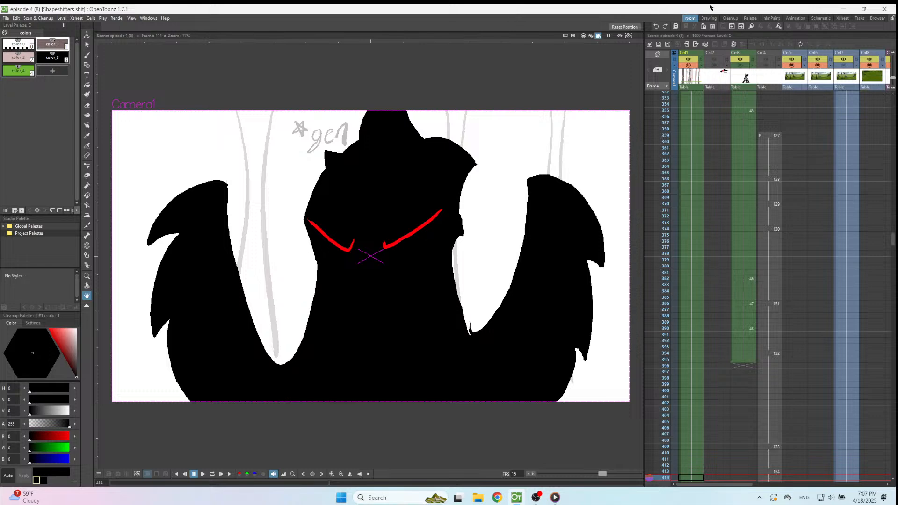
# Reduce the animation window to a partial-screen size with the live chat window showing beside it.
pyautogui.click(863, 8)
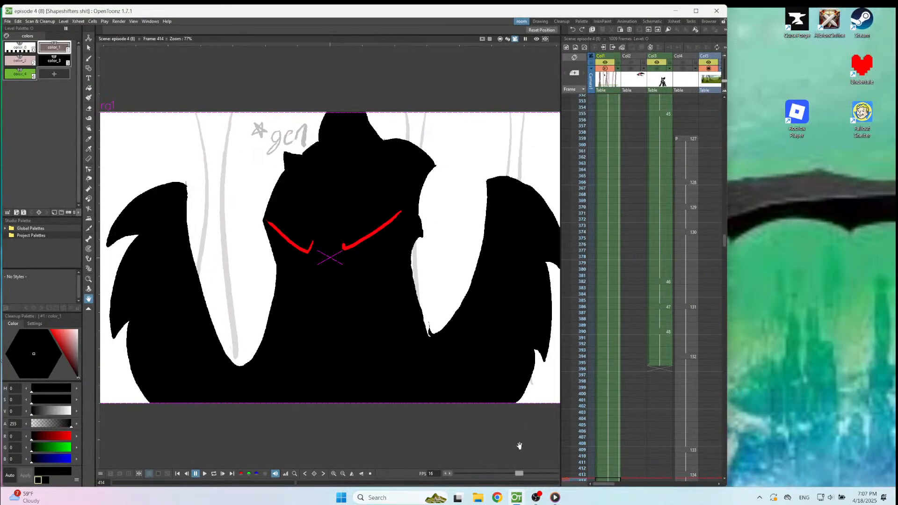
pyautogui.click(534, 497)
pyautogui.click(516, 498)
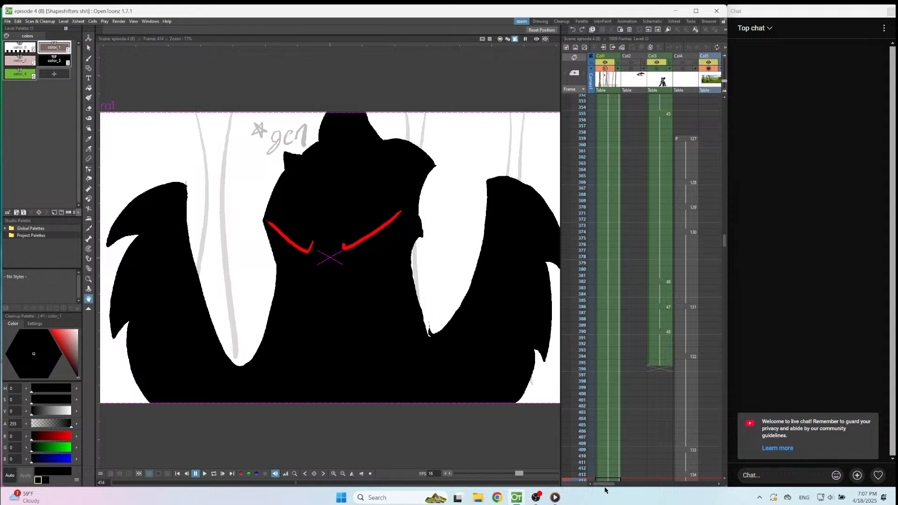
# Bring the columns around Col12 into view and go to the Col12 drawing at frame 384.
pyautogui.moveTo(604, 485); pyautogui.dragTo(665, 492)
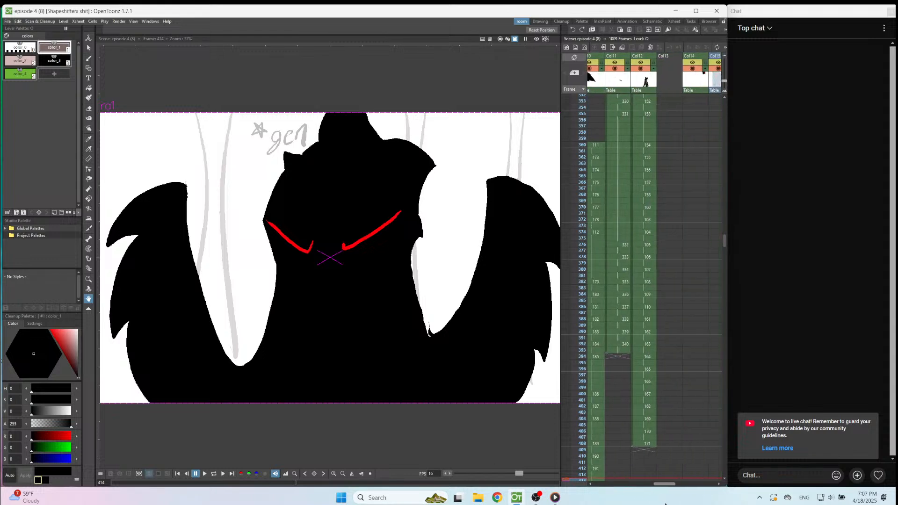
pyautogui.click(643, 294)
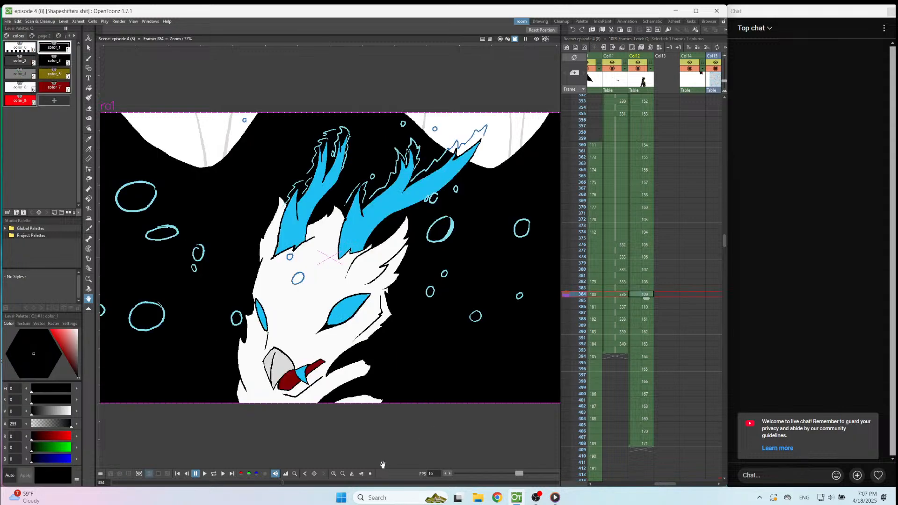
pyautogui.click(370, 474)
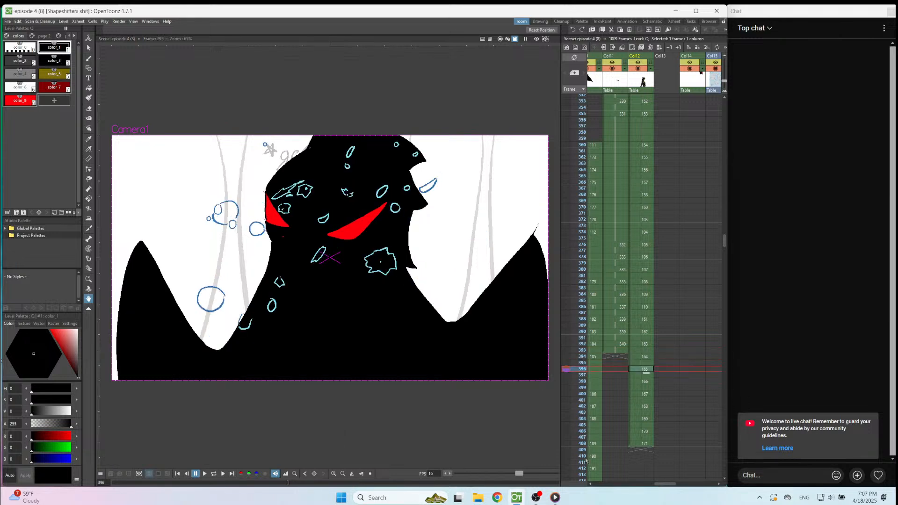
# Flip back and forth between the Col12 drawings around frames 394 to 396 to compare the bubble positions.
pyautogui.press('Up')
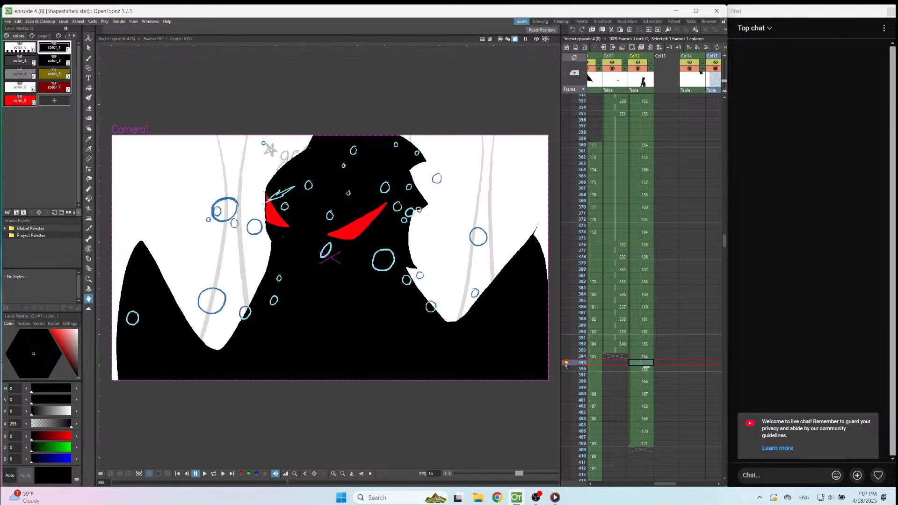
pyautogui.press('Up')
pyautogui.press('Down')
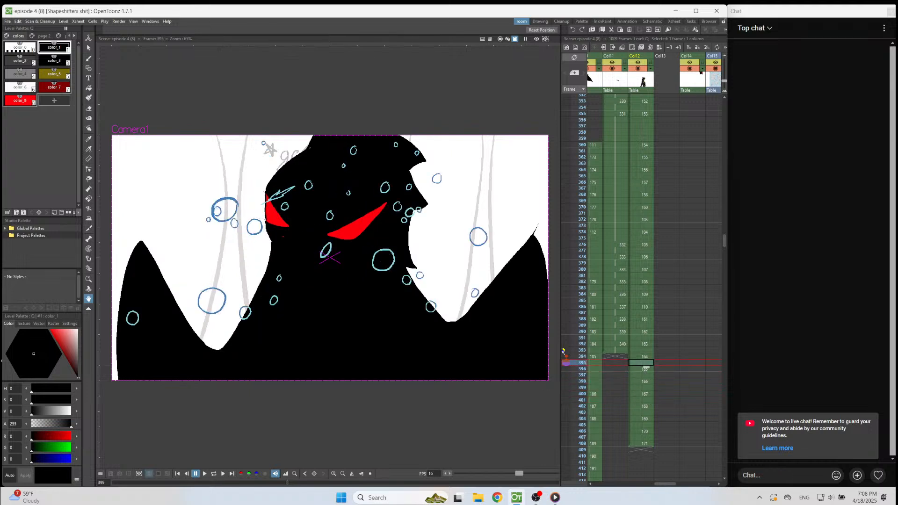
pyautogui.press('Down')
pyautogui.press('Up')
pyautogui.press('Down')
pyautogui.press('Up')
pyautogui.press('Down')
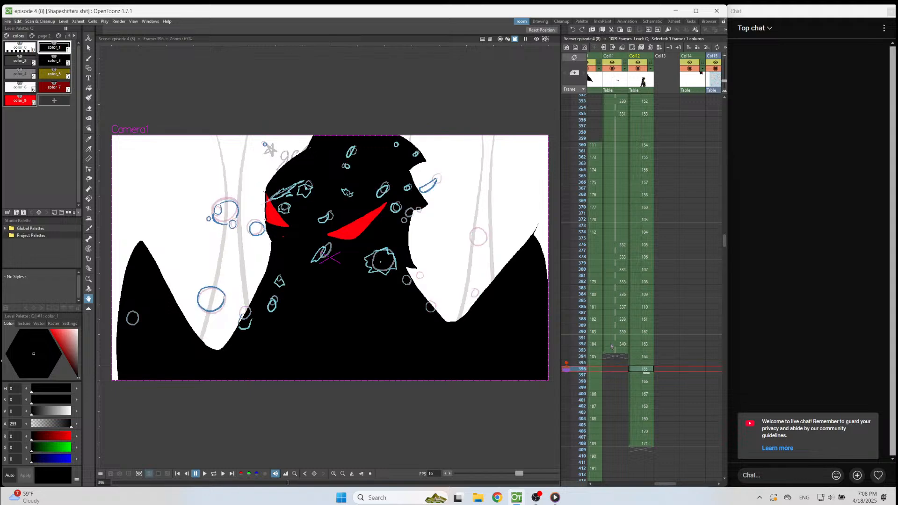
pyautogui.press('Up')
pyautogui.press('Down')
pyautogui.press('Up')
pyautogui.scroll(2, 417, 281)
pyautogui.press('Up')
# Activate the Brush tool and review the bubble motion in Col12 from frame 391 through frame 396.
pyautogui.click(88, 58)
pyautogui.scroll(-3, 282, 171)
pyautogui.press('Up')
pyautogui.press('Up')
pyautogui.press('Up')
pyautogui.press('Up')
pyautogui.press('Up')
pyautogui.press('Up')
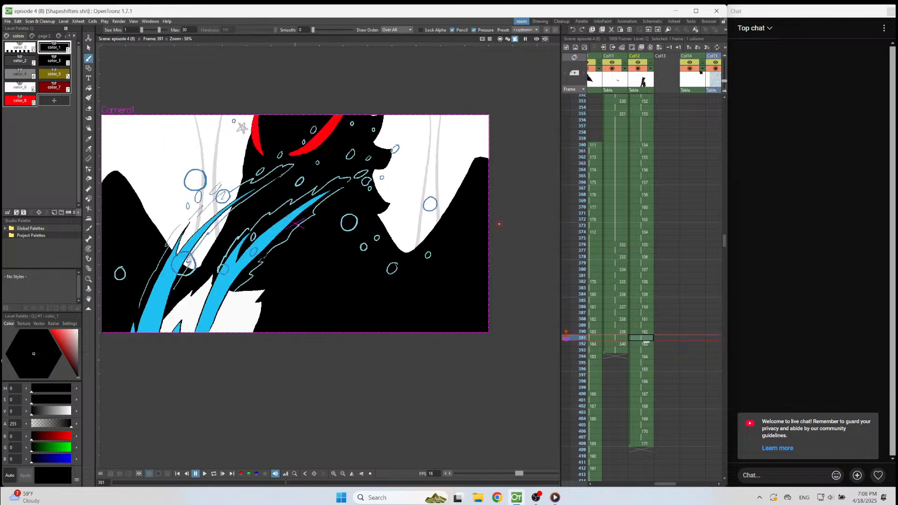
pyautogui.press('Down')
pyautogui.press('Down')
pyautogui.press('Down')
pyautogui.press('Down')
pyautogui.press('Down')
pyautogui.press('Down')
pyautogui.press('Down')
pyautogui.press('Down')
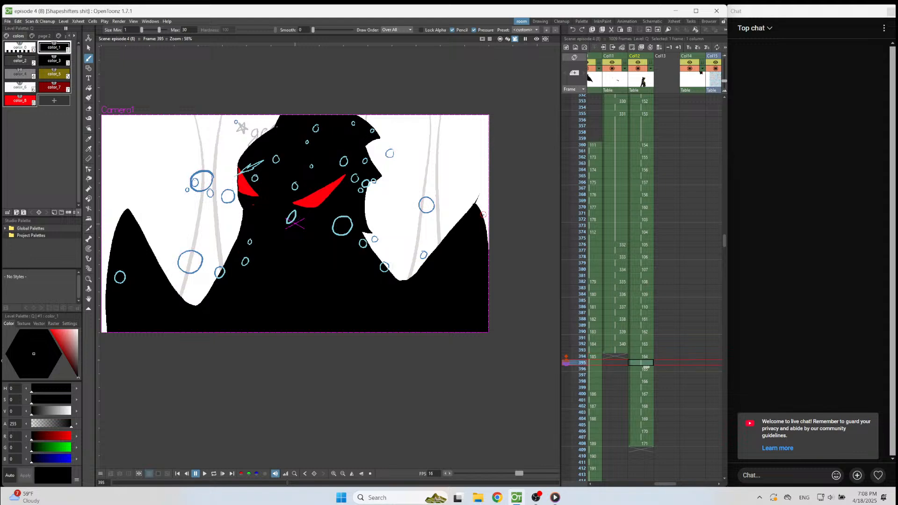
# Draw the large bubble in dark blue color_21 on frame 396, following the onion-skinned circle over the white background.
pyautogui.scroll(5, 483, 214)
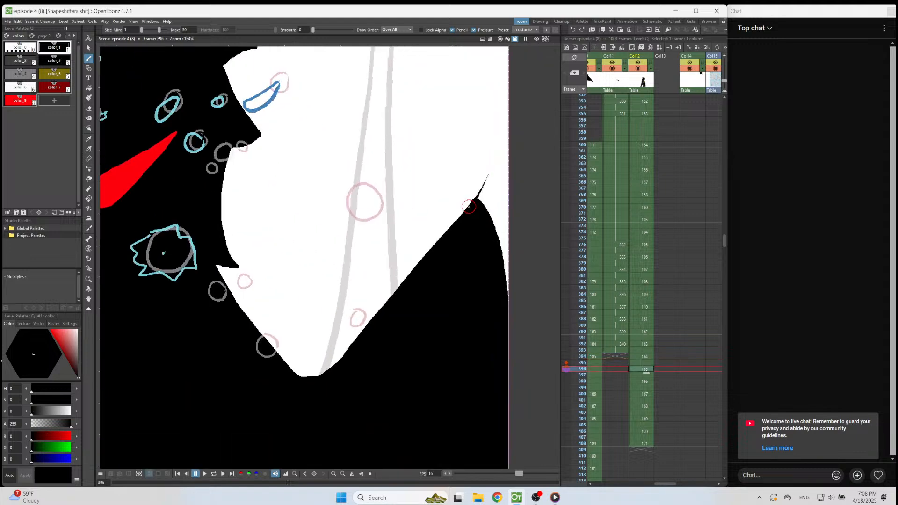
pyautogui.click(74, 36)
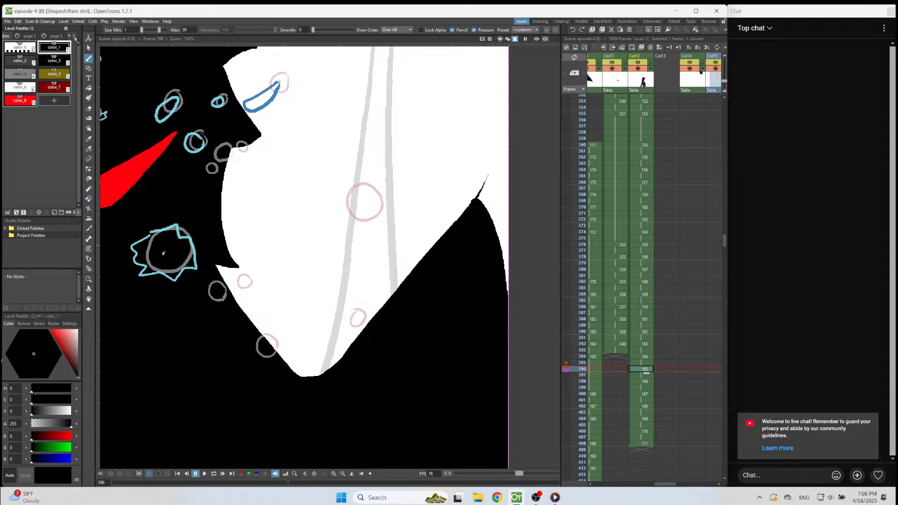
pyautogui.click(61, 36)
pyautogui.click(27, 60)
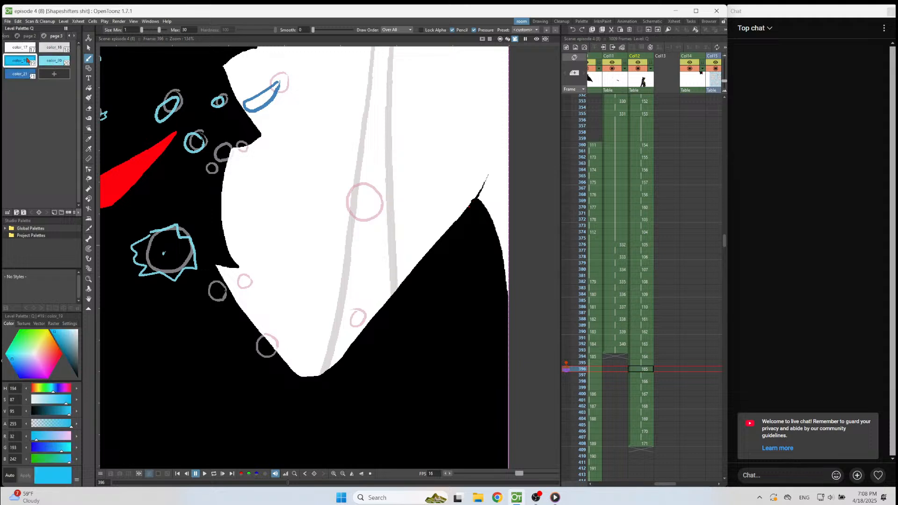
pyautogui.click(23, 74)
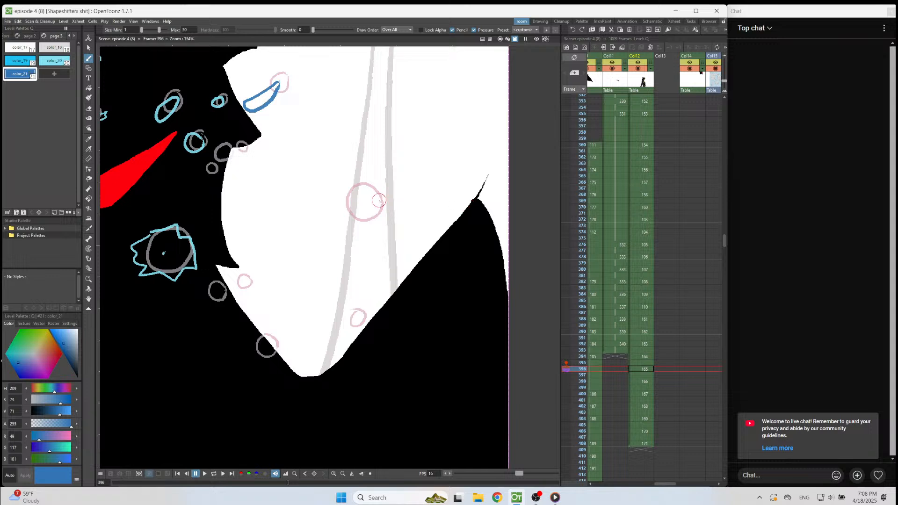
pyautogui.moveTo(372, 183)
pyautogui.mouseDown()
pyautogui.moveTo(355, 187)
pyautogui.moveTo(349, 210)
pyautogui.moveTo(362, 223)
pyautogui.moveTo(386, 206)
pyautogui.moveTo(368, 181)
pyautogui.mouseUp()
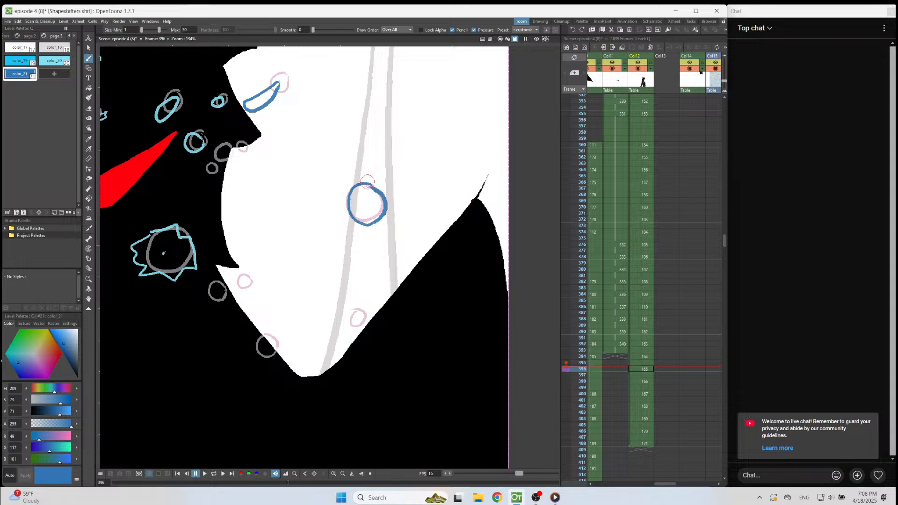
# Continue the large dark blue bubble's breaking outline on the drawings at frames 398 and 400.
pyautogui.press('.')
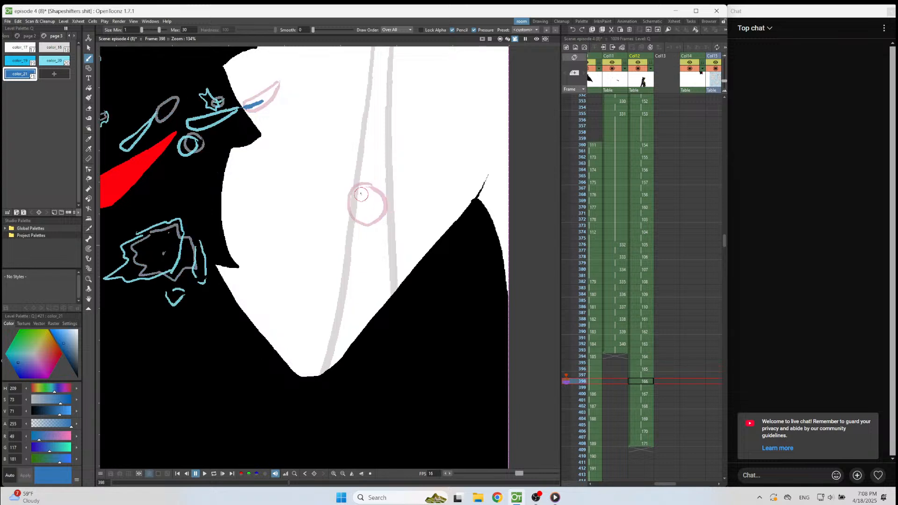
pyautogui.moveTo(375, 188)
pyautogui.mouseDown()
pyautogui.moveTo(352, 195)
pyautogui.moveTo(353, 213)
pyautogui.moveTo(369, 228)
pyautogui.moveTo(387, 204)
pyautogui.moveTo(373, 189)
pyautogui.mouseUp()
pyautogui.press('.')
# Draw the bursting bubble's broken outline lower down, across the edge of the black shape, on frame 402.
pyautogui.press('.')
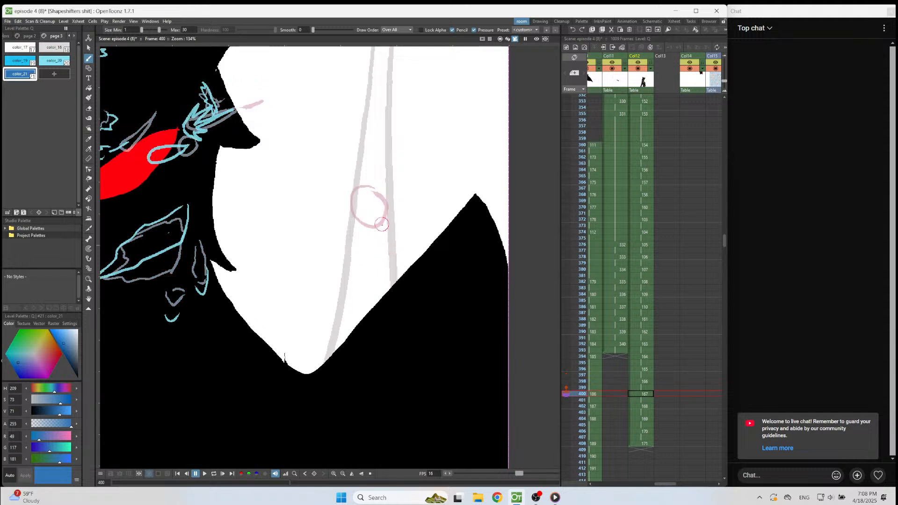
pyautogui.moveTo(386, 237)
pyautogui.mouseDown()
pyautogui.moveTo(370, 202)
pyautogui.moveTo(360, 211)
pyautogui.moveTo(370, 244)
pyautogui.moveTo(383, 247)
pyautogui.moveTo(378, 294)
pyautogui.mouseUp()
# Draw a jagged splash in light blue color_20 on the black shape at frame 404.
pyautogui.press('.')
pyautogui.press('.')
pyautogui.moveTo(374, 244)
pyautogui.mouseDown()
pyautogui.moveTo(404, 265)
pyautogui.moveTo(393, 289)
pyautogui.mouseUp()
pyautogui.click(54, 60)
# Draw the splash's next stage on frame 406 as a jagged outline with a separate elongated drip below it.
pyautogui.press('.')
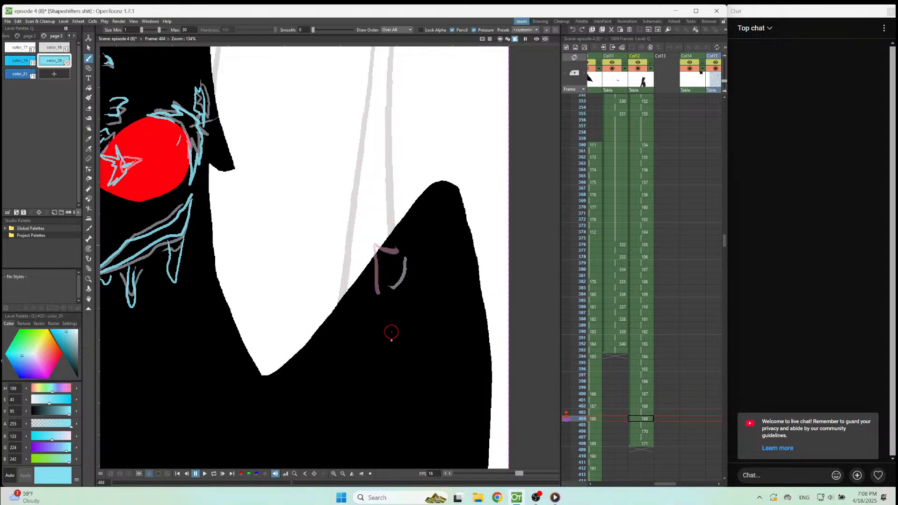
pyautogui.moveTo(370, 276)
pyautogui.mouseDown()
pyautogui.moveTo(374, 310)
pyautogui.moveTo(381, 301)
pyautogui.moveTo(407, 342)
pyautogui.moveTo(416, 281)
pyautogui.moveTo(425, 276)
pyautogui.moveTo(398, 237)
pyautogui.mouseUp()
pyautogui.press('.')
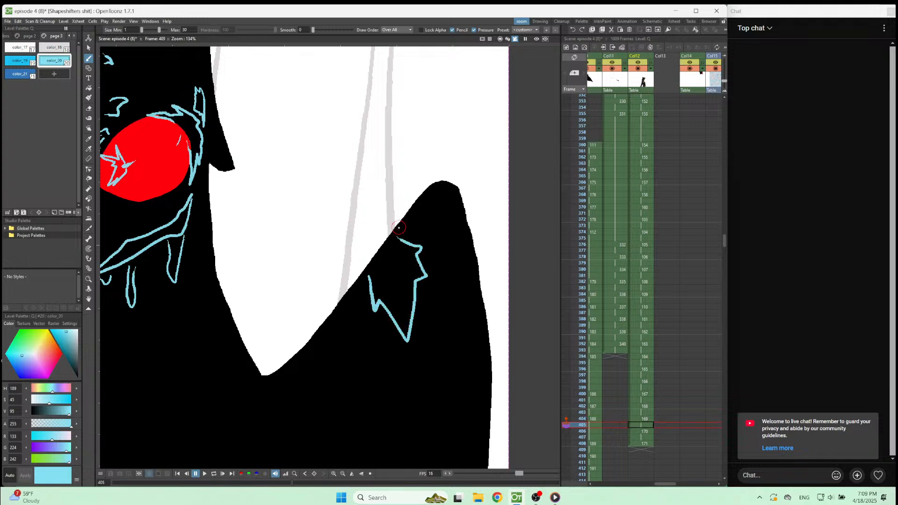
pyautogui.press('.')
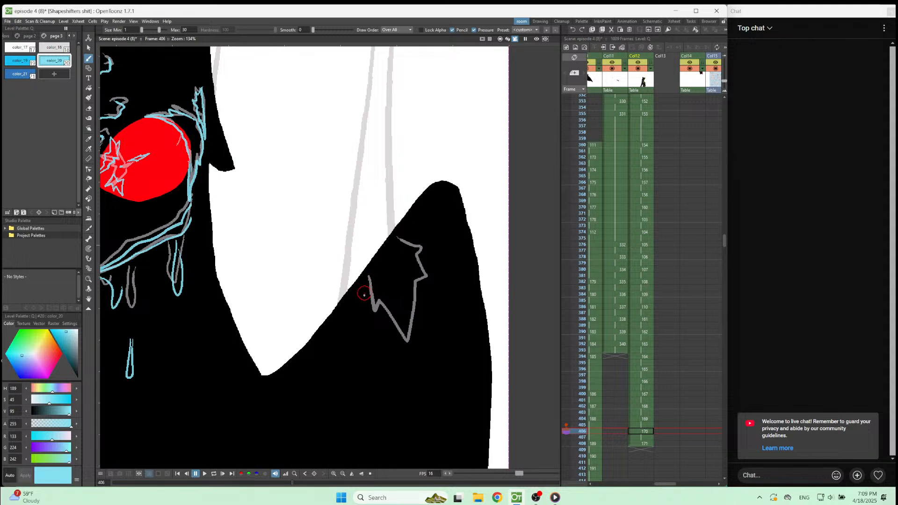
pyautogui.moveTo(356, 303)
pyautogui.mouseDown()
pyautogui.moveTo(353, 345)
pyautogui.moveTo(391, 320)
pyautogui.mouseUp()
pyautogui.moveTo(396, 364)
pyautogui.mouseDown()
pyautogui.moveTo(414, 454)
pyautogui.moveTo(422, 386)
pyautogui.moveTo(397, 362)
pyautogui.mouseUp()
# Try a jagged light blue splash line and a falling drip on frame 408, and undo both strokes.
pyautogui.moveTo(392, 323)
pyautogui.mouseDown()
pyautogui.moveTo(399, 301)
pyautogui.moveTo(427, 304)
pyautogui.moveTo(434, 291)
pyautogui.moveTo(439, 267)
pyautogui.moveTo(418, 226)
pyautogui.moveTo(412, 247)
pyautogui.moveTo(353, 309)
pyautogui.moveTo(329, 318)
pyautogui.mouseUp()
pyautogui.press('.')
pyautogui.press('.')
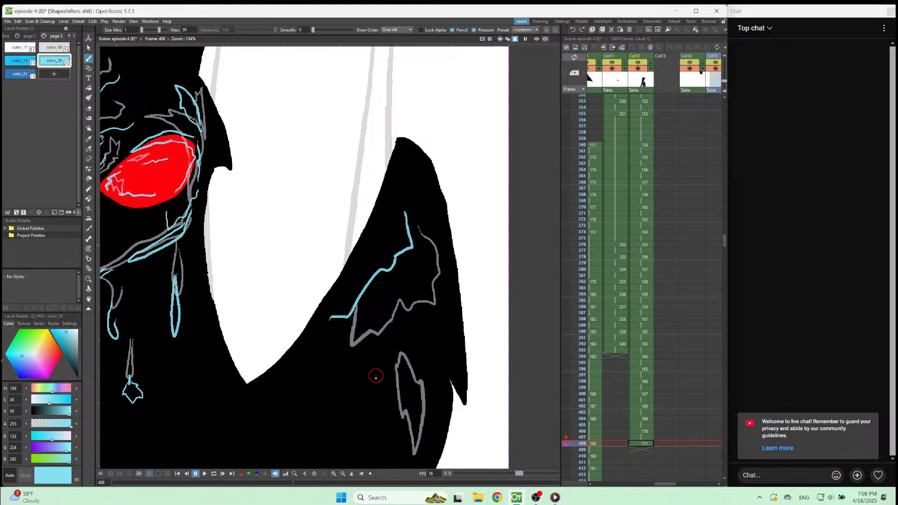
pyautogui.moveTo(363, 373); pyautogui.dragTo(355, 451)
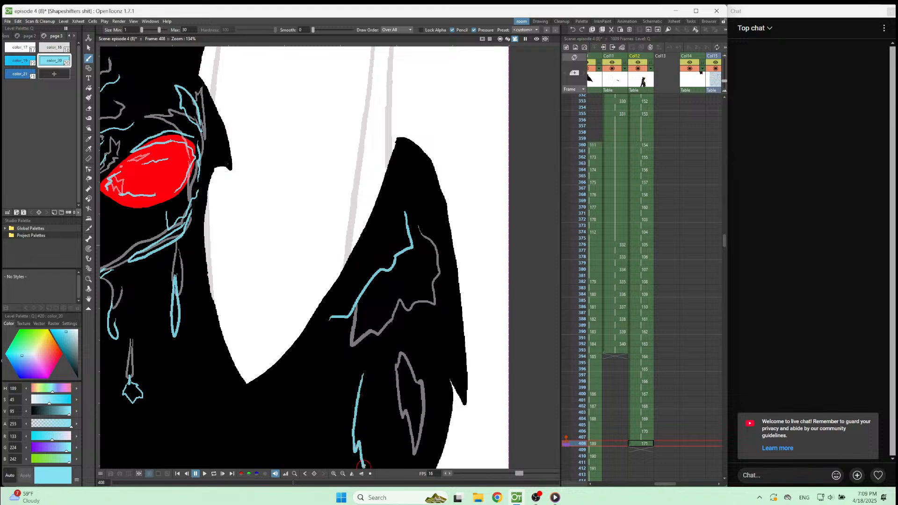
pyautogui.hotkey('ctrl', 'z')
pyautogui.hotkey('ctrl', 'z')
pyautogui.press('Up')
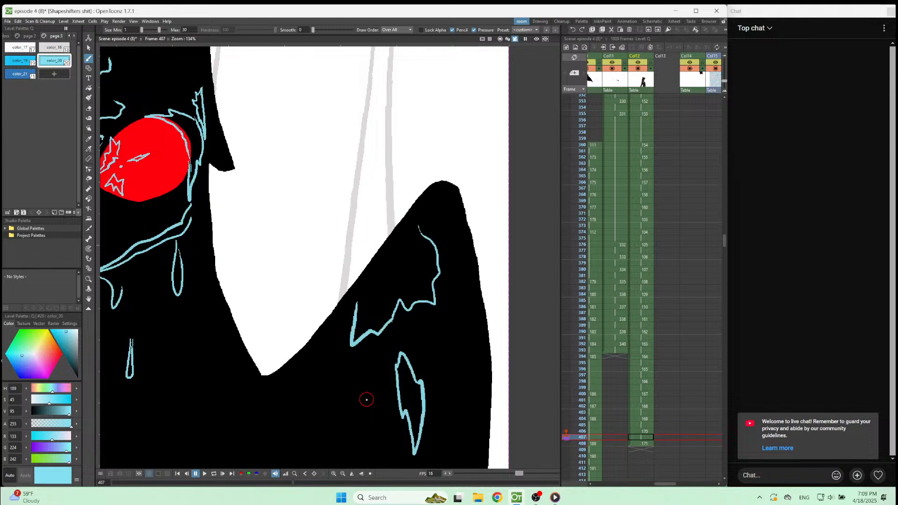
pyautogui.press('Down')
# Try lower zigzag versions of the splash line on frame 408 and undo them.
pyautogui.moveTo(389, 240)
pyautogui.mouseDown()
pyautogui.moveTo(395, 280)
pyautogui.moveTo(381, 284)
pyautogui.moveTo(374, 327)
pyautogui.moveTo(346, 340)
pyautogui.moveTo(337, 358)
pyautogui.moveTo(294, 357)
pyautogui.mouseUp()
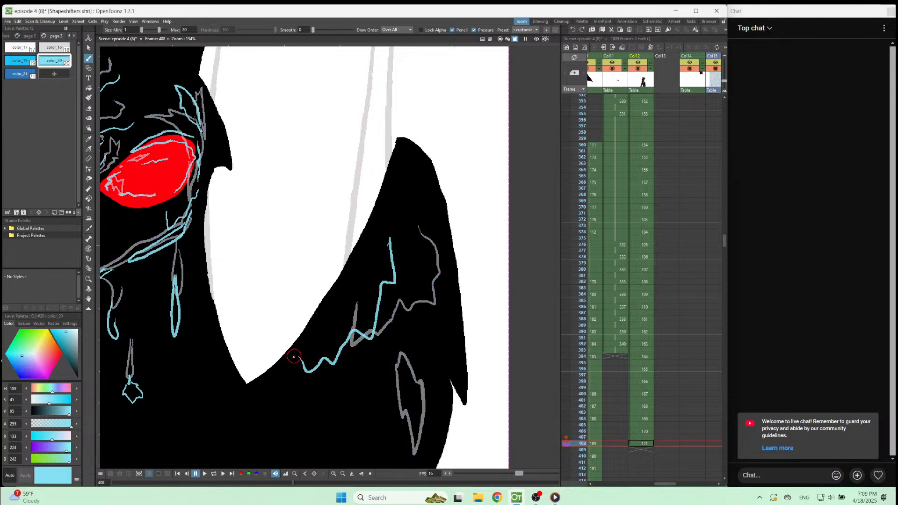
pyautogui.scroll(-5, 294, 357)
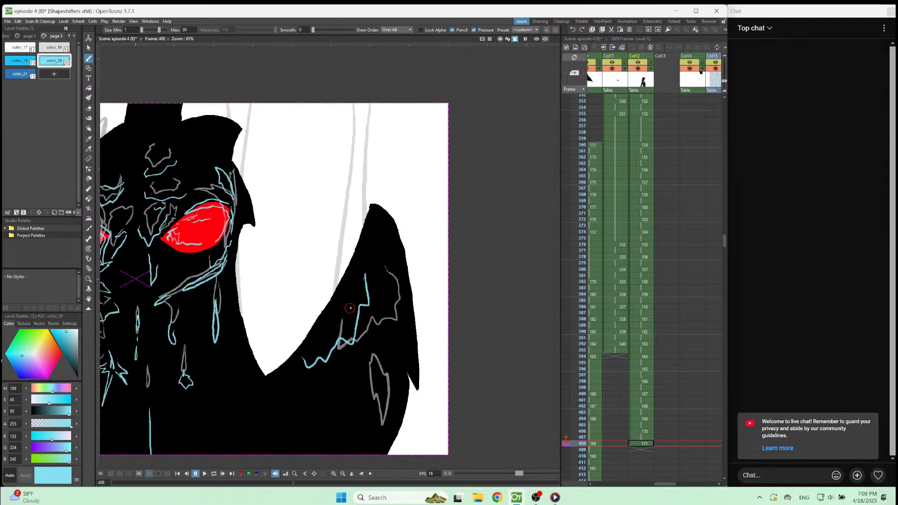
pyautogui.scroll(3, 357, 428)
pyautogui.scroll(1, 357, 429)
pyautogui.scroll(-1, 357, 429)
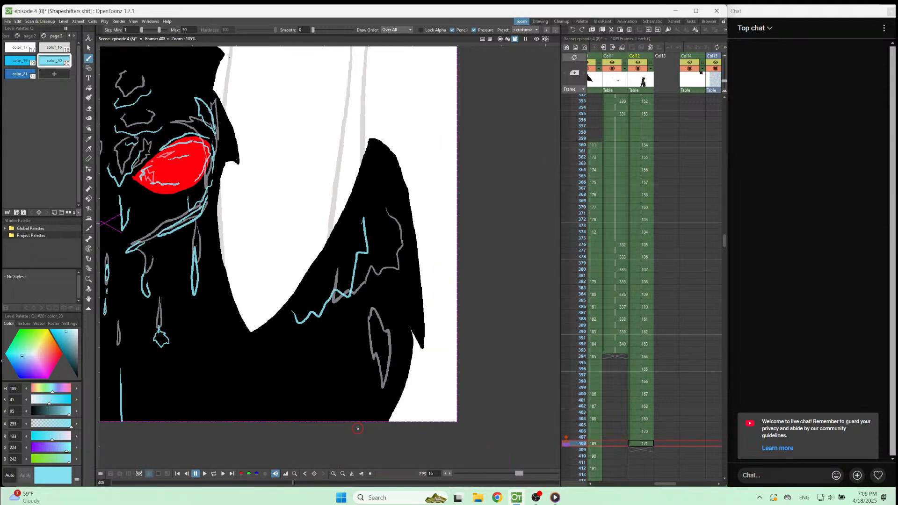
pyautogui.moveTo(367, 177)
pyautogui.mouseDown()
pyautogui.moveTo(367, 244)
pyautogui.moveTo(363, 237)
pyautogui.moveTo(314, 295)
pyautogui.mouseUp()
pyautogui.hotkey('ctrl', 'z')
# Draw a zigzag splash line along the black wing and a closed elongated drip below it on frame 408.
pyautogui.moveTo(375, 166)
pyautogui.mouseDown()
pyautogui.moveTo(369, 235)
pyautogui.moveTo(357, 239)
pyautogui.moveTo(335, 293)
pyautogui.moveTo(312, 308)
pyautogui.mouseUp()
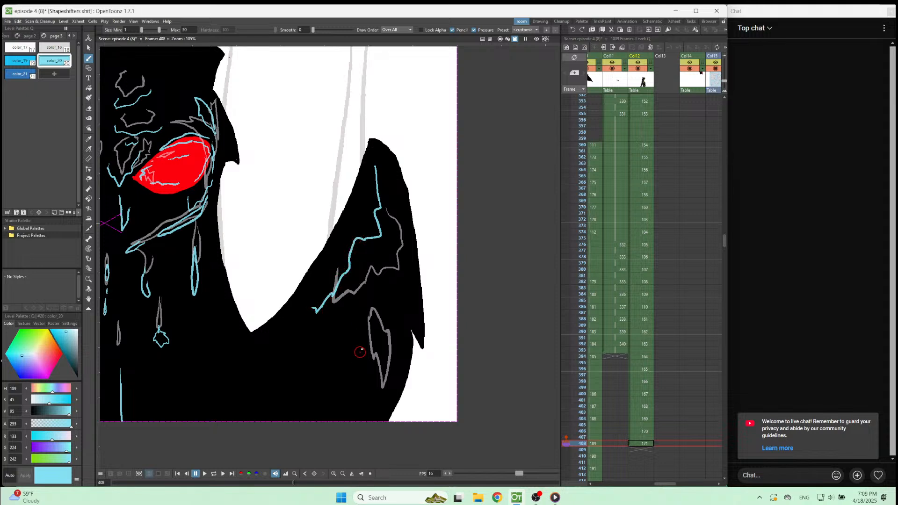
pyautogui.moveTo(375, 334)
pyautogui.mouseDown()
pyautogui.moveTo(358, 403)
pyautogui.moveTo(350, 345)
pyautogui.moveTo(364, 322)
pyautogui.moveTo(373, 331)
pyautogui.mouseUp()
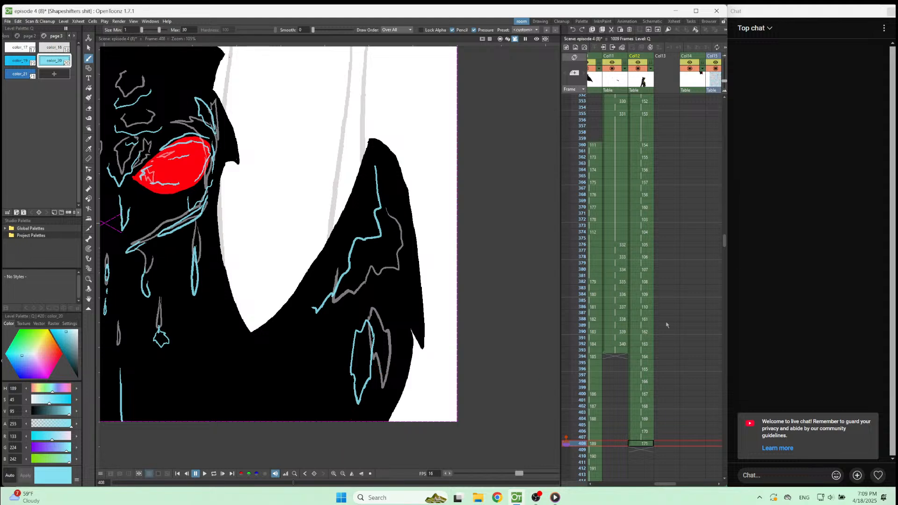
# Play the animation from frame 383 to check the bubble's burst.
pyautogui.click(648, 288)
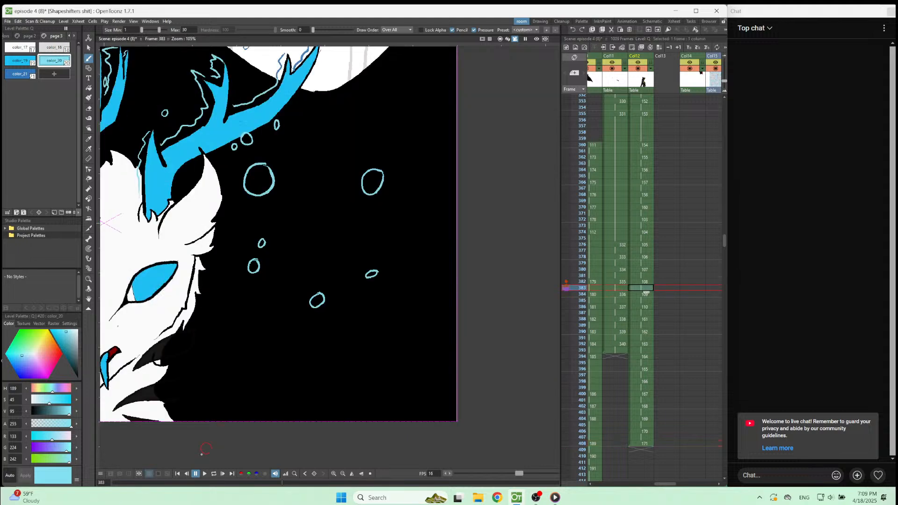
pyautogui.click(203, 474)
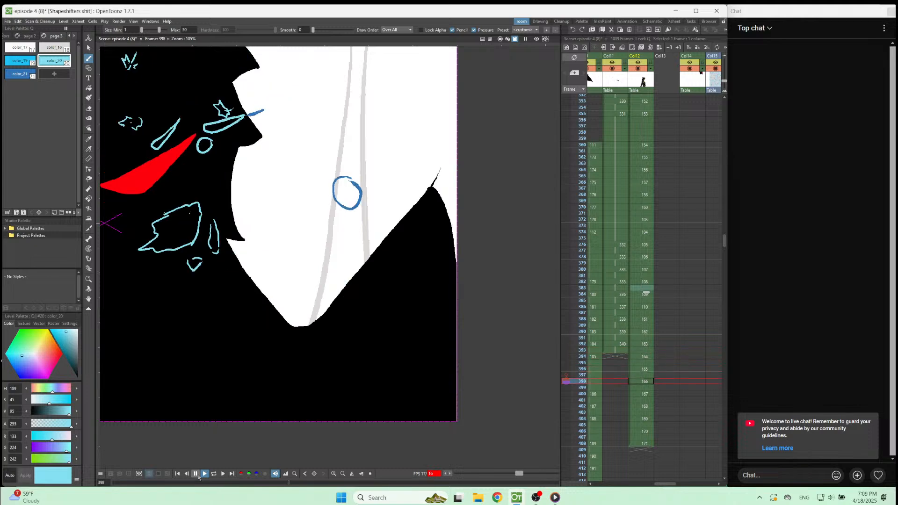
pyautogui.click(199, 476)
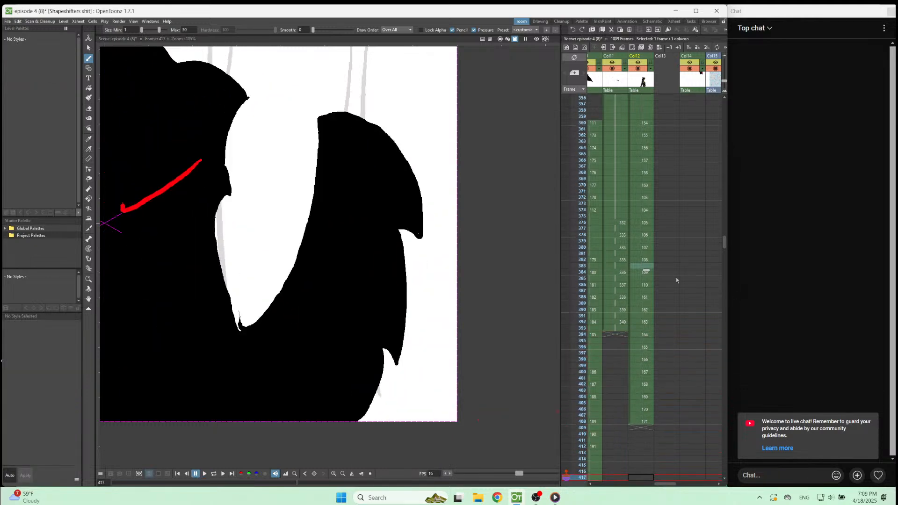
# Step between frames 390 and 396 in Col12 to examine how the remaining bubbles move.
pyautogui.click(643, 338)
pyautogui.press('Down')
pyautogui.press('Down')
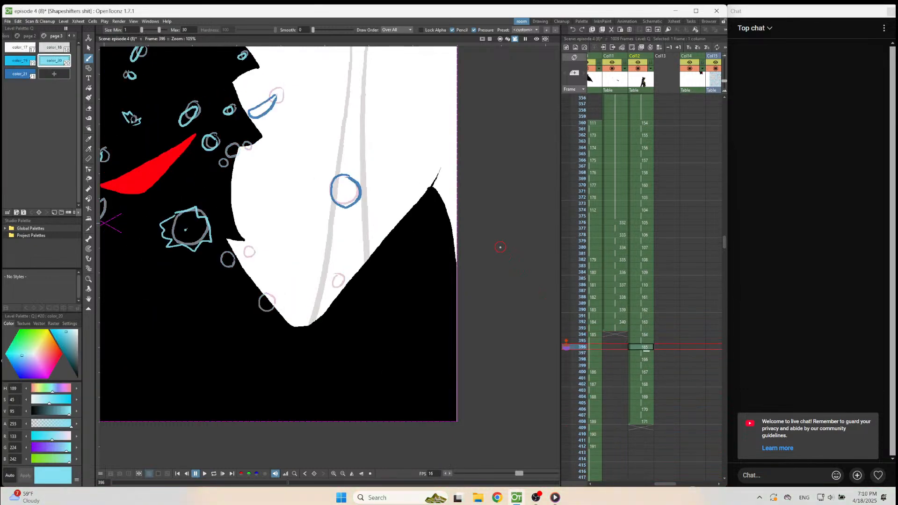
pyautogui.scroll(-2, 499, 247)
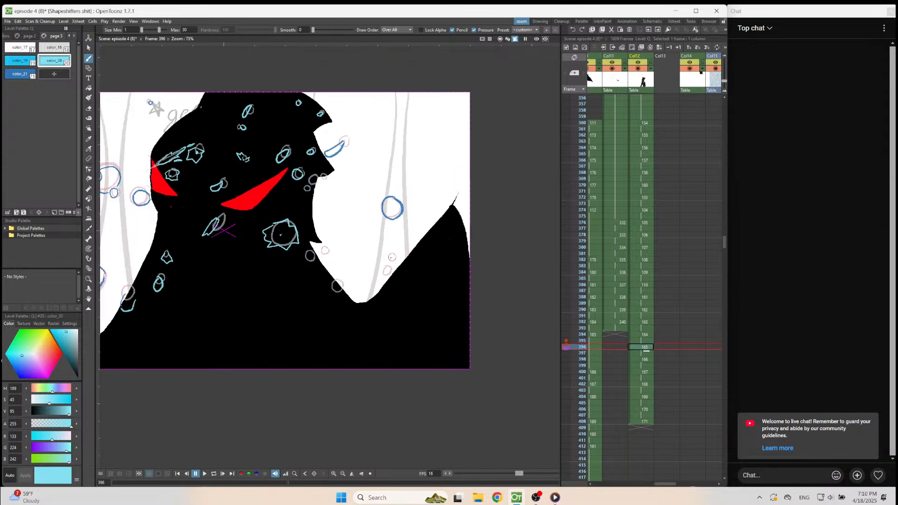
pyautogui.scroll(1, 392, 257)
pyautogui.press('Up')
pyautogui.press('Up')
pyautogui.press('Up')
pyautogui.press('Up')
pyautogui.press('Up')
pyautogui.press('Up')
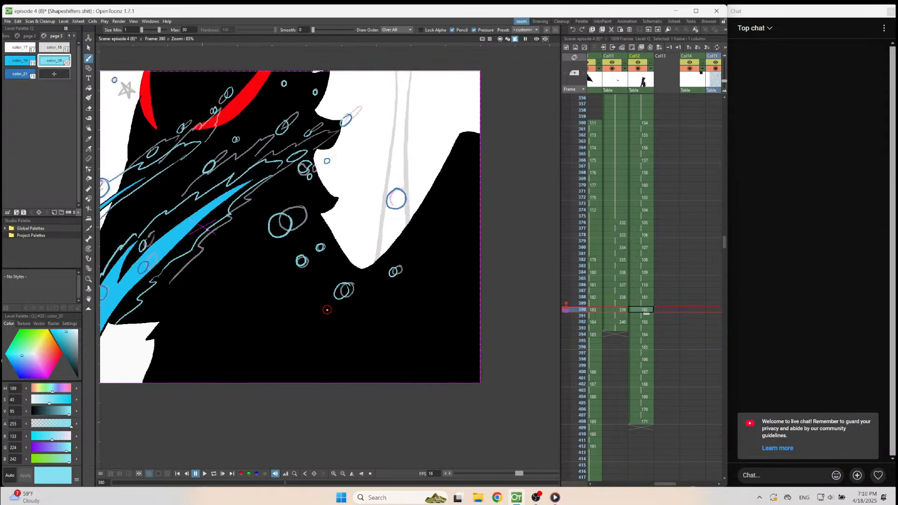
pyautogui.press('Down')
pyautogui.press('Down')
pyautogui.press('Down')
pyautogui.press('Down')
pyautogui.press('Down')
pyautogui.press('Down')
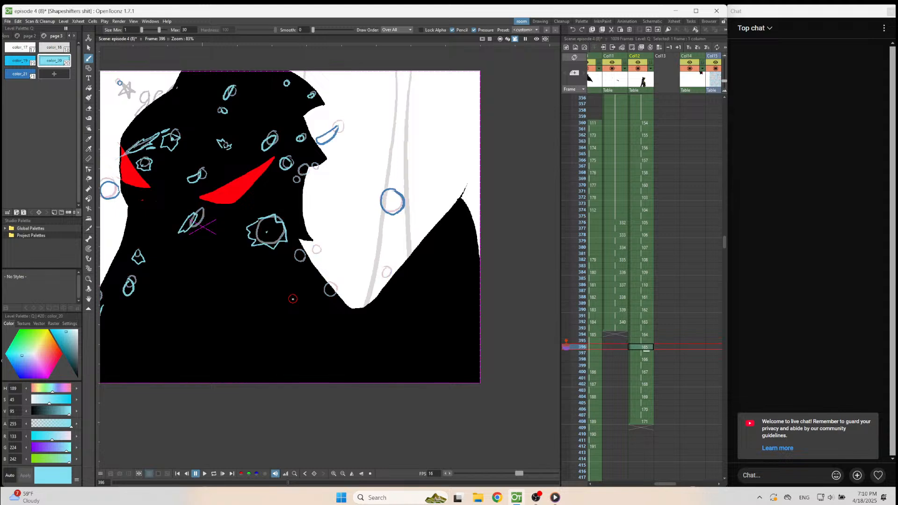
# Erase the small bubble below the large one on frame 394 and redraw it as a dented, bursting shape in the same light blue.
pyautogui.scroll(3, 293, 299)
pyautogui.press('Up')
pyautogui.press('Up')
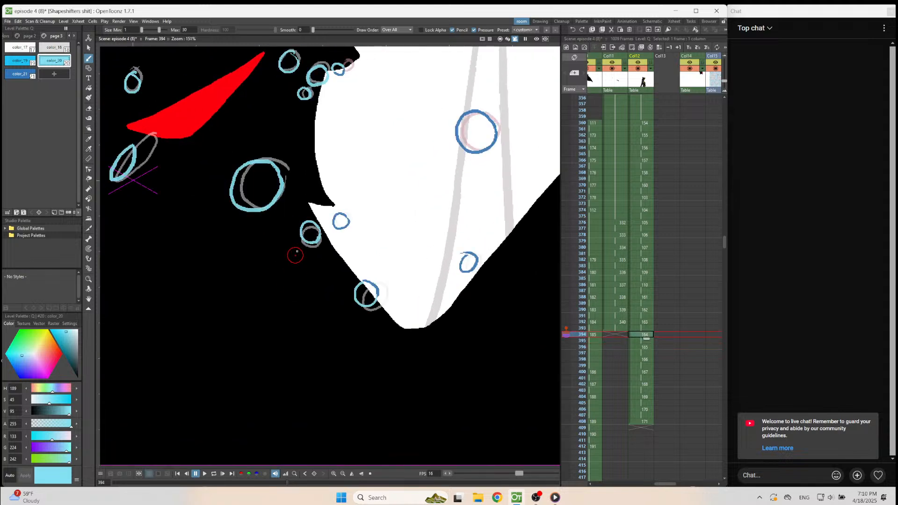
pyautogui.press('e')
pyautogui.moveTo(321, 237); pyautogui.dragTo(303, 223)
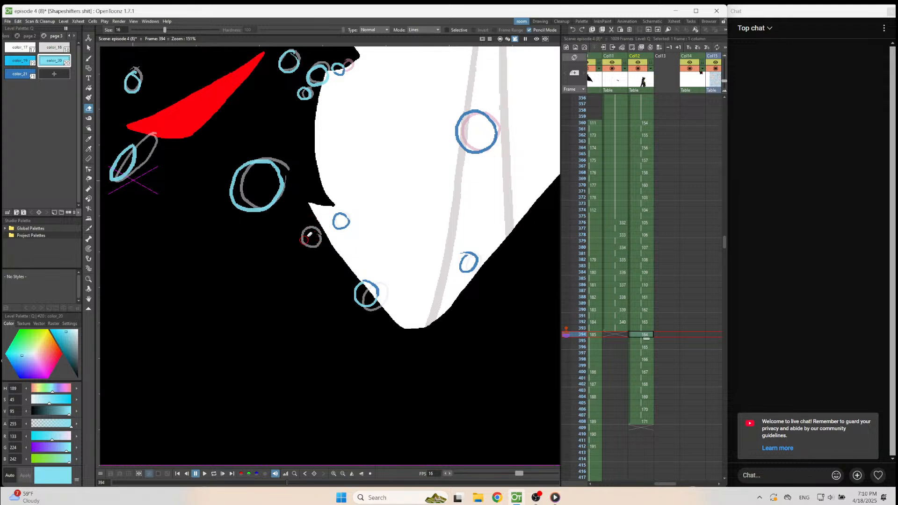
pyautogui.press('b')
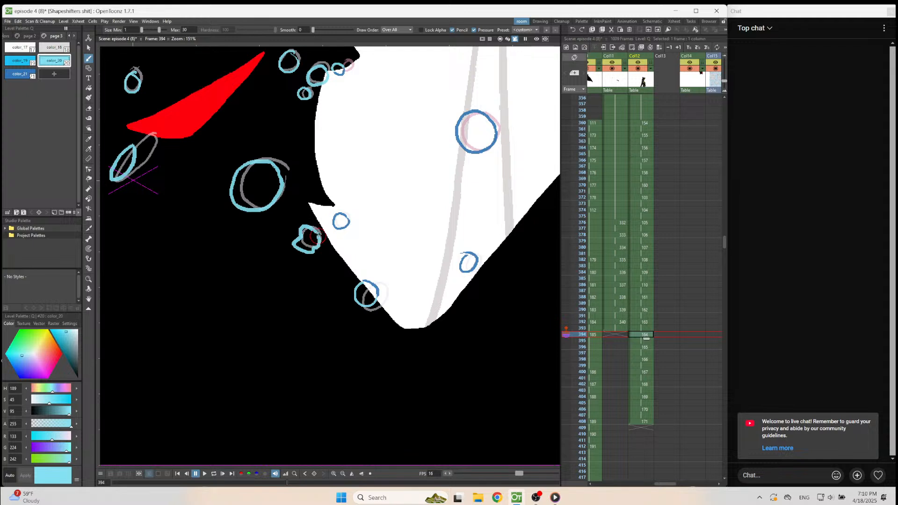
# Draw a jagged splash outline with a long downward spike around the burst bubble on frame 396.
pyautogui.press('Down')
pyautogui.press('Down')
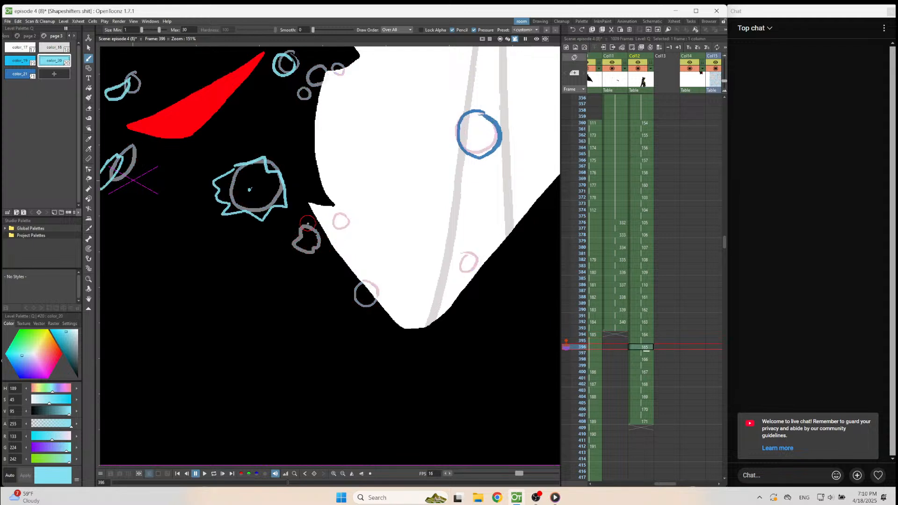
pyautogui.moveTo(309, 224)
pyautogui.mouseDown()
pyautogui.moveTo(273, 245)
pyautogui.moveTo(296, 273)
pyautogui.moveTo(301, 266)
pyautogui.moveTo(311, 294)
pyautogui.moveTo(321, 257)
pyautogui.mouseUp()
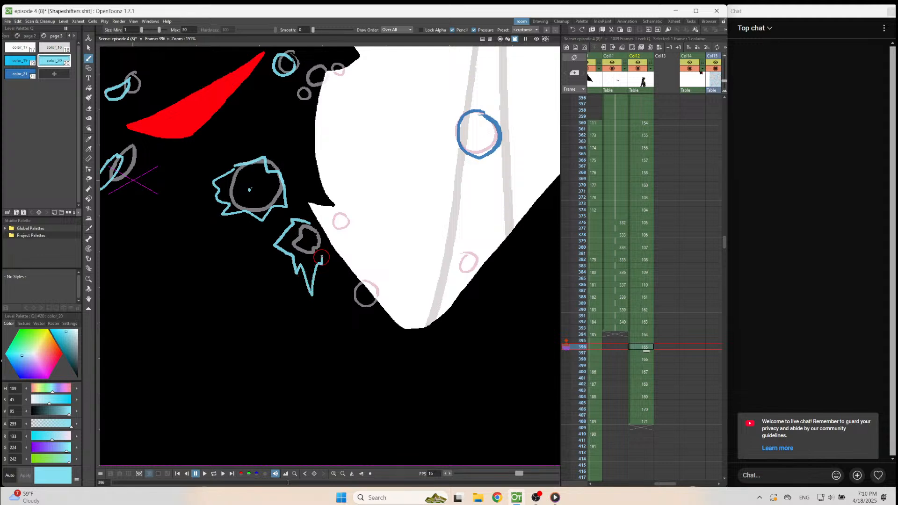
# Draw the splash on frame 398 breaking into small upper fragments and a longer pointed piece below.
pyautogui.press('Down')
pyautogui.press('Down')
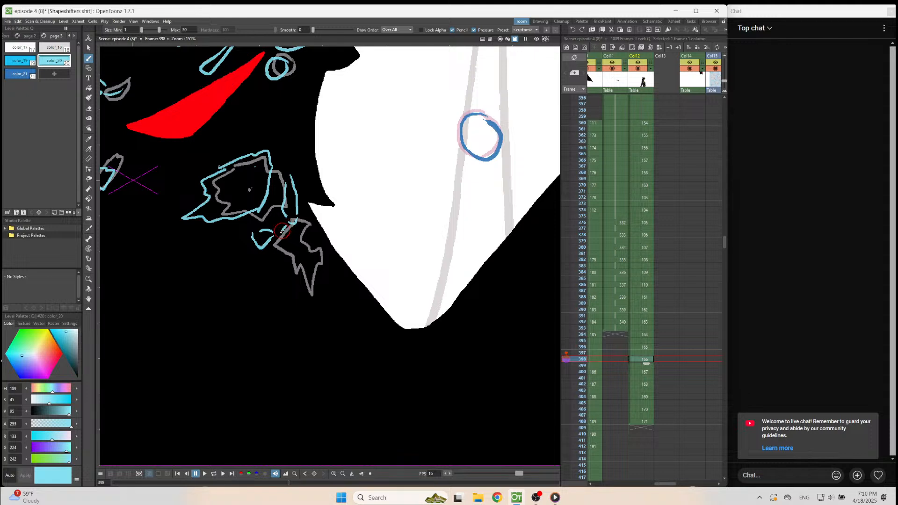
pyautogui.moveTo(276, 258)
pyautogui.mouseDown()
pyautogui.moveTo(311, 322)
pyautogui.moveTo(321, 276)
pyautogui.moveTo(298, 264)
pyautogui.moveTo(294, 229)
pyautogui.mouseUp()
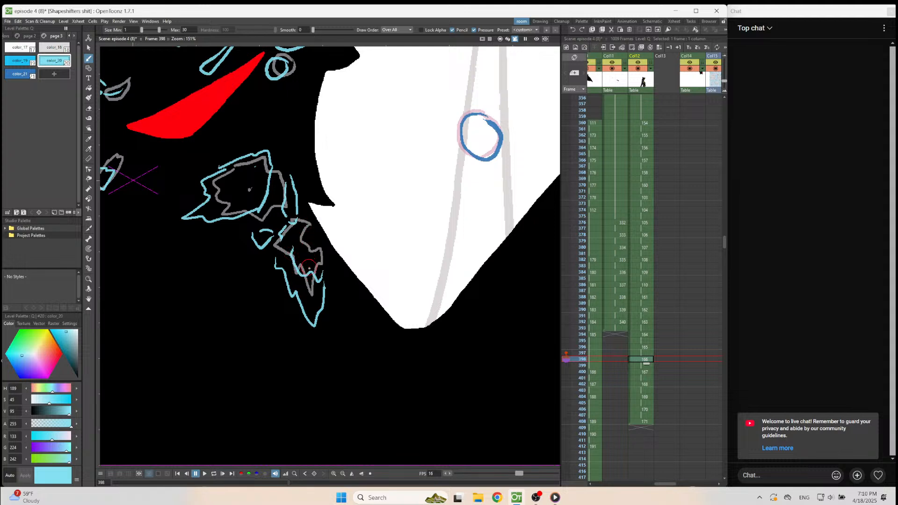
# Draw the falling splash on frame 400 as a long pointed lower edge with a short curved upper edge.
pyautogui.press('.')
pyautogui.press('.')
pyautogui.press(',')
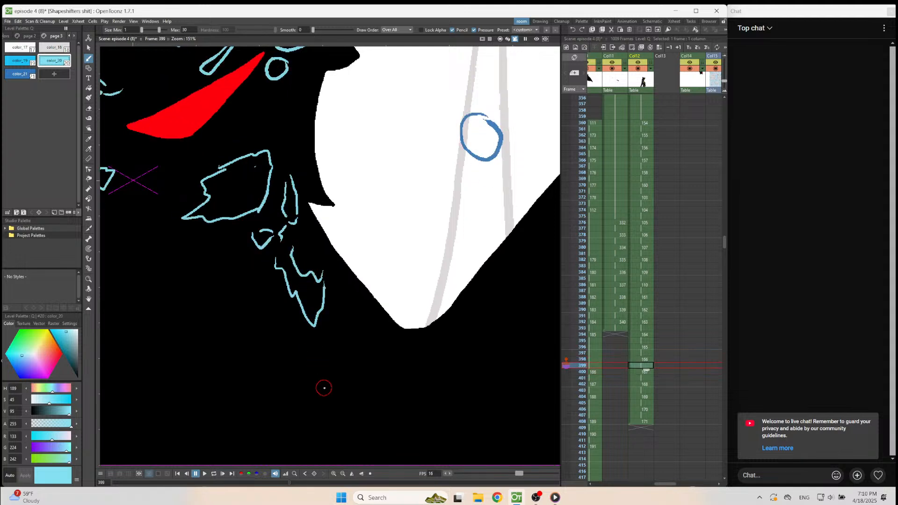
pyautogui.press('.')
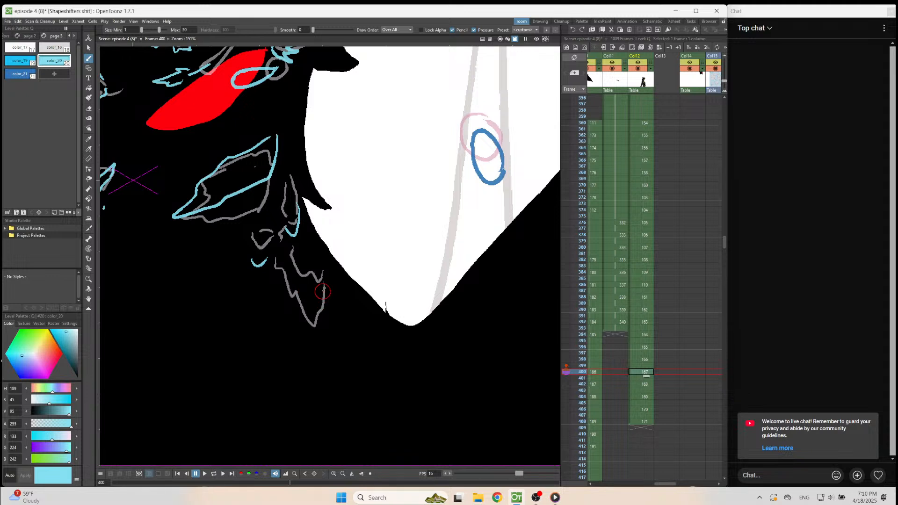
pyautogui.moveTo(332, 302)
pyautogui.mouseDown()
pyautogui.moveTo(313, 368)
pyautogui.moveTo(273, 279)
pyautogui.mouseUp()
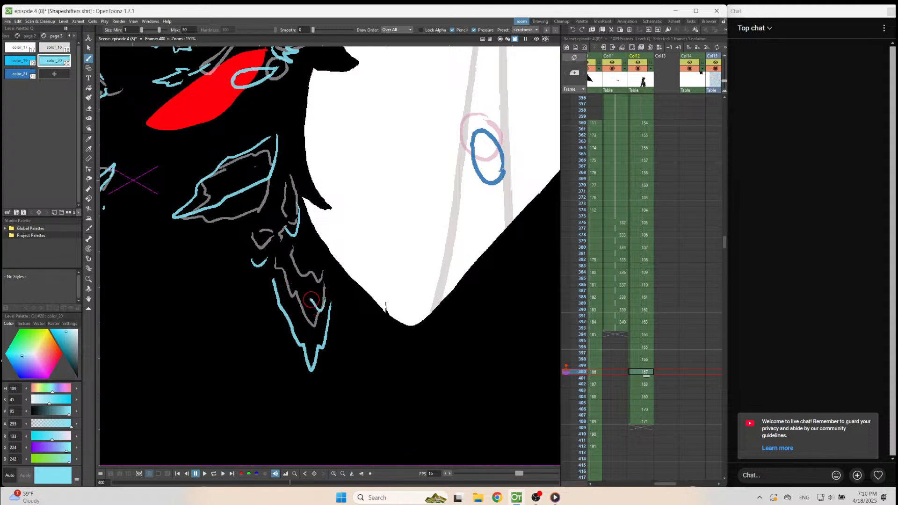
pyautogui.moveTo(319, 288)
pyautogui.mouseDown()
pyautogui.moveTo(297, 288)
pyautogui.moveTo(285, 270)
pyautogui.mouseUp()
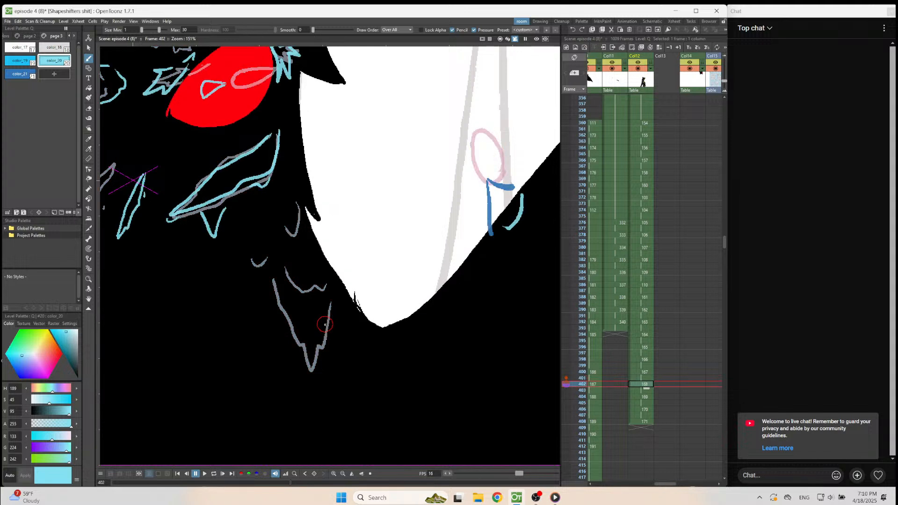
# Draw the splash's pointed lower edge, curved upper edge and a small fleck above on frame 402, comparing with the earlier drawings.
pyautogui.moveTo(318, 328)
pyautogui.mouseDown()
pyautogui.moveTo(298, 403)
pyautogui.moveTo(265, 311)
pyautogui.mouseUp()
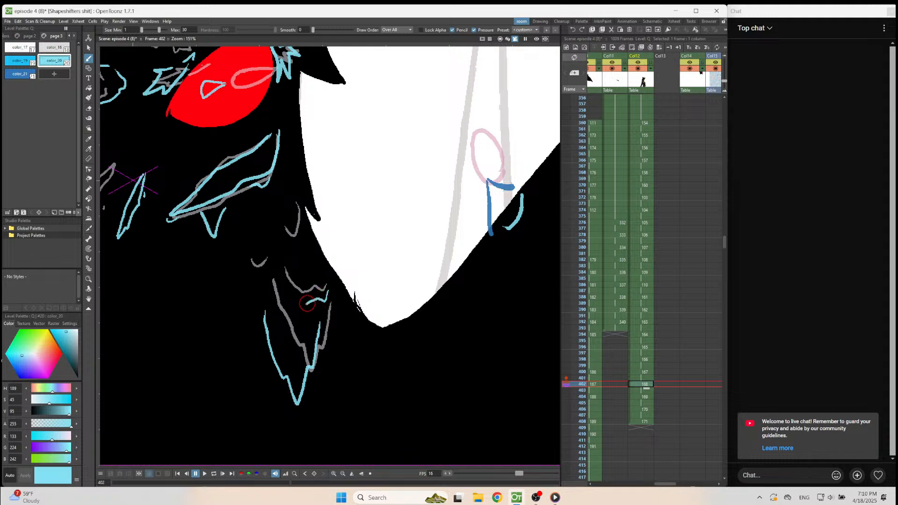
pyautogui.moveTo(320, 294)
pyautogui.mouseDown()
pyautogui.moveTo(293, 303)
pyautogui.moveTo(276, 263)
pyautogui.mouseUp()
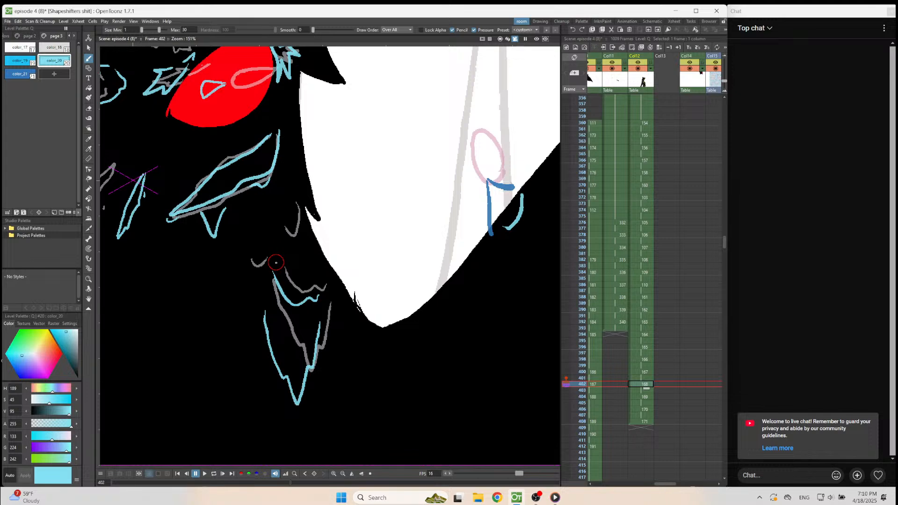
pyautogui.press(',')
pyautogui.press(',')
pyautogui.press(',')
pyautogui.press(',')
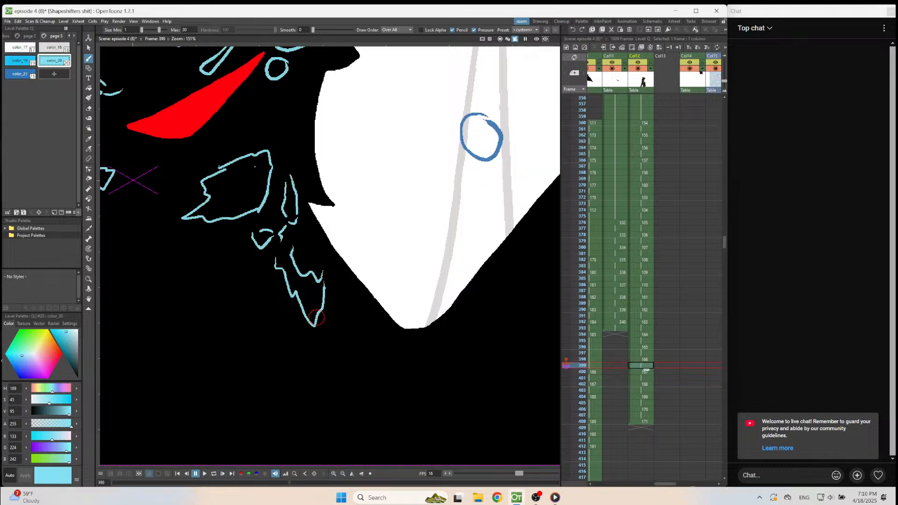
pyautogui.press('.')
pyautogui.press('.')
pyautogui.press('.')
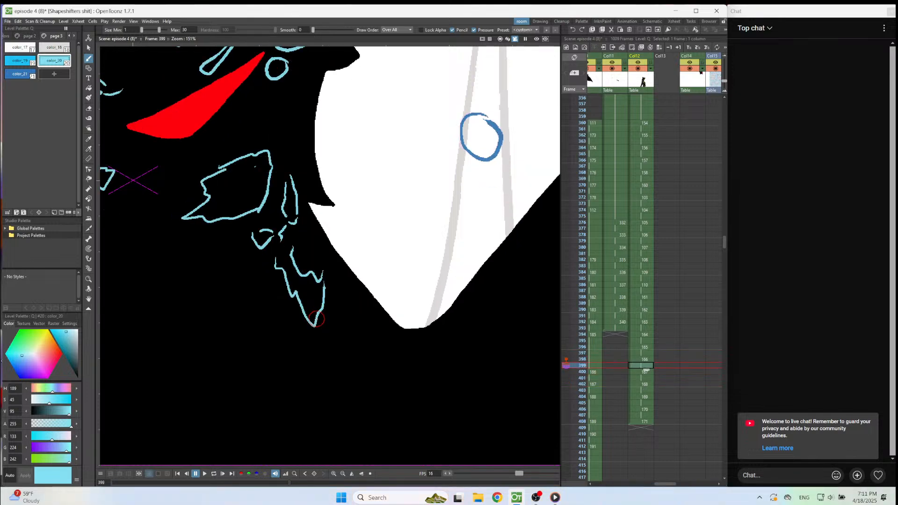
pyautogui.press('.')
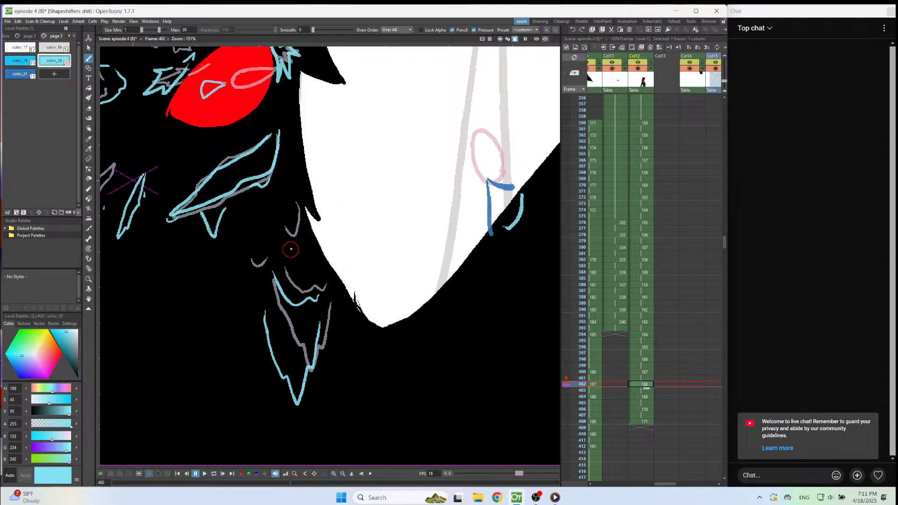
pyautogui.moveTo(298, 243); pyautogui.dragTo(263, 268)
# Draw the splash's wavy upper edge and a wider, blunter lower edge on frame 404, undoing a faulty stroke.
pyautogui.press('.')
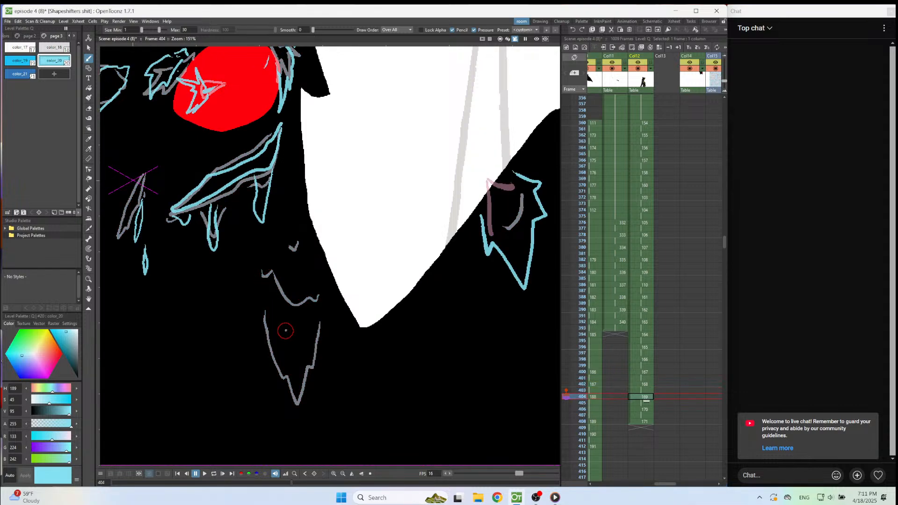
pyautogui.press('.')
pyautogui.moveTo(311, 303)
pyautogui.mouseDown()
pyautogui.moveTo(291, 316)
pyautogui.moveTo(252, 278)
pyautogui.mouseUp()
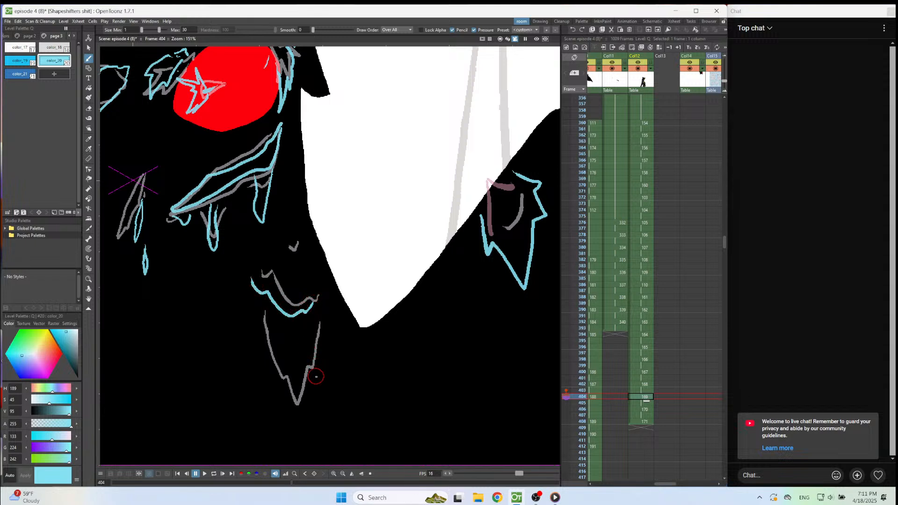
pyautogui.moveTo(320, 364)
pyautogui.mouseDown()
pyautogui.moveTo(315, 385)
pyautogui.moveTo(286, 406)
pyautogui.moveTo(271, 393)
pyautogui.moveTo(257, 349)
pyautogui.mouseUp()
pyautogui.hotkey('ctrl', 'z')
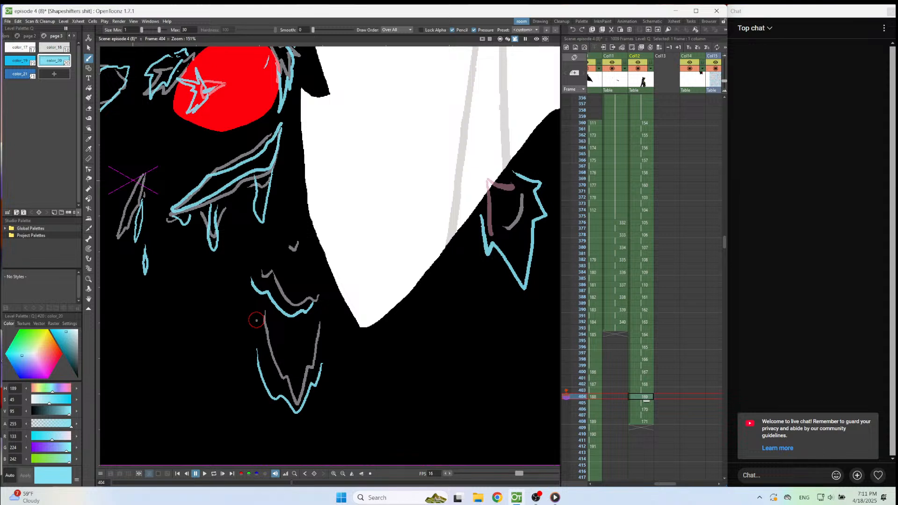
# Draw the splash's two wavy edges wider and slightly lower on frame 406.
pyautogui.press('.')
pyautogui.press('.')
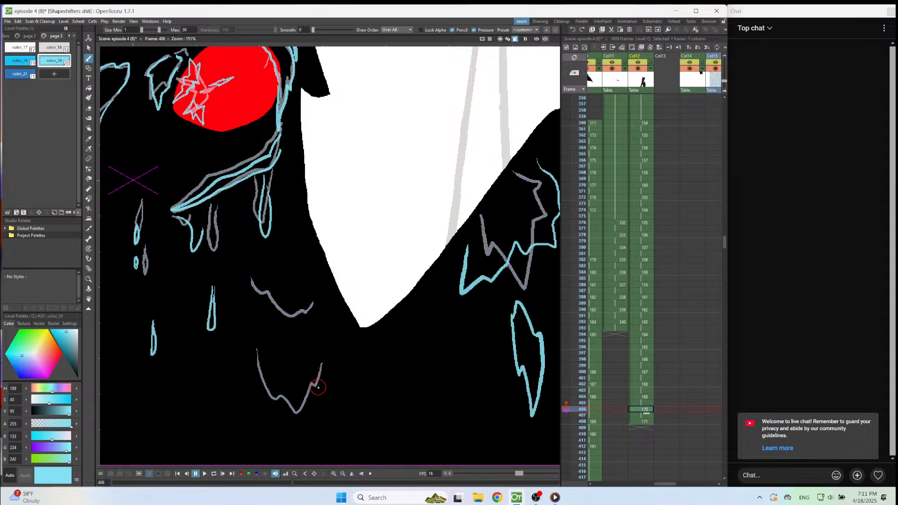
pyautogui.moveTo(326, 386)
pyautogui.mouseDown()
pyautogui.moveTo(299, 423)
pyautogui.moveTo(249, 403)
pyautogui.moveTo(246, 386)
pyautogui.mouseUp()
pyautogui.moveTo(321, 313)
pyautogui.mouseDown()
pyautogui.moveTo(284, 333)
pyautogui.moveTo(261, 321)
pyautogui.moveTo(245, 291)
pyautogui.mouseUp()
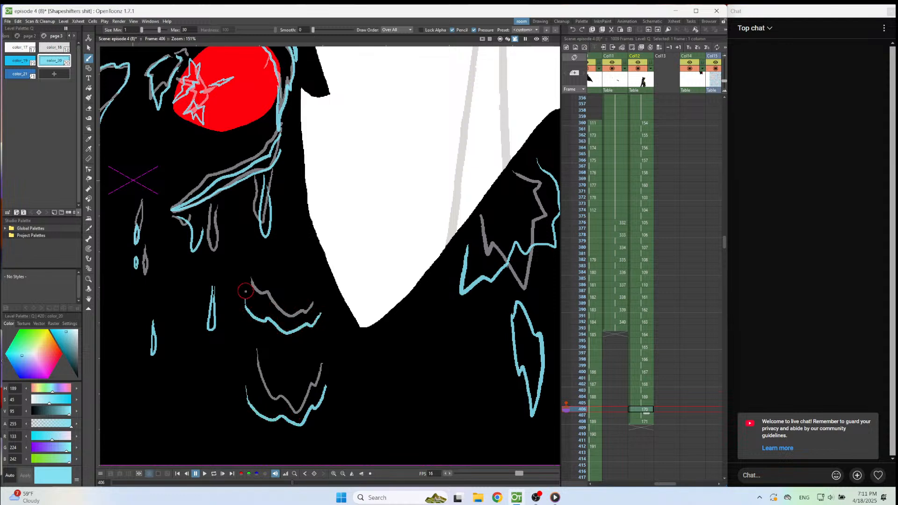
# Draw the two scalloped splash edges slid further down the chest on frame 408.
pyautogui.press('.')
pyautogui.press('.')
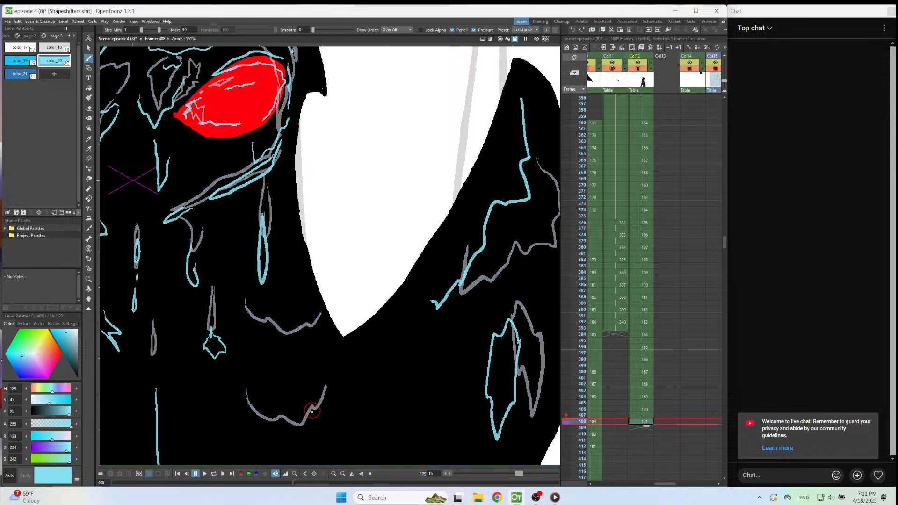
pyautogui.moveTo(314, 413)
pyautogui.mouseDown()
pyautogui.moveTo(274, 443)
pyautogui.moveTo(248, 438)
pyautogui.moveTo(226, 405)
pyautogui.mouseUp()
pyautogui.moveTo(309, 328)
pyautogui.mouseDown()
pyautogui.moveTo(286, 349)
pyautogui.moveTo(259, 349)
pyautogui.moveTo(240, 325)
pyautogui.mouseUp()
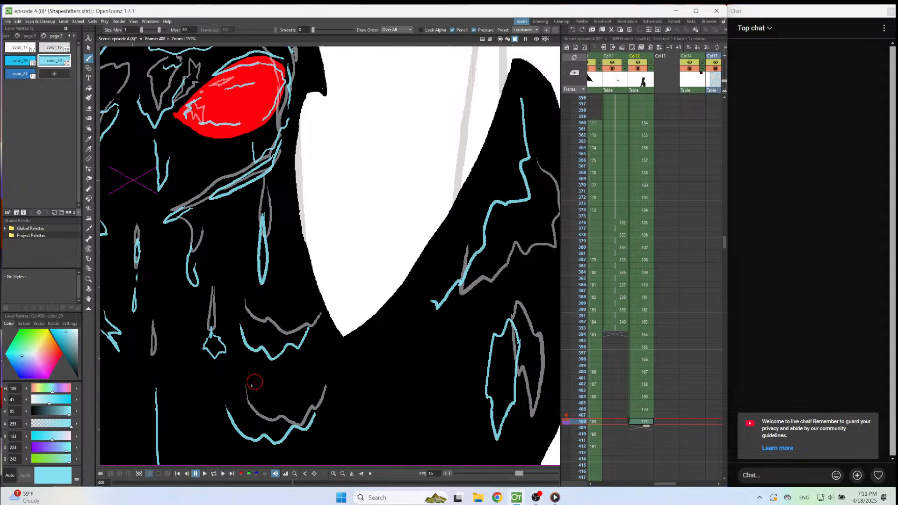
# Play the animation from frame 391 to check the new splash.
pyautogui.scroll(-7, 388, 245)
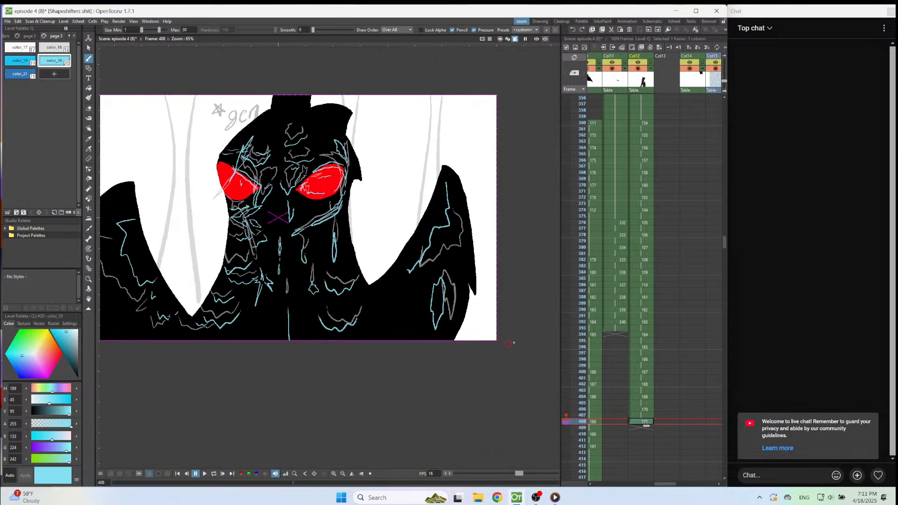
pyautogui.click(641, 316)
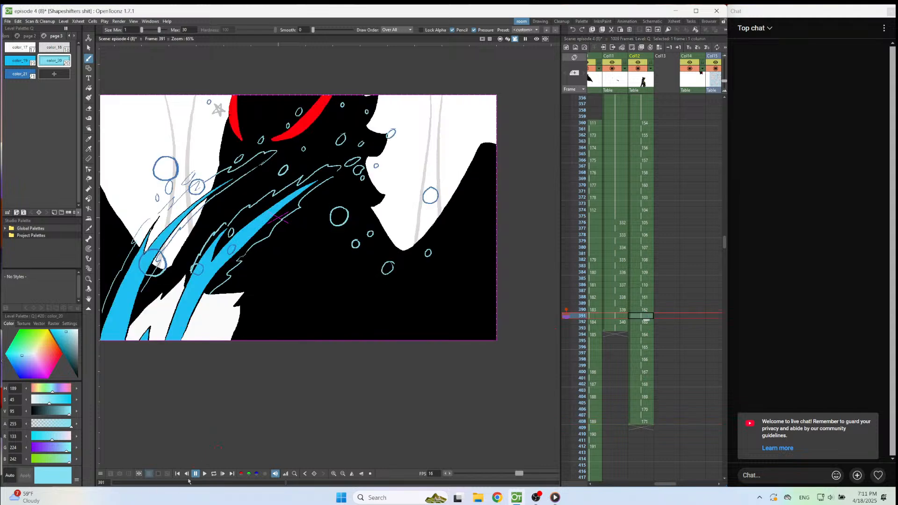
pyautogui.click(205, 473)
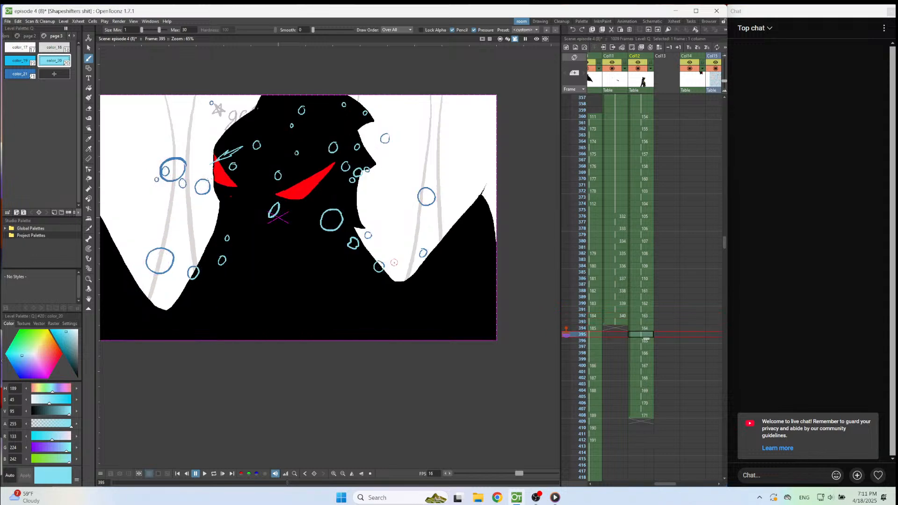
# Save the episode 4 scene.
pyautogui.scroll(2, 373, 246)
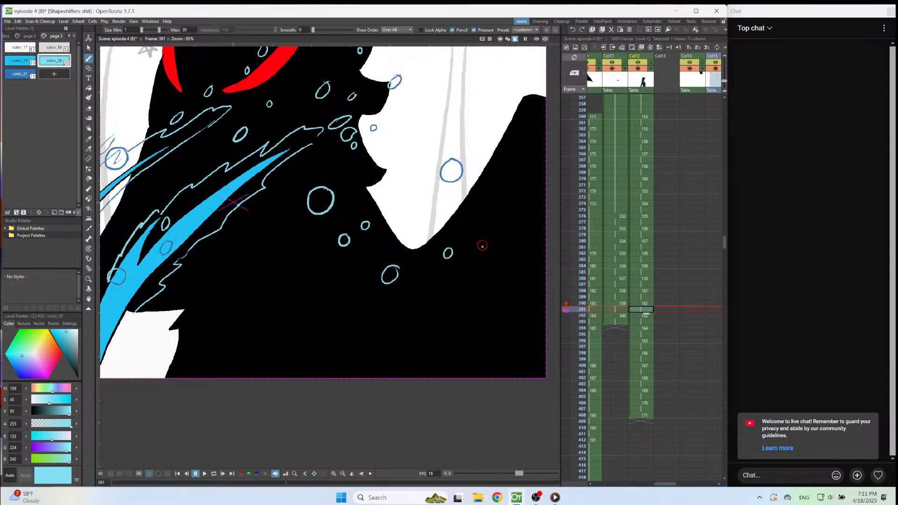
pyautogui.scroll(2, 487, 285)
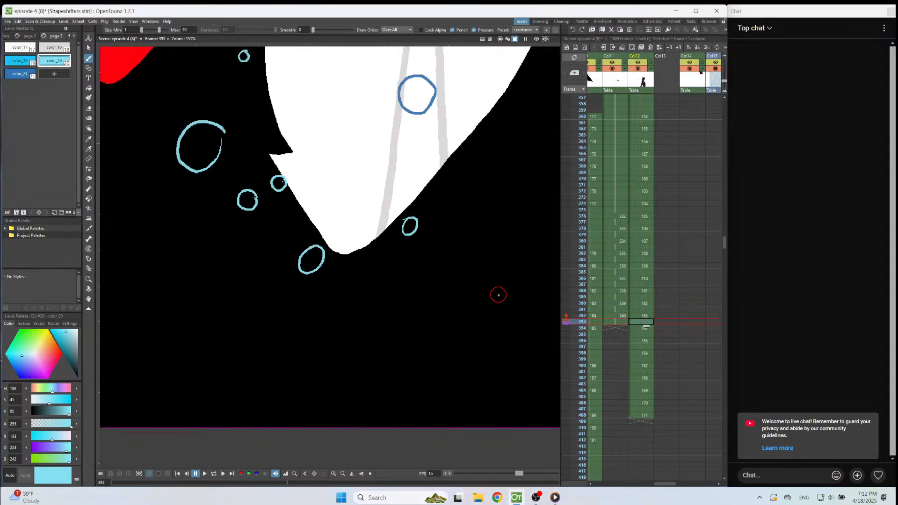
pyautogui.hotkey('ctrl', 's')
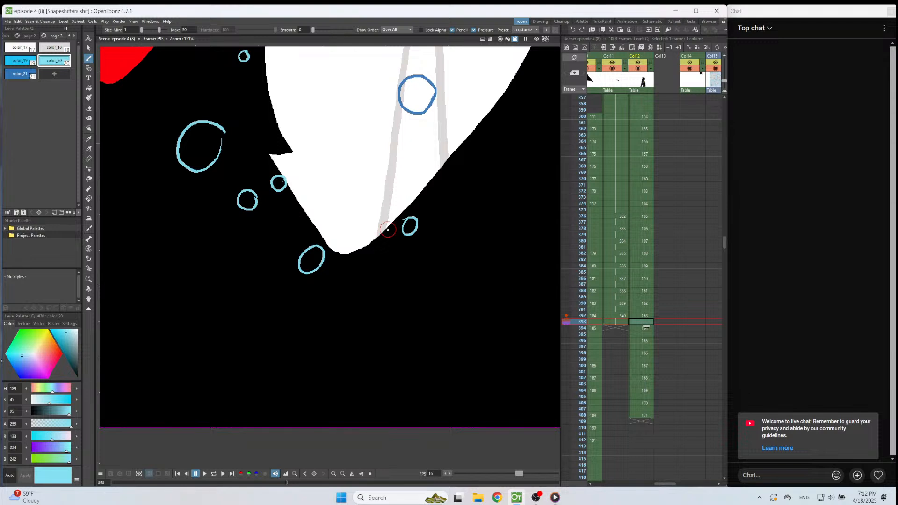
# Erase the small bubble at the wing's inner edge in the frame 392–393 drawing and redraw it as a dented, bursting shape.
pyautogui.press('a')
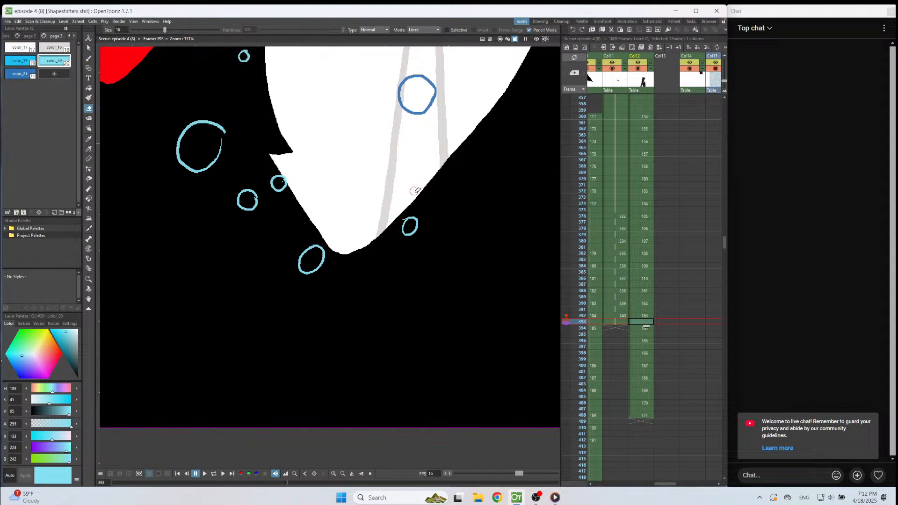
pyautogui.press('Up')
pyautogui.press('Up')
pyautogui.press('Down')
pyautogui.press('Down')
pyautogui.press('Down')
pyautogui.press('Down')
pyautogui.press('Up')
pyautogui.press('Up')
pyautogui.moveTo(407, 248)
pyautogui.mouseDown()
pyautogui.moveTo(410, 225)
pyautogui.moveTo(397, 226)
pyautogui.moveTo(407, 218)
pyautogui.mouseUp()
pyautogui.press('b')
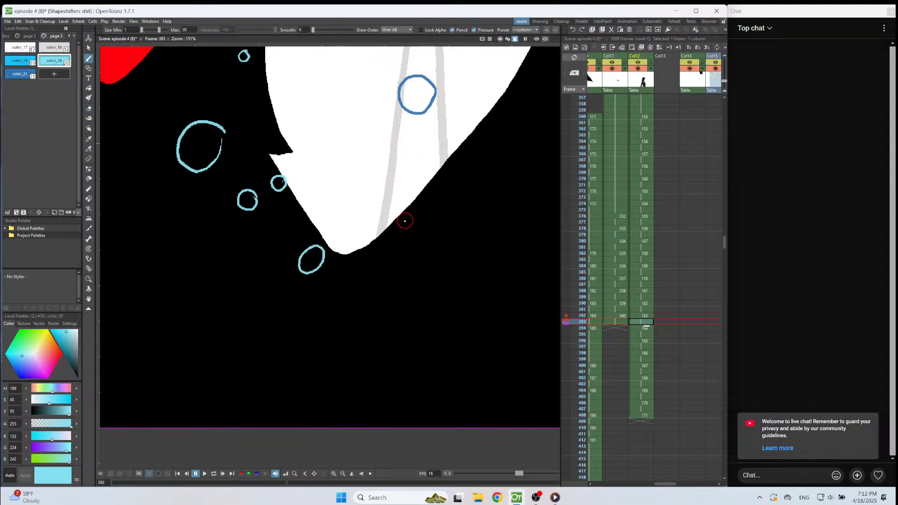
pyautogui.press('Up')
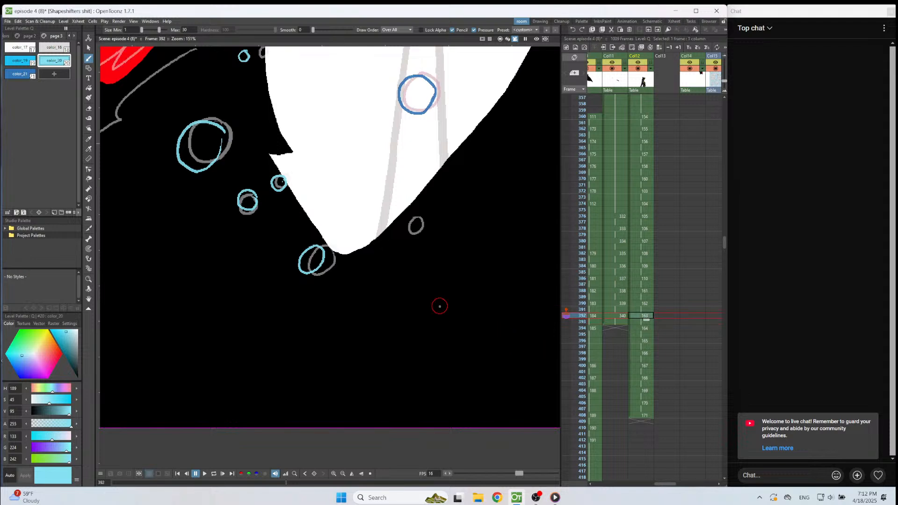
pyautogui.moveTo(410, 218)
pyautogui.mouseDown()
pyautogui.moveTo(412, 240)
pyautogui.moveTo(430, 226)
pyautogui.moveTo(415, 211)
pyautogui.mouseUp()
# Replace the small blue bubble beside the wing's inner edge on frame 394 with a jagged, open splash outline on the wing.
pyautogui.press('Down')
pyautogui.press('Down')
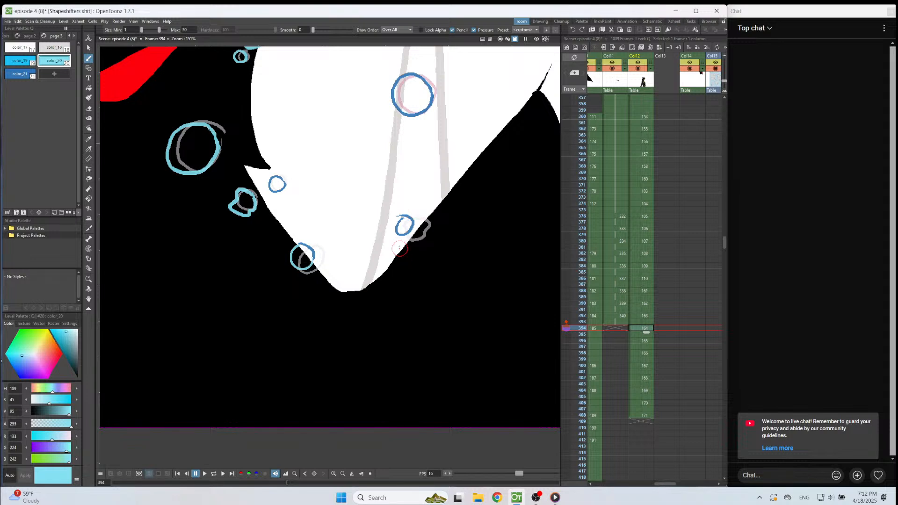
pyautogui.press('e')
pyautogui.press('b')
pyautogui.moveTo(412, 249)
pyautogui.mouseDown()
pyautogui.moveTo(410, 260)
pyautogui.moveTo(426, 265)
pyautogui.moveTo(442, 259)
pyautogui.moveTo(438, 233)
pyautogui.mouseUp()
# Draw the wing bubble's splash on frame 396 and its falling V-shaped edge with a small fleck above on frame 398.
pyautogui.press('Down')
pyautogui.press('Down')
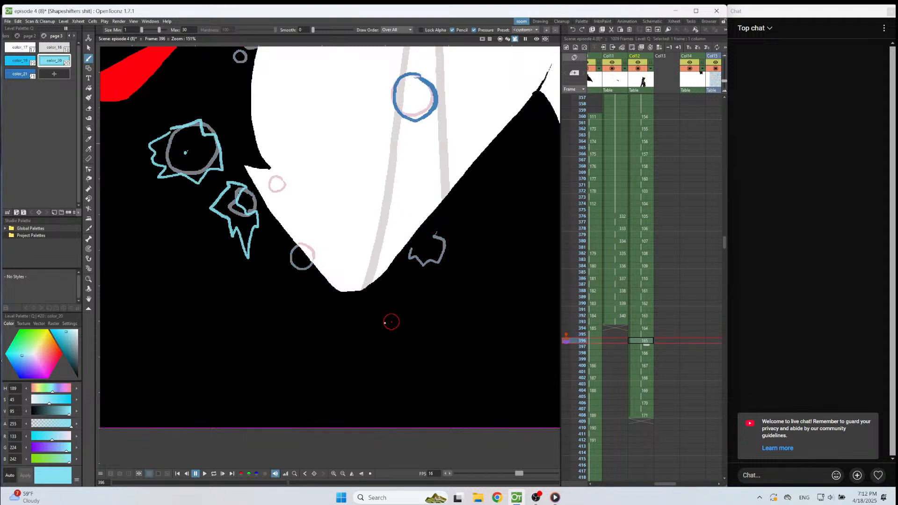
pyautogui.moveTo(448, 261)
pyautogui.mouseDown()
pyautogui.moveTo(419, 289)
pyautogui.moveTo(400, 270)
pyautogui.mouseUp()
pyautogui.moveTo(454, 236)
pyautogui.mouseDown()
pyautogui.moveTo(455, 259)
pyautogui.moveTo(443, 260)
pyautogui.moveTo(444, 299)
pyautogui.moveTo(397, 303)
pyautogui.mouseUp()
pyautogui.press('Down')
pyautogui.press('Down')
# Draw the falling wavy splash edge lower on frame 400 with a small fleck above, and a flatter, lower edge on frame 402.
pyautogui.press('Down')
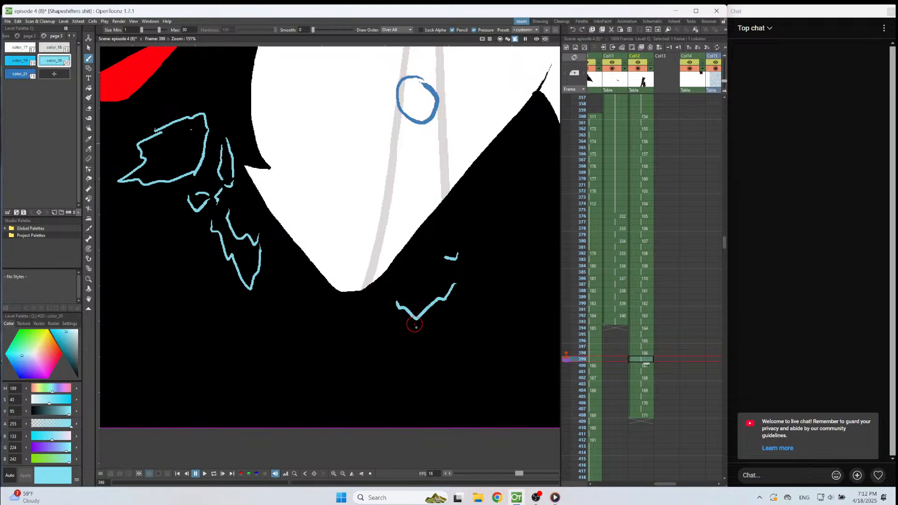
pyautogui.press('Down')
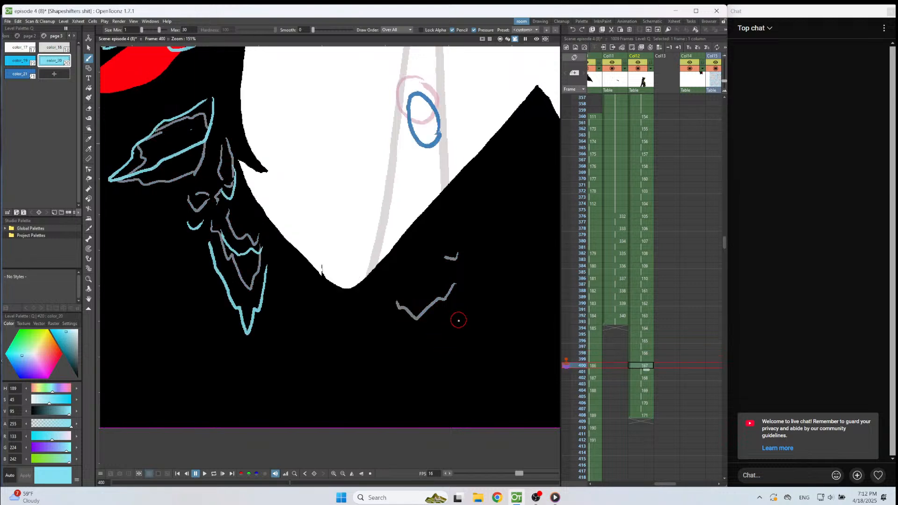
pyautogui.moveTo(447, 320)
pyautogui.mouseDown()
pyautogui.moveTo(405, 353)
pyautogui.moveTo(377, 332)
pyautogui.mouseUp()
pyautogui.moveTo(455, 270); pyautogui.dragTo(448, 275)
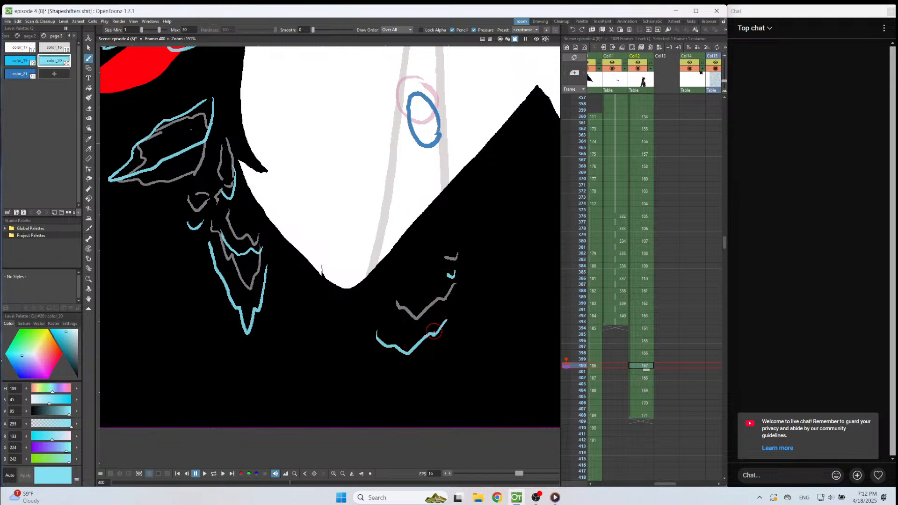
pyautogui.moveTo(454, 269); pyautogui.dragTo(449, 273)
pyautogui.press('Down')
pyautogui.press('Down')
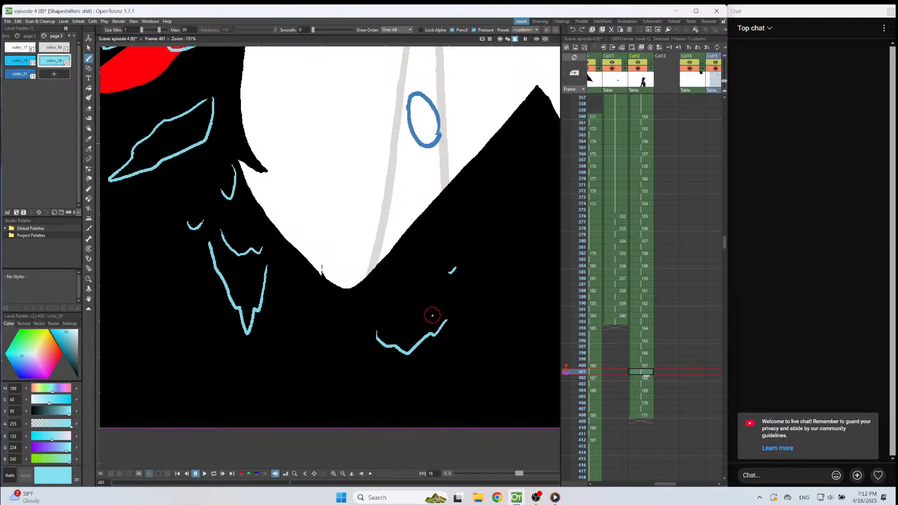
pyautogui.press('Up')
pyautogui.press('Down')
pyautogui.moveTo(436, 338)
pyautogui.mouseDown()
pyautogui.moveTo(398, 364)
pyautogui.moveTo(348, 347)
pyautogui.mouseUp()
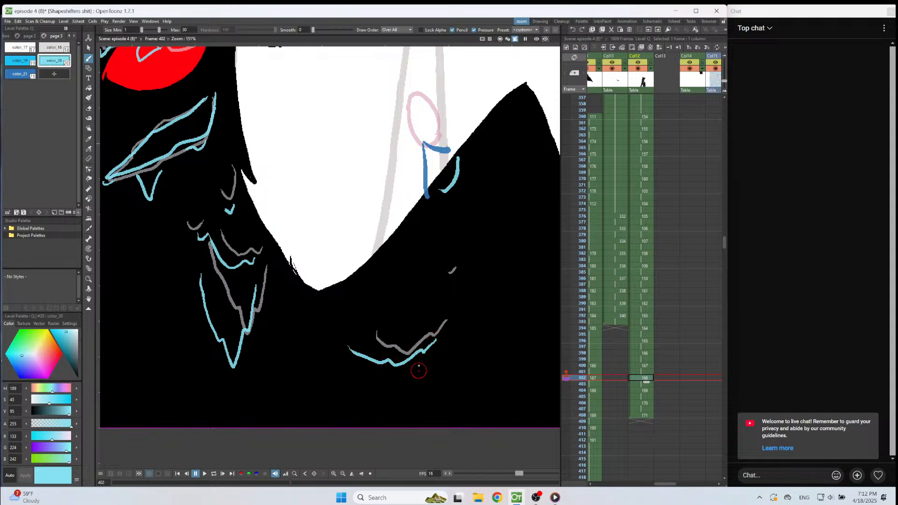
# Continue the light blue splash edge falling as a jagged V-shaped line on frames 404, 406 and 408.
pyautogui.press('Down')
pyautogui.press('Down')
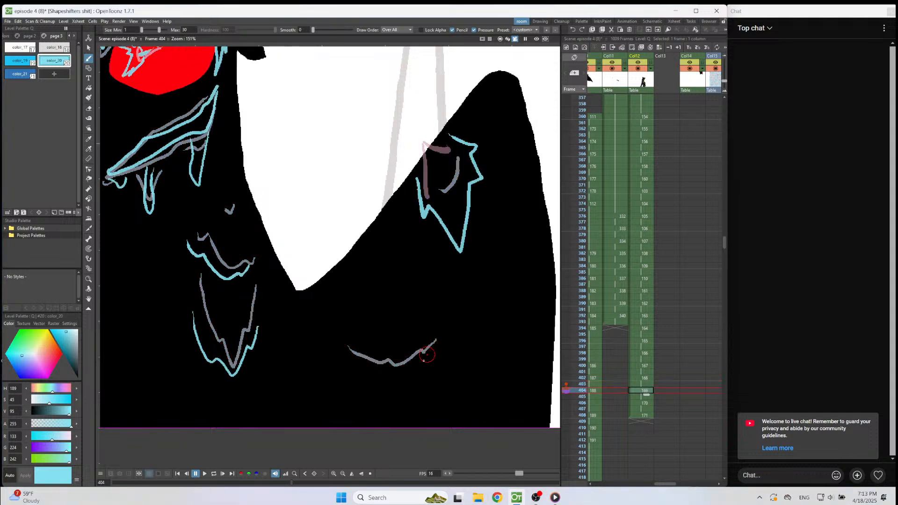
pyautogui.moveTo(418, 363)
pyautogui.mouseDown()
pyautogui.moveTo(370, 391)
pyautogui.moveTo(335, 363)
pyautogui.mouseUp()
pyautogui.press('Down')
pyautogui.press('Down')
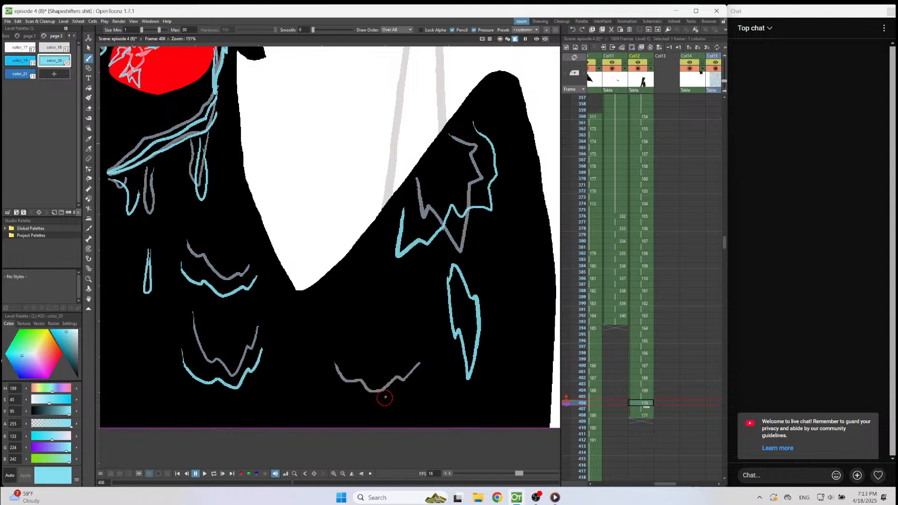
pyautogui.moveTo(417, 379)
pyautogui.mouseDown()
pyautogui.moveTo(378, 412)
pyautogui.moveTo(344, 400)
pyautogui.mouseUp()
pyautogui.press('Down')
pyautogui.press('Down')
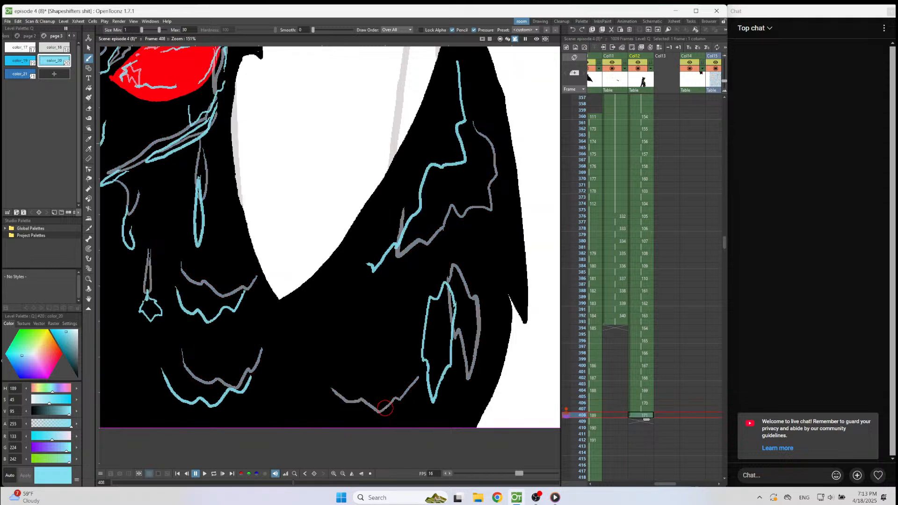
pyautogui.moveTo(393, 397)
pyautogui.mouseDown()
pyautogui.moveTo(377, 413)
pyautogui.moveTo(338, 419)
pyautogui.moveTo(320, 402)
pyautogui.mouseUp()
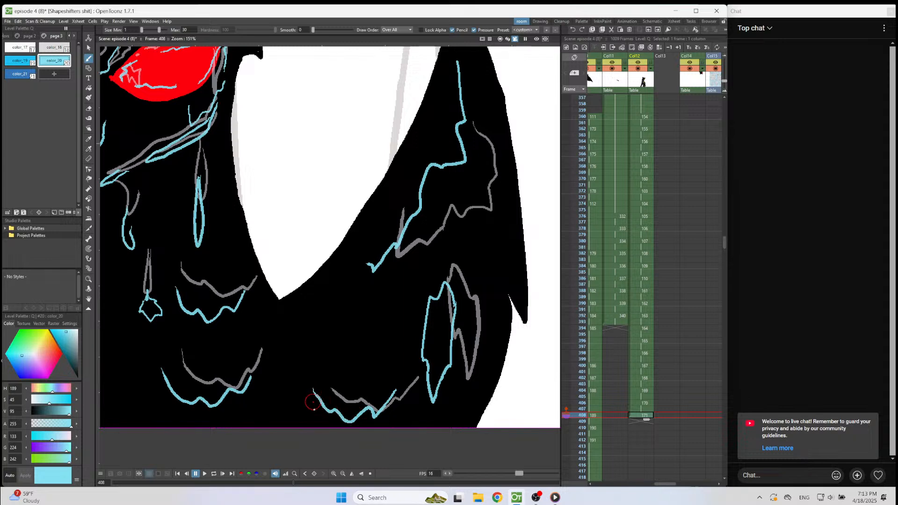
pyautogui.press('Down')
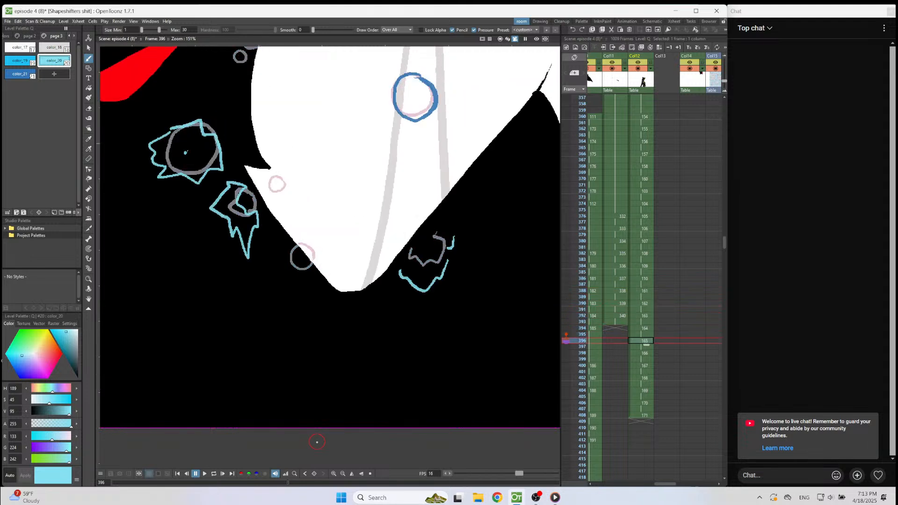
# Using dark blue color_21, draw the small bubble as a circle on frame 396, a flattened oval on 398 and a long thin streak on 400.
pyautogui.click(20, 73)
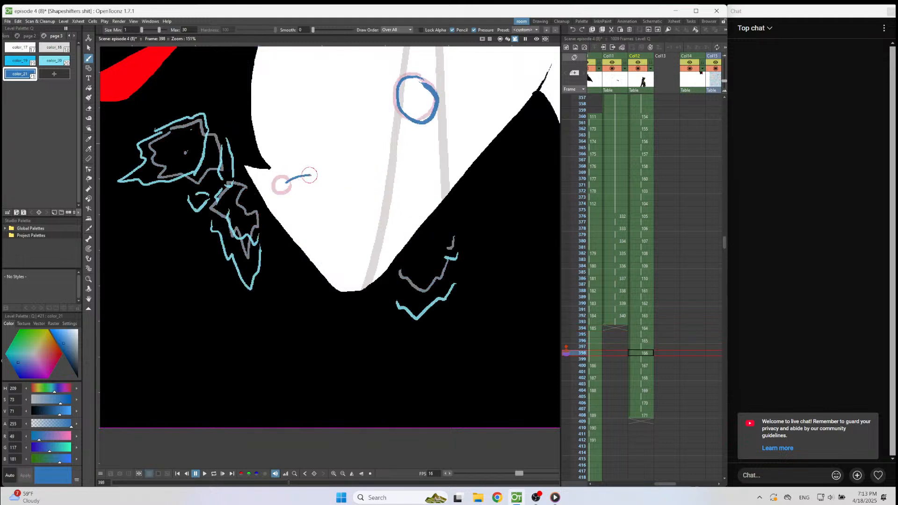
pyautogui.moveTo(323, 182); pyautogui.dragTo(297, 190)
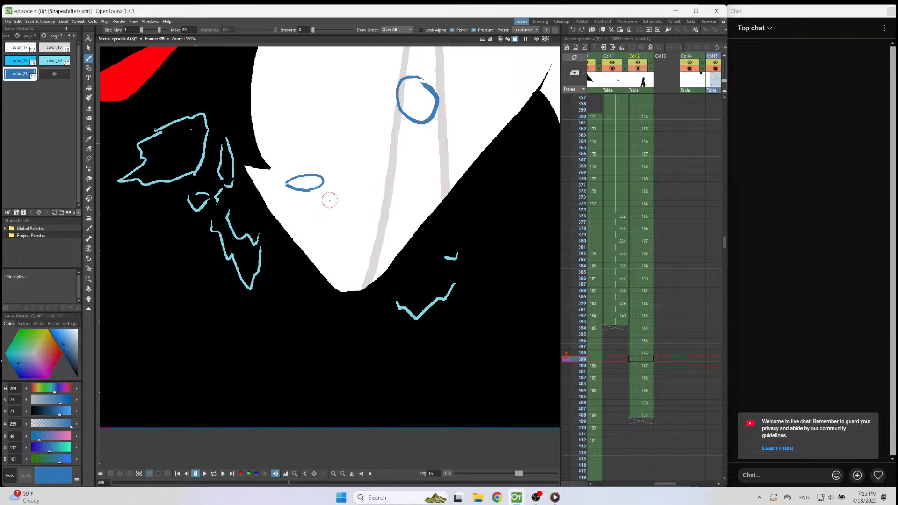
pyautogui.moveTo(348, 182)
pyautogui.mouseDown()
pyautogui.moveTo(468, 154)
pyautogui.moveTo(367, 176)
pyautogui.mouseUp()
pyautogui.press('Down')
pyautogui.press('Down')
pyautogui.moveTo(427, 197); pyautogui.dragTo(454, 162)
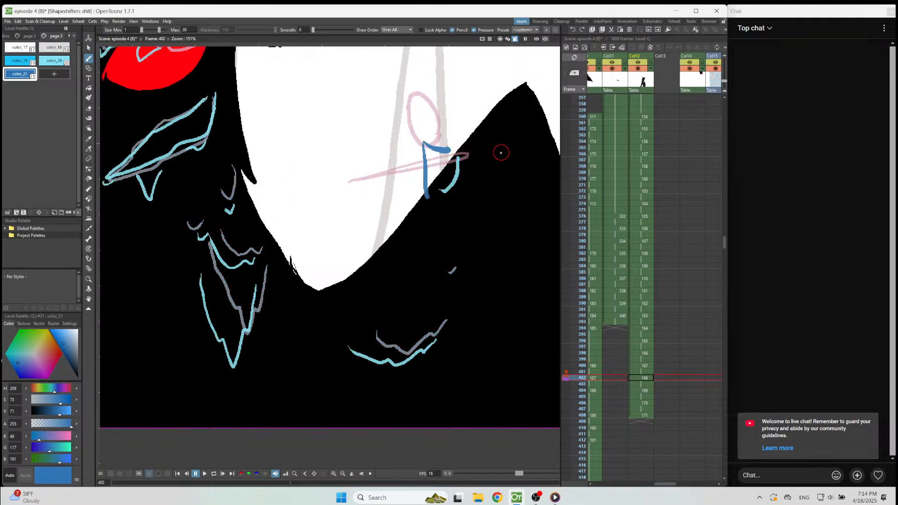
# Using light blue color_20, draw the streak bursting into a jagged, pointed splash on frame 402 and a descending zigzag edge on frame 404.
pyautogui.click(54, 60)
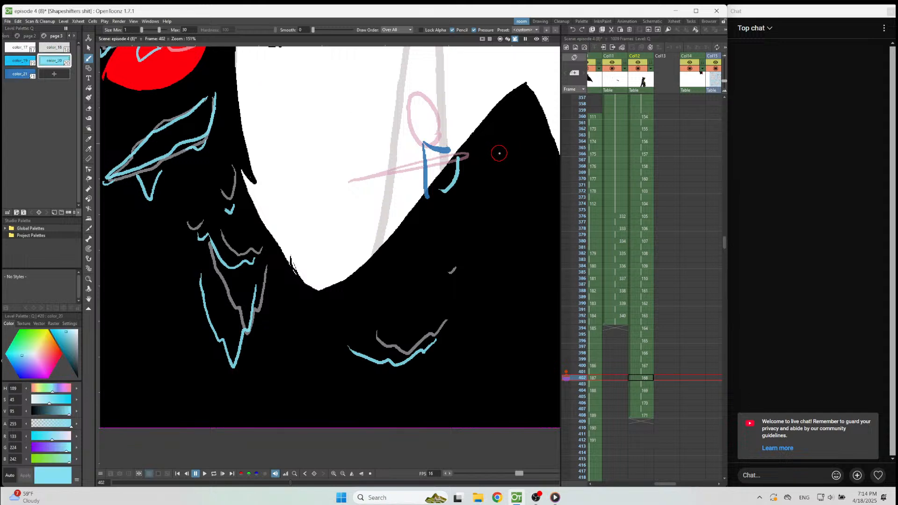
pyautogui.moveTo(501, 153)
pyautogui.mouseDown()
pyautogui.moveTo(471, 155)
pyautogui.moveTo(552, 140)
pyautogui.moveTo(521, 155)
pyautogui.moveTo(529, 164)
pyautogui.moveTo(509, 162)
pyautogui.mouseUp()
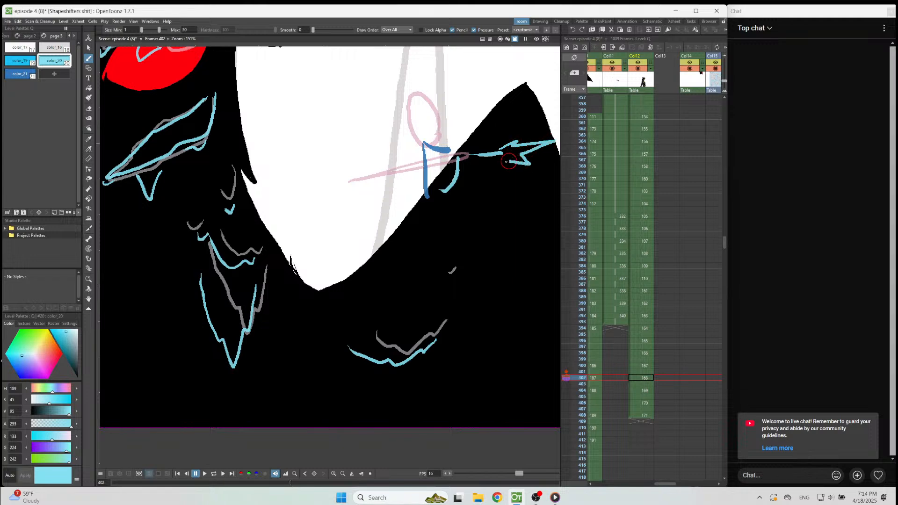
pyautogui.press('.')
pyautogui.press('.')
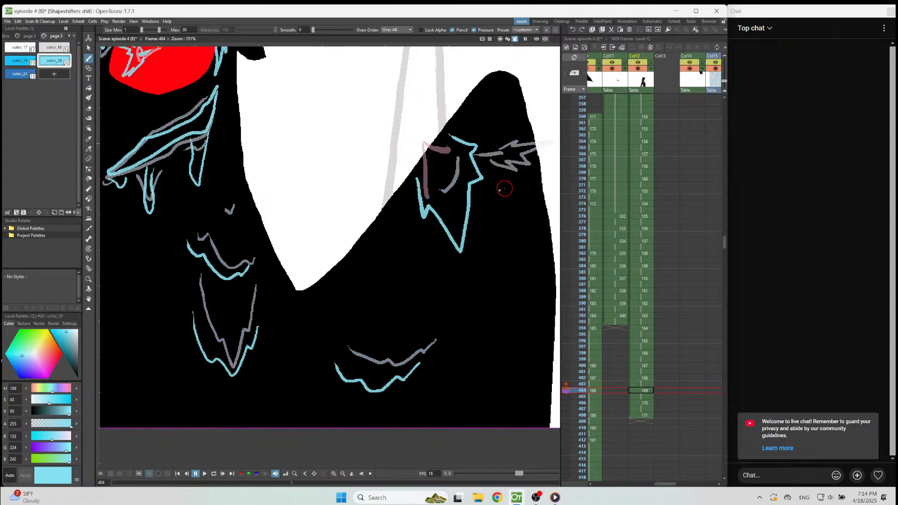
pyautogui.scroll(-3, 307, 100)
pyautogui.scroll(3, 511, 159)
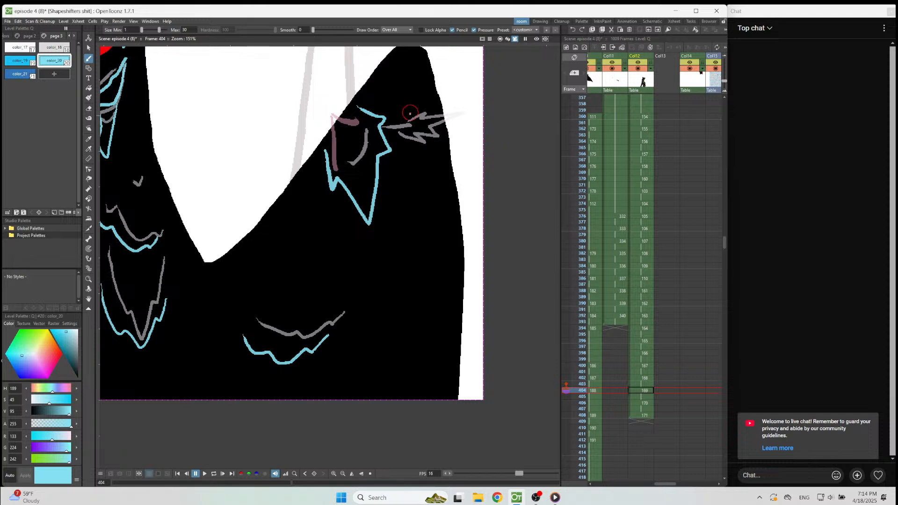
pyautogui.moveTo(396, 136); pyautogui.dragTo(435, 165)
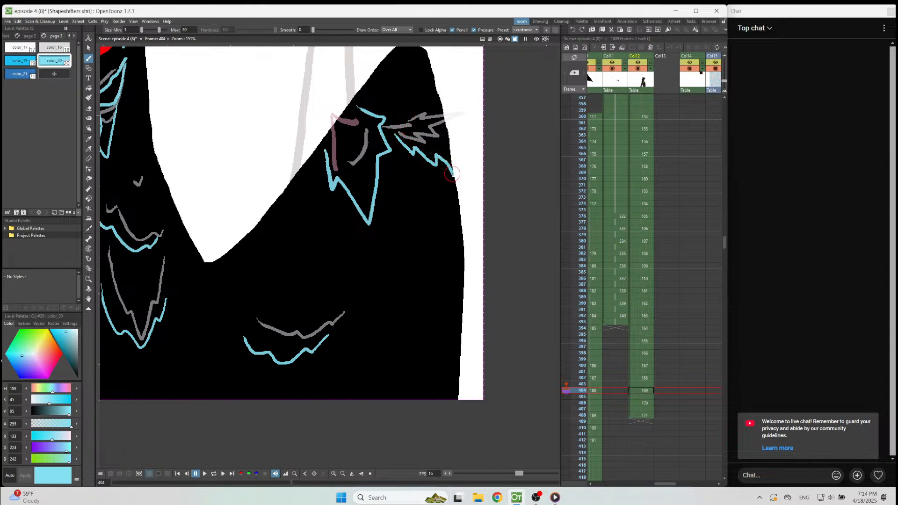
# Draw the streak's zigzag splash edge sliding lower on frame 406 and as an angular, dripping line on frame 408.
pyautogui.press('.')
pyautogui.press('.')
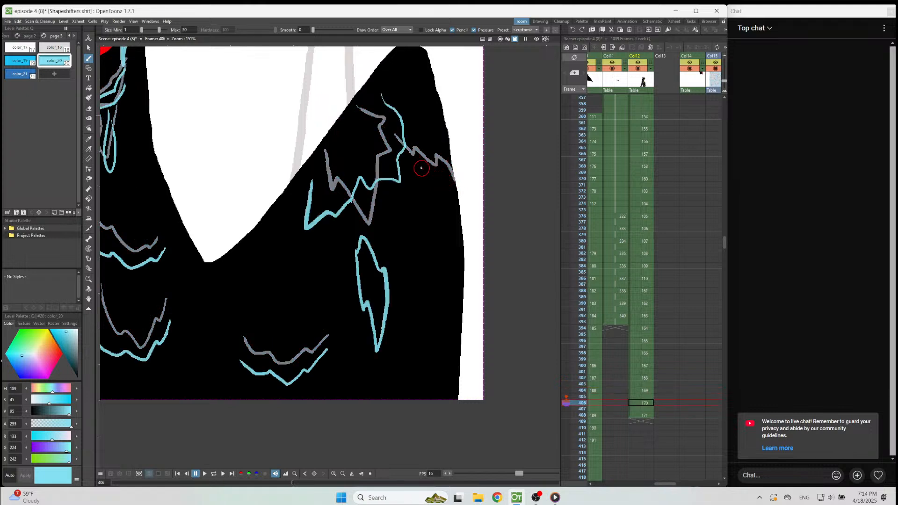
pyautogui.moveTo(440, 186); pyautogui.dragTo(464, 212)
pyautogui.press('.')
pyautogui.press('.')
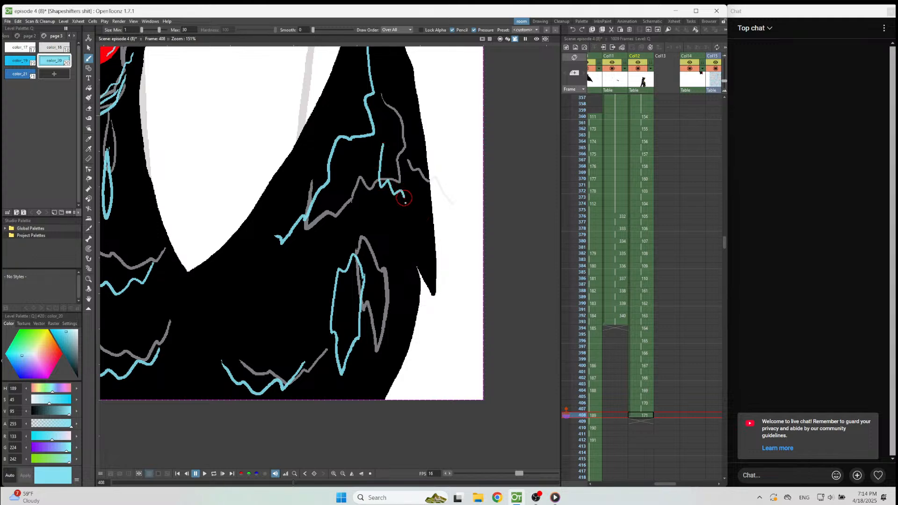
# Return to frame 404 and add two short dark blue color_21 splash strokes on the white background beside the zigzag edge.
pyautogui.press('.')
pyautogui.press(',')
pyautogui.press(',')
pyautogui.press(',')
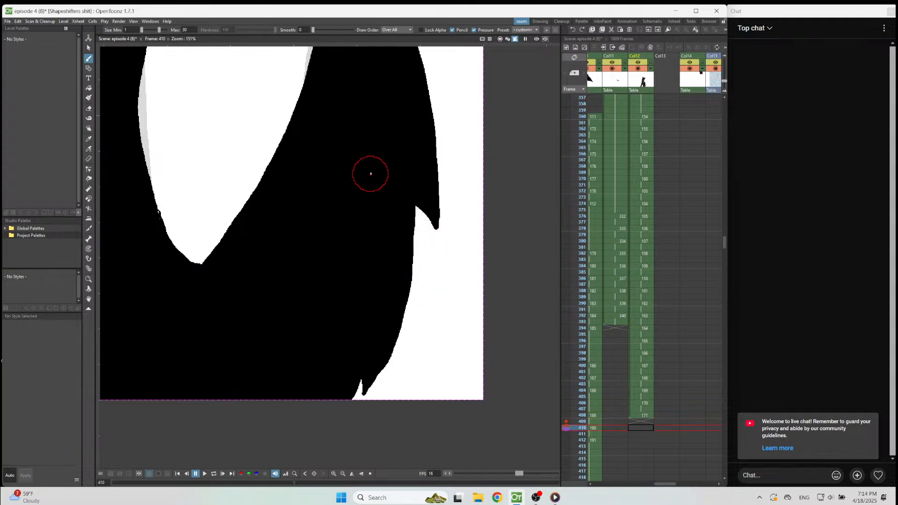
pyautogui.press(',')
pyautogui.press(',')
pyautogui.press(',')
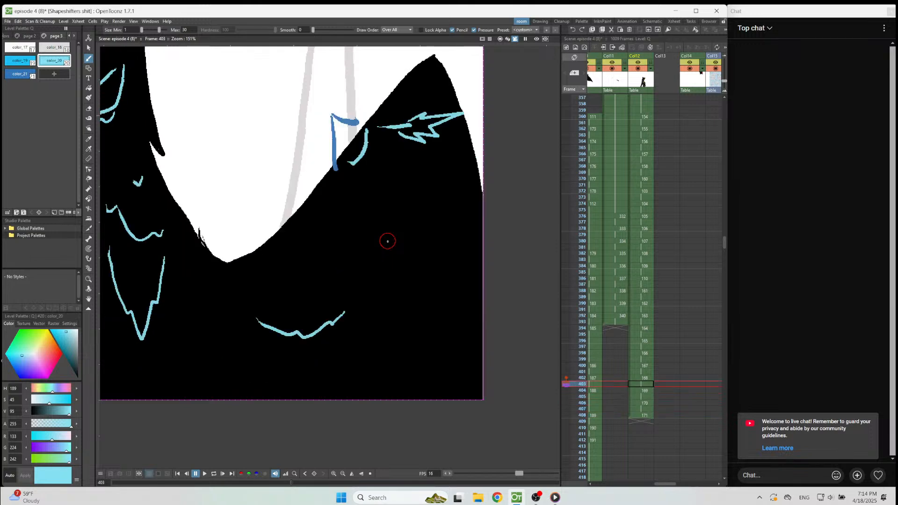
pyautogui.press('.')
pyautogui.click(19, 73)
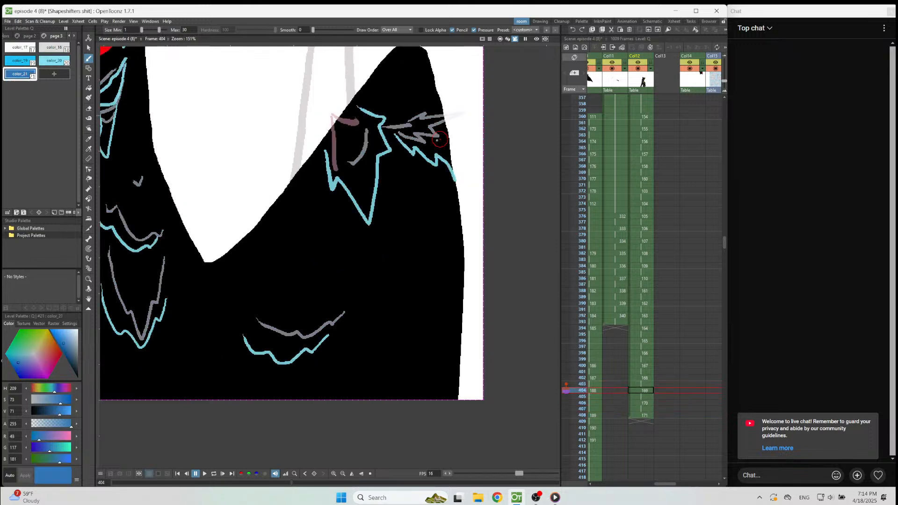
pyautogui.moveTo(454, 146); pyautogui.dragTo(461, 172)
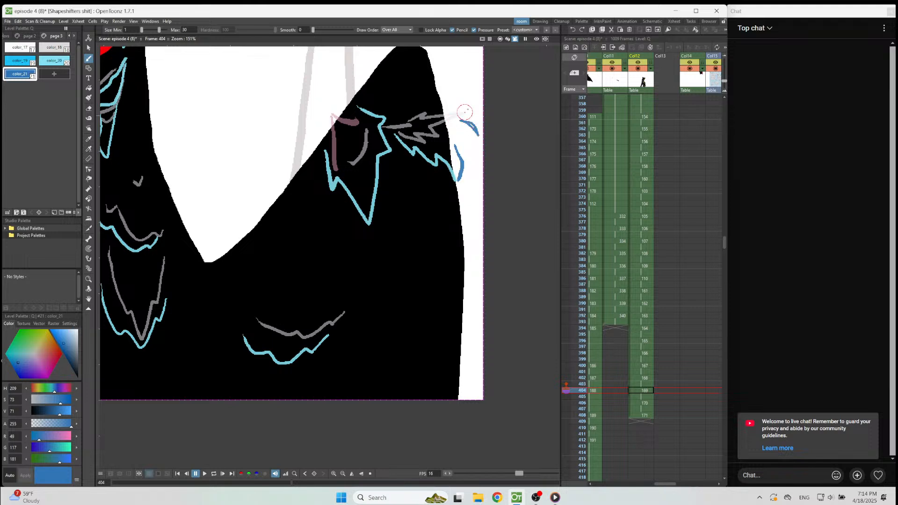
# Draw the dark blue splash fragments on the white background on frame 406 and the end of the falling edge on frame 408.
pyautogui.press('.')
pyautogui.press('.')
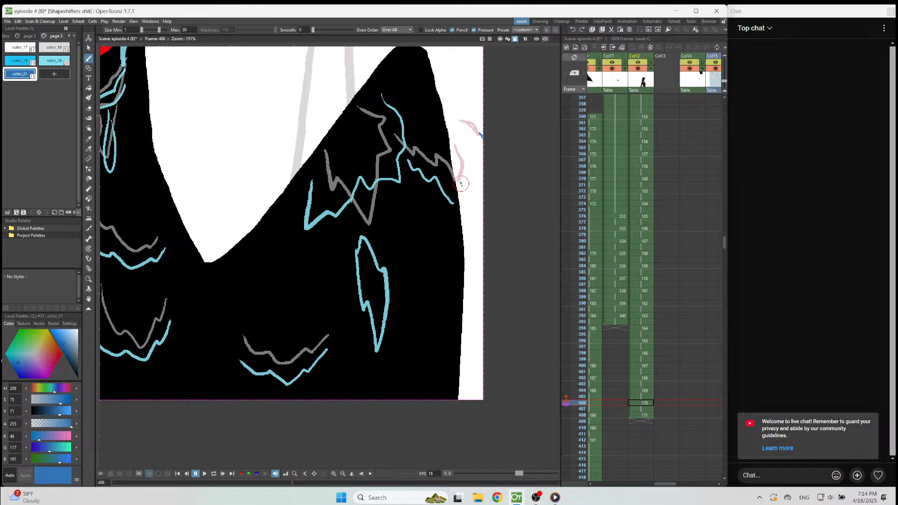
pyautogui.press('.')
pyautogui.press('.')
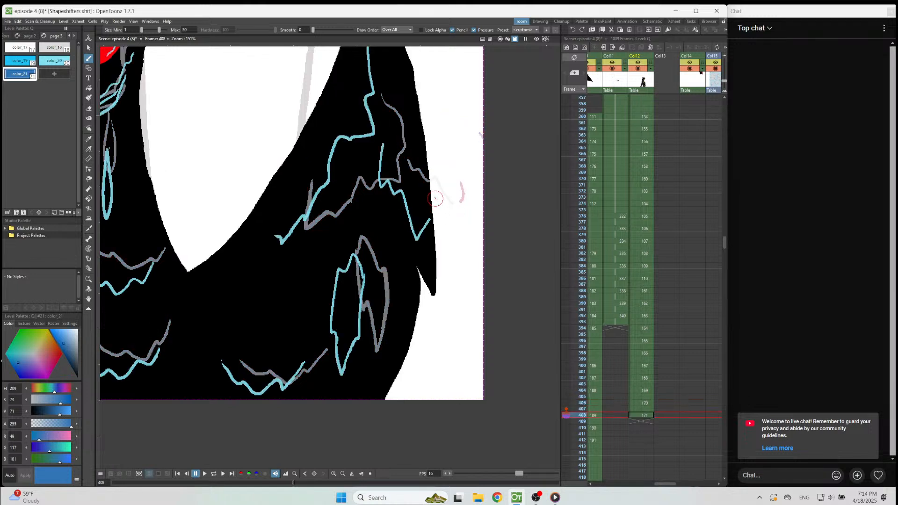
pyautogui.moveTo(438, 209); pyautogui.dragTo(436, 225)
# Step back and forth through the bubble frames, including 394 to 402, to examine the burst motion and any bubbles still lacking a splash.
pyautogui.press('.')
pyautogui.press(',')
pyautogui.press(',')
pyautogui.press(',')
pyautogui.press(',')
pyautogui.scroll(-3, 501, 201)
pyautogui.scroll(-1, 505, 199)
pyautogui.press(',')
pyautogui.press(',')
pyautogui.press(',')
pyautogui.press(',')
pyautogui.press(',')
pyautogui.press(',')
pyautogui.press(',')
pyautogui.press(',')
pyautogui.press(',')
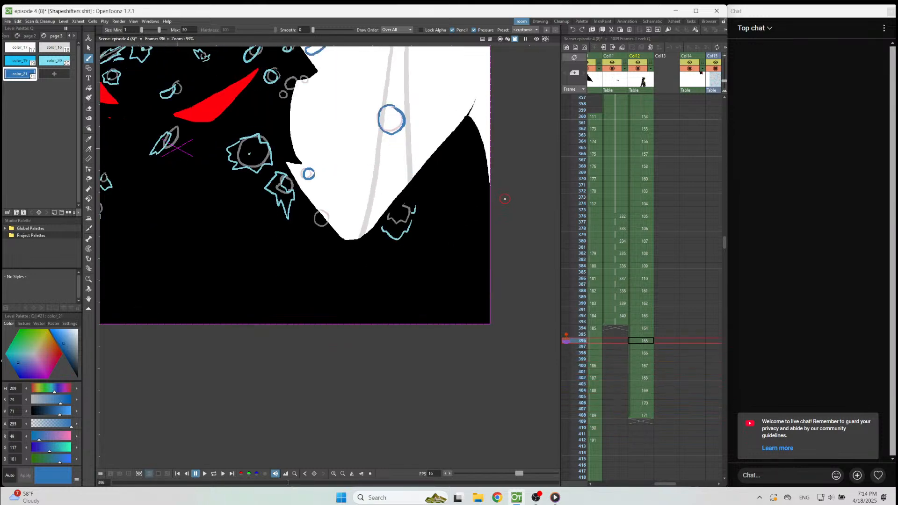
pyautogui.press(',')
pyautogui.press(',')
pyautogui.press(',')
pyautogui.press(',')
pyautogui.press(',')
pyautogui.press(',')
pyautogui.press(',')
pyautogui.press(',')
pyautogui.press('.')
pyautogui.press('.')
pyautogui.press('.')
pyautogui.press('.')
pyautogui.press('.')
pyautogui.press('.')
pyautogui.press('.')
pyautogui.press('.')
pyautogui.press('.')
pyautogui.press('.')
pyautogui.press('.')
pyautogui.press('.')
pyautogui.press('.')
pyautogui.press('.')
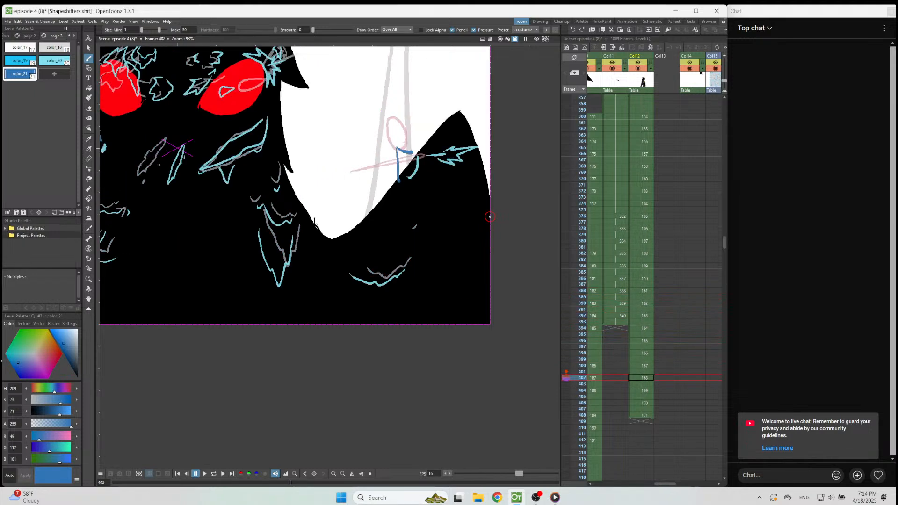
pyautogui.press('.')
pyautogui.press('.')
pyautogui.press('.')
pyautogui.press('.')
pyautogui.press('.')
pyautogui.press('.')
pyautogui.press('.')
pyautogui.press('.')
pyautogui.press('.')
pyautogui.press('.')
pyautogui.press('.')
pyautogui.press(',')
pyautogui.press(',')
pyautogui.press(',')
pyautogui.press(',')
pyautogui.press(',')
pyautogui.press(',')
pyautogui.press(',')
pyautogui.press(',')
pyautogui.press(',')
pyautogui.press(',')
pyautogui.press(',')
pyautogui.press(',')
pyautogui.press(',')
pyautogui.press(',')
pyautogui.press(',')
pyautogui.press(',')
pyautogui.press(',')
pyautogui.press(',')
pyautogui.press(',')
pyautogui.press(',')
pyautogui.press('.')
pyautogui.press('.')
pyautogui.press('.')
pyautogui.press('.')
pyautogui.press('.')
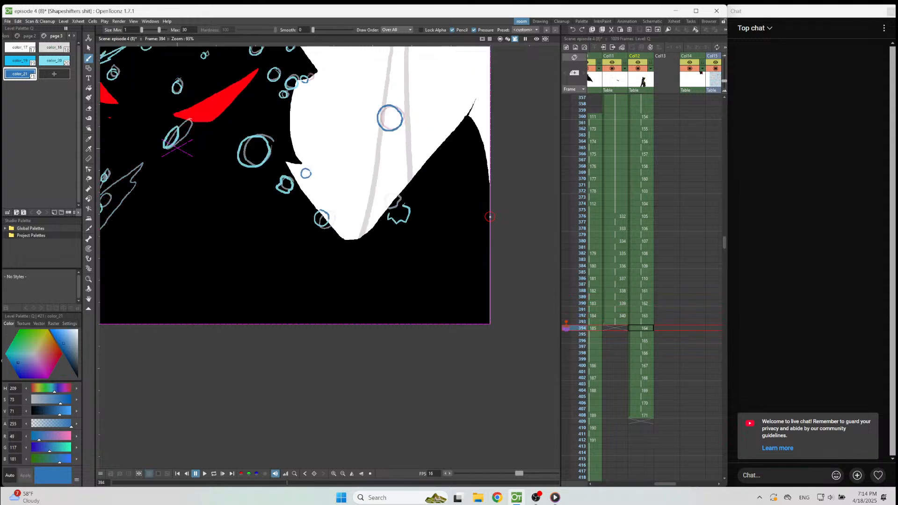
pyautogui.press('.')
pyautogui.press('.')
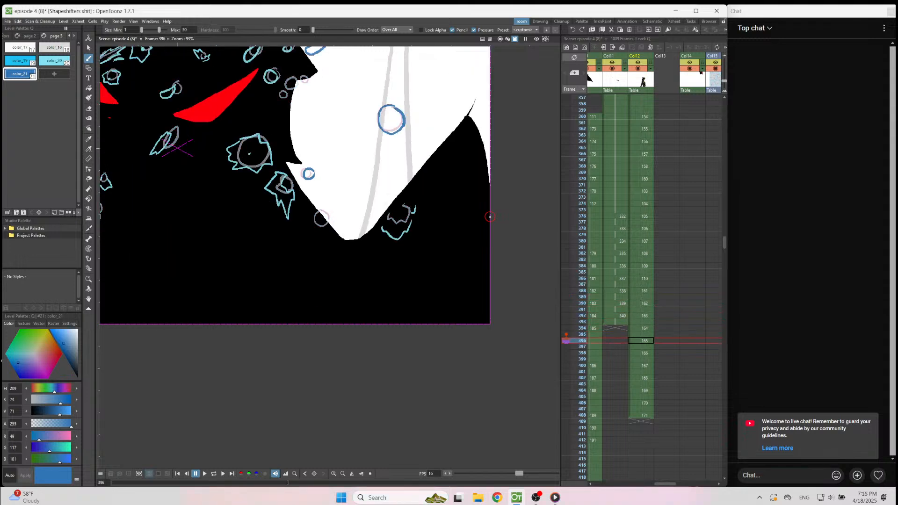
# On frame 396, draw a jagged light blue color_20 splash edge just below the bubble at the lower-left edge of the white area.
pyautogui.scroll(4, 308, 255)
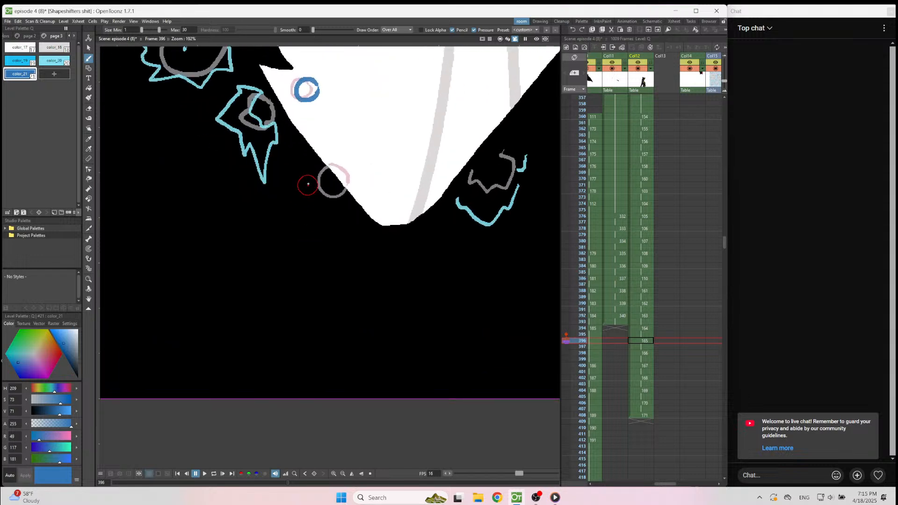
pyautogui.moveTo(313, 174); pyautogui.dragTo(304, 196)
pyautogui.click(53, 61)
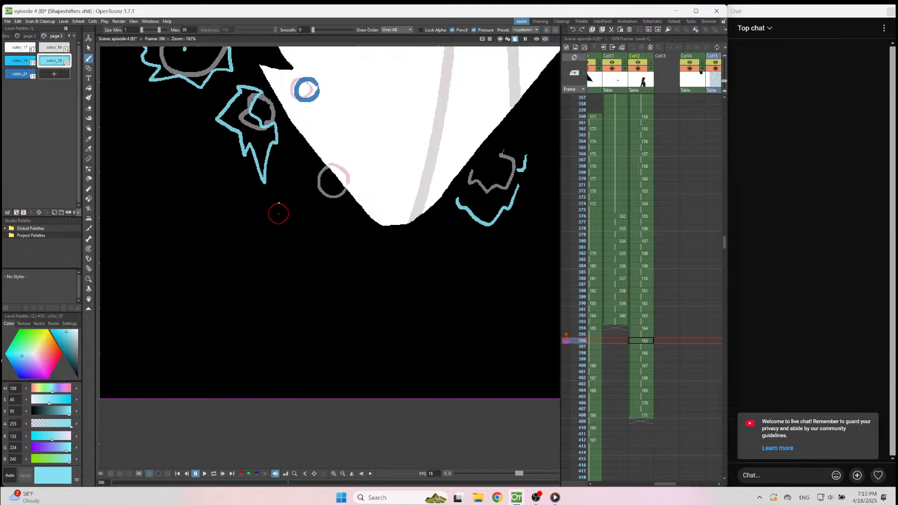
pyautogui.moveTo(308, 185)
pyautogui.mouseDown()
pyautogui.moveTo(312, 236)
pyautogui.moveTo(334, 243)
pyautogui.moveTo(350, 215)
pyautogui.mouseUp()
pyautogui.hotkey('ctrl', 'z')
pyautogui.moveTo(308, 182)
pyautogui.mouseDown()
pyautogui.moveTo(322, 221)
pyautogui.moveTo(335, 229)
pyautogui.moveTo(351, 224)
pyautogui.moveTo(354, 206)
pyautogui.mouseUp()
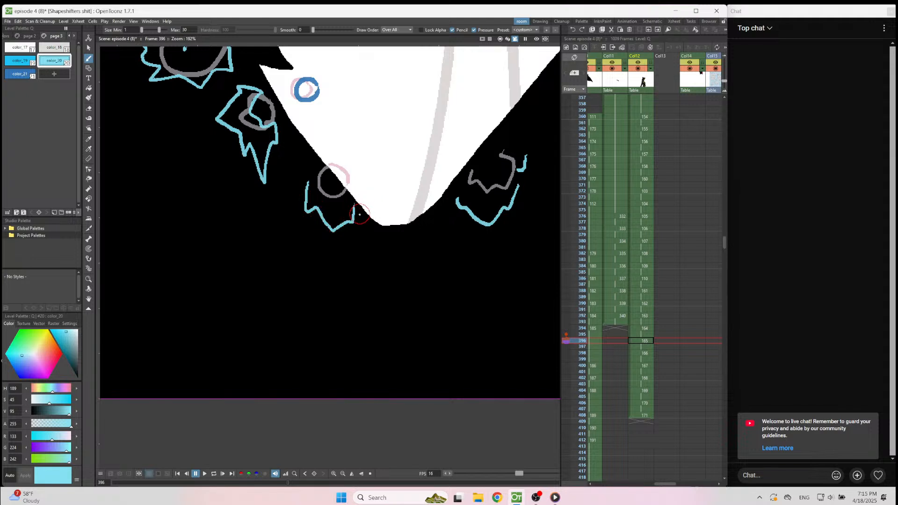
# Draw that splash's wider, lower jagged edge on frame 398, just below its previous position, and advance to frame 400.
pyautogui.press('.')
pyautogui.moveTo(292, 226)
pyautogui.mouseDown()
pyautogui.moveTo(288, 245)
pyautogui.moveTo(310, 249)
pyautogui.moveTo(331, 274)
pyautogui.moveTo(355, 249)
pyautogui.mouseUp()
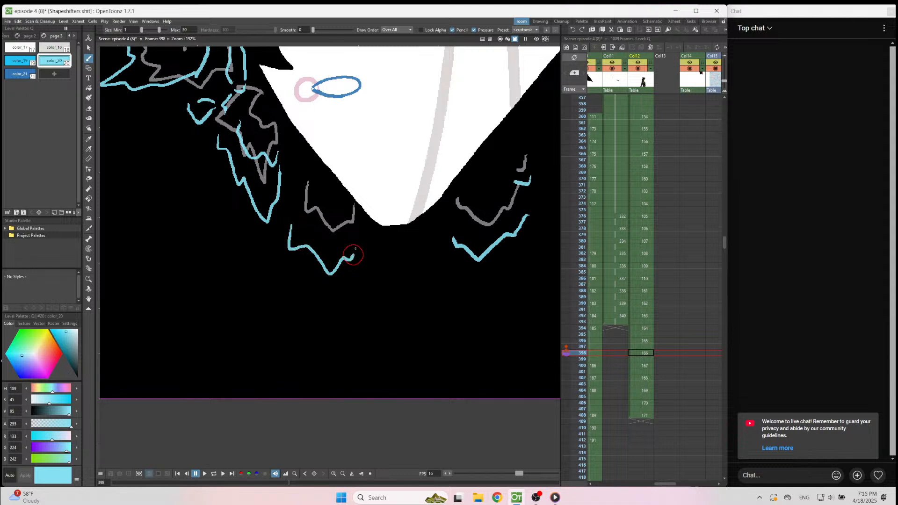
pyautogui.hotkey('ctrl', 'z')
pyautogui.moveTo(295, 210)
pyautogui.mouseDown()
pyautogui.moveTo(332, 250)
pyautogui.moveTo(360, 232)
pyautogui.mouseUp()
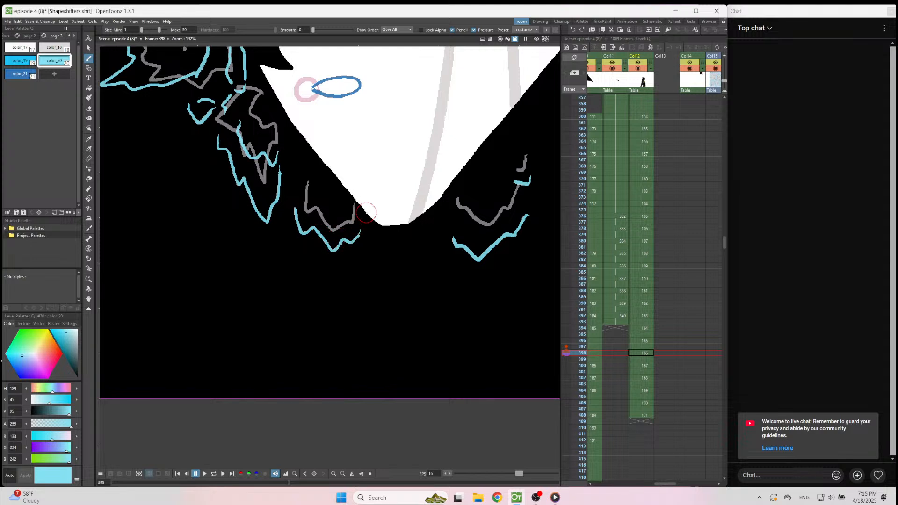
pyautogui.press('Down')
pyautogui.press('Down')
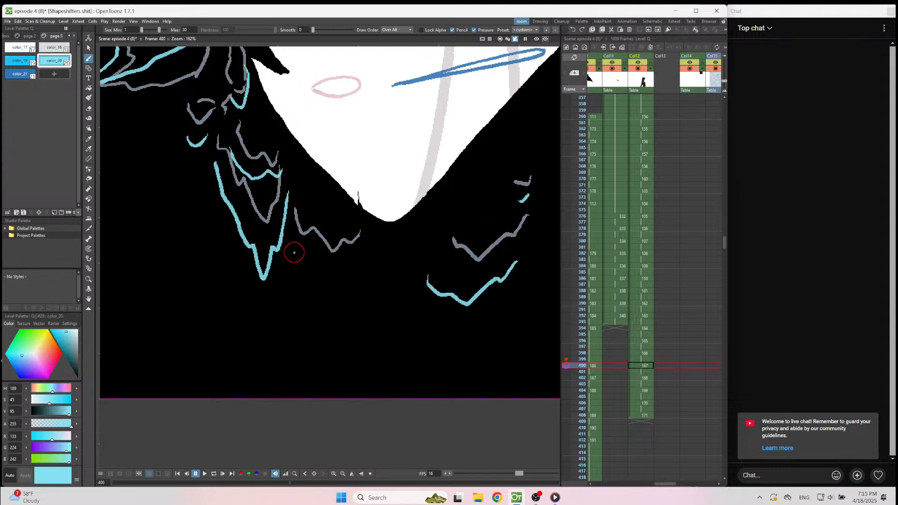
# Draw the lower-left splash's jagged light blue edge on frames 400, 402 and 404, each just below its previous position.
pyautogui.moveTo(295, 253)
pyautogui.mouseDown()
pyautogui.moveTo(328, 289)
pyautogui.moveTo(367, 255)
pyautogui.mouseUp()
pyautogui.press('Down')
pyautogui.press('Down')
pyautogui.moveTo(290, 279)
pyautogui.mouseDown()
pyautogui.moveTo(316, 309)
pyautogui.moveTo(351, 283)
pyautogui.mouseUp()
pyautogui.press('Down')
pyautogui.press('Down')
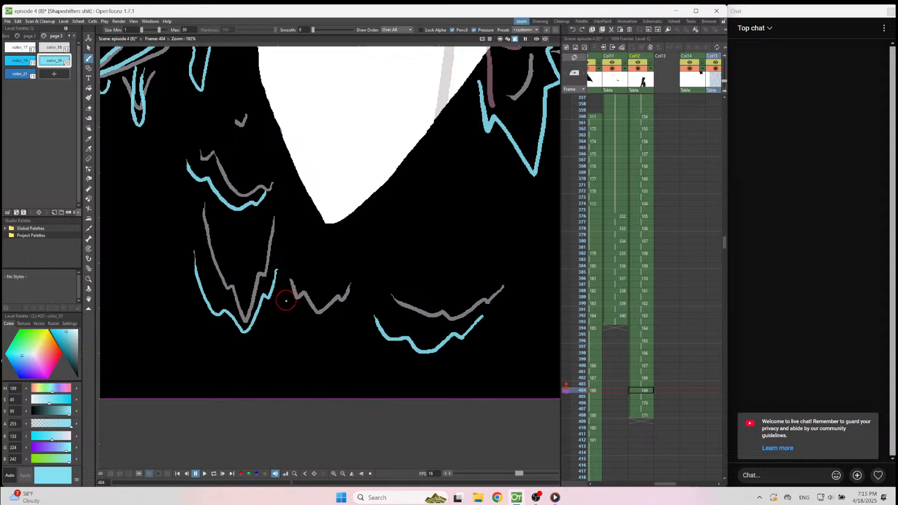
pyautogui.moveTo(281, 312)
pyautogui.mouseDown()
pyautogui.moveTo(305, 344)
pyautogui.moveTo(351, 328)
pyautogui.mouseUp()
pyautogui.press('Down')
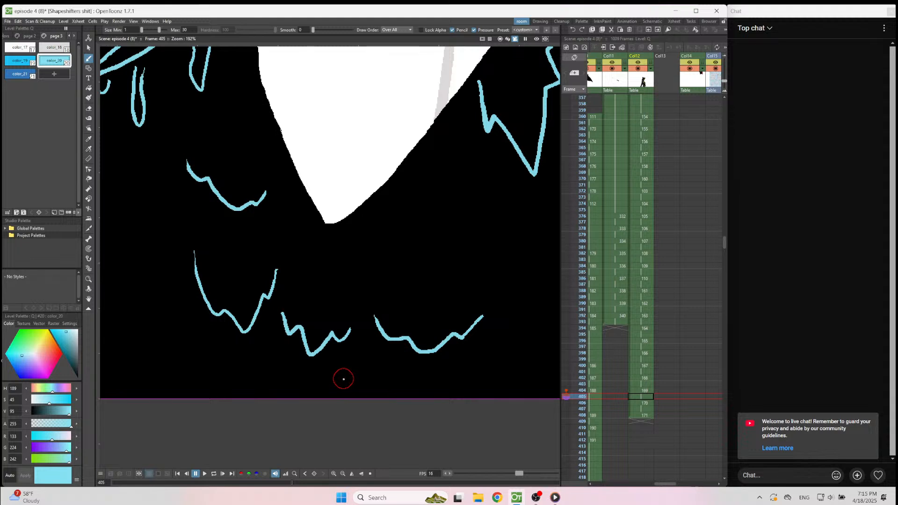
# Draw that splash's falling edge on frames 406 and 408, redrawing the 408 edge as a smaller, narrower stroke.
pyautogui.press('Down')
pyautogui.moveTo(273, 356)
pyautogui.mouseDown()
pyautogui.moveTo(300, 375)
pyautogui.moveTo(348, 348)
pyautogui.mouseUp()
pyautogui.press('Down')
pyautogui.press('Down')
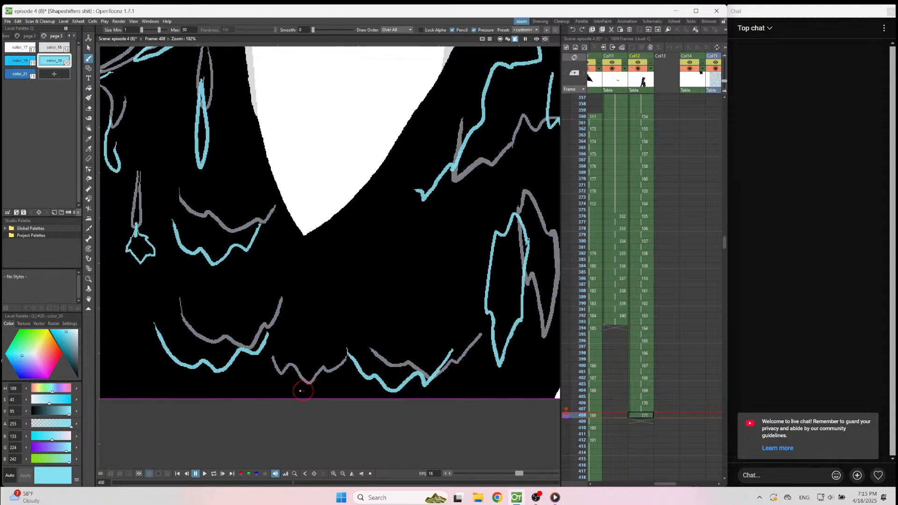
pyautogui.moveTo(267, 380)
pyautogui.mouseDown()
pyautogui.moveTo(302, 387)
pyautogui.moveTo(347, 350)
pyautogui.mouseUp()
pyautogui.hotkey('ctrl', 'z')
pyautogui.moveTo(267, 364)
pyautogui.mouseDown()
pyautogui.moveTo(301, 388)
pyautogui.moveTo(327, 367)
pyautogui.mouseUp()
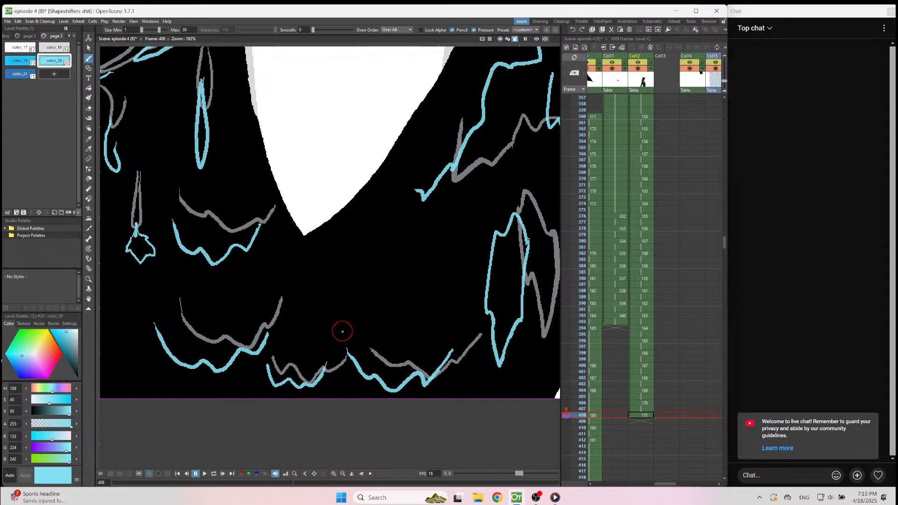
# Fit the whole camera frame in view and play the bubble and splash animation from frame 360.
pyautogui.scroll(-4, 342, 332)
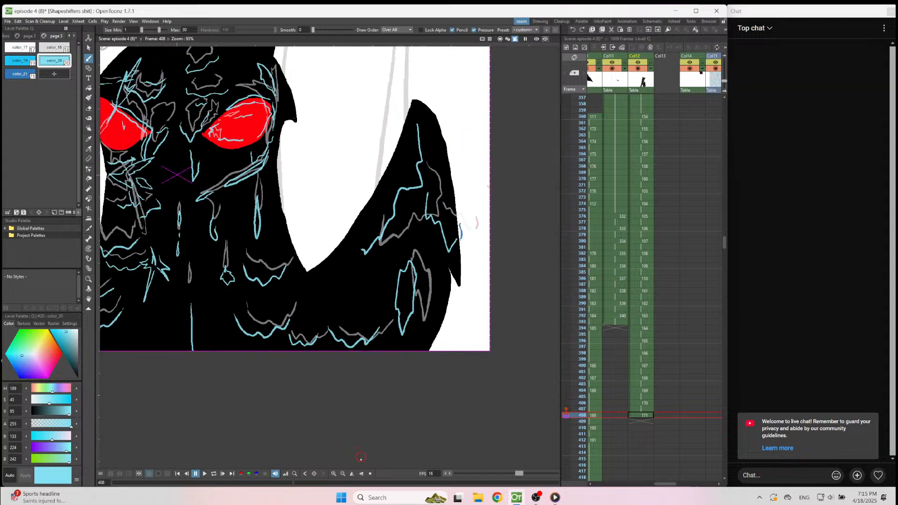
pyautogui.click(370, 474)
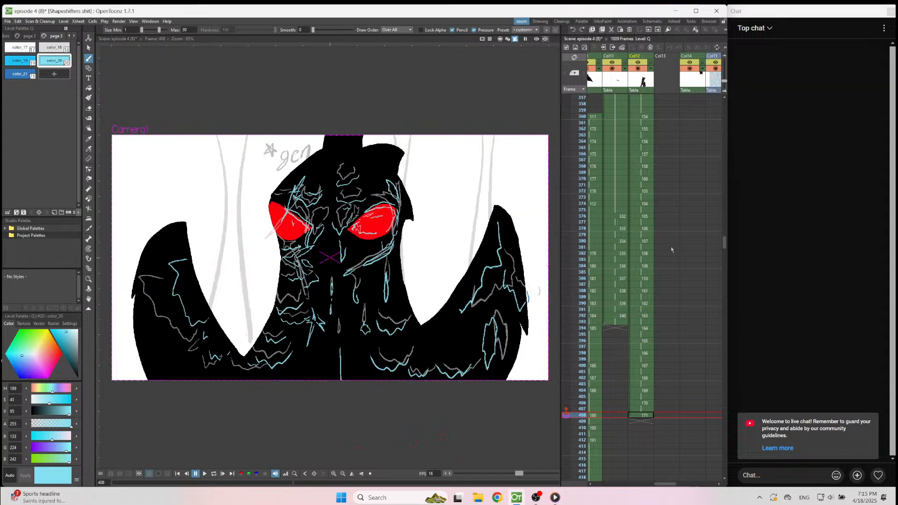
pyautogui.scroll(4, 665, 229)
pyautogui.click(644, 243)
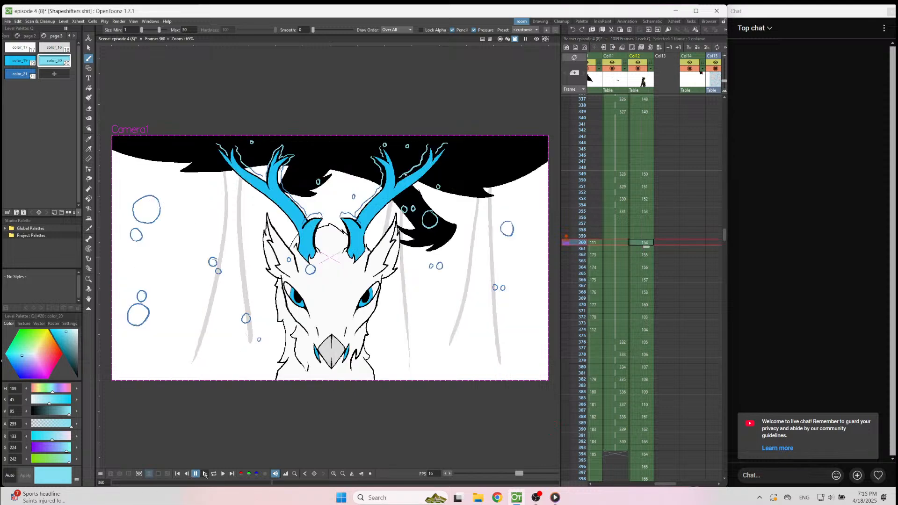
pyautogui.click(204, 474)
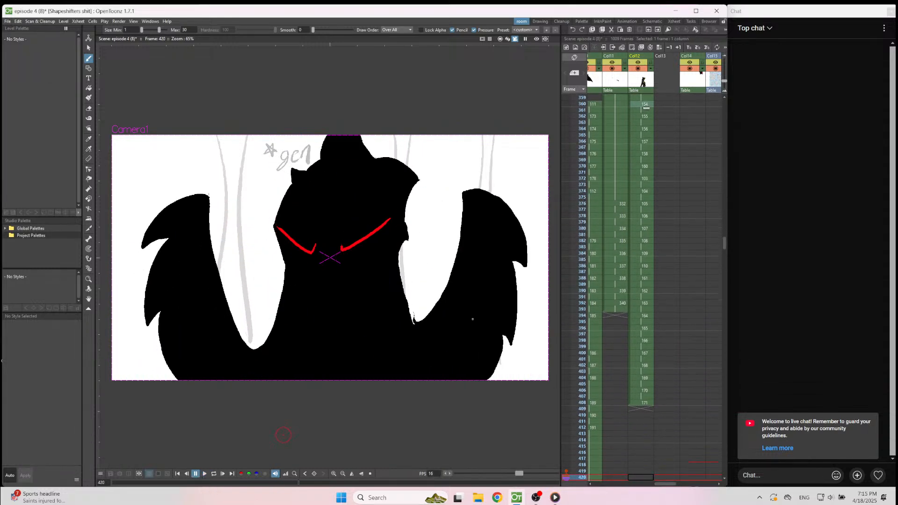
# Make the Col7 background of sky and hills visible behind the creature.
pyautogui.moveTo(669, 484); pyautogui.dragTo(643, 484)
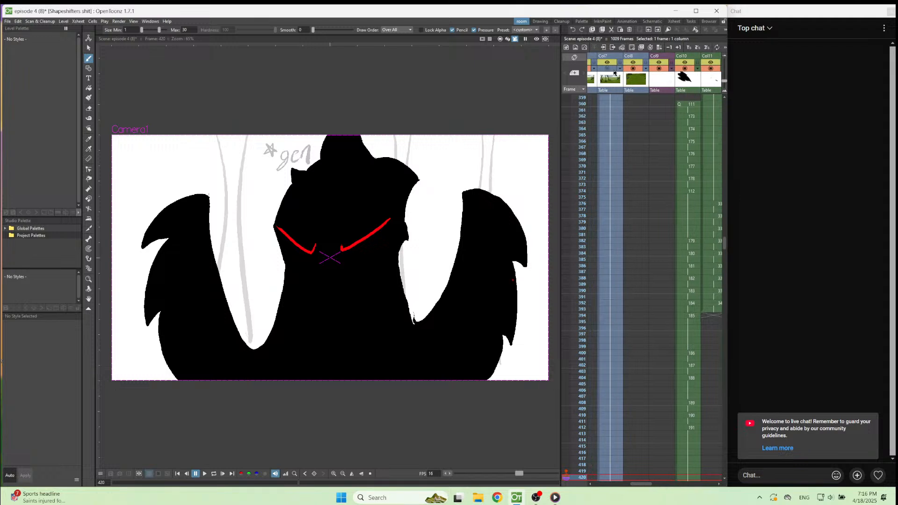
pyautogui.click(612, 73)
pyautogui.click(610, 70)
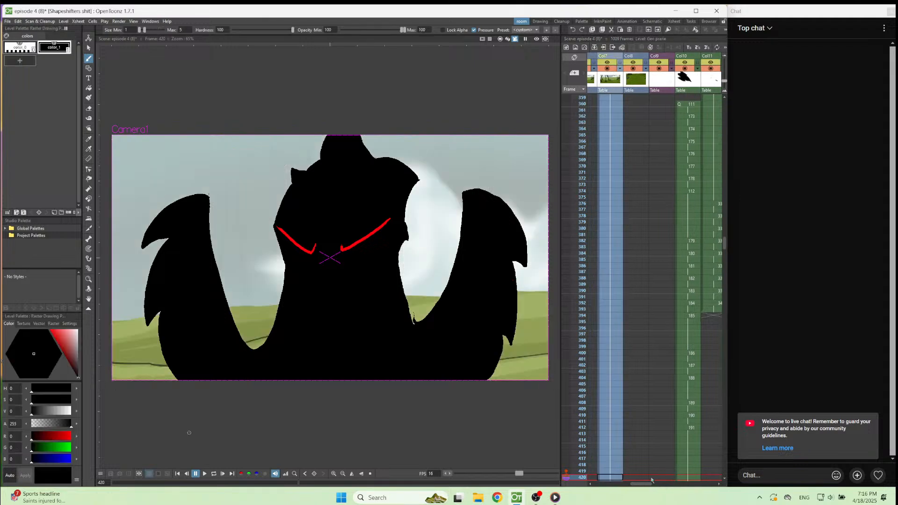
# Play the Col12 animation over the background from frame 359 and again from frame 374 to check the splashes.
pyautogui.moveTo(651, 482); pyautogui.dragTo(663, 484)
pyautogui.scroll(5, 674, 421)
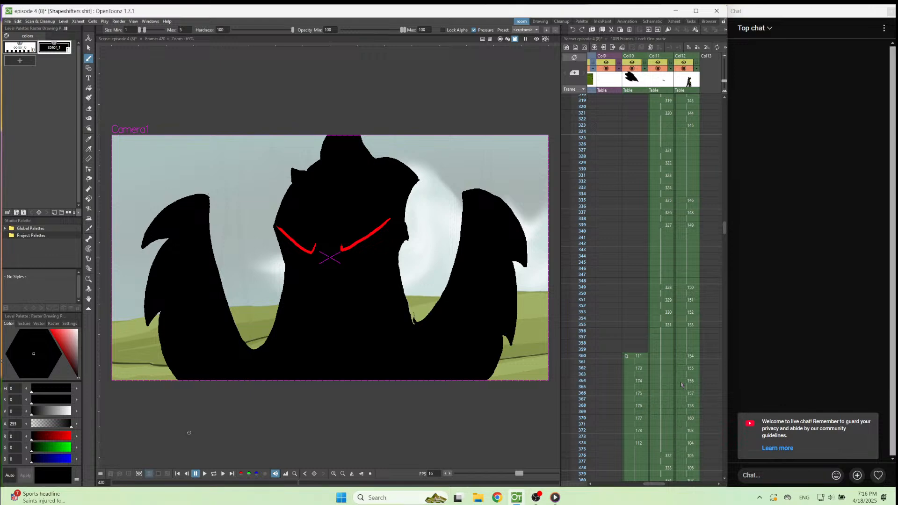
pyautogui.click(686, 349)
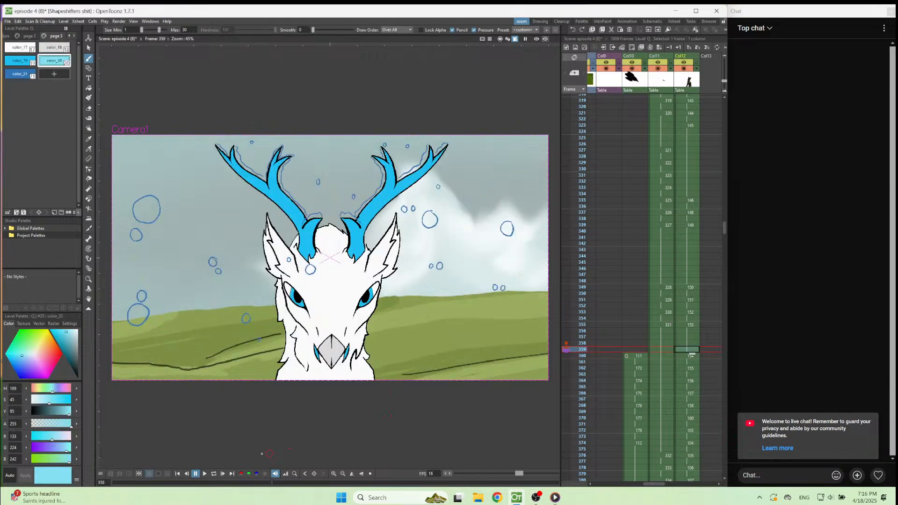
pyautogui.click(204, 474)
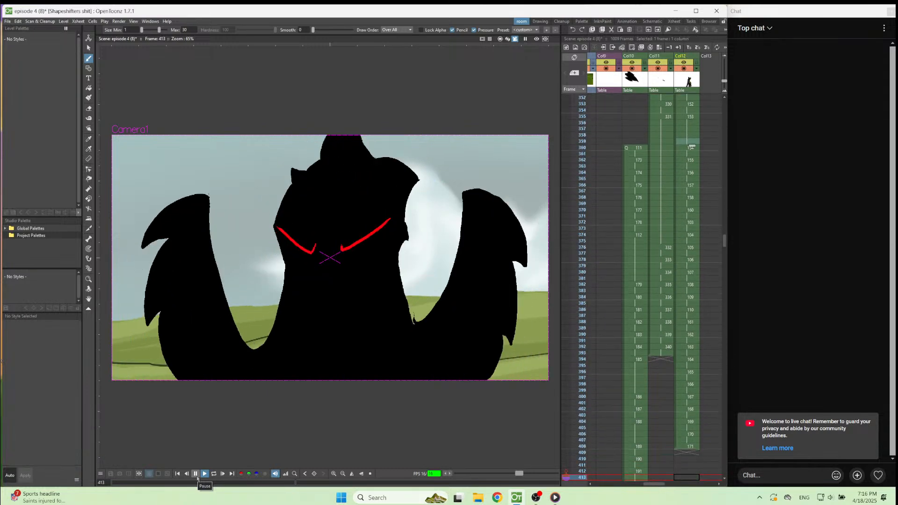
pyautogui.click(196, 476)
pyautogui.click(689, 185)
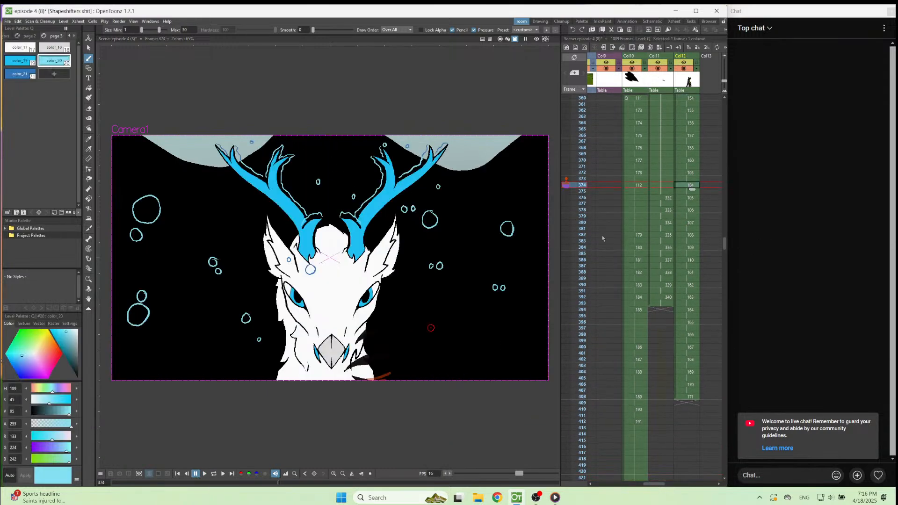
pyautogui.click(204, 474)
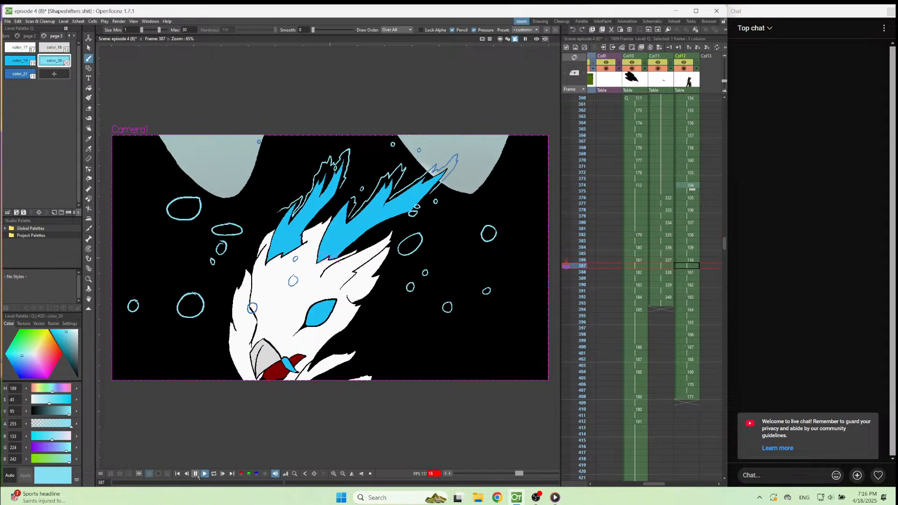
pyautogui.click(198, 477)
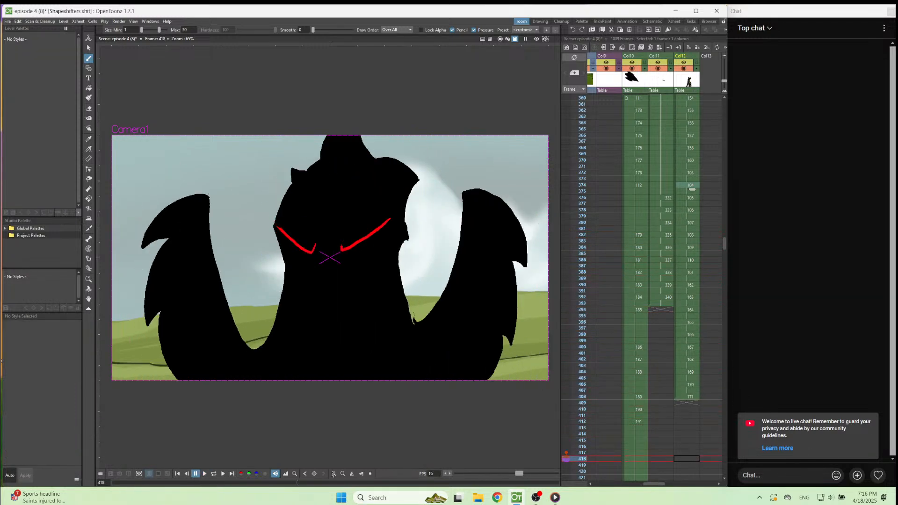
# Create a new blank drawing on frame 410 of Col12, after the drawing on frame 408.
pyautogui.click(681, 400)
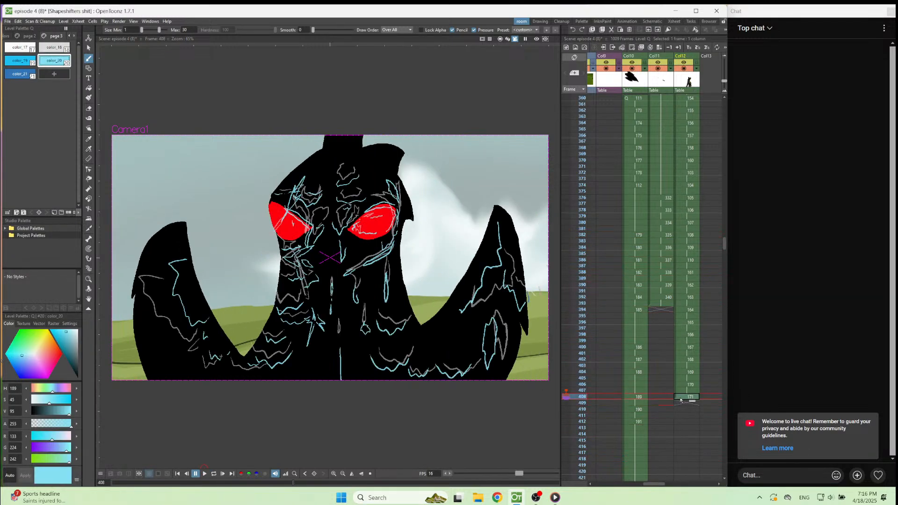
pyautogui.press('Down')
pyautogui.press('Down')
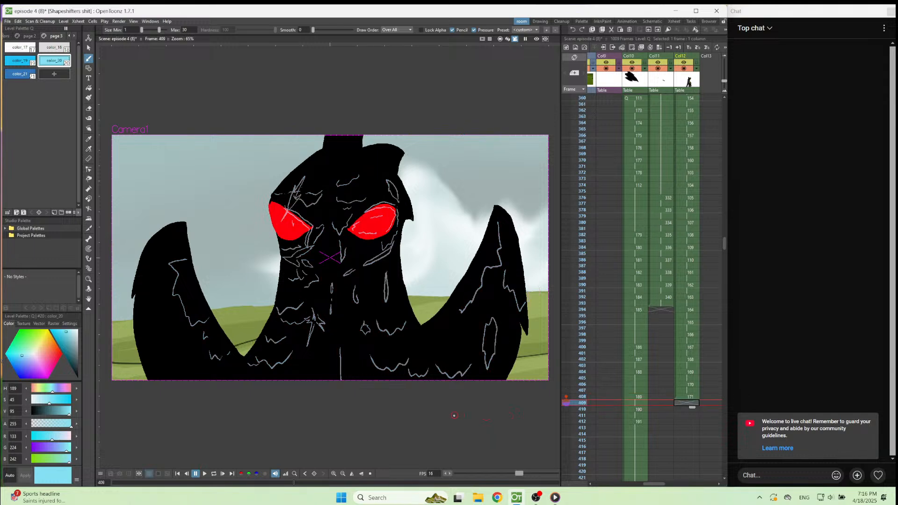
pyautogui.hotkey('alt', 'd')
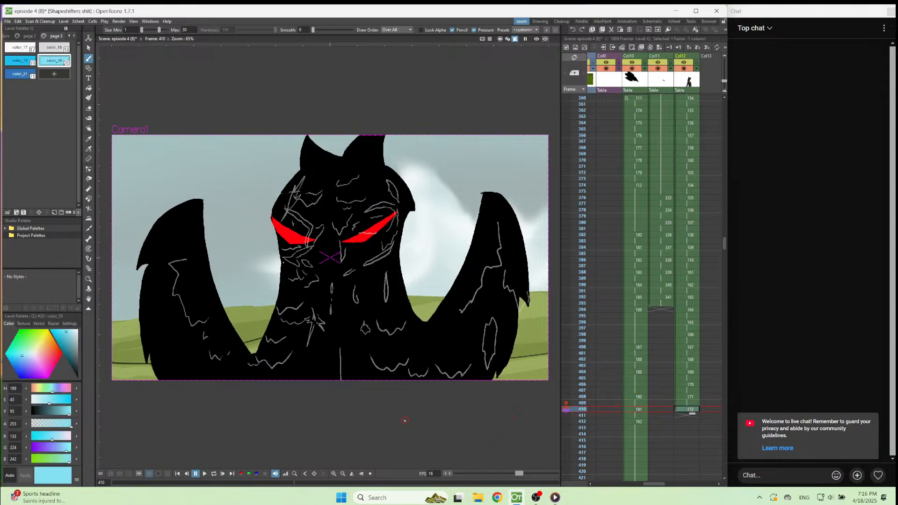
# On frame 410, draw two wavy light blue splash edges on the middle of the forehead, just below their onion-skin positions.
pyautogui.scroll(4, 357, 299)
pyautogui.scroll(-4, 358, 292)
pyautogui.scroll(5, 338, 340)
pyautogui.scroll(-5, 335, 328)
pyautogui.scroll(2, 362, 189)
pyautogui.press('Up')
pyautogui.press('Down')
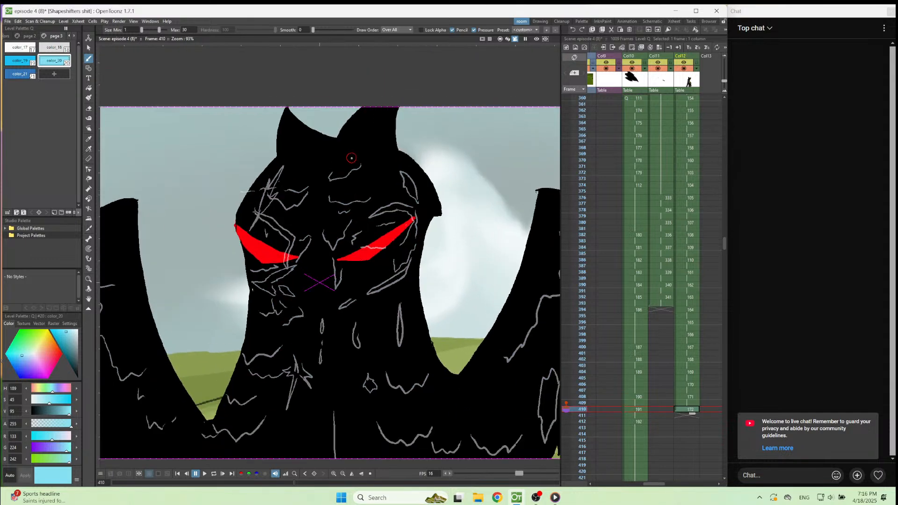
pyautogui.scroll(2, 352, 157)
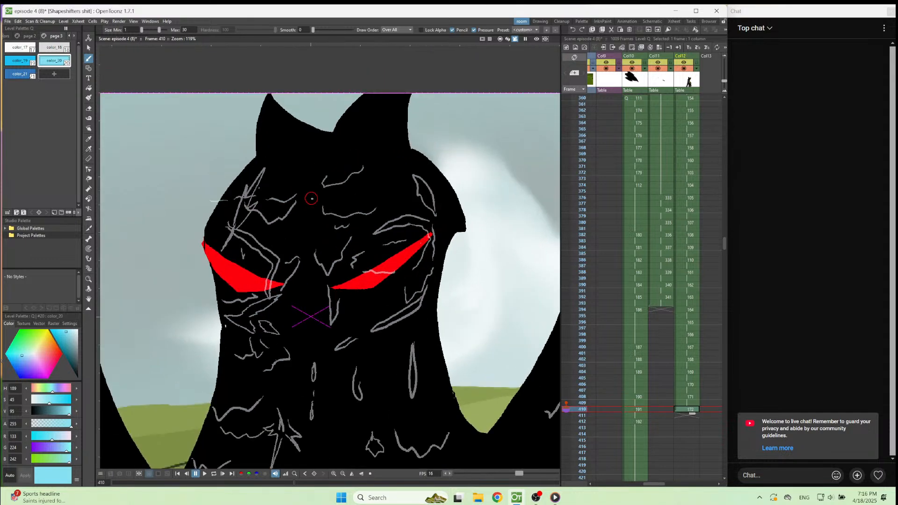
pyautogui.moveTo(316, 193)
pyautogui.mouseDown()
pyautogui.moveTo(351, 199)
pyautogui.moveTo(373, 181)
pyautogui.mouseUp()
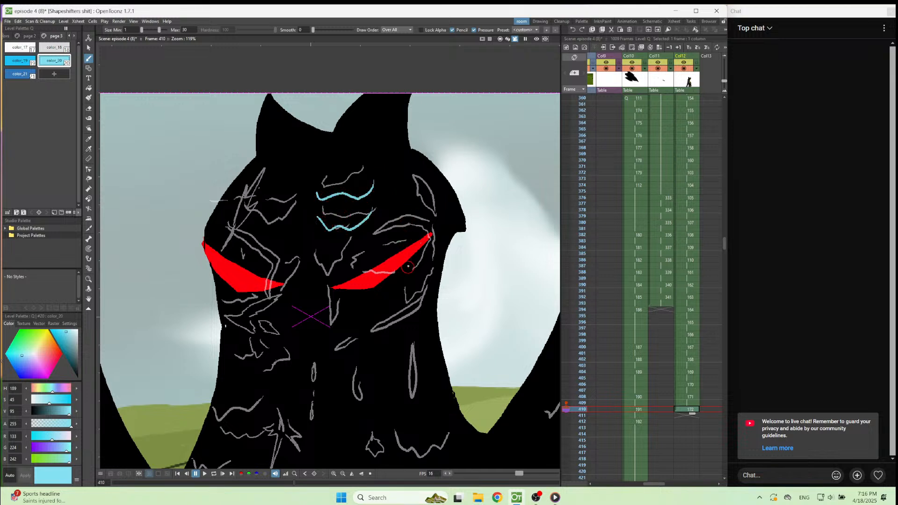
# Draw the light blue water outlines along the upper edges of both red eyes, with a jagged edge and drips between them.
pyautogui.moveTo(416, 238)
pyautogui.mouseDown()
pyautogui.moveTo(373, 264)
pyautogui.moveTo(417, 227)
pyautogui.mouseUp()
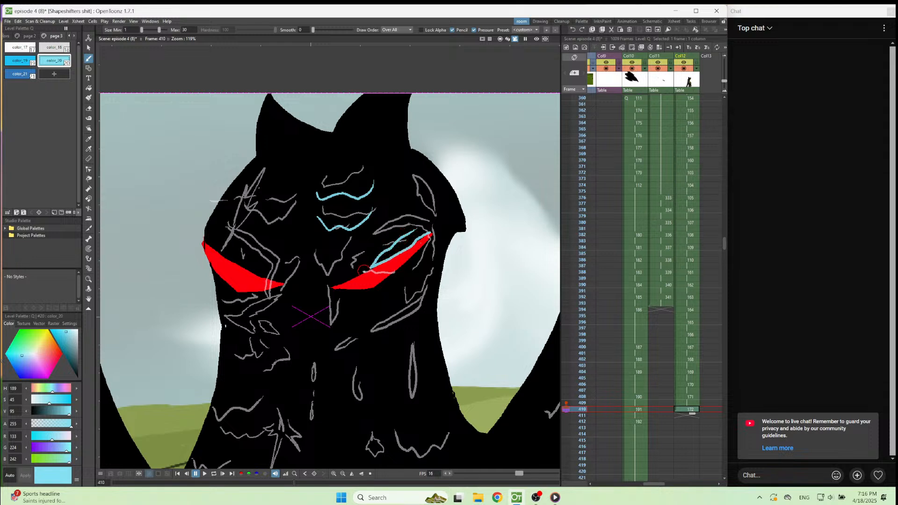
pyautogui.press(',')
pyautogui.press('.')
pyautogui.moveTo(331, 327)
pyautogui.mouseDown()
pyautogui.moveTo(327, 357)
pyautogui.moveTo(337, 306)
pyautogui.mouseUp()
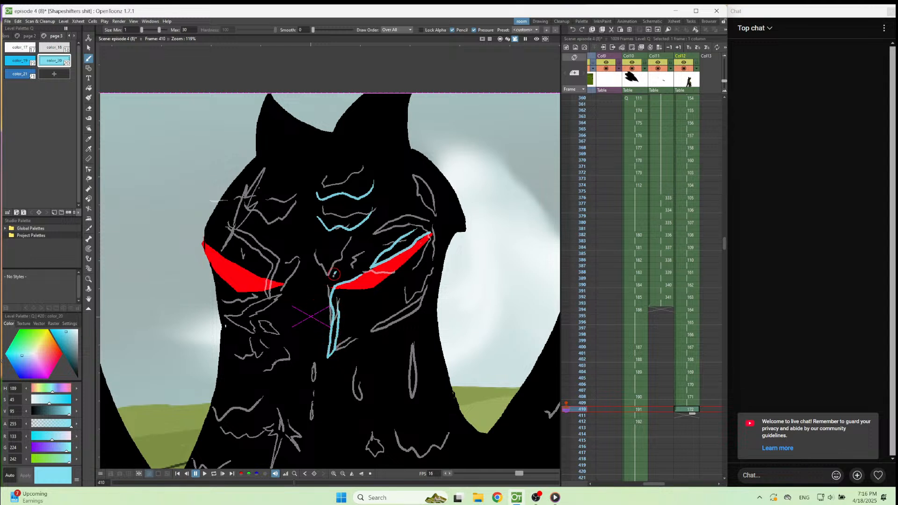
pyautogui.moveTo(322, 285)
pyautogui.mouseDown()
pyautogui.moveTo(311, 297)
pyautogui.moveTo(302, 284)
pyautogui.moveTo(285, 316)
pyautogui.moveTo(281, 302)
pyautogui.mouseUp()
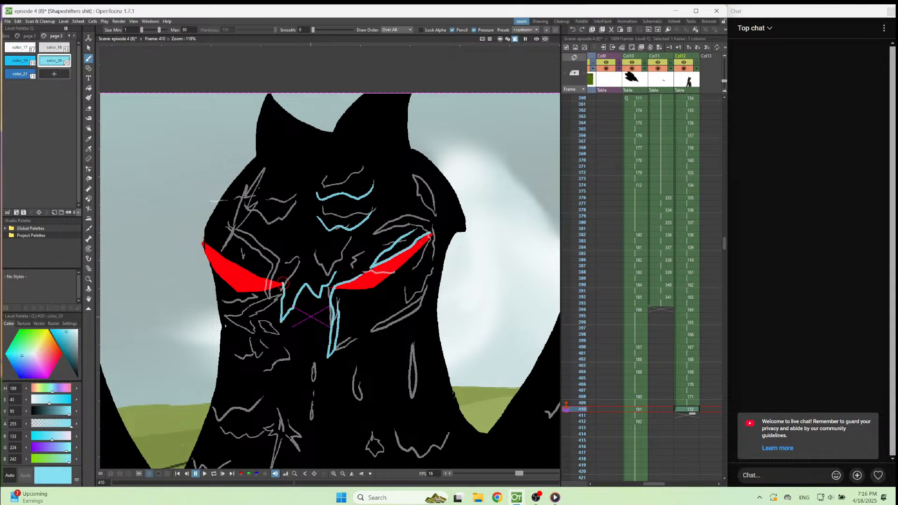
pyautogui.moveTo(263, 274)
pyautogui.mouseDown()
pyautogui.moveTo(215, 242)
pyautogui.moveTo(246, 253)
pyautogui.mouseUp()
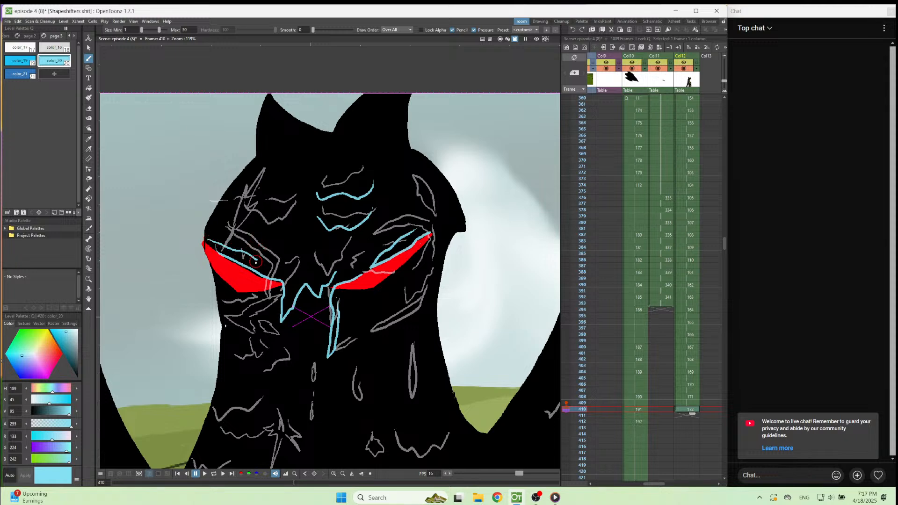
# Compare frame 410 with the preceding frames and try a splash stroke above the eye on the head's left side.
pyautogui.press('Up')
pyautogui.press('Up')
pyautogui.press('Up')
pyautogui.press('Up')
pyautogui.press('Down')
pyautogui.press('Down')
pyautogui.press('Down')
pyautogui.press('Down')
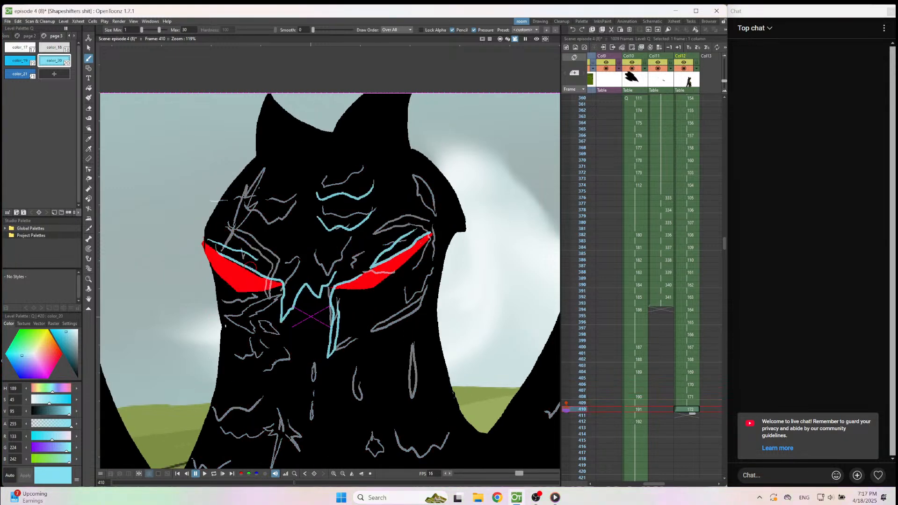
pyautogui.moveTo(229, 208); pyautogui.dragTo(246, 190)
pyautogui.hotkey('ctrl', 'z')
# Step back and forth through frames 403 to 410 to examine how the splashes above the left-side eye move.
pyautogui.press('Up')
pyautogui.press('Up')
pyautogui.press('Up')
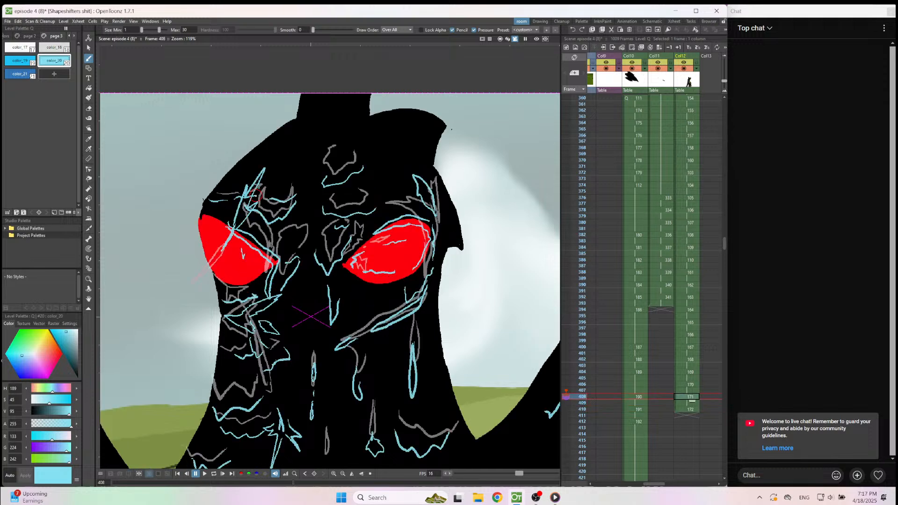
pyautogui.press('Down')
pyautogui.press('Up')
pyautogui.press('Up')
pyautogui.press('Up')
pyautogui.press('Up')
pyautogui.press('Up')
pyautogui.press('Up')
pyautogui.press('Up')
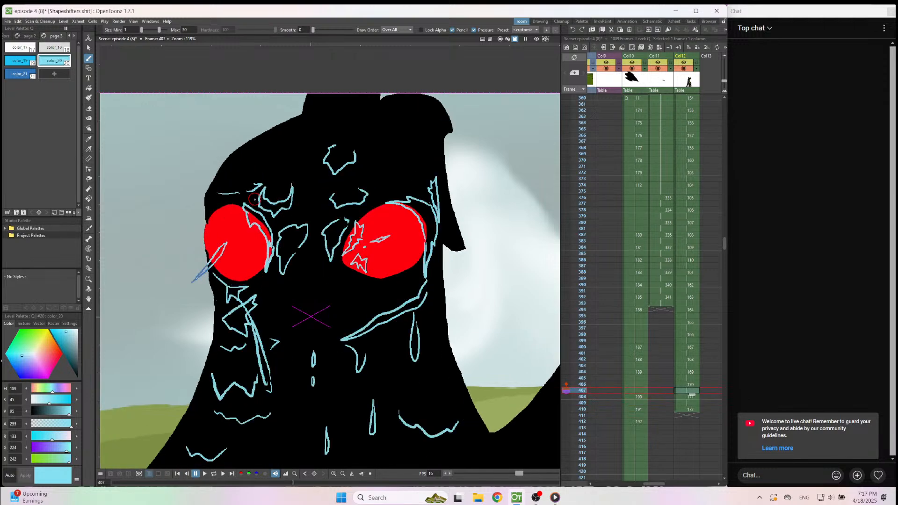
pyautogui.press('Down')
pyautogui.press('Down')
pyautogui.press('Down')
pyautogui.press('Down')
pyautogui.press('Down')
pyautogui.press('Down')
pyautogui.press('Down')
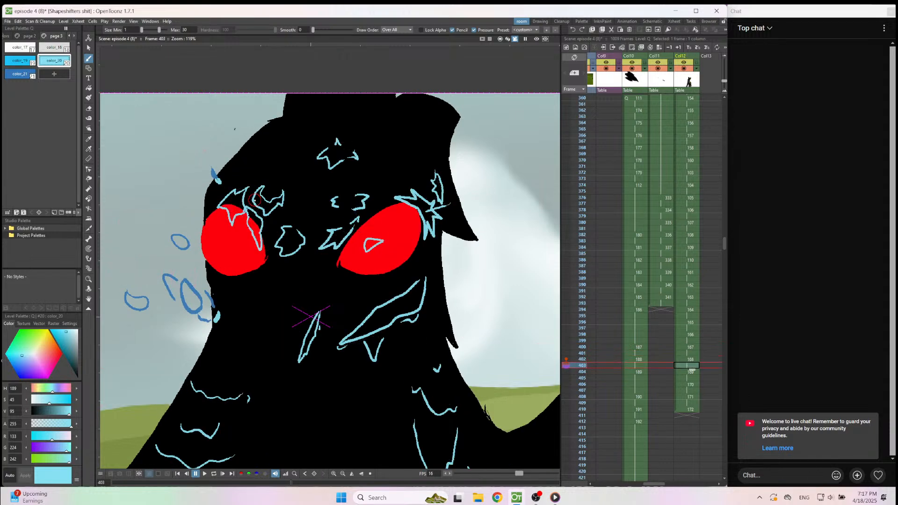
pyautogui.press('Down')
pyautogui.press('Down')
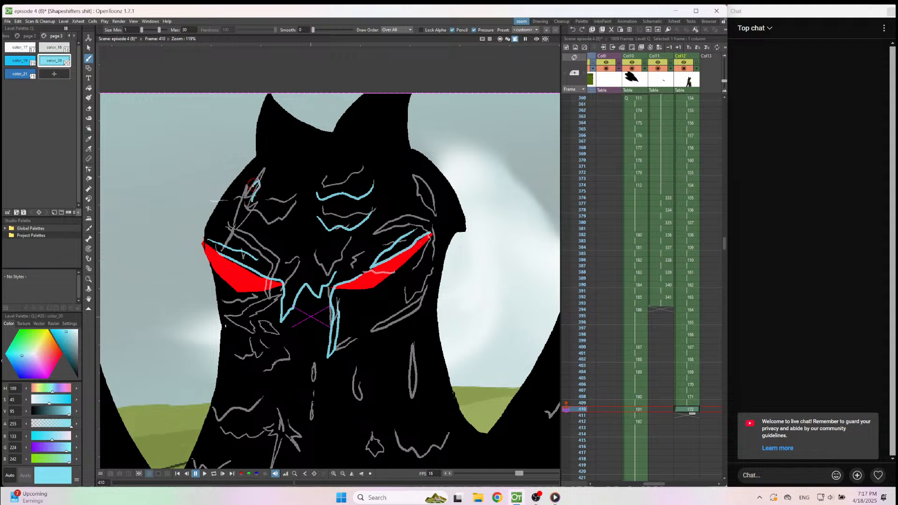
# On frame 410, draw the jagged splash and wavy edges above the left-side eye and a pointed splash on the forehead's right side.
pyautogui.moveTo(252, 178); pyautogui.dragTo(233, 198)
pyautogui.moveTo(244, 219)
pyautogui.mouseDown()
pyautogui.moveTo(275, 241)
pyautogui.moveTo(303, 223)
pyautogui.mouseUp()
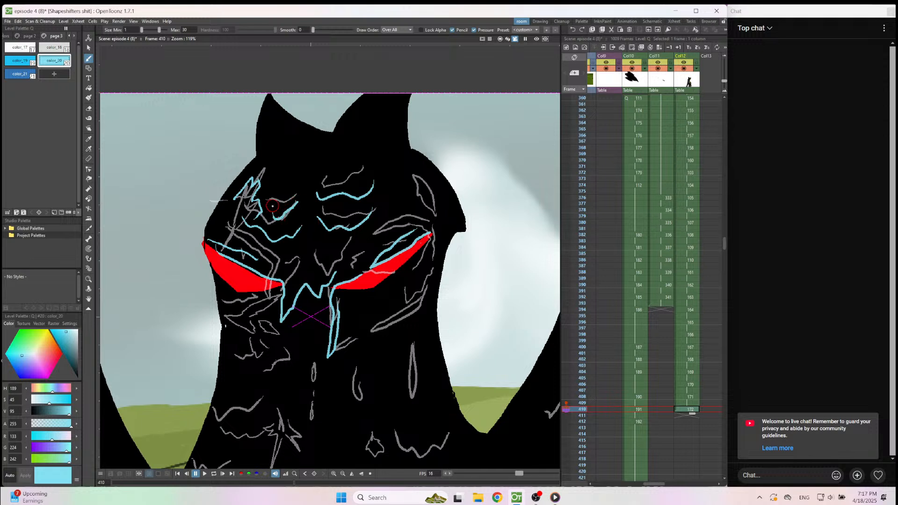
pyautogui.hotkey('ctrl', 'z')
pyautogui.moveTo(295, 206); pyautogui.dragTo(273, 214)
pyautogui.moveTo(401, 177)
pyautogui.mouseDown()
pyautogui.moveTo(431, 217)
pyautogui.moveTo(403, 191)
pyautogui.moveTo(408, 205)
pyautogui.mouseUp()
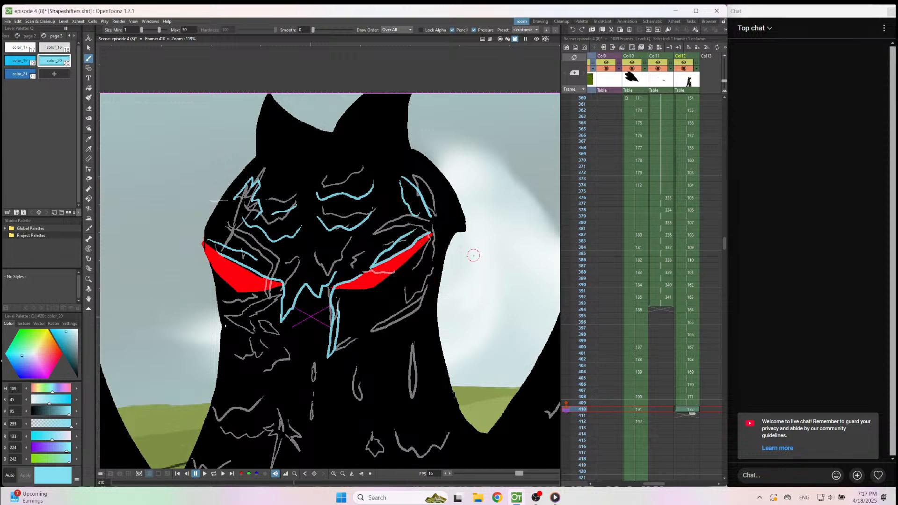
# Draw a small falling drop and a long thin drip below it down the middle of the creature's neck on frame 410.
pyautogui.scroll(-4, 405, 274)
pyautogui.scroll(6, 338, 398)
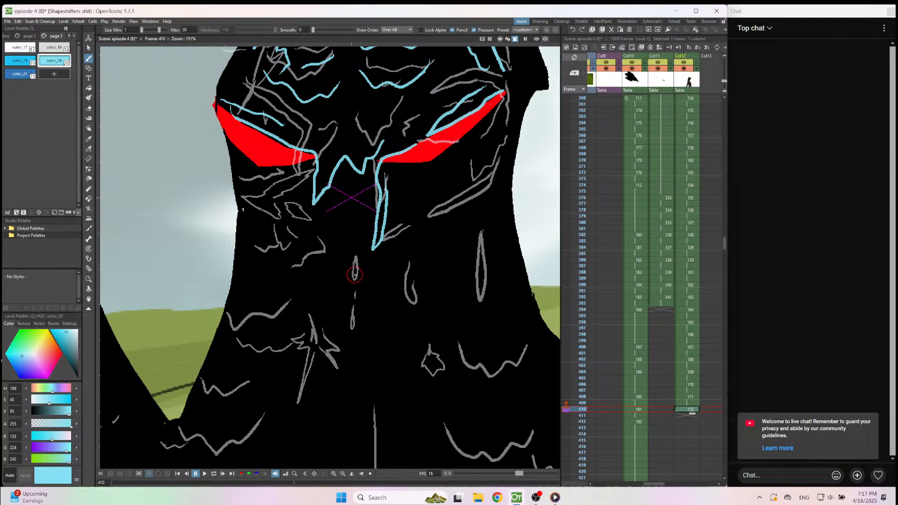
pyautogui.moveTo(357, 274)
pyautogui.mouseDown()
pyautogui.moveTo(347, 305)
pyautogui.moveTo(354, 277)
pyautogui.mouseUp()
pyautogui.moveTo(353, 341)
pyautogui.mouseDown()
pyautogui.moveTo(349, 443)
pyautogui.moveTo(349, 411)
pyautogui.mouseUp()
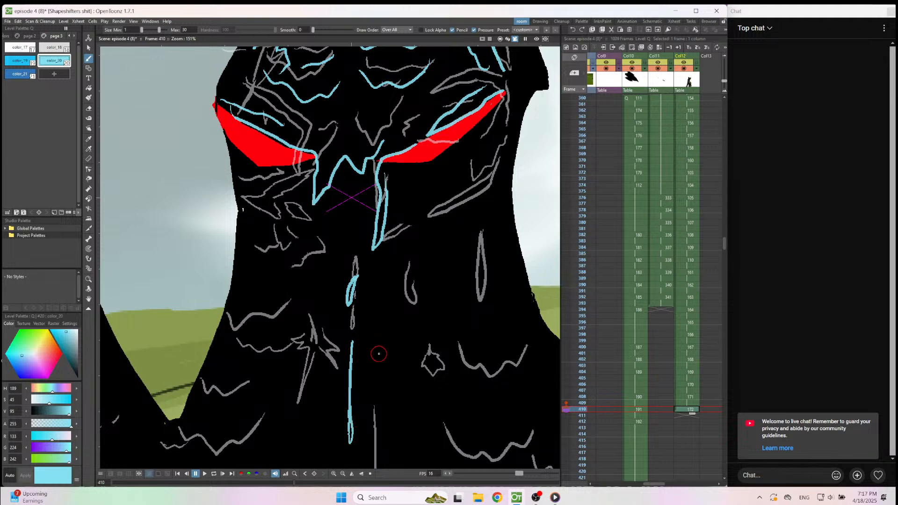
# On frame 410, draw a jagged splash and several wavy edges down the left side of the creature's lower neck and chest.
pyautogui.scroll(-7, 379, 355)
pyautogui.scroll(9, 387, 403)
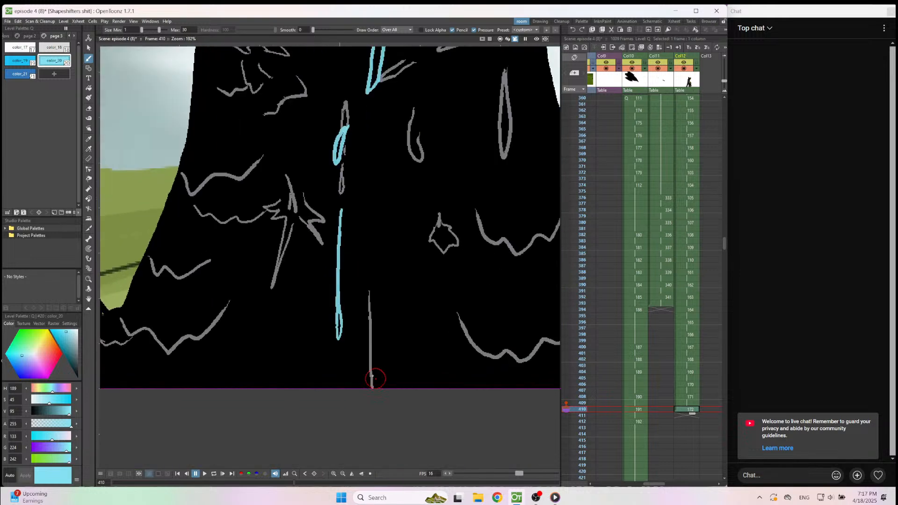
pyautogui.scroll(-6, 374, 428)
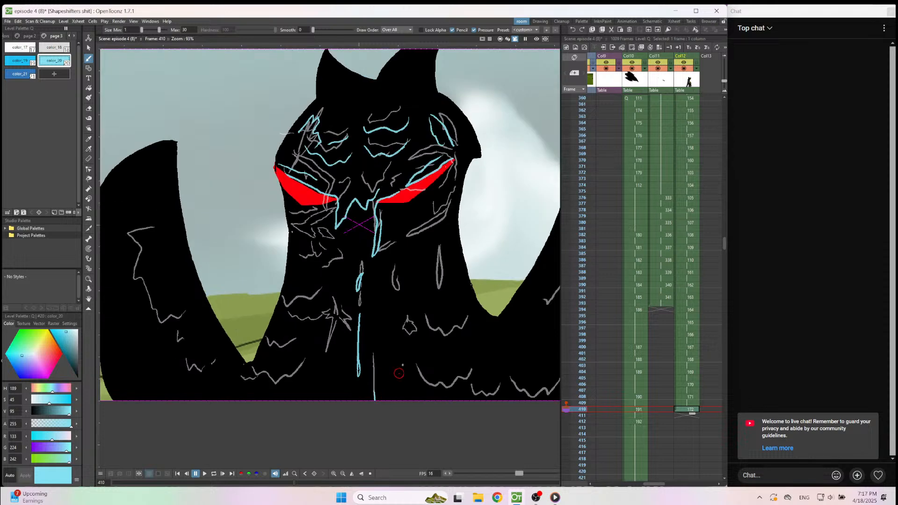
pyautogui.scroll(1, 312, 321)
pyautogui.scroll(2, 311, 321)
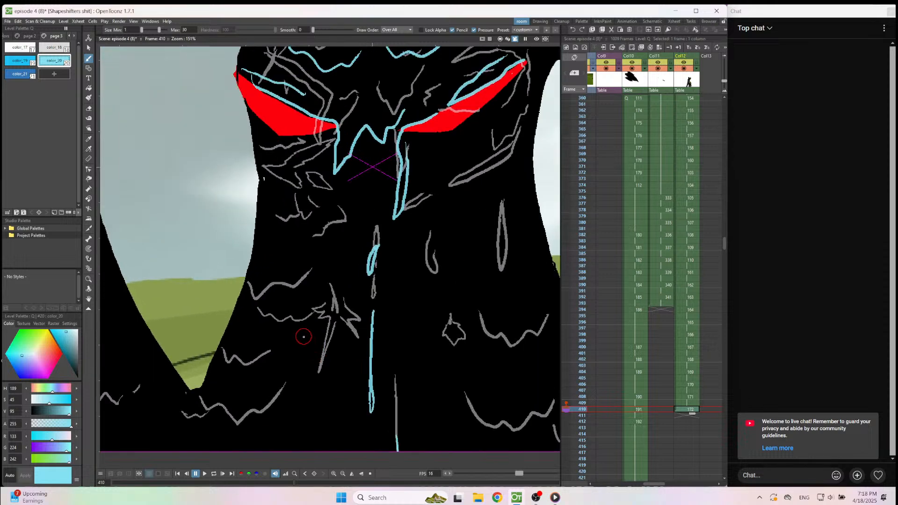
pyautogui.moveTo(303, 336)
pyautogui.mouseDown()
pyautogui.moveTo(313, 381)
pyautogui.moveTo(327, 381)
pyautogui.moveTo(356, 357)
pyautogui.mouseUp()
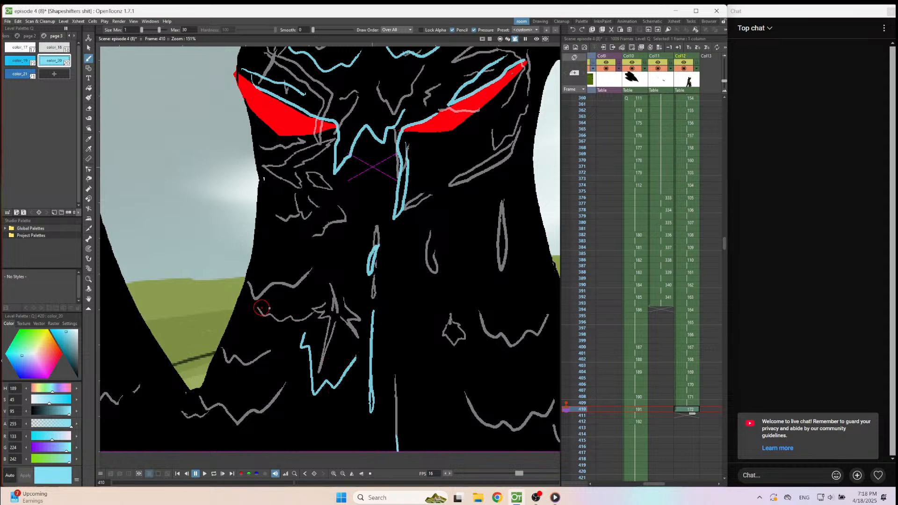
pyautogui.moveTo(305, 296)
pyautogui.mouseDown()
pyautogui.moveTo(263, 317)
pyautogui.moveTo(244, 308)
pyautogui.moveTo(289, 336)
pyautogui.moveTo(257, 329)
pyautogui.mouseUp()
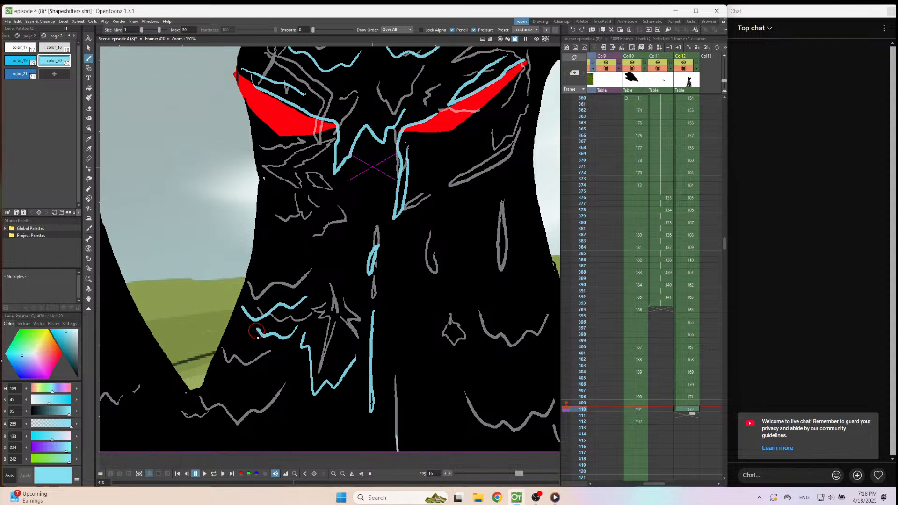
pyautogui.moveTo(279, 366)
pyautogui.mouseDown()
pyautogui.moveTo(265, 381)
pyautogui.moveTo(218, 381)
pyautogui.mouseUp()
pyautogui.moveTo(287, 389)
pyautogui.mouseDown()
pyautogui.moveTo(260, 437)
pyautogui.moveTo(231, 443)
pyautogui.moveTo(186, 415)
pyautogui.mouseUp()
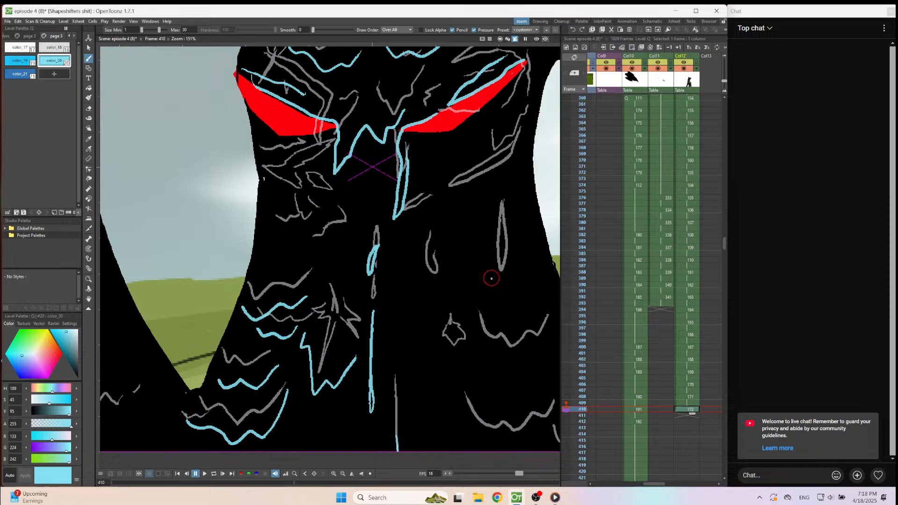
# Draw a long thin drip down the neck's right side, with wavy splash edges across the right side of the chest.
pyautogui.scroll(-4, 487, 279)
pyautogui.scroll(3, 507, 360)
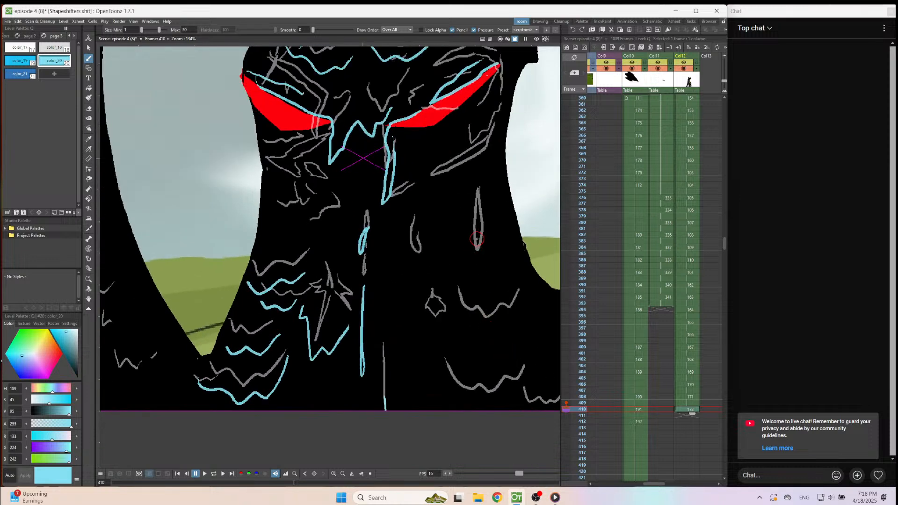
pyautogui.moveTo(480, 233)
pyautogui.mouseDown()
pyautogui.moveTo(484, 403)
pyautogui.moveTo(474, 257)
pyautogui.moveTo(478, 389)
pyautogui.moveTo(474, 328)
pyautogui.mouseUp()
pyautogui.hotkey('ctrl', 'z')
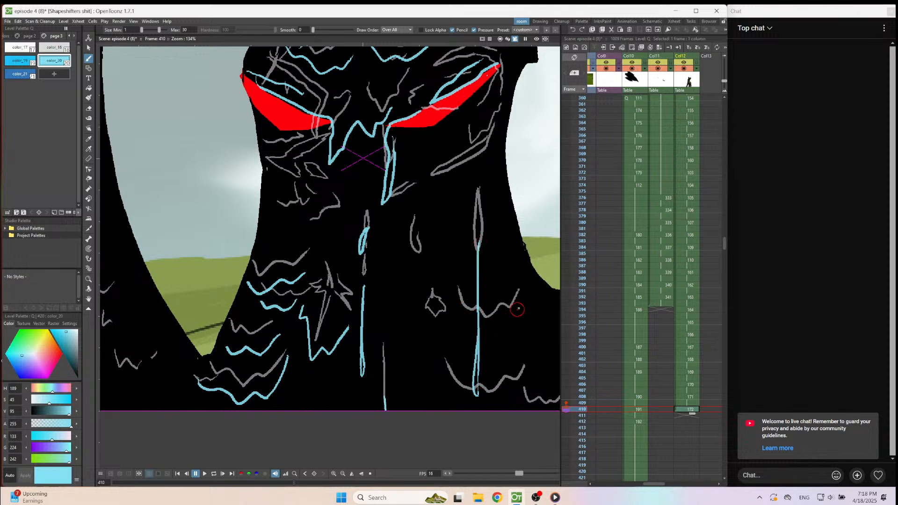
pyautogui.moveTo(522, 302)
pyautogui.mouseDown()
pyautogui.moveTo(491, 335)
pyautogui.moveTo(453, 320)
pyautogui.moveTo(453, 306)
pyautogui.moveTo(457, 318)
pyautogui.moveTo(440, 339)
pyautogui.moveTo(415, 323)
pyautogui.moveTo(449, 302)
pyautogui.mouseUp()
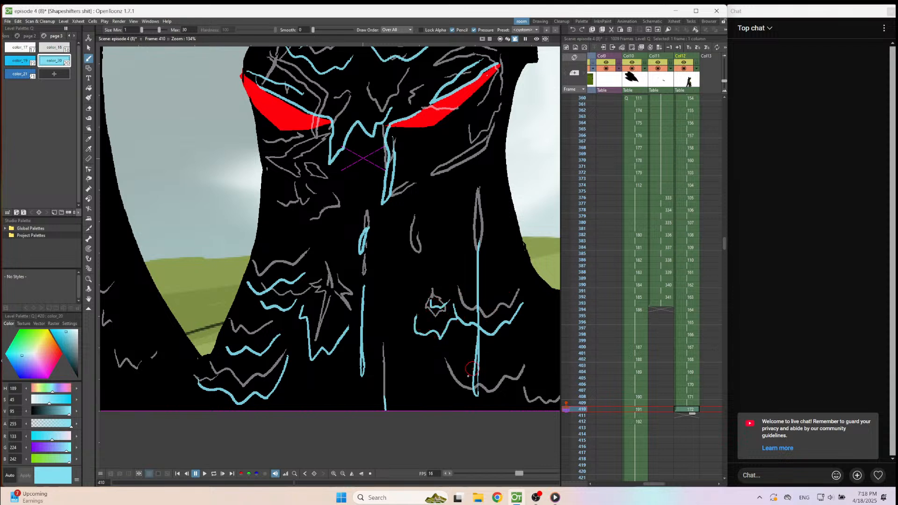
pyautogui.moveTo(443, 385)
pyautogui.mouseDown()
pyautogui.moveTo(492, 403)
pyautogui.moveTo(510, 391)
pyautogui.moveTo(542, 412)
pyautogui.mouseUp()
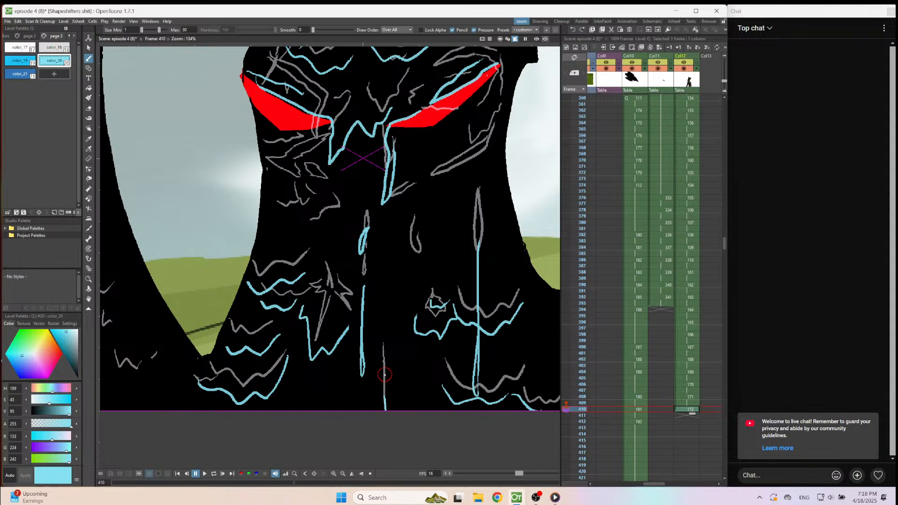
# Compare with frame 409 and draw pointed and wavy splash strokes on the neck's left side below the eye on frame 410.
pyautogui.press(',')
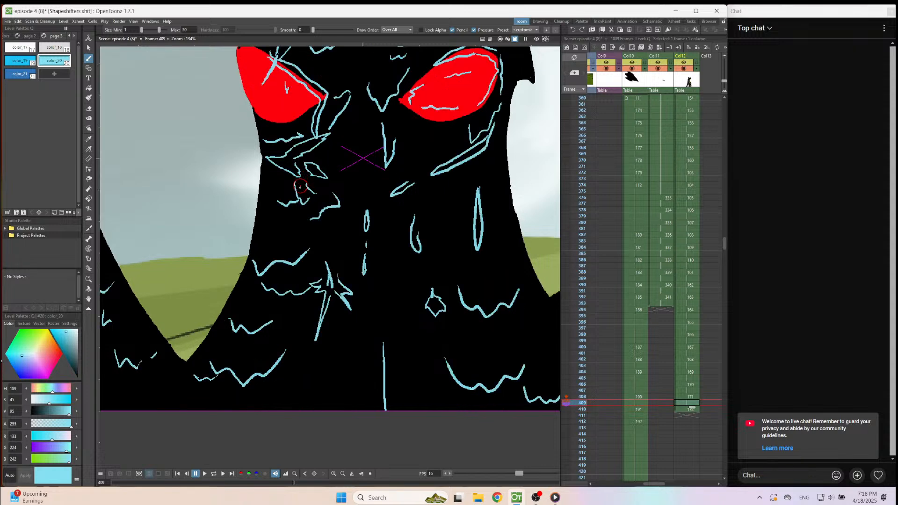
pyautogui.press('.')
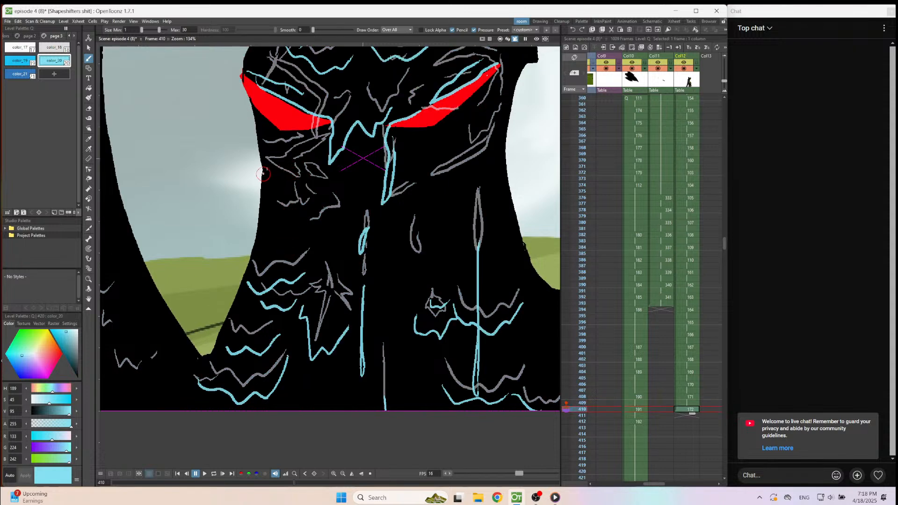
pyautogui.moveTo(268, 171); pyautogui.dragTo(307, 197)
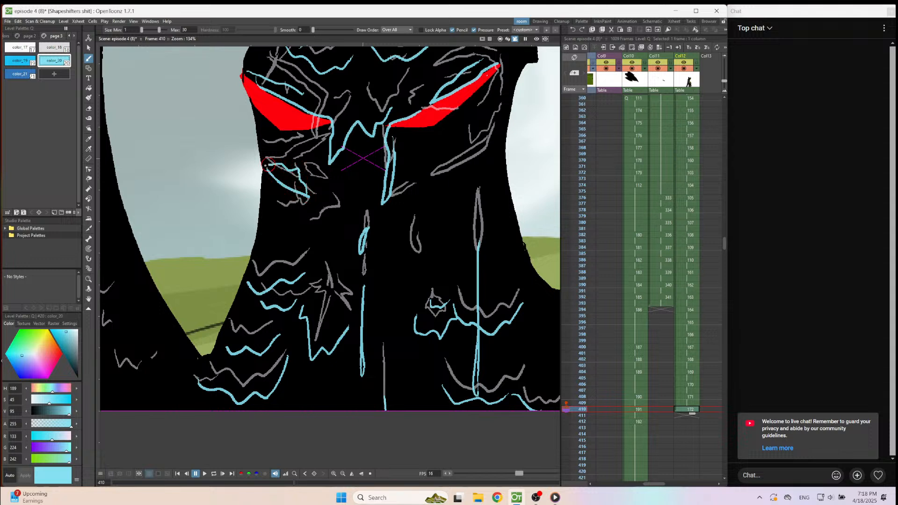
pyautogui.moveTo(328, 204); pyautogui.dragTo(349, 223)
pyautogui.press('Up')
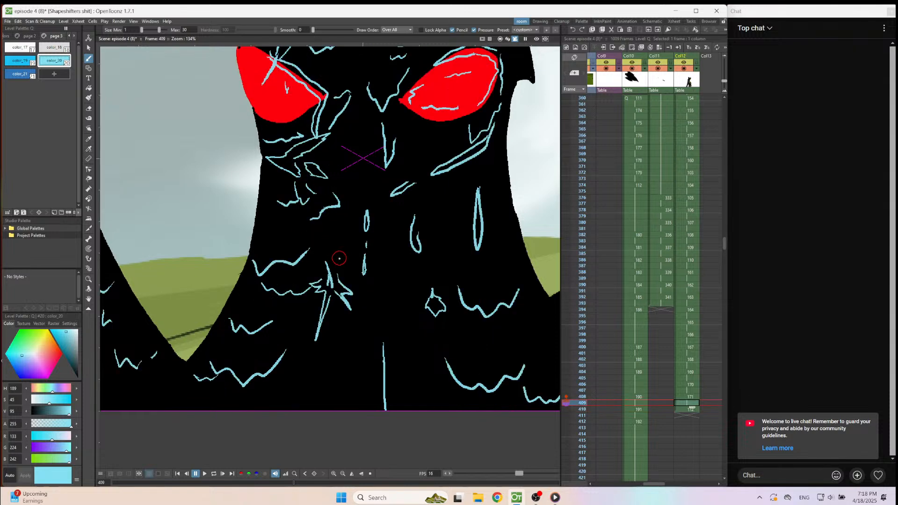
pyautogui.press('Down')
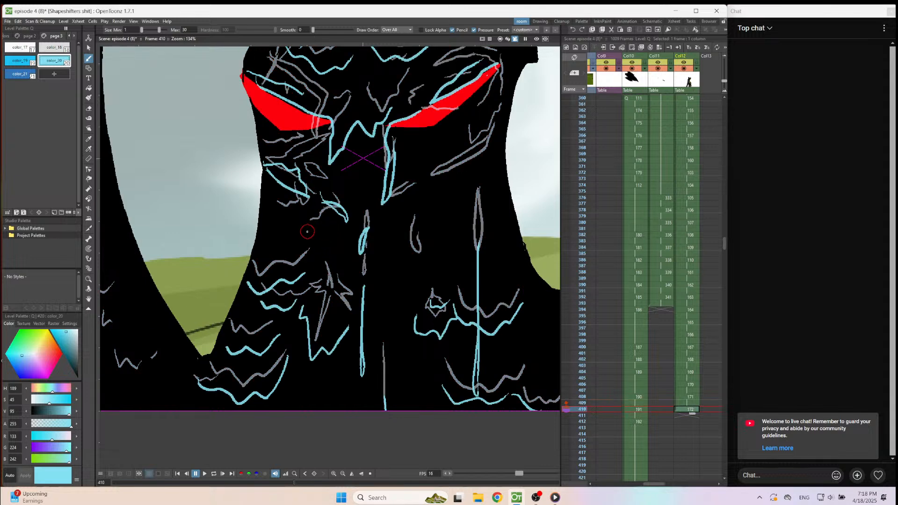
pyautogui.moveTo(305, 228); pyautogui.dragTo(335, 230)
pyautogui.press('Up')
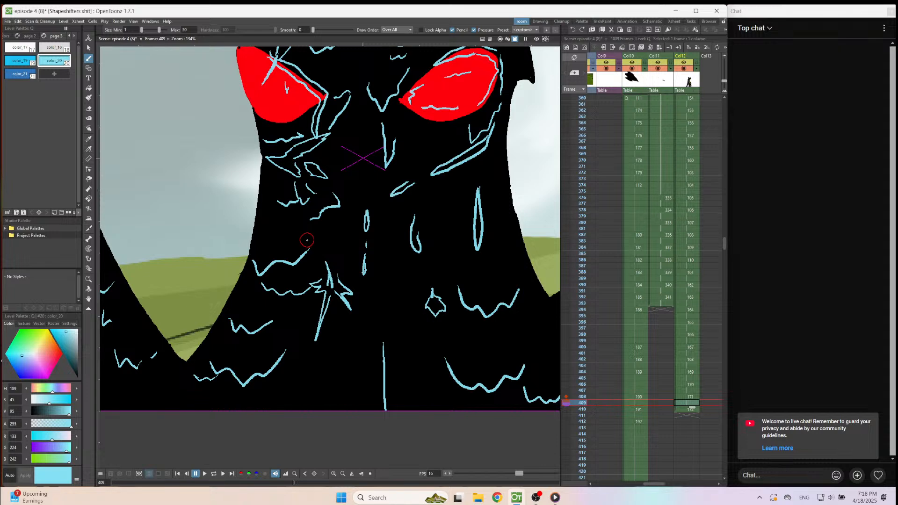
pyautogui.press('Down')
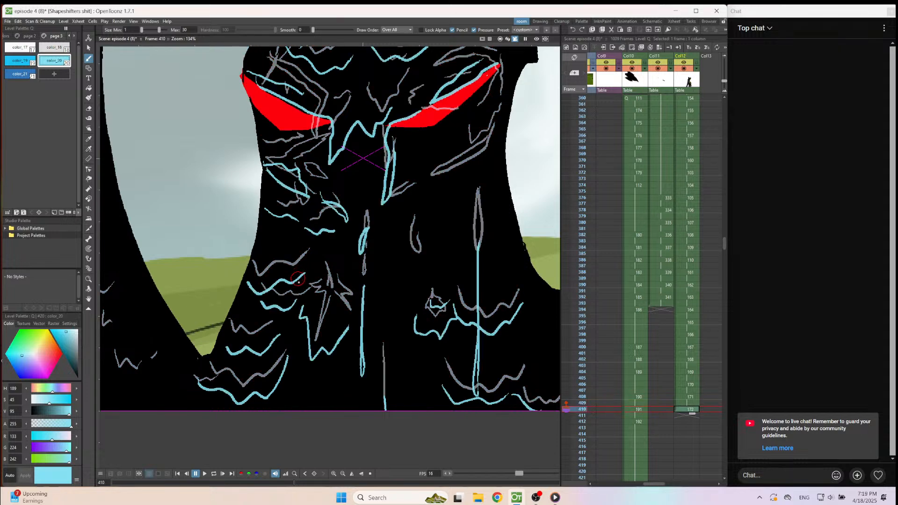
# Draw a small pointed drip on the neck's right side and a long slanted splash beneath the right-side eye on frame 410.
pyautogui.press('Up')
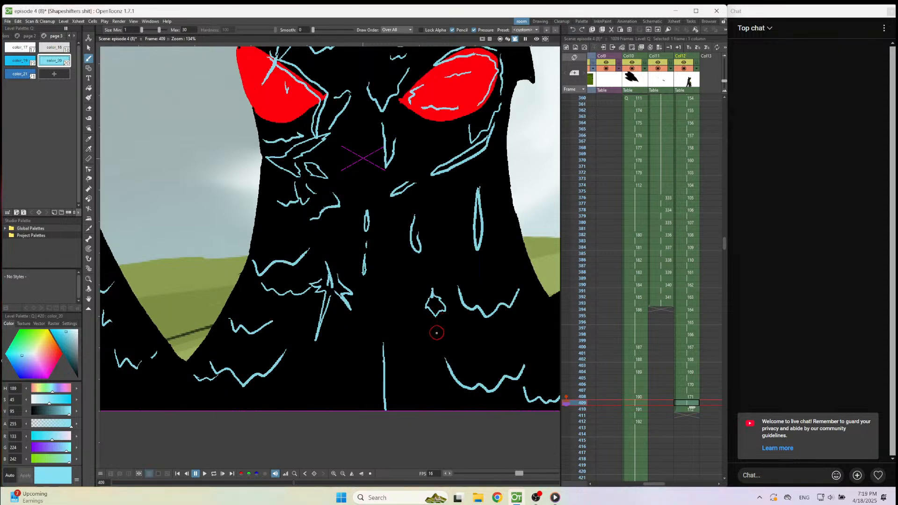
pyautogui.press('Down')
pyautogui.moveTo(409, 256)
pyautogui.mouseDown()
pyautogui.moveTo(412, 283)
pyautogui.moveTo(425, 266)
pyautogui.mouseUp()
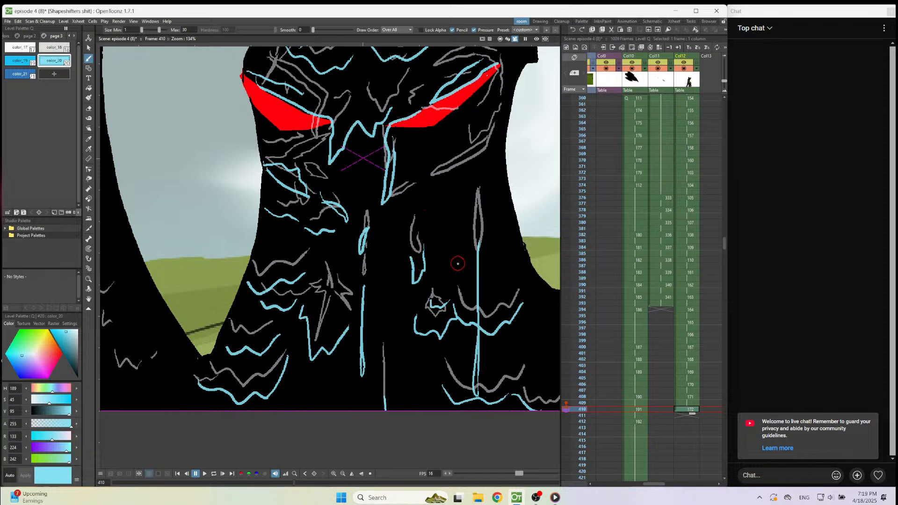
pyautogui.hotkey('ctrl', 'z')
pyautogui.moveTo(413, 254)
pyautogui.mouseDown()
pyautogui.moveTo(428, 255)
pyautogui.moveTo(419, 254)
pyautogui.moveTo(421, 274)
pyautogui.moveTo(428, 256)
pyautogui.moveTo(422, 278)
pyautogui.moveTo(408, 251)
pyautogui.mouseUp()
pyautogui.hotkey('ctrl', 'z')
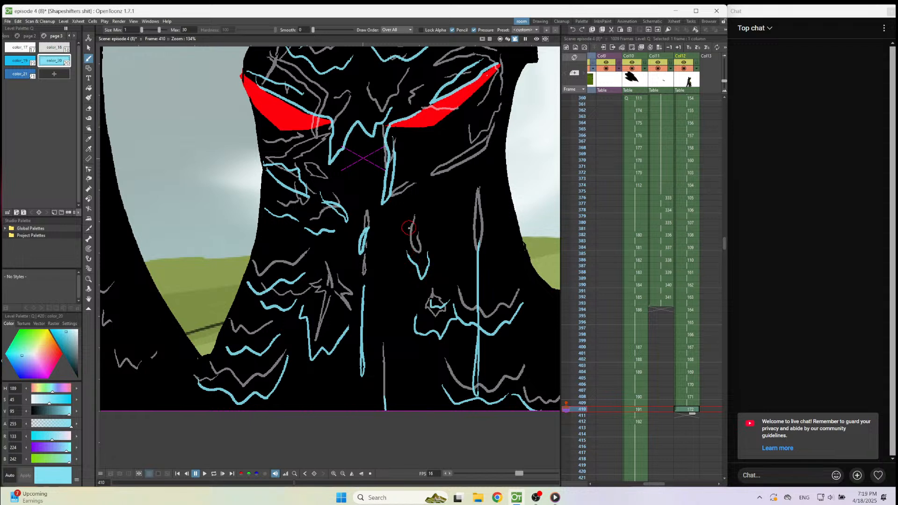
pyautogui.moveTo(489, 146)
pyautogui.mouseDown()
pyautogui.moveTo(407, 195)
pyautogui.moveTo(420, 182)
pyautogui.mouseUp()
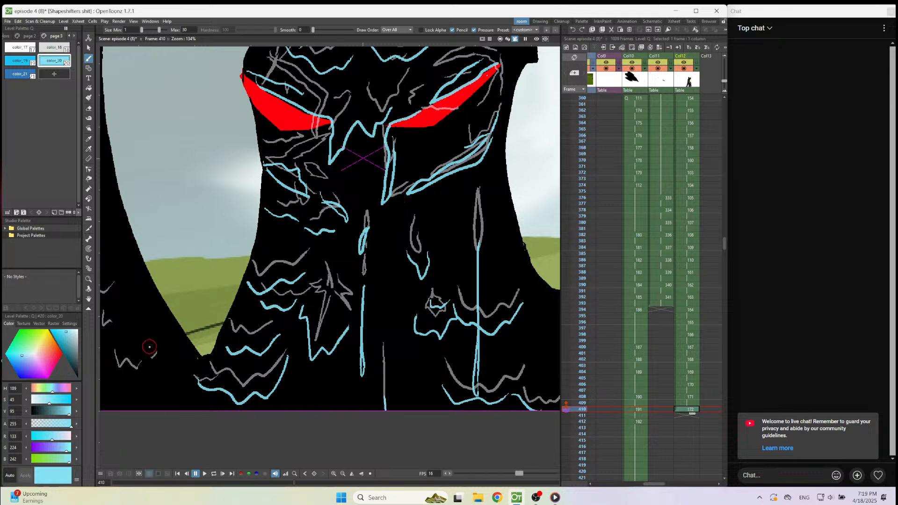
# Play back the splash animation past frame 410 to check its motion, and return to frame 410 in Col12.
pyautogui.scroll(-3, 150, 347)
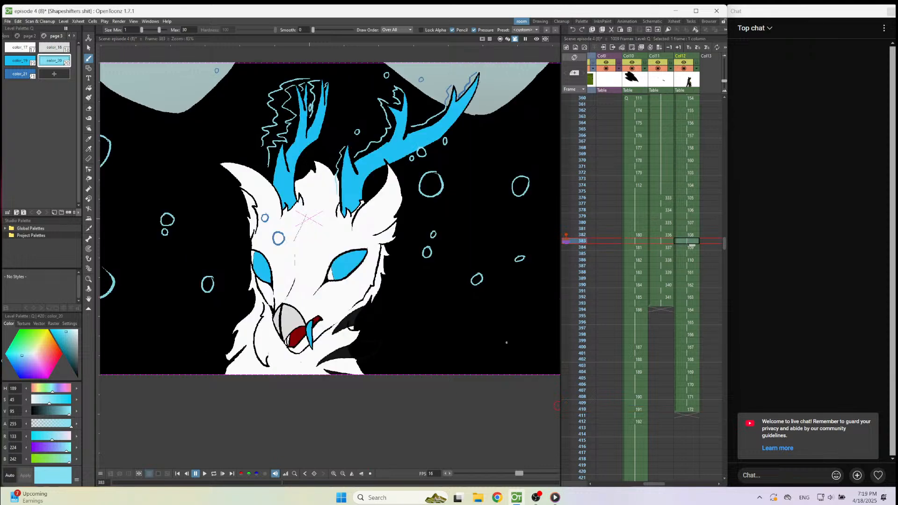
pyautogui.click(204, 474)
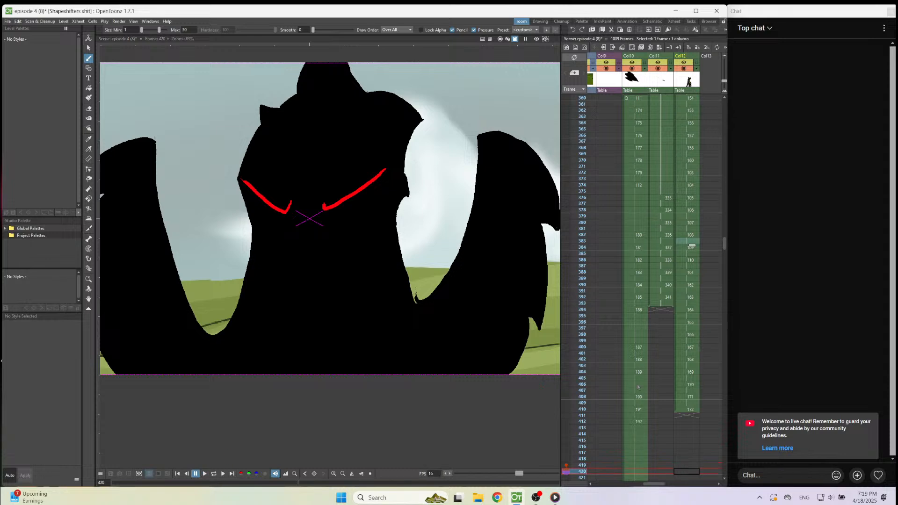
pyautogui.click(691, 410)
pyautogui.scroll(2, 504, 304)
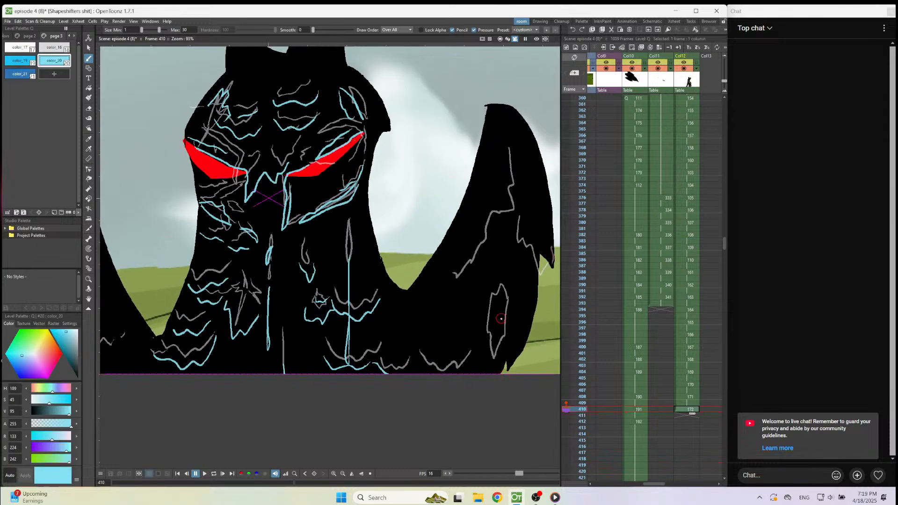
# Compare the preceding frames and draw a long jagged edge down the inner side of the right wing on frame 410.
pyautogui.press('Up')
pyautogui.press('Up')
pyautogui.press('Up')
pyautogui.press('Up')
pyautogui.press('Down')
pyautogui.press('Down')
pyautogui.press('Down')
pyautogui.press('Down')
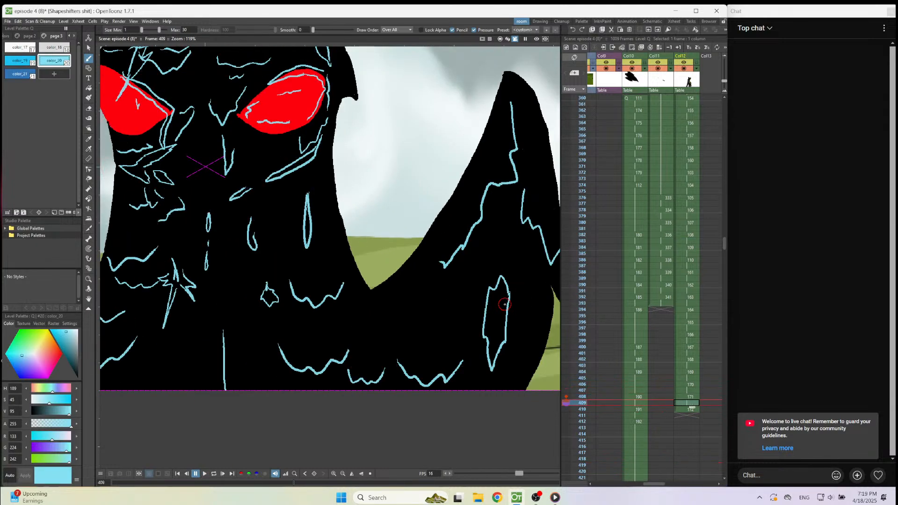
pyautogui.moveTo(497, 84)
pyautogui.mouseDown()
pyautogui.moveTo(504, 134)
pyautogui.moveTo(488, 209)
pyautogui.moveTo(475, 215)
pyautogui.moveTo(462, 256)
pyautogui.moveTo(426, 303)
pyautogui.moveTo(423, 281)
pyautogui.mouseUp()
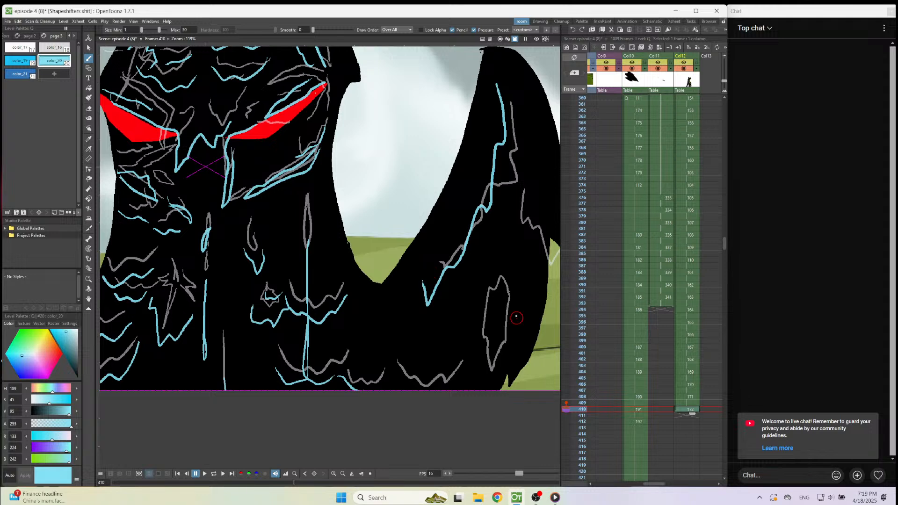
# Compare the preceding frames and outline the elongated jagged splash on the lower part of the right wing on frame 410.
pyautogui.press('Up')
pyautogui.press('Up')
pyautogui.press('Up')
pyautogui.press('Down')
pyautogui.press('Down')
pyautogui.press('Down')
pyautogui.moveTo(510, 284); pyautogui.dragTo(507, 311)
pyautogui.moveTo(495, 354)
pyautogui.mouseDown()
pyautogui.moveTo(480, 372)
pyautogui.moveTo(476, 341)
pyautogui.mouseUp()
pyautogui.hotkey('ctrl', 'z')
pyautogui.moveTo(510, 293)
pyautogui.mouseDown()
pyautogui.moveTo(482, 370)
pyautogui.moveTo(479, 305)
pyautogui.moveTo(509, 269)
pyautogui.moveTo(501, 306)
pyautogui.mouseUp()
pyautogui.scroll(-4, 497, 340)
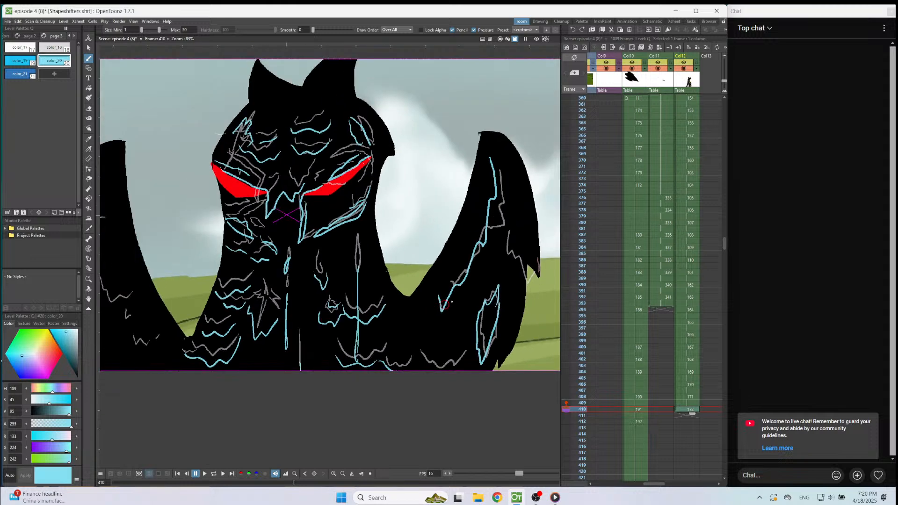
# Check frame 409 and draw the wavy splash edge running down to the right wing's outer tip on frame 410.
pyautogui.scroll(3, 537, 266)
pyautogui.press('Up')
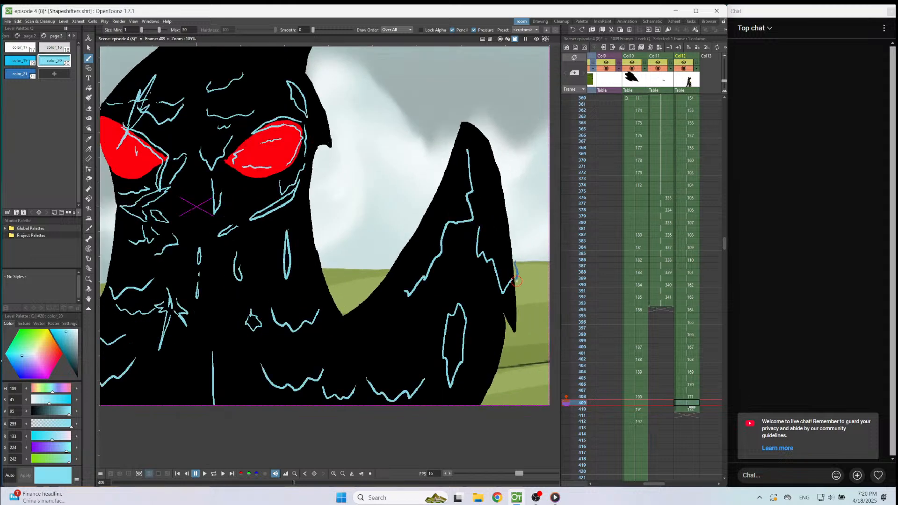
pyautogui.press('Down')
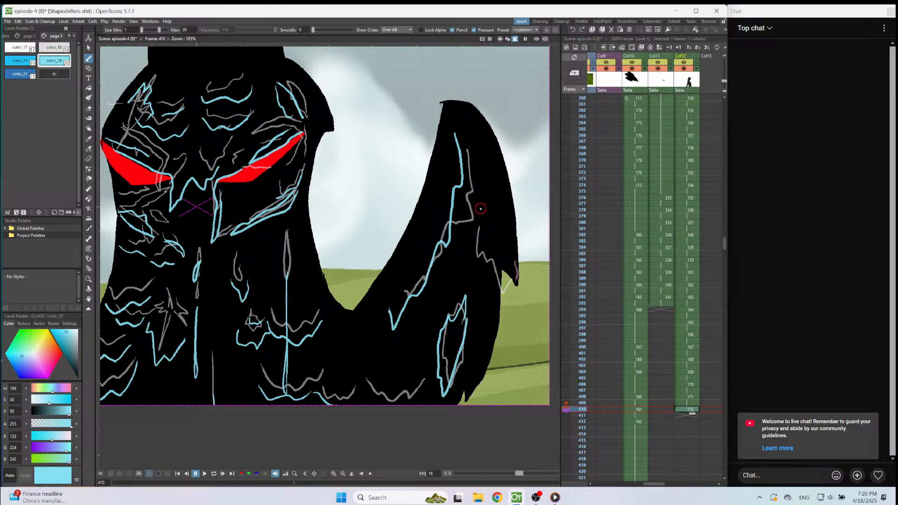
pyautogui.moveTo(479, 213)
pyautogui.mouseDown()
pyautogui.moveTo(494, 259)
pyautogui.moveTo(502, 214)
pyautogui.moveTo(512, 260)
pyautogui.mouseUp()
pyautogui.hotkey('ctrl', 'z')
pyautogui.moveTo(503, 237); pyautogui.dragTo(515, 283)
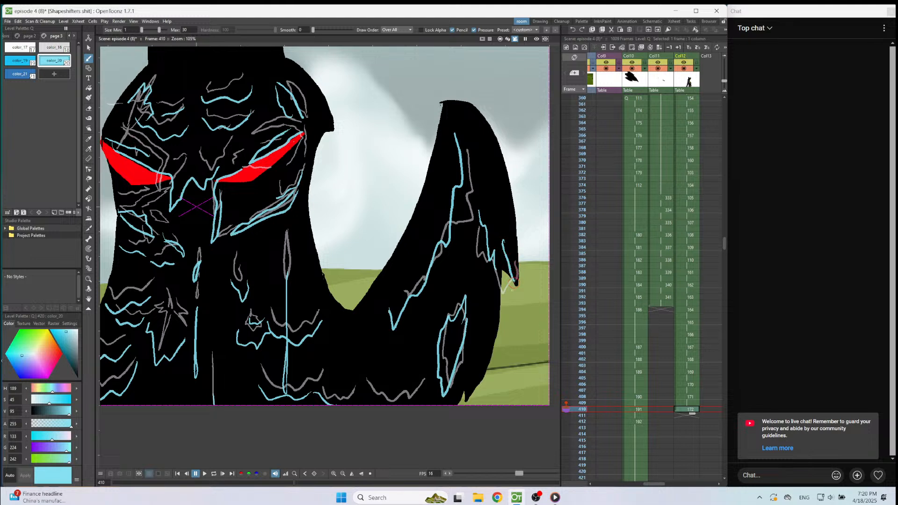
# Draw a color_21 drip just outside the right wing's tip, and add color_20 strokes inside the tip and beneath the wing.
pyautogui.click(26, 75)
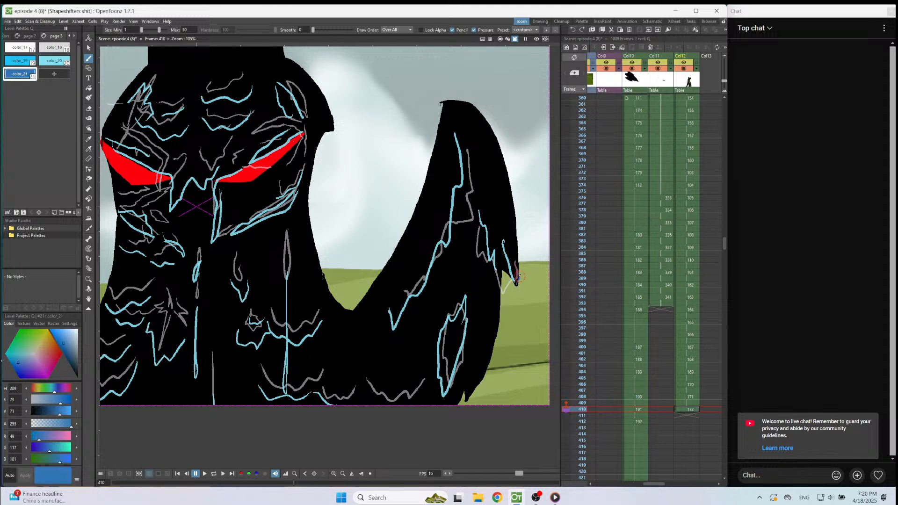
pyautogui.moveTo(522, 259); pyautogui.dragTo(518, 241)
pyautogui.hotkey('ctrl', 'z')
pyautogui.click(62, 63)
pyautogui.moveTo(505, 254); pyautogui.dragTo(513, 278)
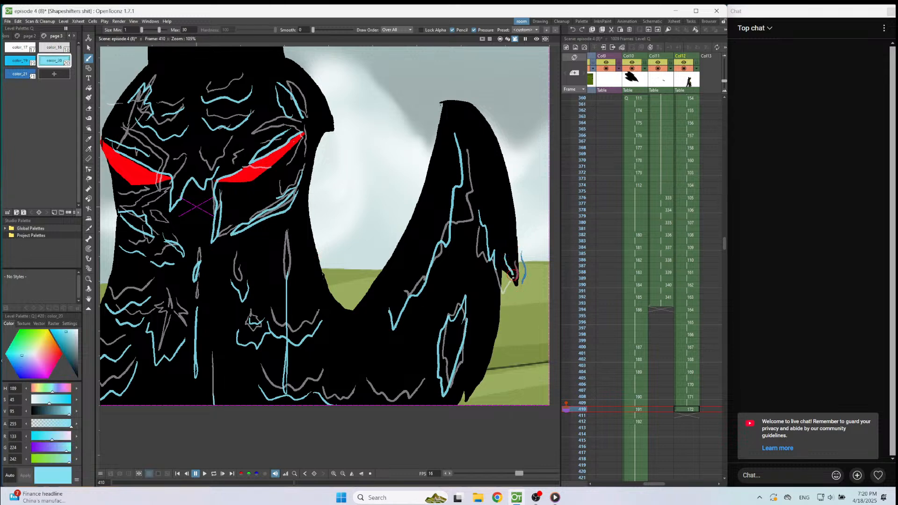
pyautogui.moveTo(426, 391); pyautogui.dragTo(413, 402)
# Step back and forth through frames 407 to 410 to examine how the jagged splash edge on the left wing moves.
pyautogui.scroll(-4, 521, 333)
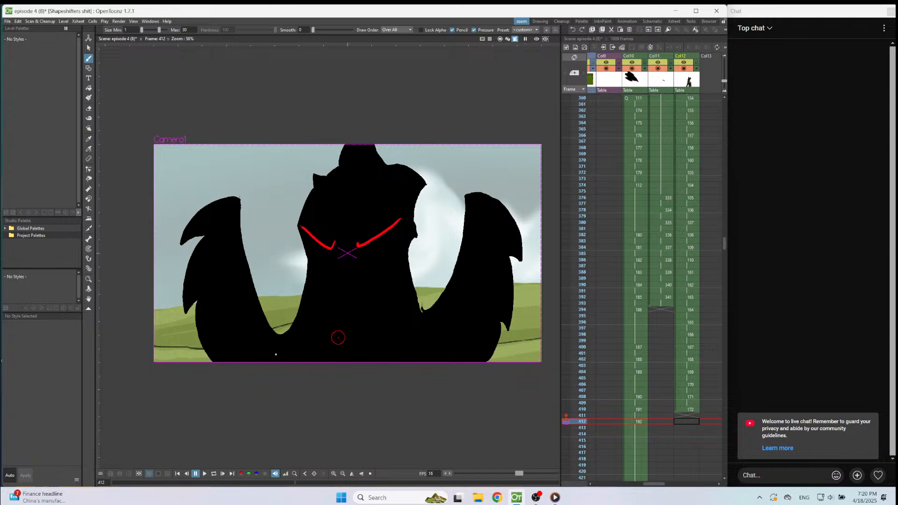
pyautogui.press('Up')
pyautogui.scroll(-1, 310, 322)
pyautogui.scroll(6, 204, 302)
pyautogui.press('Up')
pyautogui.scroll(1, 205, 294)
pyautogui.scroll(-4, 277, 201)
pyautogui.press('Up')
pyautogui.press('Up')
pyautogui.press('Up')
pyautogui.press('Down')
pyautogui.press('Down')
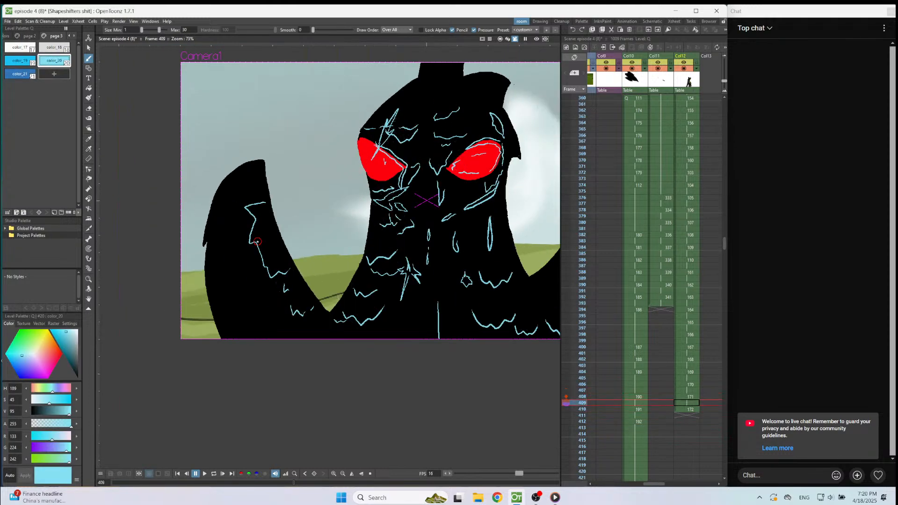
pyautogui.press('Down')
pyautogui.scroll(2, 254, 263)
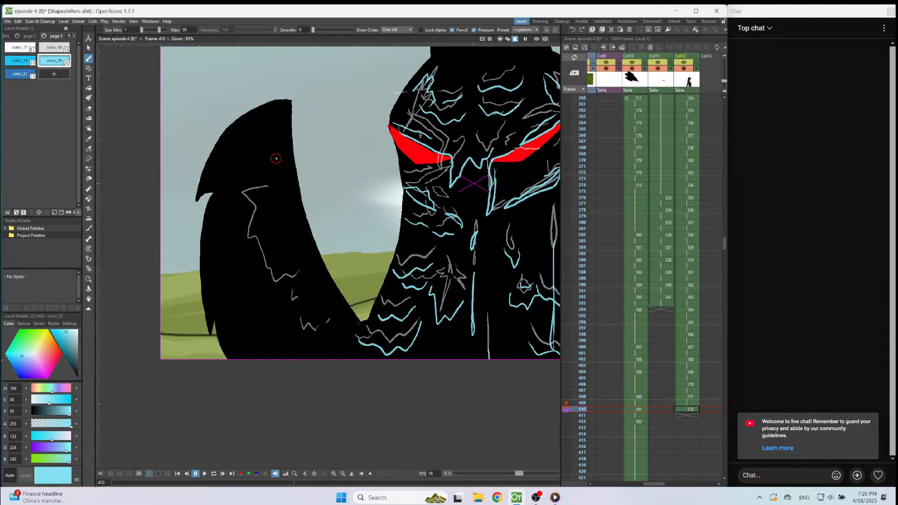
# Draw the color_20 jagged splash edge down the left wing and a wavy stroke near its base on frame 410.
pyautogui.moveTo(277, 157)
pyautogui.mouseDown()
pyautogui.moveTo(277, 241)
pyautogui.moveTo(297, 283)
pyautogui.moveTo(309, 285)
pyautogui.mouseUp()
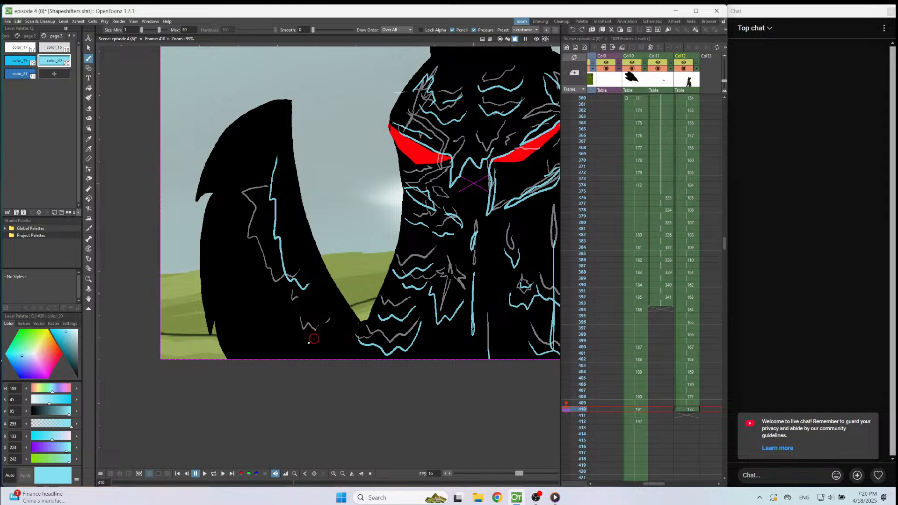
pyautogui.moveTo(299, 333)
pyautogui.mouseDown()
pyautogui.moveTo(311, 341)
pyautogui.moveTo(335, 333)
pyautogui.mouseUp()
# Start a new Col12 drawing on frame 412 and draw the left wing's jagged splash edges with small wavy strokes at its base.
pyautogui.press('.')
pyautogui.press('.')
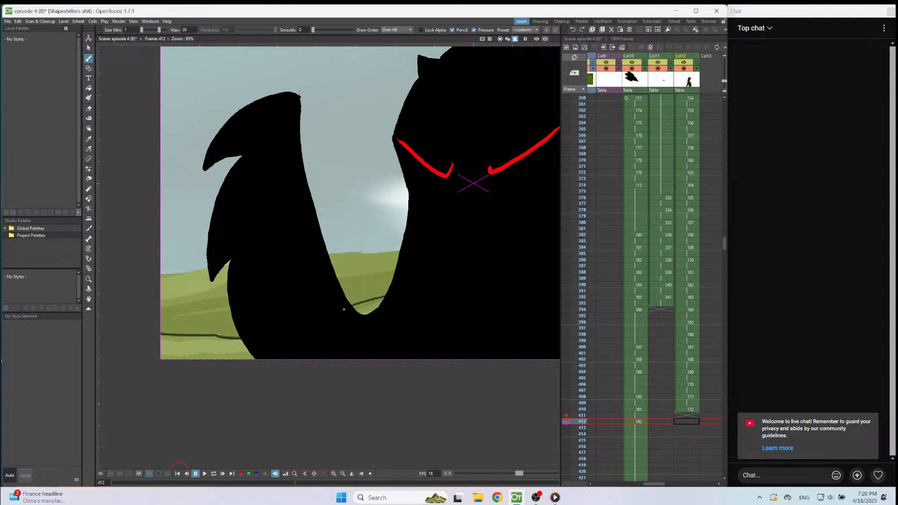
pyautogui.click(425, 428)
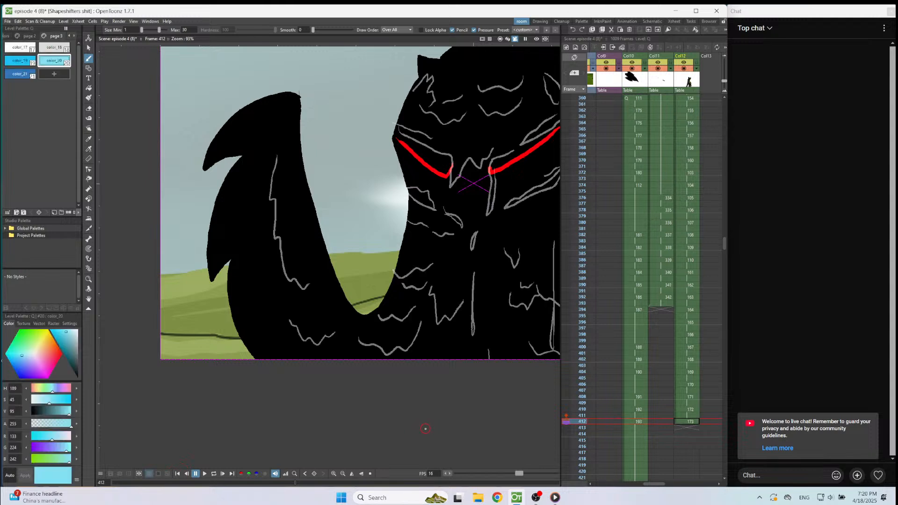
pyautogui.moveTo(289, 151)
pyautogui.mouseDown()
pyautogui.moveTo(287, 207)
pyautogui.moveTo(303, 215)
pyautogui.moveTo(299, 252)
pyautogui.moveTo(321, 309)
pyautogui.mouseUp()
pyautogui.moveTo(285, 340)
pyautogui.mouseDown()
pyautogui.moveTo(308, 366)
pyautogui.moveTo(333, 349)
pyautogui.mouseUp()
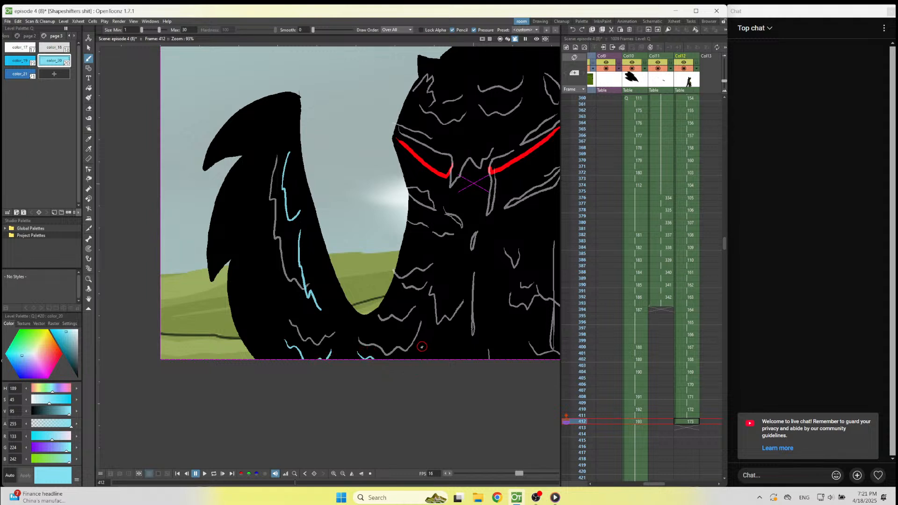
# Draw wavy splash strokes across the left side of the lower chest and vertical drips down the chest's centre and right side on frame 412.
pyautogui.moveTo(408, 328); pyautogui.dragTo(402, 329)
pyautogui.hotkey('ctrl', 'z')
pyautogui.moveTo(412, 320)
pyautogui.mouseDown()
pyautogui.moveTo(403, 331)
pyautogui.moveTo(373, 323)
pyautogui.mouseUp()
pyautogui.moveTo(427, 309)
pyautogui.mouseDown()
pyautogui.moveTo(437, 334)
pyautogui.moveTo(463, 313)
pyautogui.moveTo(473, 324)
pyautogui.moveTo(473, 405)
pyautogui.mouseUp()
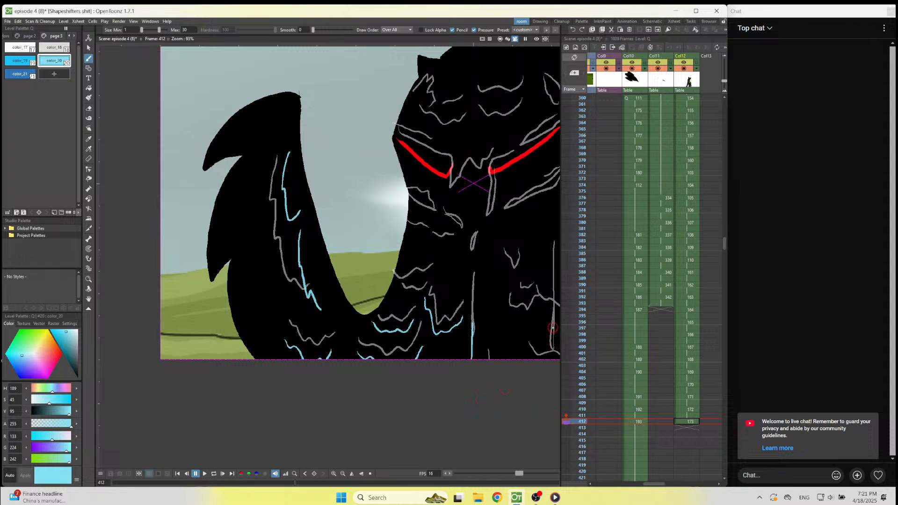
pyautogui.moveTo(554, 310); pyautogui.dragTo(548, 388)
pyautogui.moveTo(473, 238); pyautogui.dragTo(472, 272)
# Outline the narrow slanted splash running down the cheek below the right eye, with a small drip at its lower end, on frame 412.
pyautogui.moveTo(504, 215); pyautogui.dragTo(490, 221)
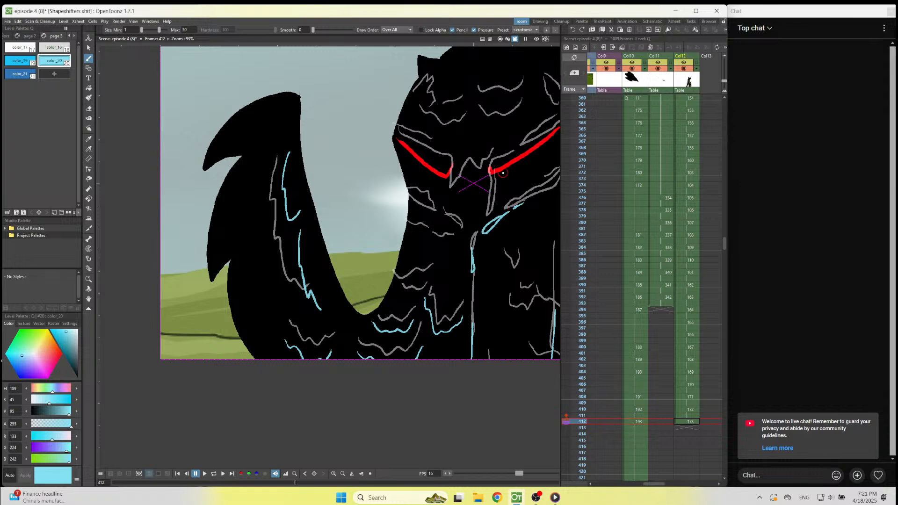
pyautogui.scroll(-5, 503, 174)
pyautogui.scroll(4, 471, 245)
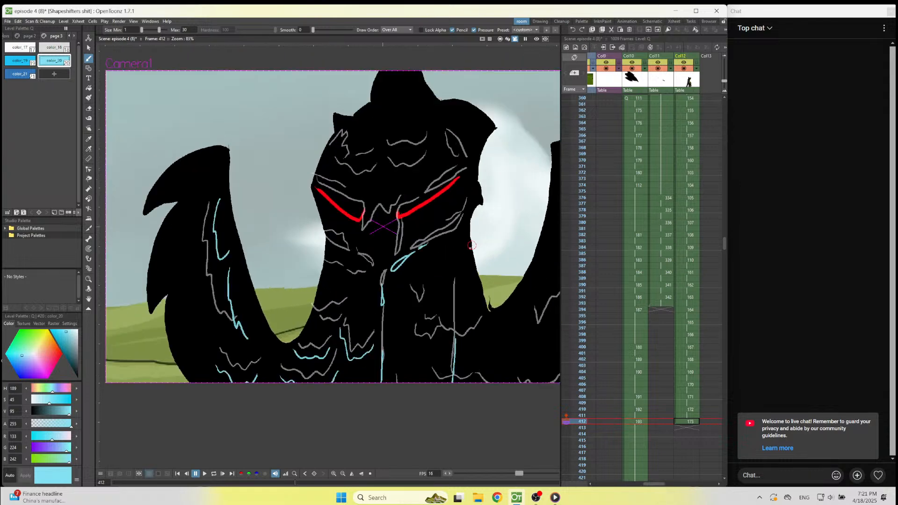
pyautogui.scroll(2, 472, 245)
pyautogui.moveTo(449, 226)
pyautogui.mouseDown()
pyautogui.moveTo(391, 263)
pyautogui.moveTo(461, 188)
pyautogui.moveTo(454, 221)
pyautogui.moveTo(357, 284)
pyautogui.moveTo(346, 306)
pyautogui.moveTo(366, 281)
pyautogui.mouseUp()
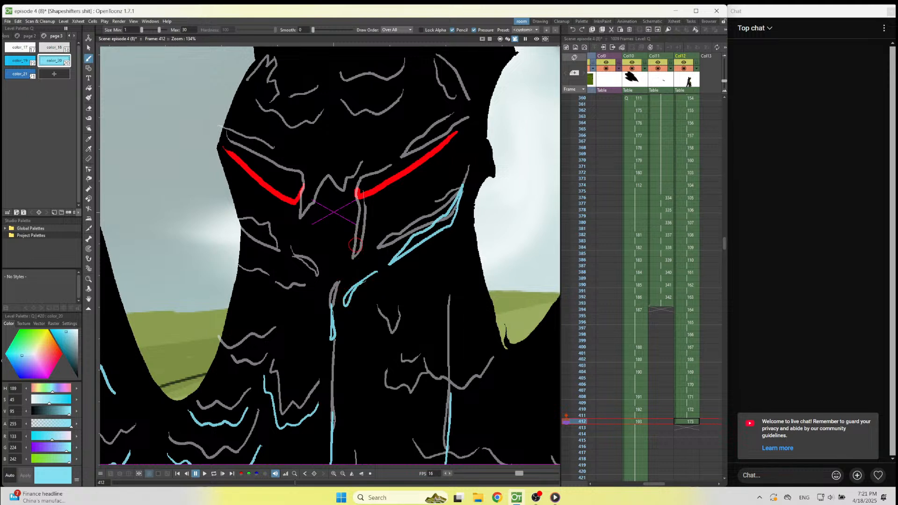
# Draw long looping drips down both sides of the nose and a wavy stroke along the right eye's lower edge on frame 412.
pyautogui.moveTo(356, 237); pyautogui.dragTo(339, 286)
pyautogui.hotkey('ctrl', 'z')
pyautogui.moveTo(354, 237)
pyautogui.mouseDown()
pyautogui.moveTo(353, 278)
pyautogui.moveTo(364, 269)
pyautogui.moveTo(360, 182)
pyautogui.moveTo(357, 199)
pyautogui.moveTo(453, 139)
pyautogui.moveTo(443, 159)
pyautogui.moveTo(369, 195)
pyautogui.mouseUp()
pyautogui.hotkey('ctrl', 'z')
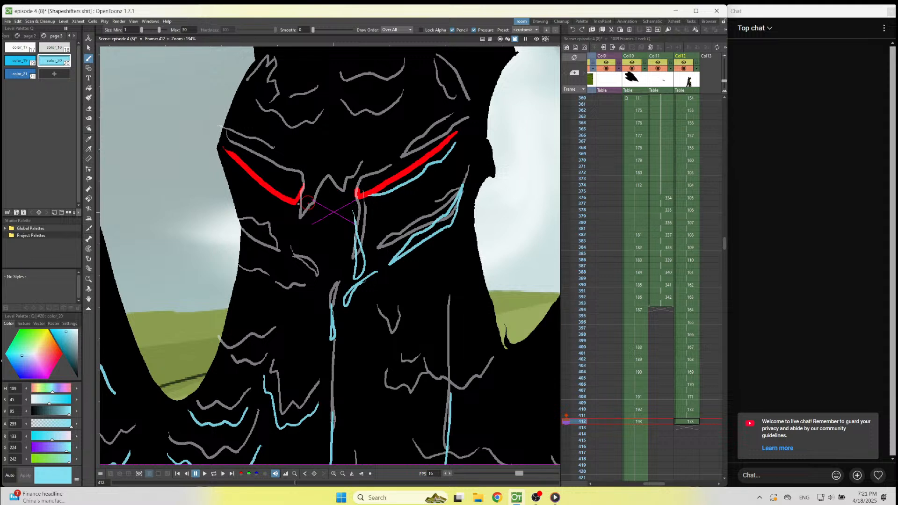
pyautogui.moveTo(312, 198)
pyautogui.mouseDown()
pyautogui.moveTo(299, 242)
pyautogui.moveTo(305, 275)
pyautogui.moveTo(303, 197)
pyautogui.moveTo(300, 223)
pyautogui.mouseUp()
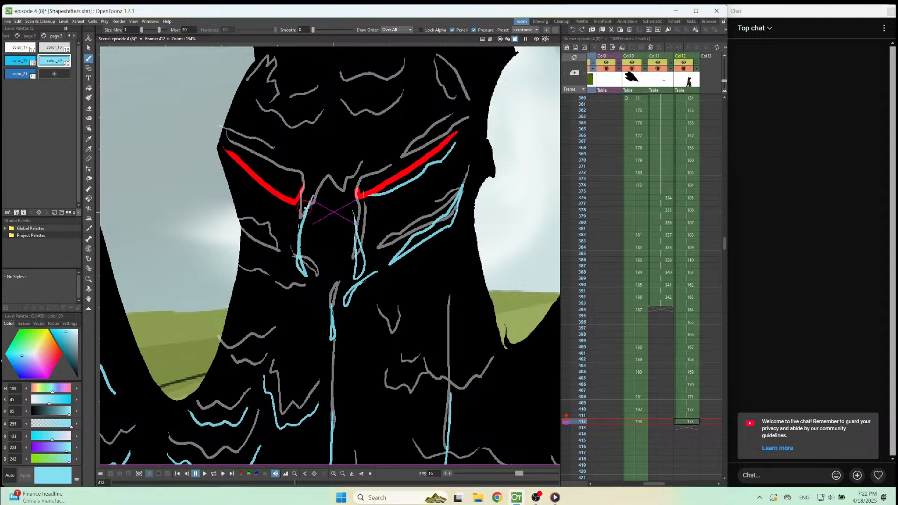
# Draw a stroke under the left eye, a slanted splash outline on the left cheek, and small waves beneath it on frame 412.
pyautogui.moveTo(234, 166)
pyautogui.mouseDown()
pyautogui.moveTo(286, 209)
pyautogui.moveTo(297, 206)
pyautogui.mouseUp()
pyautogui.moveTo(239, 214)
pyautogui.mouseDown()
pyautogui.moveTo(249, 235)
pyautogui.moveTo(293, 265)
pyautogui.moveTo(242, 209)
pyautogui.mouseUp()
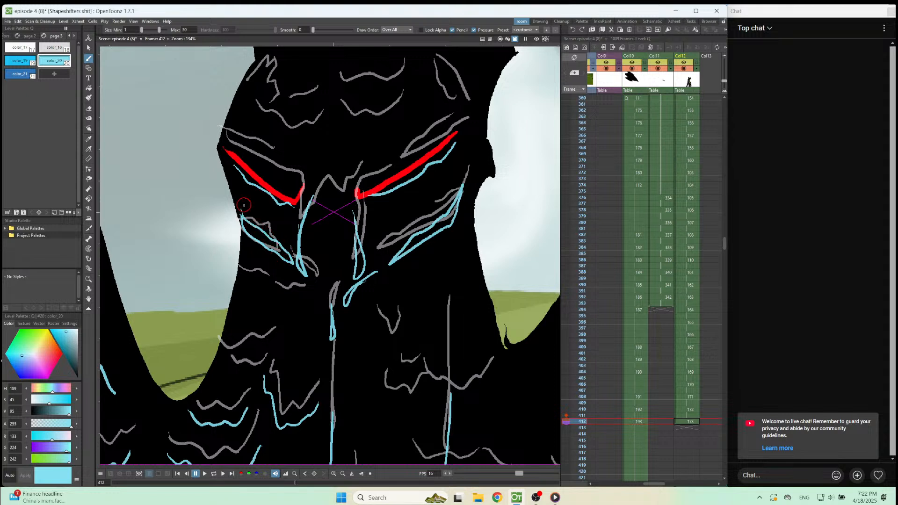
pyautogui.moveTo(240, 275)
pyautogui.mouseDown()
pyautogui.moveTo(283, 300)
pyautogui.moveTo(298, 298)
pyautogui.mouseUp()
# Draw a V-shaped drip on the right side of the chest, a wide wavy splash line below it, and a short wave between them on frame 412.
pyautogui.moveTo(377, 307)
pyautogui.mouseDown()
pyautogui.moveTo(389, 338)
pyautogui.moveTo(400, 336)
pyautogui.moveTo(416, 300)
pyautogui.moveTo(383, 335)
pyautogui.moveTo(390, 347)
pyautogui.moveTo(409, 323)
pyautogui.mouseUp()
pyautogui.hotkey('ctrl', 'z')
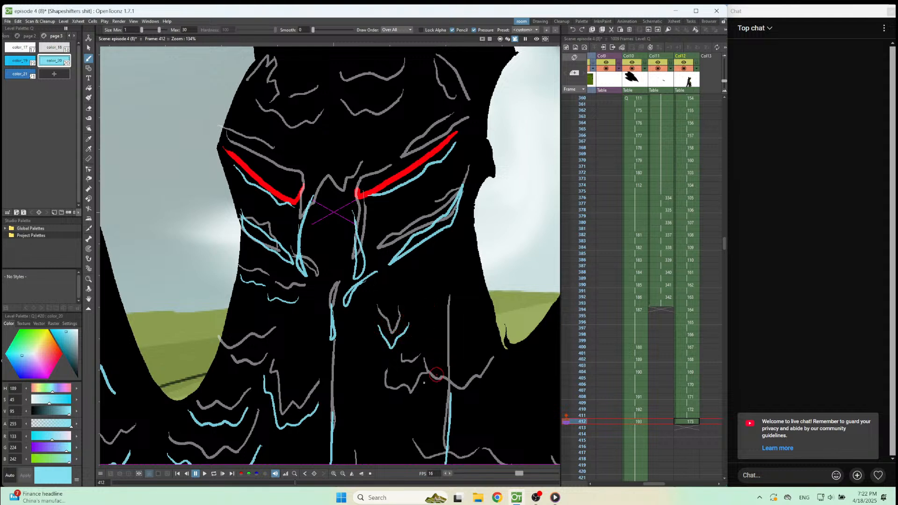
pyautogui.moveTo(375, 391)
pyautogui.mouseDown()
pyautogui.moveTo(420, 403)
pyautogui.moveTo(494, 382)
pyautogui.mouseUp()
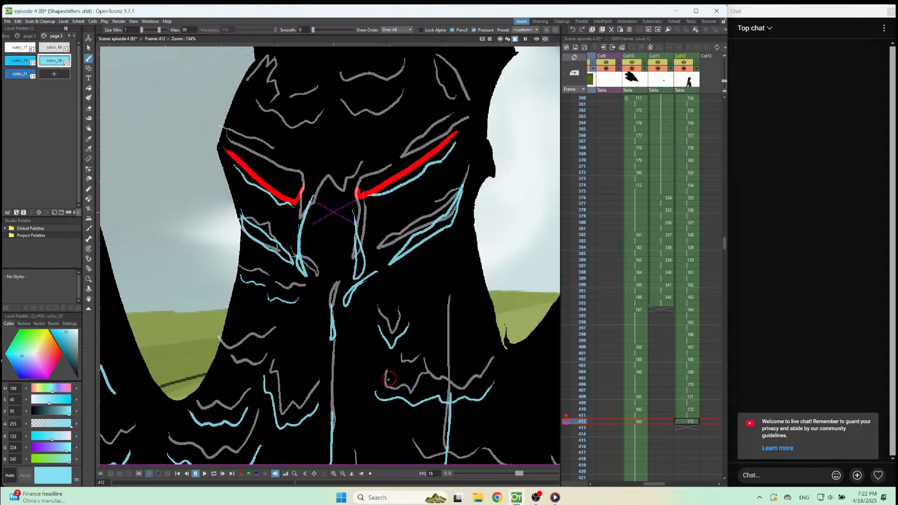
pyautogui.moveTo(421, 373); pyautogui.dragTo(394, 371)
# Check frame 411 and draw the wavy splash edge down the right wing and the jagged outline on its lower part on frame 412.
pyautogui.scroll(-3, 393, 349)
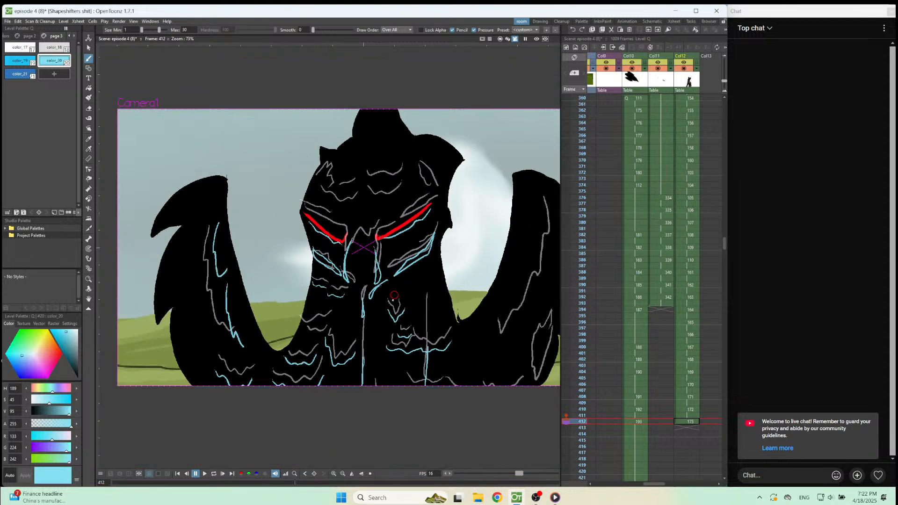
pyautogui.scroll(-1, 382, 357)
pyautogui.scroll(3, 449, 346)
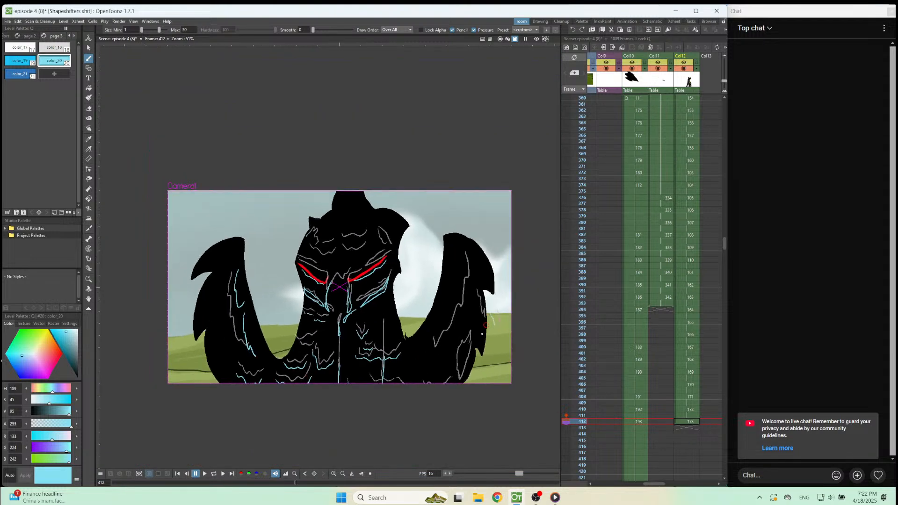
pyautogui.press(',')
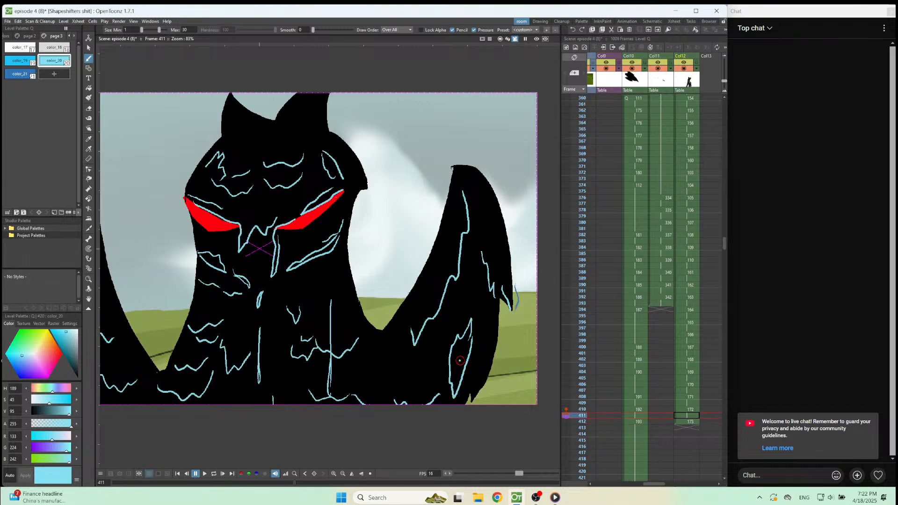
pyautogui.press('.')
pyautogui.moveTo(445, 191)
pyautogui.mouseDown()
pyautogui.moveTo(434, 270)
pyautogui.moveTo(418, 281)
pyautogui.moveTo(445, 273)
pyautogui.moveTo(442, 291)
pyautogui.moveTo(399, 357)
pyautogui.moveTo(398, 327)
pyautogui.mouseUp()
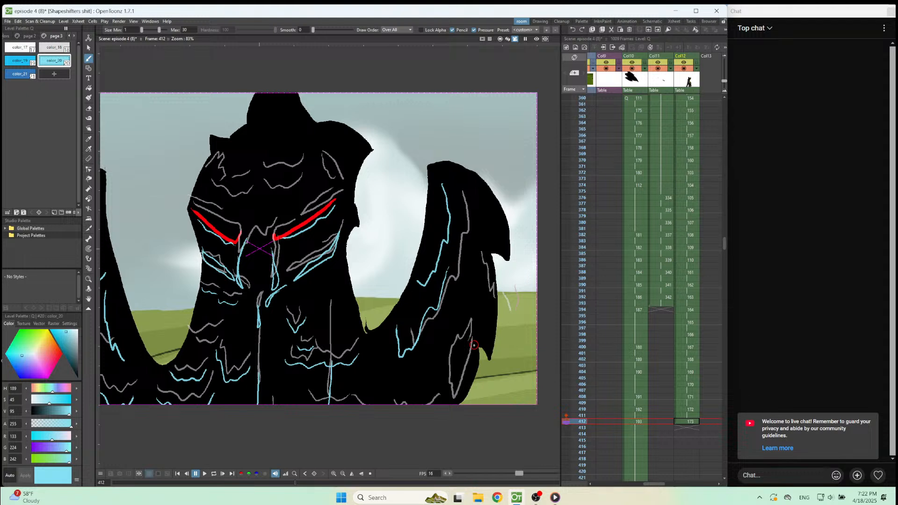
pyautogui.moveTo(456, 355); pyautogui.dragTo(443, 395)
pyautogui.scroll(-3, 468, 74)
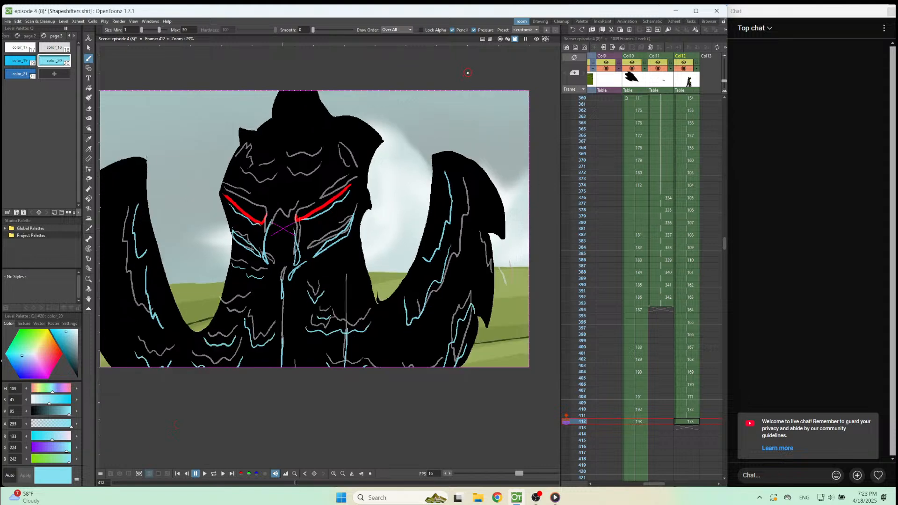
# Draw a short stroke inside the right wing's outer tip and a jagged splash line down the wing's outer edge on frame 412.
pyautogui.scroll(4, 327, 127)
pyautogui.scroll(-2, 330, 127)
pyautogui.scroll(1, 337, 141)
pyautogui.scroll(-3, 374, 177)
pyautogui.scroll(4, 392, 199)
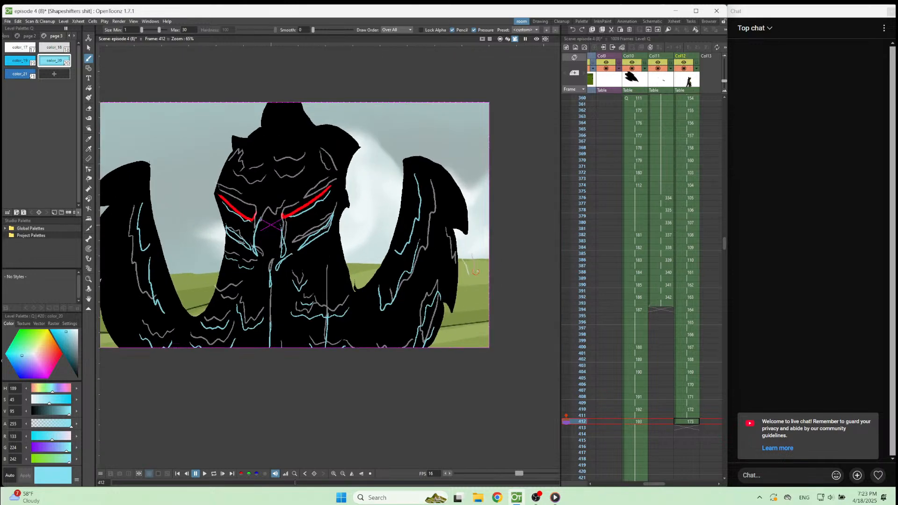
pyautogui.moveTo(441, 174); pyautogui.dragTo(453, 213)
pyautogui.moveTo(419, 181); pyautogui.dragTo(435, 296)
pyautogui.hotkey('ctrl', 'z')
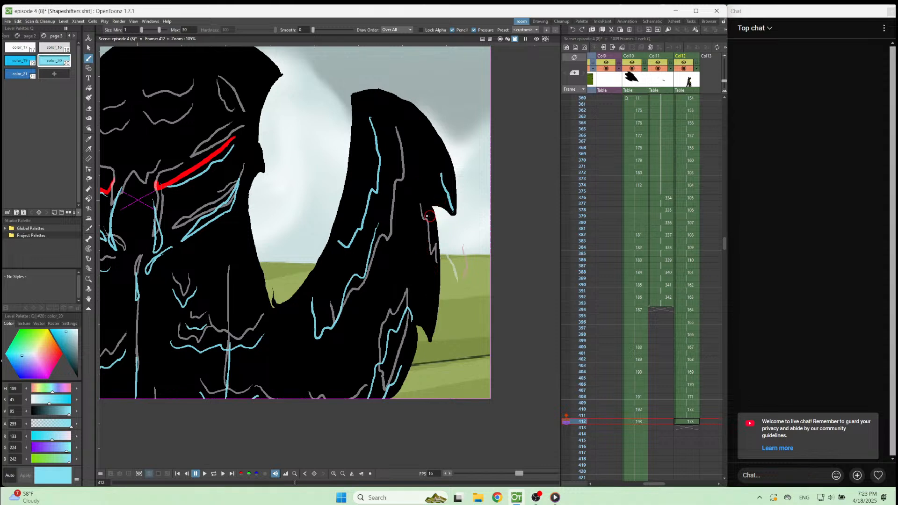
pyautogui.moveTo(414, 188); pyautogui.dragTo(436, 296)
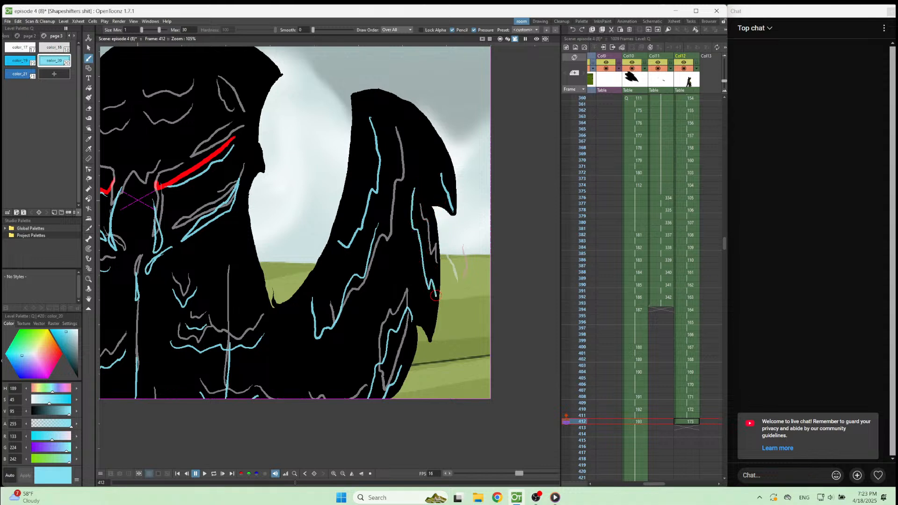
# Draw a thin color_21 drip falling from the right wing's outer tip on frame 412.
pyautogui.click(20, 73)
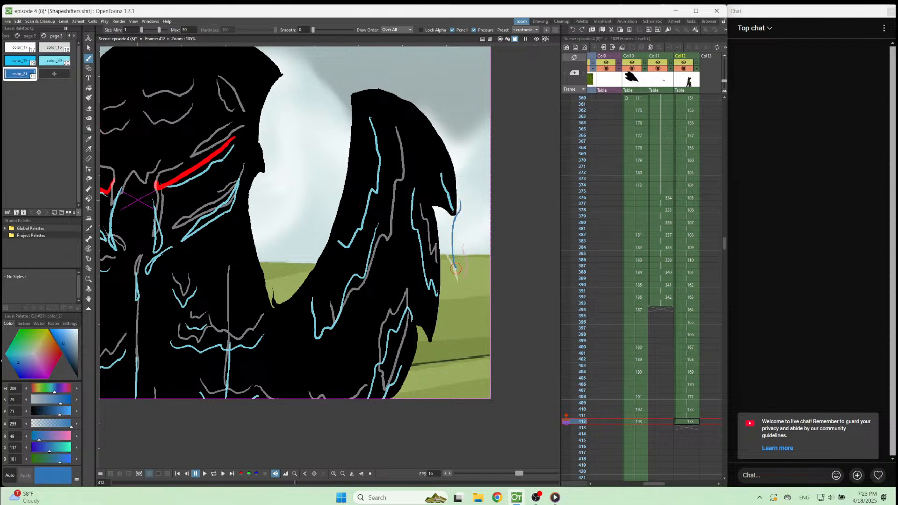
pyautogui.hotkey('ctrl', 'z')
pyautogui.moveTo(452, 248)
pyautogui.mouseDown()
pyautogui.moveTo(455, 264)
pyautogui.moveTo(459, 206)
pyautogui.mouseUp()
pyautogui.hotkey('ctrl', 'z')
pyautogui.scroll(-3, 462, 188)
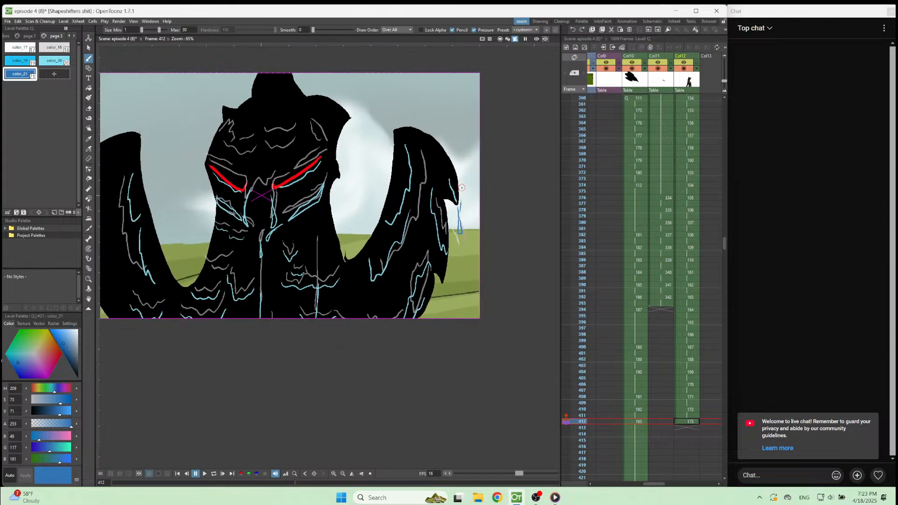
pyautogui.scroll(1, 457, 227)
pyautogui.scroll(-1, 456, 226)
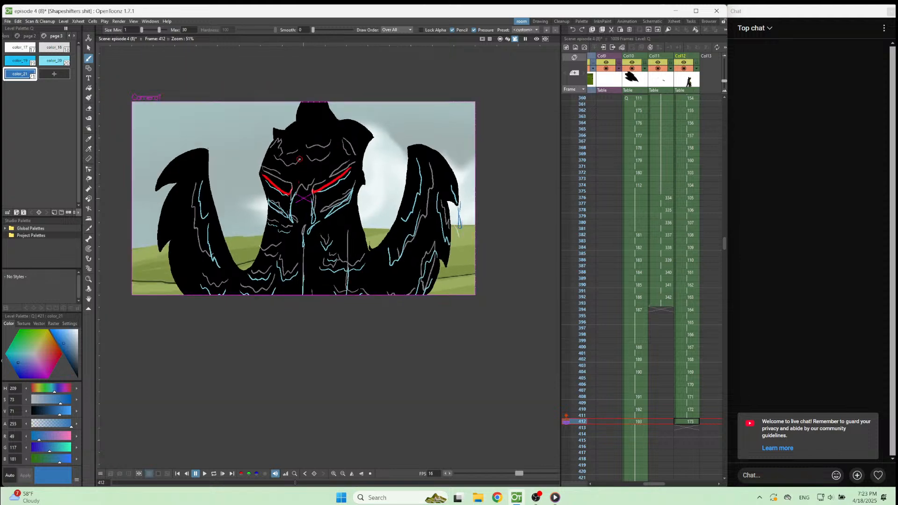
# With color_20, draw the narrow splash on the right side of the forehead and a stroke along the right eye's upper edge on frame 412.
pyautogui.scroll(5, 300, 159)
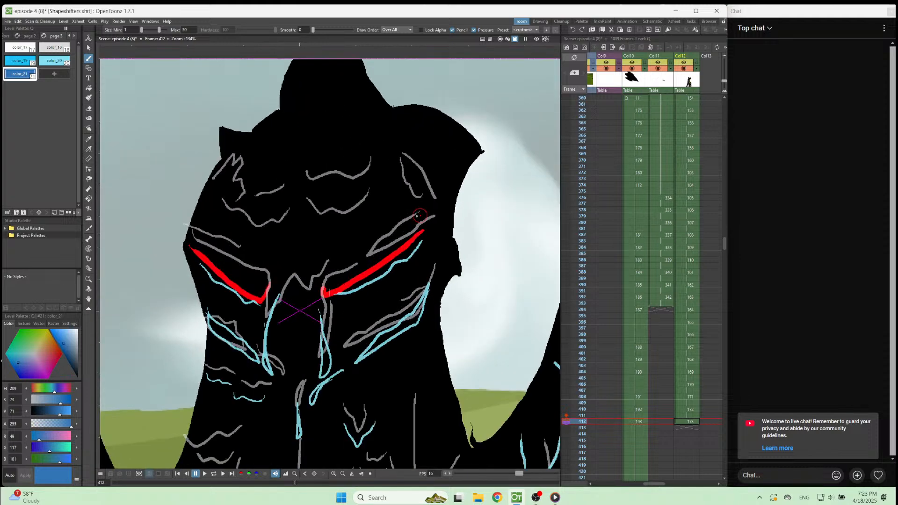
pyautogui.moveTo(434, 199); pyautogui.dragTo(397, 158)
pyautogui.hotkey('ctrl', 'z')
pyautogui.click(54, 60)
pyautogui.moveTo(430, 197); pyautogui.dragTo(399, 151)
pyautogui.hotkey('ctrl', 'z')
pyautogui.moveTo(417, 167); pyautogui.dragTo(435, 202)
pyautogui.moveTo(410, 171)
pyautogui.mouseDown()
pyautogui.moveTo(413, 193)
pyautogui.moveTo(436, 213)
pyautogui.mouseUp()
pyautogui.moveTo(357, 270); pyautogui.dragTo(422, 227)
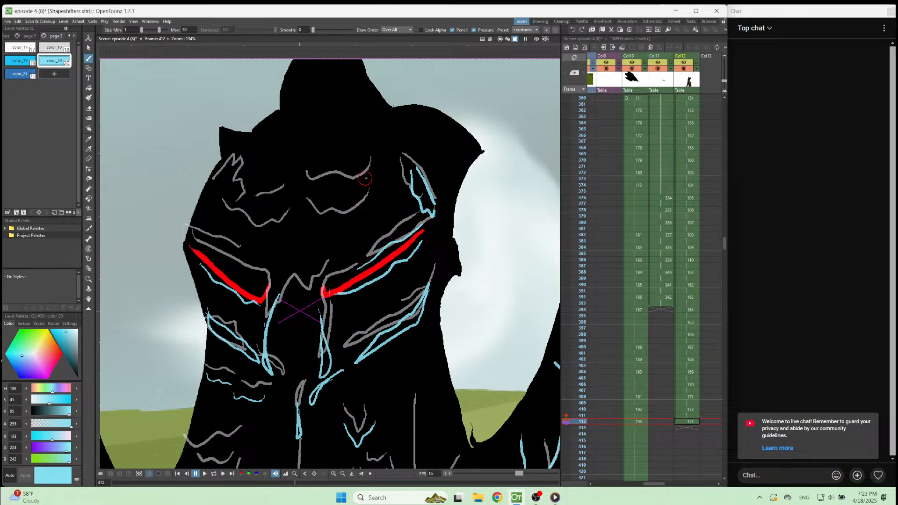
# Draw a wide wavy line across the forehead, smaller waves above it, and a zigzag at the nose bridge on frame 412.
pyautogui.moveTo(373, 202)
pyautogui.mouseDown()
pyautogui.moveTo(357, 226)
pyautogui.moveTo(313, 235)
pyautogui.moveTo(296, 226)
pyautogui.moveTo(287, 233)
pyautogui.moveTo(226, 216)
pyautogui.mouseUp()
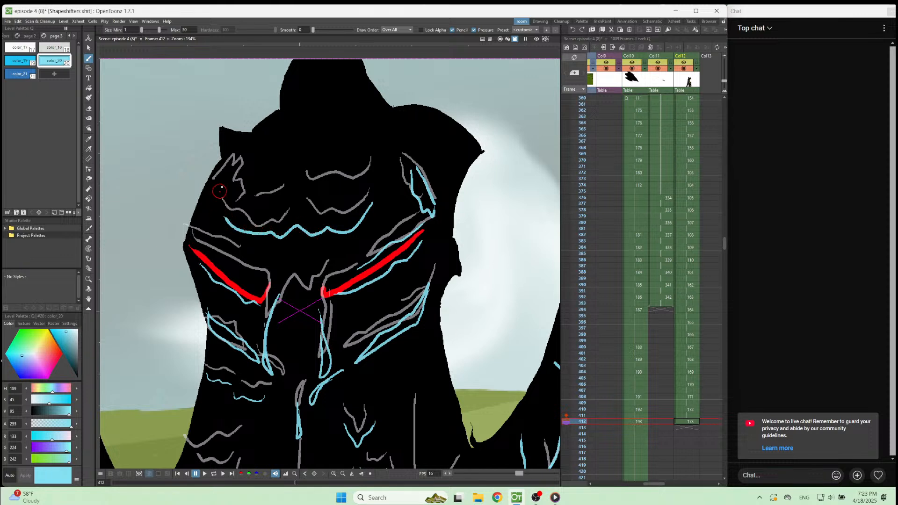
pyautogui.moveTo(214, 185); pyautogui.dragTo(229, 193)
pyautogui.moveTo(287, 177)
pyautogui.mouseDown()
pyautogui.moveTo(288, 188)
pyautogui.moveTo(313, 192)
pyautogui.moveTo(297, 193)
pyautogui.moveTo(361, 192)
pyautogui.moveTo(368, 181)
pyautogui.mouseUp()
pyautogui.hotkey('ctrl', 'z')
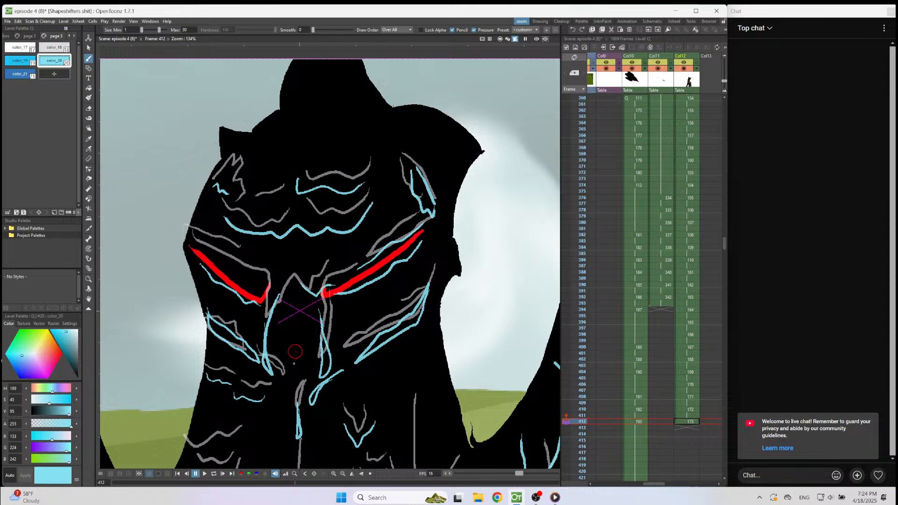
# Look over the whole creature on frame 412, and start a new blank Col12 drawing on frame 428.
pyautogui.scroll(-5, 403, 201)
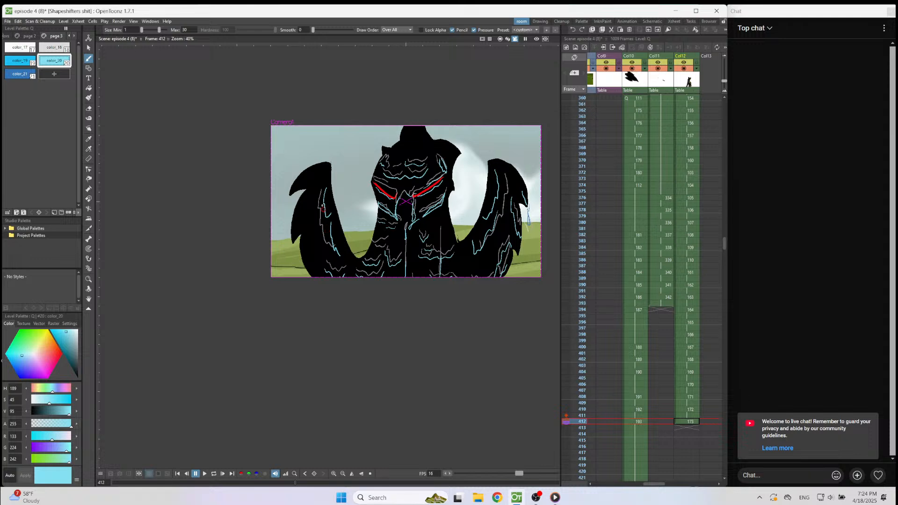
pyautogui.scroll(1, 312, 194)
pyautogui.scroll(1, 403, 231)
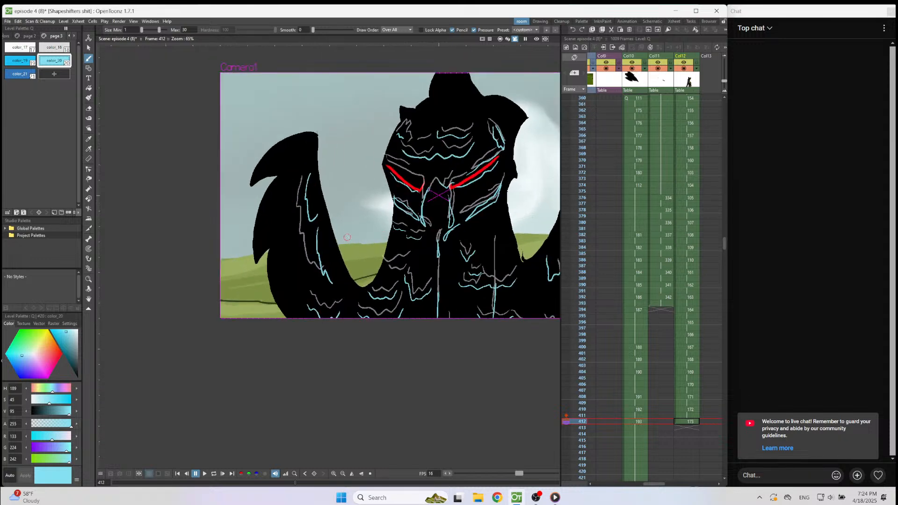
pyautogui.scroll(-2, 347, 238)
pyautogui.scroll(-4, 669, 389)
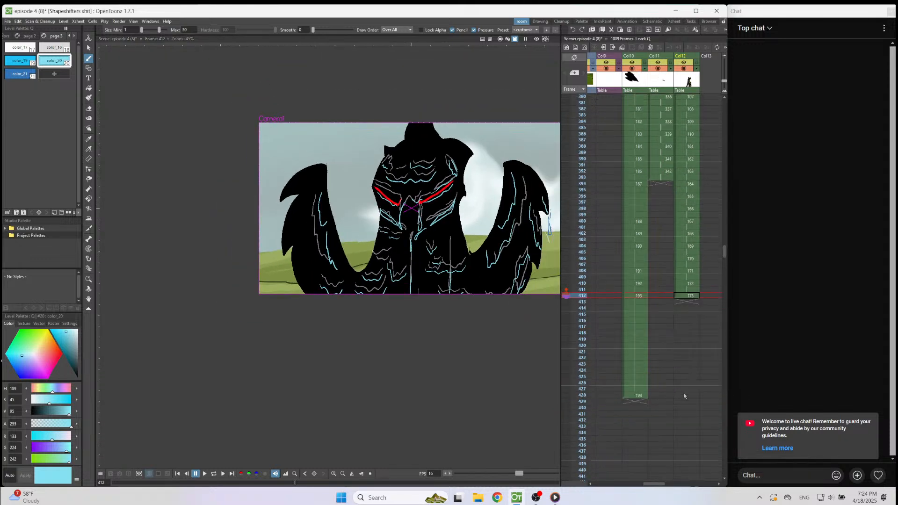
pyautogui.click(685, 396)
pyautogui.click(468, 413)
pyautogui.scroll(1, 684, 259)
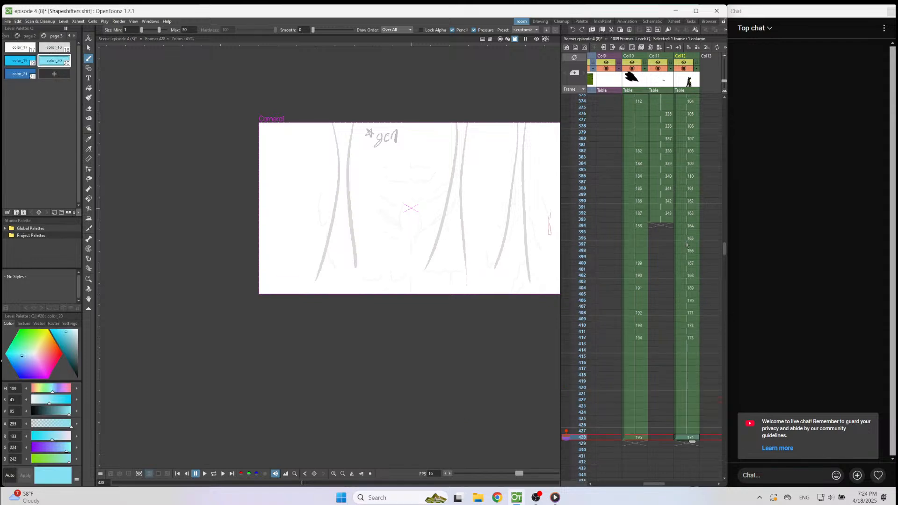
# Play the animation back from frame 394 to review the splash movement.
pyautogui.click(687, 226)
pyautogui.click(351, 474)
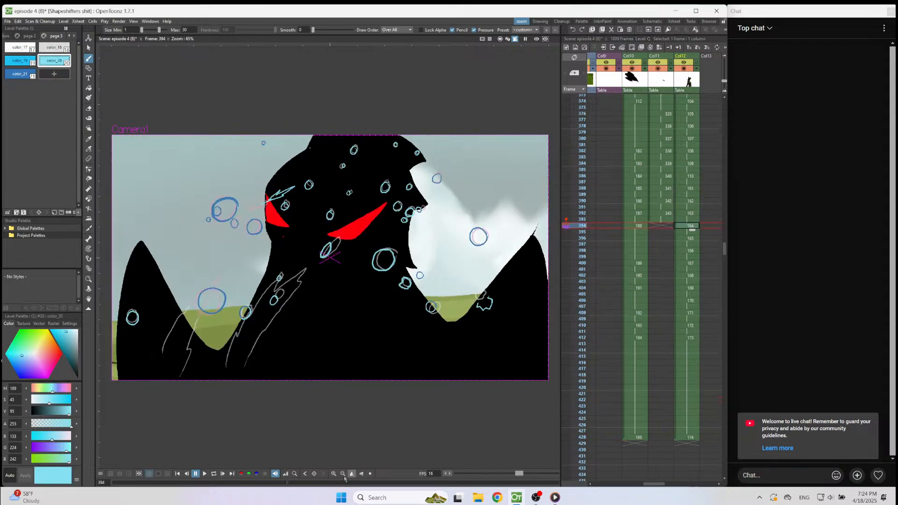
pyautogui.click(204, 474)
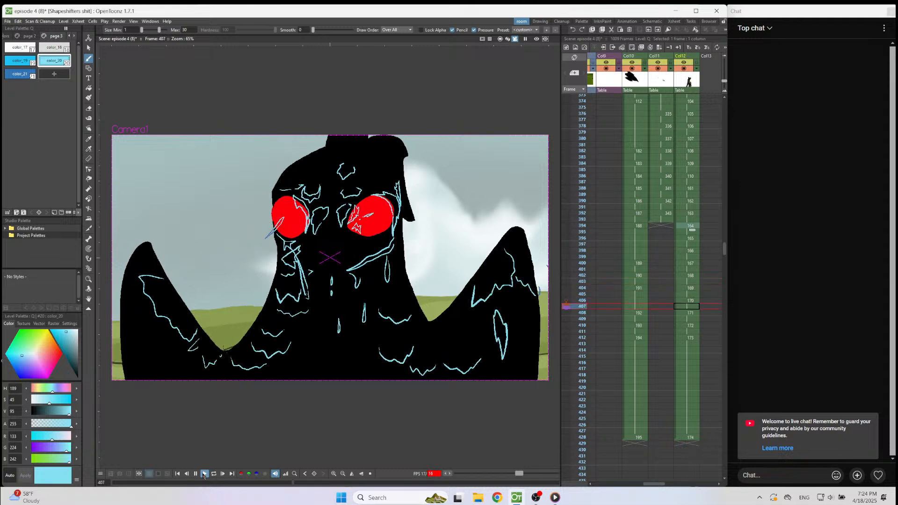
pyautogui.click(204, 475)
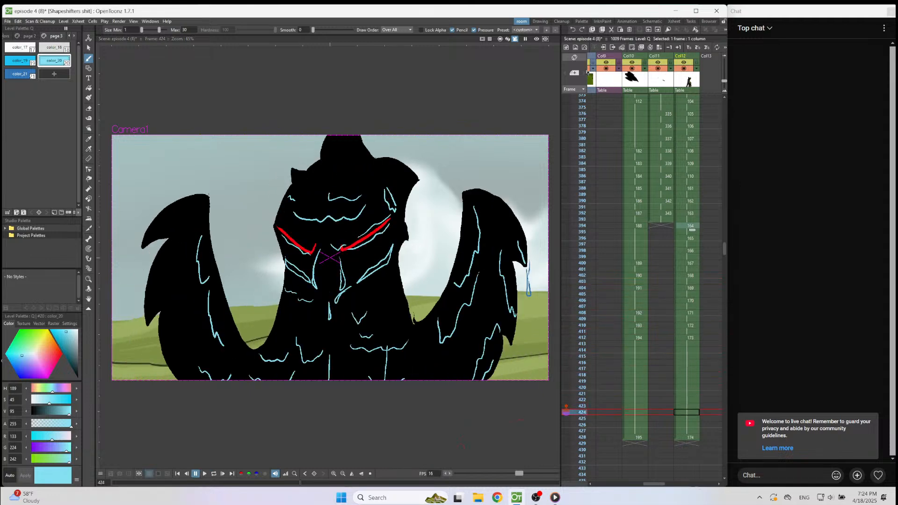
# Hide the Col7 background in the camera view and show the rough character sketch in Col4.
pyautogui.moveTo(654, 484); pyautogui.dragTo(637, 484)
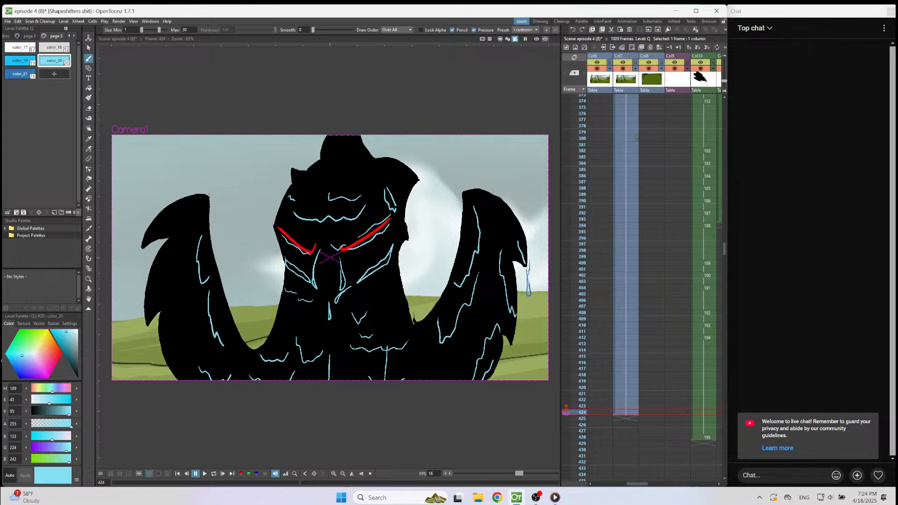
pyautogui.click(624, 68)
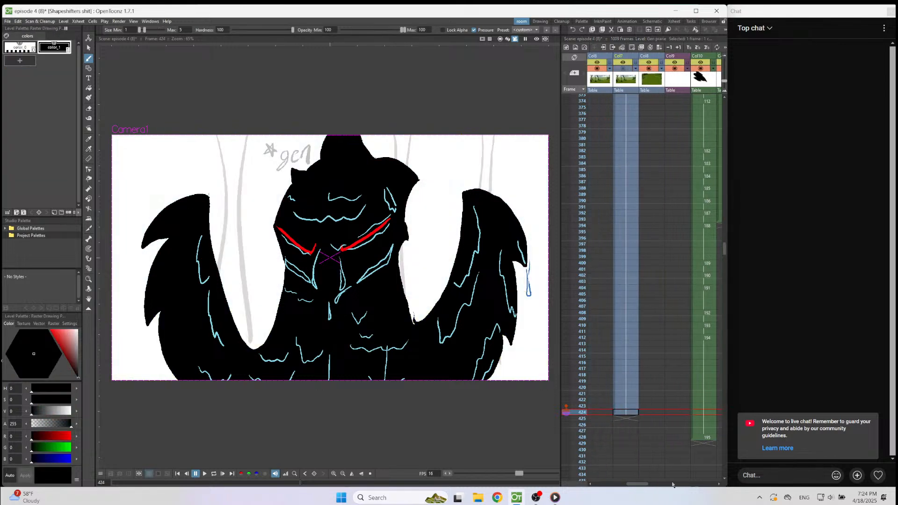
pyautogui.moveTo(637, 485); pyautogui.dragTo(618, 478)
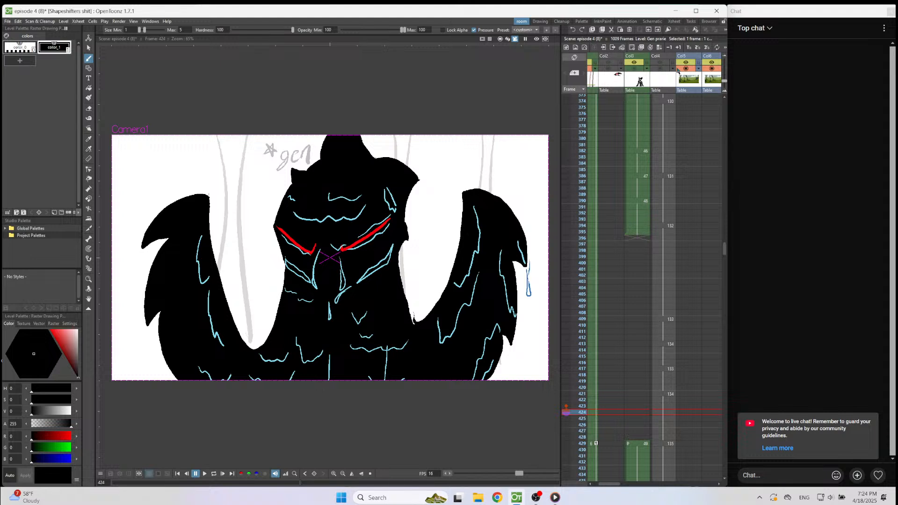
pyautogui.click(634, 69)
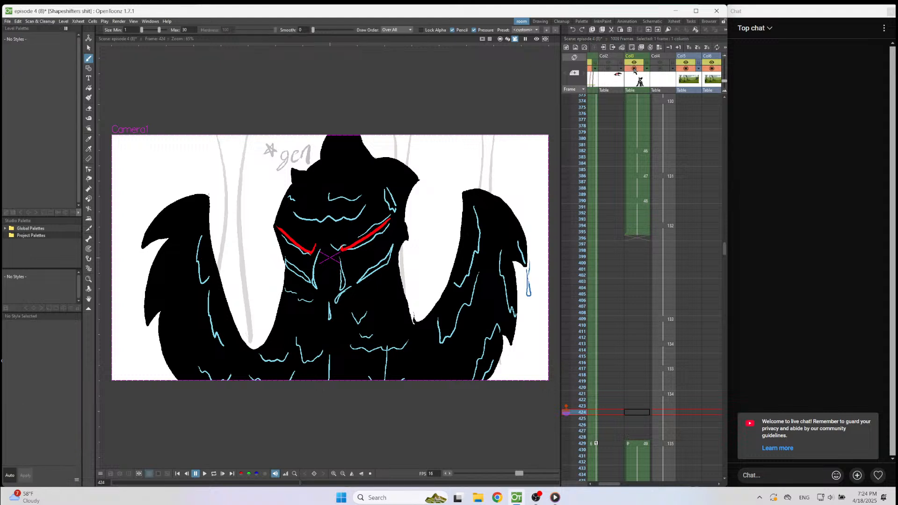
pyautogui.click(655, 71)
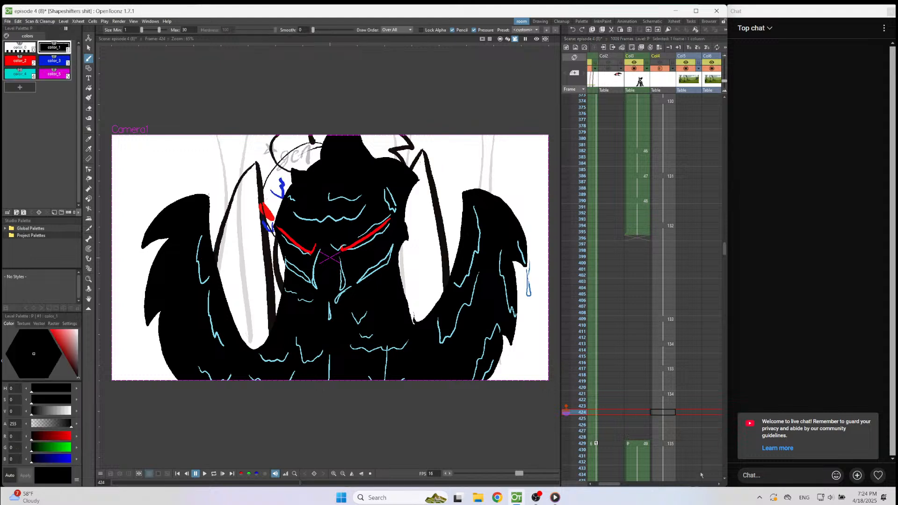
pyautogui.moveTo(611, 486); pyautogui.dragTo(648, 487)
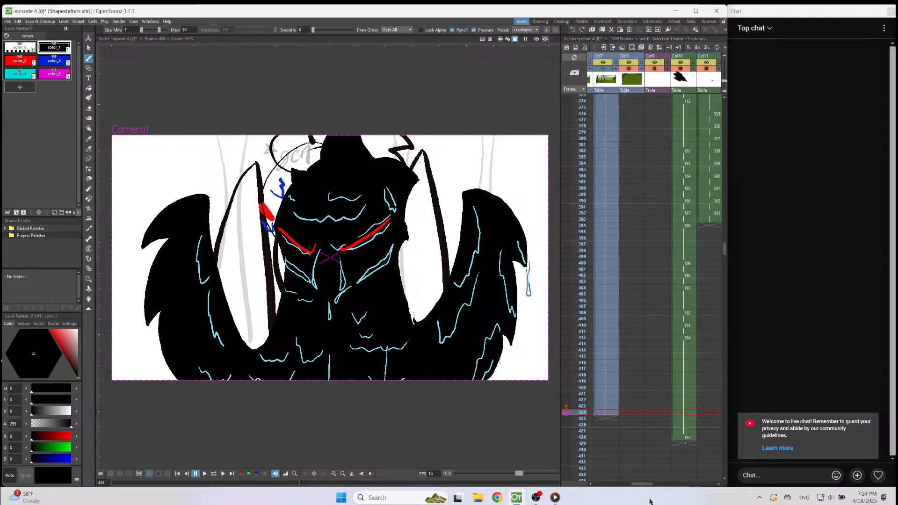
# Shift the last Col10 drawing from frame 428 to frame 429, holding the previous drawing through frame 428.
pyautogui.scroll(-3, 698, 353)
pyautogui.click(687, 354)
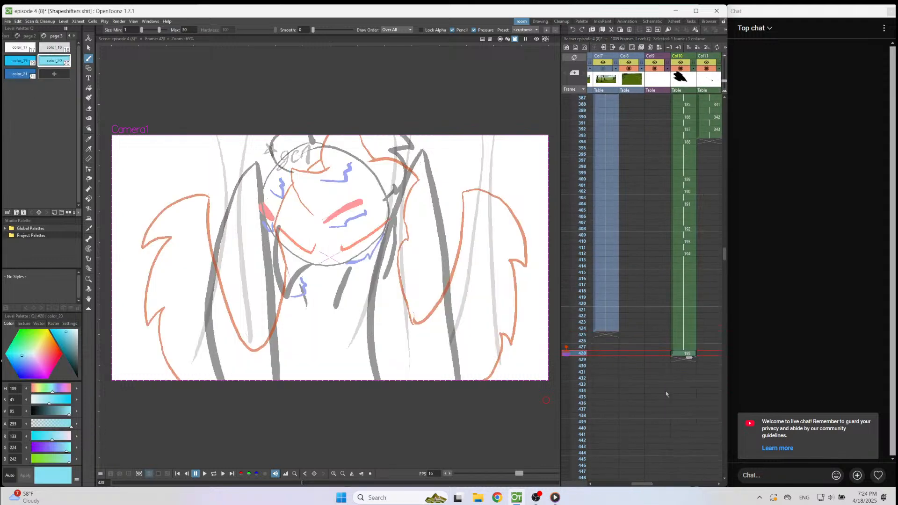
pyautogui.click(678, 379)
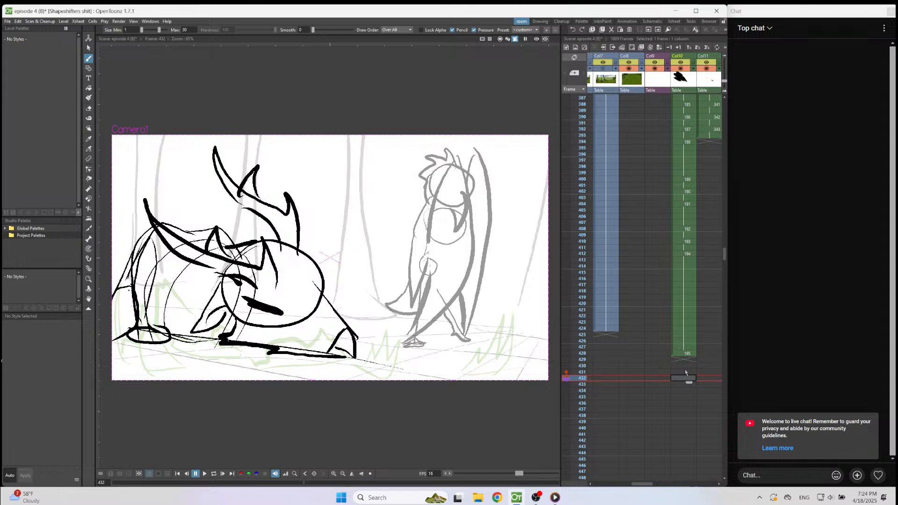
pyautogui.click(687, 366)
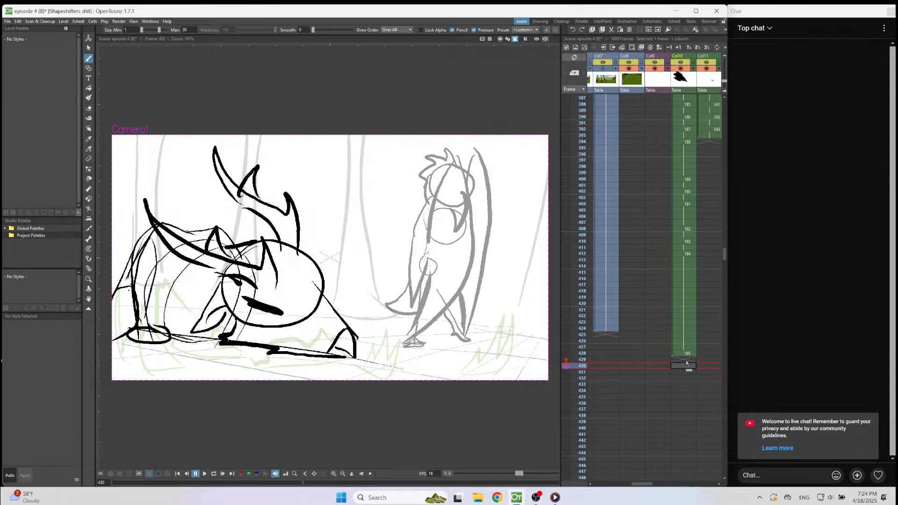
pyautogui.click(686, 357)
pyautogui.click(686, 349)
pyautogui.moveTo(688, 352); pyautogui.dragTo(692, 363)
pyautogui.click(684, 359)
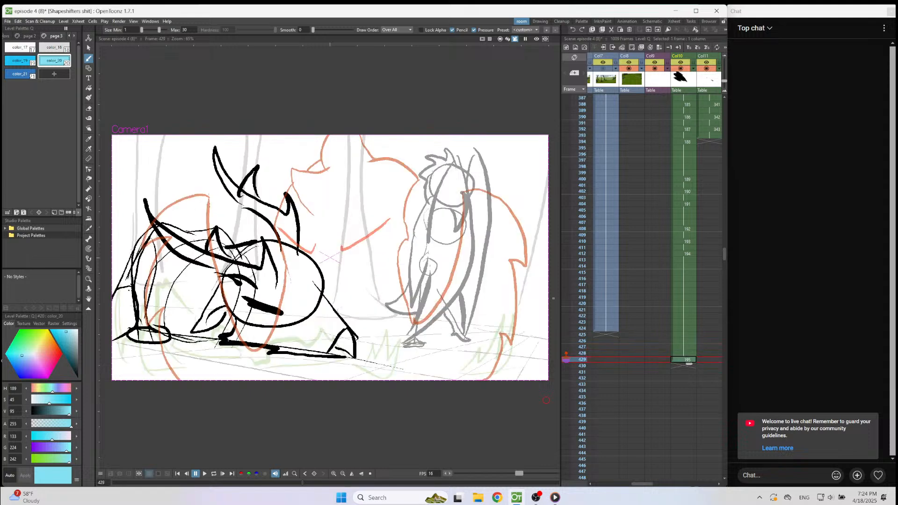
# Extend the Col7 background hold so that it ends on frame 428, then return to Col10 at frame 429.
pyautogui.click(610, 323)
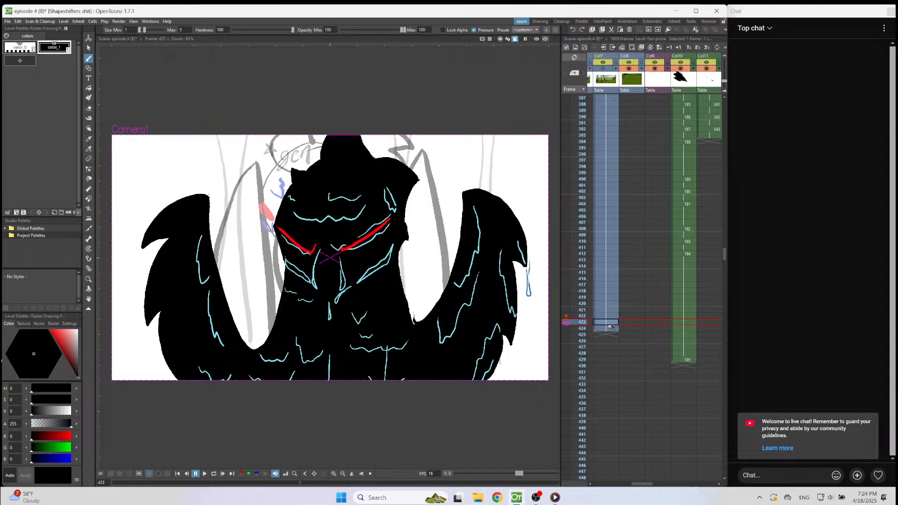
pyautogui.moveTo(613, 327); pyautogui.dragTo(619, 360)
pyautogui.click(674, 361)
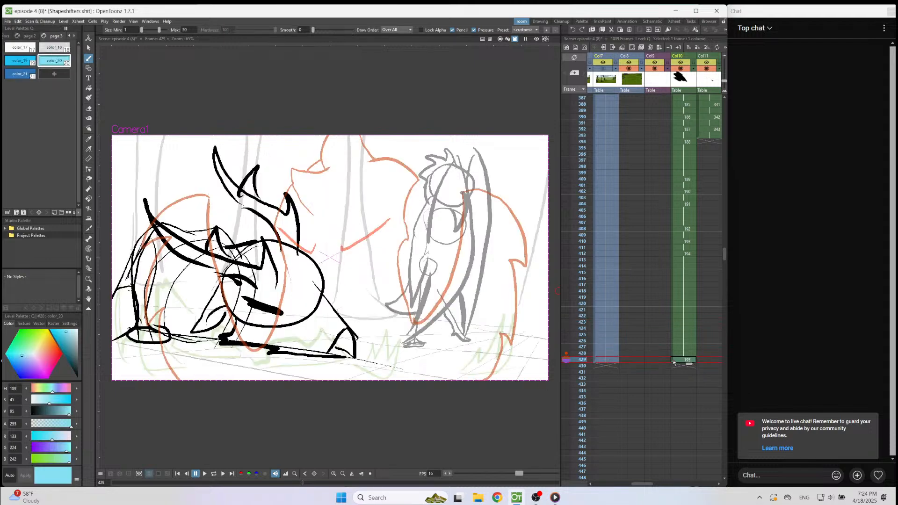
pyautogui.click(614, 361)
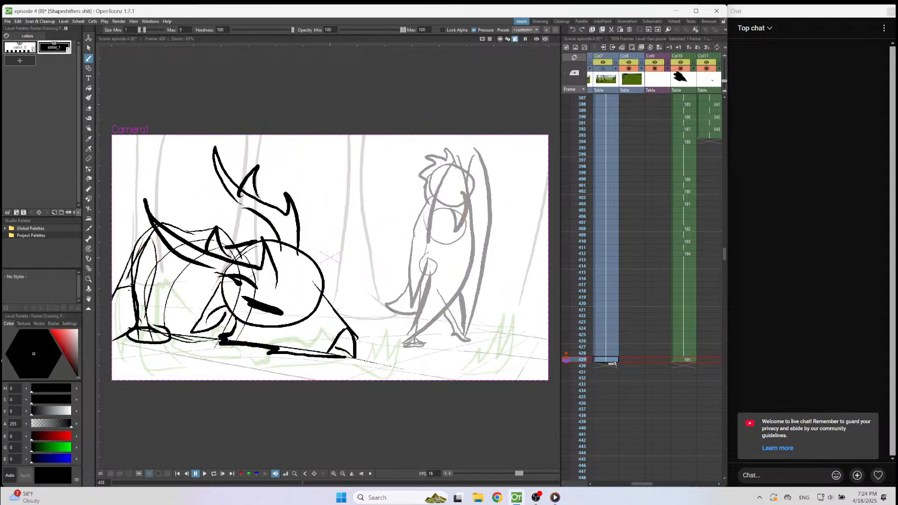
pyautogui.click(688, 358)
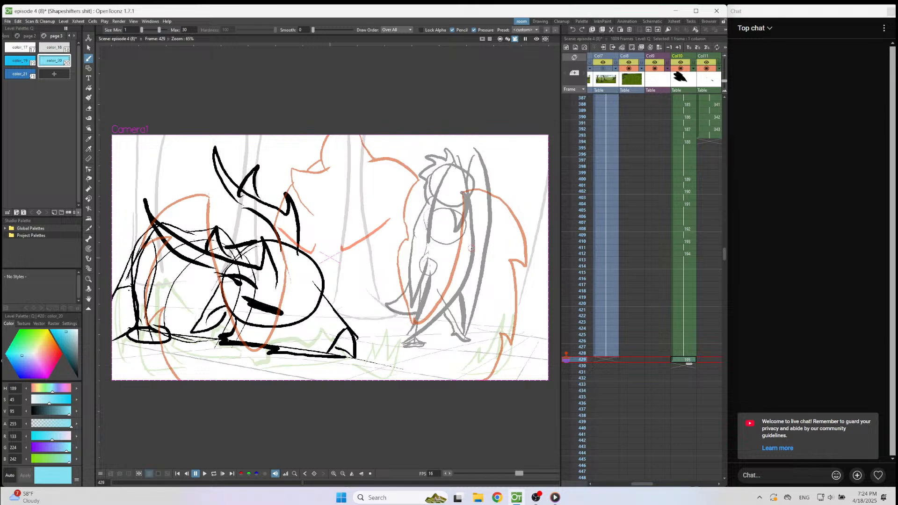
# On frame 429, outline the standing character's spiky crest in color_1 and add a short eye stroke in color_8.
pyautogui.scroll(-2, 471, 248)
pyautogui.scroll(5, 535, 209)
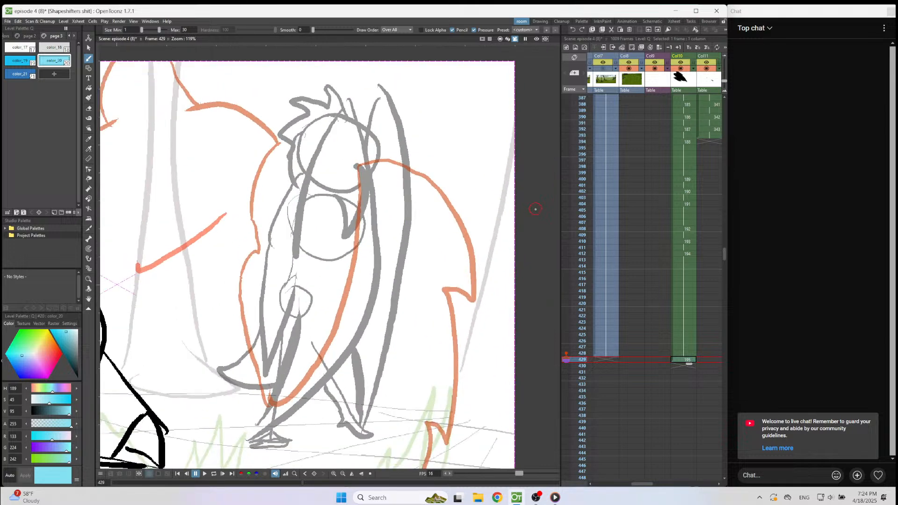
pyautogui.click(70, 36)
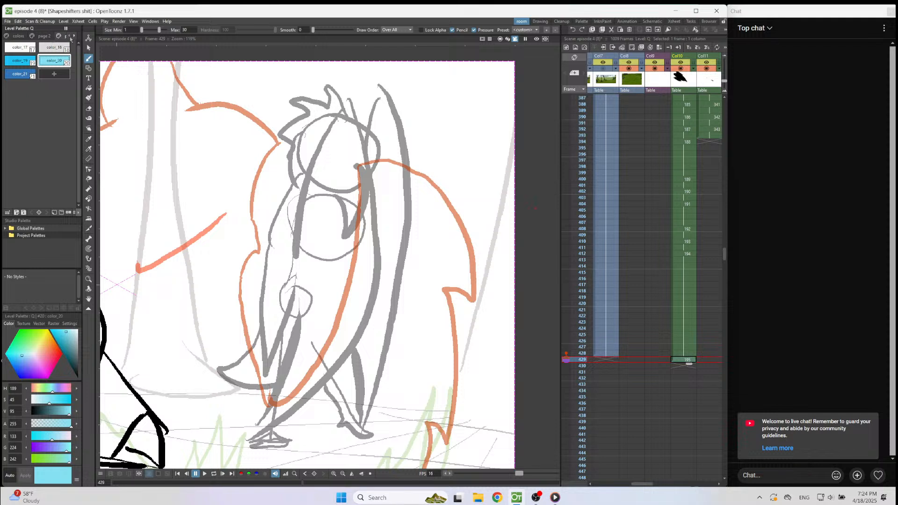
pyautogui.click(18, 36)
pyautogui.click(54, 47)
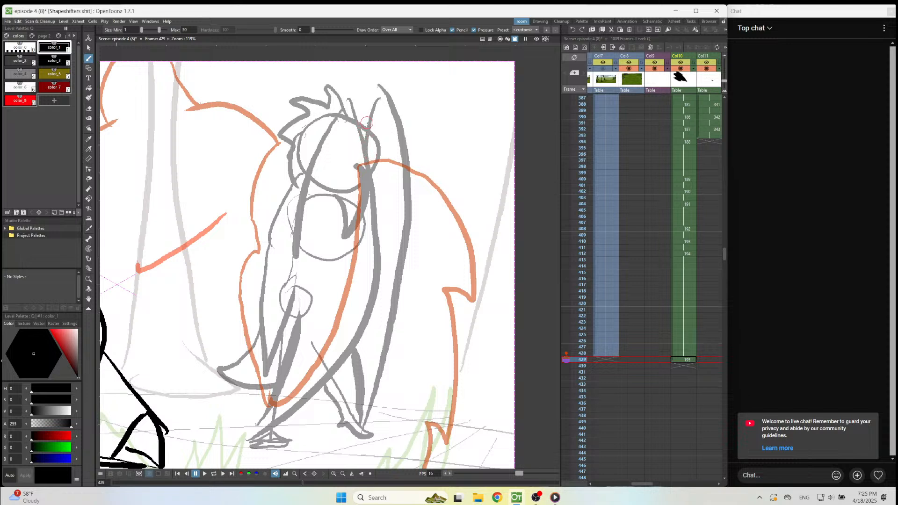
pyautogui.moveTo(365, 123)
pyautogui.mouseDown()
pyautogui.moveTo(329, 82)
pyautogui.moveTo(332, 100)
pyautogui.moveTo(310, 101)
pyautogui.moveTo(268, 127)
pyautogui.moveTo(292, 123)
pyautogui.moveTo(265, 164)
pyautogui.moveTo(280, 161)
pyautogui.moveTo(265, 195)
pyautogui.moveTo(280, 178)
pyautogui.mouseUp()
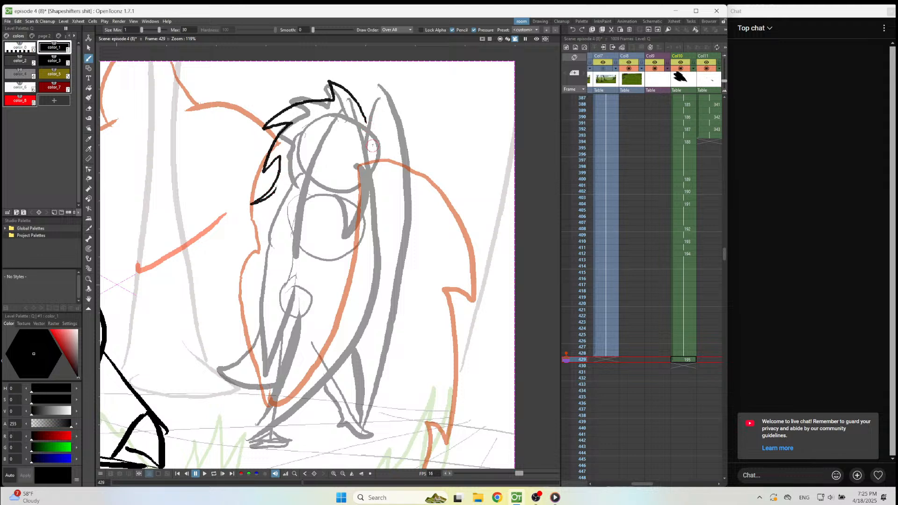
pyautogui.press('8')
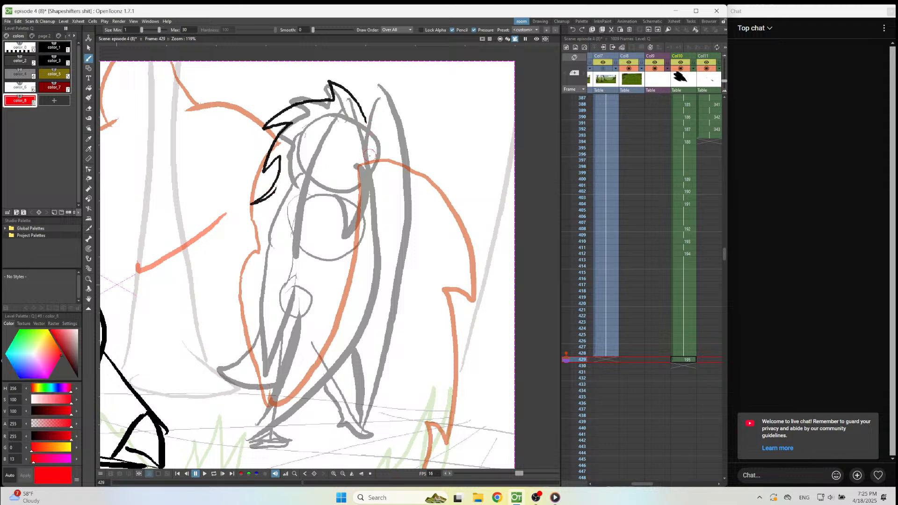
pyautogui.moveTo(368, 158); pyautogui.dragTo(341, 148)
pyautogui.press('1')
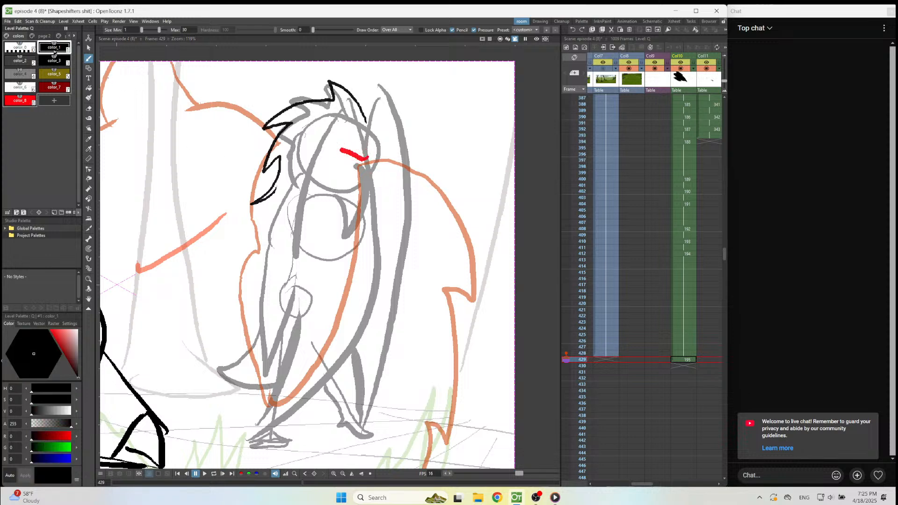
pyautogui.moveTo(362, 123)
pyautogui.mouseDown()
pyautogui.moveTo(391, 188)
pyautogui.moveTo(385, 206)
pyautogui.moveTo(352, 202)
pyautogui.moveTo(376, 207)
pyautogui.moveTo(370, 192)
pyautogui.moveTo(381, 204)
pyautogui.moveTo(360, 194)
pyautogui.mouseUp()
pyautogui.moveTo(354, 182); pyautogui.dragTo(372, 204)
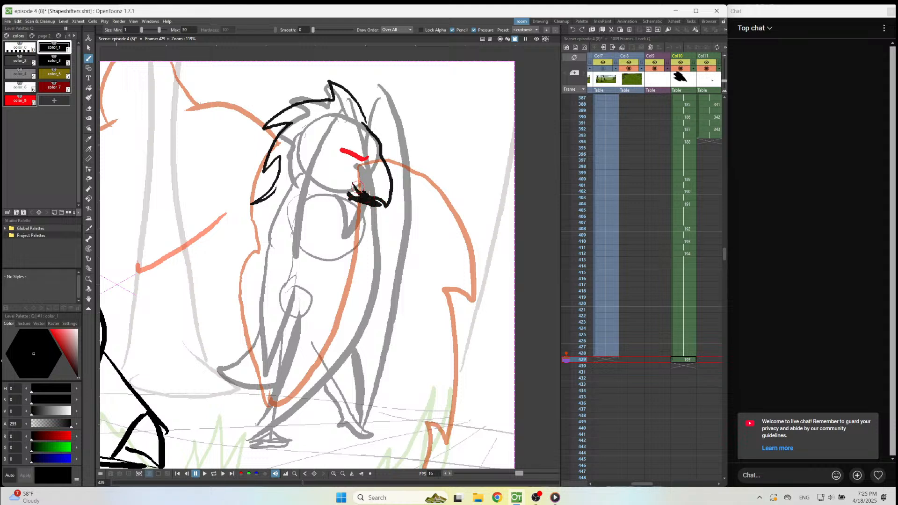
pyautogui.hotkey('ctrl', 'z')
pyautogui.hotkey('ctrl', 'z')
pyautogui.hotkey('ctrl', 'z')
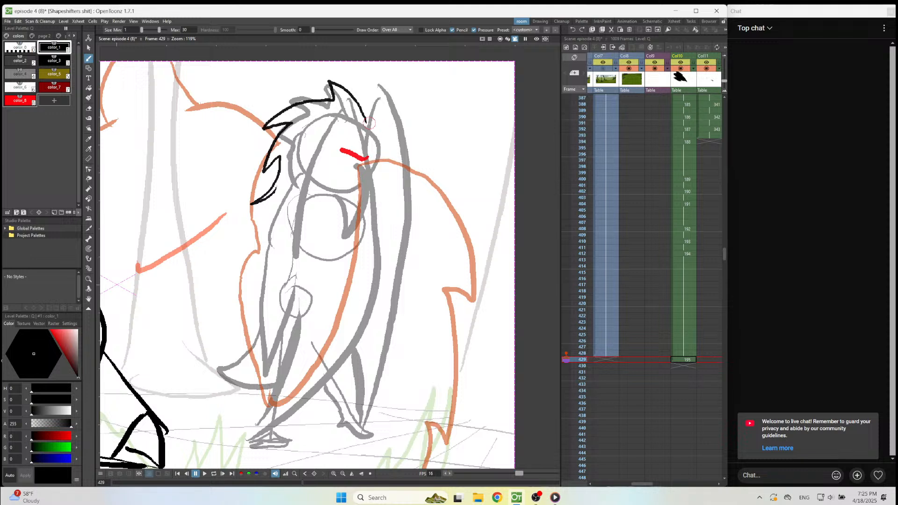
# Draw the standing character's forehead line and pointed beak in color_1 on frame 429.
pyautogui.moveTo(375, 131)
pyautogui.mouseDown()
pyautogui.moveTo(402, 193)
pyautogui.moveTo(347, 182)
pyautogui.mouseUp()
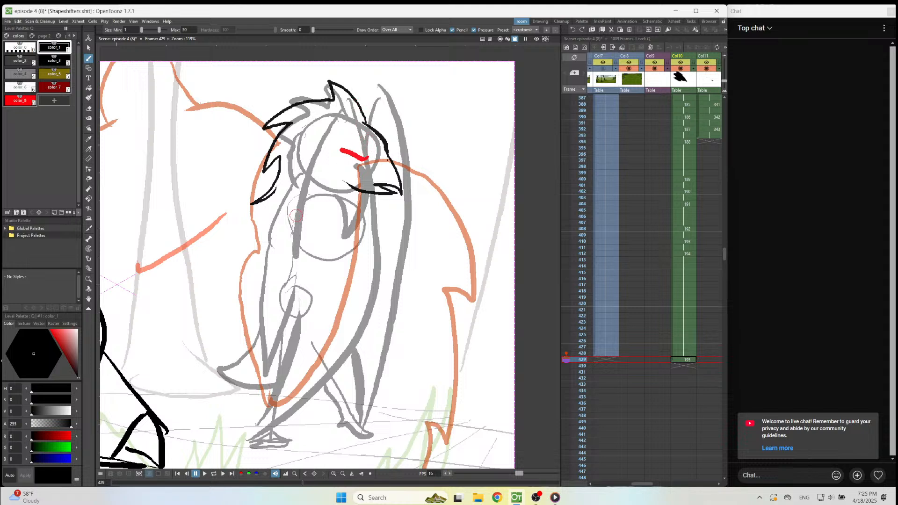
pyautogui.moveTo(307, 189)
pyautogui.mouseDown()
pyautogui.moveTo(271, 240)
pyautogui.moveTo(254, 235)
pyautogui.moveTo(231, 175)
pyautogui.moveTo(245, 113)
pyautogui.moveTo(250, 202)
pyautogui.moveTo(275, 258)
pyautogui.mouseUp()
pyautogui.hotkey('ctrl', 'z')
pyautogui.moveTo(246, 104)
pyautogui.mouseDown()
pyautogui.moveTo(208, 127)
pyautogui.moveTo(177, 228)
pyautogui.moveTo(192, 222)
pyautogui.moveTo(224, 329)
pyautogui.moveTo(197, 417)
pyautogui.moveTo(267, 326)
pyautogui.mouseUp()
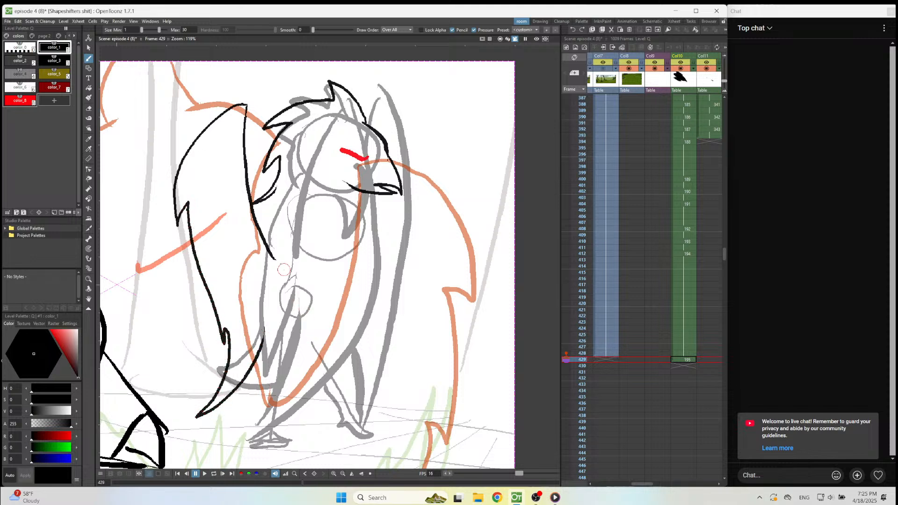
pyautogui.moveTo(261, 232)
pyautogui.mouseDown()
pyautogui.moveTo(277, 208)
pyautogui.moveTo(295, 204)
pyautogui.mouseUp()
pyautogui.moveTo(293, 170)
pyautogui.mouseDown()
pyautogui.moveTo(283, 195)
pyautogui.moveTo(288, 178)
pyautogui.moveTo(260, 202)
pyautogui.moveTo(294, 179)
pyautogui.mouseUp()
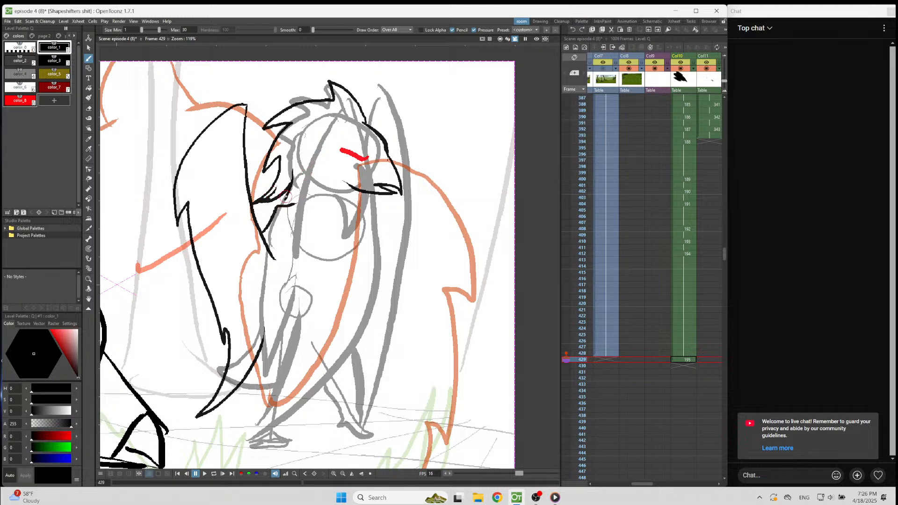
pyautogui.hotkey('ctrl', 'z')
pyautogui.hotkey('ctrl', 'z')
pyautogui.hotkey('ctrl', 'z')
pyautogui.hotkey('ctrl', 'z')
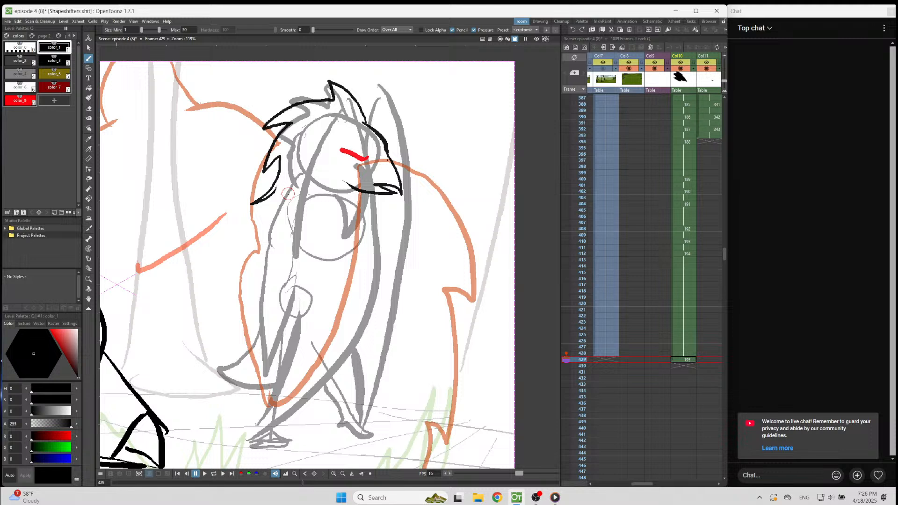
# Clean up the crest line where it meets the forehead, and move the forehead, eye and beak slightly left.
pyautogui.press('a')
pyautogui.moveTo(370, 117)
pyautogui.mouseDown()
pyautogui.moveTo(343, 85)
pyautogui.moveTo(364, 103)
pyautogui.moveTo(330, 96)
pyautogui.moveTo(333, 81)
pyautogui.moveTo(357, 113)
pyautogui.mouseUp()
pyautogui.press('b')
pyautogui.click(87, 47)
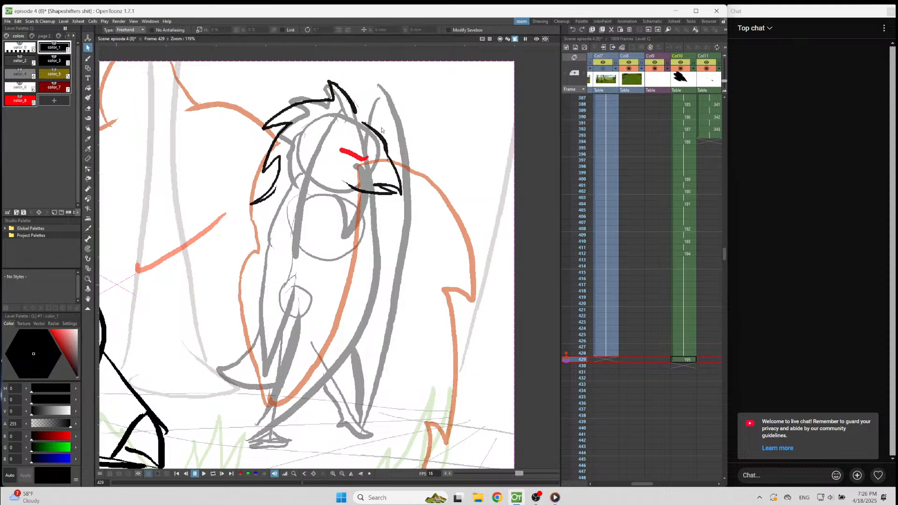
pyautogui.moveTo(365, 120)
pyautogui.mouseDown()
pyautogui.moveTo(324, 184)
pyautogui.moveTo(374, 116)
pyautogui.mouseUp()
pyautogui.moveTo(407, 162); pyautogui.dragTo(398, 159)
pyautogui.press('b')
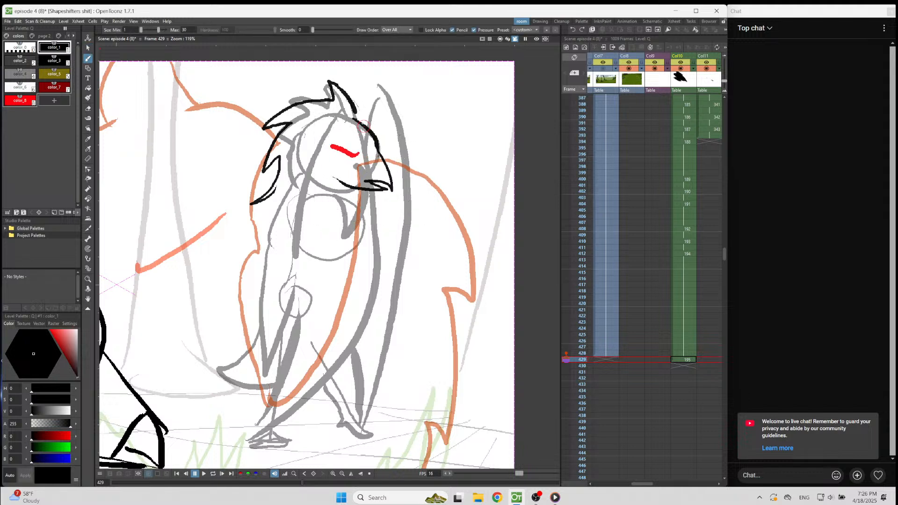
# Thicken the front edge of the crest and draw the throat line below the beak in color_1.
pyautogui.moveTo(333, 83); pyautogui.dragTo(356, 110)
pyautogui.moveTo(350, 188); pyautogui.dragTo(347, 218)
# Erase the eye stroke and redraw it in color_8 as an angled stroke closer to the forehead line.
pyautogui.press('a')
pyautogui.moveTo(362, 154)
pyautogui.mouseDown()
pyautogui.moveTo(328, 141)
pyautogui.moveTo(358, 152)
pyautogui.moveTo(344, 147)
pyautogui.mouseUp()
pyautogui.click(17, 101)
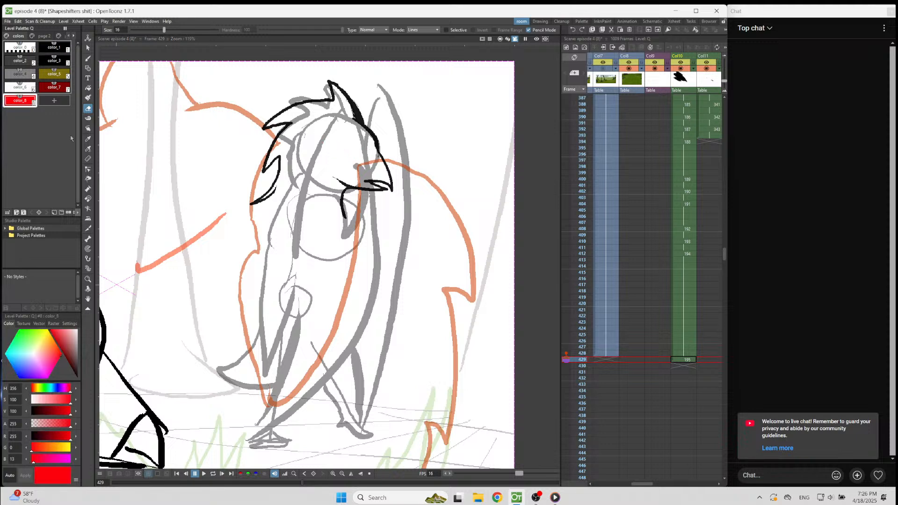
pyautogui.press('b')
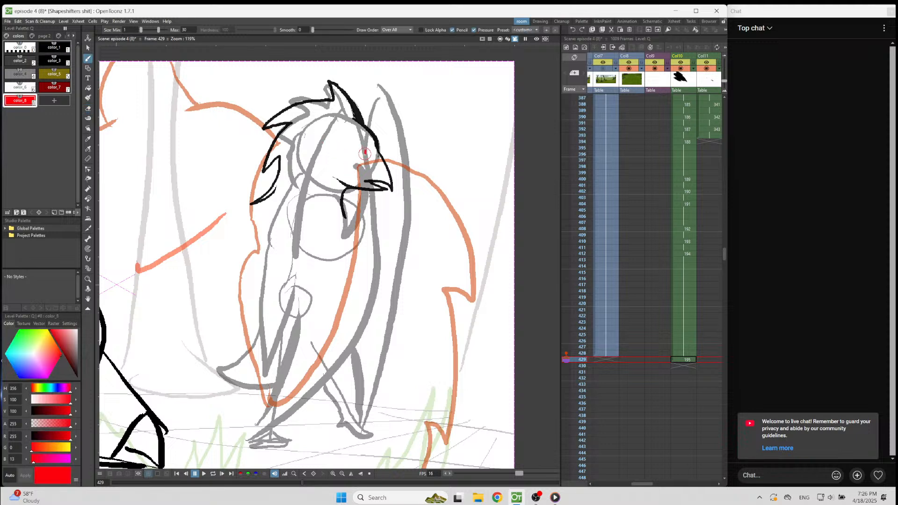
pyautogui.moveTo(364, 150); pyautogui.dragTo(342, 144)
# Select the character's whole head and move it slightly up and to the right.
pyautogui.press('s')
pyautogui.moveTo(428, 115)
pyautogui.mouseDown()
pyautogui.moveTo(374, 85)
pyautogui.moveTo(243, 290)
pyautogui.moveTo(435, 128)
pyautogui.mouseUp()
pyautogui.moveTo(380, 229); pyautogui.dragTo(389, 213)
pyautogui.press('b')
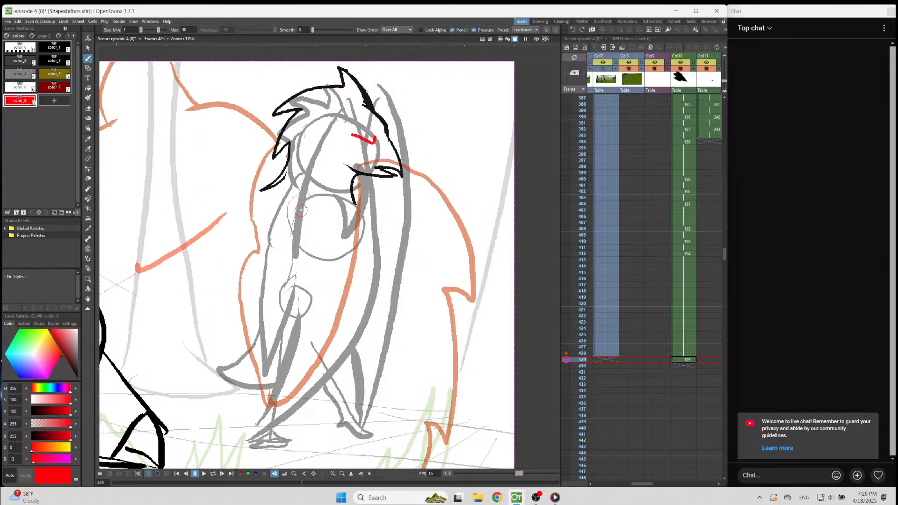
# With color_1, draw the chest line, the long jagged wing edge, and the leg with its foot on frame 429, and save the scene.
pyautogui.moveTo(314, 197)
pyautogui.mouseDown()
pyautogui.moveTo(293, 191)
pyautogui.moveTo(263, 229)
pyautogui.mouseUp()
pyautogui.hotkey('ctrl', 'z')
pyautogui.click(53, 47)
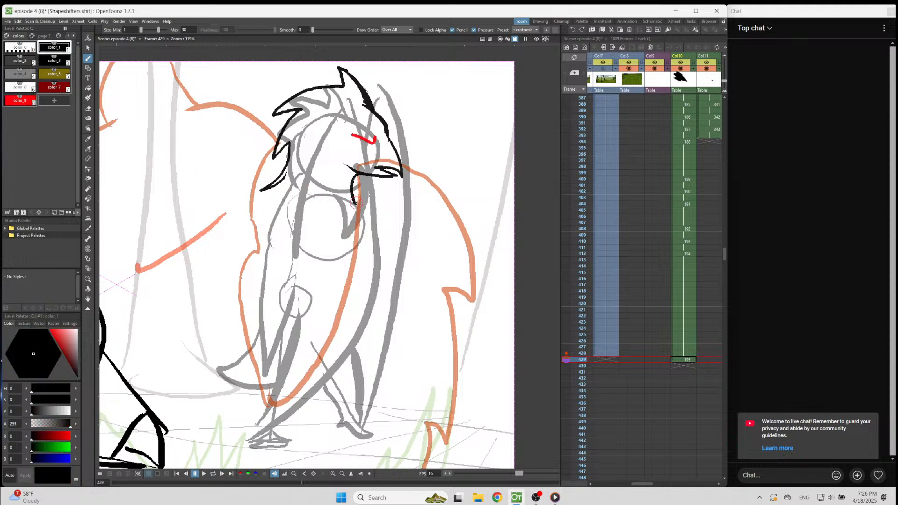
pyautogui.moveTo(357, 211)
pyautogui.mouseDown()
pyautogui.moveTo(364, 249)
pyautogui.moveTo(339, 287)
pyautogui.mouseUp()
pyautogui.moveTo(436, 130)
pyautogui.mouseDown()
pyautogui.moveTo(467, 210)
pyautogui.moveTo(456, 196)
pyautogui.moveTo(441, 286)
pyautogui.moveTo(418, 329)
pyautogui.moveTo(423, 302)
pyautogui.moveTo(413, 304)
pyautogui.moveTo(385, 362)
pyautogui.moveTo(399, 421)
pyautogui.moveTo(353, 370)
pyautogui.moveTo(350, 382)
pyautogui.moveTo(338, 318)
pyautogui.moveTo(324, 340)
pyautogui.moveTo(330, 300)
pyautogui.moveTo(337, 314)
pyautogui.moveTo(325, 323)
pyautogui.moveTo(324, 311)
pyautogui.moveTo(330, 384)
pyautogui.moveTo(362, 435)
pyautogui.mouseUp()
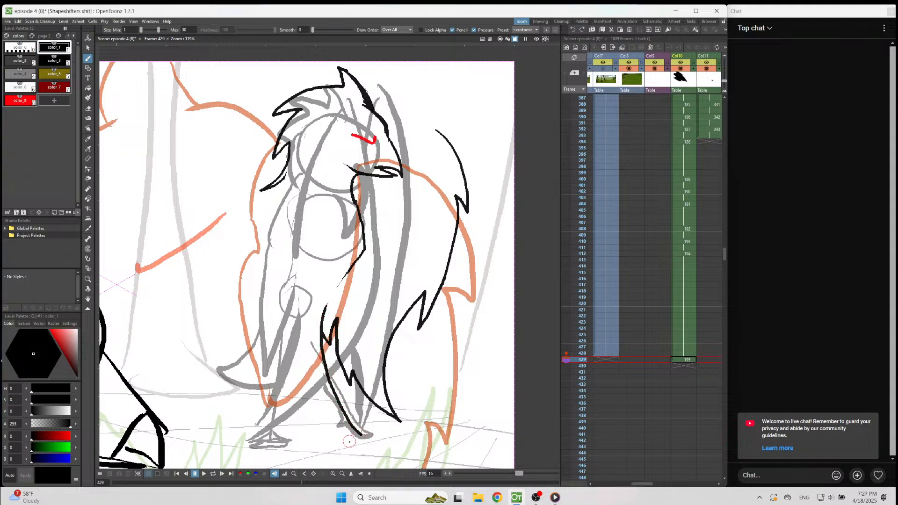
pyautogui.moveTo(363, 435)
pyautogui.mouseDown()
pyautogui.moveTo(377, 434)
pyautogui.moveTo(383, 453)
pyautogui.moveTo(373, 445)
pyautogui.mouseUp()
pyautogui.hotkey('ctrl', 's')
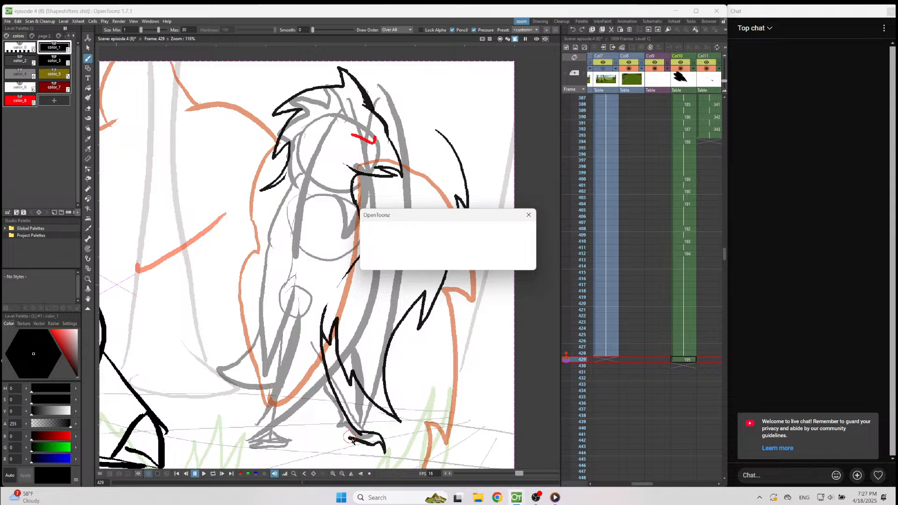
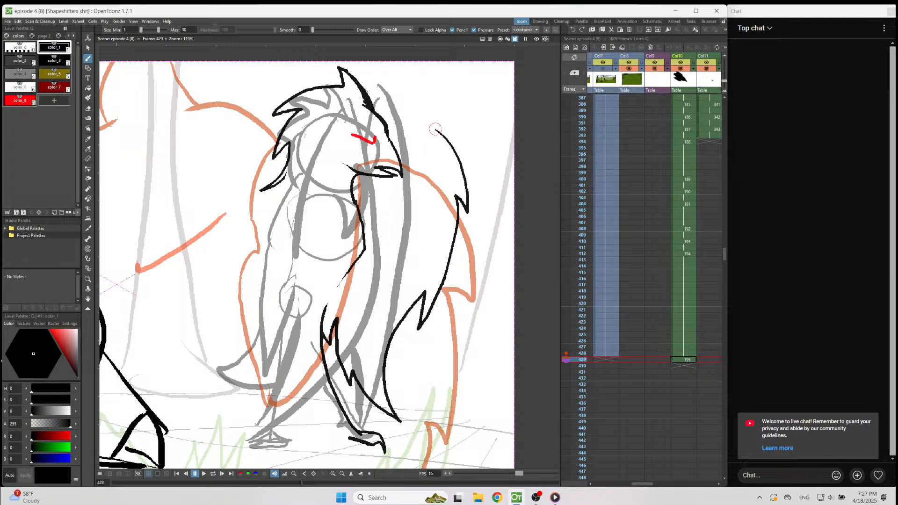
# Close the front wing with its inner edge running down to the chest, and erase the excess line above the front thigh's feather tip.
pyautogui.moveTo(436, 128)
pyautogui.mouseDown()
pyautogui.moveTo(413, 180)
pyautogui.moveTo(379, 236)
pyautogui.moveTo(355, 194)
pyautogui.mouseUp()
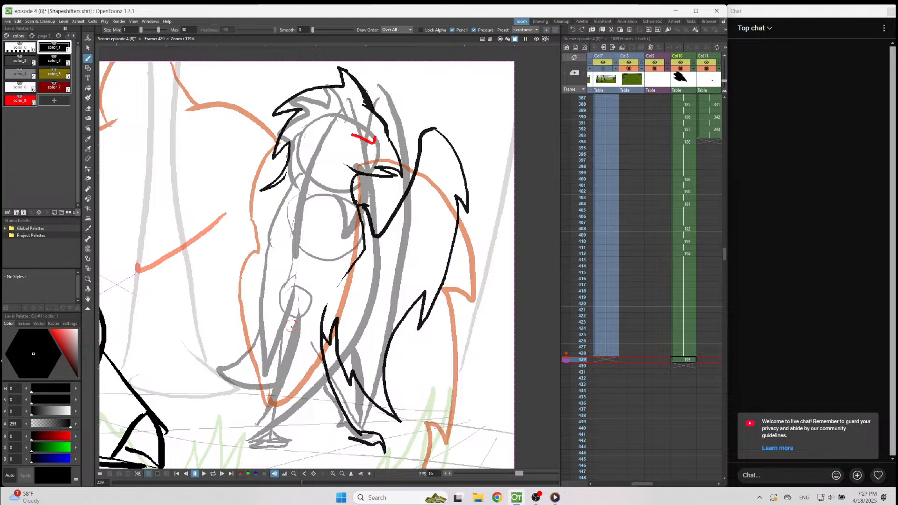
pyautogui.press('a')
pyautogui.moveTo(324, 310)
pyautogui.mouseDown()
pyautogui.moveTo(328, 355)
pyautogui.moveTo(356, 425)
pyautogui.moveTo(332, 398)
pyautogui.moveTo(318, 359)
pyautogui.moveTo(326, 322)
pyautogui.mouseUp()
pyautogui.press('b')
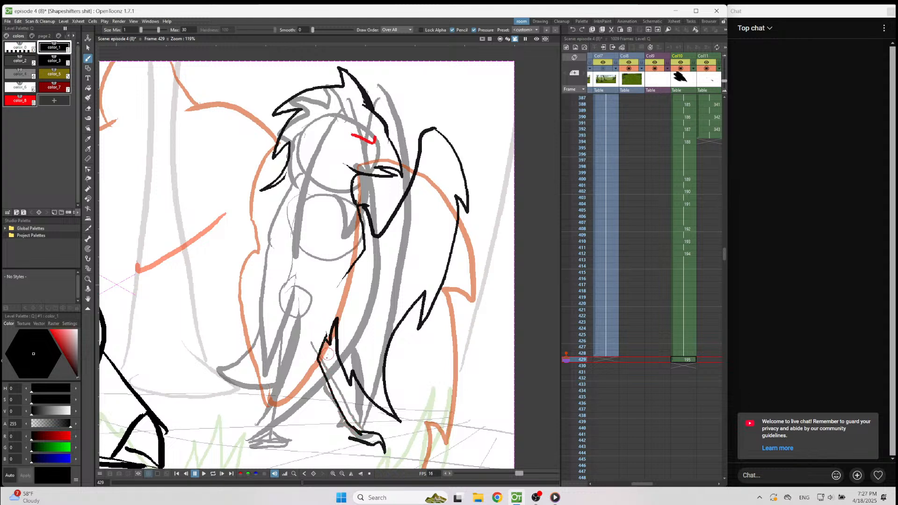
# Draw the clawed toes of the front foot and the two lines of its lower leg in color_1.
pyautogui.moveTo(349, 439)
pyautogui.mouseDown()
pyautogui.moveTo(372, 445)
pyautogui.moveTo(366, 439)
pyautogui.mouseUp()
pyautogui.moveTo(367, 457)
pyautogui.mouseDown()
pyautogui.moveTo(339, 434)
pyautogui.moveTo(325, 438)
pyautogui.moveTo(335, 425)
pyautogui.moveTo(311, 378)
pyautogui.mouseUp()
pyautogui.press('a')
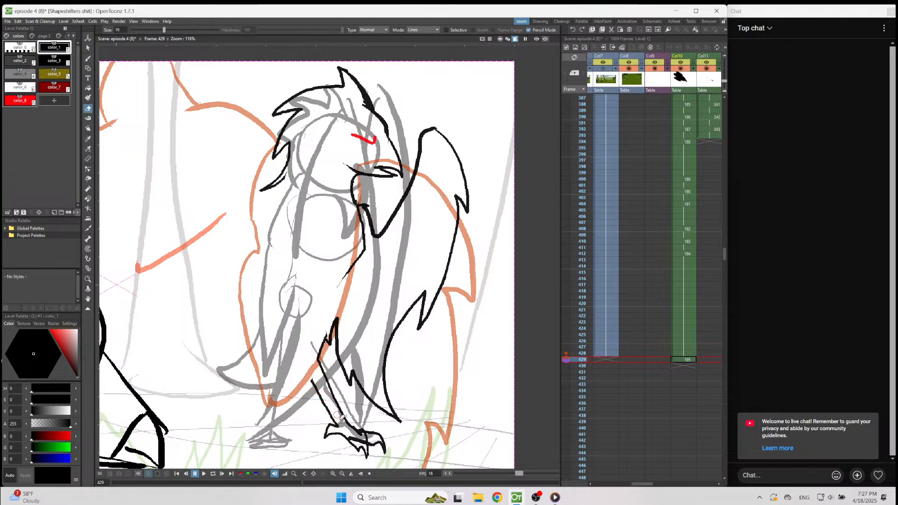
pyautogui.moveTo(341, 423)
pyautogui.mouseDown()
pyautogui.moveTo(312, 378)
pyautogui.moveTo(340, 427)
pyautogui.moveTo(331, 422)
pyautogui.moveTo(330, 459)
pyautogui.moveTo(339, 431)
pyautogui.moveTo(323, 431)
pyautogui.moveTo(341, 421)
pyautogui.moveTo(316, 381)
pyautogui.mouseUp()
pyautogui.press('b')
pyautogui.hotkey('ctrl', 'z')
pyautogui.moveTo(335, 420); pyautogui.dragTo(307, 351)
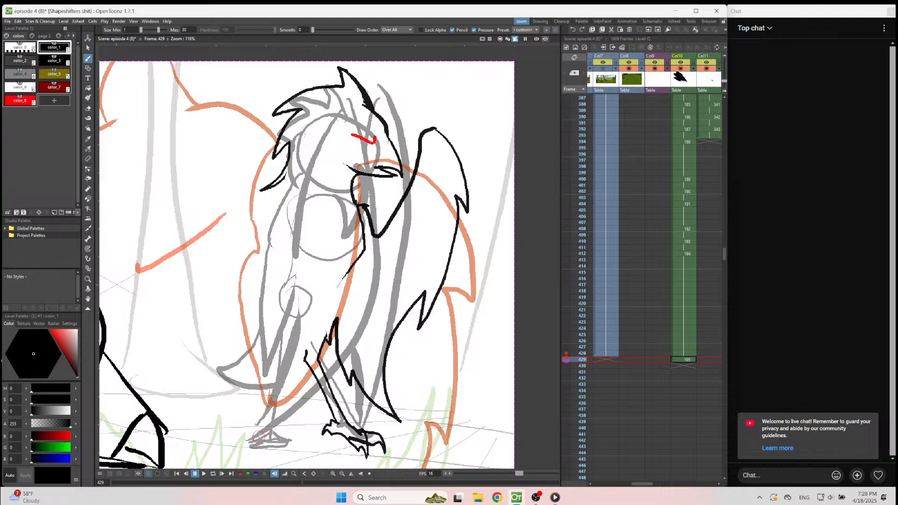
# Draw the rear foot with its claws and the two lines of the rear leg over the rough sketch.
pyautogui.moveTo(257, 440)
pyautogui.mouseDown()
pyautogui.moveTo(246, 460)
pyautogui.moveTo(263, 447)
pyautogui.moveTo(265, 465)
pyautogui.moveTo(281, 449)
pyautogui.moveTo(284, 465)
pyautogui.moveTo(281, 432)
pyautogui.mouseUp()
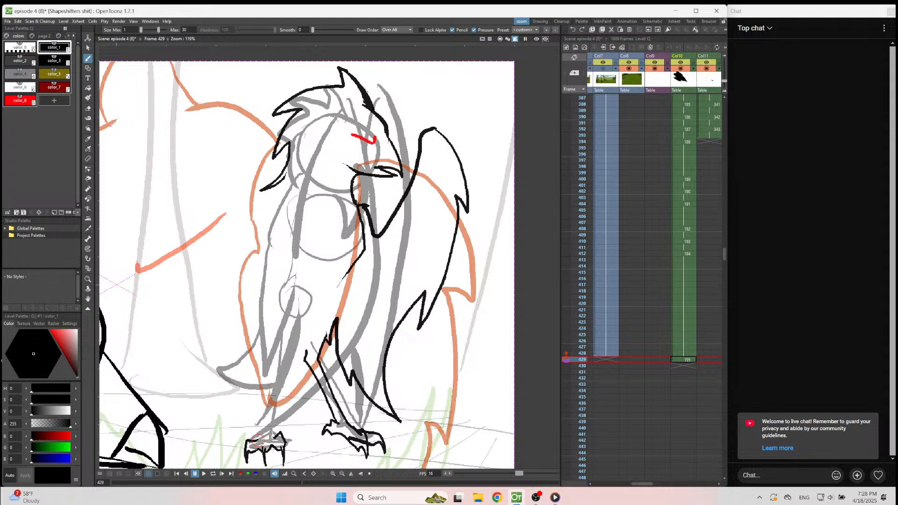
pyautogui.moveTo(265, 428); pyautogui.dragTo(282, 338)
pyautogui.moveTo(276, 432); pyautogui.dragTo(293, 380)
pyautogui.hotkey('ctrl', 'z')
pyautogui.moveTo(277, 424)
pyautogui.mouseDown()
pyautogui.moveTo(301, 347)
pyautogui.moveTo(310, 367)
pyautogui.moveTo(291, 372)
pyautogui.mouseUp()
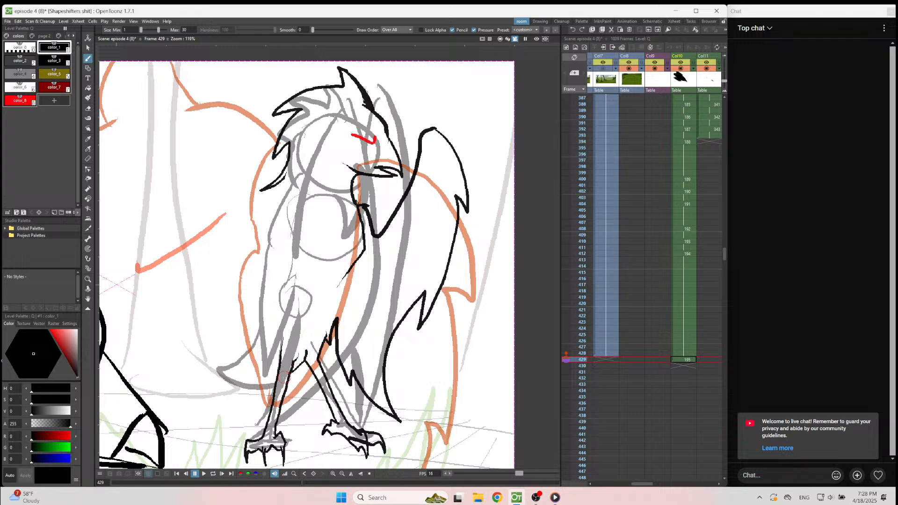
# Draw the shoulder line at the neck's base and the long outer edge of the rear wing with jagged feathers and a pointed tip.
pyautogui.moveTo(305, 202)
pyautogui.mouseDown()
pyautogui.moveTo(282, 197)
pyautogui.moveTo(272, 220)
pyautogui.mouseUp()
pyautogui.moveTo(246, 118)
pyautogui.mouseDown()
pyautogui.moveTo(232, 131)
pyautogui.moveTo(208, 208)
pyautogui.moveTo(214, 226)
pyautogui.moveTo(221, 205)
pyautogui.moveTo(221, 246)
pyautogui.moveTo(255, 354)
pyautogui.moveTo(236, 416)
pyautogui.mouseUp()
pyautogui.hotkey('ctrl', 'z')
pyautogui.moveTo(235, 129)
pyautogui.mouseDown()
pyautogui.moveTo(204, 182)
pyautogui.moveTo(202, 235)
pyautogui.moveTo(215, 197)
pyautogui.moveTo(202, 389)
pyautogui.moveTo(237, 398)
pyautogui.moveTo(257, 360)
pyautogui.moveTo(285, 337)
pyautogui.moveTo(274, 260)
pyautogui.mouseUp()
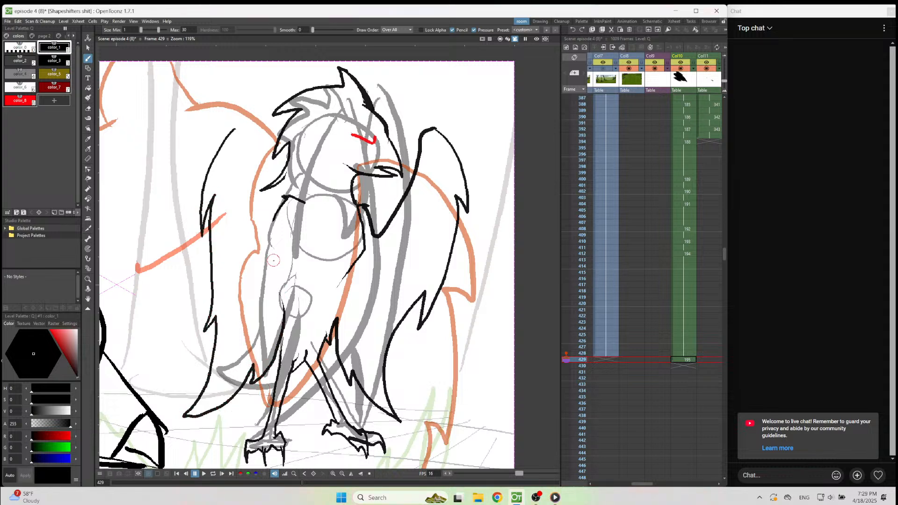
# Clean up the top of the rear leg and draw the jagged feather edge from the front leg across to the rear wing.
pyautogui.moveTo(246, 389)
pyautogui.mouseDown()
pyautogui.moveTo(239, 391)
pyautogui.moveTo(272, 392)
pyautogui.mouseUp()
pyautogui.hotkey('ctrl', 'z')
pyautogui.moveTo(274, 378); pyautogui.dragTo(219, 411)
pyautogui.hotkey('ctrl', 'z')
pyautogui.press('e')
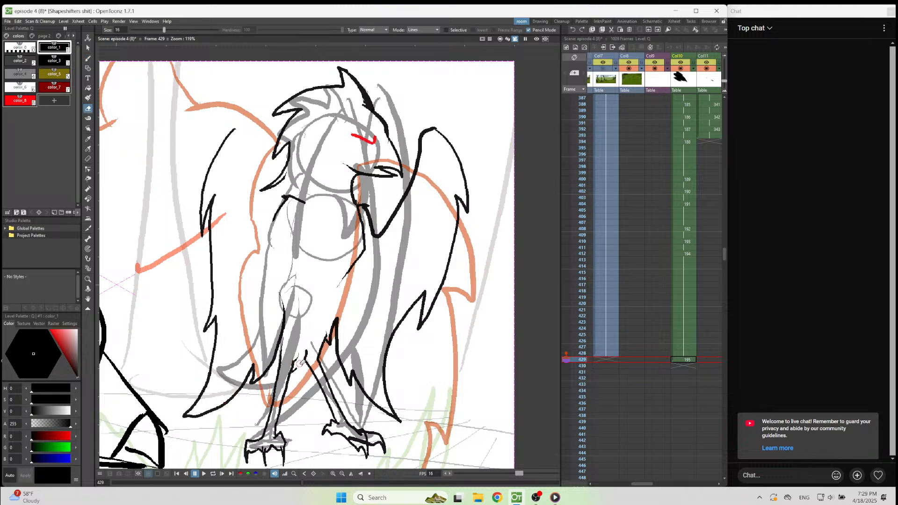
pyautogui.press('b')
pyautogui.moveTo(306, 359)
pyautogui.mouseDown()
pyautogui.moveTo(304, 407)
pyautogui.moveTo(290, 388)
pyautogui.moveTo(287, 404)
pyautogui.moveTo(231, 424)
pyautogui.moveTo(225, 419)
pyautogui.moveTo(250, 398)
pyautogui.moveTo(244, 387)
pyautogui.mouseUp()
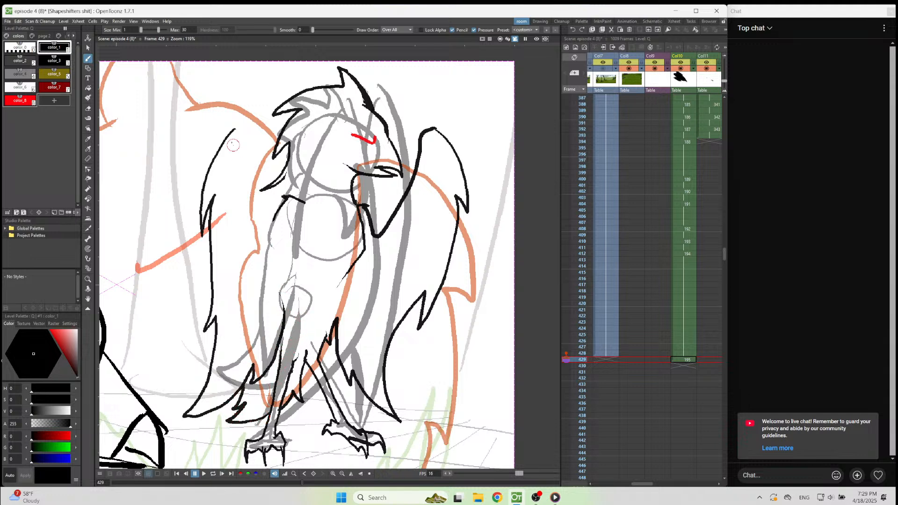
# Draw the rear wing's rounded top and its inner edge curving down to the body behind the shoulder.
pyautogui.moveTo(235, 130)
pyautogui.mouseDown()
pyautogui.moveTo(251, 127)
pyautogui.moveTo(249, 178)
pyautogui.moveTo(265, 229)
pyautogui.mouseUp()
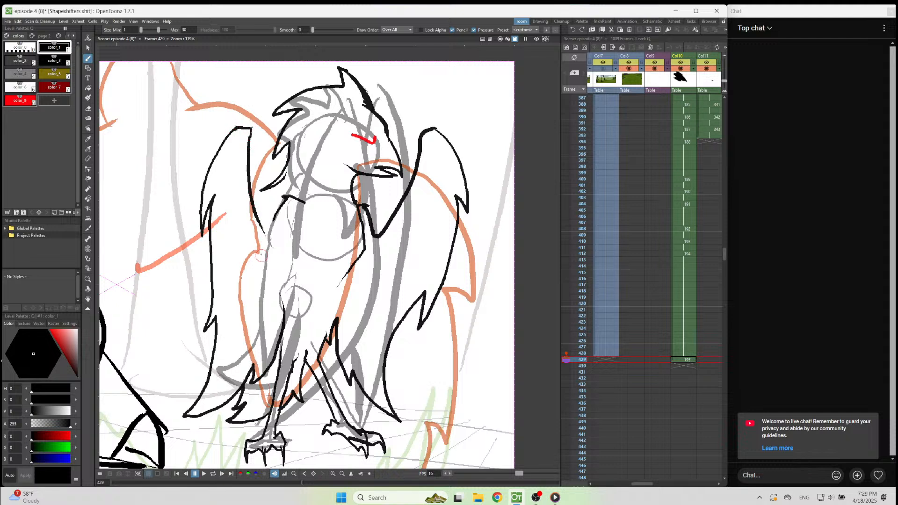
pyautogui.hotkey('ctrl', 'z')
pyautogui.moveTo(251, 128); pyautogui.dragTo(254, 166)
pyautogui.hotkey('ctrl', 'z')
pyautogui.moveTo(251, 128)
pyautogui.mouseDown()
pyautogui.moveTo(266, 216)
pyautogui.moveTo(283, 249)
pyautogui.mouseUp()
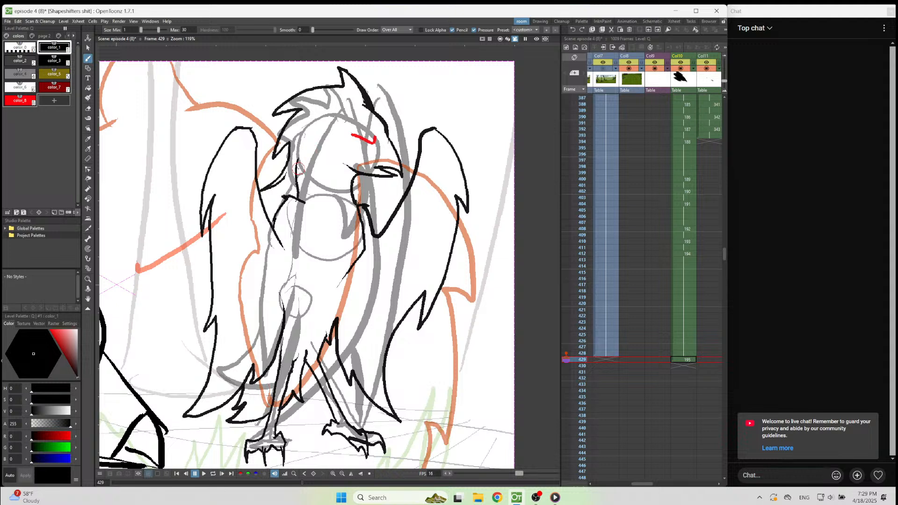
# Try strokes for the back of the neck below the crest, and undo the last two.
pyautogui.moveTo(294, 153); pyautogui.dragTo(299, 208)
pyautogui.moveTo(261, 190)
pyautogui.mouseDown()
pyautogui.moveTo(300, 184)
pyautogui.moveTo(278, 171)
pyautogui.moveTo(273, 190)
pyautogui.moveTo(264, 188)
pyautogui.moveTo(287, 185)
pyautogui.moveTo(292, 176)
pyautogui.moveTo(261, 190)
pyautogui.moveTo(296, 185)
pyautogui.mouseUp()
pyautogui.hotkey('ctrl', 'z')
pyautogui.hotkey('ctrl', 'z')
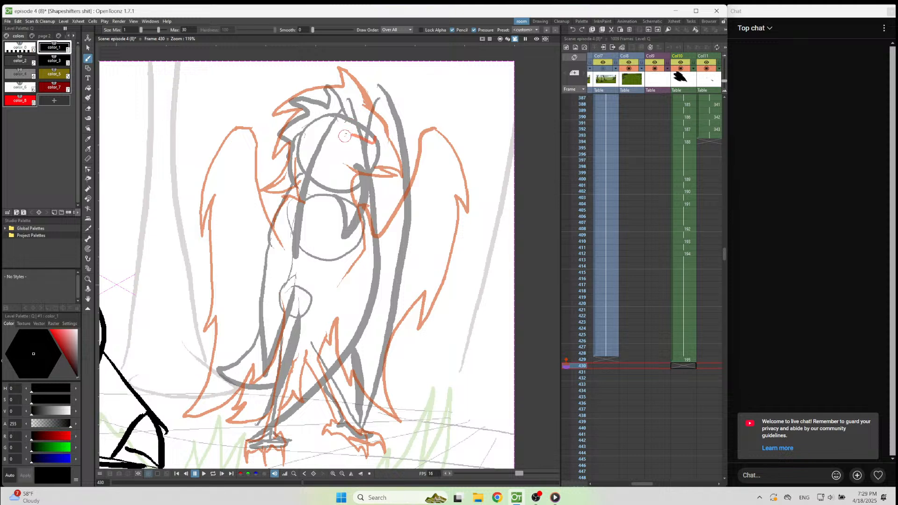
# On frame 430 in Col10, draw the near wing folded across the body with its jagged tip and back edge in color_1.
pyautogui.moveTo(348, 99)
pyautogui.mouseDown()
pyautogui.moveTo(371, 193)
pyautogui.moveTo(340, 339)
pyautogui.moveTo(272, 426)
pyautogui.moveTo(233, 447)
pyautogui.moveTo(252, 410)
pyautogui.moveTo(226, 430)
pyautogui.moveTo(258, 369)
pyautogui.moveTo(251, 381)
pyautogui.moveTo(276, 274)
pyautogui.mouseUp()
pyautogui.moveTo(259, 318); pyautogui.dragTo(284, 187)
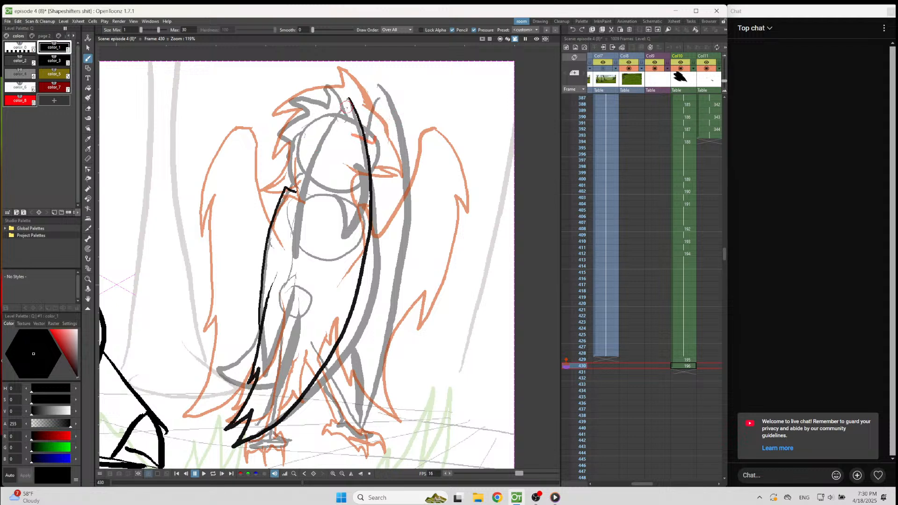
# Draw the spiky crest behind the folded wing's top, and the far wing's raised edge in front of the body.
pyautogui.moveTo(346, 99); pyautogui.dragTo(322, 127)
pyautogui.moveTo(346, 98)
pyautogui.mouseDown()
pyautogui.moveTo(330, 64)
pyautogui.moveTo(328, 100)
pyautogui.moveTo(276, 95)
pyautogui.moveTo(308, 125)
pyautogui.moveTo(267, 148)
pyautogui.moveTo(293, 150)
pyautogui.moveTo(268, 171)
pyautogui.moveTo(294, 189)
pyautogui.moveTo(305, 130)
pyautogui.mouseUp()
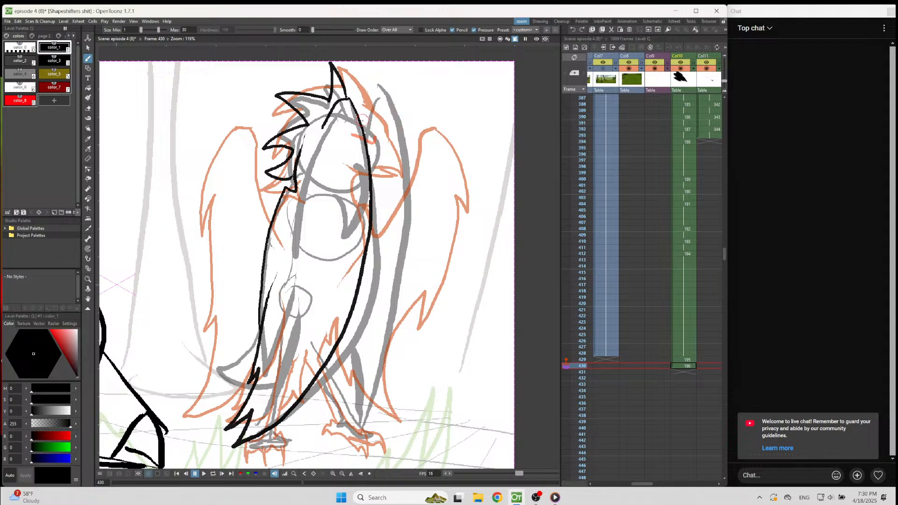
pyautogui.moveTo(361, 116)
pyautogui.mouseDown()
pyautogui.moveTo(381, 143)
pyautogui.moveTo(373, 99)
pyautogui.moveTo(394, 100)
pyautogui.moveTo(410, 191)
pyautogui.moveTo(391, 304)
pyautogui.moveTo(346, 412)
pyautogui.mouseUp()
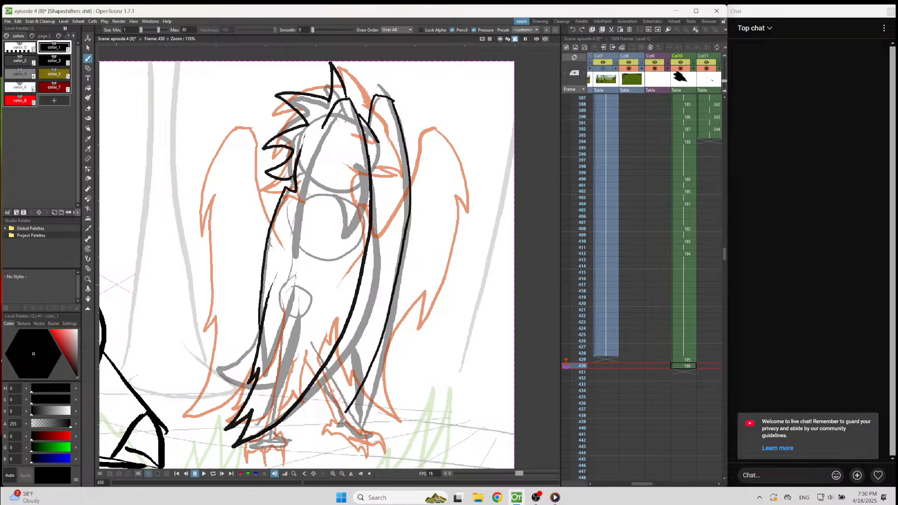
# Select the whole character on frame 430 with a freehand selection and shift it slightly to the right.
pyautogui.press('s')
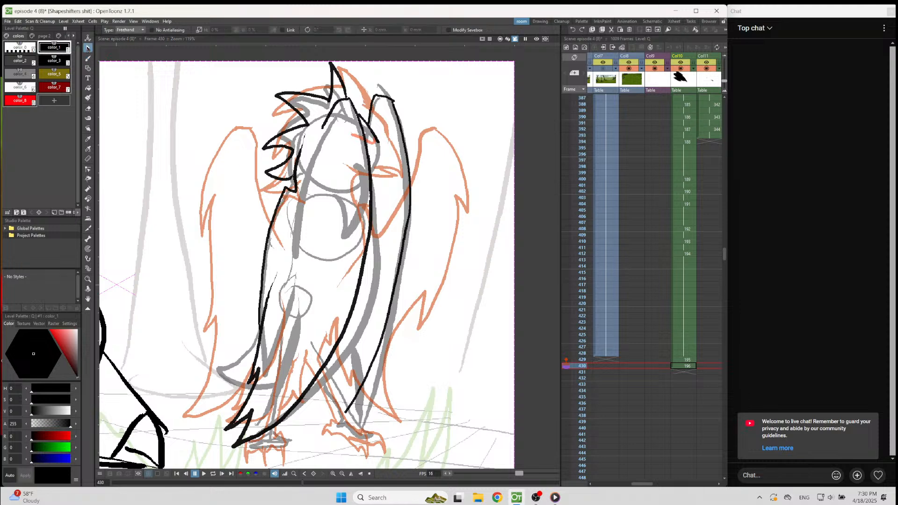
pyautogui.moveTo(317, 48)
pyautogui.mouseDown()
pyautogui.moveTo(193, 442)
pyautogui.moveTo(348, 446)
pyautogui.moveTo(456, 290)
pyautogui.mouseUp()
pyautogui.moveTo(389, 338); pyautogui.dragTo(394, 339)
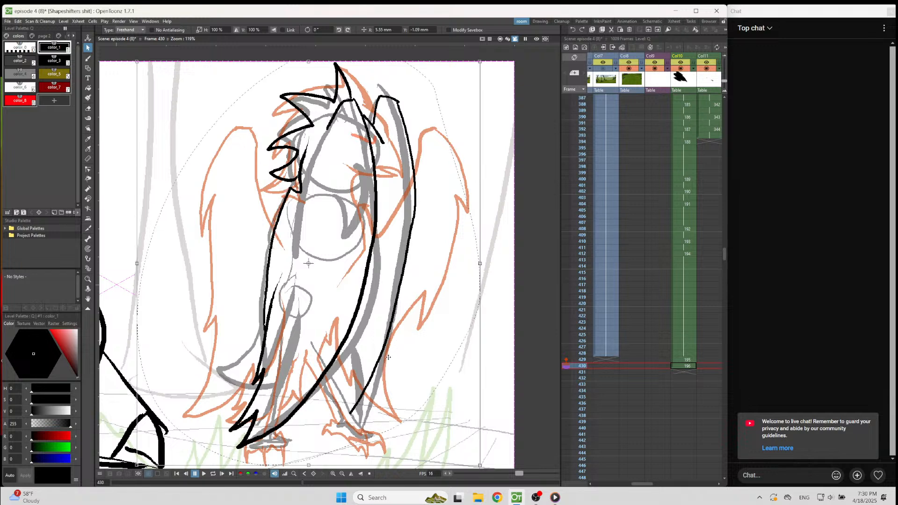
pyautogui.press('b')
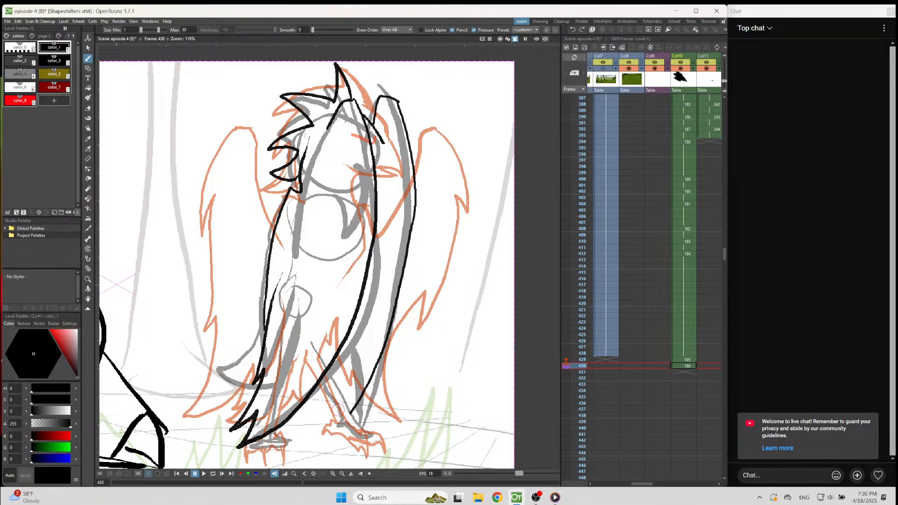
# Copy both feet and lower legs from the frame 429 drawing and paste them into the drawing on frame 430.
pyautogui.moveTo(343, 412); pyautogui.dragTo(332, 375)
pyautogui.hotkey('ctrl', 'z')
pyautogui.press(',')
pyautogui.scroll(-4, 319, 288)
pyautogui.scroll(4, 288, 424)
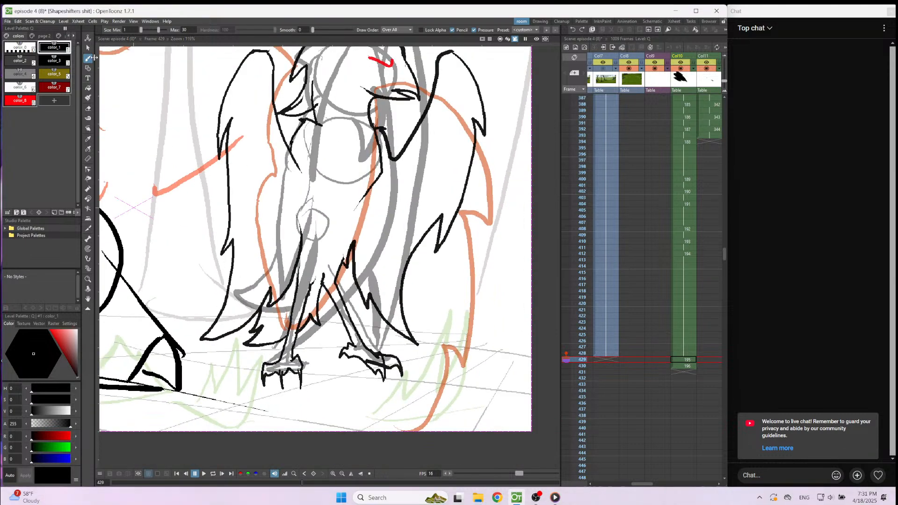
pyautogui.click(88, 48)
pyautogui.scroll(2, 249, 387)
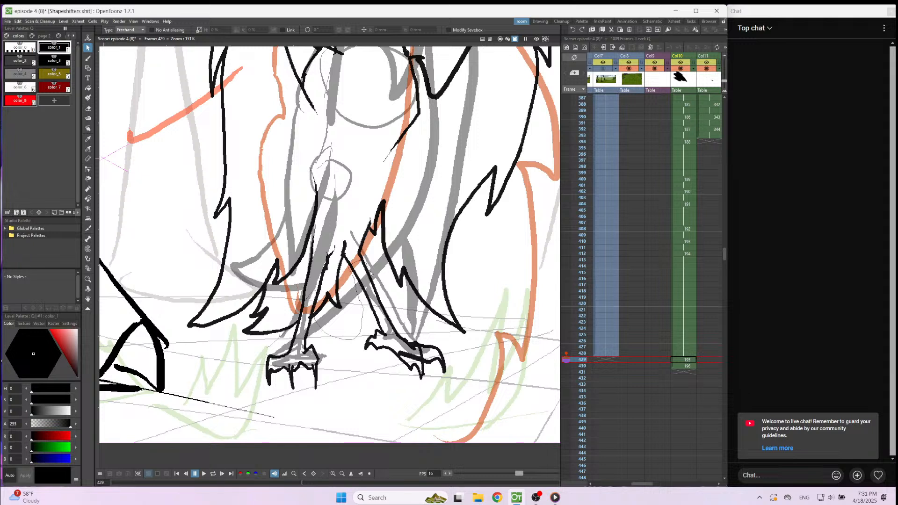
pyautogui.moveTo(414, 410)
pyautogui.mouseDown()
pyautogui.moveTo(258, 390)
pyautogui.moveTo(358, 261)
pyautogui.mouseUp()
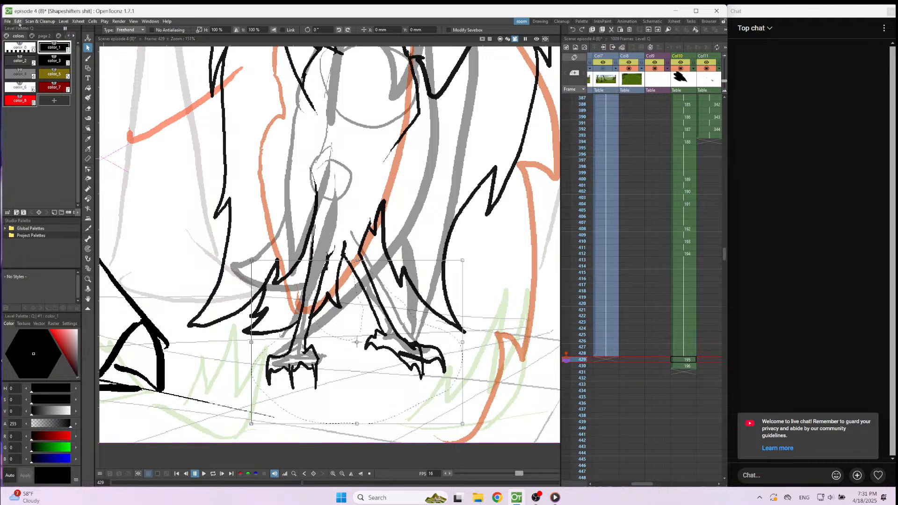
pyautogui.click(20, 23)
pyautogui.click(37, 55)
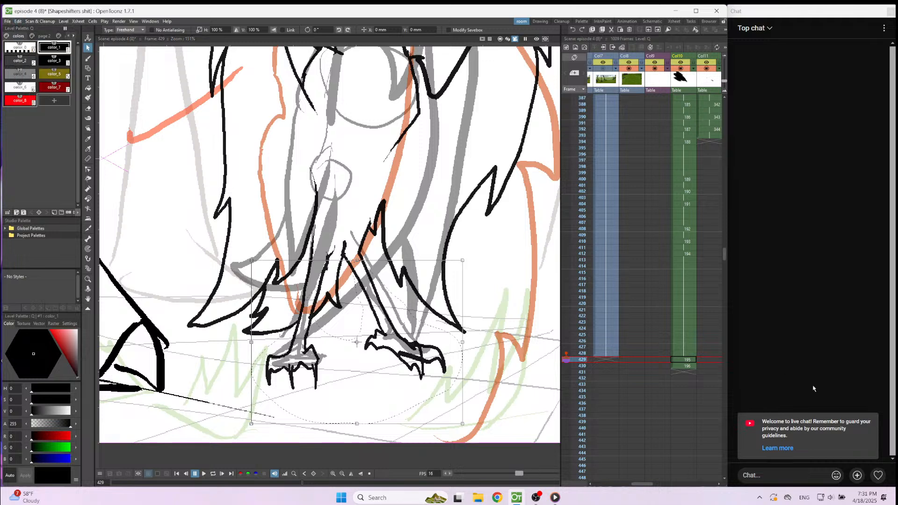
pyautogui.click(695, 369)
pyautogui.hotkey('ctrl', 'v')
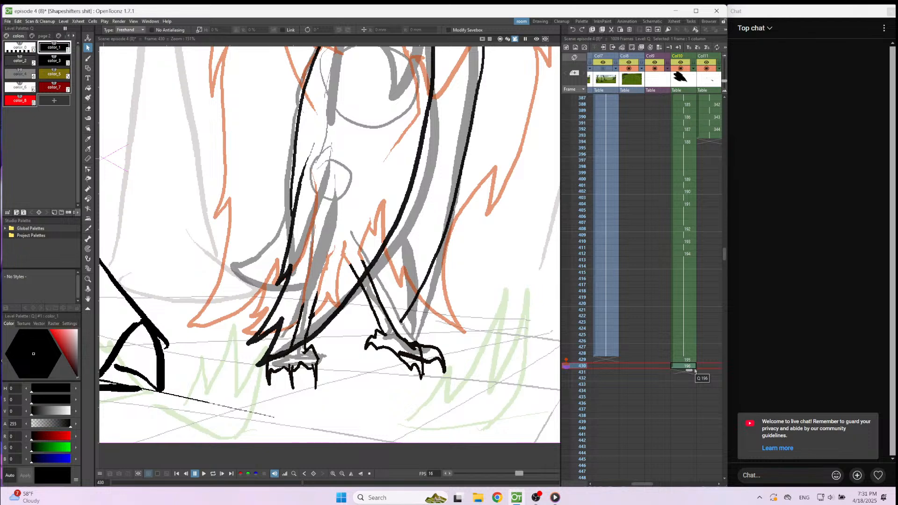
# Draw a short jagged feather edge across the front leg just below the folded wing on frame 430.
pyautogui.scroll(3, 373, 364)
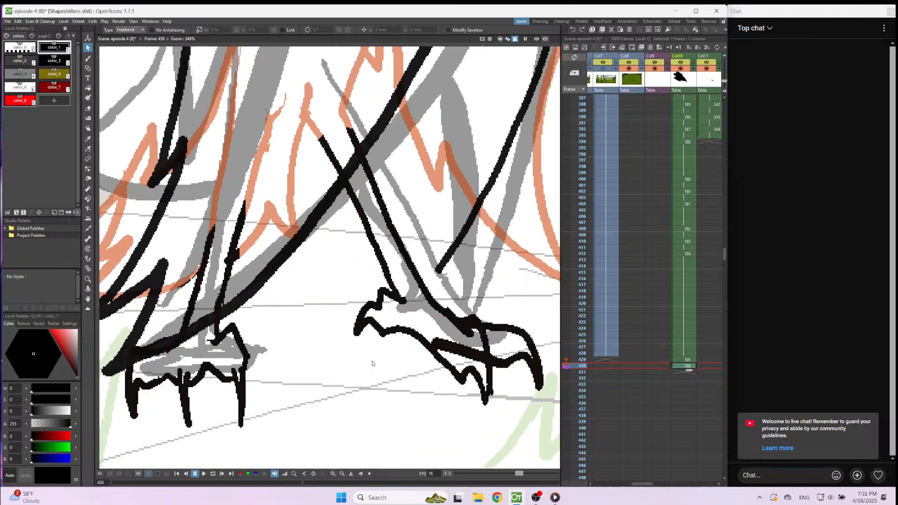
pyautogui.scroll(-2, 372, 363)
pyautogui.scroll(-4, 372, 363)
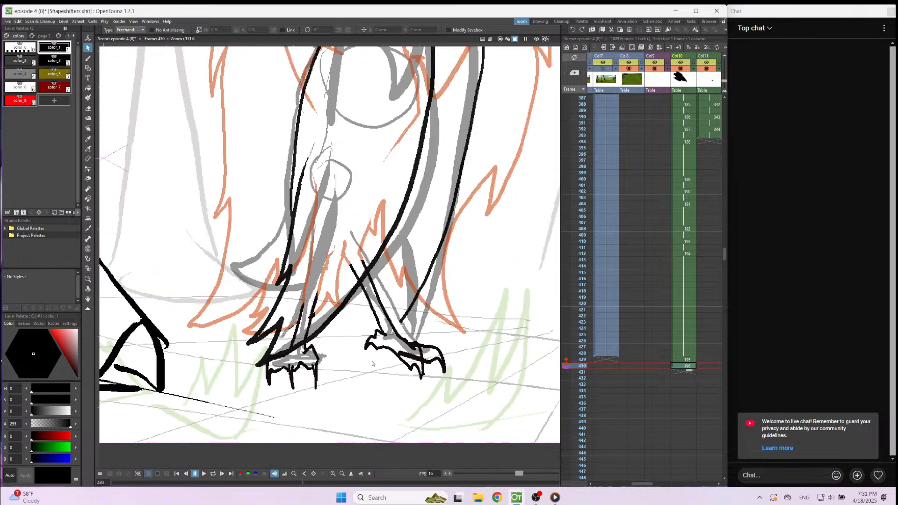
pyautogui.scroll(-1, 447, 199)
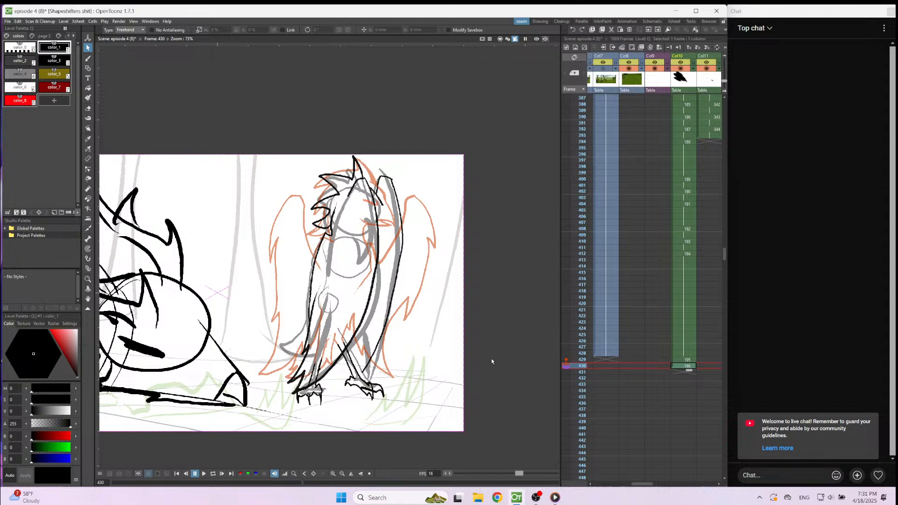
pyautogui.scroll(5, 440, 368)
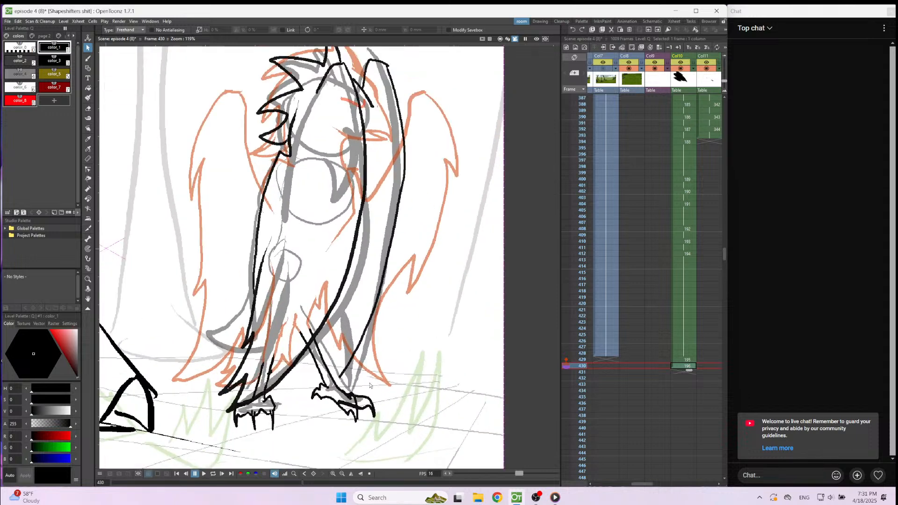
pyautogui.press('b')
pyautogui.moveTo(302, 369); pyautogui.dragTo(289, 379)
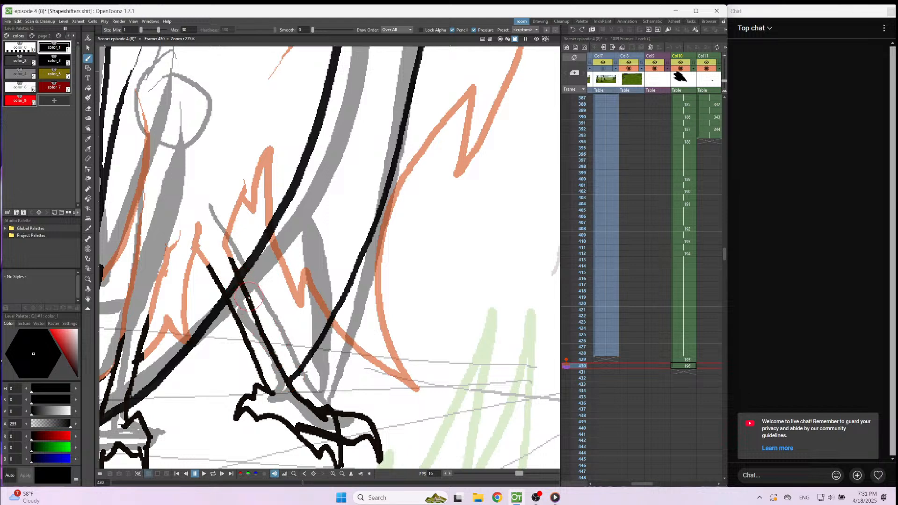
pyautogui.moveTo(258, 287); pyautogui.dragTo(262, 322)
pyautogui.scroll(-5, 262, 321)
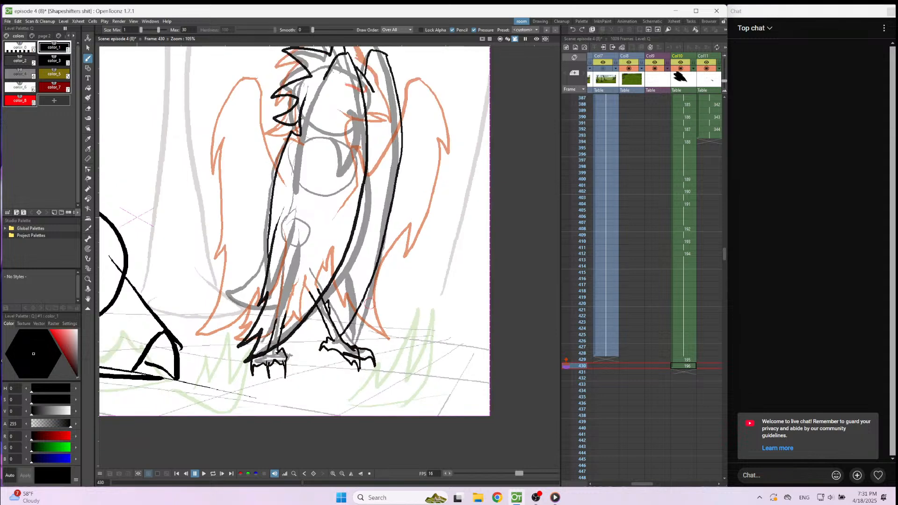
# Draw the curved tail with jagged feather tips behind the folded wing, redoing the first attempt.
pyautogui.moveTo(246, 251)
pyautogui.mouseDown()
pyautogui.moveTo(215, 294)
pyautogui.moveTo(197, 280)
pyautogui.moveTo(195, 322)
pyautogui.moveTo(210, 339)
pyautogui.moveTo(233, 320)
pyautogui.mouseUp()
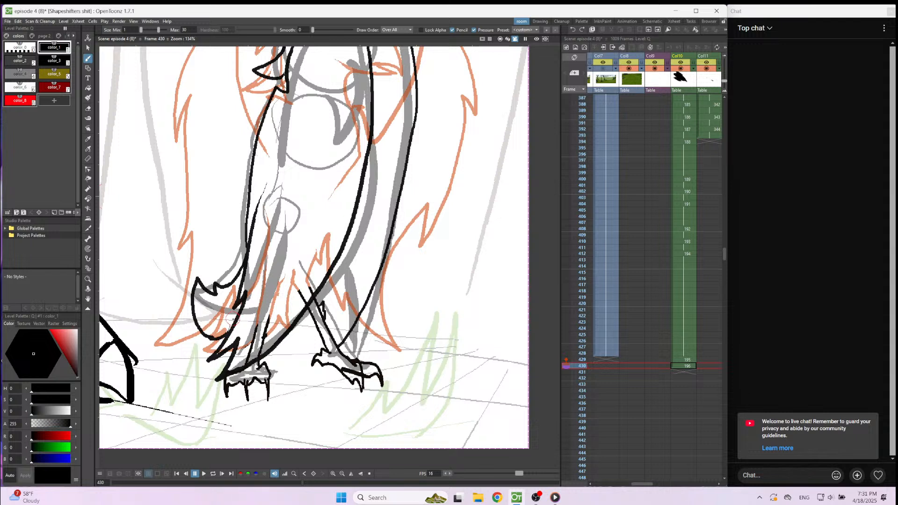
pyautogui.hotkey('ctrl', 'z')
pyautogui.moveTo(245, 246)
pyautogui.mouseDown()
pyautogui.moveTo(244, 267)
pyautogui.moveTo(224, 276)
pyautogui.moveTo(226, 285)
pyautogui.moveTo(208, 262)
pyautogui.moveTo(195, 306)
pyautogui.moveTo(218, 334)
pyautogui.mouseUp()
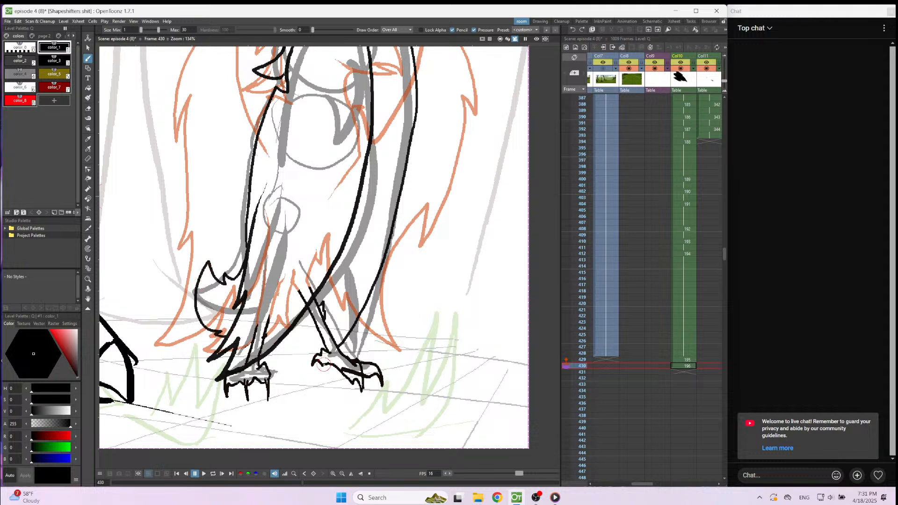
# Flip between frames 430 and 431, and step forward to frame 450 to examine the rough poses that follow.
pyautogui.press('.')
pyautogui.press('.')
pyautogui.press('.')
pyautogui.press('.')
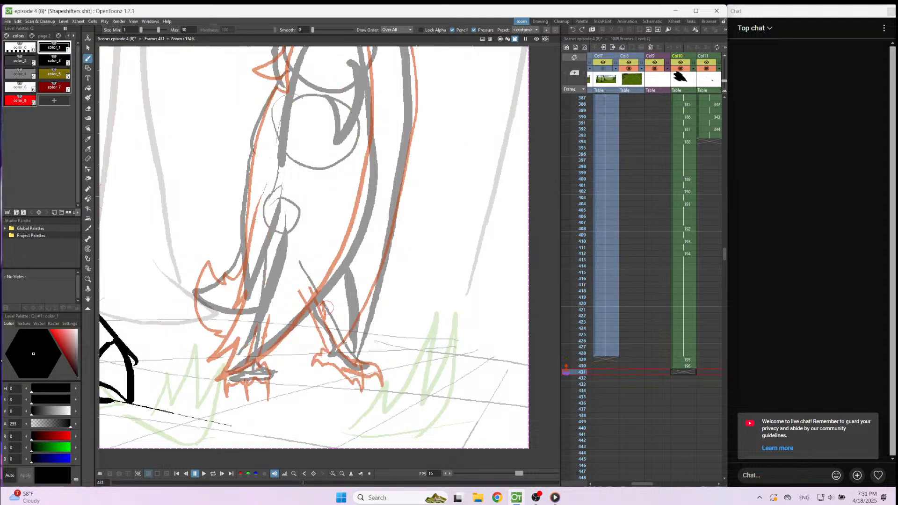
pyautogui.scroll(-4, 330, 337)
pyautogui.press(',')
pyautogui.press(',')
pyautogui.press(',')
pyautogui.press(',')
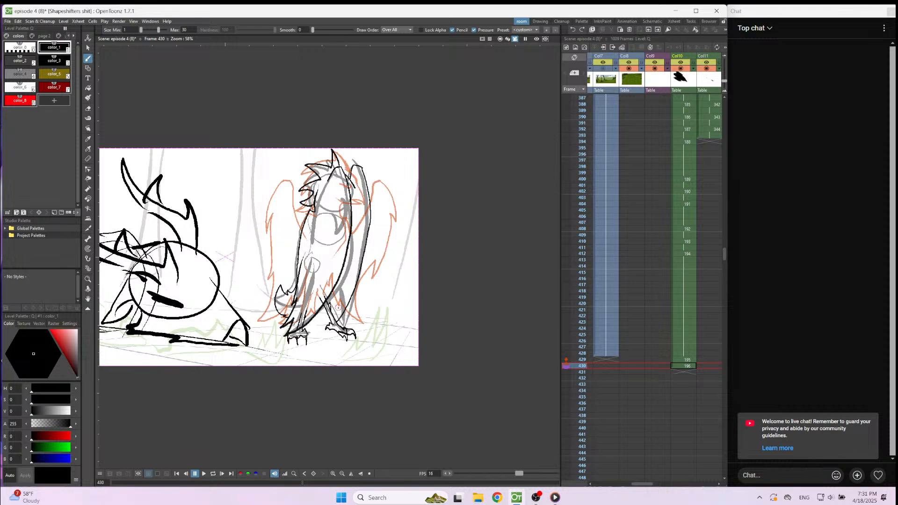
pyautogui.scroll(2, 330, 206)
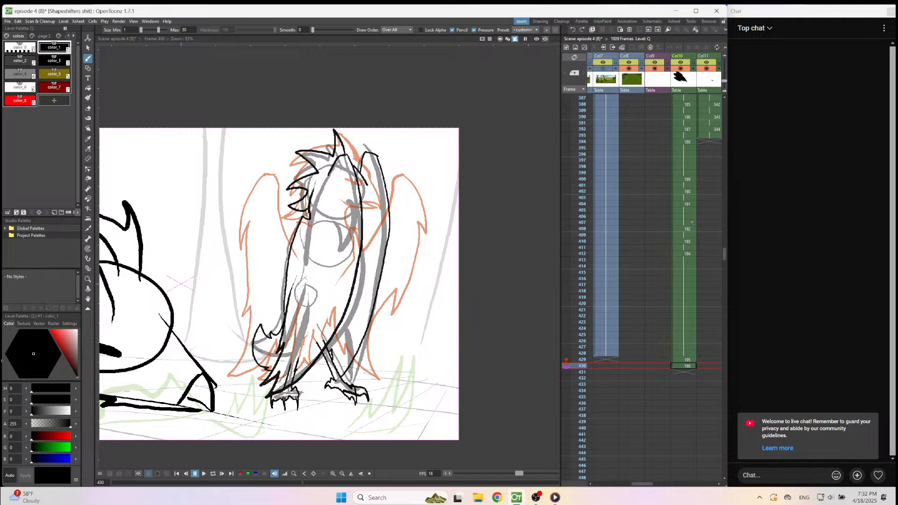
pyautogui.press('Down')
pyautogui.press('Down')
pyautogui.press('Down')
pyautogui.press('Down')
pyautogui.press('Down')
pyautogui.press('Down')
pyautogui.press('Down')
pyautogui.press('Down')
pyautogui.press('Down')
pyautogui.press('Down')
pyautogui.press('Down')
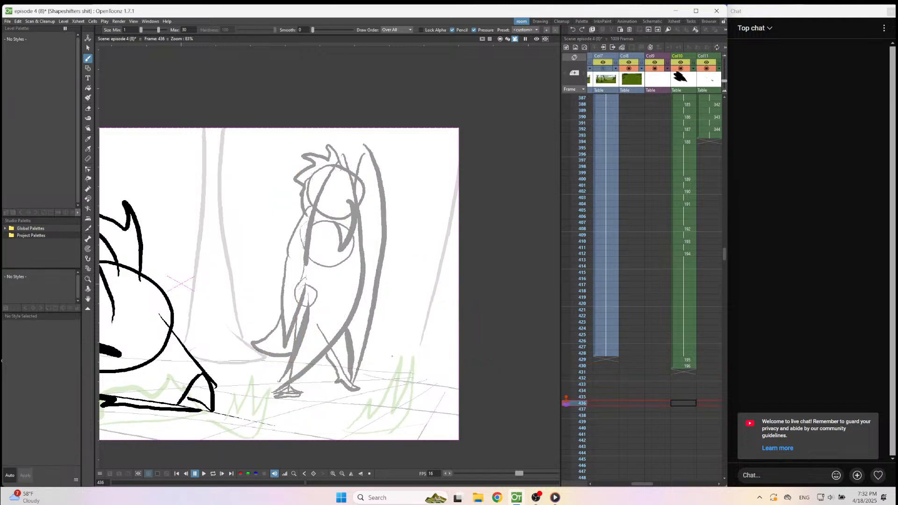
pyautogui.press('Down')
pyautogui.press('Down')
pyautogui.press('Down')
pyautogui.press('Down')
pyautogui.press('Down')
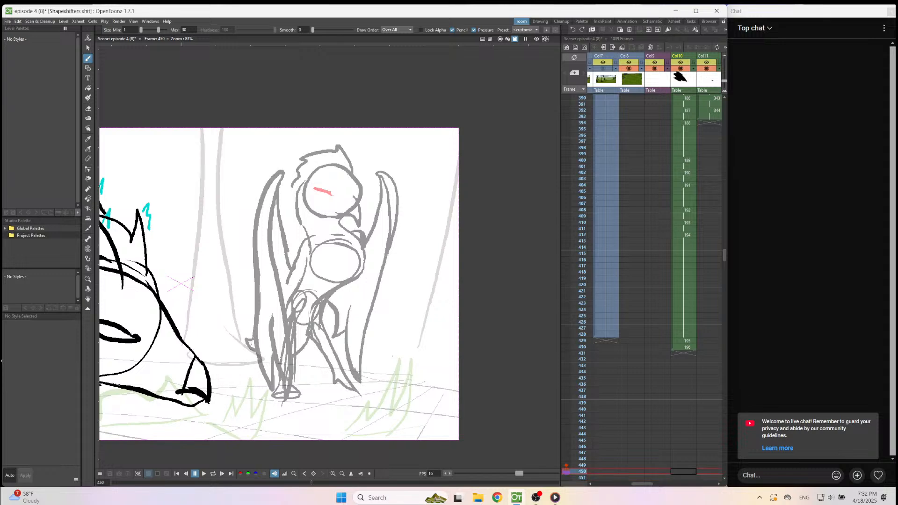
# Start a new Col10 drawing on frame 443 and draw the hooked upper beak in black over the rough sketch.
pyautogui.press('Up')
pyautogui.press('Up')
pyautogui.press('Up')
pyautogui.press('Up')
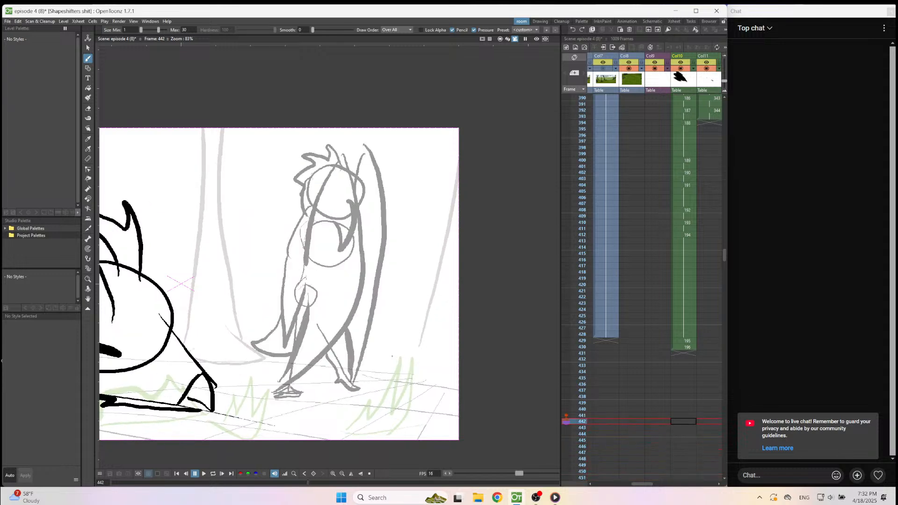
pyautogui.press('Down')
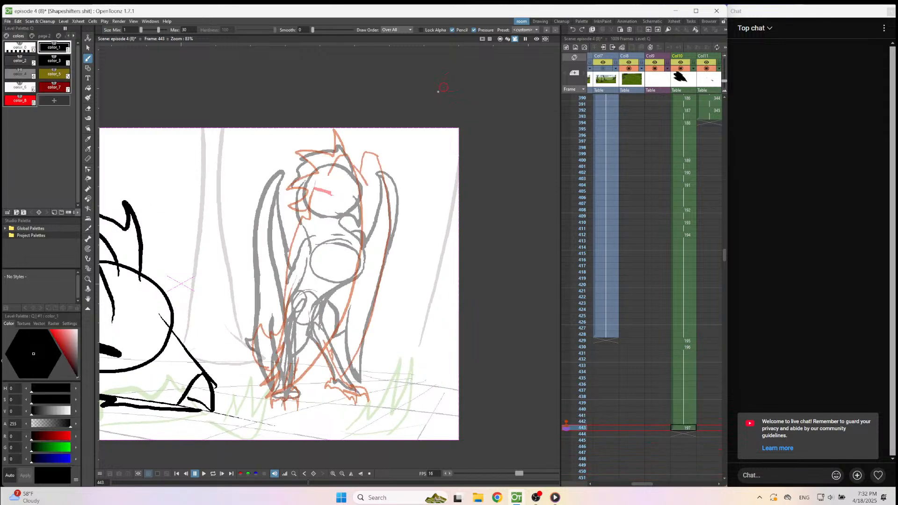
pyautogui.scroll(1, 330, 269)
pyautogui.scroll(2, 330, 269)
pyautogui.scroll(-3, 331, 269)
pyautogui.scroll(2, 382, 165)
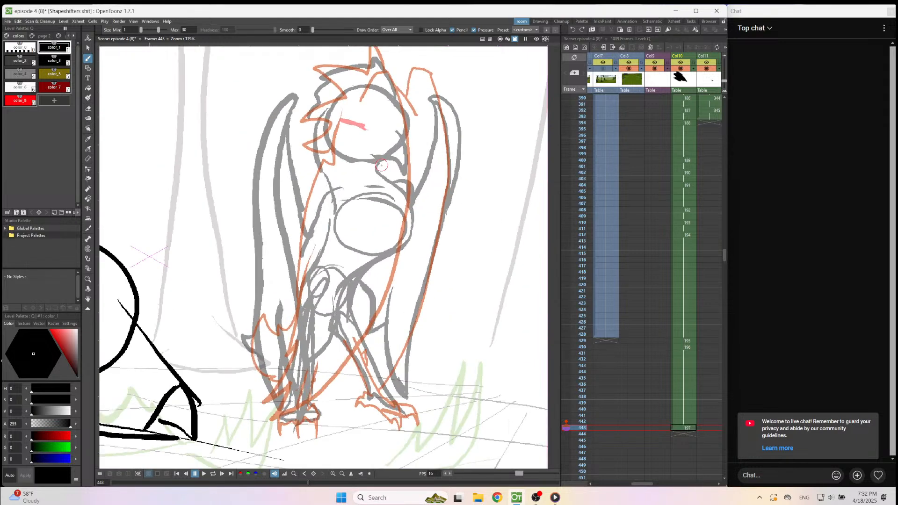
pyautogui.scroll(-2, 381, 164)
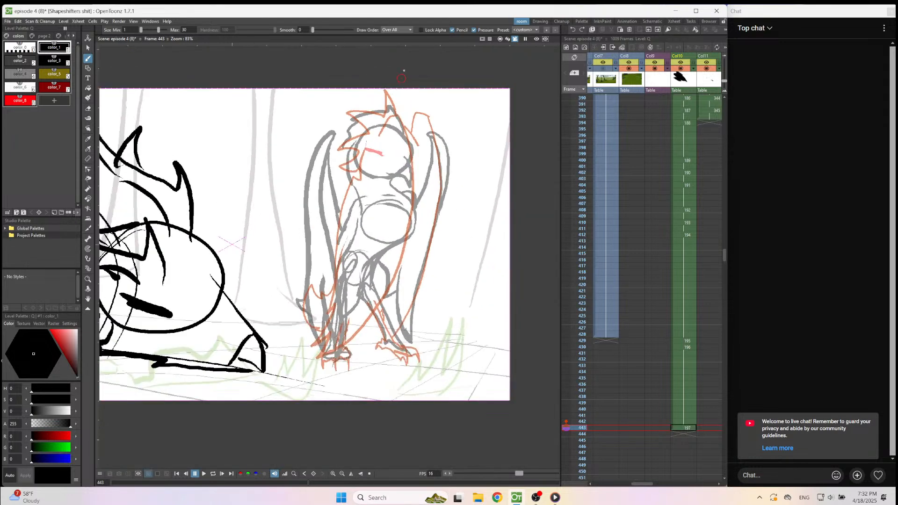
pyautogui.scroll(4, 407, 153)
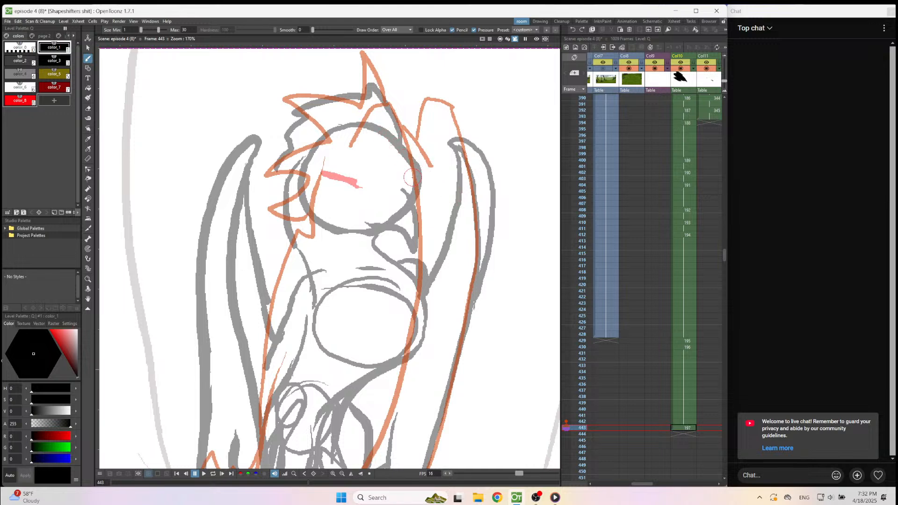
pyautogui.moveTo(403, 186)
pyautogui.mouseDown()
pyautogui.moveTo(413, 253)
pyautogui.moveTo(368, 235)
pyautogui.mouseUp()
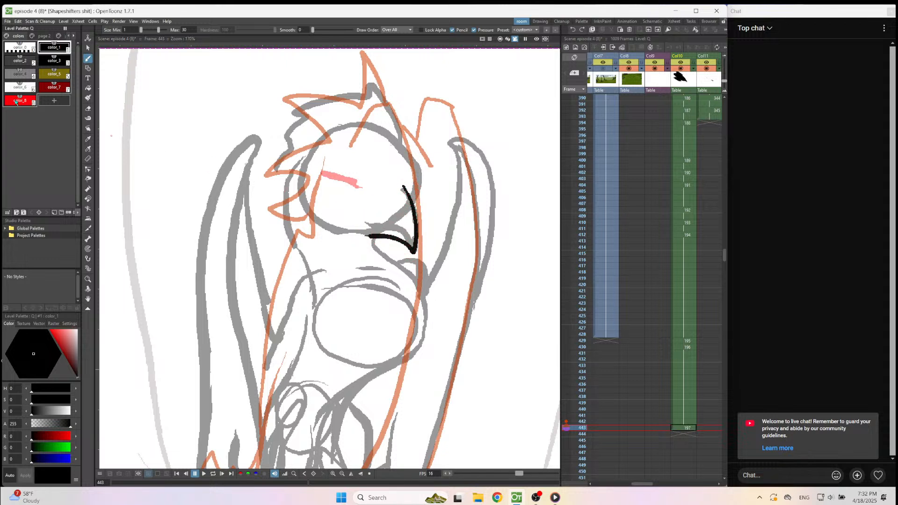
# Draw the narrow near eye and the small mark of the far eye in red color_8.
pyautogui.click(16, 102)
pyautogui.moveTo(375, 178); pyautogui.dragTo(331, 174)
pyautogui.moveTo(409, 185); pyautogui.dragTo(416, 184)
pyautogui.hotkey('ctrl', 'z')
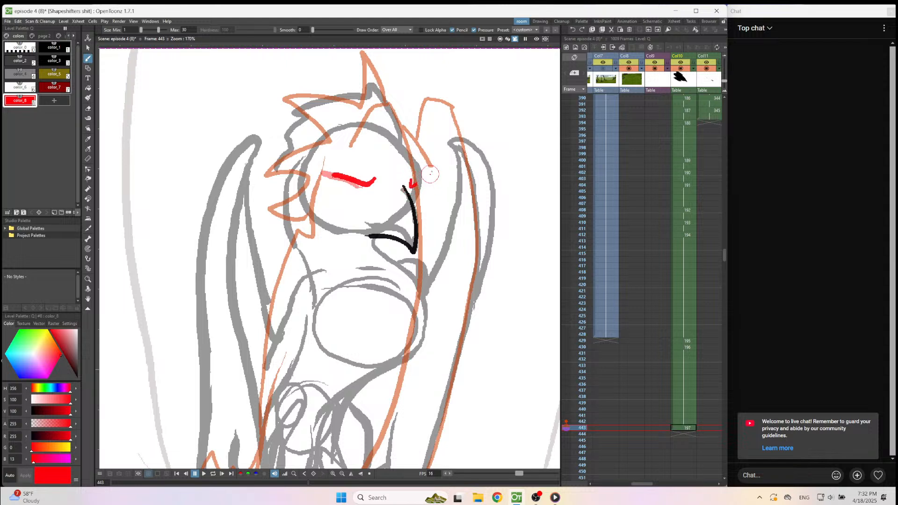
# With black color_1 and draw order Under All, draw the forehead, spiky head crest, back of the neck and shoulder line.
pyautogui.click(54, 47)
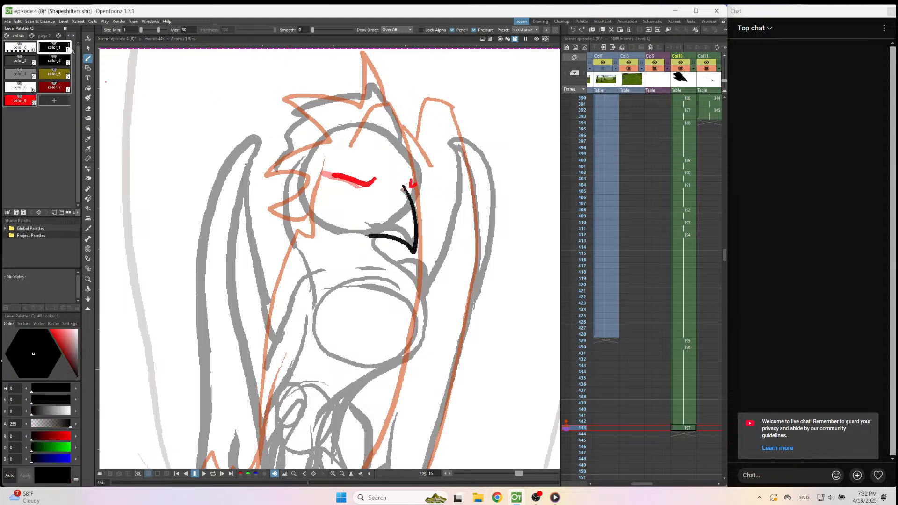
pyautogui.click(397, 29)
pyautogui.click(403, 45)
pyautogui.moveTo(402, 140)
pyautogui.mouseDown()
pyautogui.moveTo(421, 165)
pyautogui.moveTo(416, 213)
pyautogui.mouseUp()
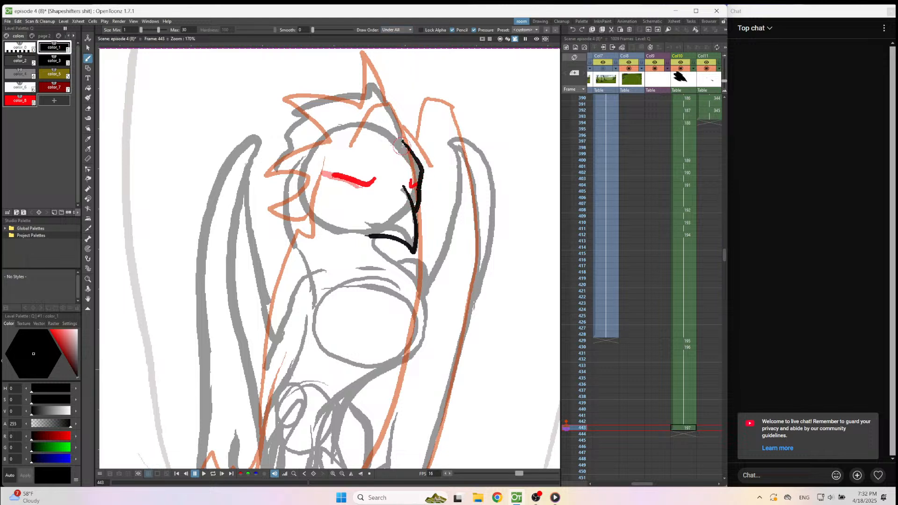
pyautogui.moveTo(399, 149)
pyautogui.mouseDown()
pyautogui.moveTo(395, 115)
pyautogui.moveTo(364, 76)
pyautogui.moveTo(354, 111)
pyautogui.moveTo(319, 108)
pyautogui.moveTo(273, 123)
pyautogui.moveTo(292, 137)
pyautogui.moveTo(273, 193)
pyautogui.moveTo(284, 184)
pyautogui.moveTo(273, 244)
pyautogui.moveTo(290, 224)
pyautogui.moveTo(308, 284)
pyautogui.moveTo(289, 298)
pyautogui.moveTo(274, 342)
pyautogui.mouseUp()
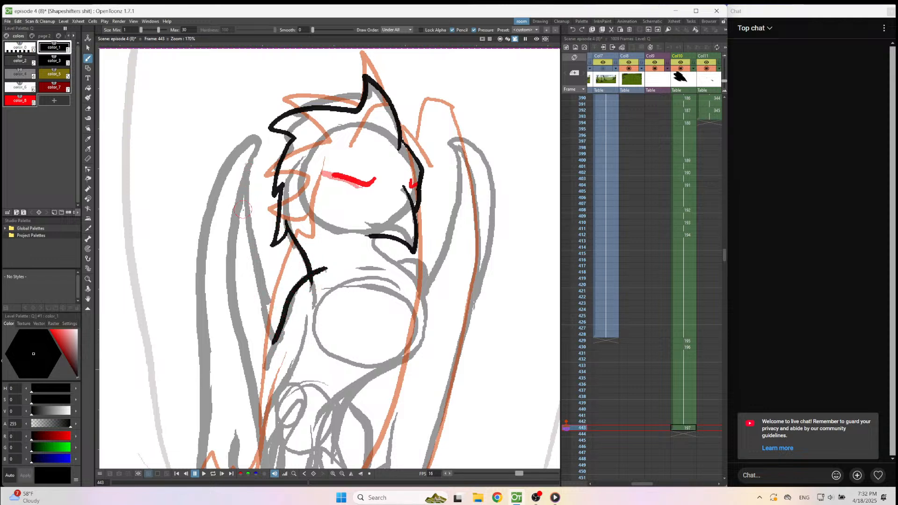
# Draw the inner edge and upper outer edge of the left-hand wing on frame 443, redoing the outer edge once.
pyautogui.moveTo(244, 199); pyautogui.dragTo(288, 378)
pyautogui.moveTo(244, 200)
pyautogui.mouseDown()
pyautogui.moveTo(199, 237)
pyautogui.moveTo(190, 417)
pyautogui.mouseUp()
pyautogui.hotkey('ctrl', 'z')
pyautogui.moveTo(245, 197)
pyautogui.mouseDown()
pyautogui.moveTo(208, 208)
pyautogui.moveTo(202, 220)
pyautogui.moveTo(205, 374)
pyautogui.mouseUp()
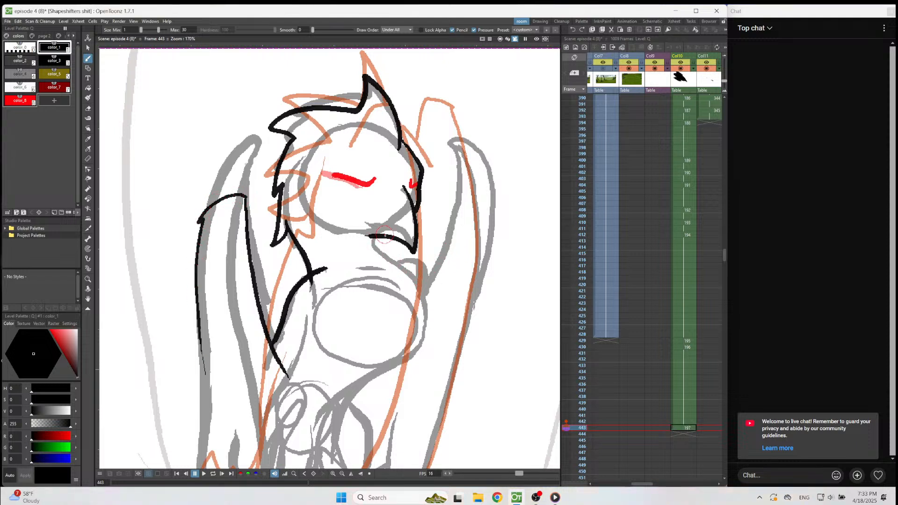
# Draw the lower beak, the chest tuft below it and the upper part of the right-hand wing.
pyautogui.moveTo(386, 237)
pyautogui.mouseDown()
pyautogui.moveTo(394, 265)
pyautogui.moveTo(418, 267)
pyautogui.moveTo(414, 276)
pyautogui.moveTo(425, 300)
pyautogui.mouseUp()
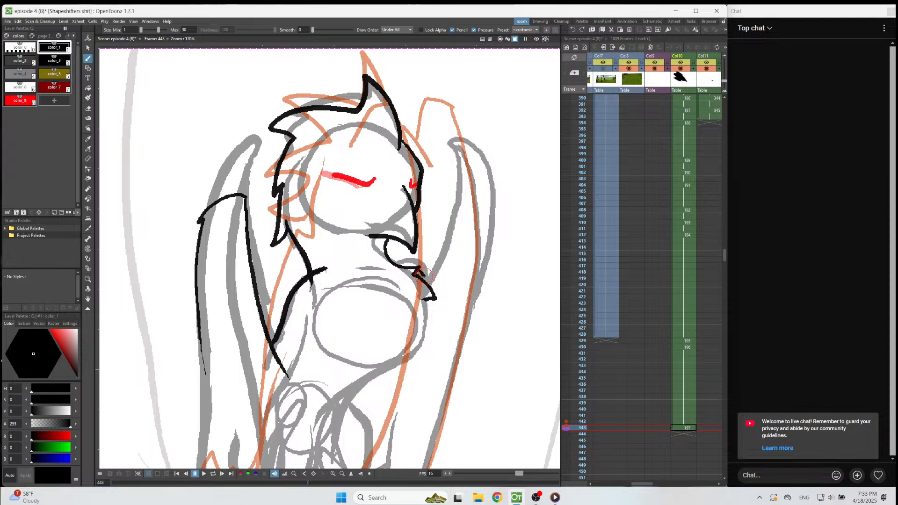
pyautogui.moveTo(428, 280)
pyautogui.mouseDown()
pyautogui.moveTo(463, 194)
pyautogui.moveTo(488, 257)
pyautogui.moveTo(464, 339)
pyautogui.mouseUp()
# Extend the right-hand wing's outer edge down to a pointed tip near the foot, with a short inner feather edge.
pyautogui.scroll(-3, 456, 359)
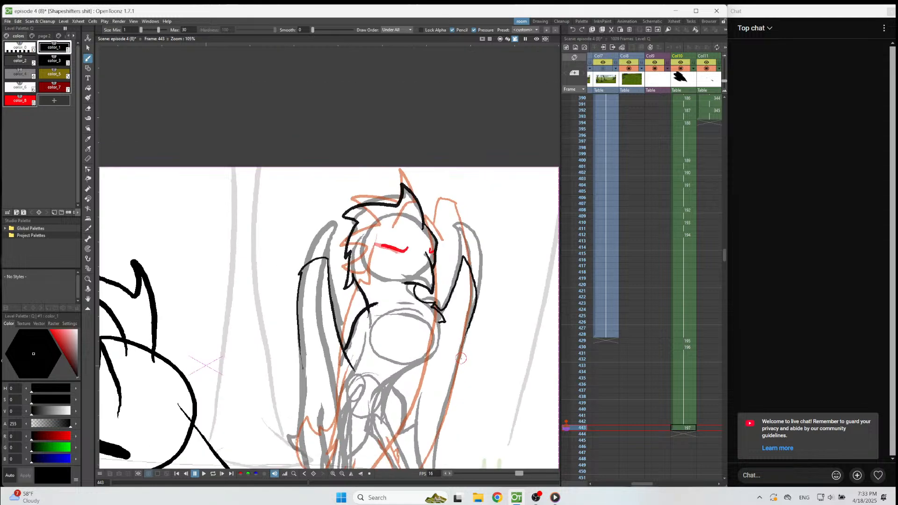
pyautogui.rightClick(462, 359)
pyautogui.scroll(-5, 496, 143)
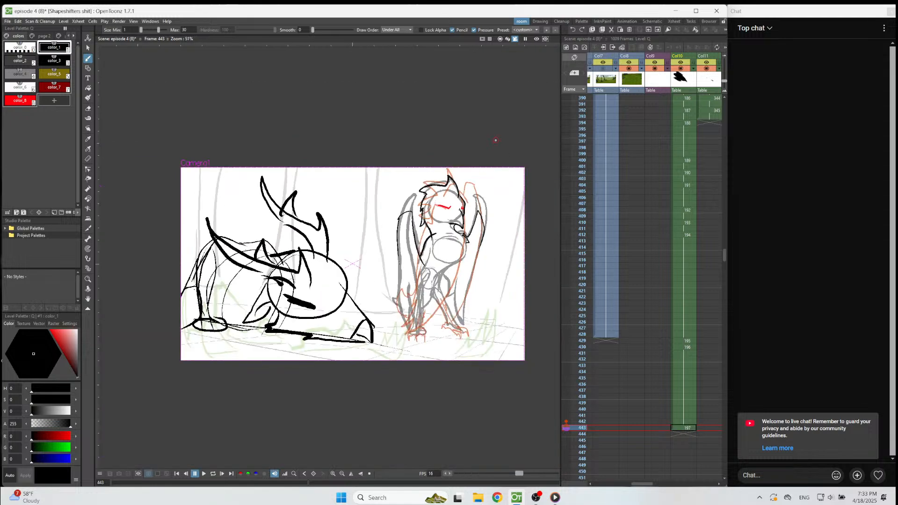
pyautogui.scroll(5, 470, 328)
pyautogui.scroll(2, 499, 326)
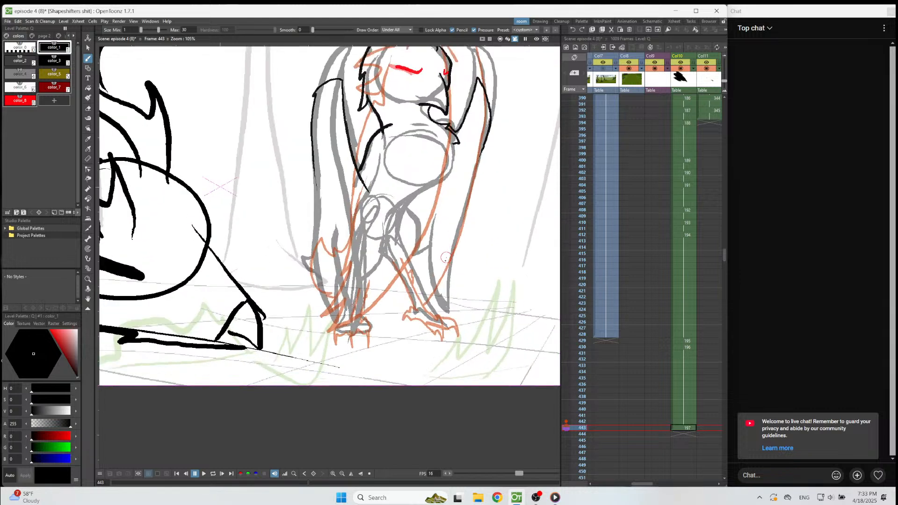
pyautogui.scroll(-3, 447, 257)
pyautogui.scroll(3, 456, 136)
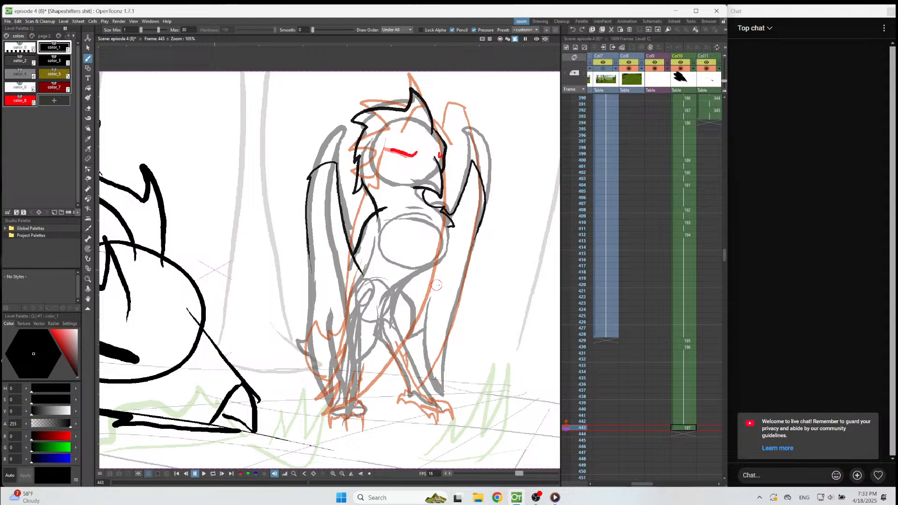
pyautogui.moveTo(481, 230)
pyautogui.mouseDown()
pyautogui.moveTo(450, 343)
pyautogui.moveTo(449, 396)
pyautogui.moveTo(420, 371)
pyautogui.moveTo(413, 334)
pyautogui.moveTo(410, 347)
pyautogui.mouseUp()
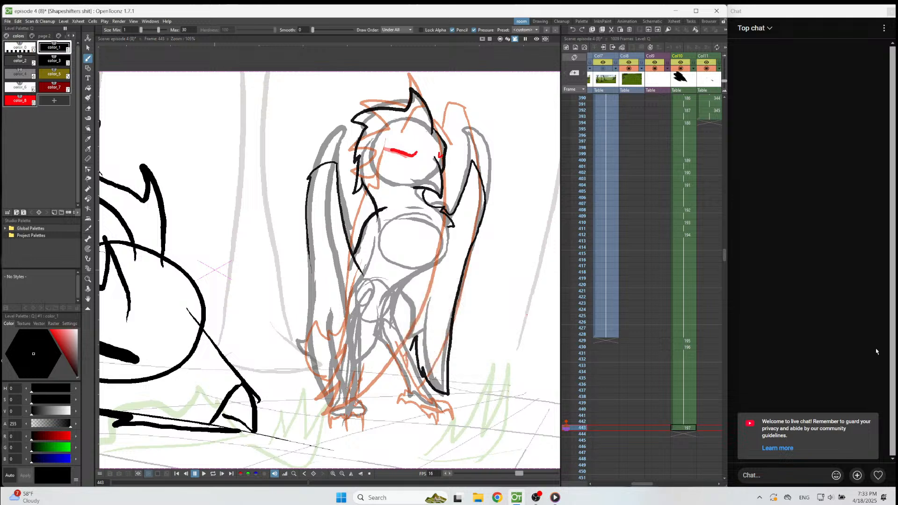
# Paste the copied feet and lower legs into the Col10 drawing on frame 443.
pyautogui.click(683, 427)
pyautogui.hotkey('ctrl', 'v')
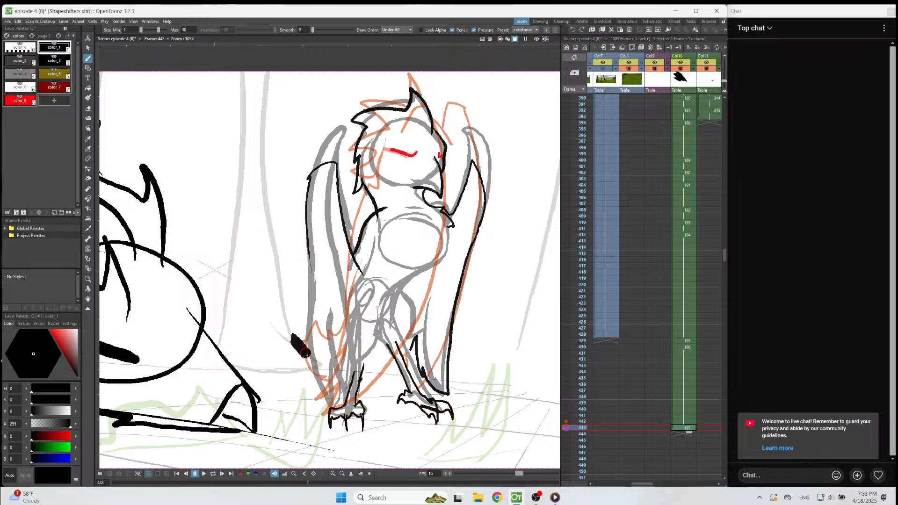
pyautogui.scroll(2, 308, 356)
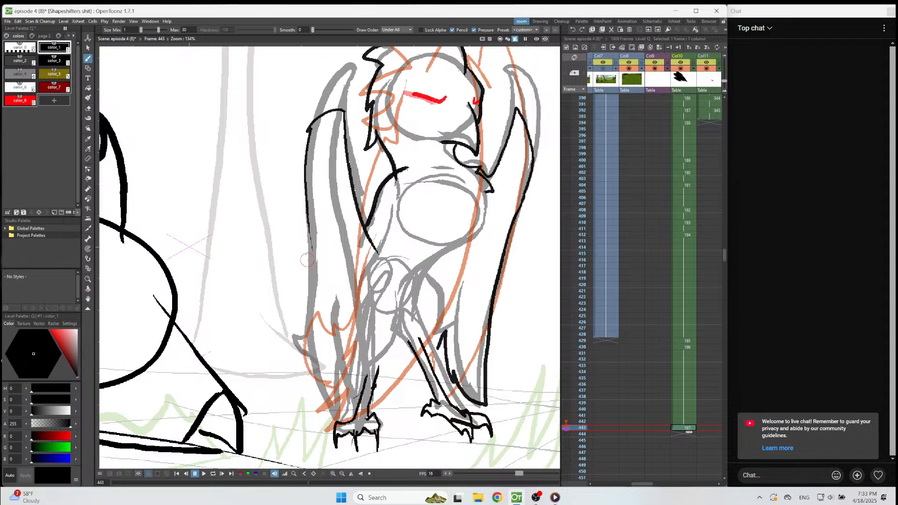
pyautogui.moveTo(308, 221); pyautogui.dragTo(309, 406)
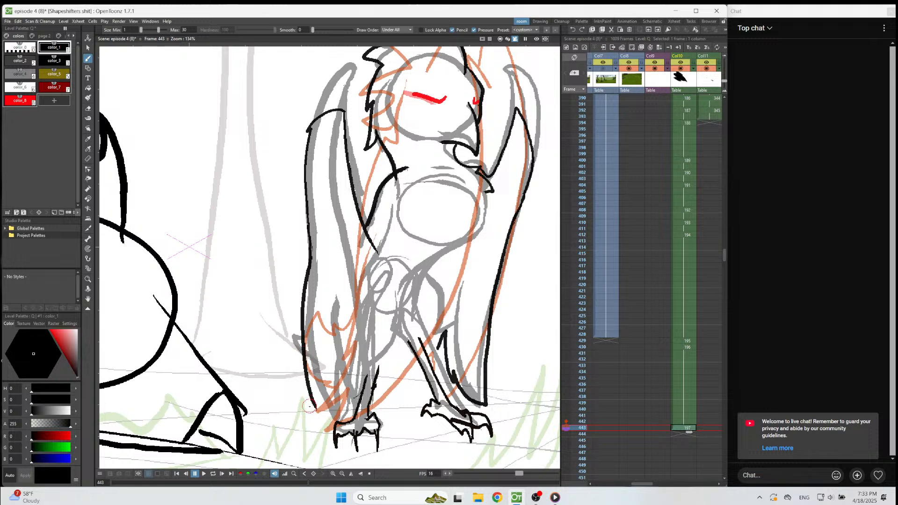
pyautogui.hotkey('ctrl', 'z')
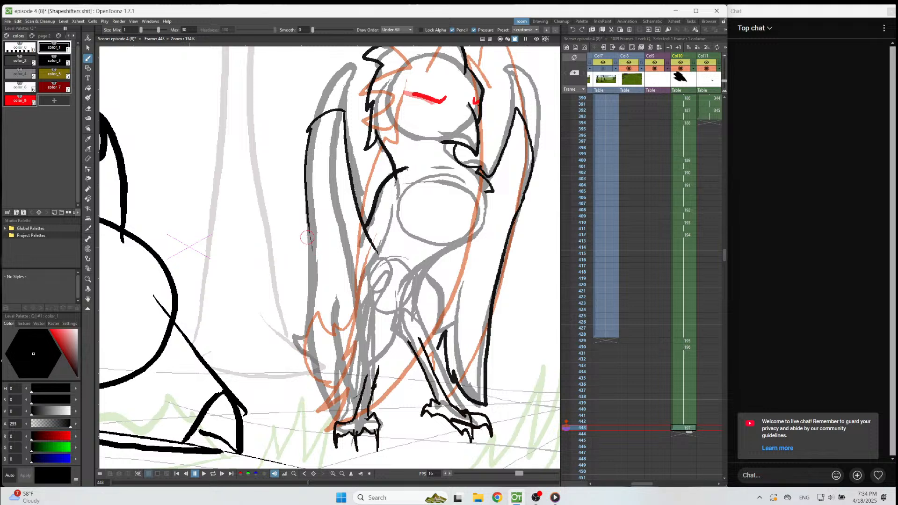
pyautogui.moveTo(309, 229)
pyautogui.mouseDown()
pyautogui.moveTo(318, 332)
pyautogui.moveTo(313, 383)
pyautogui.moveTo(295, 420)
pyautogui.mouseUp()
pyautogui.hotkey('ctrl', 'z')
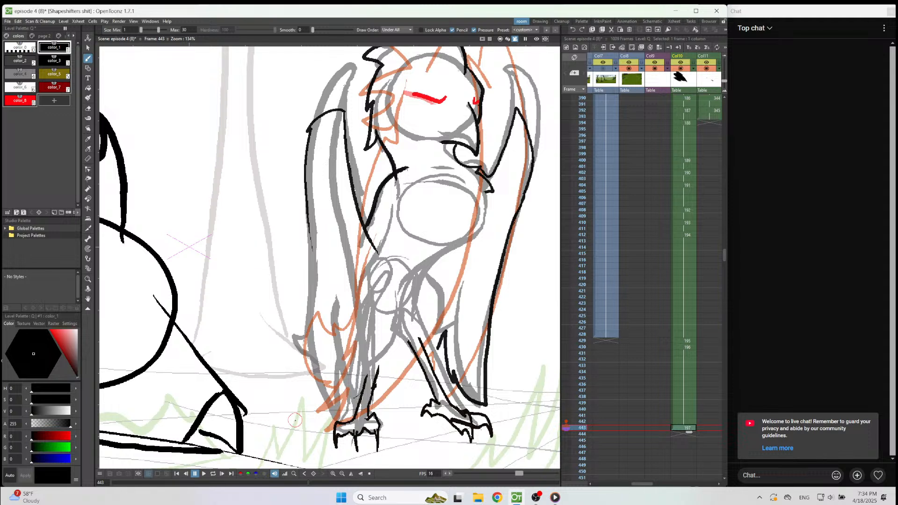
# Erase the right-hand wing's outer edge and tip, and the left-hand wing's upper outer edge.
pyautogui.press('a')
pyautogui.moveTo(492, 401)
pyautogui.mouseDown()
pyautogui.moveTo(498, 247)
pyautogui.moveTo(531, 187)
pyautogui.moveTo(518, 209)
pyautogui.moveTo(535, 143)
pyautogui.moveTo(522, 110)
pyautogui.moveTo(532, 152)
pyautogui.mouseUp()
pyautogui.moveTo(436, 334)
pyautogui.mouseDown()
pyautogui.moveTo(448, 364)
pyautogui.moveTo(455, 380)
pyautogui.moveTo(447, 353)
pyautogui.moveTo(490, 404)
pyautogui.mouseUp()
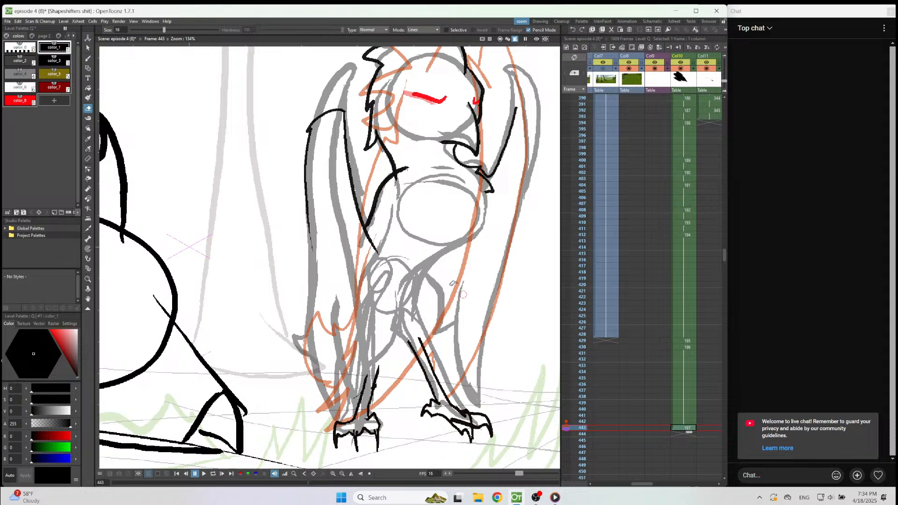
pyautogui.moveTo(346, 106)
pyautogui.mouseDown()
pyautogui.moveTo(313, 119)
pyautogui.moveTo(318, 245)
pyautogui.mouseUp()
# Redraw the left-hand wing's outer edge with a feather notch down to the foot, and add leg feathers and jagged tail tips.
pyautogui.press('b')
pyautogui.moveTo(343, 114)
pyautogui.mouseDown()
pyautogui.moveTo(322, 133)
pyautogui.moveTo(300, 220)
pyautogui.moveTo(308, 325)
pyautogui.moveTo(330, 419)
pyautogui.mouseUp()
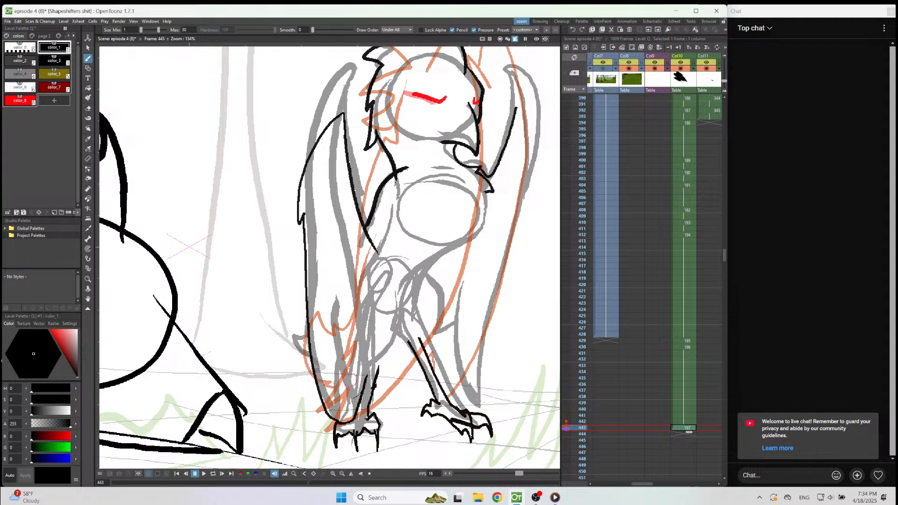
pyautogui.moveTo(363, 376)
pyautogui.mouseDown()
pyautogui.moveTo(364, 354)
pyautogui.moveTo(370, 375)
pyautogui.mouseUp()
pyautogui.moveTo(309, 351)
pyautogui.mouseDown()
pyautogui.moveTo(283, 349)
pyautogui.moveTo(315, 398)
pyautogui.mouseUp()
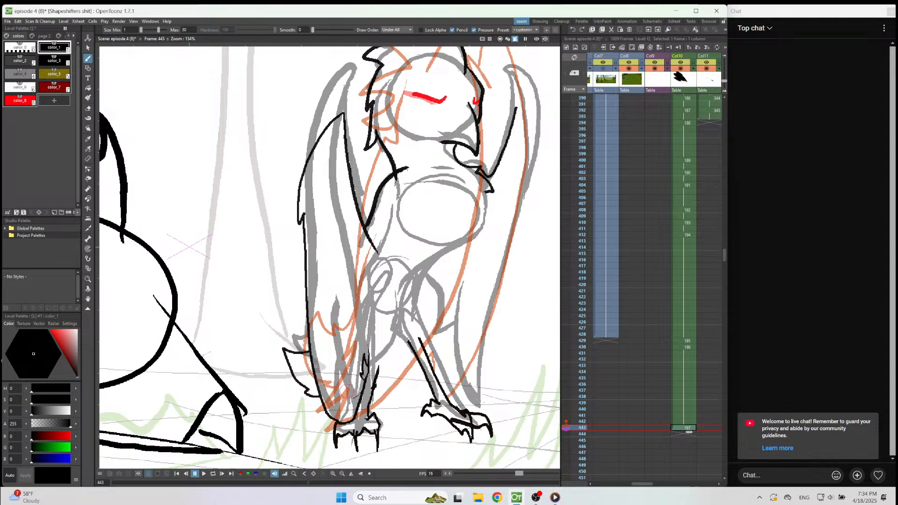
# Draw the curve between the legs, the right-hand wing's full outer edge with jagged lower feathers, and feathers on the front lower leg.
pyautogui.moveTo(374, 385); pyautogui.dragTo(408, 345)
pyautogui.moveTo(516, 107)
pyautogui.mouseDown()
pyautogui.moveTo(533, 118)
pyautogui.moveTo(543, 149)
pyautogui.moveTo(538, 234)
pyautogui.moveTo(503, 339)
pyautogui.moveTo(450, 396)
pyautogui.moveTo(394, 398)
pyautogui.moveTo(411, 390)
pyautogui.moveTo(399, 388)
pyautogui.moveTo(419, 360)
pyautogui.mouseUp()
pyautogui.moveTo(377, 415); pyautogui.dragTo(374, 394)
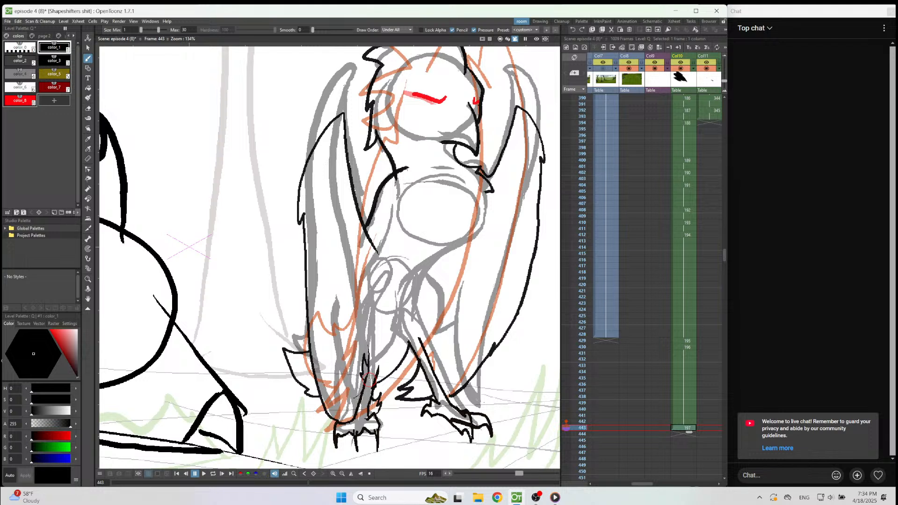
# Erase the excess feather strokes on the front lower leg.
pyautogui.press('a')
pyautogui.moveTo(366, 359); pyautogui.dragTo(362, 378)
pyautogui.press('b')
# Compare the finished pose on frame 443 with the Col10 drawings on frames 442, 430 and 429.
pyautogui.scroll(-3, 393, 154)
pyautogui.scroll(2, 440, 117)
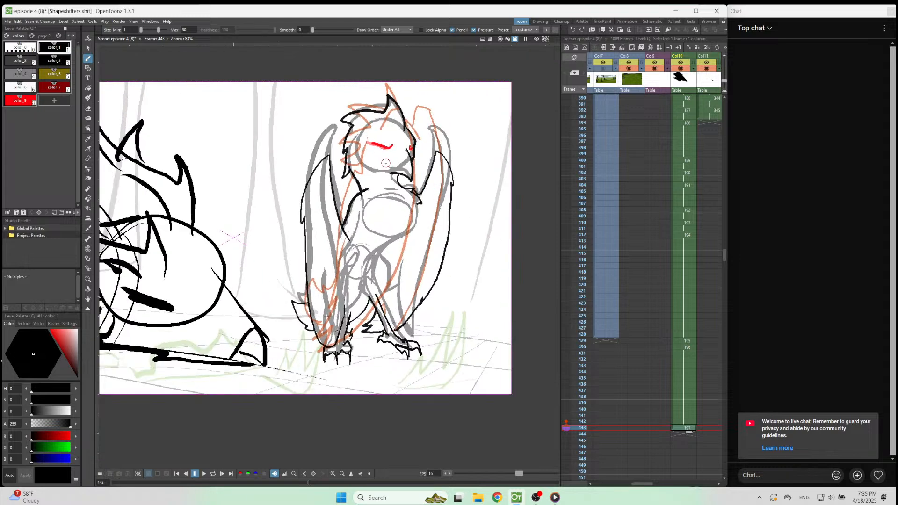
pyautogui.scroll(-1, 529, 216)
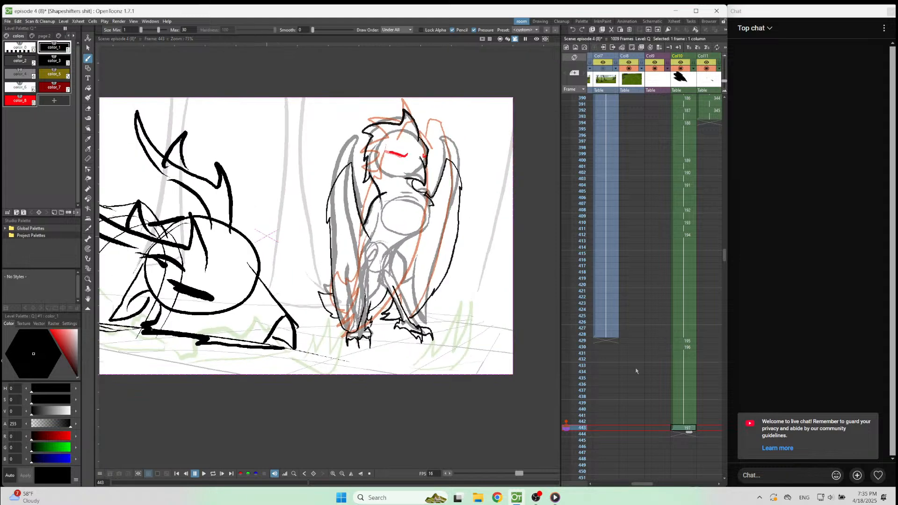
pyautogui.click(686, 422)
pyautogui.click(567, 428)
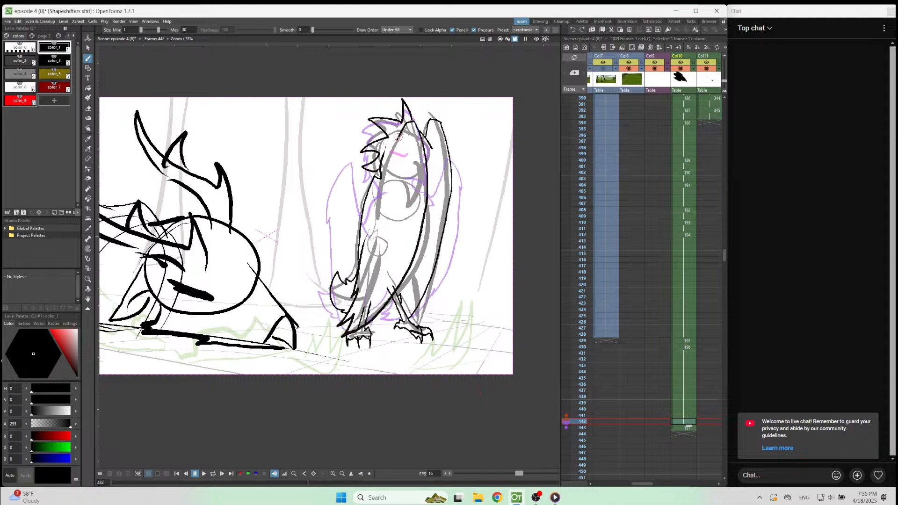
pyautogui.click(688, 347)
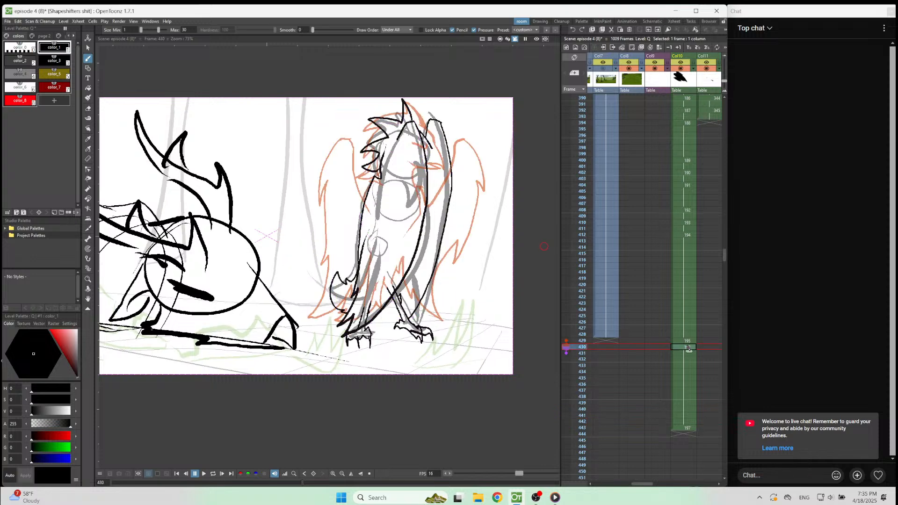
pyautogui.click(687, 342)
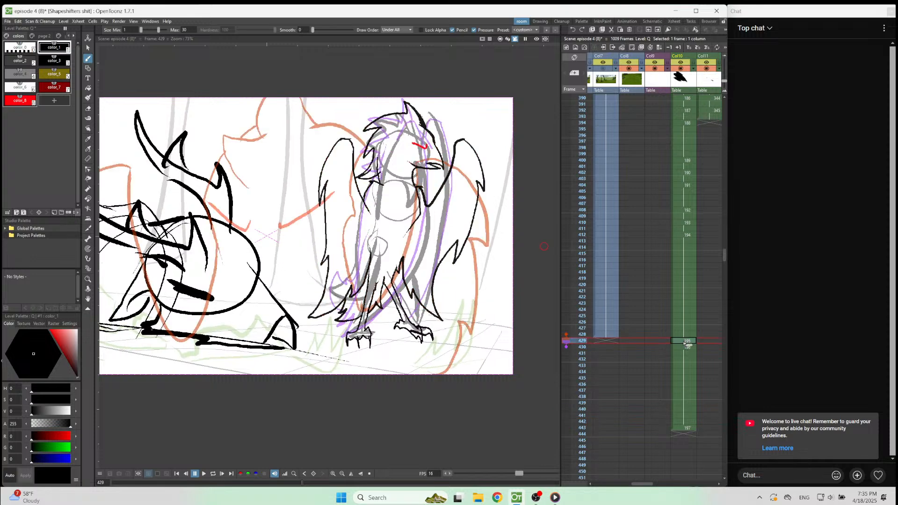
pyautogui.click(687, 348)
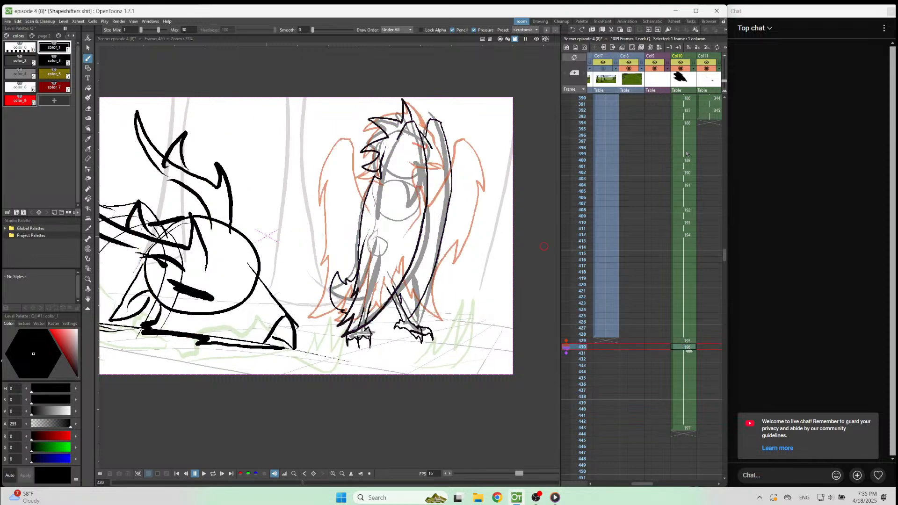
# Play the animation from frame 396 and examine the held dark creature drawing on frames 416 to 420.
pyautogui.click(684, 135)
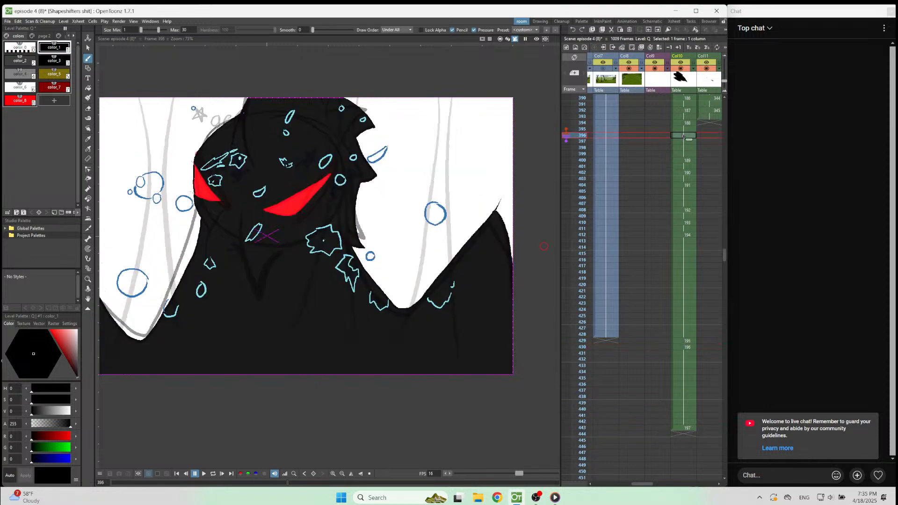
pyautogui.click(203, 477)
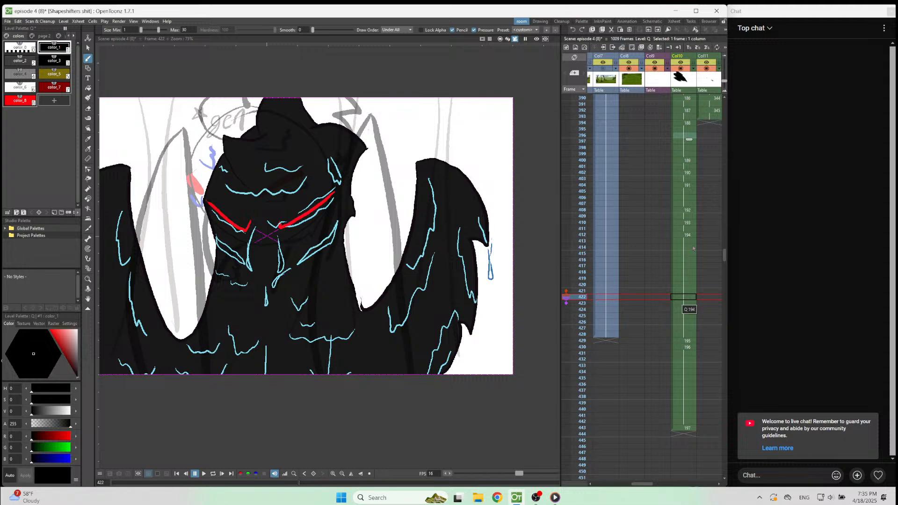
pyautogui.click(689, 260)
pyautogui.click(688, 272)
pyautogui.click(688, 285)
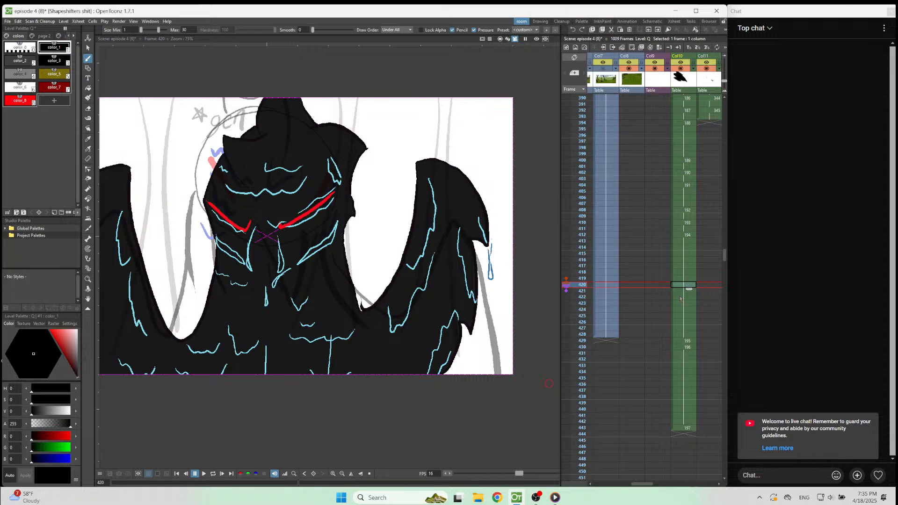
# Shorten the dark creature's hold in Col10 so drawing 195 starts on frame 424, and fill the empty cells through frame 429.
pyautogui.click(681, 296)
pyautogui.click(679, 309)
pyautogui.press('Delete')
pyautogui.moveTo(679, 316); pyautogui.dragTo(678, 335)
pyautogui.press('Delete')
pyautogui.click(675, 341)
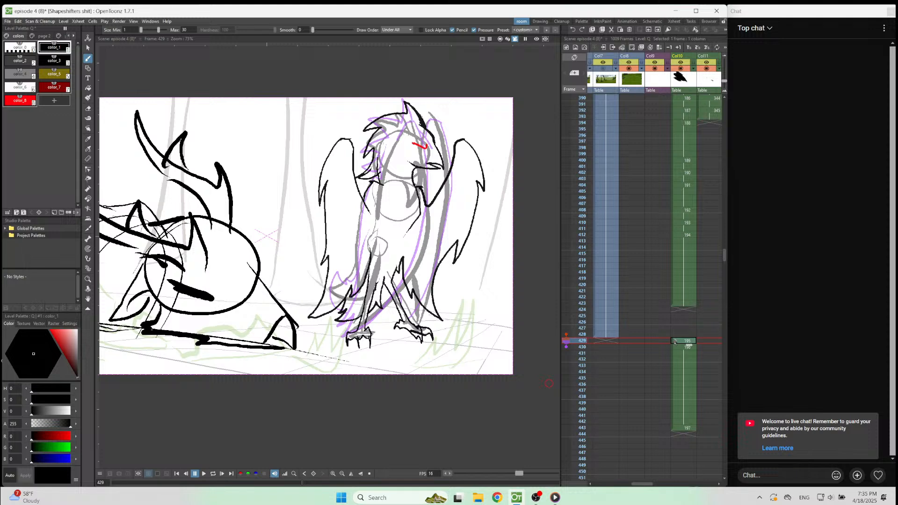
pyautogui.press('Delete')
pyautogui.rightClick(680, 342)
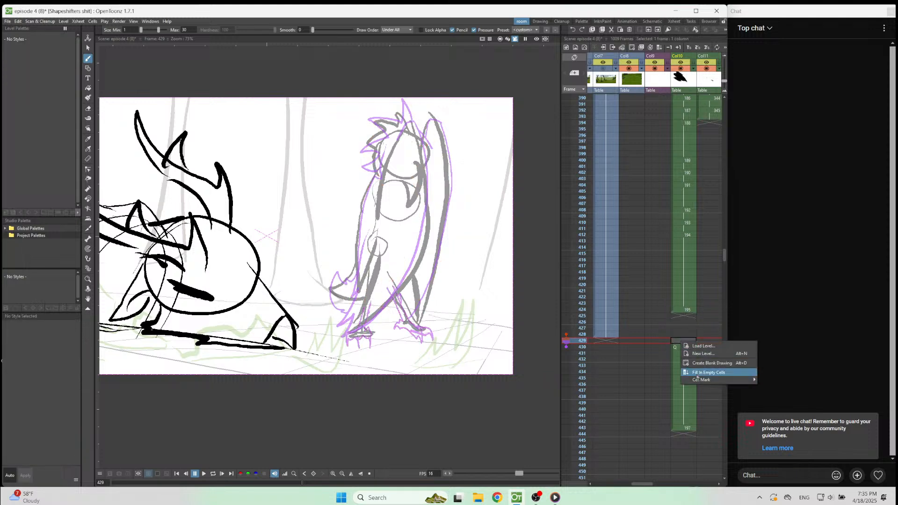
pyautogui.click(709, 373)
# Play the animation from frame 399 to check the timing of the change to the bird pose.
pyautogui.click(689, 155)
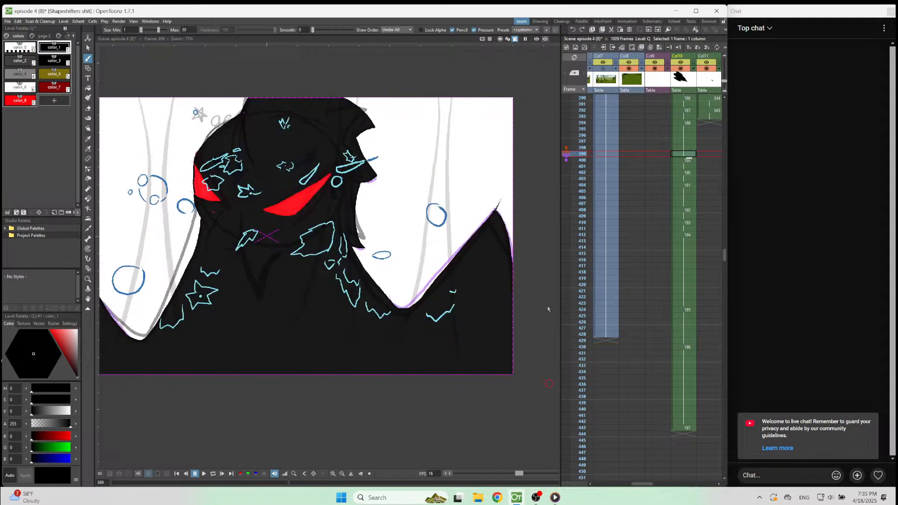
pyautogui.click(203, 474)
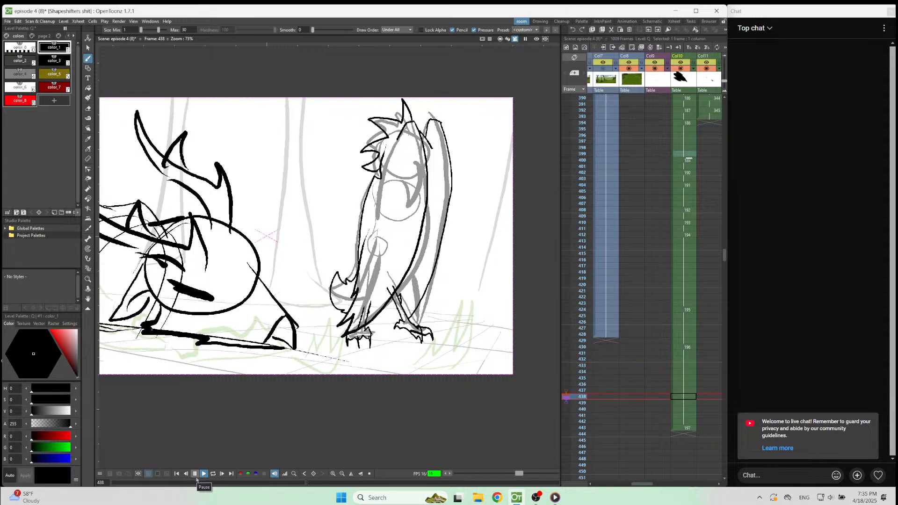
pyautogui.click(196, 475)
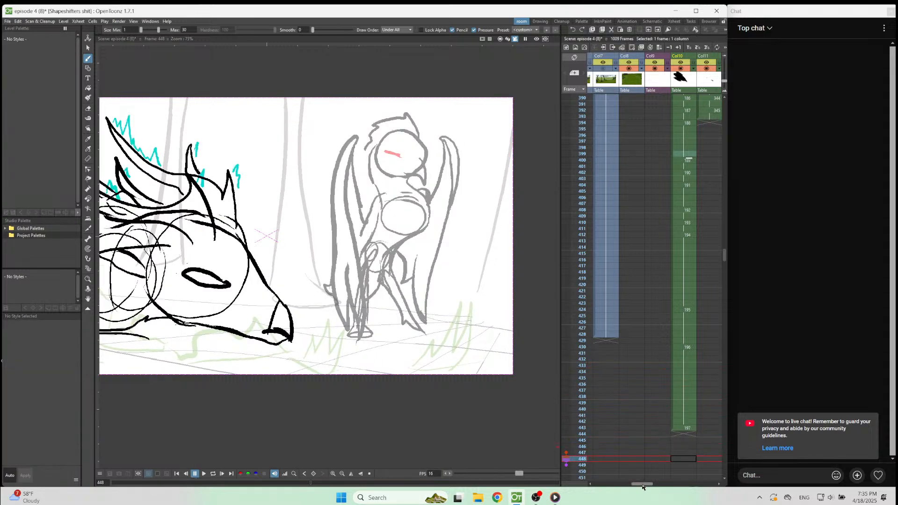
# Hide Col3 with the deer-like creature and Col4 with the rough bird sketch in the viewer.
pyautogui.moveTo(642, 484); pyautogui.dragTo(631, 484)
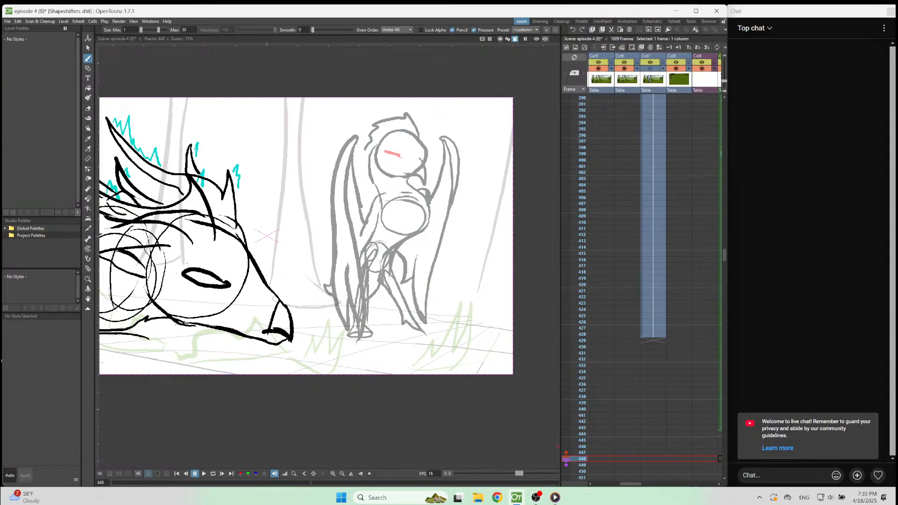
pyautogui.moveTo(632, 485); pyautogui.dragTo(614, 484)
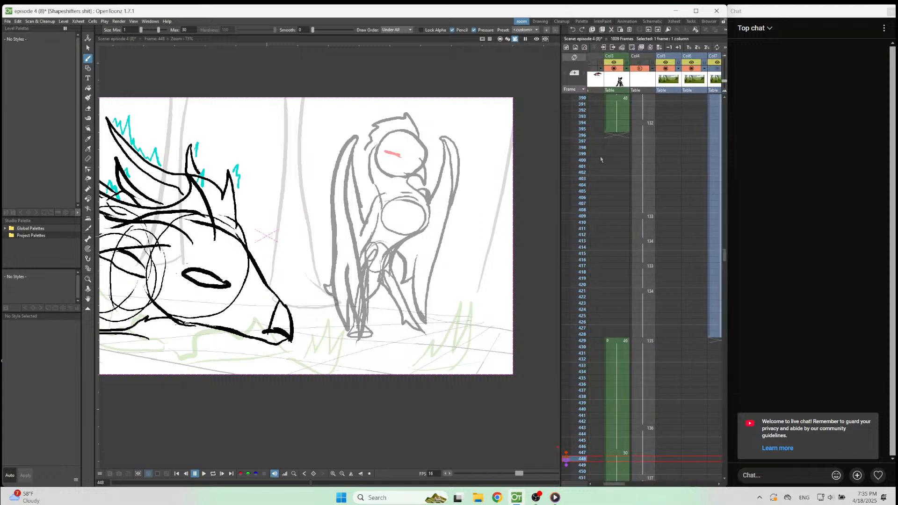
pyautogui.click(614, 69)
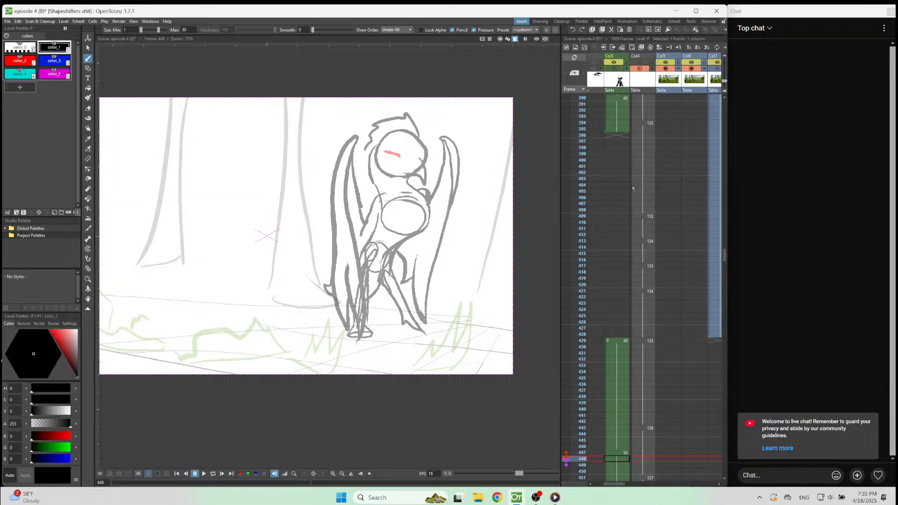
pyautogui.click(639, 69)
# Play the animation from frame 393 to review the bird drawings without the rough sketch.
pyautogui.moveTo(605, 484); pyautogui.dragTo(639, 484)
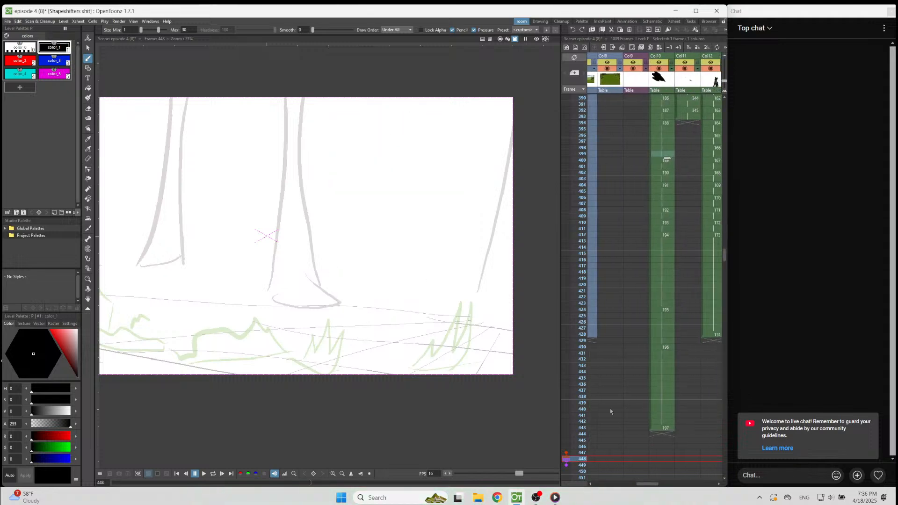
pyautogui.click(666, 121)
pyautogui.click(203, 474)
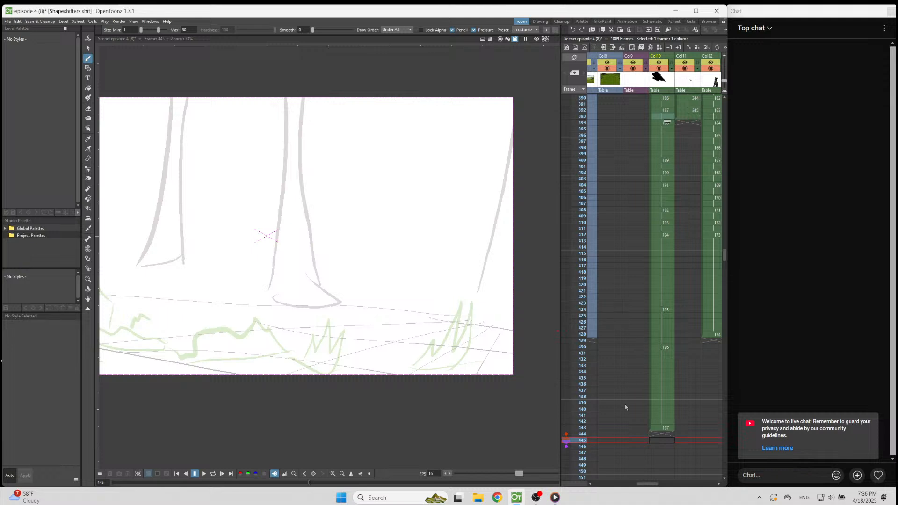
pyautogui.moveTo(648, 484); pyautogui.dragTo(653, 484)
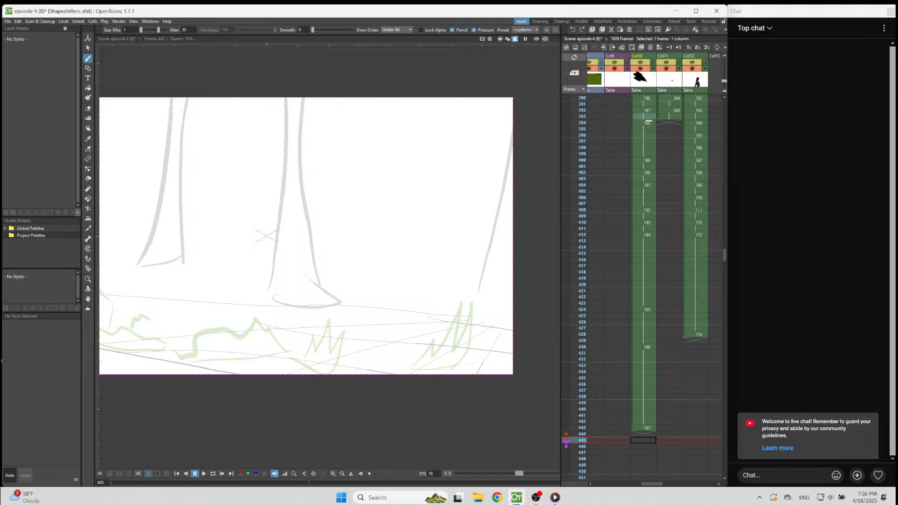
pyautogui.click(695, 116)
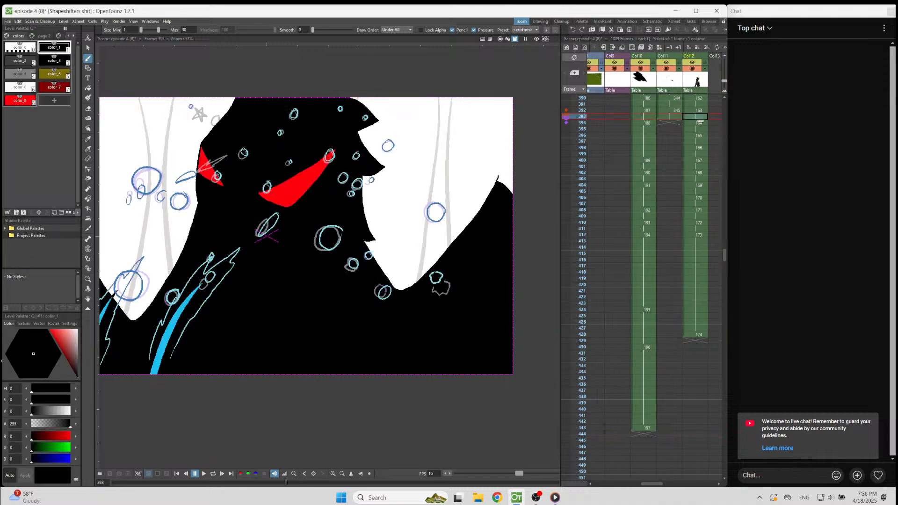
pyautogui.click(204, 473)
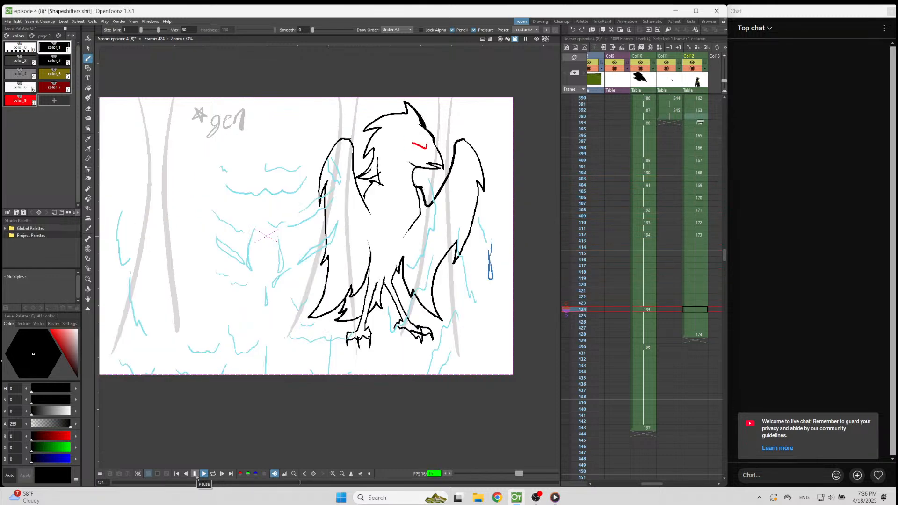
pyautogui.click(195, 474)
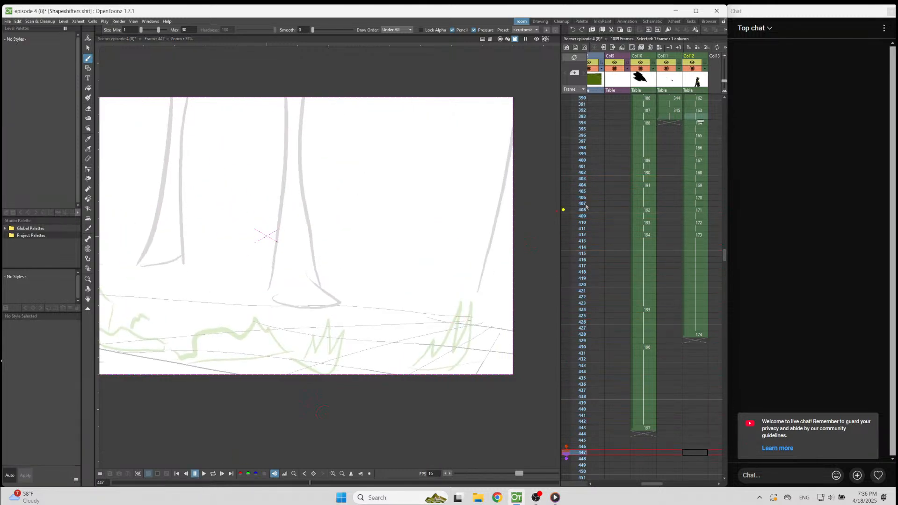
# Hide the tree and grass background sketch of Col1 in the viewer.
pyautogui.moveTo(651, 485); pyautogui.dragTo(596, 463)
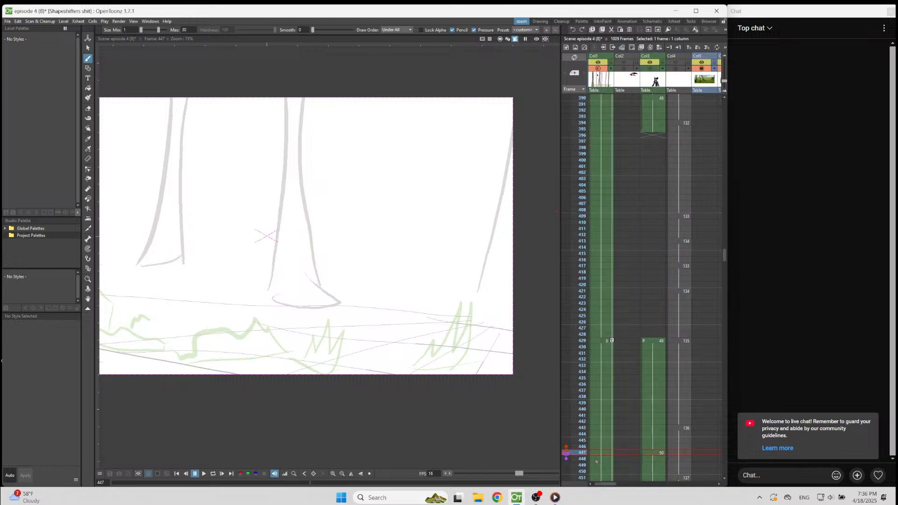
pyautogui.click(601, 452)
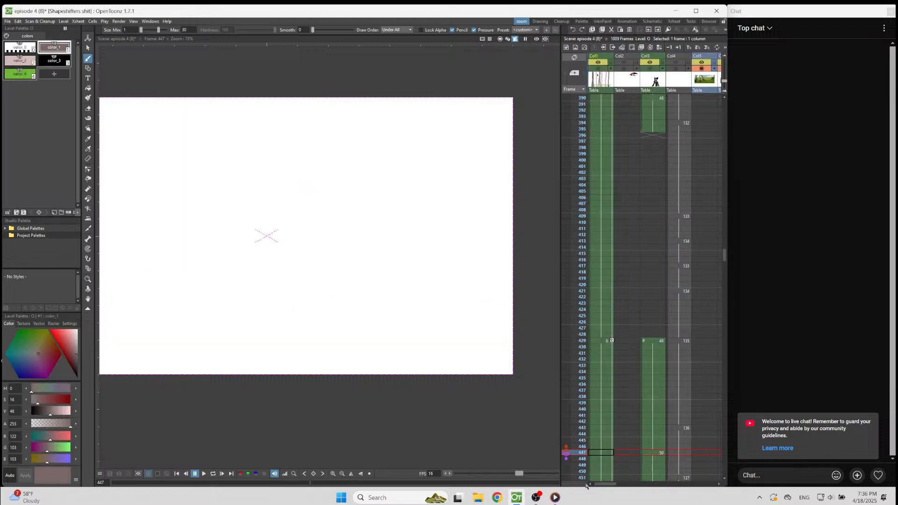
# Play the animation from frames 384 and 379 to check how the dark creature leads into the bird poses.
pyautogui.moveTo(603, 485); pyautogui.dragTo(662, 483)
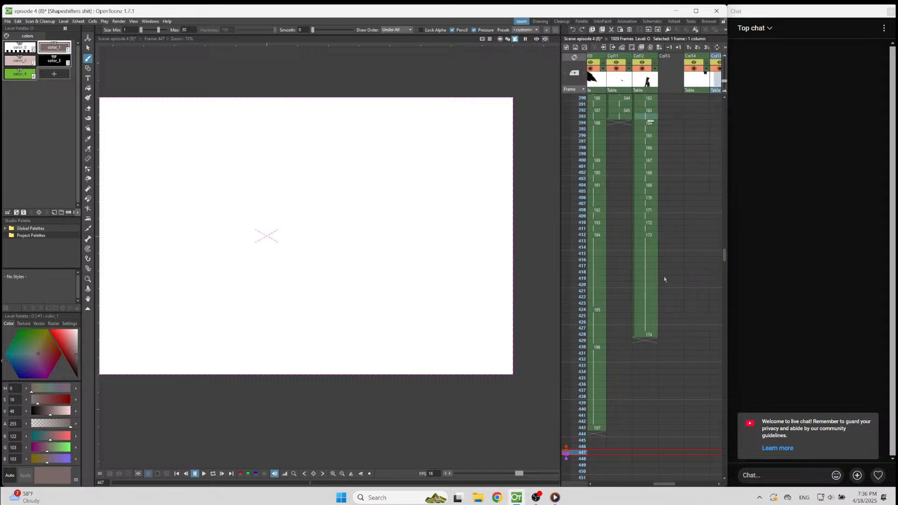
pyautogui.scroll(3, 636, 150)
pyautogui.click(648, 145)
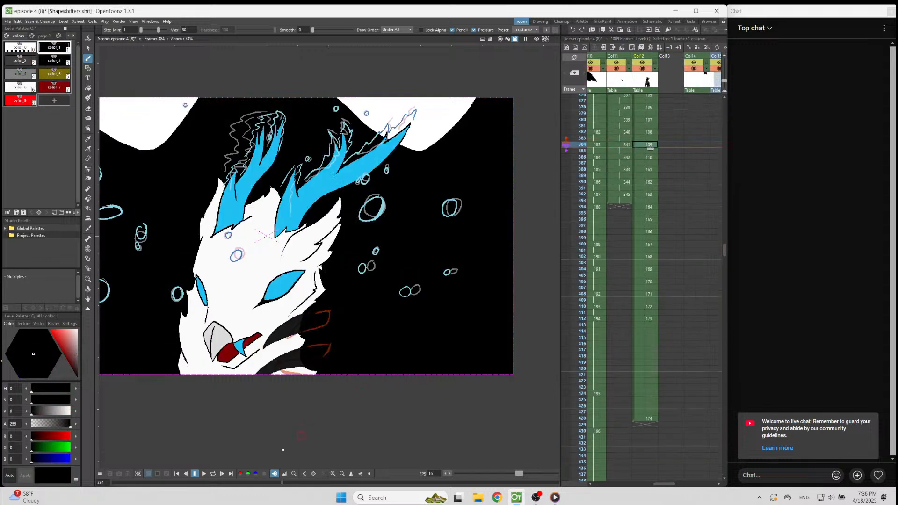
pyautogui.click(204, 473)
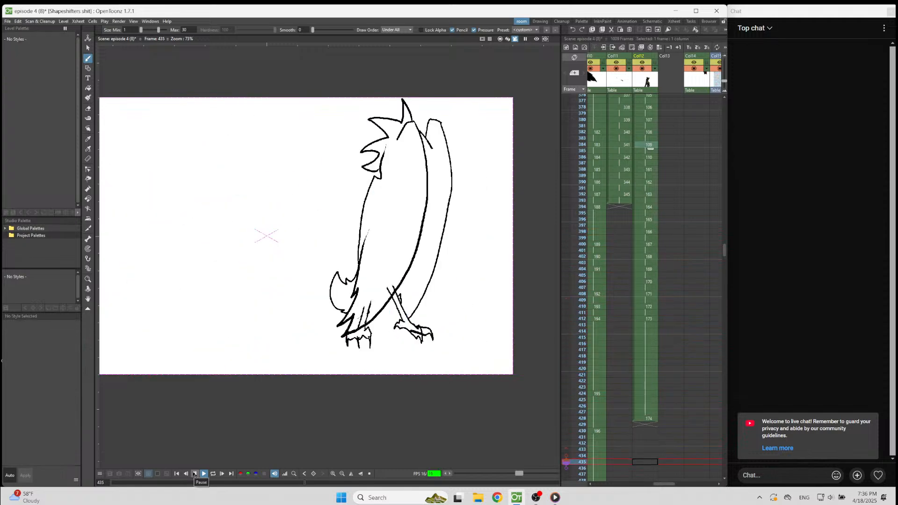
pyautogui.click(194, 474)
pyautogui.scroll(3, 668, 147)
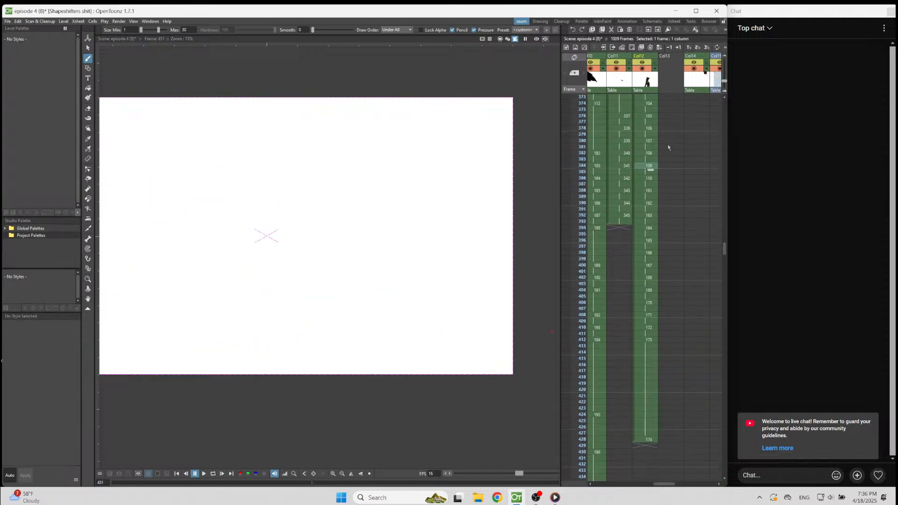
pyautogui.click(669, 147)
pyautogui.click(204, 474)
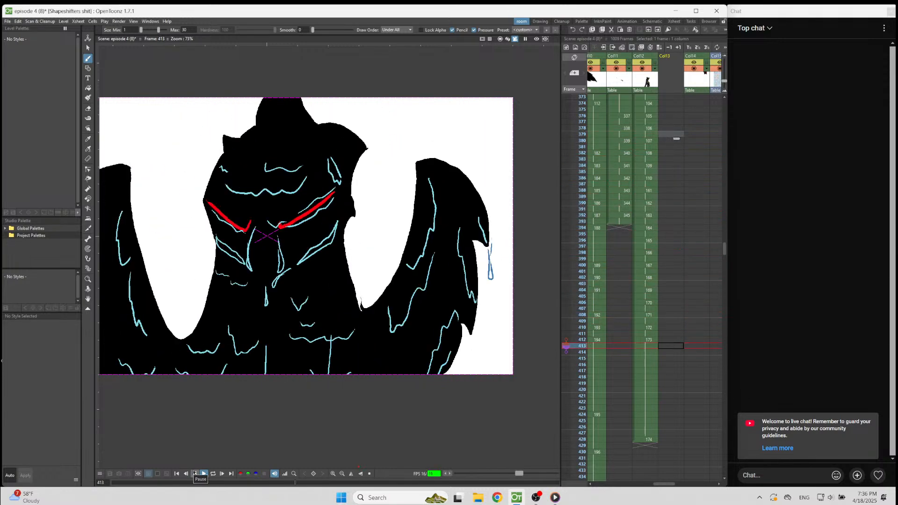
pyautogui.click(195, 474)
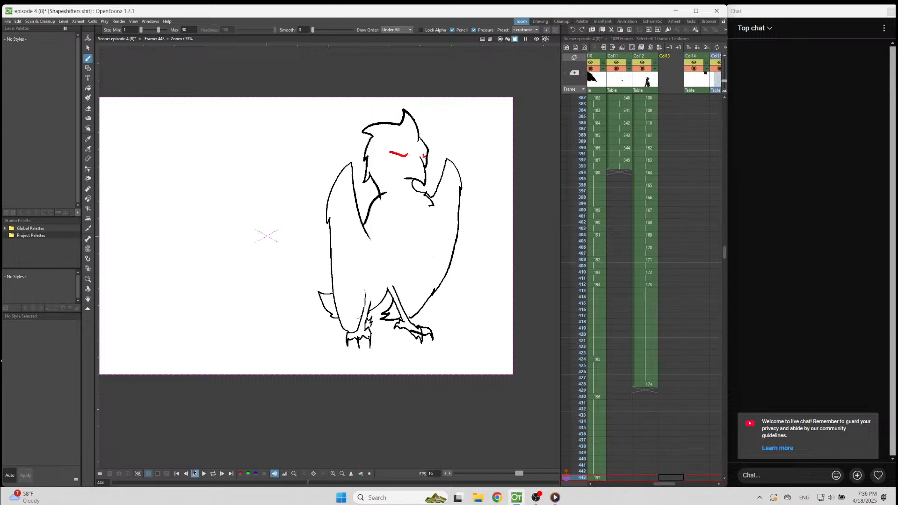
# Shorten the hold of drawing 173 in Col12 so drawing 174 starts on frame 424, and play from frame 395 to check it.
pyautogui.click(655, 317)
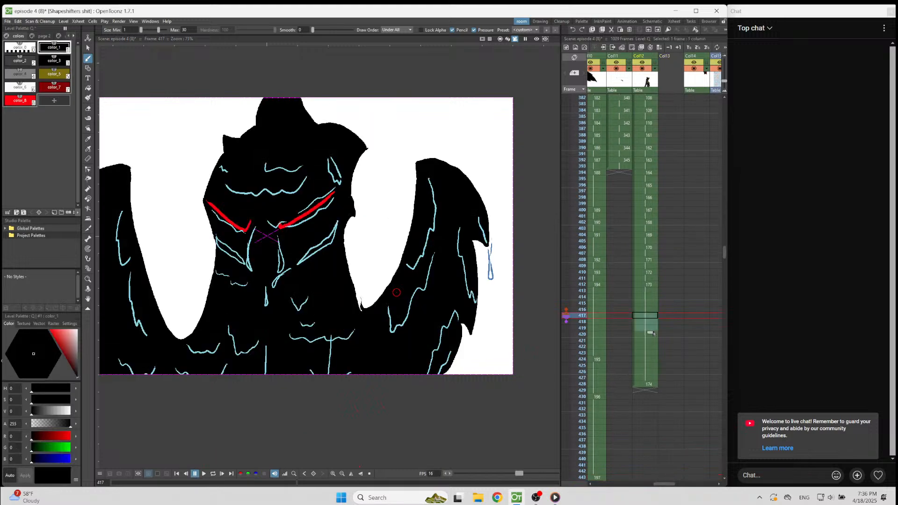
pyautogui.moveTo(652, 340)
pyautogui.mouseDown()
pyautogui.moveTo(652, 318)
pyautogui.moveTo(652, 331)
pyautogui.mouseUp()
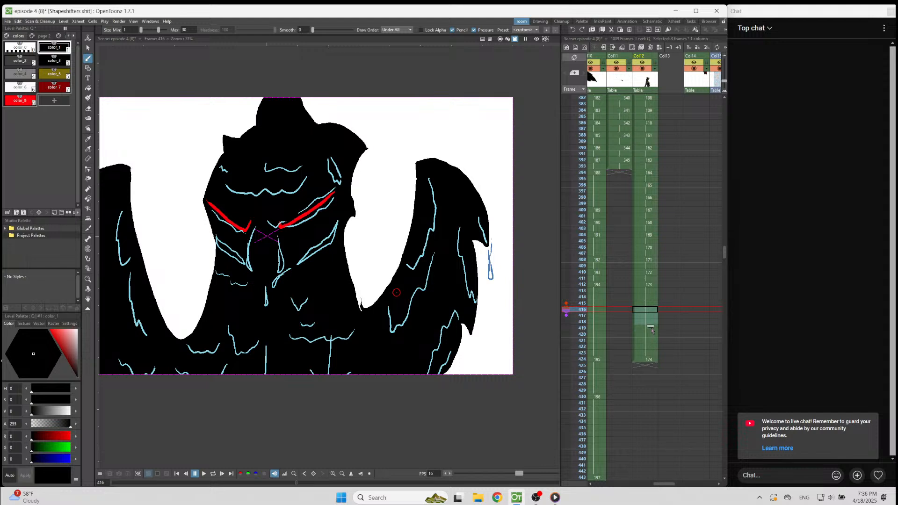
pyautogui.click(670, 178)
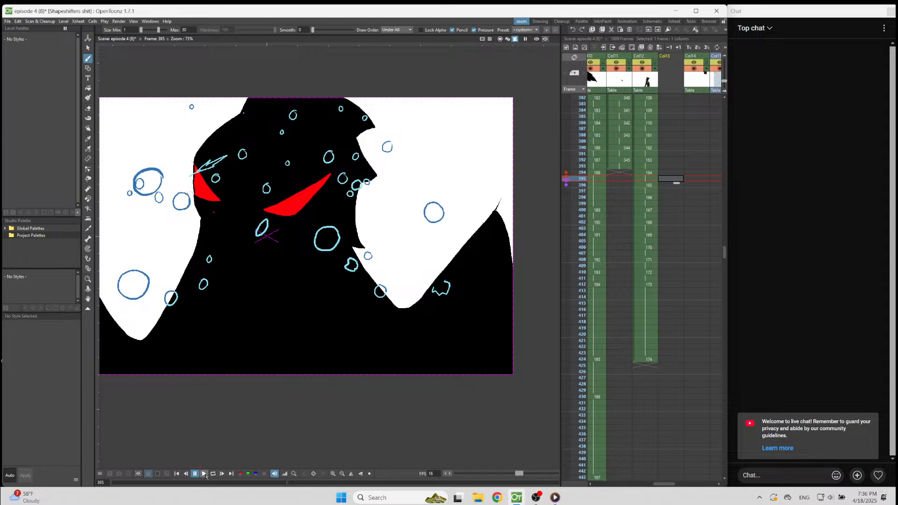
pyautogui.click(204, 474)
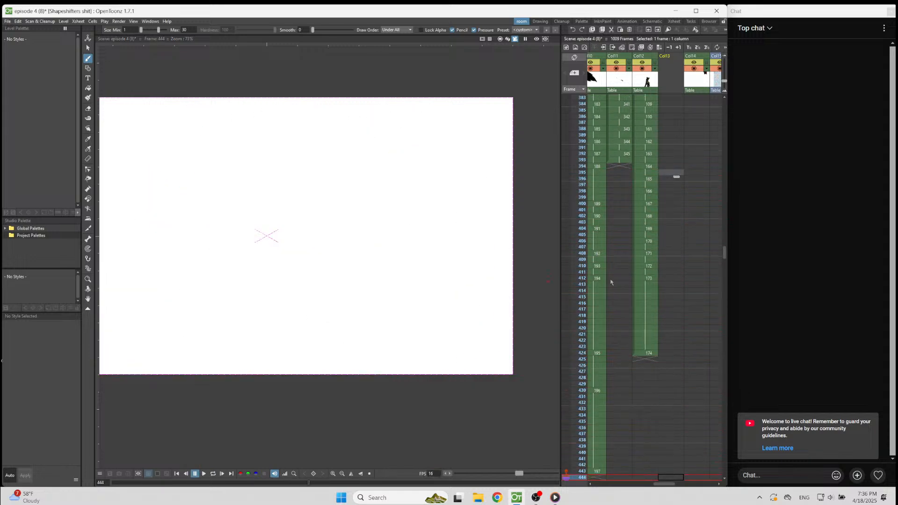
pyautogui.click(649, 280)
pyautogui.click(647, 354)
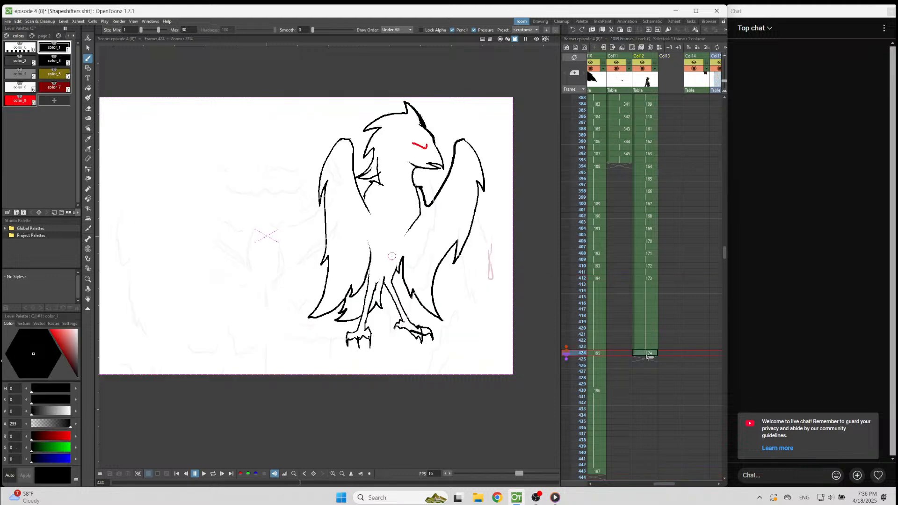
# Extend the hold of bird drawing 195 in Col10 by four frames so drawing 196 starts on frame 434.
pyautogui.moveTo(665, 485); pyautogui.dragTo(645, 478)
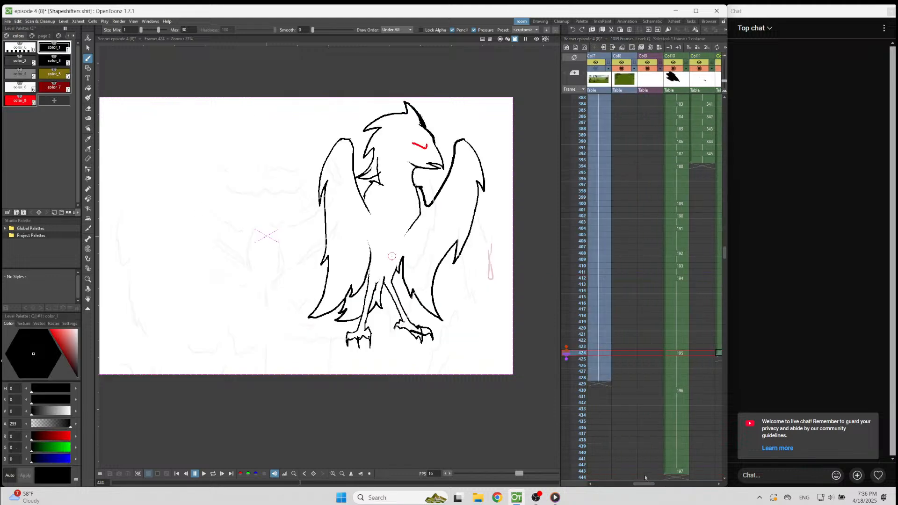
pyautogui.click(677, 366)
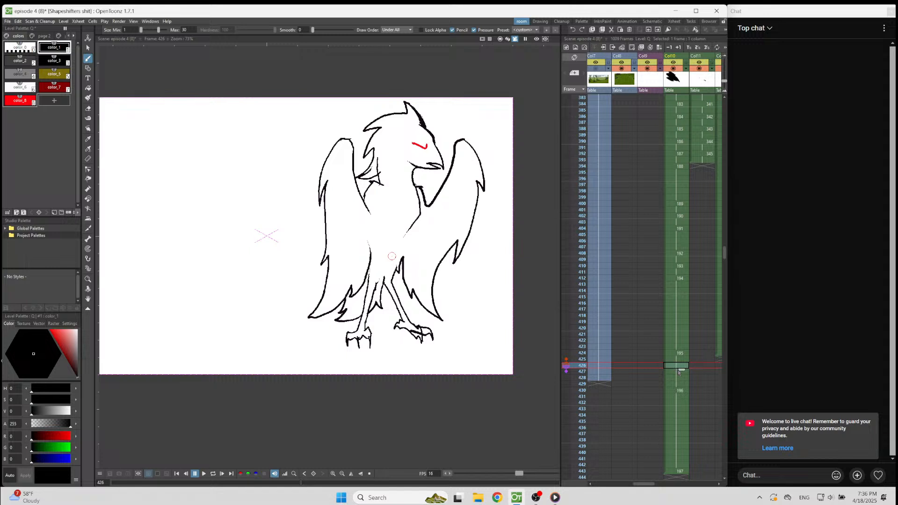
pyautogui.moveTo(682, 371); pyautogui.dragTo(682, 399)
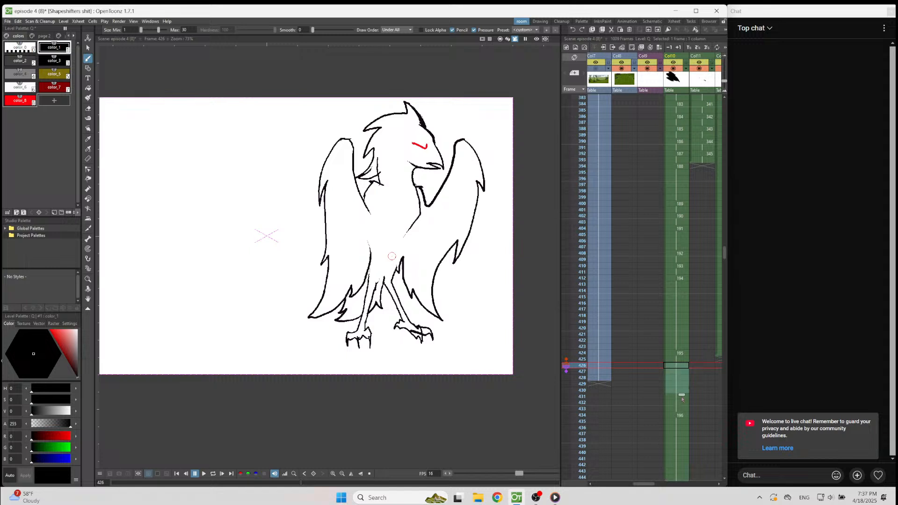
pyautogui.click(682, 367)
pyautogui.click(679, 378)
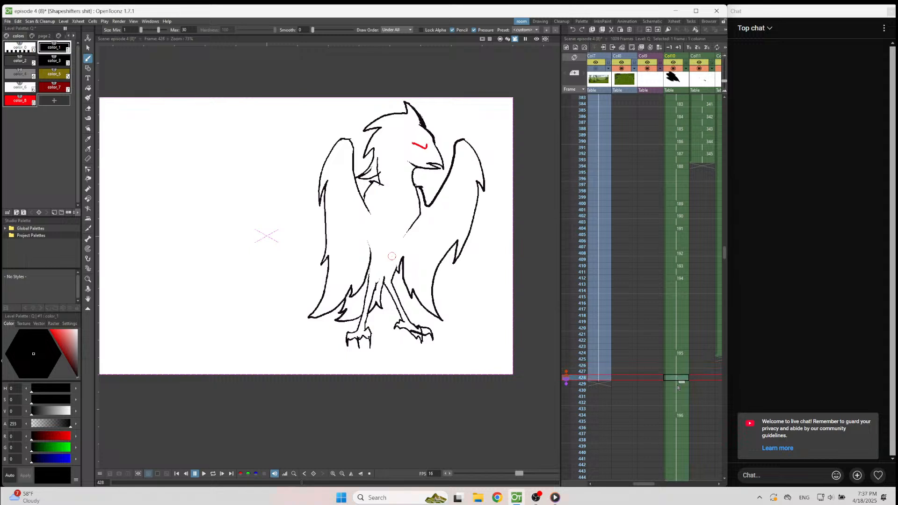
pyautogui.press('Down')
pyautogui.press('Down')
pyautogui.press('Down')
pyautogui.press('Down')
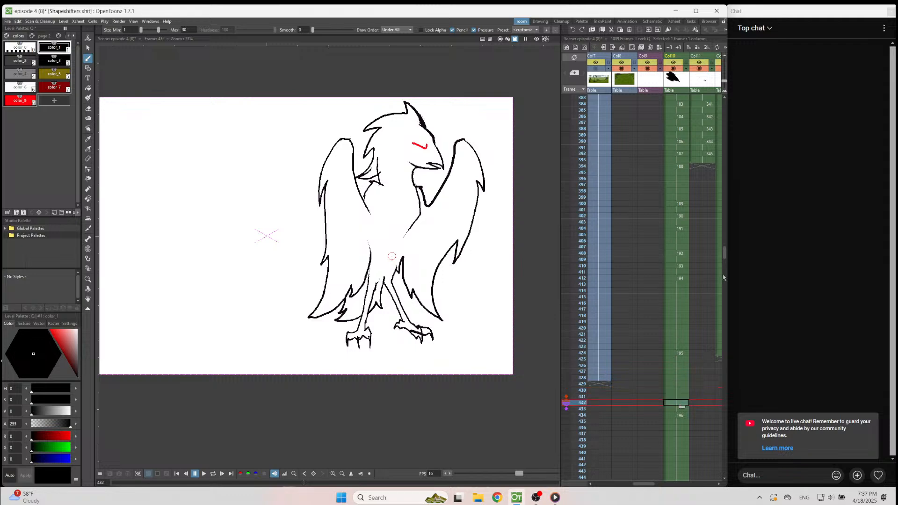
# Play the animation from frame 407 to check the longer hold on the first bird pose.
pyautogui.click(705, 247)
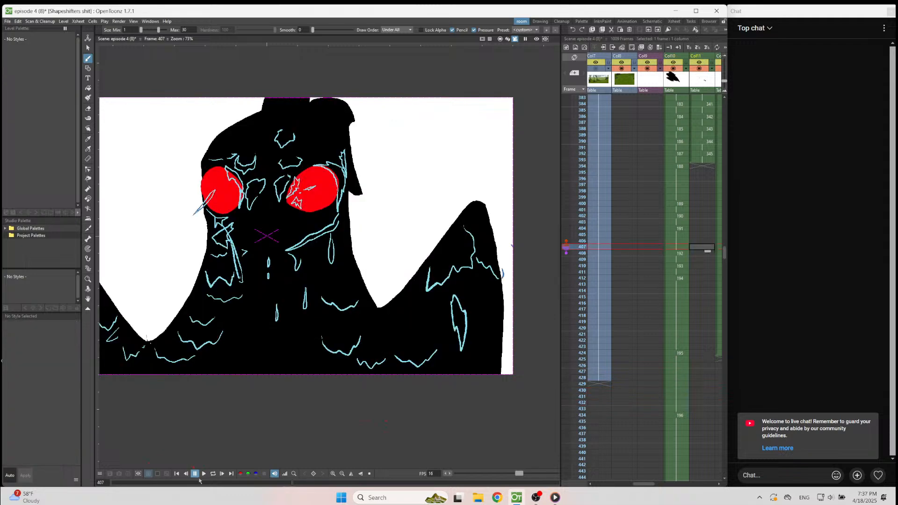
pyautogui.click(203, 475)
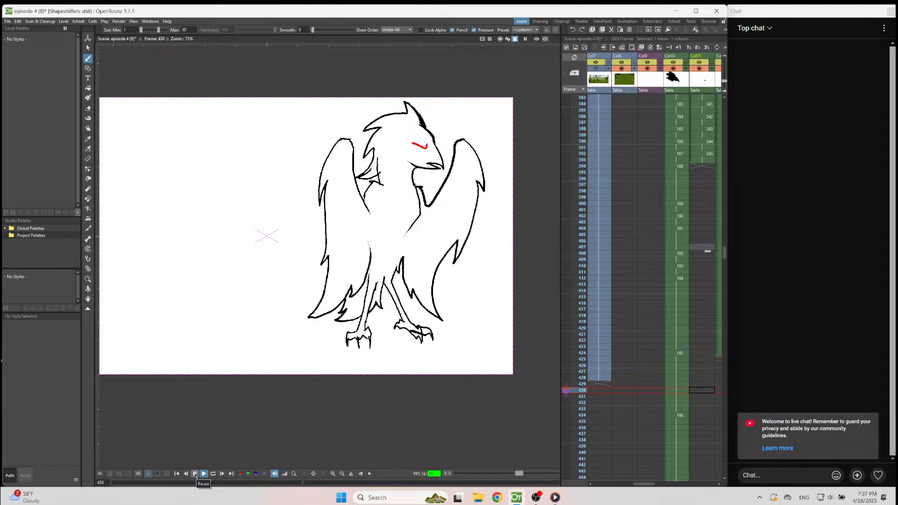
pyautogui.click(196, 475)
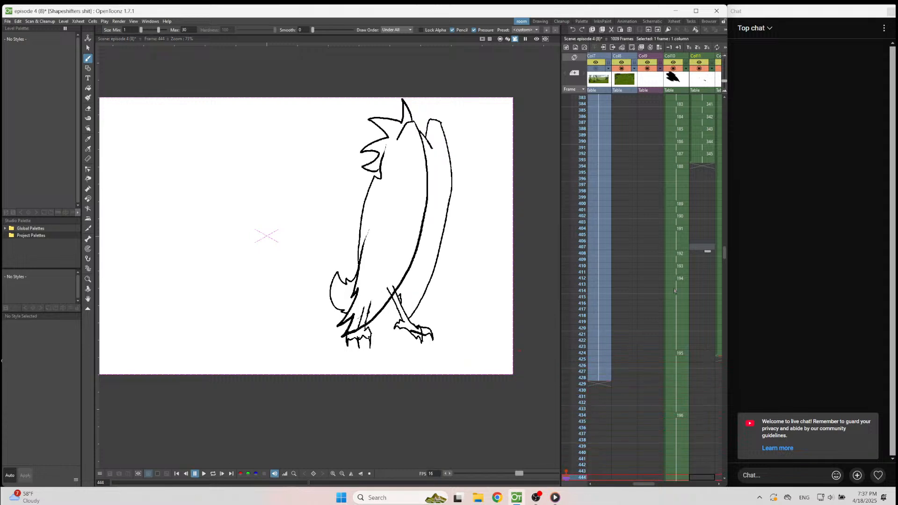
# Examine the held frames of bird drawing 195 between frames 424 and 434 in Col10.
pyautogui.click(675, 284)
pyautogui.click(673, 365)
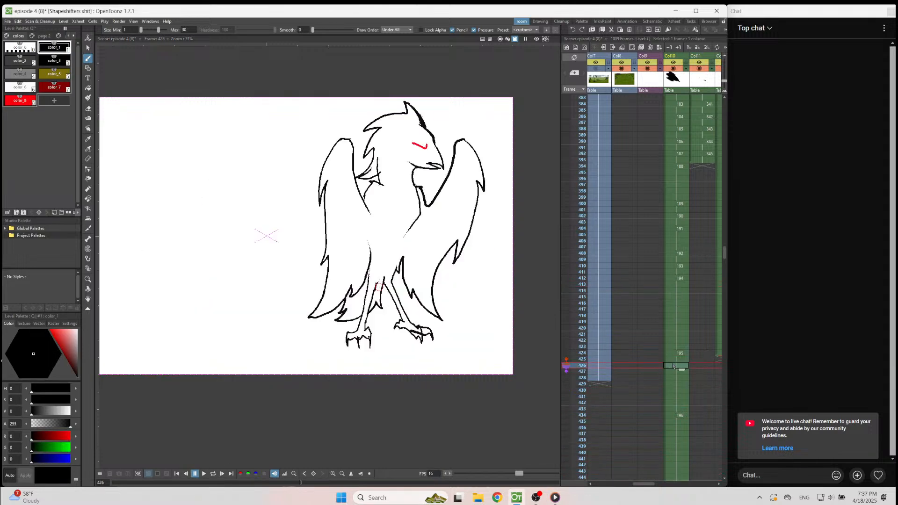
pyautogui.click(671, 409)
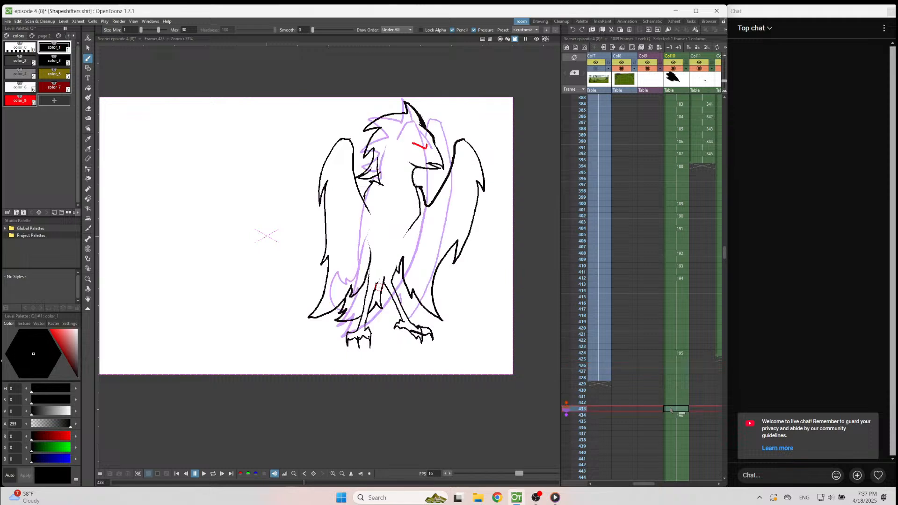
pyautogui.scroll(-1, 410, 296)
pyautogui.scroll(3, 610, 395)
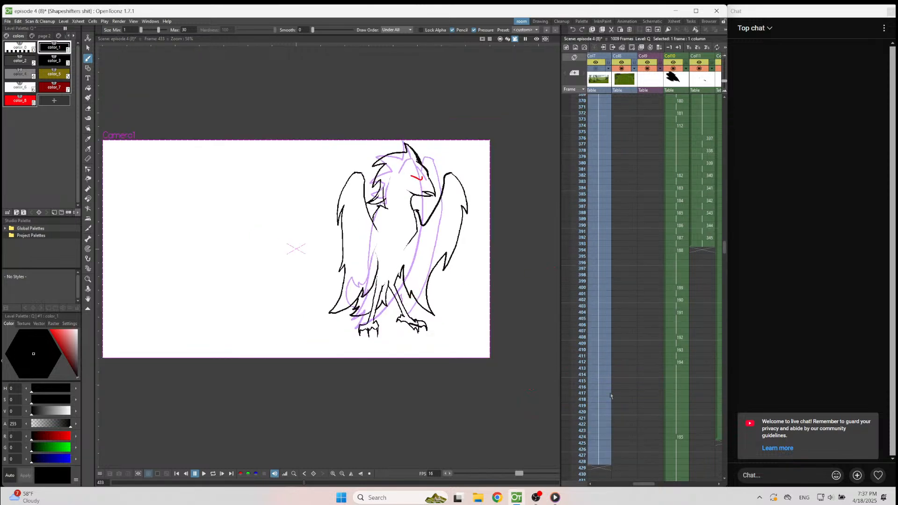
pyautogui.scroll(-5, 677, 300)
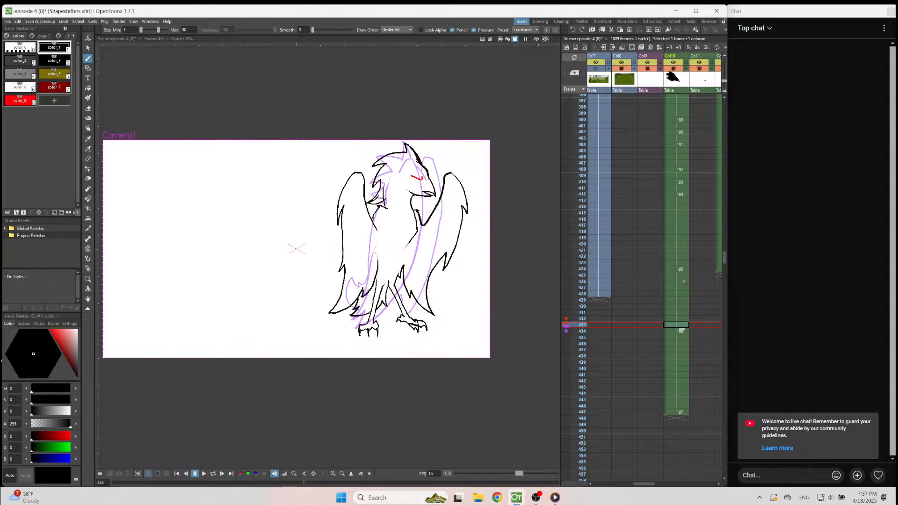
pyautogui.click(683, 282)
pyautogui.click(681, 306)
pyautogui.click(678, 321)
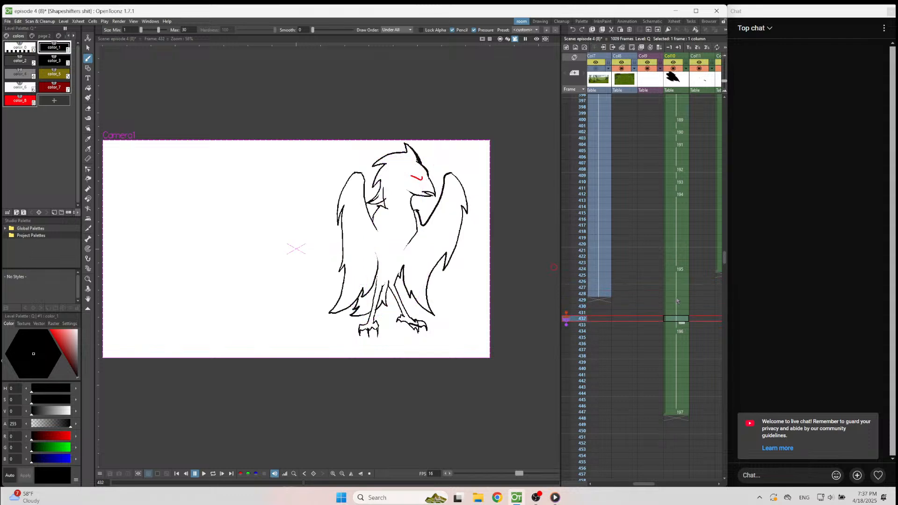
# Insert a new blank drawing at frame 430 in Col10, with frame 434 set as a fixed onion skin reference.
pyautogui.click(681, 282)
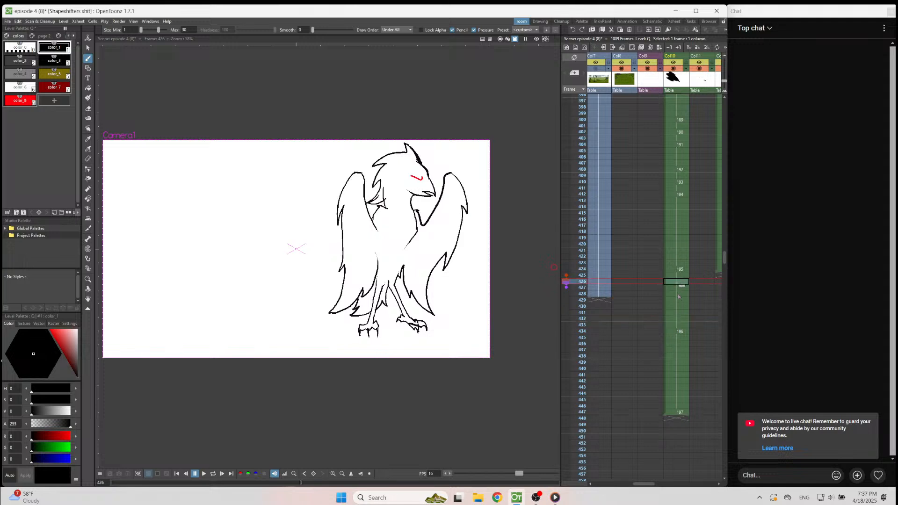
pyautogui.click(679, 294)
pyautogui.click(676, 307)
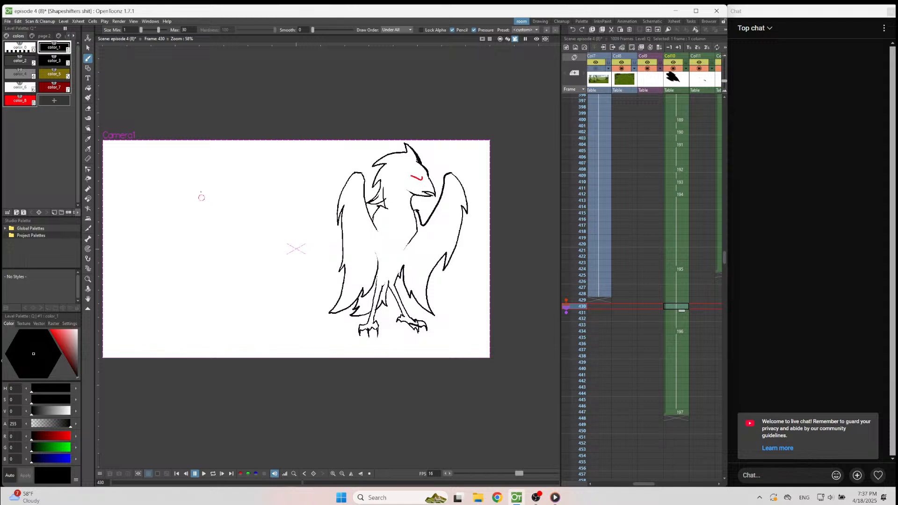
pyautogui.click(564, 331)
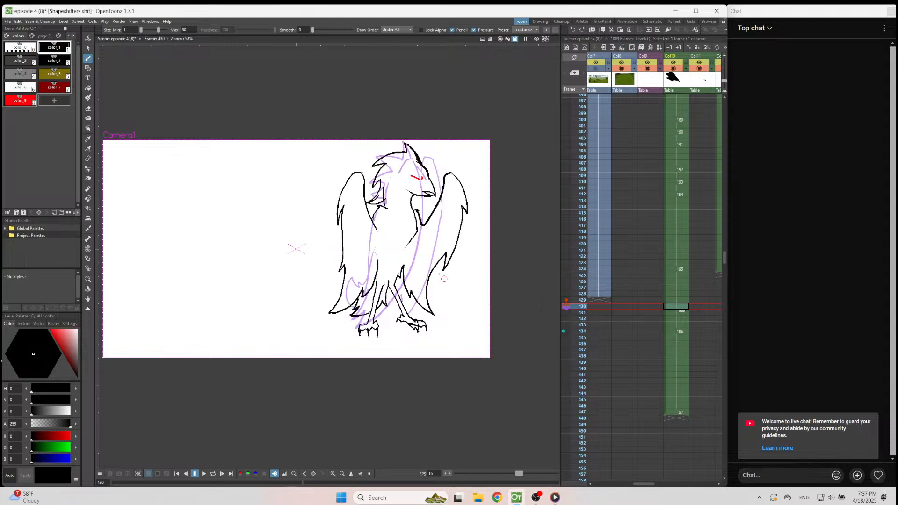
pyautogui.scroll(1, 432, 238)
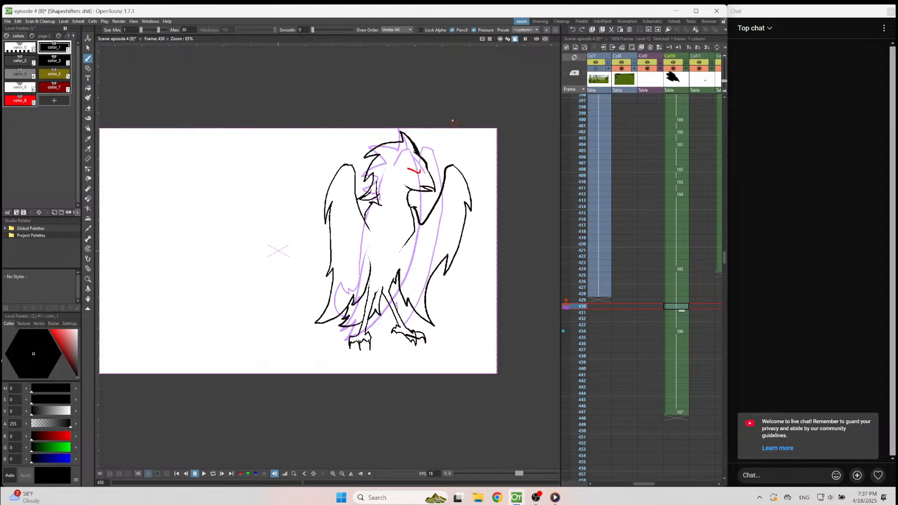
pyautogui.hotkey('alt', 'd')
# Draw the notched outer edge of the bird's right-hand wing on frame 430 and paste in the copied legs and feet.
pyautogui.scroll(3, 446, 135)
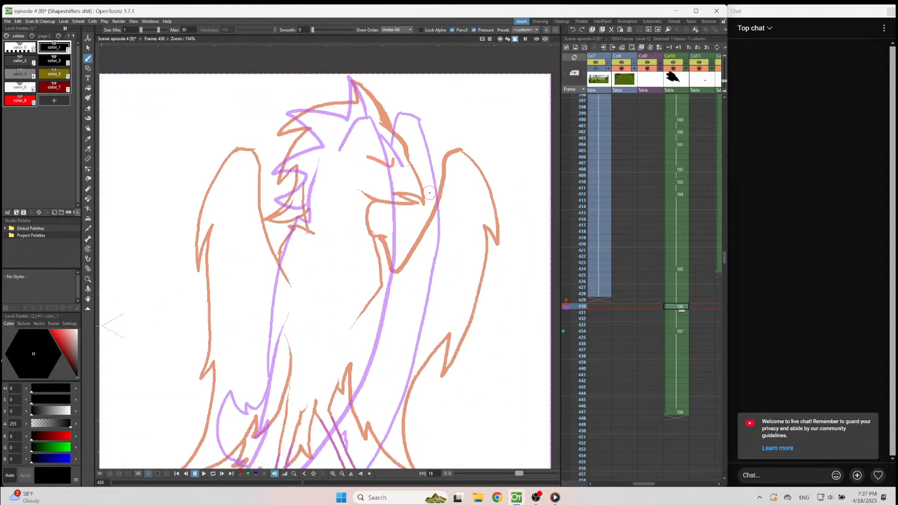
pyautogui.scroll(-1, 454, 145)
pyautogui.scroll(1, 463, 156)
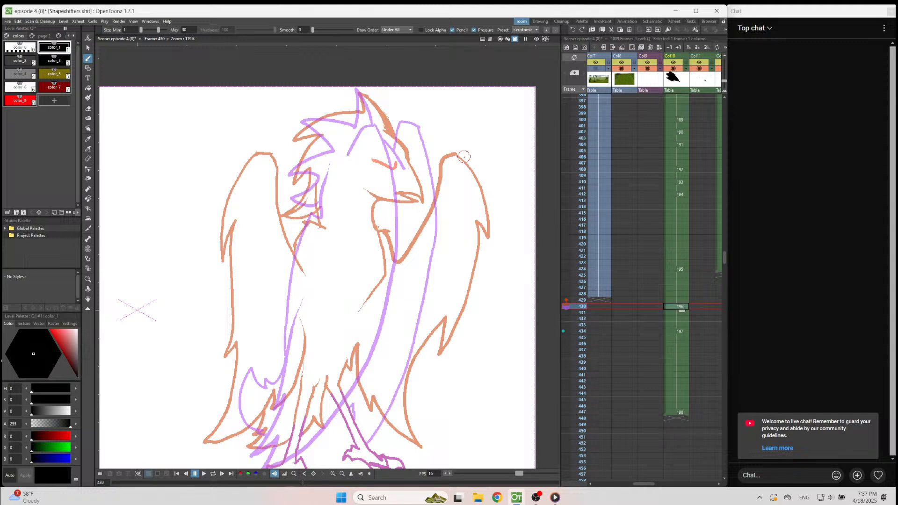
pyautogui.moveTo(430, 127)
pyautogui.mouseDown()
pyautogui.moveTo(458, 227)
pyautogui.moveTo(440, 302)
pyautogui.moveTo(382, 449)
pyautogui.mouseUp()
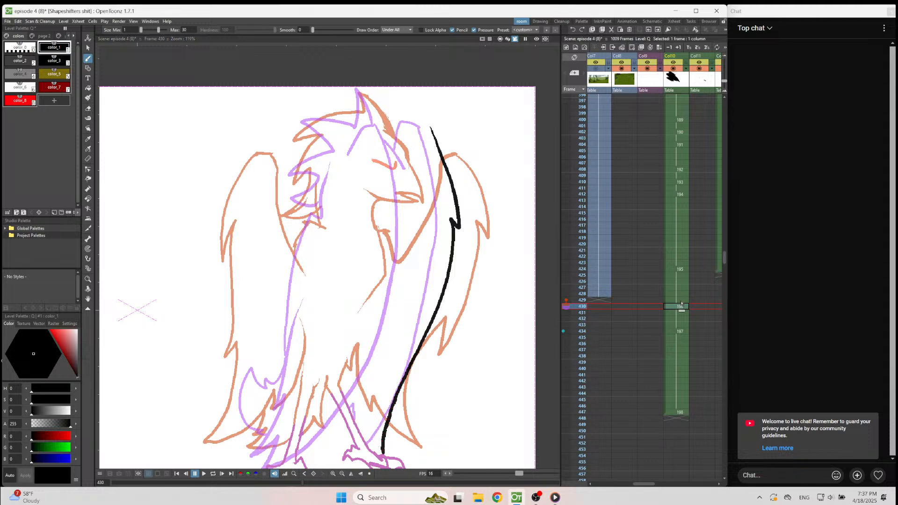
pyautogui.hotkey('ctrl', 'v')
# Draw the pointed feather edge beside the bird's right-hand leg, redoing the first stroke.
pyautogui.scroll(-4, 494, 231)
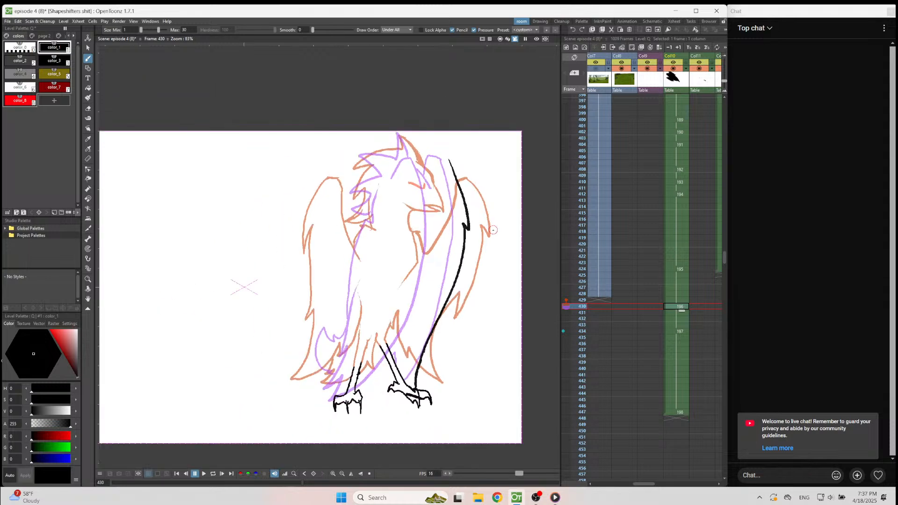
pyautogui.scroll(3, 419, 403)
pyautogui.scroll(2, 421, 317)
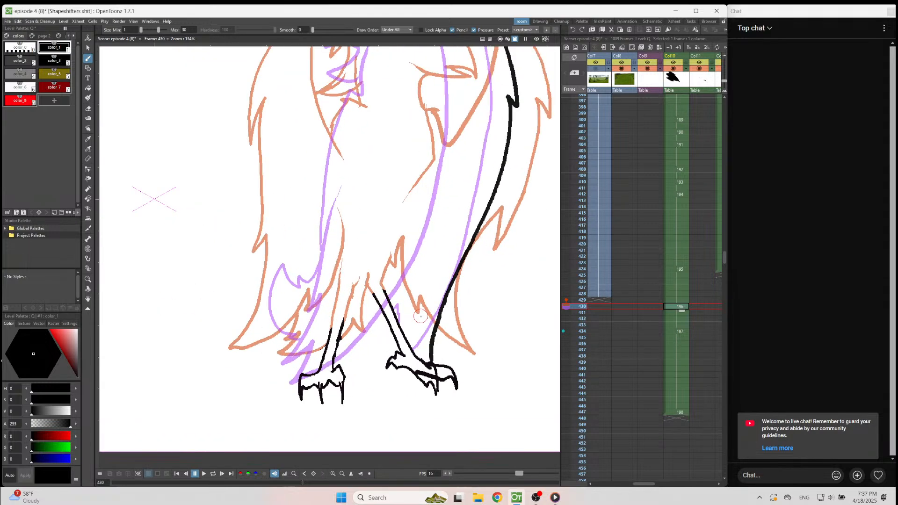
pyautogui.moveTo(414, 348); pyautogui.dragTo(407, 318)
pyautogui.hotkey('ctrl', 'z')
pyautogui.moveTo(387, 290); pyautogui.dragTo(394, 271)
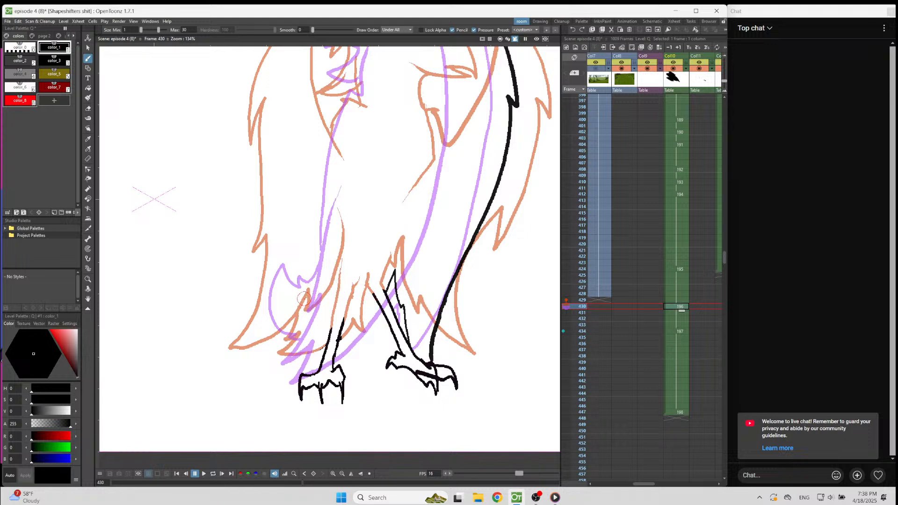
pyautogui.moveTo(267, 280); pyautogui.dragTo(284, 290)
pyautogui.hotkey('ctrl', 'z')
pyautogui.scroll(-5, 375, 342)
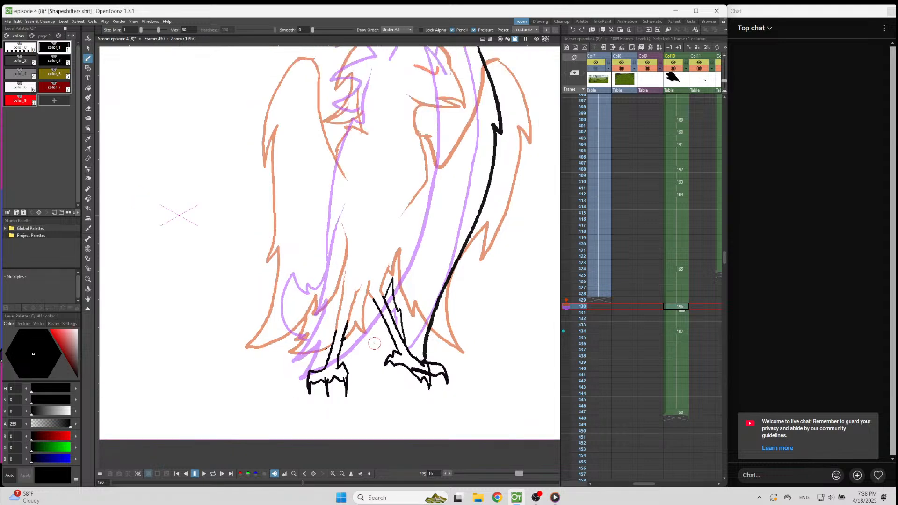
pyautogui.scroll(5, 333, 209)
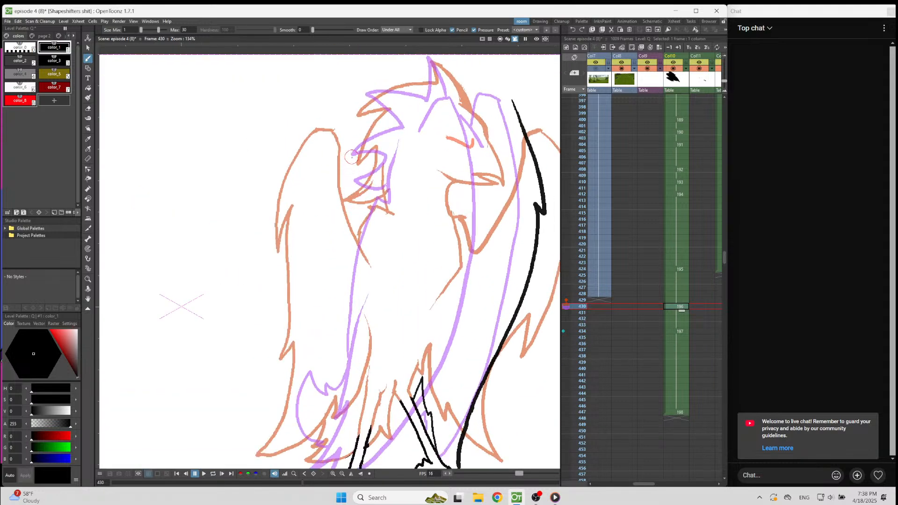
pyautogui.moveTo(373, 111)
pyautogui.mouseDown()
pyautogui.moveTo(331, 247)
pyautogui.moveTo(319, 397)
pyautogui.moveTo(290, 450)
pyautogui.mouseUp()
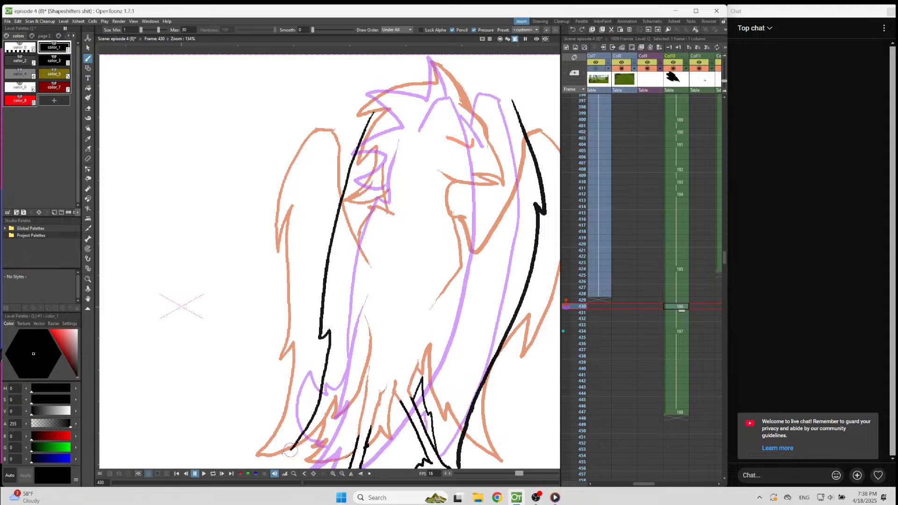
pyautogui.scroll(-5, 409, 192)
pyautogui.scroll(6, 337, 348)
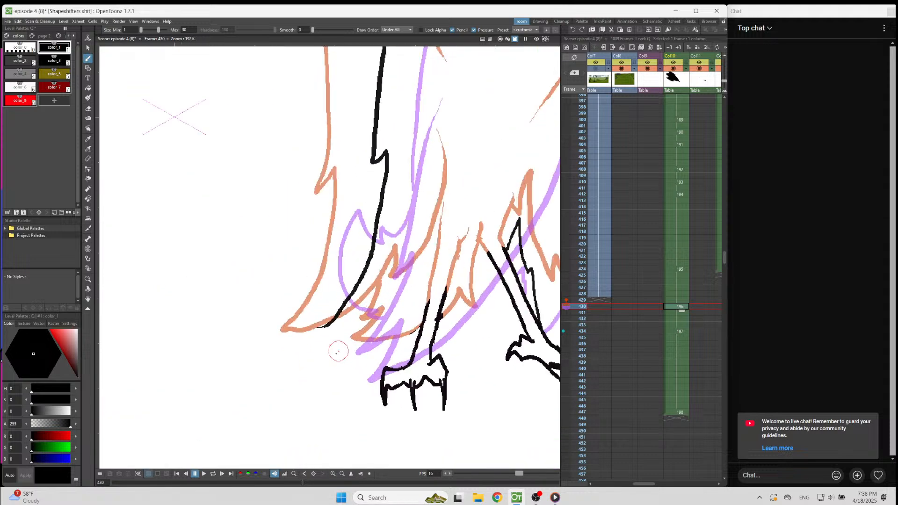
pyautogui.moveTo(328, 322)
pyautogui.mouseDown()
pyautogui.moveTo(313, 341)
pyautogui.moveTo(353, 330)
pyautogui.moveTo(351, 350)
pyautogui.moveTo(388, 338)
pyautogui.moveTo(430, 301)
pyautogui.mouseUp()
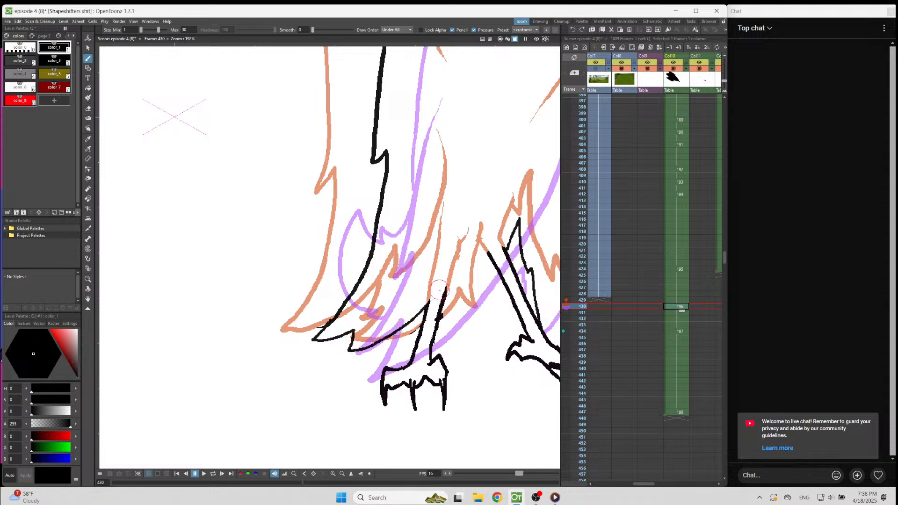
pyautogui.hotkey('ctrl', 'z')
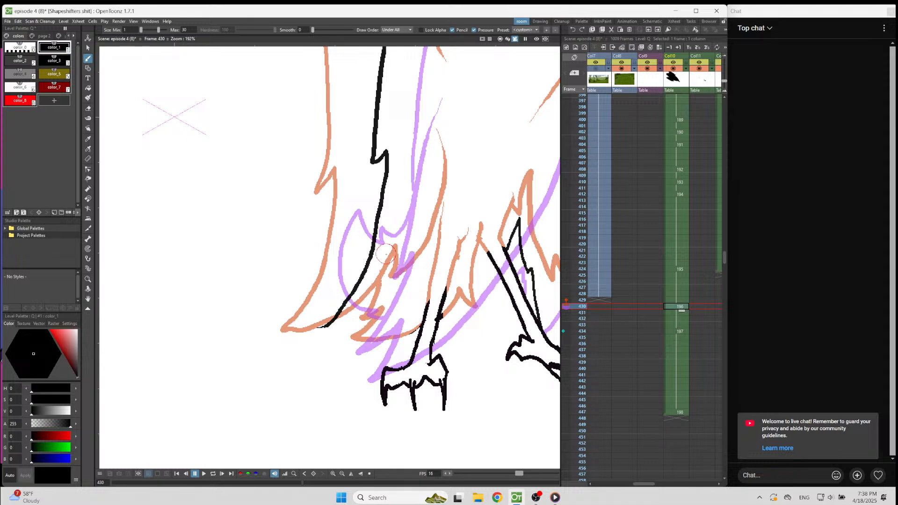
pyautogui.hotkey('ctrl', 'z')
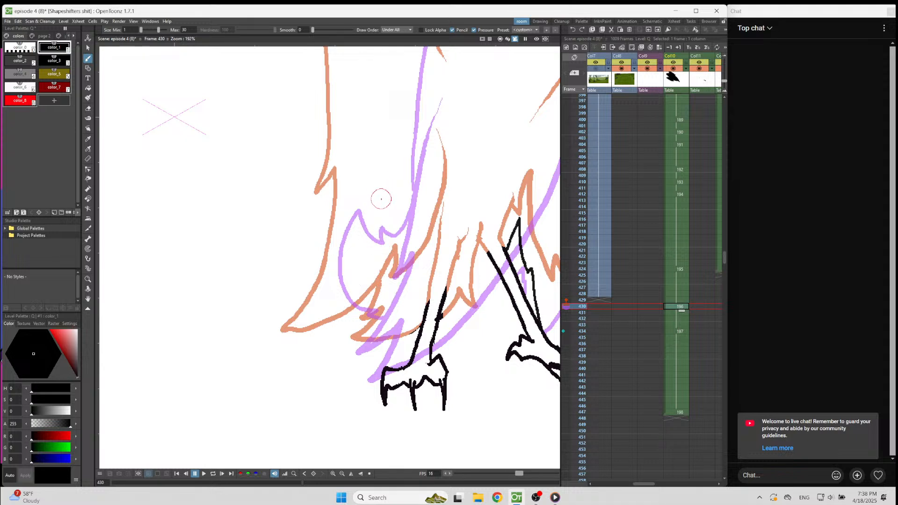
# Draw the pointed tip feathers of the left-hand wing beside the left leg, undoing the strokes above them.
pyautogui.moveTo(382, 164)
pyautogui.mouseDown()
pyautogui.moveTo(367, 238)
pyautogui.moveTo(322, 335)
pyautogui.moveTo(370, 311)
pyautogui.moveTo(312, 370)
pyautogui.moveTo(385, 350)
pyautogui.moveTo(423, 314)
pyautogui.moveTo(423, 287)
pyautogui.moveTo(367, 350)
pyautogui.moveTo(319, 374)
pyautogui.moveTo(357, 323)
pyautogui.moveTo(334, 340)
pyautogui.moveTo(362, 282)
pyautogui.moveTo(407, 111)
pyautogui.moveTo(356, 227)
pyautogui.moveTo(386, 58)
pyautogui.mouseUp()
pyautogui.hotkey('ctrl', 'z')
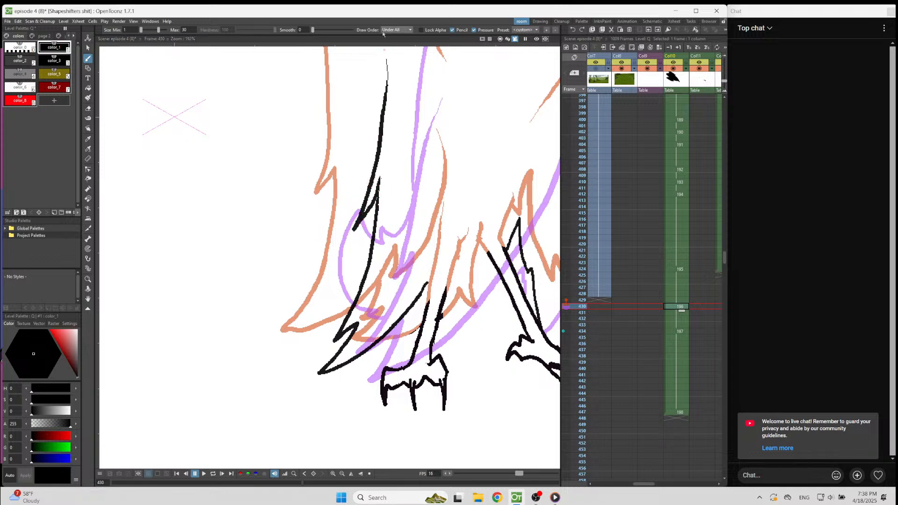
pyautogui.scroll(-3, 372, 325)
pyautogui.scroll(2, 381, 197)
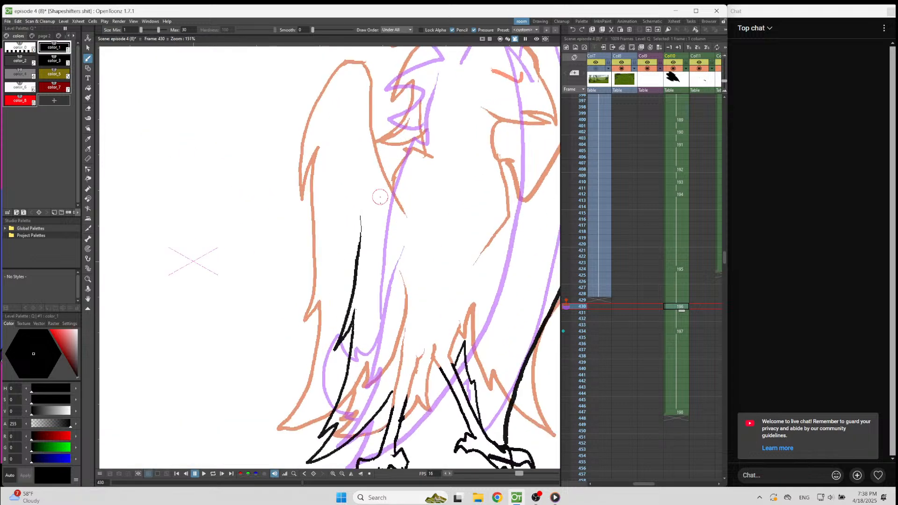
pyautogui.hotkey('ctrl', 'z')
pyautogui.moveTo(347, 189)
pyautogui.mouseDown()
pyautogui.moveTo(331, 346)
pyautogui.moveTo(358, 303)
pyautogui.mouseUp()
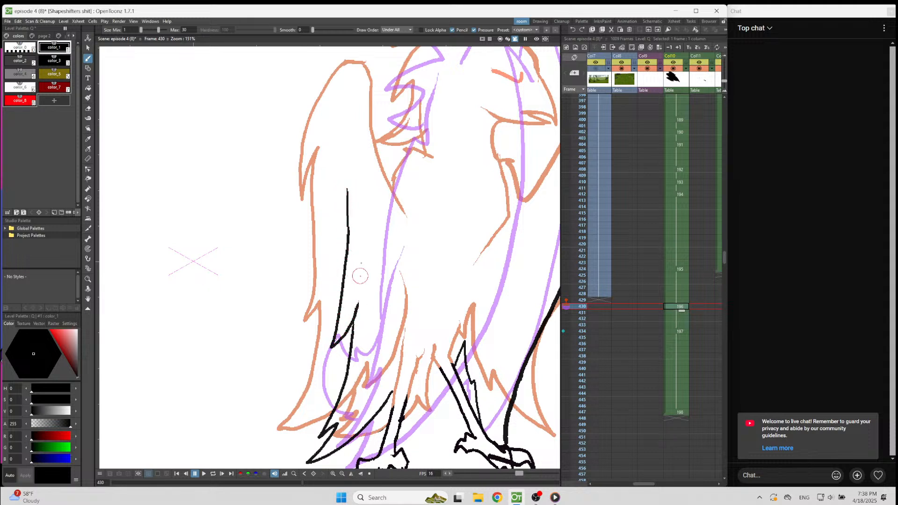
pyautogui.hotkey('ctrl', 'z')
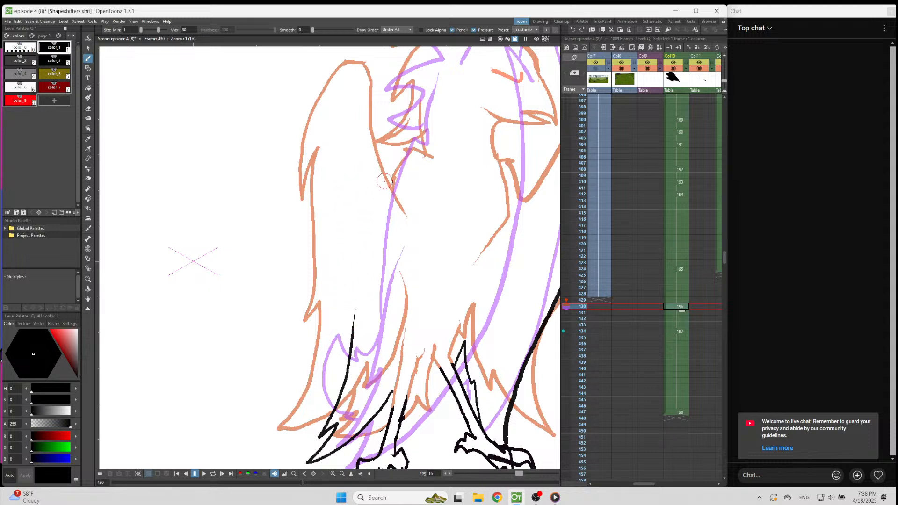
# Draw the left-hand wing's notched outer edge up from the tip feathers and round it over at the shoulder.
pyautogui.scroll(-4, 420, 186)
pyautogui.scroll(3, 405, 99)
pyautogui.moveTo(407, 97)
pyautogui.mouseDown()
pyautogui.moveTo(366, 214)
pyautogui.moveTo(363, 245)
pyautogui.moveTo(374, 229)
pyautogui.moveTo(358, 337)
pyautogui.moveTo(368, 327)
pyautogui.mouseUp()
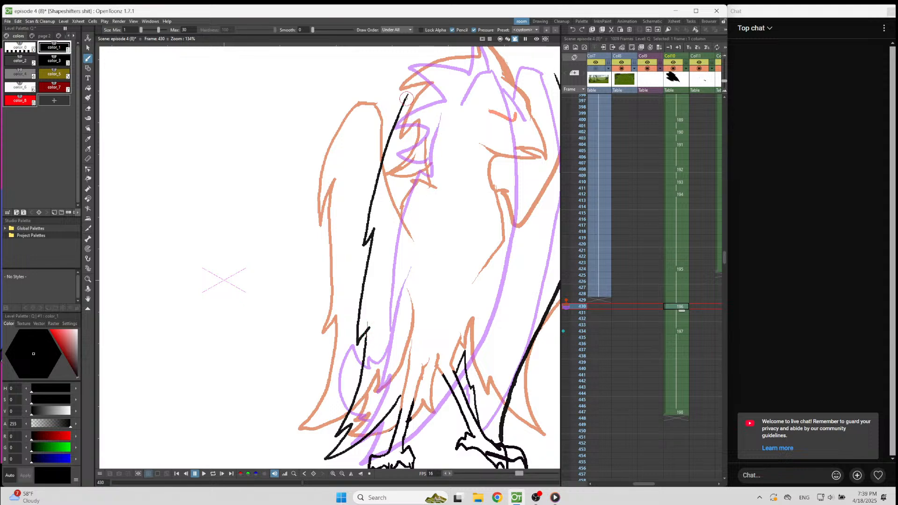
pyautogui.moveTo(406, 97)
pyautogui.mouseDown()
pyautogui.moveTo(414, 91)
pyautogui.moveTo(450, 127)
pyautogui.mouseUp()
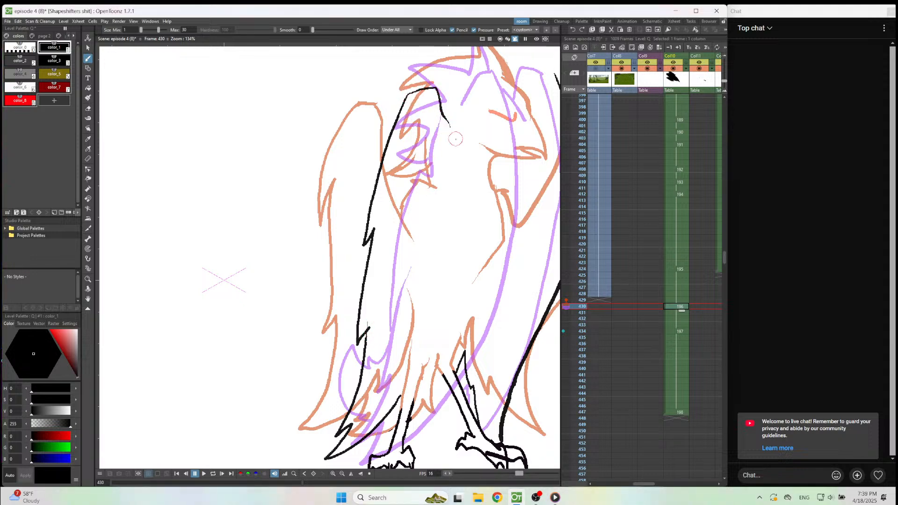
# Draw the bird's head profile from the crest down the forehead to the beak and lower jaw.
pyautogui.scroll(-2, 455, 139)
pyautogui.scroll(4, 457, 89)
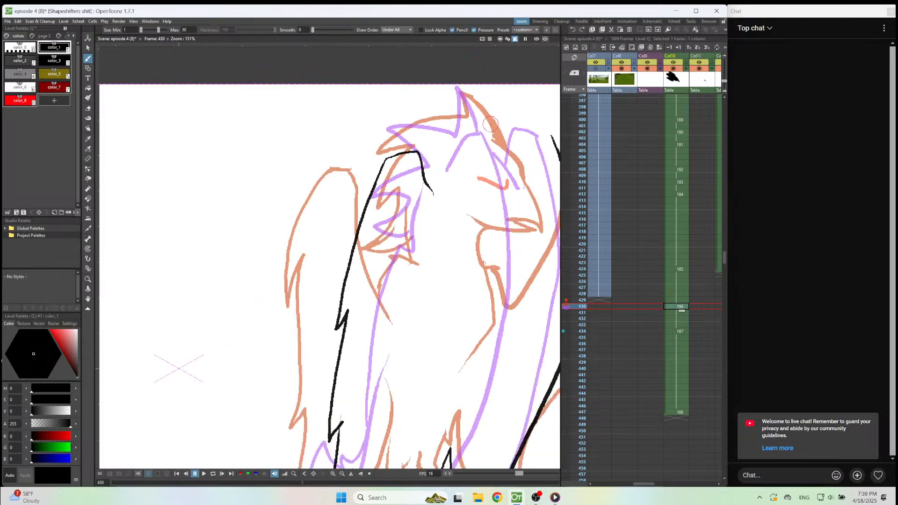
pyautogui.moveTo(440, 61)
pyautogui.mouseDown()
pyautogui.moveTo(477, 113)
pyautogui.moveTo(485, 154)
pyautogui.moveTo(494, 153)
pyautogui.moveTo(482, 143)
pyautogui.moveTo(530, 198)
pyautogui.mouseUp()
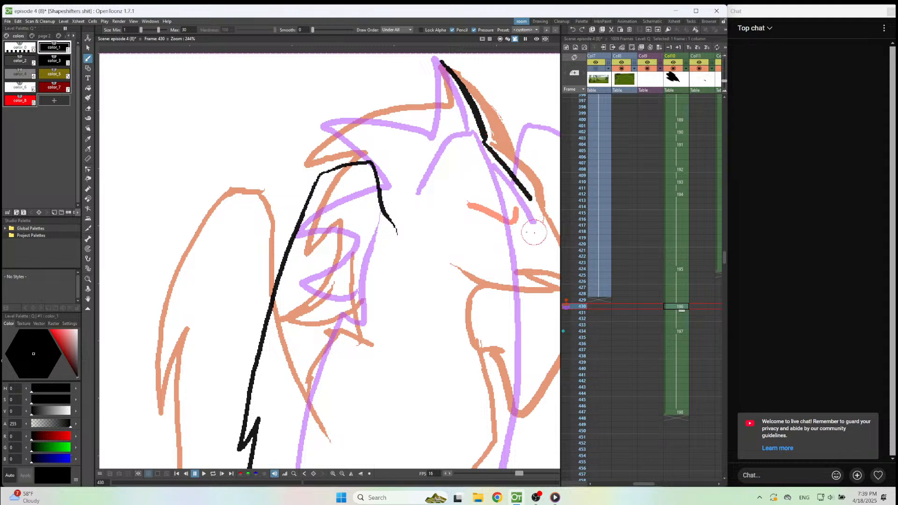
pyautogui.scroll(-6, 483, 208)
pyautogui.scroll(9, 534, 259)
pyautogui.moveTo(447, 98)
pyautogui.mouseDown()
pyautogui.moveTo(466, 257)
pyautogui.moveTo(435, 226)
pyautogui.moveTo(406, 221)
pyautogui.moveTo(452, 258)
pyautogui.moveTo(364, 219)
pyautogui.mouseUp()
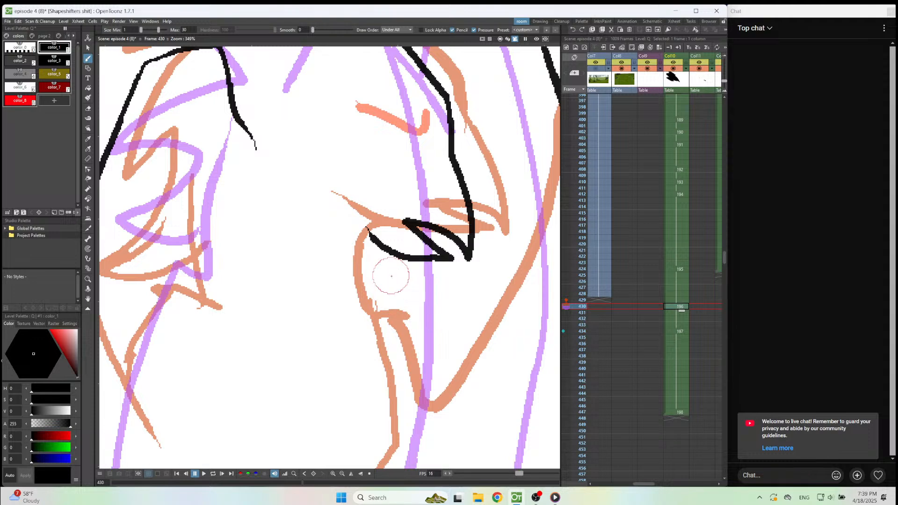
pyautogui.moveTo(371, 234); pyautogui.dragTo(408, 258)
# Draw the inner edge and top of the right-hand wing beside the head, and clean up where it joins the outer edge.
pyautogui.scroll(-3, 394, 262)
pyautogui.scroll(1, 454, 135)
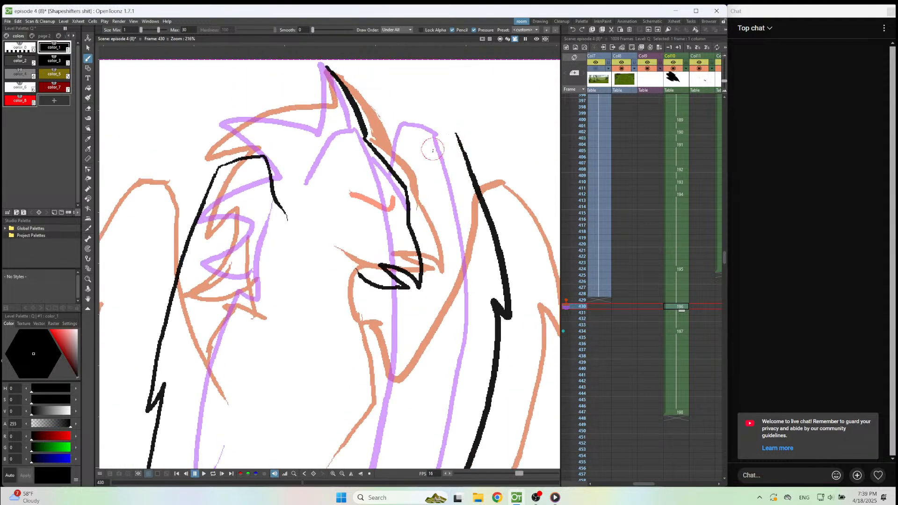
pyautogui.moveTo(431, 145); pyautogui.dragTo(415, 237)
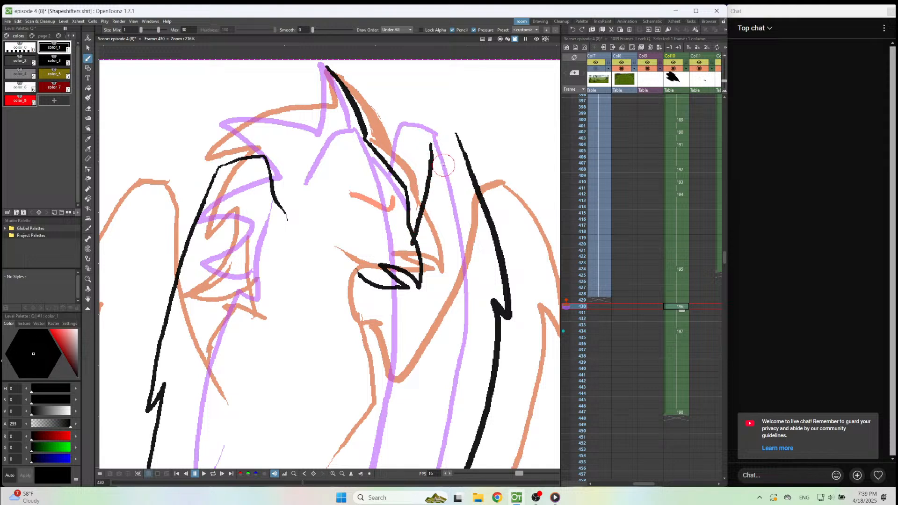
pyautogui.moveTo(438, 159); pyautogui.dragTo(467, 159)
pyautogui.press('a')
pyautogui.moveTo(452, 143)
pyautogui.mouseDown()
pyautogui.moveTo(469, 154)
pyautogui.moveTo(463, 169)
pyautogui.moveTo(477, 191)
pyautogui.mouseUp()
pyautogui.press('b')
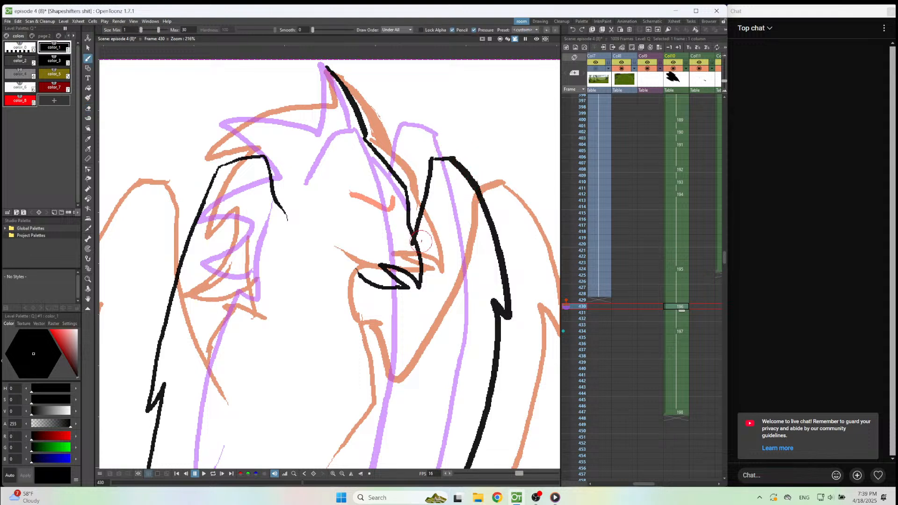
# Erase the beak and lower jaw at frame 430 and draw a small upright black oval below the forehead line.
pyautogui.press('a')
pyautogui.moveTo(421, 245)
pyautogui.mouseDown()
pyautogui.moveTo(423, 296)
pyautogui.moveTo(398, 265)
pyautogui.moveTo(401, 296)
pyautogui.moveTo(381, 284)
pyautogui.mouseUp()
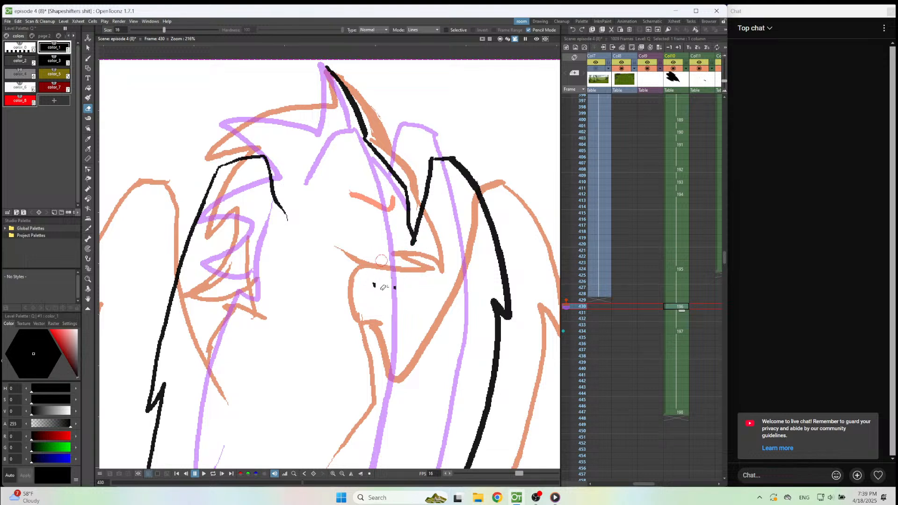
pyautogui.press('b')
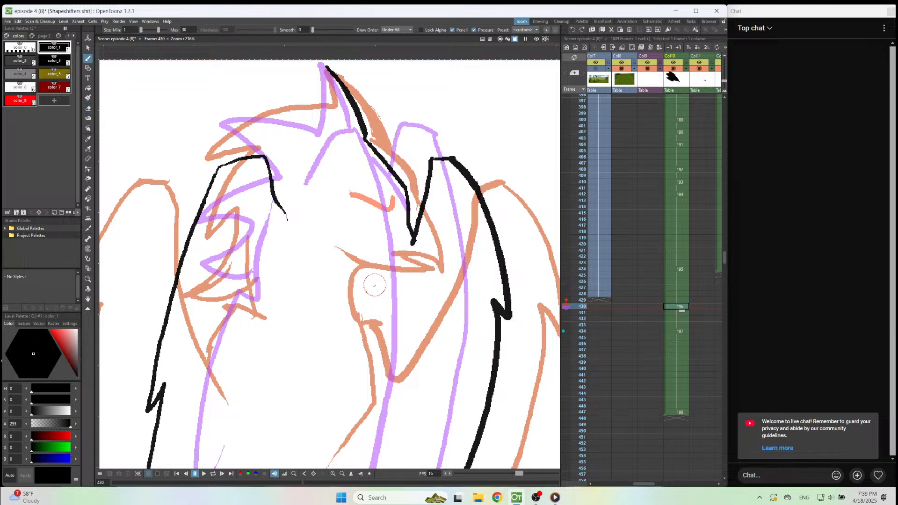
pyautogui.moveTo(372, 296)
pyautogui.mouseDown()
pyautogui.moveTo(373, 283)
pyautogui.moveTo(372, 296)
pyautogui.mouseUp()
# Draw the angled brow mark above the small oval in red color_8, undoing the first attempt.
pyautogui.click(20, 101)
pyautogui.moveTo(368, 245)
pyautogui.mouseDown()
pyautogui.moveTo(358, 252)
pyautogui.moveTo(332, 225)
pyautogui.mouseUp()
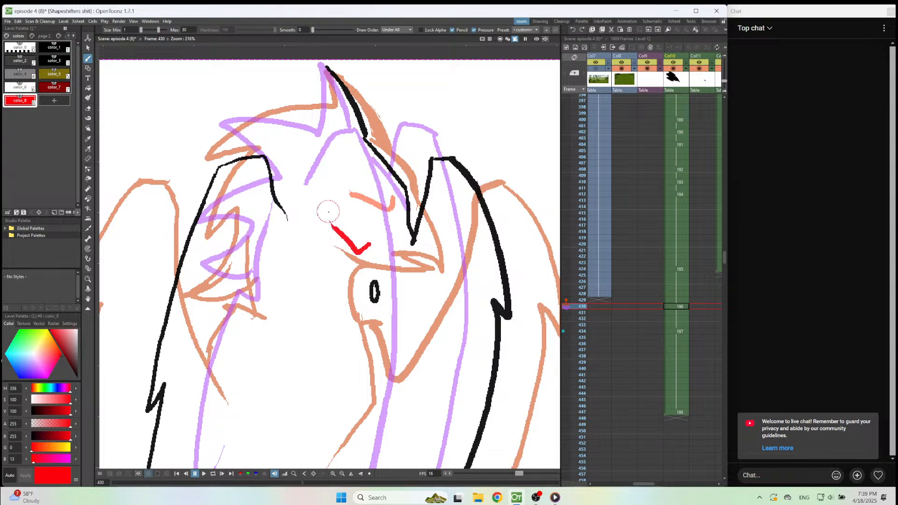
pyautogui.hotkey('ctrl', 'z')
pyautogui.moveTo(378, 233)
pyautogui.mouseDown()
pyautogui.moveTo(374, 249)
pyautogui.moveTo(337, 230)
pyautogui.mouseUp()
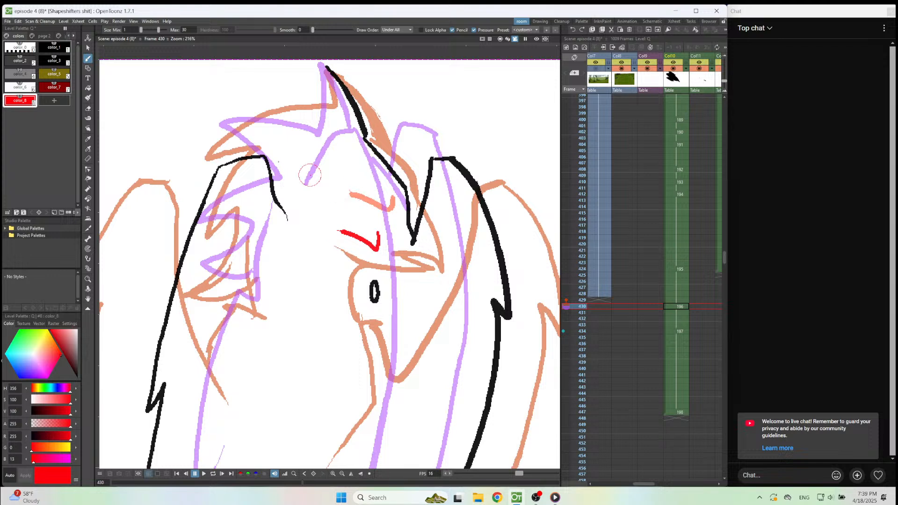
# Draw the crest's rear edge in black color_1, sweeping from the peak to a pointed feather tip and back to the left-hand wing.
pyautogui.click(58, 49)
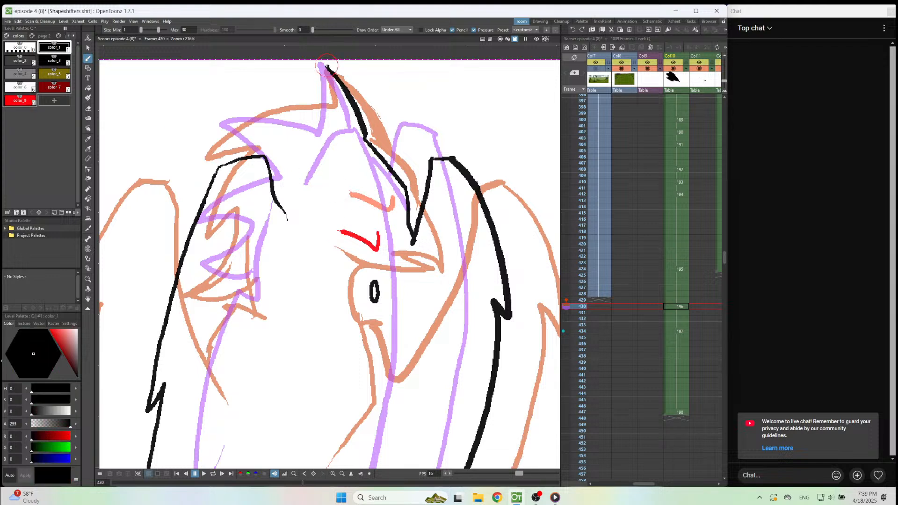
pyautogui.moveTo(322, 64)
pyautogui.mouseDown()
pyautogui.moveTo(330, 118)
pyautogui.moveTo(292, 112)
pyautogui.moveTo(215, 139)
pyautogui.mouseUp()
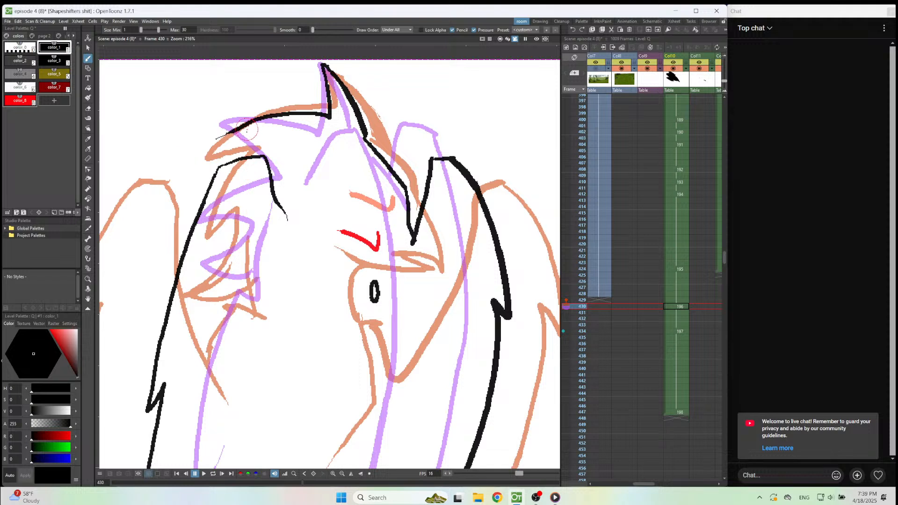
pyautogui.press('e')
pyautogui.moveTo(257, 120); pyautogui.dragTo(215, 140)
pyautogui.moveTo(206, 142); pyautogui.dragTo(256, 119)
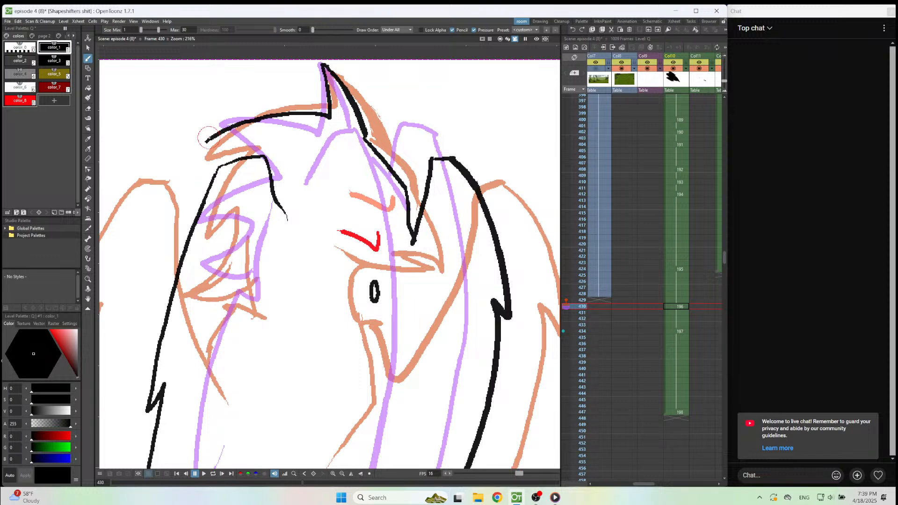
pyautogui.moveTo(205, 139); pyautogui.dragTo(253, 155)
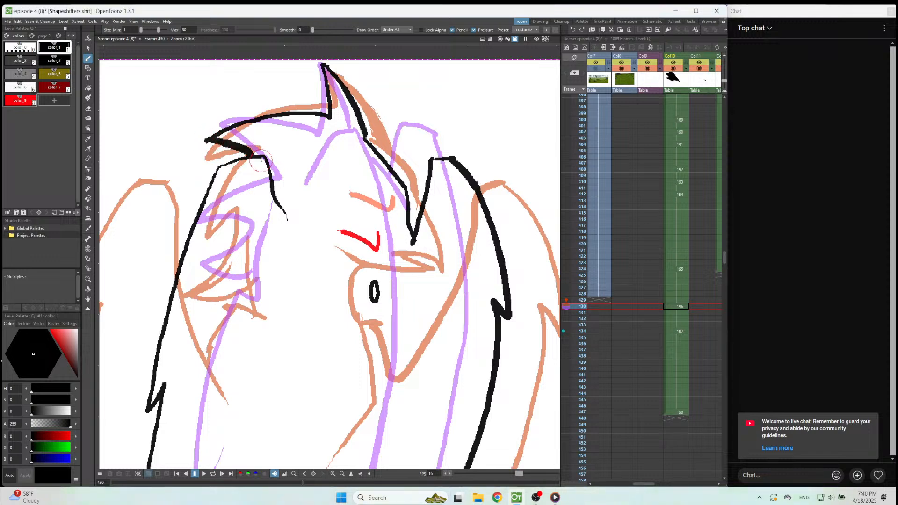
# Draw the curved, pointed neck feathers below the crest, beside the left-hand wing's shoulder.
pyautogui.scroll(-6, 260, 159)
pyautogui.scroll(4, 225, 164)
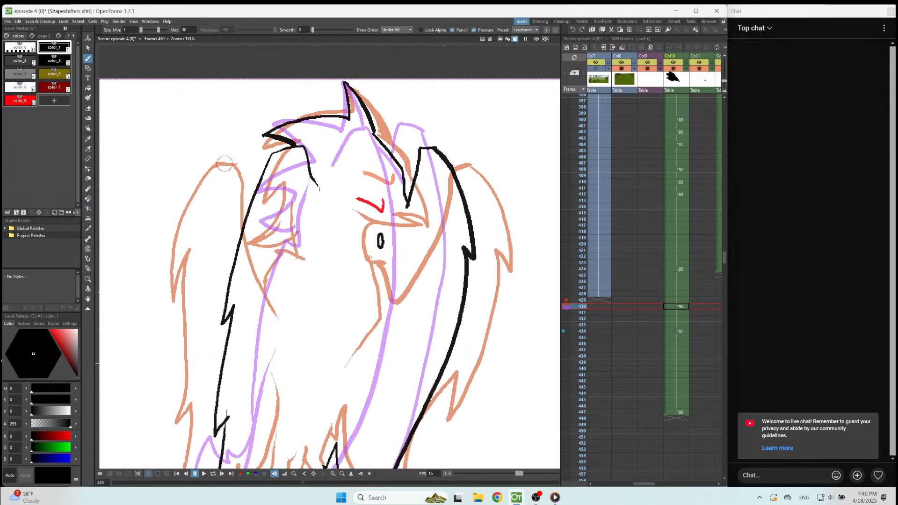
pyautogui.scroll(2, 225, 164)
pyautogui.moveTo(345, 147)
pyautogui.mouseDown()
pyautogui.moveTo(314, 167)
pyautogui.moveTo(281, 222)
pyautogui.mouseUp()
pyautogui.moveTo(332, 198)
pyautogui.mouseDown()
pyautogui.moveTo(320, 235)
pyautogui.moveTo(272, 276)
pyautogui.moveTo(302, 287)
pyautogui.mouseUp()
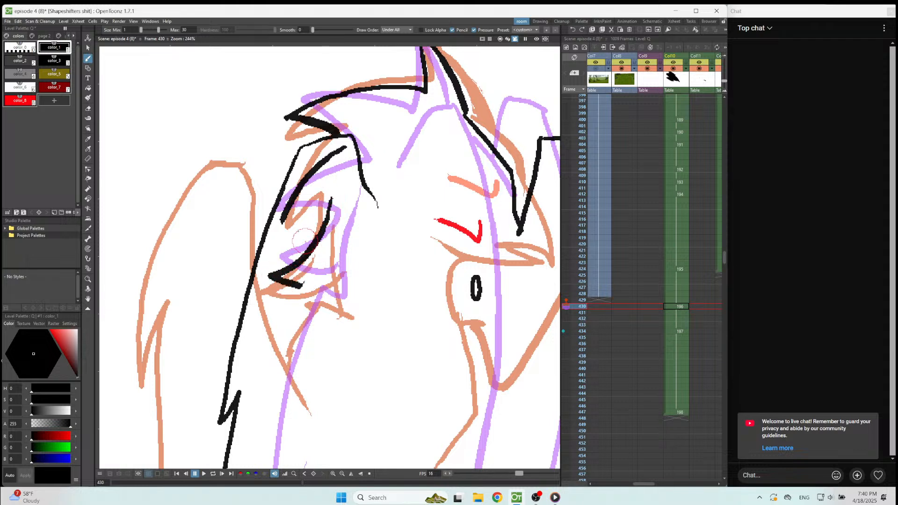
pyautogui.moveTo(282, 223); pyautogui.dragTo(320, 190)
# Draw the pointed tail shape sticking out behind the lower outer edge of the left-hand wing.
pyautogui.scroll(-7, 320, 189)
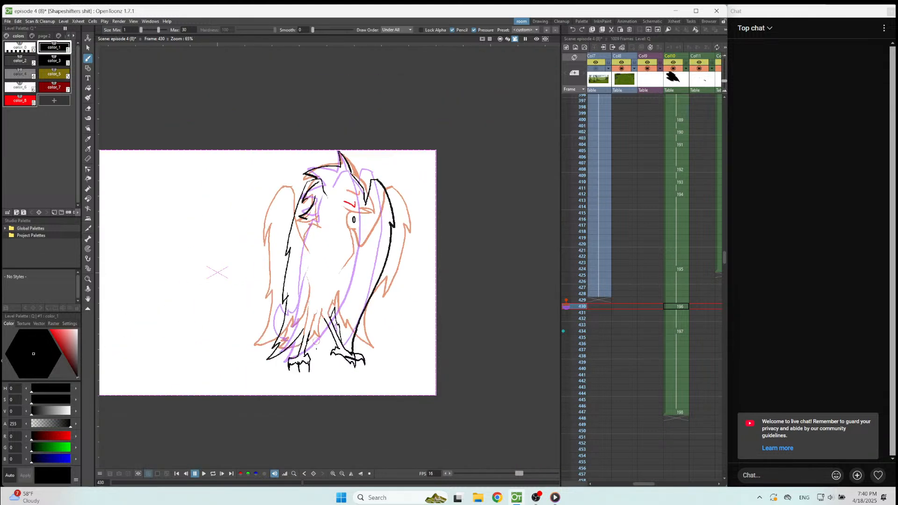
pyautogui.scroll(3, 302, 356)
pyautogui.scroll(4, 302, 357)
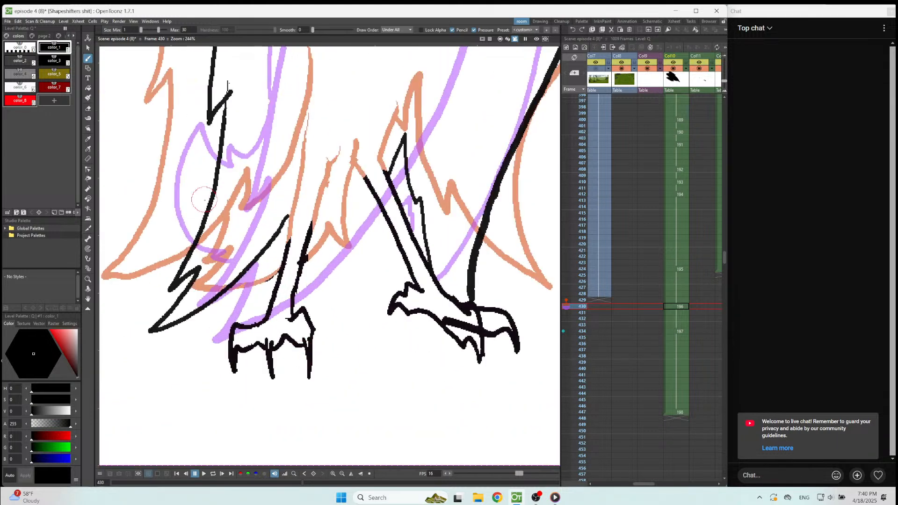
pyautogui.moveTo(178, 138); pyautogui.dragTo(216, 182)
pyautogui.moveTo(176, 138); pyautogui.dragTo(188, 254)
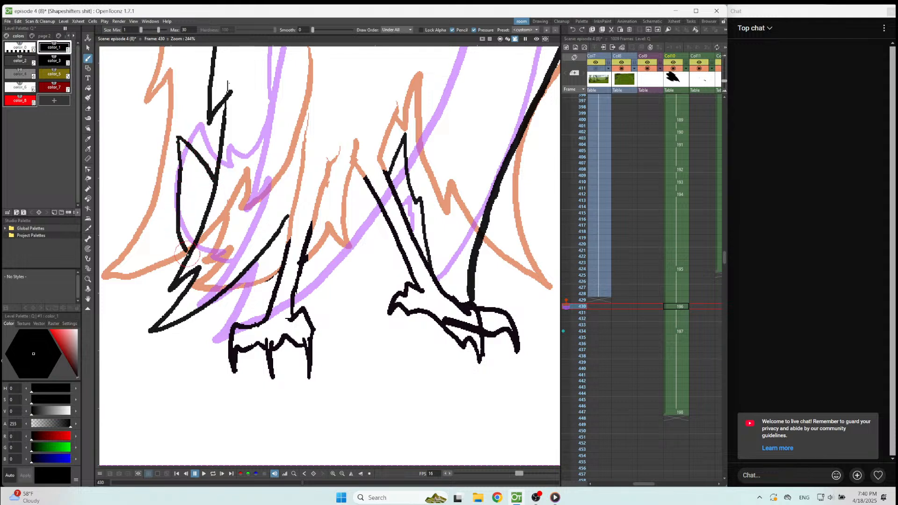
# Draw a short feather line between the left-hand wing's tip and the left leg, undoing the surplus strokes.
pyautogui.moveTo(287, 241); pyautogui.dragTo(289, 222)
pyautogui.moveTo(246, 271)
pyautogui.mouseDown()
pyautogui.moveTo(291, 247)
pyautogui.moveTo(293, 212)
pyautogui.moveTo(300, 223)
pyautogui.moveTo(256, 265)
pyautogui.moveTo(297, 244)
pyautogui.moveTo(262, 262)
pyautogui.moveTo(286, 247)
pyautogui.mouseUp()
pyautogui.hotkey('ctrl', 'z')
pyautogui.hotkey('ctrl', 'z')
pyautogui.hotkey('ctrl', 'z')
# Extend the right leg's inner line upward and draw the arched, jagged belly edge across to the left leg.
pyautogui.moveTo(365, 178); pyautogui.dragTo(355, 167)
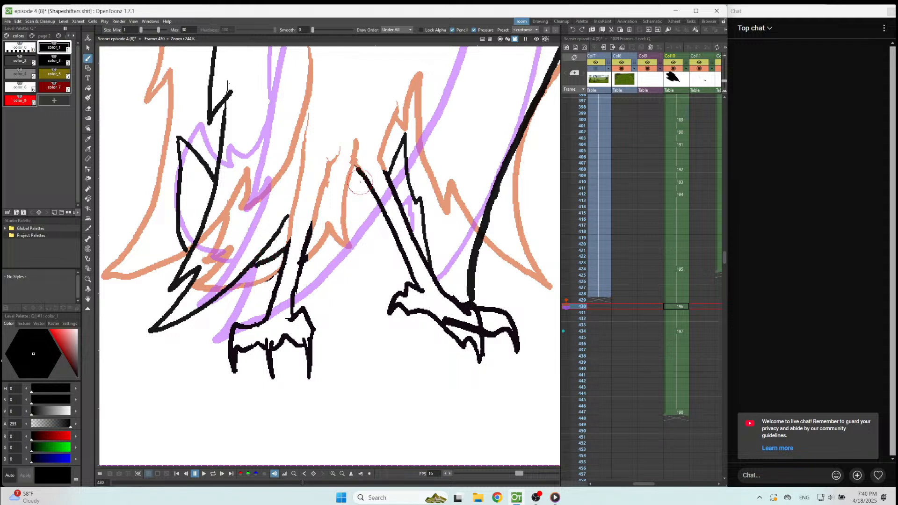
pyautogui.moveTo(357, 169)
pyautogui.mouseDown()
pyautogui.moveTo(334, 195)
pyautogui.moveTo(332, 241)
pyautogui.moveTo(317, 223)
pyautogui.moveTo(315, 239)
pyautogui.mouseUp()
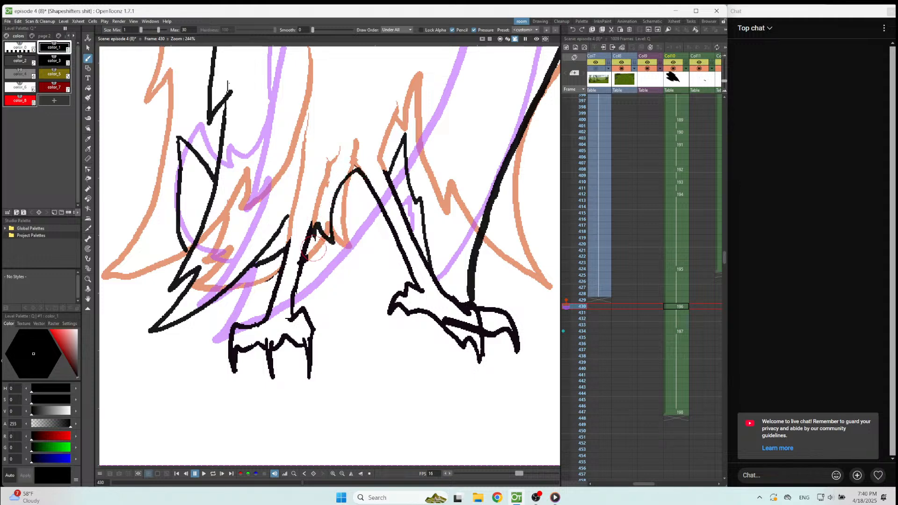
pyautogui.scroll(-6, 314, 249)
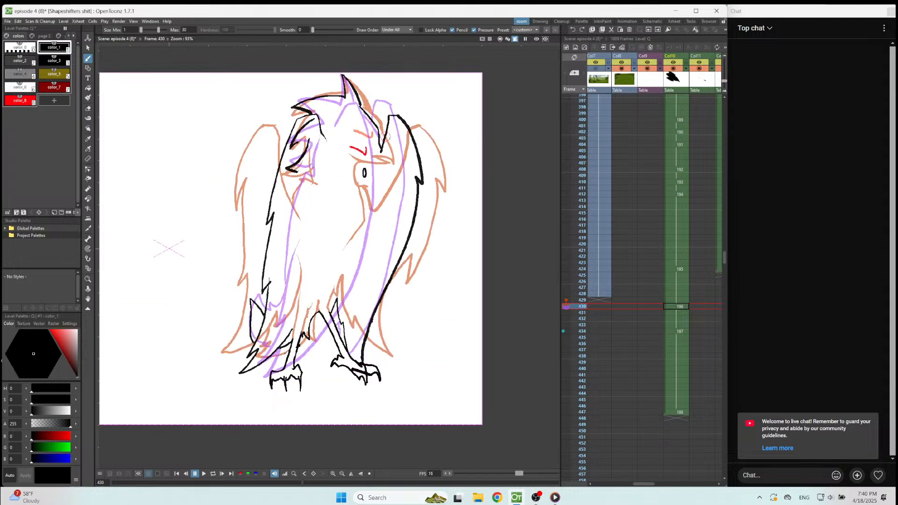
# Add a blank drawing at frame 432 in Col10 and draw the left-hand wing's top and the curved feathers beside it.
pyautogui.press('.')
pyautogui.press('.')
pyautogui.hotkey('alt', 'd')
pyautogui.scroll(5, 281, 124)
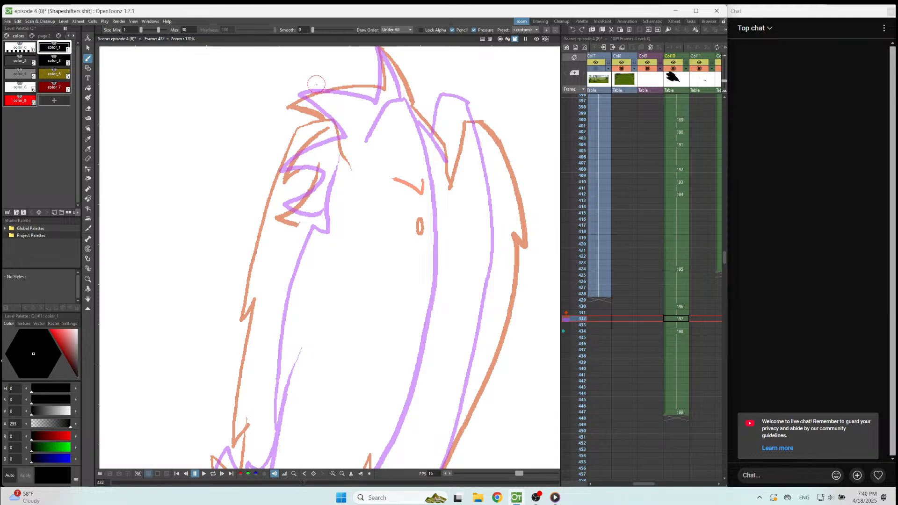
pyautogui.moveTo(365, 108); pyautogui.dragTo(384, 220)
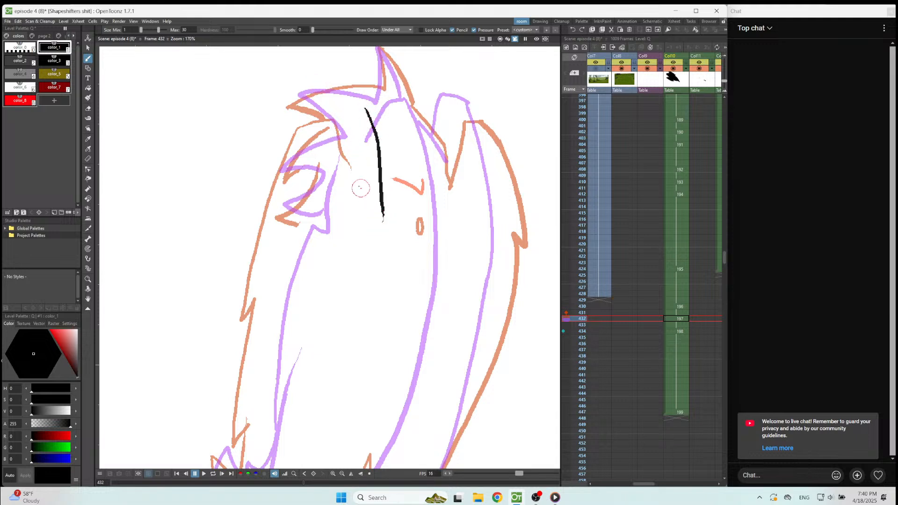
pyautogui.moveTo(366, 108)
pyautogui.mouseDown()
pyautogui.moveTo(335, 118)
pyautogui.moveTo(323, 172)
pyautogui.mouseUp()
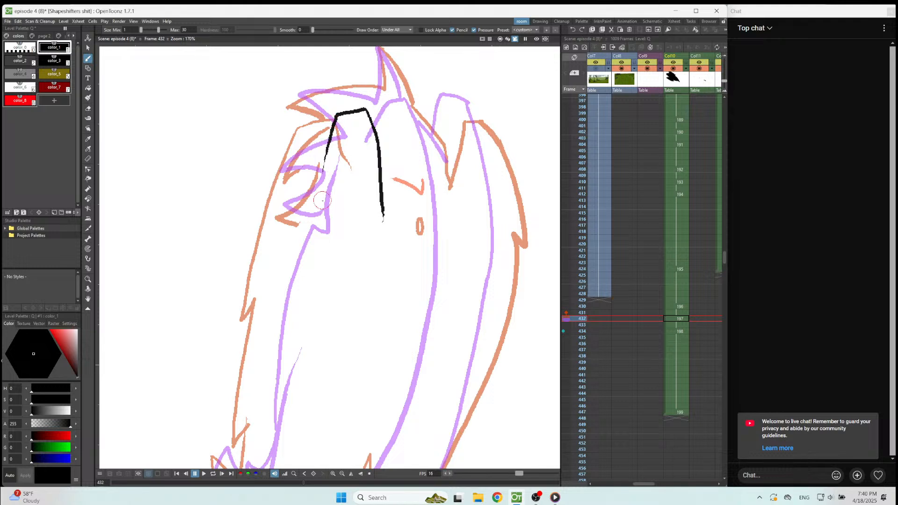
pyautogui.moveTo(330, 132)
pyautogui.mouseDown()
pyautogui.moveTo(284, 166)
pyautogui.moveTo(280, 181)
pyautogui.moveTo(318, 173)
pyautogui.moveTo(311, 194)
pyautogui.moveTo(286, 206)
pyautogui.moveTo(291, 216)
pyautogui.moveTo(330, 219)
pyautogui.mouseUp()
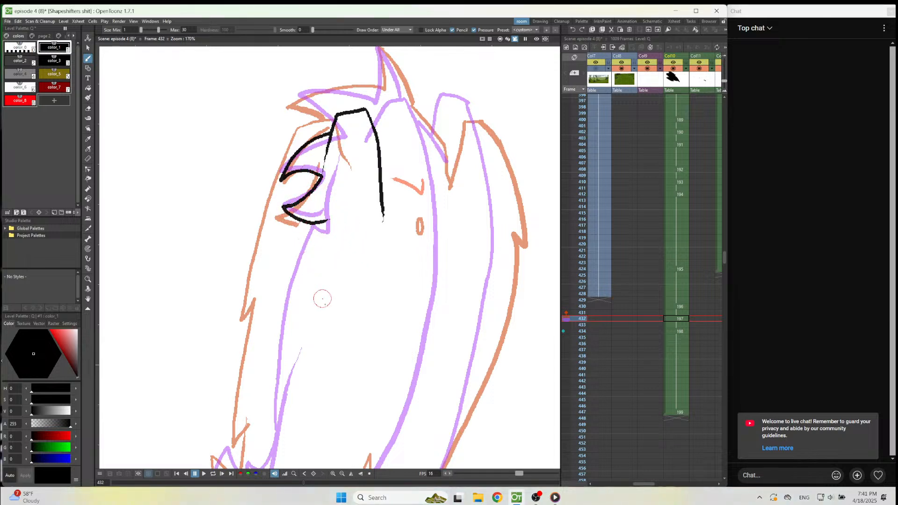
# Draw the left-hand wing's notched outer edge down from the neck feathers to a thickened pointed tip beside the left leg.
pyautogui.scroll(-1, 358, 192)
pyautogui.scroll(-3, 358, 191)
pyautogui.scroll(4, 317, 298)
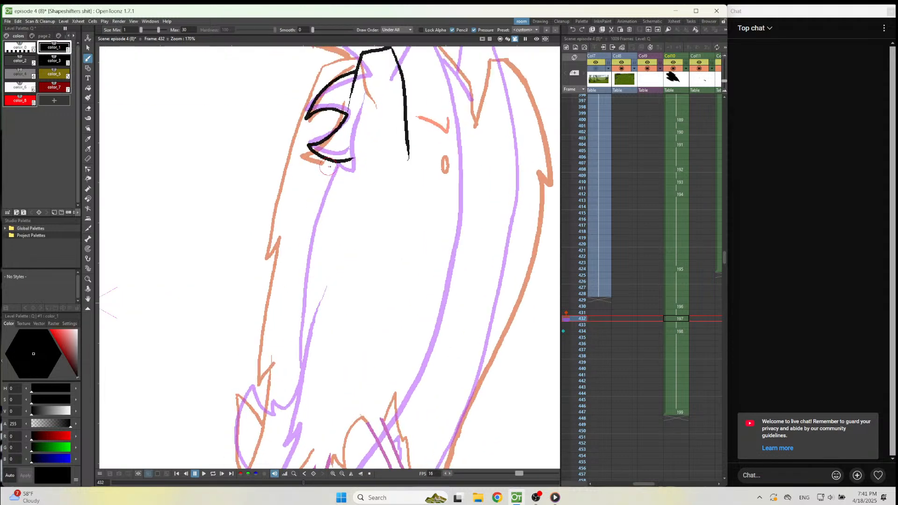
pyautogui.moveTo(330, 160)
pyautogui.mouseDown()
pyautogui.moveTo(305, 208)
pyautogui.moveTo(280, 395)
pyautogui.moveTo(288, 396)
pyautogui.mouseUp()
pyautogui.scroll(-7, 341, 226)
pyautogui.scroll(8, 316, 372)
pyautogui.moveTo(324, 184)
pyautogui.mouseDown()
pyautogui.moveTo(276, 297)
pyautogui.moveTo(303, 286)
pyautogui.moveTo(267, 339)
pyautogui.moveTo(339, 283)
pyautogui.moveTo(363, 240)
pyautogui.mouseUp()
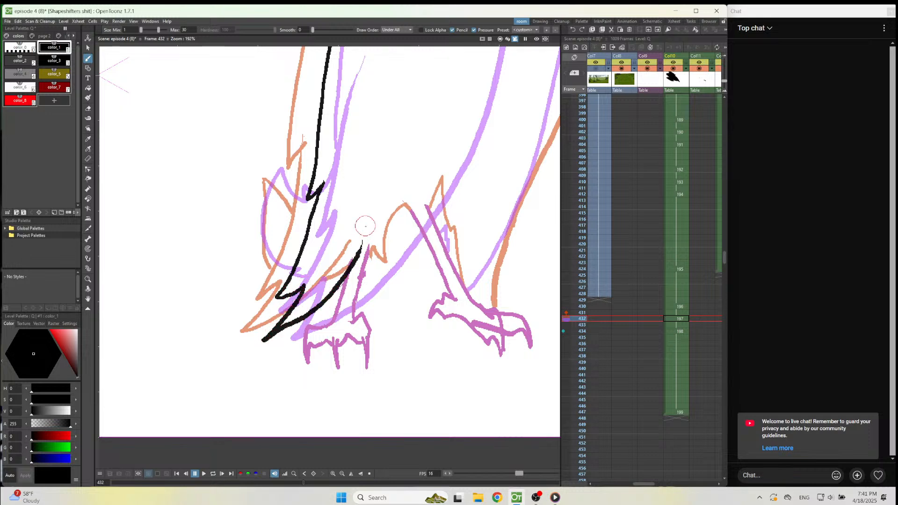
pyautogui.moveTo(264, 340)
pyautogui.mouseDown()
pyautogui.moveTo(318, 308)
pyautogui.moveTo(274, 336)
pyautogui.moveTo(292, 324)
pyautogui.mouseUp()
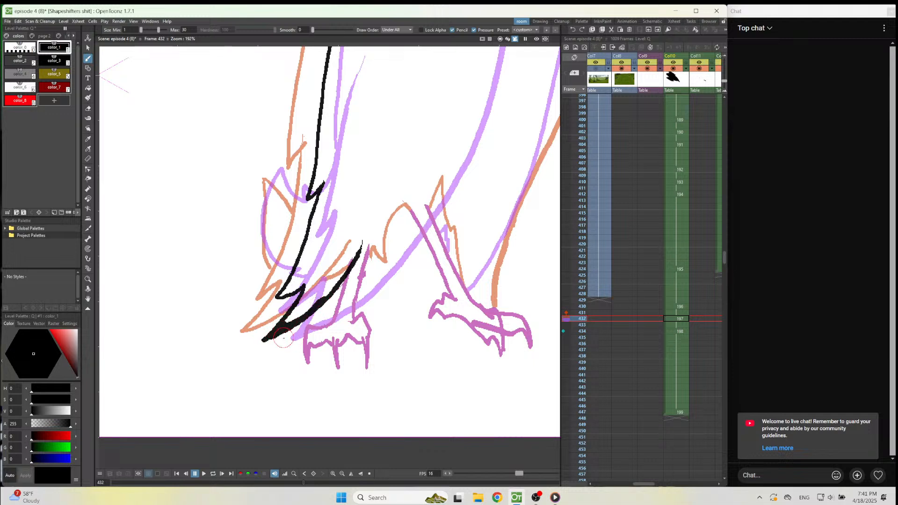
# Paste the copied legs into frame 432 and draw the belly edge between them.
pyautogui.click(676, 319)
pyautogui.hotkey('ctrl', 'v')
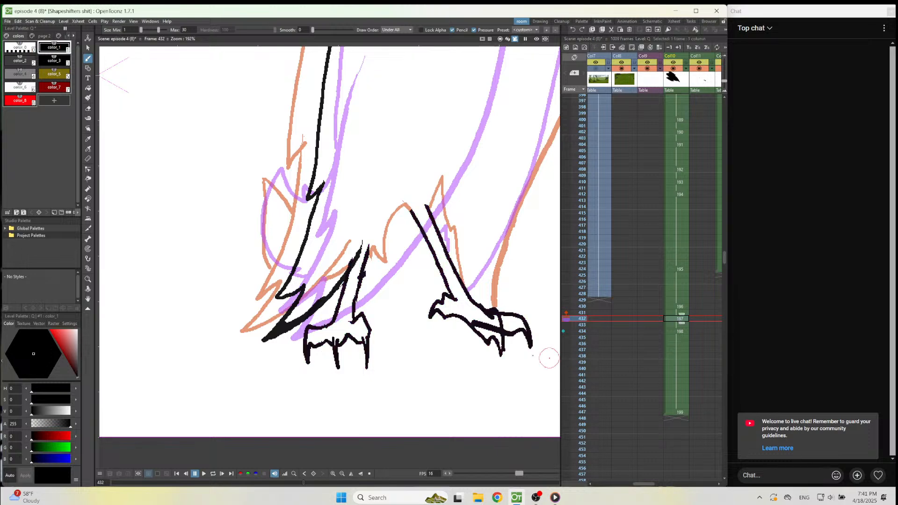
pyautogui.scroll(-4, 378, 311)
pyautogui.scroll(4, 536, 248)
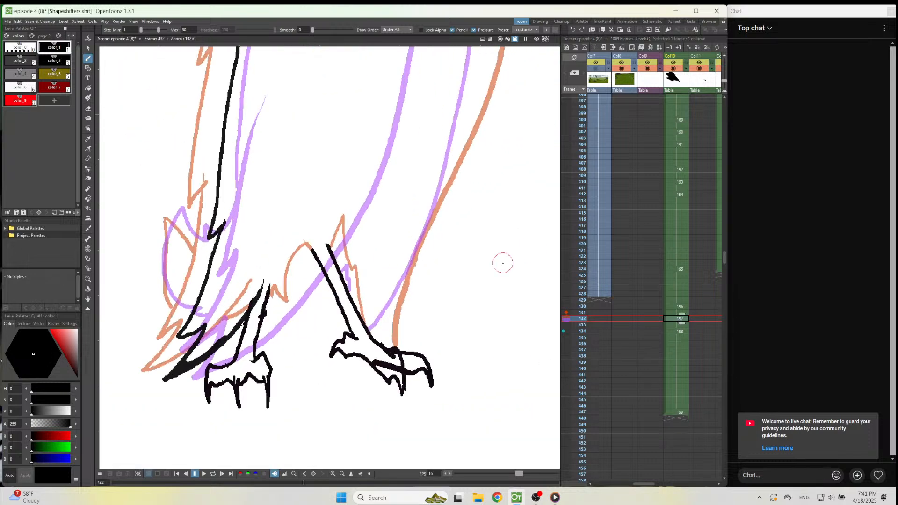
pyautogui.moveTo(313, 253); pyautogui.dragTo(266, 303)
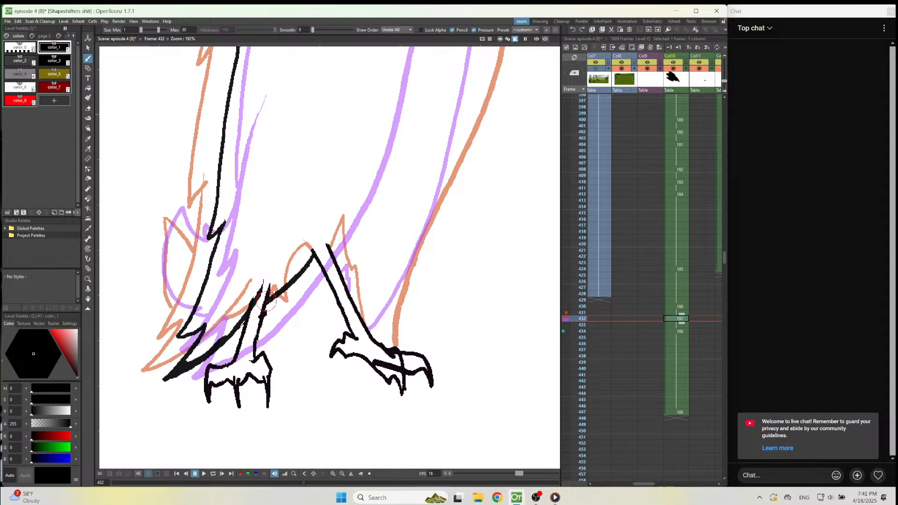
# Draw the right-hand wing's lower edge up from the right foot and the jagged thigh feathers beside the leg.
pyautogui.moveTo(380, 340)
pyautogui.mouseDown()
pyautogui.moveTo(436, 212)
pyautogui.moveTo(479, 73)
pyautogui.moveTo(380, 341)
pyautogui.mouseUp()
pyautogui.hotkey('ctrl', 'z')
pyautogui.moveTo(356, 306)
pyautogui.mouseDown()
pyautogui.moveTo(345, 264)
pyautogui.moveTo(333, 263)
pyautogui.mouseUp()
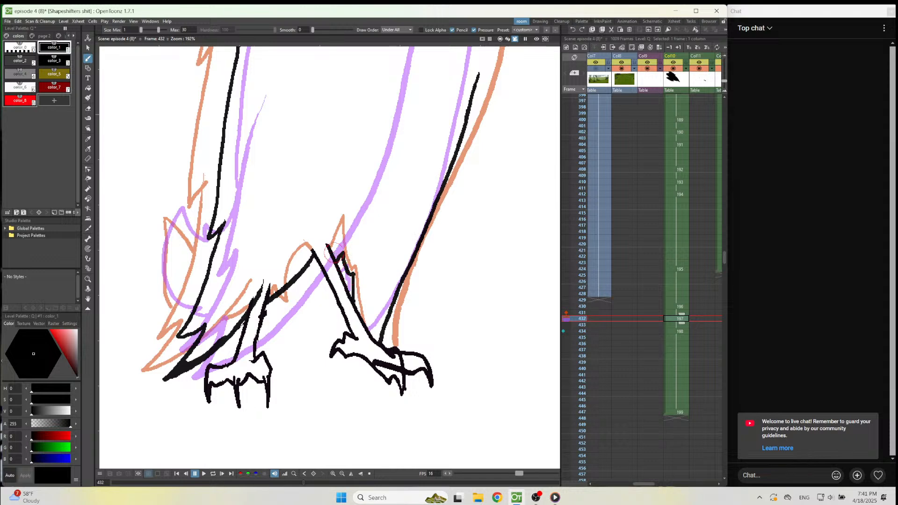
# Draw the right-hand wing's top and notched outer edge down to the lower line, and add the short forehead line beside it.
pyautogui.scroll(-5, 151, 181)
pyautogui.scroll(2, 150, 181)
pyautogui.scroll(-6, 153, 273)
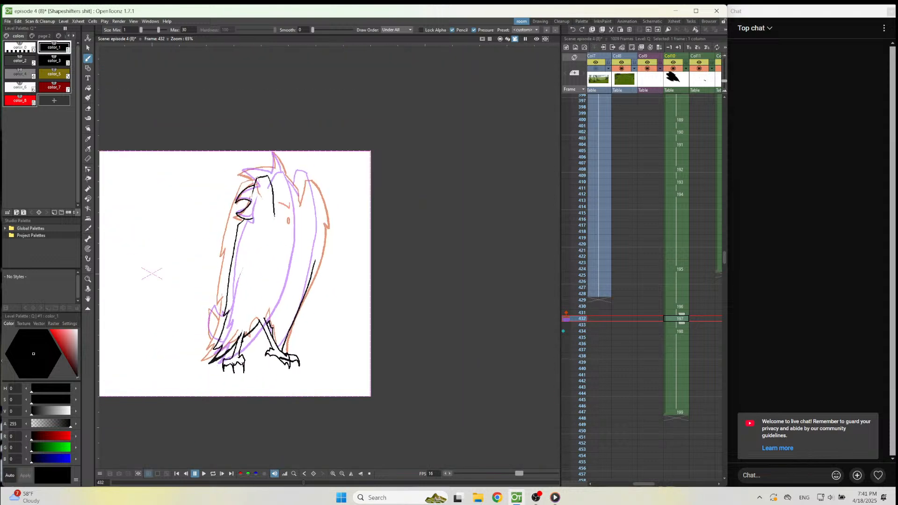
pyautogui.scroll(2, 287, 192)
pyautogui.scroll(2, 327, 229)
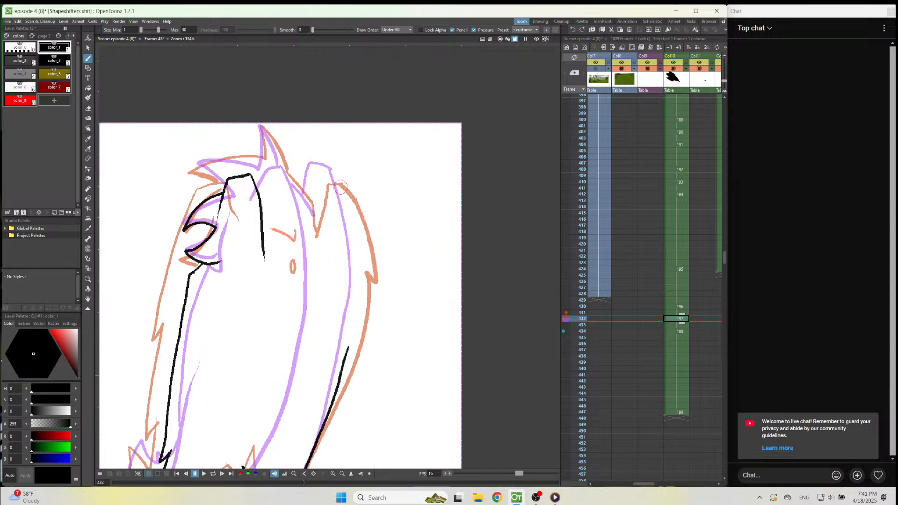
pyautogui.moveTo(335, 175)
pyautogui.mouseDown()
pyautogui.moveTo(351, 206)
pyautogui.moveTo(358, 262)
pyautogui.moveTo(344, 394)
pyautogui.mouseUp()
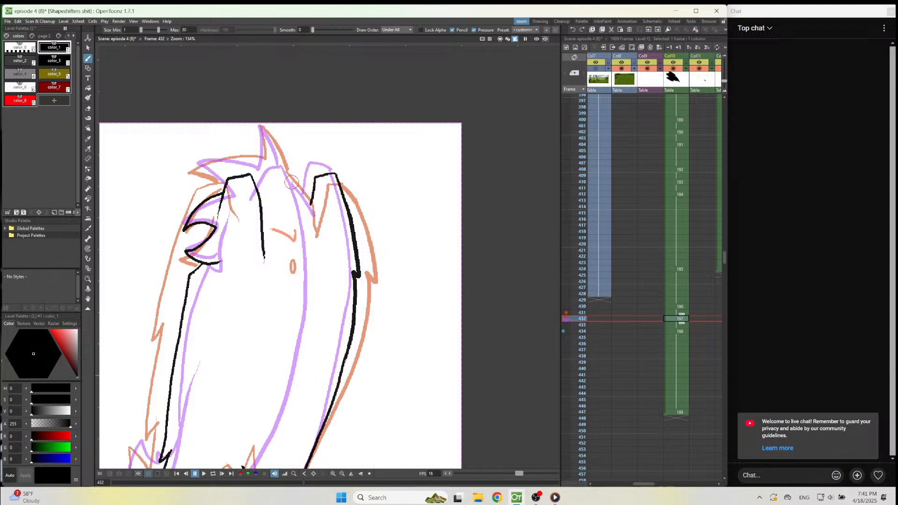
pyautogui.moveTo(290, 179); pyautogui.dragTo(305, 198)
# Try the brow mark in red color_8 beside the left-hand wing's inner edge, and save the scene.
pyautogui.click(19, 100)
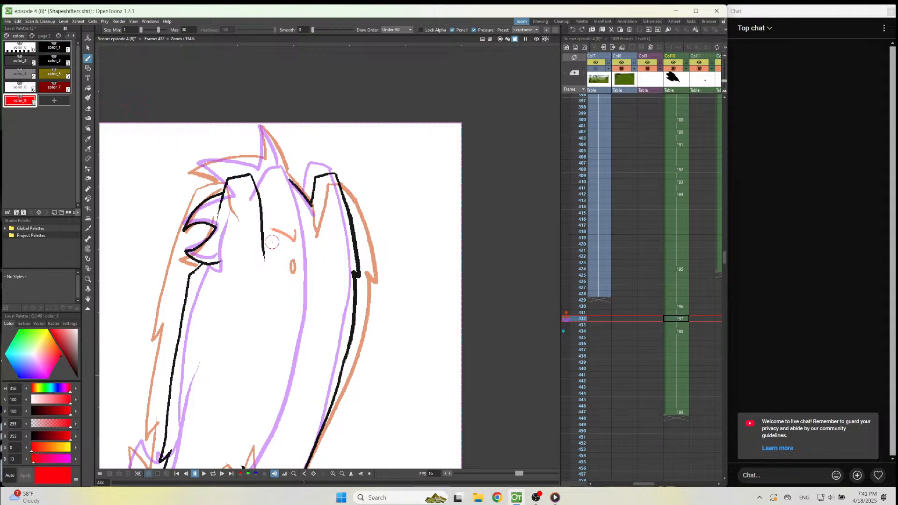
pyautogui.moveTo(265, 234); pyautogui.dragTo(285, 250)
pyautogui.hotkey('ctrl', 'z')
pyautogui.moveTo(264, 240); pyautogui.dragTo(276, 250)
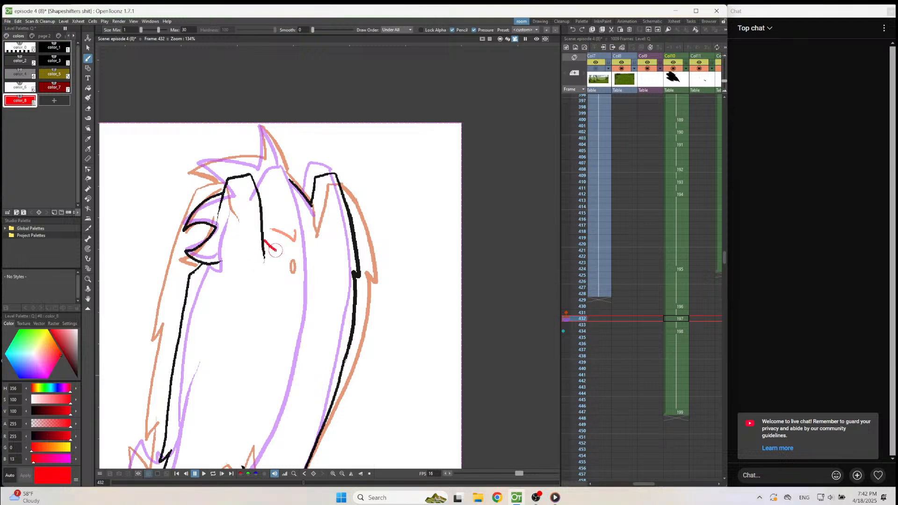
pyautogui.hotkey('ctrl', 's')
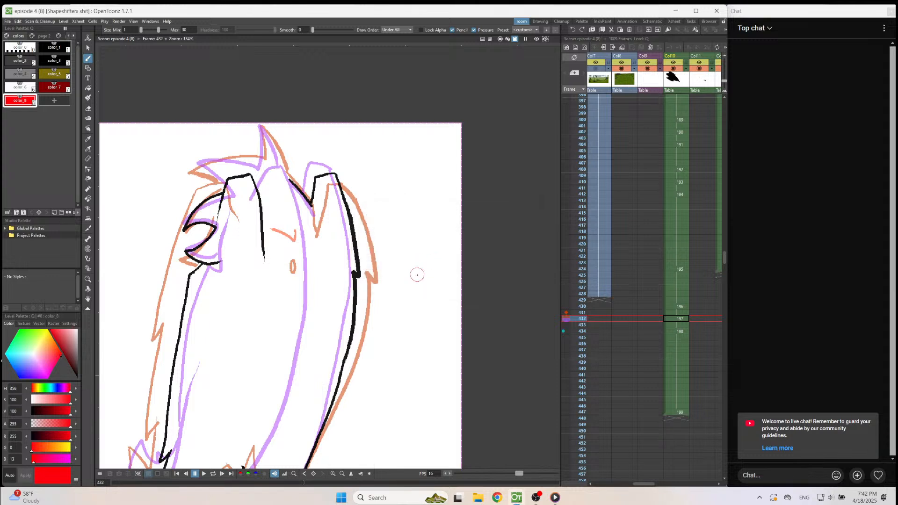
# Erase the left-hand wing's inner edge in frame 432 and draw a small brow mark in red color_8 below the traced one.
pyautogui.press('a')
pyautogui.moveTo(256, 177)
pyautogui.mouseDown()
pyautogui.moveTo(256, 276)
pyautogui.moveTo(269, 239)
pyautogui.moveTo(270, 273)
pyautogui.moveTo(283, 254)
pyautogui.mouseUp()
pyautogui.press('b')
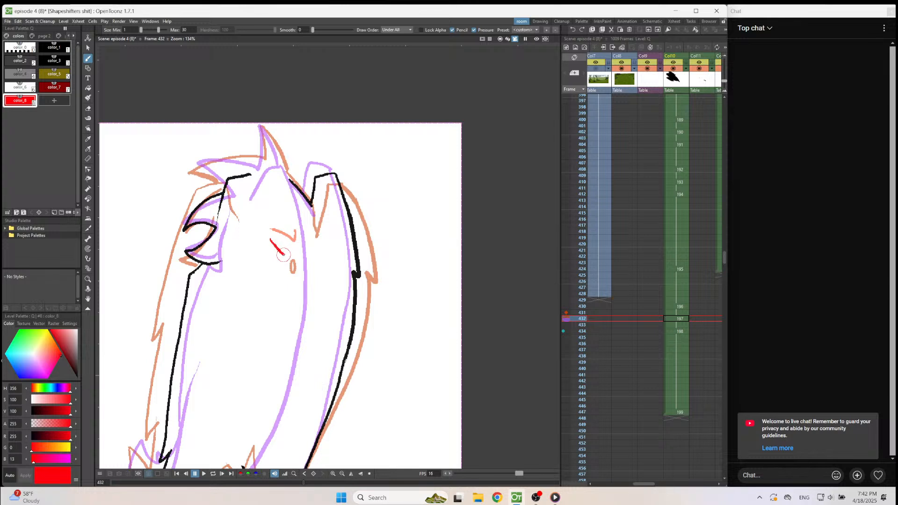
pyautogui.hotkey('ctrl', 'z')
# Draw a thin vertical guide line down the head and the pointed crest with its backswept head feathers in black color_1.
pyautogui.press('1')
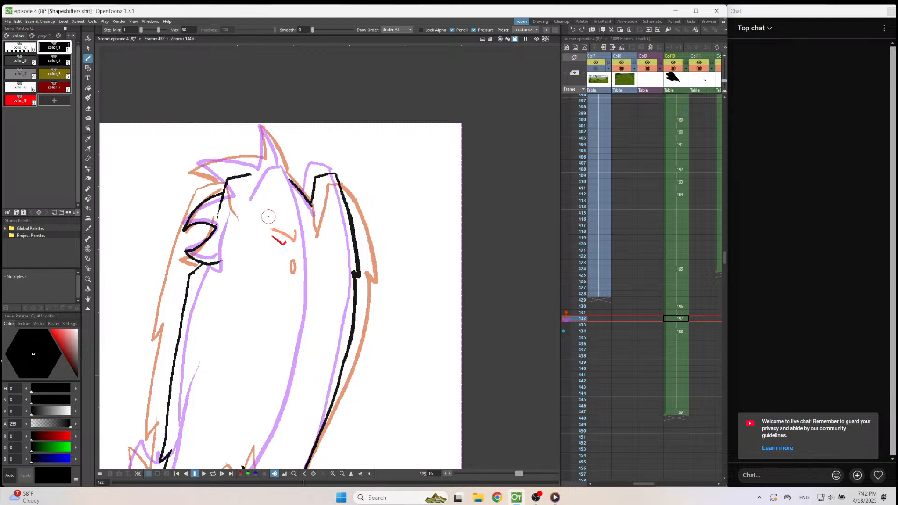
pyautogui.moveTo(263, 190); pyautogui.dragTo(263, 284)
pyautogui.moveTo(262, 126); pyautogui.dragTo(281, 164)
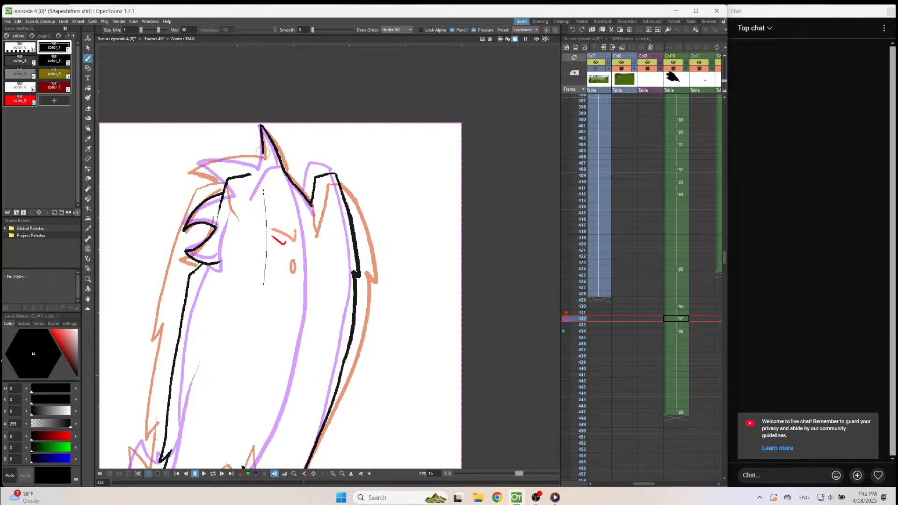
pyautogui.moveTo(252, 159); pyautogui.dragTo(195, 164)
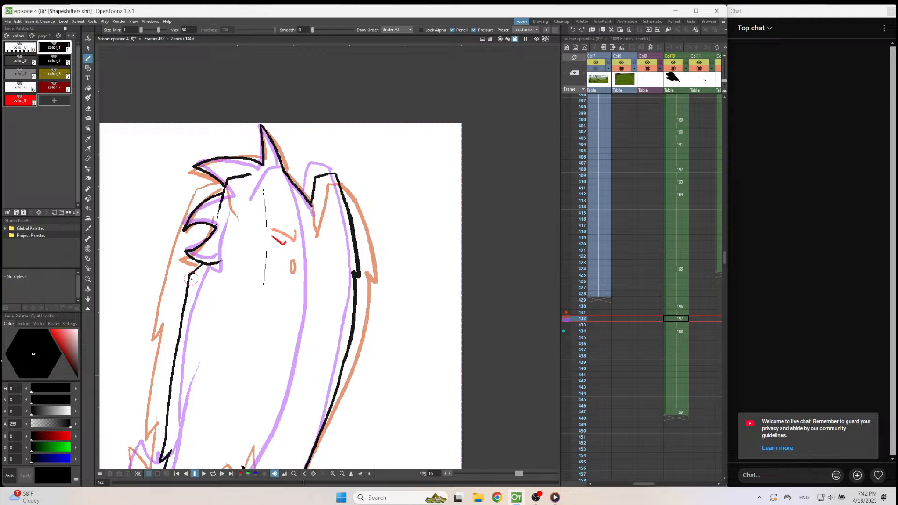
pyautogui.scroll(-5, 191, 279)
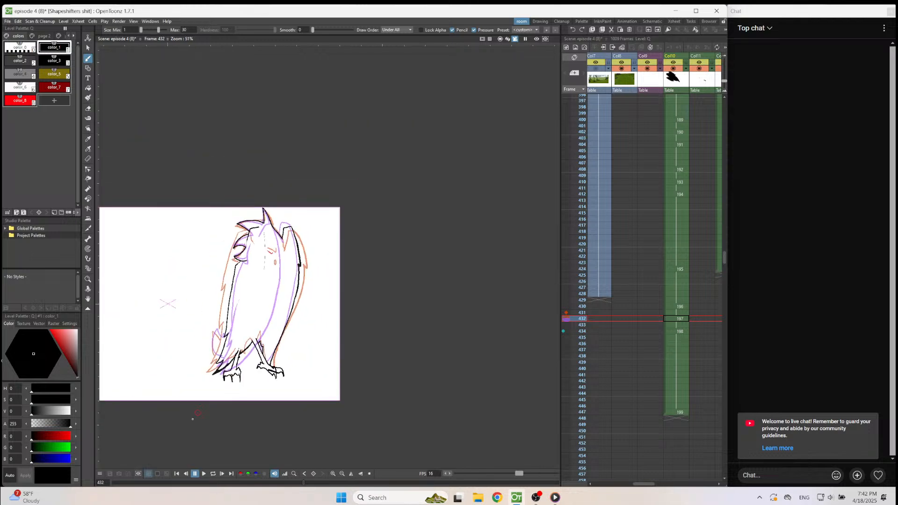
pyautogui.scroll(2, 212, 379)
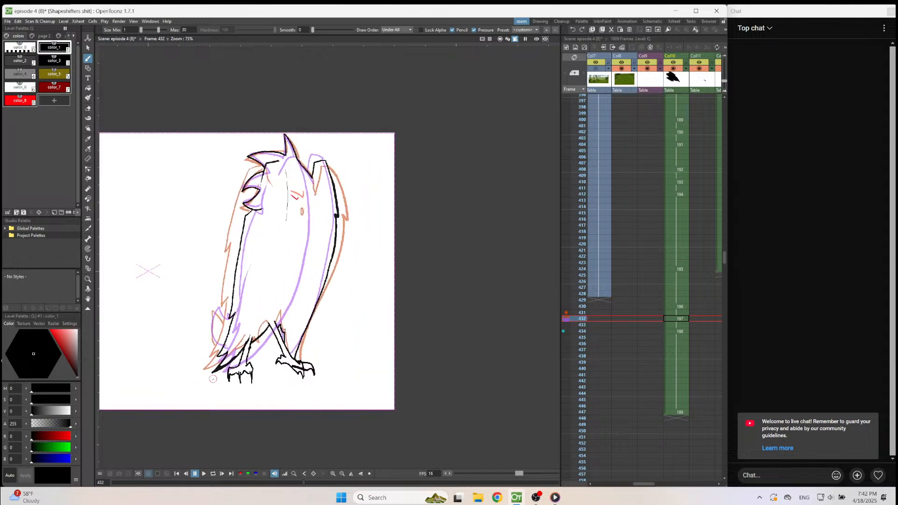
# Add a new blank drawing at frame 428 in Col10, with the onion skin set to frame 430 instead of 434.
pyautogui.click(672, 293)
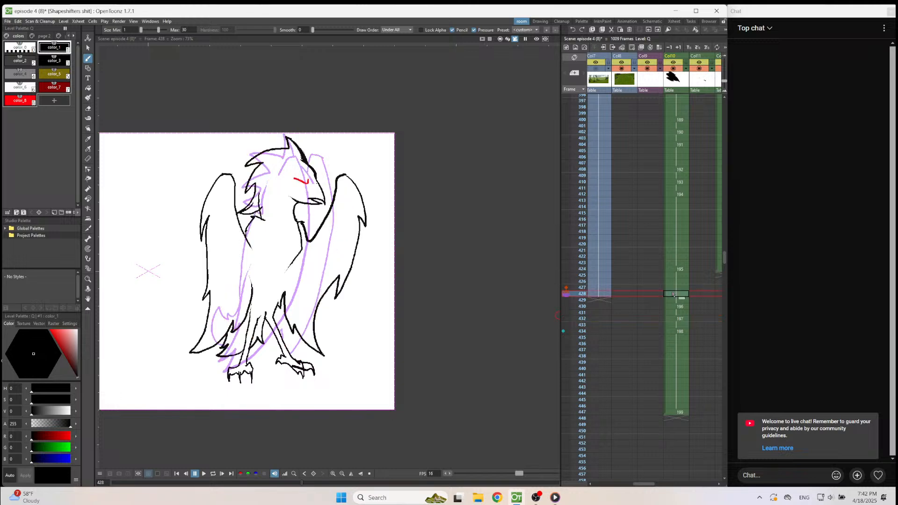
pyautogui.click(563, 331)
pyautogui.click(566, 306)
pyautogui.scroll(-1, 451, 203)
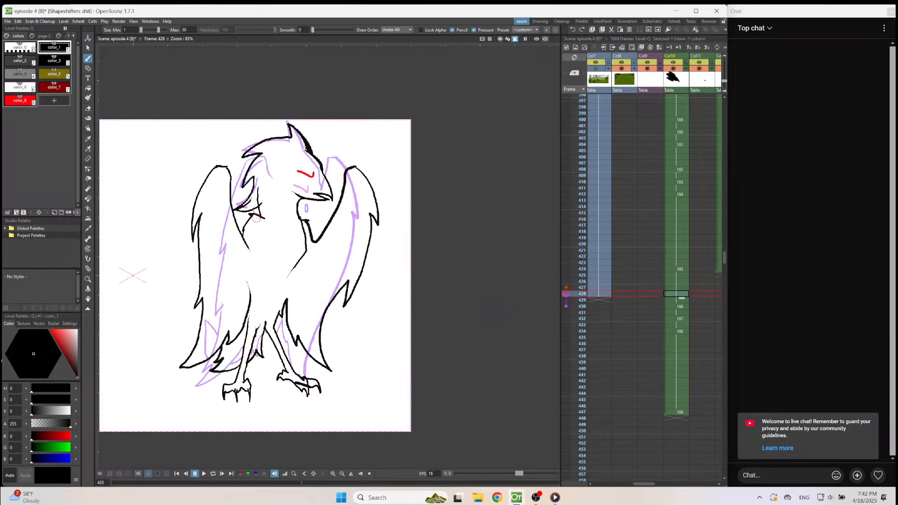
pyautogui.hotkey('alt', 'd')
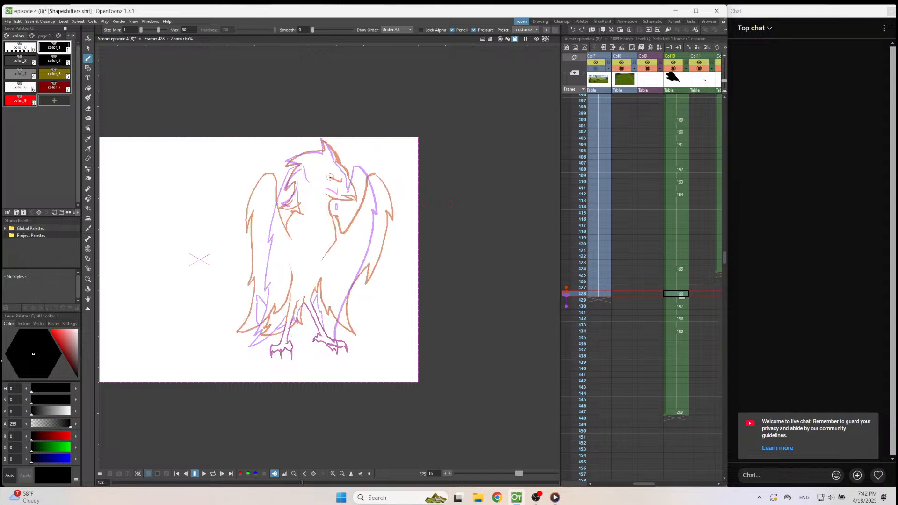
# Draw the bird's forehead line, the right-hand wing's inner edge and the beak outline in frame 428.
pyautogui.scroll(9, 330, 167)
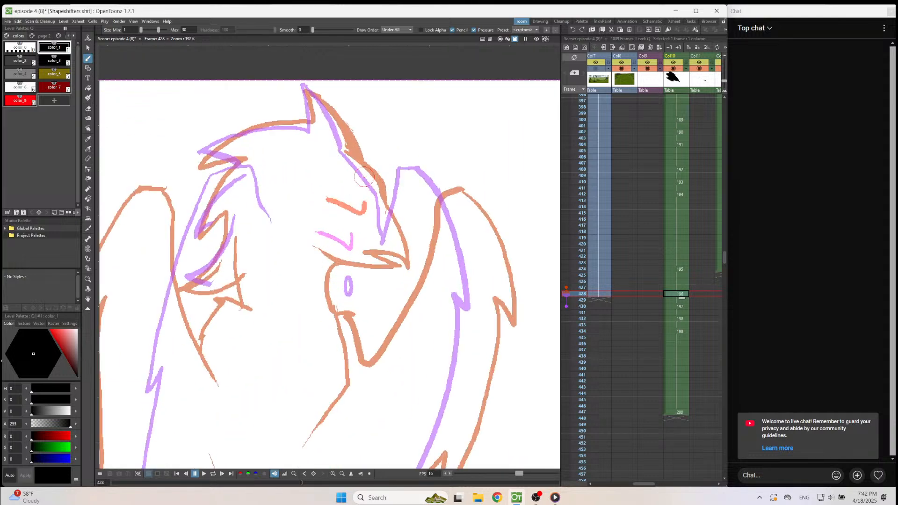
pyautogui.moveTo(344, 153)
pyautogui.mouseDown()
pyautogui.moveTo(377, 190)
pyautogui.moveTo(401, 264)
pyautogui.mouseUp()
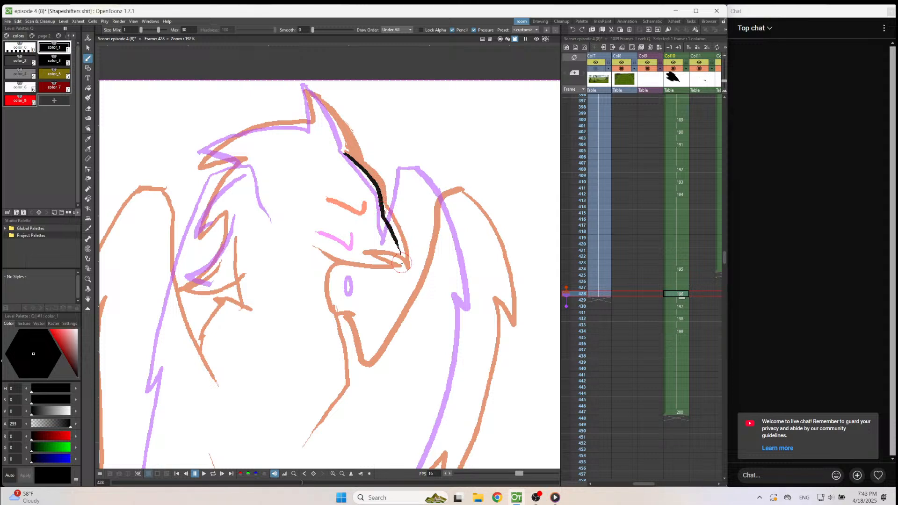
pyautogui.moveTo(418, 180)
pyautogui.mouseDown()
pyautogui.moveTo(406, 252)
pyautogui.moveTo(375, 316)
pyautogui.moveTo(367, 327)
pyautogui.moveTo(351, 301)
pyautogui.moveTo(338, 284)
pyautogui.mouseUp()
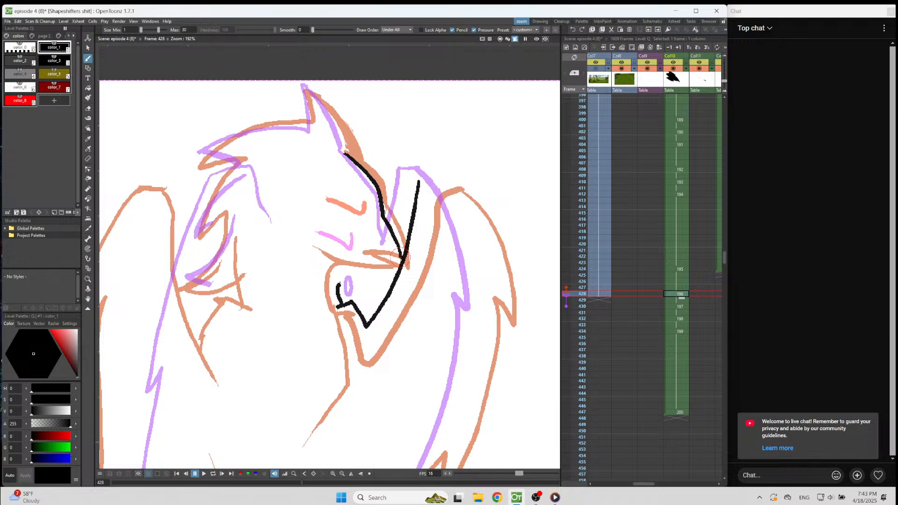
pyautogui.moveTo(394, 281)
pyautogui.mouseDown()
pyautogui.moveTo(369, 262)
pyautogui.moveTo(387, 279)
pyautogui.moveTo(335, 265)
pyautogui.moveTo(338, 284)
pyautogui.mouseUp()
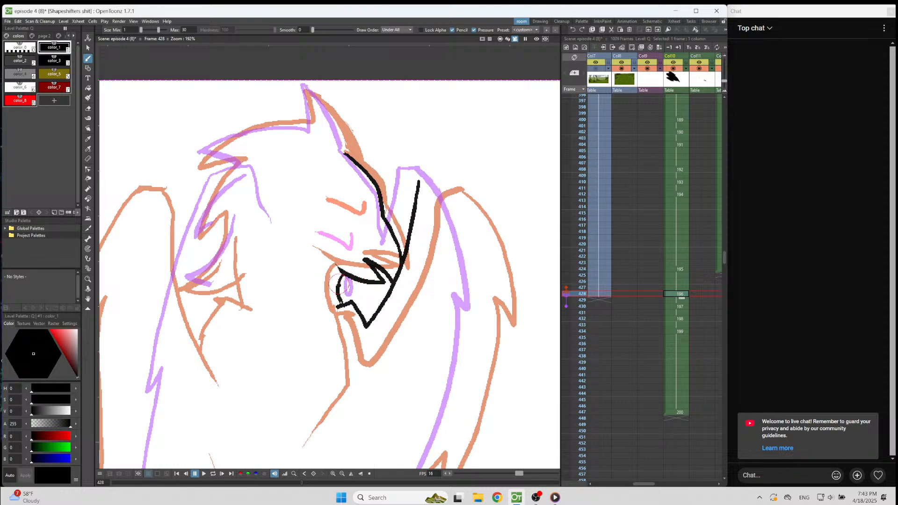
# Replace the small upright oval below the brow in frame 430 with a narrow slanted beak shape.
pyautogui.press('.')
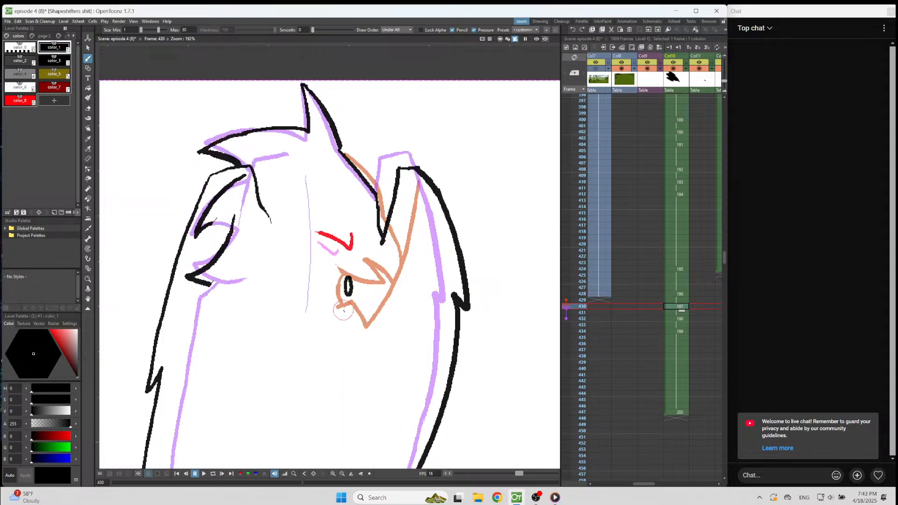
pyautogui.press('a')
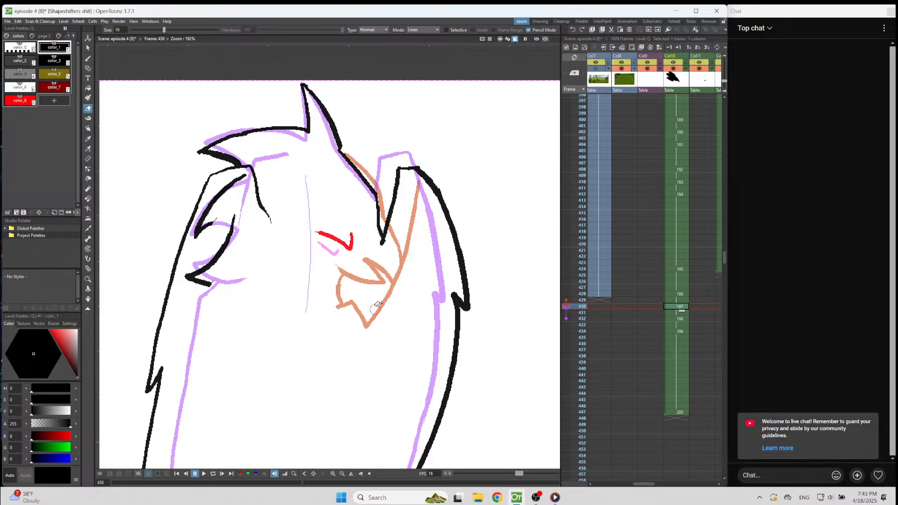
pyautogui.press('b')
pyautogui.moveTo(369, 299)
pyautogui.mouseDown()
pyautogui.moveTo(357, 303)
pyautogui.moveTo(345, 289)
pyautogui.moveTo(368, 301)
pyautogui.mouseUp()
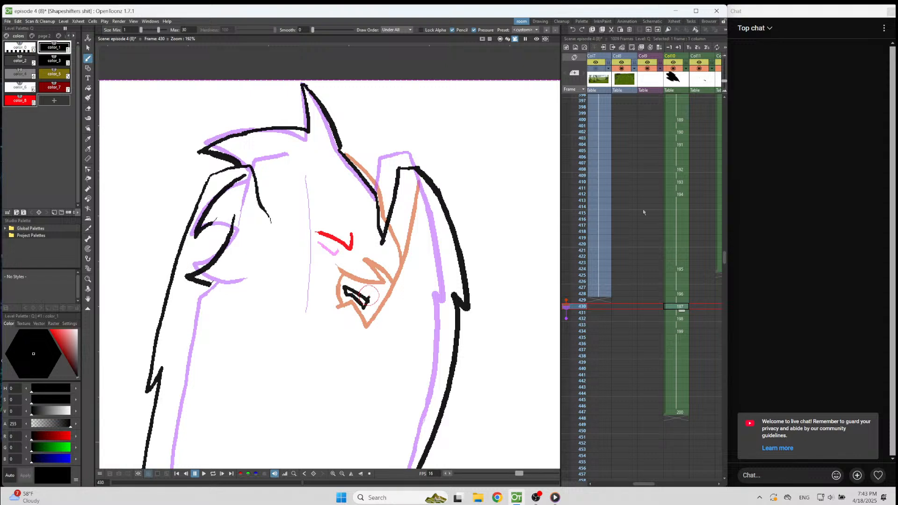
# Draw the brow mark in red color_8 in frame 428, midway between the two onion-skinned brows.
pyautogui.click(681, 295)
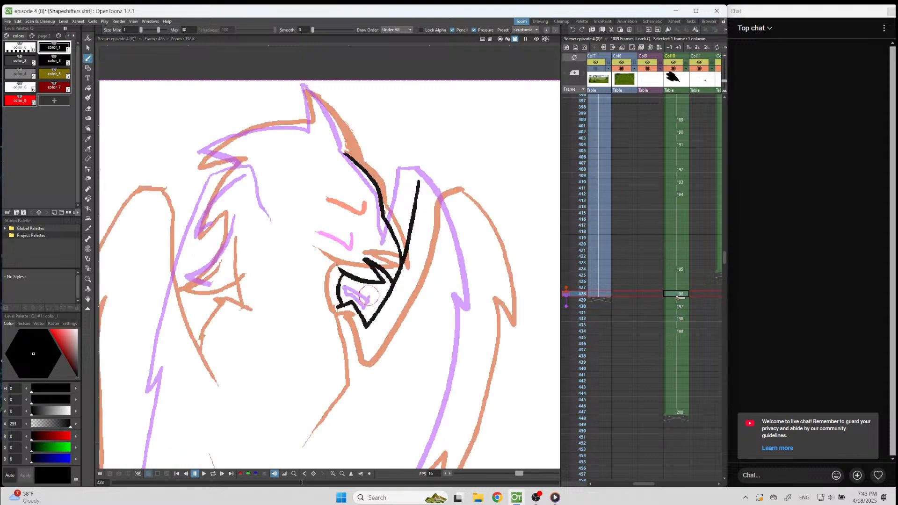
pyautogui.click(19, 100)
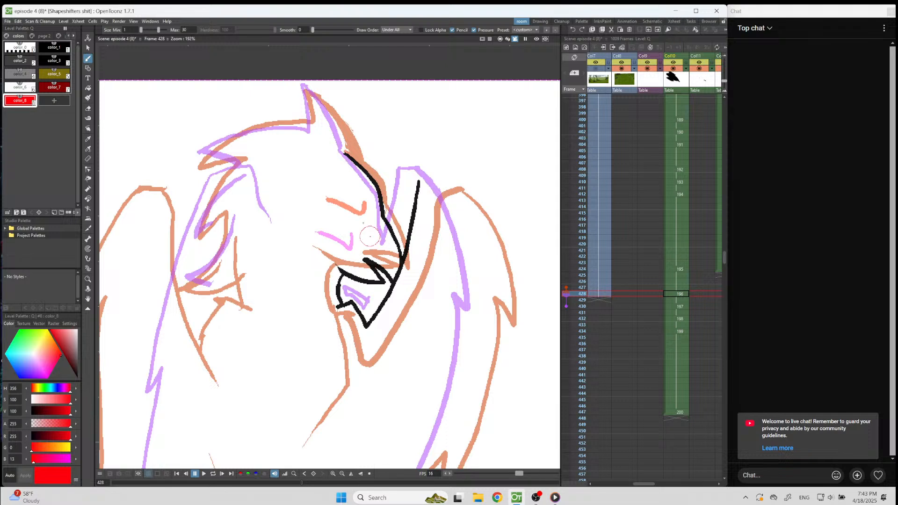
pyautogui.moveTo(361, 220)
pyautogui.mouseDown()
pyautogui.moveTo(356, 238)
pyautogui.moveTo(322, 216)
pyautogui.mouseUp()
# Draw the pointed crest, the top of the head and the jagged feathers down the back of the head in black color_1.
pyautogui.click(54, 47)
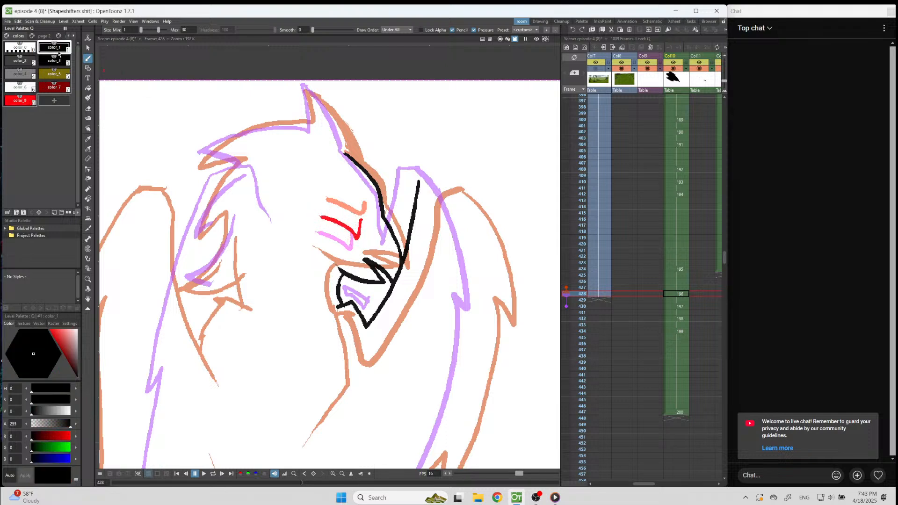
pyautogui.moveTo(305, 87)
pyautogui.mouseDown()
pyautogui.moveTo(335, 116)
pyautogui.moveTo(353, 162)
pyautogui.mouseUp()
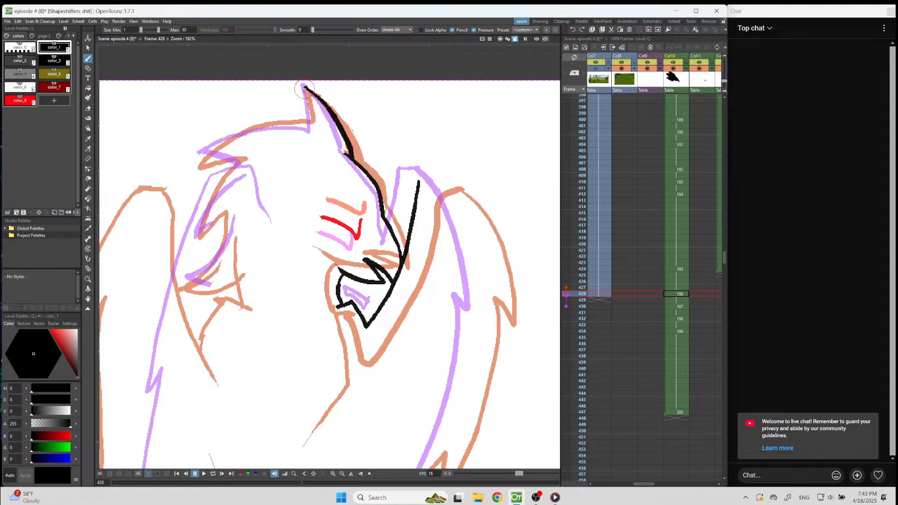
pyautogui.hotkey('ctrl', 'z')
pyautogui.moveTo(305, 87); pyautogui.dragTo(349, 151)
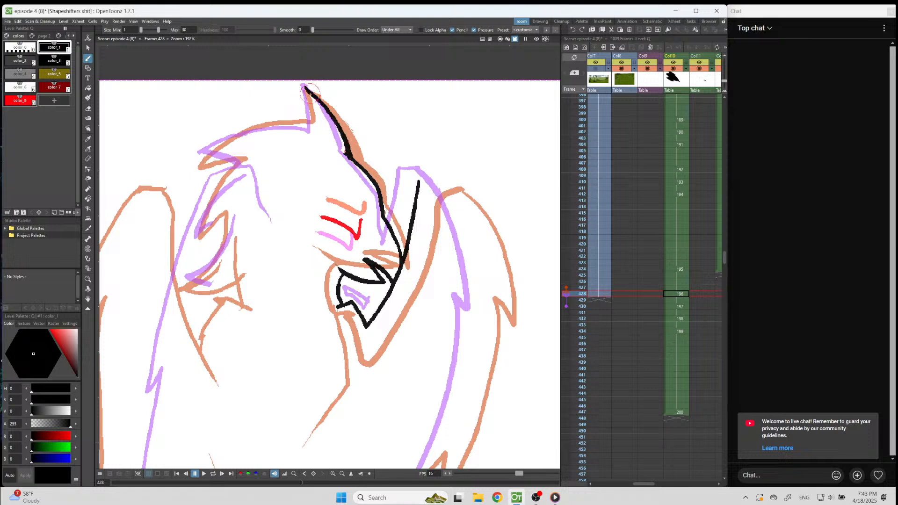
pyautogui.moveTo(305, 88)
pyautogui.mouseDown()
pyautogui.moveTo(311, 126)
pyautogui.moveTo(246, 131)
pyautogui.moveTo(196, 160)
pyautogui.moveTo(239, 160)
pyautogui.moveTo(196, 164)
pyautogui.mouseUp()
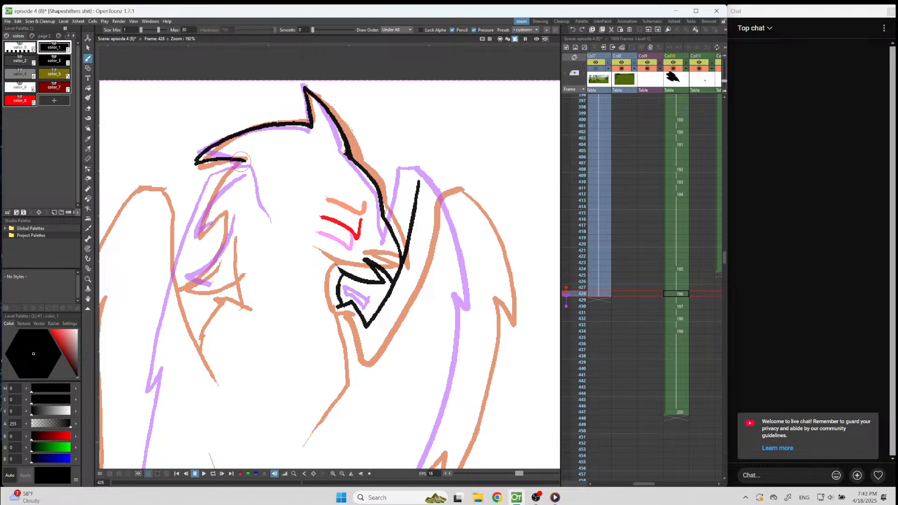
pyautogui.moveTo(249, 166)
pyautogui.mouseDown()
pyautogui.moveTo(211, 203)
pyautogui.moveTo(201, 234)
pyautogui.moveTo(218, 221)
pyautogui.moveTo(231, 226)
pyautogui.moveTo(187, 281)
pyautogui.moveTo(222, 280)
pyautogui.mouseUp()
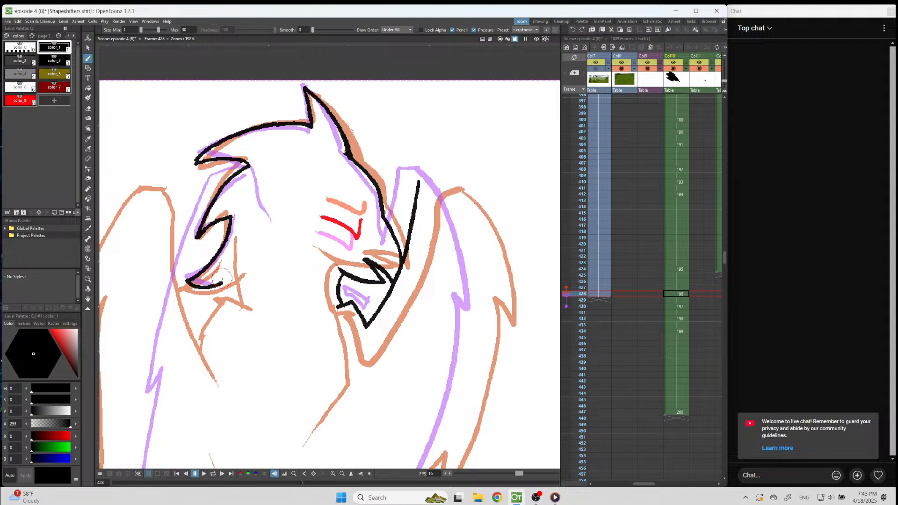
# Erase part of the beak's upper stroke and redraw it to meet the right-hand wing's inner edge.
pyautogui.press('a')
pyautogui.moveTo(381, 280)
pyautogui.mouseDown()
pyautogui.moveTo(376, 270)
pyautogui.moveTo(374, 280)
pyautogui.moveTo(356, 274)
pyautogui.mouseUp()
pyautogui.press('b')
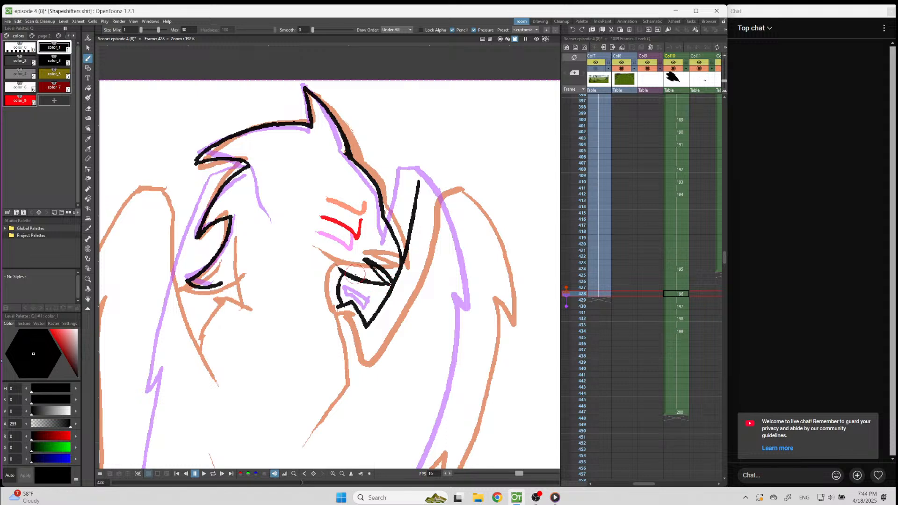
pyautogui.click(555, 498)
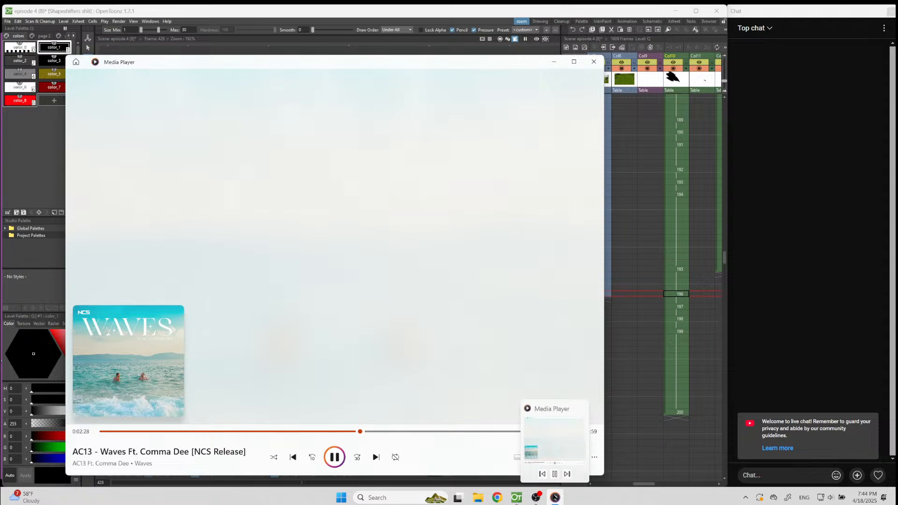
pyautogui.click(555, 497)
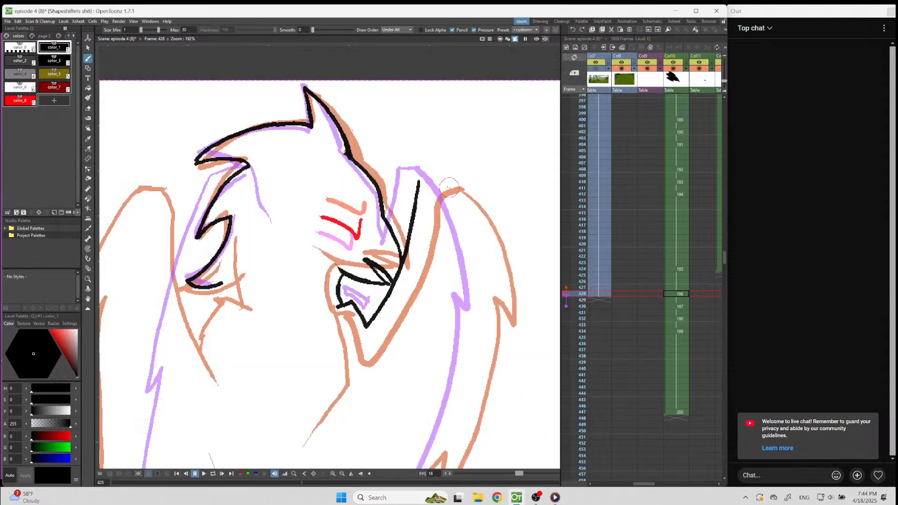
# Draw the right-hand wing's outer edge with its notch, and close the wing's top to the inner edge.
pyautogui.moveTo(440, 174)
pyautogui.mouseDown()
pyautogui.moveTo(463, 213)
pyautogui.moveTo(497, 328)
pyautogui.mouseUp()
pyautogui.moveTo(474, 293); pyautogui.dragTo(493, 325)
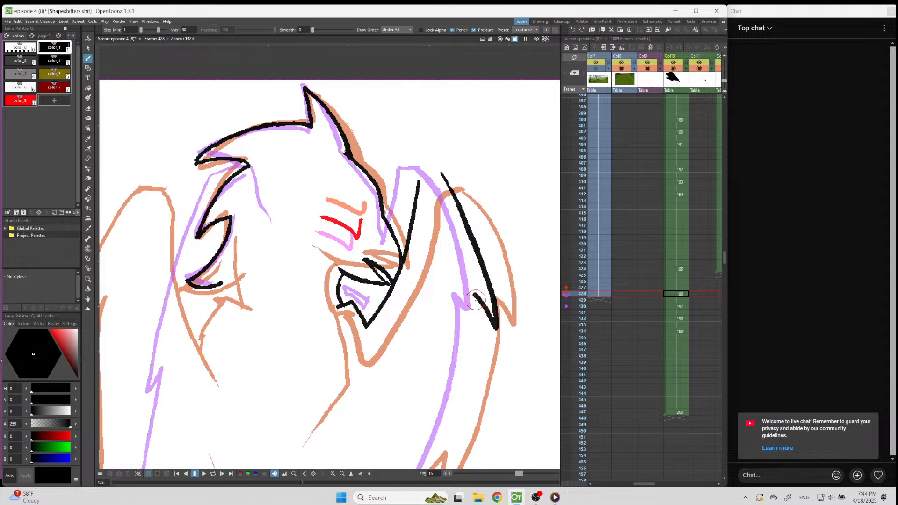
pyautogui.moveTo(475, 295)
pyautogui.mouseDown()
pyautogui.moveTo(477, 370)
pyautogui.moveTo(458, 441)
pyautogui.mouseUp()
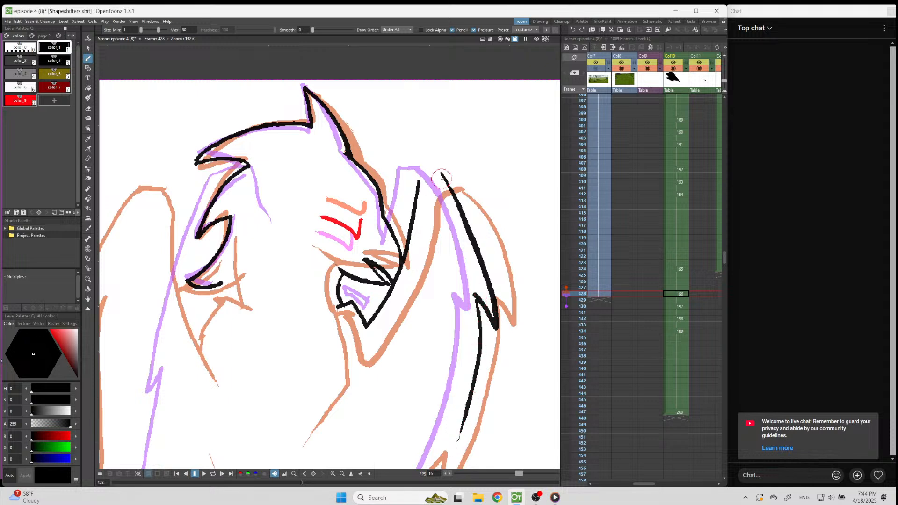
pyautogui.moveTo(443, 176); pyautogui.dragTo(418, 182)
# Draw the left-hand wing's notched outer edge down to the tip and its jagged lower edge up to the leg.
pyautogui.scroll(-5, 447, 169)
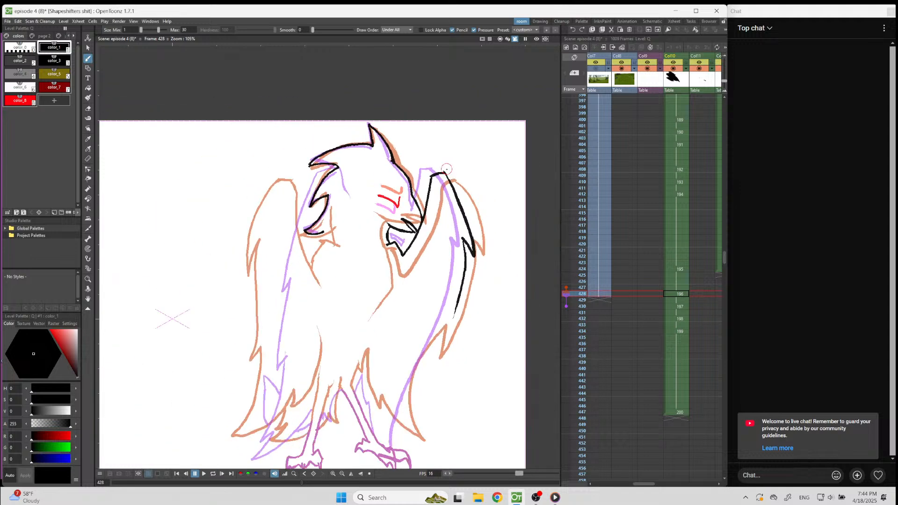
pyautogui.scroll(4, 335, 340)
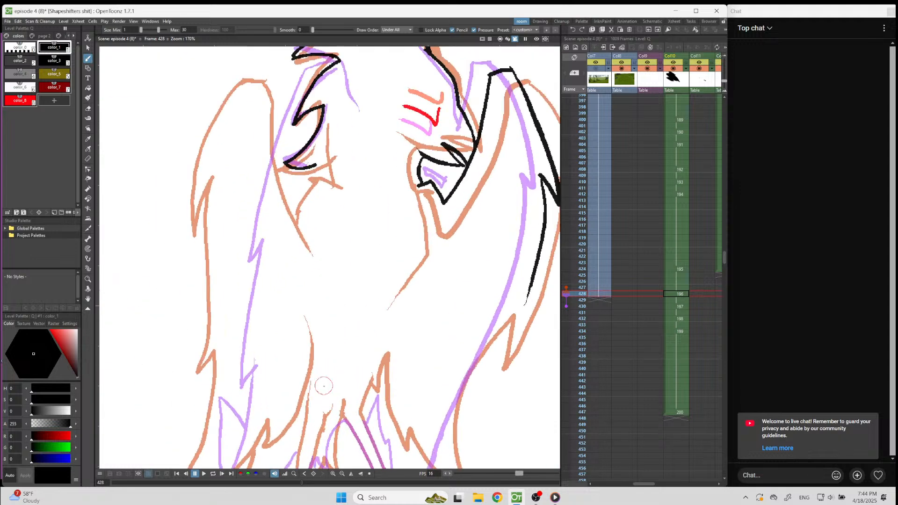
pyautogui.scroll(-2, 291, 202)
pyautogui.moveTo(283, 129)
pyautogui.mouseDown()
pyautogui.moveTo(245, 238)
pyautogui.moveTo(259, 229)
pyautogui.moveTo(248, 307)
pyautogui.mouseUp()
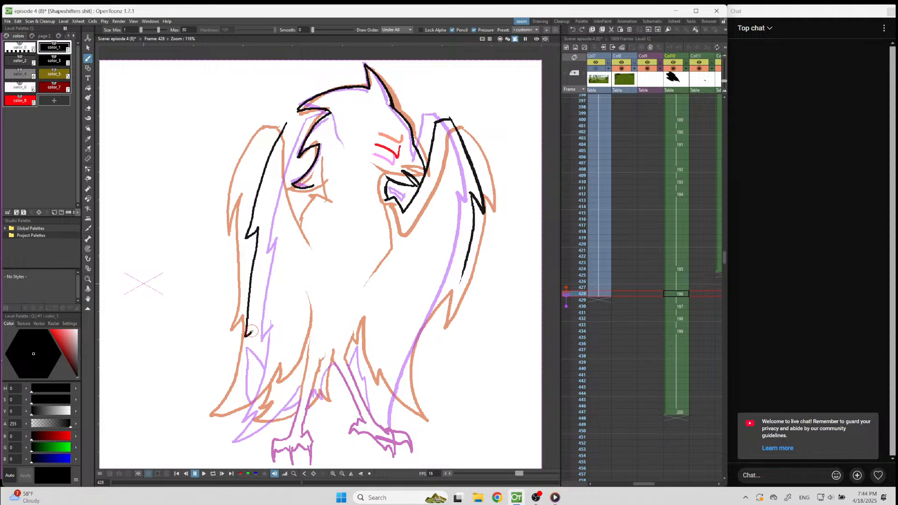
pyautogui.moveTo(250, 350); pyautogui.dragTo(222, 424)
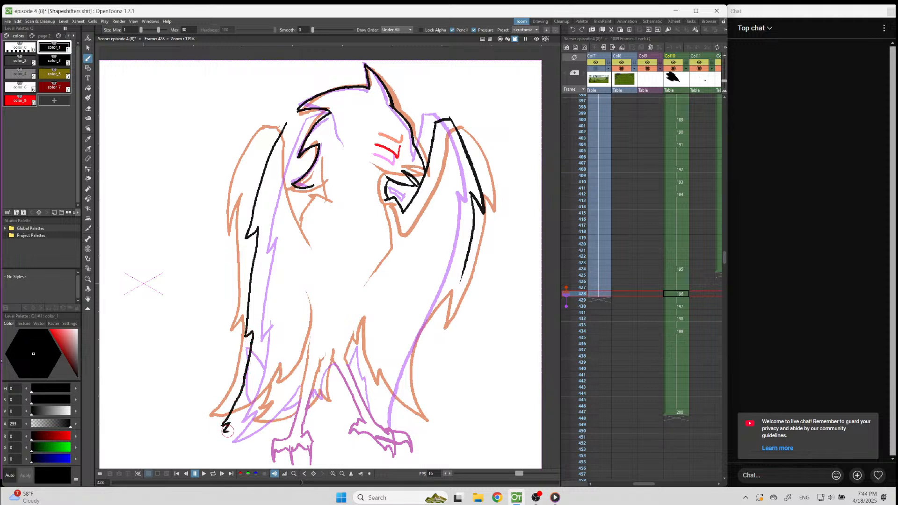
pyautogui.moveTo(283, 396); pyautogui.dragTo(309, 349)
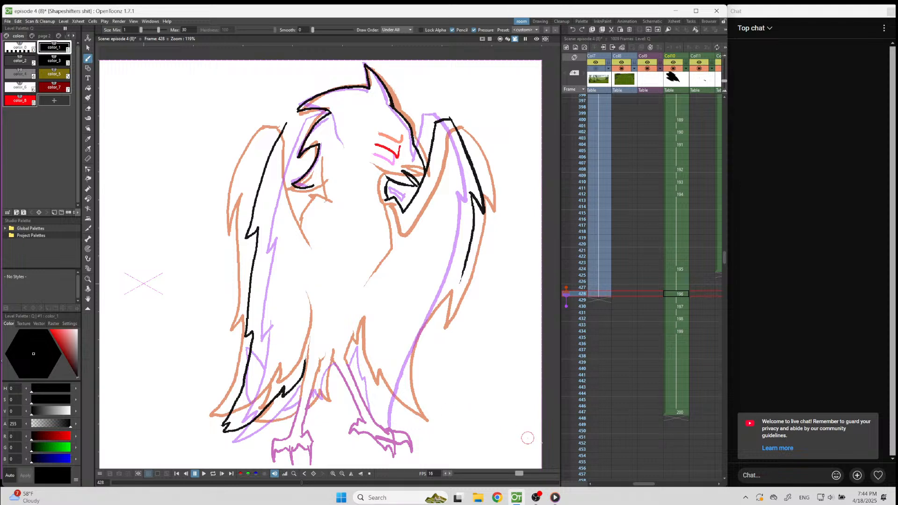
# Paste the copied legs into the frame 428 drawing.
pyautogui.click(676, 294)
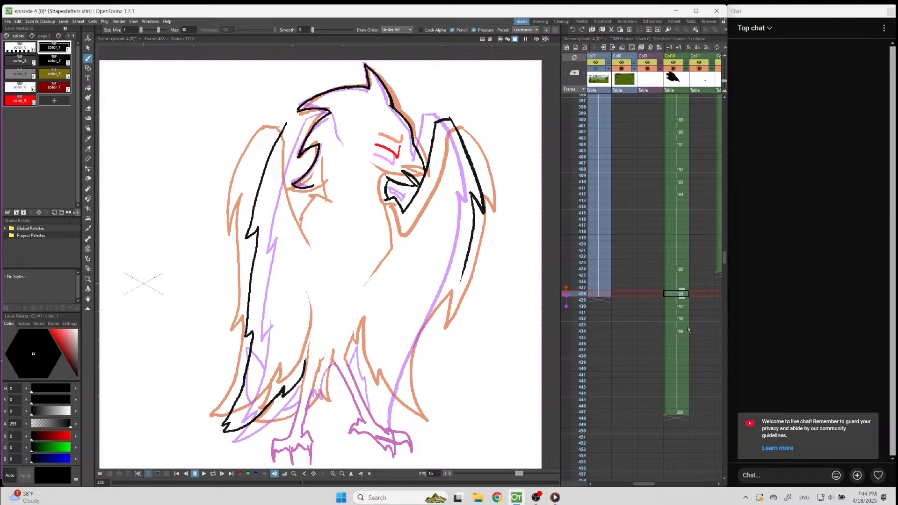
pyautogui.hotkey('ctrl', 'v')
pyautogui.scroll(-2, 309, 313)
pyautogui.scroll(3, 360, 391)
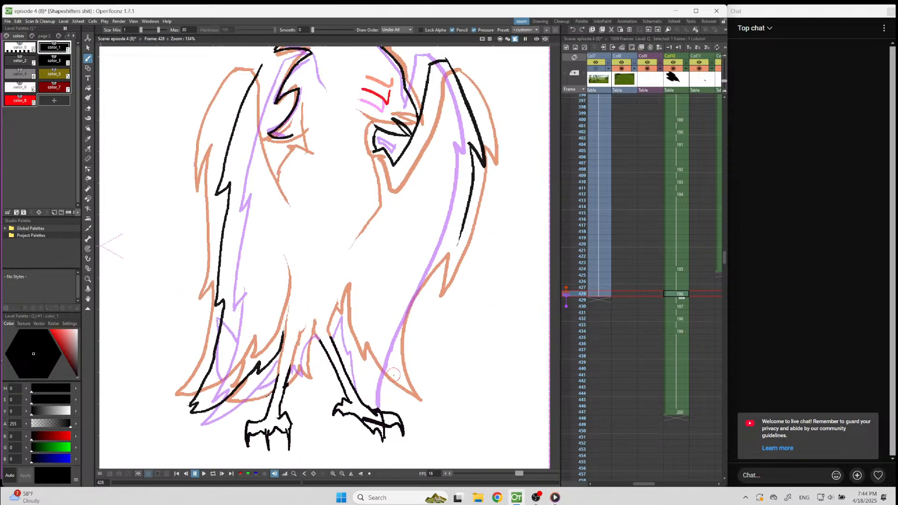
# Draw the right-hand wing's lower edge with its notch up from the right foot, and the jagged thigh feathers beside the leg.
pyautogui.moveTo(398, 408)
pyautogui.mouseDown()
pyautogui.moveTo(395, 336)
pyautogui.moveTo(445, 248)
pyautogui.mouseUp()
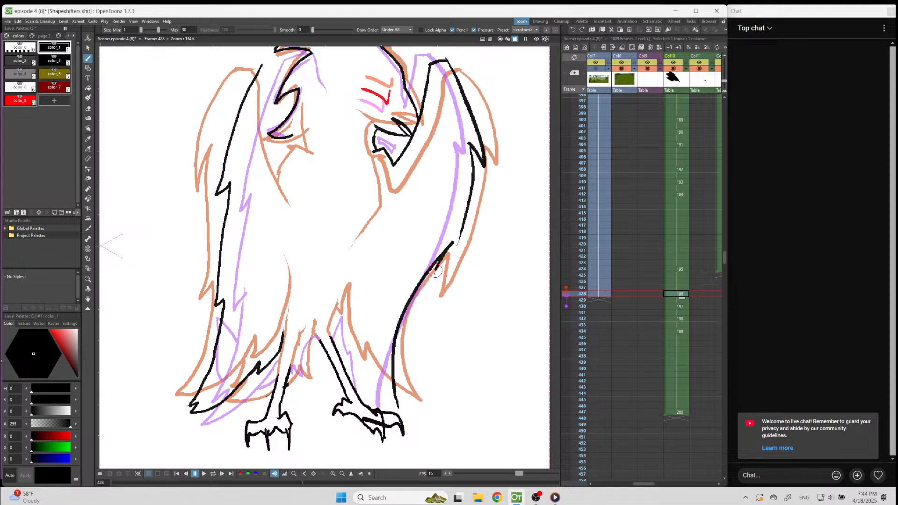
pyautogui.moveTo(429, 291); pyautogui.dragTo(446, 264)
pyautogui.moveTo(364, 357); pyautogui.dragTo(376, 392)
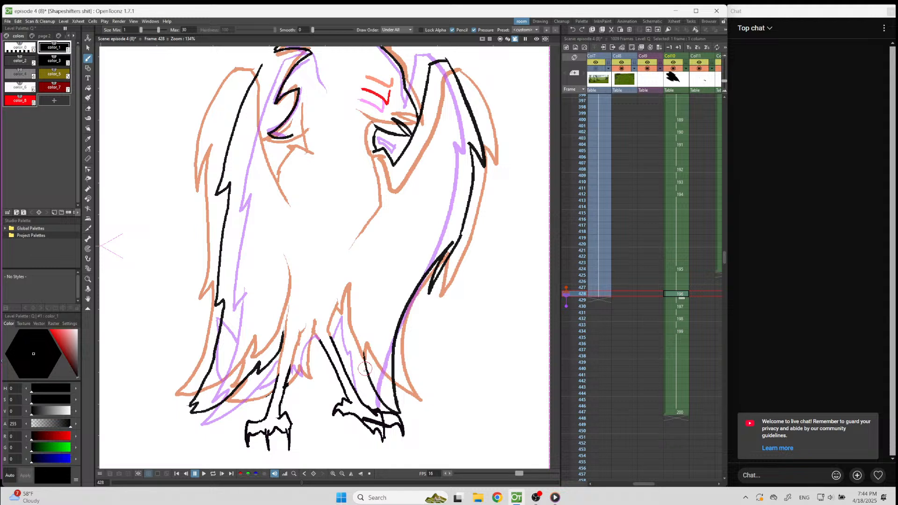
pyautogui.moveTo(359, 374); pyautogui.dragTo(352, 339)
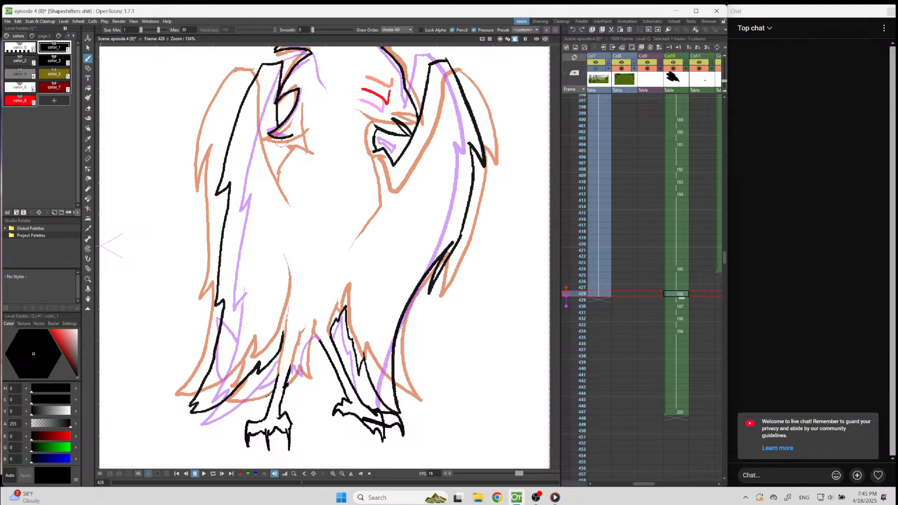
# Draw the pointed chest tuft beside the left-hand wing and the jagged belly edge joining the two legs.
pyautogui.moveTo(282, 146); pyautogui.dragTo(284, 175)
pyautogui.scroll(-4, 273, 122)
pyautogui.scroll(3, 280, 117)
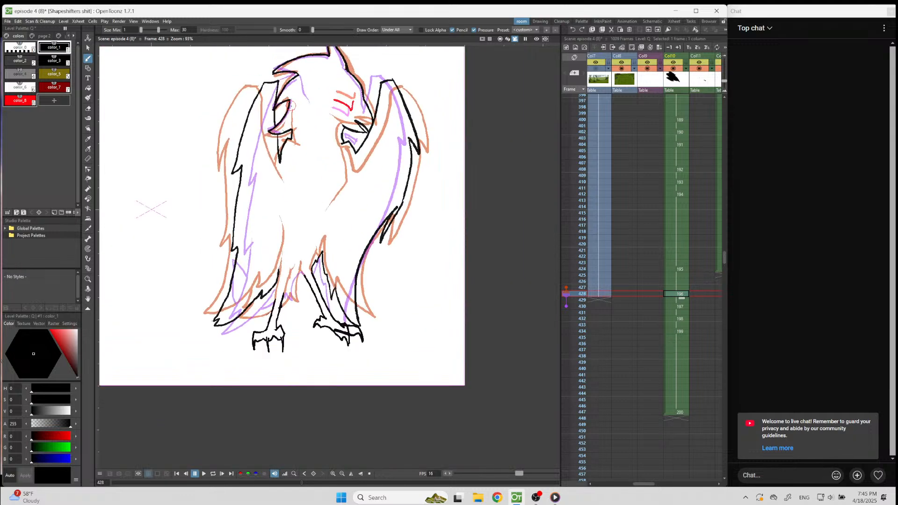
pyautogui.scroll(4, 291, 178)
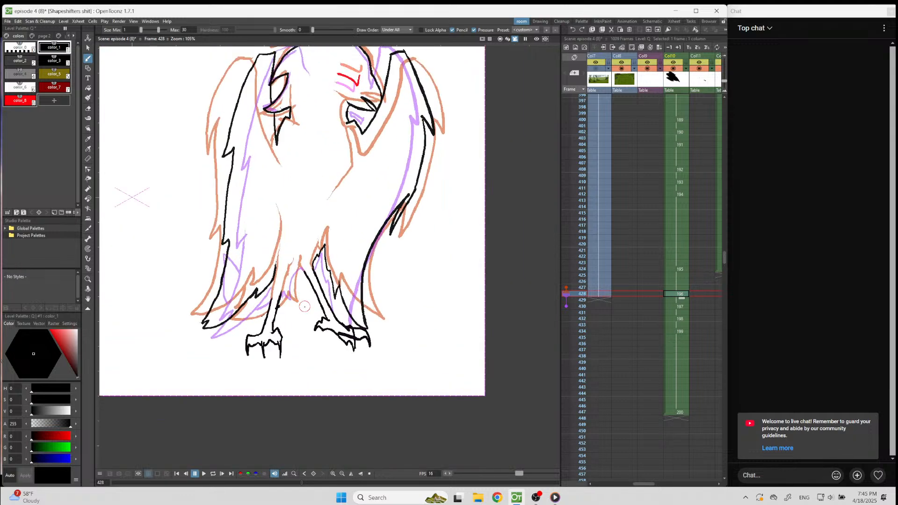
pyautogui.scroll(-4, 300, 304)
pyautogui.scroll(3, 233, 337)
pyautogui.scroll(1, 254, 317)
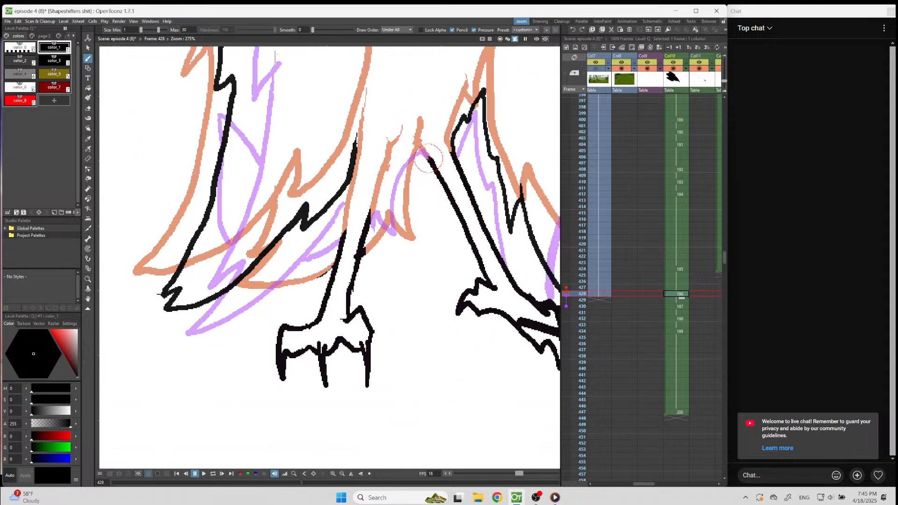
pyautogui.moveTo(430, 158)
pyautogui.mouseDown()
pyautogui.moveTo(411, 155)
pyautogui.moveTo(402, 180)
pyautogui.moveTo(406, 238)
pyautogui.moveTo(388, 218)
pyautogui.moveTo(368, 238)
pyautogui.mouseUp()
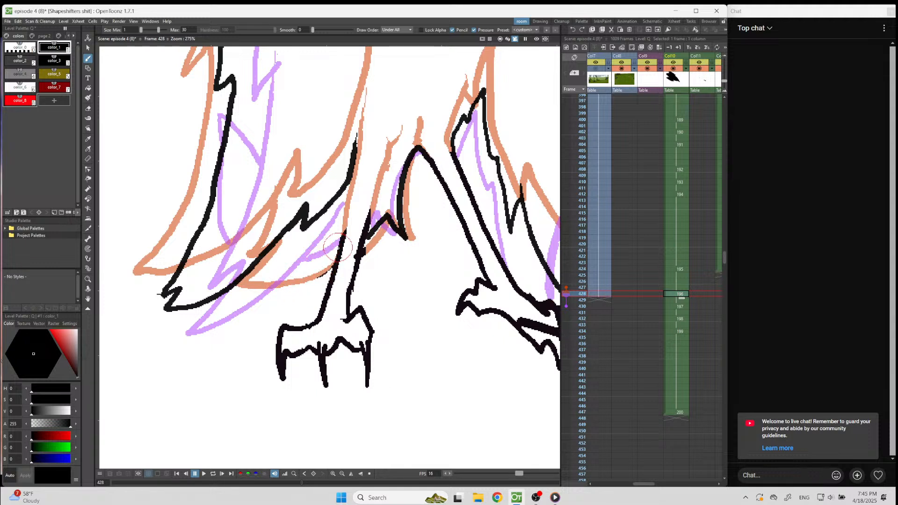
pyautogui.moveTo(345, 230)
pyautogui.mouseDown()
pyautogui.moveTo(316, 268)
pyautogui.moveTo(252, 270)
pyautogui.mouseUp()
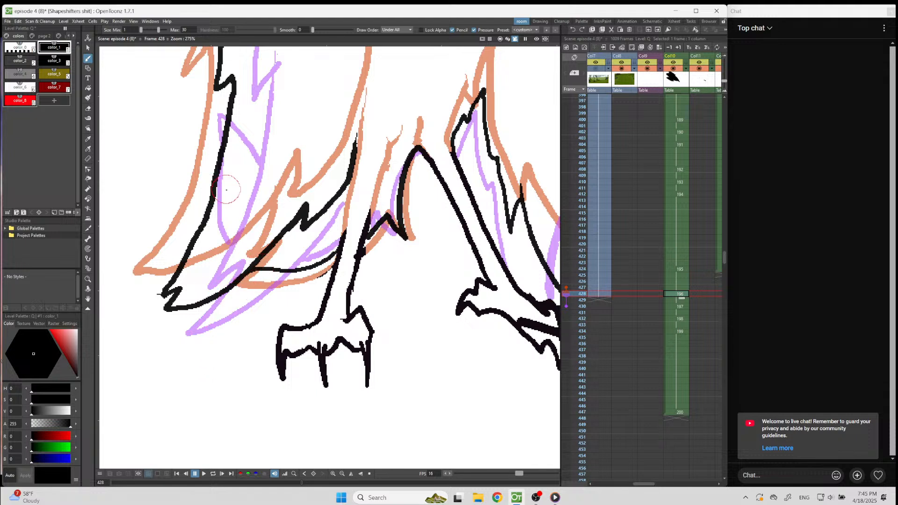
pyautogui.hotkey('ctrl', 'z')
pyautogui.moveTo(337, 256)
pyautogui.mouseDown()
pyautogui.moveTo(288, 272)
pyautogui.moveTo(253, 268)
pyautogui.mouseUp()
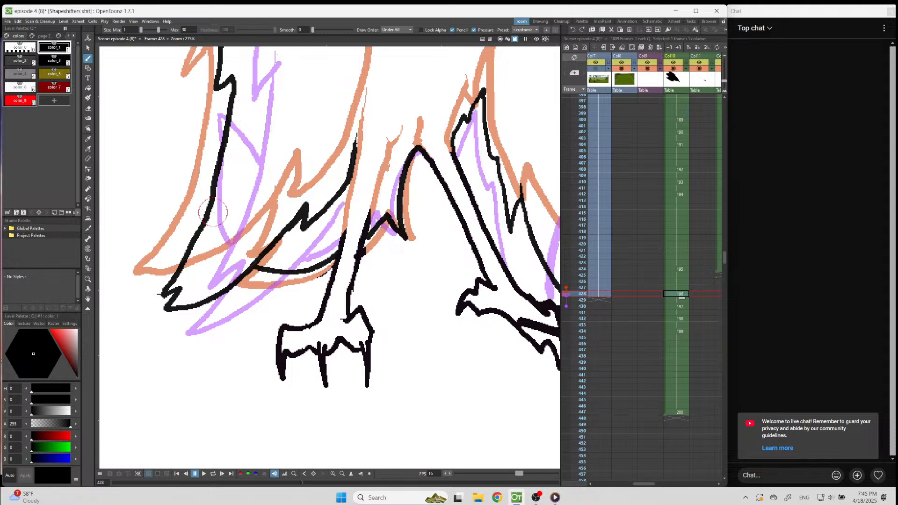
pyautogui.hotkey('ctrl', 'z')
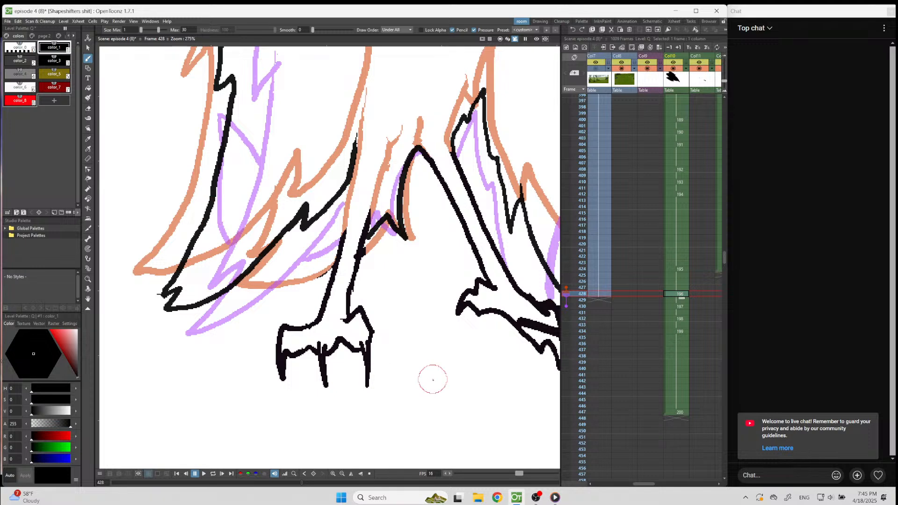
# Start the frame 426 drawing in Col10 with the curved lower tail edge, and paste the copied legs into it.
pyautogui.press(',')
pyautogui.press(',')
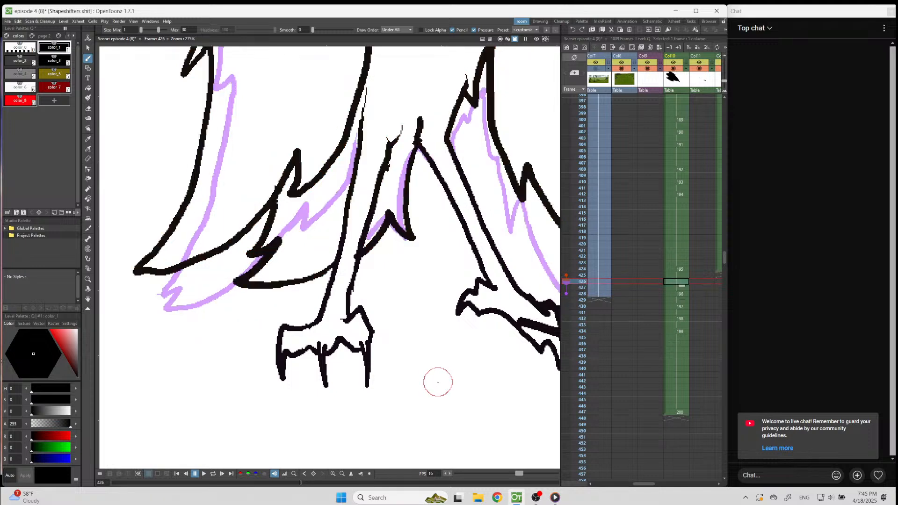
pyautogui.click(436, 380)
pyautogui.moveTo(224, 280)
pyautogui.mouseDown()
pyautogui.moveTo(245, 265)
pyautogui.moveTo(317, 270)
pyautogui.moveTo(338, 256)
pyautogui.mouseUp()
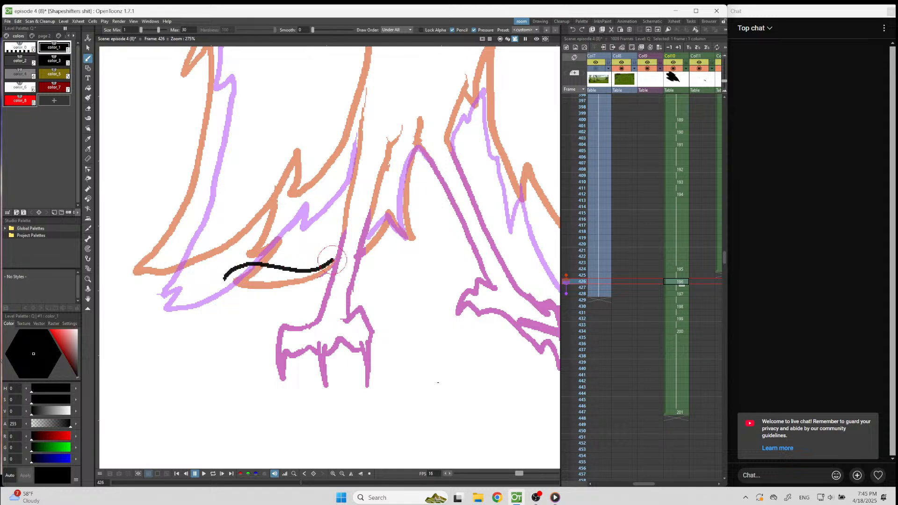
pyautogui.hotkey('ctrl', 'v')
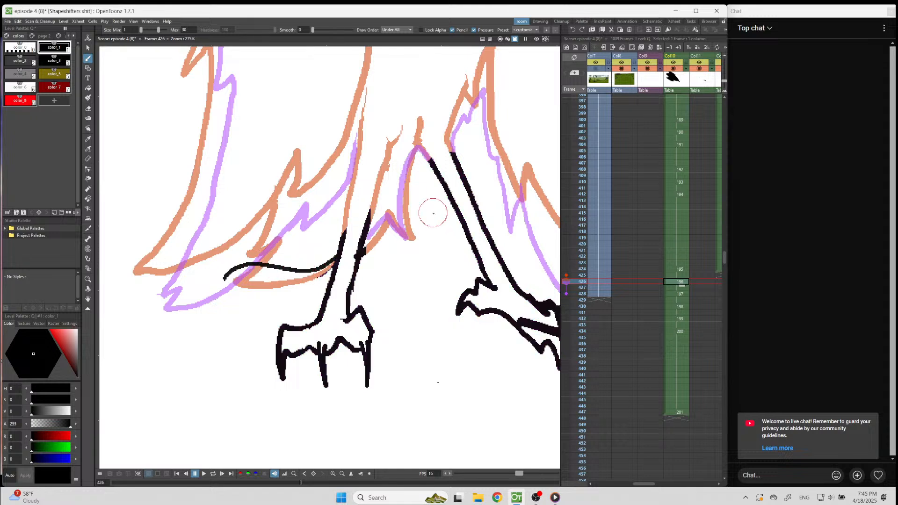
# Draw the jagged belly edge between the legs, and the left-hand wing's tip with its jagged lower edge and lower outer edge.
pyautogui.moveTo(433, 162)
pyautogui.mouseDown()
pyautogui.moveTo(415, 148)
pyautogui.moveTo(404, 185)
pyautogui.moveTo(410, 239)
pyautogui.moveTo(388, 214)
pyautogui.moveTo(363, 244)
pyautogui.mouseUp()
pyautogui.moveTo(226, 279)
pyautogui.mouseDown()
pyautogui.moveTo(239, 241)
pyautogui.moveTo(261, 225)
pyautogui.mouseUp()
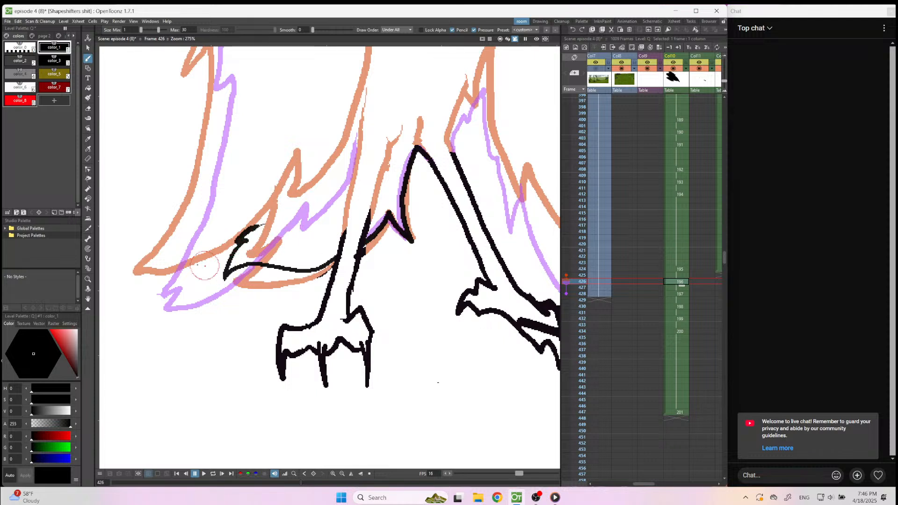
pyautogui.moveTo(155, 294)
pyautogui.mouseDown()
pyautogui.moveTo(212, 269)
pyautogui.moveTo(266, 221)
pyautogui.mouseUp()
pyautogui.moveTo(154, 295)
pyautogui.mouseDown()
pyautogui.moveTo(143, 296)
pyautogui.moveTo(187, 220)
pyautogui.moveTo(207, 149)
pyautogui.moveTo(224, 46)
pyautogui.mouseUp()
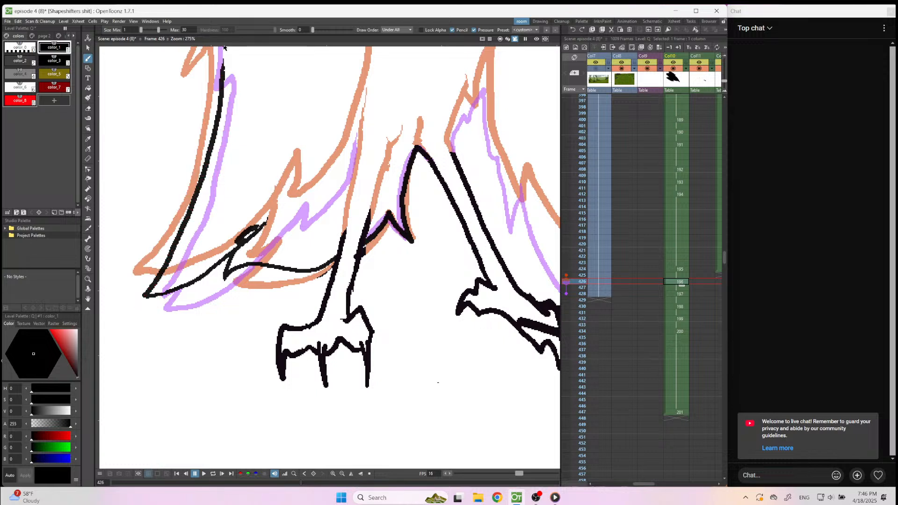
pyautogui.moveTo(248, 238); pyautogui.dragTo(273, 228)
# At frame 428, draw the curved lower tail edge beside the left leg and the small tail tip outside the left-hand wing.
pyautogui.press('Down')
pyautogui.press('Down')
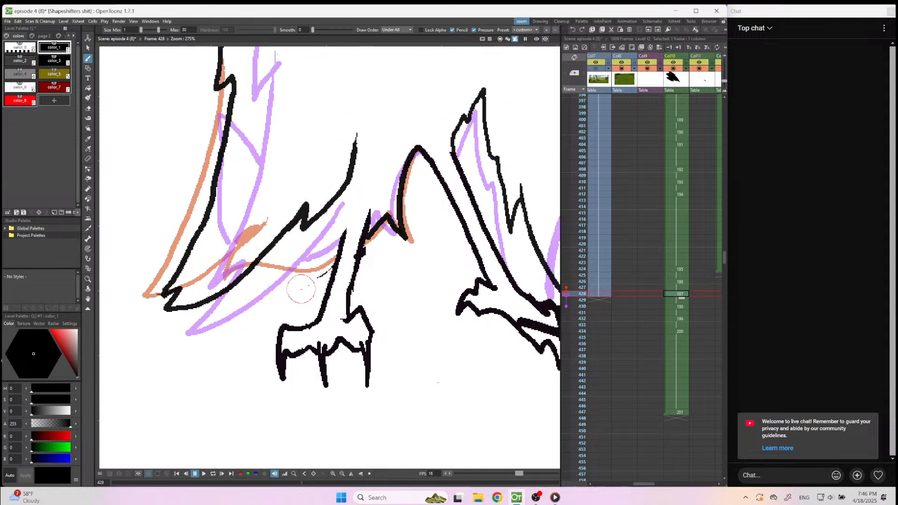
pyautogui.moveTo(338, 256)
pyautogui.mouseDown()
pyautogui.moveTo(286, 263)
pyautogui.moveTo(268, 256)
pyautogui.mouseUp()
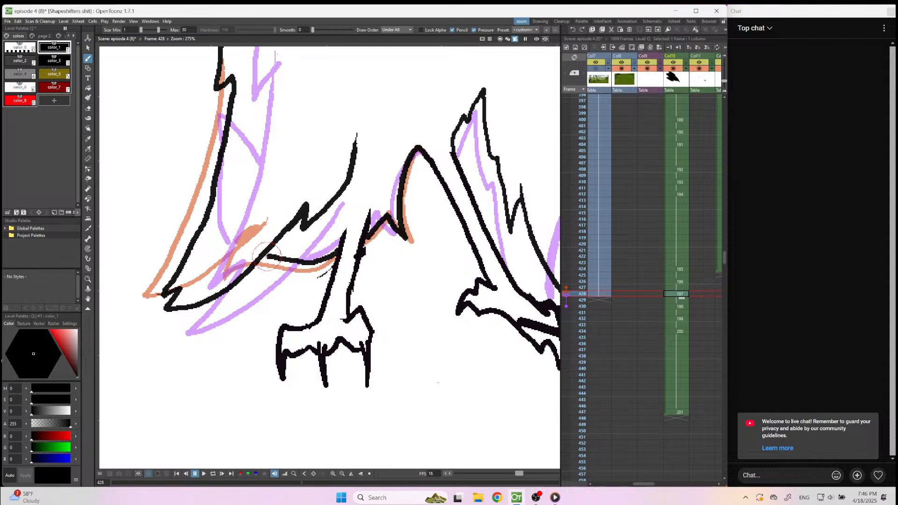
pyautogui.moveTo(208, 213)
pyautogui.mouseDown()
pyautogui.moveTo(182, 201)
pyautogui.moveTo(222, 161)
pyautogui.mouseUp()
# At frame 432, draw the raised tail outside the left-hand wing, with its jagged upper edge and rounded outer edge.
pyautogui.press('.')
pyautogui.press('.')
pyautogui.press('.')
pyautogui.press('.')
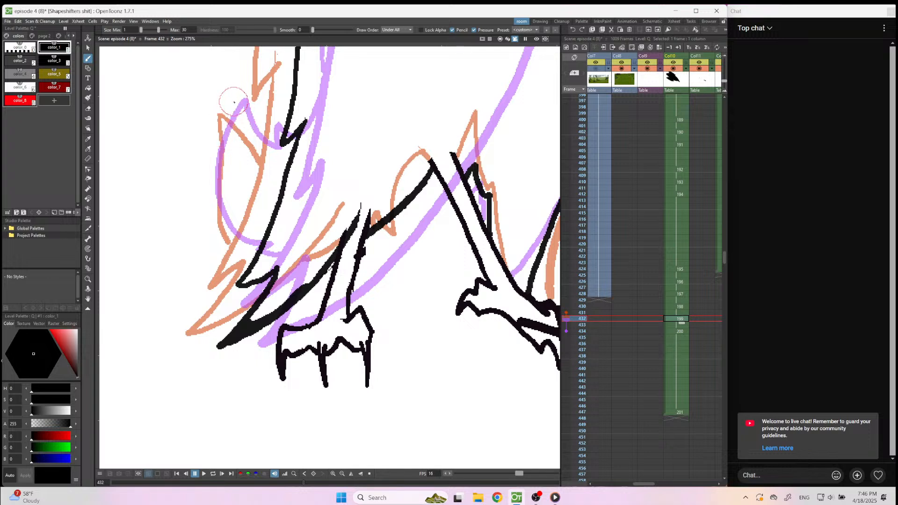
pyautogui.moveTo(236, 99)
pyautogui.mouseDown()
pyautogui.moveTo(274, 153)
pyautogui.moveTo(278, 126)
pyautogui.mouseUp()
pyautogui.moveTo(234, 100)
pyautogui.mouseDown()
pyautogui.moveTo(217, 190)
pyautogui.moveTo(229, 234)
pyautogui.moveTo(257, 257)
pyautogui.mouseUp()
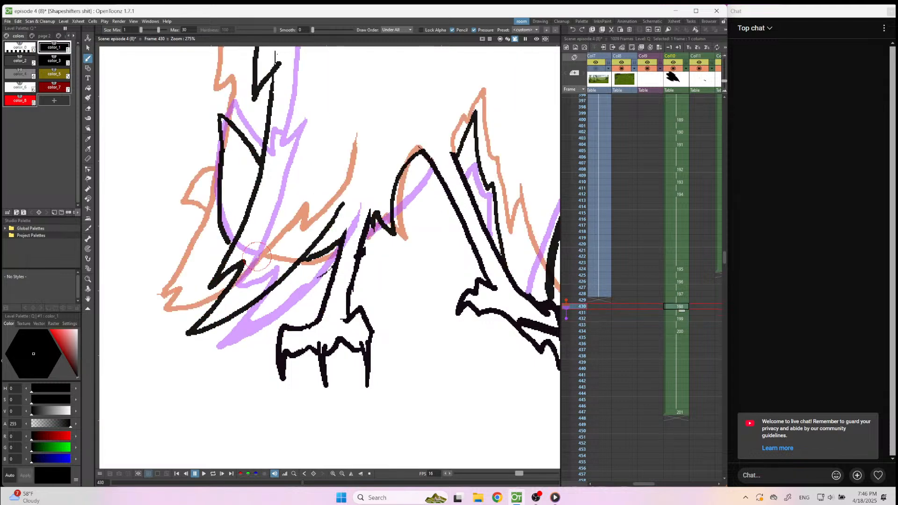
# At frame 430, erase the upper part of the tail outline and redraw it with a curved, drooping tip.
pyautogui.press('a')
pyautogui.moveTo(217, 128)
pyautogui.mouseDown()
pyautogui.moveTo(258, 155)
pyautogui.moveTo(218, 114)
pyautogui.mouseUp()
pyautogui.press('b')
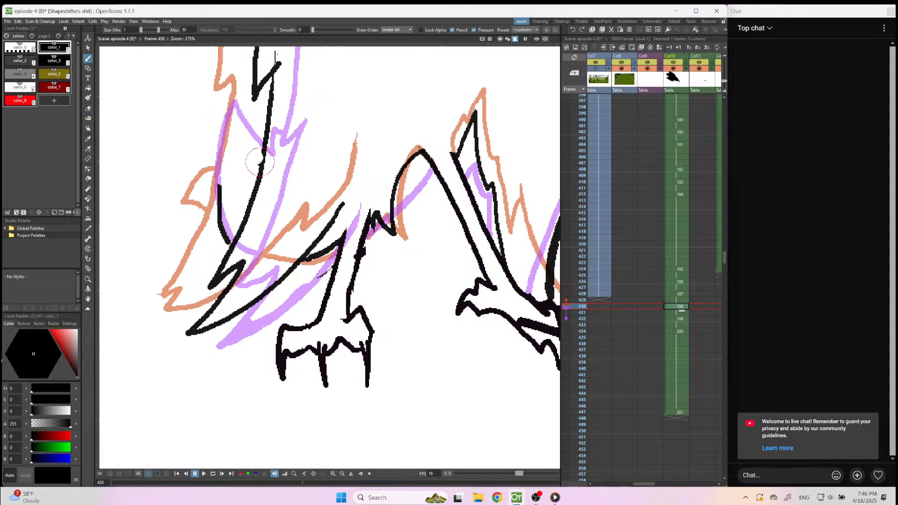
pyautogui.moveTo(259, 155)
pyautogui.mouseDown()
pyautogui.moveTo(214, 131)
pyautogui.moveTo(198, 147)
pyautogui.moveTo(213, 151)
pyautogui.moveTo(217, 190)
pyautogui.mouseUp()
# Flip back and forth through the drawings around frames 421 to 436 to check the tail and wing motion.
pyautogui.press('Down')
pyautogui.press('Down')
pyautogui.press('Down')
pyautogui.press('Down')
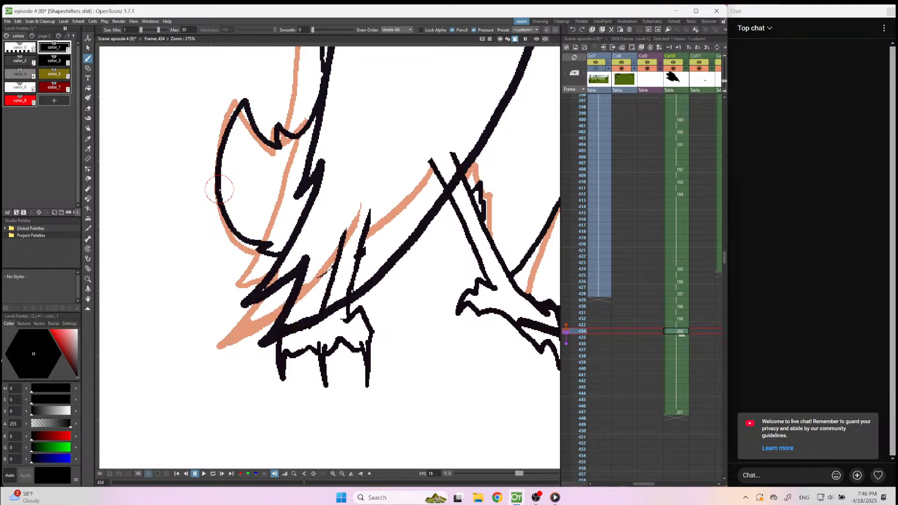
pyautogui.press('Up')
pyautogui.press('Up')
pyautogui.press('Up')
pyautogui.press('Up')
pyautogui.press('Up')
pyautogui.press('Up')
pyautogui.press('Up')
pyautogui.press('Up')
pyautogui.press('Up')
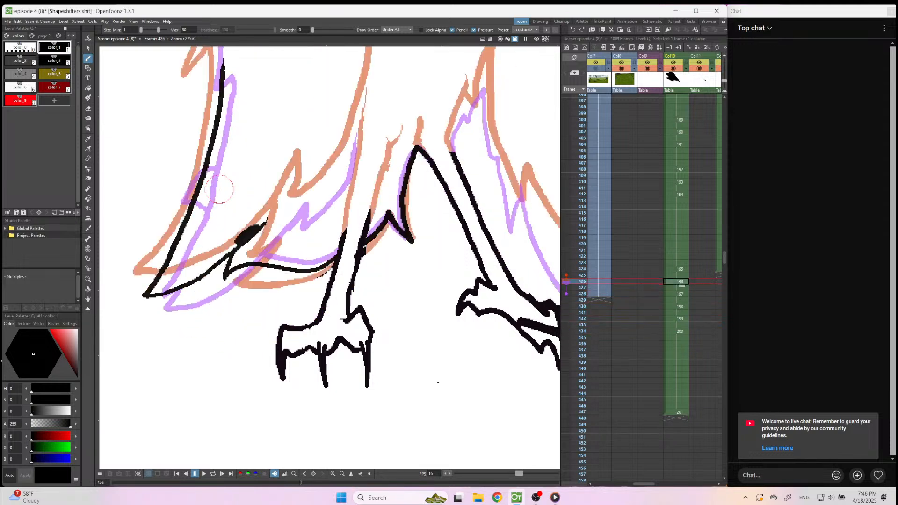
pyautogui.press('Down')
pyautogui.press('Down')
pyautogui.press('Down')
pyautogui.press('Down')
pyautogui.press('Down')
pyautogui.press('Down')
pyautogui.press('Down')
pyautogui.press('Down')
pyautogui.press('Down')
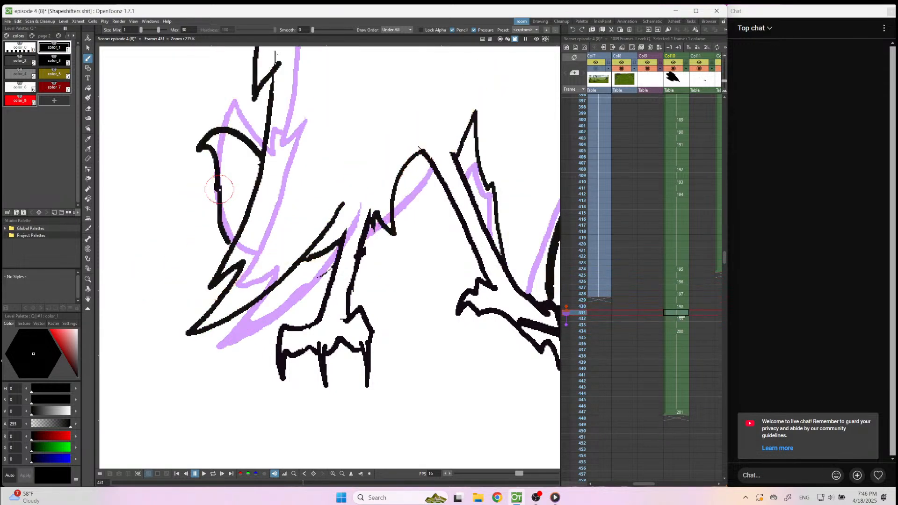
pyautogui.press('Down')
pyautogui.press('Down')
pyautogui.press('Down')
pyautogui.press('Up')
pyautogui.press('Up')
pyautogui.press('Up')
pyautogui.press('Up')
pyautogui.press('Up')
pyautogui.press('Up')
pyautogui.press('Up')
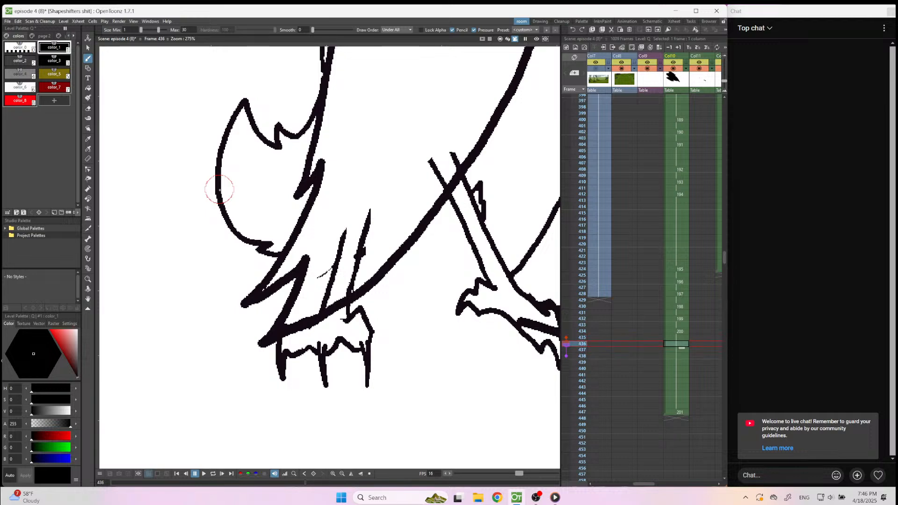
pyautogui.press('Up')
pyautogui.press('Up')
pyautogui.press('Up')
pyautogui.press('Up')
pyautogui.press('Up')
pyautogui.press('Up')
pyautogui.press('Up')
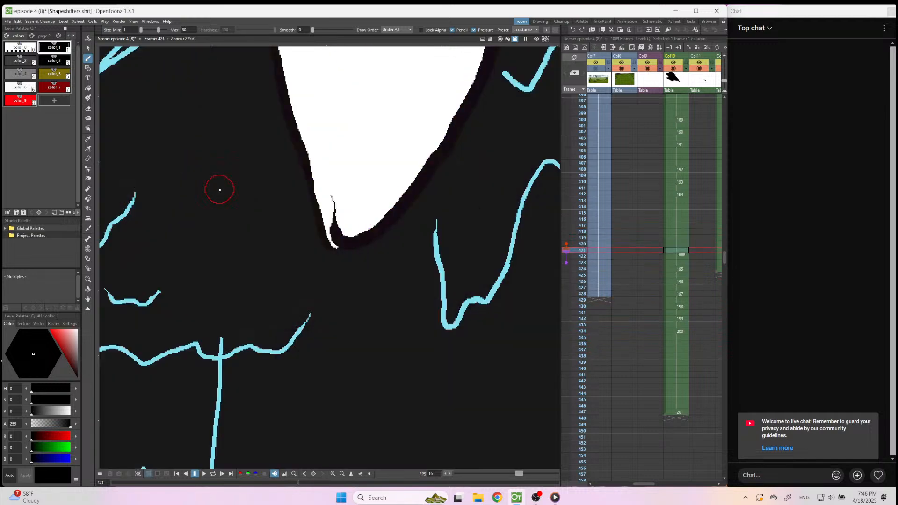
pyautogui.press('Down')
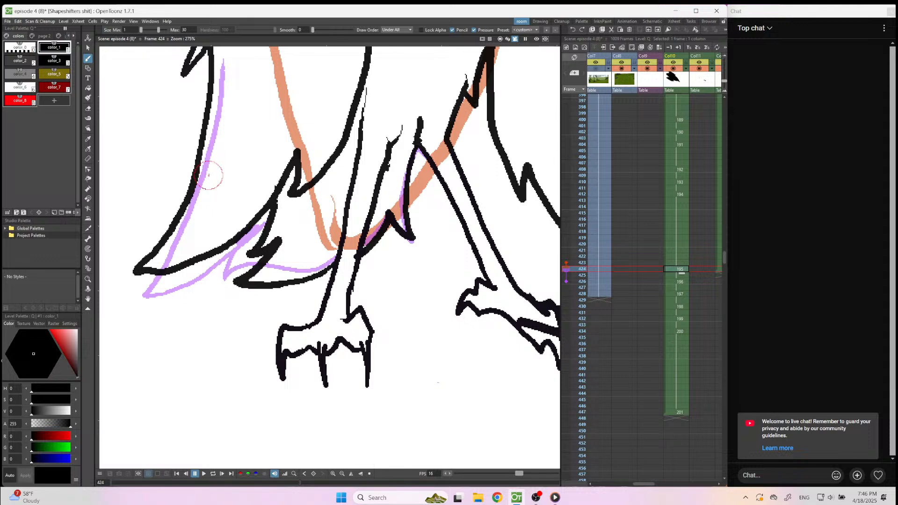
# At frame 426, draw the pointed chest tuft, the left-hand wing's inner edge and its rounded top with the notched outer edge.
pyautogui.scroll(-5, 208, 222)
pyautogui.press('Down')
pyautogui.press('Down')
pyautogui.scroll(-5, 209, 234)
pyautogui.scroll(4, 275, 131)
pyautogui.scroll(-5, 207, 258)
pyautogui.scroll(1, 233, 134)
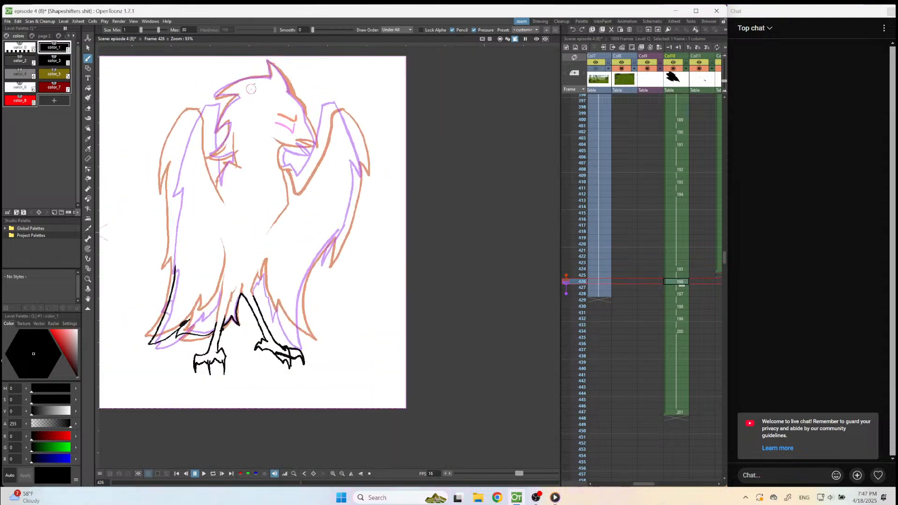
pyautogui.scroll(3, 217, 119)
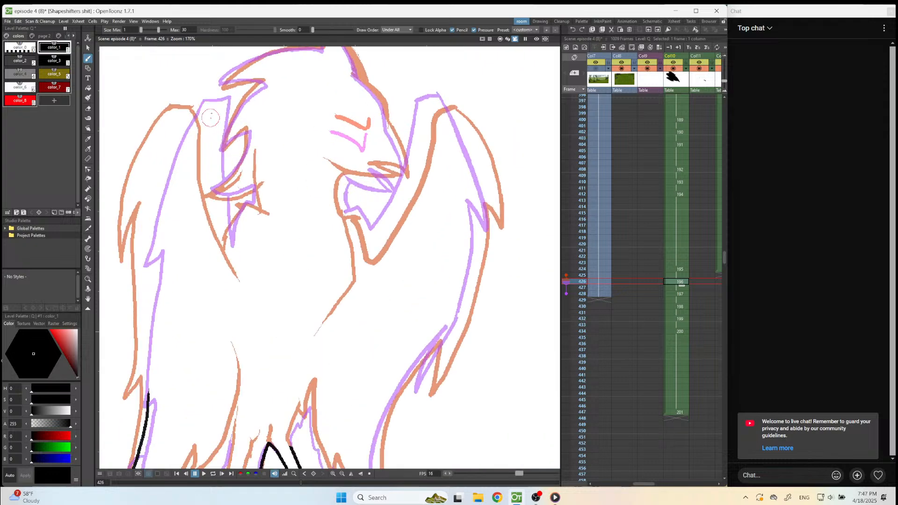
pyautogui.moveTo(211, 177); pyautogui.dragTo(223, 230)
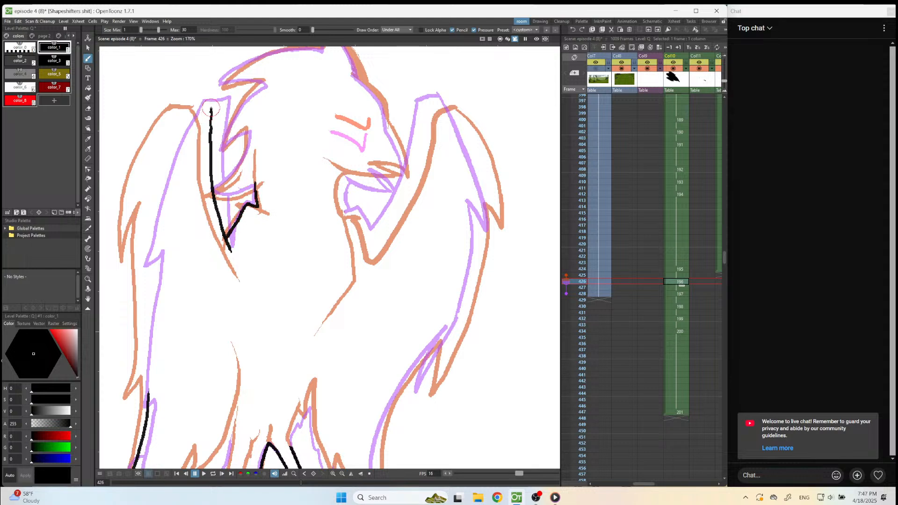
pyautogui.moveTo(187, 102)
pyautogui.mouseDown()
pyautogui.moveTo(150, 152)
pyautogui.moveTo(139, 195)
pyautogui.mouseUp()
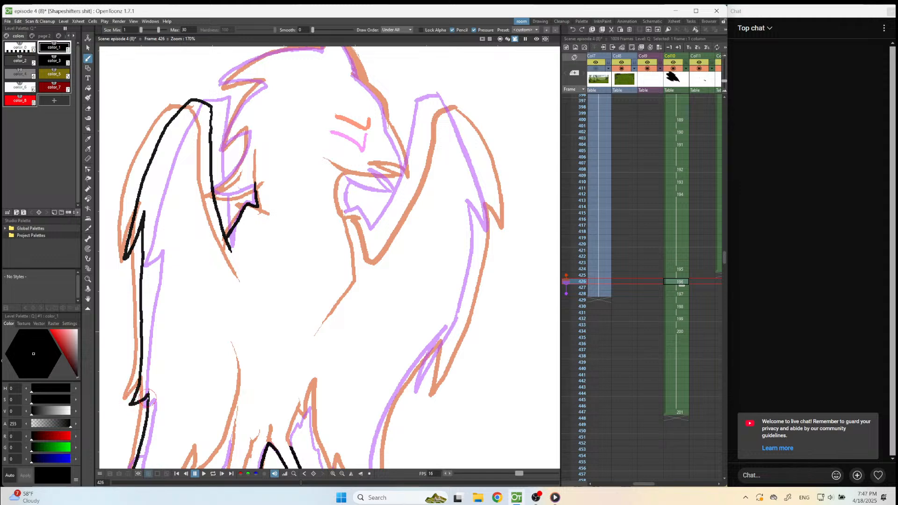
# Draw the angled eye mark in red color_8 between the two onion-skinned eye positions.
pyautogui.scroll(-3, 293, 204)
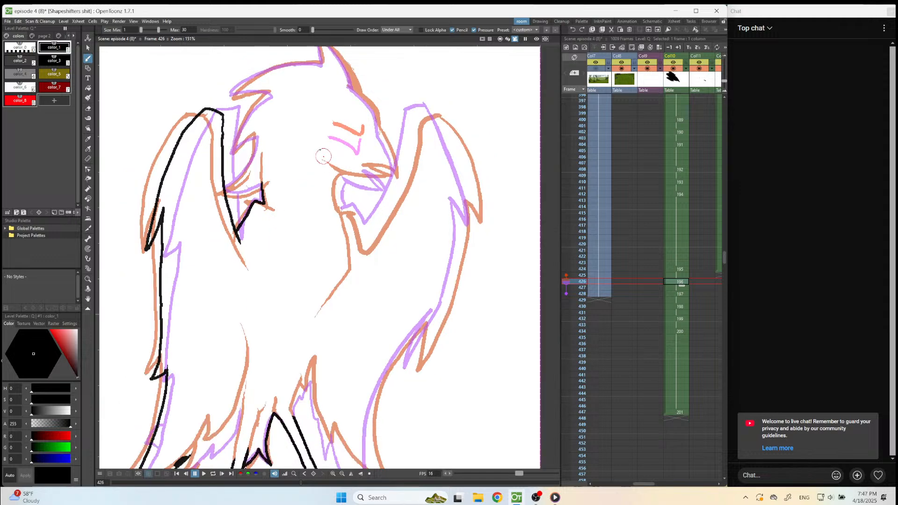
pyautogui.scroll(5, 362, 178)
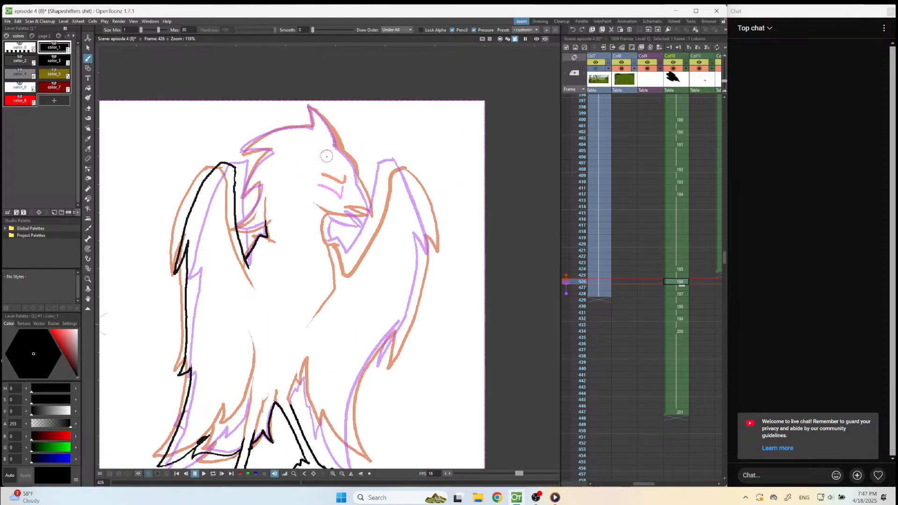
pyautogui.press('8')
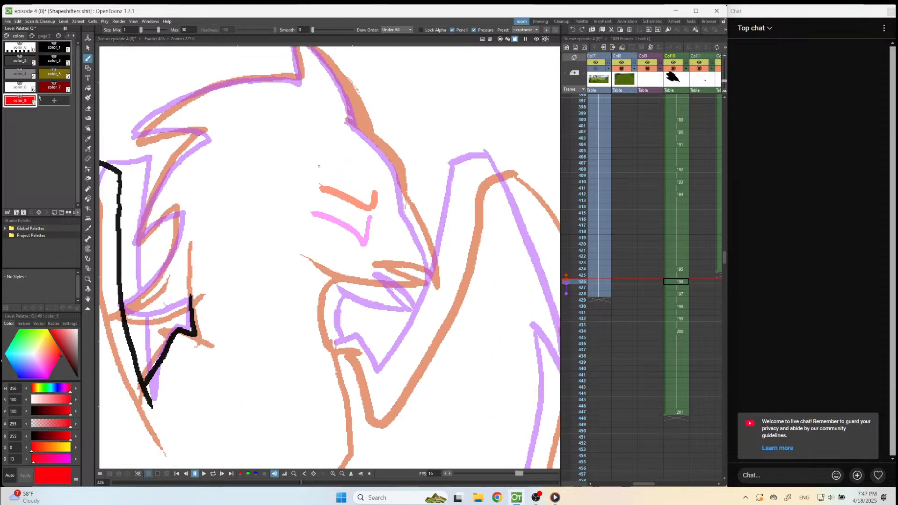
pyautogui.moveTo(318, 194)
pyautogui.mouseDown()
pyautogui.moveTo(370, 220)
pyautogui.moveTo(377, 202)
pyautogui.mouseUp()
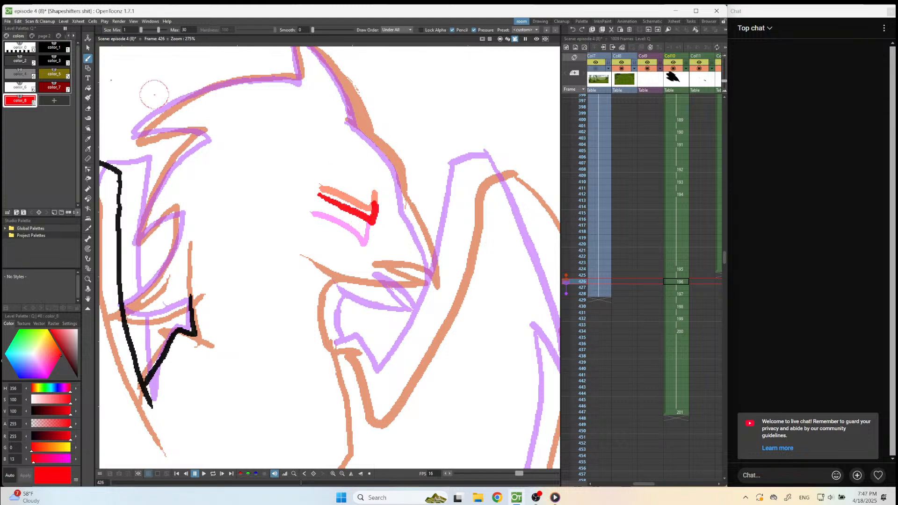
# Draw the front contour of the face down to the pointed beak and the mouth curve in black color_1.
pyautogui.press('1')
pyautogui.moveTo(352, 119); pyautogui.dragTo(389, 150)
pyautogui.hotkey('ctrl', 'z')
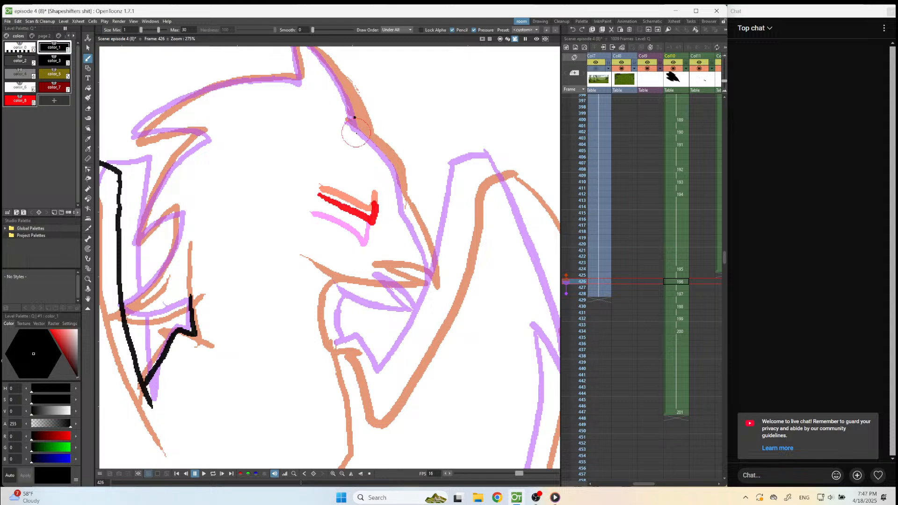
pyautogui.moveTo(351, 121)
pyautogui.mouseDown()
pyautogui.moveTo(394, 169)
pyautogui.moveTo(431, 294)
pyautogui.moveTo(385, 272)
pyautogui.moveTo(421, 296)
pyautogui.moveTo(356, 289)
pyautogui.moveTo(320, 272)
pyautogui.moveTo(337, 288)
pyautogui.moveTo(337, 348)
pyautogui.mouseUp()
# Draw the right-hand wing's inner edge down to its point, and the wing's rounded top into the upper outer edge.
pyautogui.moveTo(465, 181)
pyautogui.mouseDown()
pyautogui.moveTo(440, 296)
pyautogui.moveTo(377, 398)
pyautogui.moveTo(348, 344)
pyautogui.mouseUp()
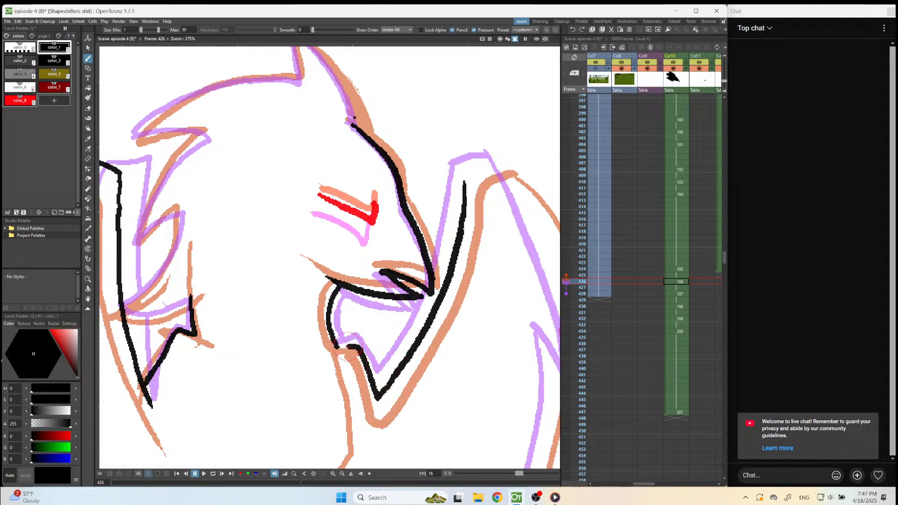
pyautogui.moveTo(464, 182)
pyautogui.mouseDown()
pyautogui.moveTo(498, 164)
pyautogui.moveTo(523, 184)
pyautogui.moveTo(509, 175)
pyautogui.moveTo(575, 316)
pyautogui.mouseUp()
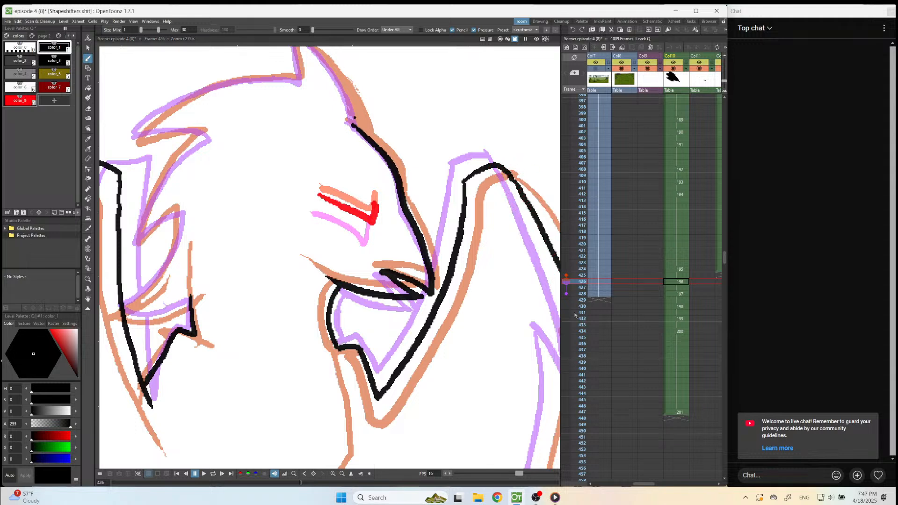
pyautogui.scroll(-4, 575, 315)
pyautogui.scroll(3, 636, 260)
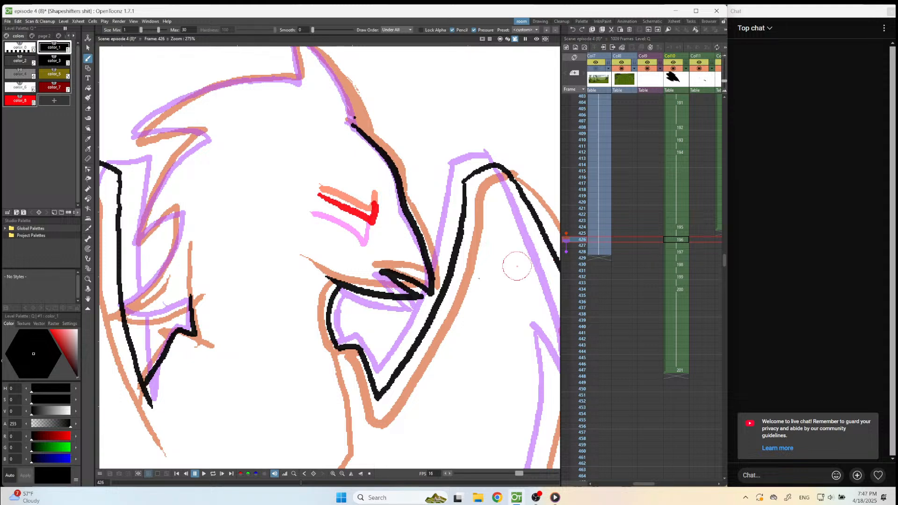
# Draw the front edge of the head crest at frame 426 in black, from its pointed tip down to the forehead.
pyautogui.scroll(-3, 419, 341)
pyautogui.scroll(3, 337, 129)
pyautogui.moveTo(325, 128)
pyautogui.mouseDown()
pyautogui.moveTo(382, 180)
pyautogui.moveTo(416, 245)
pyautogui.mouseUp()
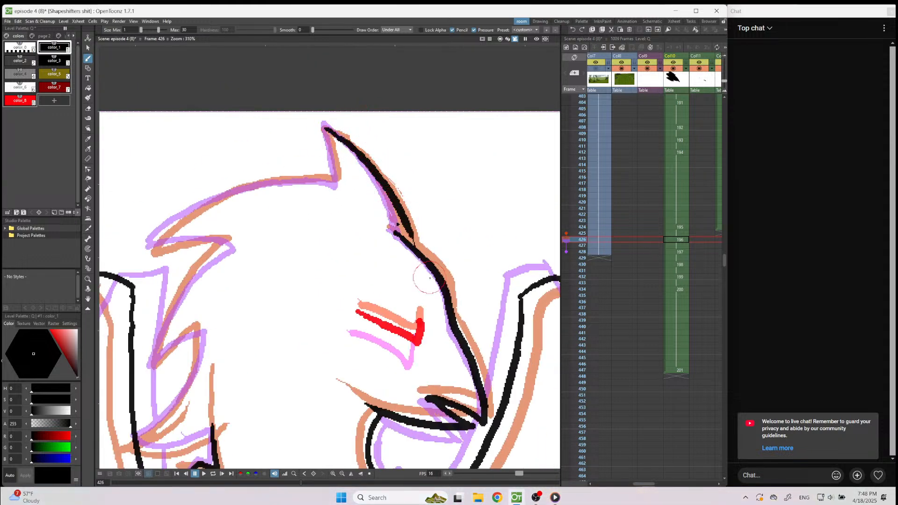
pyautogui.hotkey('ctrl', 'z')
pyautogui.moveTo(326, 129); pyautogui.dragTo(376, 178)
pyautogui.hotkey('ctrl', 'z')
pyautogui.moveTo(324, 126)
pyautogui.mouseDown()
pyautogui.moveTo(405, 226)
pyautogui.moveTo(402, 212)
pyautogui.moveTo(413, 204)
pyautogui.moveTo(413, 227)
pyautogui.moveTo(377, 177)
pyautogui.moveTo(410, 238)
pyautogui.mouseUp()
pyautogui.press('a')
pyautogui.press('b')
# Draw the crest's back edge and the curved top of the head, and erase the stroke's end near the upper nape feather.
pyautogui.moveTo(324, 127)
pyautogui.mouseDown()
pyautogui.moveTo(336, 180)
pyautogui.moveTo(271, 179)
pyautogui.moveTo(213, 195)
pyautogui.moveTo(141, 241)
pyautogui.mouseUp()
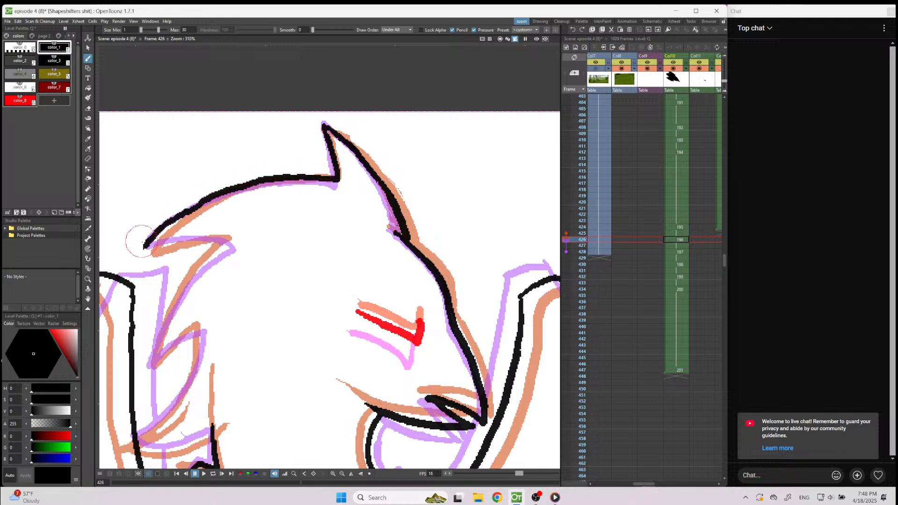
pyautogui.press('e')
pyautogui.moveTo(206, 202); pyautogui.dragTo(147, 244)
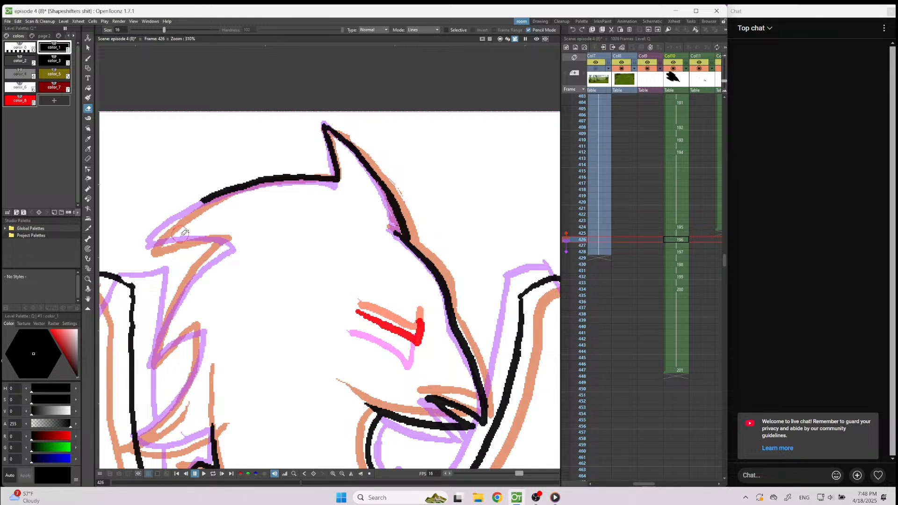
# Draw the jagged nape feathers down the back of the head, and the curve joining their lower end to the chest tuft.
pyautogui.press('b')
pyautogui.moveTo(202, 201)
pyautogui.mouseDown()
pyautogui.moveTo(147, 250)
pyautogui.moveTo(209, 237)
pyautogui.moveTo(229, 244)
pyautogui.moveTo(189, 279)
pyautogui.moveTo(155, 349)
pyautogui.mouseUp()
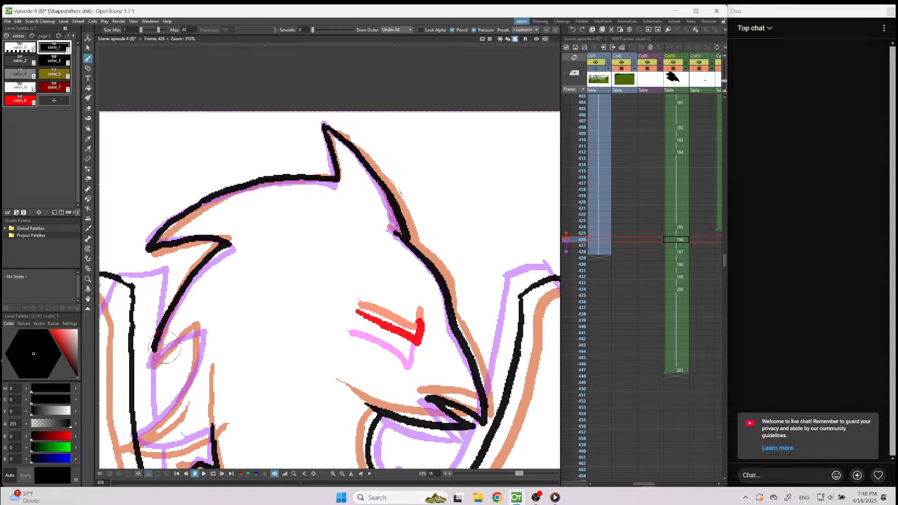
pyautogui.hotkey('ctrl', 'z')
pyautogui.moveTo(174, 300)
pyautogui.mouseDown()
pyautogui.moveTo(152, 365)
pyautogui.moveTo(196, 327)
pyautogui.moveTo(198, 353)
pyautogui.moveTo(171, 412)
pyautogui.moveTo(138, 442)
pyautogui.mouseUp()
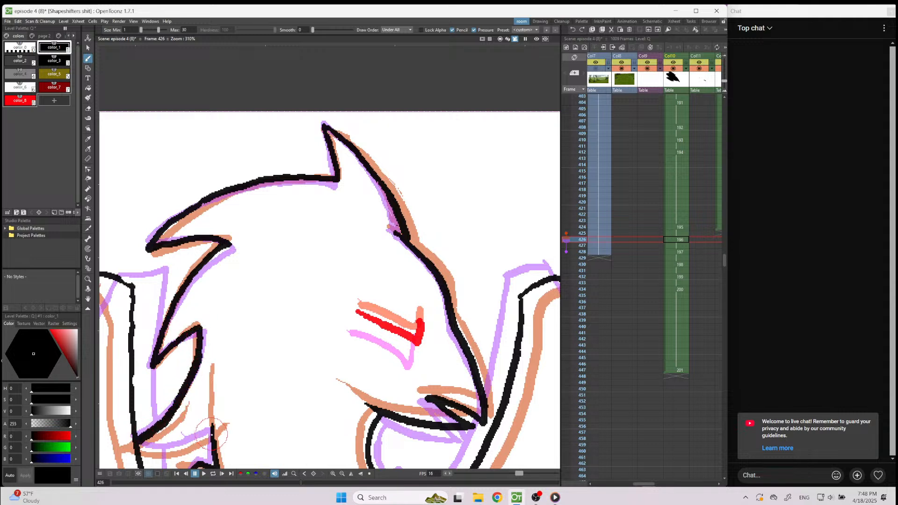
pyautogui.moveTo(209, 433)
pyautogui.mouseDown()
pyautogui.moveTo(187, 444)
pyautogui.moveTo(137, 445)
pyautogui.mouseUp()
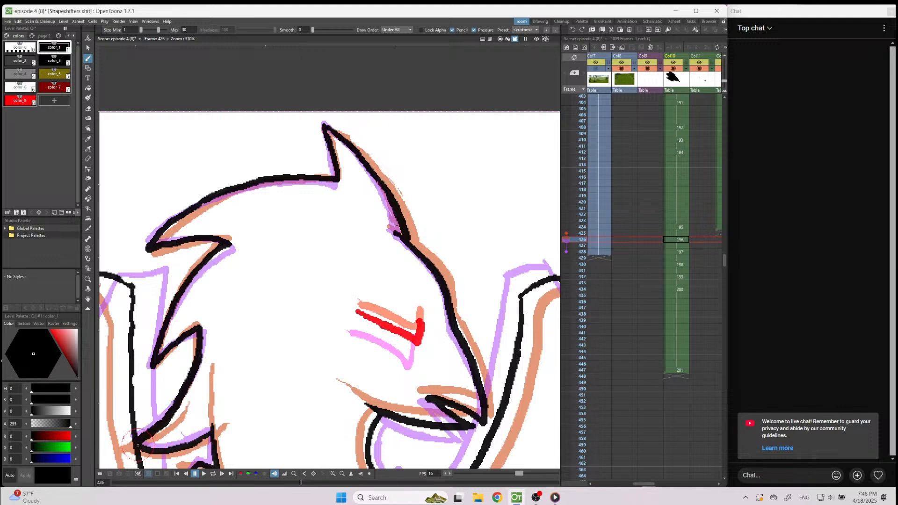
# Draw the right-hand wing's outer edge past the notch to its lower tip, and the jagged feathers up to the right-hand leg.
pyautogui.scroll(-4, 326, 231)
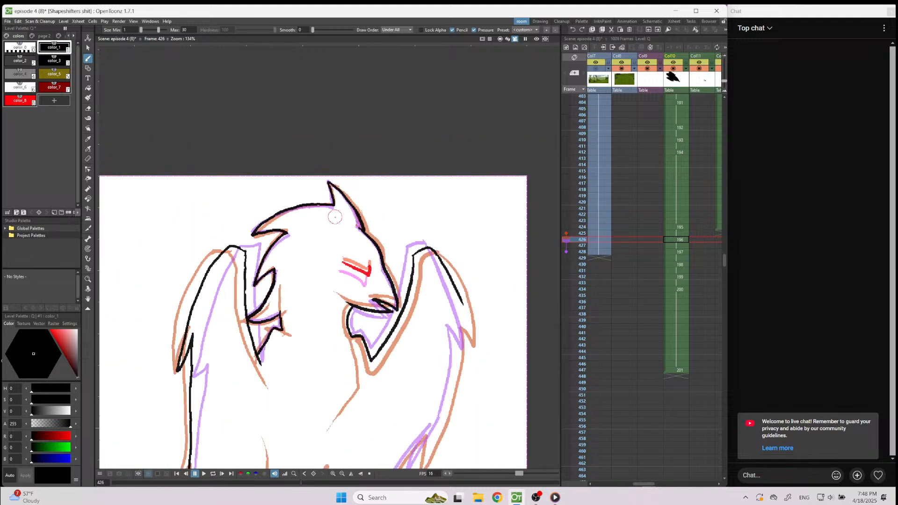
pyautogui.scroll(2, 156, 321)
pyautogui.scroll(1, 467, 294)
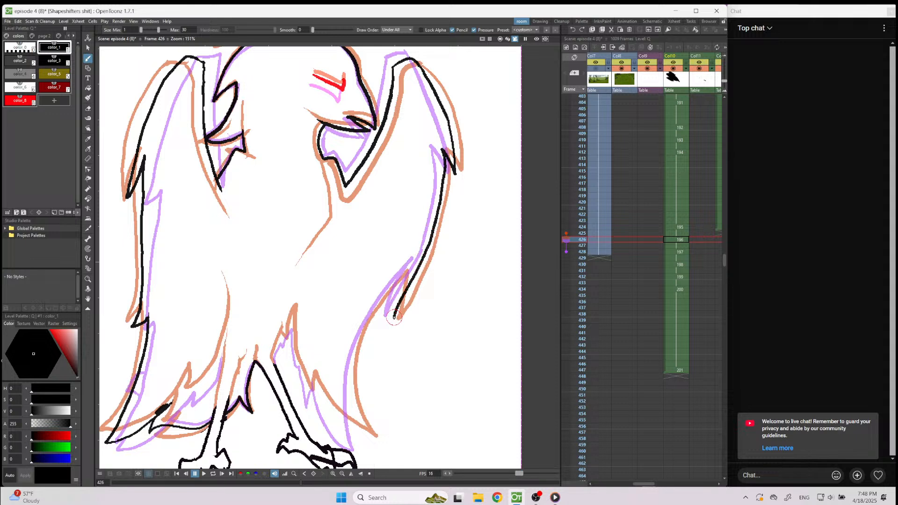
pyautogui.moveTo(405, 270)
pyautogui.mouseDown()
pyautogui.moveTo(356, 335)
pyautogui.moveTo(345, 379)
pyautogui.moveTo(352, 414)
pyautogui.mouseUp()
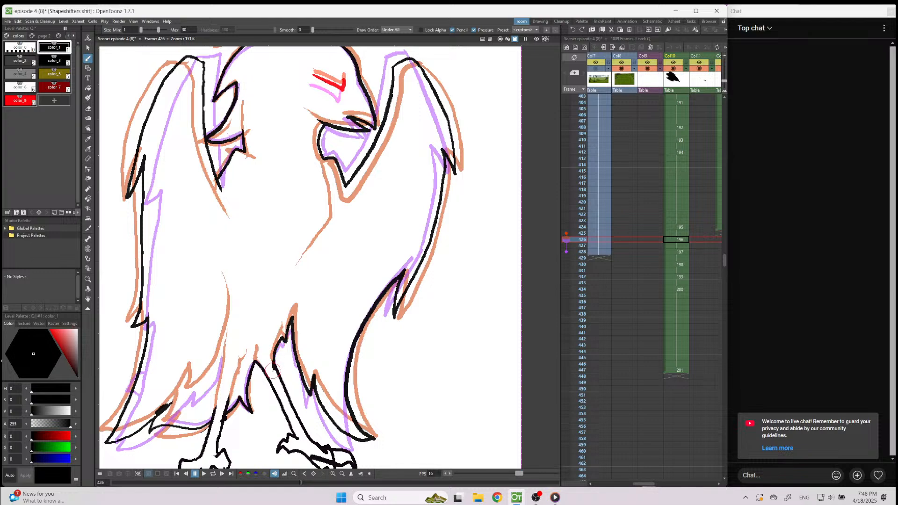
pyautogui.scroll(-3, 388, 293)
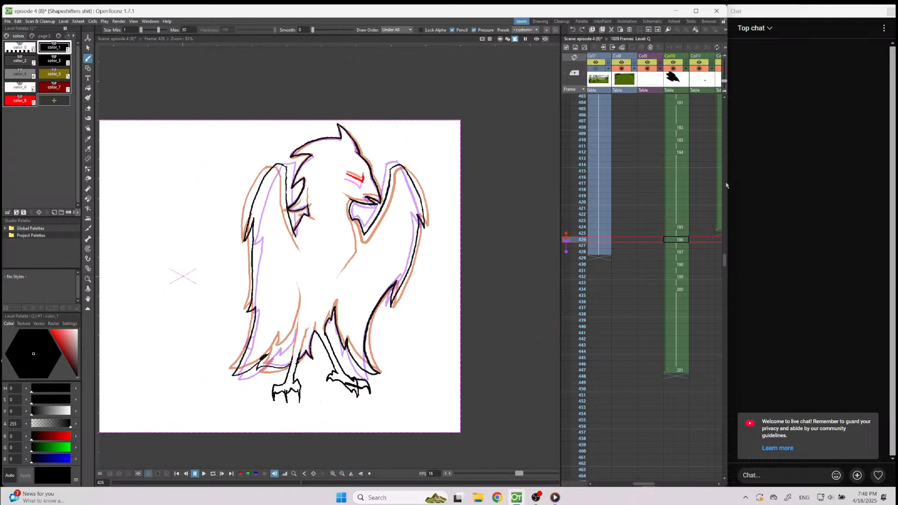
# Play back the animation from frames 417 and 416 to check the bird's turning motion against the camera frame.
pyautogui.click(683, 184)
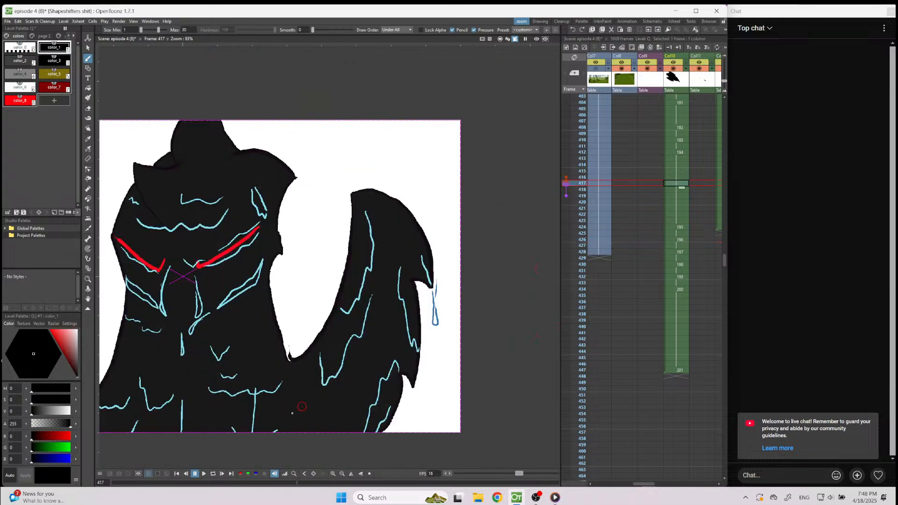
pyautogui.click(370, 474)
pyautogui.click(204, 474)
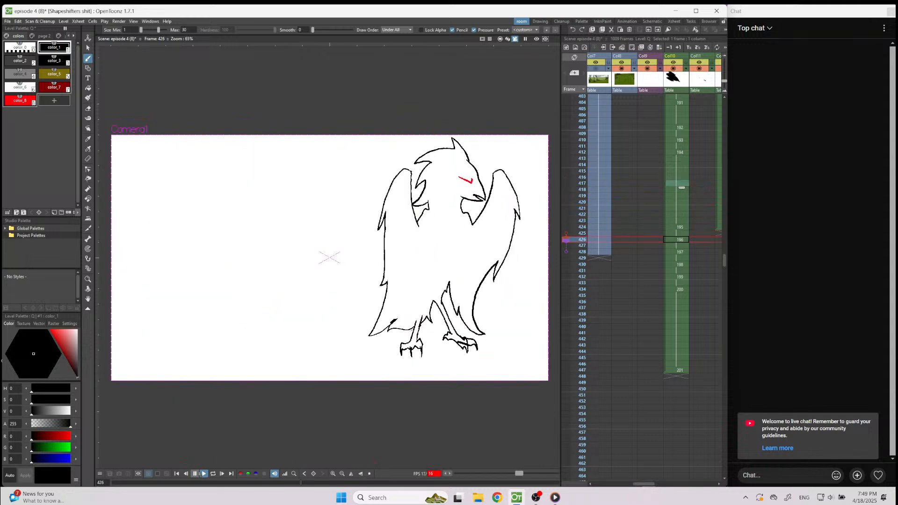
pyautogui.click(195, 474)
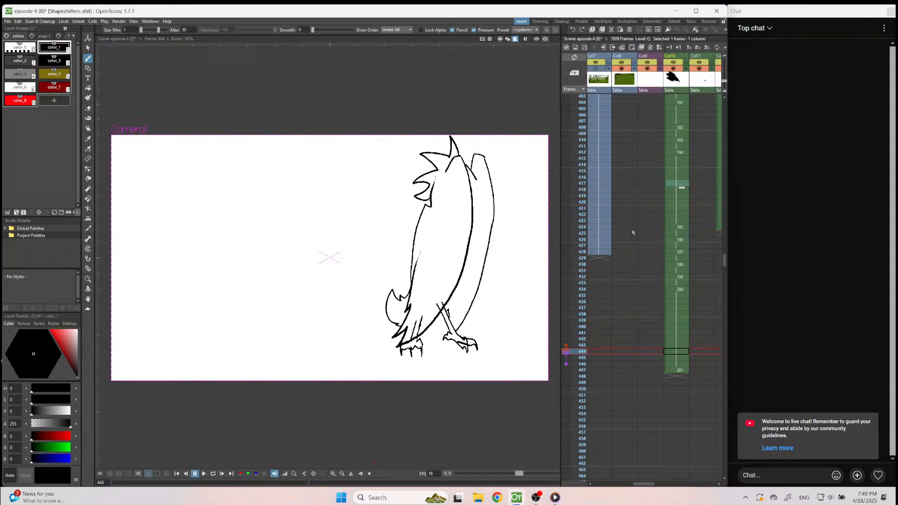
pyautogui.click(685, 177)
pyautogui.click(202, 474)
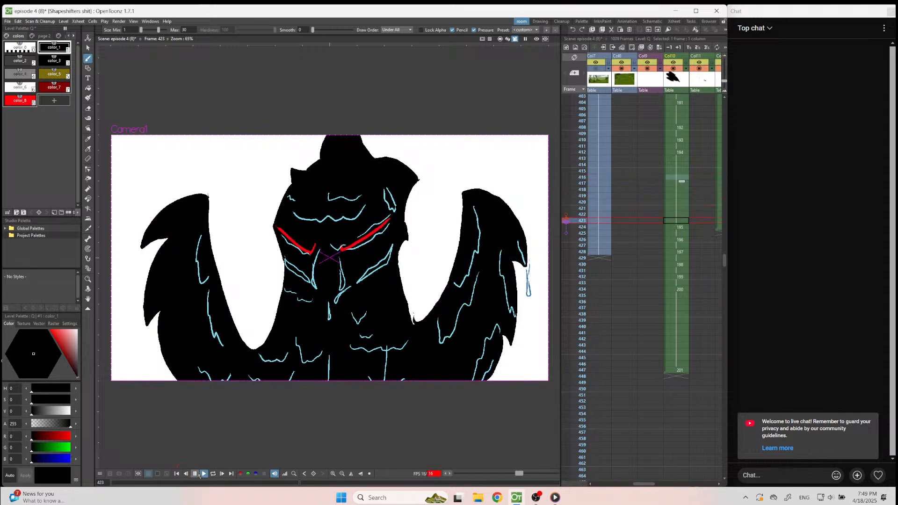
pyautogui.click(197, 474)
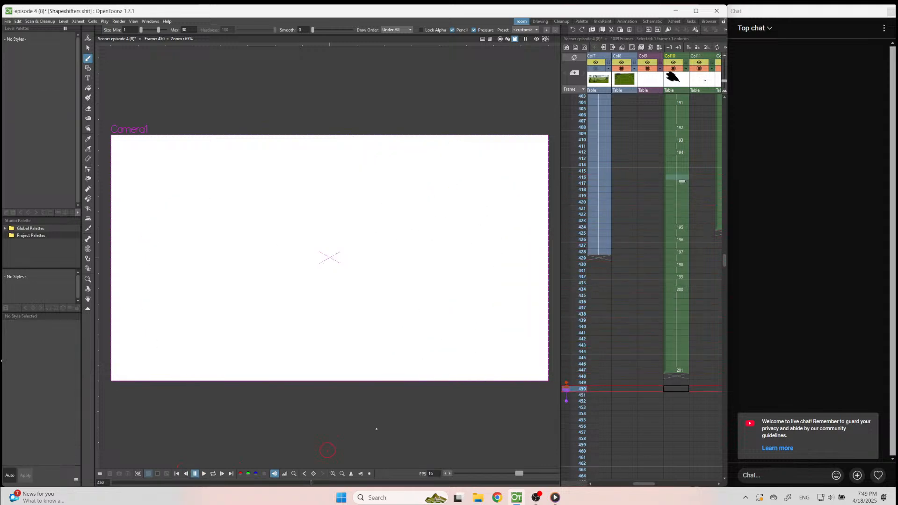
# Play back the animation twice from frame 394 to judge how the close-up leads into the bird's turn.
pyautogui.click(675, 149)
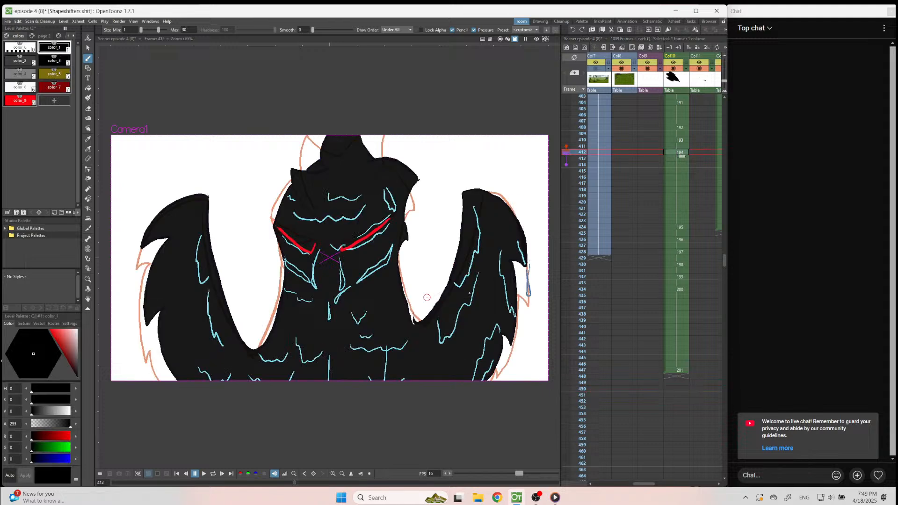
pyautogui.scroll(5, 654, 200)
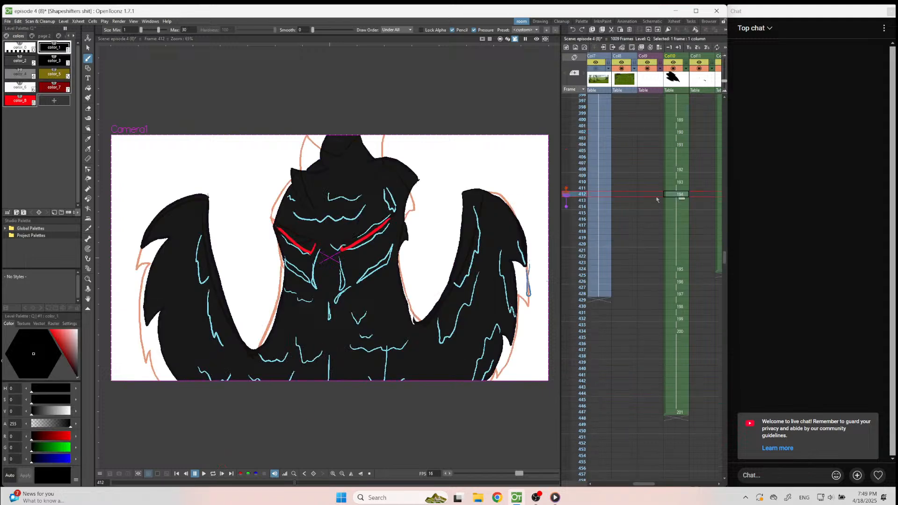
pyautogui.click(676, 208)
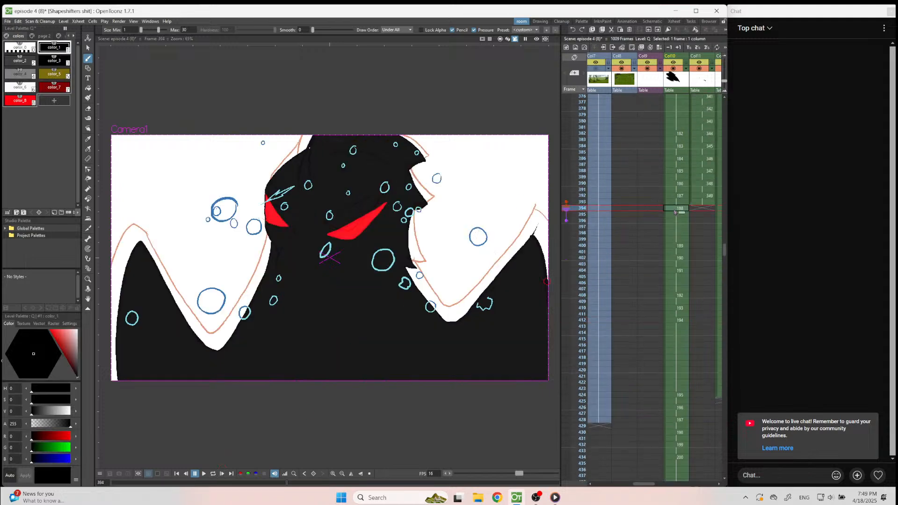
pyautogui.click(203, 474)
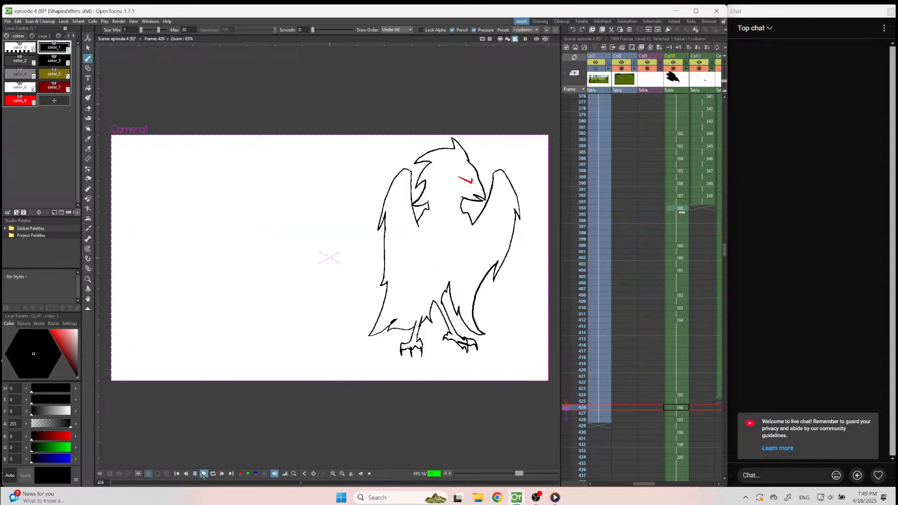
pyautogui.click(203, 475)
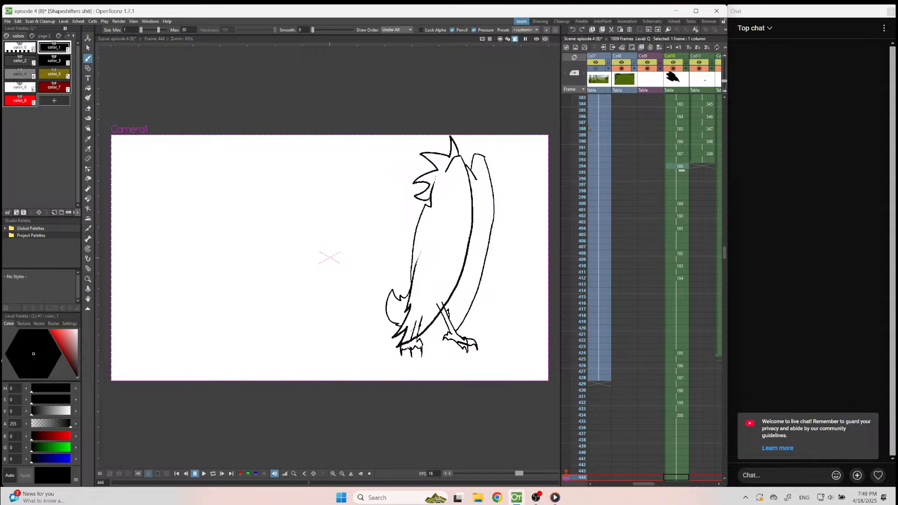
pyautogui.click(682, 167)
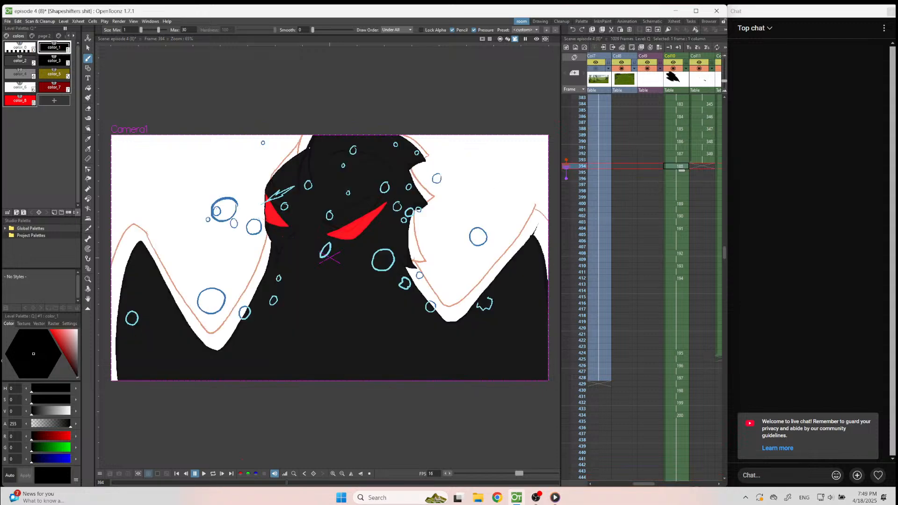
pyautogui.click(204, 475)
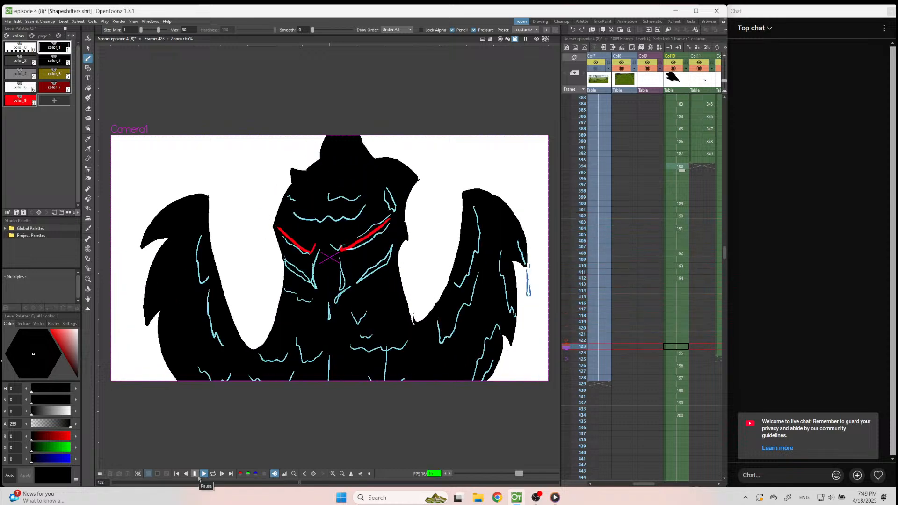
pyautogui.click(198, 476)
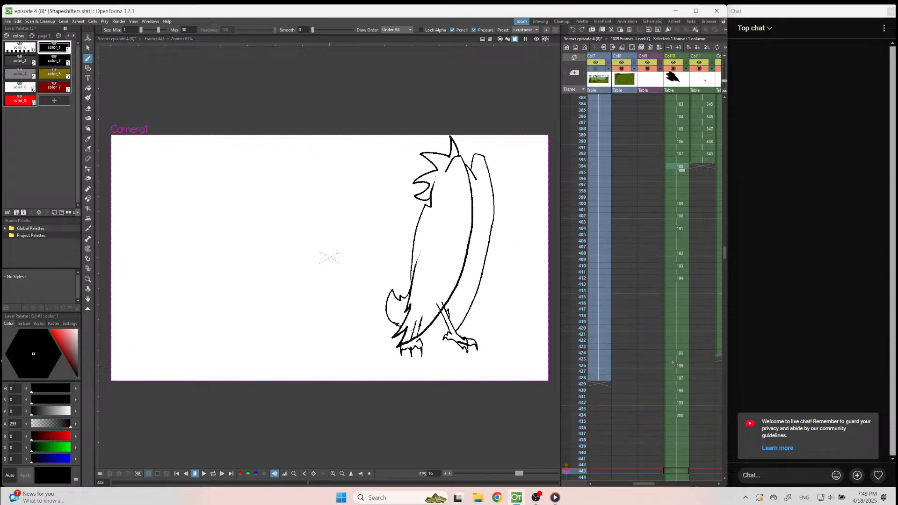
# Try exposing the Col10 drawings in frames 424 to 433 for one frame each, and play back from frame 417.
pyautogui.moveTo(676, 353); pyautogui.dragTo(677, 410)
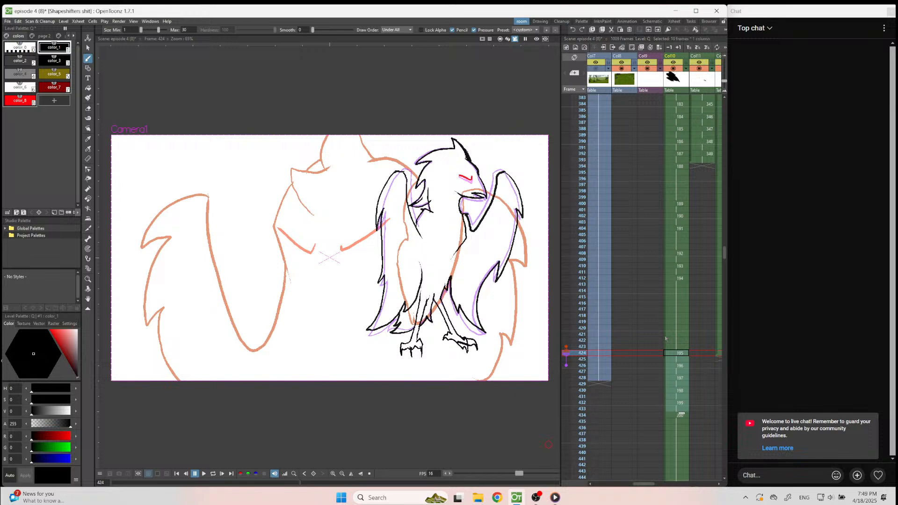
pyautogui.click(687, 48)
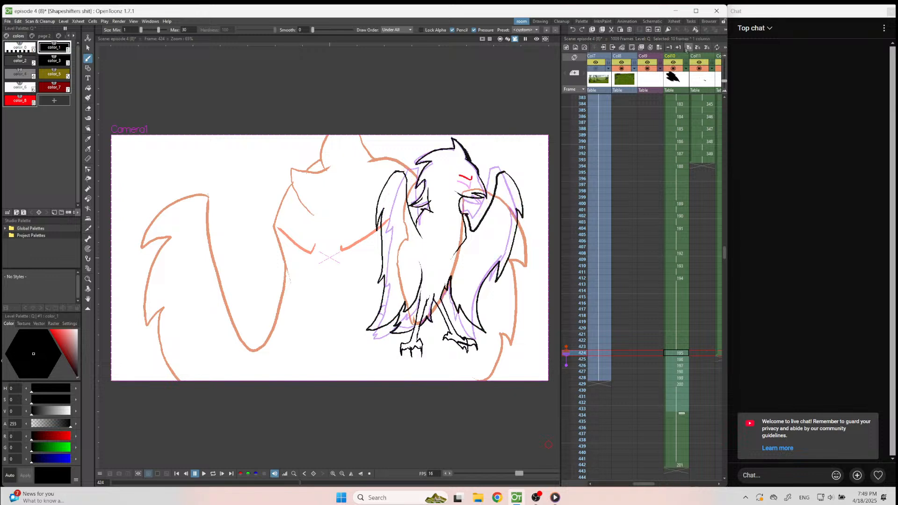
pyautogui.click(676, 315)
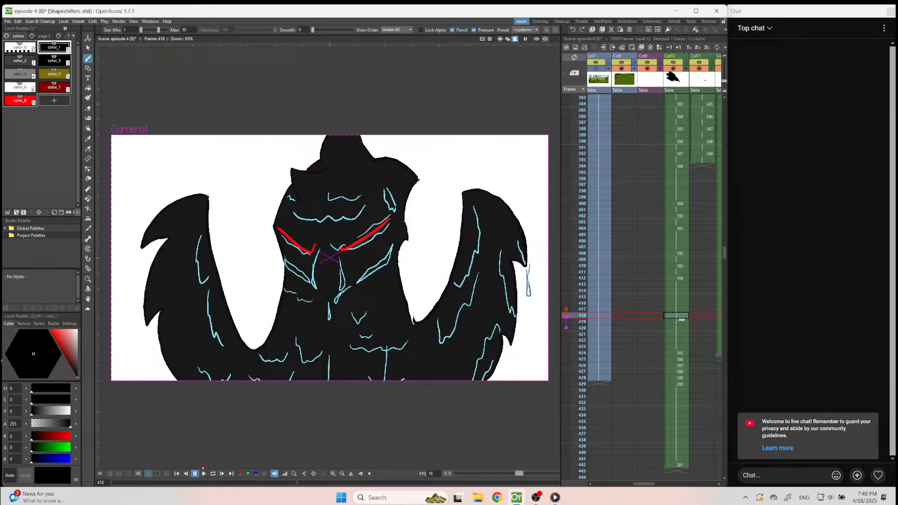
pyautogui.click(204, 473)
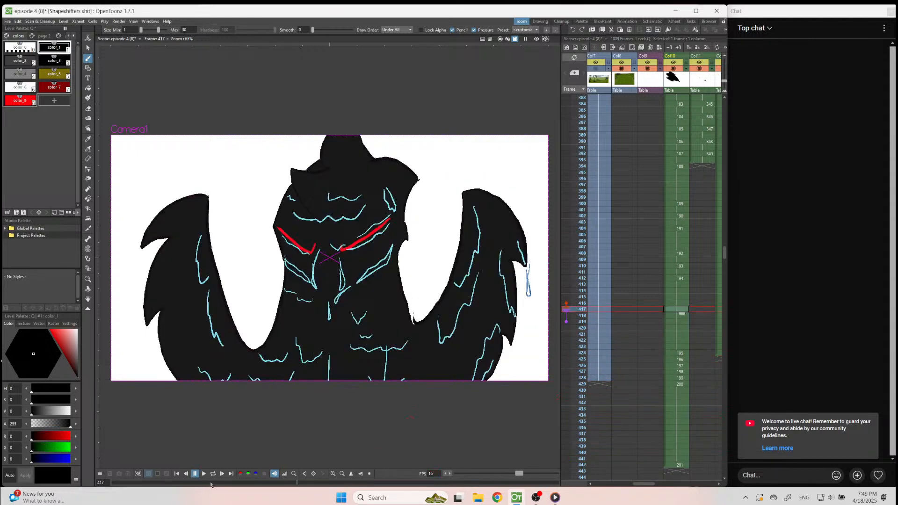
pyautogui.click(204, 474)
pyautogui.click(205, 474)
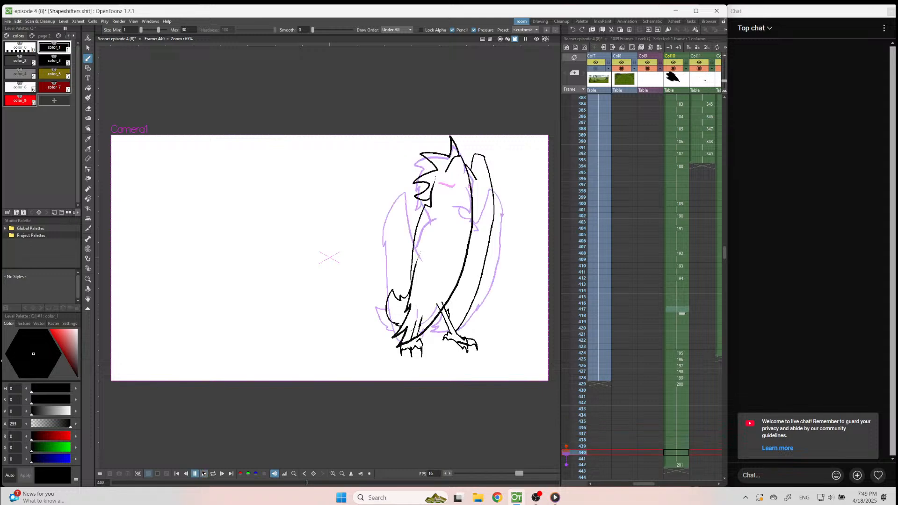
# Play back from frame 391 to check the one-frame timing, and restore the two-frame exposures from frame 424 in Col10.
pyautogui.click(676, 148)
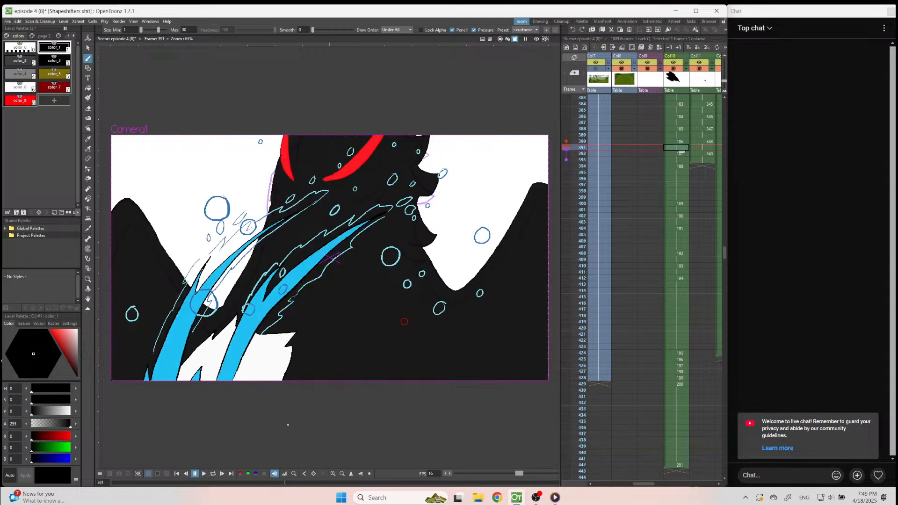
pyautogui.click(204, 474)
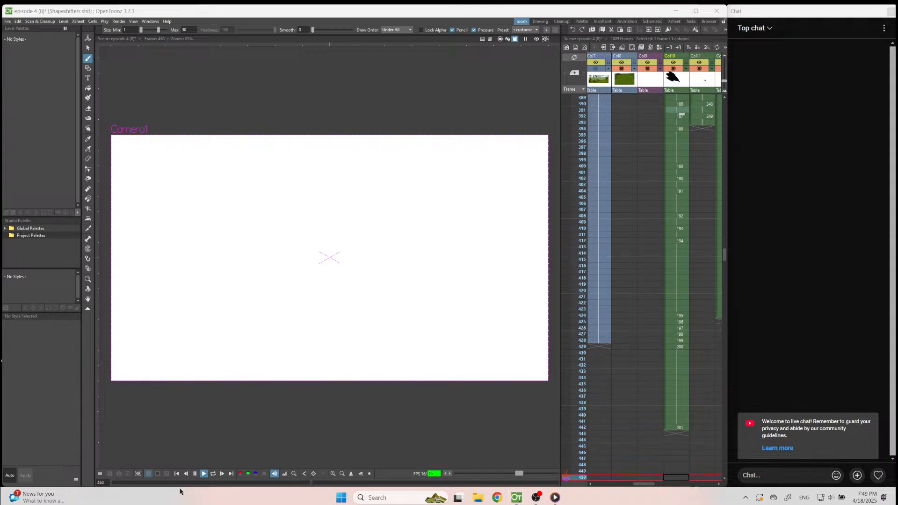
pyautogui.click(195, 473)
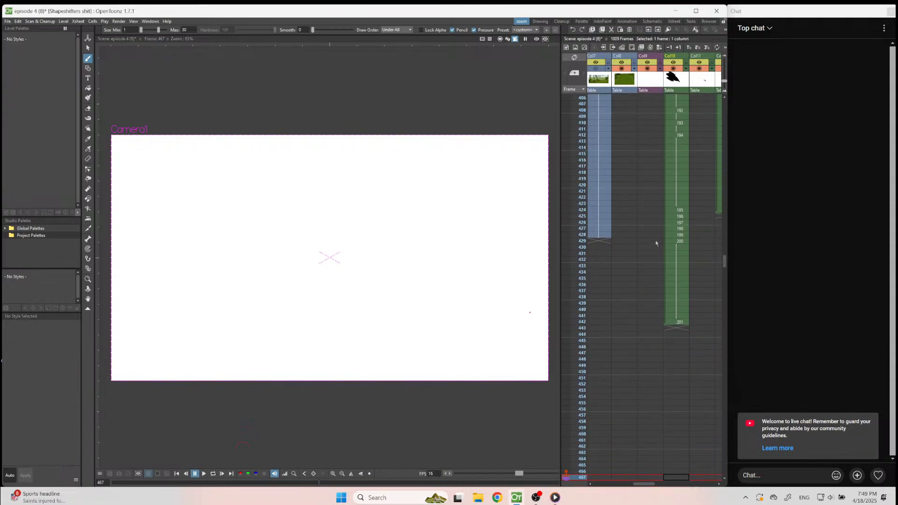
pyautogui.click(678, 211)
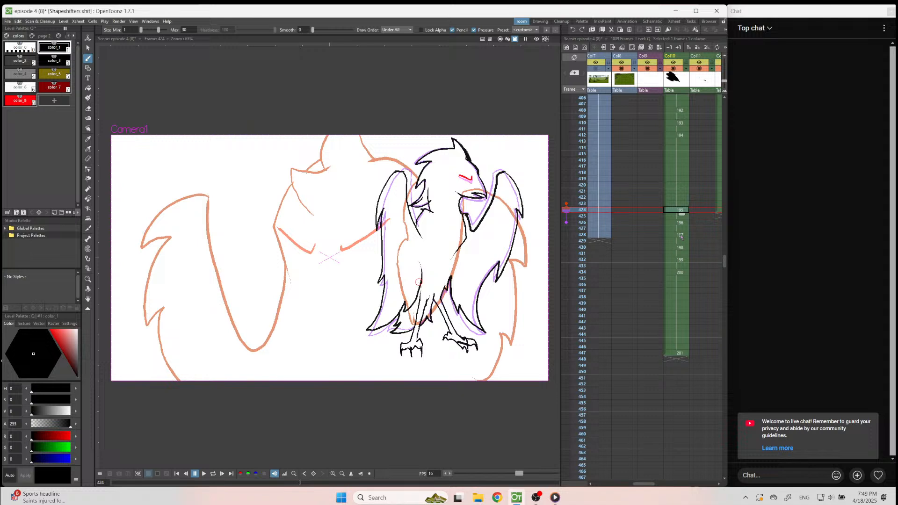
# Delete drawings 197 and 198 at frames 428 to 431 from Col10, and play back the shortened turn from about frame 419.
pyautogui.click(676, 236)
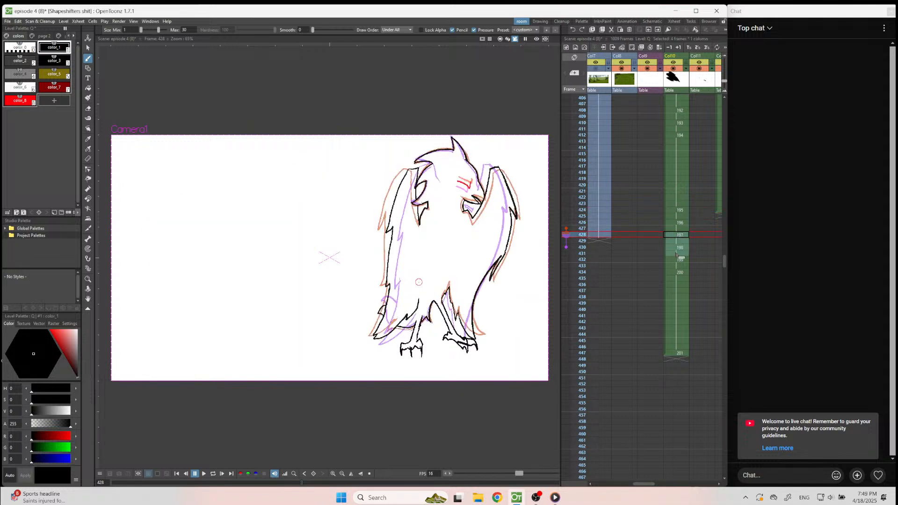
pyautogui.press('Delete')
pyautogui.moveTo(667, 260); pyautogui.dragTo(666, 236)
pyautogui.click(679, 180)
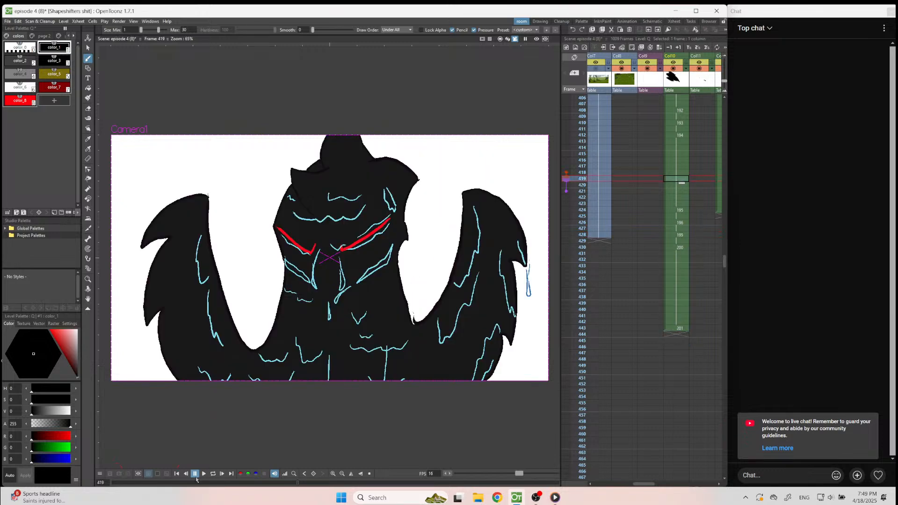
pyautogui.click(681, 211)
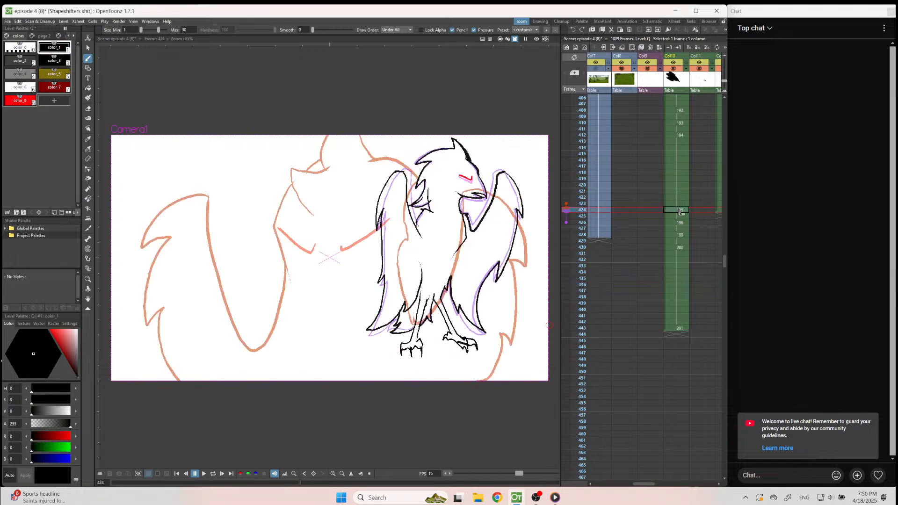
# Undo the closing of the Col10 gap, move drawing 196 to frames 430–431, and hold drawing 195 through frame 429.
pyautogui.hotkey('ctrl', 'z')
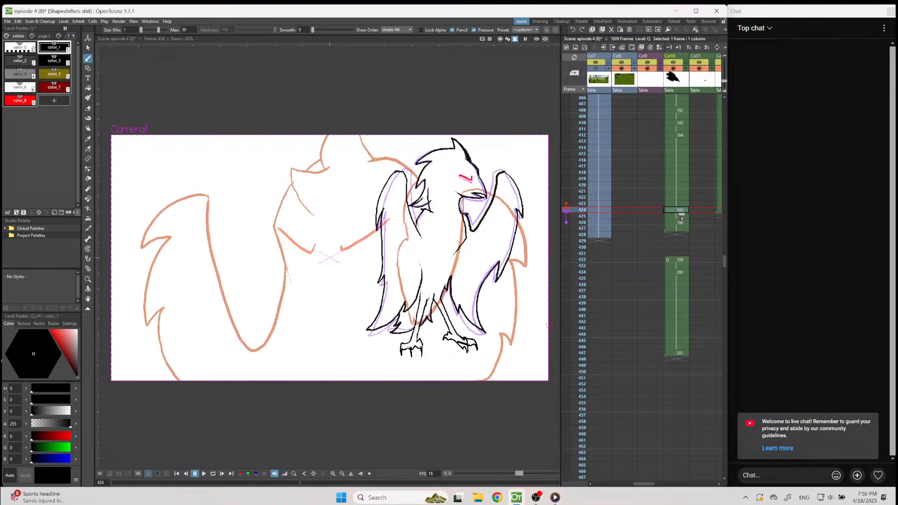
pyautogui.click(681, 218)
pyautogui.moveTo(682, 222); pyautogui.dragTo(669, 248)
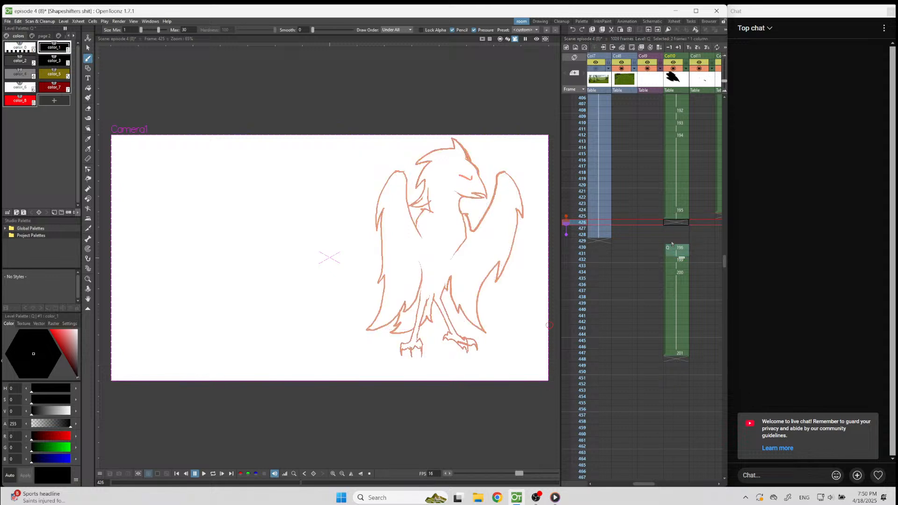
pyautogui.rightClick(672, 244)
pyautogui.click(697, 273)
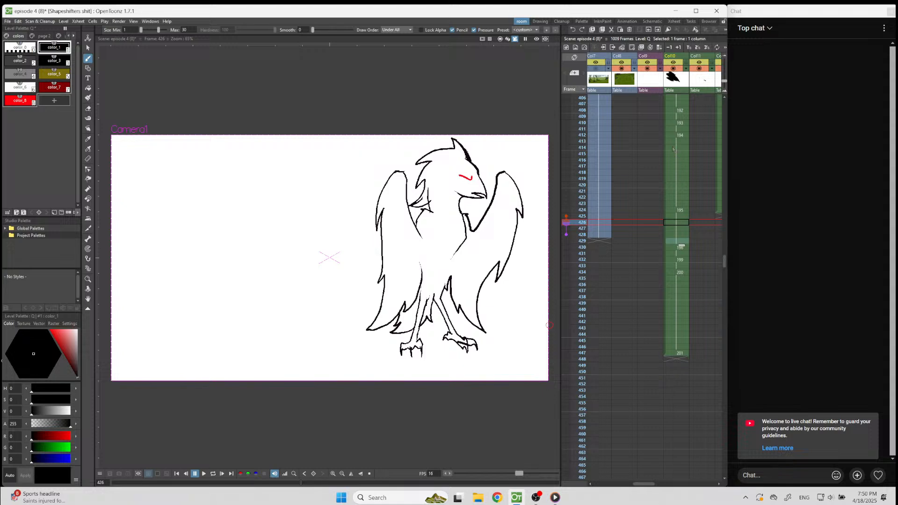
# Play back the animation from frame 410 and again from frame 399 to judge the longer hold on drawing 195.
pyautogui.click(680, 124)
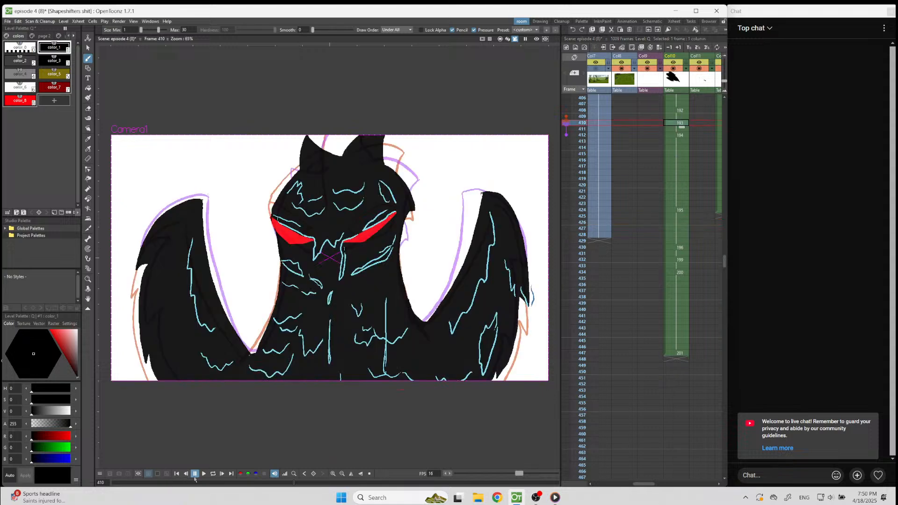
pyautogui.click(202, 474)
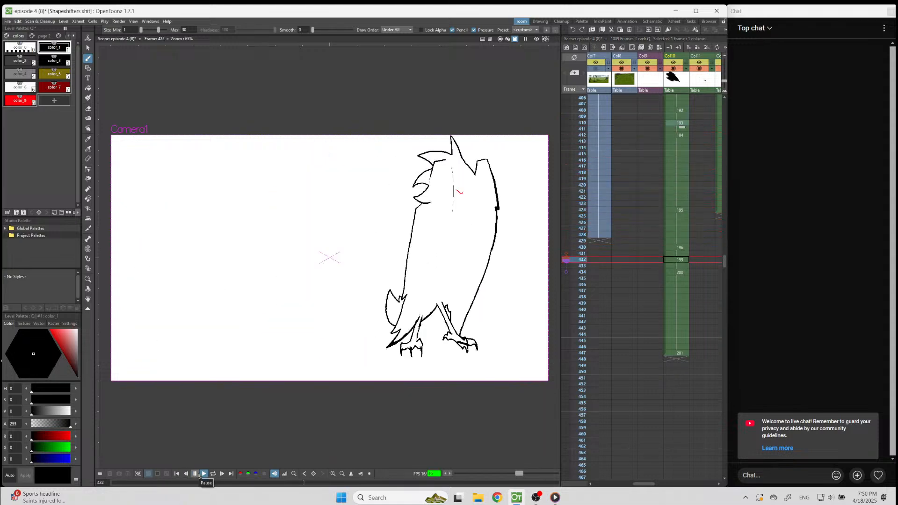
pyautogui.click(198, 474)
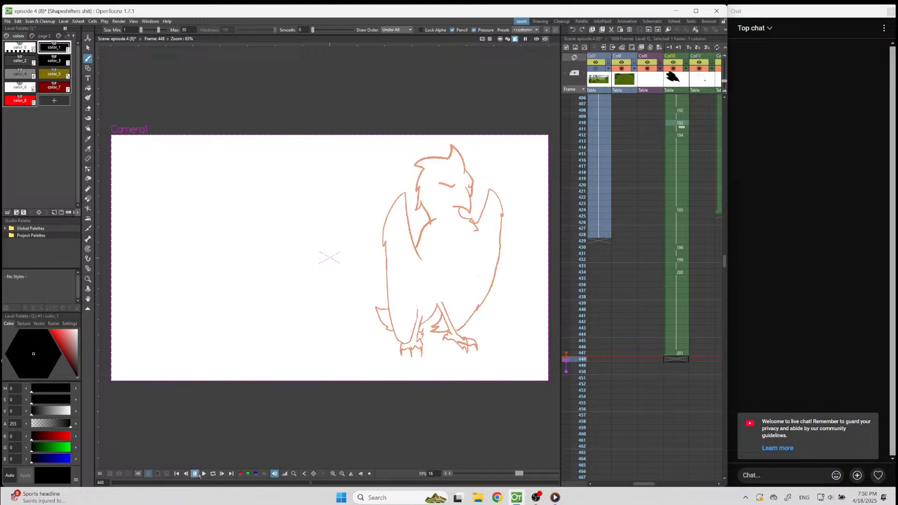
pyautogui.scroll(3, 656, 161)
pyautogui.click(674, 138)
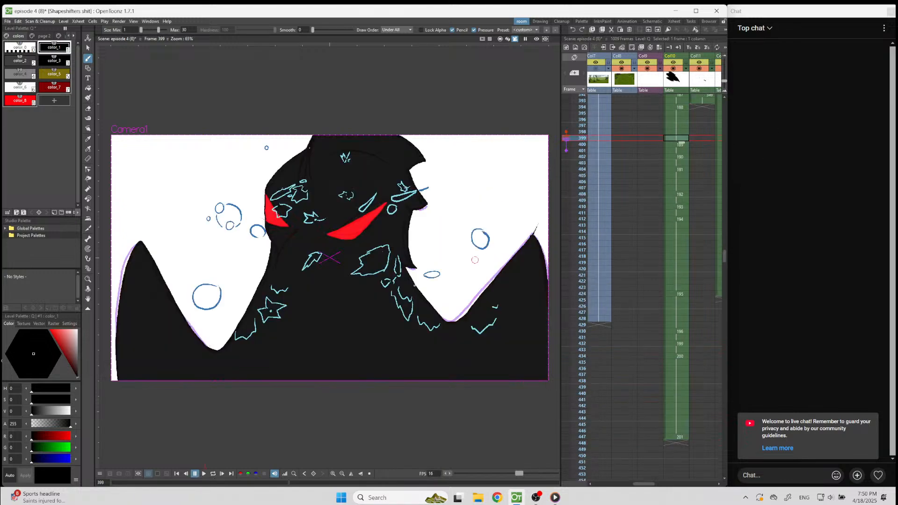
pyautogui.click(204, 474)
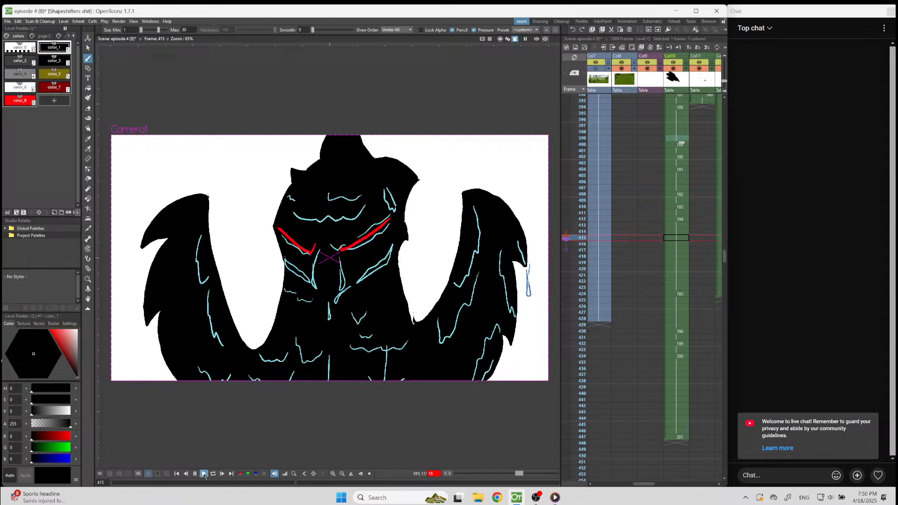
pyautogui.click(204, 475)
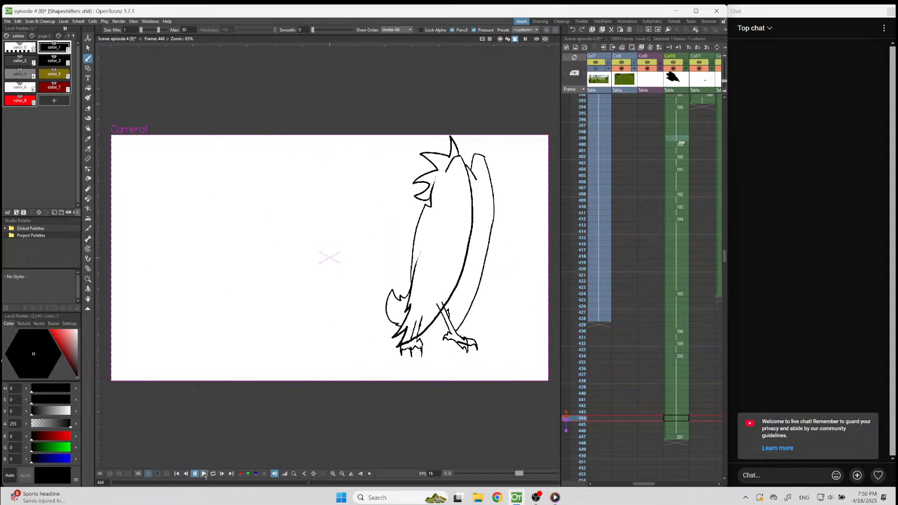
# Shorten the hold of drawing 194 in Col10 by deleting the four frames from 413 to 416.
pyautogui.moveTo(673, 225); pyautogui.dragTo(686, 248)
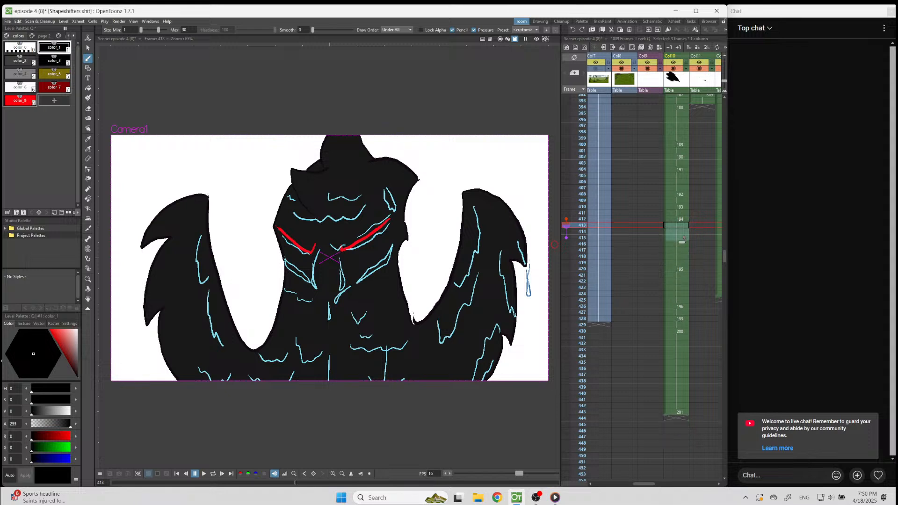
pyautogui.click(683, 232)
pyautogui.click(679, 256)
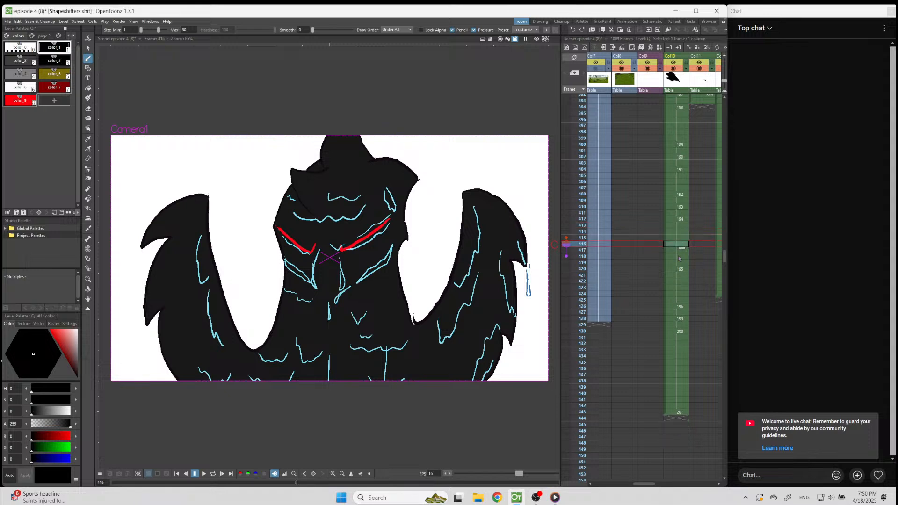
# Delete frames from the hold of drawing 173 in Col12 so that drawing 174 falls on frame 420.
pyautogui.moveTo(642, 486); pyautogui.dragTo(672, 468)
pyautogui.click(655, 270)
pyautogui.click(635, 270)
pyautogui.press('Delete')
pyautogui.moveTo(634, 275)
pyautogui.mouseDown()
pyautogui.moveTo(632, 288)
pyautogui.moveTo(627, 272)
pyautogui.mouseUp()
pyautogui.press('Delete')
# Play back the animation from frame 399 to check the shortened holds in Col10 and Col12.
pyautogui.click(629, 156)
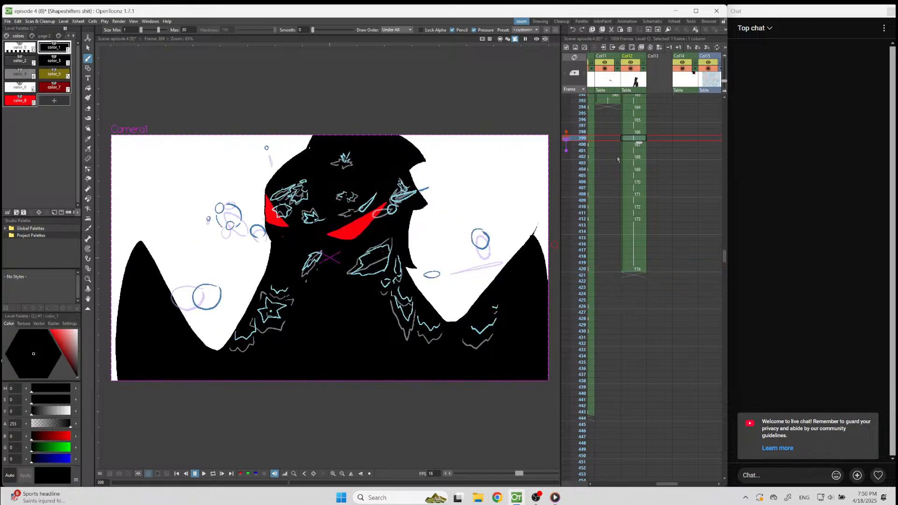
pyautogui.click(204, 474)
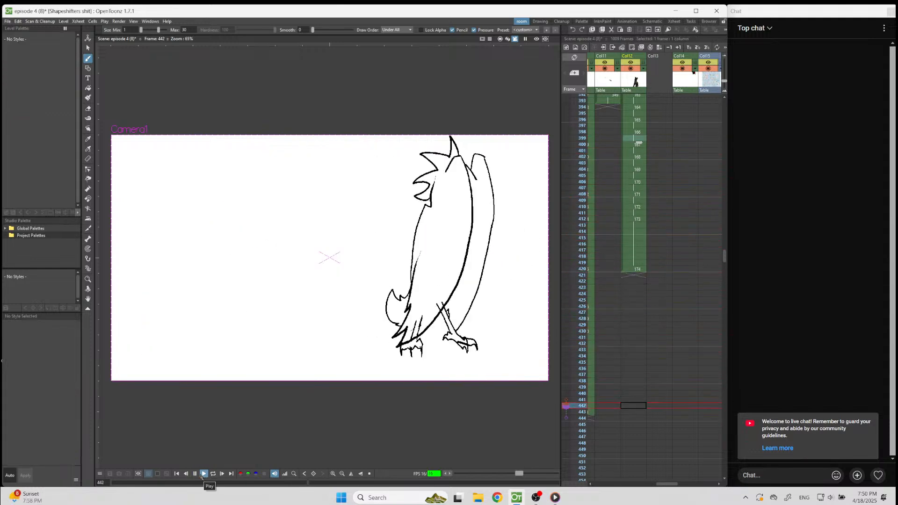
pyautogui.click(196, 475)
# Insert a blank in-between drawing at frame 442 in Col10, with onion skin showing the drawings before and after it.
pyautogui.moveTo(666, 484); pyautogui.dragTo(650, 485)
pyautogui.click(668, 414)
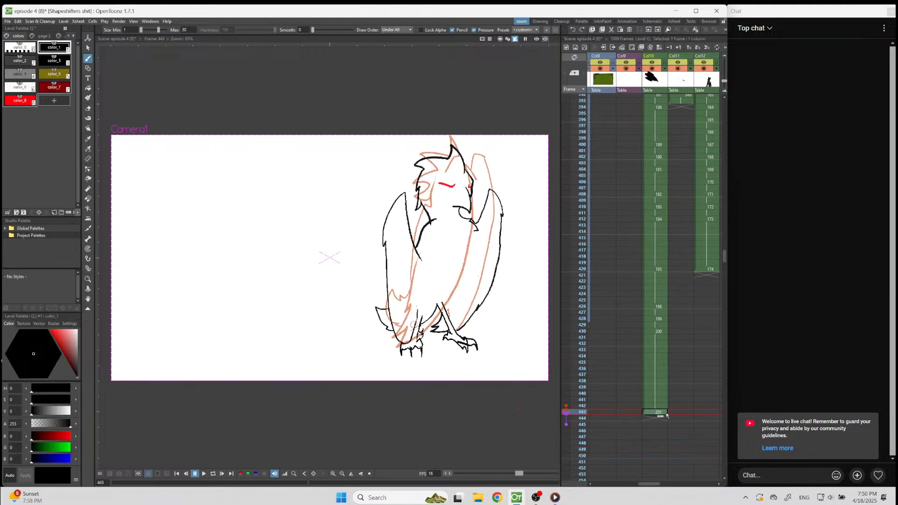
pyautogui.press('Up')
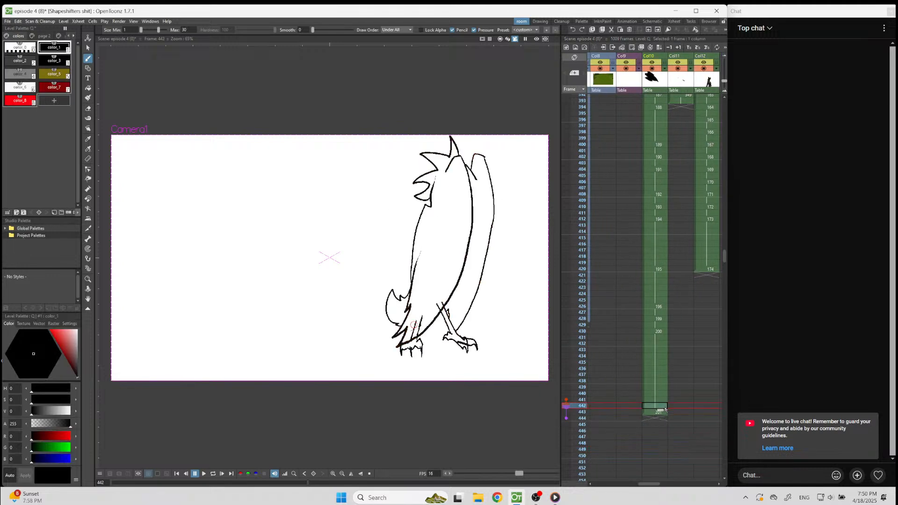
pyautogui.moveTo(567, 413); pyautogui.dragTo(567, 425)
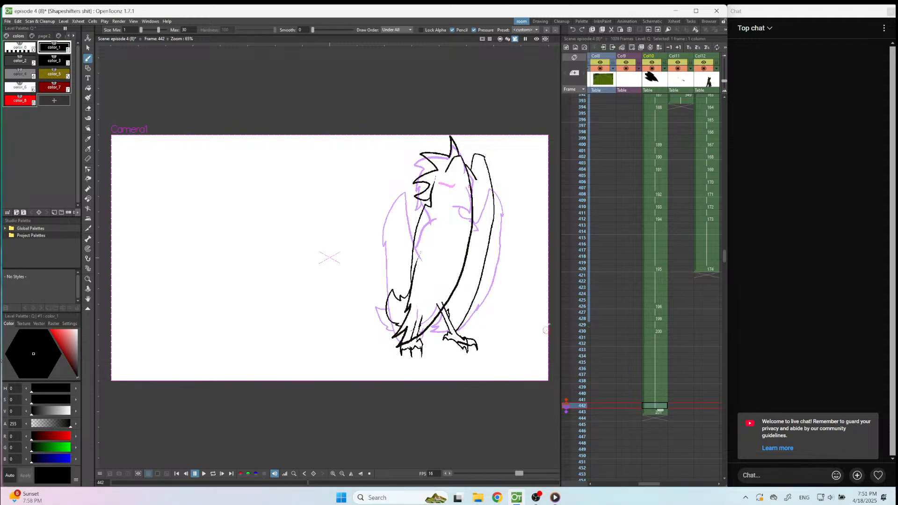
pyautogui.click(491, 423)
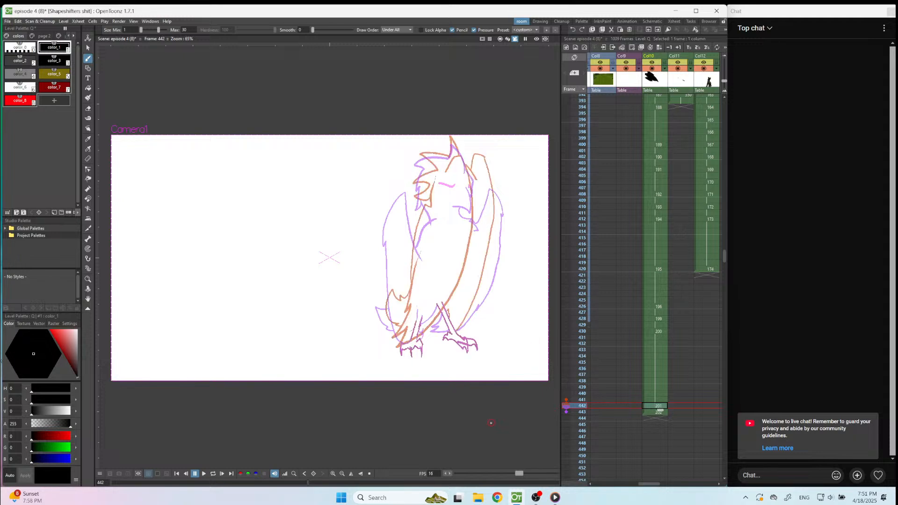
pyautogui.scroll(4, 468, 216)
pyautogui.scroll(-6, 488, 140)
pyautogui.scroll(1, 577, 201)
pyautogui.scroll(1, 533, 215)
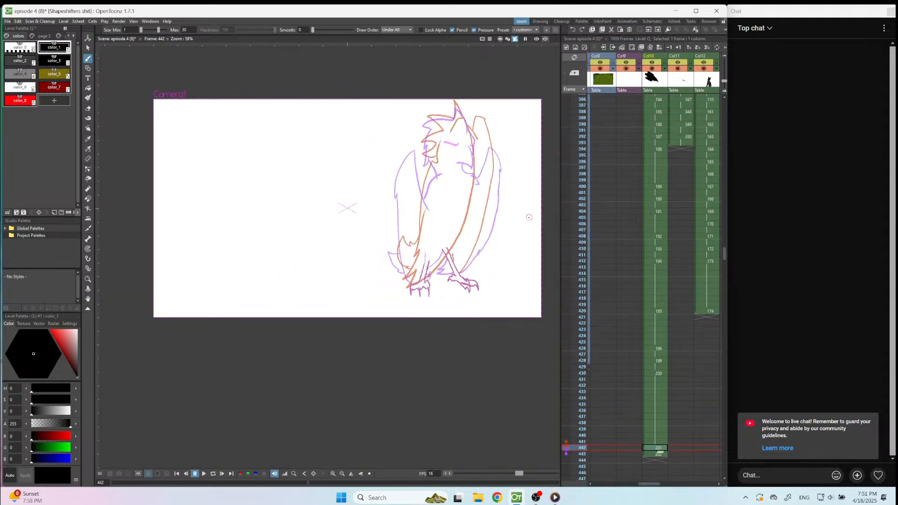
pyautogui.scroll(-3, 624, 281)
pyautogui.scroll(-1, 465, 194)
pyautogui.scroll(4, 468, 191)
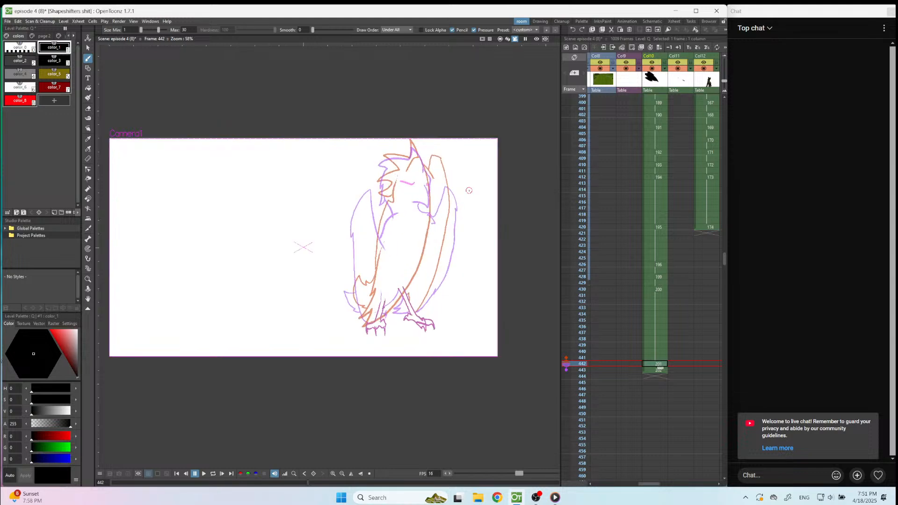
pyautogui.scroll(2, 468, 191)
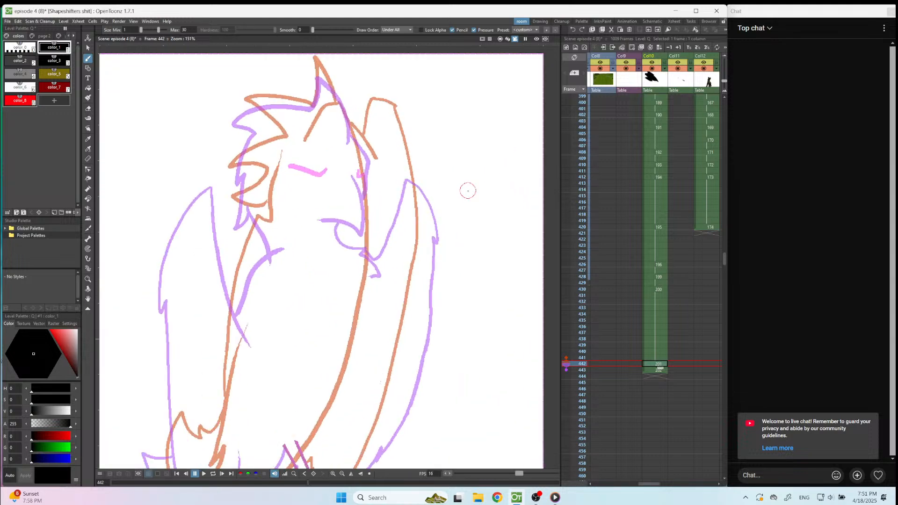
pyautogui.moveTo(397, 155); pyautogui.dragTo(381, 239)
pyautogui.moveTo(352, 133); pyautogui.dragTo(371, 158)
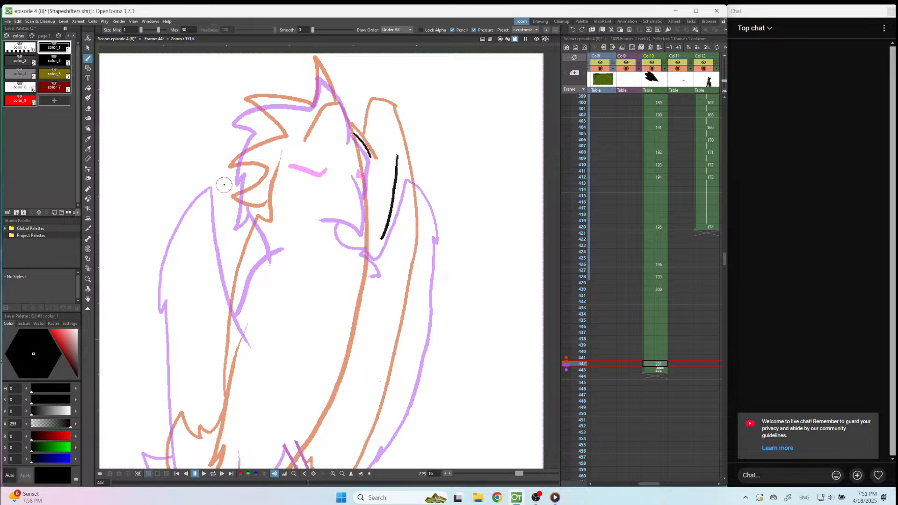
pyautogui.hotkey('ctrl', 'z')
pyautogui.hotkey('ctrl', 'z')
pyautogui.hotkey('ctrl', 'z')
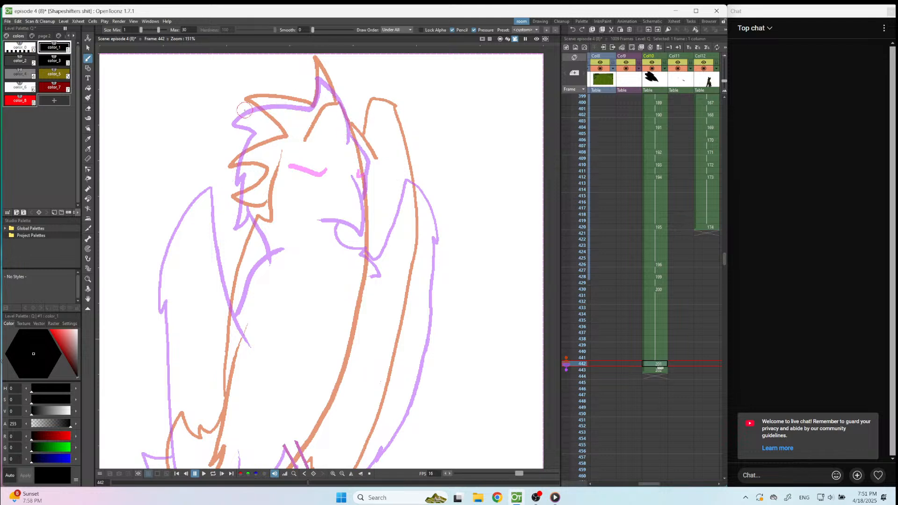
# Draw the bird's crest, forehead, back-of-head feathers and collar at frame 442, midway between the two onion-skinned poses.
pyautogui.moveTo(240, 109); pyautogui.dragTo(302, 107)
pyautogui.hotkey('ctrl', 'z')
pyautogui.moveTo(240, 107); pyautogui.dragTo(304, 104)
pyautogui.moveTo(317, 68); pyautogui.dragTo(350, 130)
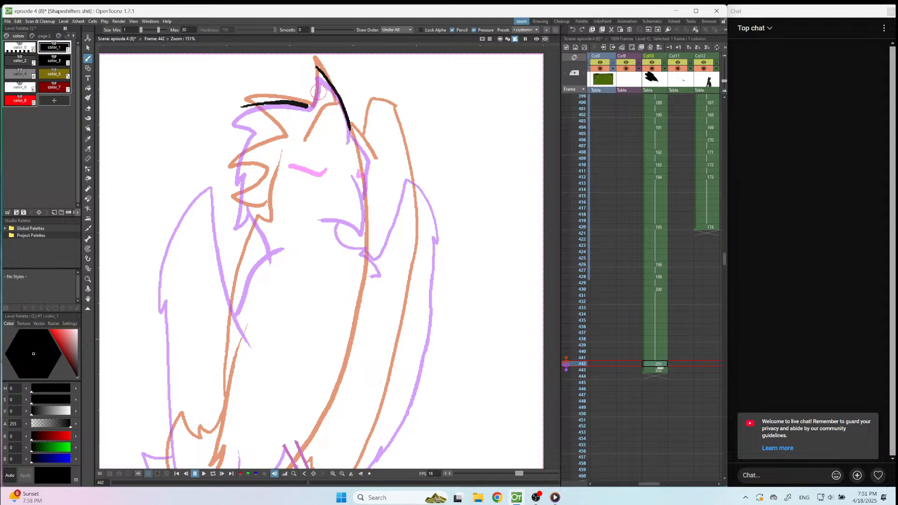
pyautogui.moveTo(316, 68); pyautogui.dragTo(314, 97)
pyautogui.moveTo(241, 107)
pyautogui.mouseDown()
pyautogui.moveTo(266, 134)
pyautogui.moveTo(233, 170)
pyautogui.moveTo(252, 174)
pyautogui.moveTo(234, 216)
pyautogui.moveTo(252, 207)
pyautogui.moveTo(271, 244)
pyautogui.moveTo(242, 280)
pyautogui.moveTo(227, 249)
pyautogui.moveTo(216, 178)
pyautogui.moveTo(190, 200)
pyautogui.moveTo(165, 281)
pyautogui.mouseUp()
# Erase the first lines of the wing behind the bird's head and redraw its inner and outer edges.
pyautogui.press('a')
pyautogui.moveTo(218, 180); pyautogui.dragTo(184, 217)
pyautogui.moveTo(172, 269)
pyautogui.mouseDown()
pyautogui.moveTo(167, 279)
pyautogui.moveTo(185, 219)
pyautogui.mouseUp()
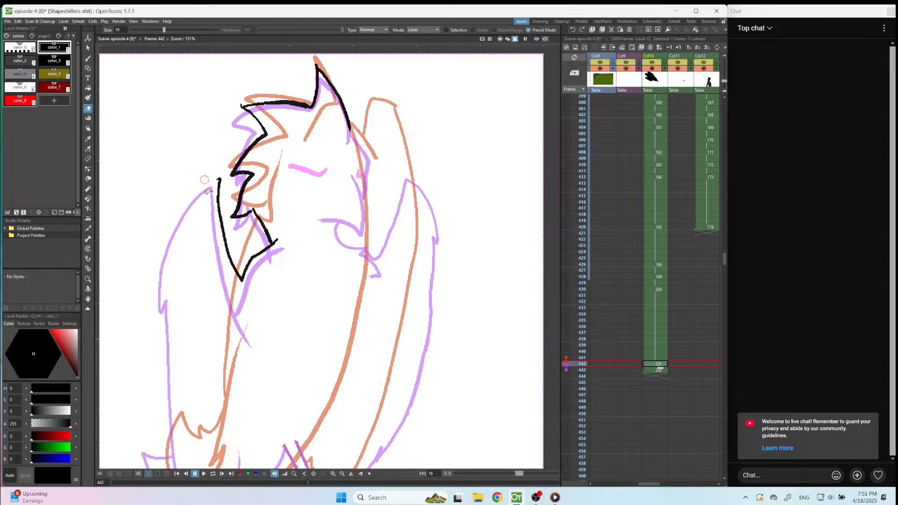
pyautogui.press('a')
pyautogui.press('a')
pyautogui.moveTo(218, 176); pyautogui.dragTo(236, 290)
pyautogui.press('b')
pyautogui.moveTo(222, 170); pyautogui.dragTo(236, 273)
pyautogui.moveTo(223, 170)
pyautogui.mouseDown()
pyautogui.moveTo(186, 198)
pyautogui.moveTo(159, 264)
pyautogui.moveTo(174, 257)
pyautogui.moveTo(192, 394)
pyautogui.mouseUp()
pyautogui.hotkey('ctrl', 'z')
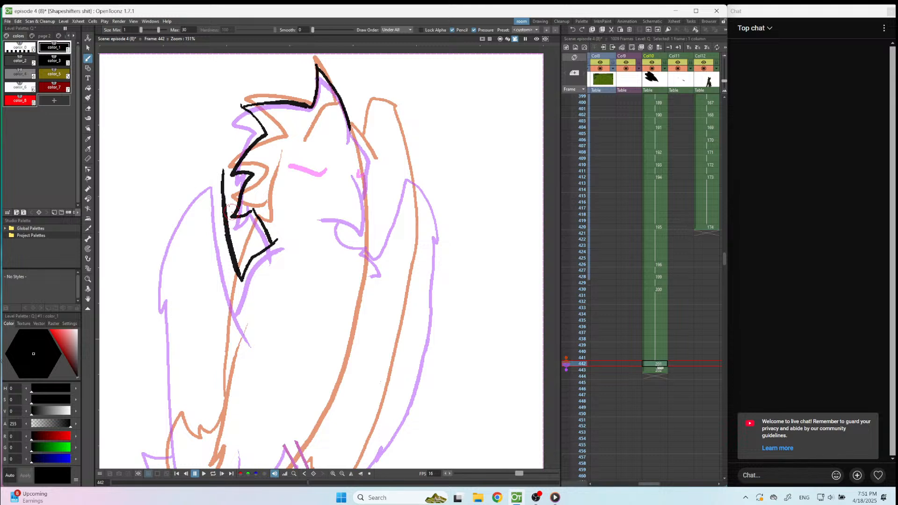
pyautogui.moveTo(222, 171)
pyautogui.mouseDown()
pyautogui.moveTo(213, 162)
pyautogui.moveTo(183, 179)
pyautogui.moveTo(157, 256)
pyautogui.moveTo(156, 269)
pyautogui.moveTo(164, 255)
pyautogui.moveTo(166, 264)
pyautogui.moveTo(193, 431)
pyautogui.mouseUp()
# Paste the bird's legs and feet into the frame 442 drawing.
pyautogui.scroll(-6, 285, 320)
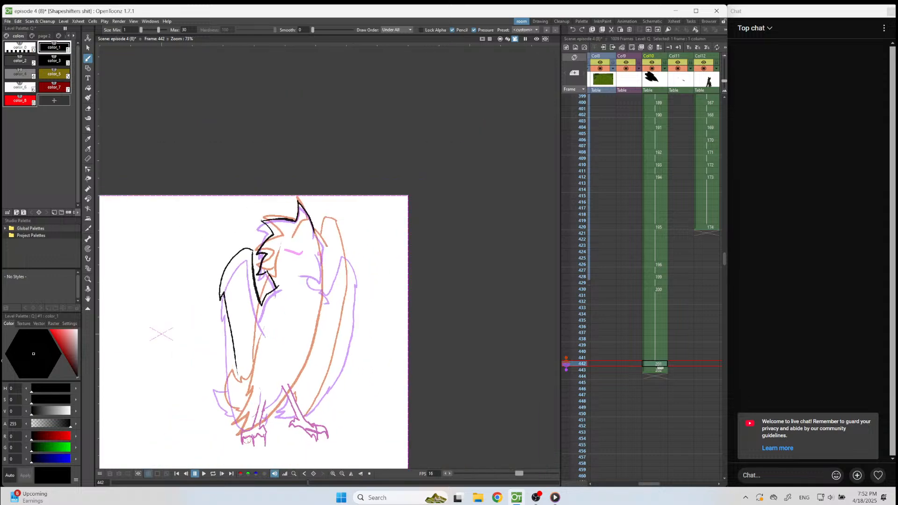
pyautogui.scroll(6, 248, 441)
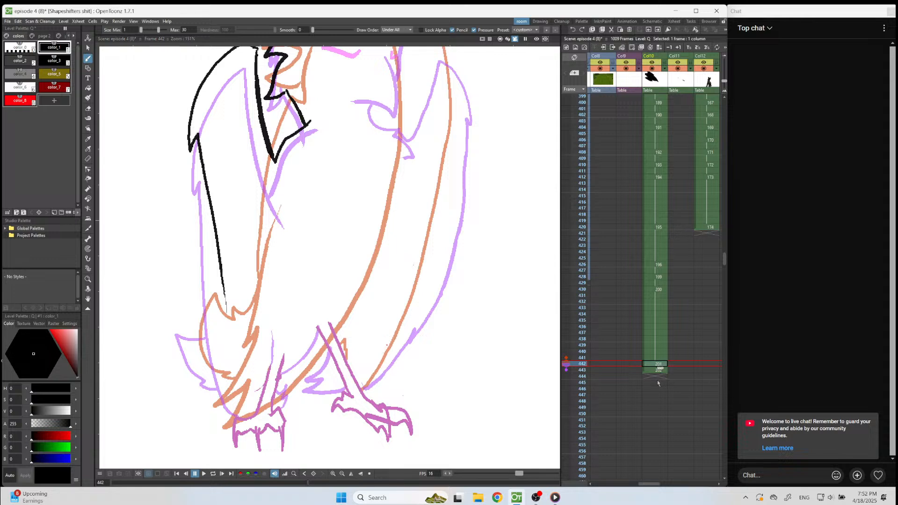
pyautogui.hotkey('ctrl', 'v')
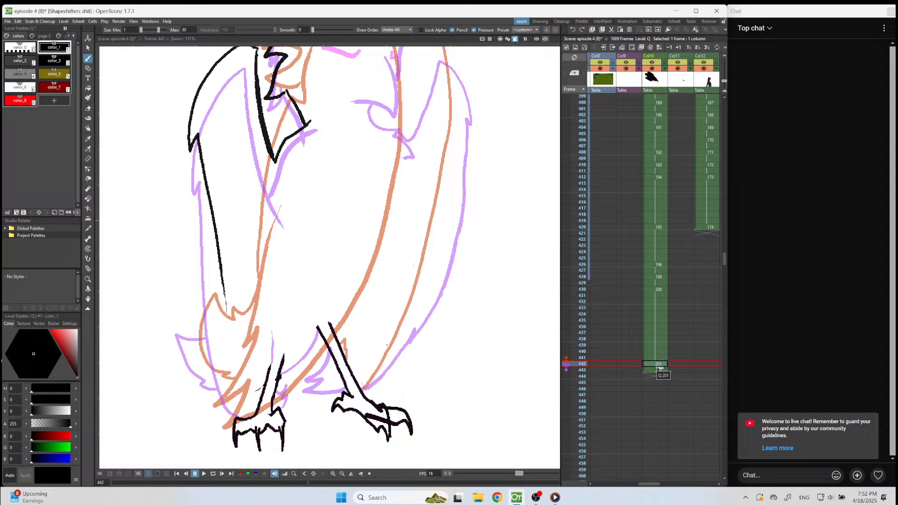
# Draw the front of the bird's face, its beak and the inner edge of the wing beside the beak.
pyautogui.scroll(-4, 438, 262)
pyautogui.scroll(4, 452, 129)
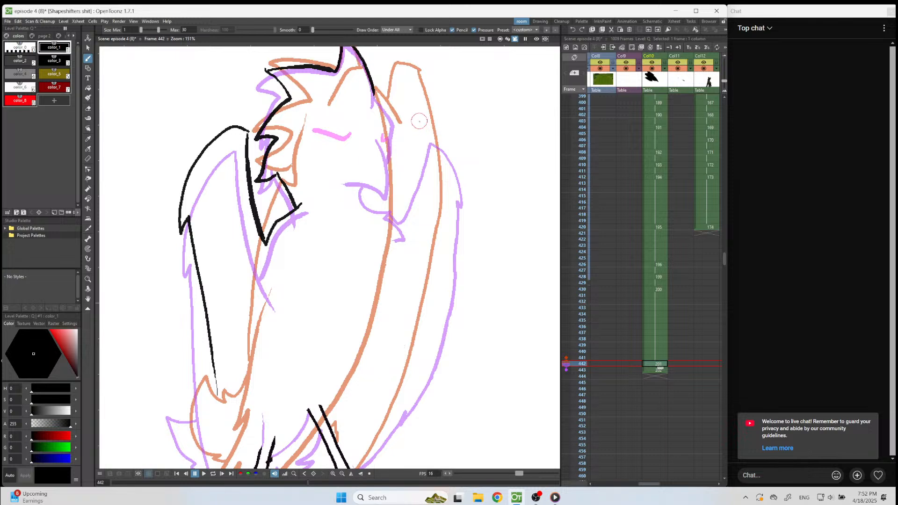
pyautogui.moveTo(417, 130)
pyautogui.mouseDown()
pyautogui.moveTo(396, 206)
pyautogui.moveTo(367, 193)
pyautogui.moveTo(384, 202)
pyautogui.moveTo(389, 150)
pyautogui.mouseUp()
pyautogui.moveTo(375, 92)
pyautogui.mouseDown()
pyautogui.moveTo(394, 124)
pyautogui.moveTo(392, 162)
pyautogui.mouseUp()
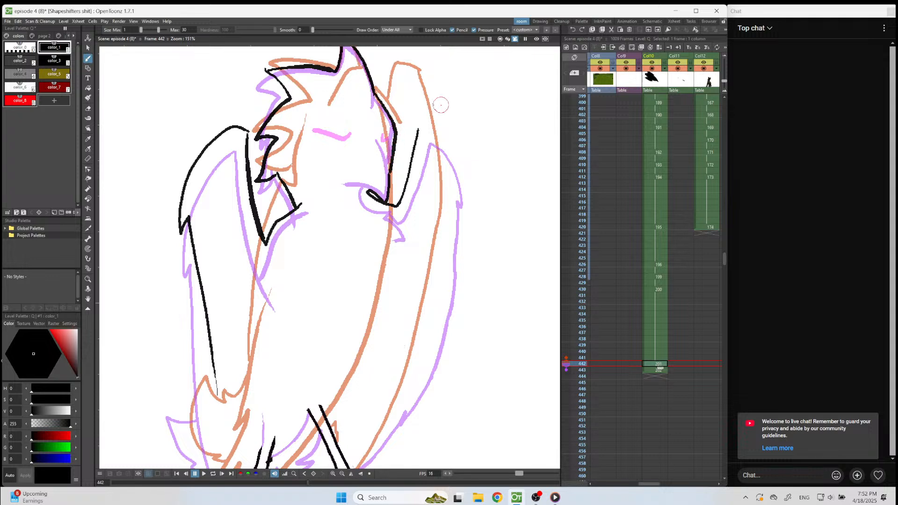
# Draw the outer edge of the wing on the beak side, curving down to the foot below it.
pyautogui.moveTo(415, 142)
pyautogui.mouseDown()
pyautogui.moveTo(432, 121)
pyautogui.moveTo(444, 139)
pyautogui.moveTo(459, 182)
pyautogui.moveTo(445, 270)
pyautogui.moveTo(407, 386)
pyautogui.moveTo(388, 424)
pyautogui.moveTo(353, 458)
pyautogui.mouseUp()
pyautogui.scroll(-5, 353, 457)
pyautogui.scroll(6, 482, 307)
pyautogui.moveTo(397, 356)
pyautogui.mouseDown()
pyautogui.moveTo(436, 291)
pyautogui.moveTo(459, 225)
pyautogui.moveTo(469, 225)
pyautogui.moveTo(482, 136)
pyautogui.moveTo(444, 255)
pyautogui.moveTo(482, 162)
pyautogui.moveTo(473, 196)
pyautogui.moveTo(429, 304)
pyautogui.mouseUp()
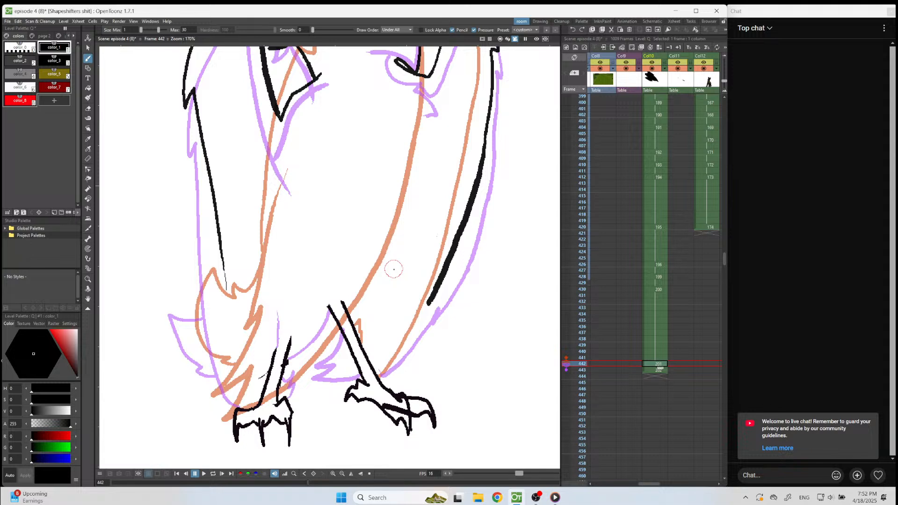
pyautogui.hotkey('ctrl', 'z')
pyautogui.moveTo(485, 134)
pyautogui.mouseDown()
pyautogui.moveTo(452, 269)
pyautogui.moveTo(414, 338)
pyautogui.moveTo(377, 374)
pyautogui.mouseUp()
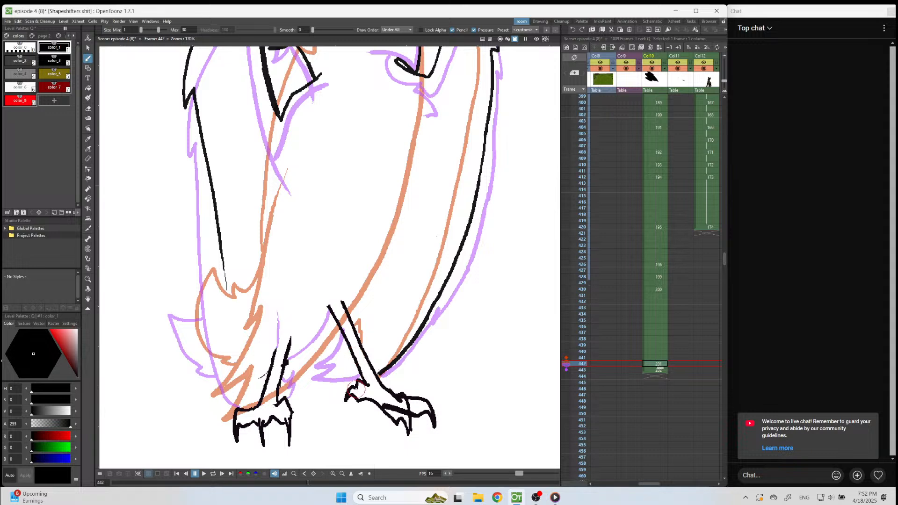
# Draw the feathers and belly line between the legs and the tail's outer curve, and erase the opposite wing's long lower edge.
pyautogui.moveTo(358, 377)
pyautogui.mouseDown()
pyautogui.moveTo(335, 381)
pyautogui.moveTo(347, 371)
pyautogui.moveTo(350, 341)
pyautogui.mouseUp()
pyautogui.moveTo(333, 315); pyautogui.dragTo(279, 368)
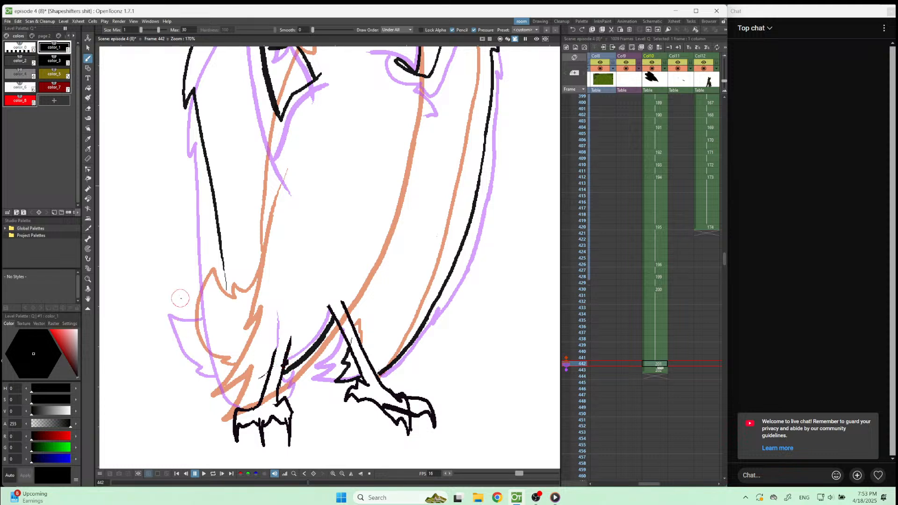
pyautogui.moveTo(177, 298)
pyautogui.mouseDown()
pyautogui.moveTo(194, 357)
pyautogui.moveTo(207, 364)
pyautogui.moveTo(198, 367)
pyautogui.moveTo(220, 367)
pyautogui.mouseUp()
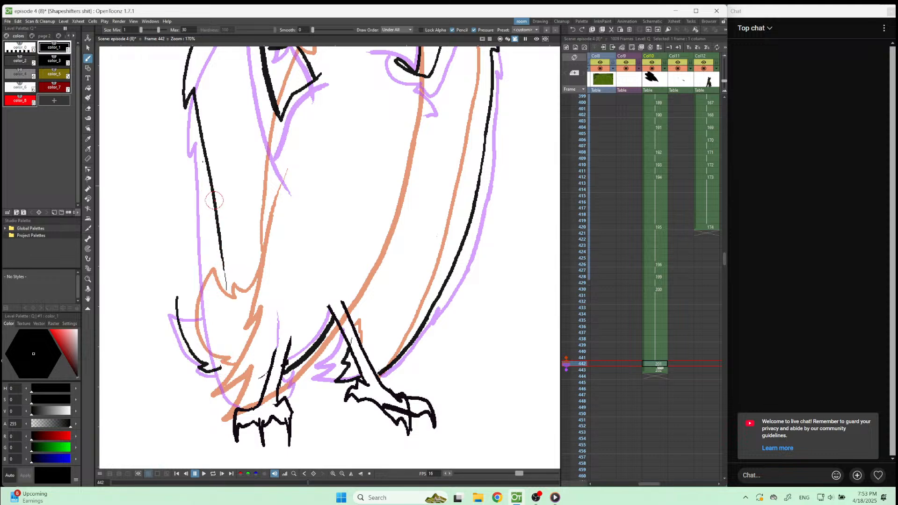
pyautogui.press('e')
pyautogui.moveTo(199, 105); pyautogui.dragTo(226, 286)
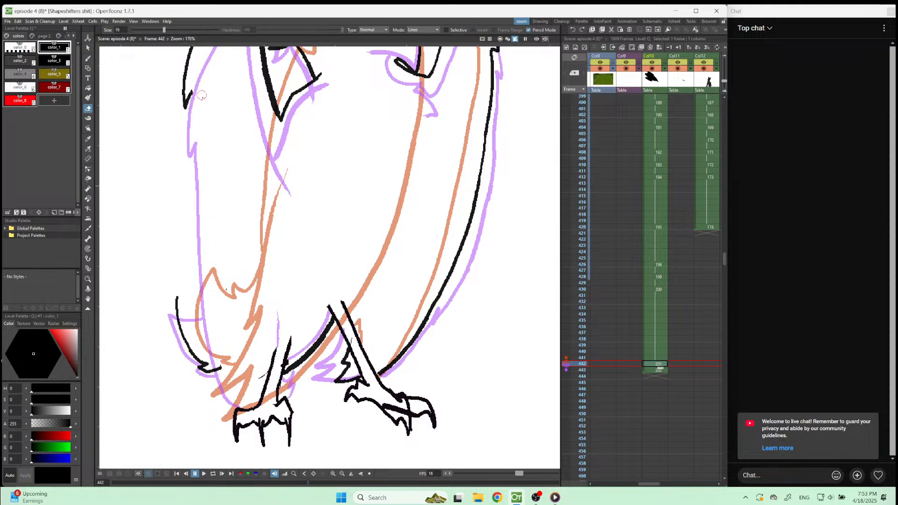
# Redraw the opposite wing's long lower edge from the notch below the shoulder down to the foot.
pyautogui.press('b')
pyautogui.moveTo(189, 91); pyautogui.dragTo(219, 327)
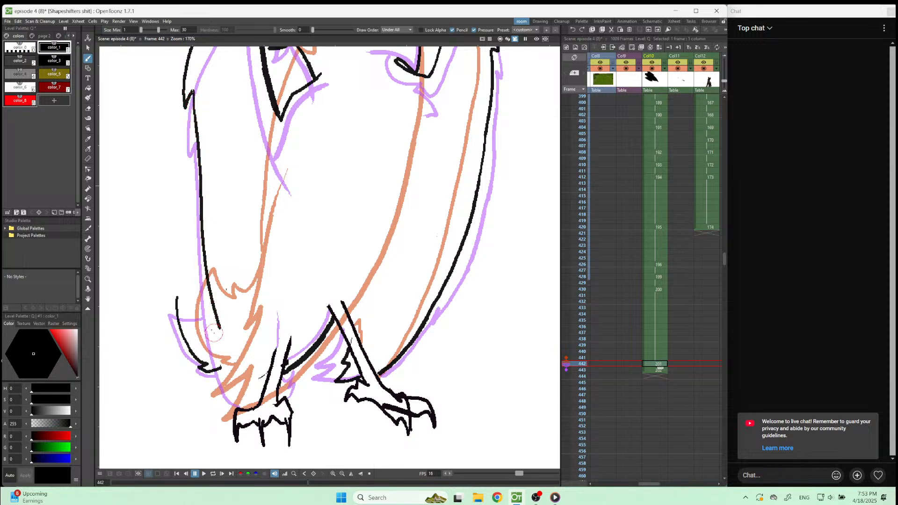
pyautogui.hotkey('ctrl', 'z')
pyautogui.moveTo(212, 190)
pyautogui.mouseDown()
pyautogui.moveTo(229, 360)
pyautogui.moveTo(248, 397)
pyautogui.mouseUp()
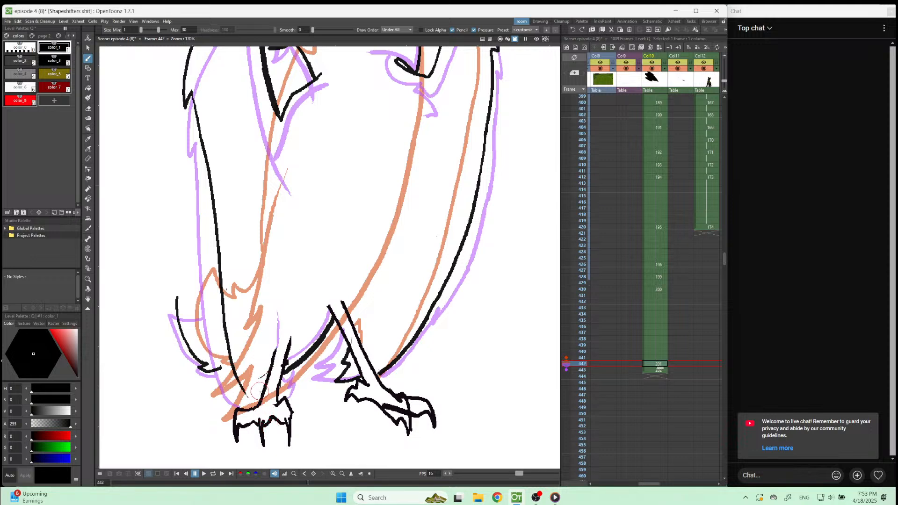
pyautogui.moveTo(246, 394); pyautogui.dragTo(263, 403)
pyautogui.scroll(-3, 244, 386)
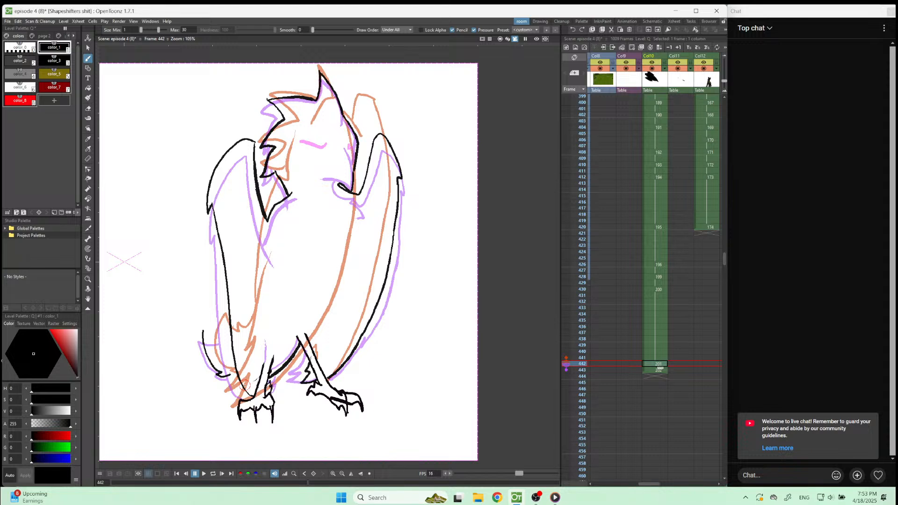
# Erase and redraw the opposite wing's upper outer edge closer to the body, and draw the eye in red color_8.
pyautogui.press('a')
pyautogui.moveTo(209, 215)
pyautogui.mouseDown()
pyautogui.moveTo(243, 137)
pyautogui.moveTo(214, 217)
pyautogui.moveTo(223, 253)
pyautogui.mouseUp()
pyautogui.press('b')
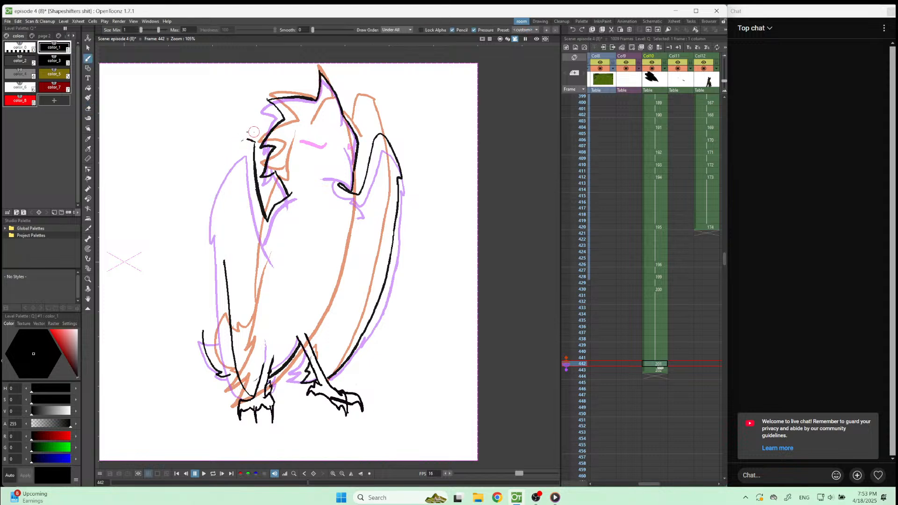
pyautogui.moveTo(242, 142)
pyautogui.mouseDown()
pyautogui.moveTo(215, 206)
pyautogui.moveTo(225, 198)
pyautogui.moveTo(223, 270)
pyautogui.mouseUp()
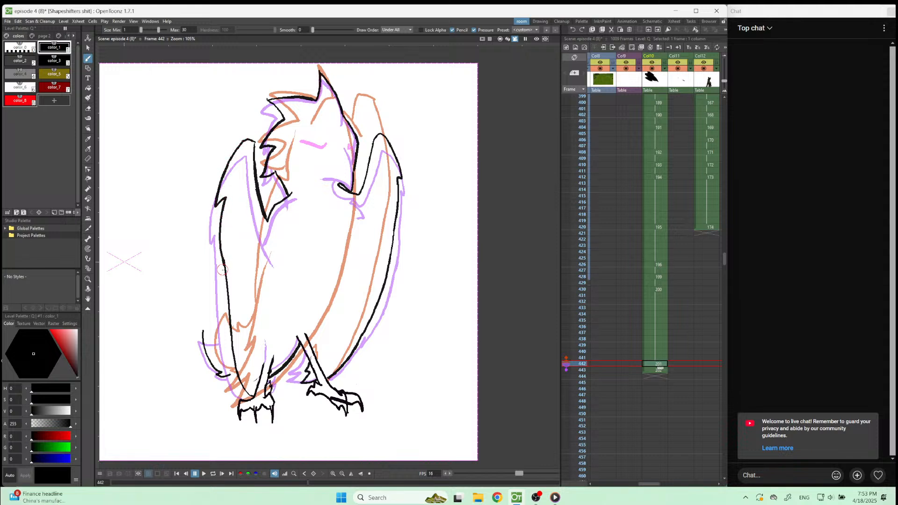
pyautogui.press('8')
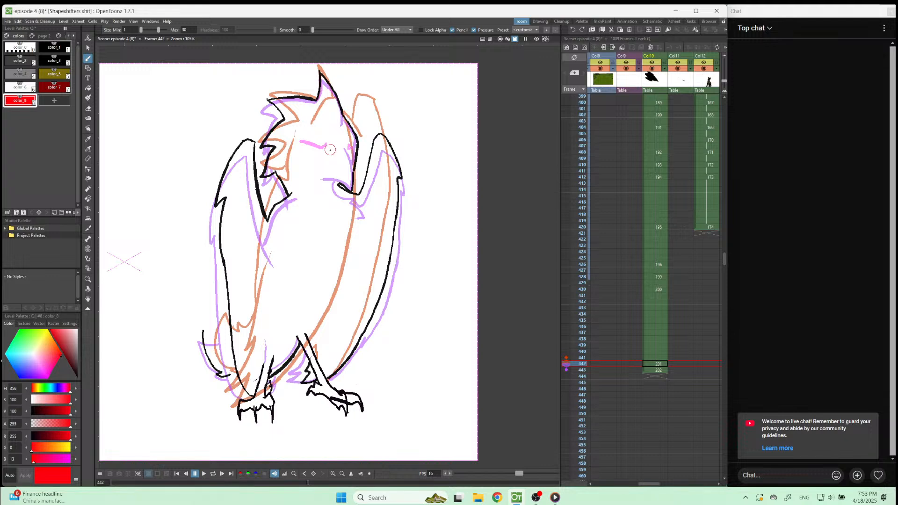
pyautogui.moveTo(318, 151); pyautogui.dragTo(307, 148)
# Start a new drawing at frame 441 in Col10 with black color_1, drawing the forehead line and the beak-side wing's inner top edge.
pyautogui.press(',')
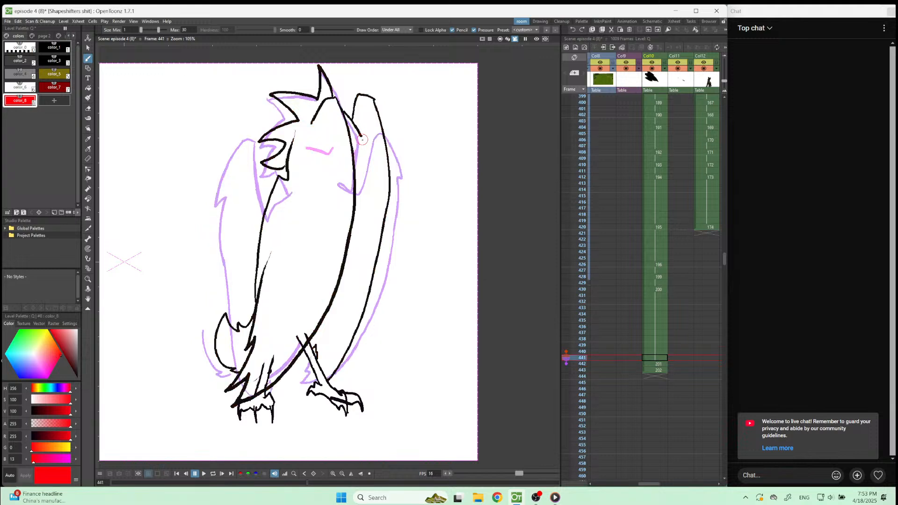
pyautogui.click(66, 46)
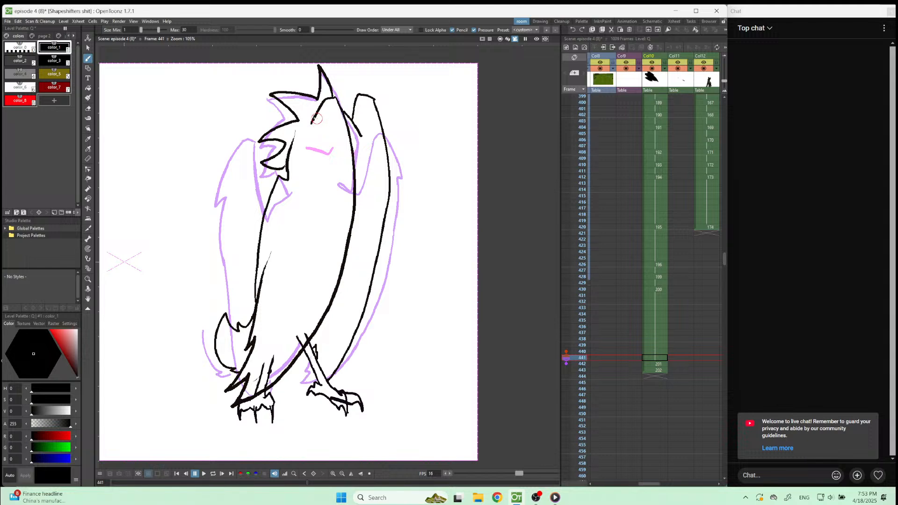
pyautogui.moveTo(262, 71); pyautogui.dragTo(260, 73)
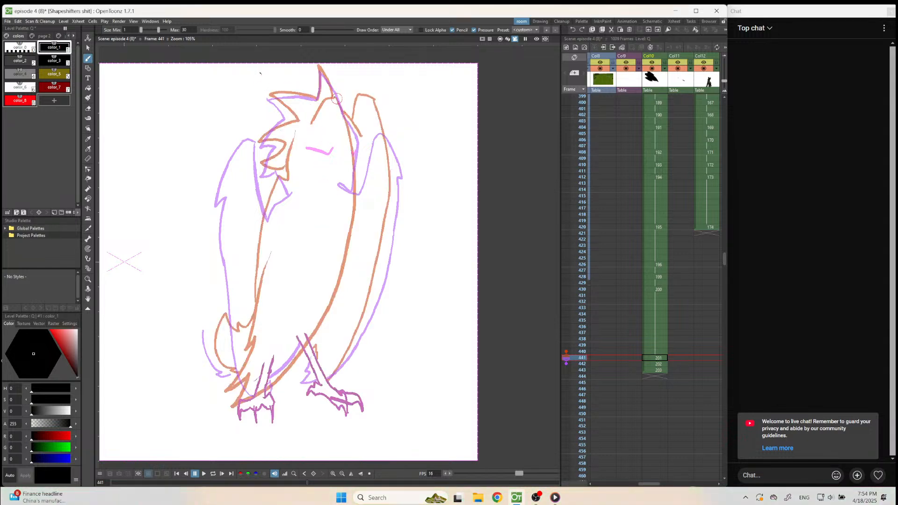
pyautogui.scroll(3, 329, 80)
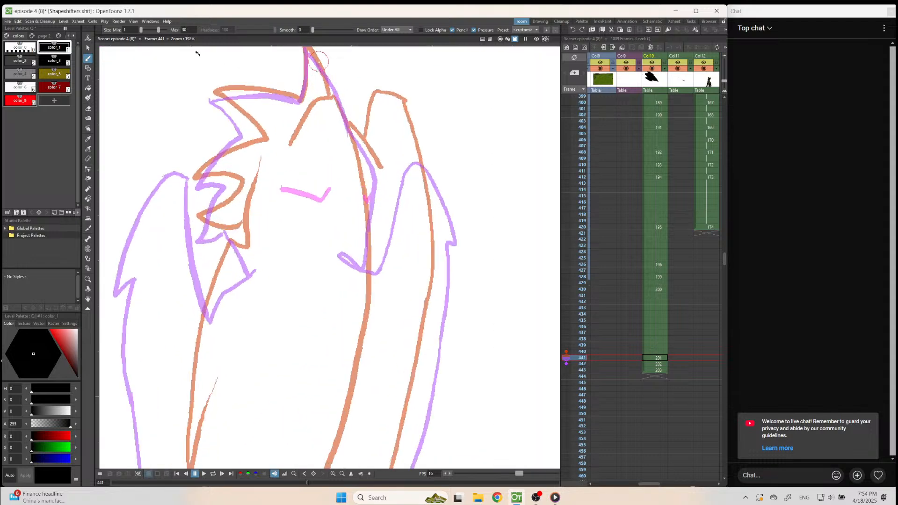
pyautogui.scroll(-1, 423, 245)
pyautogui.scroll(1, 424, 245)
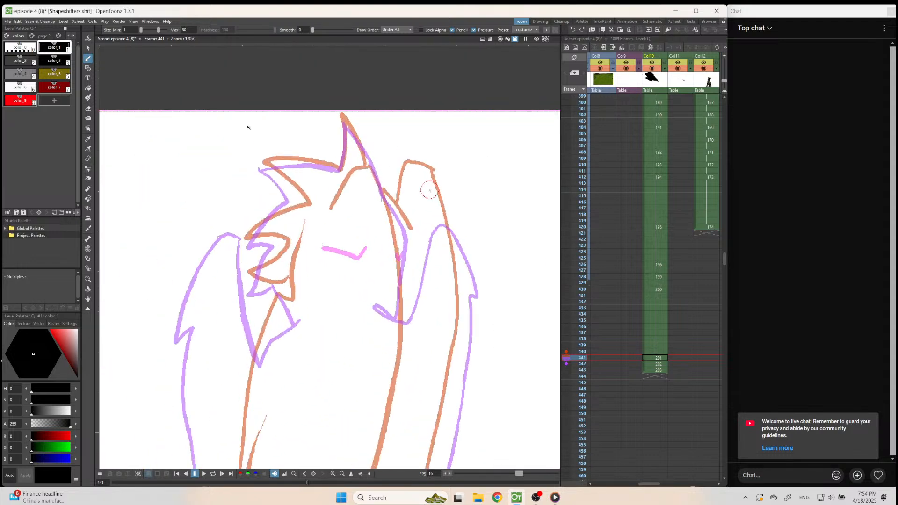
pyautogui.moveTo(442, 183)
pyautogui.mouseDown()
pyautogui.moveTo(411, 182)
pyautogui.moveTo(406, 229)
pyautogui.mouseUp()
pyautogui.moveTo(346, 123); pyautogui.dragTo(406, 229)
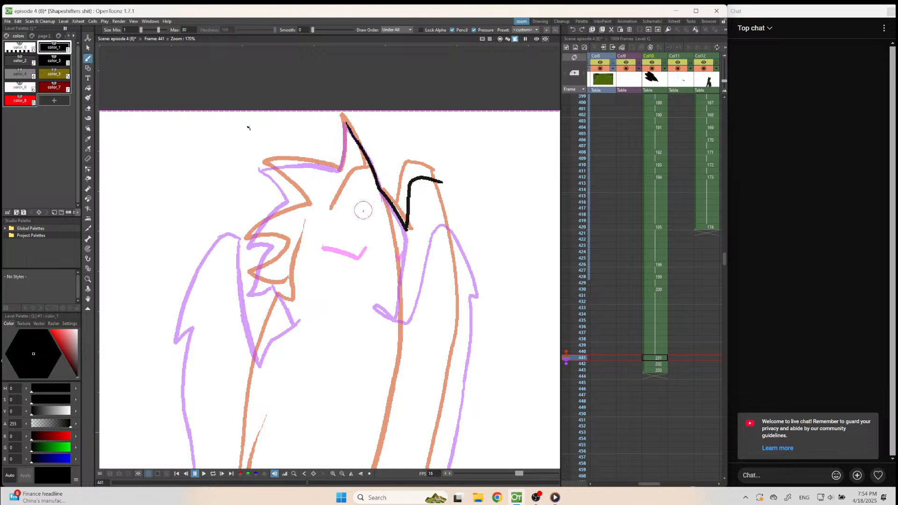
# Draw the spiky crest, head and neck feathers, and begin the bird's back line below them.
pyautogui.moveTo(346, 123)
pyautogui.mouseDown()
pyautogui.moveTo(342, 170)
pyautogui.moveTo(263, 167)
pyautogui.moveTo(299, 202)
pyautogui.moveTo(248, 240)
pyautogui.moveTo(281, 244)
pyautogui.moveTo(255, 276)
pyautogui.moveTo(283, 244)
pyautogui.mouseUp()
pyautogui.press('a')
pyautogui.press('b')
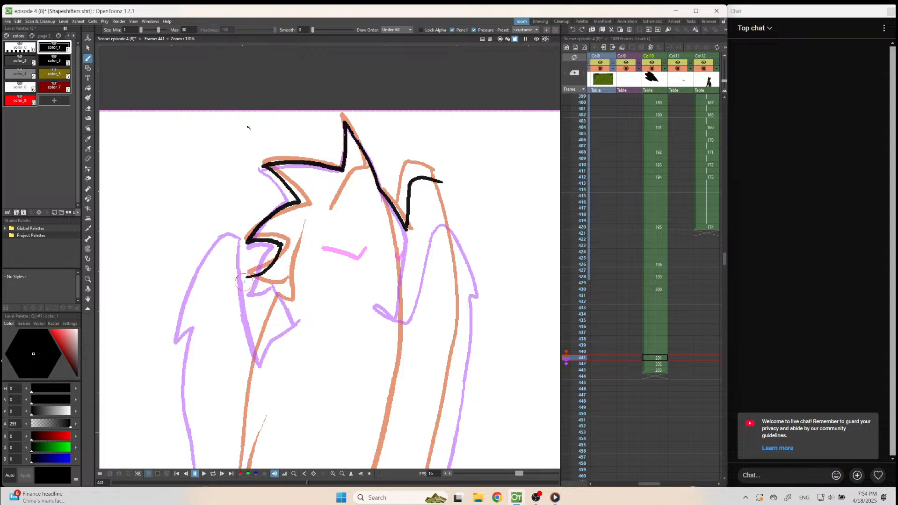
pyautogui.moveTo(246, 278)
pyautogui.mouseDown()
pyautogui.moveTo(285, 283)
pyautogui.moveTo(299, 318)
pyautogui.moveTo(280, 306)
pyautogui.moveTo(270, 333)
pyautogui.mouseUp()
pyautogui.hotkey('ctrl', 'z')
pyautogui.hotkey('ctrl', 'z')
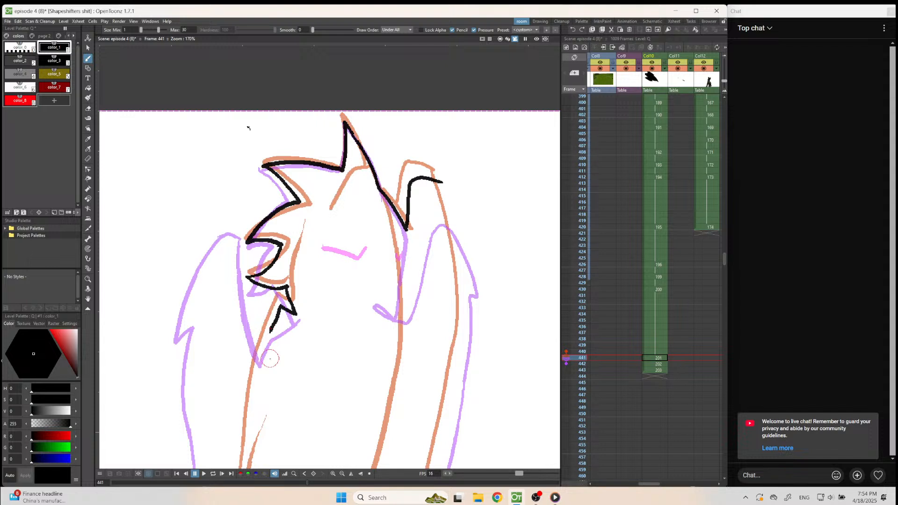
pyautogui.hotkey('ctrl', 'z')
pyautogui.moveTo(296, 314)
pyautogui.mouseDown()
pyautogui.moveTo(275, 312)
pyautogui.moveTo(245, 422)
pyautogui.mouseUp()
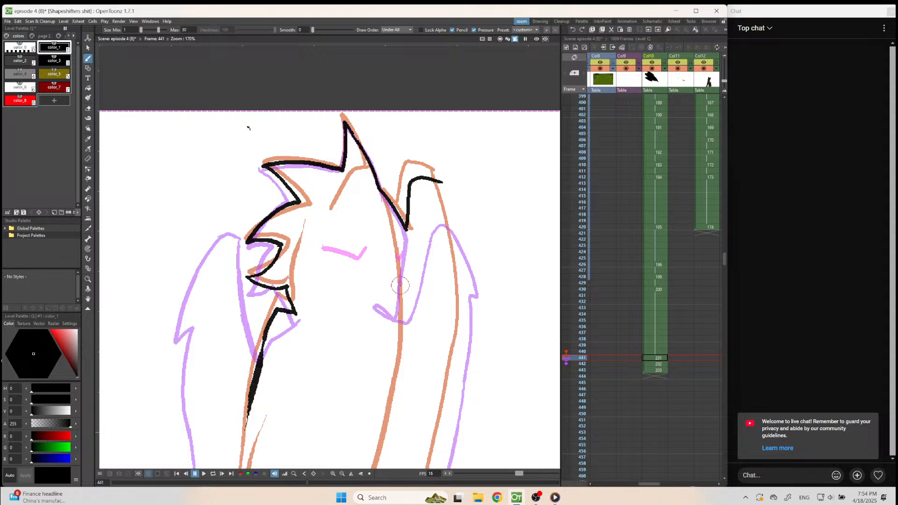
# Draw the diagonal line rising from the foot and extend the back line down to its ragged feather tips.
pyautogui.scroll(-4, 393, 291)
pyautogui.scroll(2, 336, 443)
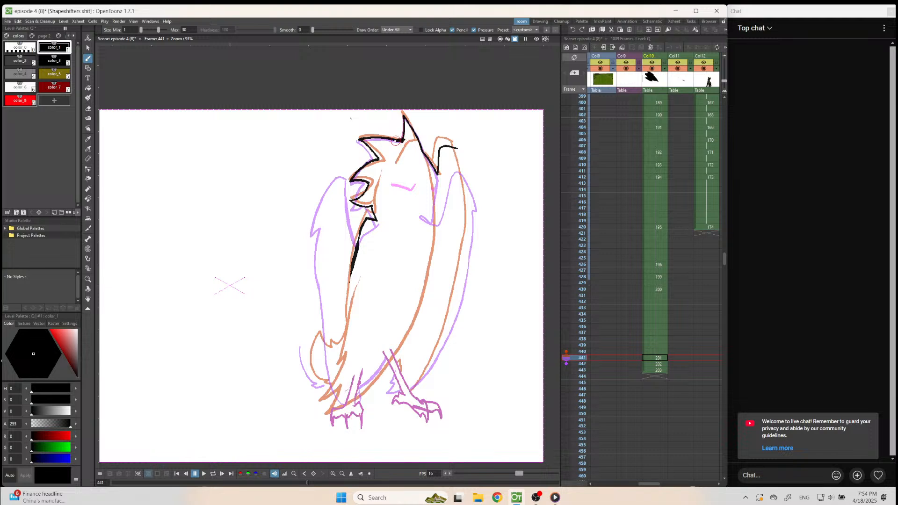
pyautogui.moveTo(393, 171); pyautogui.dragTo(383, 328)
pyautogui.hotkey('ctrl', 'z')
pyautogui.moveTo(346, 400); pyautogui.dragTo(388, 292)
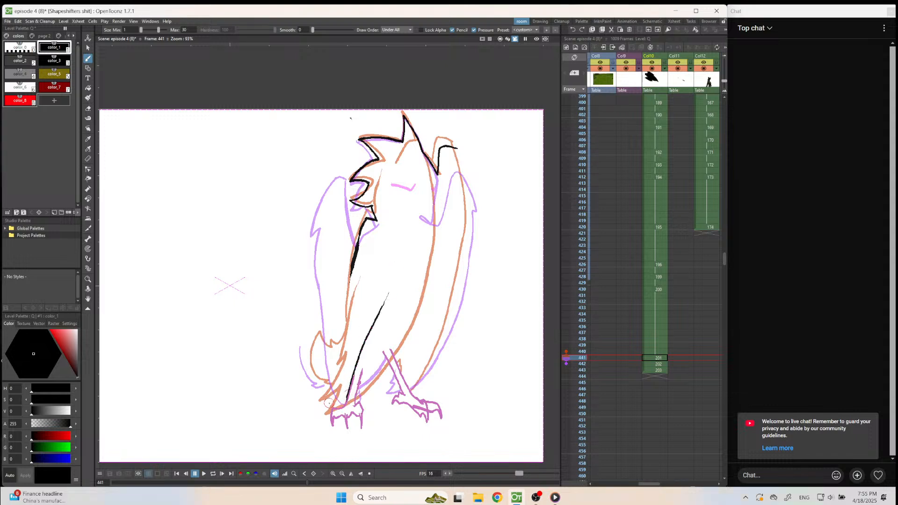
pyautogui.moveTo(329, 401); pyautogui.dragTo(334, 385)
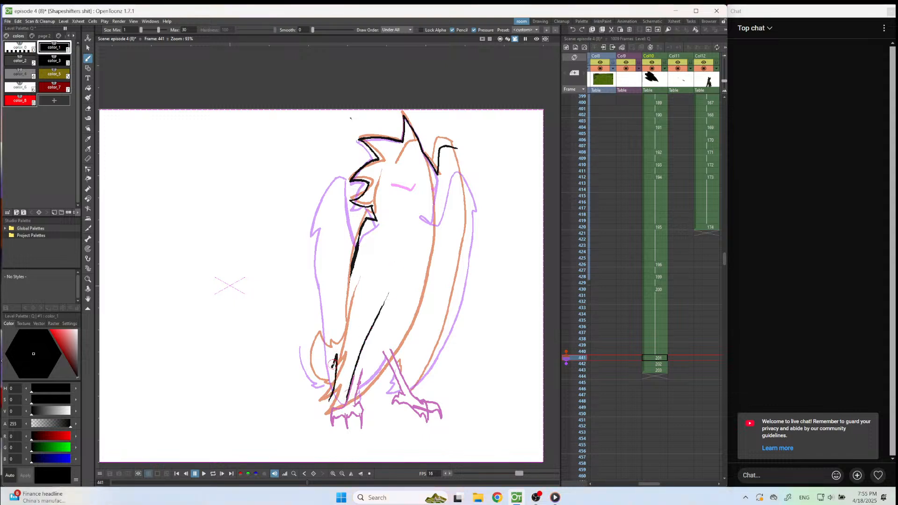
pyautogui.moveTo(336, 345); pyautogui.dragTo(348, 278)
pyautogui.hotkey('ctrl', 'z')
pyautogui.moveTo(328, 401); pyautogui.dragTo(342, 319)
pyautogui.moveTo(351, 268); pyautogui.dragTo(337, 337)
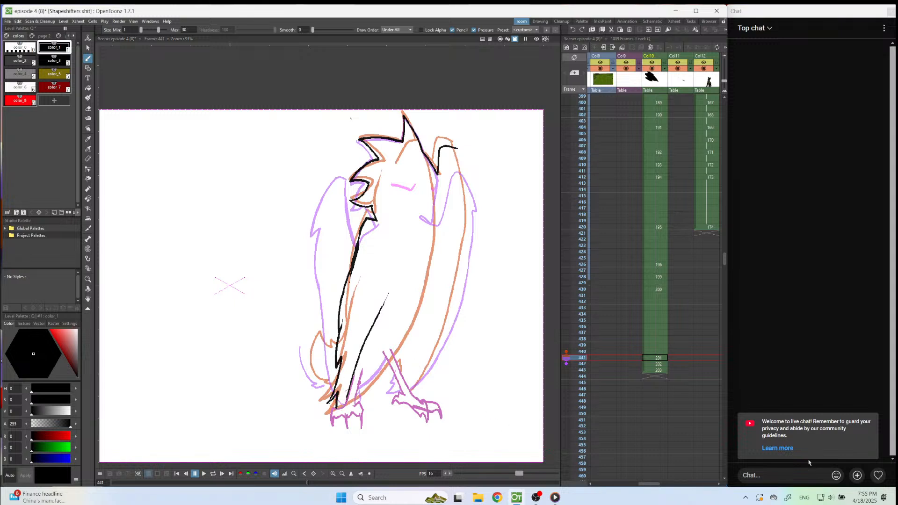
# Paste the bird's legs and feet into the frame 441 drawing and draw the beak-side wing's outer edge down to the foot.
pyautogui.click(653, 360)
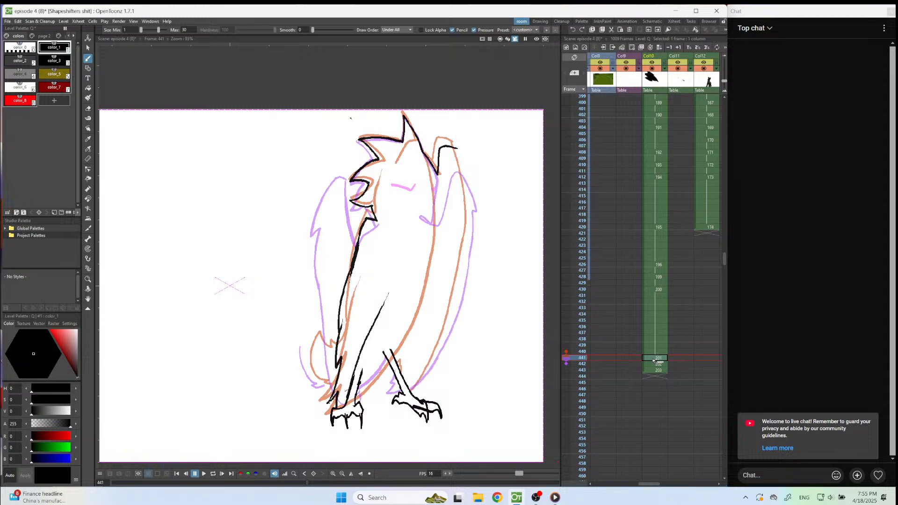
pyautogui.scroll(1, 479, 373)
pyautogui.scroll(1, 479, 373)
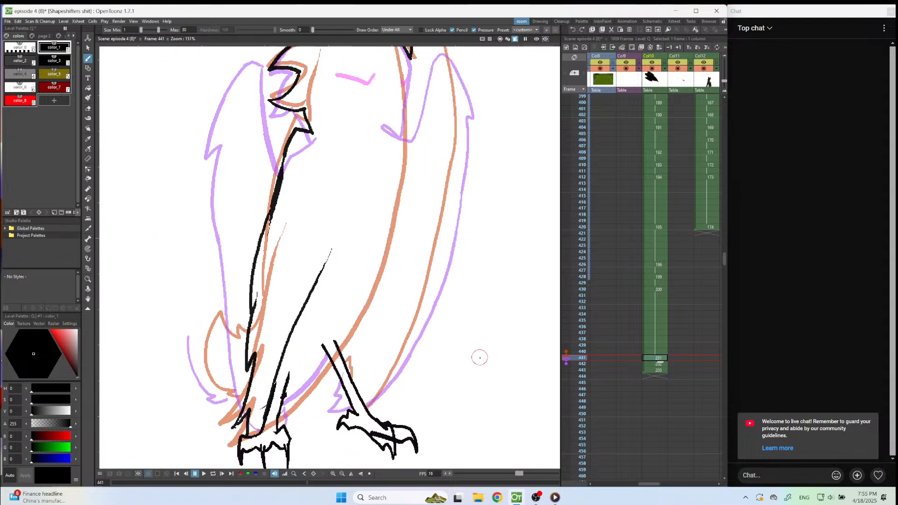
pyautogui.moveTo(461, 107)
pyautogui.mouseDown()
pyautogui.moveTo(436, 269)
pyautogui.moveTo(419, 321)
pyautogui.moveTo(366, 406)
pyautogui.mouseUp()
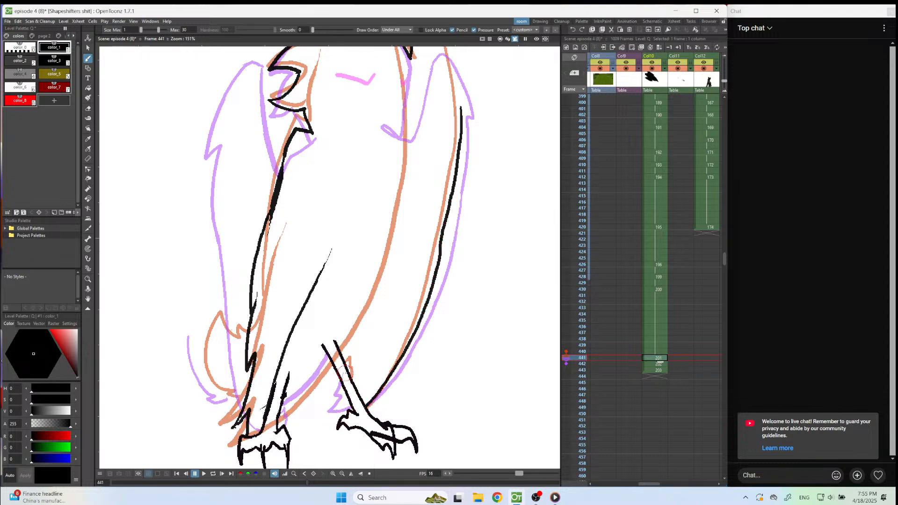
pyautogui.scroll(-3, 350, 357)
pyautogui.scroll(3, 365, 354)
pyautogui.moveTo(326, 360); pyautogui.dragTo(291, 410)
# Check frames 442 and 443, and set the onion skin on frame 442 to show frame 440.
pyautogui.press('.')
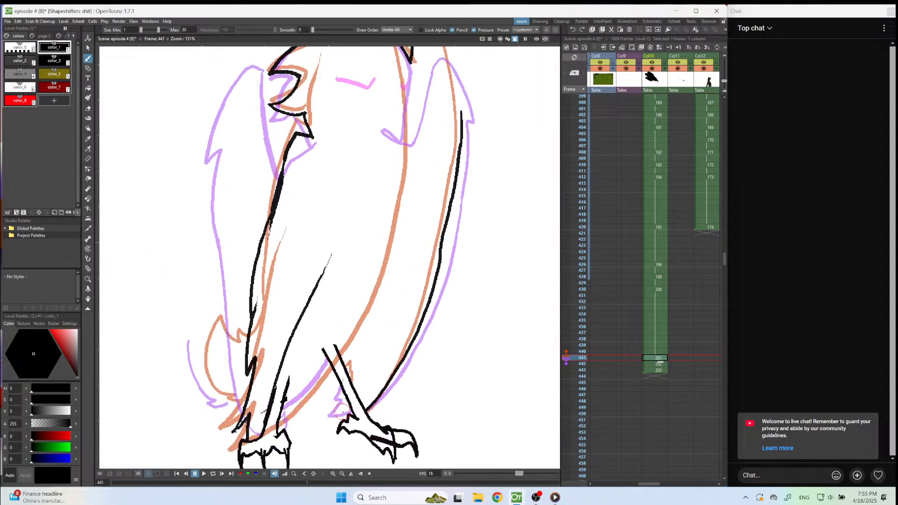
pyautogui.press('.')
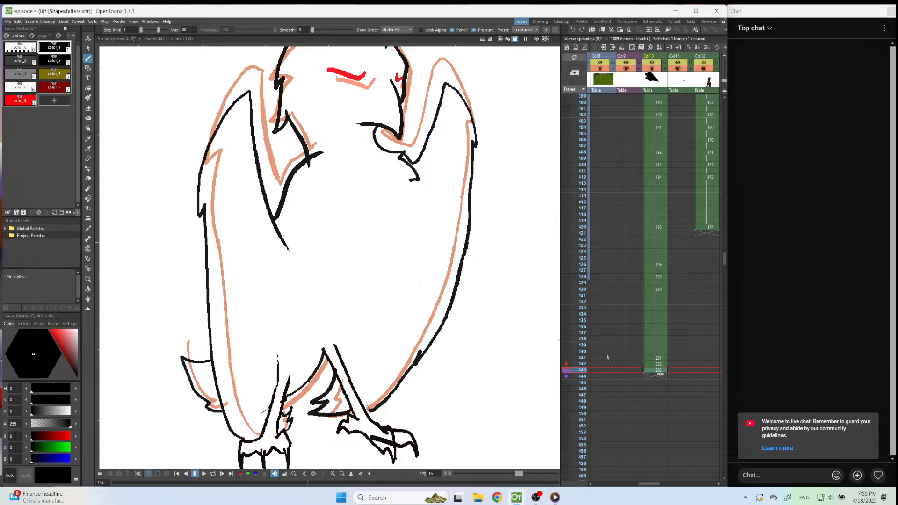
pyautogui.press(',')
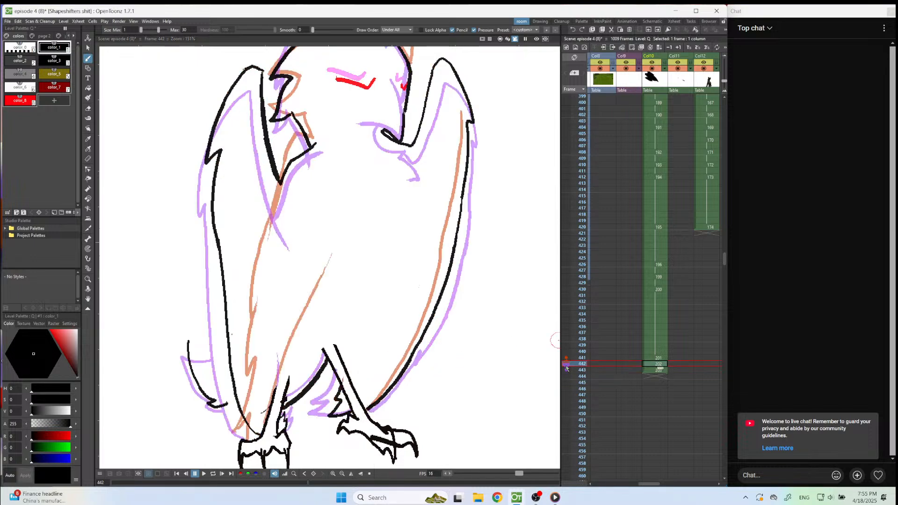
pyautogui.click(566, 351)
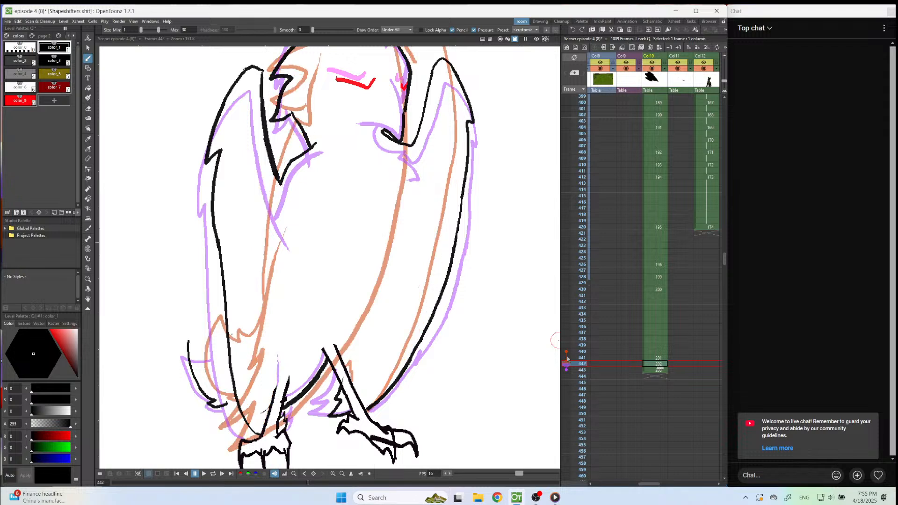
# Erase and redraw the belly line between the legs on frame 442, and complete the tail's outline up to the wing.
pyautogui.press('e')
pyautogui.moveTo(325, 362); pyautogui.dragTo(291, 404)
pyautogui.press('b')
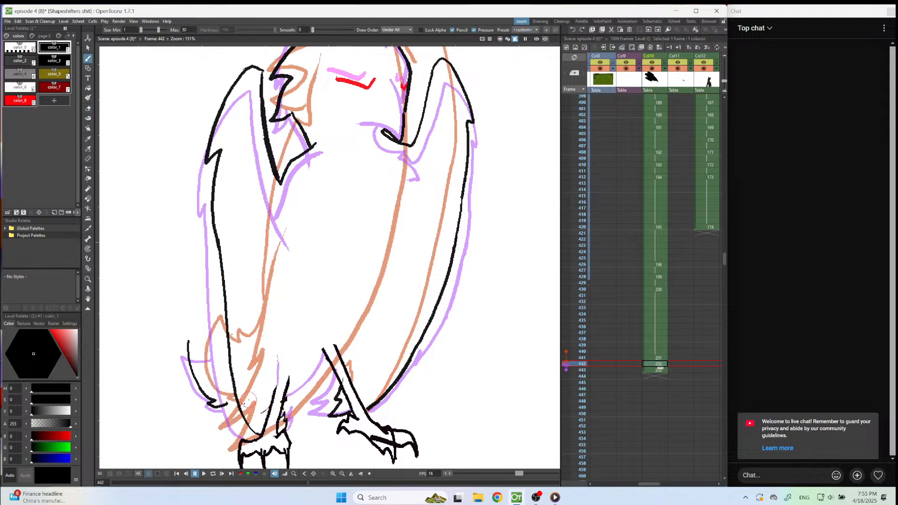
pyautogui.moveTo(223, 407); pyautogui.dragTo(238, 403)
pyautogui.moveTo(187, 341); pyautogui.dragTo(228, 343)
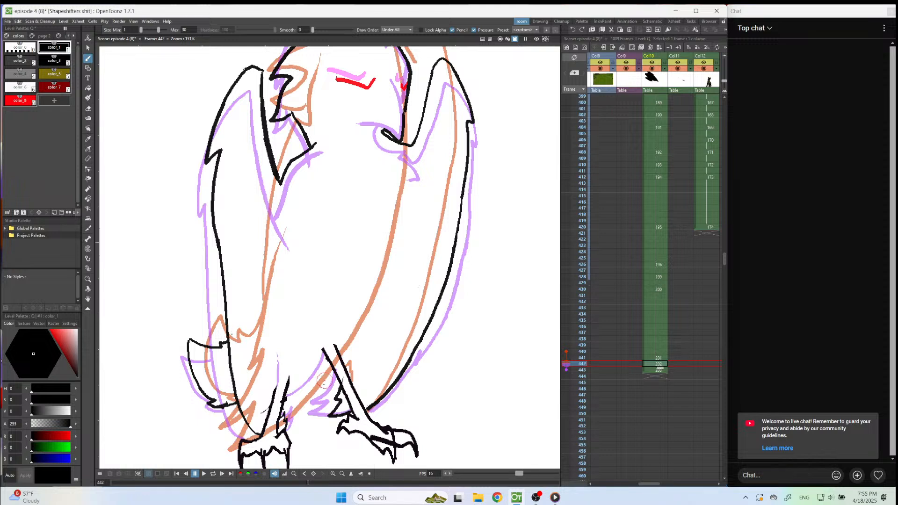
pyautogui.moveTo(284, 395); pyautogui.dragTo(329, 350)
# Draw the belly line between the legs and the curved tail outline in the frame 441 drawing.
pyautogui.press(',')
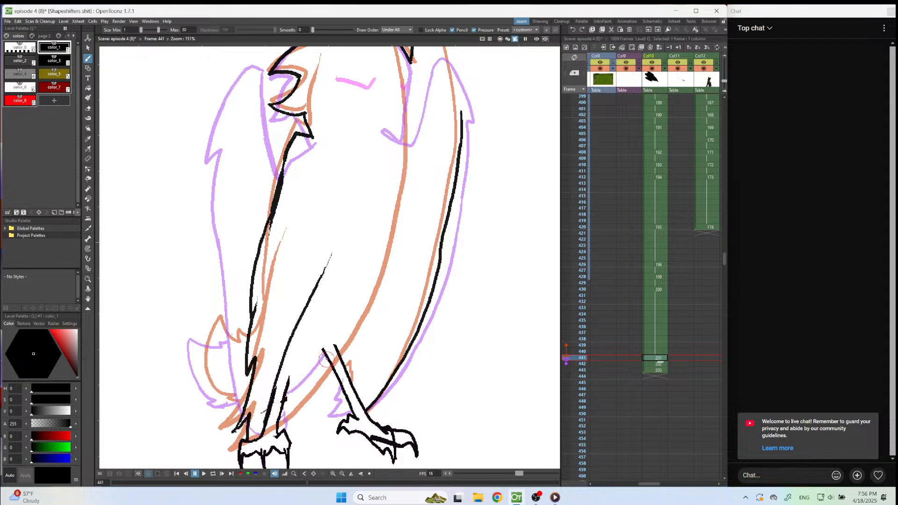
pyautogui.moveTo(324, 360); pyautogui.dragTo(284, 397)
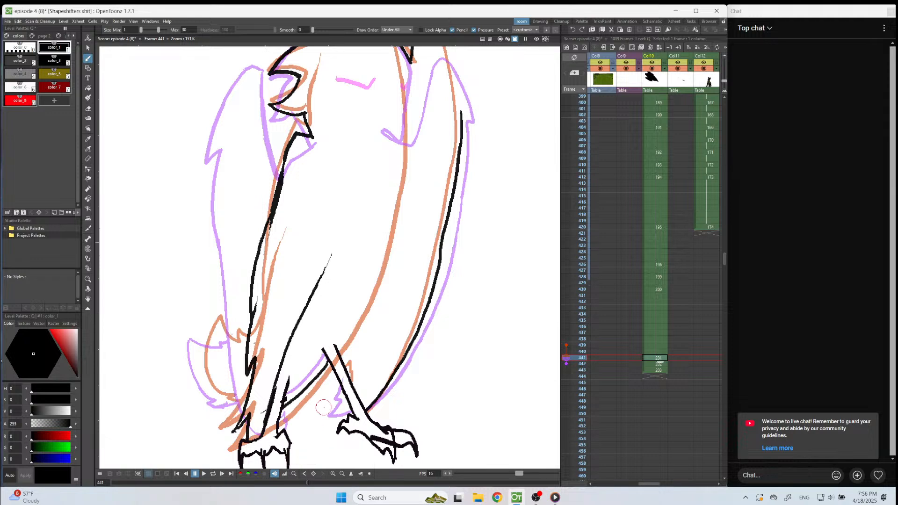
pyautogui.moveTo(214, 317)
pyautogui.mouseDown()
pyautogui.moveTo(231, 344)
pyautogui.moveTo(230, 332)
pyautogui.moveTo(245, 338)
pyautogui.moveTo(213, 317)
pyautogui.moveTo(198, 341)
pyautogui.moveTo(200, 373)
pyautogui.moveTo(237, 399)
pyautogui.mouseUp()
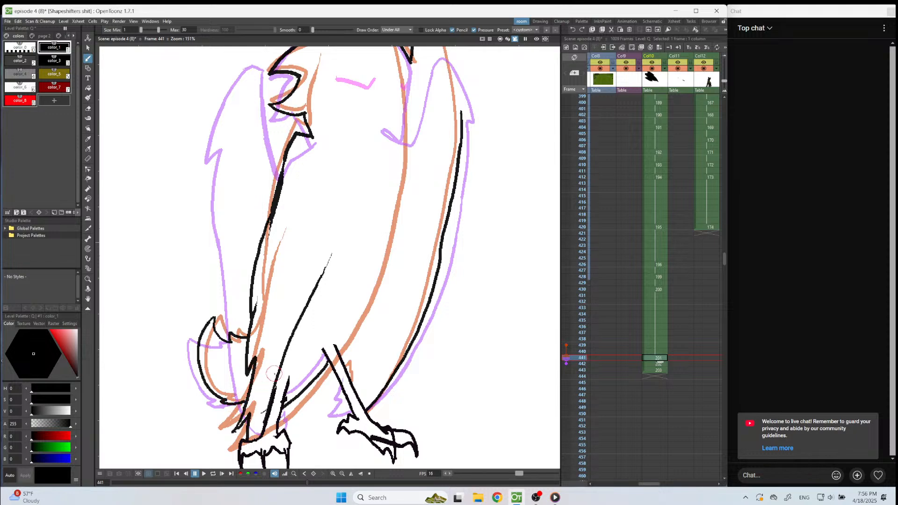
# Draw the beak-side wing's upper outer edge, joining its top to the lower edge line.
pyautogui.scroll(-5, 296, 332)
pyautogui.scroll(5, 382, 150)
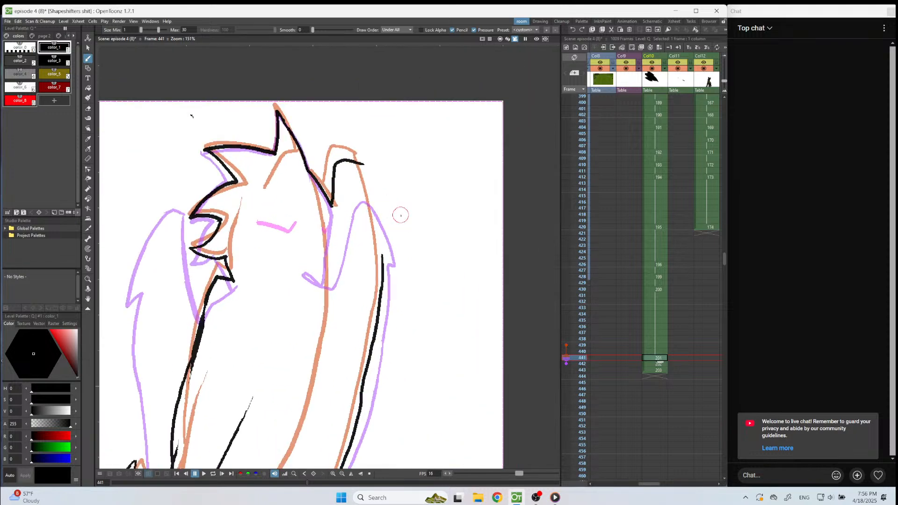
pyautogui.moveTo(362, 164); pyautogui.dragTo(382, 258)
# Skip to the next track in Media Player and return to the frame 441 drawing in OpenToonz.
pyautogui.moveTo(556, 497)
pyautogui.click(532, 469)
pyautogui.click(375, 457)
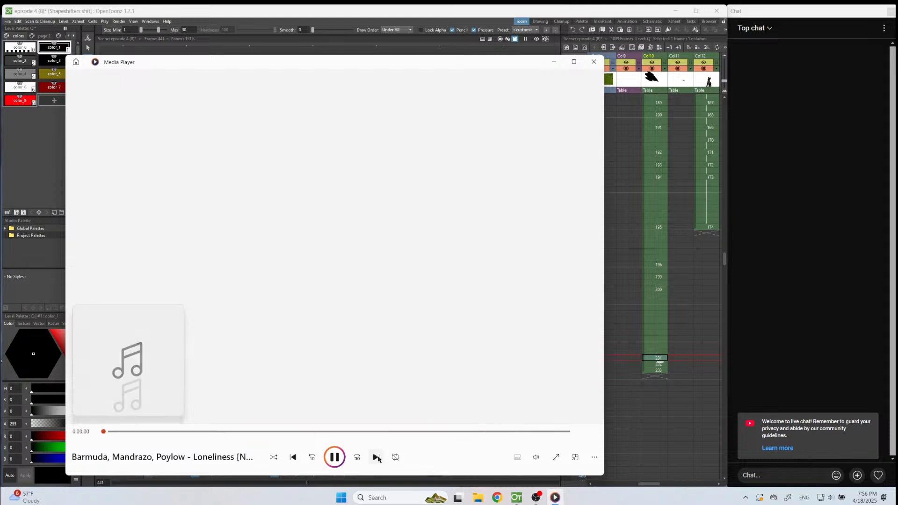
pyautogui.click(554, 499)
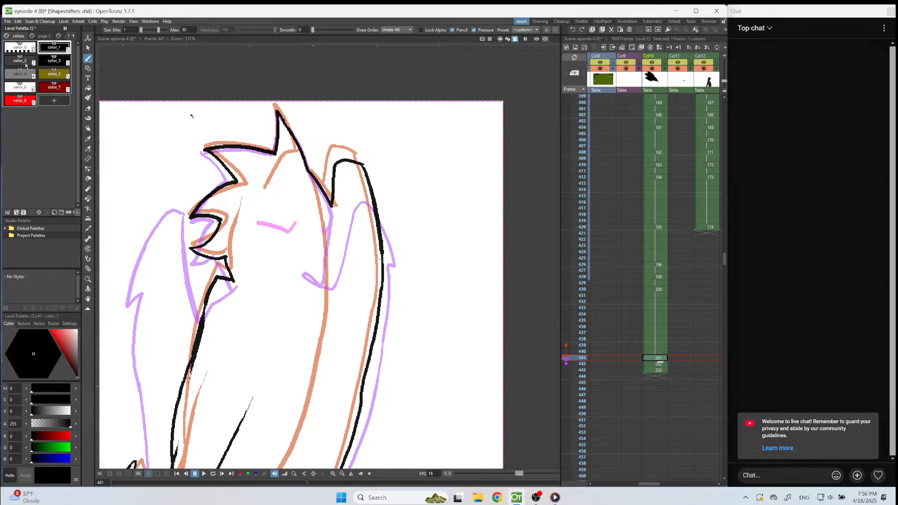
# Draw a small V-shaped eye mark on the bird's head in the frame 441 drawing using red color_8.
pyautogui.click(14, 103)
pyautogui.scroll(2, 304, 230)
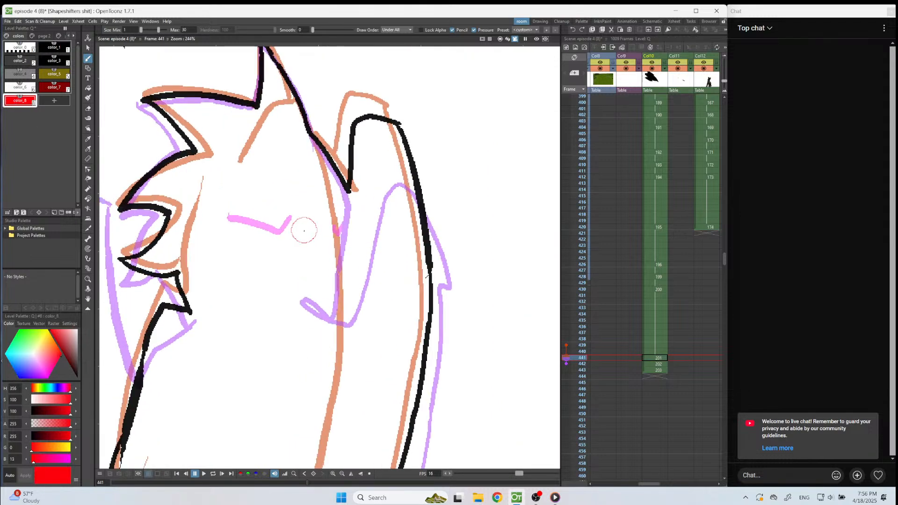
pyautogui.click(289, 247)
pyautogui.moveTo(289, 247)
pyautogui.mouseDown()
pyautogui.moveTo(281, 256)
pyautogui.moveTo(274, 243)
pyautogui.mouseUp()
pyautogui.scroll(-5, 269, 231)
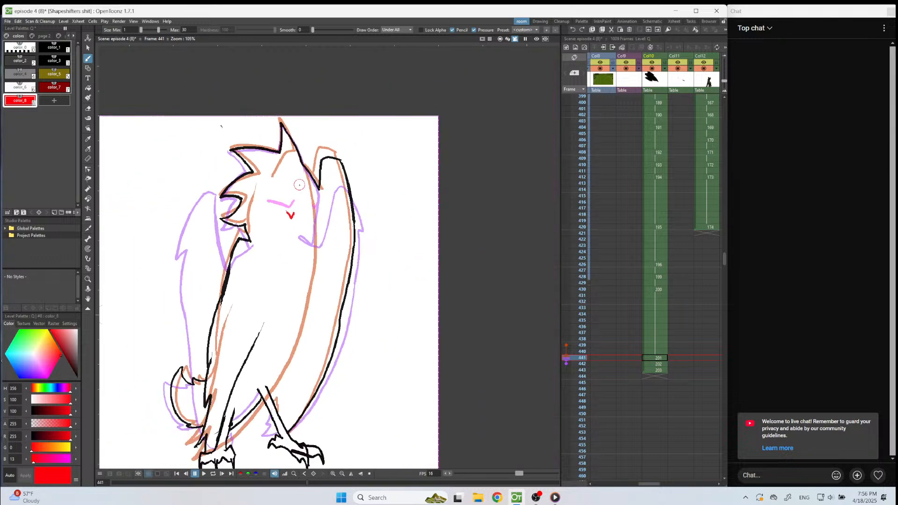
# Stretch the three Col10 drawings at frames 441 to 443 to two frames each, and play back from frame 414.
pyautogui.moveTo(656, 359); pyautogui.dragTo(660, 367)
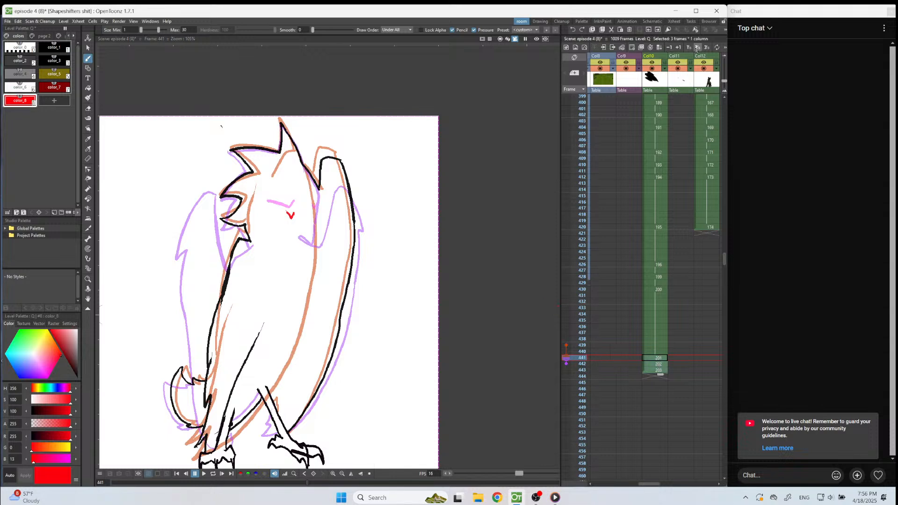
pyautogui.click(697, 47)
pyautogui.click(661, 191)
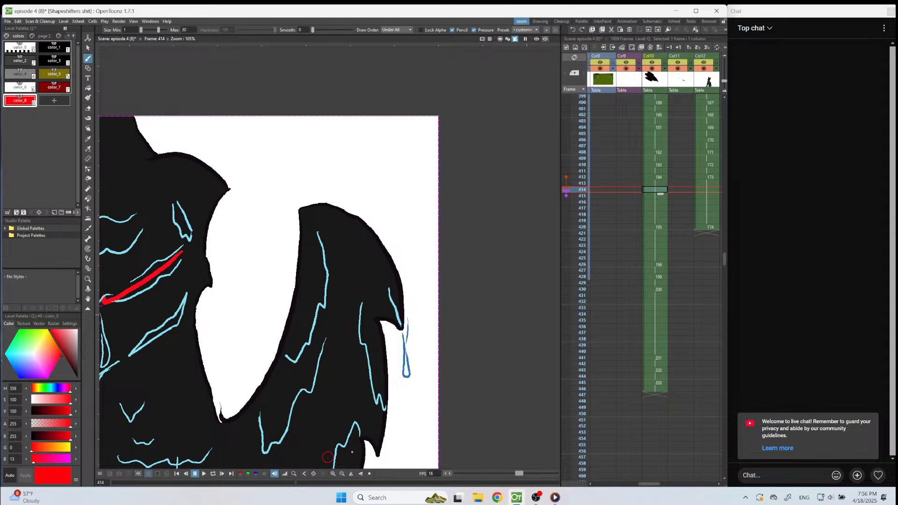
pyautogui.click(367, 474)
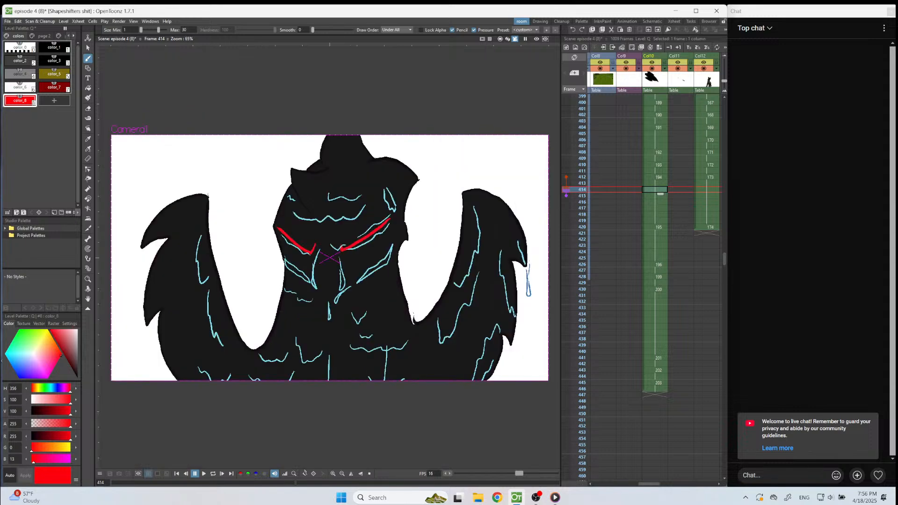
pyautogui.click(204, 474)
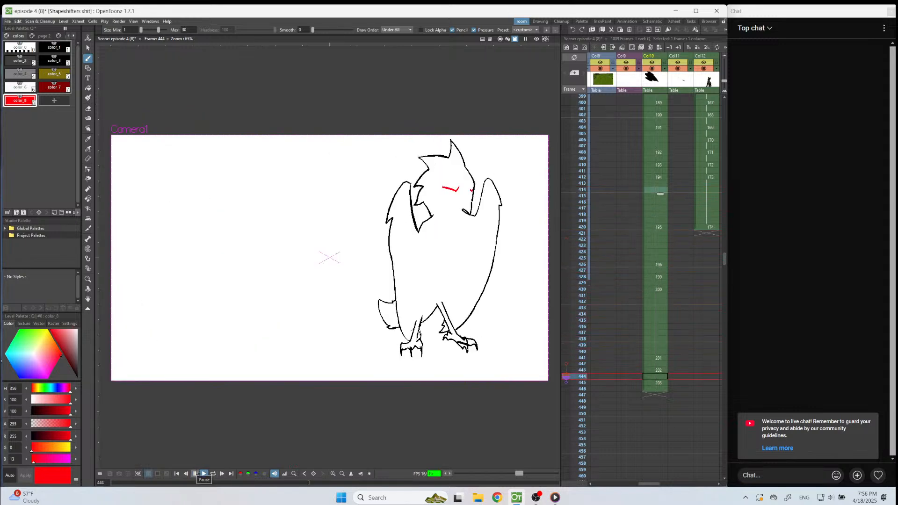
pyautogui.click(197, 473)
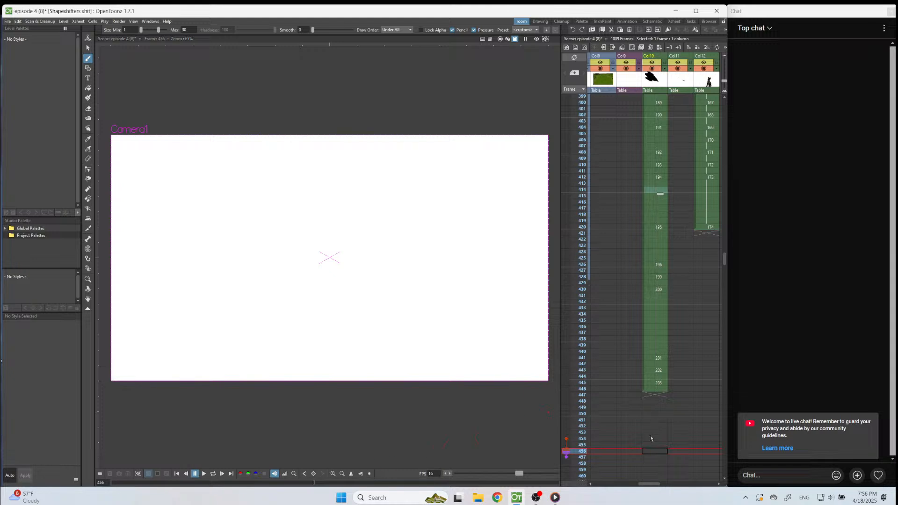
# Extend the hold of the last Col10 drawing through frame 455 and play the turn from frame 424.
pyautogui.rightClick(651, 450)
pyautogui.click(674, 478)
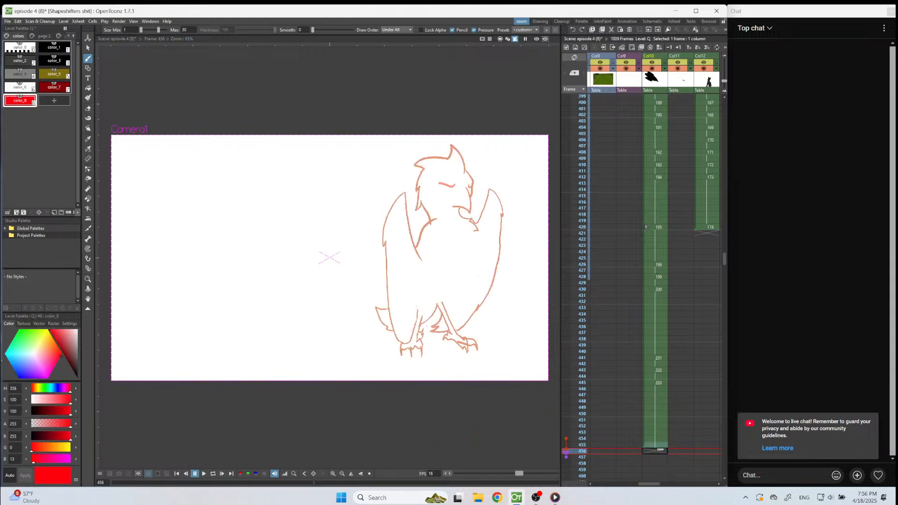
pyautogui.click(659, 254)
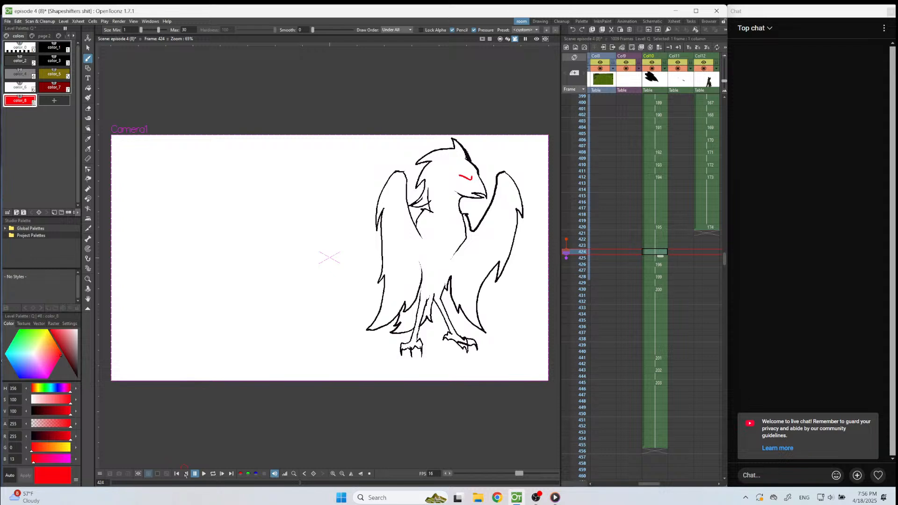
pyautogui.click(204, 478)
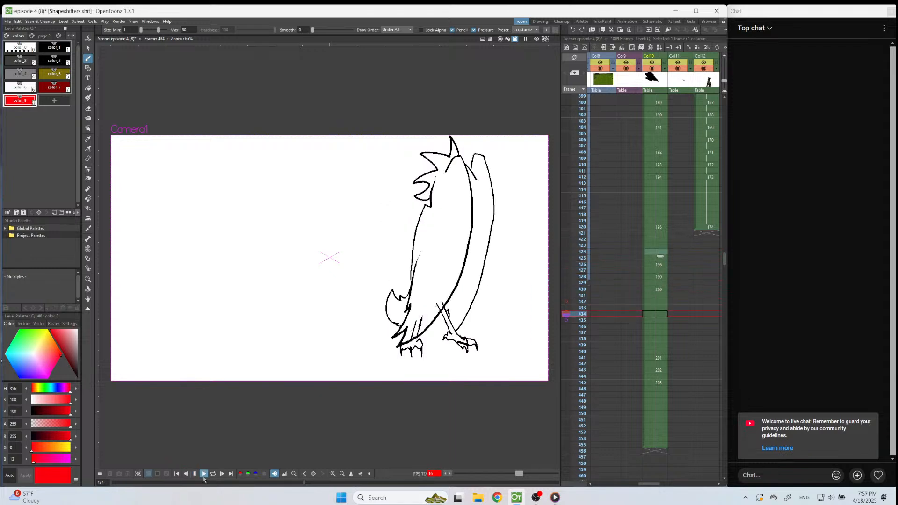
pyautogui.click(195, 473)
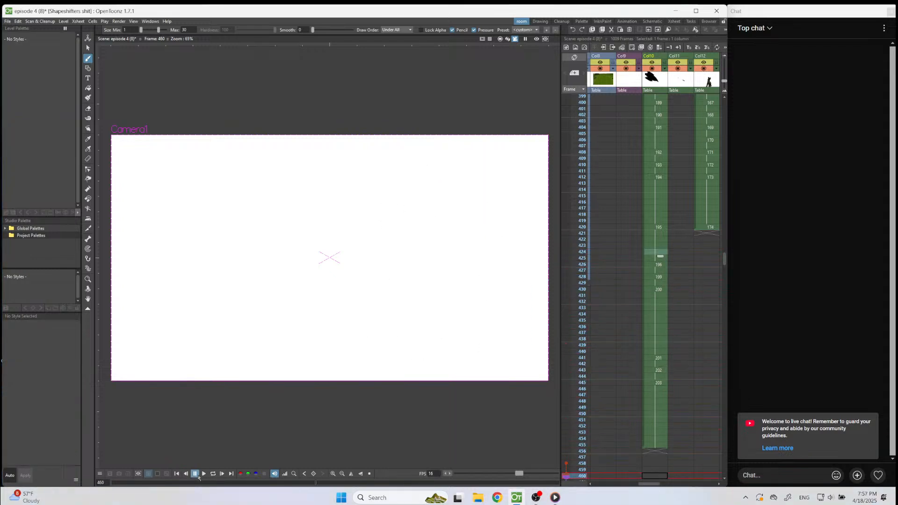
# Return to frame 444 in Col10 and save the scene.
pyautogui.click(648, 377)
pyautogui.hotkey('ctrl', 's')
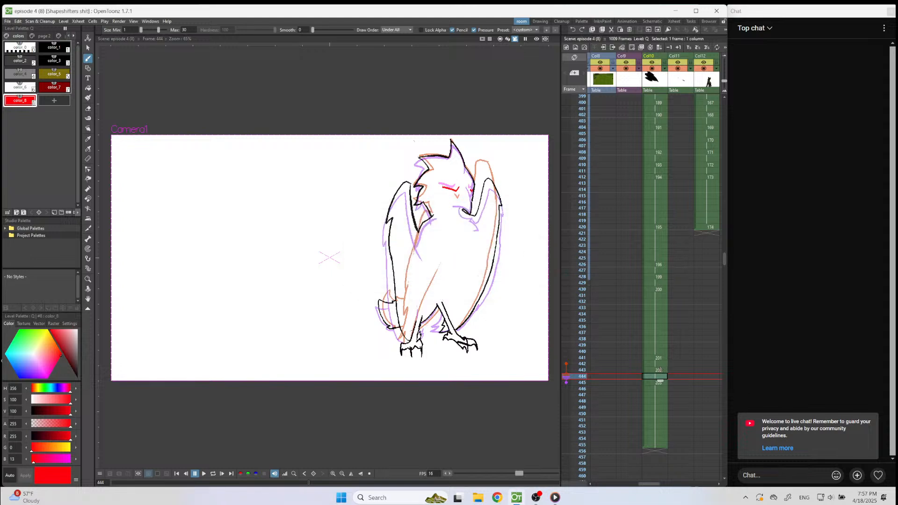
# Start a new Col10 drawing at frame 449 and outline the pointed crest and back of the head in black color_1.
pyautogui.click(655, 408)
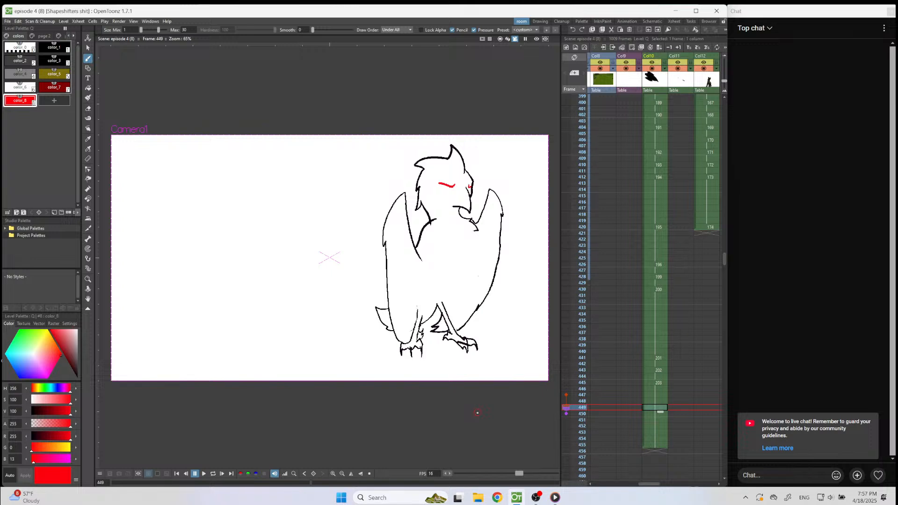
pyautogui.click(478, 413)
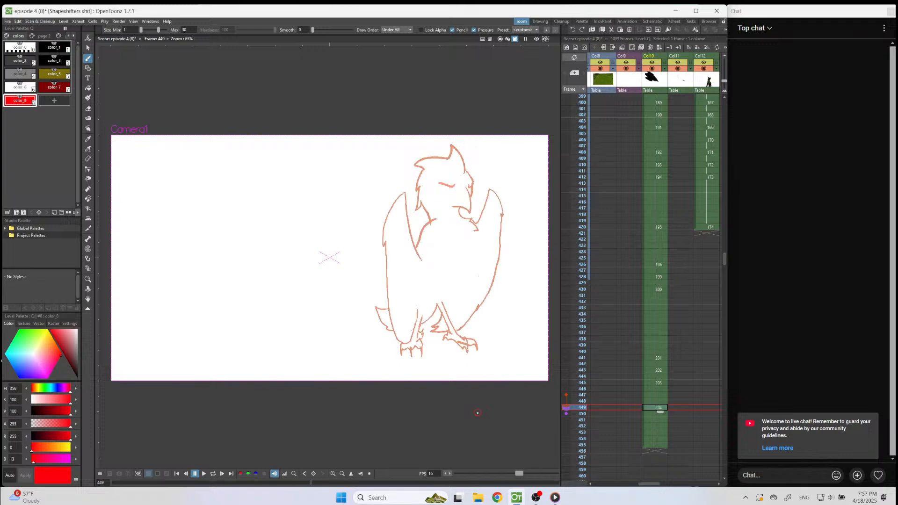
pyautogui.scroll(2, 489, 215)
pyautogui.scroll(-3, 504, 145)
pyautogui.scroll(5, 495, 126)
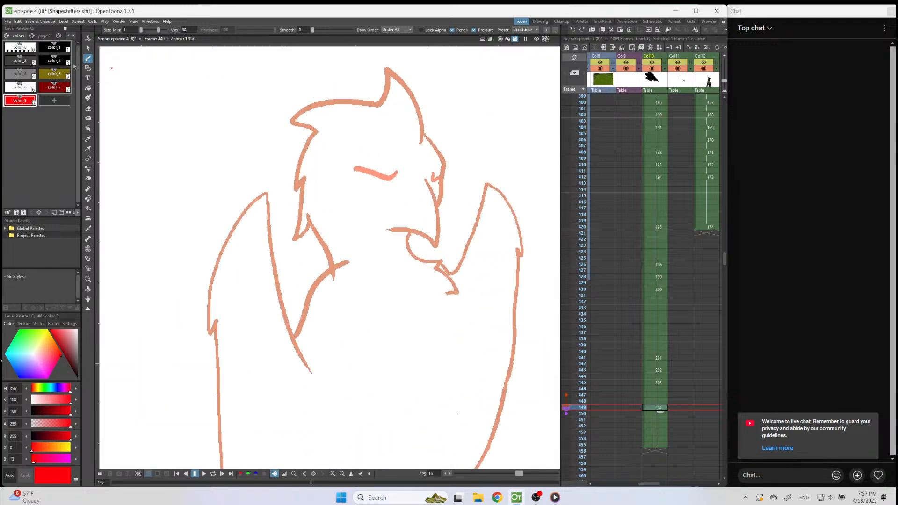
pyautogui.click(54, 47)
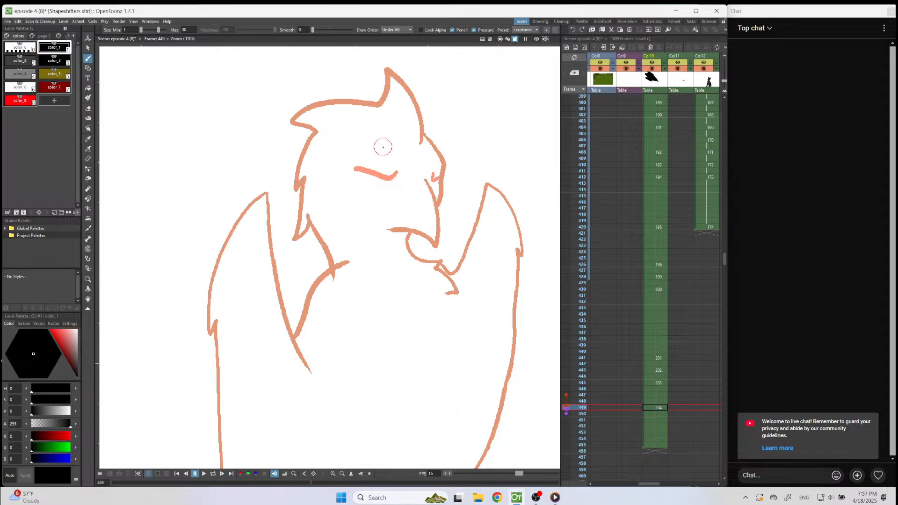
pyautogui.moveTo(387, 147)
pyautogui.mouseDown()
pyautogui.moveTo(370, 96)
pyautogui.moveTo(376, 69)
pyautogui.moveTo(343, 80)
pyautogui.moveTo(306, 127)
pyautogui.moveTo(296, 120)
pyautogui.moveTo(289, 184)
pyautogui.mouseUp()
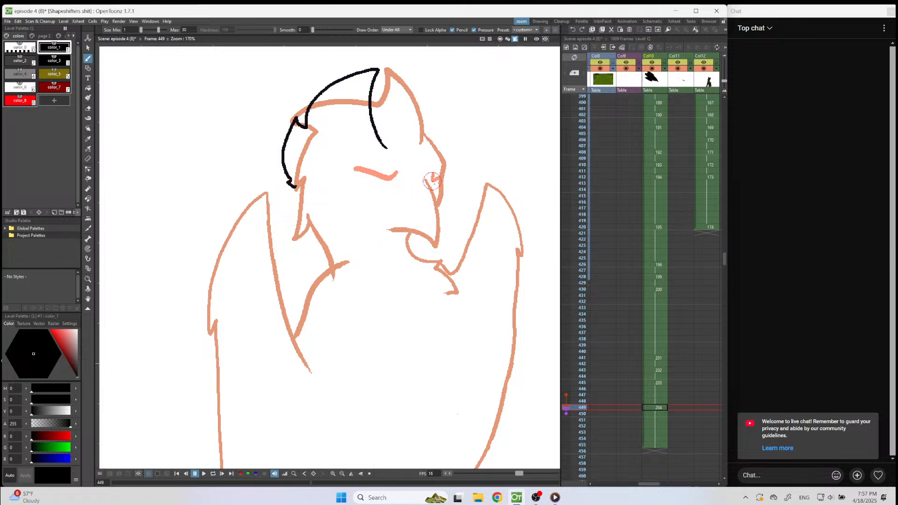
# Outline the brow, hooked beak and lower jaw on frame 449, and continue the back of the head down the neck.
pyautogui.moveTo(429, 176)
pyautogui.mouseDown()
pyautogui.moveTo(463, 230)
pyautogui.moveTo(451, 243)
pyautogui.moveTo(450, 231)
pyautogui.moveTo(421, 242)
pyautogui.mouseUp()
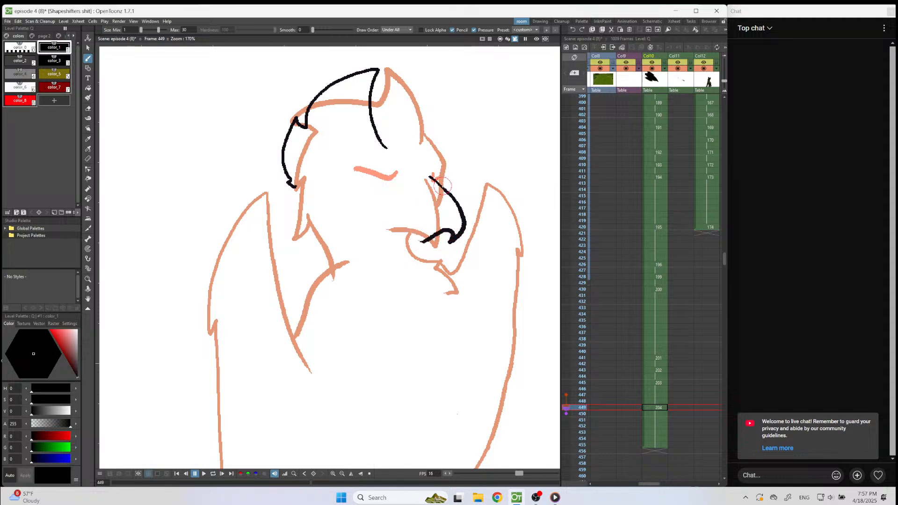
pyautogui.moveTo(446, 189)
pyautogui.mouseDown()
pyautogui.moveTo(447, 158)
pyautogui.moveTo(375, 121)
pyautogui.mouseUp()
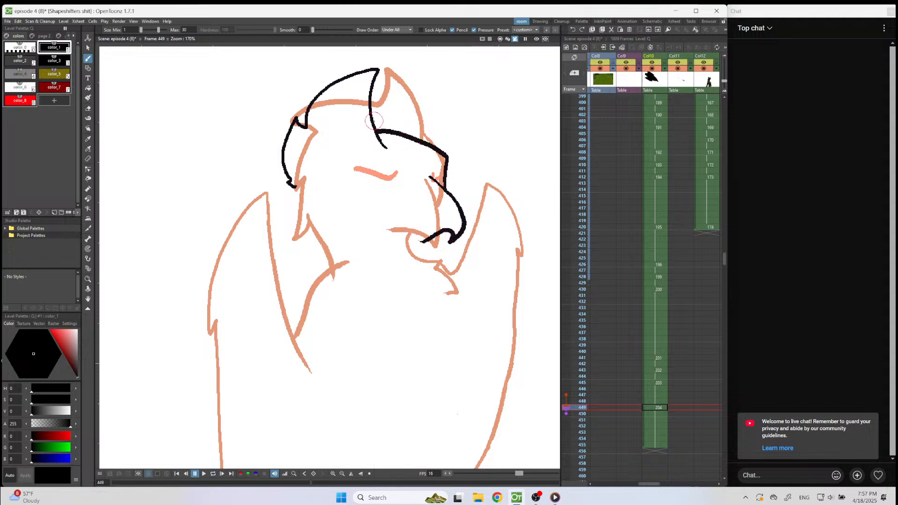
pyautogui.moveTo(421, 242)
pyautogui.mouseDown()
pyautogui.moveTo(401, 237)
pyautogui.moveTo(450, 277)
pyautogui.mouseUp()
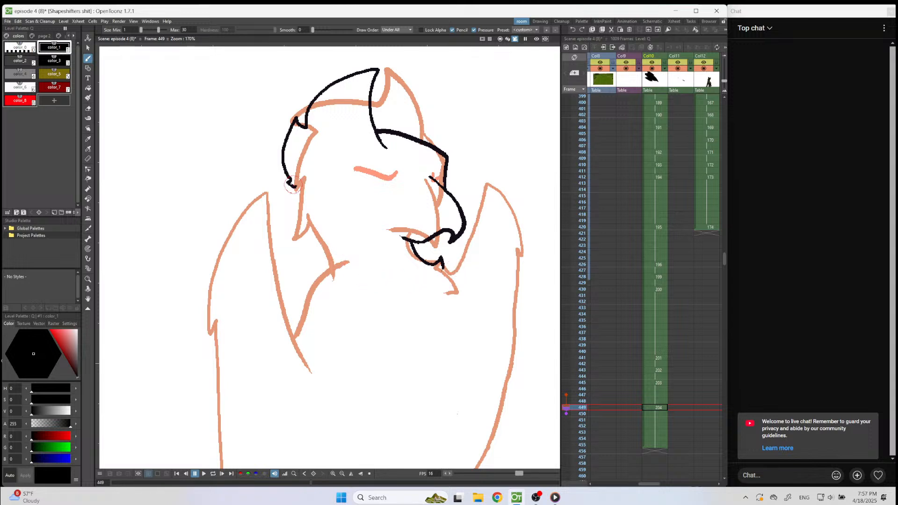
pyautogui.moveTo(296, 188)
pyautogui.mouseDown()
pyautogui.moveTo(300, 224)
pyautogui.moveTo(341, 275)
pyautogui.mouseUp()
# Draw the eye on frame 449 in red color_8 as a downward curve with a pointed inner corner, undoing the unwanted attempts.
pyautogui.click(20, 100)
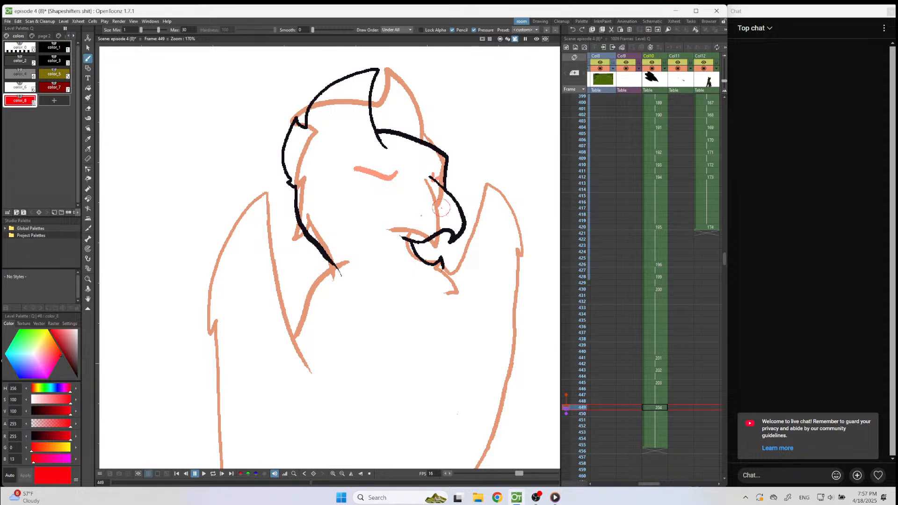
pyautogui.moveTo(401, 184)
pyautogui.mouseDown()
pyautogui.moveTo(398, 207)
pyautogui.moveTo(345, 190)
pyautogui.mouseUp()
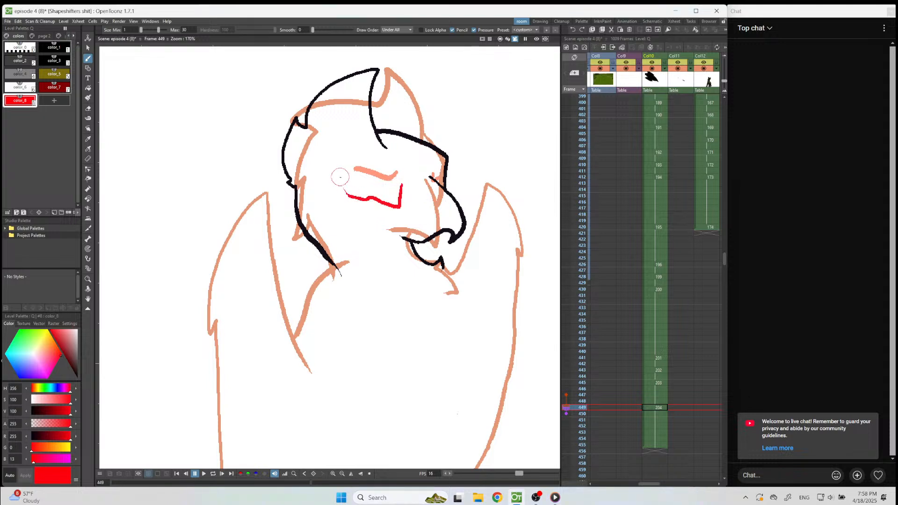
pyautogui.hotkey('ctrl', 'z')
pyautogui.moveTo(399, 184)
pyautogui.mouseDown()
pyautogui.moveTo(398, 212)
pyautogui.moveTo(389, 201)
pyautogui.moveTo(398, 215)
pyautogui.moveTo(348, 197)
pyautogui.moveTo(351, 190)
pyautogui.moveTo(371, 208)
pyautogui.moveTo(397, 213)
pyautogui.mouseUp()
pyautogui.hotkey('ctrl', 'z')
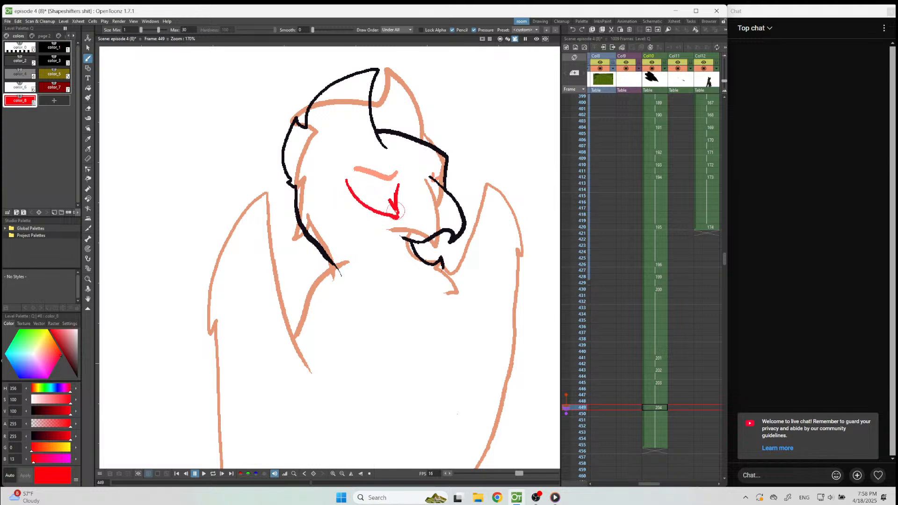
# Paste the copied legs and feet into the frame 449 drawing.
pyautogui.scroll(-4, 371, 211)
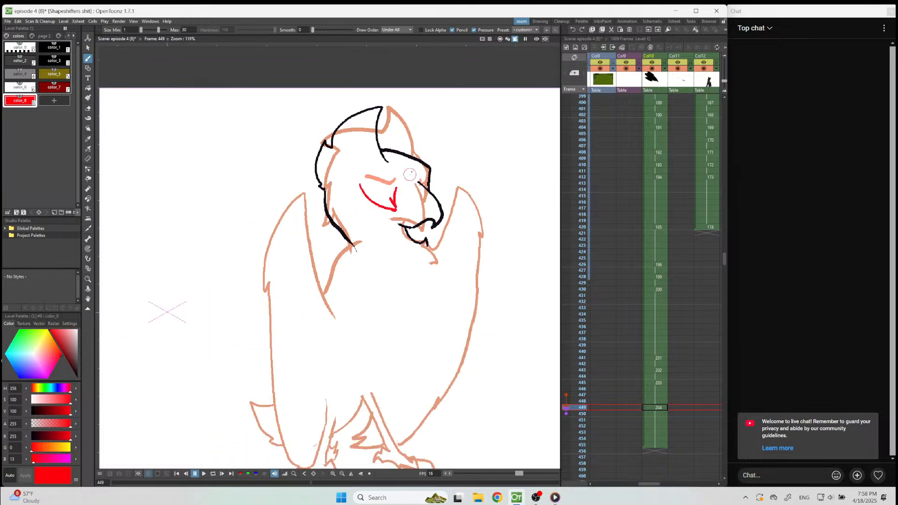
pyautogui.scroll(3, 427, 226)
pyautogui.scroll(-3, 429, 229)
pyautogui.scroll(2, 395, 201)
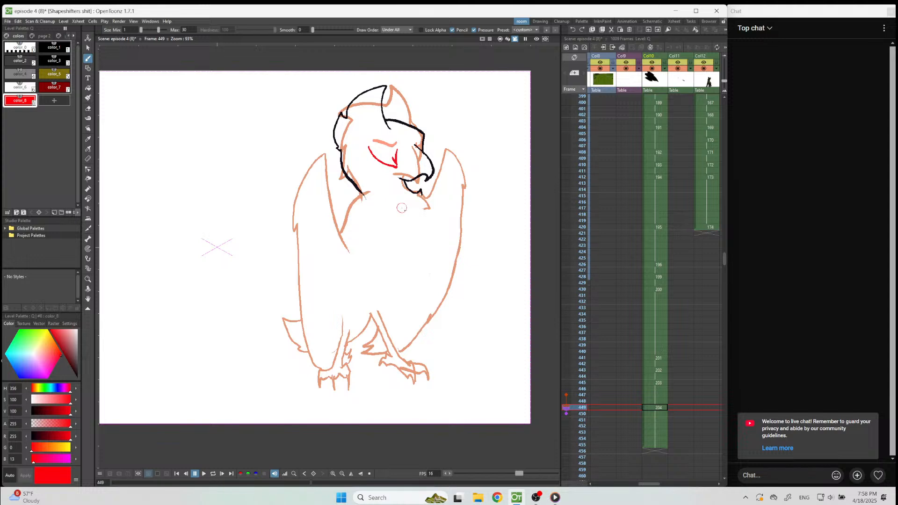
pyautogui.click(665, 406)
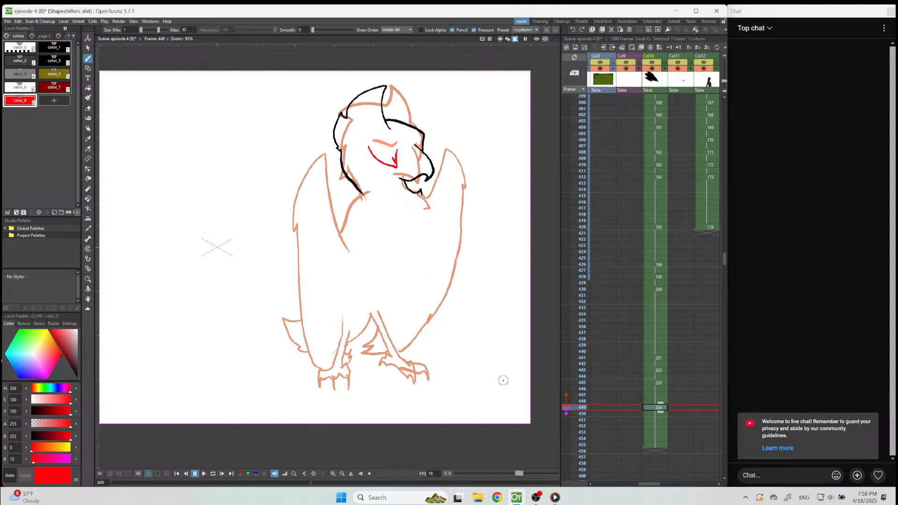
pyautogui.hotkey('ctrl', 'v')
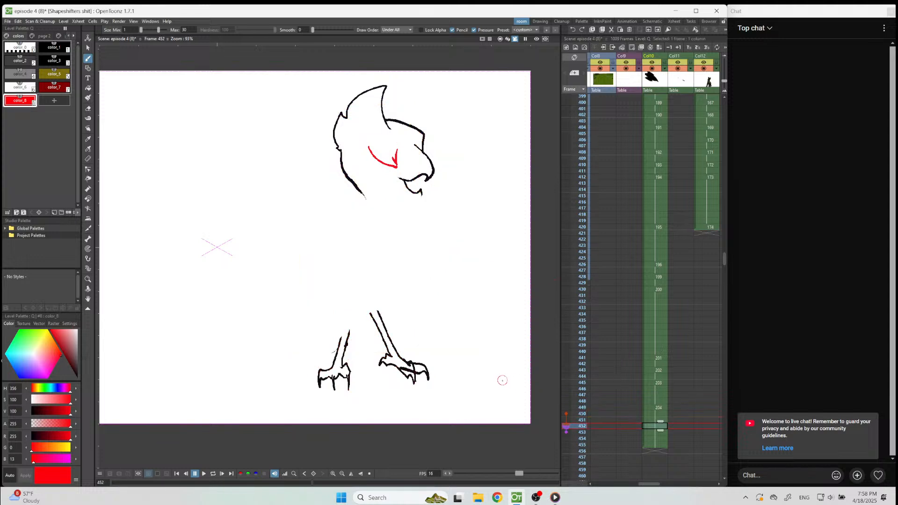
# Set frame 447 as a fixed onion skin reference and start a new Col10 drawing at frame 454.
pyautogui.scroll(-2, 460, 361)
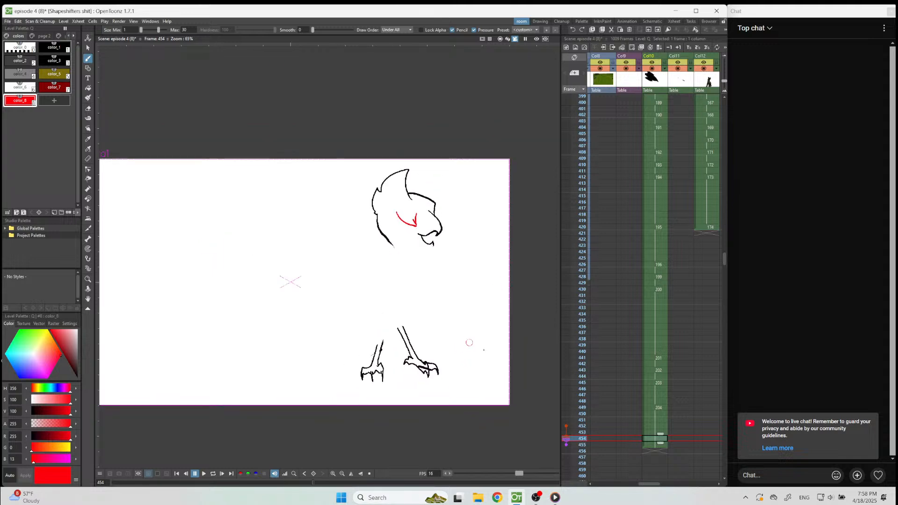
pyautogui.click(564, 395)
pyautogui.scroll(5, 407, 168)
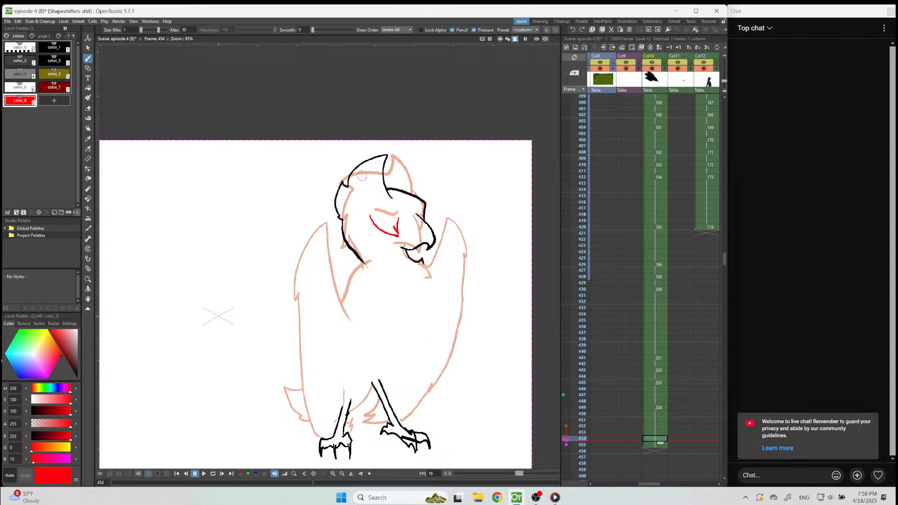
pyautogui.scroll(3, 378, 126)
pyautogui.scroll(-5, 426, 183)
pyautogui.click(423, 127)
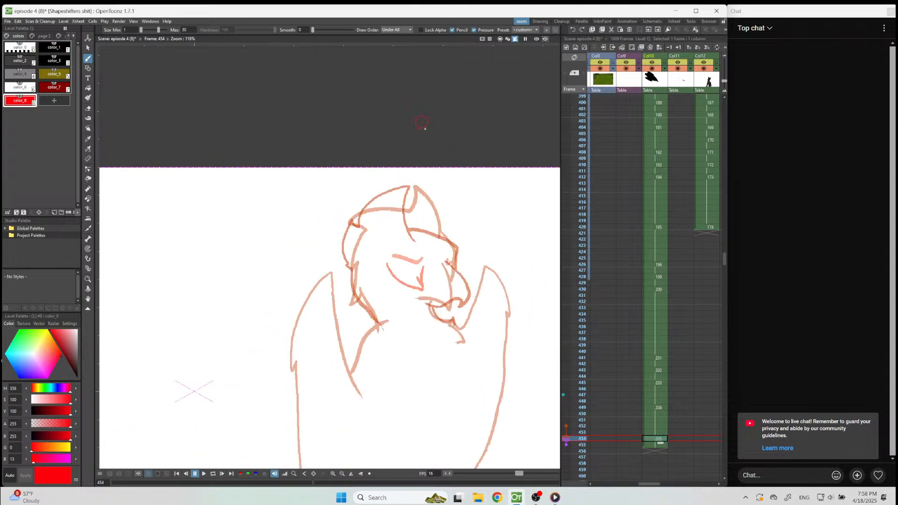
# Draw the rounded forehead crest and the jagged feathers down the back of the head on frame 454 in black color_1, undoing the rejected strokes.
pyautogui.scroll(3, 477, 203)
pyautogui.scroll(2, 480, 207)
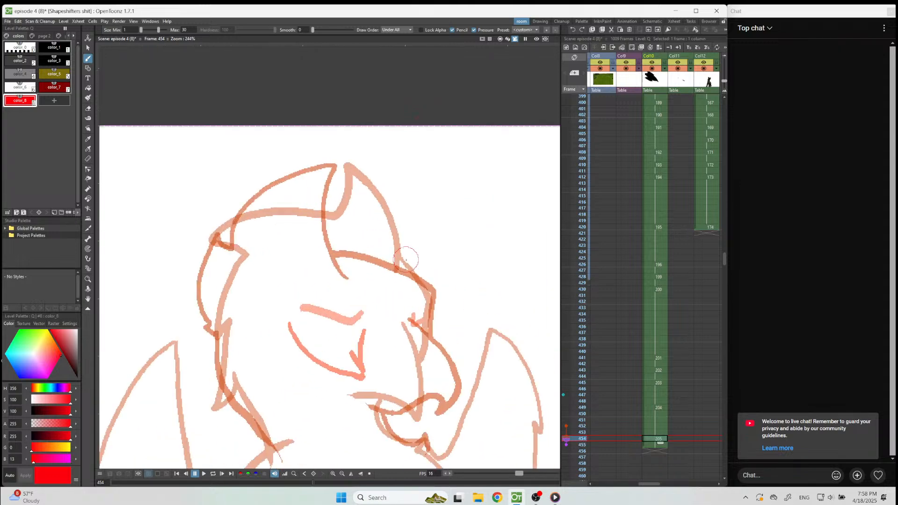
pyautogui.moveTo(400, 278)
pyautogui.mouseDown()
pyautogui.moveTo(443, 238)
pyautogui.moveTo(433, 199)
pyautogui.moveTo(358, 161)
pyautogui.mouseUp()
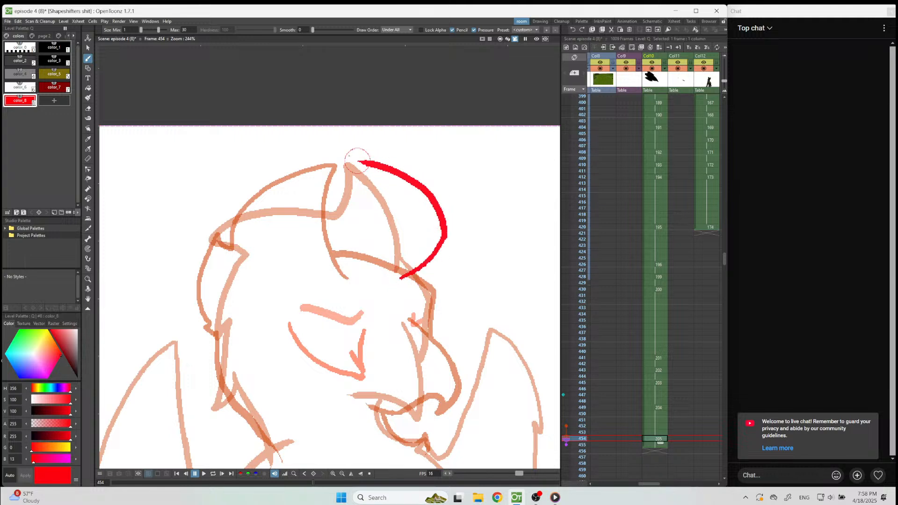
pyautogui.hotkey('ctrl', 'z')
pyautogui.click(55, 47)
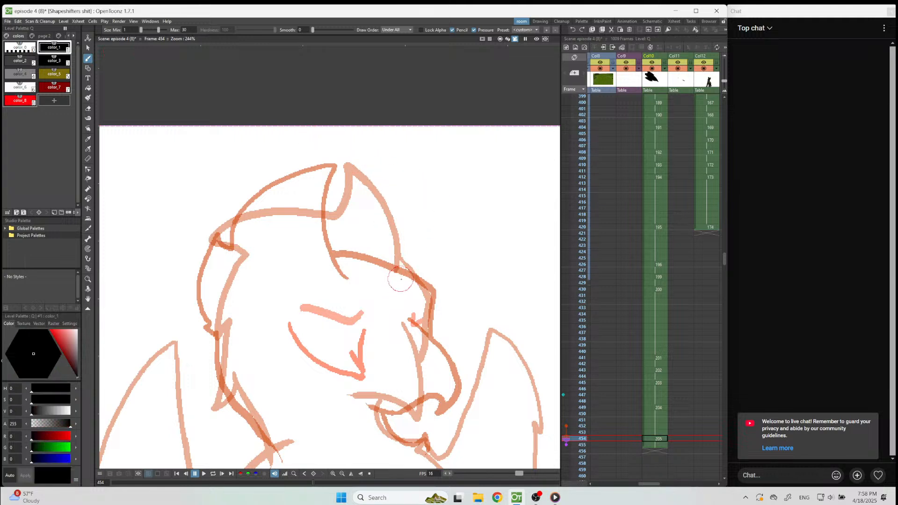
pyautogui.moveTo(401, 281)
pyautogui.mouseDown()
pyautogui.moveTo(436, 239)
pyautogui.moveTo(427, 205)
pyautogui.moveTo(379, 168)
pyautogui.moveTo(335, 166)
pyautogui.moveTo(343, 176)
pyautogui.moveTo(335, 200)
pyautogui.moveTo(240, 235)
pyautogui.moveTo(185, 303)
pyautogui.moveTo(237, 260)
pyautogui.mouseUp()
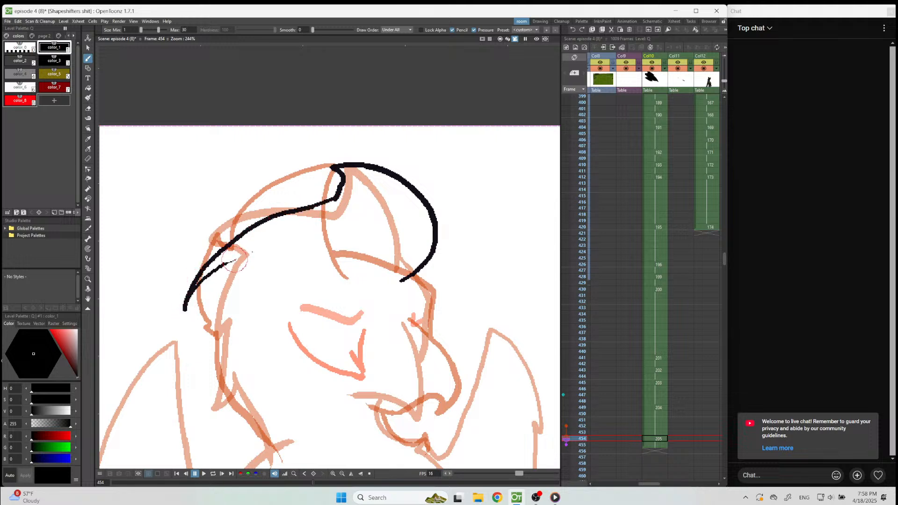
pyautogui.hotkey('ctrl', 'z')
pyautogui.hotkey('ctrl', 'z')
pyautogui.moveTo(335, 199)
pyautogui.mouseDown()
pyautogui.moveTo(313, 175)
pyautogui.moveTo(240, 167)
pyautogui.moveTo(229, 176)
pyautogui.moveTo(246, 187)
pyautogui.moveTo(245, 200)
pyautogui.moveTo(194, 234)
pyautogui.moveTo(188, 254)
pyautogui.moveTo(218, 239)
pyautogui.moveTo(204, 271)
pyautogui.moveTo(200, 356)
pyautogui.moveTo(211, 323)
pyautogui.moveTo(238, 318)
pyautogui.mouseUp()
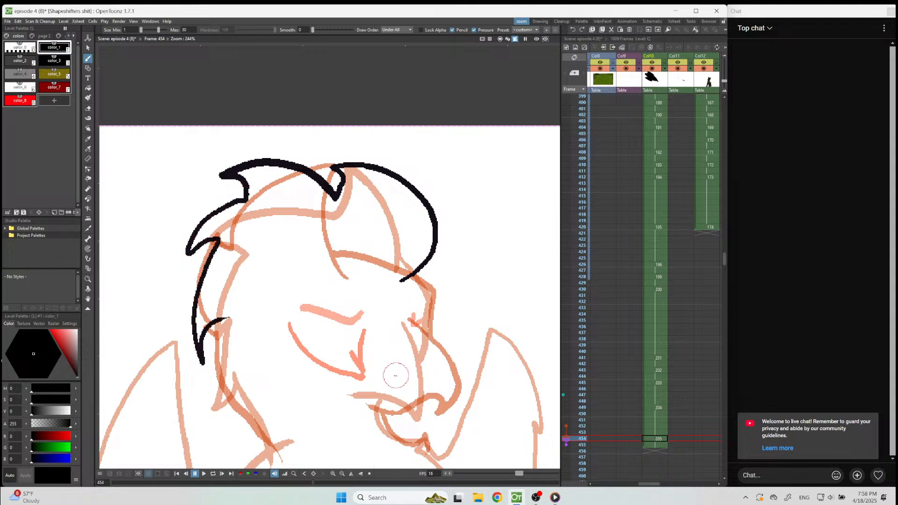
# Draw the hooked beak on frame 454 in black color_1 with a thin guide line across the face, undoing the first beak stroke.
pyautogui.moveTo(376, 349)
pyautogui.mouseDown()
pyautogui.moveTo(356, 428)
pyautogui.moveTo(384, 450)
pyautogui.moveTo(397, 417)
pyautogui.mouseUp()
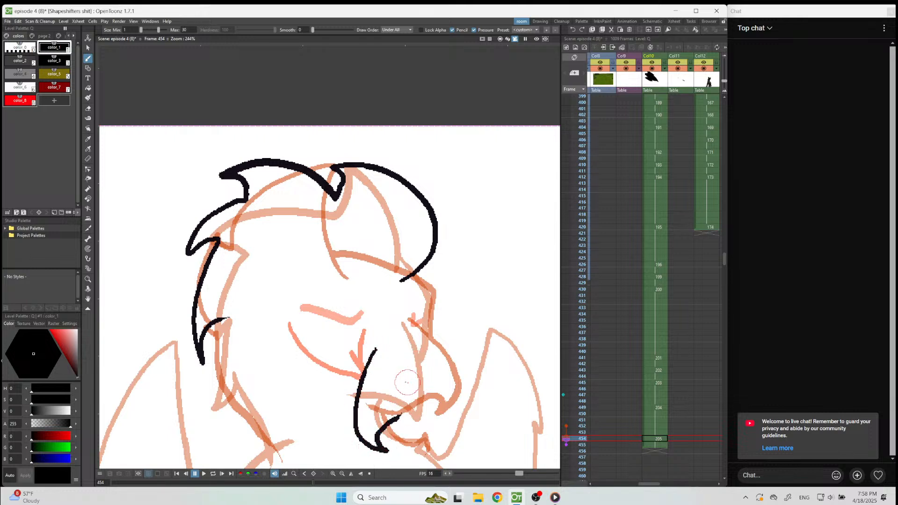
pyautogui.hotkey('ctrl', 'z')
pyautogui.moveTo(395, 292); pyautogui.dragTo(326, 385)
pyautogui.moveTo(378, 338)
pyautogui.mouseDown()
pyautogui.moveTo(367, 427)
pyautogui.moveTo(337, 398)
pyautogui.mouseUp()
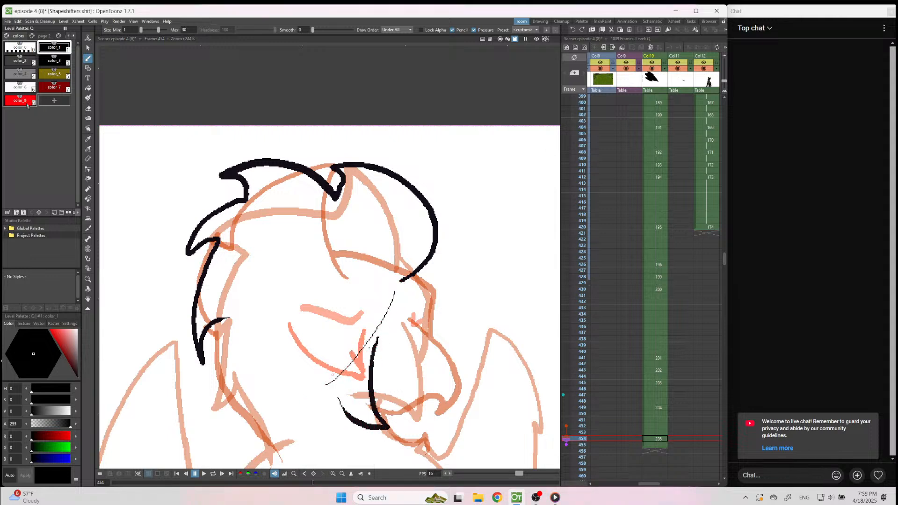
# Draw two slanted eyes with pointed inner corners on either side of frame 454's beak in red color_8.
pyautogui.press('8')
pyautogui.moveTo(389, 330)
pyautogui.mouseDown()
pyautogui.moveTo(384, 351)
pyautogui.moveTo(421, 329)
pyautogui.mouseUp()
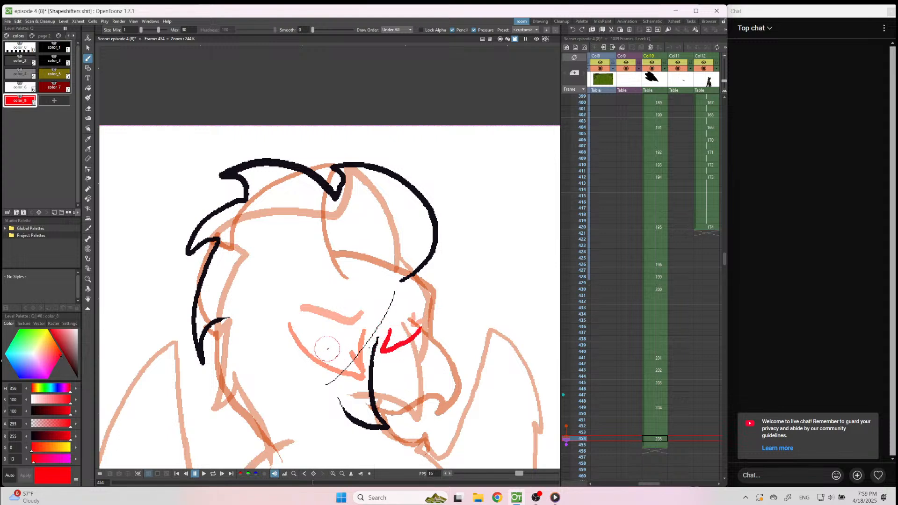
pyautogui.moveTo(333, 338)
pyautogui.mouseDown()
pyautogui.moveTo(333, 349)
pyautogui.moveTo(280, 317)
pyautogui.mouseUp()
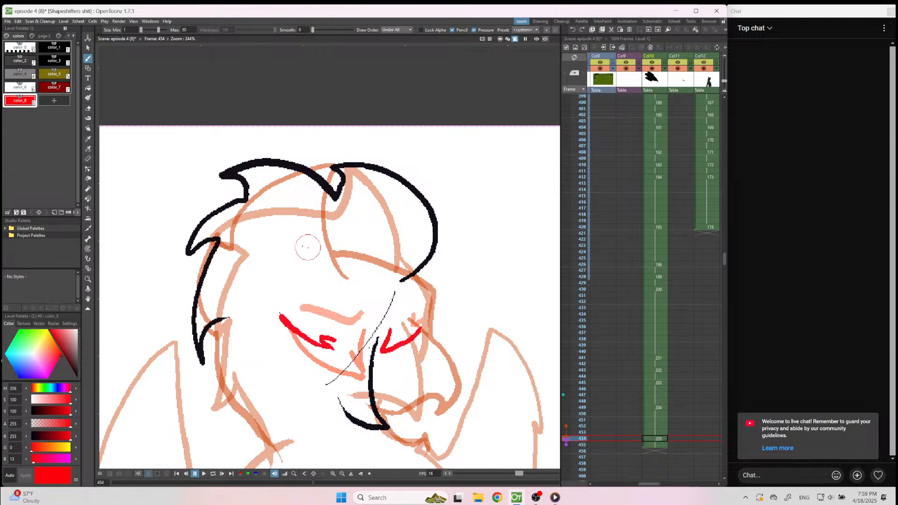
# Draw the angular brow and cheek contour and both neck lines on frame 454 in black color_1, undoing the rejected neck strokes.
pyautogui.click(53, 48)
pyautogui.moveTo(416, 280)
pyautogui.mouseDown()
pyautogui.moveTo(429, 309)
pyautogui.moveTo(419, 367)
pyautogui.moveTo(383, 403)
pyautogui.mouseUp()
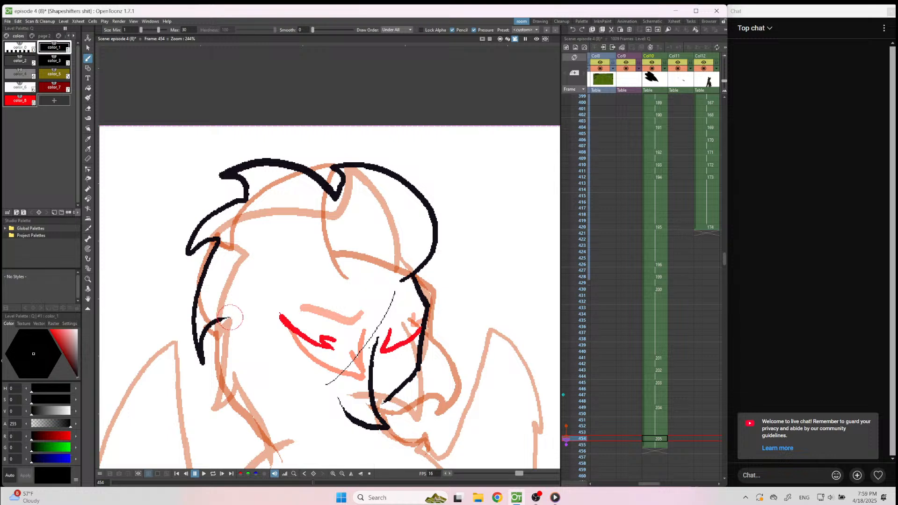
pyautogui.moveTo(230, 317); pyautogui.dragTo(279, 447)
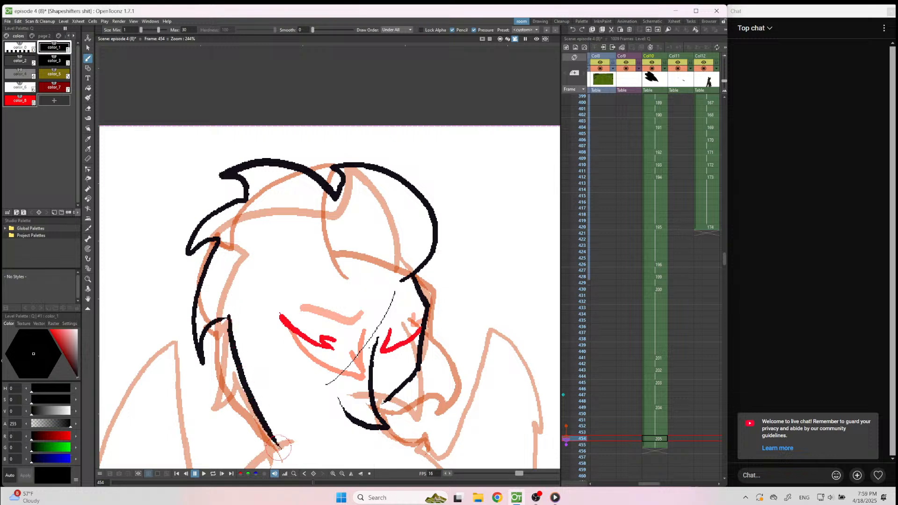
pyautogui.moveTo(405, 382); pyautogui.dragTo(412, 460)
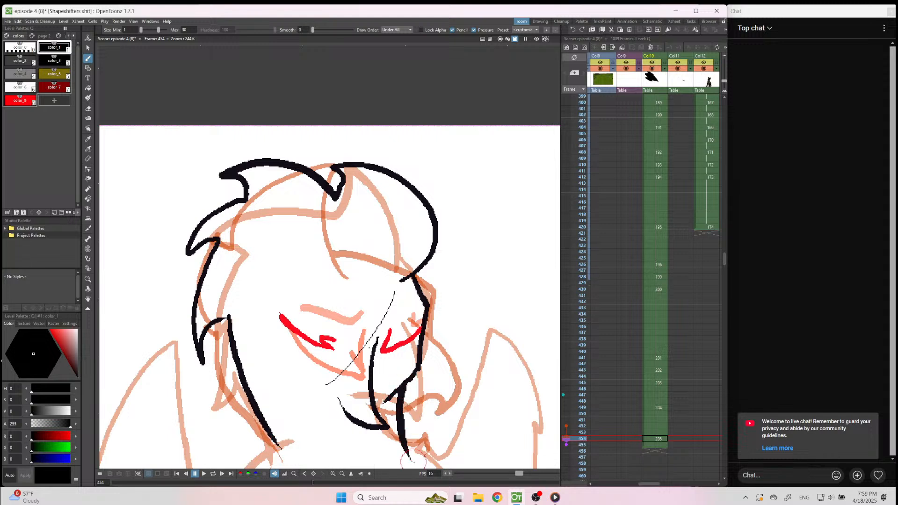
pyautogui.hotkey('ctrl', 'z')
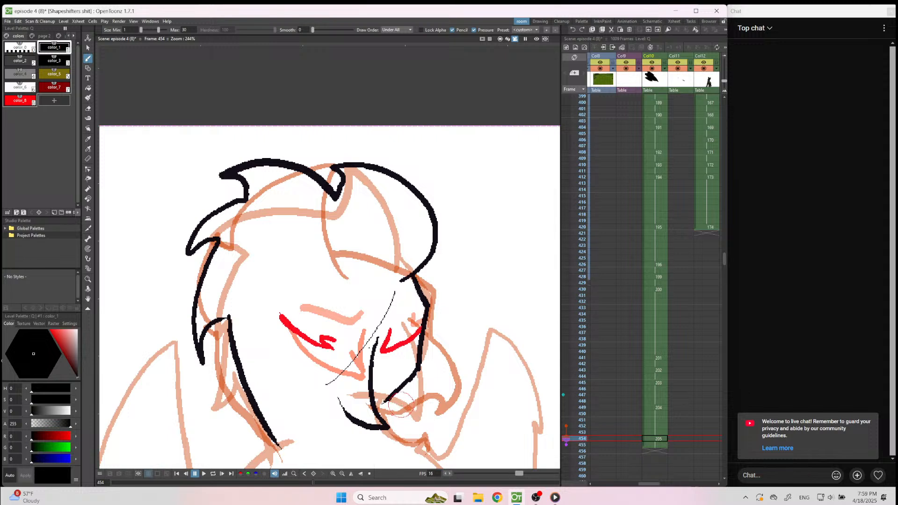
pyautogui.moveTo(406, 380); pyautogui.dragTo(412, 427)
pyautogui.hotkey('ctrl', 'z')
pyautogui.hotkey('ctrl', 'z')
pyautogui.moveTo(231, 306)
pyautogui.mouseDown()
pyautogui.moveTo(241, 391)
pyautogui.moveTo(261, 445)
pyautogui.mouseUp()
pyautogui.moveTo(399, 387); pyautogui.dragTo(401, 453)
pyautogui.hotkey('ctrl', 'z')
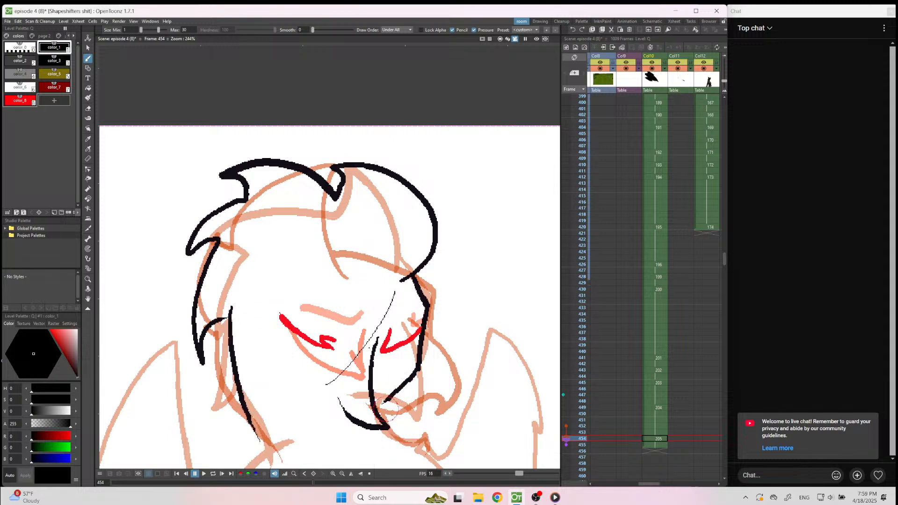
pyautogui.moveTo(391, 398); pyautogui.dragTo(406, 460)
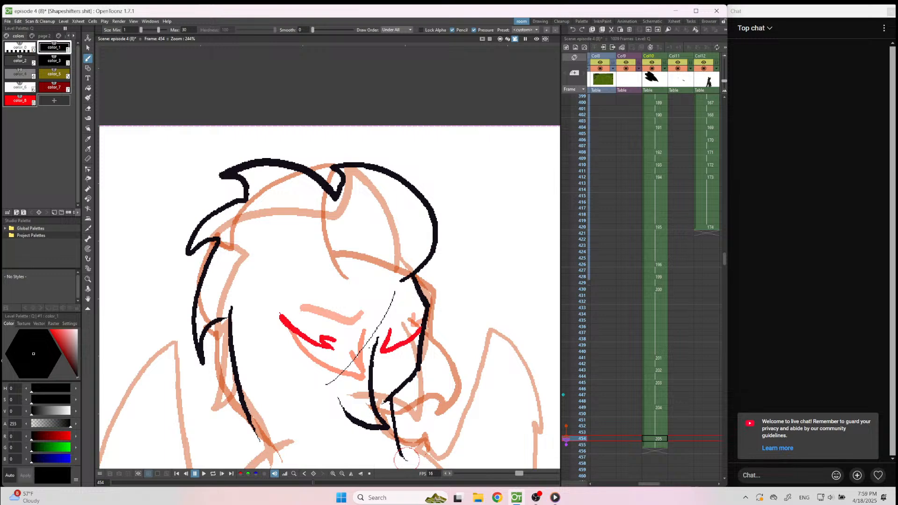
# Lasso the whole head on frame 454, shift it about 3.24 mm horizontally and 0.78 mm vertically, and return to the brush with color_8.
pyautogui.scroll(-5, 485, 312)
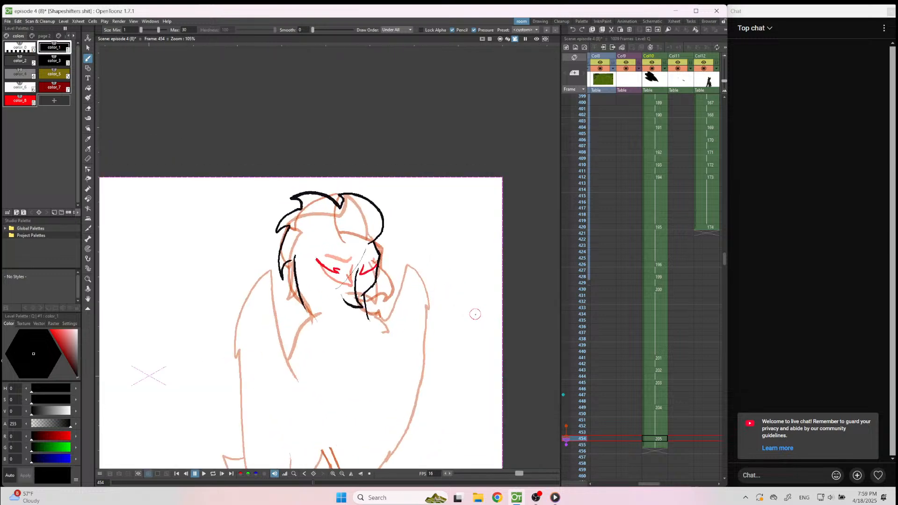
pyautogui.press('s')
pyautogui.moveTo(373, 174)
pyautogui.mouseDown()
pyautogui.moveTo(323, 347)
pyautogui.moveTo(403, 180)
pyautogui.mouseUp()
pyautogui.moveTo(396, 304); pyautogui.dragTo(402, 298)
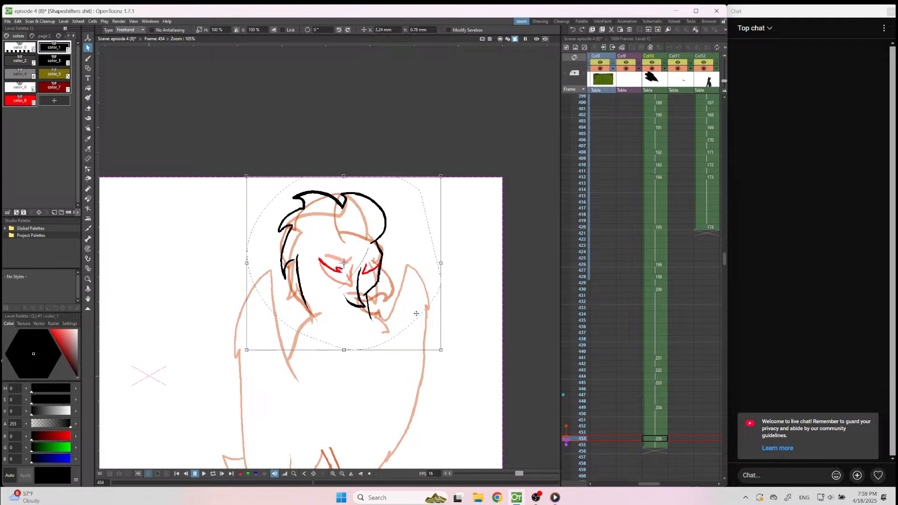
pyautogui.click(369, 270)
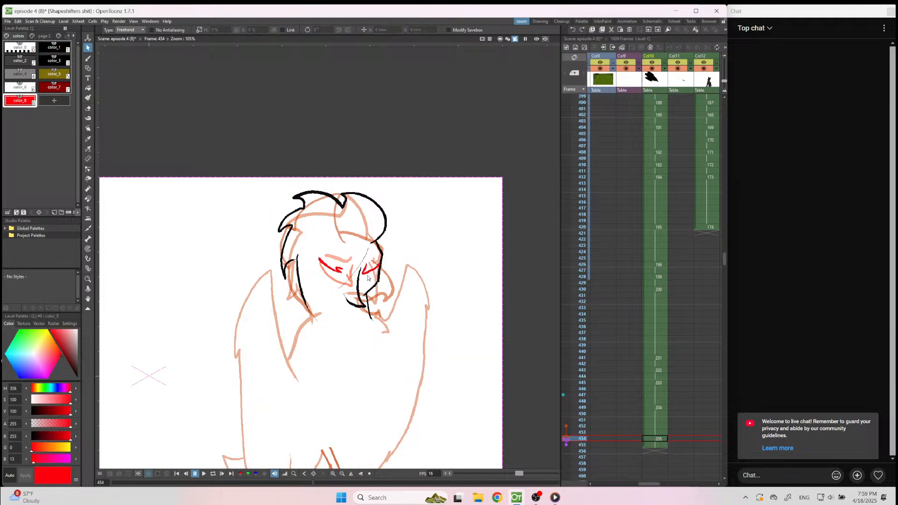
pyautogui.press('b')
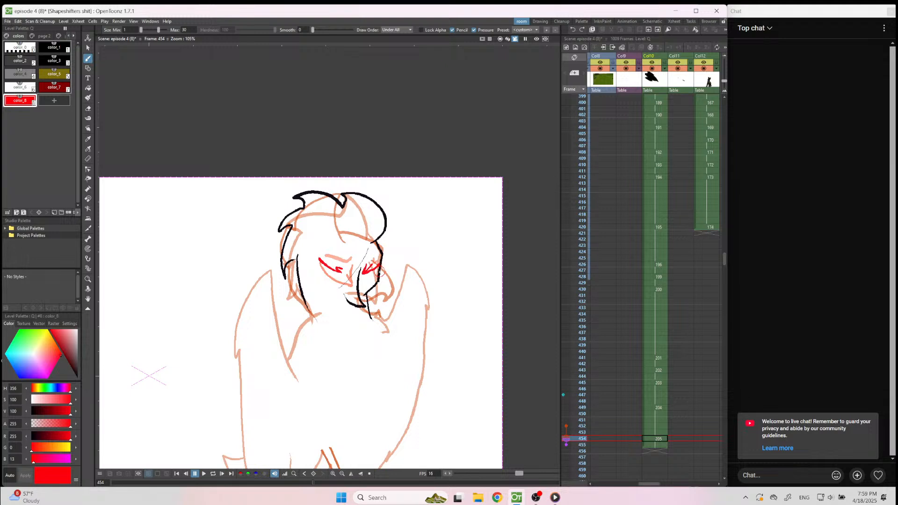
# Extend the Col10 exposure through frame 460 and start a new drawing at frame 457.
pyautogui.click(656, 446)
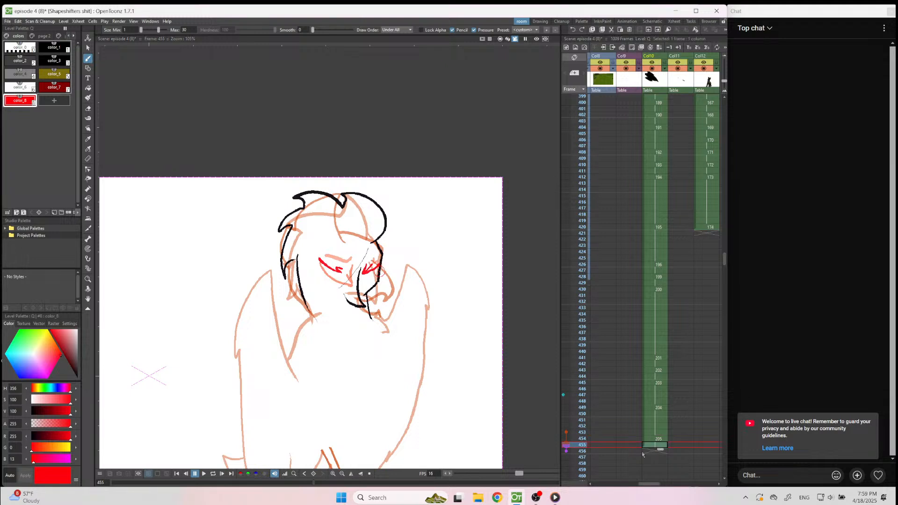
pyautogui.moveTo(660, 450); pyautogui.dragTo(659, 477)
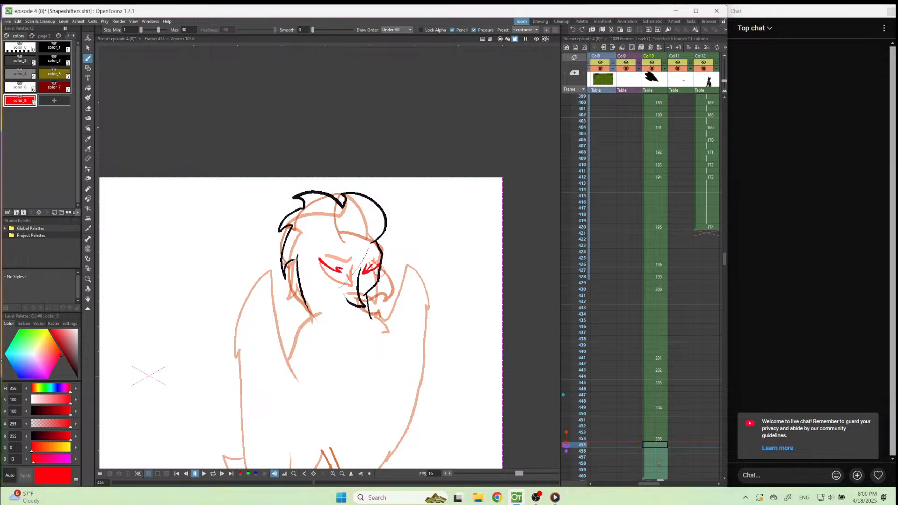
pyautogui.click(658, 458)
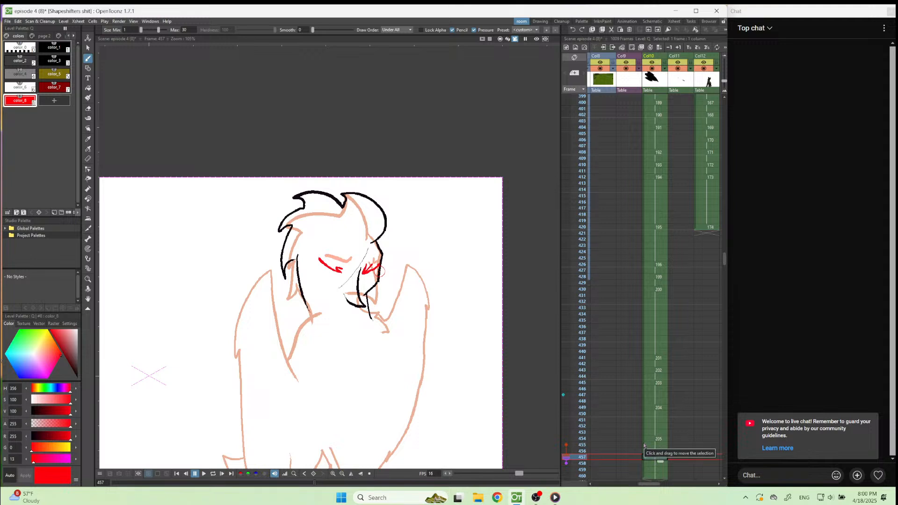
pyautogui.click(405, 159)
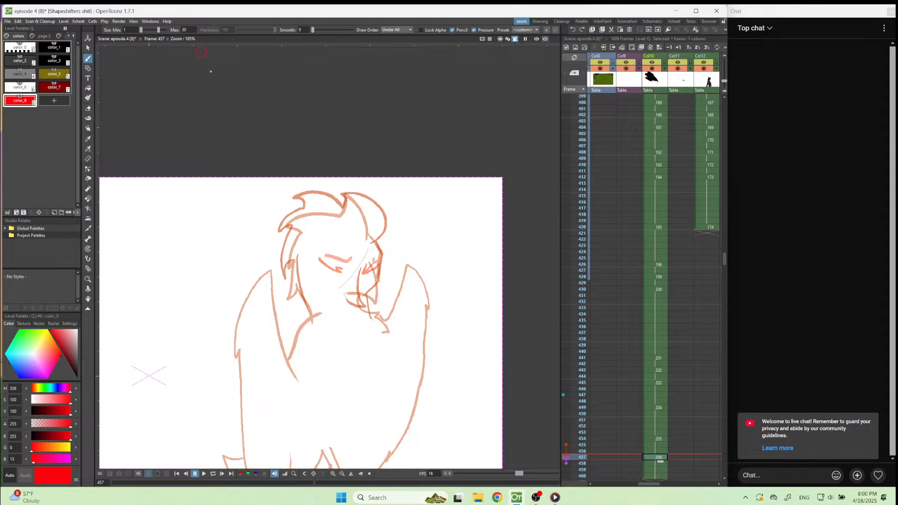
# Draw a narrow almond-shaped near eye and a small filled far eye on frame 457 in red color_8.
pyautogui.scroll(3, 186, 254)
pyautogui.scroll(1, 344, 175)
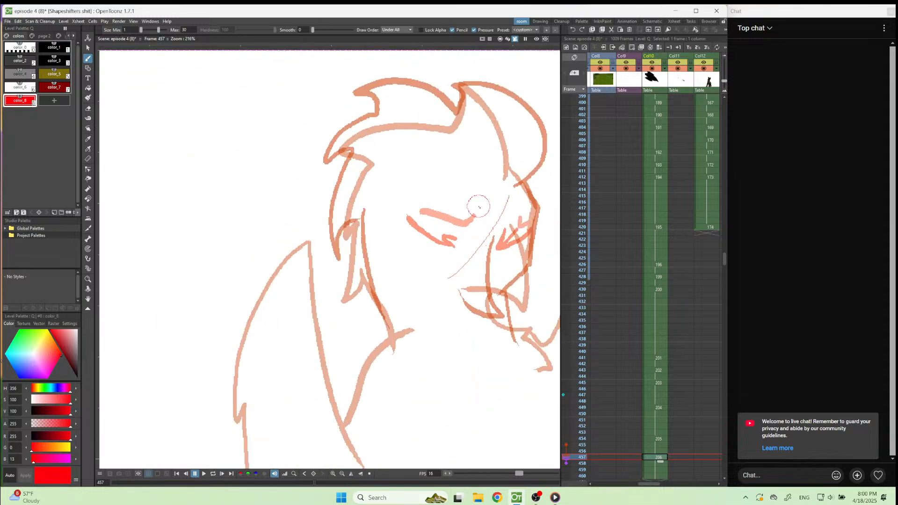
pyautogui.moveTo(480, 223)
pyautogui.mouseDown()
pyautogui.moveTo(468, 212)
pyautogui.moveTo(413, 213)
pyautogui.moveTo(479, 226)
pyautogui.moveTo(534, 221)
pyautogui.mouseUp()
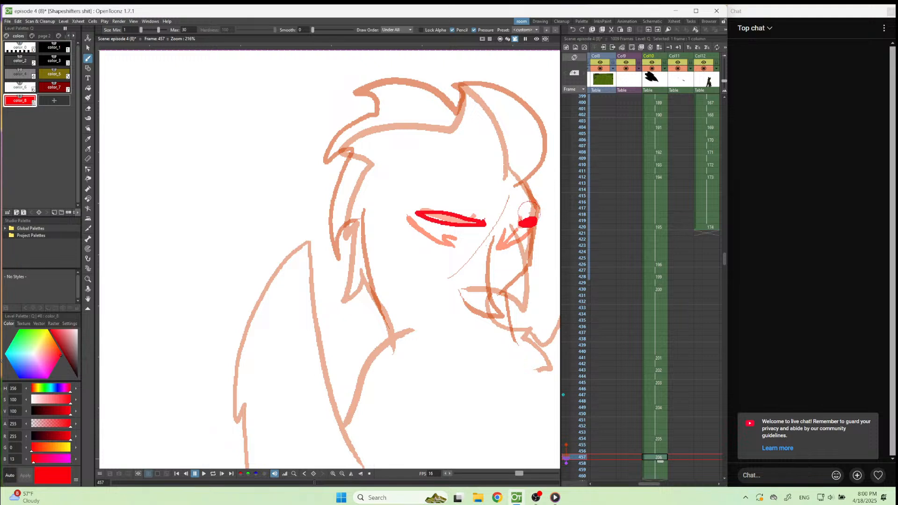
# Draw the beak, head crest, jagged back feathers, brow, throat and back-of-neck lines on frame 457 in black color_1.
pyautogui.click(55, 49)
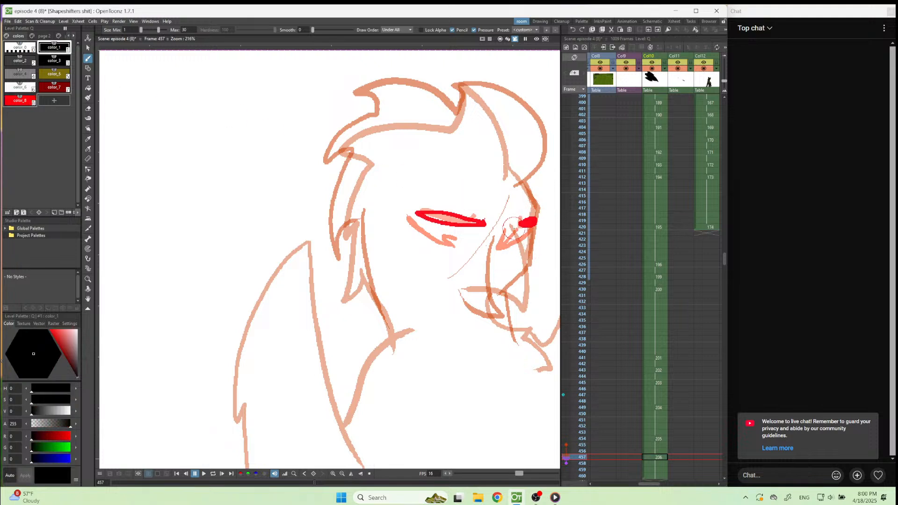
pyautogui.moveTo(516, 227)
pyautogui.mouseDown()
pyautogui.moveTo(541, 279)
pyautogui.moveTo(541, 307)
pyautogui.moveTo(490, 290)
pyautogui.mouseUp()
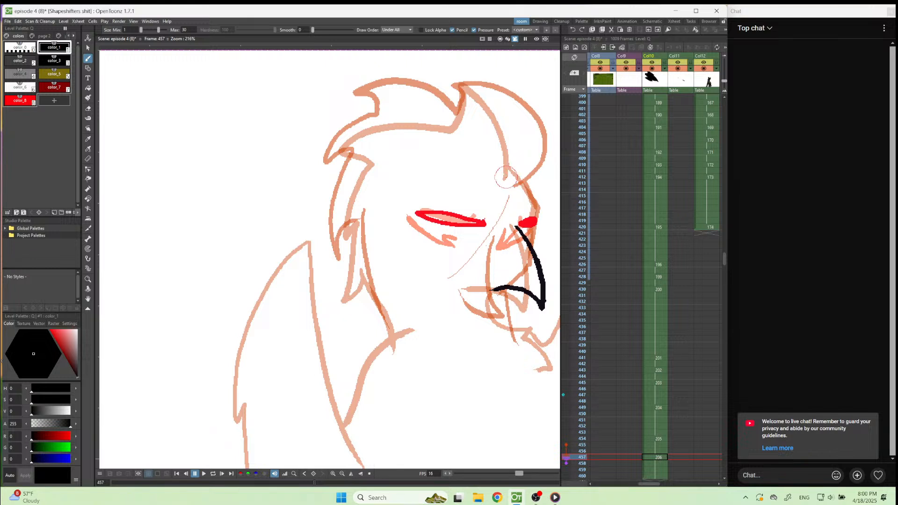
pyautogui.moveTo(506, 172)
pyautogui.mouseDown()
pyautogui.moveTo(454, 96)
pyautogui.moveTo(429, 80)
pyautogui.moveTo(436, 111)
pyautogui.moveTo(335, 133)
pyautogui.moveTo(323, 144)
pyautogui.moveTo(365, 149)
pyautogui.moveTo(346, 180)
pyautogui.moveTo(333, 241)
pyautogui.moveTo(340, 231)
pyautogui.moveTo(368, 300)
pyautogui.mouseUp()
pyautogui.moveTo(361, 255); pyautogui.dragTo(390, 329)
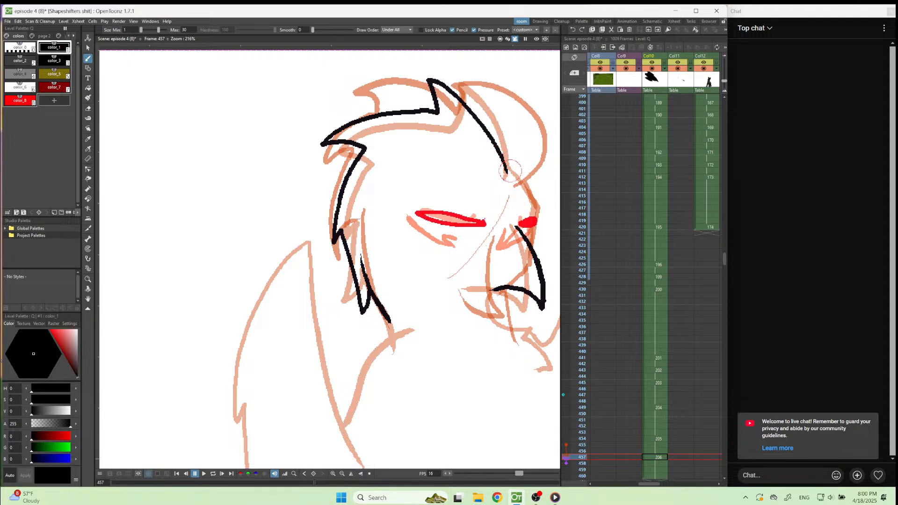
pyautogui.moveTo(507, 172); pyautogui.dragTo(538, 215)
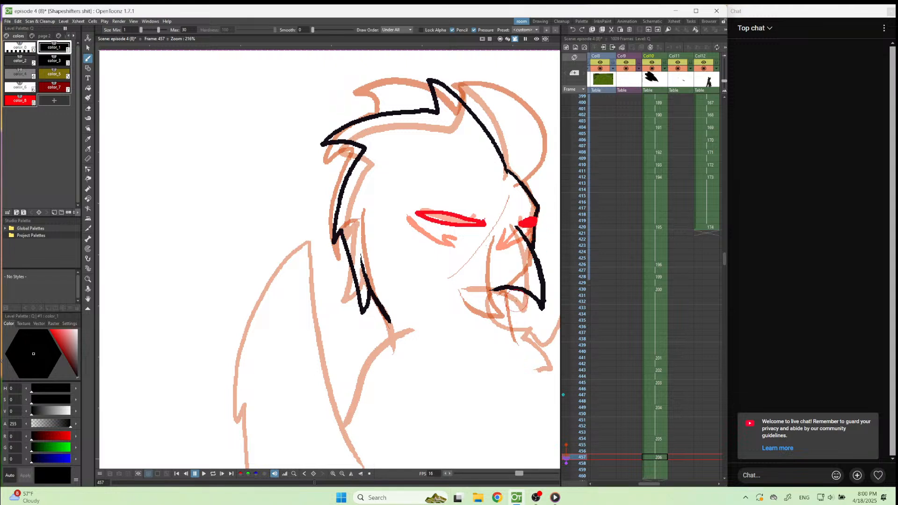
pyautogui.moveTo(506, 288)
pyautogui.mouseDown()
pyautogui.moveTo(502, 307)
pyautogui.moveTo(517, 342)
pyautogui.mouseUp()
pyautogui.moveTo(383, 314); pyautogui.dragTo(390, 338)
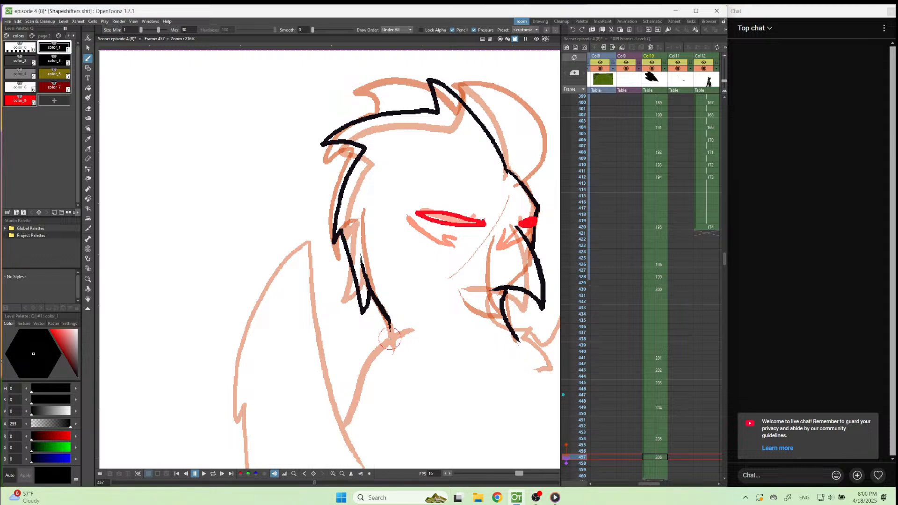
# Continue frame 457's back-of-neck line into a pointed notch, raised shoulder and notched outer wing edge reaching down to the foot.
pyautogui.scroll(-5, 390, 337)
pyautogui.scroll(4, 378, 348)
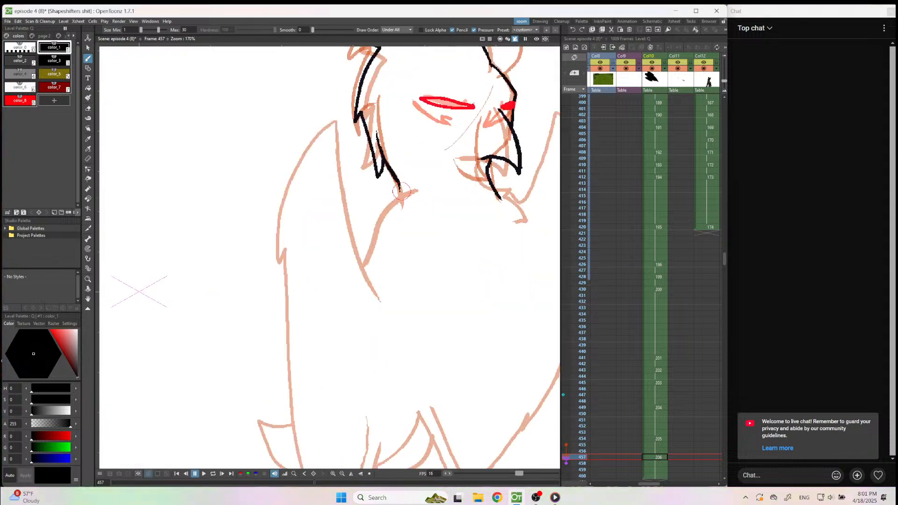
pyautogui.moveTo(400, 191)
pyautogui.mouseDown()
pyautogui.moveTo(373, 301)
pyautogui.moveTo(359, 285)
pyautogui.moveTo(343, 214)
pyautogui.moveTo(299, 256)
pyautogui.moveTo(282, 292)
pyautogui.moveTo(274, 358)
pyautogui.moveTo(280, 352)
pyautogui.moveTo(303, 441)
pyautogui.mouseUp()
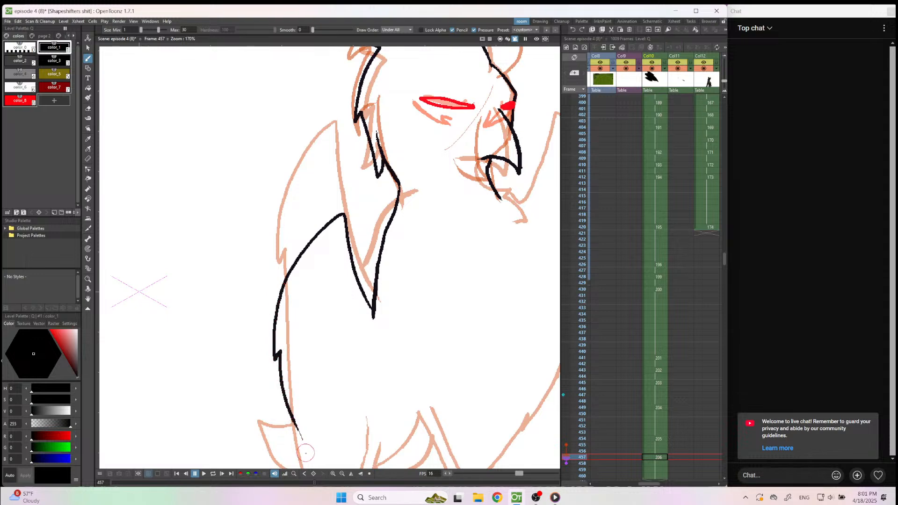
pyautogui.scroll(-5, 363, 403)
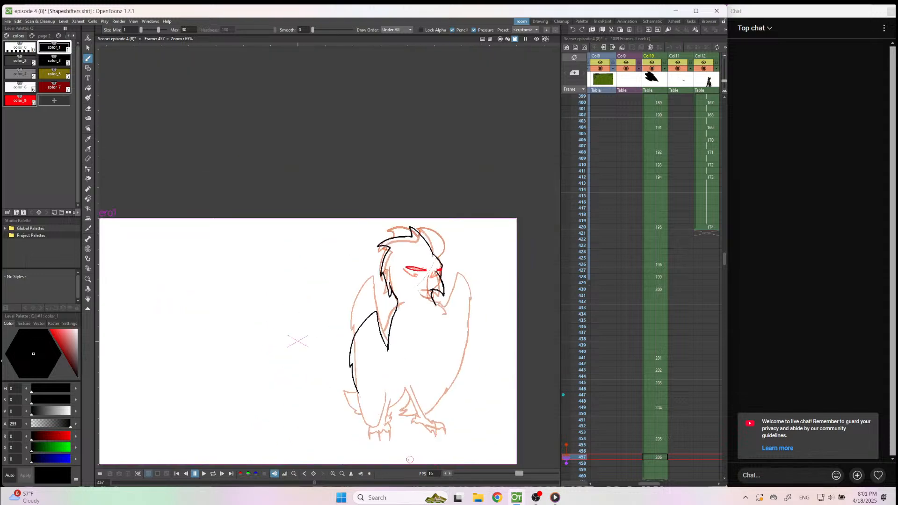
pyautogui.scroll(5, 398, 438)
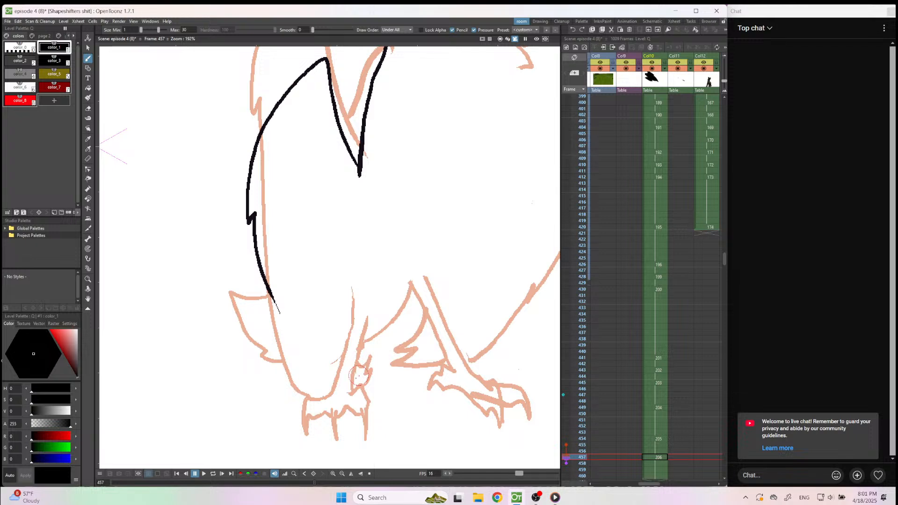
pyautogui.moveTo(267, 289); pyautogui.dragTo(327, 393)
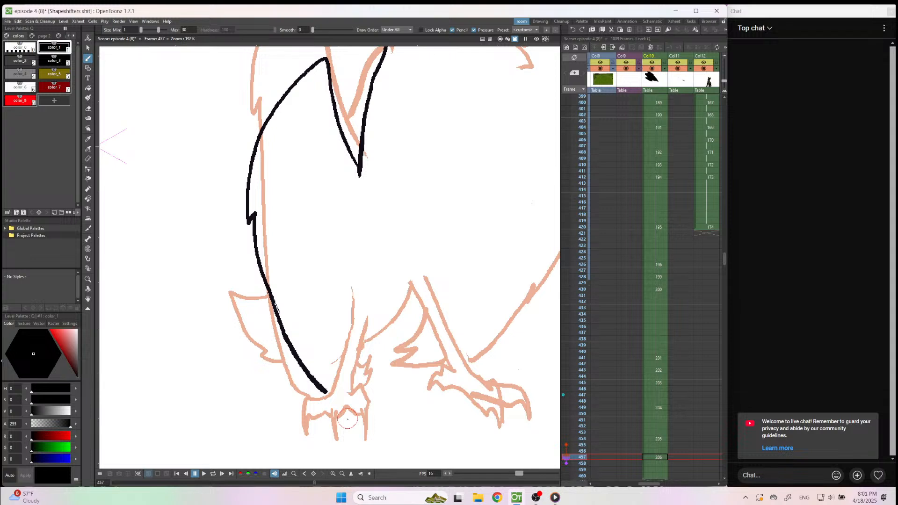
# Paste the copied legs and feet into the frame 457 drawing and check them against frame 453.
pyautogui.click(653, 458)
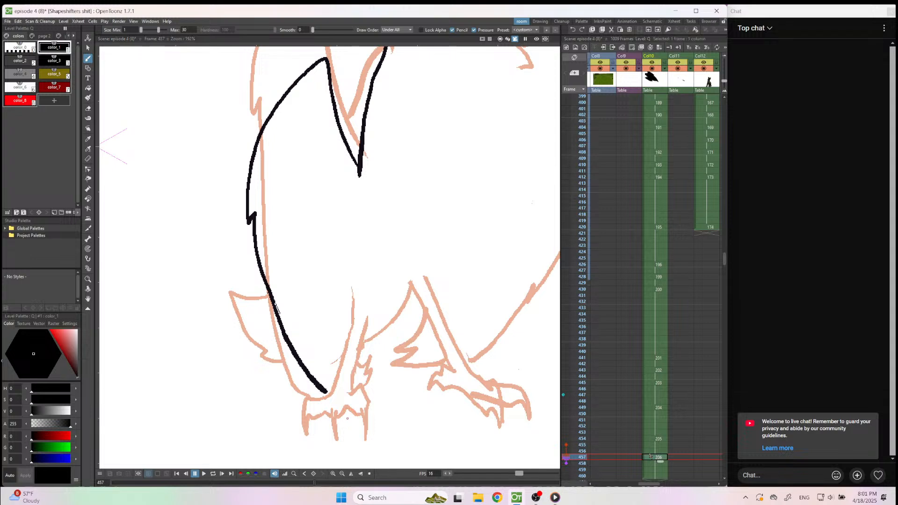
pyautogui.hotkey('ctrl', 'v')
pyautogui.press('Up')
pyautogui.press('Up')
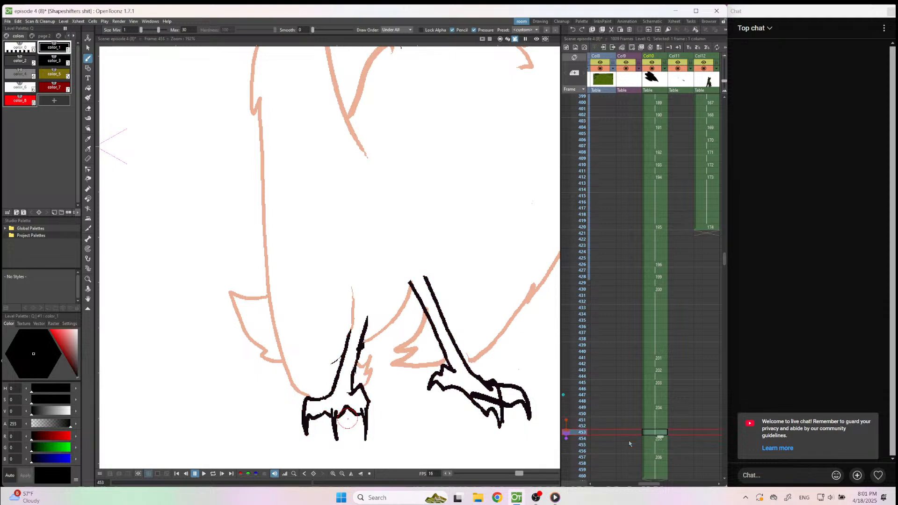
pyautogui.press('Down')
pyautogui.press('Down')
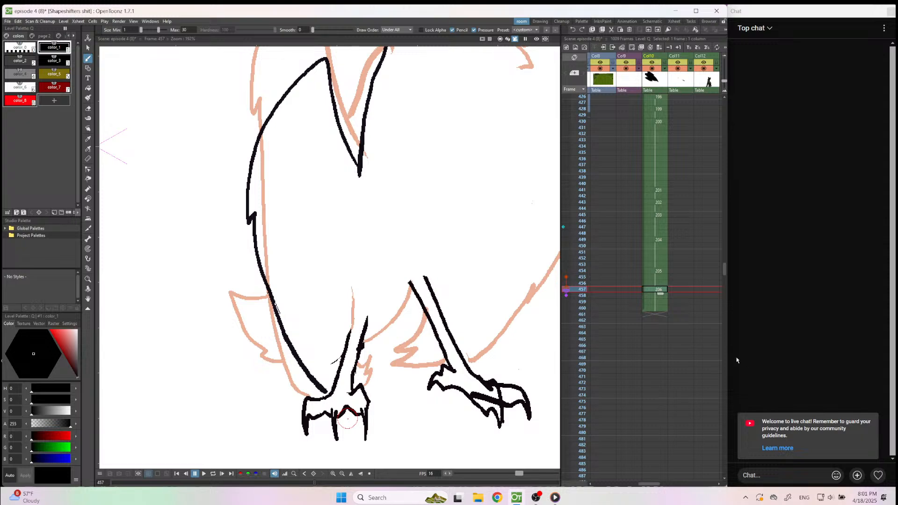
# Draw the front of the neck and the far wing's inner edge on frame 457, and round off the pointed notches beside both wings.
pyautogui.scroll(-7, 367, 345)
pyautogui.scroll(4, 521, 278)
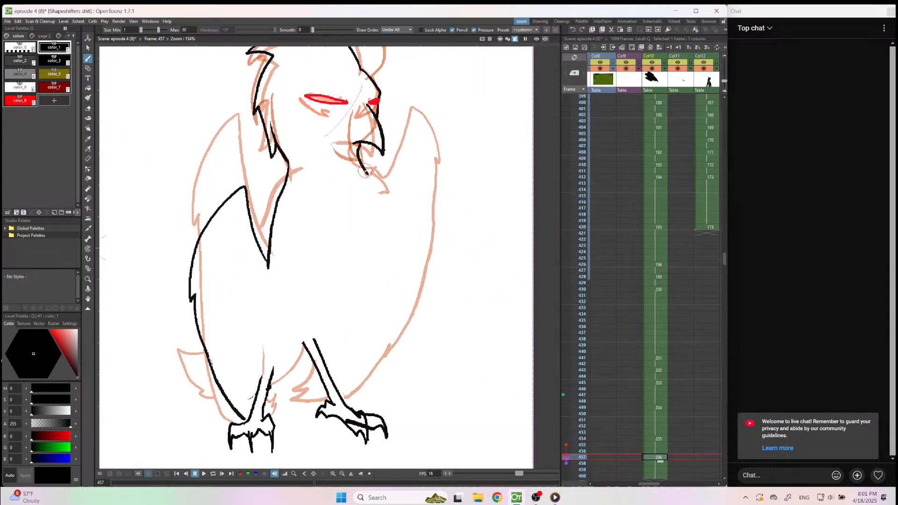
pyautogui.moveTo(367, 173)
pyautogui.mouseDown()
pyautogui.moveTo(385, 257)
pyautogui.moveTo(416, 191)
pyautogui.mouseUp()
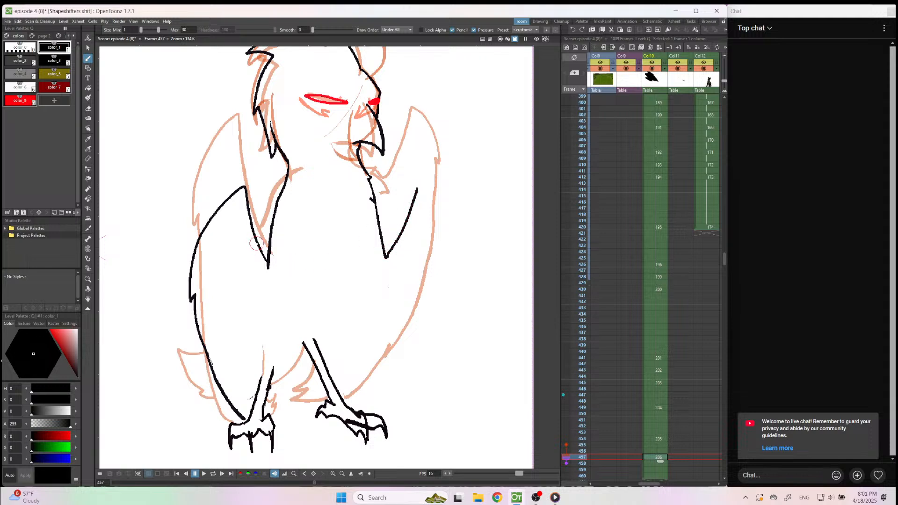
pyautogui.moveTo(263, 249)
pyautogui.mouseDown()
pyautogui.moveTo(271, 242)
pyautogui.moveTo(265, 262)
pyautogui.mouseUp()
pyautogui.press('a')
pyautogui.press('b')
pyautogui.moveTo(383, 240)
pyautogui.mouseDown()
pyautogui.moveTo(389, 244)
pyautogui.moveTo(381, 261)
pyautogui.moveTo(395, 244)
pyautogui.mouseUp()
pyautogui.press('a')
pyautogui.press('b')
# Draw the far wing's outer edge and the underside feathers up to the far leg on frame 457, redoing the rejected first stroke.
pyautogui.moveTo(417, 187)
pyautogui.mouseDown()
pyautogui.moveTo(441, 235)
pyautogui.moveTo(430, 290)
pyautogui.moveTo(408, 324)
pyautogui.moveTo(362, 359)
pyautogui.moveTo(368, 343)
pyautogui.moveTo(337, 384)
pyautogui.mouseUp()
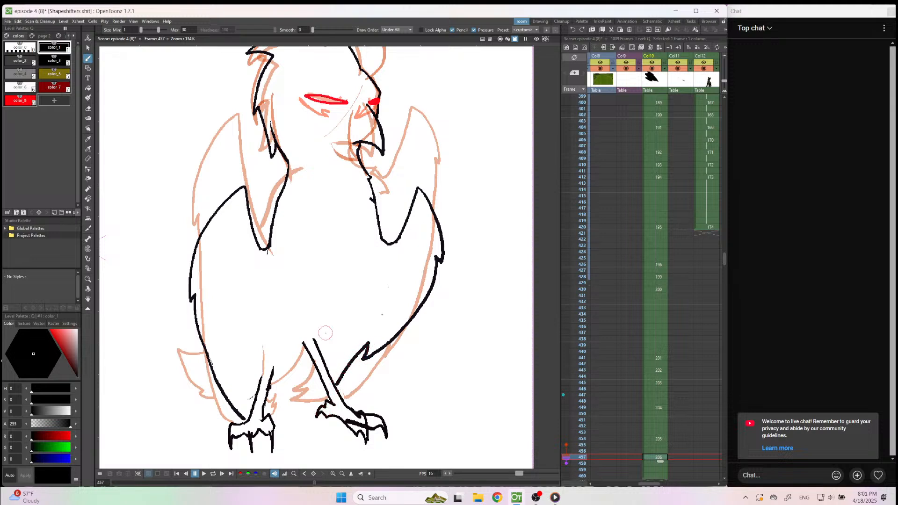
pyautogui.hotkey('ctrl', 'z')
pyautogui.moveTo(418, 187)
pyautogui.mouseDown()
pyautogui.moveTo(445, 237)
pyautogui.moveTo(422, 313)
pyautogui.moveTo(401, 346)
pyautogui.moveTo(320, 392)
pyautogui.moveTo(293, 386)
pyautogui.moveTo(303, 348)
pyautogui.mouseUp()
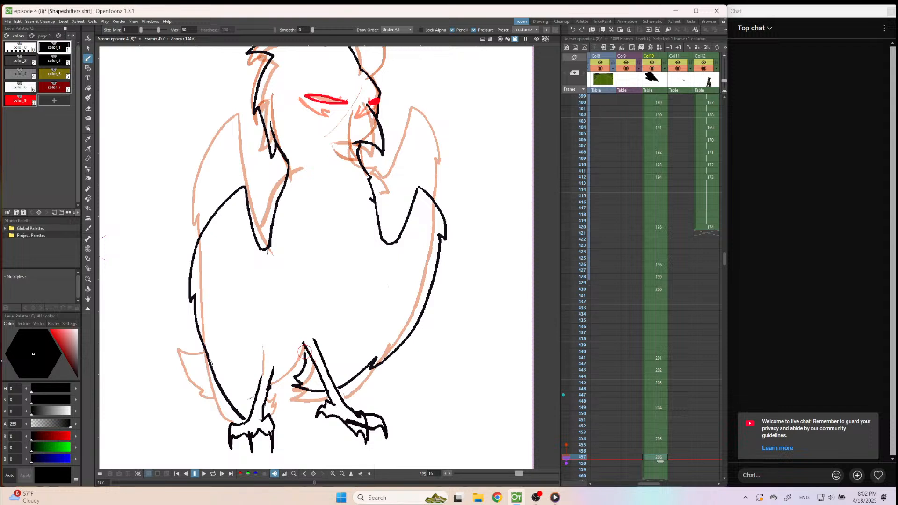
# Draw the jagged belly feathers between the legs on frame 457, undoing a rejected first stroke and an attempt at the tail.
pyautogui.moveTo(297, 361); pyautogui.dragTo(277, 385)
pyautogui.hotkey('ctrl', 'z')
pyautogui.moveTo(305, 352)
pyautogui.mouseDown()
pyautogui.moveTo(274, 392)
pyautogui.moveTo(288, 391)
pyautogui.moveTo(281, 406)
pyautogui.mouseUp()
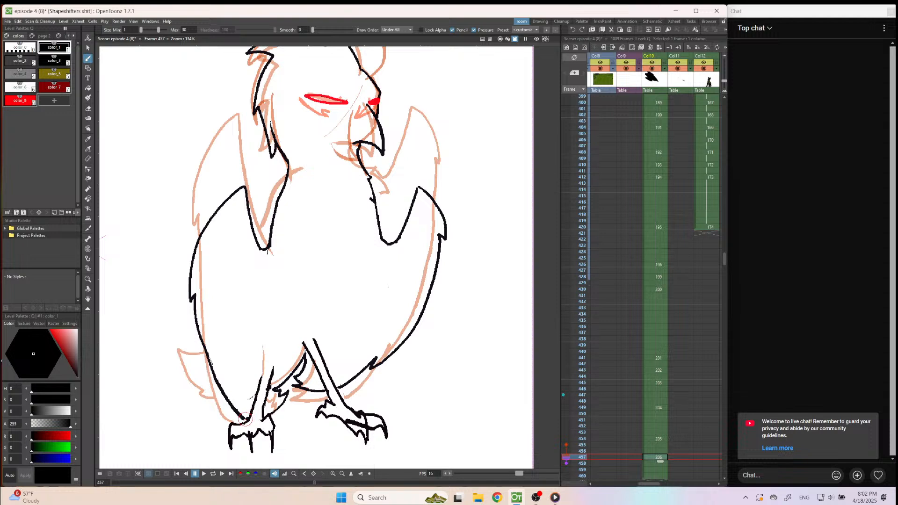
pyautogui.moveTo(207, 354)
pyautogui.mouseDown()
pyautogui.moveTo(196, 347)
pyautogui.moveTo(194, 369)
pyautogui.moveTo(226, 397)
pyautogui.mouseUp()
pyautogui.hotkey('ctrl', 'z')
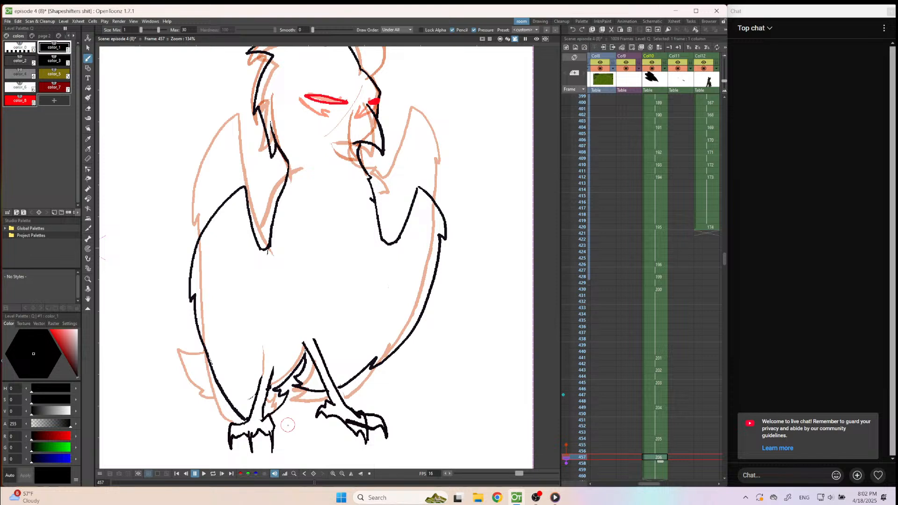
# Compare the bird drawings around frames 447 to 449 and insert a blank drawing at frame 448 in Col10.
pyautogui.scroll(-1, 326, 428)
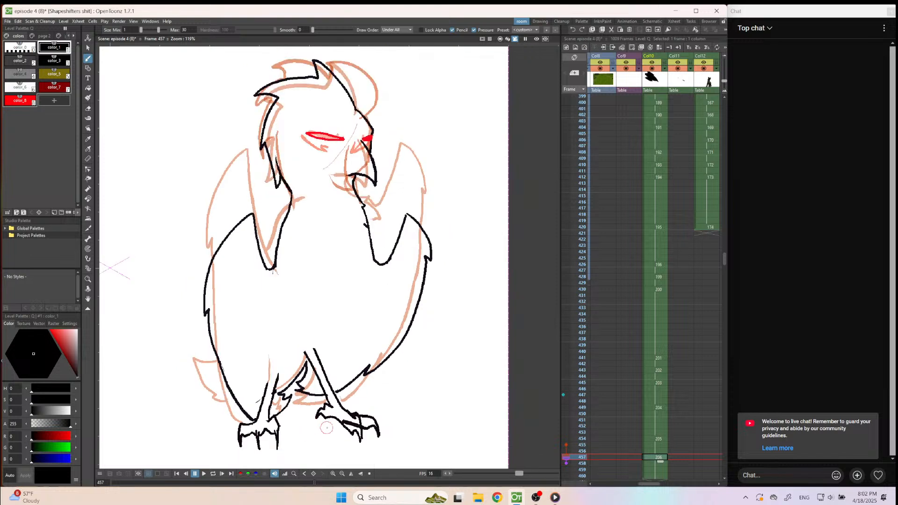
pyautogui.click(649, 396)
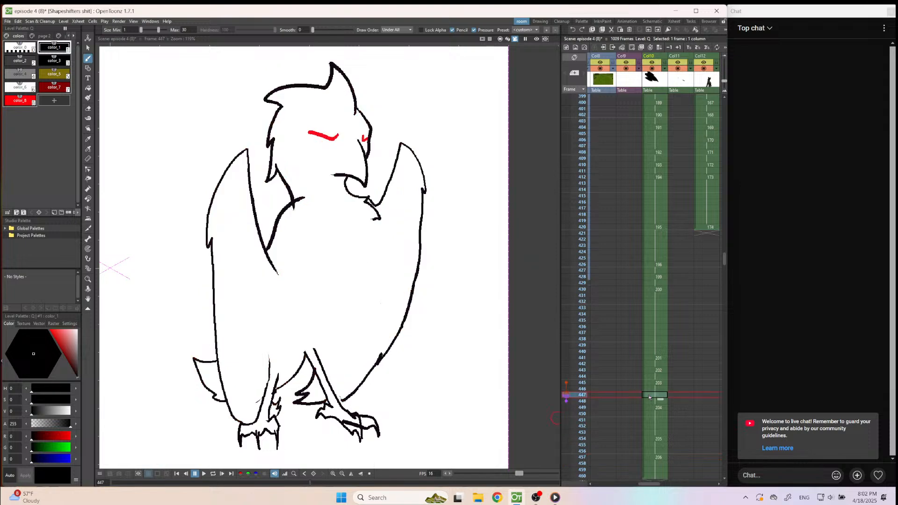
pyautogui.press('Down')
pyautogui.press('Down')
pyautogui.click(660, 402)
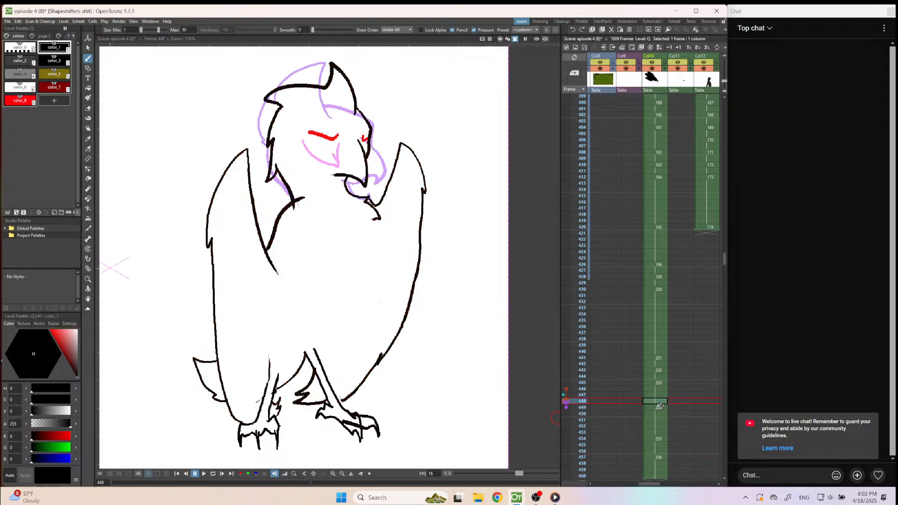
pyautogui.press('Up')
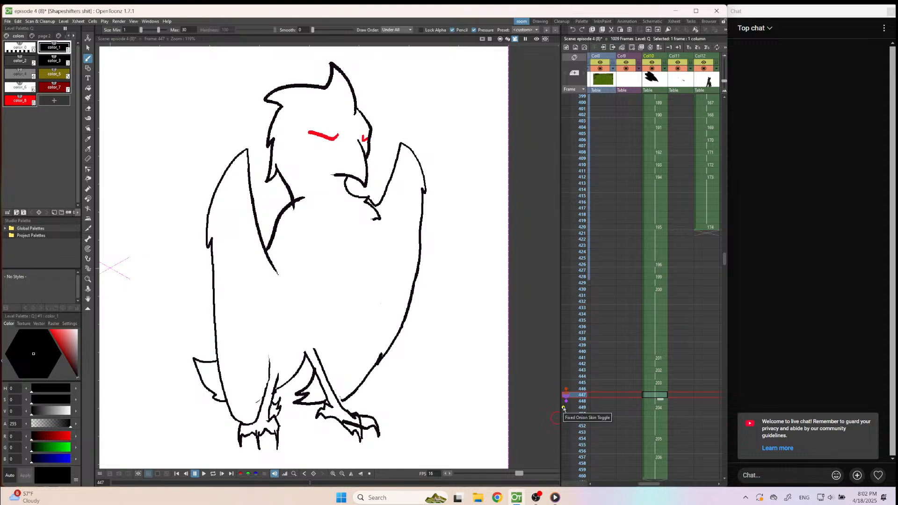
pyautogui.press('Down')
pyautogui.hotkey('alt', 'd')
# Draw the pointed crest, the jagged back of the head and neck, and the curved beak in black on frame 448.
pyautogui.scroll(-4, 490, 310)
pyautogui.scroll(4, 405, 172)
pyautogui.scroll(3, 401, 172)
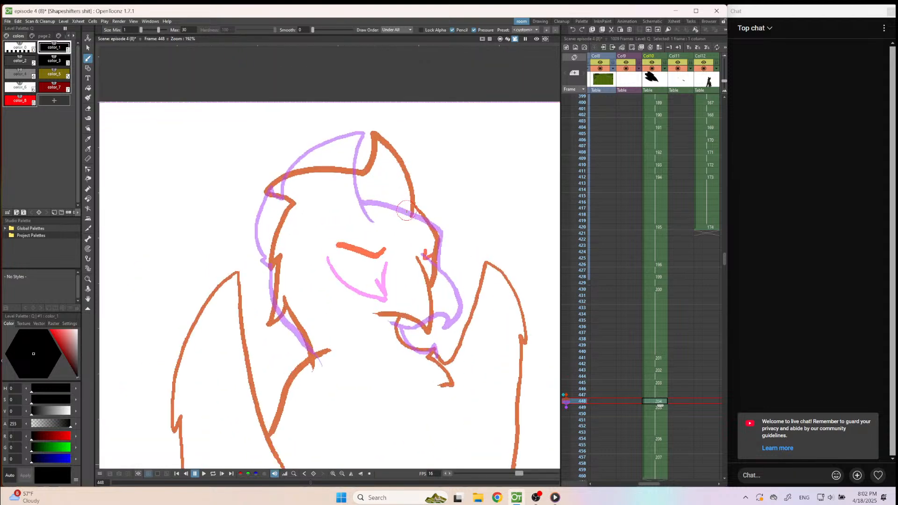
pyautogui.moveTo(408, 215)
pyautogui.mouseDown()
pyautogui.moveTo(373, 134)
pyautogui.moveTo(350, 153)
pyautogui.moveTo(344, 179)
pyautogui.moveTo(267, 196)
pyautogui.moveTo(284, 212)
pyautogui.moveTo(261, 269)
pyautogui.moveTo(271, 277)
pyautogui.moveTo(276, 315)
pyautogui.moveTo(289, 330)
pyautogui.moveTo(286, 303)
pyautogui.moveTo(319, 368)
pyautogui.mouseUp()
pyautogui.click(563, 396)
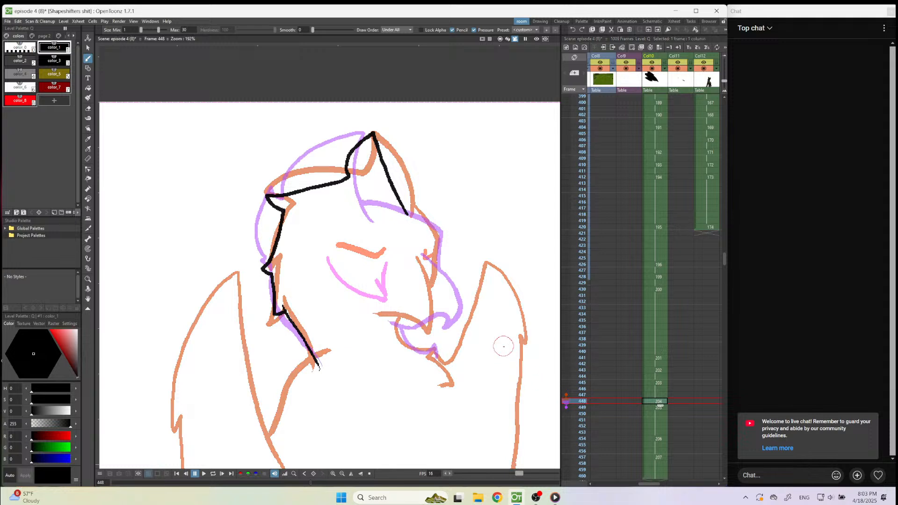
pyautogui.moveTo(419, 256)
pyautogui.mouseDown()
pyautogui.moveTo(439, 295)
pyautogui.moveTo(439, 322)
pyautogui.moveTo(431, 333)
pyautogui.moveTo(410, 314)
pyautogui.moveTo(400, 332)
pyautogui.moveTo(419, 351)
pyautogui.moveTo(434, 346)
pyautogui.moveTo(433, 356)
pyautogui.mouseUp()
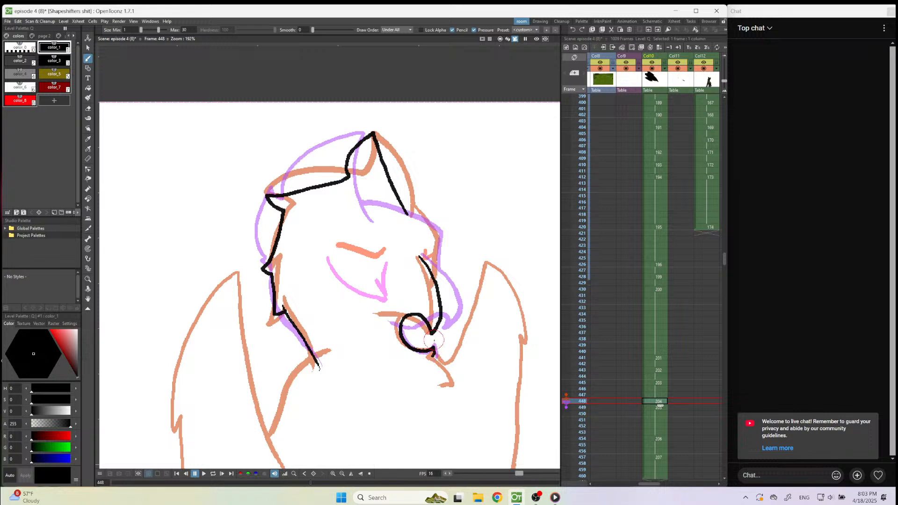
# Draw both eyes on frame 448 in red color_8, and the brow and front edge of the face in black.
pyautogui.click(20, 100)
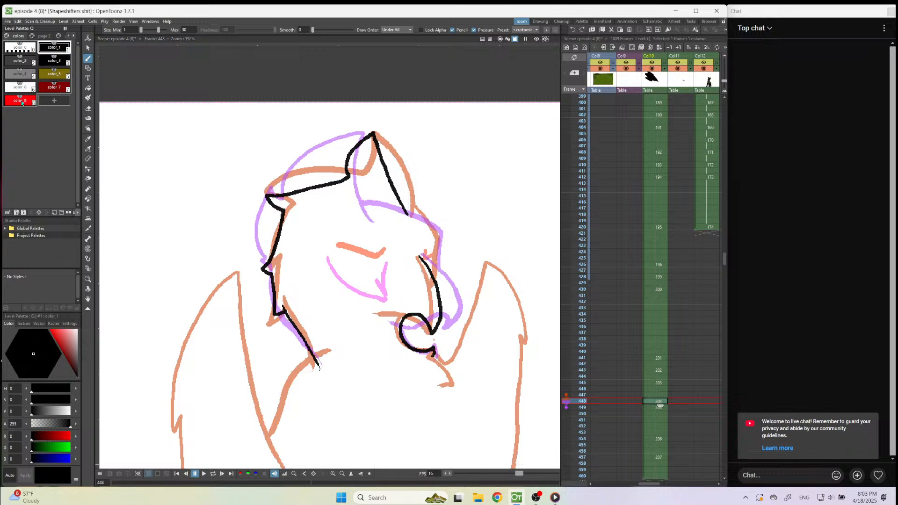
pyautogui.moveTo(386, 255)
pyautogui.mouseDown()
pyautogui.moveTo(378, 271)
pyautogui.moveTo(330, 242)
pyautogui.mouseUp()
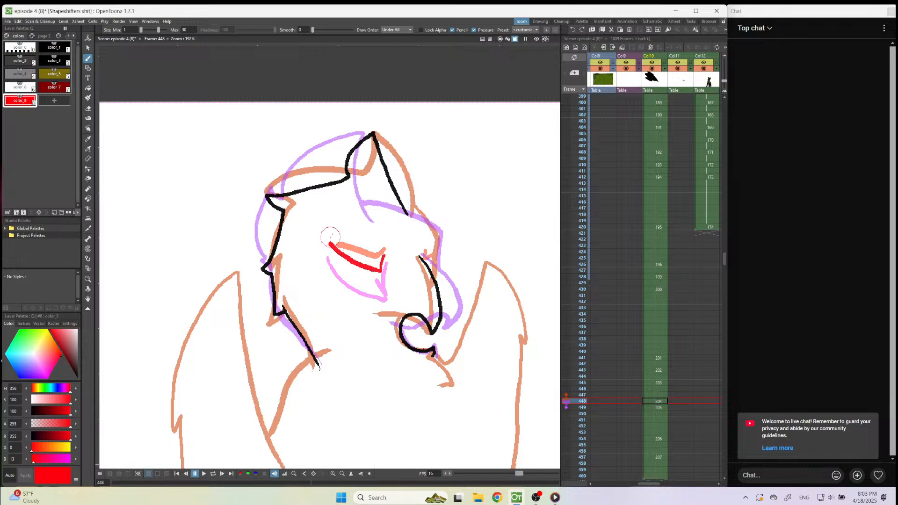
pyautogui.moveTo(429, 255); pyautogui.dragTo(437, 253)
pyautogui.press('1')
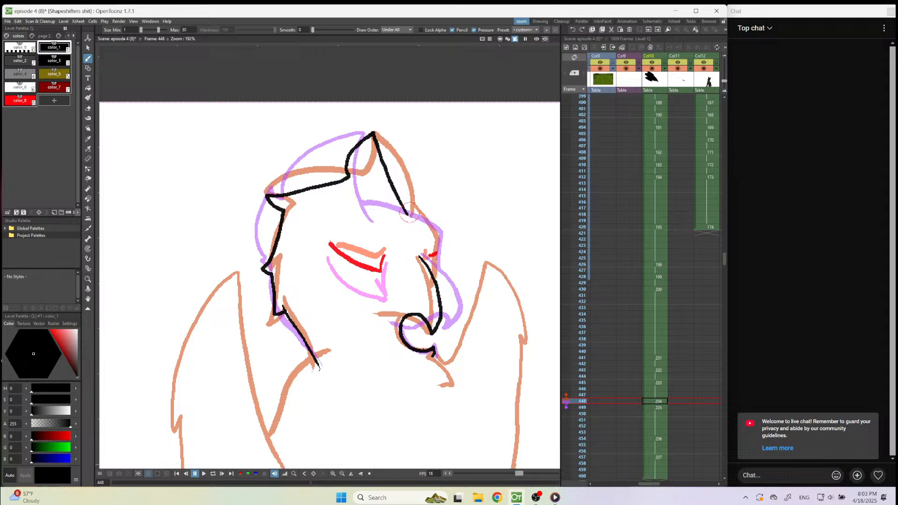
pyautogui.moveTo(403, 206)
pyautogui.mouseDown()
pyautogui.moveTo(437, 238)
pyautogui.moveTo(440, 276)
pyautogui.mouseUp()
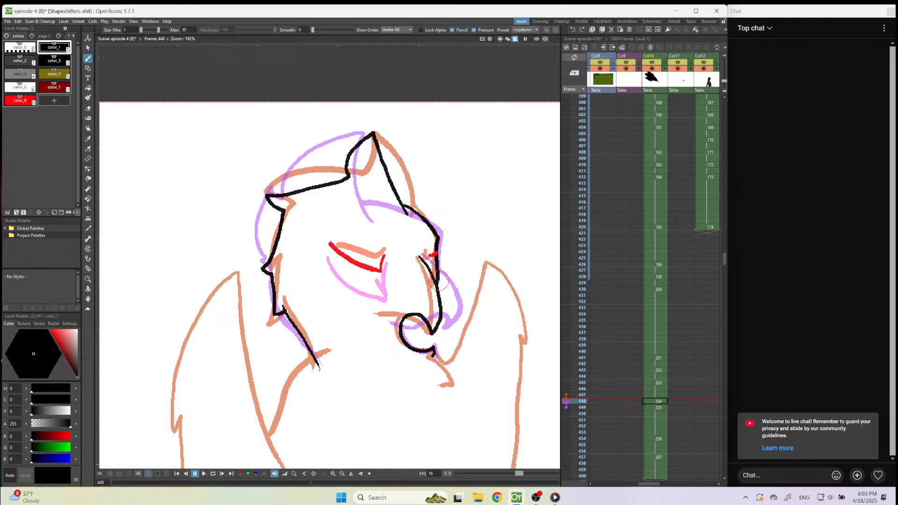
# Check the new head drawing against its neighbouring frames and move its start from frame 448 to frame 447 in Col10.
pyautogui.scroll(-4, 439, 281)
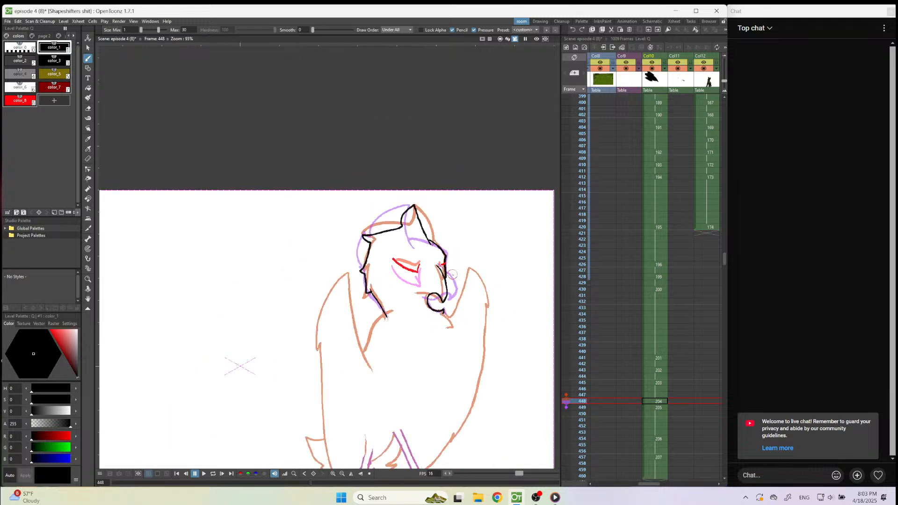
pyautogui.press('Down')
pyautogui.press('Up')
pyautogui.press('Up')
pyautogui.press('Up')
pyautogui.press('Up')
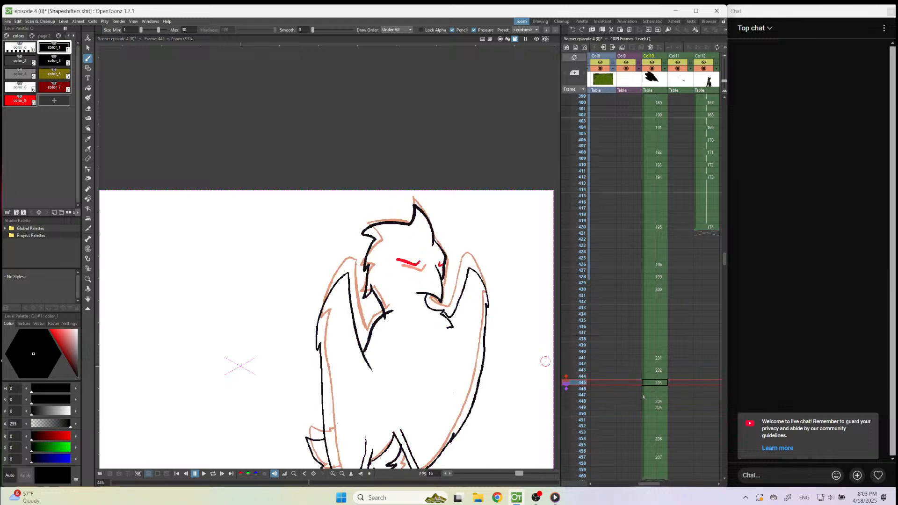
pyautogui.click(649, 395)
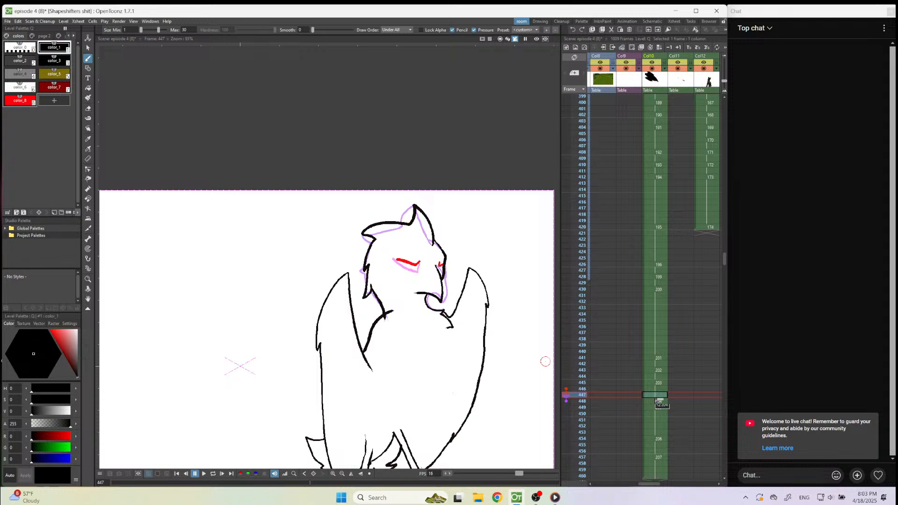
pyautogui.click(645, 401)
pyautogui.moveTo(643, 402); pyautogui.dragTo(659, 410)
pyautogui.click(651, 396)
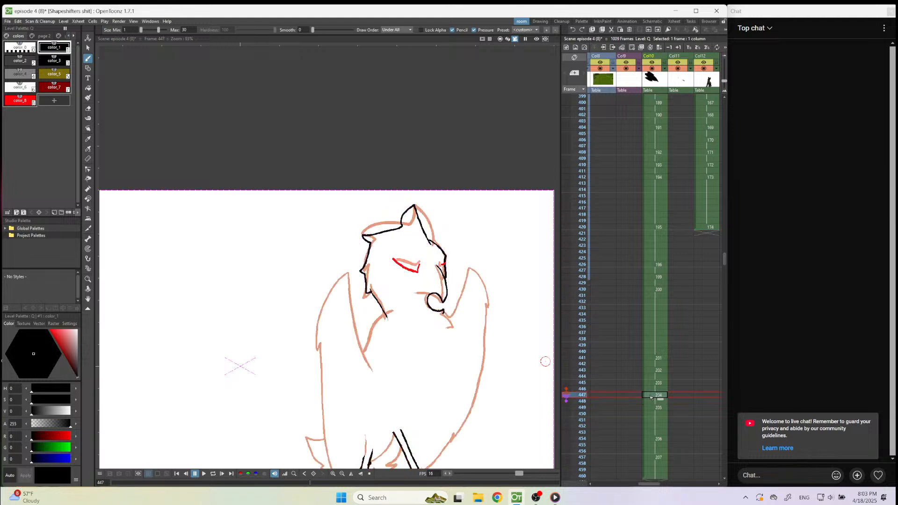
# Shift the Col10 drawing at frame 454 and those after it one frame earlier, so it starts at frame 453.
pyautogui.scroll(-2, 534, 355)
pyautogui.scroll(1, 534, 355)
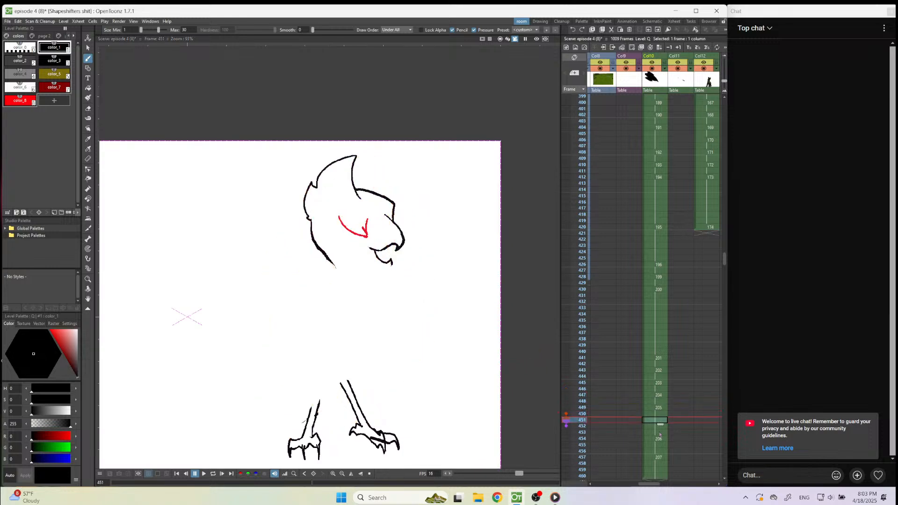
pyautogui.moveTo(644, 438); pyautogui.dragTo(645, 432)
pyautogui.click(649, 421)
# Show frame 453 as onion skin from frame 451 and insert a blank drawing at frame 451 in Col10.
pyautogui.click(566, 432)
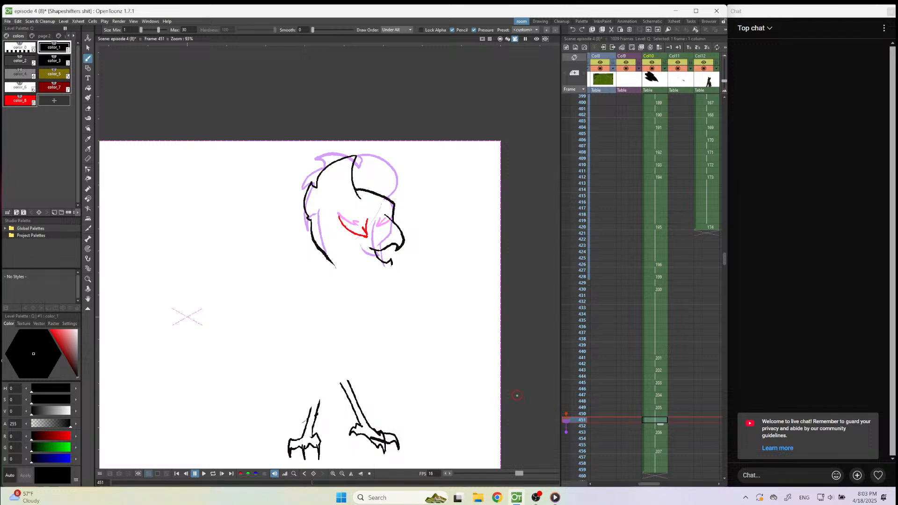
pyautogui.scroll(1, 392, 274)
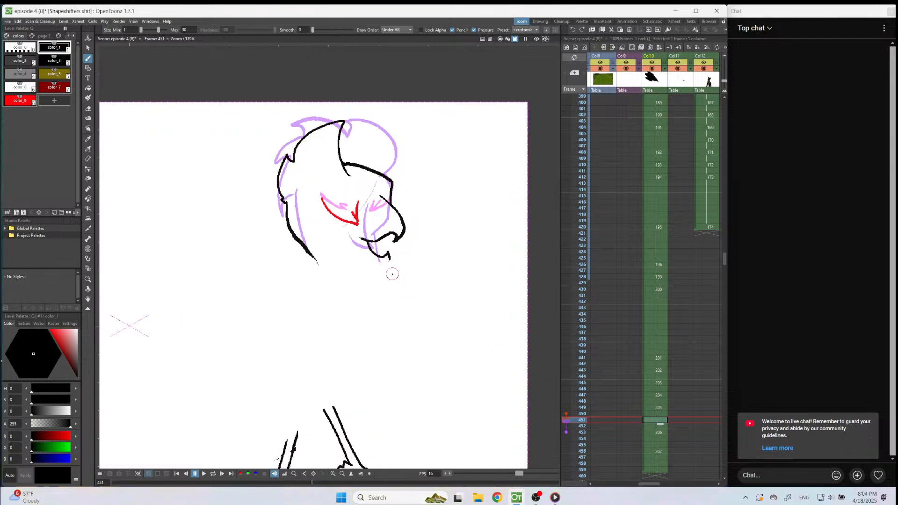
pyautogui.hotkey('alt', 'd')
# Draw the upper beak's slanted front edge and its straight lower edge in black on frame 451.
pyautogui.scroll(1, 342, 181)
pyautogui.scroll(-2, 384, 211)
pyautogui.scroll(2, 450, 181)
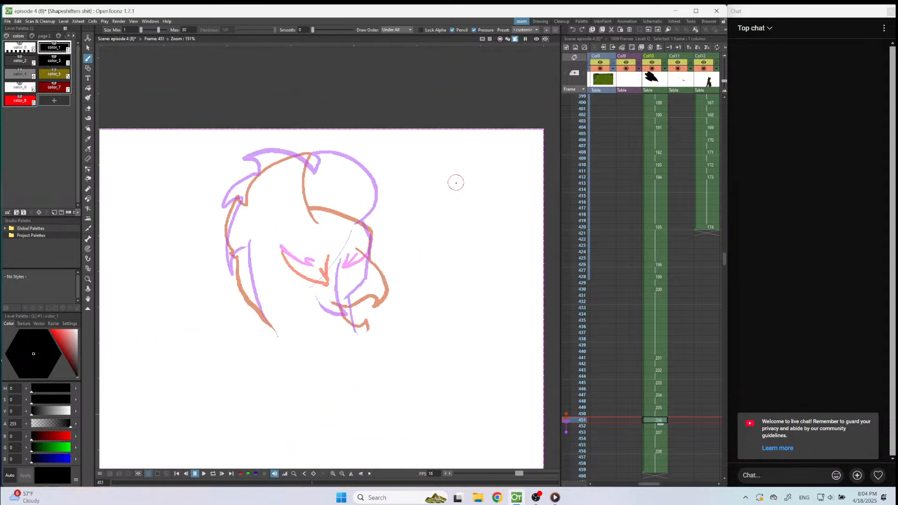
pyautogui.scroll(1, 456, 183)
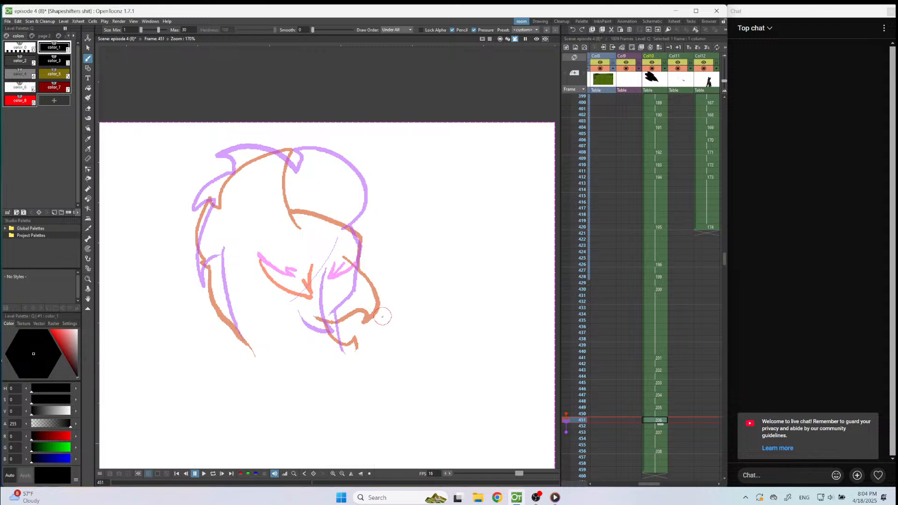
pyautogui.moveTo(381, 319); pyautogui.dragTo(354, 268)
pyautogui.moveTo(381, 319); pyautogui.dragTo(335, 319)
# Try a tall pointed crest, the neck's back edge, a red near eye and the brow line on frame 451.
pyautogui.moveTo(354, 267)
pyautogui.mouseDown()
pyautogui.moveTo(359, 237)
pyautogui.moveTo(340, 225)
pyautogui.mouseUp()
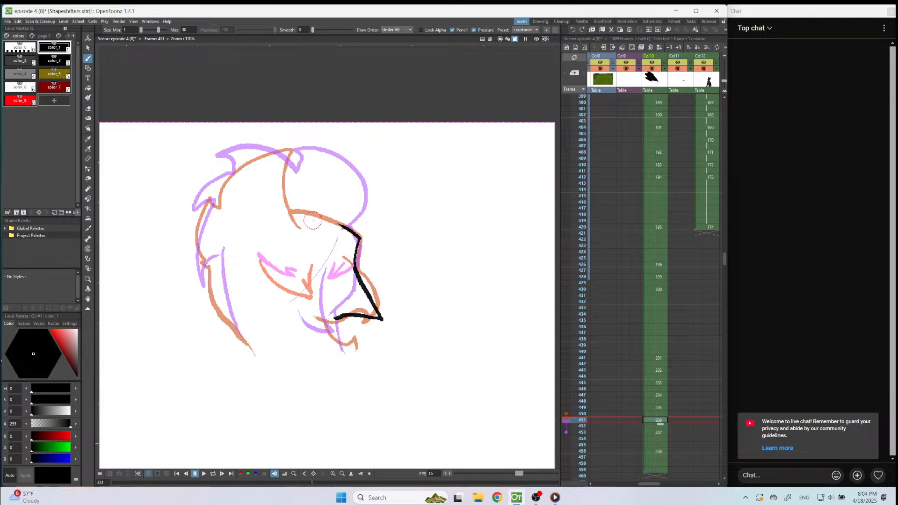
pyautogui.moveTo(315, 221)
pyautogui.mouseDown()
pyautogui.moveTo(284, 192)
pyautogui.moveTo(261, 138)
pyautogui.moveTo(226, 164)
pyautogui.moveTo(218, 209)
pyautogui.moveTo(200, 208)
pyautogui.moveTo(217, 291)
pyautogui.moveTo(255, 355)
pyautogui.mouseUp()
pyautogui.click(26, 101)
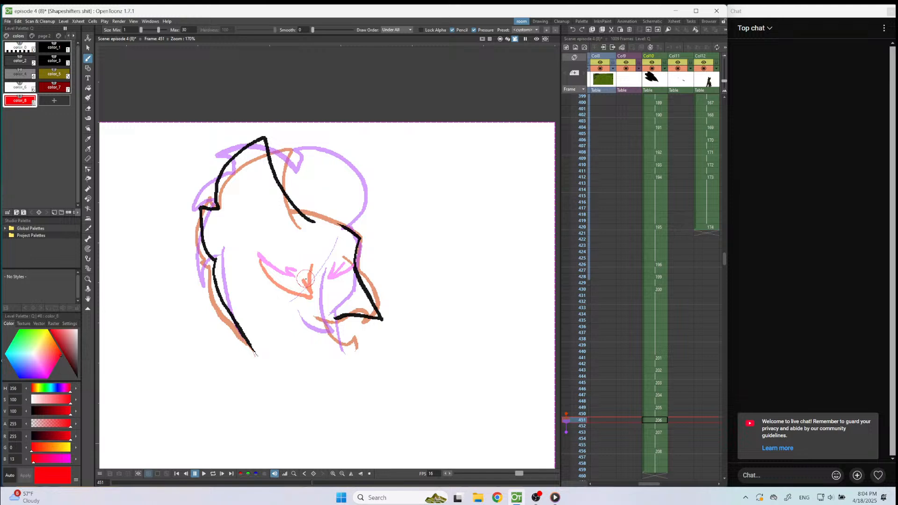
pyautogui.moveTo(306, 274)
pyautogui.mouseDown()
pyautogui.moveTo(309, 292)
pyautogui.moveTo(251, 258)
pyautogui.mouseUp()
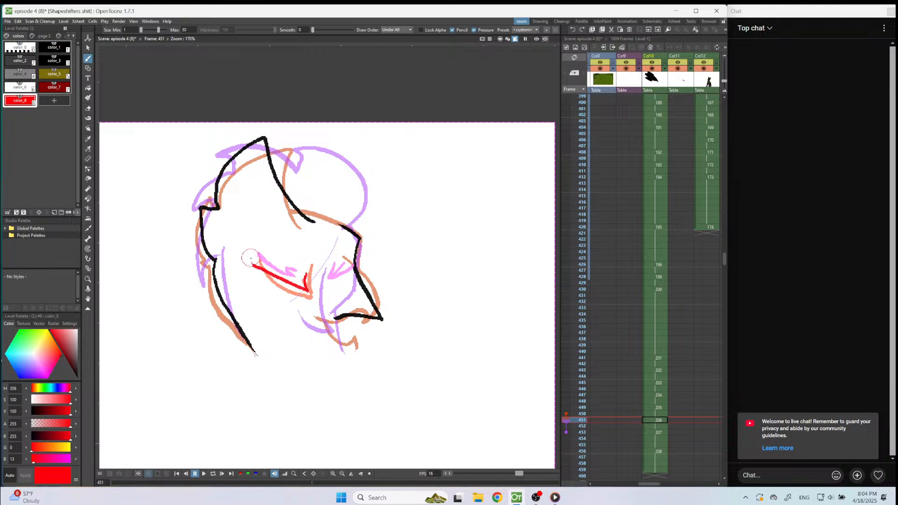
pyautogui.press('1')
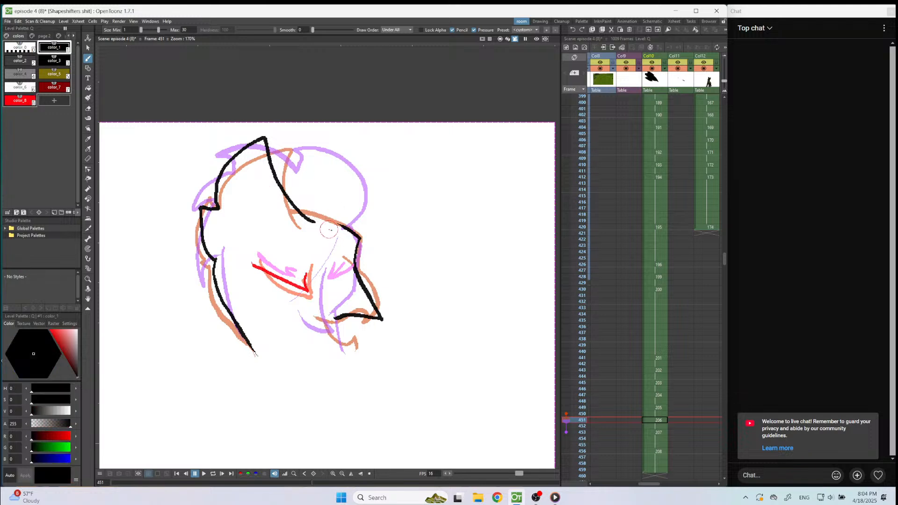
pyautogui.moveTo(341, 224); pyautogui.dragTo(293, 201)
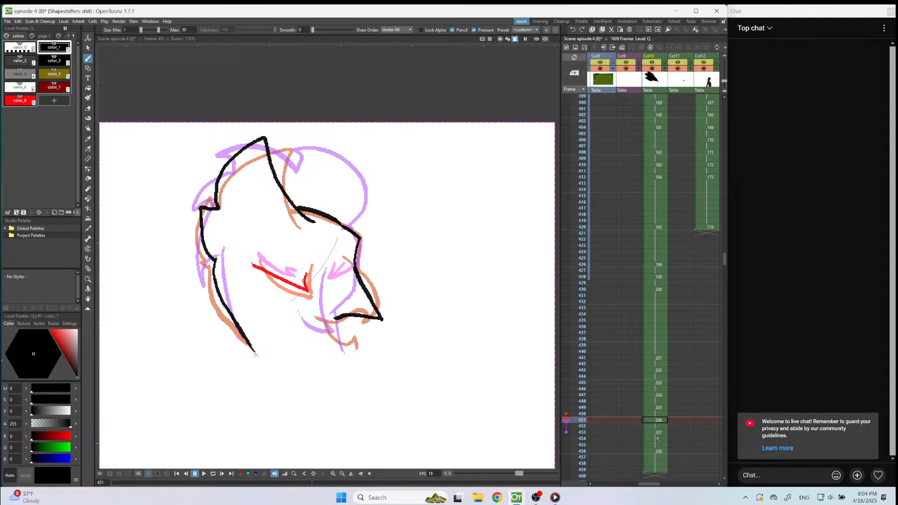
# Try reworking the brow line on frame 451, and undo it along with the crest, neck, eye and face-front strokes.
pyautogui.press('a')
pyautogui.moveTo(360, 236); pyautogui.dragTo(305, 202)
pyautogui.hotkey('ctrl', 'z')
pyautogui.hotkey('ctrl', 'z')
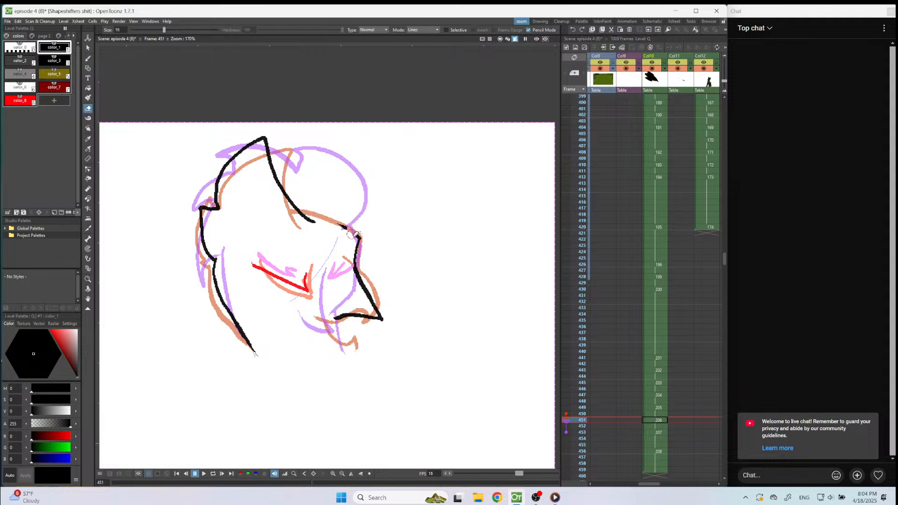
pyautogui.press('b')
pyautogui.moveTo(288, 198); pyautogui.dragTo(348, 231)
pyautogui.hotkey('ctrl', 'z')
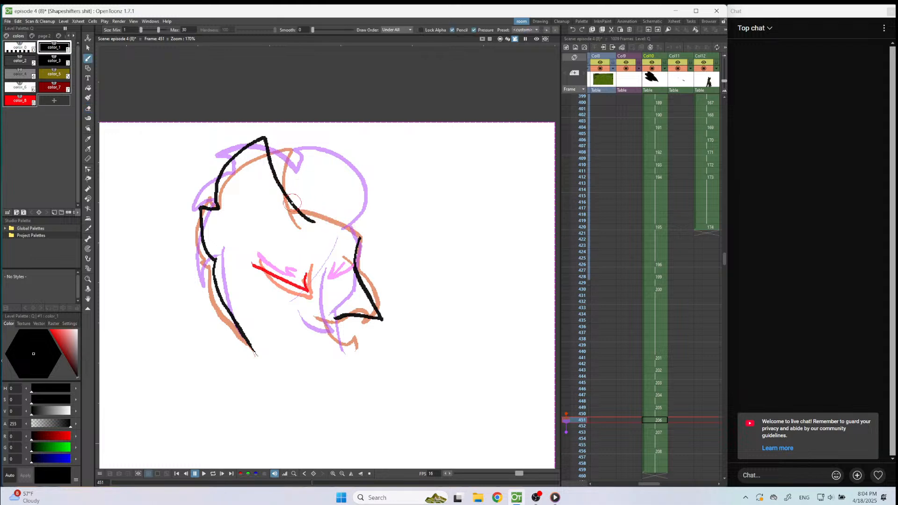
pyautogui.moveTo(289, 197); pyautogui.dragTo(352, 231)
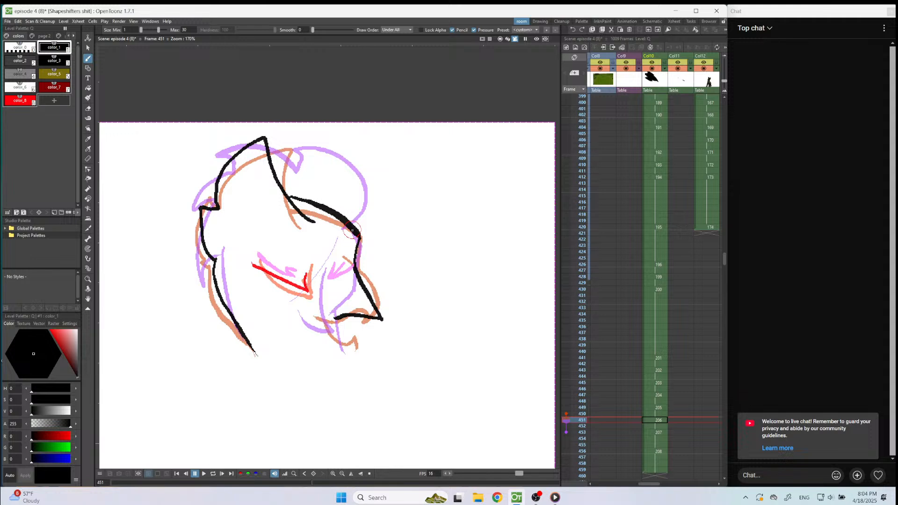
pyautogui.hotkey('ctrl', 'z')
pyautogui.hotkey('ctrl', 'z')
pyautogui.hotkey('ctrl', 'z')
pyautogui.hotkey('ctrl', 'z')
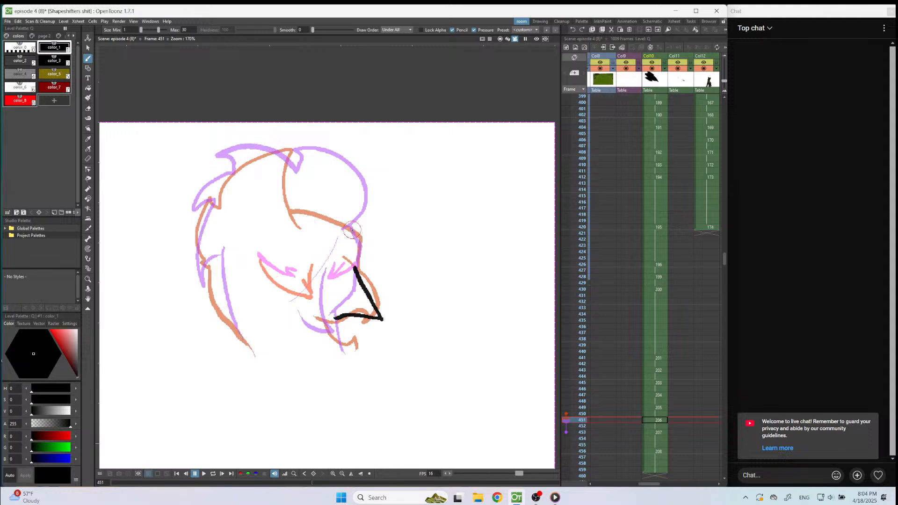
pyautogui.hotkey('ctrl', 'z')
# Draw a swept-back crest with a jagged head and neck outline in black on frame 451, and the near eye in red.
pyautogui.moveTo(303, 228)
pyautogui.mouseDown()
pyautogui.moveTo(265, 165)
pyautogui.moveTo(222, 155)
pyautogui.moveTo(232, 195)
pyautogui.moveTo(193, 216)
pyautogui.moveTo(218, 247)
pyautogui.moveTo(212, 265)
pyautogui.moveTo(223, 313)
pyautogui.moveTo(256, 346)
pyautogui.mouseUp()
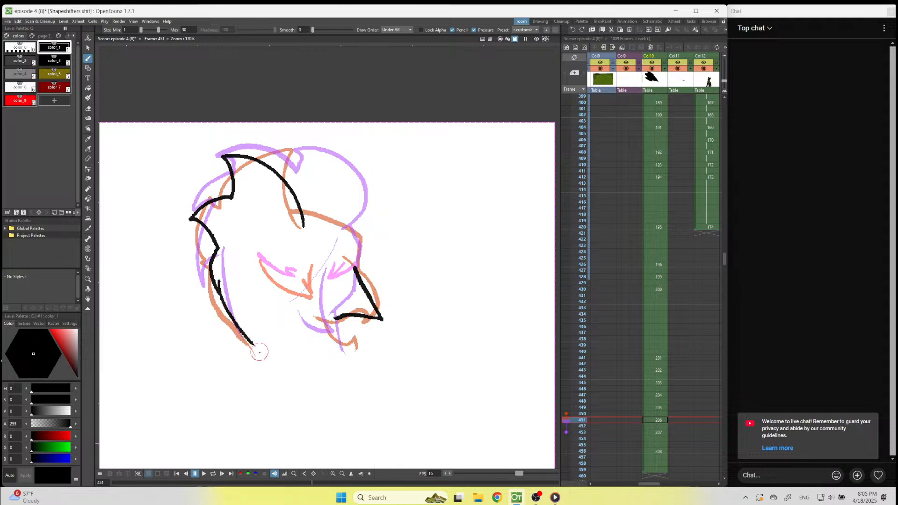
pyautogui.click(20, 101)
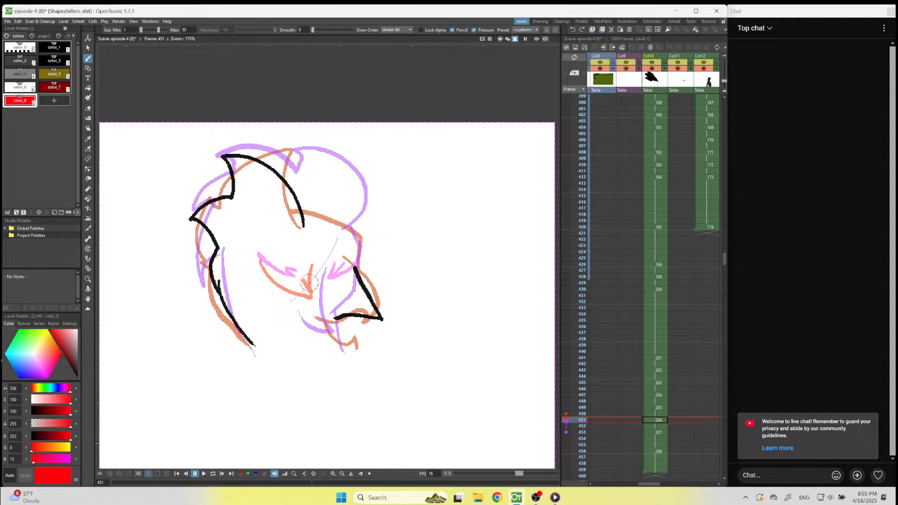
pyautogui.moveTo(306, 267)
pyautogui.mouseDown()
pyautogui.moveTo(307, 289)
pyautogui.moveTo(271, 274)
pyautogui.moveTo(257, 253)
pyautogui.mouseUp()
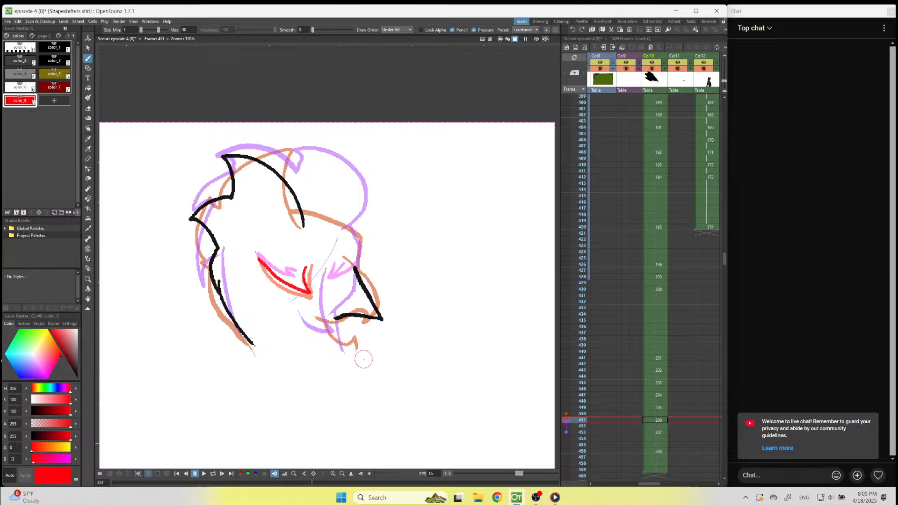
# Draw the brow, the front edge of the face and the lower beak in black on frame 451.
pyautogui.click(65, 45)
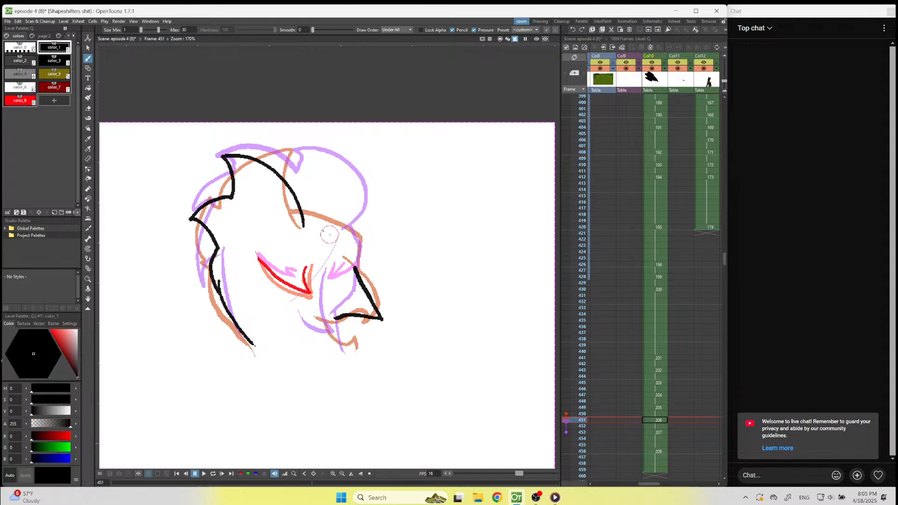
pyautogui.moveTo(296, 199)
pyautogui.mouseDown()
pyautogui.moveTo(356, 235)
pyautogui.moveTo(359, 278)
pyautogui.mouseUp()
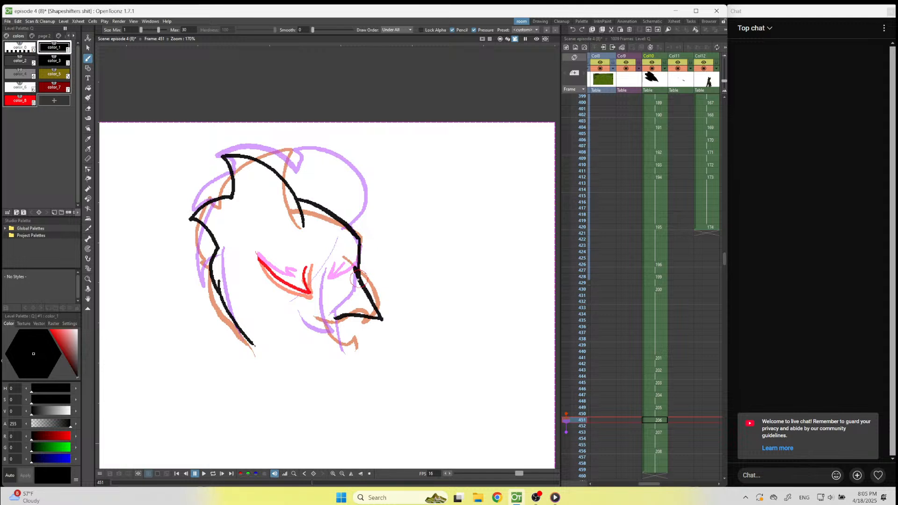
pyautogui.moveTo(336, 318); pyautogui.dragTo(352, 349)
pyautogui.click(662, 421)
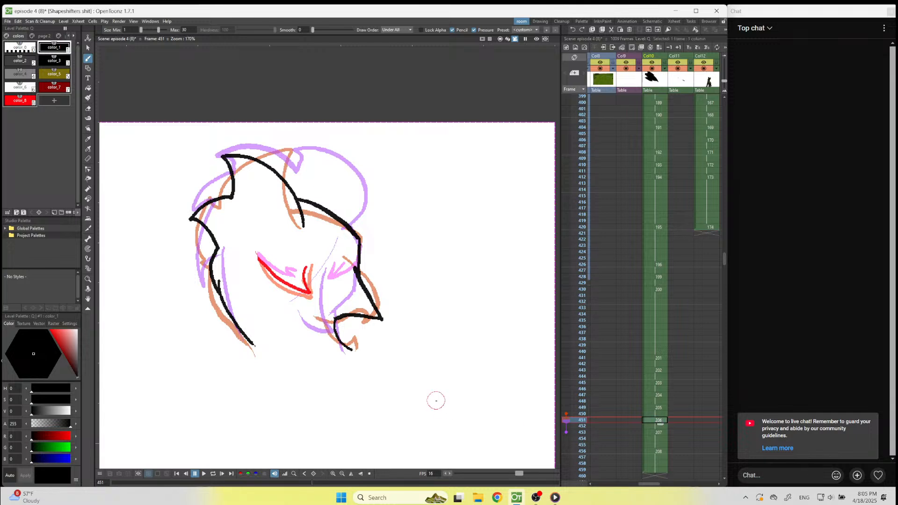
# Extend the hold of the frame 451 drawing in Col10 by two frames and start a new in-between drawing on frame 453.
pyautogui.scroll(-4, 386, 314)
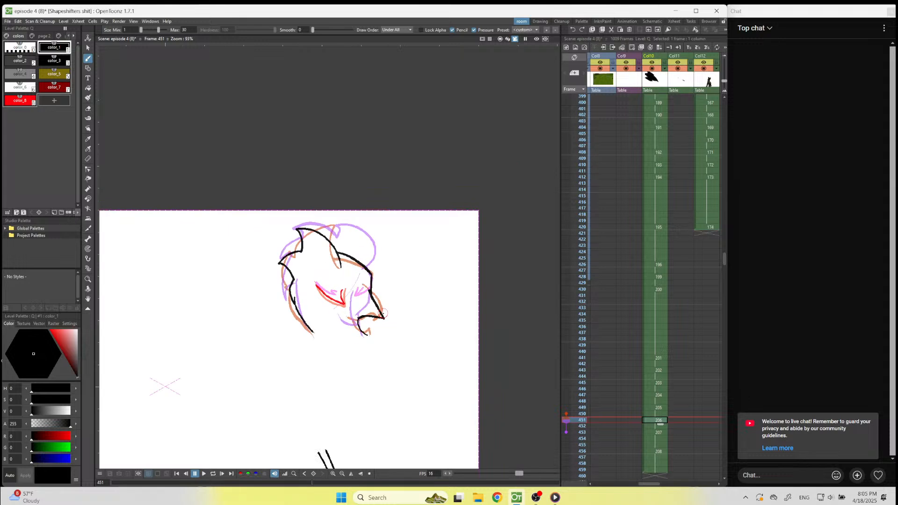
pyautogui.moveTo(660, 424); pyautogui.dragTo(660, 434)
pyautogui.click(660, 433)
pyautogui.scroll(4, 374, 357)
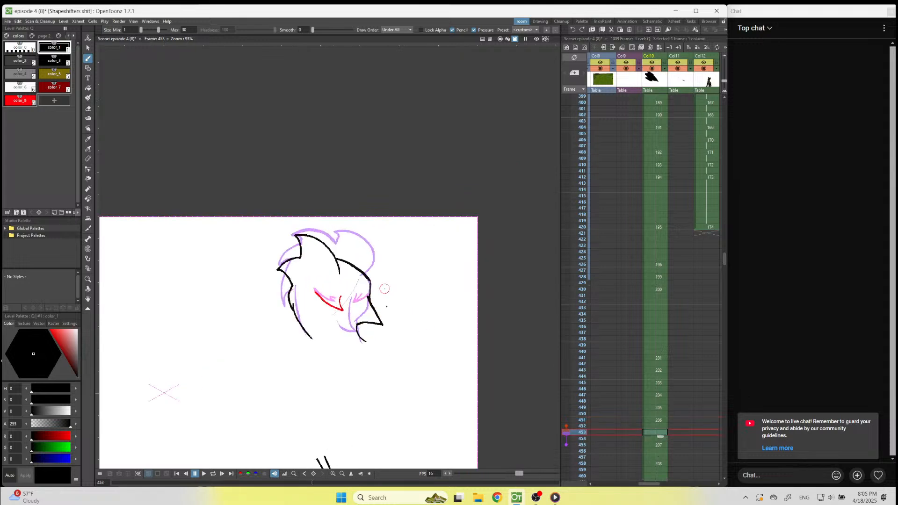
pyautogui.click(315, 103)
pyautogui.scroll(5, 331, 173)
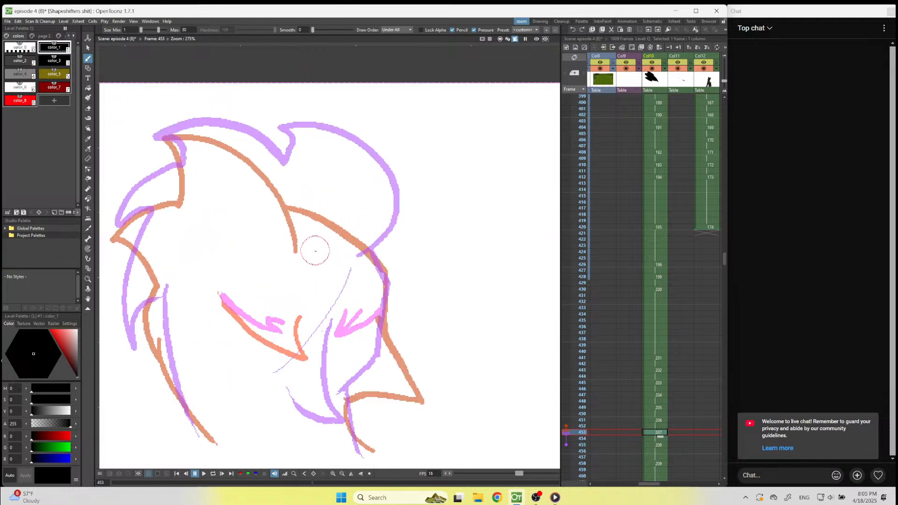
# Draw the crest and jagged head and neck outline in black on frame 453, and both eyes in red.
pyautogui.moveTo(317, 250)
pyautogui.mouseDown()
pyautogui.moveTo(346, 223)
pyautogui.moveTo(330, 183)
pyautogui.moveTo(275, 131)
pyautogui.moveTo(238, 120)
pyautogui.moveTo(247, 143)
pyautogui.moveTo(209, 131)
pyautogui.moveTo(161, 140)
pyautogui.moveTo(183, 180)
pyautogui.moveTo(153, 192)
pyautogui.moveTo(118, 233)
pyautogui.moveTo(161, 251)
pyautogui.moveTo(136, 324)
pyautogui.moveTo(152, 355)
pyautogui.moveTo(158, 327)
pyautogui.moveTo(170, 370)
pyautogui.moveTo(217, 442)
pyautogui.mouseUp()
pyautogui.hotkey('ctrl', 'z')
pyautogui.click(19, 100)
pyautogui.click(289, 321)
pyautogui.moveTo(288, 321)
pyautogui.mouseDown()
pyautogui.moveTo(292, 345)
pyautogui.moveTo(218, 294)
pyautogui.mouseUp()
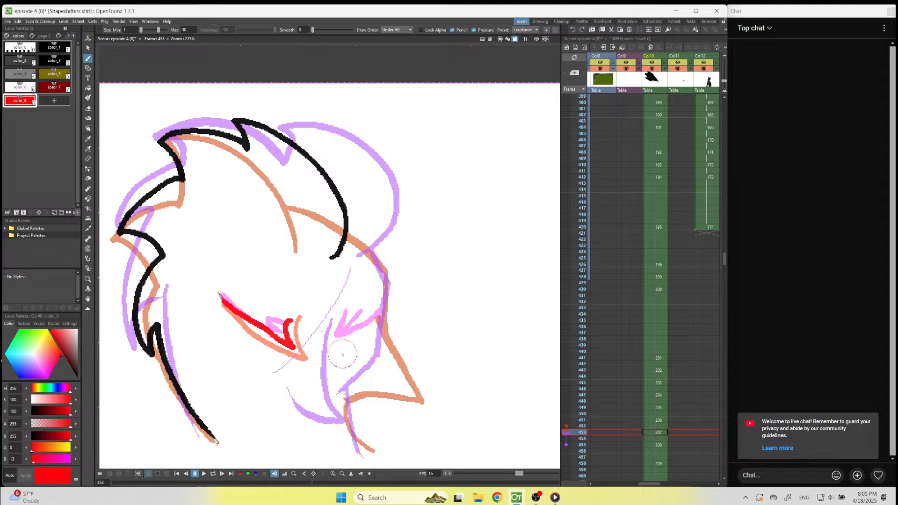
pyautogui.click(379, 310)
pyautogui.moveTo(378, 311)
pyautogui.mouseDown()
pyautogui.moveTo(357, 325)
pyautogui.moveTo(368, 307)
pyautogui.mouseUp()
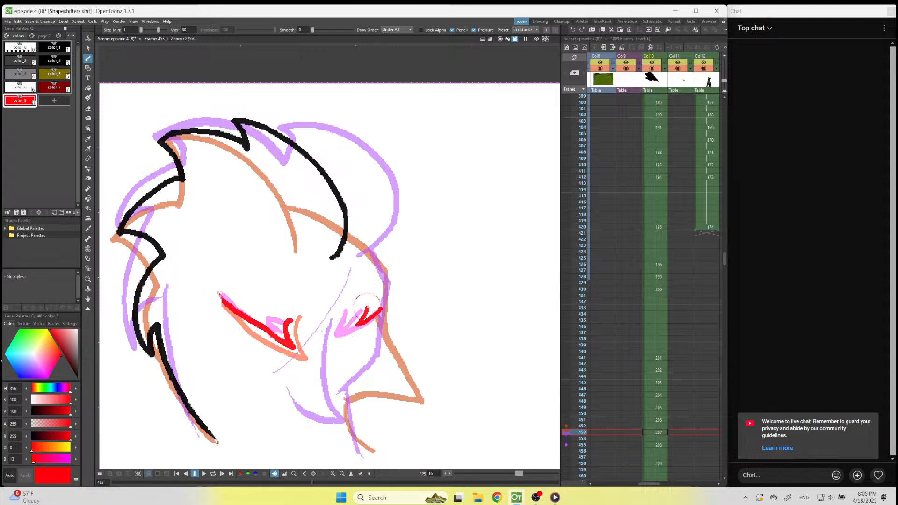
# Draw the brow, the front edge of the face, the beak and the front of the neck in black on frame 453.
pyautogui.click(57, 48)
pyautogui.moveTo(345, 329)
pyautogui.mouseDown()
pyautogui.moveTo(370, 413)
pyautogui.moveTo(351, 417)
pyautogui.moveTo(321, 400)
pyautogui.moveTo(371, 363)
pyautogui.moveTo(384, 305)
pyautogui.moveTo(383, 280)
pyautogui.moveTo(342, 212)
pyautogui.mouseUp()
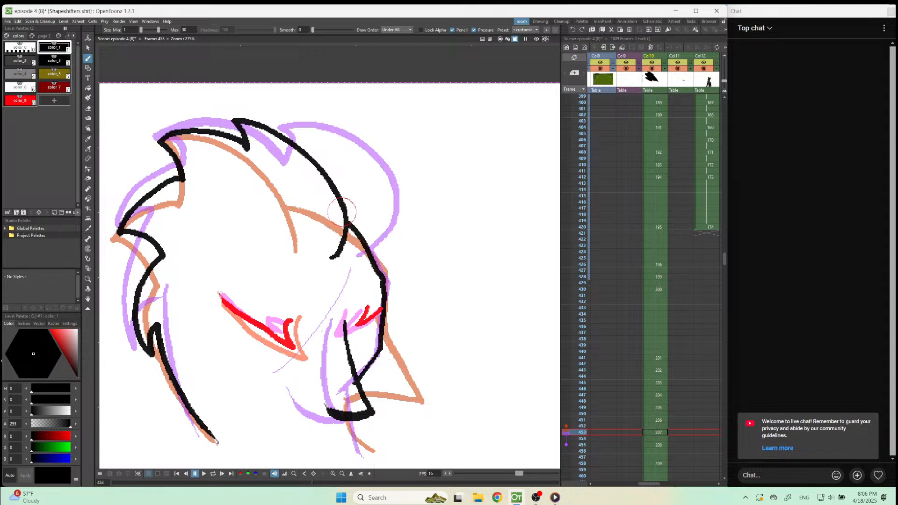
pyautogui.scroll(-3, 283, 445)
pyautogui.scroll(2, 304, 415)
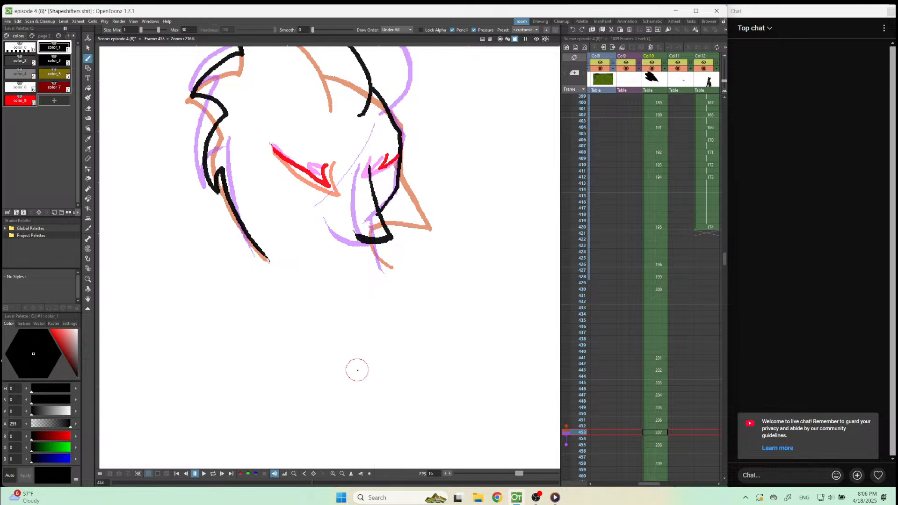
pyautogui.moveTo(373, 244); pyautogui.dragTo(384, 267)
pyautogui.scroll(-4, 395, 252)
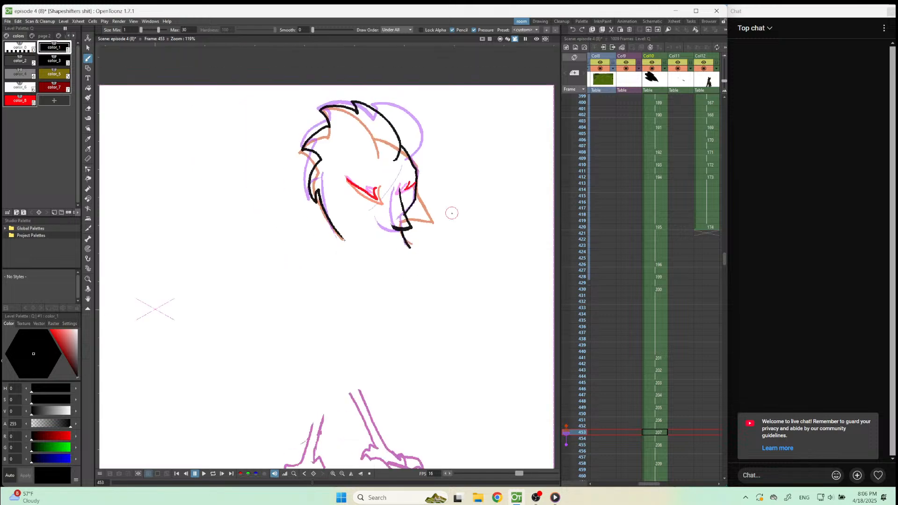
# Compare the drawings from frame 453 to 458 and extend the hold of the frame 455 drawing in Col10 by one frame.
pyautogui.click(657, 433)
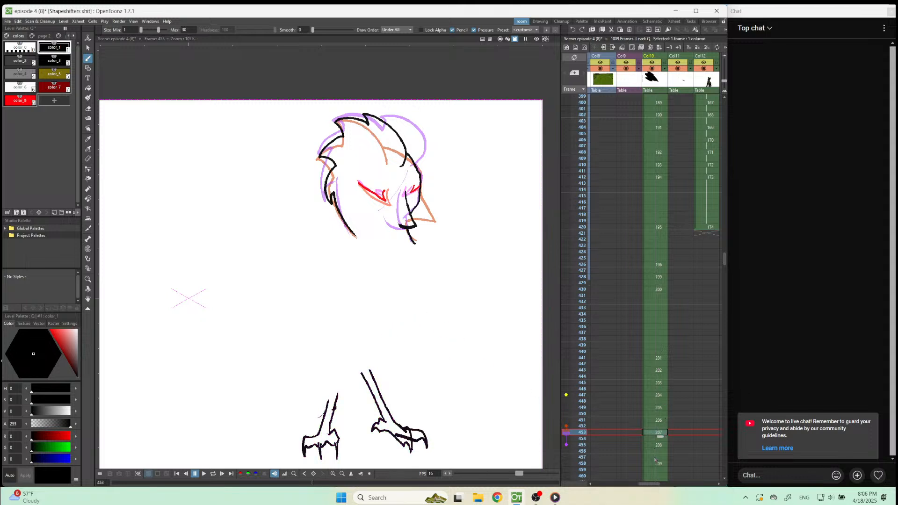
pyautogui.click(657, 464)
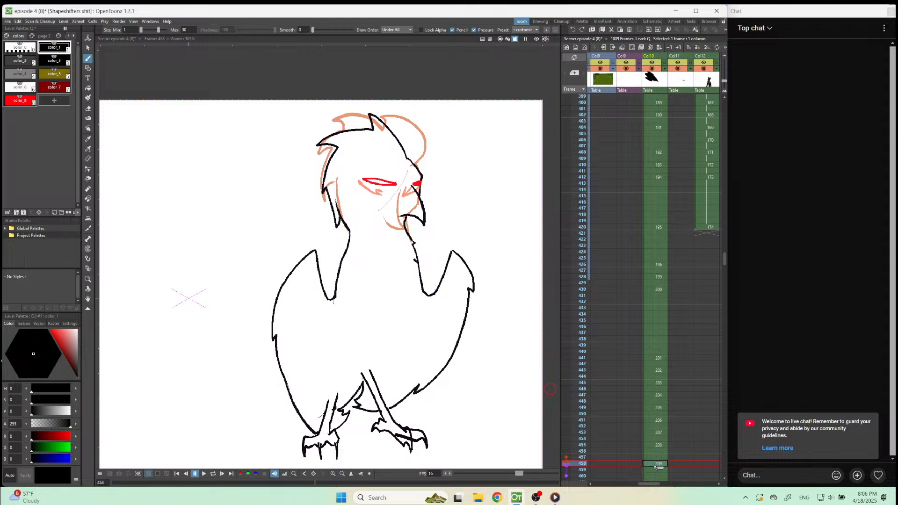
pyautogui.click(656, 452)
pyautogui.moveTo(660, 458); pyautogui.dragTo(661, 468)
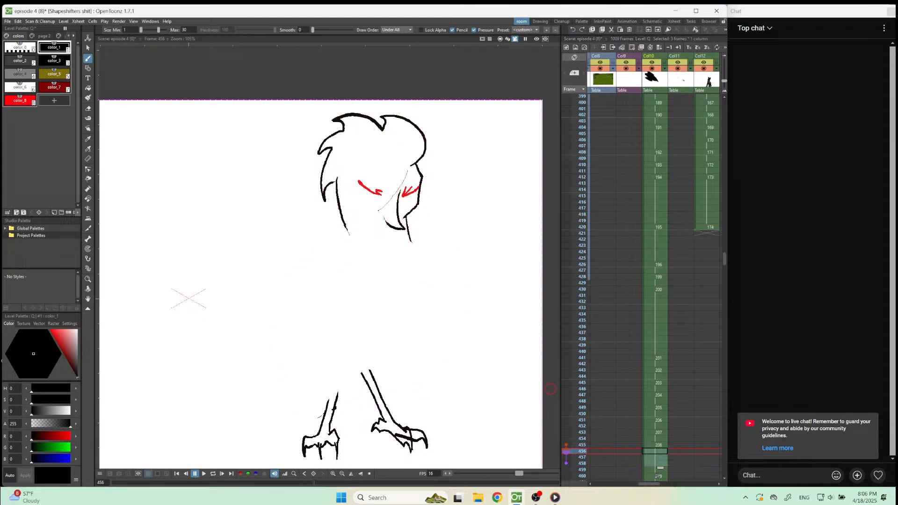
pyautogui.click(660, 464)
pyautogui.click(662, 459)
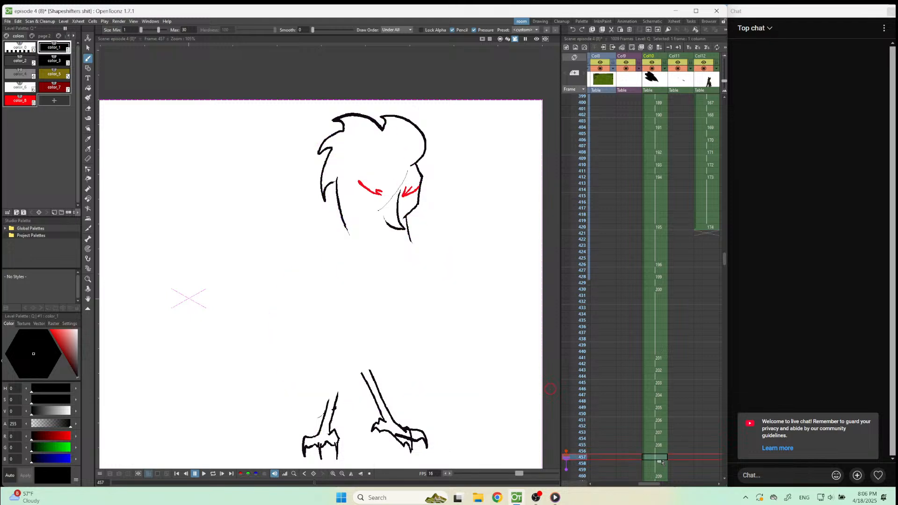
pyautogui.moveTo(660, 468); pyautogui.dragTo(660, 456)
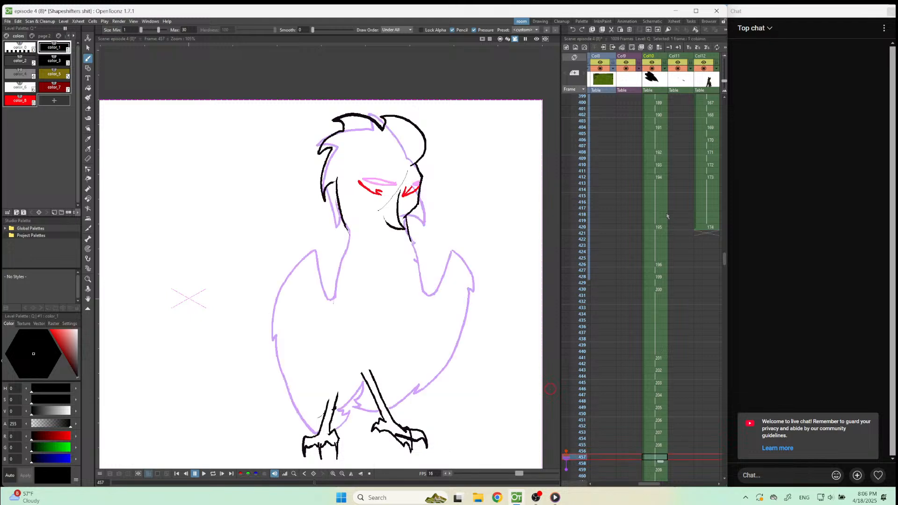
# Fit the whole camera frame in view and play back the bird animation from frame 420, and again from frame 426.
pyautogui.click(656, 240)
pyautogui.click(655, 228)
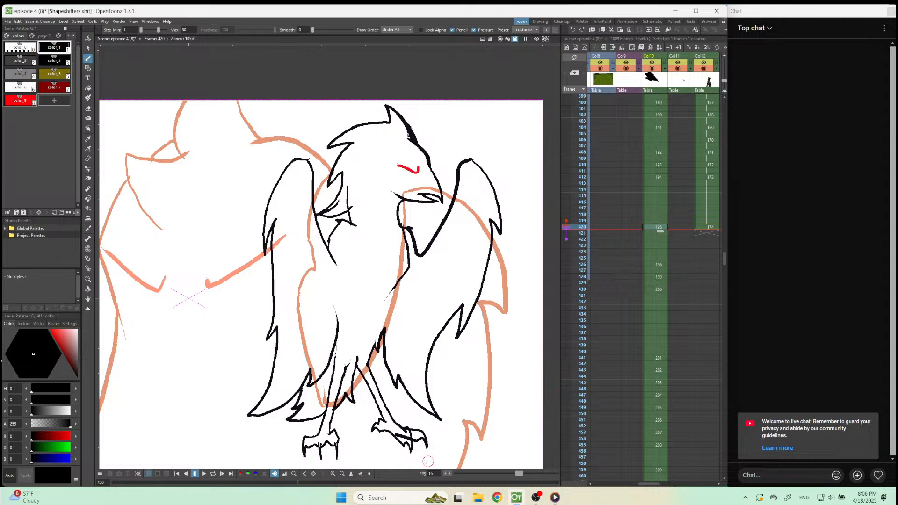
pyautogui.click(369, 473)
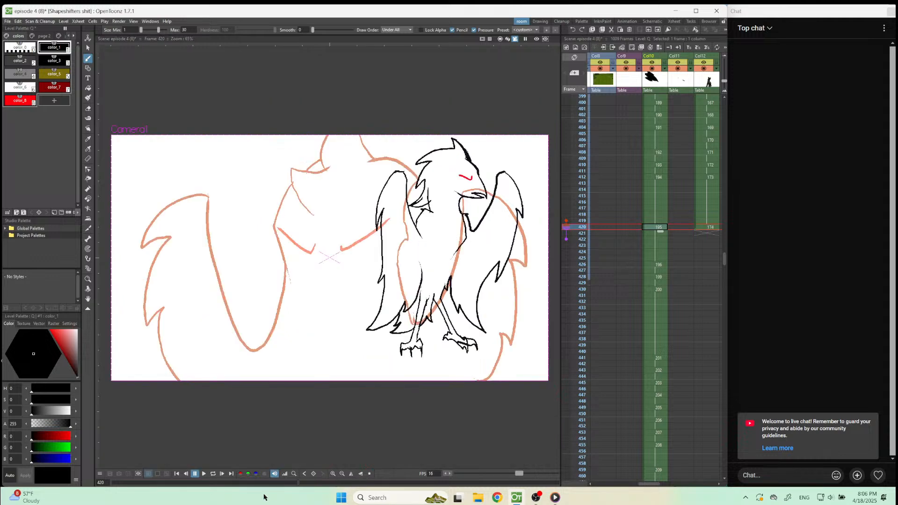
pyautogui.click(203, 474)
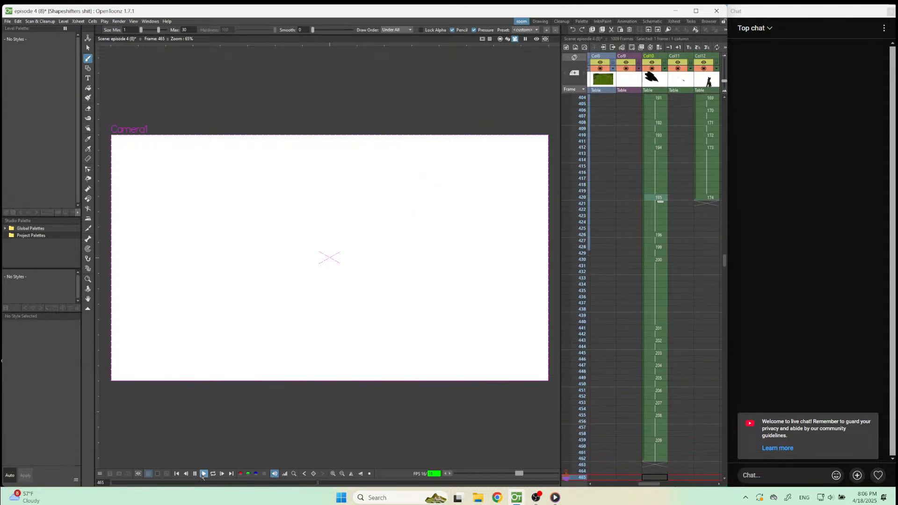
pyautogui.click(203, 476)
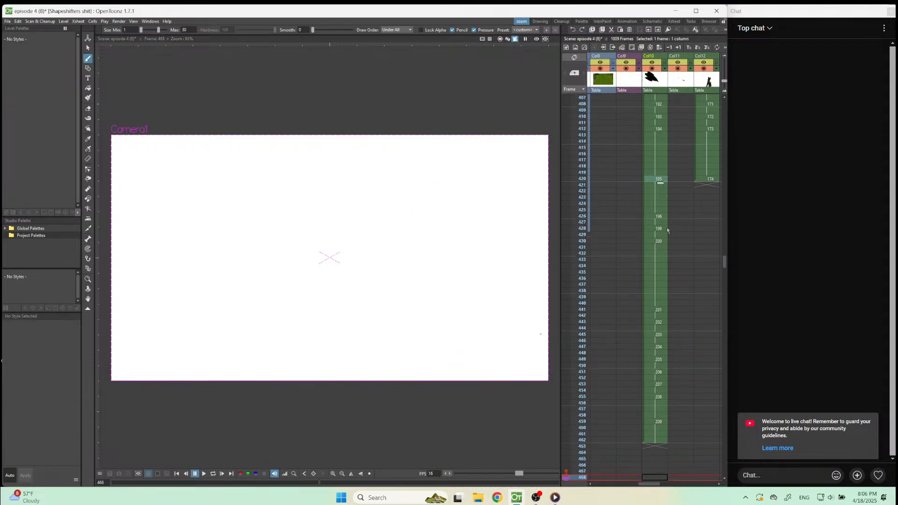
pyautogui.click(659, 218)
pyautogui.click(203, 475)
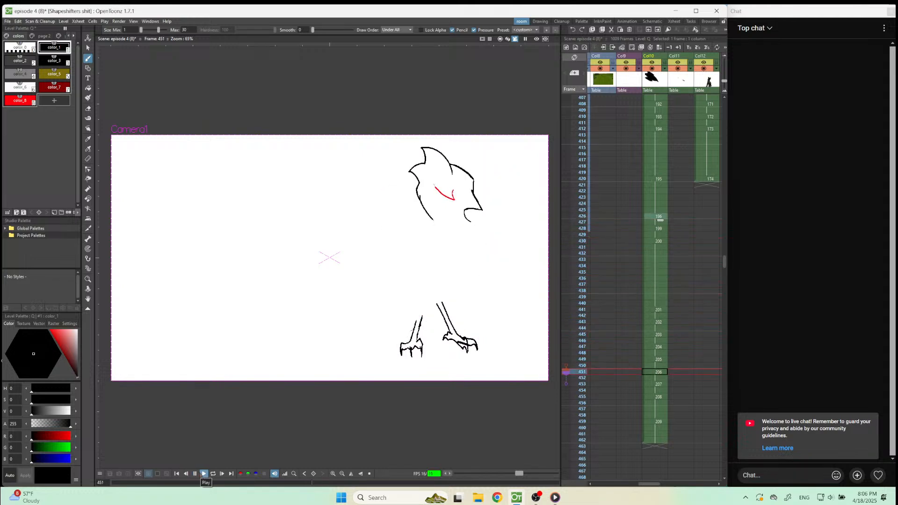
# Move the drawing on frames 453–454 out of Col10 into Col7, and shift the following Col10 drawings up to frame 453.
pyautogui.click(657, 385)
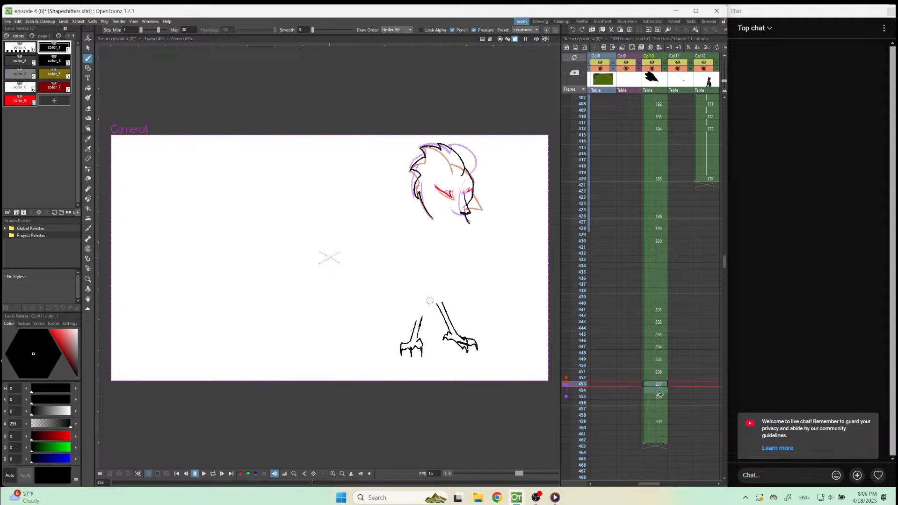
pyautogui.moveTo(642, 387); pyautogui.dragTo(584, 471)
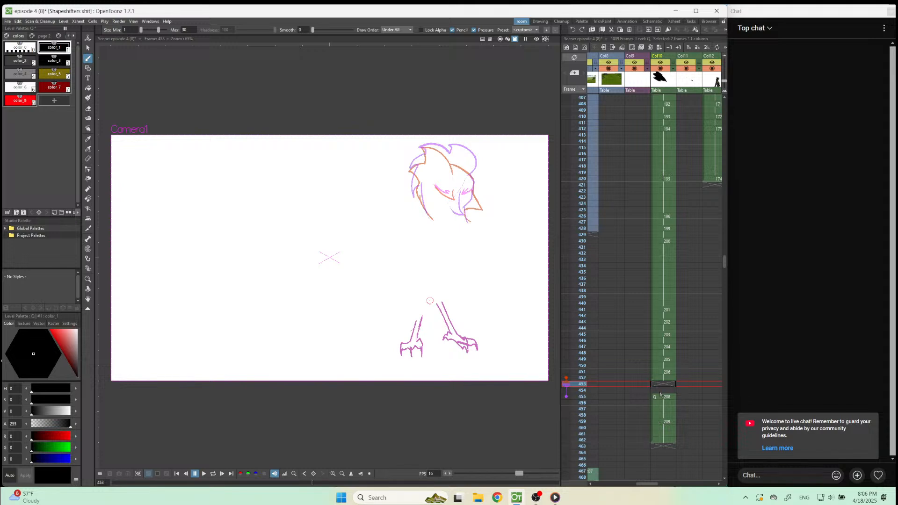
pyautogui.moveTo(653, 401); pyautogui.dragTo(655, 387)
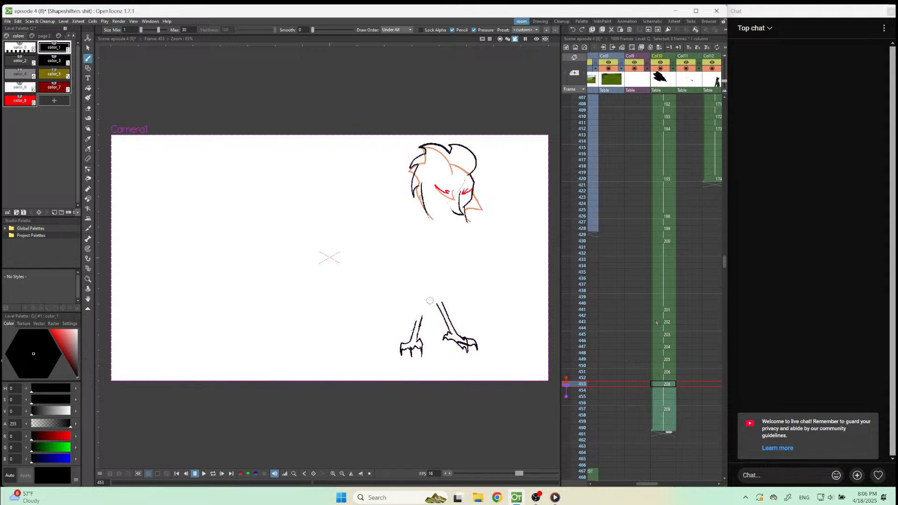
# Play back the head turn from frame 440, and delete the moved drawing at frame 467 in Col7.
pyautogui.click(664, 304)
pyautogui.click(200, 475)
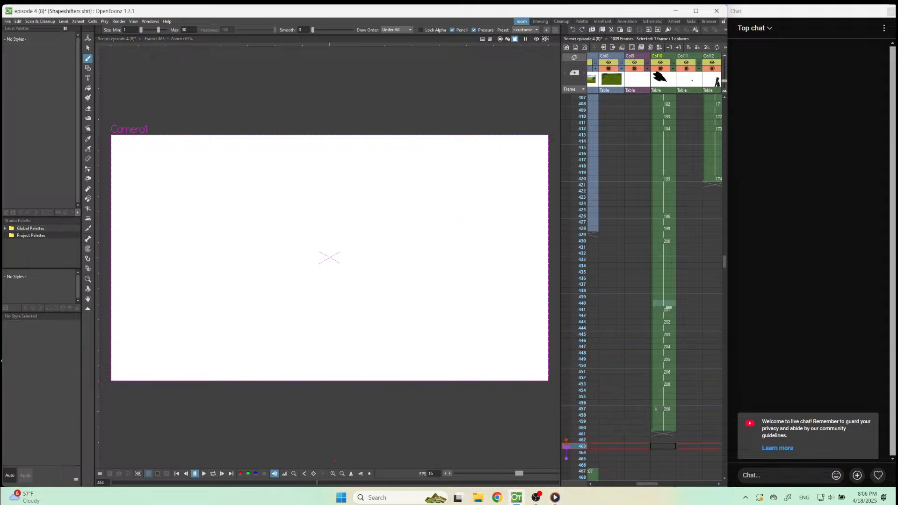
pyautogui.scroll(-3, 599, 475)
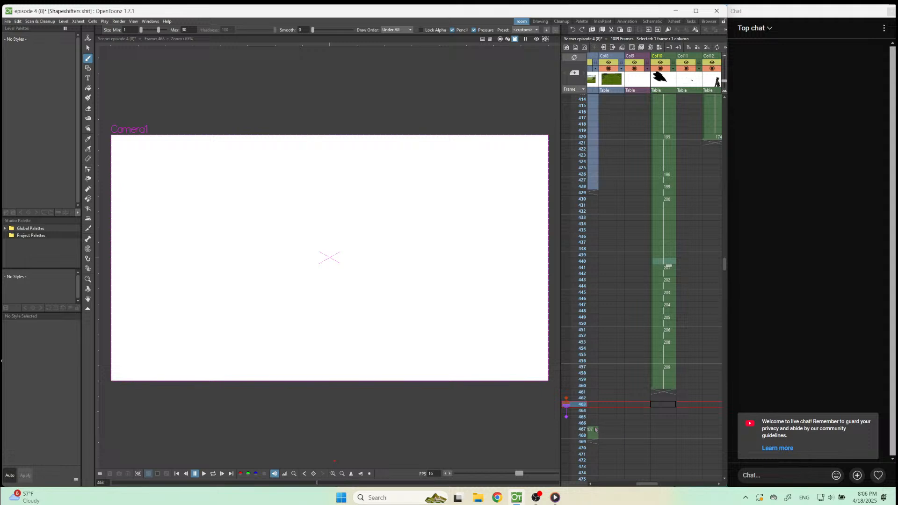
pyautogui.moveTo(596, 429); pyautogui.dragTo(597, 460)
pyautogui.press('Delete')
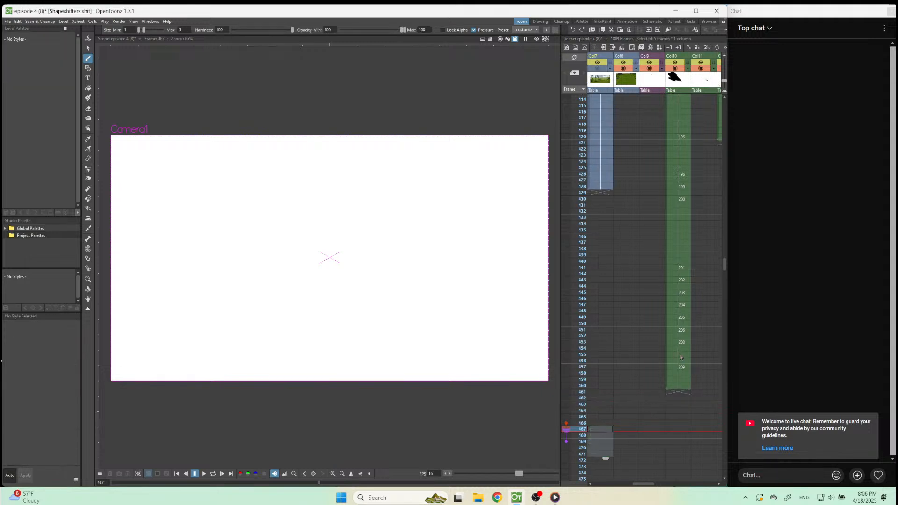
# Start a new in-between drawing on frame 455 in Col10, with the bird's head framed closely.
pyautogui.click(681, 355)
pyautogui.scroll(-2, 402, 345)
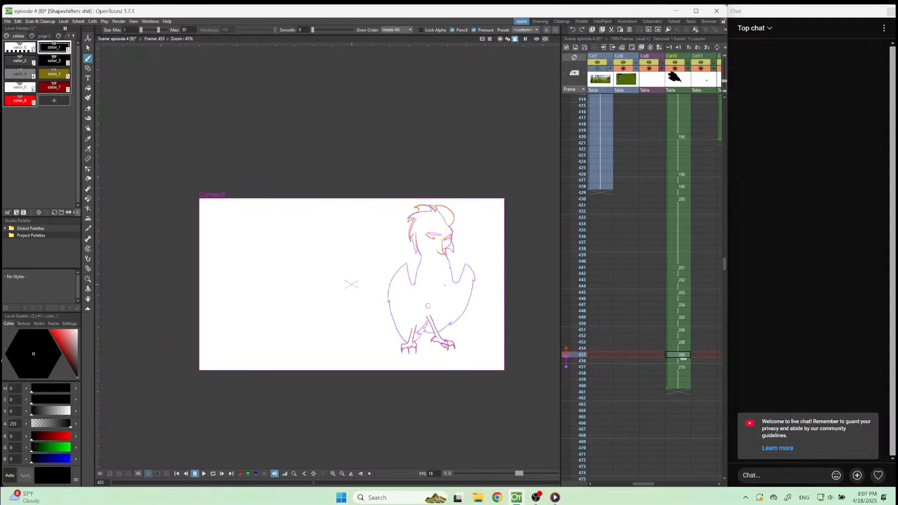
pyautogui.scroll(5, 453, 205)
pyautogui.scroll(-2, 457, 200)
pyautogui.scroll(3, 467, 196)
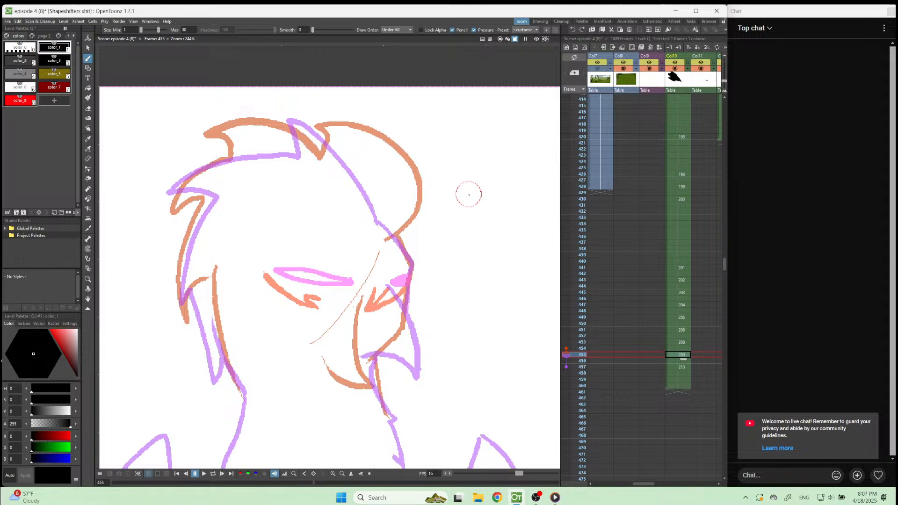
# Try two forward-pointing front crest shapes in black above the forehead on frame 455, and undo each.
pyautogui.moveTo(386, 232)
pyautogui.mouseDown()
pyautogui.moveTo(388, 186)
pyautogui.moveTo(428, 126)
pyautogui.moveTo(388, 114)
pyautogui.moveTo(338, 120)
pyautogui.mouseUp()
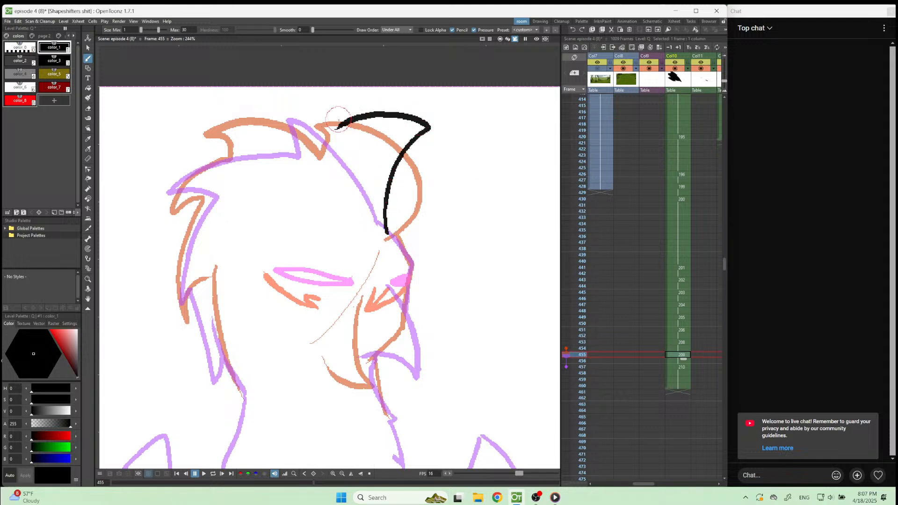
pyautogui.hotkey('ctrl', 'z')
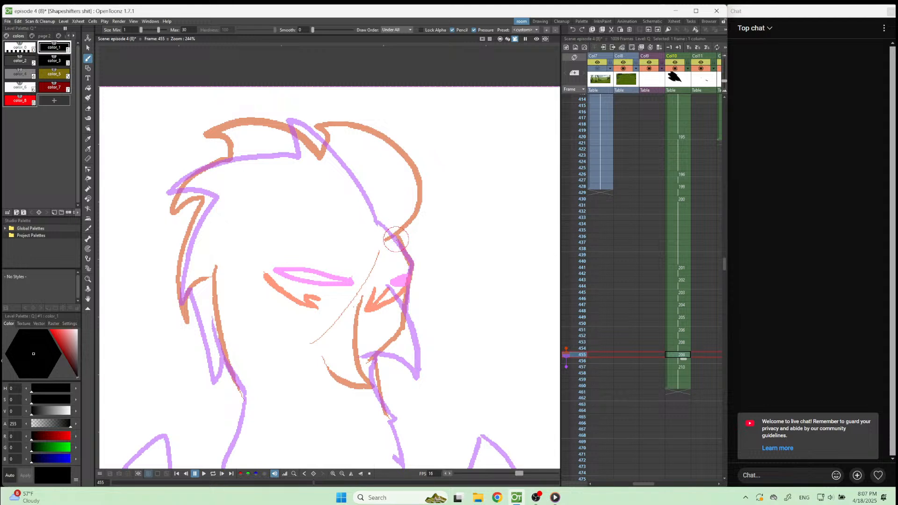
pyautogui.moveTo(395, 240)
pyautogui.mouseDown()
pyautogui.moveTo(403, 213)
pyautogui.moveTo(457, 157)
pyautogui.moveTo(383, 118)
pyautogui.moveTo(344, 145)
pyautogui.mouseUp()
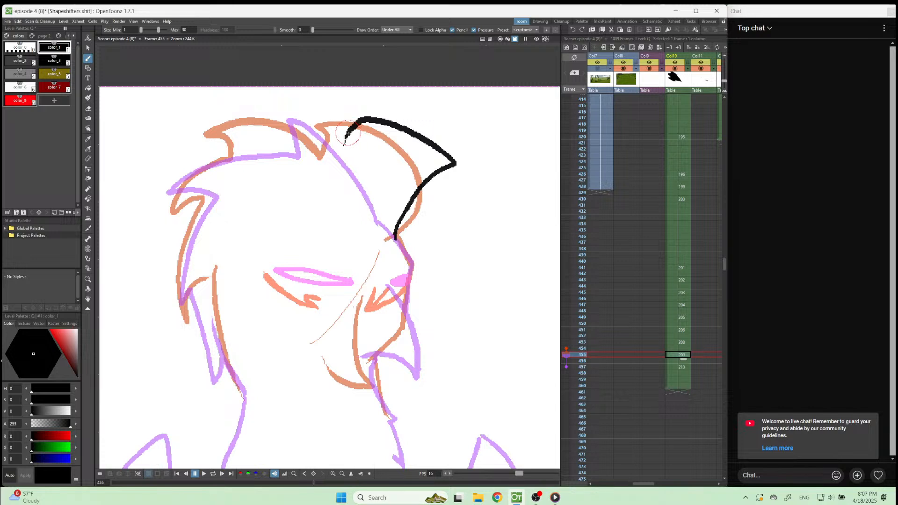
pyautogui.hotkey('ctrl', 'z')
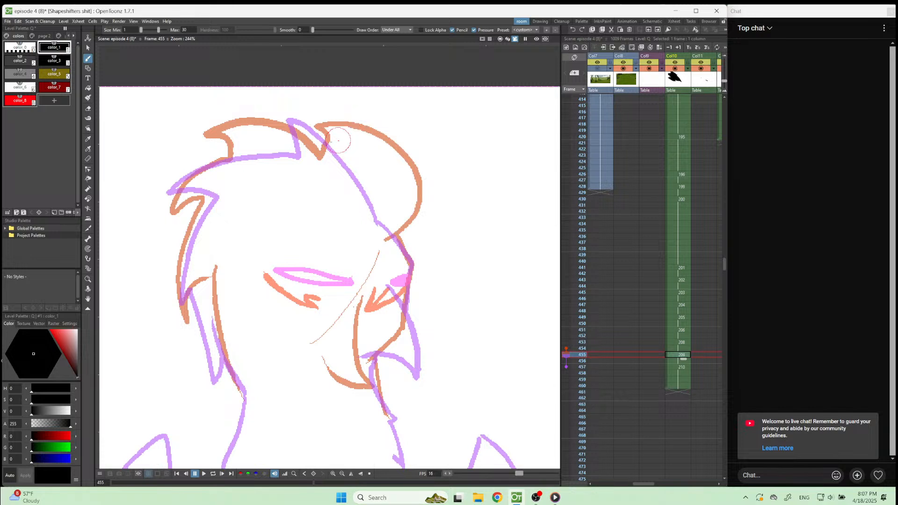
# Draw the rear crest tuft and a rounded front crest with a forward tip in black on frame 455, redoing the front part.
pyautogui.moveTo(327, 159)
pyautogui.mouseDown()
pyautogui.moveTo(322, 138)
pyautogui.moveTo(340, 110)
pyautogui.moveTo(275, 119)
pyautogui.moveTo(327, 159)
pyautogui.moveTo(353, 141)
pyautogui.moveTo(407, 131)
pyautogui.moveTo(423, 139)
pyautogui.moveTo(397, 189)
pyautogui.moveTo(397, 241)
pyautogui.mouseUp()
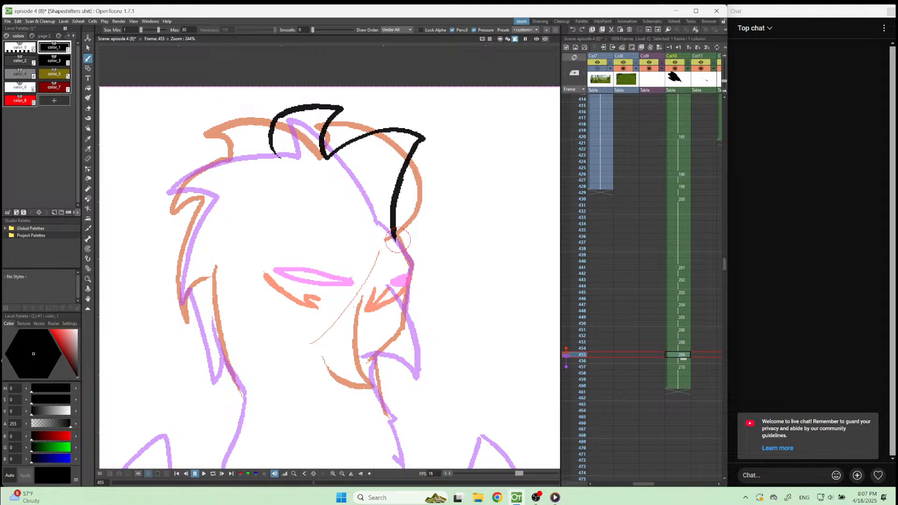
pyautogui.hotkey('ctrl', 'z')
pyautogui.moveTo(392, 238)
pyautogui.mouseDown()
pyautogui.moveTo(397, 203)
pyautogui.moveTo(429, 152)
pyautogui.mouseUp()
pyautogui.hotkey('ctrl', 'z')
pyautogui.moveTo(393, 241)
pyautogui.mouseDown()
pyautogui.moveTo(395, 216)
pyautogui.moveTo(435, 198)
pyautogui.moveTo(411, 147)
pyautogui.moveTo(379, 132)
pyautogui.moveTo(337, 142)
pyautogui.moveTo(328, 163)
pyautogui.mouseUp()
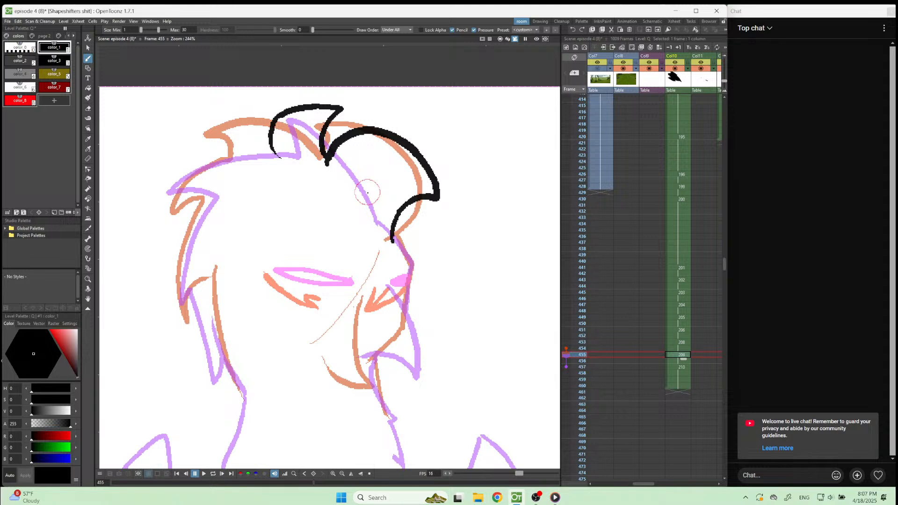
# Draw the beak's edge in black and the far eye in red on frame 455.
pyautogui.moveTo(368, 297)
pyautogui.mouseDown()
pyautogui.moveTo(376, 340)
pyautogui.moveTo(372, 391)
pyautogui.moveTo(342, 364)
pyautogui.mouseUp()
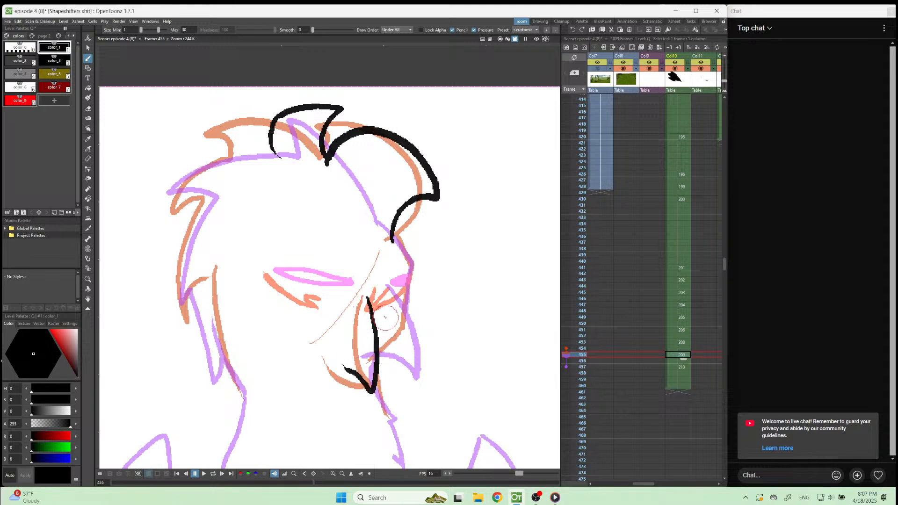
pyautogui.click(21, 101)
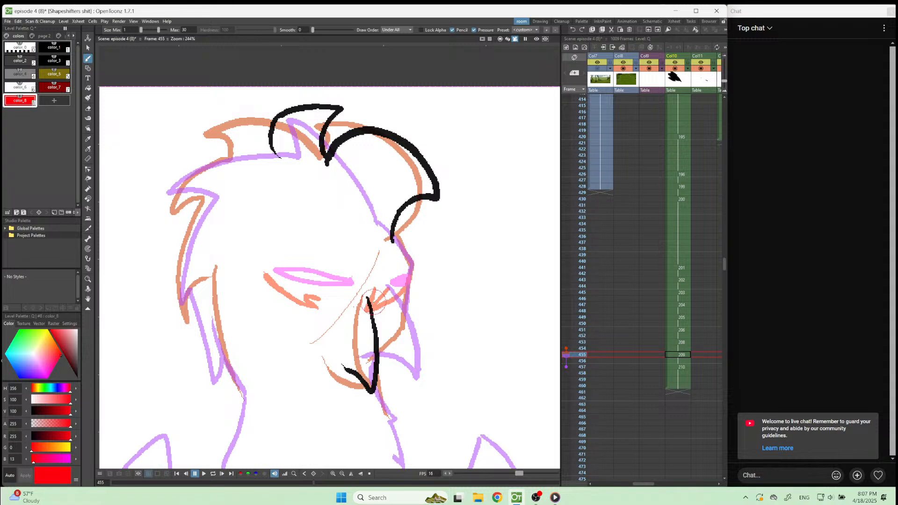
pyautogui.moveTo(378, 288)
pyautogui.mouseDown()
pyautogui.moveTo(377, 303)
pyautogui.moveTo(406, 286)
pyautogui.mouseUp()
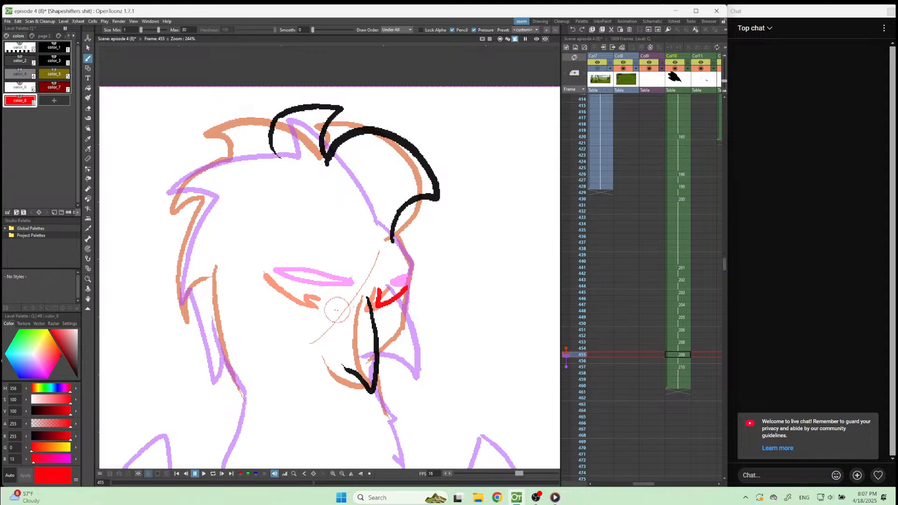
# Draw the near eye in red, plus the face profile and feathered back of the head in black on frame 455.
pyautogui.moveTo(314, 294)
pyautogui.mouseDown()
pyautogui.moveTo(290, 294)
pyautogui.moveTo(265, 271)
pyautogui.mouseUp()
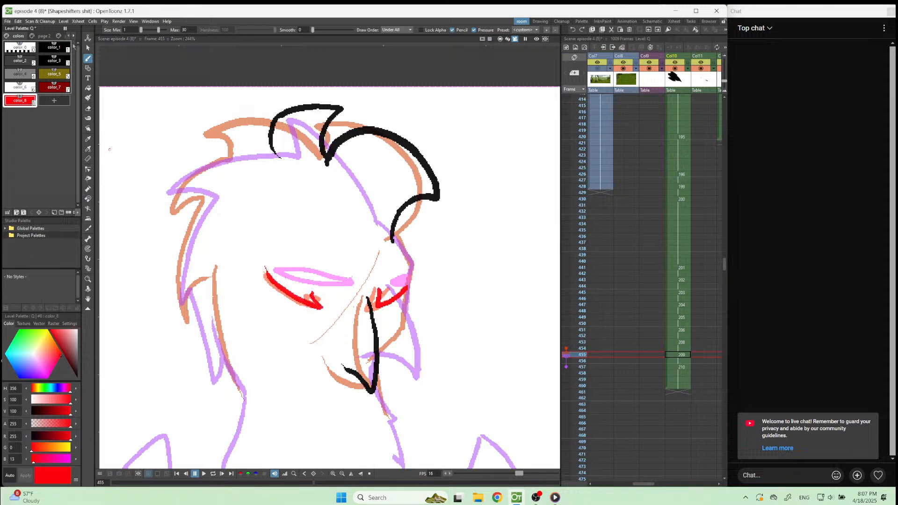
pyautogui.click(54, 47)
pyautogui.moveTo(391, 237)
pyautogui.mouseDown()
pyautogui.moveTo(410, 271)
pyautogui.moveTo(405, 319)
pyautogui.moveTo(377, 359)
pyautogui.mouseUp()
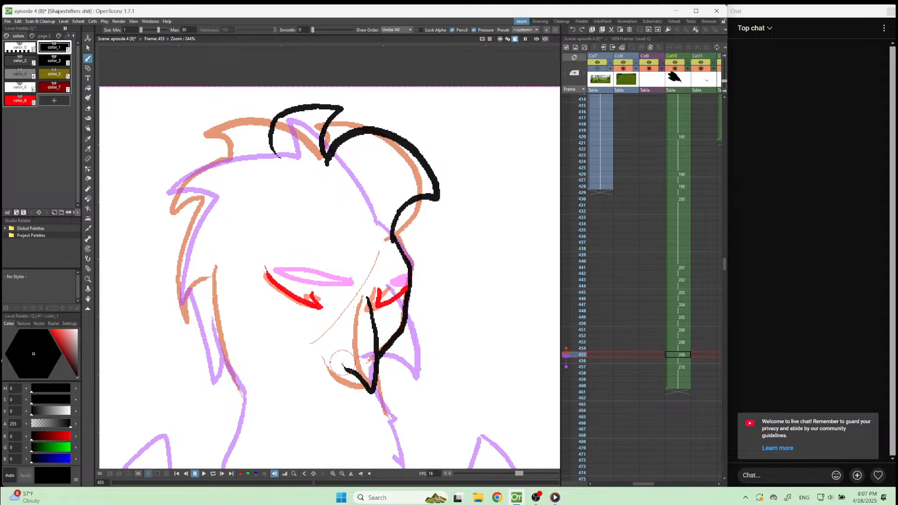
pyautogui.moveTo(279, 151); pyautogui.dragTo(280, 158)
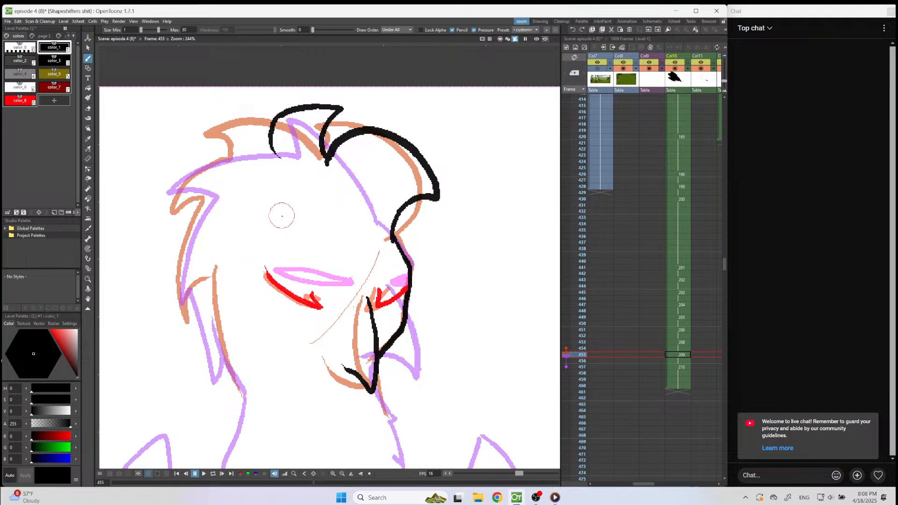
pyautogui.moveTo(278, 155)
pyautogui.mouseDown()
pyautogui.moveTo(235, 166)
pyautogui.moveTo(195, 158)
pyautogui.moveTo(177, 185)
pyautogui.moveTo(177, 199)
pyautogui.moveTo(202, 207)
pyautogui.moveTo(184, 284)
pyautogui.moveTo(173, 293)
pyautogui.moveTo(178, 305)
pyautogui.moveTo(203, 308)
pyautogui.moveTo(244, 402)
pyautogui.mouseUp()
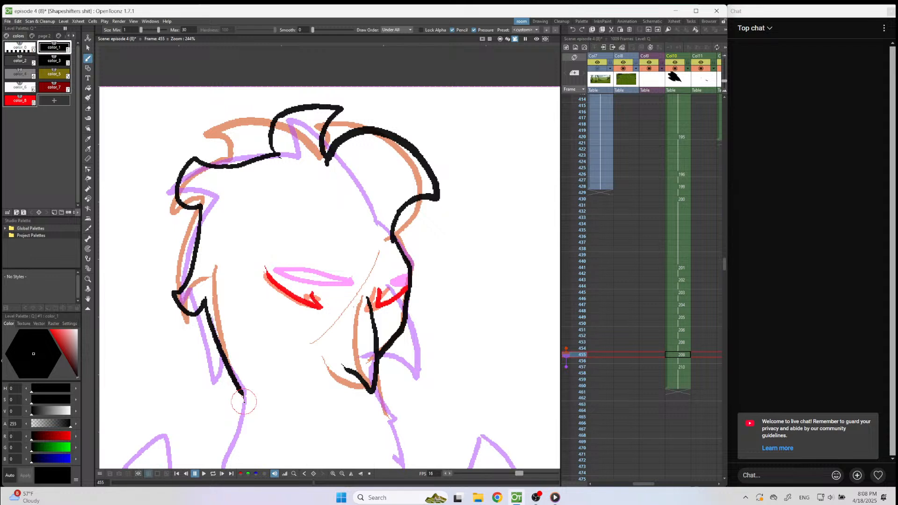
# Hold the frame 455 drawing in Col10 for two more frames, start a new drawing on frame 457, and compare both frames.
pyautogui.click(679, 356)
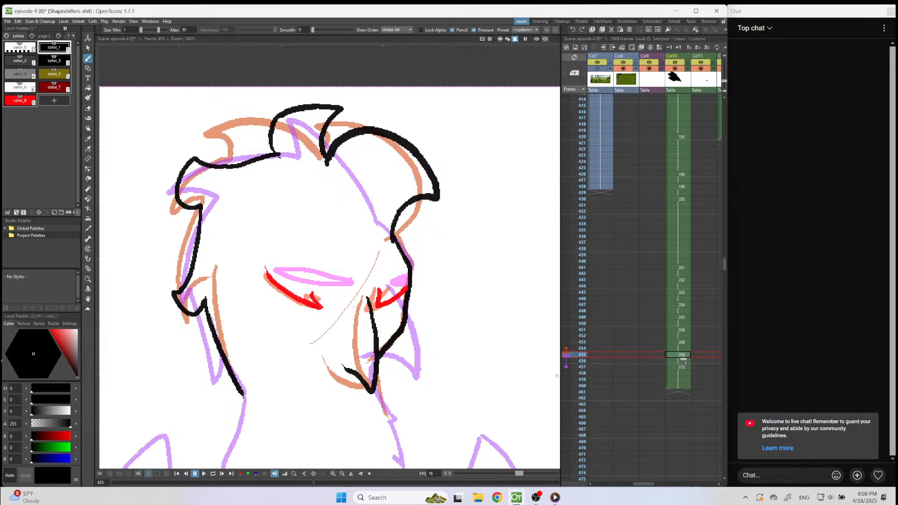
pyautogui.moveTo(687, 360); pyautogui.dragTo(686, 373)
pyautogui.click(679, 367)
pyautogui.scroll(-6, 406, 236)
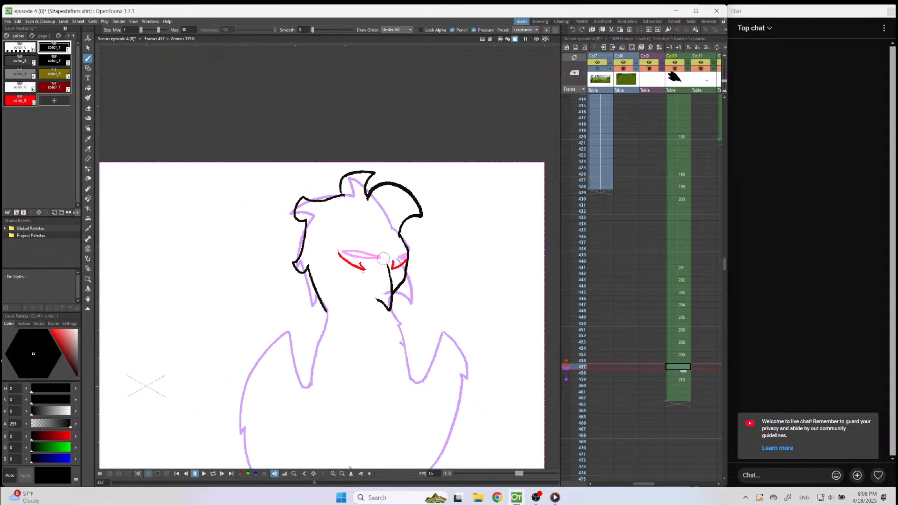
pyautogui.click(402, 182)
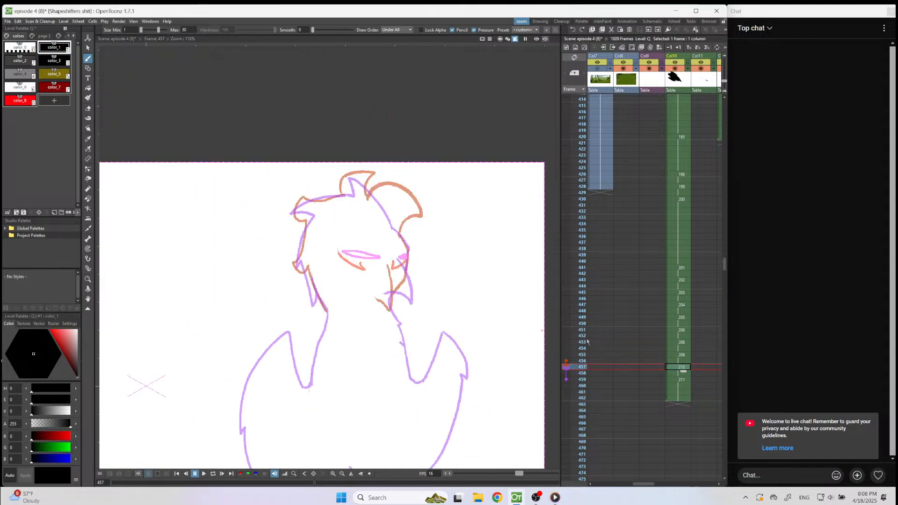
pyautogui.click(585, 355)
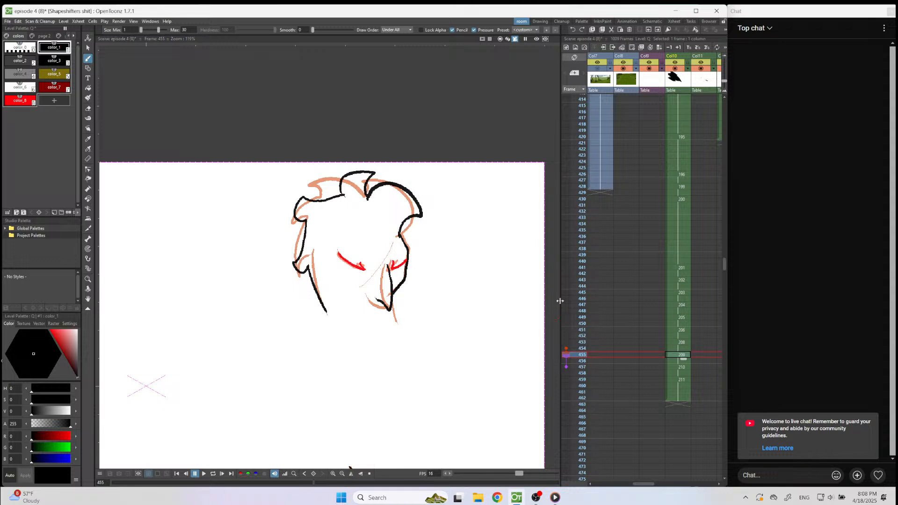
pyautogui.press('Down')
pyautogui.press('Down')
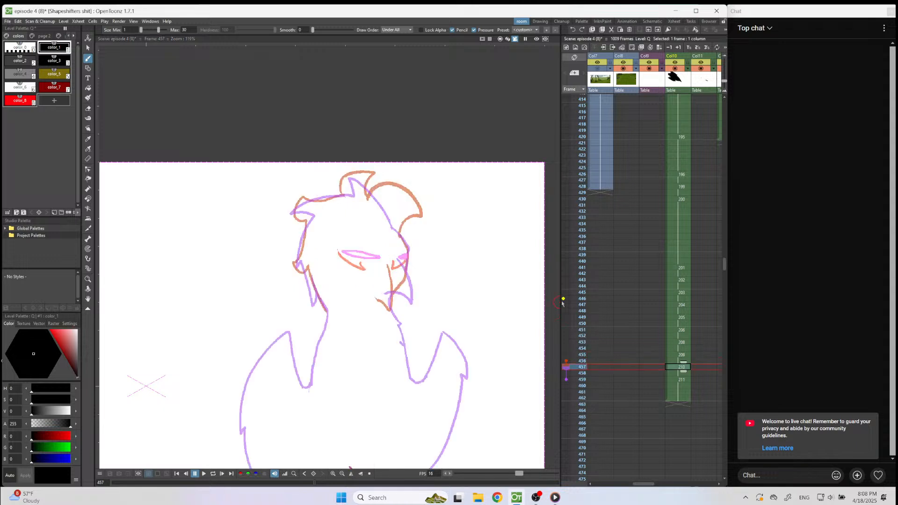
# Draw the hooked beak in black on frame 457, between the two onion-skinned beak positions.
pyautogui.scroll(-1, 489, 233)
pyautogui.scroll(6, 418, 268)
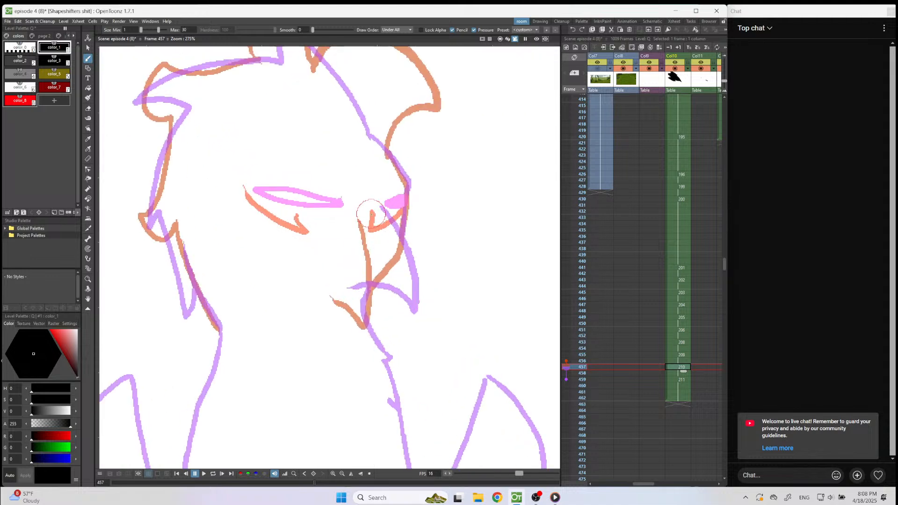
pyautogui.moveTo(372, 213)
pyautogui.mouseDown()
pyautogui.moveTo(397, 279)
pyautogui.moveTo(397, 315)
pyautogui.moveTo(345, 294)
pyautogui.mouseUp()
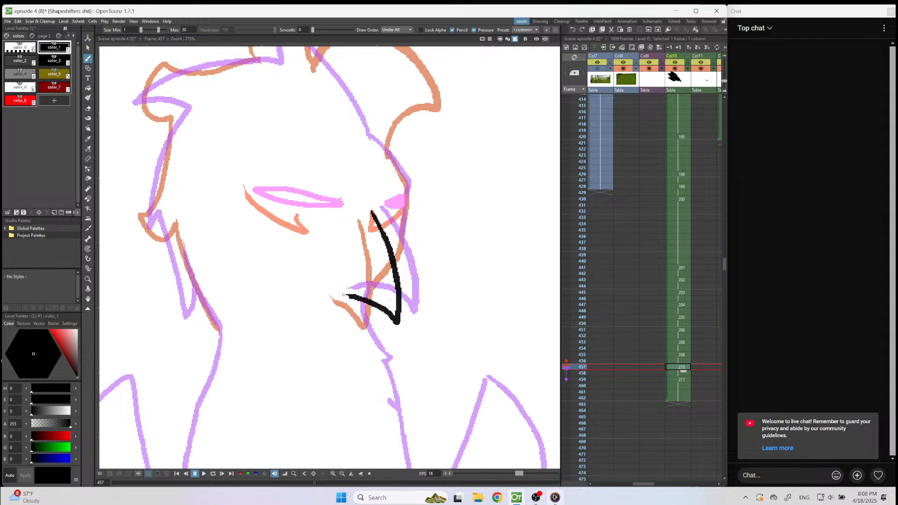
# Switch to Media Player, skip to the next music track, and return to the OpenToonz drawing.
pyautogui.click(555, 498)
pyautogui.click(377, 457)
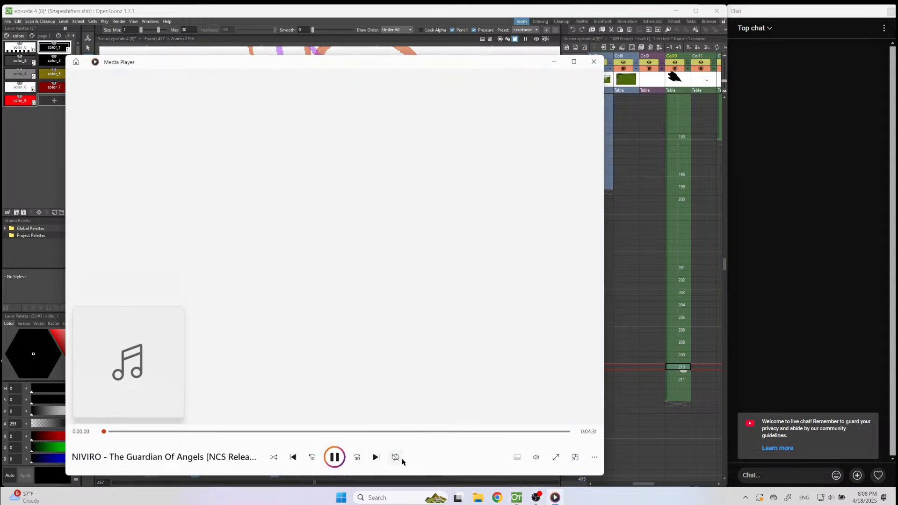
pyautogui.click(547, 492)
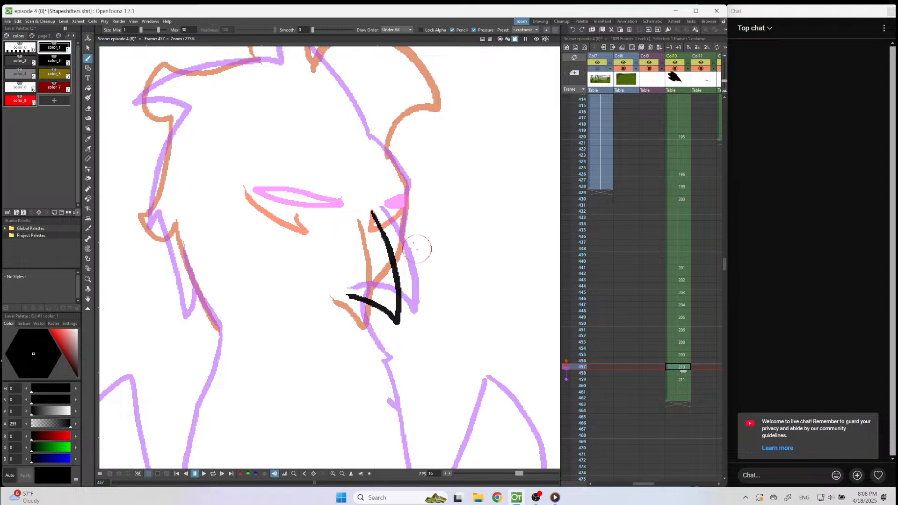
# Draw the pointed crest and the spiky feathers down the back of the head in black on frame 457.
pyautogui.scroll(-5, 393, 179)
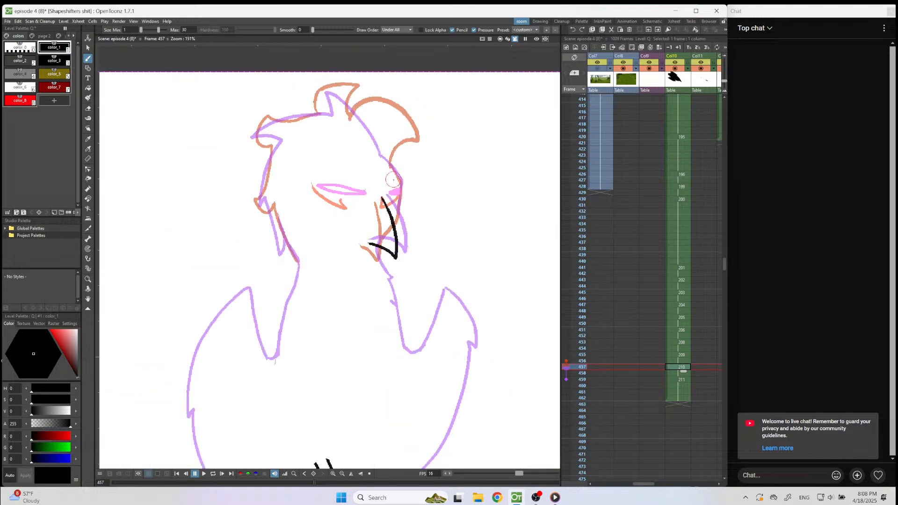
pyautogui.scroll(5, 388, 131)
pyautogui.moveTo(412, 215)
pyautogui.mouseDown()
pyautogui.moveTo(369, 76)
pyautogui.moveTo(323, 100)
pyautogui.moveTo(315, 124)
pyautogui.moveTo(176, 98)
pyautogui.moveTo(185, 155)
pyautogui.moveTo(206, 169)
pyautogui.moveTo(168, 209)
pyautogui.moveTo(127, 227)
pyautogui.moveTo(163, 288)
pyautogui.moveTo(179, 293)
pyautogui.moveTo(165, 287)
pyautogui.moveTo(164, 380)
pyautogui.moveTo(182, 390)
pyautogui.moveTo(203, 366)
pyautogui.mouseUp()
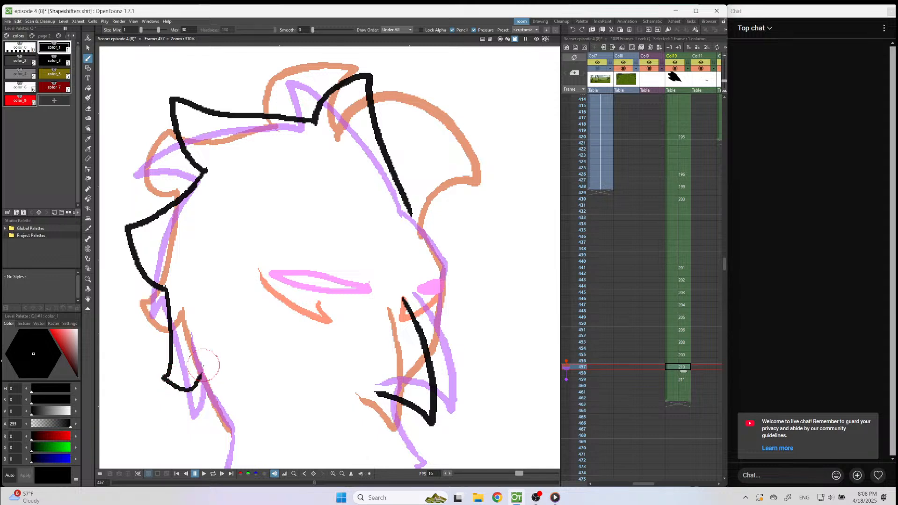
# Draw the face profile in black from the brow down to the beak on frame 457, redoing the first stroke.
pyautogui.scroll(-3, 361, 219)
pyautogui.scroll(4, 412, 282)
pyautogui.moveTo(378, 173); pyautogui.dragTo(425, 233)
pyautogui.hotkey('ctrl', 'z')
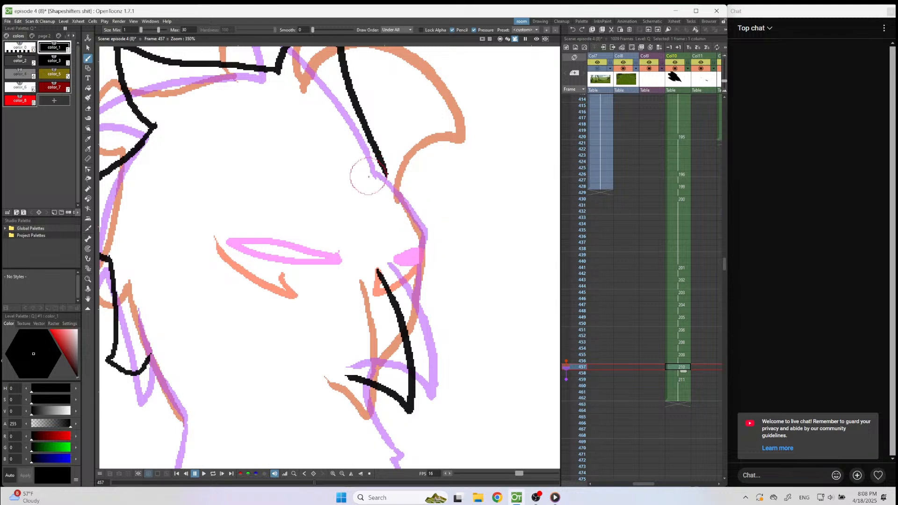
pyautogui.moveTo(381, 175)
pyautogui.mouseDown()
pyautogui.moveTo(421, 234)
pyautogui.moveTo(417, 305)
pyautogui.moveTo(402, 342)
pyautogui.mouseUp()
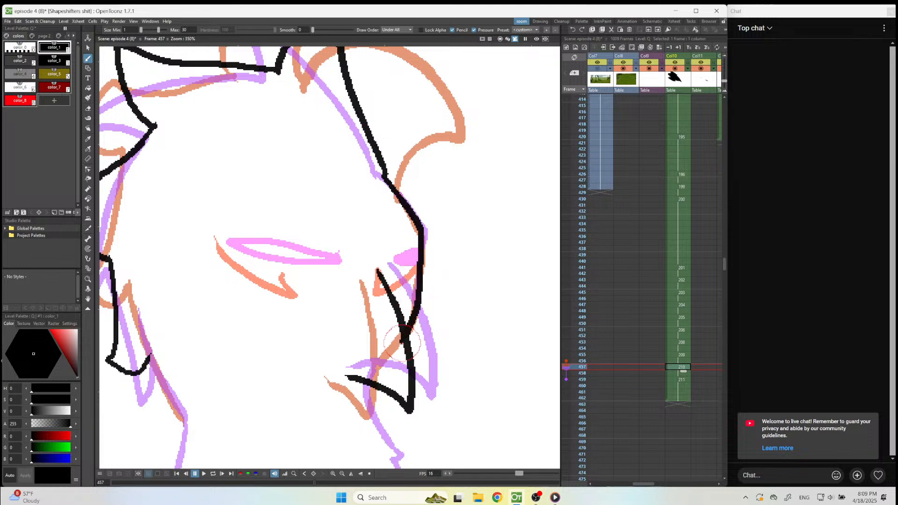
# Draw the far eye and the narrow slanted near eye in red on frame 457.
pyautogui.click(19, 100)
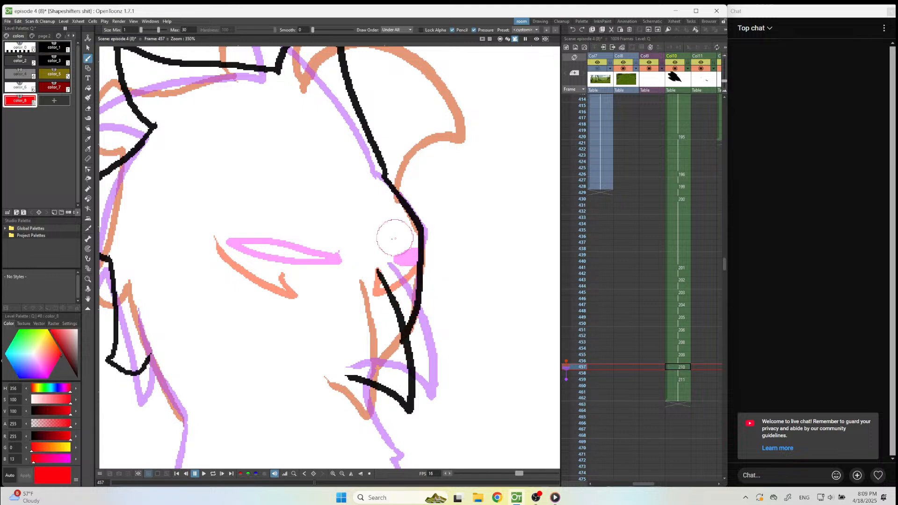
pyautogui.moveTo(412, 257)
pyautogui.mouseDown()
pyautogui.moveTo(394, 272)
pyautogui.moveTo(407, 269)
pyautogui.mouseUp()
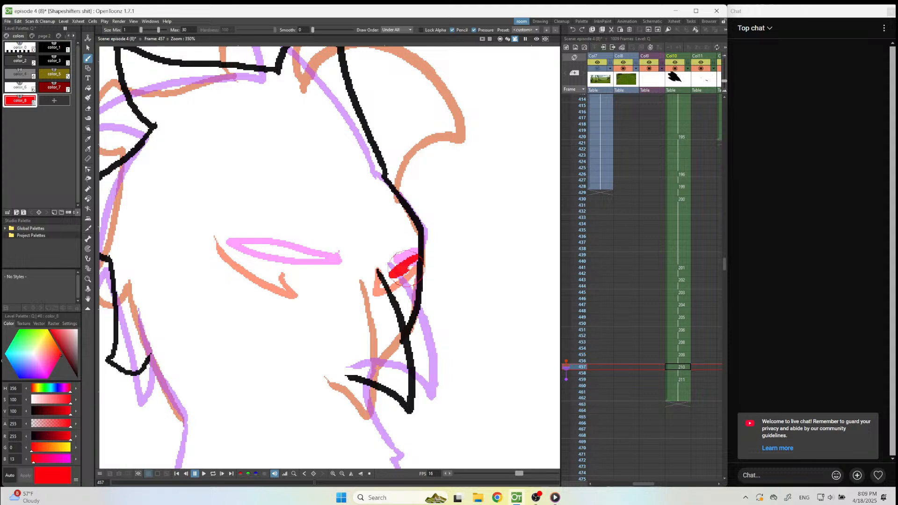
pyautogui.moveTo(329, 278)
pyautogui.mouseDown()
pyautogui.moveTo(229, 246)
pyautogui.moveTo(323, 276)
pyautogui.mouseUp()
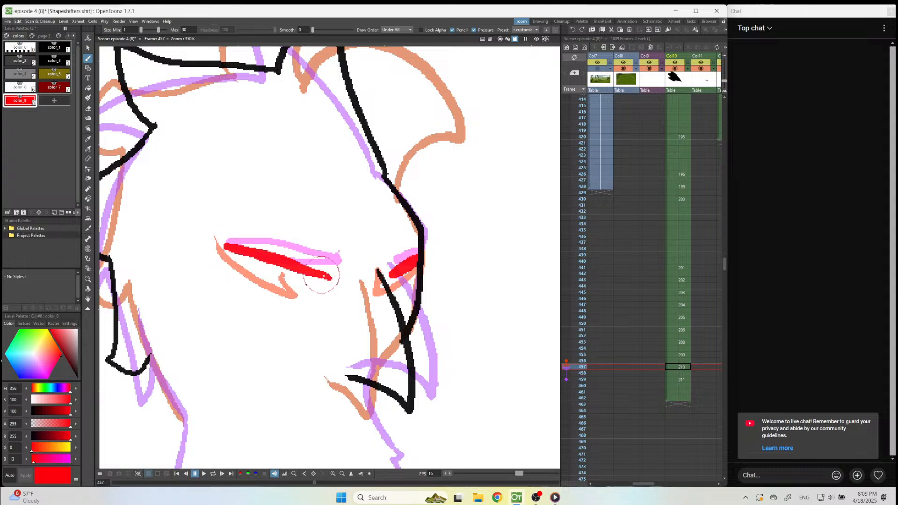
# Play back the bird's head turn from frame 439 with the whole camera frame in view.
pyautogui.scroll(-5, 346, 265)
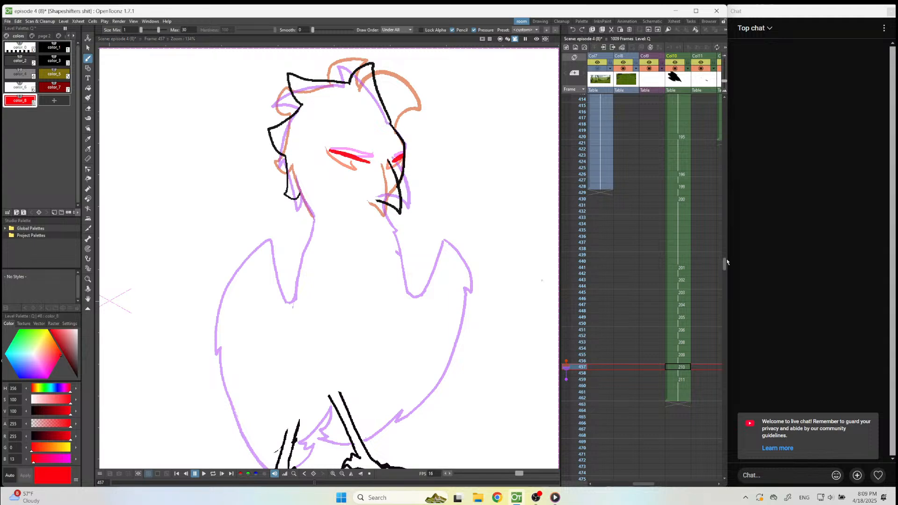
pyautogui.click(679, 255)
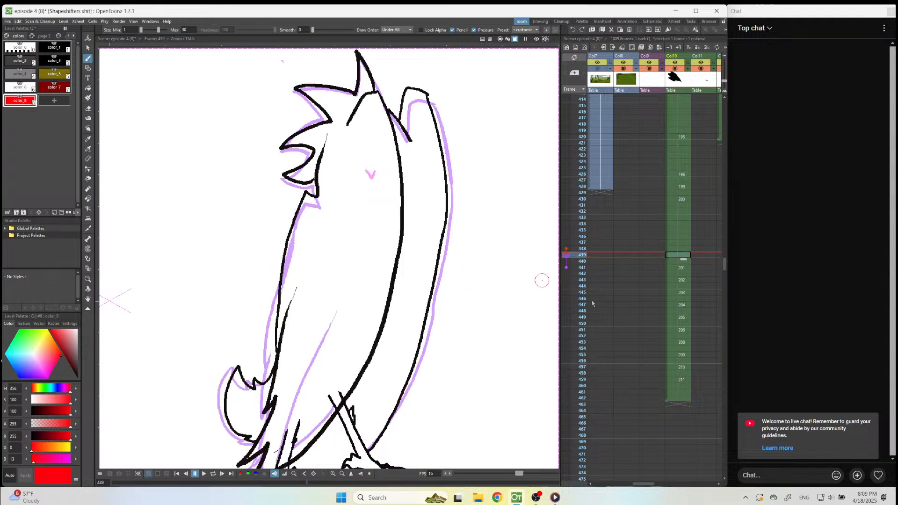
pyautogui.click(370, 474)
pyautogui.click(204, 474)
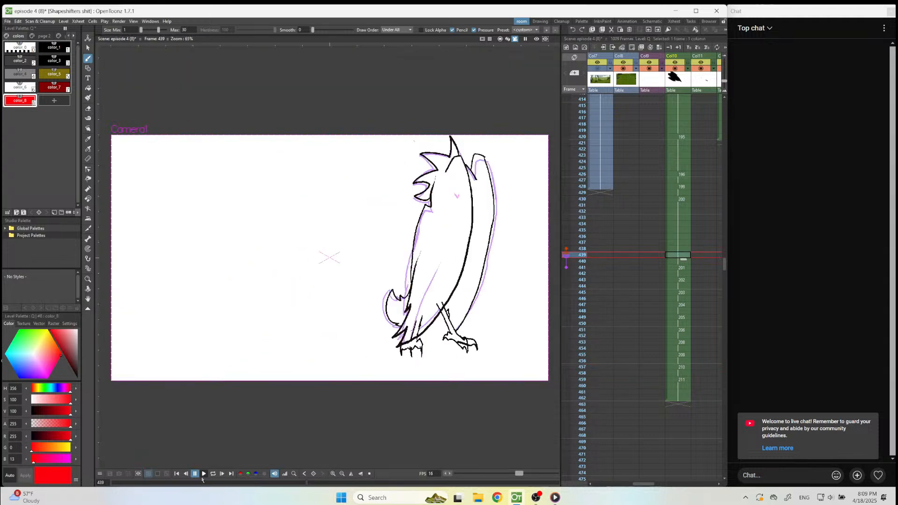
pyautogui.click(195, 473)
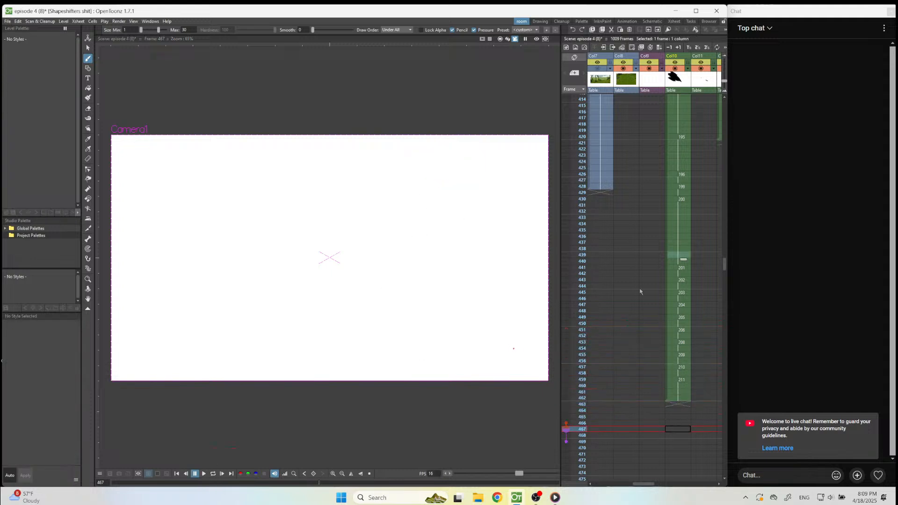
# Try holding frame 457 two frames longer with a red forehead stroke on a new frame 459 drawing, and undo both.
pyautogui.click(674, 369)
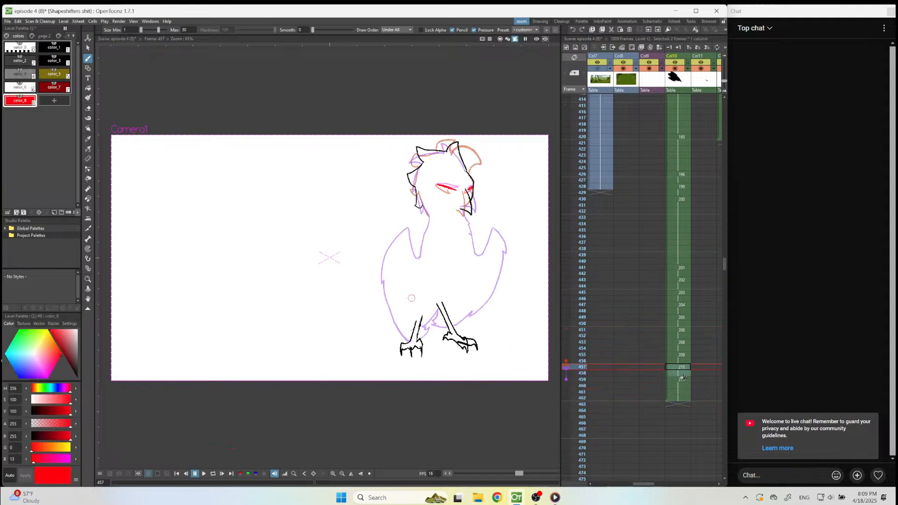
pyautogui.moveTo(685, 384); pyautogui.dragTo(684, 391)
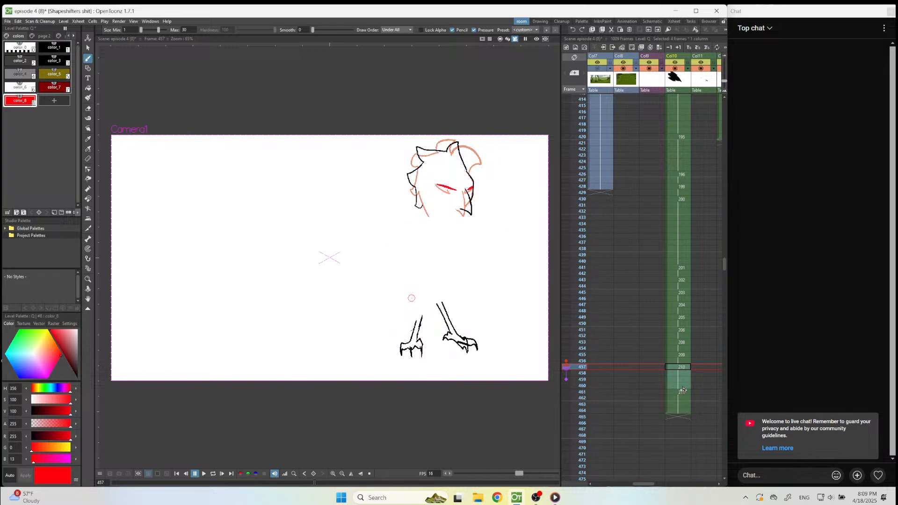
pyautogui.click(682, 380)
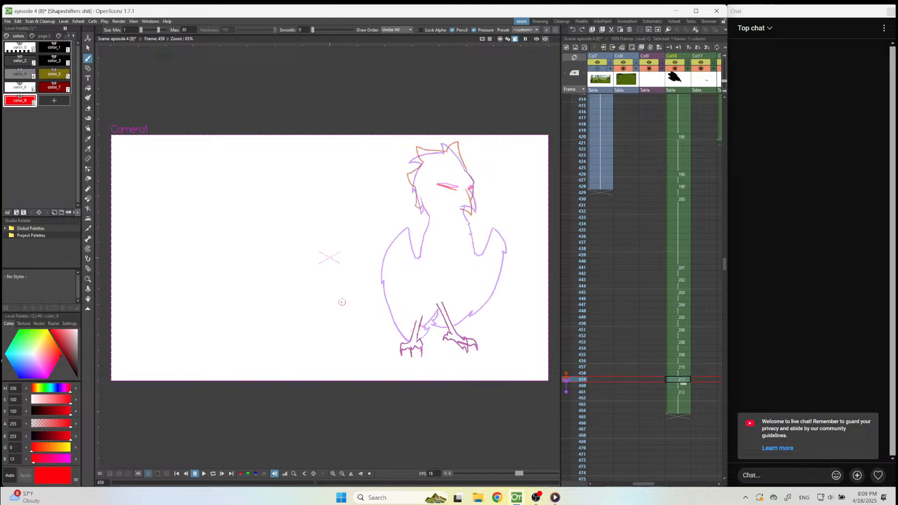
pyautogui.scroll(5, 451, 201)
pyautogui.scroll(3, 486, 135)
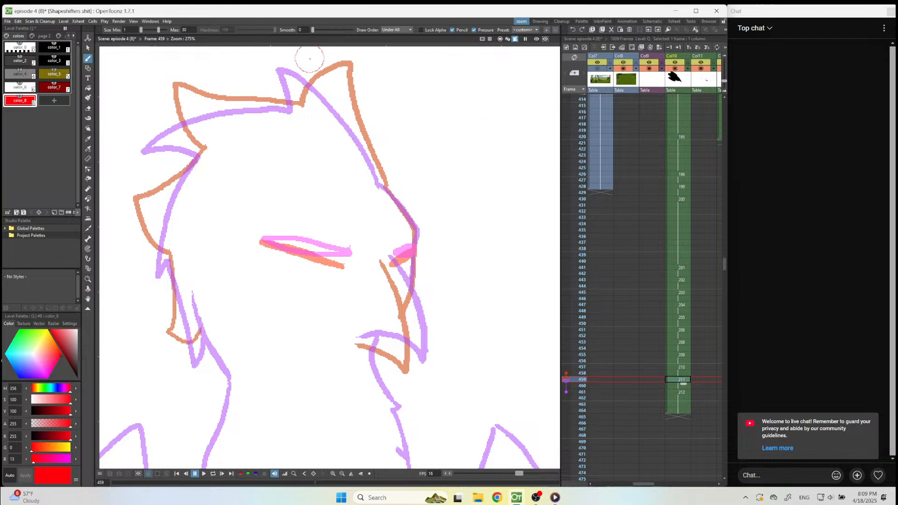
pyautogui.moveTo(309, 56); pyautogui.dragTo(364, 154)
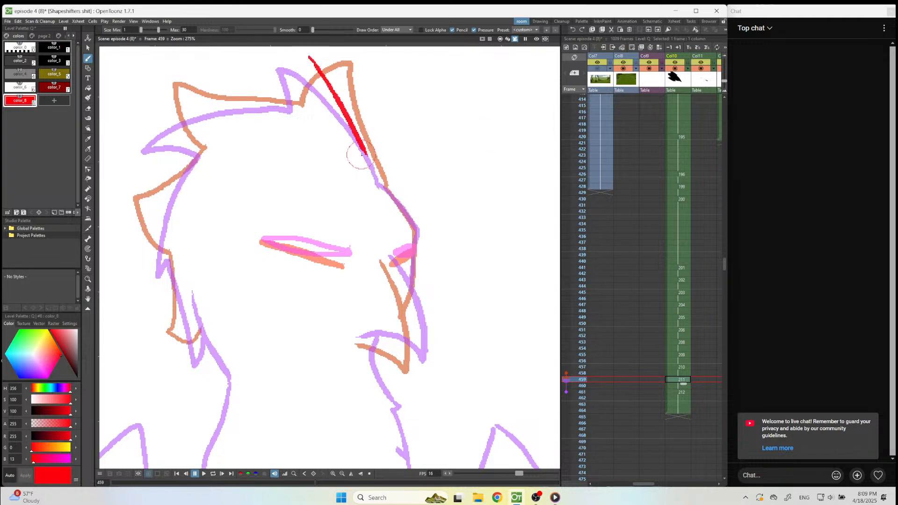
pyautogui.hotkey('ctrl', 'z')
pyautogui.hotkey('ctrl', 'z')
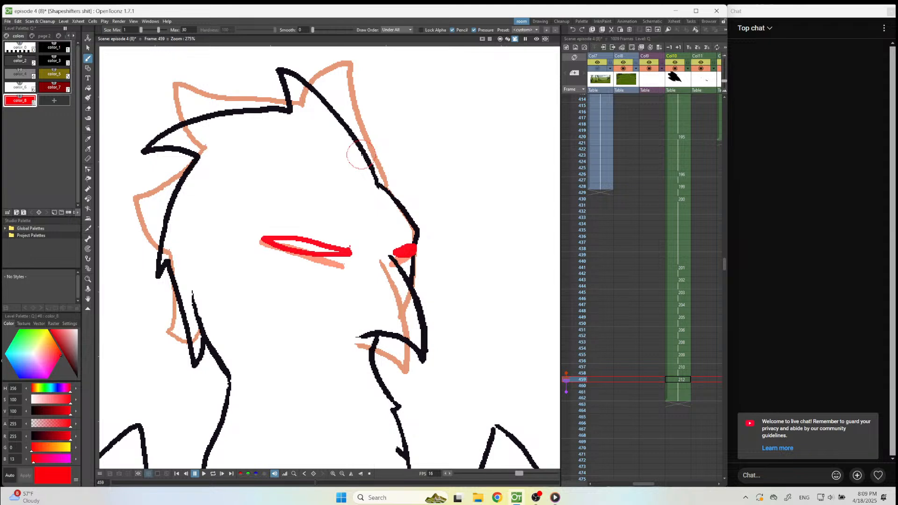
# Start a new blank drawing on frame 461 in Col10 with black selected, and briefly compare it with frame 436 in onion skin.
pyautogui.click(684, 392)
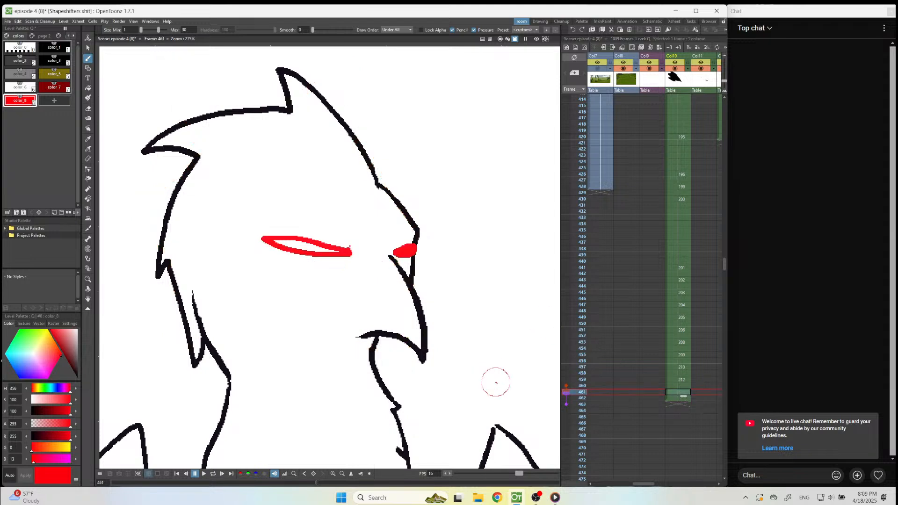
pyautogui.scroll(-3, 392, 200)
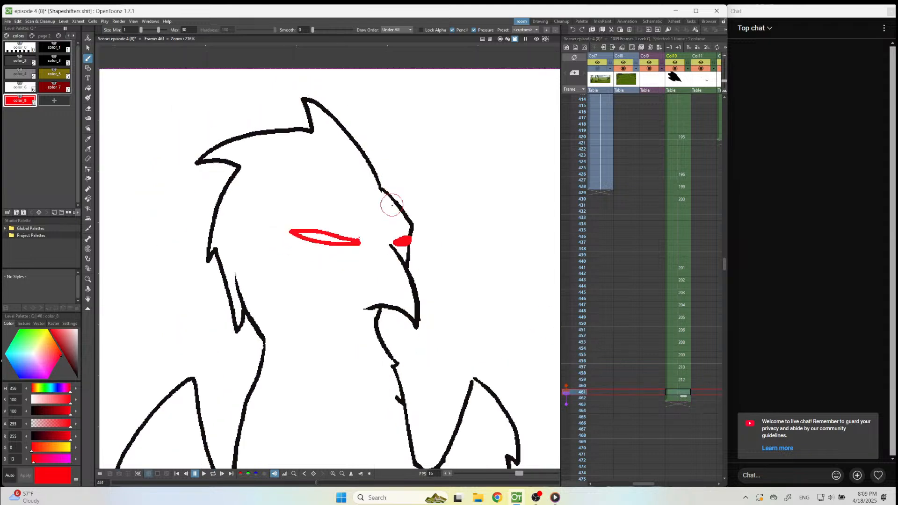
pyautogui.click(65, 46)
pyautogui.scroll(2, 381, 149)
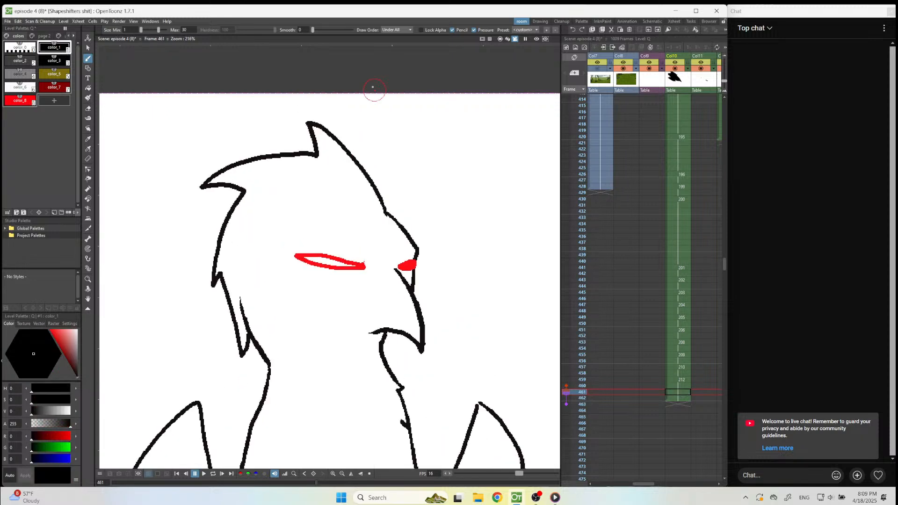
pyautogui.hotkey('alt', 'd')
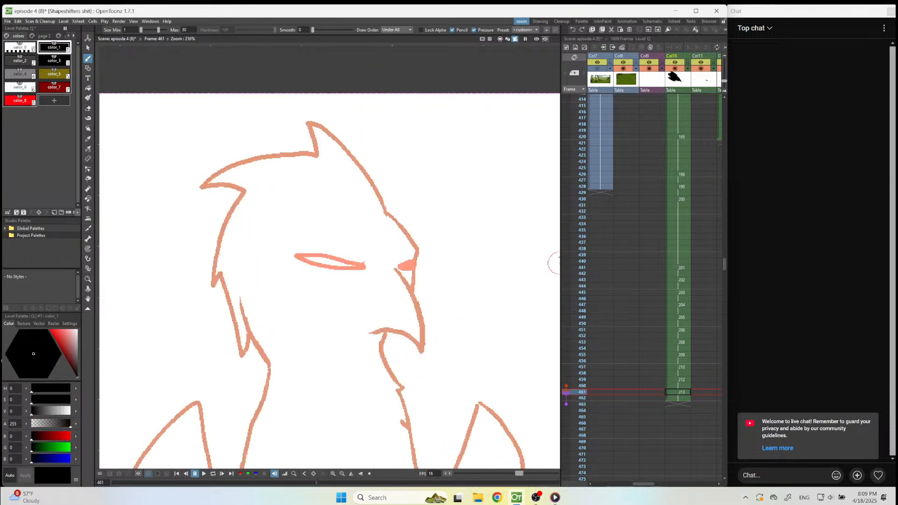
pyautogui.click(567, 236)
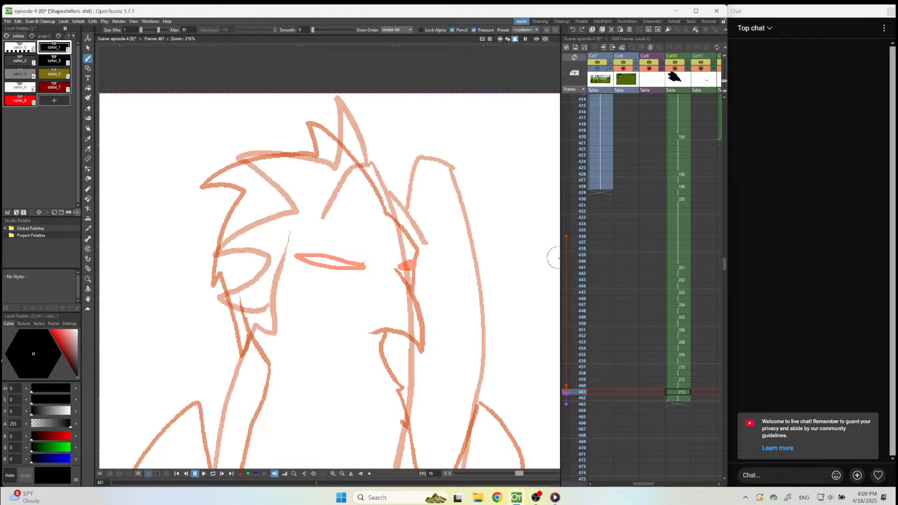
pyautogui.click(566, 237)
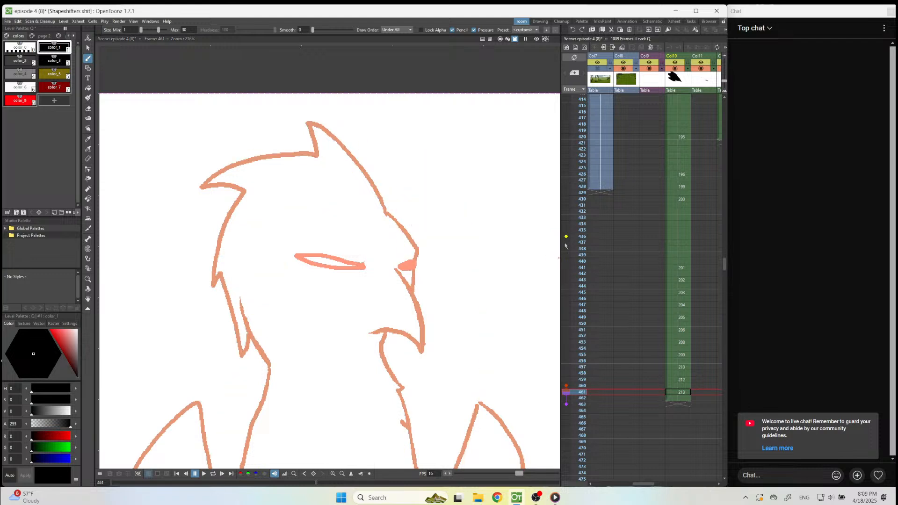
# Compare the Col10 head-turn drawings between frames 441 and 447, checking frame 441 in onion skin against frame 461.
pyautogui.click(563, 268)
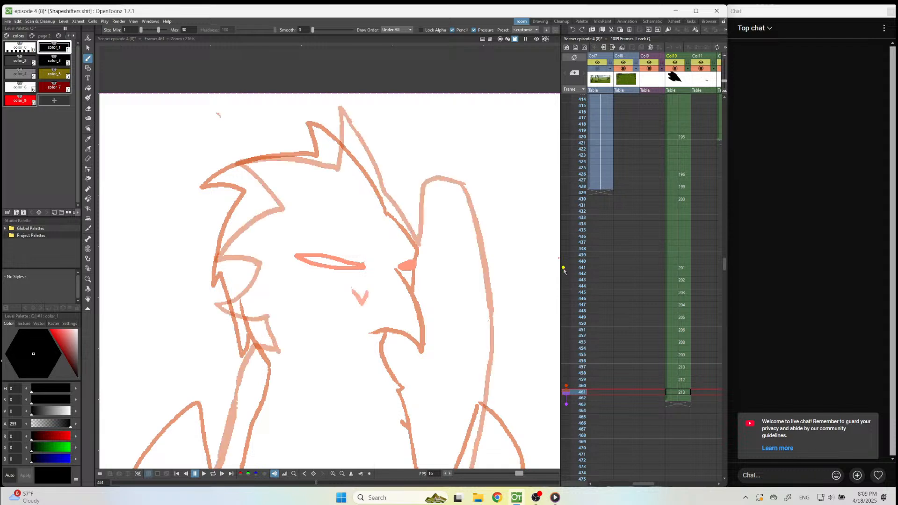
pyautogui.click(564, 269)
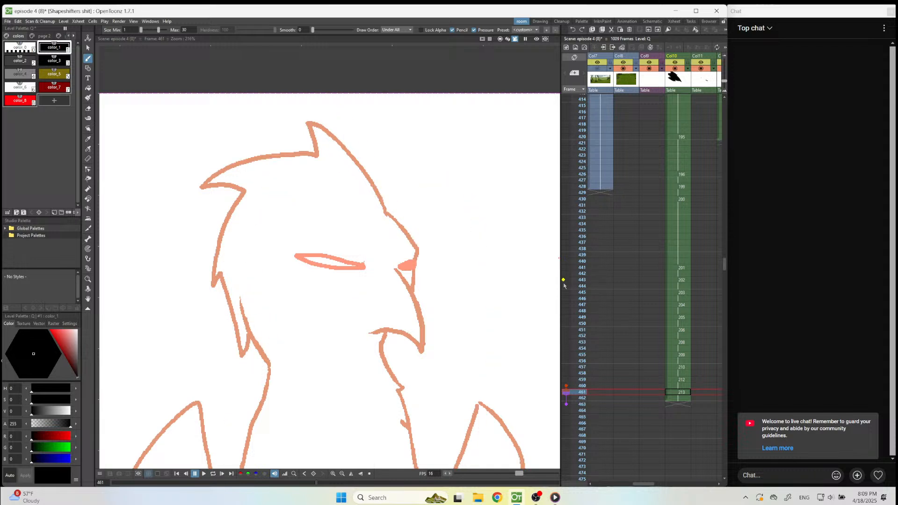
pyautogui.click(678, 305)
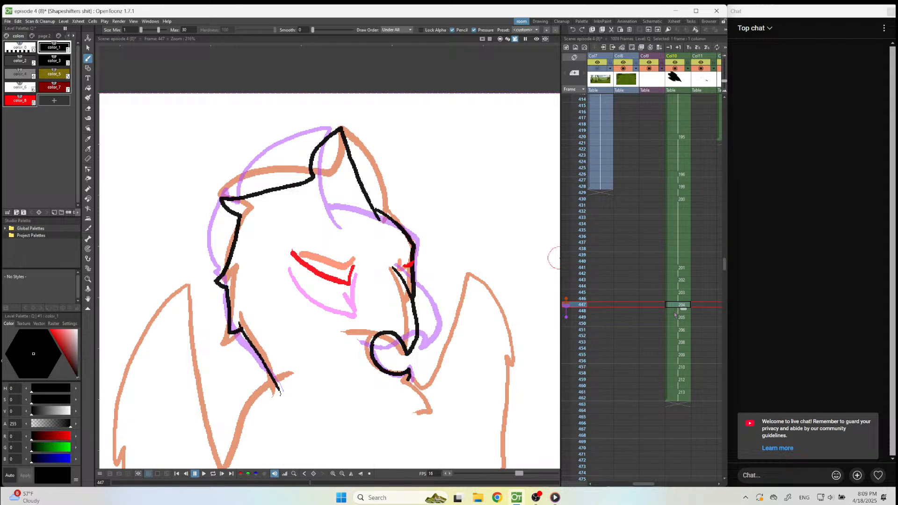
pyautogui.click(678, 293)
pyautogui.click(682, 280)
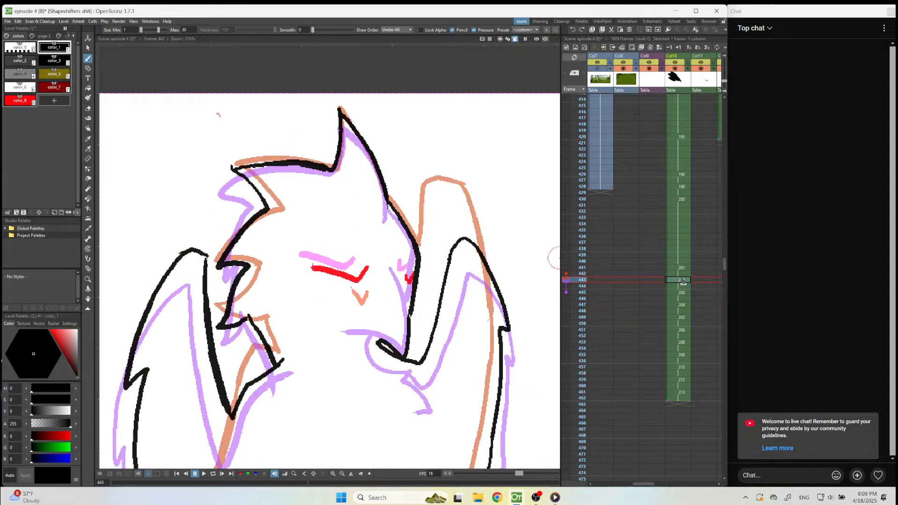
pyautogui.click(681, 274)
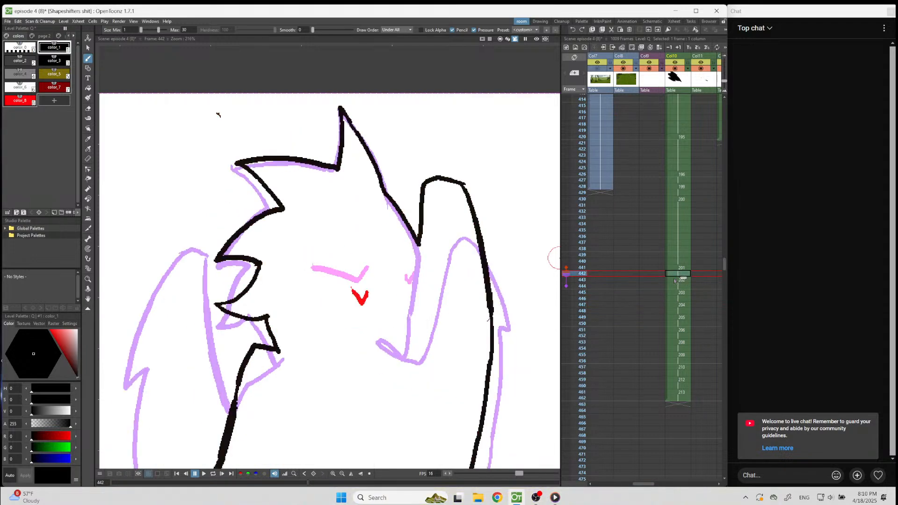
pyautogui.press('Down')
pyautogui.press('Down')
pyautogui.press('Down')
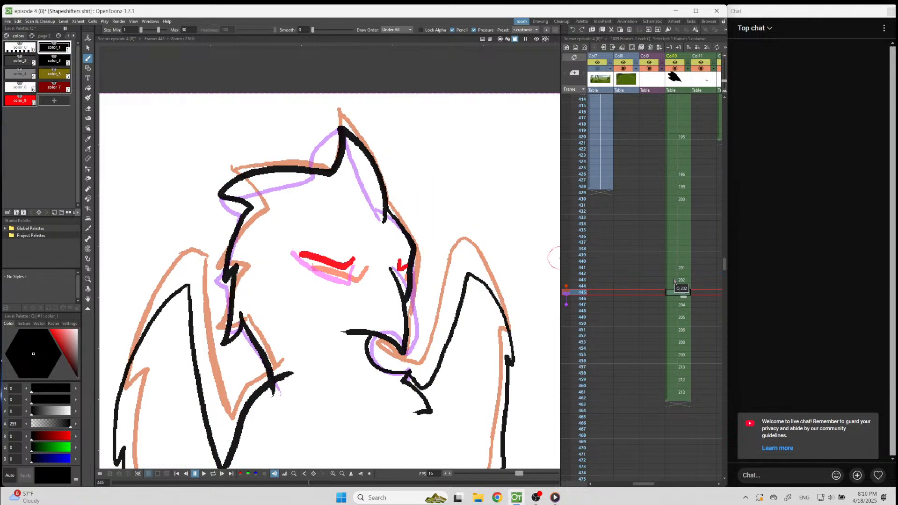
pyautogui.press('Down')
pyautogui.press('Down')
pyautogui.press('Up')
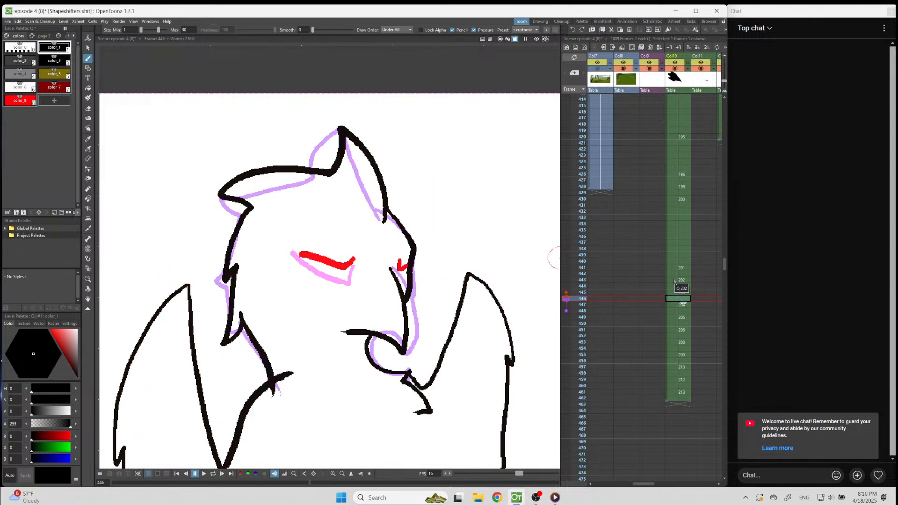
pyautogui.press('Up')
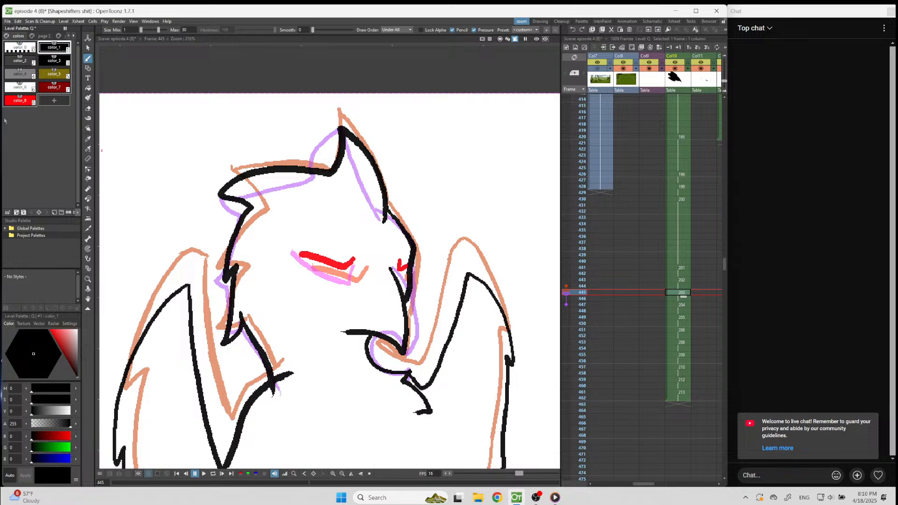
# Mark frame 445 with a small red circle beside the bird's head and reselect black.
pyautogui.click(20, 100)
pyautogui.moveTo(457, 145); pyautogui.dragTo(467, 151)
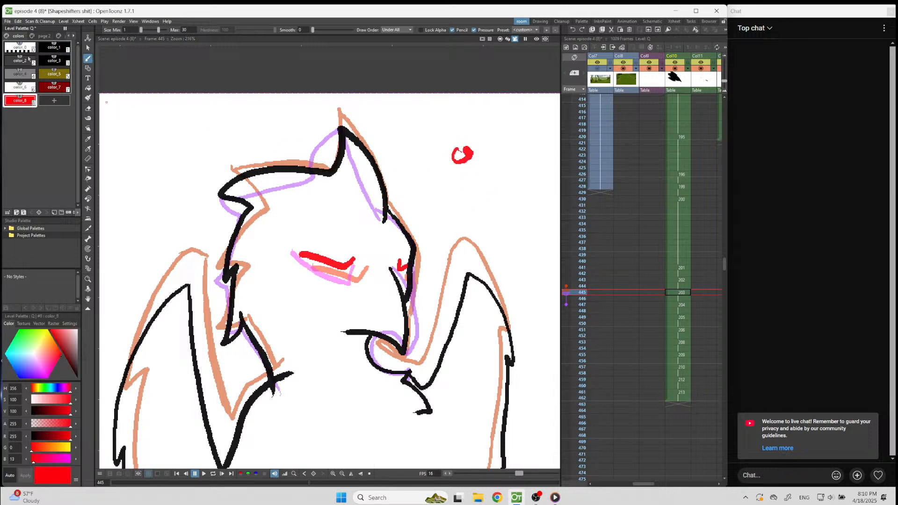
pyautogui.click(53, 47)
# Pin frame 445 as a fixed onion skin reference and return to the blank drawing on frame 461.
pyautogui.click(575, 299)
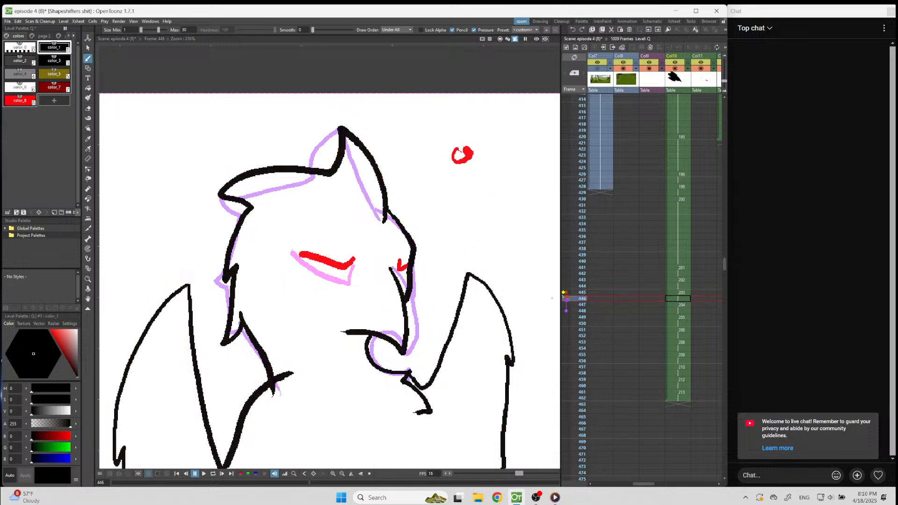
pyautogui.press('Down')
pyautogui.press('Down')
pyautogui.press('Down')
pyautogui.press('Down')
pyautogui.press('Down')
pyautogui.press('Down')
pyautogui.press('Down')
pyautogui.press('Down')
pyautogui.press('Down')
pyautogui.press('Down')
pyautogui.press('Down')
pyautogui.press('Down')
pyautogui.press('Down')
pyautogui.press('Down')
pyautogui.press('Down')
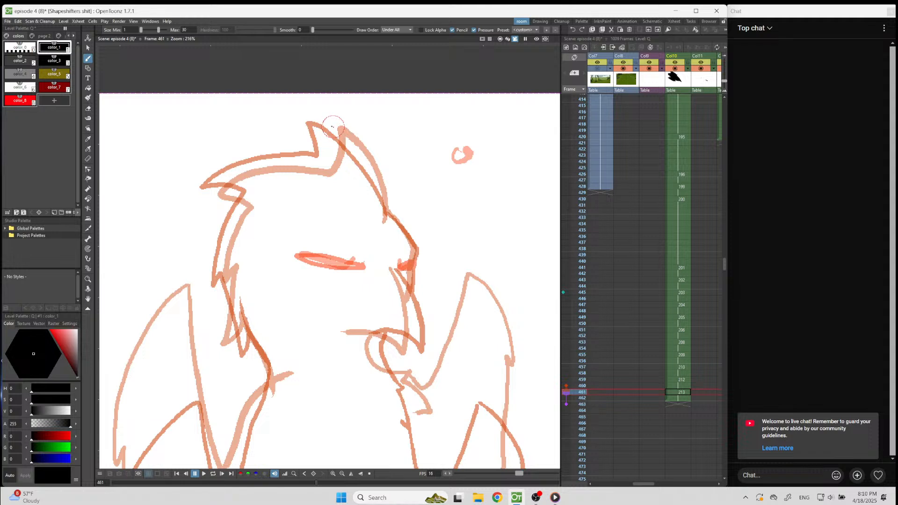
# Try a black head outline with crest, back of the head and beak line on frame 461, compare it by flipping, and undo it.
pyautogui.moveTo(329, 122); pyautogui.dragTo(384, 213)
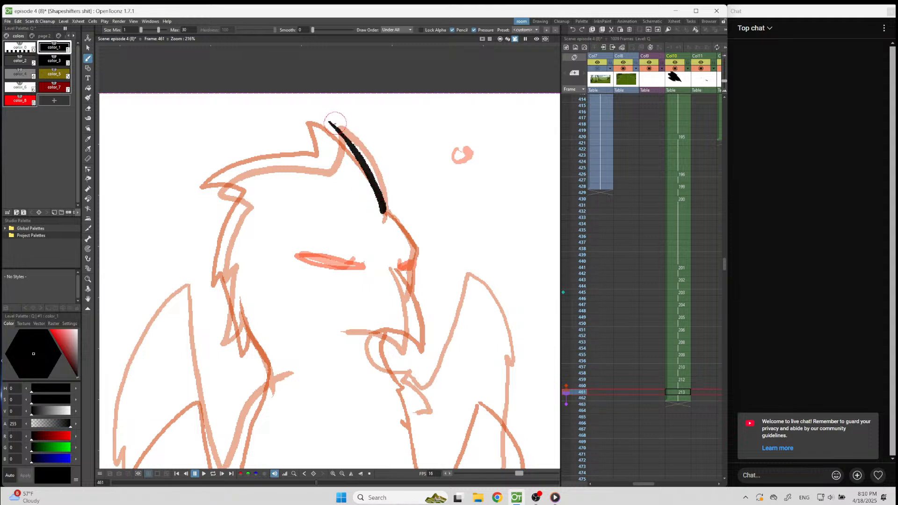
pyautogui.moveTo(327, 123)
pyautogui.mouseDown()
pyautogui.moveTo(327, 161)
pyautogui.moveTo(292, 158)
pyautogui.moveTo(230, 174)
pyautogui.moveTo(216, 187)
pyautogui.moveTo(241, 194)
pyautogui.moveTo(216, 253)
pyautogui.moveTo(215, 282)
pyautogui.moveTo(230, 275)
pyautogui.moveTo(229, 352)
pyautogui.moveTo(244, 323)
pyautogui.moveTo(270, 374)
pyautogui.mouseUp()
pyautogui.moveTo(392, 269); pyautogui.dragTo(415, 348)
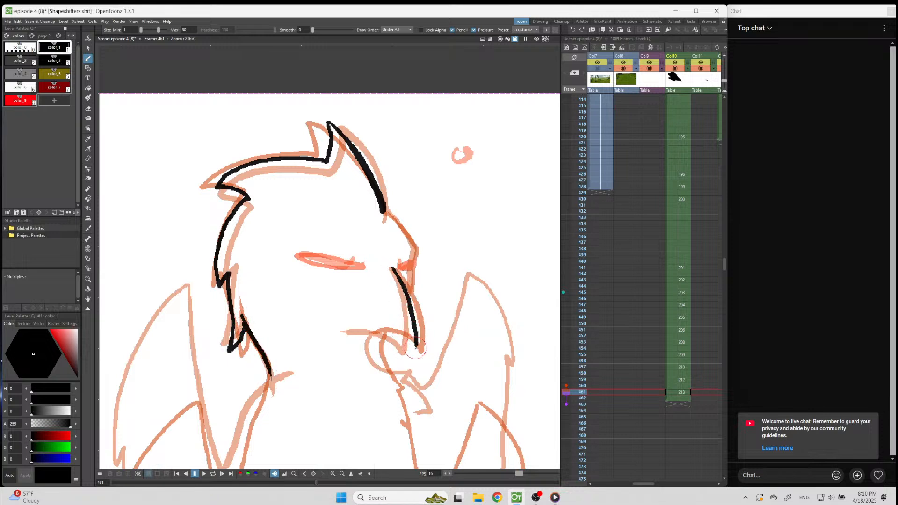
pyautogui.press(',')
pyautogui.press('.')
pyautogui.press(',')
pyautogui.press('.')
pyautogui.press(',')
pyautogui.press('.')
pyautogui.hotkey('ctrl', 'z')
pyautogui.hotkey('ctrl', 'z')
pyautogui.hotkey('ctrl', 'z')
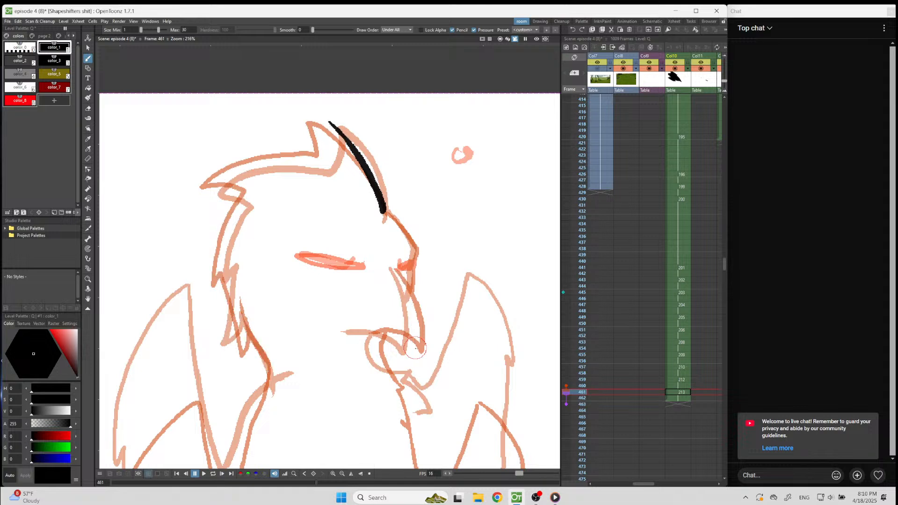
pyautogui.hotkey('ctrl', 'z')
# Pin frame 460 in onion skin and draw the bird's crest, back of the head, brow and upper beak in black on frame 461.
pyautogui.click(564, 386)
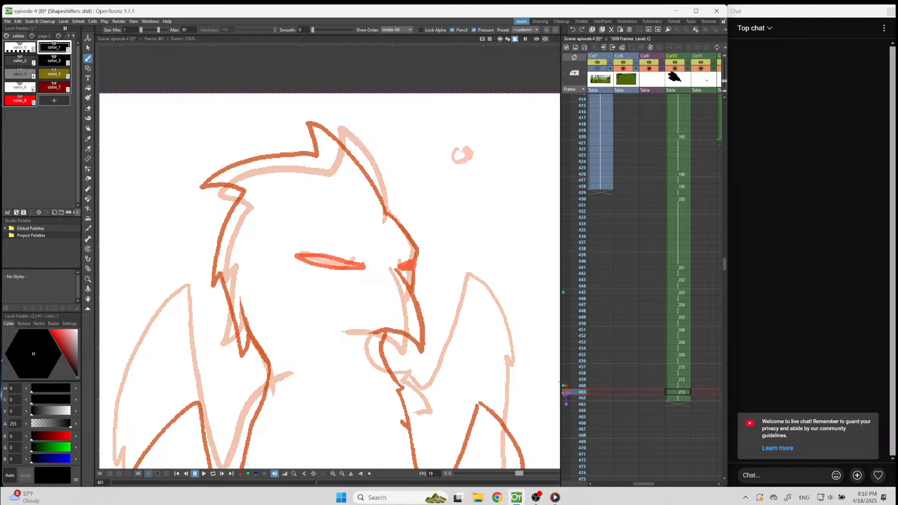
pyautogui.moveTo(326, 119); pyautogui.dragTo(386, 213)
pyautogui.moveTo(327, 118)
pyautogui.mouseDown()
pyautogui.moveTo(325, 160)
pyautogui.moveTo(250, 151)
pyautogui.moveTo(208, 159)
pyautogui.moveTo(245, 185)
pyautogui.moveTo(208, 258)
pyautogui.moveTo(208, 272)
pyautogui.moveTo(227, 268)
pyautogui.moveTo(232, 355)
pyautogui.moveTo(249, 328)
pyautogui.moveTo(271, 375)
pyautogui.mouseUp()
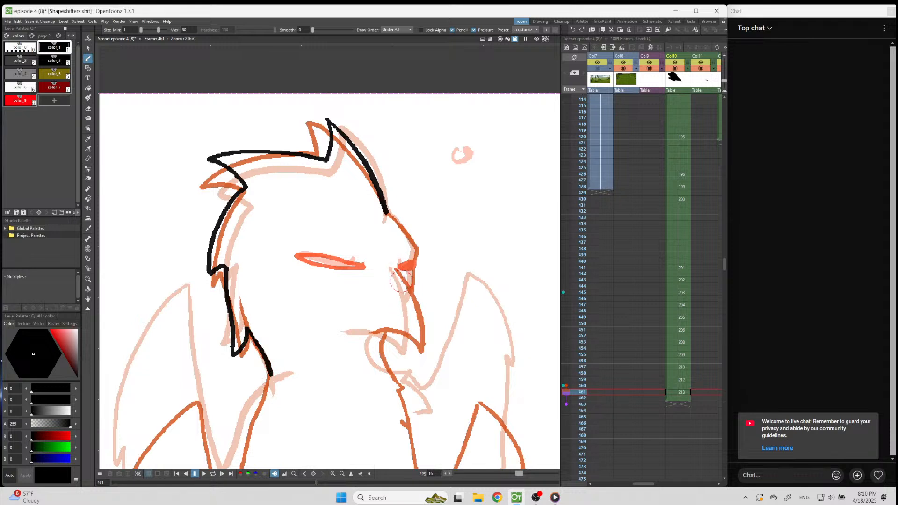
pyautogui.moveTo(397, 269)
pyautogui.mouseDown()
pyautogui.moveTo(422, 299)
pyautogui.moveTo(428, 348)
pyautogui.moveTo(388, 322)
pyautogui.mouseUp()
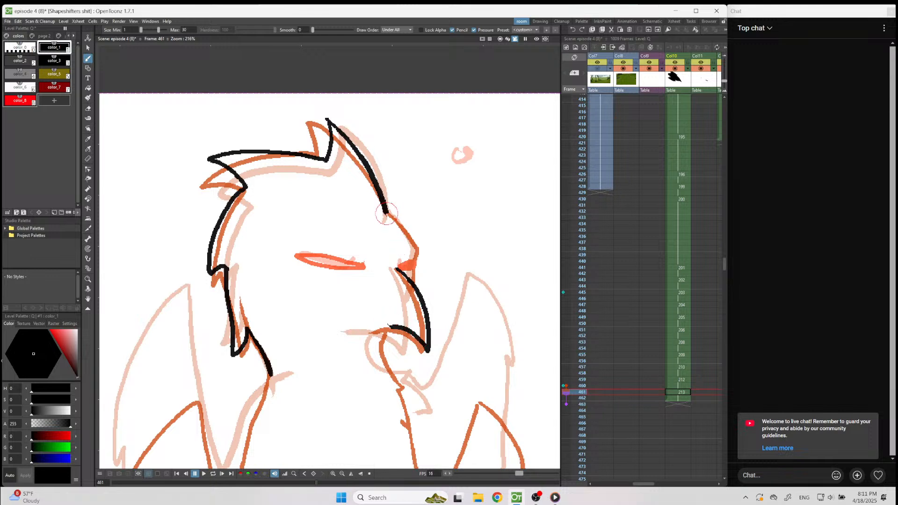
pyautogui.moveTo(385, 214)
pyautogui.mouseDown()
pyautogui.moveTo(417, 245)
pyautogui.moveTo(416, 283)
pyautogui.mouseUp()
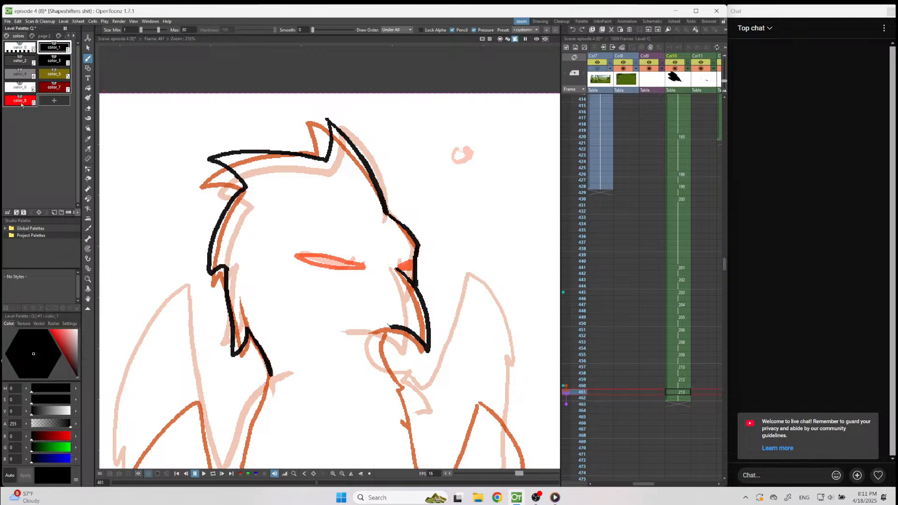
# Draw the filled far eye and narrow near eye in red and the lower jaw curve in black on frame 461.
pyautogui.press('8')
pyautogui.moveTo(401, 267)
pyautogui.mouseDown()
pyautogui.moveTo(410, 259)
pyautogui.moveTo(405, 267)
pyautogui.moveTo(413, 268)
pyautogui.moveTo(319, 251)
pyautogui.moveTo(299, 258)
pyautogui.moveTo(373, 266)
pyautogui.moveTo(334, 249)
pyautogui.moveTo(307, 260)
pyautogui.mouseUp()
pyautogui.hotkey('ctrl', 'z')
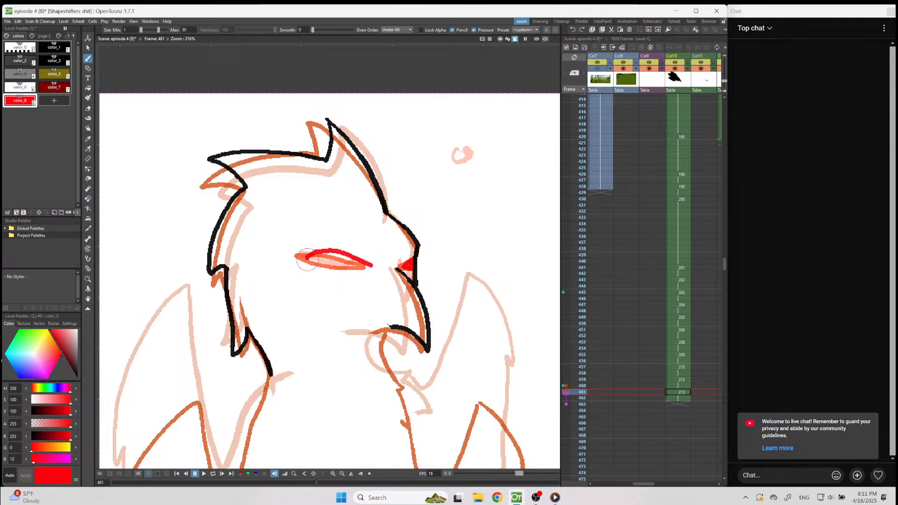
pyautogui.hotkey('ctrl', 'z')
pyautogui.moveTo(371, 264)
pyautogui.mouseDown()
pyautogui.moveTo(318, 252)
pyautogui.moveTo(305, 257)
pyautogui.moveTo(372, 265)
pyautogui.mouseUp()
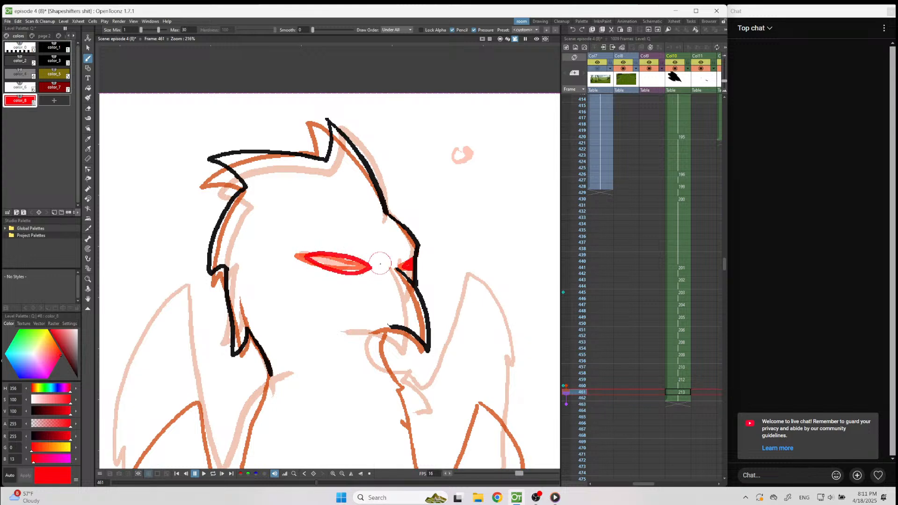
pyautogui.click(54, 48)
pyautogui.moveTo(393, 327)
pyautogui.mouseDown()
pyautogui.moveTo(380, 347)
pyautogui.moveTo(396, 383)
pyautogui.moveTo(408, 383)
pyautogui.mouseUp()
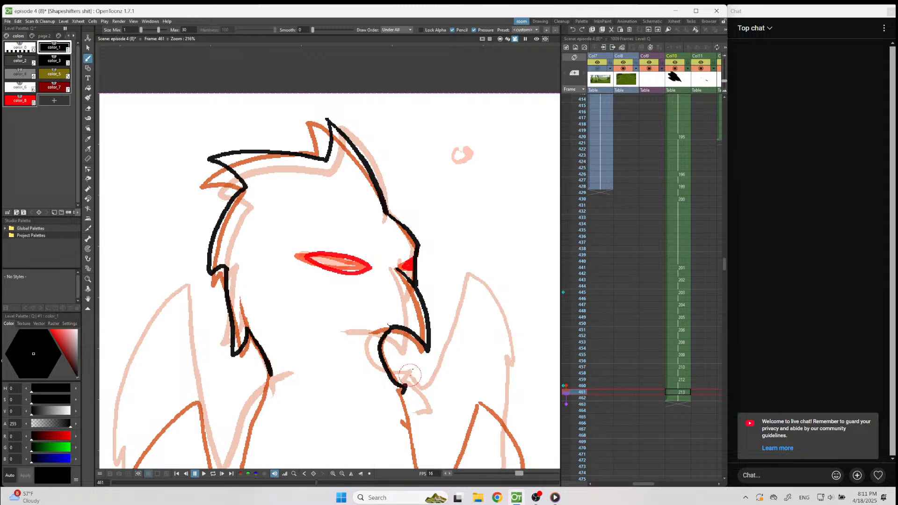
# Extend the hold of the frame 461 drawing in Col10 through frame 468.
pyautogui.scroll(-5, 425, 313)
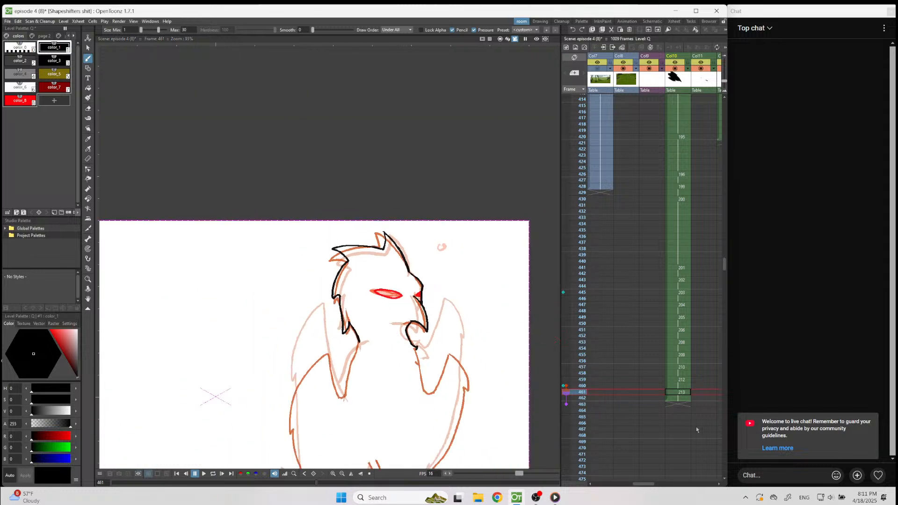
pyautogui.click(678, 217)
pyautogui.rightClick(676, 436)
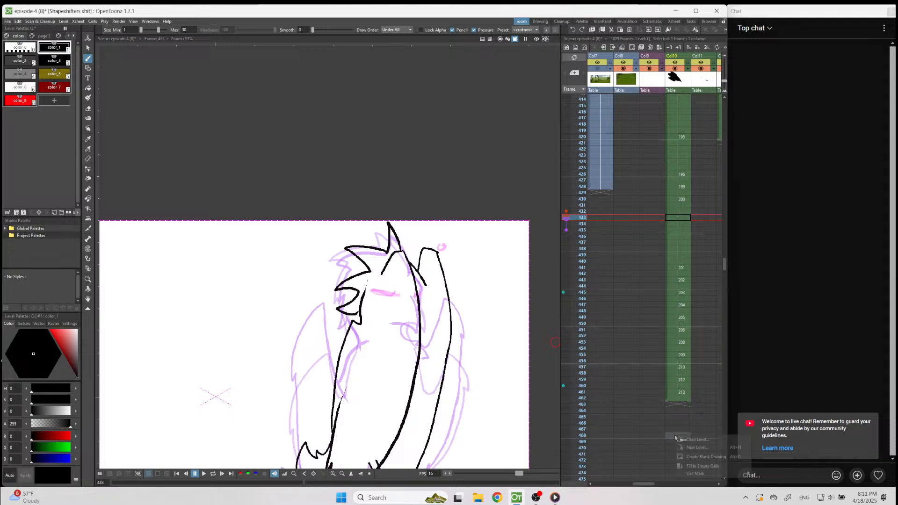
pyautogui.click(692, 457)
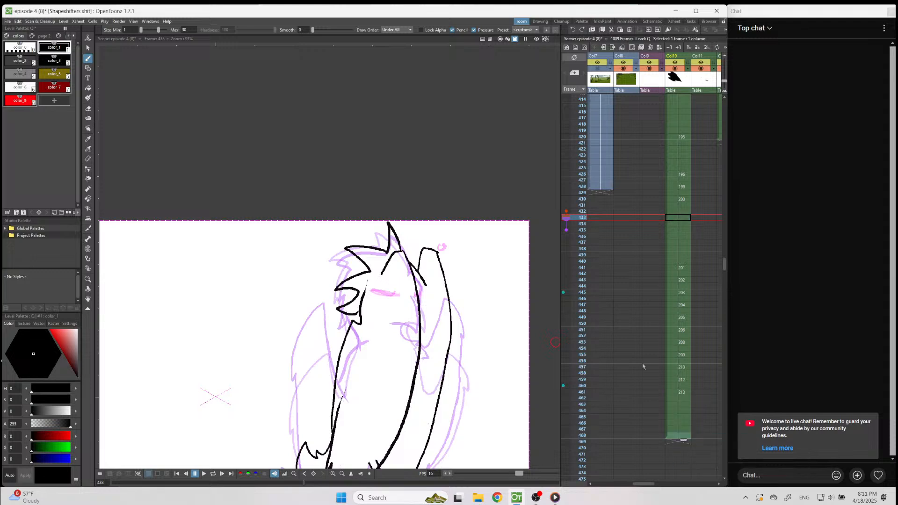
# Fit the whole camera frame in view at frame 420 and clear the fixed onion skin references on frames 445 and 460.
pyautogui.click(690, 138)
pyautogui.click(362, 474)
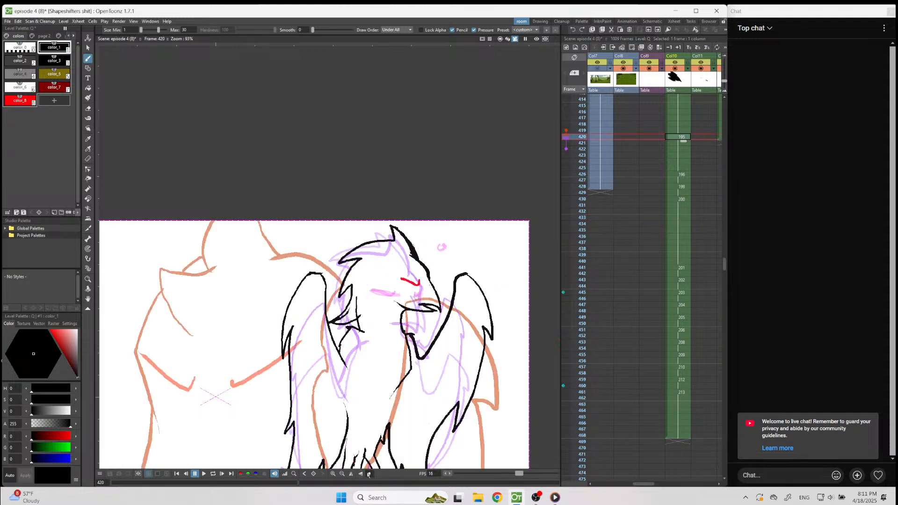
pyautogui.click(564, 293)
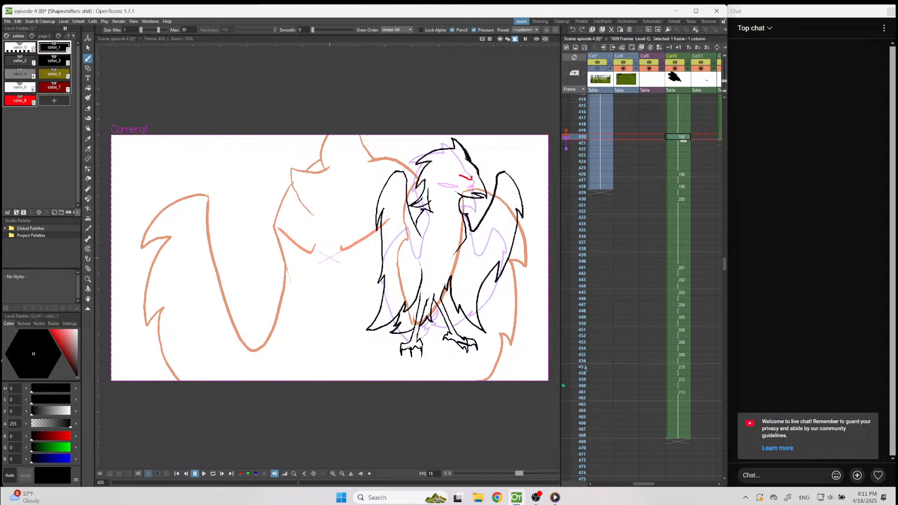
pyautogui.click(564, 386)
# Play back the bird animation twice from frame 420 past the end of the drawings.
pyautogui.click(204, 473)
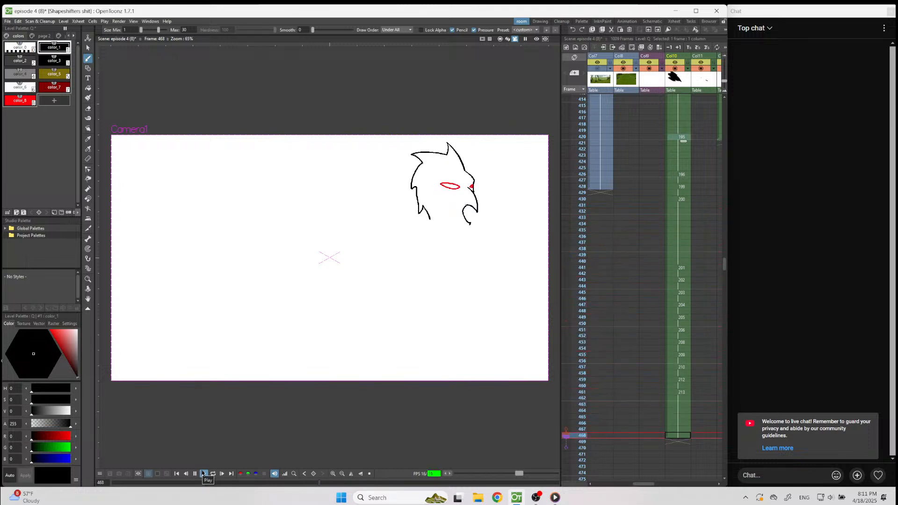
pyautogui.click(203, 474)
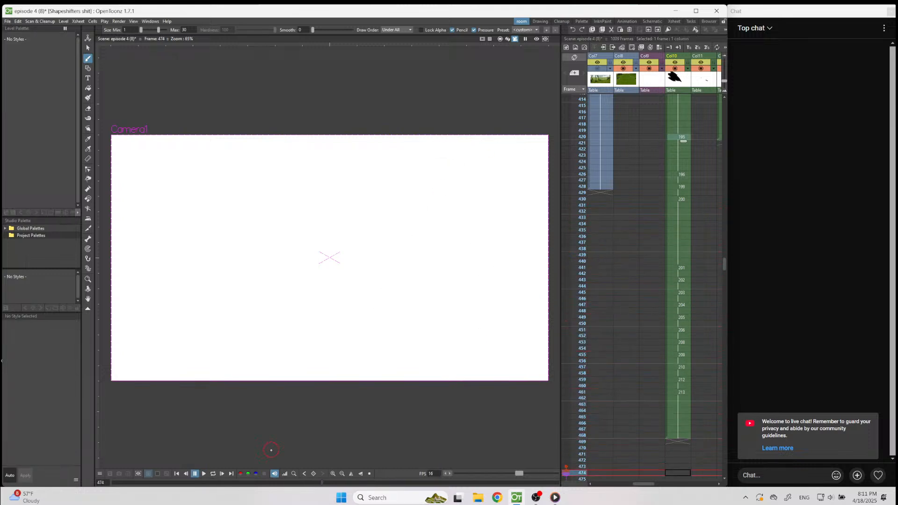
pyautogui.click(681, 138)
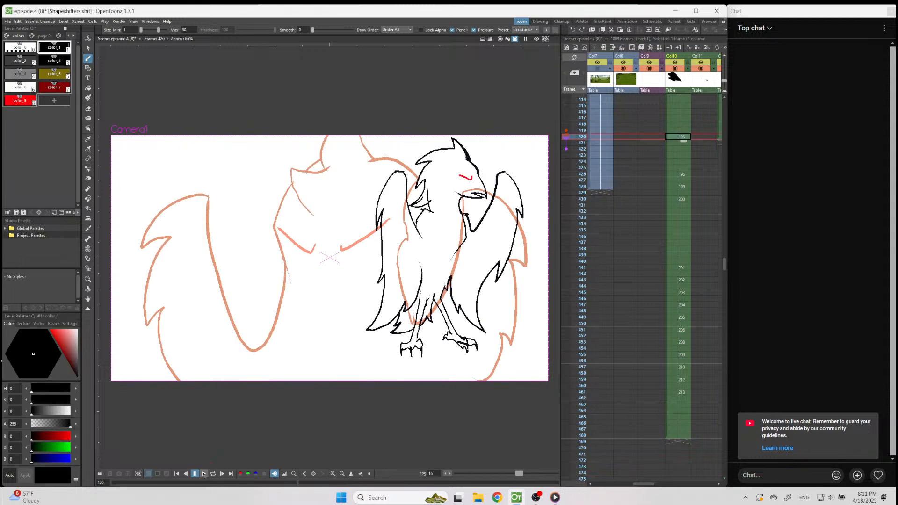
pyautogui.click(204, 474)
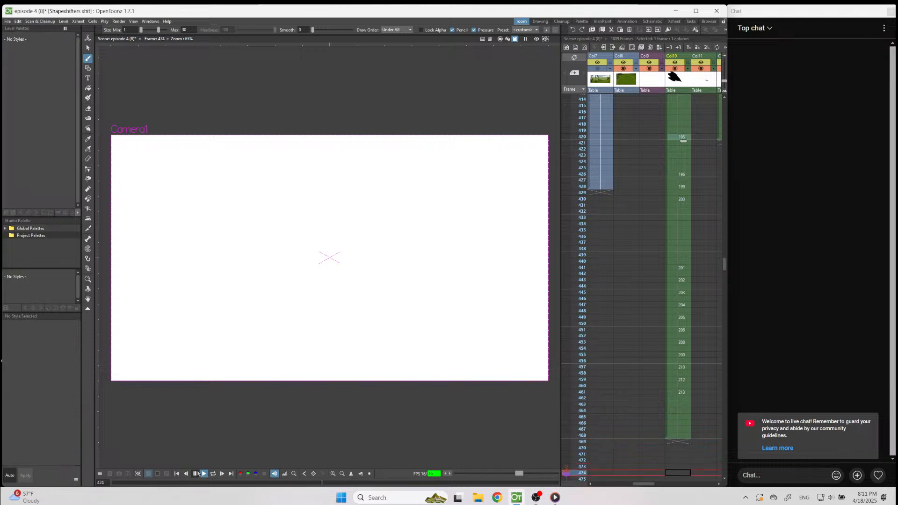
pyautogui.click(195, 474)
# Step through the head-turn drawings from frame 441 to frame 448 and save the scene.
pyautogui.click(678, 267)
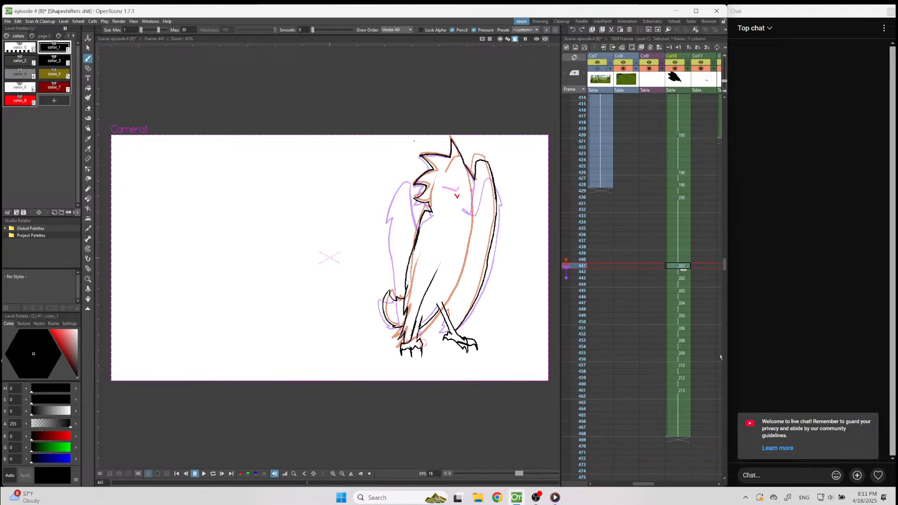
pyautogui.press('Down')
pyautogui.press('Down')
pyautogui.press('Down')
pyautogui.press('Down')
pyautogui.press('Down')
pyautogui.press('Down')
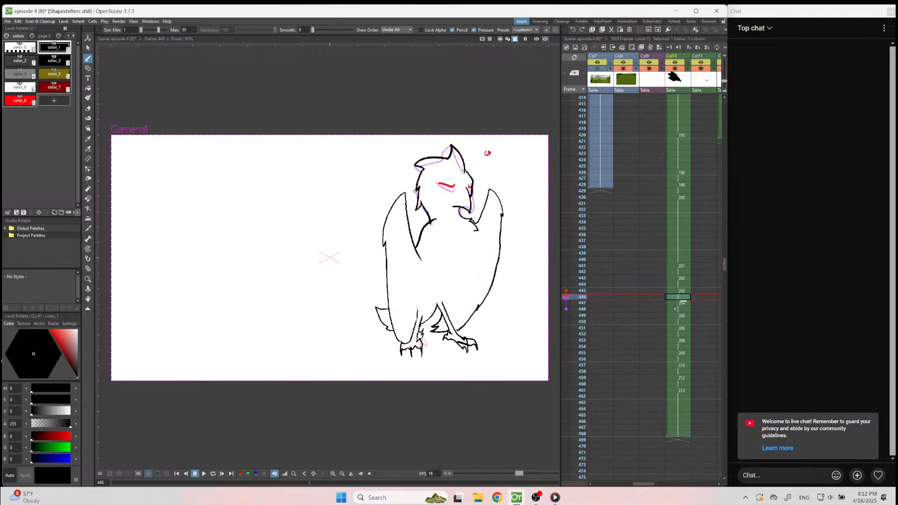
pyautogui.press('Down')
pyautogui.hotkey('ctrl', 's')
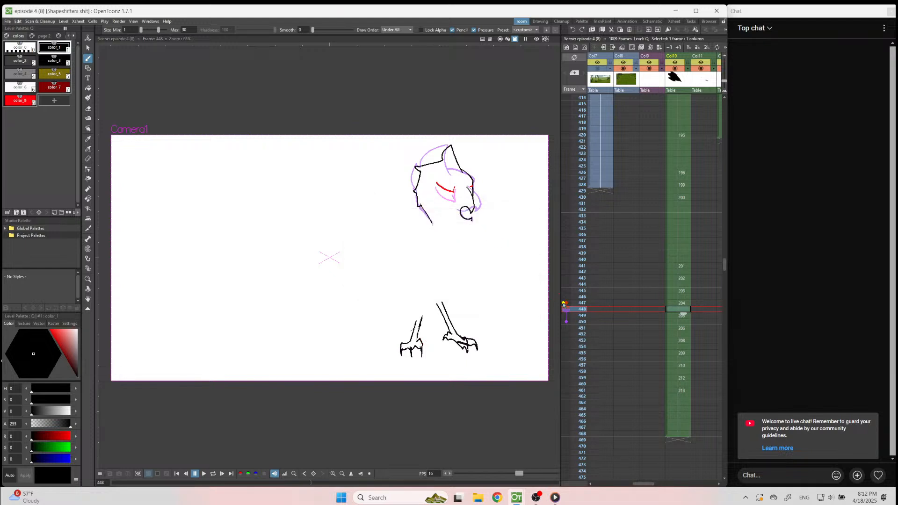
# Pin frames 447 and 461 as fixed onion skin references while moving on to frame 450.
pyautogui.press('Down')
pyautogui.press('Down')
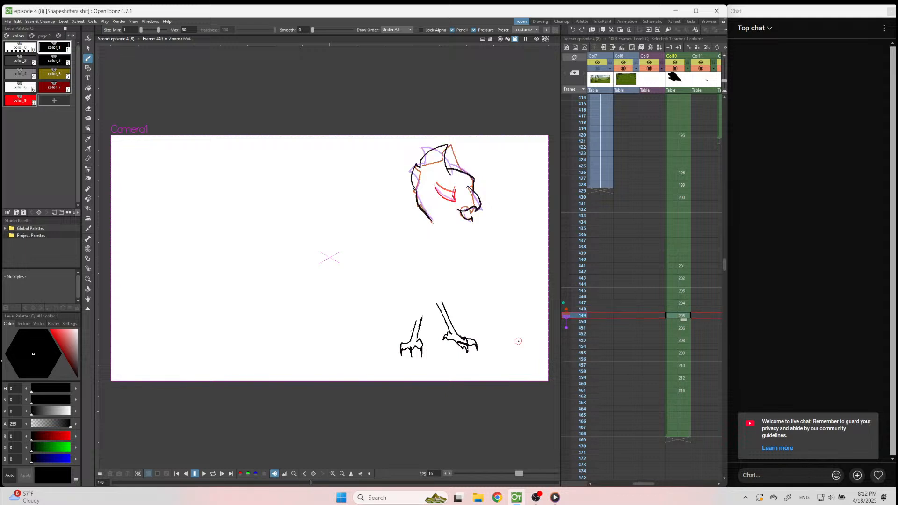
pyautogui.click(564, 391)
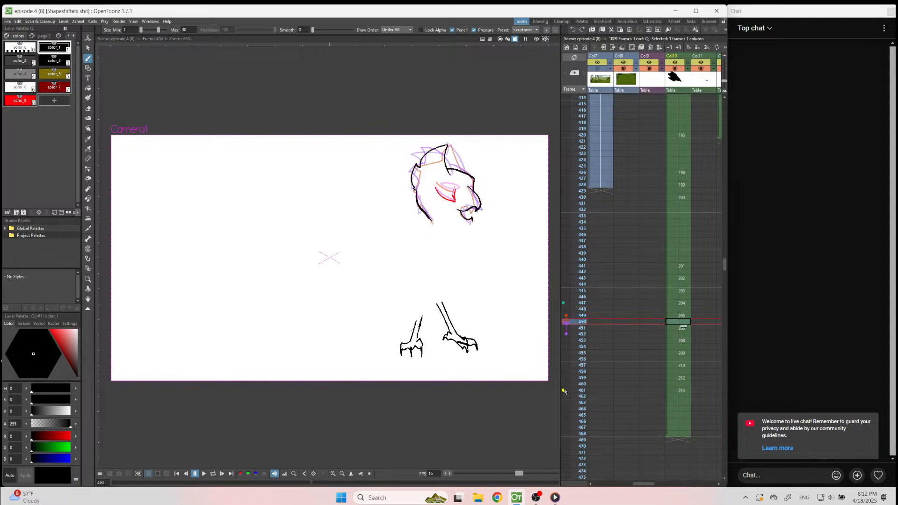
# Move the fixed onion skin references from frames 461 and 447 to frames 459 and 445.
pyautogui.click(564, 391)
pyautogui.click(564, 381)
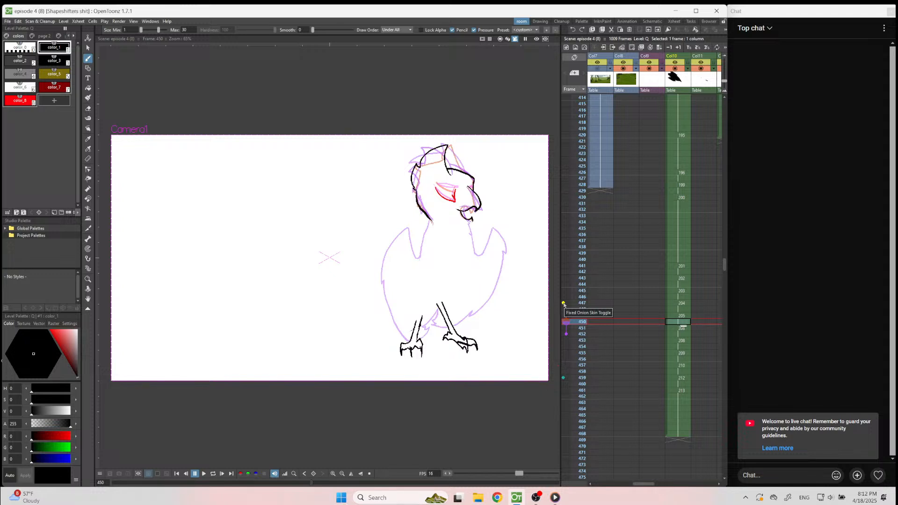
pyautogui.click(565, 303)
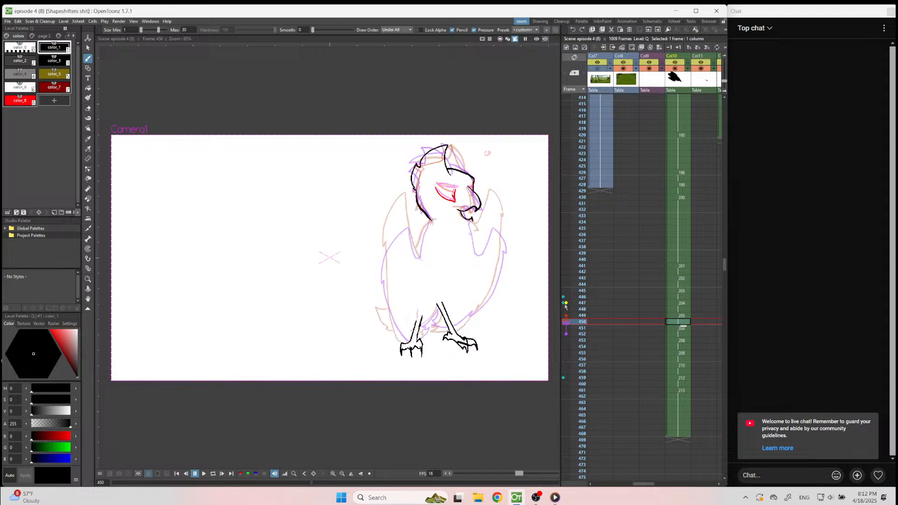
pyautogui.press('Up')
pyautogui.press('Up')
pyautogui.press('Up')
pyautogui.press('Up')
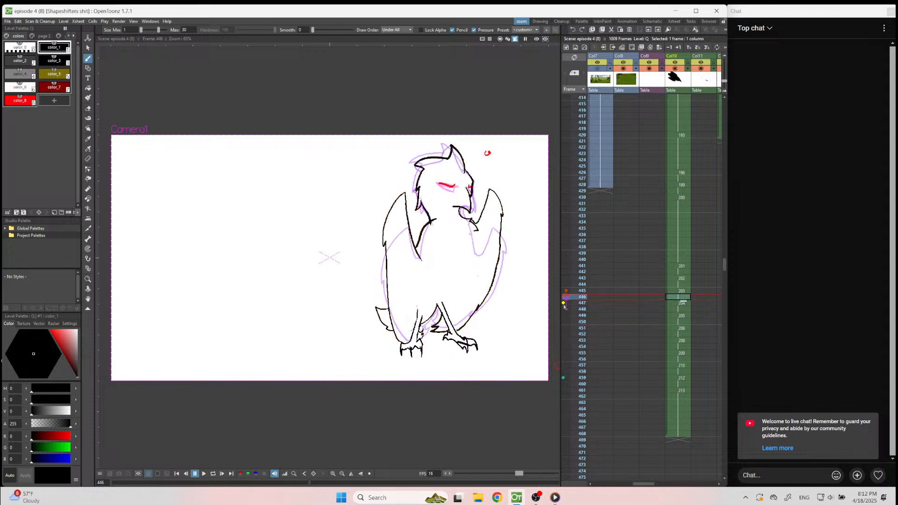
pyautogui.press('Down')
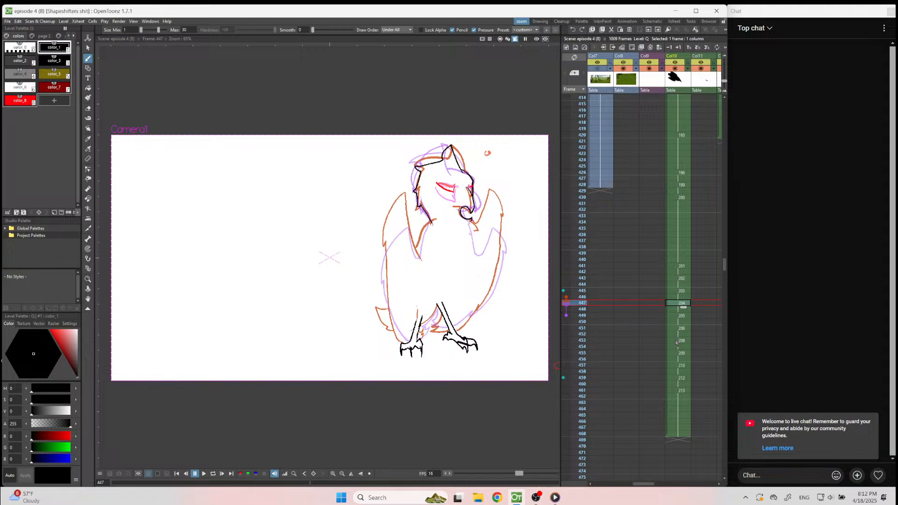
# Flip between the bird drawings at frames 447 and 459 to compare the two poses.
pyautogui.click(682, 380)
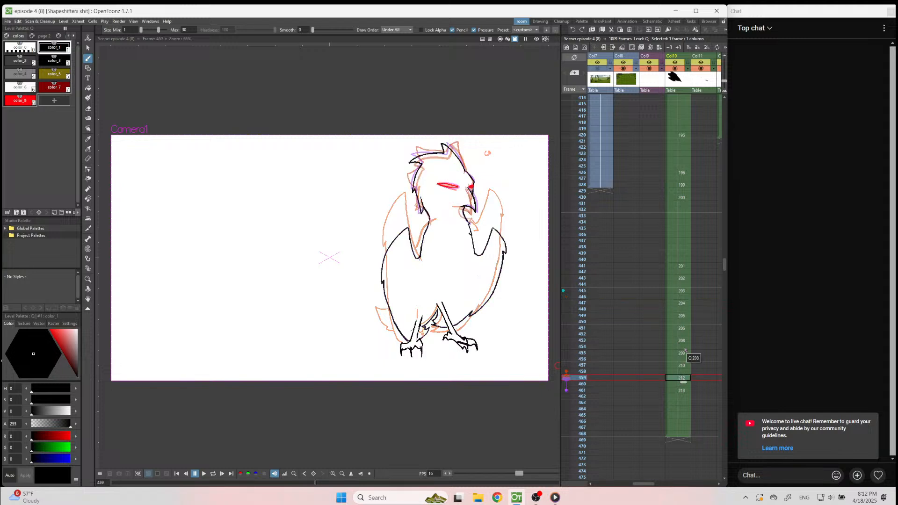
pyautogui.click(682, 303)
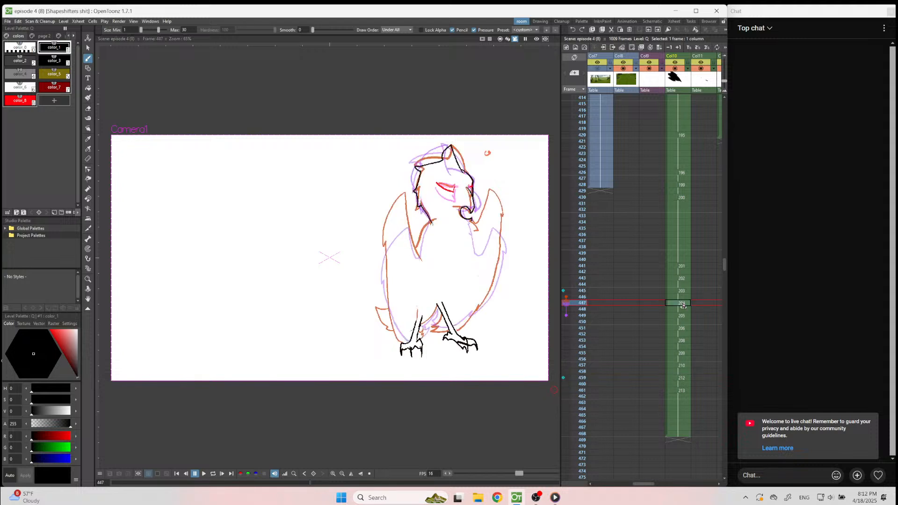
pyautogui.click(679, 379)
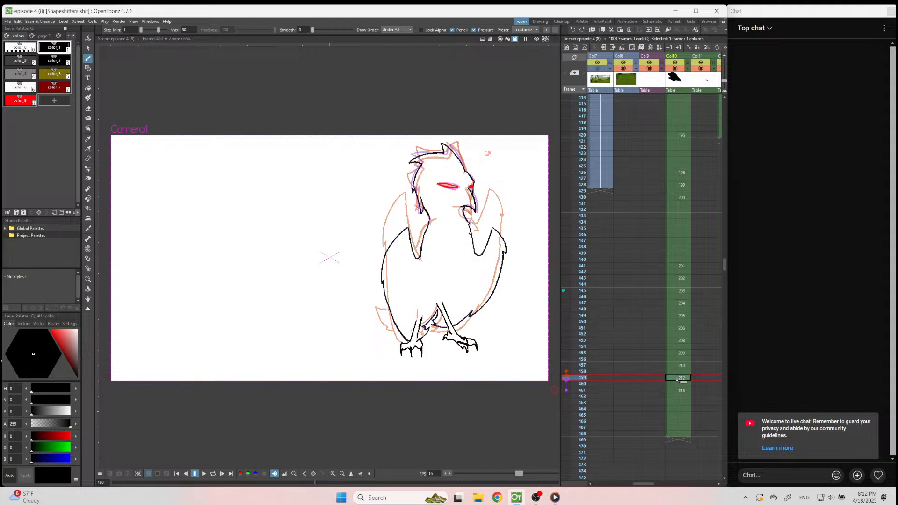
pyautogui.click(677, 305)
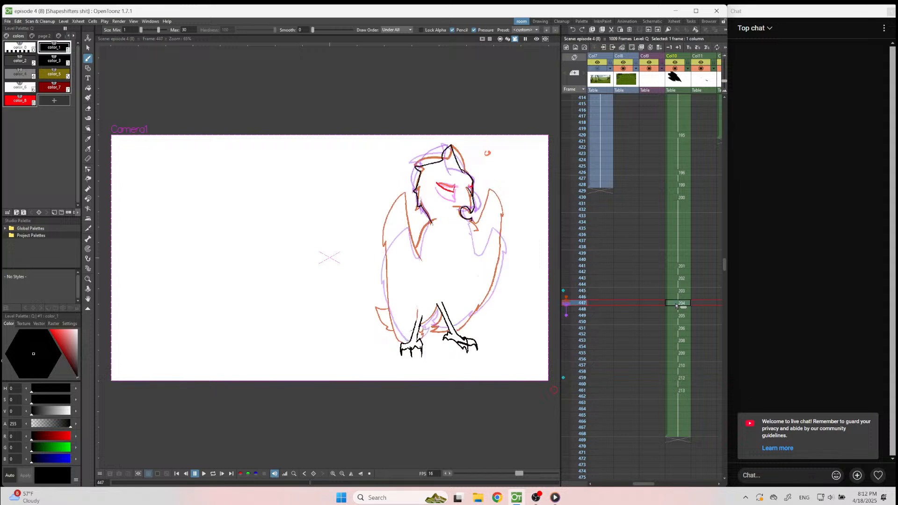
# On frame 453, draw the black outline of the bird's right-hand shoulder from the neck over the wing top to its feather tip.
pyautogui.click(678, 317)
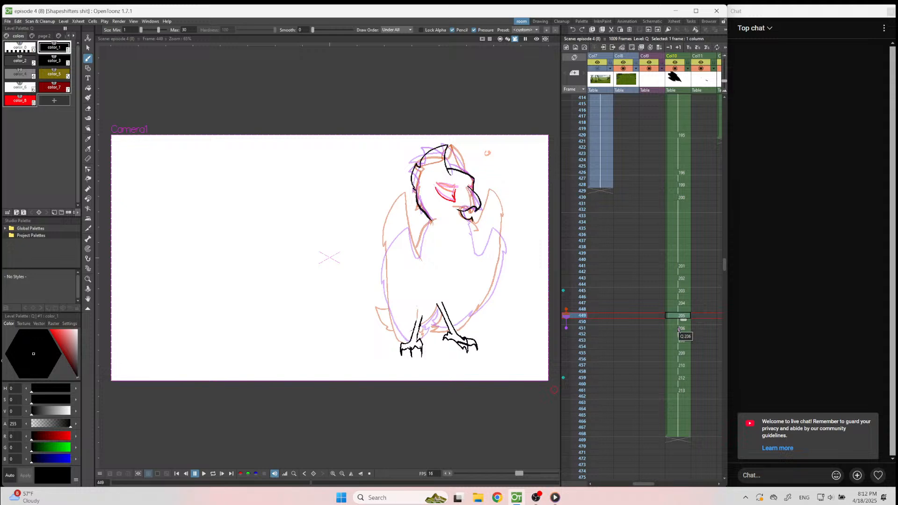
pyautogui.click(676, 341)
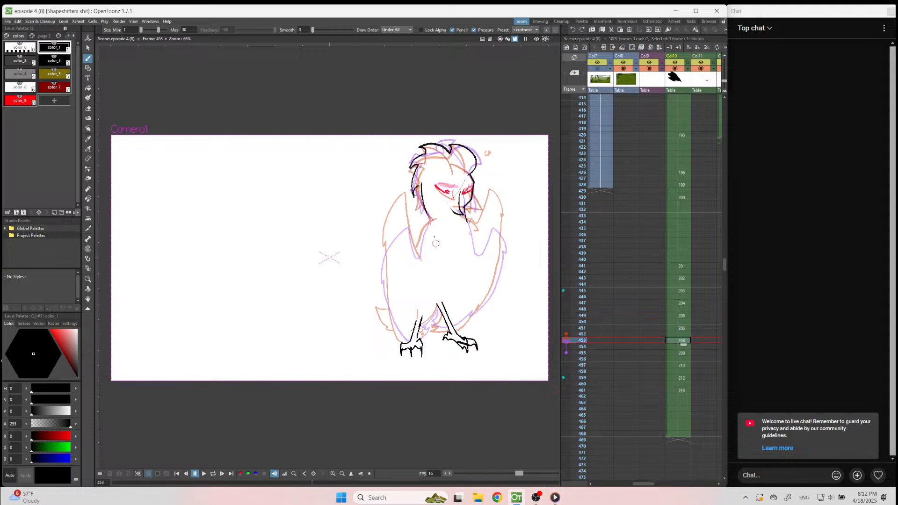
pyautogui.scroll(3, 540, 244)
pyautogui.scroll(1, 541, 244)
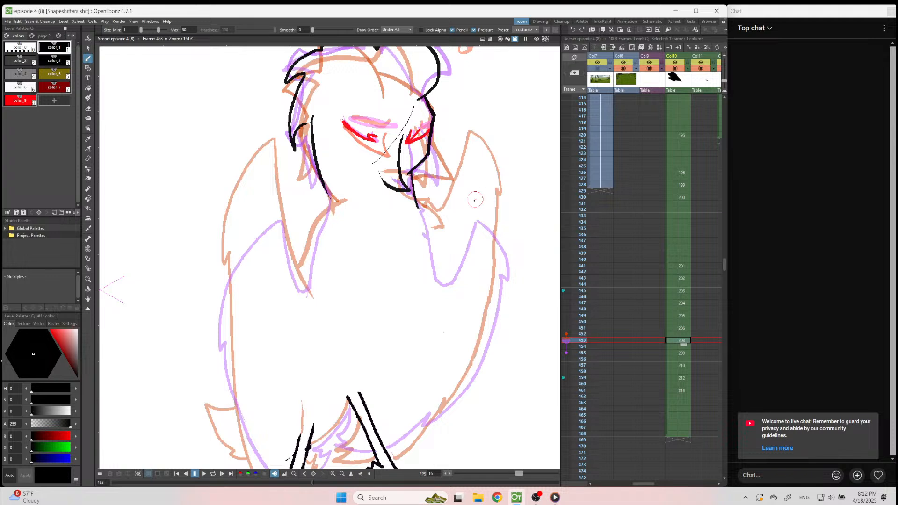
pyautogui.moveTo(469, 184)
pyautogui.mouseDown()
pyautogui.moveTo(440, 253)
pyautogui.moveTo(431, 219)
pyautogui.mouseUp()
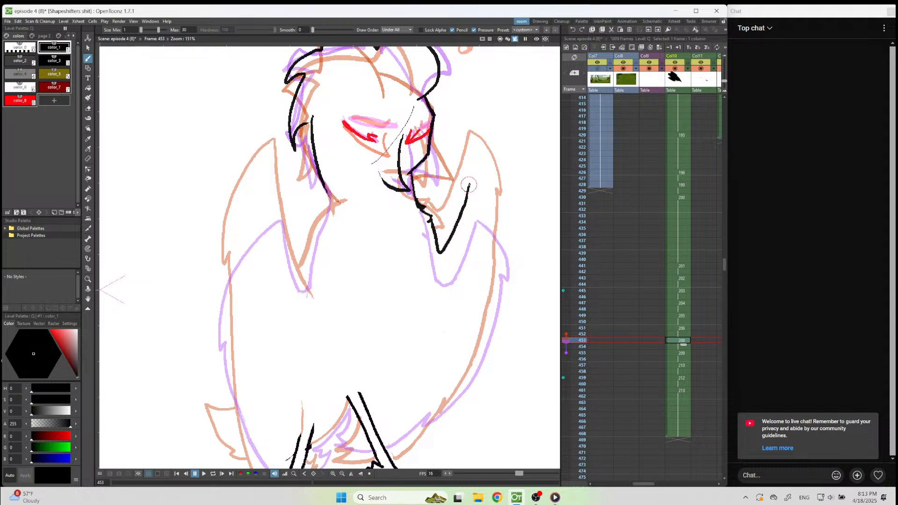
pyautogui.moveTo(469, 182)
pyautogui.mouseDown()
pyautogui.moveTo(485, 183)
pyautogui.moveTo(503, 223)
pyautogui.mouseUp()
pyautogui.hotkey('ctrl', 'z')
pyautogui.moveTo(470, 183); pyautogui.dragTo(485, 187)
pyautogui.moveTo(501, 239)
pyautogui.mouseDown()
pyautogui.moveTo(489, 324)
pyautogui.moveTo(440, 401)
pyautogui.mouseUp()
pyautogui.press('a')
pyautogui.moveTo(488, 344)
pyautogui.mouseDown()
pyautogui.moveTo(489, 328)
pyautogui.moveTo(467, 370)
pyautogui.mouseUp()
pyautogui.moveTo(503, 231); pyautogui.dragTo(448, 403)
pyautogui.moveTo(490, 323); pyautogui.dragTo(496, 296)
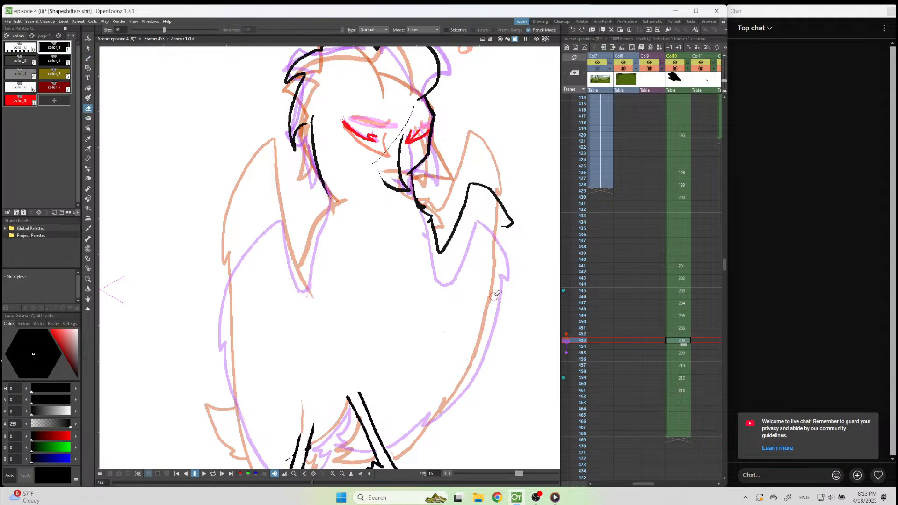
# Draw the right-hand body side with the feathers between the legs and the left-hand wing's outer edge on frame 453.
pyautogui.press('b')
pyautogui.moveTo(503, 246)
pyautogui.mouseDown()
pyautogui.moveTo(476, 369)
pyautogui.moveTo(472, 359)
pyautogui.moveTo(452, 405)
pyautogui.moveTo(402, 448)
pyautogui.mouseUp()
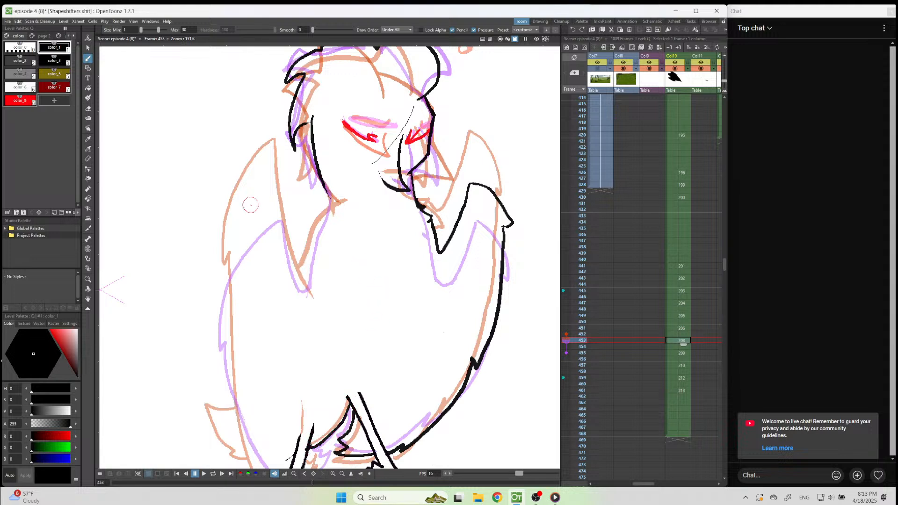
pyautogui.moveTo(267, 178)
pyautogui.mouseDown()
pyautogui.moveTo(218, 298)
pyautogui.moveTo(229, 295)
pyautogui.moveTo(225, 374)
pyautogui.moveTo(242, 449)
pyautogui.mouseUp()
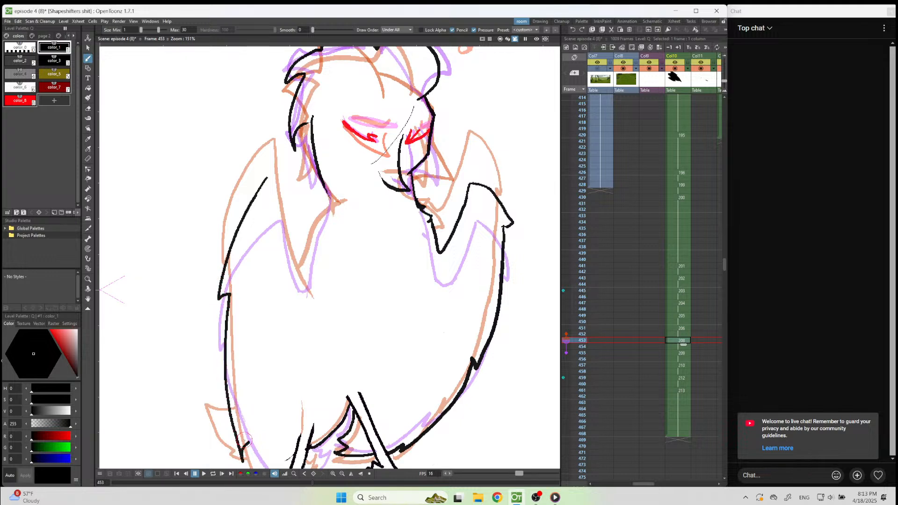
# Connect the left-hand wing outline to the foot and add the jagged tail feathers beside that leg on frame 453.
pyautogui.scroll(-4, 268, 276)
pyautogui.scroll(10, 276, 417)
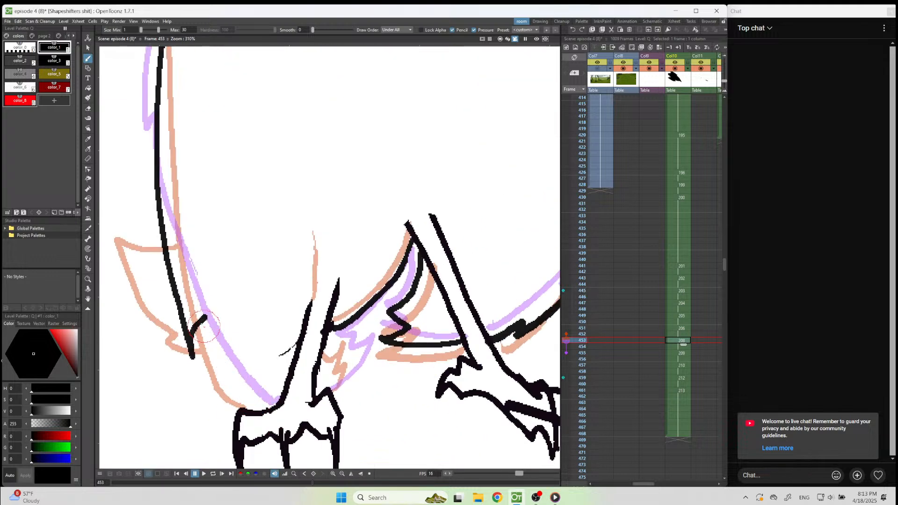
pyautogui.moveTo(202, 330)
pyautogui.mouseDown()
pyautogui.moveTo(226, 372)
pyautogui.moveTo(275, 410)
pyautogui.mouseUp()
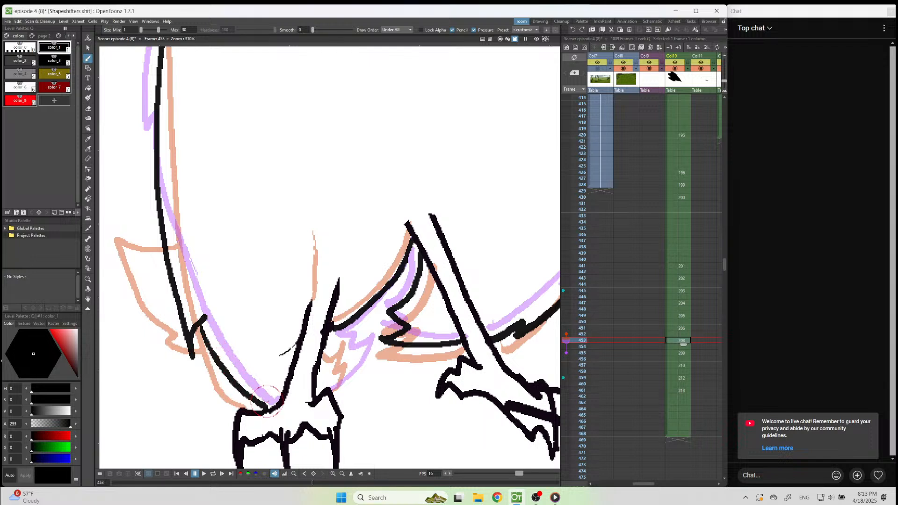
pyautogui.moveTo(360, 353); pyautogui.dragTo(333, 389)
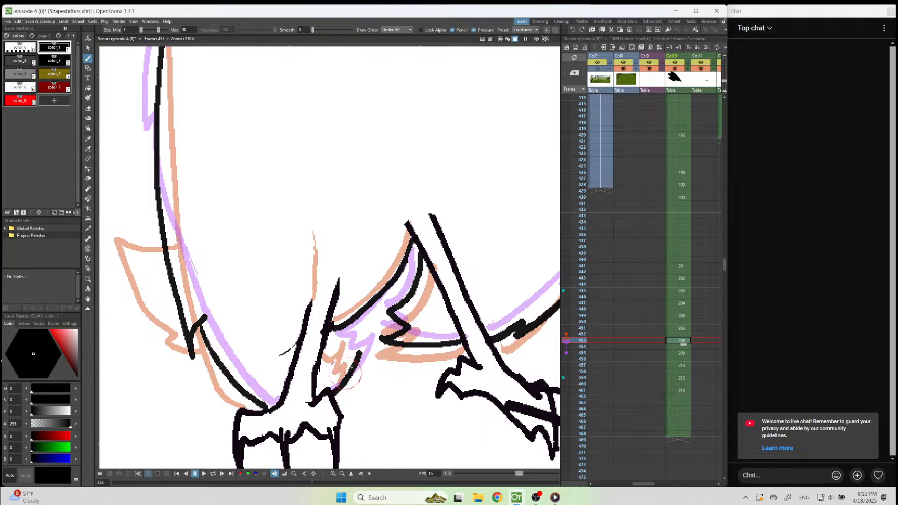
pyautogui.moveTo(360, 351)
pyautogui.mouseDown()
pyautogui.moveTo(346, 358)
pyautogui.moveTo(349, 341)
pyautogui.moveTo(326, 332)
pyautogui.mouseUp()
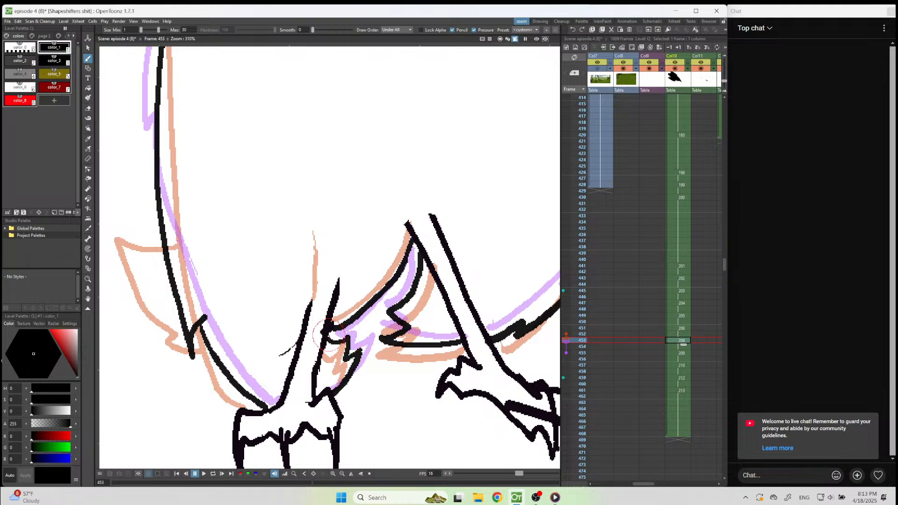
# Draw the V-shaped line between the neck and the left-hand wing top to close the shoulder on frame 453.
pyautogui.scroll(-8, 330, 334)
pyautogui.scroll(6, 369, 205)
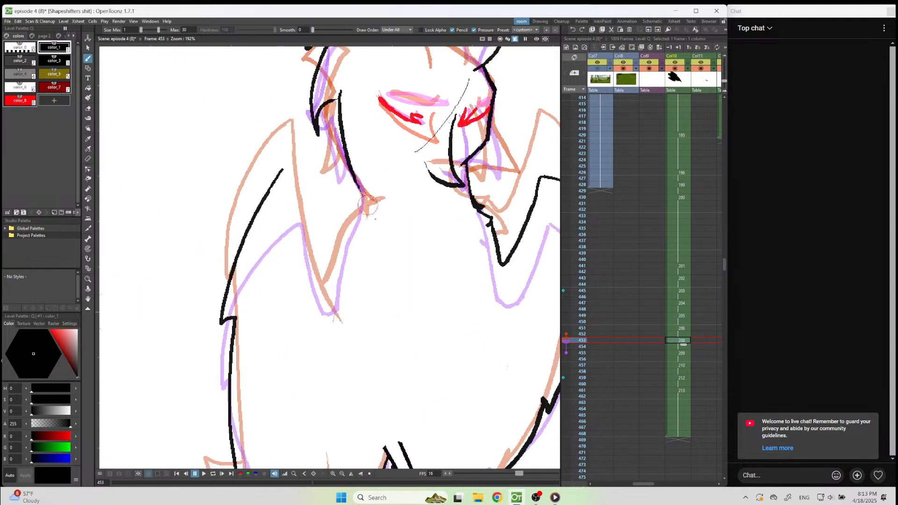
pyautogui.moveTo(376, 200)
pyautogui.mouseDown()
pyautogui.moveTo(343, 239)
pyautogui.moveTo(329, 303)
pyautogui.mouseUp()
pyautogui.moveTo(284, 167); pyautogui.dragTo(327, 296)
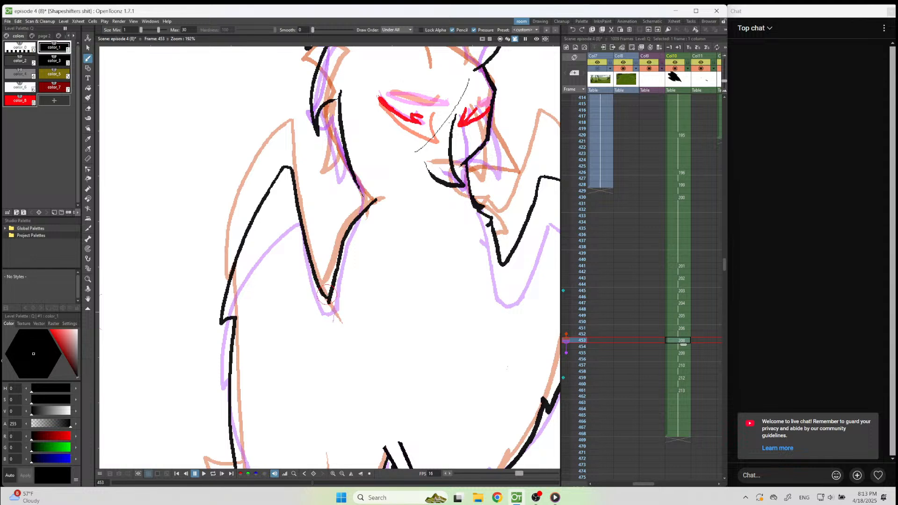
pyautogui.scroll(-3, 425, 336)
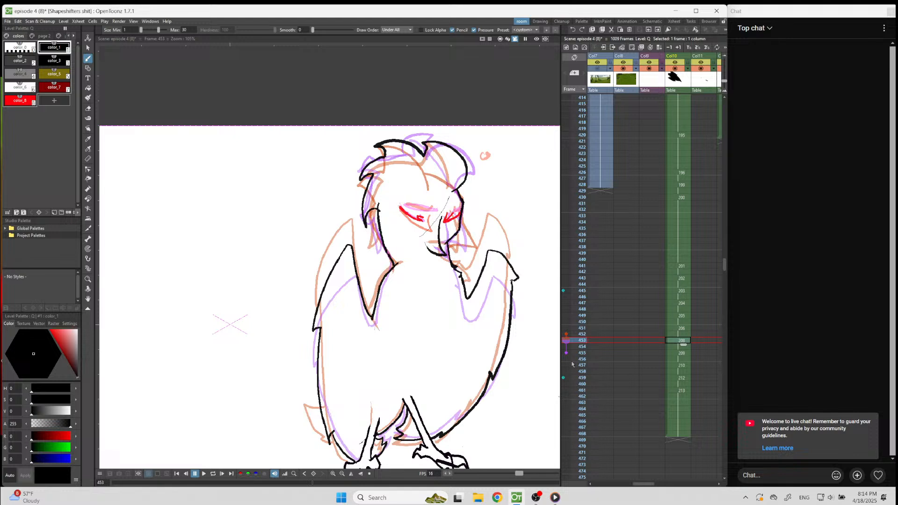
# Move on to the drawing at frame 455 and pin frame 453 as a fixed onion skin reference.
pyautogui.press('Down')
pyautogui.press('Down')
pyautogui.press('a')
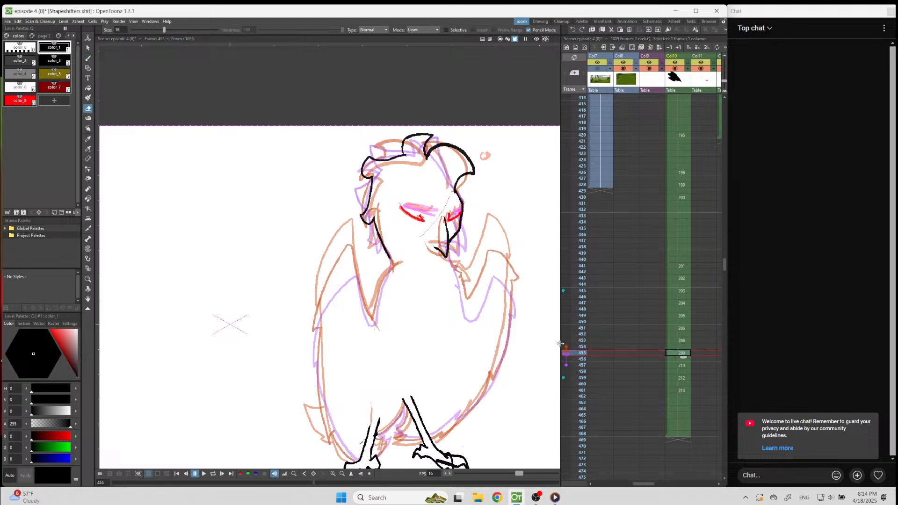
pyautogui.click(563, 341)
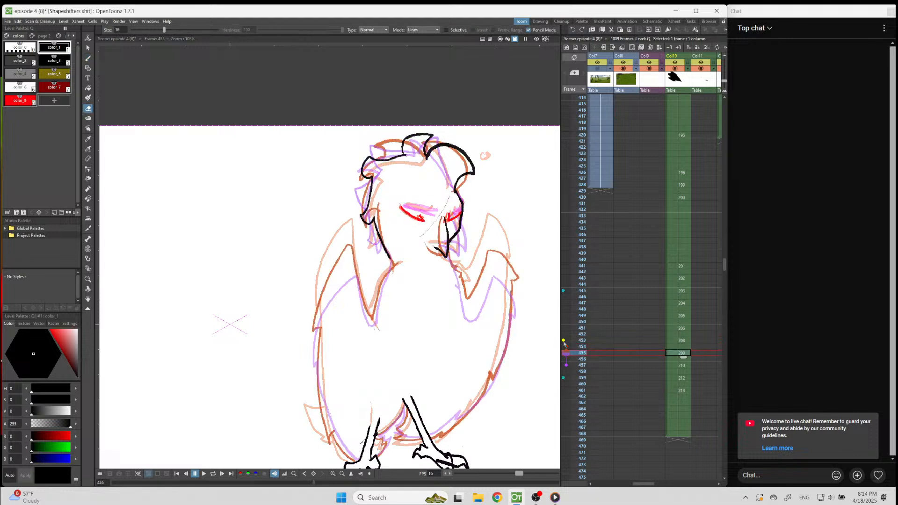
pyautogui.moveTo(566, 360); pyautogui.dragTo(566, 378)
pyautogui.press('Up')
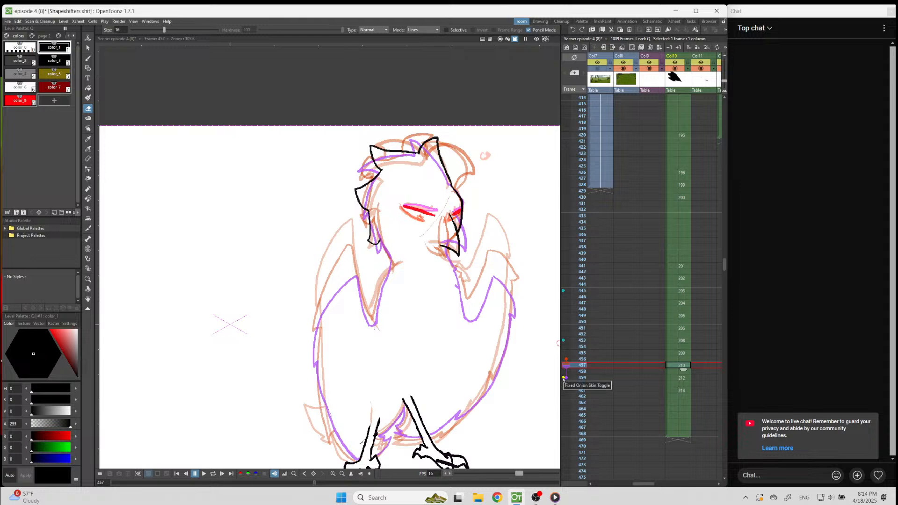
pyautogui.press('Up')
pyautogui.press('Up')
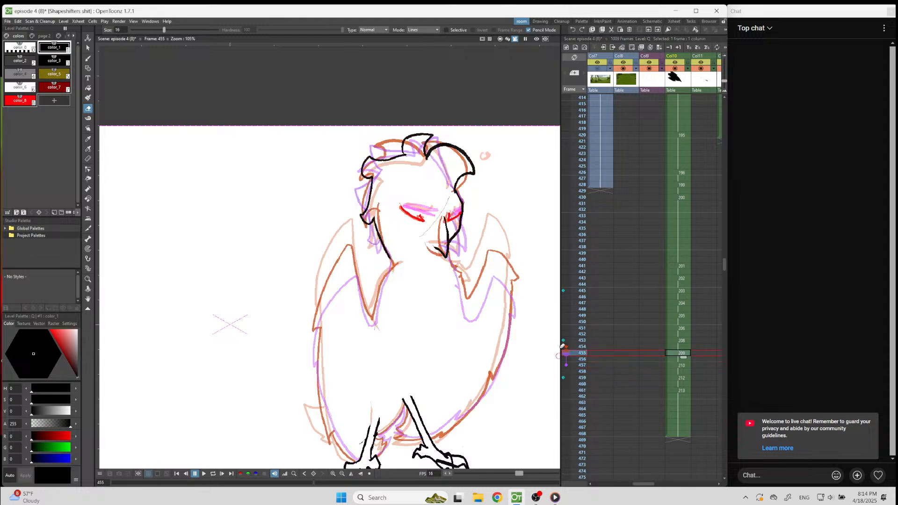
# Clear the fixed onion skin references on frames 453 and 445.
pyautogui.click(564, 341)
pyautogui.scroll(-5, 428, 277)
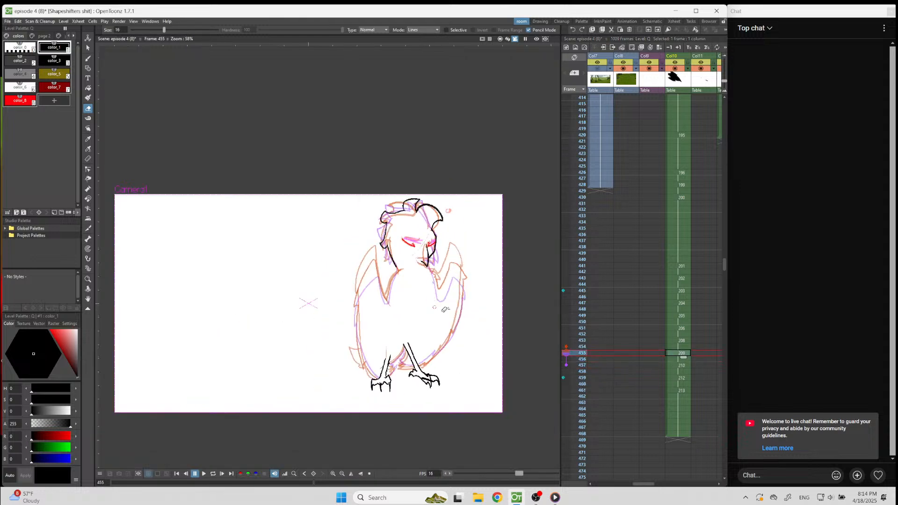
pyautogui.scroll(7, 438, 311)
pyautogui.click(564, 291)
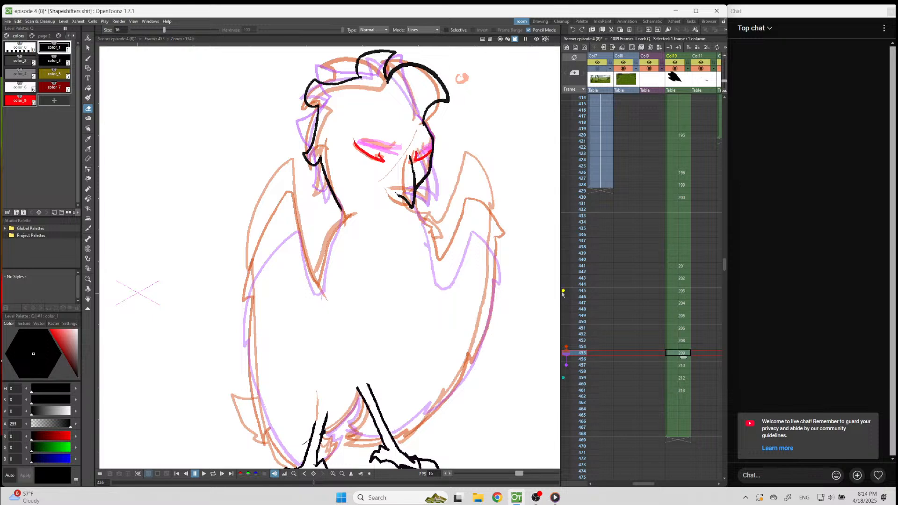
# On frame 455, draw the left-hand wing's outer edge and its V-shaped shoulder line up to the neck, between the onion skin outlines.
pyautogui.press('b')
pyautogui.scroll(3, 300, 255)
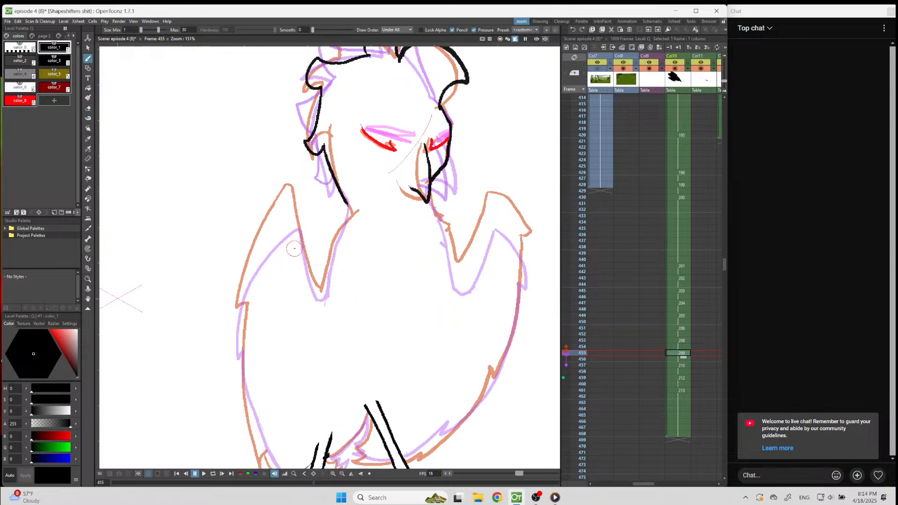
pyautogui.moveTo(294, 189)
pyautogui.mouseDown()
pyautogui.moveTo(255, 231)
pyautogui.moveTo(218, 307)
pyautogui.moveTo(210, 361)
pyautogui.moveTo(224, 434)
pyautogui.mouseUp()
pyautogui.moveTo(292, 192); pyautogui.dragTo(320, 287)
pyautogui.press('e')
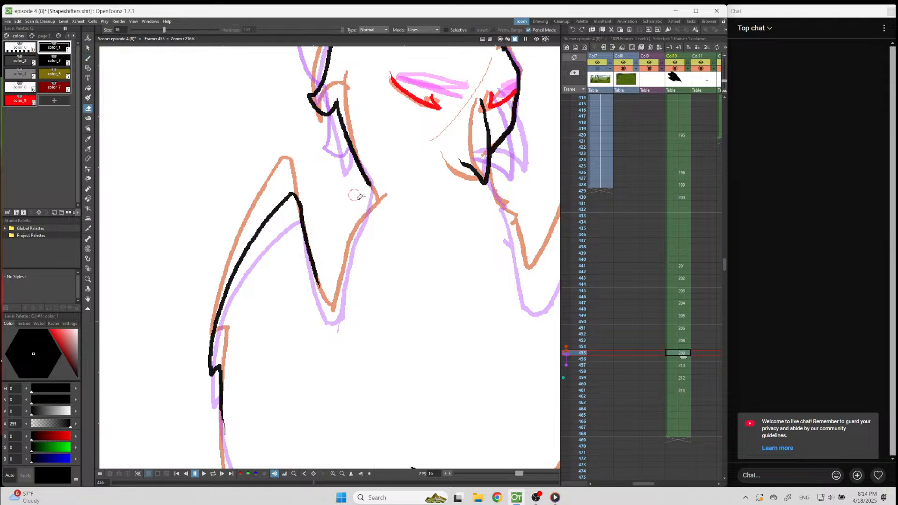
pyautogui.press('b')
pyautogui.moveTo(376, 197)
pyautogui.mouseDown()
pyautogui.moveTo(333, 314)
pyautogui.moveTo(322, 303)
pyautogui.moveTo(318, 258)
pyautogui.mouseUp()
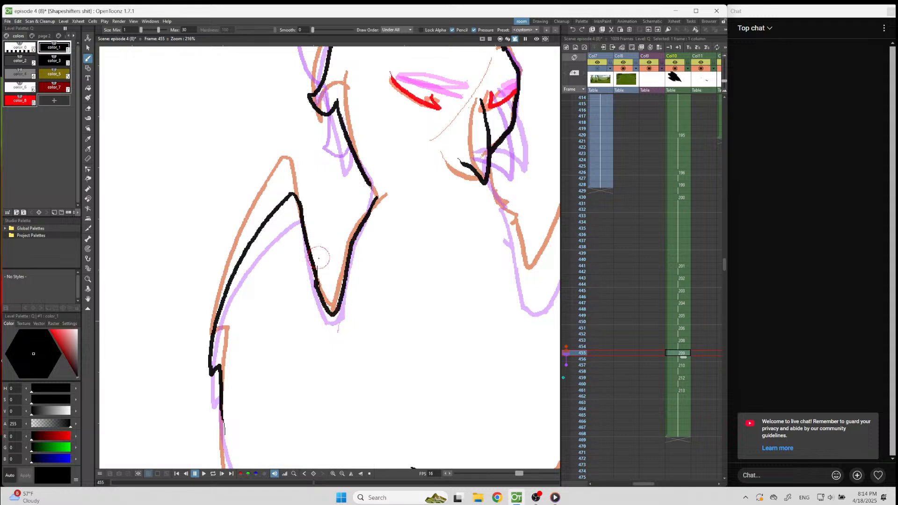
# Draw the right-hand neck, shoulder and wing tip on frame 455 and continue the body side down to the leg.
pyautogui.scroll(-3, 321, 252)
pyautogui.scroll(4, 443, 251)
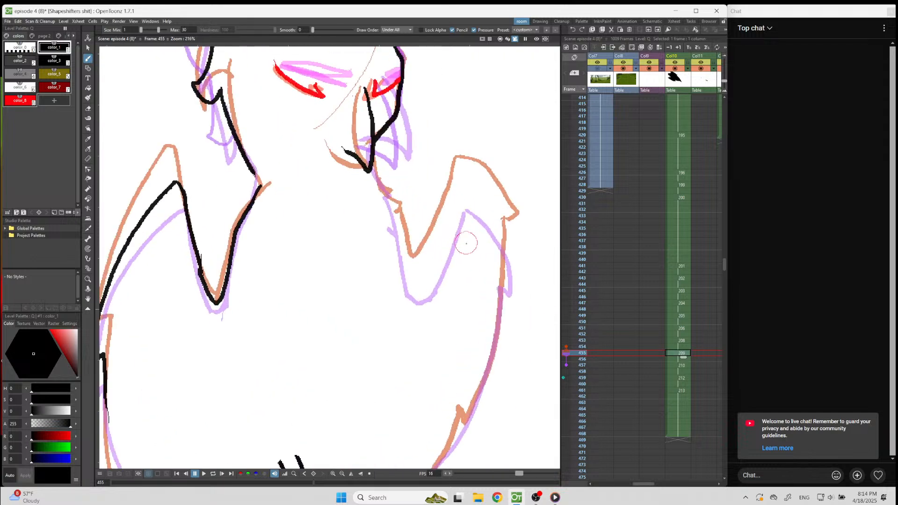
pyautogui.moveTo(347, 143)
pyautogui.mouseDown()
pyautogui.moveTo(373, 193)
pyautogui.moveTo(399, 297)
pyautogui.moveTo(412, 291)
pyautogui.moveTo(469, 159)
pyautogui.moveTo(458, 171)
pyautogui.moveTo(469, 166)
pyautogui.moveTo(487, 179)
pyautogui.moveTo(517, 269)
pyautogui.mouseUp()
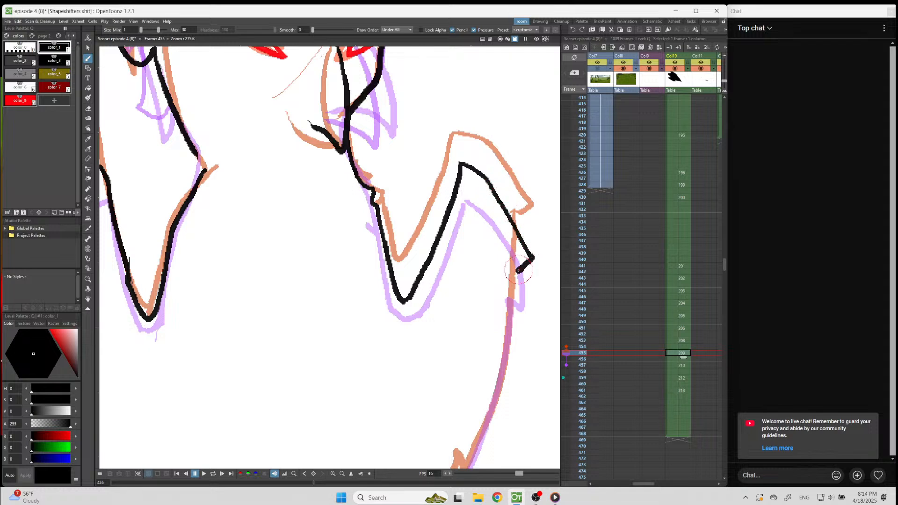
pyautogui.scroll(-3, 504, 288)
pyautogui.scroll(2, 504, 288)
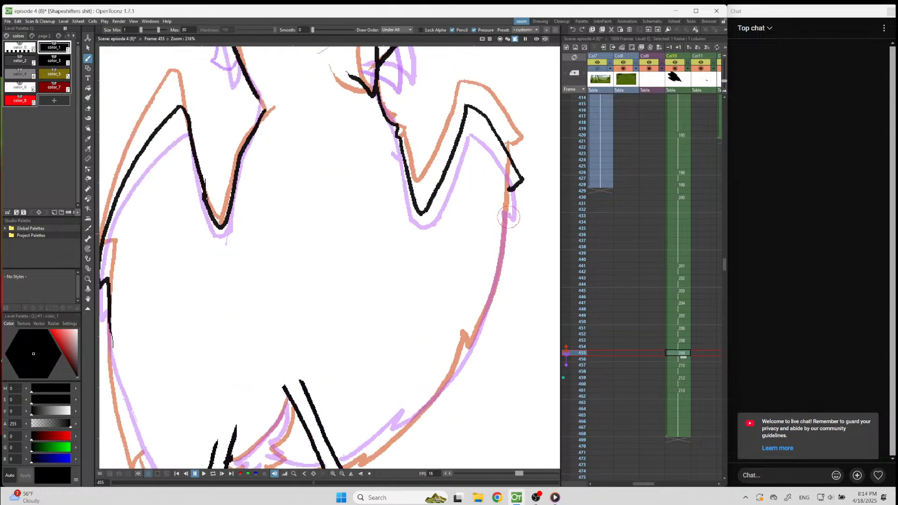
pyautogui.moveTo(510, 190)
pyautogui.mouseDown()
pyautogui.moveTo(493, 290)
pyautogui.moveTo(471, 352)
pyautogui.moveTo(449, 383)
pyautogui.moveTo(340, 456)
pyautogui.mouseUp()
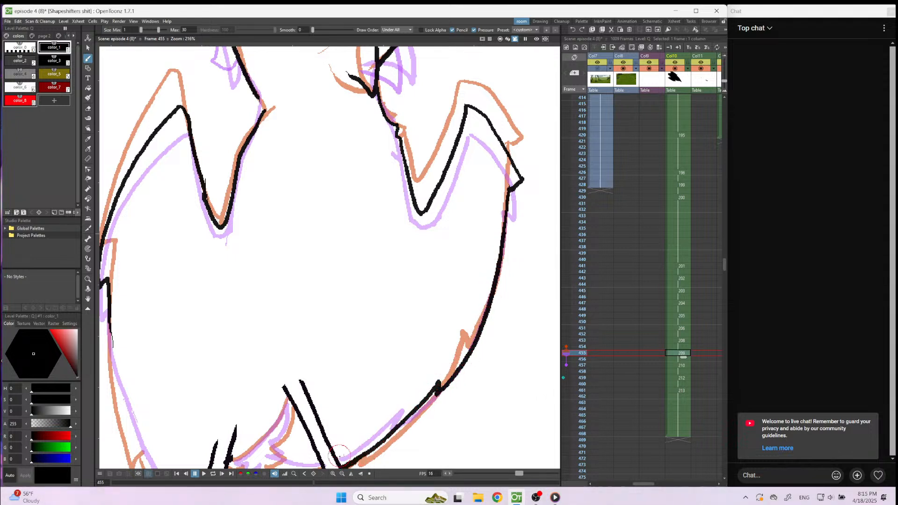
# On frame 455, draw the belly edge and the jagged feather tufts between the two legs.
pyautogui.scroll(-2, 445, 334)
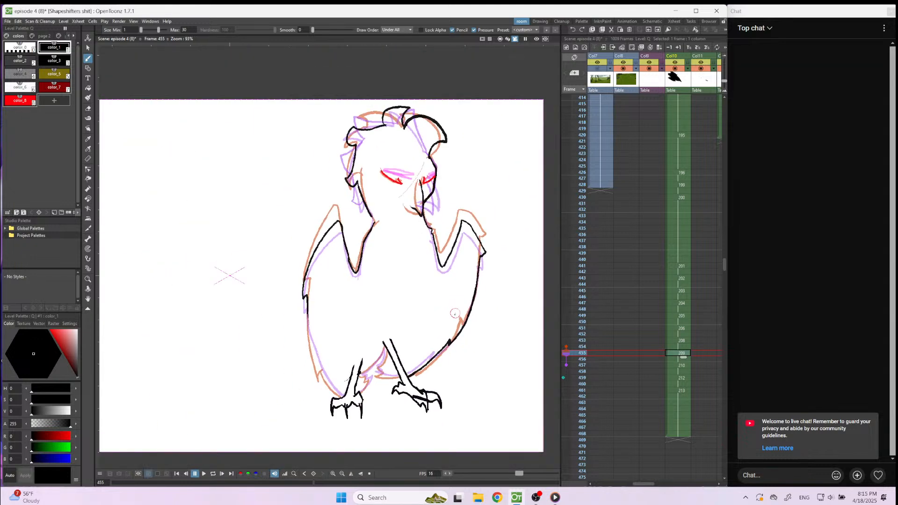
pyautogui.scroll(3, 374, 388)
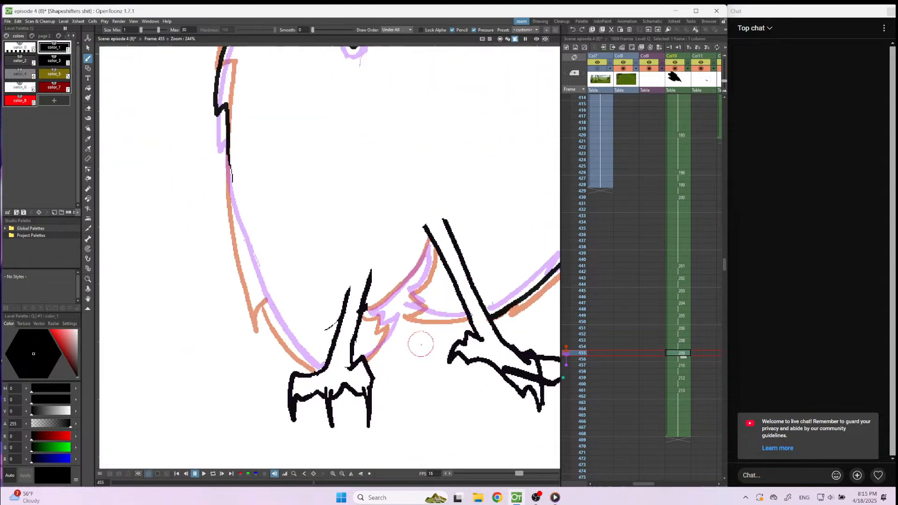
pyautogui.scroll(-1, 443, 344)
pyautogui.scroll(3, 456, 336)
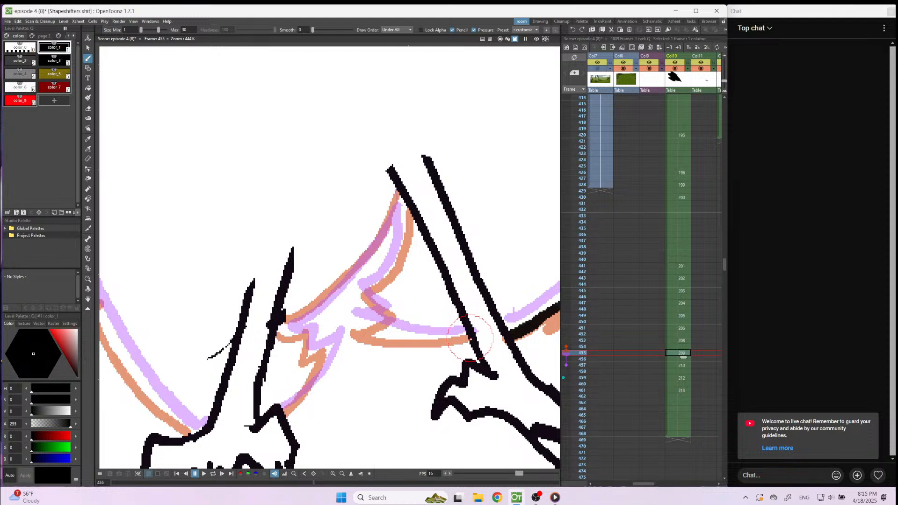
pyautogui.moveTo(466, 334)
pyautogui.mouseDown()
pyautogui.moveTo(353, 324)
pyautogui.moveTo(387, 311)
pyautogui.moveTo(361, 291)
pyautogui.moveTo(402, 239)
pyautogui.moveTo(397, 191)
pyautogui.moveTo(339, 290)
pyautogui.moveTo(280, 328)
pyautogui.moveTo(309, 330)
pyautogui.moveTo(312, 354)
pyautogui.moveTo(330, 351)
pyautogui.moveTo(271, 419)
pyautogui.mouseUp()
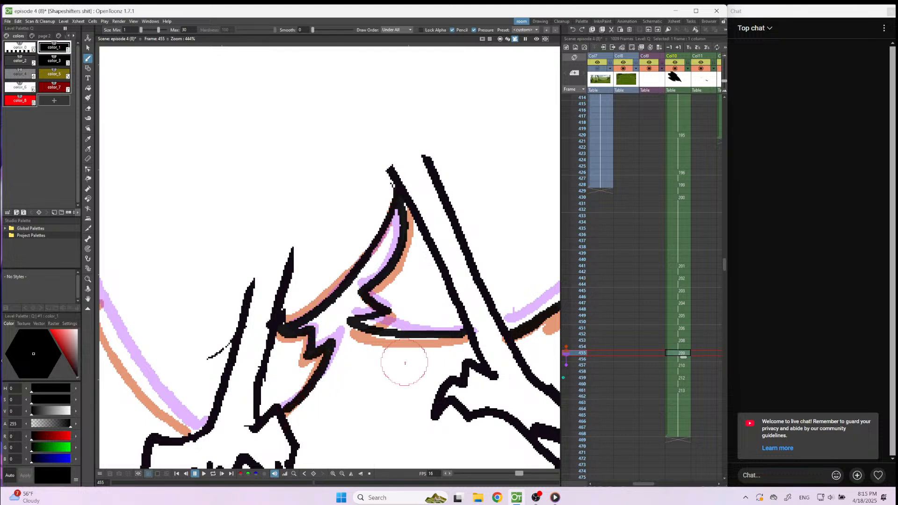
# Continue the left-hand body side on frame 455 down to the foot, with a small feather notch near the bottom.
pyautogui.scroll(-1, 401, 362)
pyautogui.scroll(-1, 280, 402)
pyautogui.scroll(-2, 245, 294)
pyautogui.scroll(1, 210, 248)
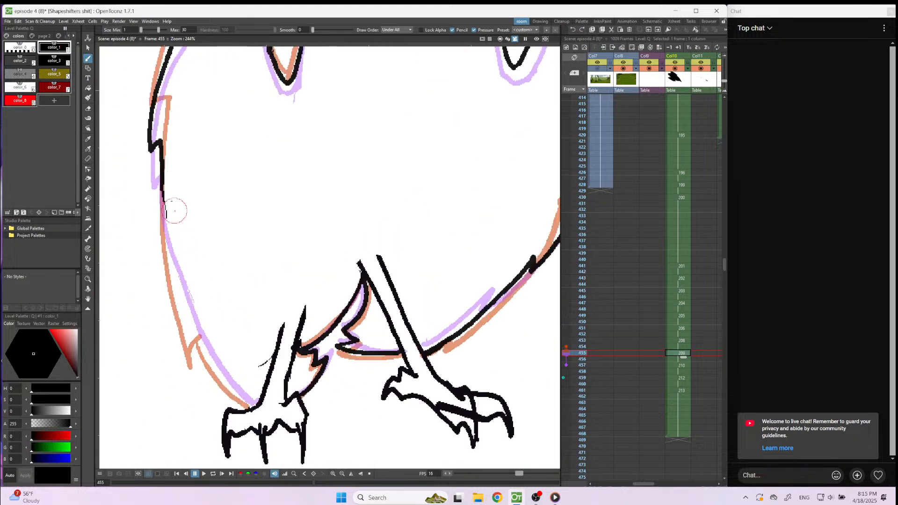
pyautogui.moveTo(159, 191)
pyautogui.mouseDown()
pyautogui.moveTo(183, 322)
pyautogui.moveTo(212, 381)
pyautogui.moveTo(217, 371)
pyautogui.moveTo(256, 401)
pyautogui.mouseUp()
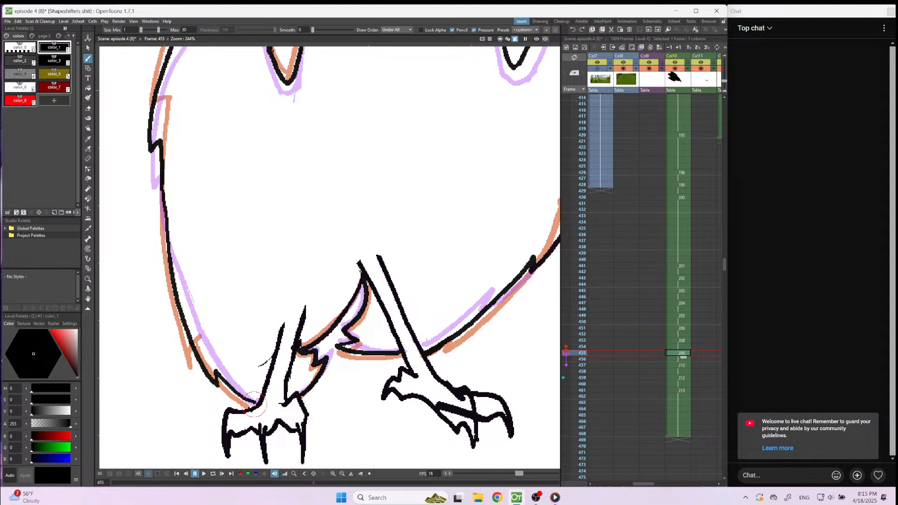
pyautogui.scroll(-2, 256, 403)
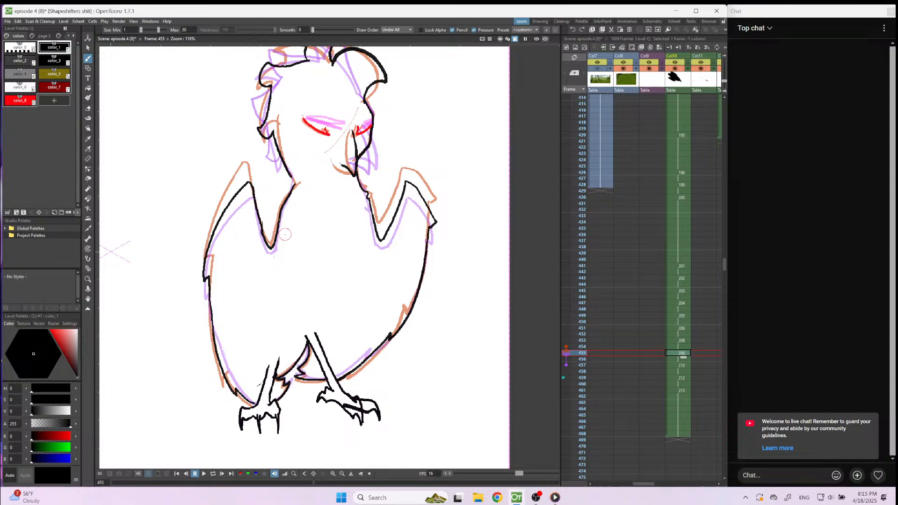
pyautogui.scroll(4, 285, 234)
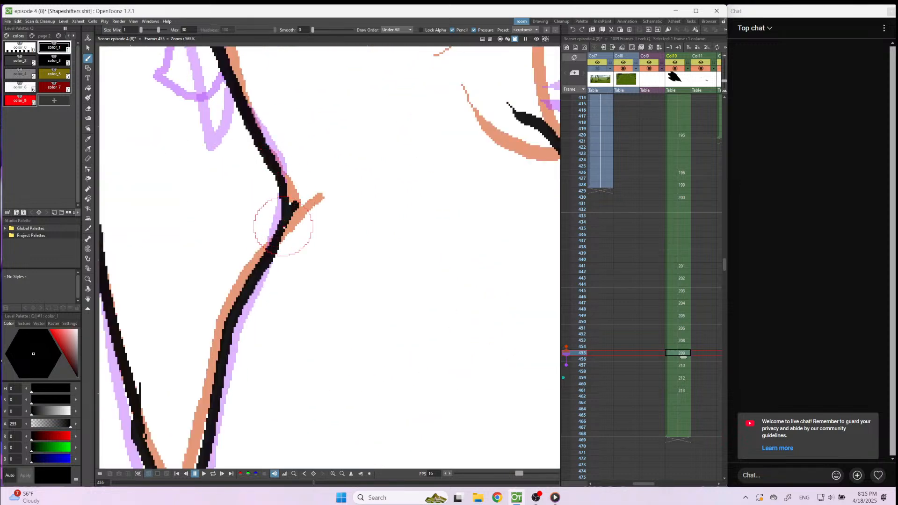
pyautogui.scroll(-4, 284, 228)
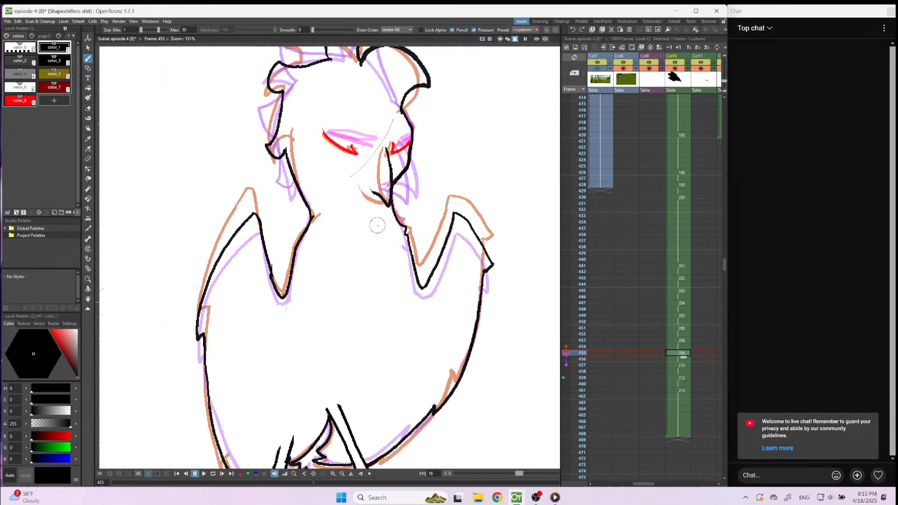
# Move on to frame 457 and draw the right-hand neck and V-shaped shoulder line up to the wing peak, between the onion skin outlines.
pyautogui.scroll(-1, 386, 248)
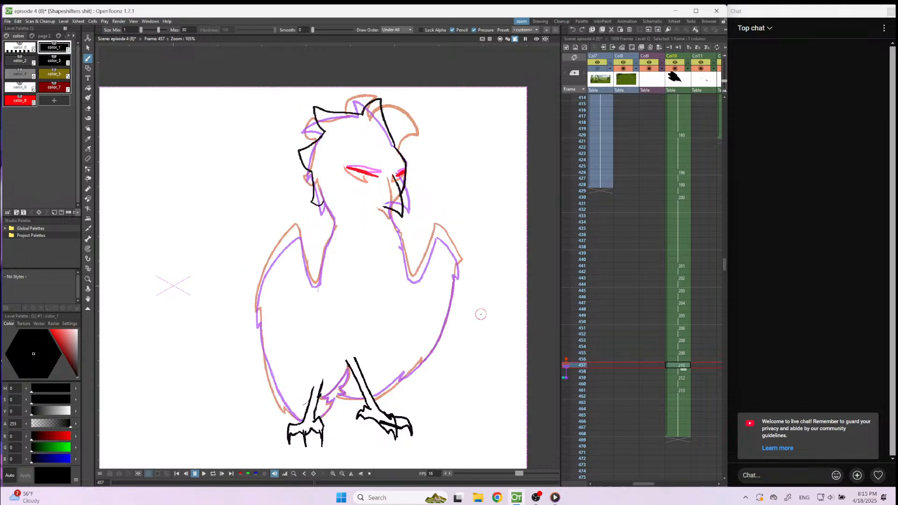
pyautogui.scroll(1, 416, 138)
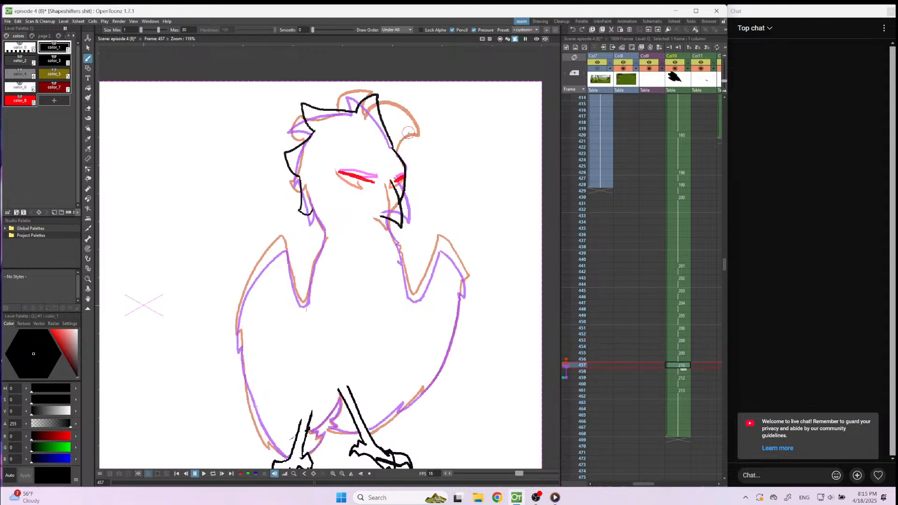
pyautogui.scroll(7, 414, 293)
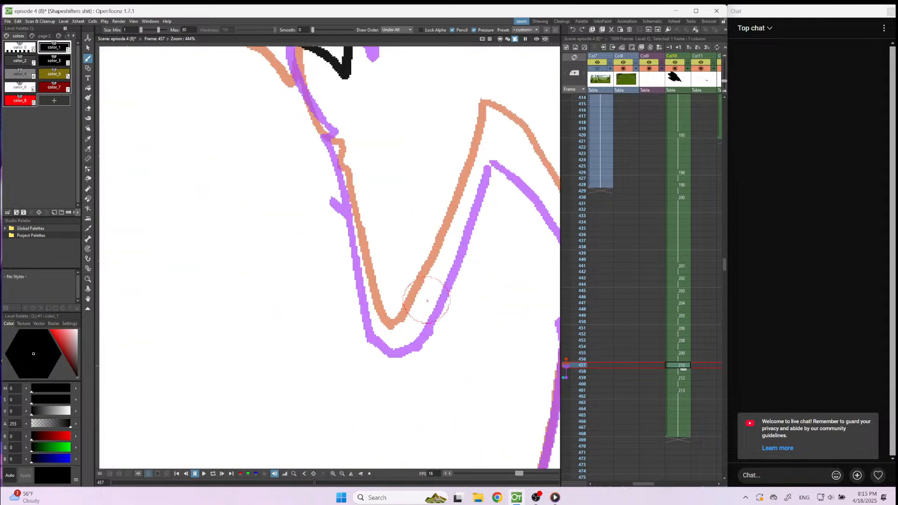
pyautogui.scroll(-2, 332, 173)
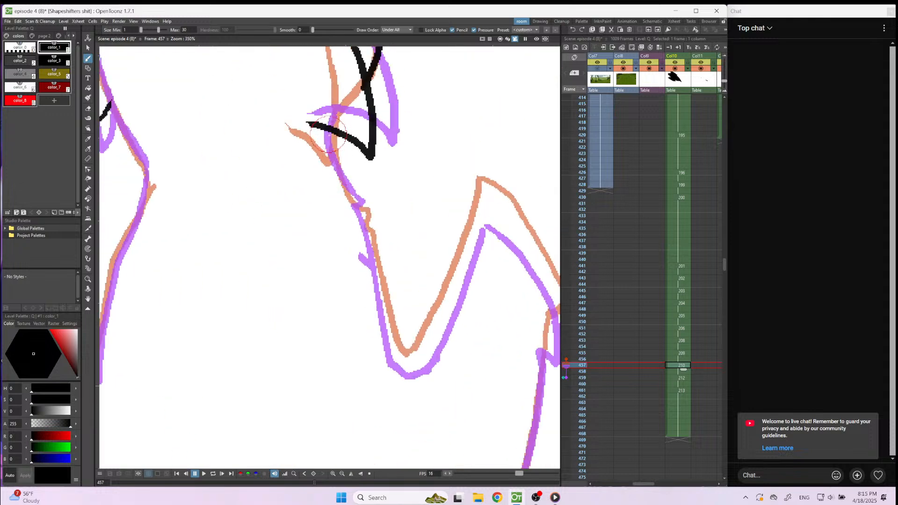
pyautogui.moveTo(332, 132)
pyautogui.mouseDown()
pyautogui.moveTo(344, 183)
pyautogui.moveTo(371, 206)
pyautogui.moveTo(371, 271)
pyautogui.moveTo(402, 362)
pyautogui.mouseUp()
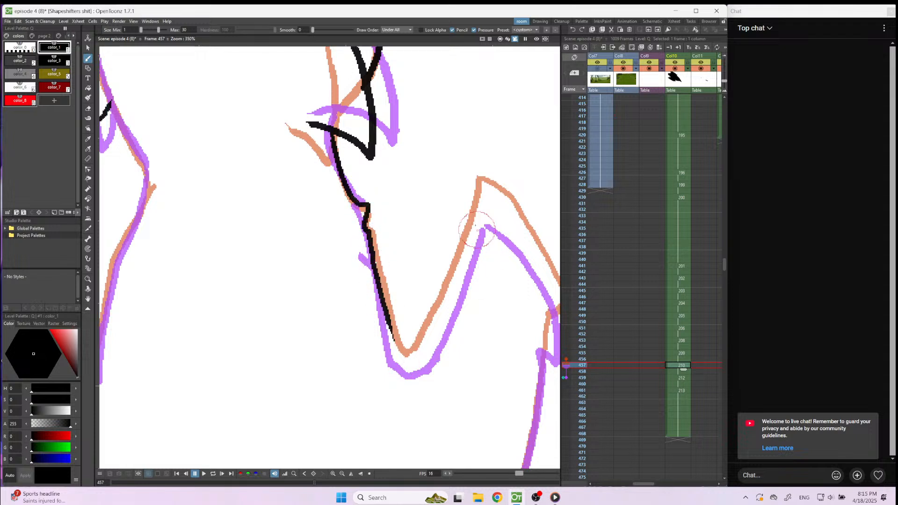
pyautogui.moveTo(485, 203)
pyautogui.mouseDown()
pyautogui.moveTo(424, 350)
pyautogui.moveTo(405, 360)
pyautogui.moveTo(396, 338)
pyautogui.mouseUp()
# Draw the right-hand wing's outer edge and tip on frame 457 and start the body side below it, redoing strokes that miss.
pyautogui.moveTo(484, 204)
pyautogui.mouseDown()
pyautogui.moveTo(526, 239)
pyautogui.moveTo(553, 312)
pyautogui.mouseUp()
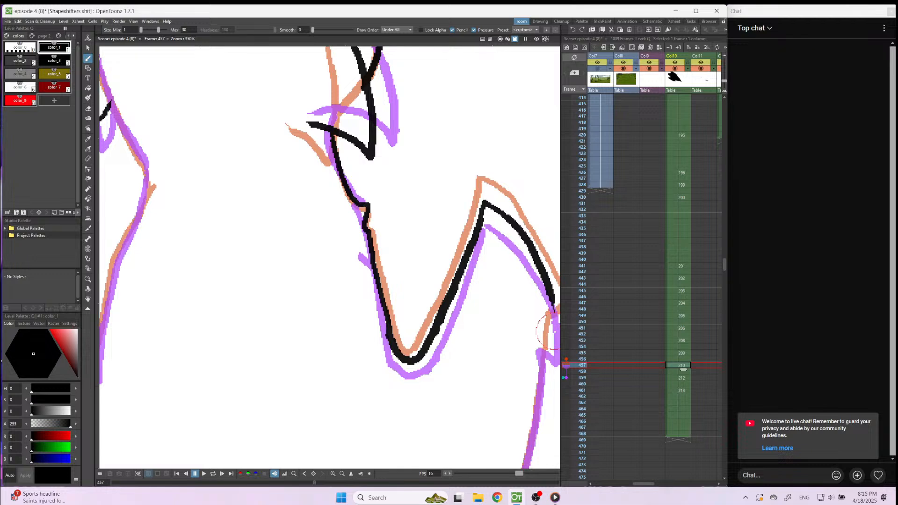
pyautogui.hotkey('ctrl', 'z')
pyautogui.moveTo(485, 204)
pyautogui.mouseDown()
pyautogui.moveTo(517, 233)
pyautogui.moveTo(574, 338)
pyautogui.mouseUp()
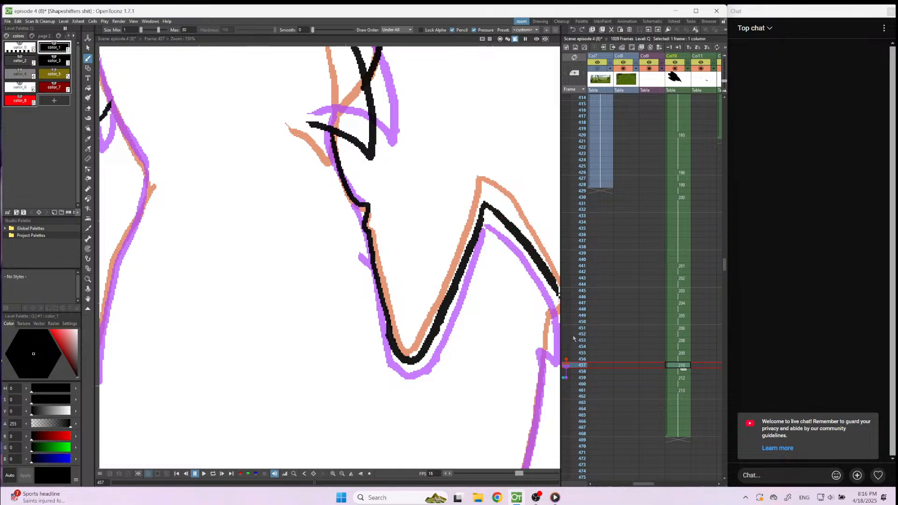
pyautogui.scroll(-2, 403, 173)
pyautogui.scroll(2, 477, 229)
pyautogui.moveTo(476, 228); pyautogui.dragTo(486, 278)
pyautogui.hotkey('ctrl', 'z')
pyautogui.moveTo(475, 219)
pyautogui.mouseDown()
pyautogui.moveTo(489, 264)
pyautogui.moveTo(470, 271)
pyautogui.moveTo(468, 254)
pyautogui.moveTo(437, 380)
pyautogui.mouseUp()
# Handwrite an underlined "10 min break" note in the empty area beside the bird on frame 457.
pyautogui.scroll(-2, 420, 398)
pyautogui.scroll(-2, 327, 327)
pyautogui.scroll(1, 232, 269)
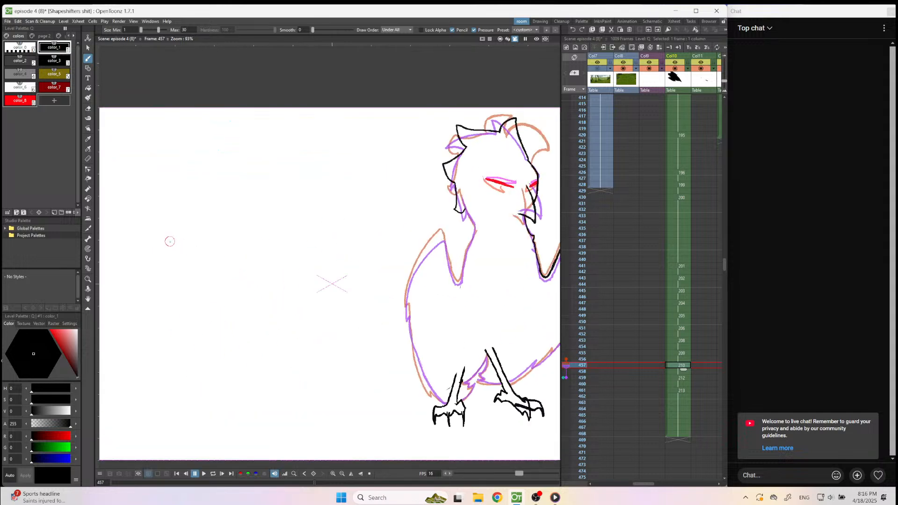
pyautogui.scroll(1, 170, 241)
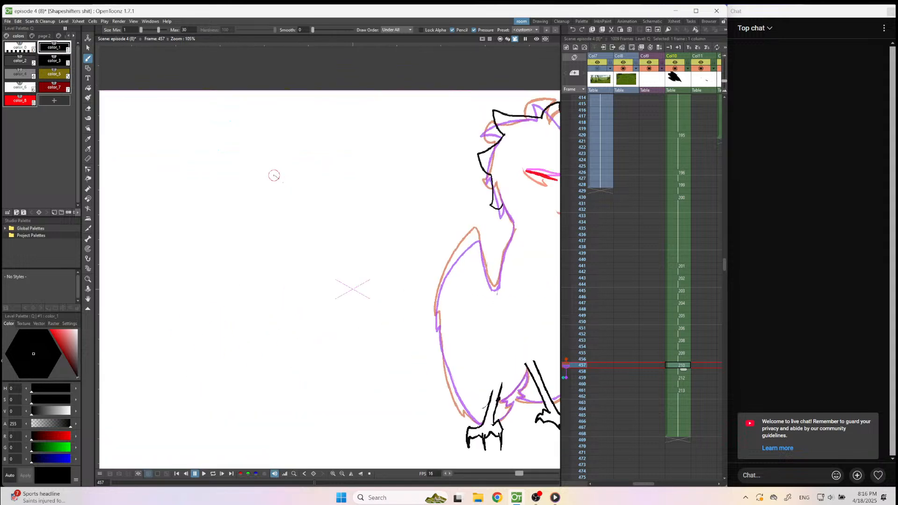
pyautogui.moveTo(285, 187); pyautogui.dragTo(286, 176)
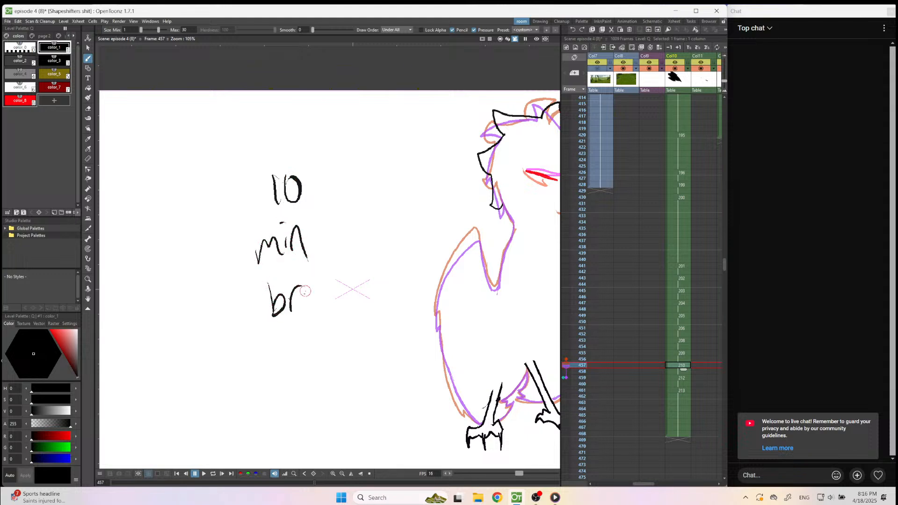
pyautogui.moveTo(355, 292); pyautogui.dragTo(359, 302)
pyautogui.moveTo(265, 358); pyautogui.dragTo(433, 310)
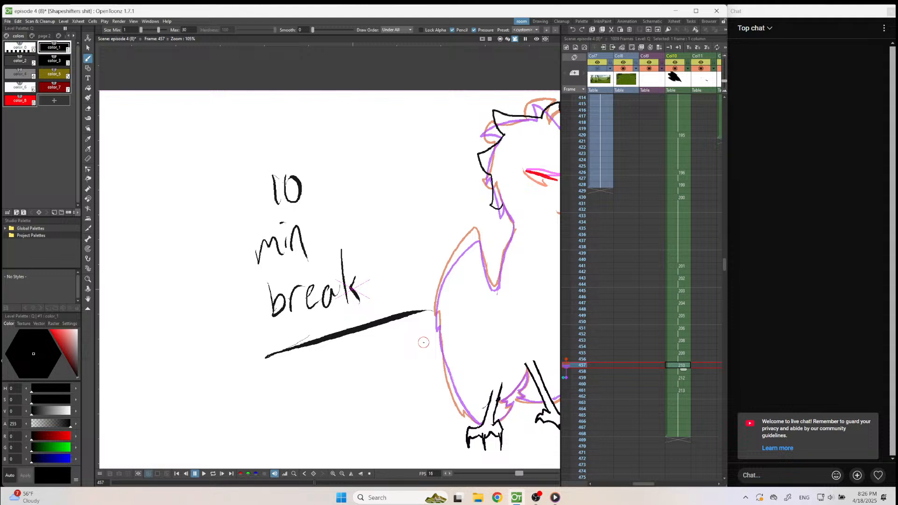
# Undo the handwritten break note and its underline on frame 457.
pyautogui.hotkey('ctrl', 'z')
pyautogui.hotkey('ctrl', 'z')
pyautogui.hotkey('ctrl', 'z')
pyautogui.hotkey('ctrl', 'z')
pyautogui.hotkey('ctrl', 'z')
pyautogui.hotkey('ctrl', 'z')
pyautogui.hotkey('ctrl', 'z')
pyautogui.hotkey('ctrl', 'z')
pyautogui.hotkey('ctrl', 'z')
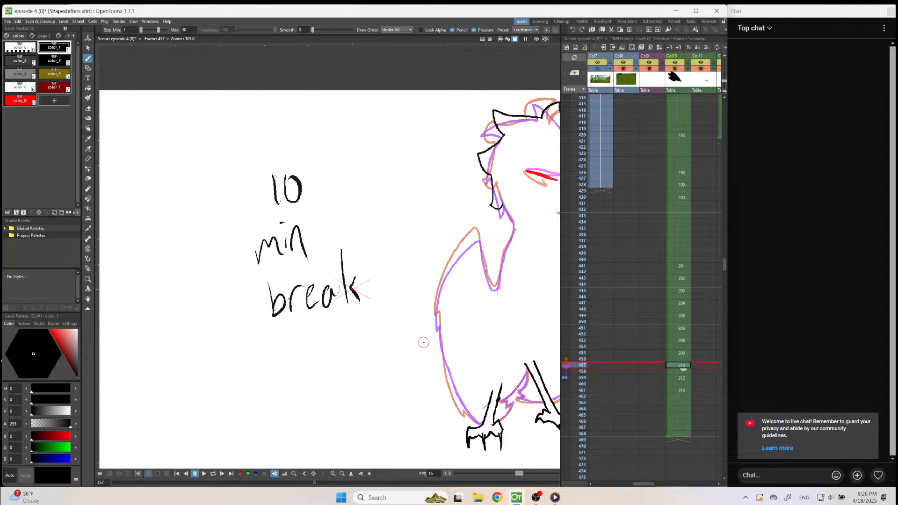
pyautogui.hotkey('ctrl', 'z')
pyautogui.hotkey('ctrl', 'z')
pyautogui.hotkey('ctrl', 'z')
pyautogui.hotkey('ctrl', 'z')
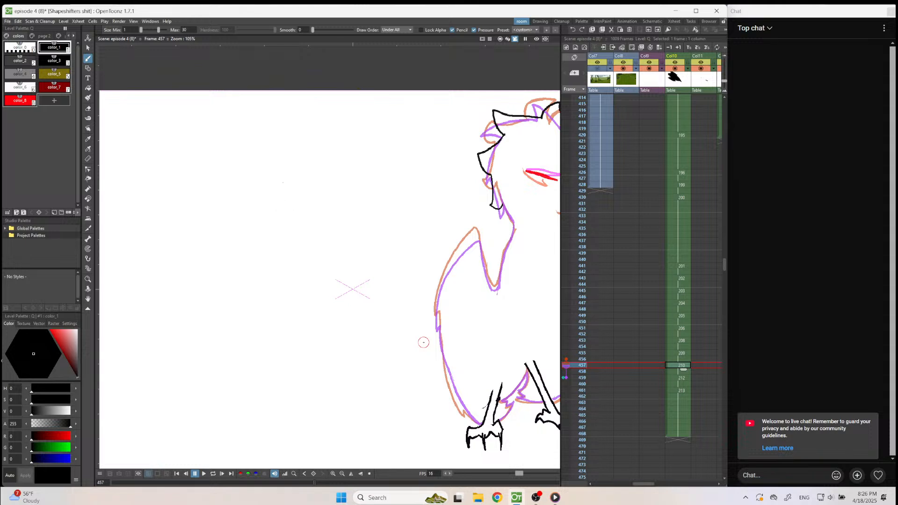
# On frame 457, draw the left-hand wing's outer edge with its feather notch and the V-shaped shoulder line up the neck.
pyautogui.scroll(-2, 413, 303)
pyautogui.scroll(4, 445, 308)
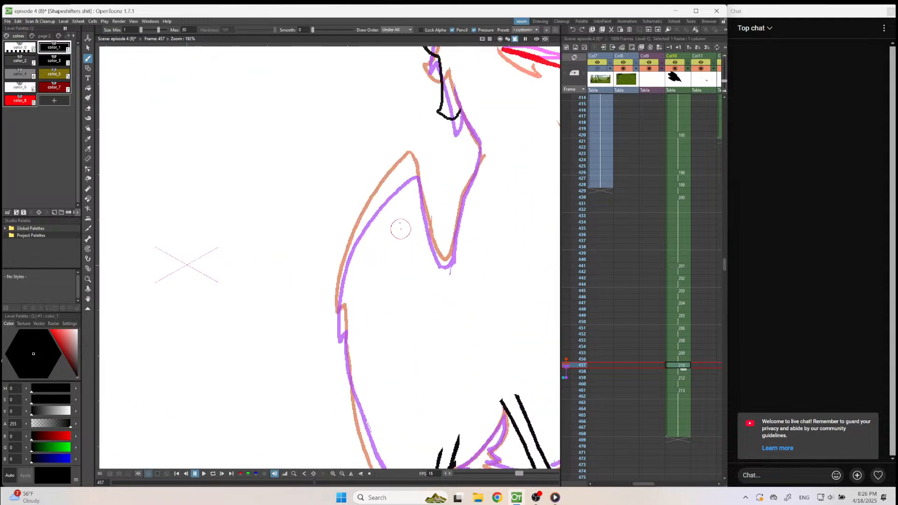
pyautogui.scroll(1, 400, 228)
pyautogui.moveTo(417, 149)
pyautogui.mouseDown()
pyautogui.moveTo(361, 209)
pyautogui.moveTo(323, 306)
pyautogui.moveTo(321, 350)
pyautogui.moveTo(322, 360)
pyautogui.moveTo(331, 346)
pyautogui.moveTo(344, 475)
pyautogui.mouseUp()
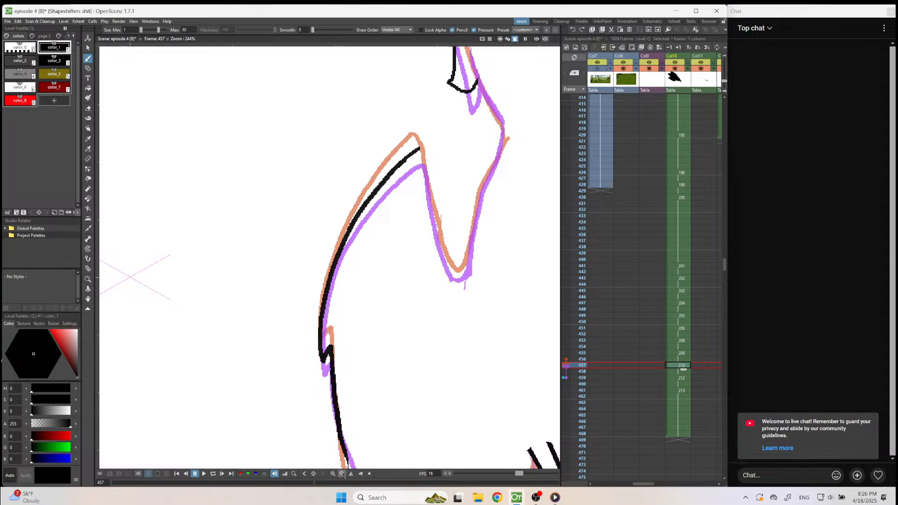
pyautogui.moveTo(417, 150)
pyautogui.mouseDown()
pyautogui.moveTo(455, 271)
pyautogui.moveTo(465, 265)
pyautogui.moveTo(501, 125)
pyautogui.moveTo(475, 51)
pyautogui.mouseUp()
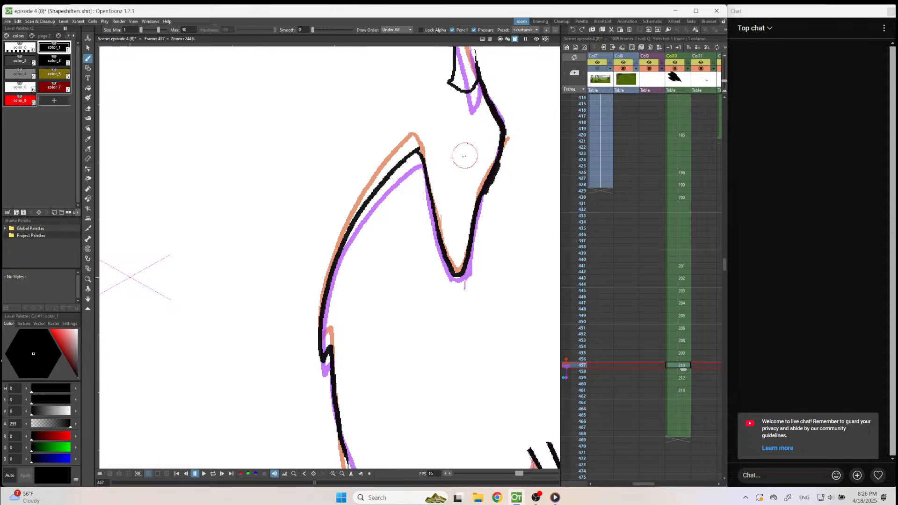
# Draw the right-hand body side on frame 457 with a feather notch, continue the belly edge past the leg, and save the scene.
pyautogui.scroll(-7, 437, 217)
pyautogui.moveTo(479, 421); pyautogui.dragTo(452, 318)
pyautogui.scroll(5, 456, 311)
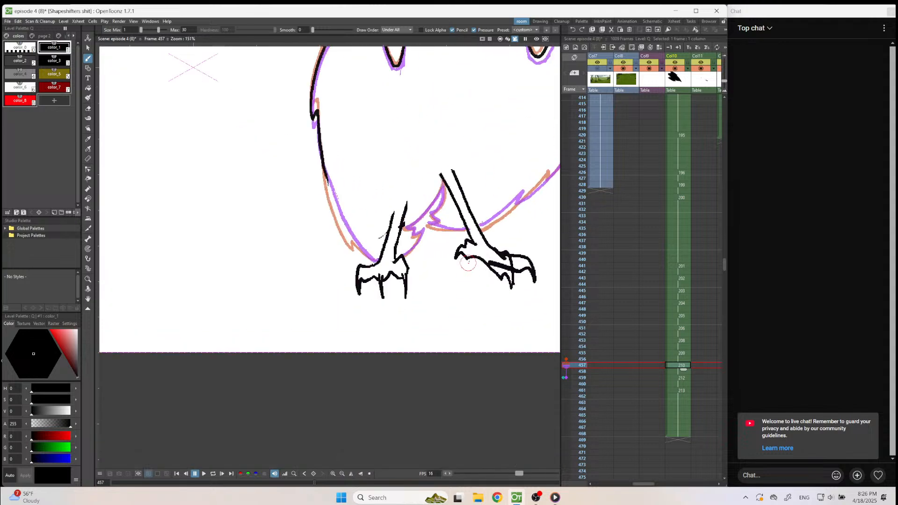
pyautogui.scroll(-4, 472, 235)
pyautogui.scroll(4, 510, 203)
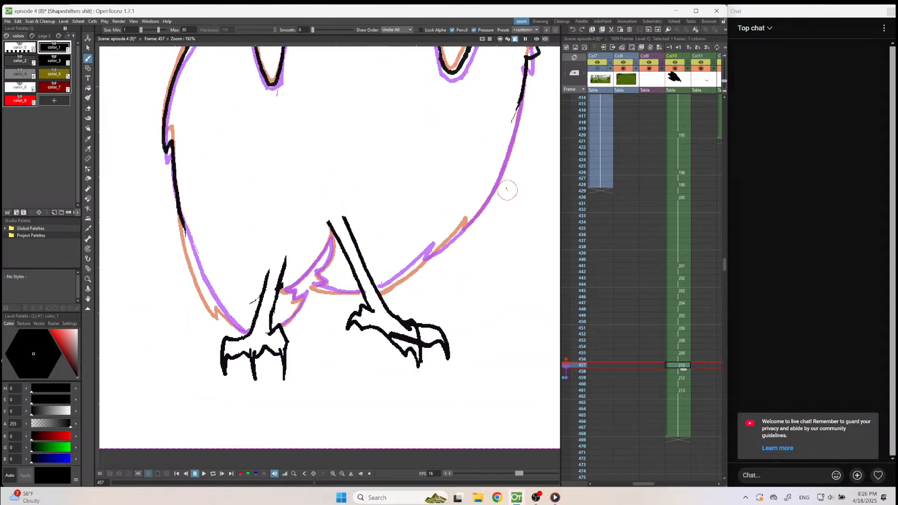
pyautogui.moveTo(448, 232)
pyautogui.mouseDown()
pyautogui.moveTo(444, 245)
pyautogui.moveTo(500, 182)
pyautogui.moveTo(522, 92)
pyautogui.mouseUp()
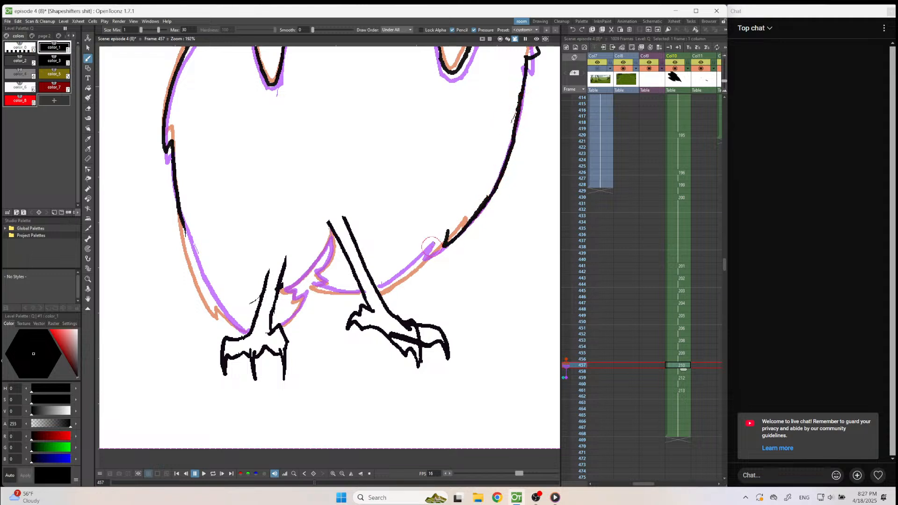
pyautogui.moveTo(447, 231); pyautogui.dragTo(443, 235)
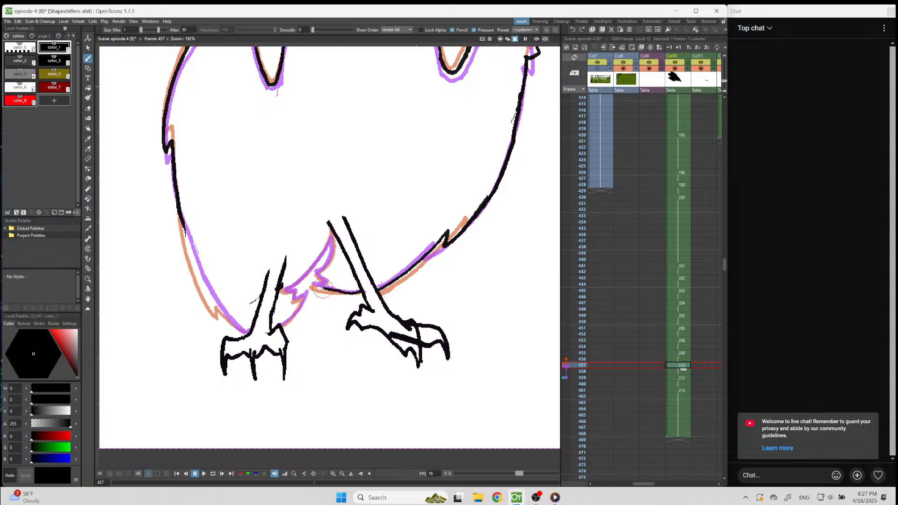
pyautogui.hotkey('ctrl', 's')
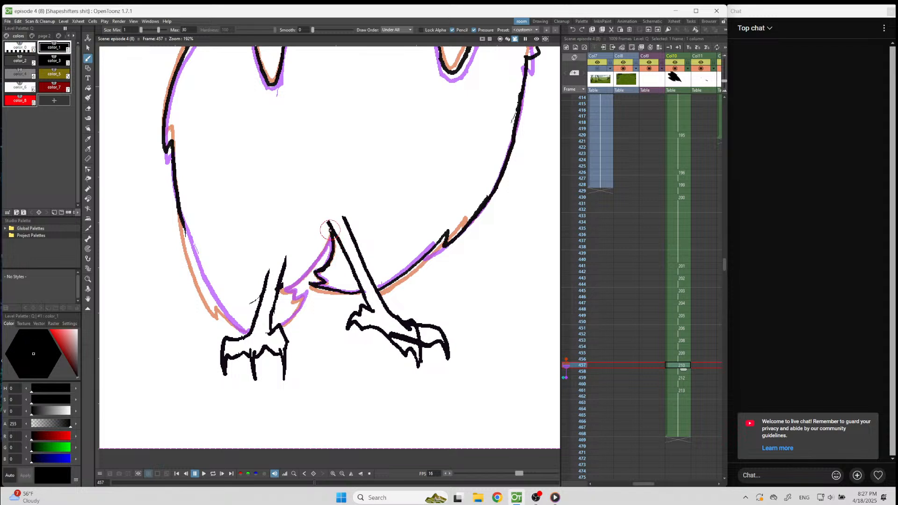
# Finish the feather tufts between the legs on frame 457 and close the left-hand body side down to the foot.
pyautogui.moveTo(322, 247); pyautogui.dragTo(313, 262)
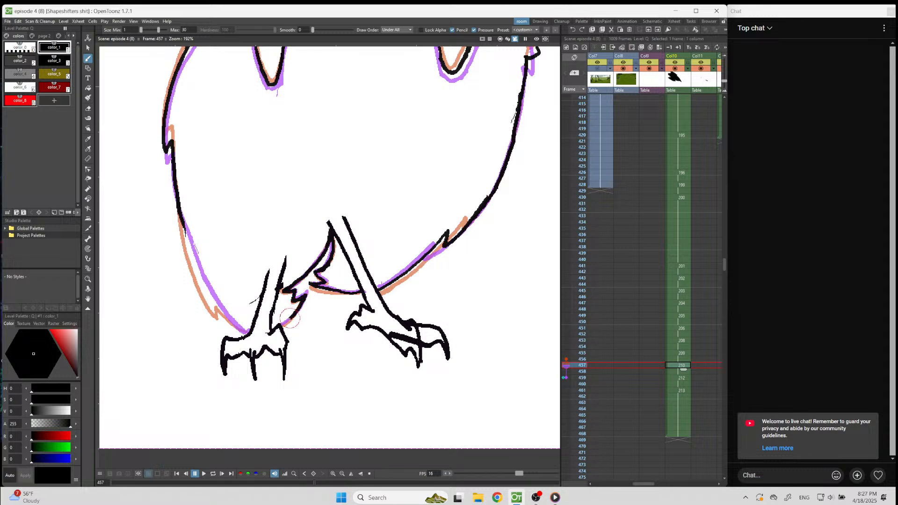
pyautogui.moveTo(285, 323); pyautogui.dragTo(280, 326)
pyautogui.moveTo(181, 221)
pyautogui.mouseDown()
pyautogui.moveTo(202, 284)
pyautogui.moveTo(232, 326)
pyautogui.mouseUp()
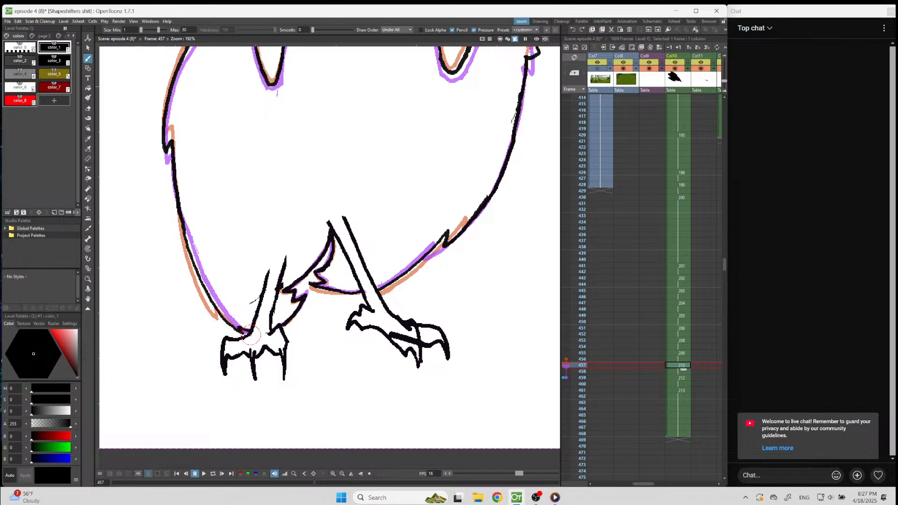
pyautogui.scroll(-4, 250, 334)
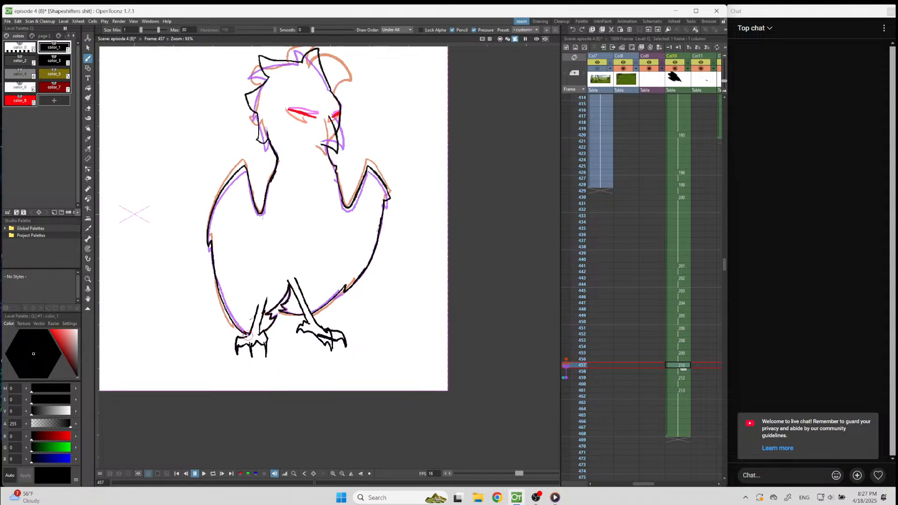
# Flip through the neighbouring Col10 drawings back to frame 451 and return to frame 453 to check the wing and body motion.
pyautogui.press('Down')
pyautogui.press('Down')
pyautogui.press('Up')
pyautogui.press('Up')
pyautogui.press('Up')
pyautogui.press('Up')
pyautogui.press('Up')
pyautogui.press('Up')
pyautogui.press('Up')
pyautogui.press('Up')
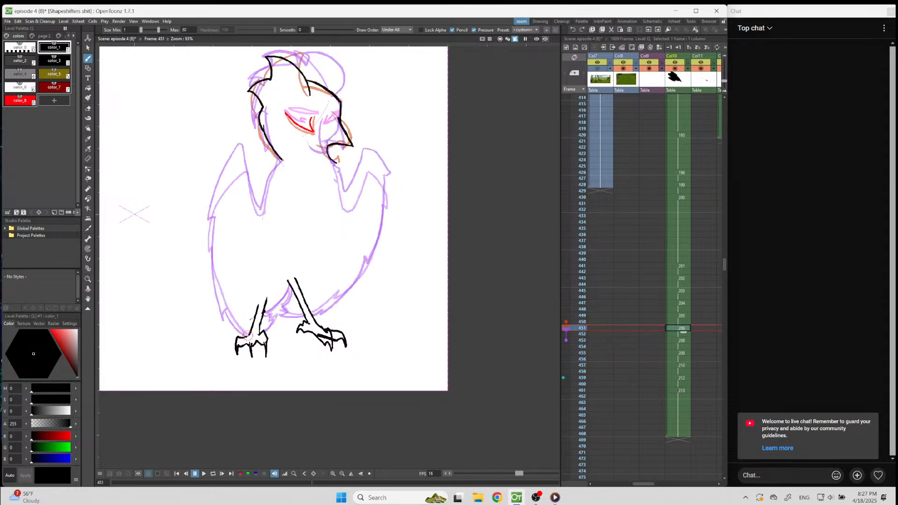
pyautogui.press('Down')
pyautogui.press('Down')
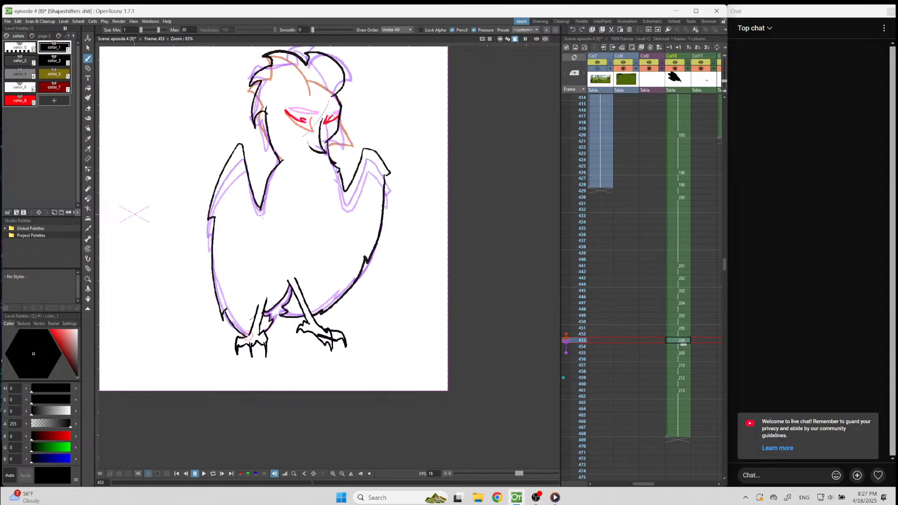
# Replace the fixed onion skin reference on frame 459 with one on frame 445, and return to frame 451.
pyautogui.press('Up')
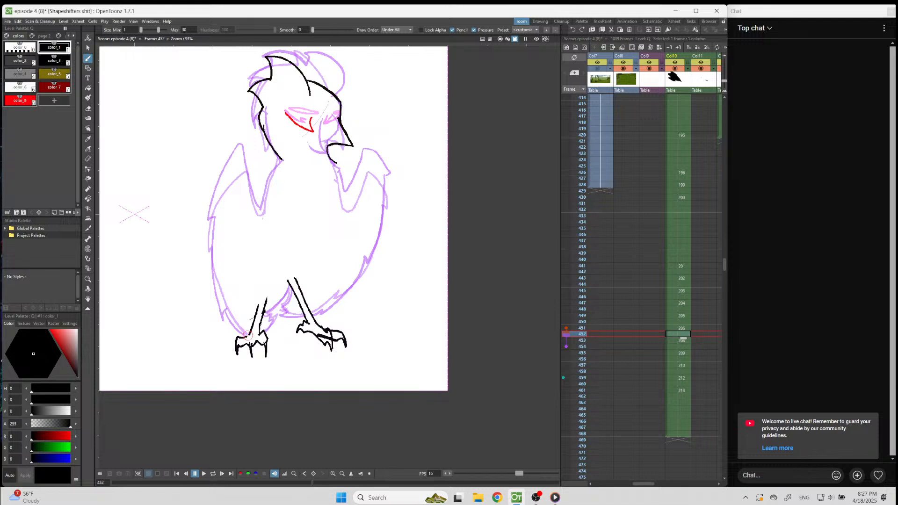
pyautogui.click(563, 379)
pyautogui.press('Up')
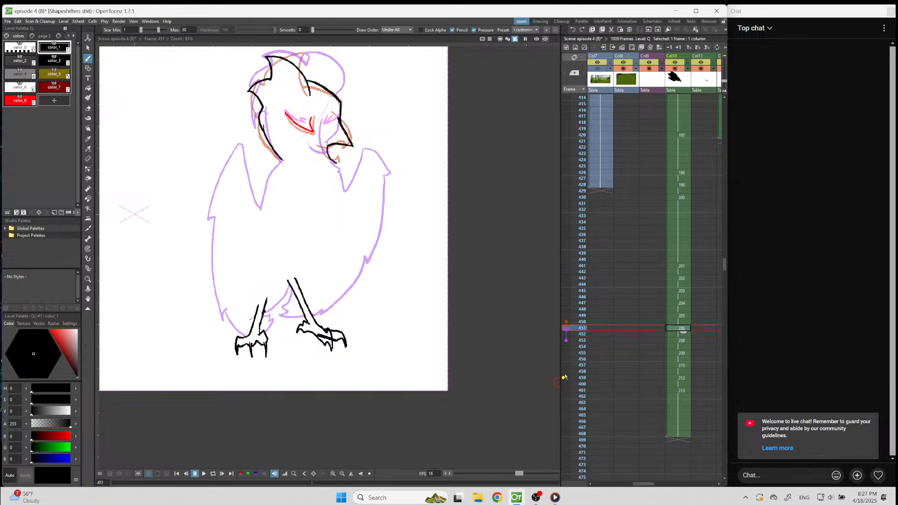
pyautogui.press('Up')
pyautogui.press('Up')
pyautogui.press('Up')
pyautogui.press('Up')
pyautogui.press('Up')
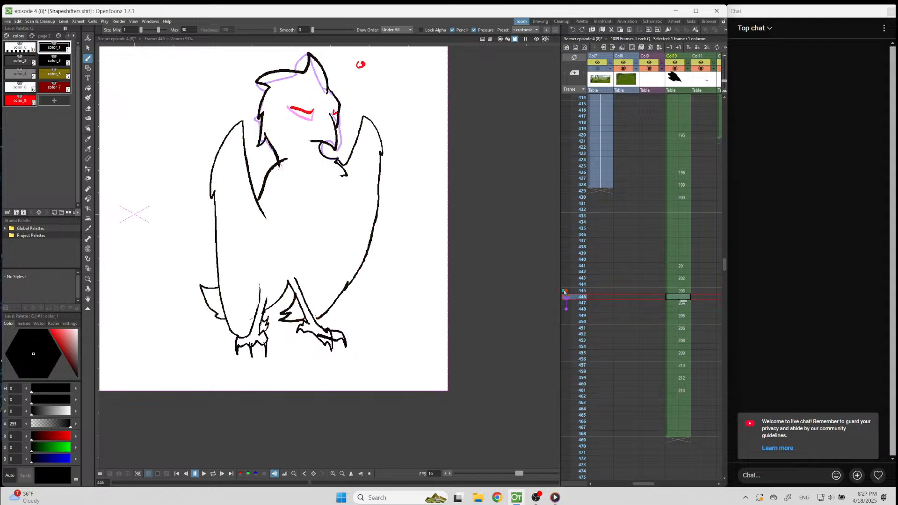
pyautogui.press('Down')
pyautogui.press('Down')
pyautogui.press('Down')
pyautogui.press('Down')
pyautogui.press('Down')
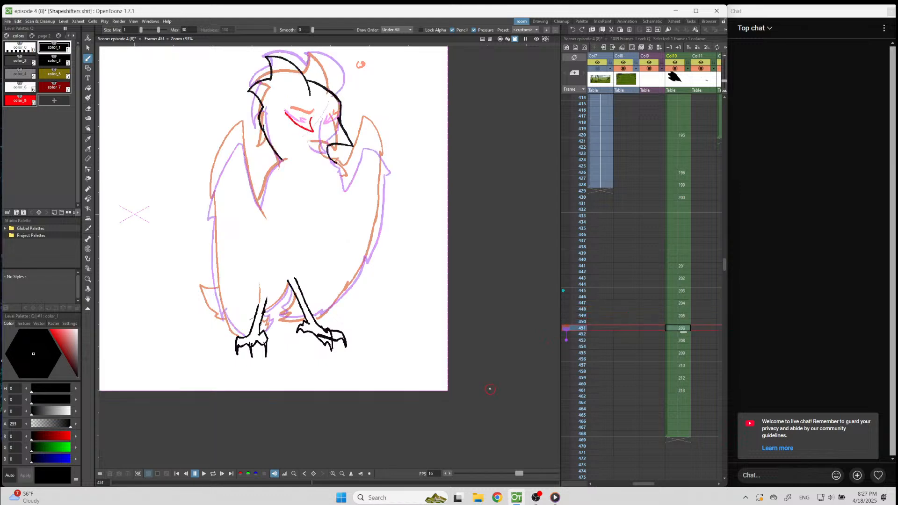
# On frame 451, draw the right-hand wing's inner edge from below the beak to a pointed shoulder, then its outer edge down the body.
pyautogui.scroll(5, 365, 138)
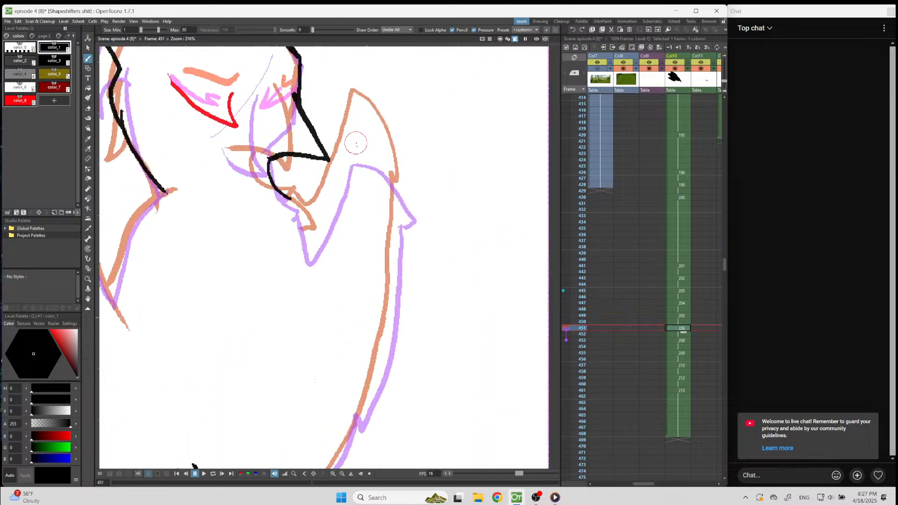
pyautogui.moveTo(347, 144)
pyautogui.mouseDown()
pyautogui.moveTo(322, 219)
pyautogui.moveTo(311, 232)
pyautogui.moveTo(286, 212)
pyautogui.moveTo(300, 221)
pyautogui.moveTo(290, 203)
pyautogui.mouseUp()
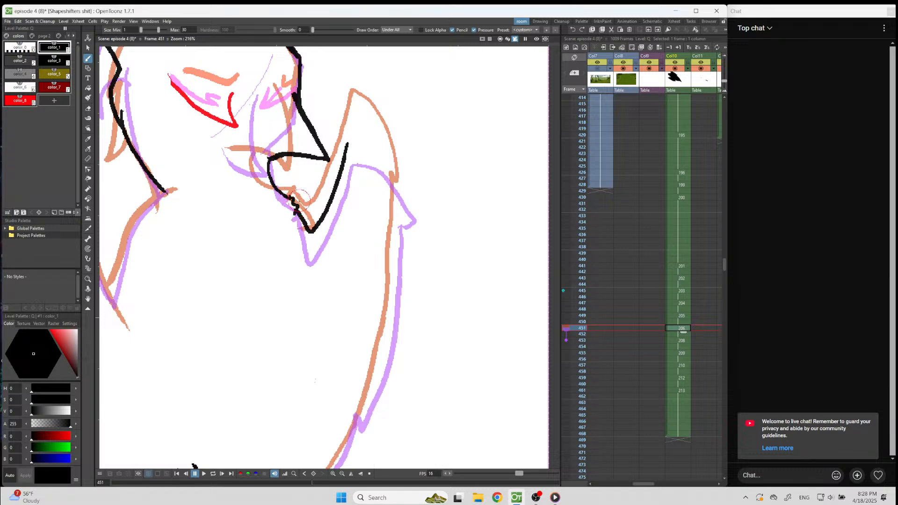
pyautogui.hotkey('ctrl', 'z')
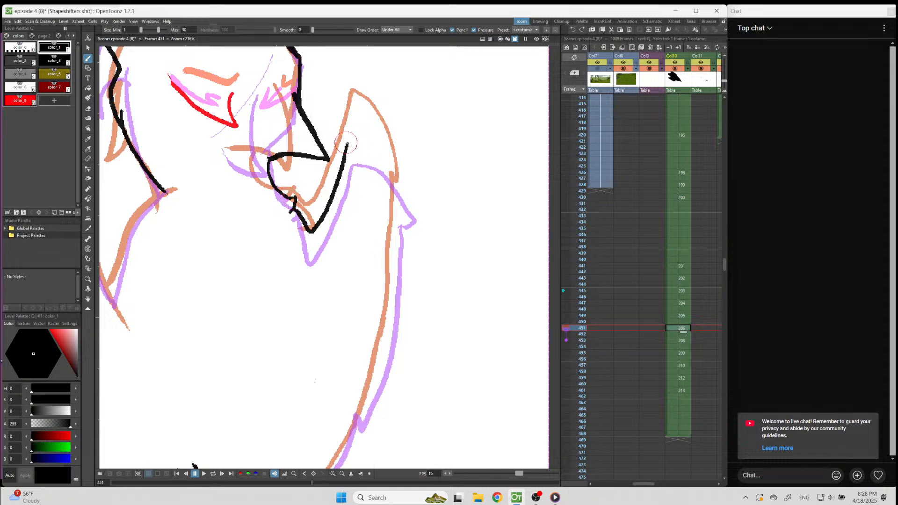
pyautogui.moveTo(348, 141)
pyautogui.mouseDown()
pyautogui.moveTo(361, 133)
pyautogui.moveTo(383, 152)
pyautogui.moveTo(407, 198)
pyautogui.mouseUp()
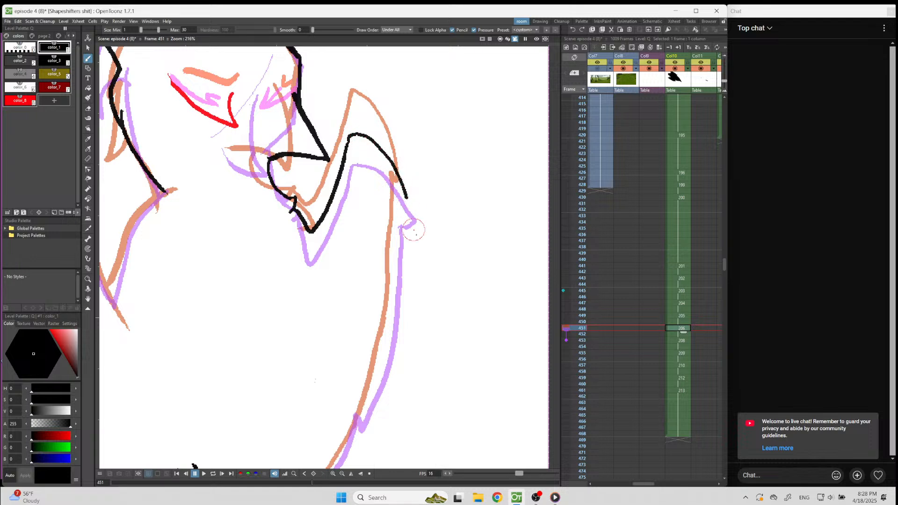
pyautogui.hotkey('ctrl', 'z')
pyautogui.moveTo(349, 139)
pyautogui.mouseDown()
pyautogui.moveTo(352, 127)
pyautogui.moveTo(382, 150)
pyautogui.moveTo(405, 197)
pyautogui.moveTo(396, 198)
pyautogui.moveTo(384, 349)
pyautogui.moveTo(353, 446)
pyautogui.mouseUp()
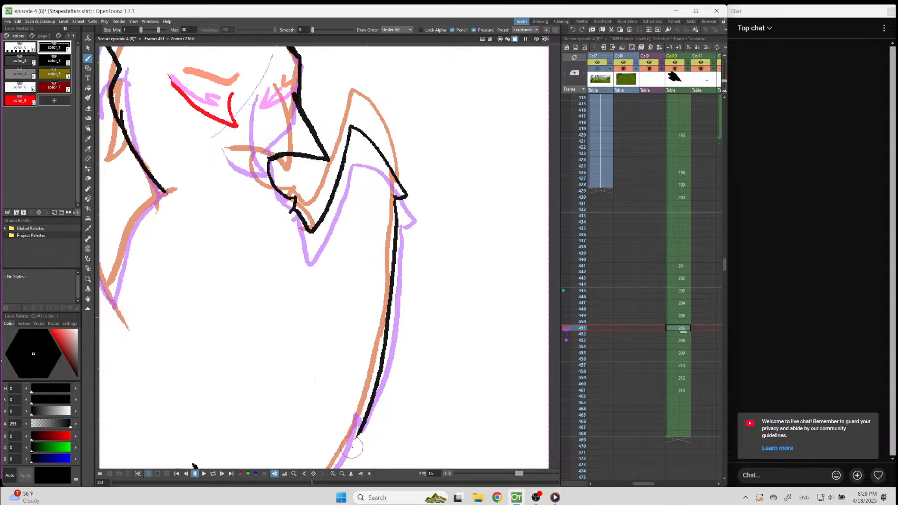
# Add a feather notch low on the right-hand body side of frame 451 and continue the belly edge to the leg.
pyautogui.moveTo(364, 396); pyautogui.dragTo(361, 441)
pyautogui.press('a')
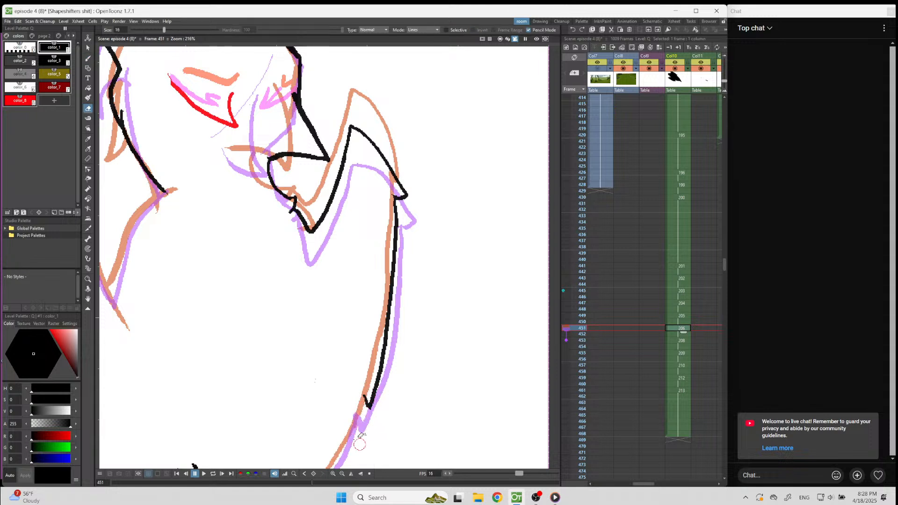
pyautogui.press('b')
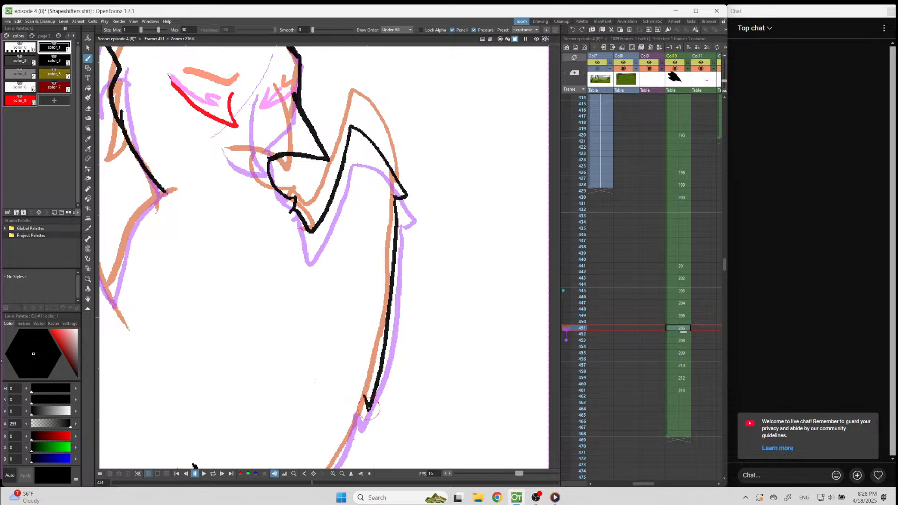
pyautogui.moveTo(364, 396); pyautogui.dragTo(333, 467)
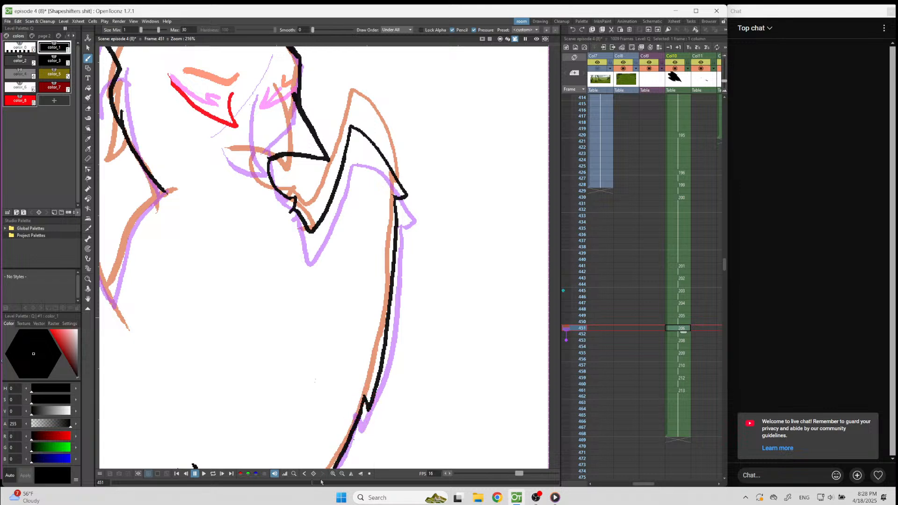
pyautogui.scroll(-7, 416, 156)
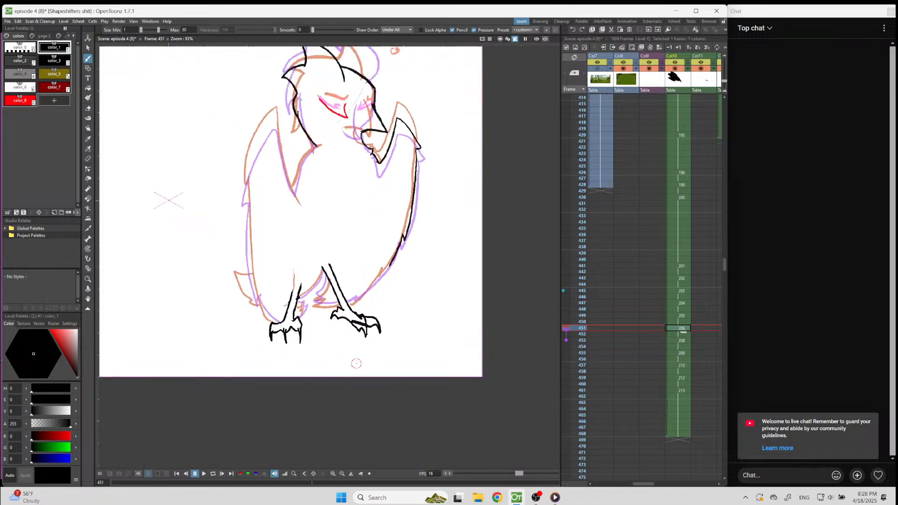
pyautogui.scroll(9, 358, 360)
pyautogui.moveTo(435, 169)
pyautogui.mouseDown()
pyautogui.moveTo(421, 199)
pyautogui.moveTo(317, 286)
pyautogui.mouseUp()
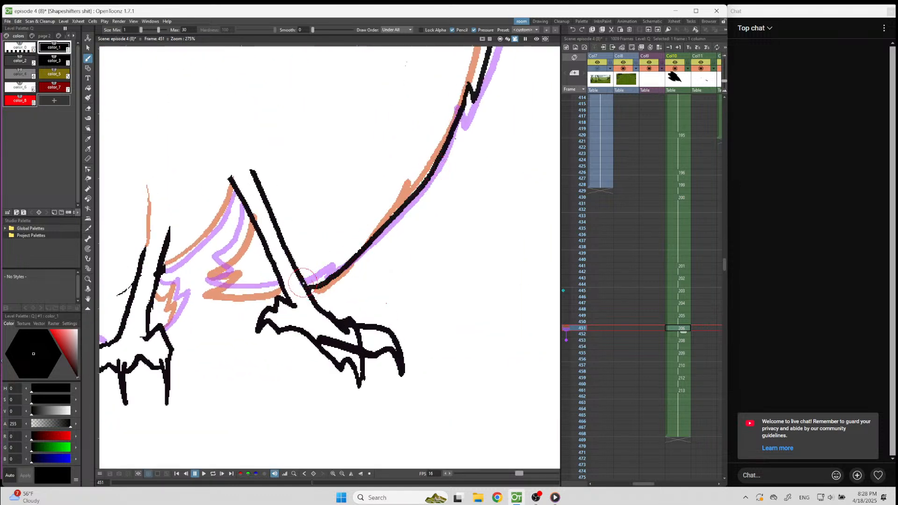
# Compare the belly with frame 449, then redraw frame 451's belly edge with a notch by the leg and add feather tufts between the legs.
pyautogui.press(',')
pyautogui.press(',')
pyautogui.press(',')
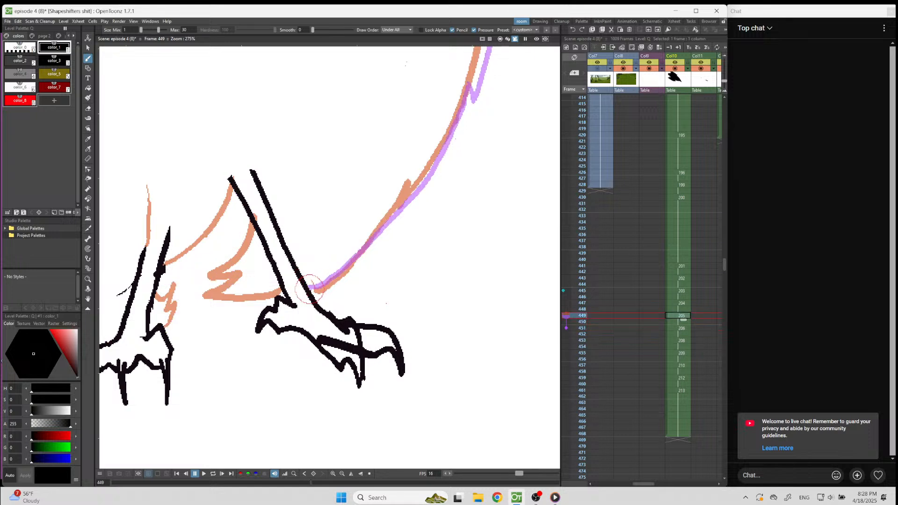
pyautogui.press('.')
pyautogui.press('.')
pyautogui.press('.')
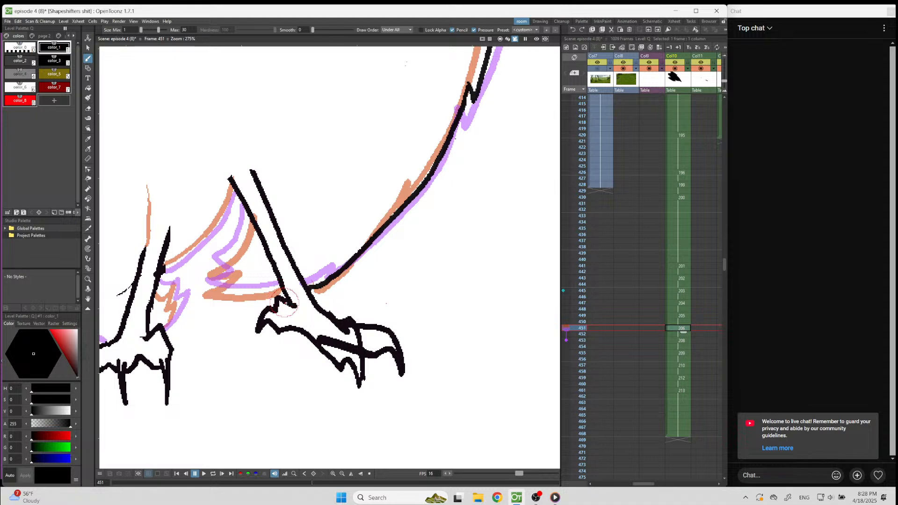
pyautogui.press('a')
pyautogui.moveTo(310, 289)
pyautogui.mouseDown()
pyautogui.moveTo(344, 271)
pyautogui.moveTo(349, 255)
pyautogui.moveTo(276, 288)
pyautogui.moveTo(204, 285)
pyautogui.moveTo(235, 274)
pyautogui.moveTo(211, 263)
pyautogui.moveTo(247, 218)
pyautogui.moveTo(250, 201)
pyautogui.moveTo(231, 186)
pyautogui.moveTo(210, 232)
pyautogui.moveTo(159, 276)
pyautogui.mouseUp()
pyautogui.press('b')
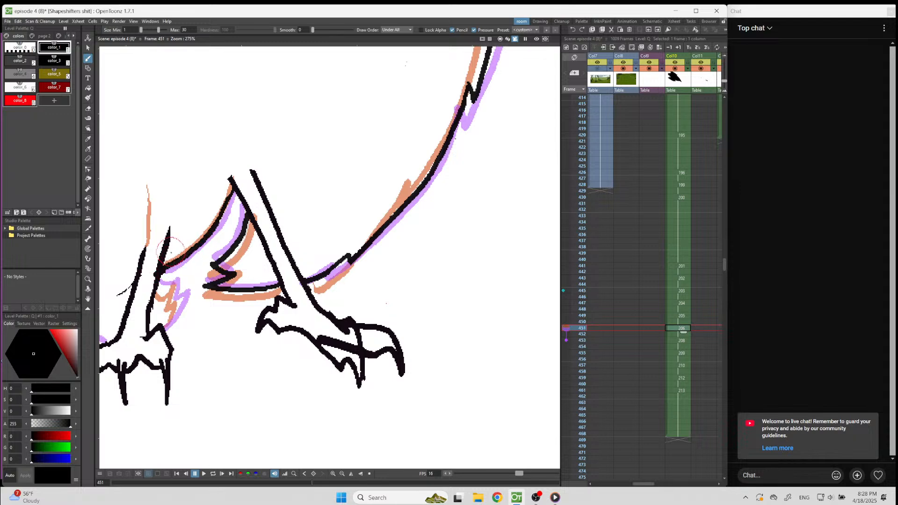
# Draw the left-hand wing on frame 451, with the V-shaped shoulder line up to the neck and the notched outer edge.
pyautogui.scroll(-3, 383, 233)
pyautogui.scroll(-6, 340, 246)
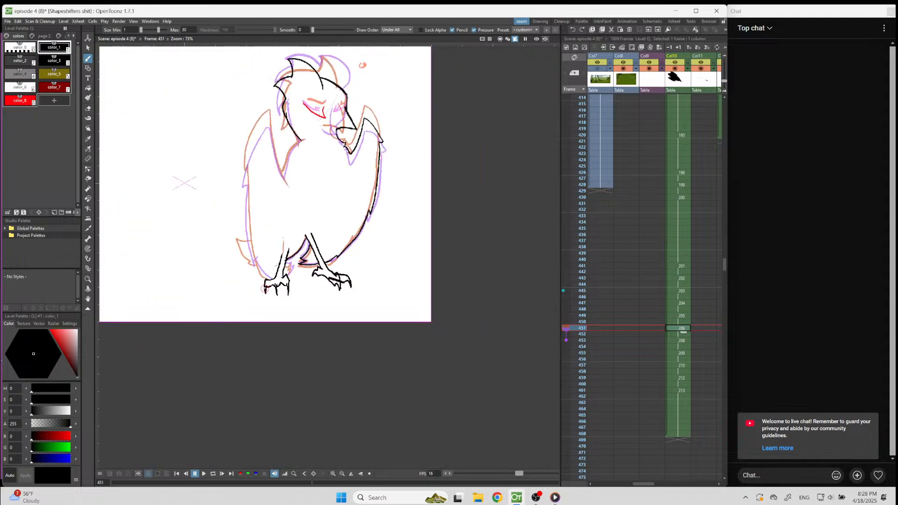
pyautogui.scroll(4, 234, 138)
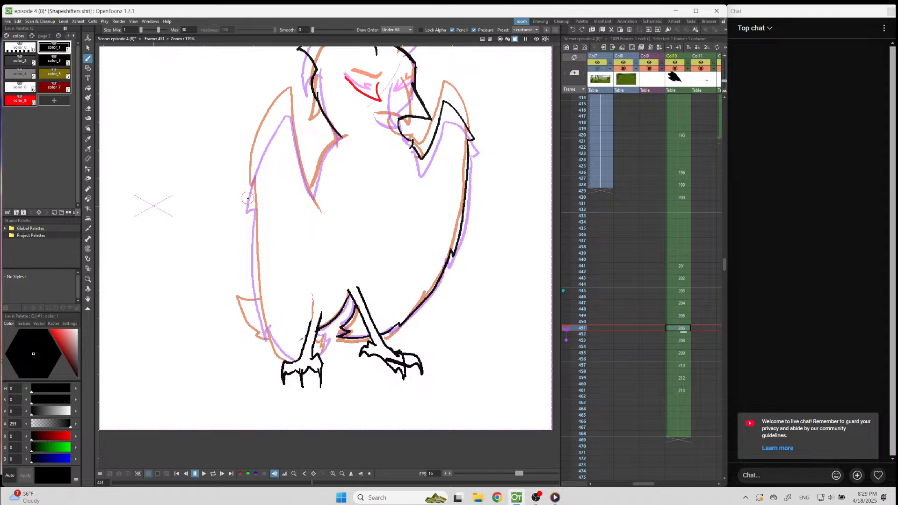
pyautogui.scroll(4, 248, 197)
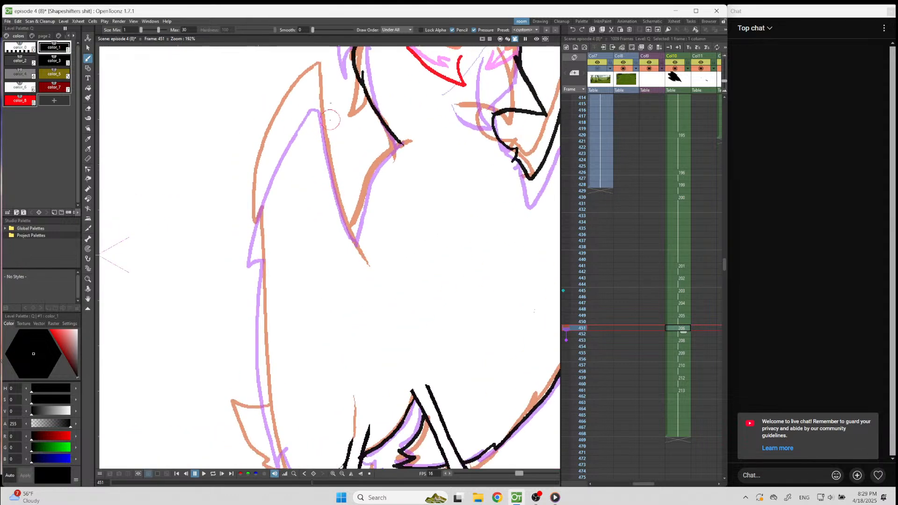
pyautogui.moveTo(316, 92); pyautogui.dragTo(351, 251)
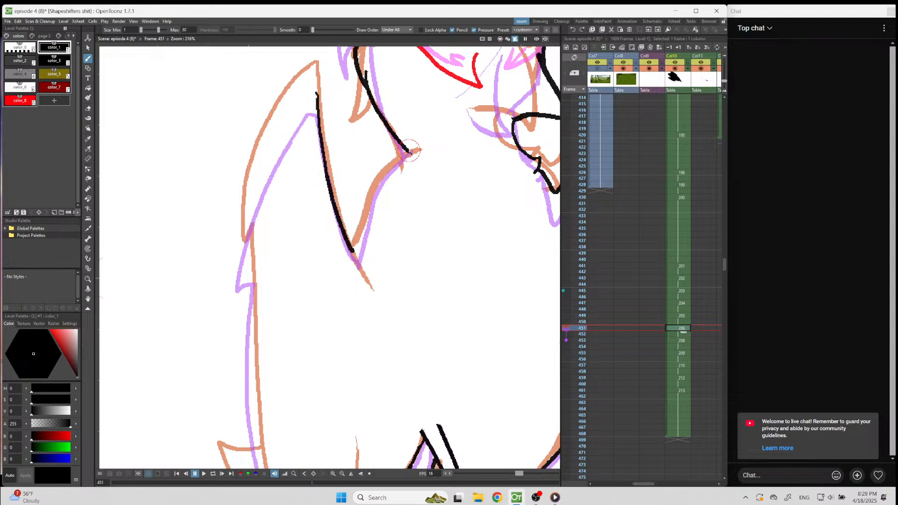
pyautogui.moveTo(408, 153)
pyautogui.mouseDown()
pyautogui.moveTo(377, 190)
pyautogui.moveTo(354, 254)
pyautogui.mouseUp()
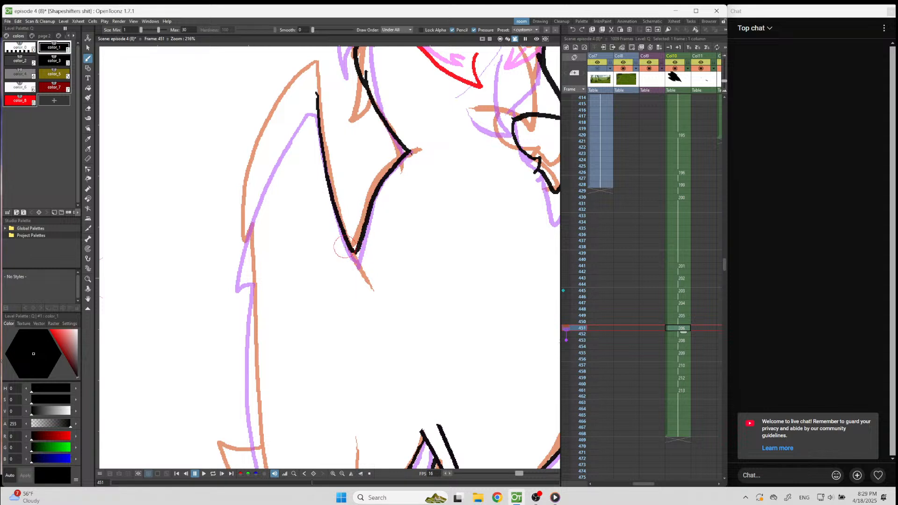
pyautogui.moveTo(314, 94)
pyautogui.mouseDown()
pyautogui.moveTo(271, 140)
pyautogui.moveTo(249, 200)
pyautogui.moveTo(241, 273)
pyautogui.moveTo(252, 258)
pyautogui.moveTo(256, 381)
pyautogui.mouseUp()
# Trim the line below the left-hand wing notch on frame 451 and redraw the body side down toward the foot.
pyautogui.scroll(-5, 260, 406)
pyautogui.scroll(-4, 355, 186)
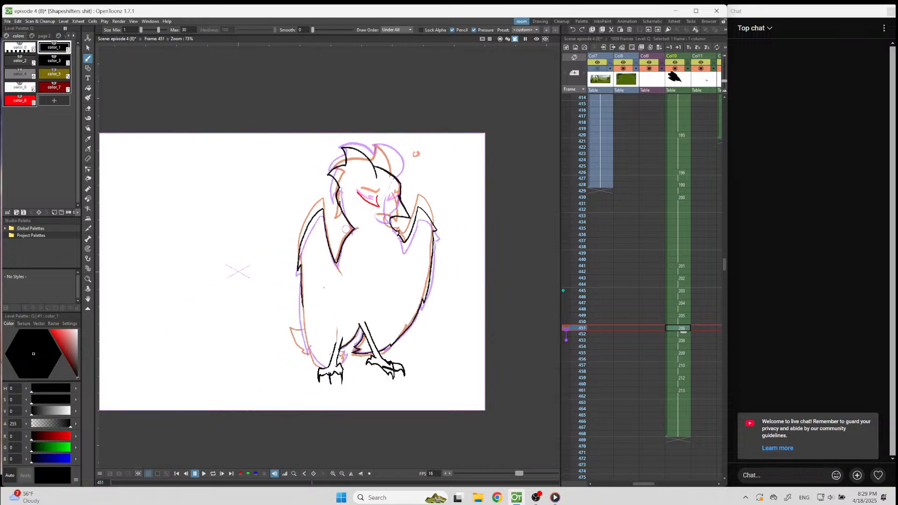
pyautogui.scroll(9, 304, 331)
pyautogui.press('a')
pyautogui.moveTo(303, 190)
pyautogui.mouseDown()
pyautogui.moveTo(299, 236)
pyautogui.moveTo(300, 208)
pyautogui.mouseUp()
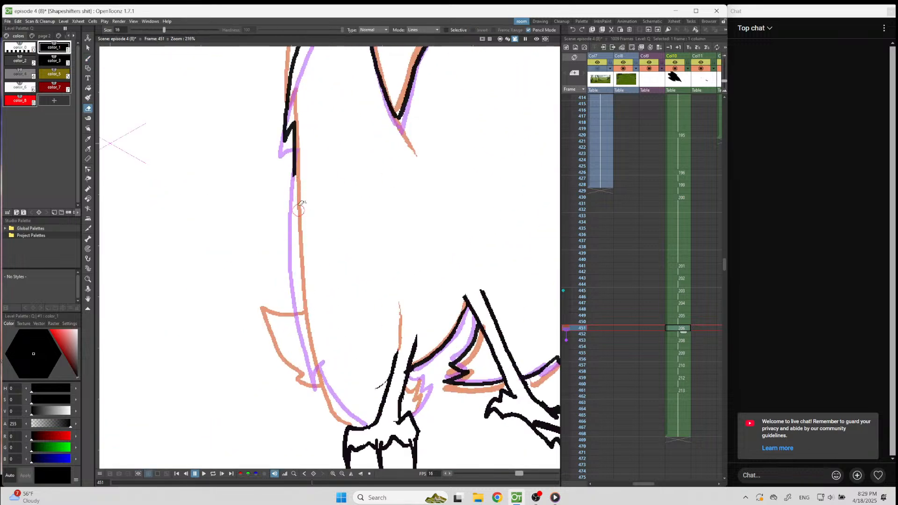
pyautogui.press('b')
pyautogui.moveTo(294, 176)
pyautogui.mouseDown()
pyautogui.moveTo(299, 303)
pyautogui.moveTo(321, 389)
pyautogui.mouseUp()
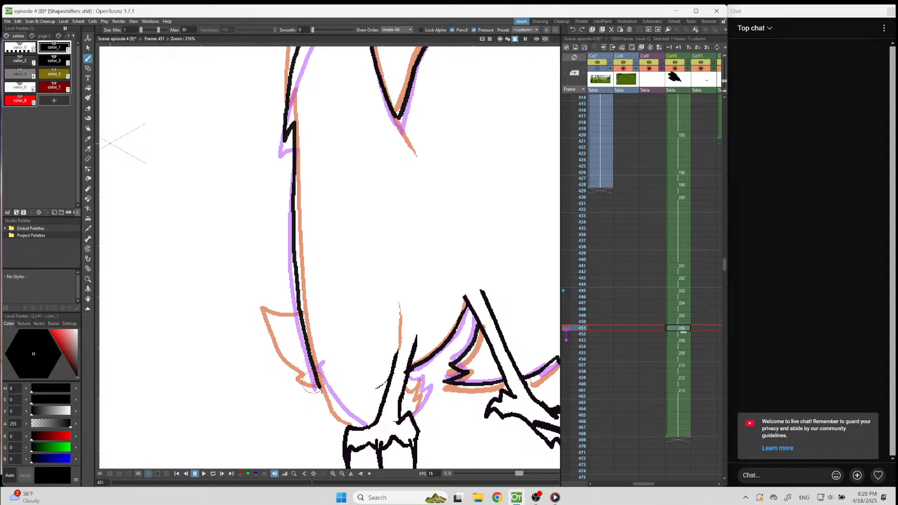
# Rework the lower left-hand body side on frame 451 with a feather notch, close it at the foot, and add tufts beside the leg.
pyautogui.press('a')
pyautogui.moveTo(310, 333); pyautogui.dragTo(321, 392)
pyautogui.press('b')
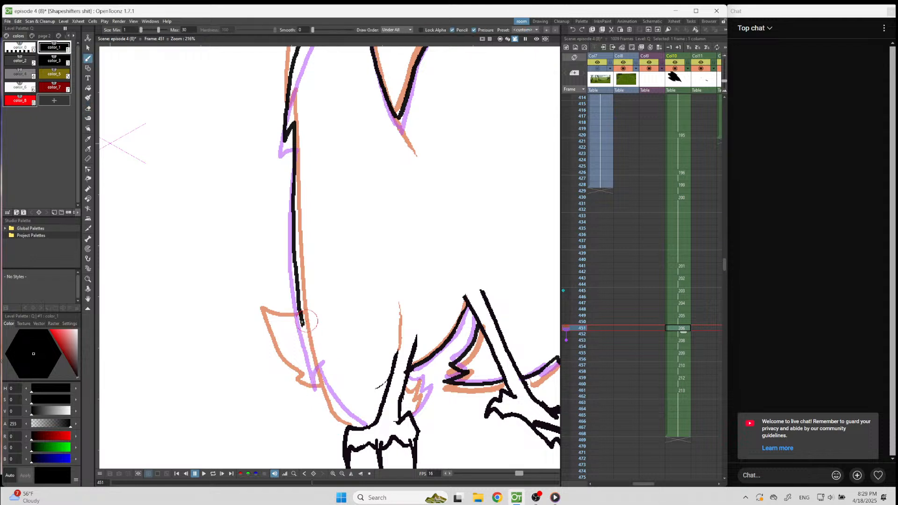
pyautogui.moveTo(303, 323)
pyautogui.mouseDown()
pyautogui.moveTo(306, 357)
pyautogui.moveTo(313, 349)
pyautogui.moveTo(328, 392)
pyautogui.moveTo(357, 427)
pyautogui.mouseUp()
pyautogui.hotkey('ctrl', 'z')
pyautogui.hotkey('ctrl', 'z')
pyautogui.moveTo(303, 324)
pyautogui.mouseDown()
pyautogui.moveTo(311, 358)
pyautogui.moveTo(364, 426)
pyautogui.mouseUp()
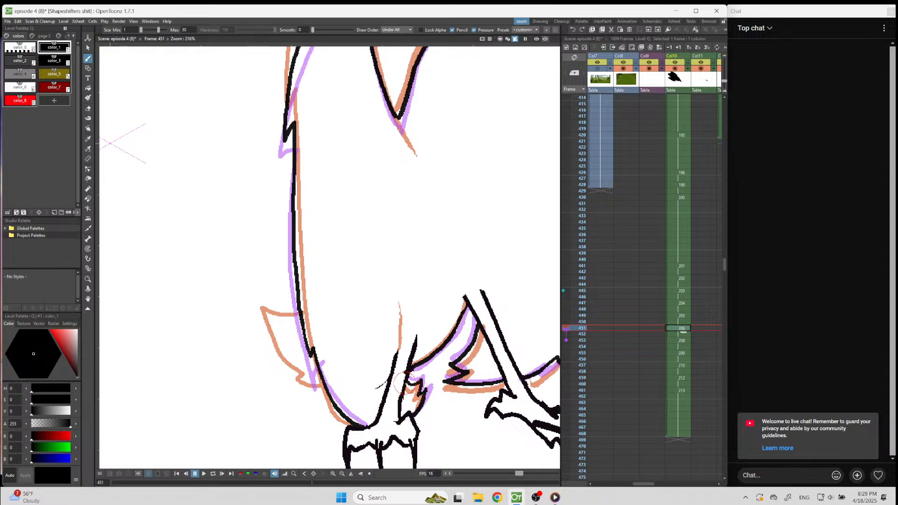
# On frame 449, draw the right-hand wing's pointed shoulder with its feather notch, upper outer edge, and inner edge down to the beak.
pyautogui.scroll(-2, 418, 373)
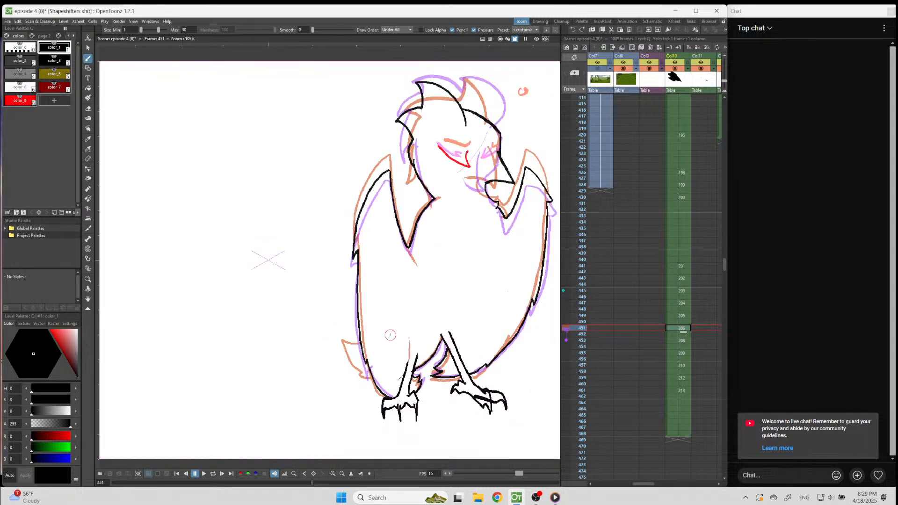
pyautogui.scroll(-5, 362, 178)
pyautogui.scroll(3, 440, 168)
pyautogui.press('Up')
pyautogui.press('Up')
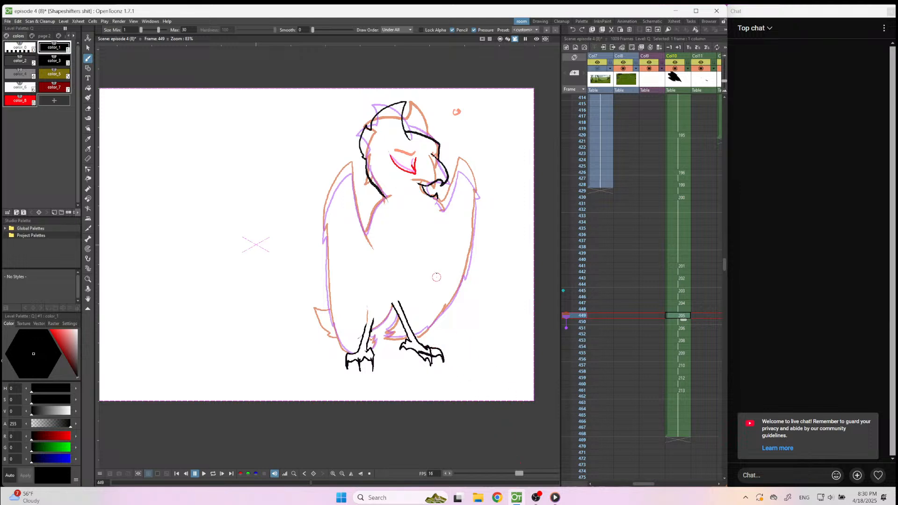
pyautogui.scroll(5, 493, 194)
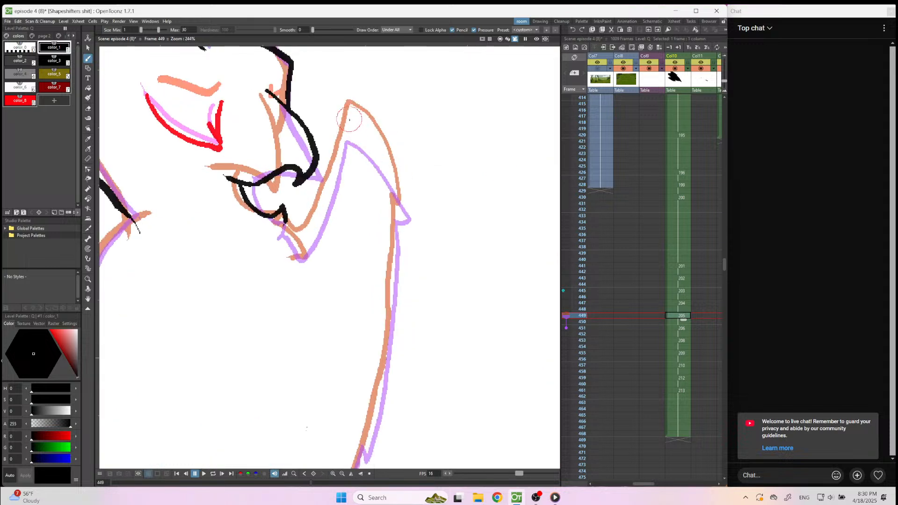
pyautogui.moveTo(350, 120)
pyautogui.mouseDown()
pyautogui.moveTo(403, 212)
pyautogui.moveTo(394, 210)
pyautogui.moveTo(389, 309)
pyautogui.mouseUp()
pyautogui.moveTo(350, 121)
pyautogui.mouseDown()
pyautogui.moveTo(305, 237)
pyautogui.moveTo(294, 242)
pyautogui.moveTo(280, 208)
pyautogui.moveTo(287, 230)
pyautogui.mouseUp()
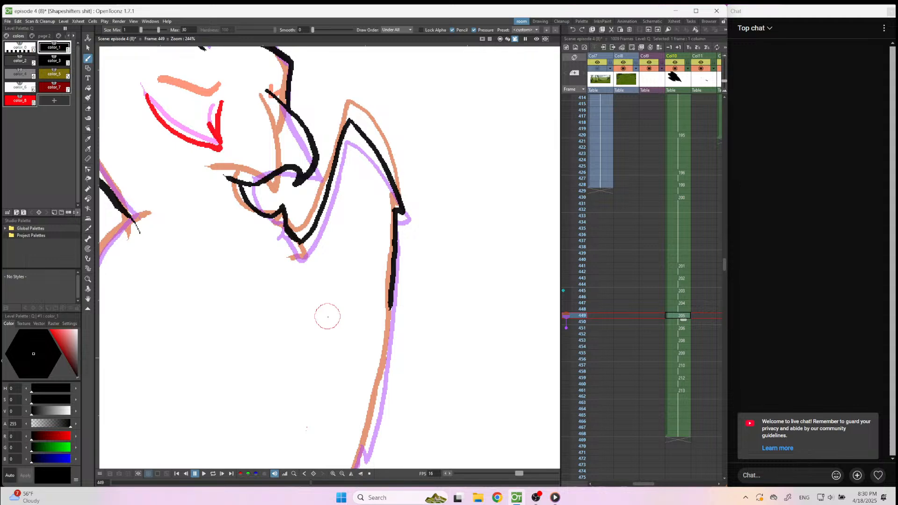
pyautogui.scroll(-5, 411, 181)
pyautogui.scroll(2, 255, 200)
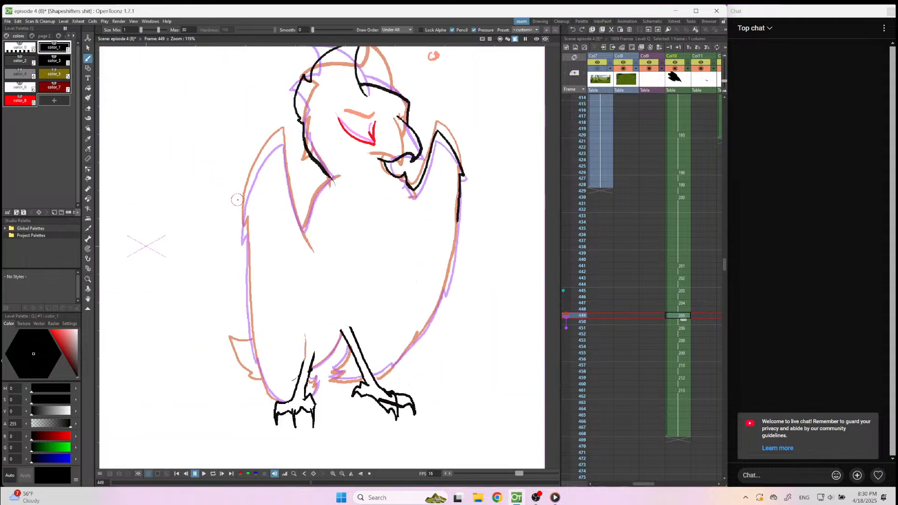
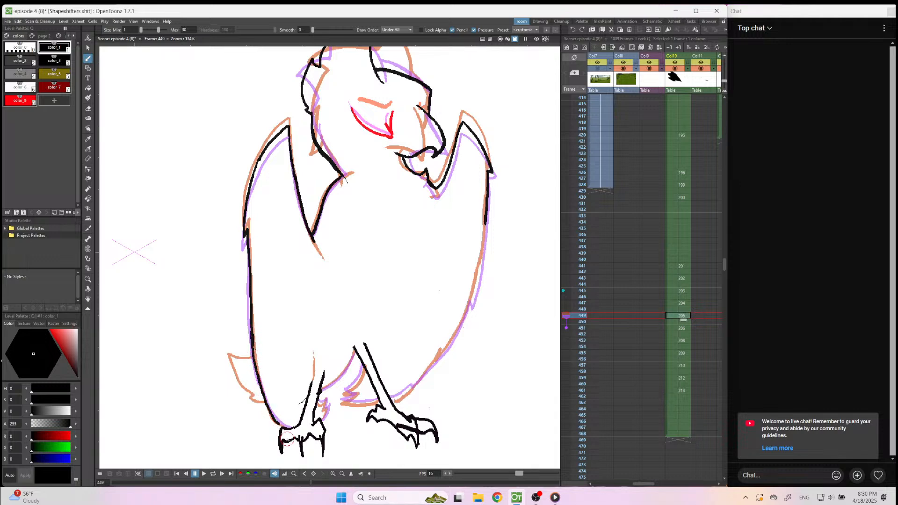
# Clean up the lower end of the bird's left wing outline where it meets the left foot on frame 449.
pyautogui.scroll(4, 287, 407)
pyautogui.press('e')
pyautogui.moveTo(266, 396)
pyautogui.mouseDown()
pyautogui.moveTo(222, 342)
pyautogui.moveTo(215, 269)
pyautogui.moveTo(215, 292)
pyautogui.moveTo(201, 253)
pyautogui.moveTo(233, 357)
pyautogui.moveTo(280, 401)
pyautogui.mouseUp()
pyautogui.press('b')
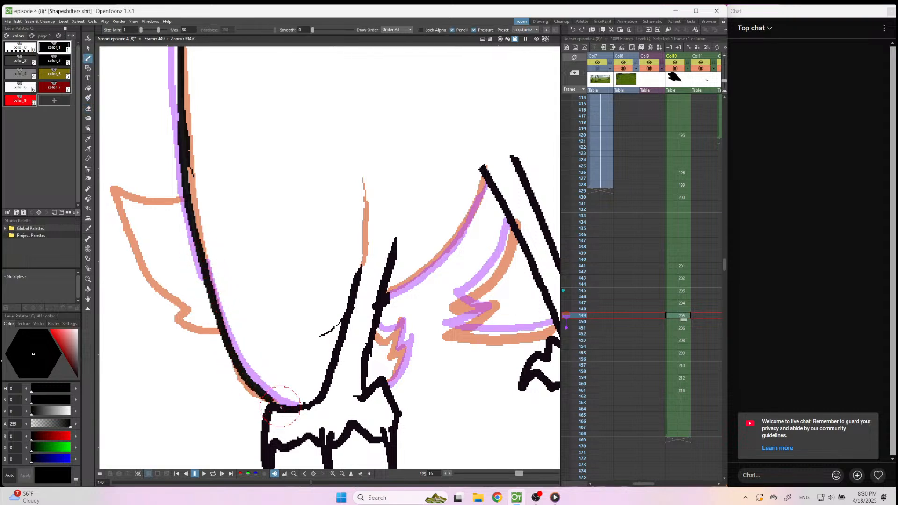
# Ink the curved edge between the two legs and the jagged tail feathers beside the right leg in black.
pyautogui.scroll(-3, 379, 317)
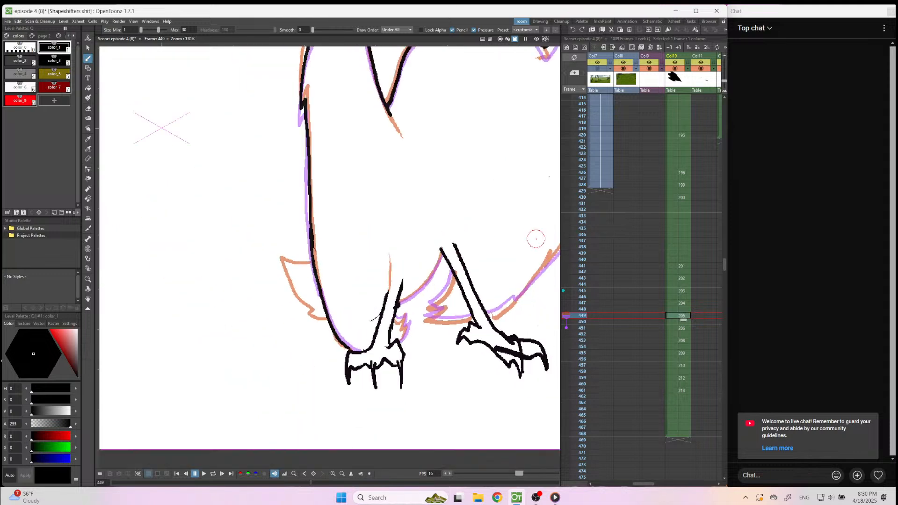
pyautogui.moveTo(436, 250)
pyautogui.mouseDown()
pyautogui.moveTo(413, 291)
pyautogui.moveTo(384, 311)
pyautogui.mouseUp()
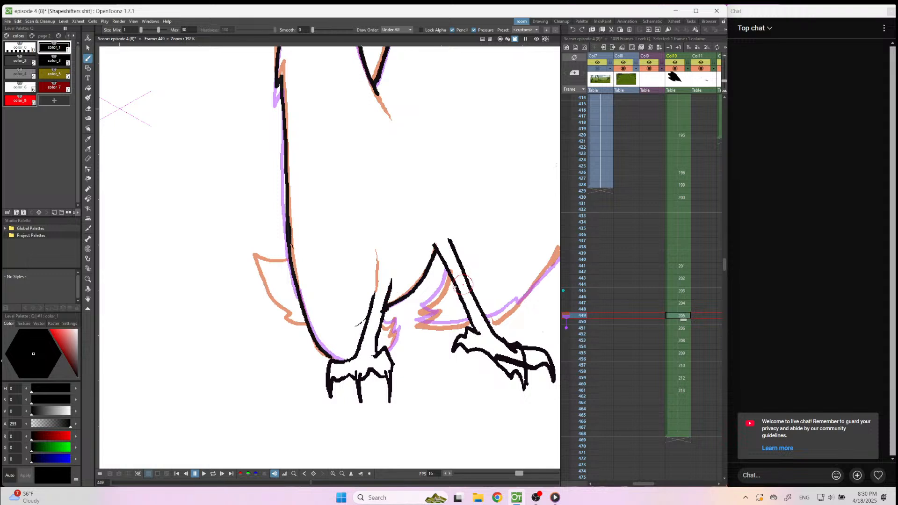
pyautogui.moveTo(447, 274); pyautogui.dragTo(423, 311)
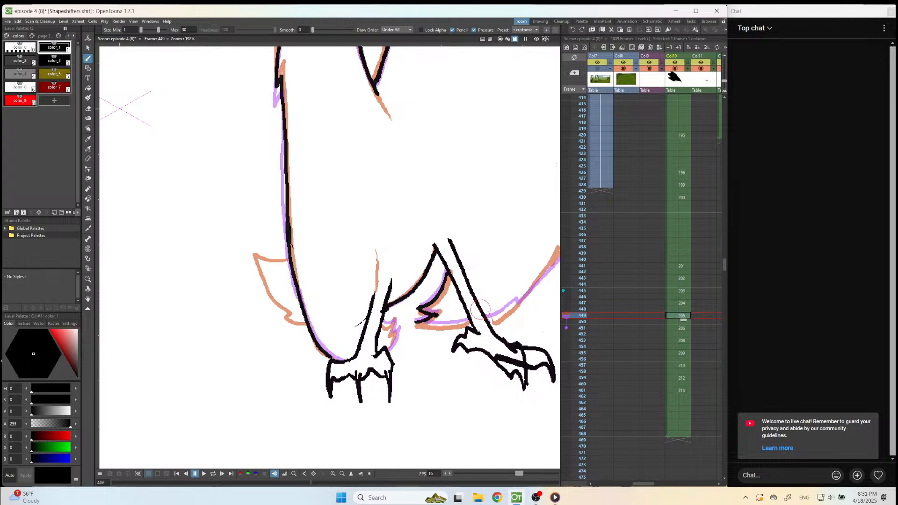
pyautogui.moveTo(460, 320); pyautogui.dragTo(441, 327)
pyautogui.scroll(5, 426, 298)
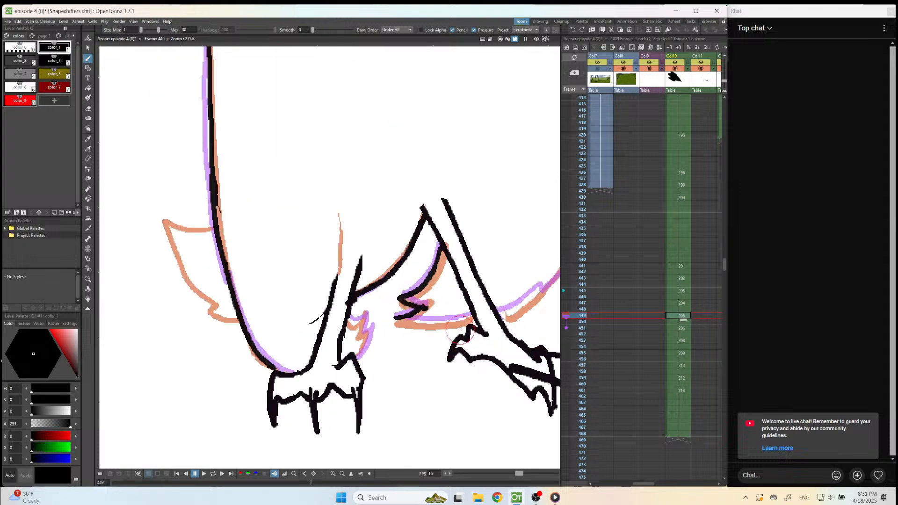
pyautogui.moveTo(449, 321)
pyautogui.mouseDown()
pyautogui.moveTo(401, 325)
pyautogui.moveTo(341, 317)
pyautogui.mouseUp()
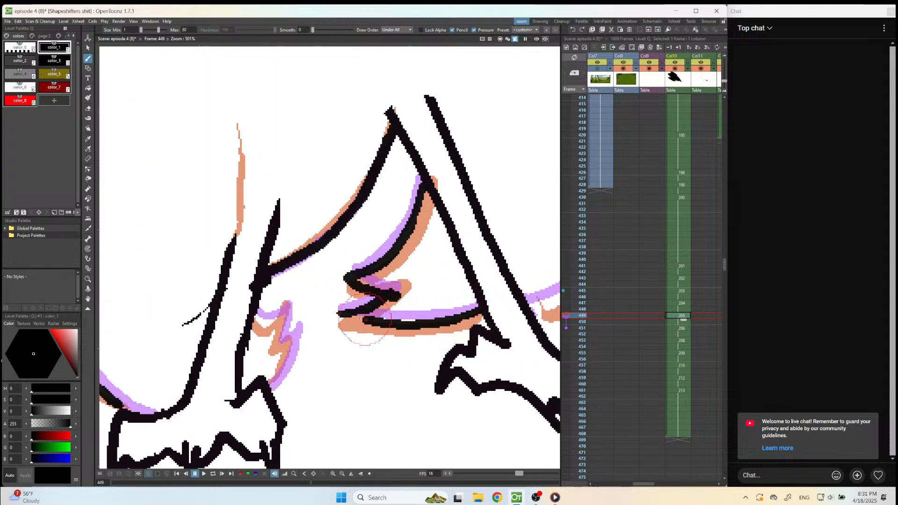
# Ink the right wing's outer edge from the right leg up to the existing upper wing line, redrawing the bottom stroke once.
pyautogui.scroll(-3, 341, 351)
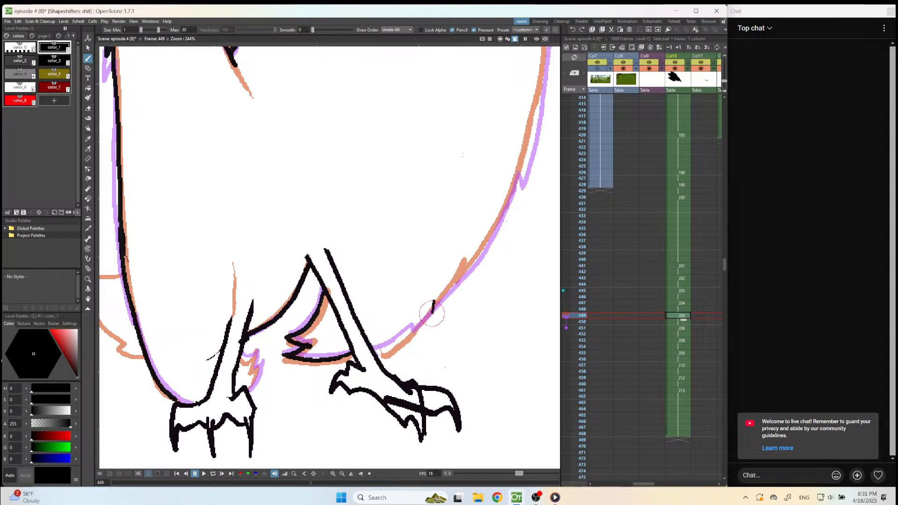
pyautogui.moveTo(434, 302); pyautogui.dragTo(404, 337)
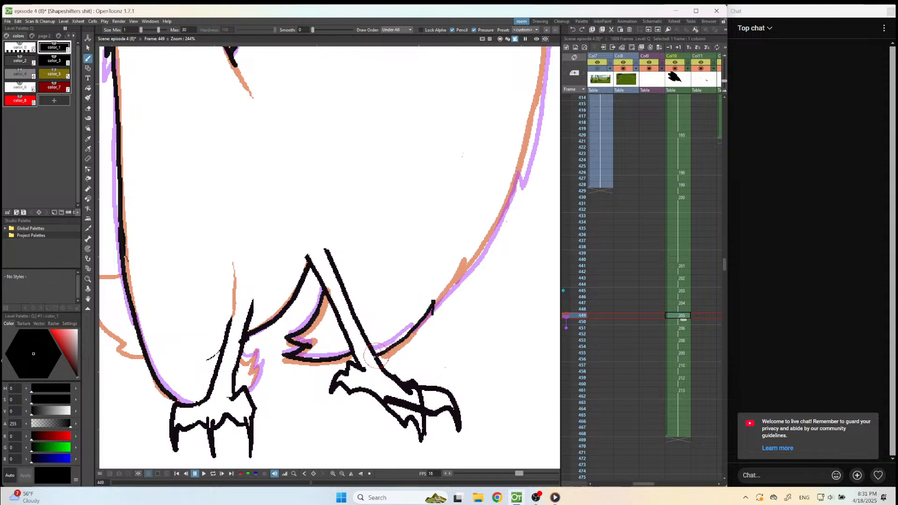
pyautogui.hotkey('ctrl', 'z')
pyautogui.moveTo(432, 302); pyautogui.dragTo(375, 348)
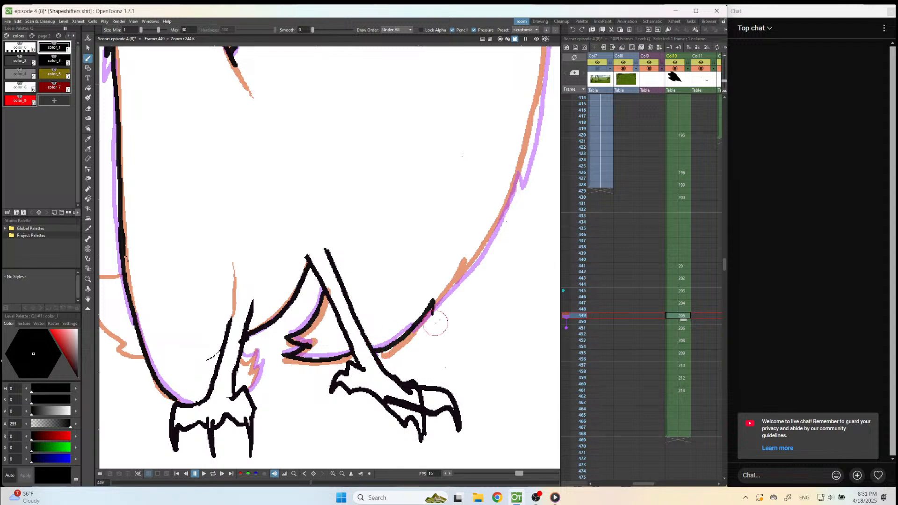
pyautogui.moveTo(433, 310); pyautogui.dragTo(490, 229)
pyautogui.scroll(-8, 453, 359)
pyautogui.scroll(8, 495, 239)
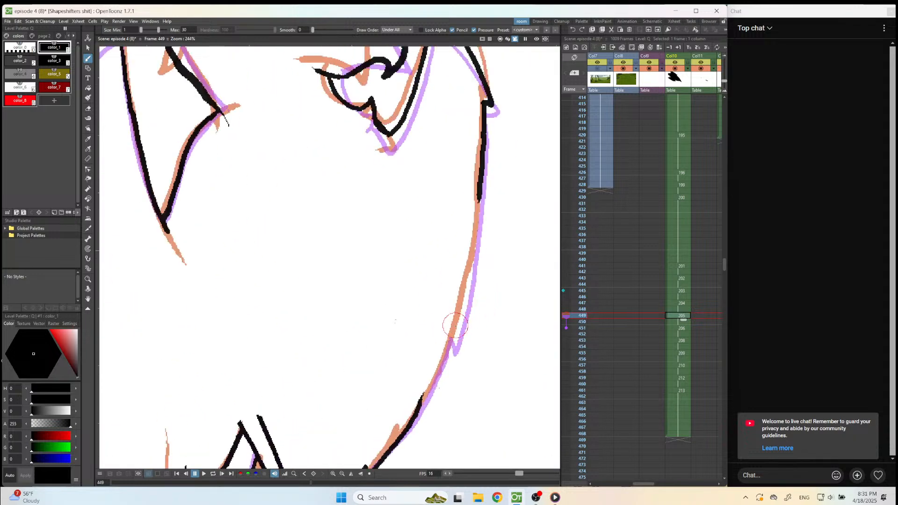
pyautogui.moveTo(457, 313); pyautogui.dragTo(471, 237)
pyautogui.moveTo(481, 194)
pyautogui.mouseDown()
pyautogui.moveTo(456, 328)
pyautogui.moveTo(466, 281)
pyautogui.moveTo(454, 331)
pyautogui.moveTo(403, 417)
pyautogui.mouseUp()
# Ink the small jagged feather tuft beside the left leg, following the onion-skin lines.
pyautogui.scroll(-7, 501, 253)
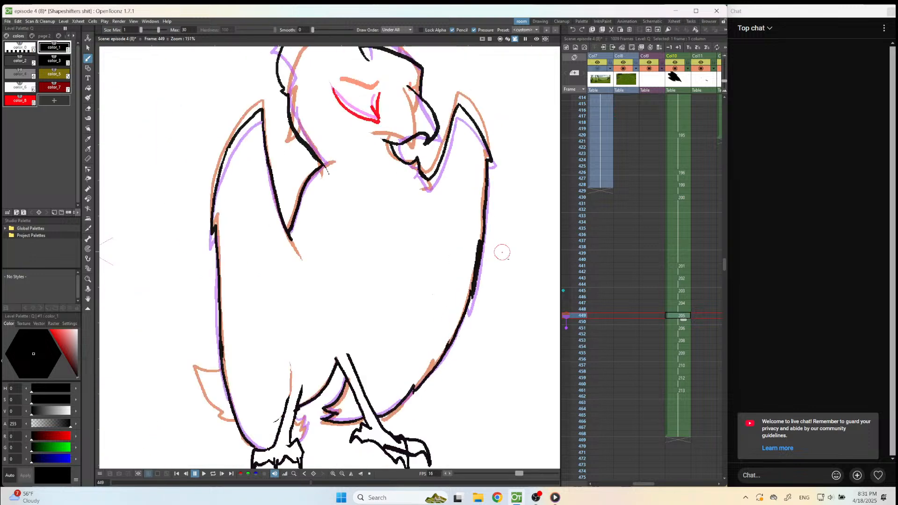
pyautogui.scroll(8, 374, 383)
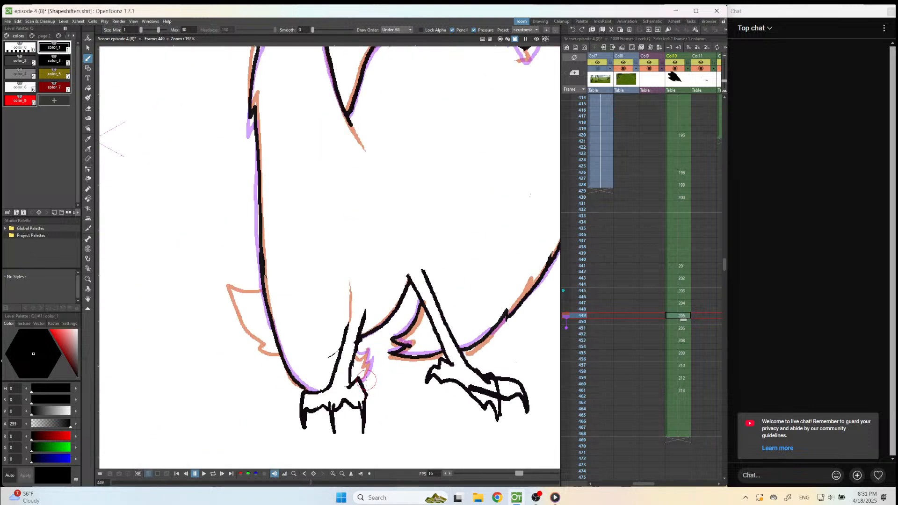
pyautogui.moveTo(365, 331)
pyautogui.mouseDown()
pyautogui.moveTo(346, 337)
pyautogui.moveTo(366, 336)
pyautogui.moveTo(360, 353)
pyautogui.moveTo(373, 346)
pyautogui.moveTo(358, 389)
pyautogui.mouseUp()
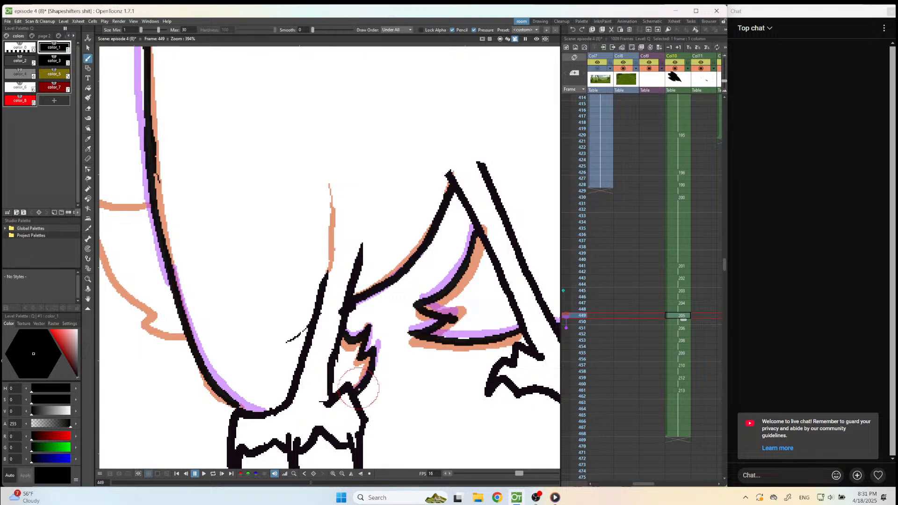
pyautogui.scroll(-8, 358, 388)
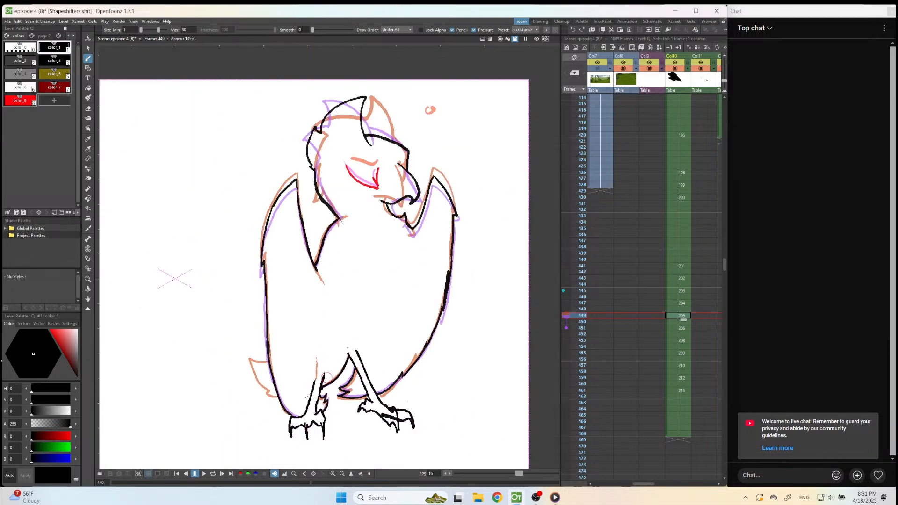
pyautogui.scroll(1, 430, 265)
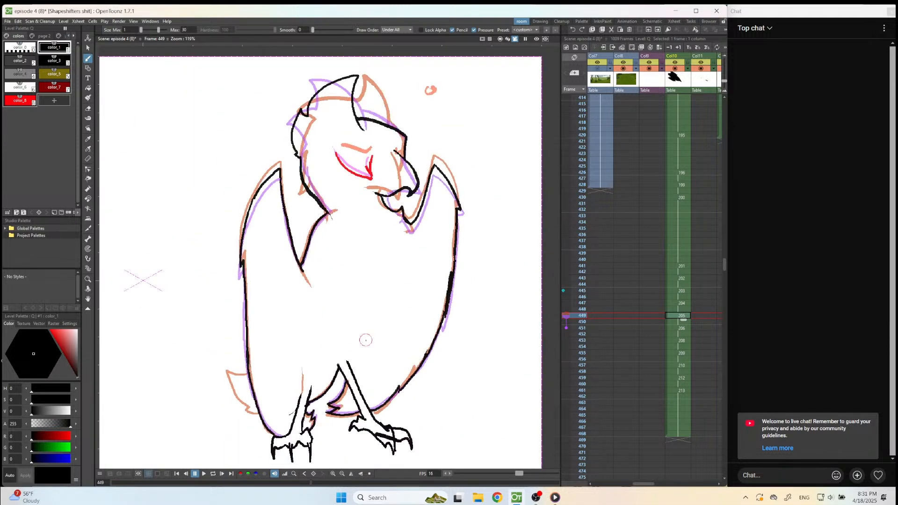
# Go back to frame 447 and ink the edge between the legs and the jagged tail feathers beside the right leg.
pyautogui.press(',')
pyautogui.press(',')
pyautogui.scroll(2, 385, 332)
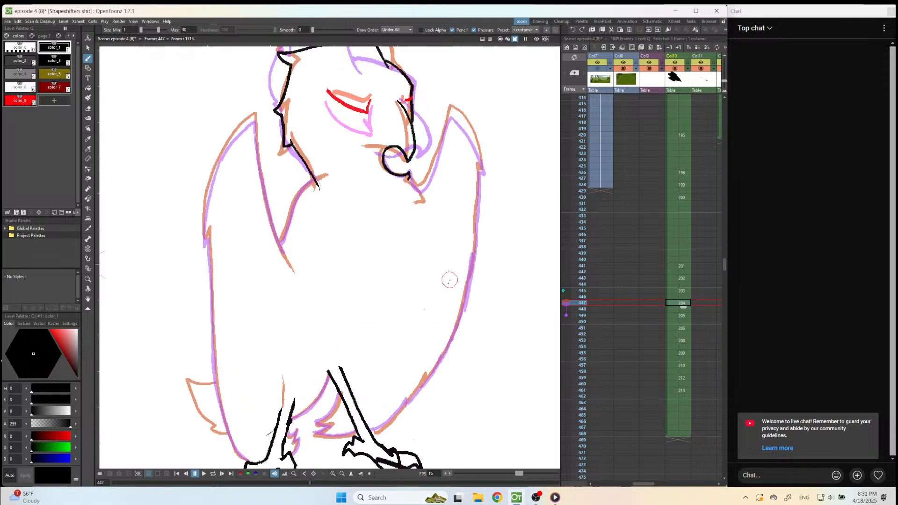
pyautogui.scroll(2, 368, 411)
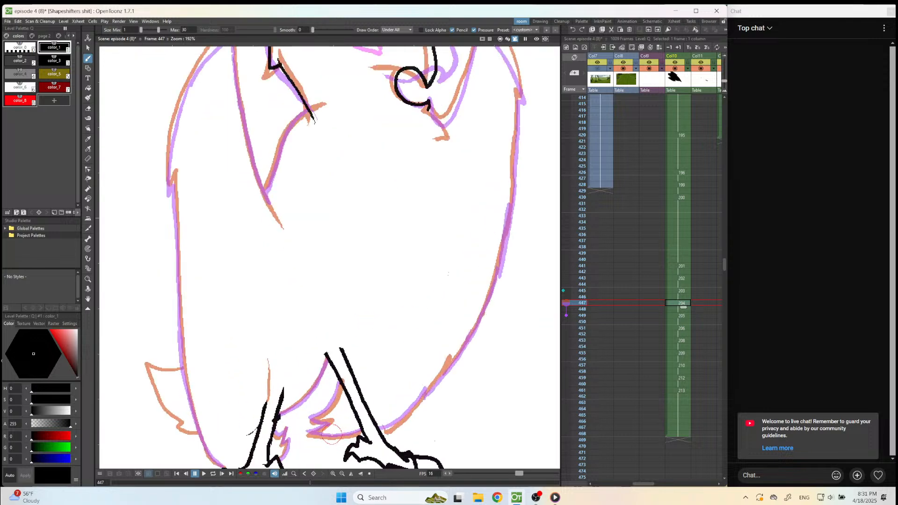
pyautogui.scroll(3, 331, 434)
pyautogui.moveTo(291, 413); pyautogui.dragTo(308, 401)
pyautogui.hotkey('ctrl', 'z')
pyautogui.scroll(-2, 375, 294)
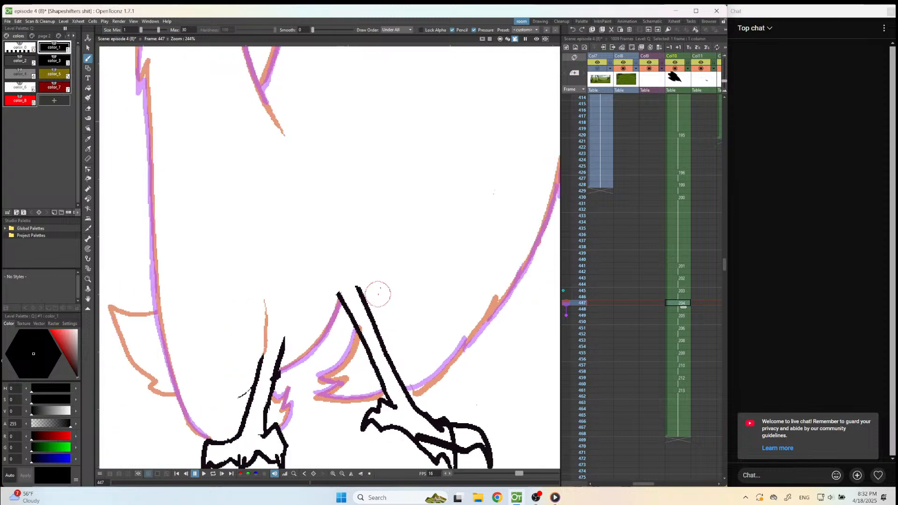
pyautogui.scroll(2, 350, 364)
pyautogui.moveTo(379, 162)
pyautogui.mouseDown()
pyautogui.moveTo(353, 228)
pyautogui.moveTo(294, 270)
pyautogui.mouseUp()
pyautogui.moveTo(406, 212)
pyautogui.mouseDown()
pyautogui.moveTo(396, 245)
pyautogui.moveTo(351, 282)
pyautogui.moveTo(384, 287)
pyautogui.moveTo(342, 305)
pyautogui.moveTo(388, 312)
pyautogui.moveTo(444, 304)
pyautogui.mouseUp()
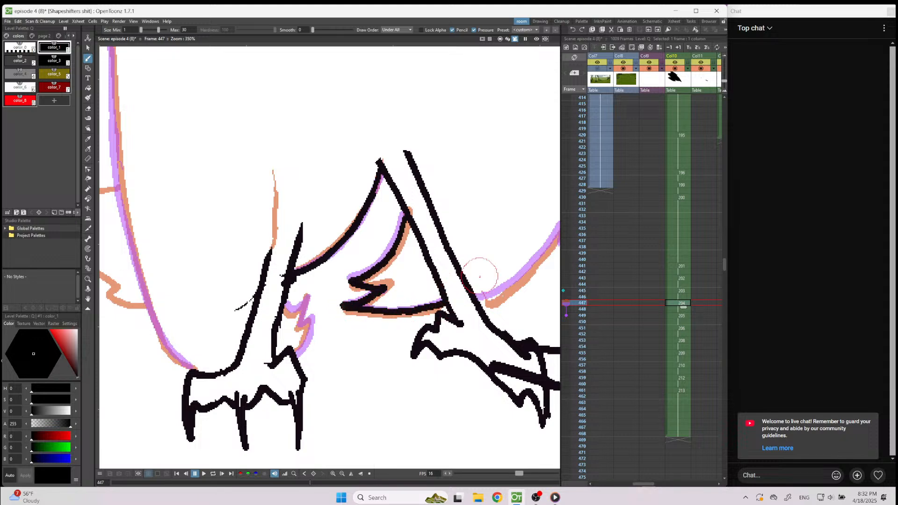
# Ink the lower outer edge of the right wing on frame 447, from the right leg to about halfway up the body.
pyautogui.scroll(-3, 364, 368)
pyautogui.scroll(-2, 364, 369)
pyautogui.scroll(3, 457, 311)
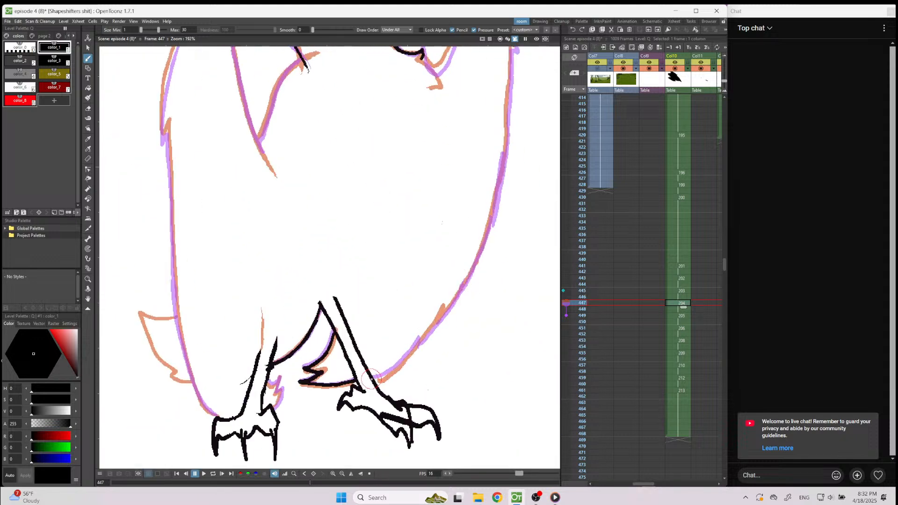
pyautogui.moveTo(378, 378); pyautogui.dragTo(447, 304)
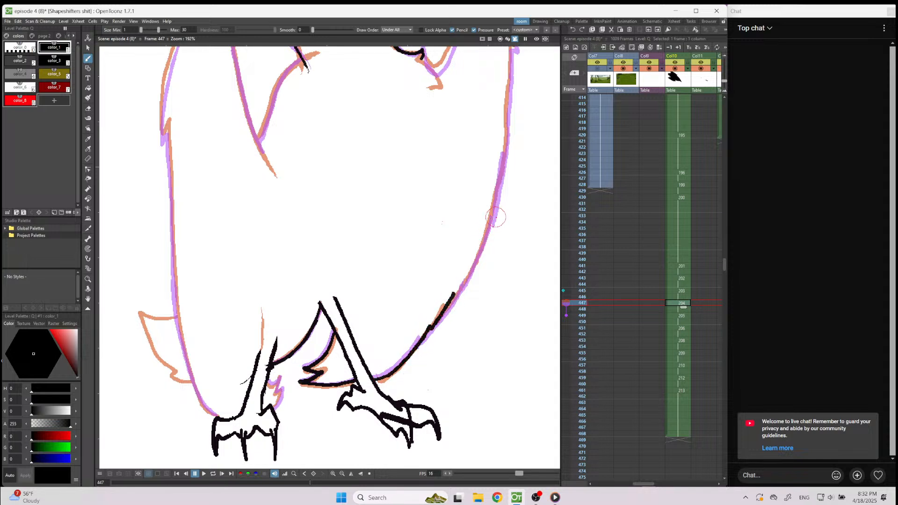
pyautogui.moveTo(491, 216); pyautogui.dragTo(447, 308)
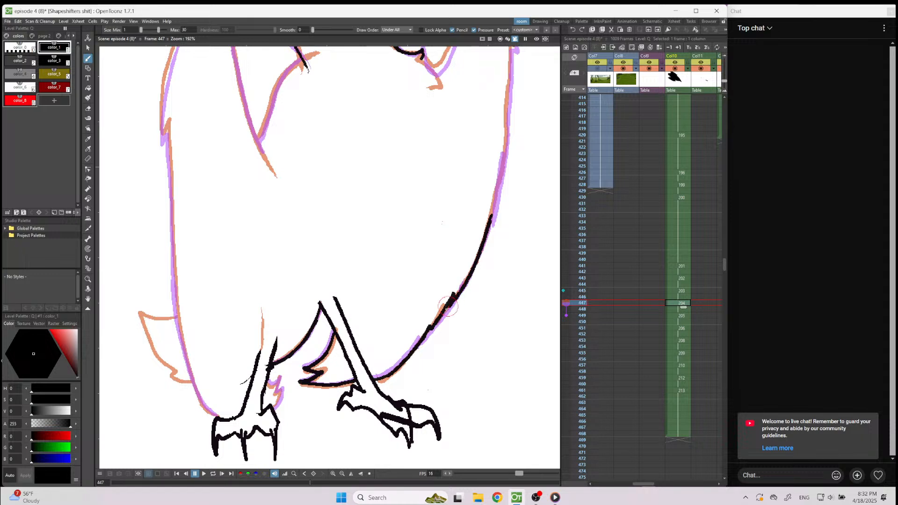
# Ink the right wing's upper outer edge from its tip down to the lower outline, redoing the first strokes.
pyautogui.scroll(-3, 464, 243)
pyautogui.scroll(3, 496, 160)
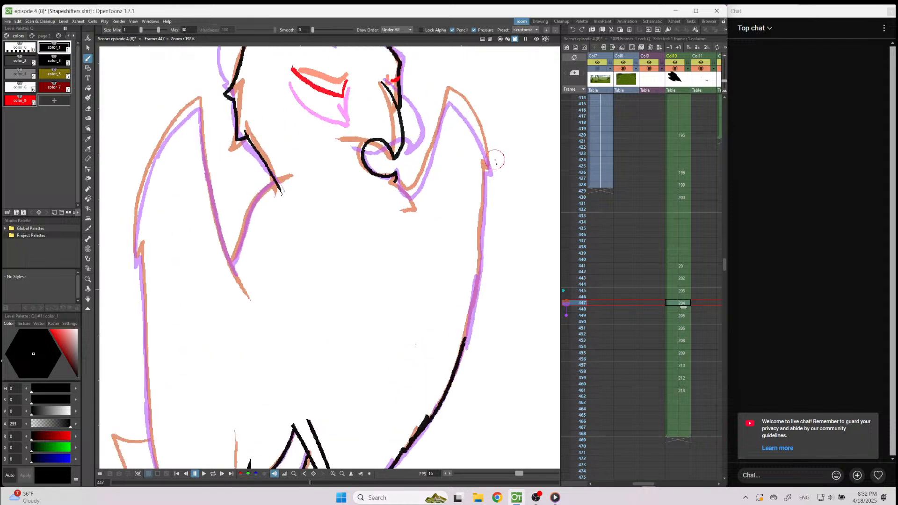
pyautogui.moveTo(450, 94); pyautogui.dragTo(461, 108)
pyautogui.hotkey('ctrl', 'z')
pyautogui.moveTo(464, 109); pyautogui.dragTo(485, 158)
pyautogui.hotkey('ctrl', 'z')
pyautogui.moveTo(464, 109)
pyautogui.mouseDown()
pyautogui.moveTo(490, 171)
pyautogui.moveTo(484, 169)
pyautogui.moveTo(464, 339)
pyautogui.mouseUp()
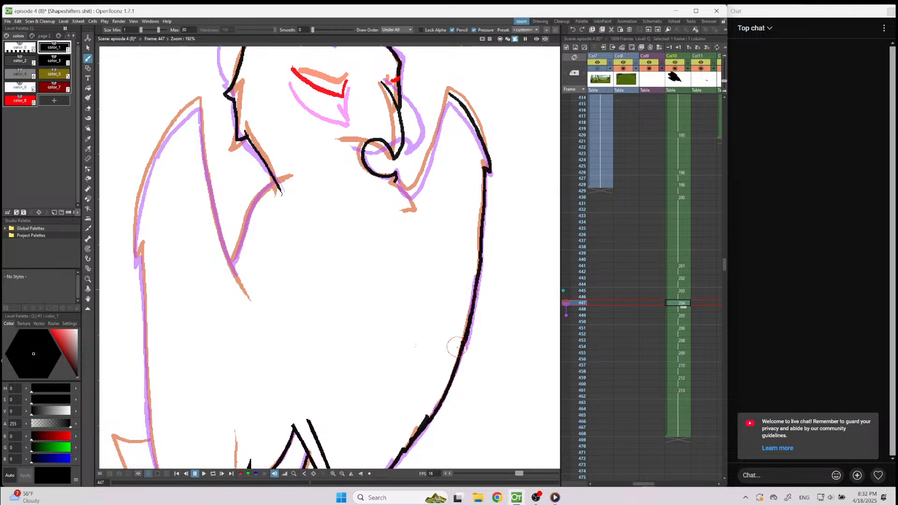
# Ink the right wing's inner edge from its tip down to the beak and tidy the line with the eraser.
pyautogui.moveTo(448, 93); pyautogui.dragTo(412, 185)
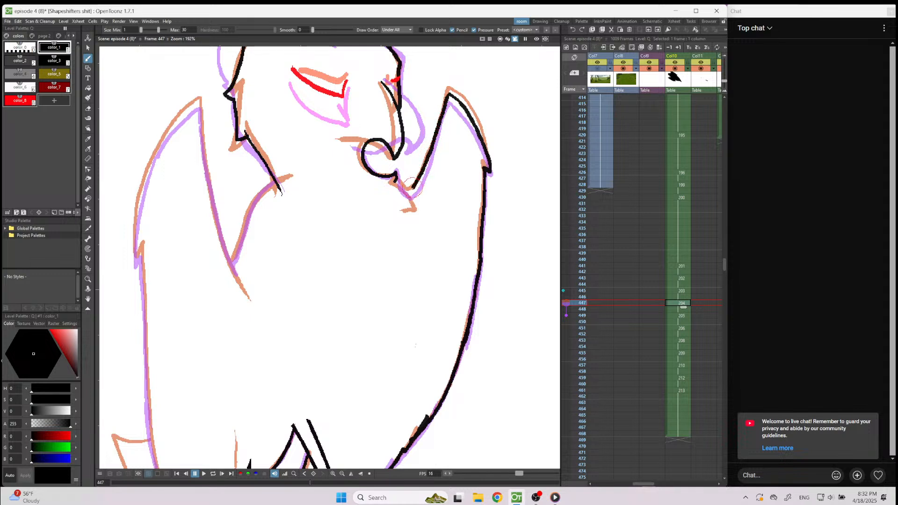
pyautogui.press('a')
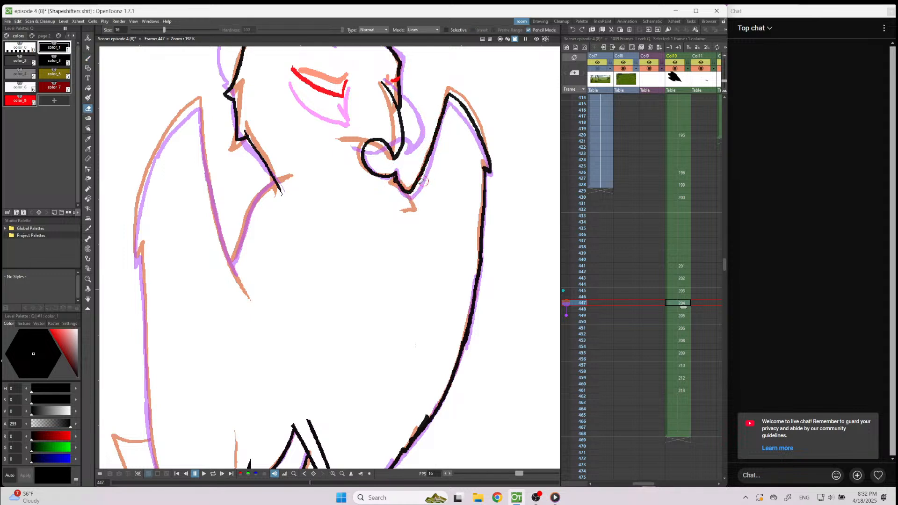
pyautogui.moveTo(421, 173)
pyautogui.mouseDown()
pyautogui.moveTo(430, 149)
pyautogui.moveTo(420, 178)
pyautogui.mouseUp()
pyautogui.press('b')
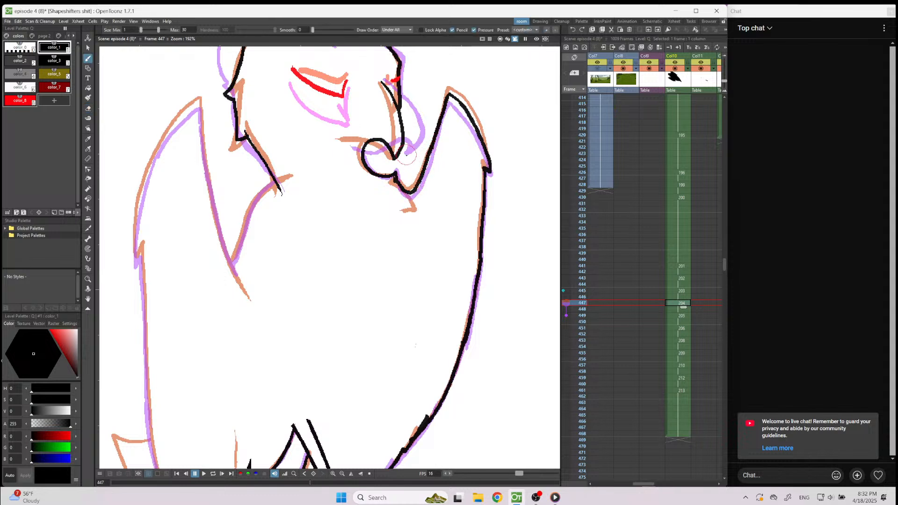
# Ink the V-shaped gap between the neck and the left wing, from the neck point down and up to the wing tip.
pyautogui.moveTo(276, 187)
pyautogui.mouseDown()
pyautogui.moveTo(252, 209)
pyautogui.moveTo(230, 268)
pyautogui.moveTo(246, 226)
pyautogui.mouseUp()
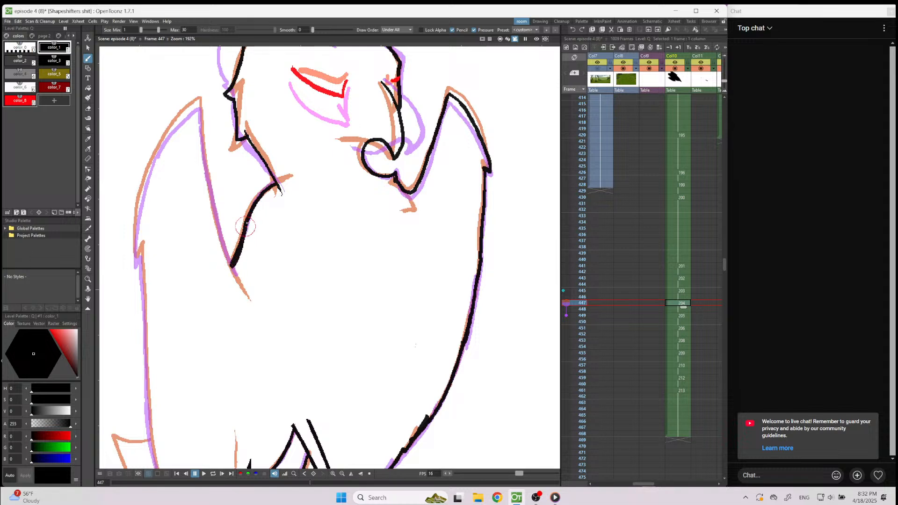
pyautogui.moveTo(200, 103); pyautogui.dragTo(203, 175)
pyautogui.hotkey('ctrl', 'z')
pyautogui.moveTo(200, 106); pyautogui.dragTo(232, 270)
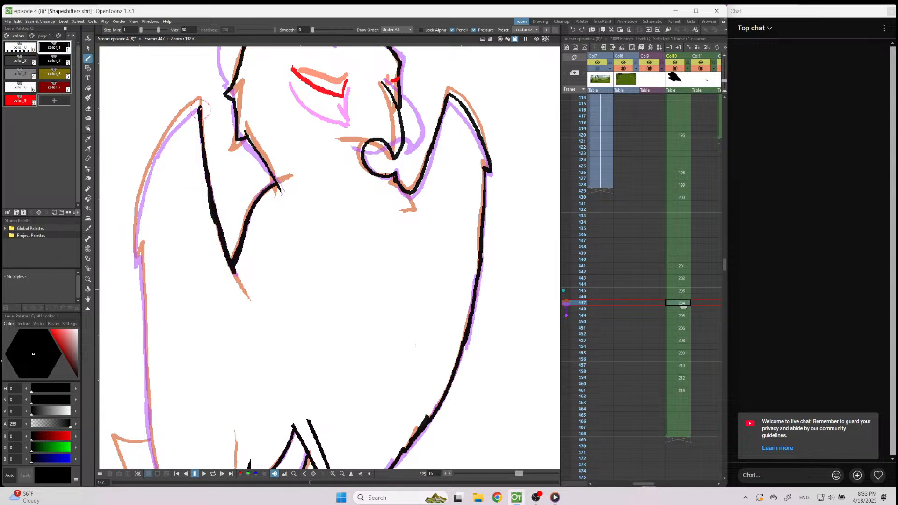
# Ink the left wing's outer edge from its tip all the way down to the left foot.
pyautogui.moveTo(200, 104)
pyautogui.mouseDown()
pyautogui.moveTo(149, 169)
pyautogui.moveTo(136, 231)
pyautogui.moveTo(157, 478)
pyautogui.mouseUp()
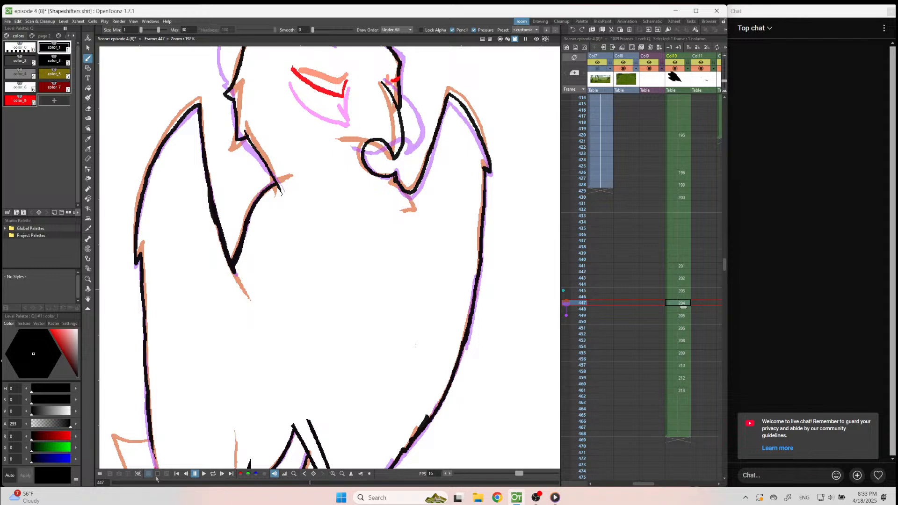
pyautogui.scroll(-3, 331, 144)
pyautogui.scroll(5, 267, 303)
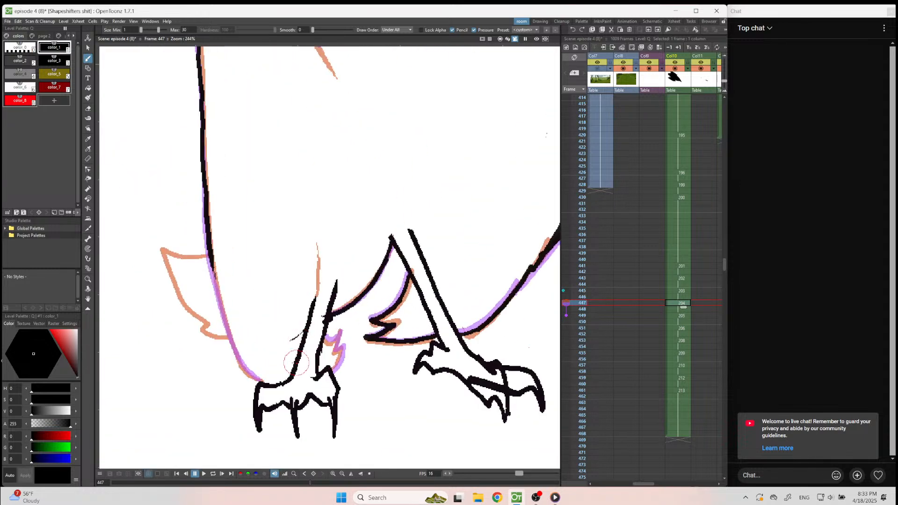
pyautogui.moveTo(210, 264)
pyautogui.mouseDown()
pyautogui.moveTo(231, 342)
pyautogui.moveTo(269, 389)
pyautogui.mouseUp()
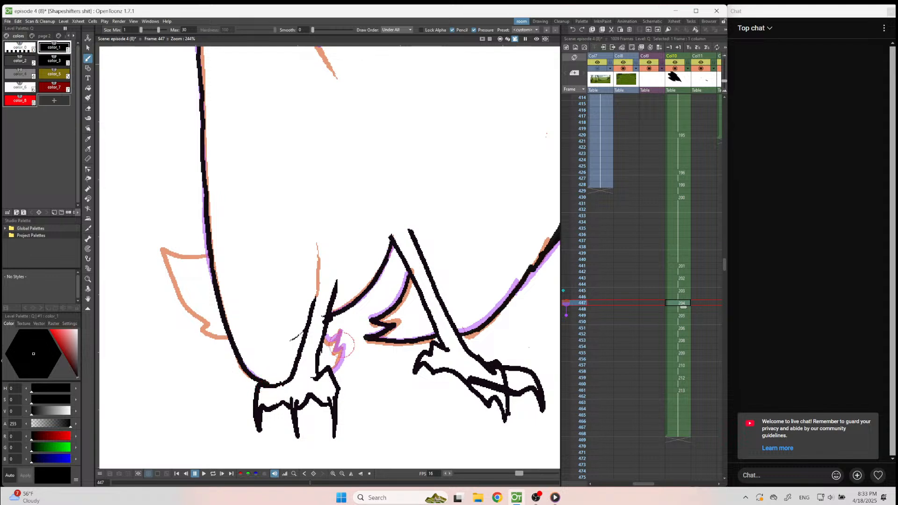
# Ink the jagged feather tuft beside the left leg on frame 447.
pyautogui.moveTo(337, 345); pyautogui.dragTo(334, 366)
pyautogui.moveTo(338, 341)
pyautogui.mouseDown()
pyautogui.moveTo(342, 329)
pyautogui.moveTo(334, 340)
pyautogui.mouseUp()
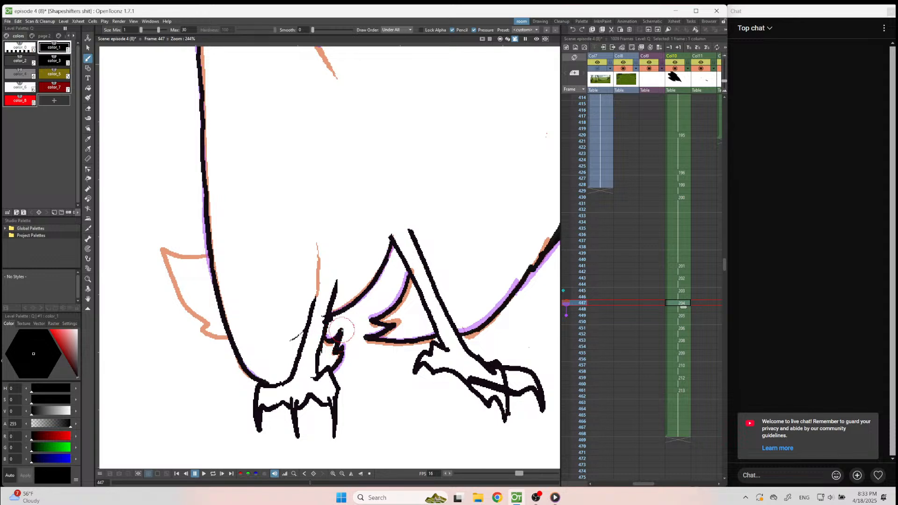
pyautogui.scroll(-5, 393, 397)
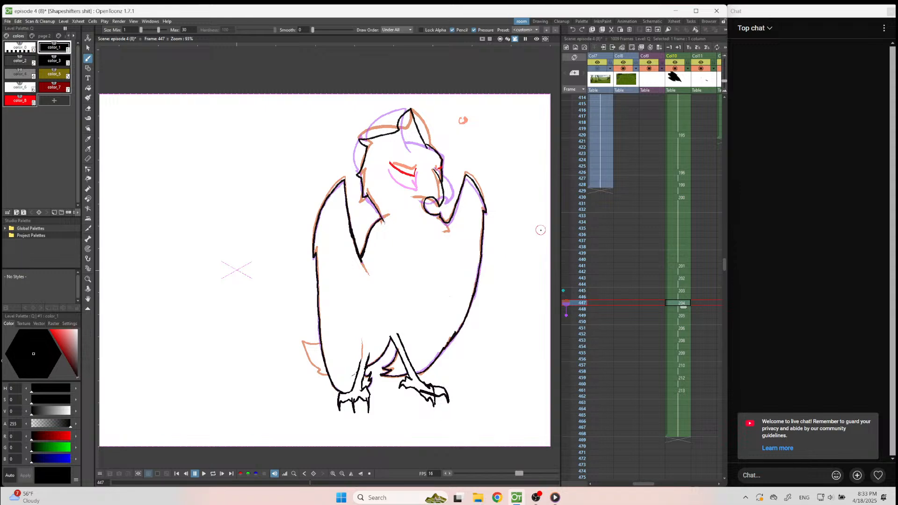
pyautogui.scroll(1, 540, 229)
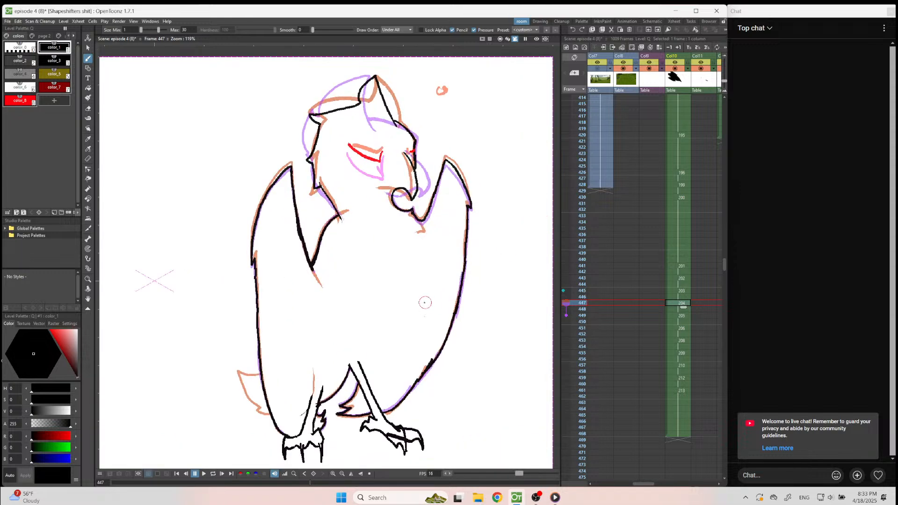
# Ink the tail feathers sticking out beside the left wing on frame 447, following the orange onion-skin guide.
pyautogui.scroll(-3, 425, 303)
pyautogui.scroll(4, 298, 365)
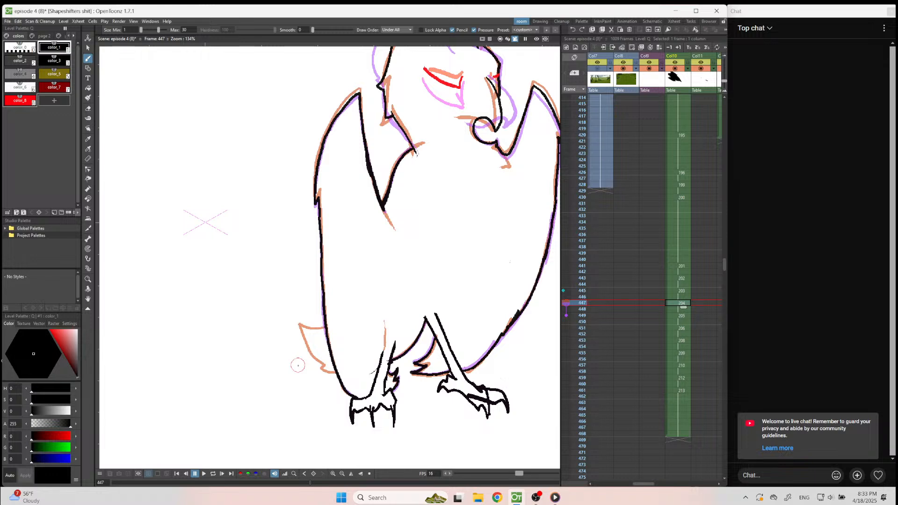
pyautogui.press('Up')
pyautogui.press('Up')
pyautogui.press('Up')
pyautogui.press('Down')
pyautogui.press('Down')
pyautogui.press('Down')
pyautogui.scroll(3, 336, 349)
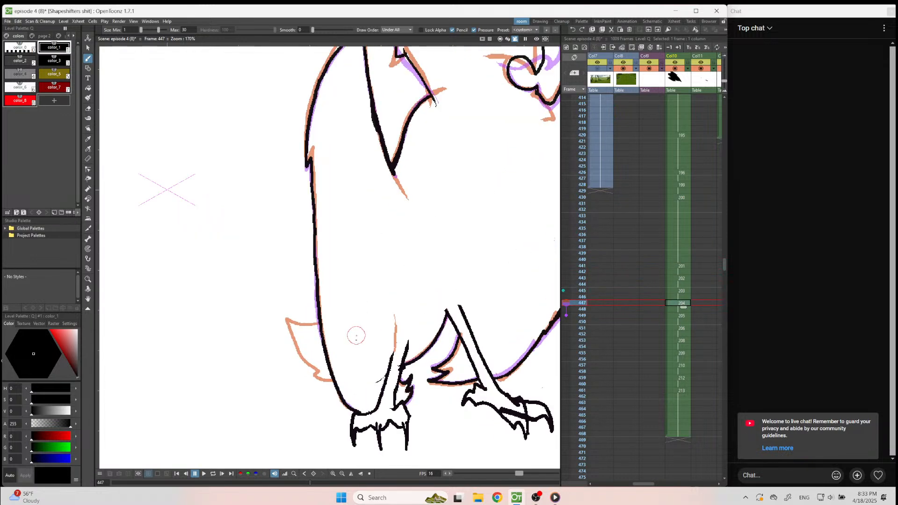
pyautogui.moveTo(255, 312)
pyautogui.mouseDown()
pyautogui.moveTo(304, 321)
pyautogui.moveTo(263, 345)
pyautogui.moveTo(289, 382)
pyautogui.moveTo(321, 400)
pyautogui.mouseUp()
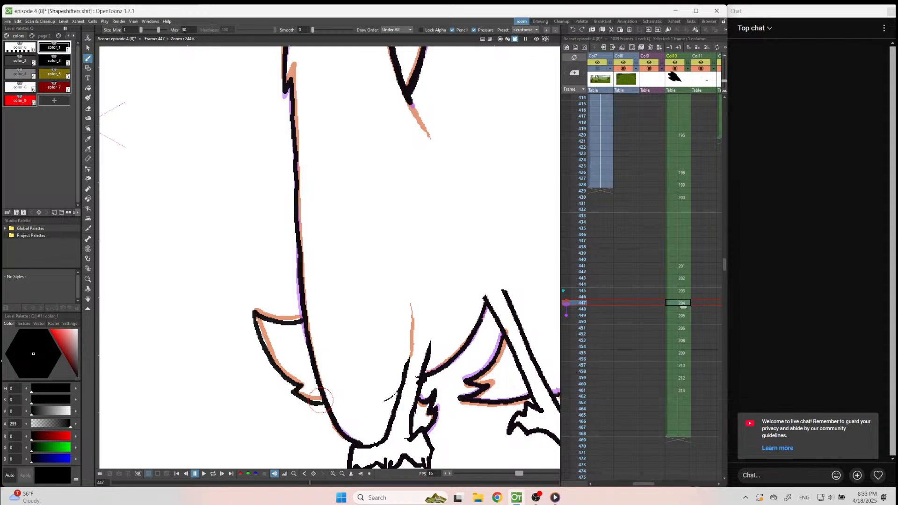
# Adjust the onion-skin frame markers on frame 449 and ink its tail feathers over the orange guide.
pyautogui.press('.')
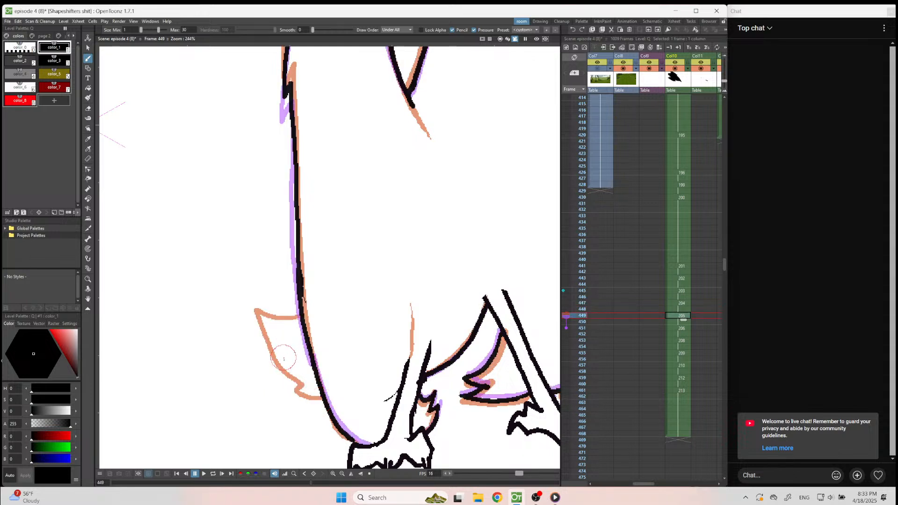
pyautogui.click(566, 304)
pyautogui.click(564, 291)
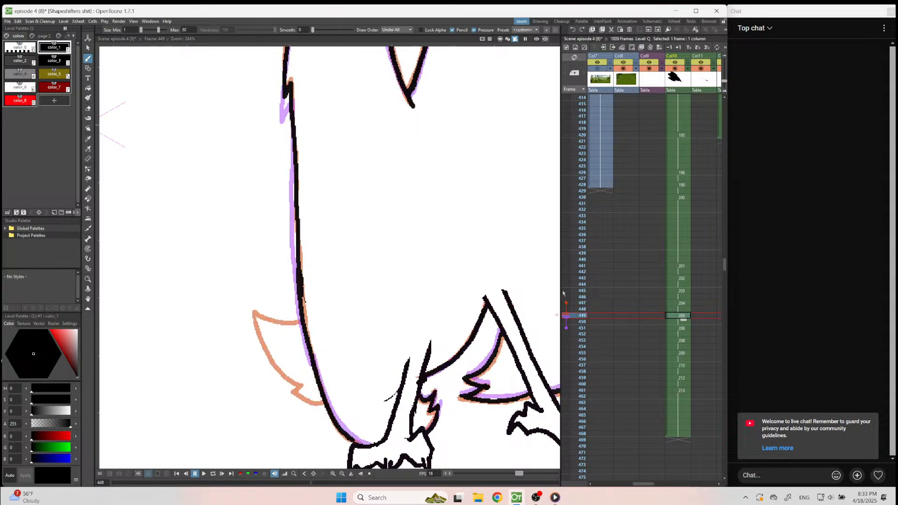
pyautogui.click(566, 309)
pyautogui.click(566, 303)
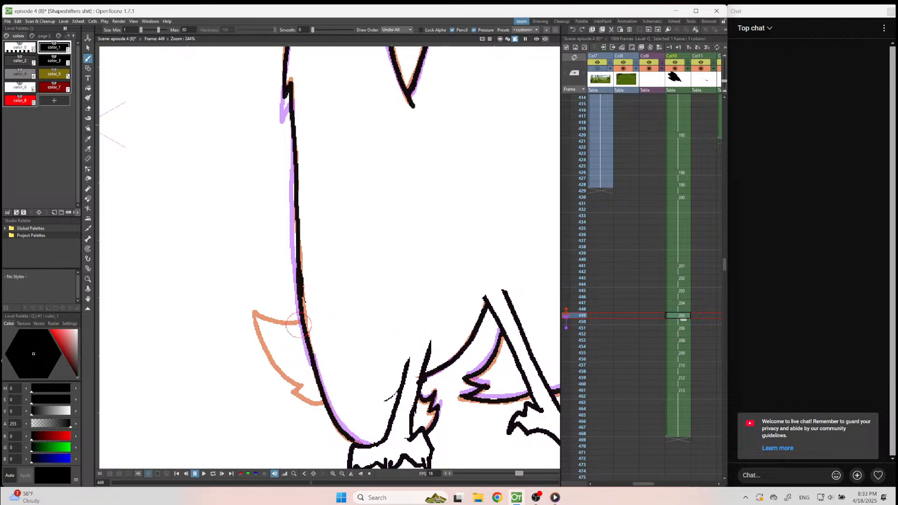
pyautogui.moveTo(301, 324)
pyautogui.mouseDown()
pyautogui.moveTo(250, 316)
pyautogui.moveTo(266, 354)
pyautogui.moveTo(301, 387)
pyautogui.moveTo(291, 396)
pyautogui.moveTo(328, 398)
pyautogui.mouseUp()
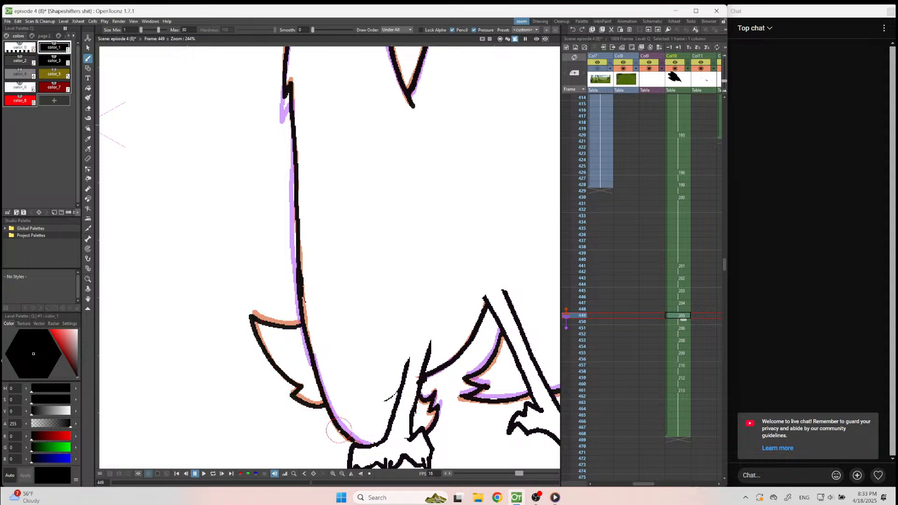
# Ink the tail feathers on frame 451 slightly lower than the orange guide, redoing the first stroke.
pyautogui.press('.')
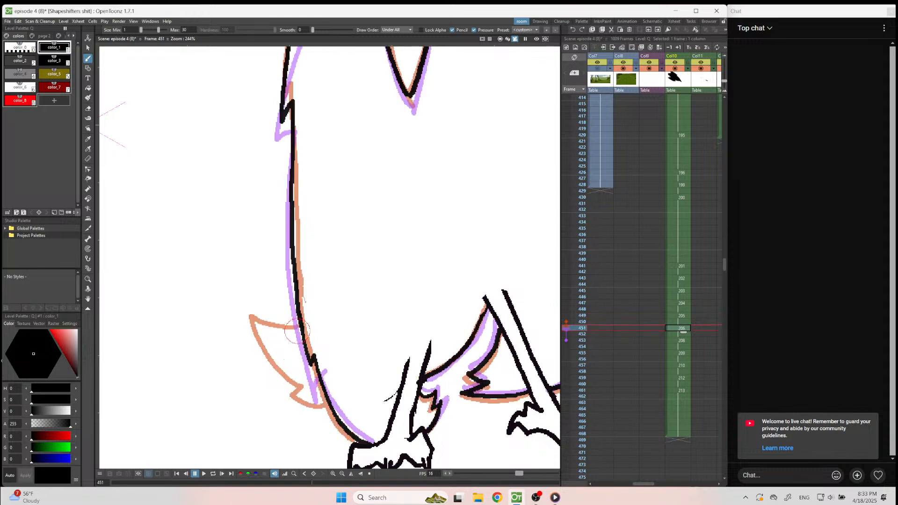
pyautogui.moveTo(299, 329)
pyautogui.mouseDown()
pyautogui.moveTo(267, 337)
pyautogui.moveTo(253, 365)
pyautogui.moveTo(300, 381)
pyautogui.moveTo(295, 406)
pyautogui.moveTo(328, 399)
pyautogui.mouseUp()
pyautogui.hotkey('ctrl', 'z')
pyautogui.moveTo(251, 324)
pyautogui.mouseDown()
pyautogui.moveTo(295, 335)
pyautogui.moveTo(251, 333)
pyautogui.moveTo(276, 385)
pyautogui.moveTo(303, 395)
pyautogui.moveTo(295, 408)
pyautogui.moveTo(305, 416)
pyautogui.moveTo(328, 411)
pyautogui.mouseUp()
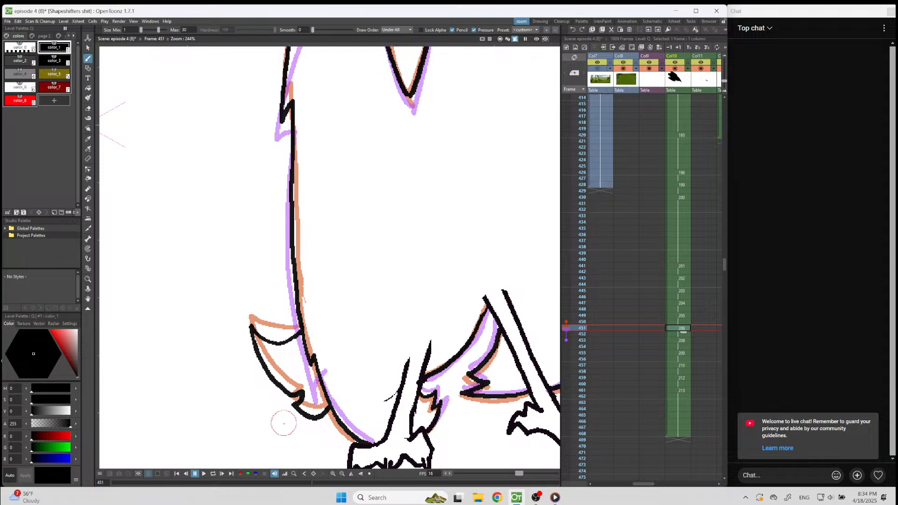
# Clean up the tail's lower end on frame 451 and redraw the curved body edge between the legs.
pyautogui.press('a')
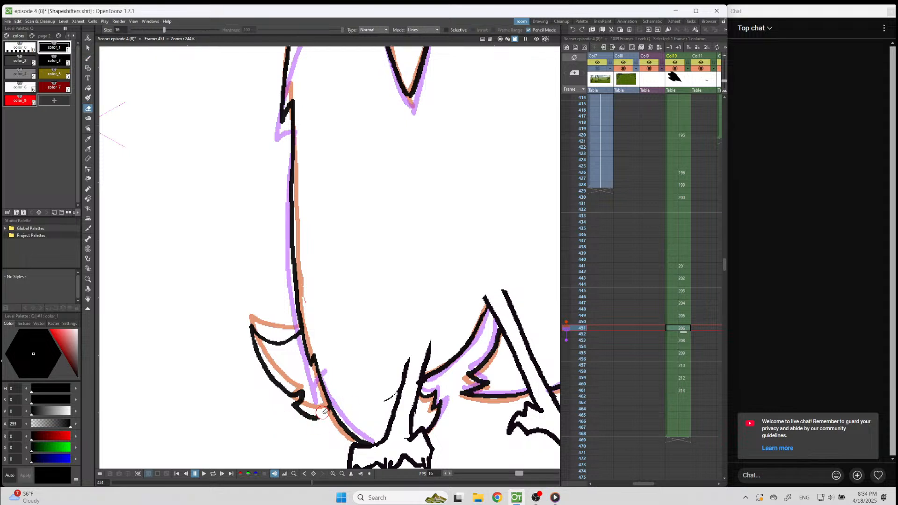
pyautogui.press('b')
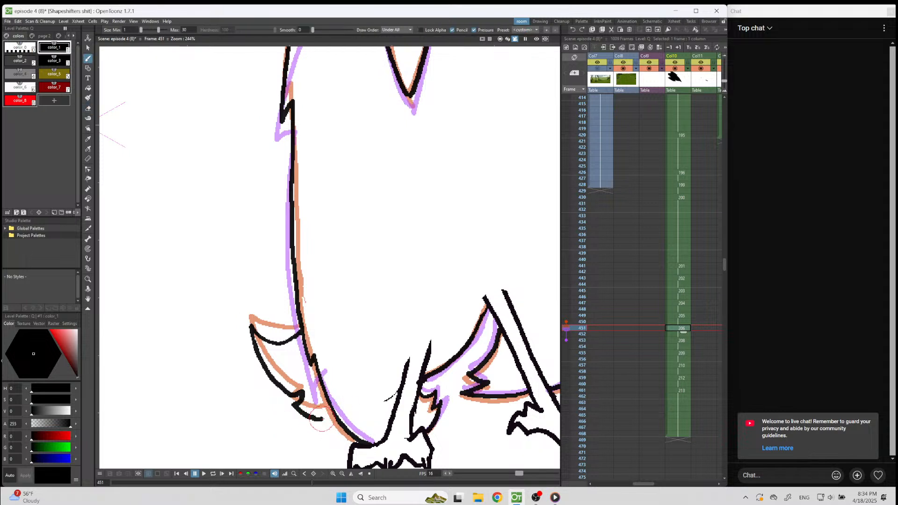
pyautogui.press('a')
pyautogui.moveTo(431, 378)
pyautogui.mouseDown()
pyautogui.moveTo(472, 337)
pyautogui.moveTo(429, 375)
pyautogui.mouseUp()
pyautogui.press('b')
pyautogui.hotkey('ctrl', 'z')
pyautogui.moveTo(483, 320); pyautogui.dragTo(425, 380)
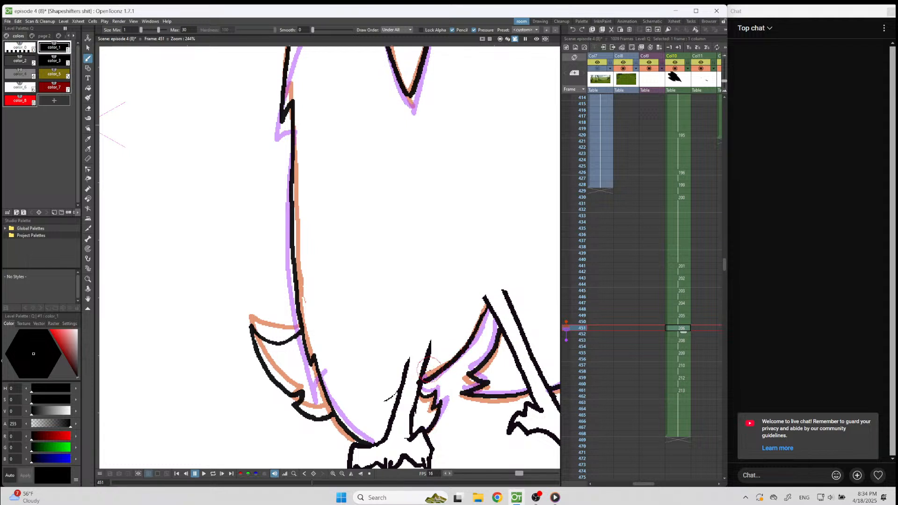
# Compare the tails on frames 449 and 451, and ink downward-curling tail feathers on frame 453.
pyautogui.press('Up')
pyautogui.press('Up')
pyautogui.press('Up')
pyautogui.press('Up')
pyautogui.press('Up')
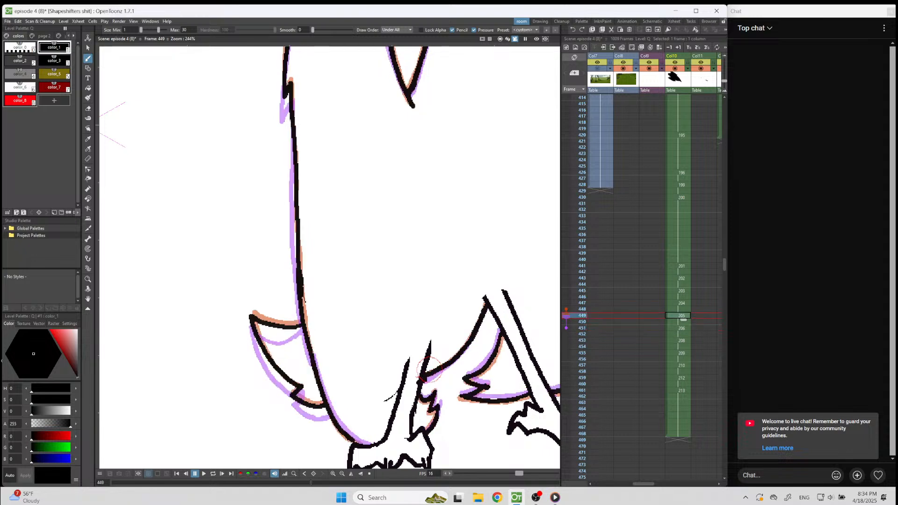
pyautogui.press('Down')
pyautogui.press('Down')
pyautogui.press('Down')
pyautogui.press('Down')
pyautogui.press('Down')
pyautogui.press('Down')
pyautogui.press('Down')
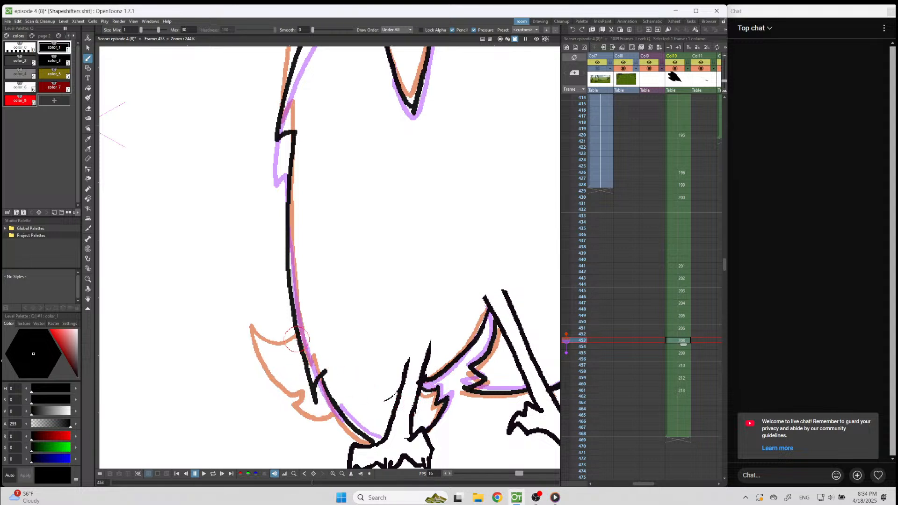
pyautogui.moveTo(297, 337)
pyautogui.mouseDown()
pyautogui.moveTo(273, 357)
pyautogui.moveTo(265, 418)
pyautogui.mouseUp()
pyautogui.hotkey('ctrl', 'z')
pyautogui.moveTo(298, 338)
pyautogui.mouseDown()
pyautogui.moveTo(283, 357)
pyautogui.moveTo(280, 411)
pyautogui.moveTo(291, 423)
pyautogui.moveTo(308, 391)
pyautogui.moveTo(323, 431)
pyautogui.moveTo(347, 400)
pyautogui.mouseUp()
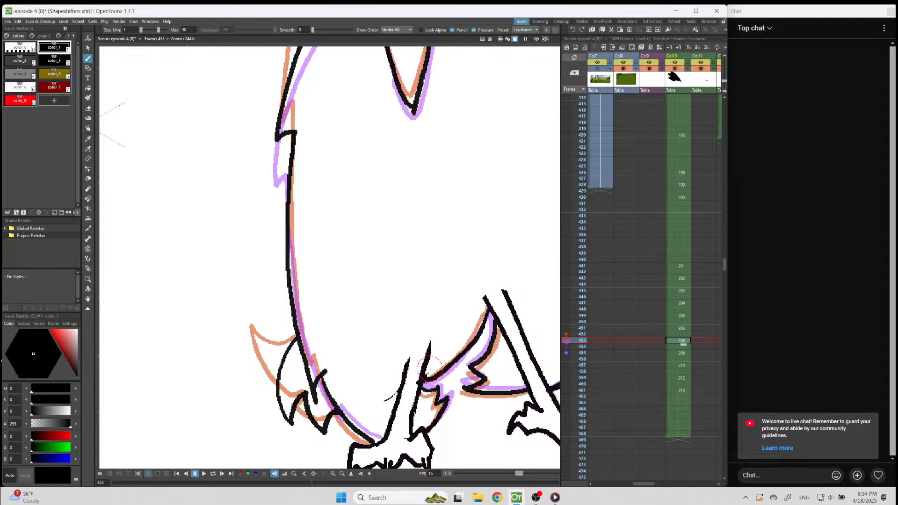
# Erase and redraw the body edge between the legs where it meets the left leg on frame 453.
pyautogui.press('a')
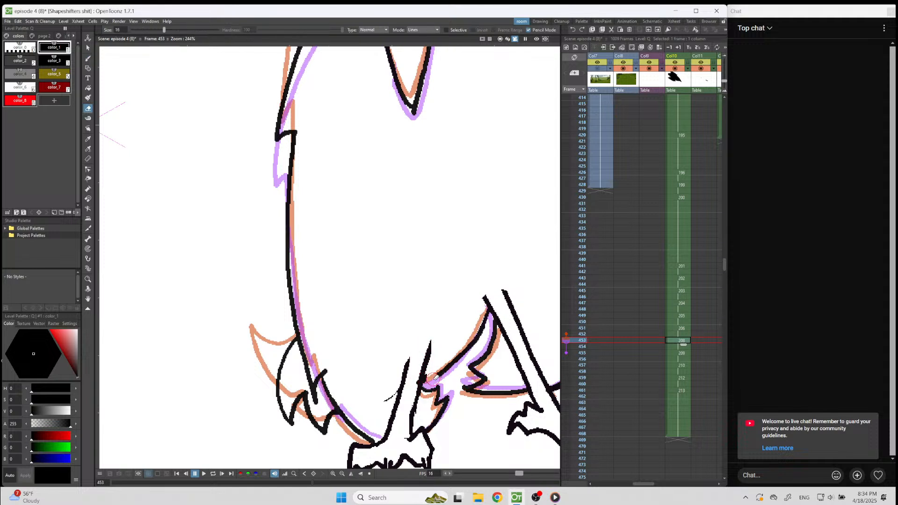
pyautogui.moveTo(435, 374)
pyautogui.mouseDown()
pyautogui.moveTo(495, 308)
pyautogui.moveTo(471, 318)
pyautogui.moveTo(488, 308)
pyautogui.moveTo(424, 386)
pyautogui.mouseUp()
pyautogui.press('b')
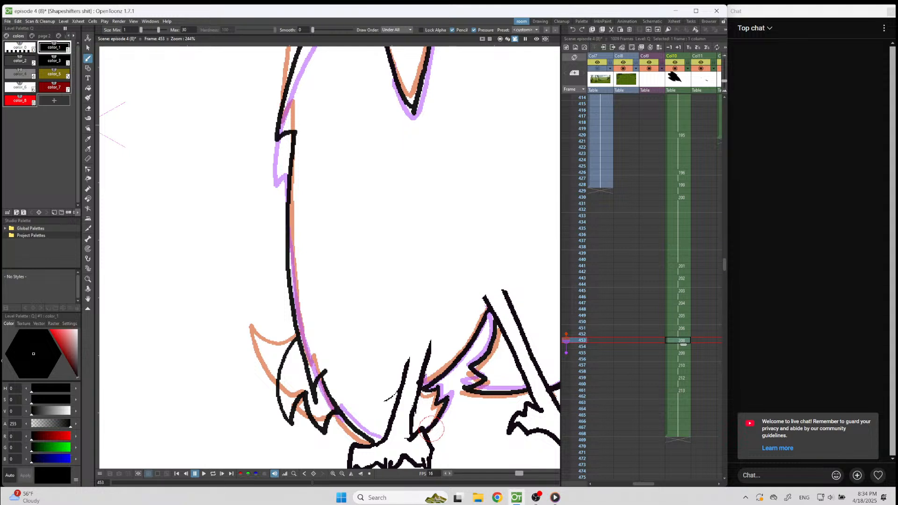
# Ink the rounded, downward-pointing tail feathers on frame 455, set higher than the orange guide.
pyautogui.press('Down')
pyautogui.press('Down')
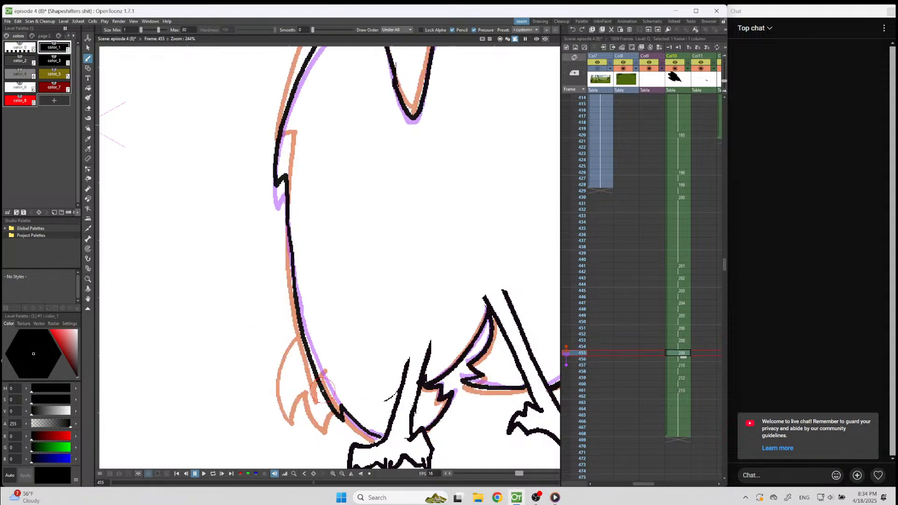
pyautogui.moveTo(321, 386)
pyautogui.mouseDown()
pyautogui.moveTo(297, 408)
pyautogui.moveTo(296, 372)
pyautogui.moveTo(281, 411)
pyautogui.moveTo(273, 370)
pyautogui.moveTo(302, 323)
pyautogui.mouseUp()
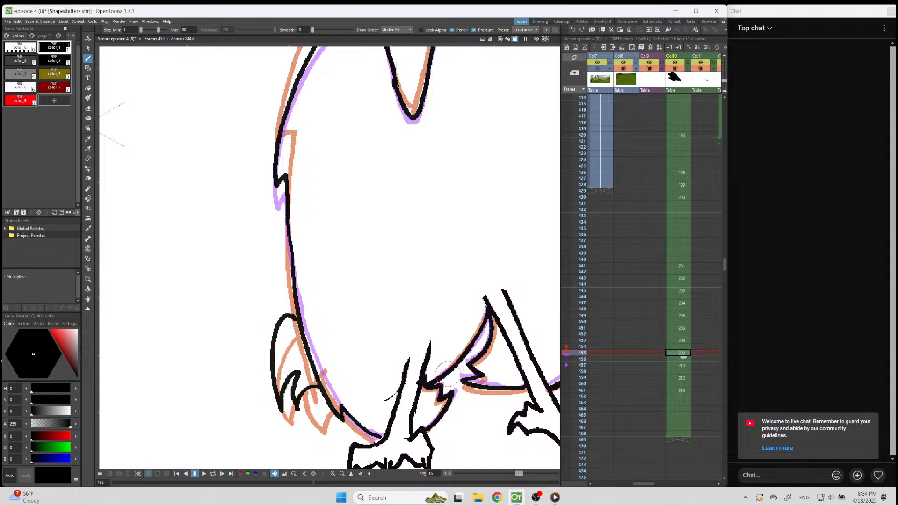
# Erase the body edge between the legs on frame 455 and redraw it as a smooth curve to the left leg.
pyautogui.press('a')
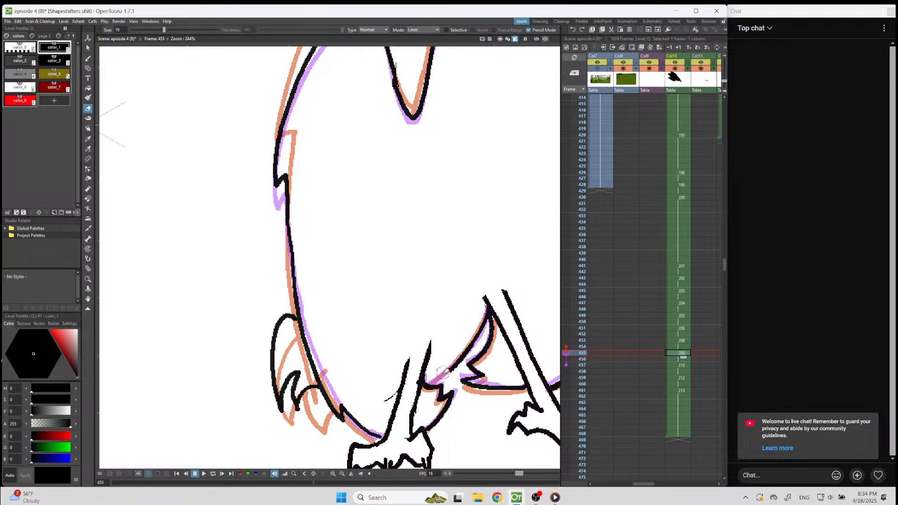
pyautogui.moveTo(449, 368); pyautogui.dragTo(482, 323)
pyautogui.press('b')
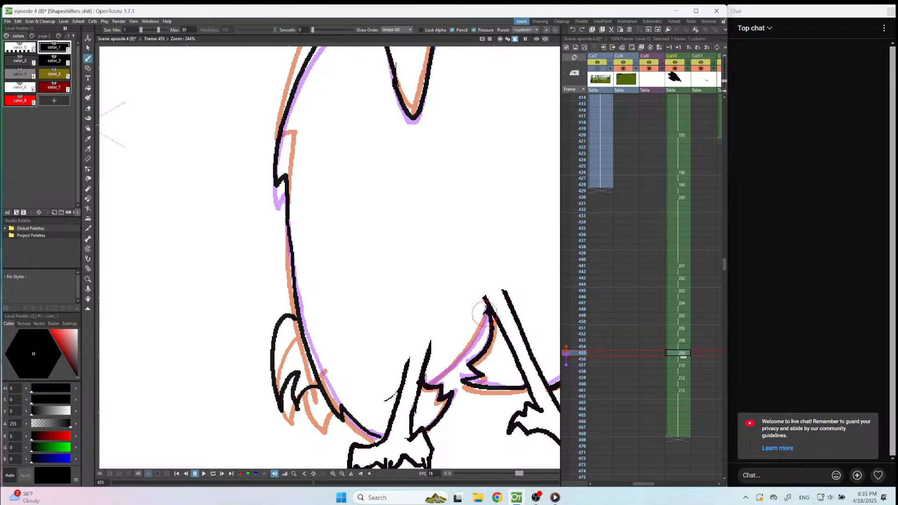
pyautogui.moveTo(479, 320); pyautogui.dragTo(423, 377)
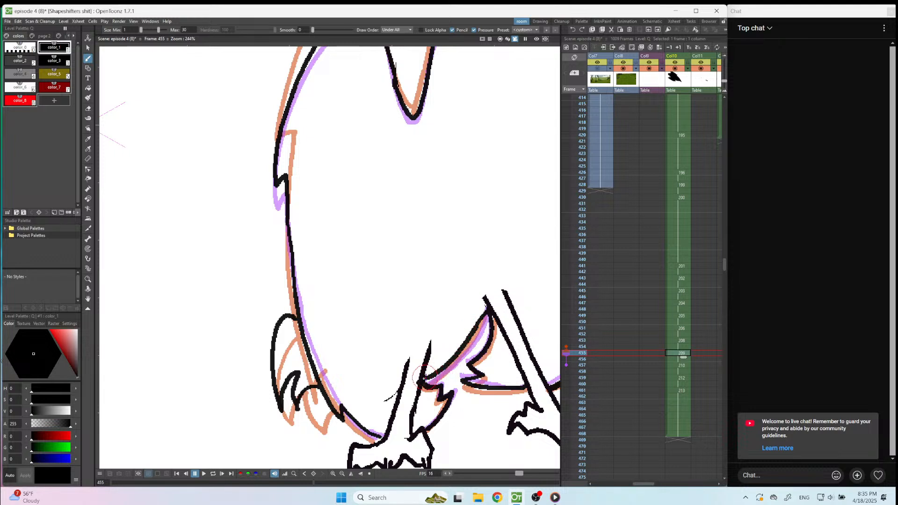
pyautogui.hotkey('ctrl', 'z')
pyautogui.moveTo(486, 318); pyautogui.dragTo(425, 375)
pyautogui.hotkey('ctrl', 'z')
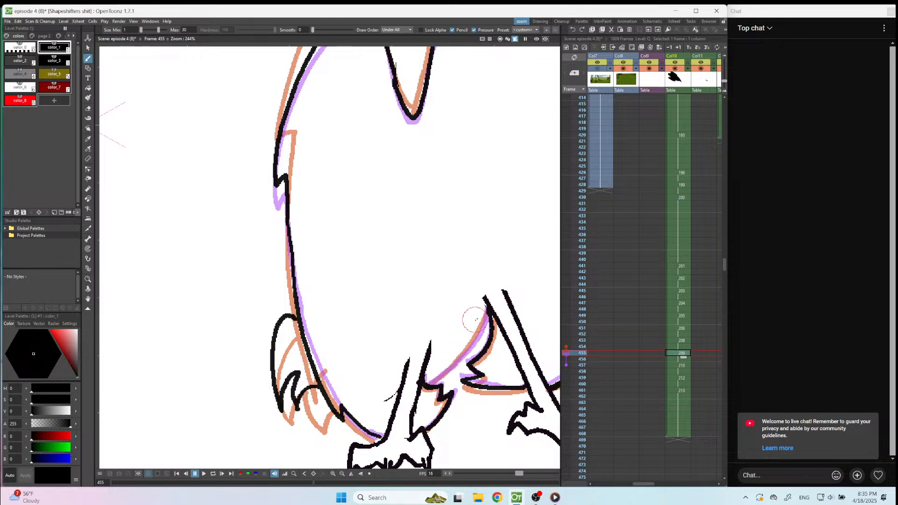
pyautogui.moveTo(485, 310); pyautogui.dragTo(429, 370)
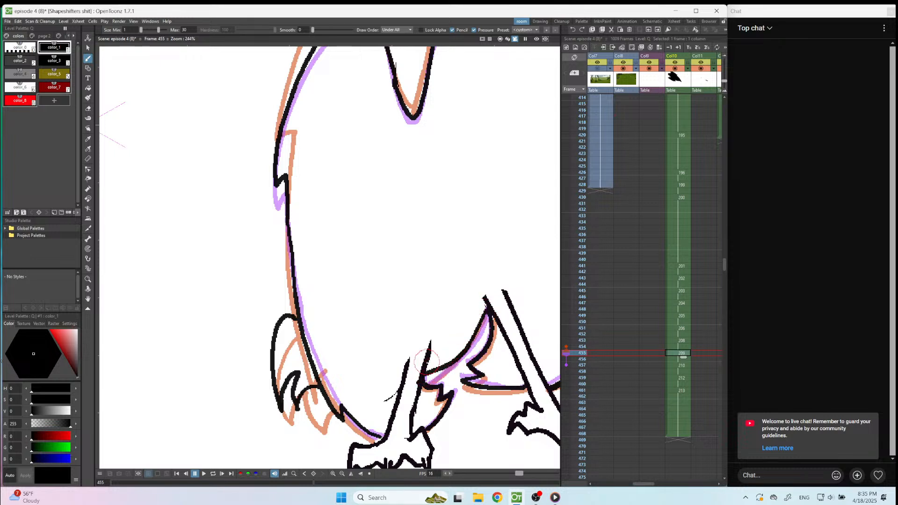
# Ink the tail feathers flicked up and outward on frame 457, well above the orange guide.
pyautogui.press('.')
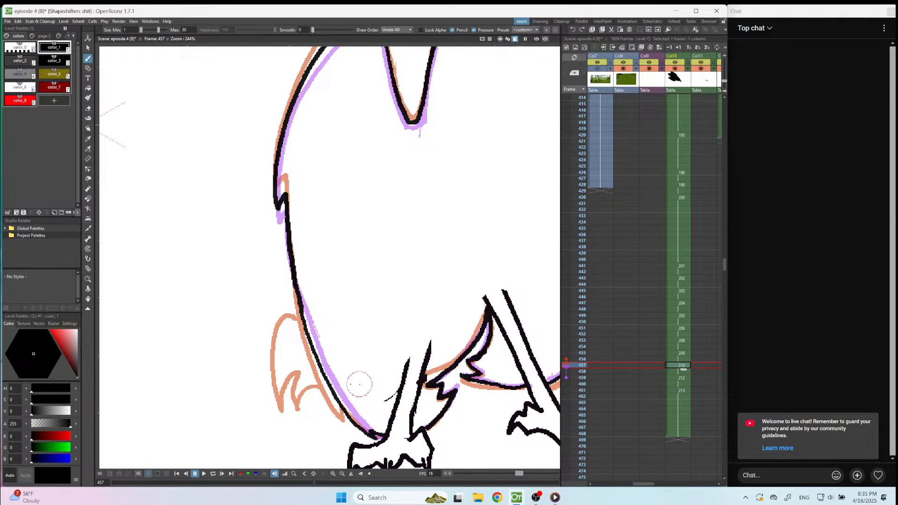
pyautogui.moveTo(300, 312)
pyautogui.mouseDown()
pyautogui.moveTo(282, 299)
pyautogui.moveTo(254, 321)
pyautogui.moveTo(288, 347)
pyautogui.moveTo(279, 358)
pyautogui.moveTo(313, 366)
pyautogui.moveTo(275, 357)
pyautogui.moveTo(285, 332)
pyautogui.moveTo(230, 303)
pyautogui.moveTo(250, 278)
pyautogui.moveTo(294, 287)
pyautogui.mouseUp()
pyautogui.hotkey('ctrl', 'z')
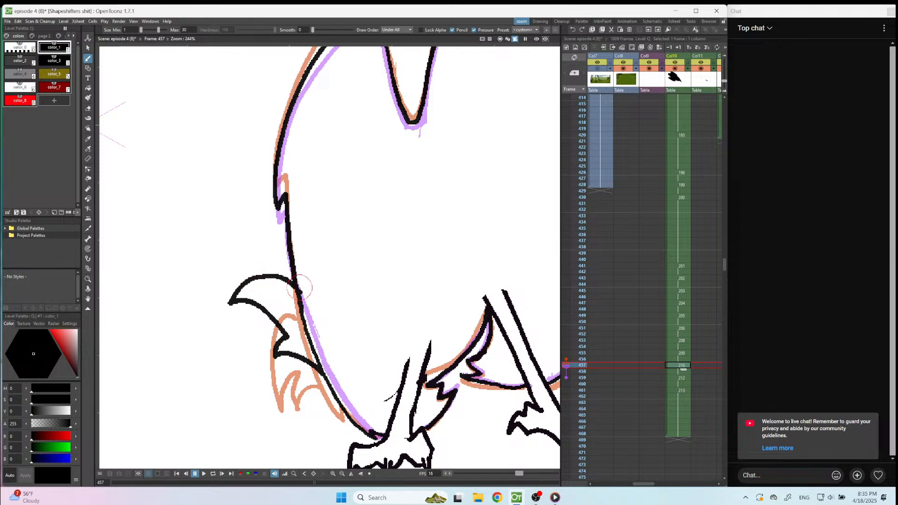
# Erase and redraw the lower part of the body edge between the legs on frame 457.
pyautogui.press('a')
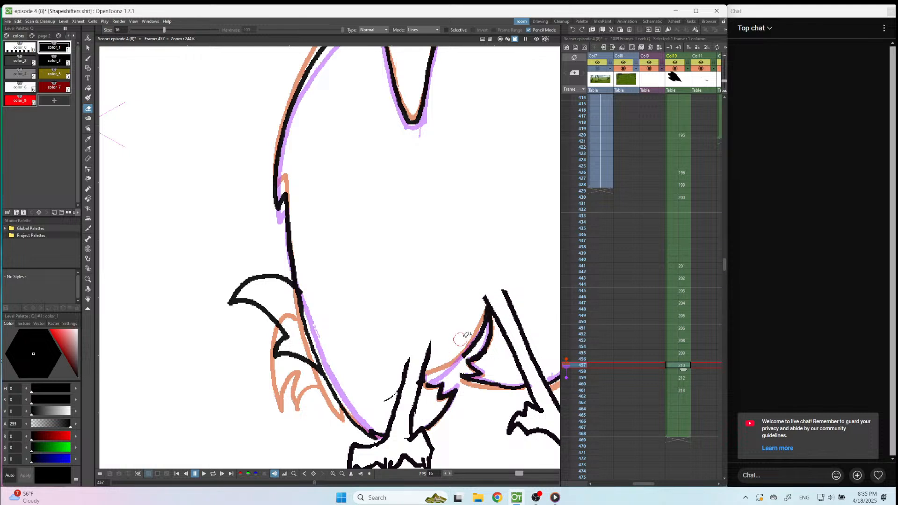
pyautogui.press('b')
pyautogui.moveTo(458, 358); pyautogui.dragTo(426, 374)
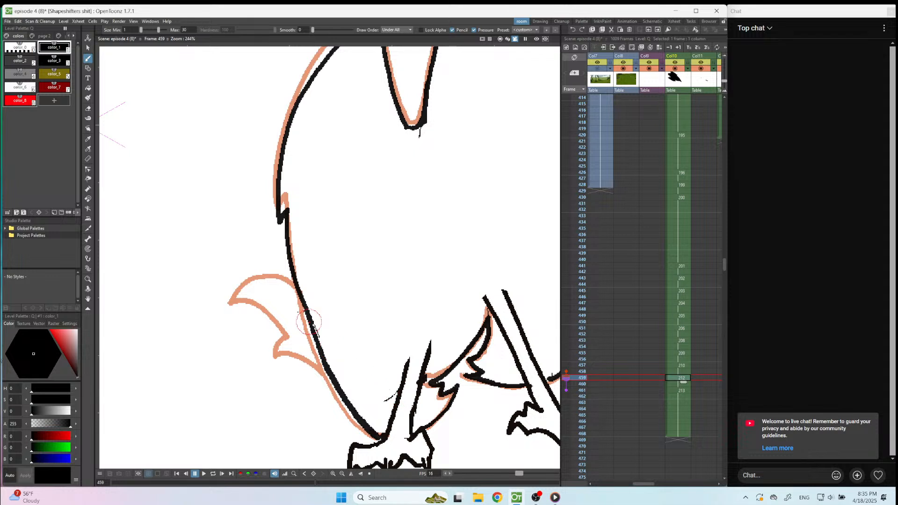
# Ink the tail feathers on frame 459 with a raised pointed tip and a notched lower edge.
pyautogui.moveTo(232, 276); pyautogui.dragTo(297, 336)
pyautogui.moveTo(233, 276); pyautogui.dragTo(294, 271)
pyautogui.moveTo(296, 335)
pyautogui.mouseDown()
pyautogui.moveTo(274, 348)
pyautogui.moveTo(306, 368)
pyautogui.moveTo(333, 369)
pyautogui.mouseUp()
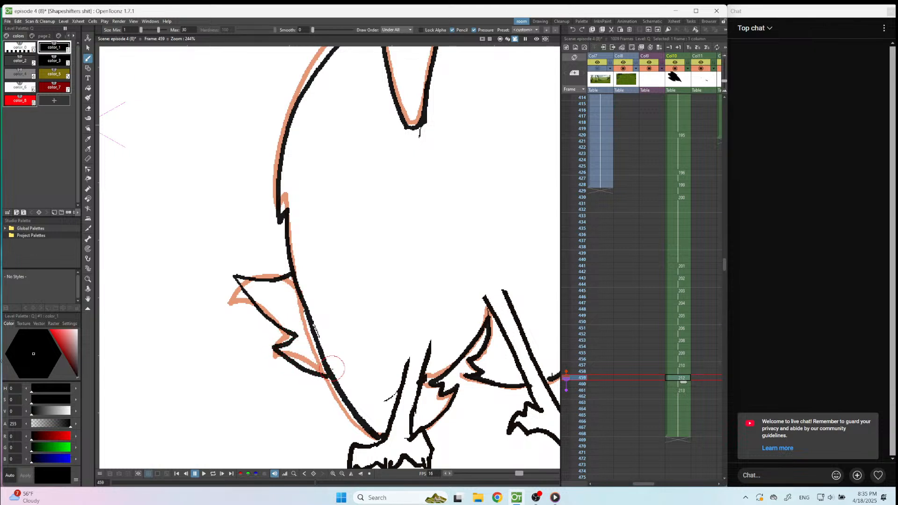
# Ink the tail feathers' upper and lower edges on frame 461, close to the orange guide.
pyautogui.press('.')
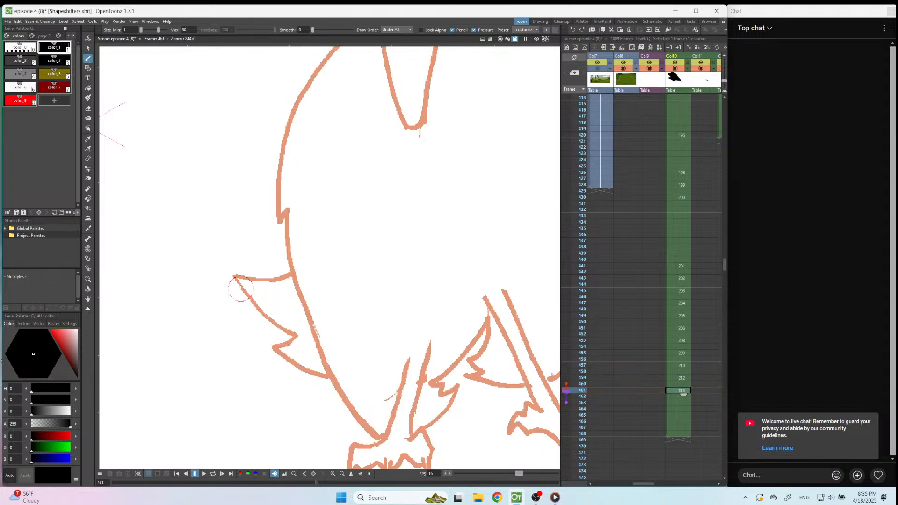
pyautogui.moveTo(236, 277); pyautogui.dragTo(295, 295)
pyautogui.moveTo(235, 279)
pyautogui.mouseDown()
pyautogui.moveTo(262, 323)
pyautogui.moveTo(298, 344)
pyautogui.moveTo(278, 358)
pyautogui.moveTo(332, 386)
pyautogui.mouseUp()
pyautogui.scroll(-3, 332, 387)
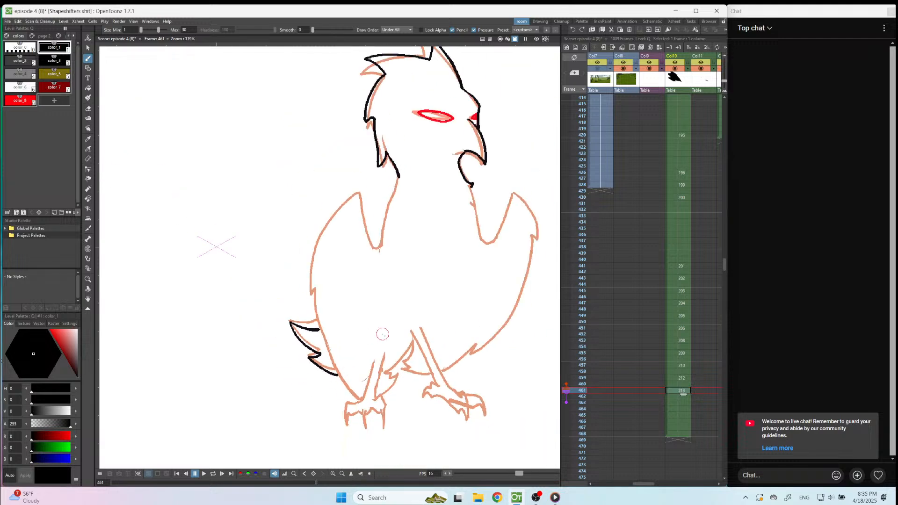
# Play the animation from frame 437 to review the inked motion, and return to frame 437.
pyautogui.click(678, 241)
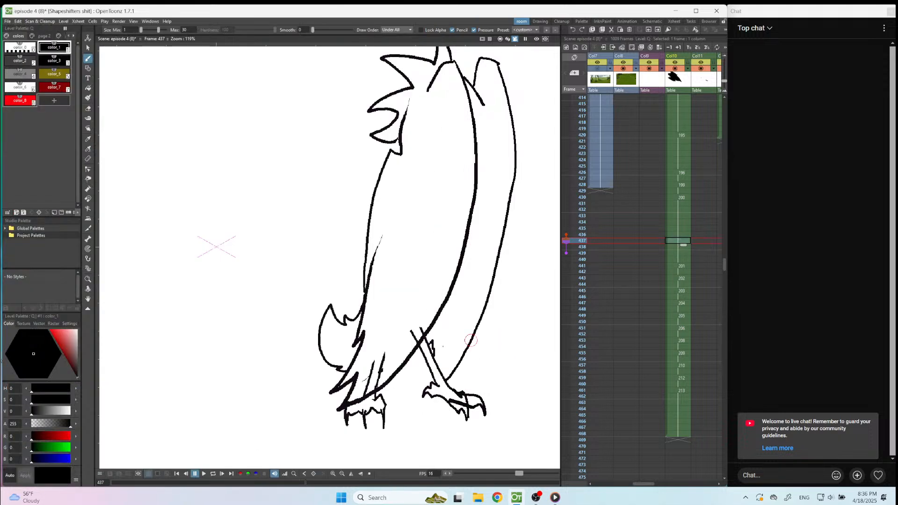
pyautogui.click(203, 473)
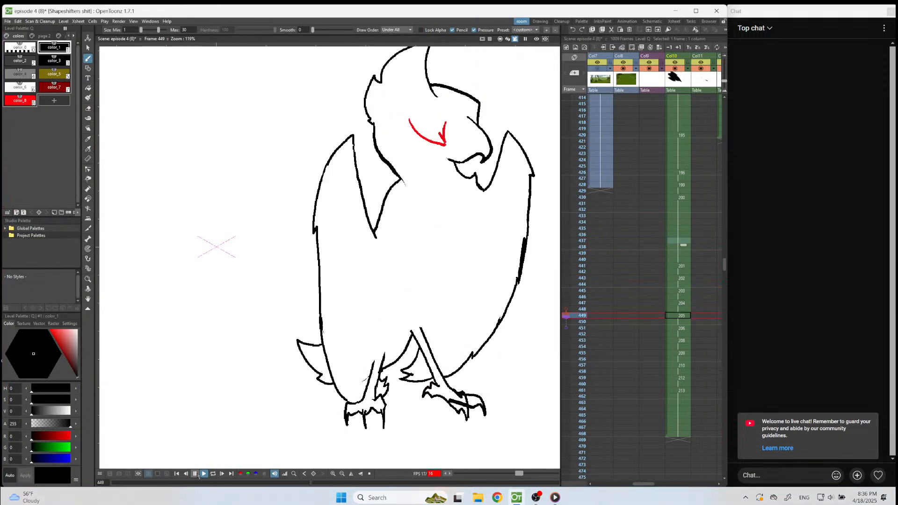
pyautogui.click(197, 474)
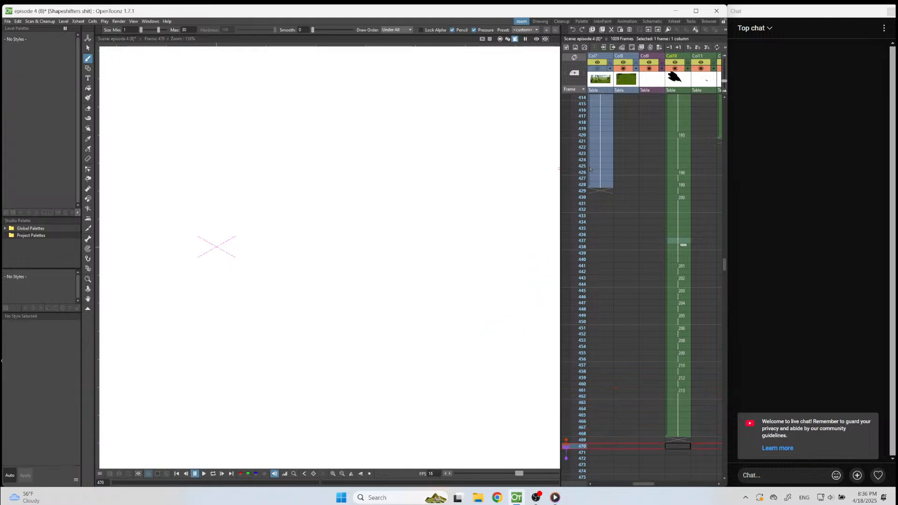
pyautogui.click(670, 239)
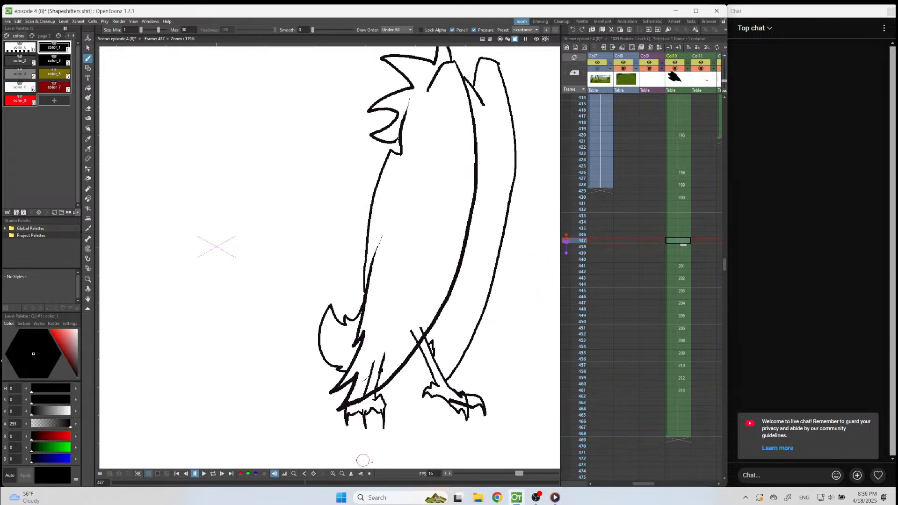
# Play the animation repeatedly, mostly from frame 420, to review the bird's inked turning motion.
pyautogui.click(375, 474)
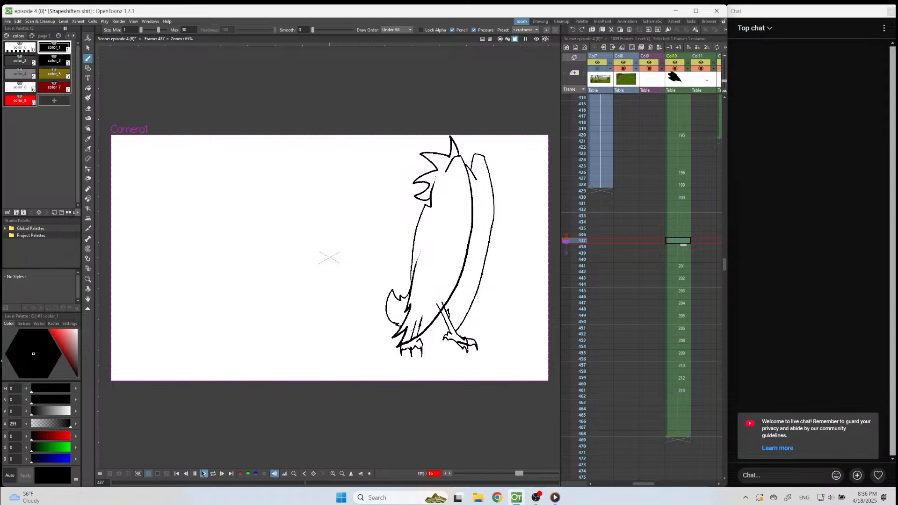
pyautogui.click(204, 474)
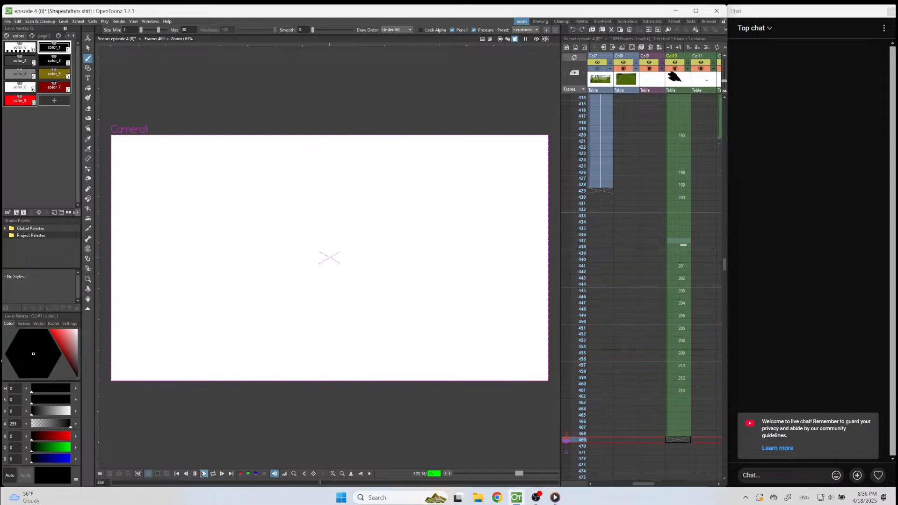
pyautogui.click(683, 135)
pyautogui.click(204, 474)
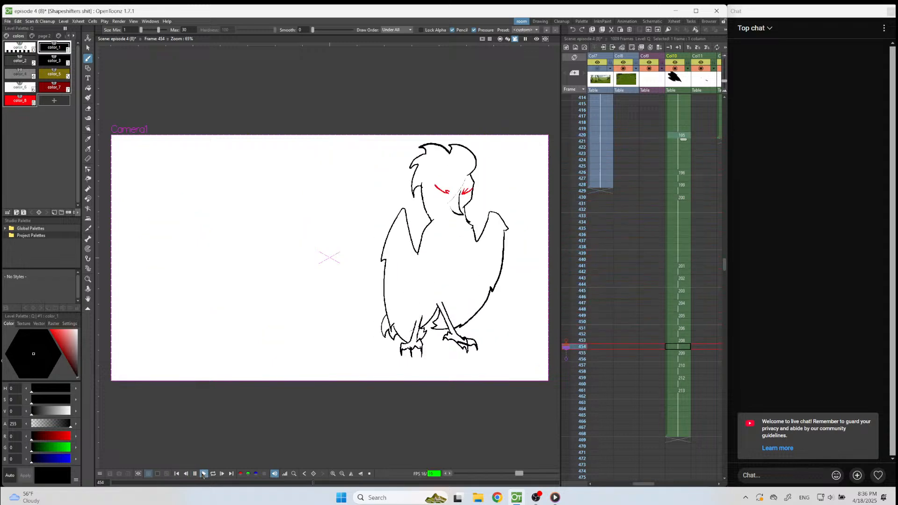
pyautogui.click(203, 475)
pyautogui.click(682, 135)
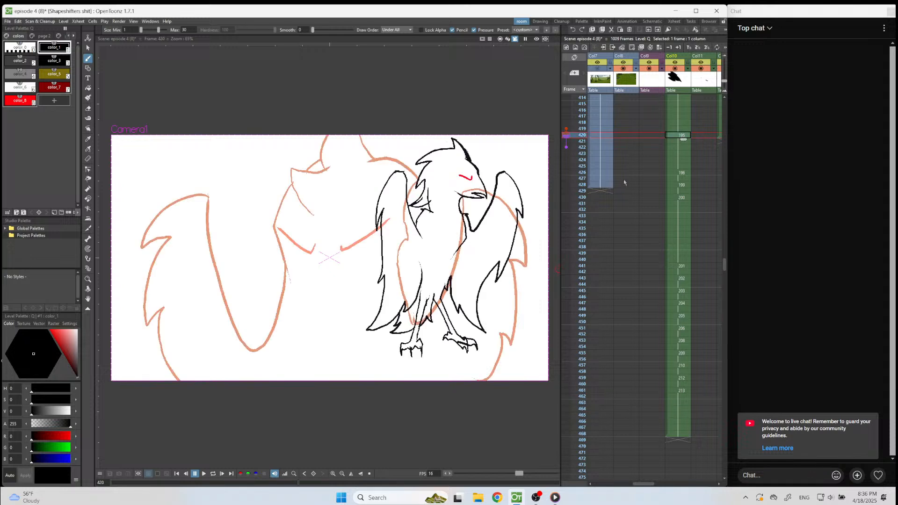
pyautogui.click(204, 474)
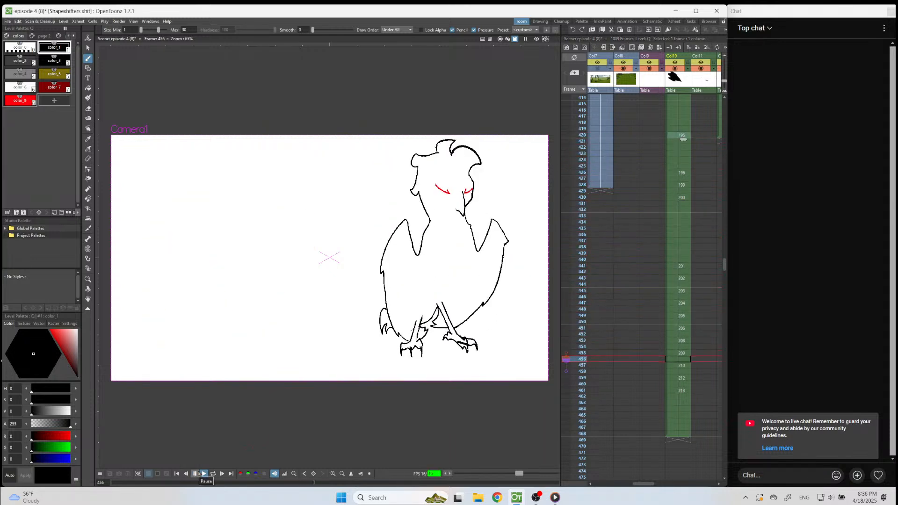
pyautogui.click(199, 475)
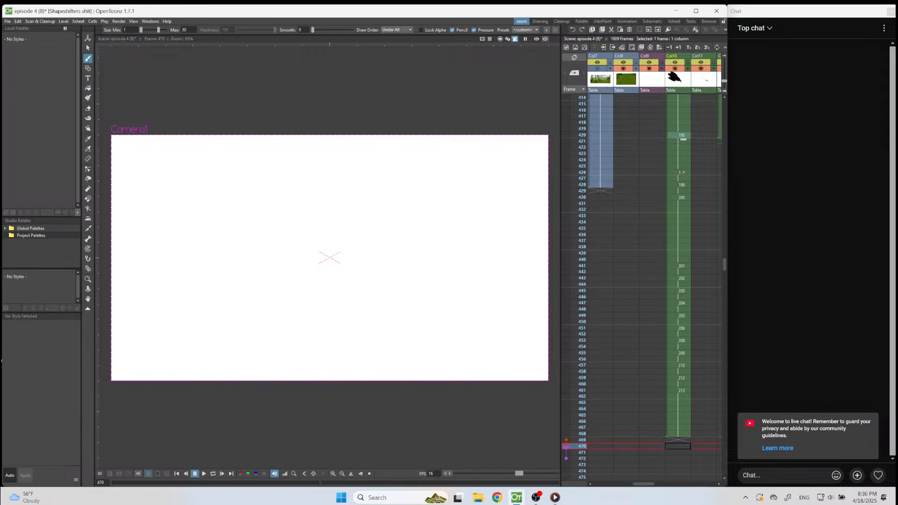
pyautogui.click(679, 140)
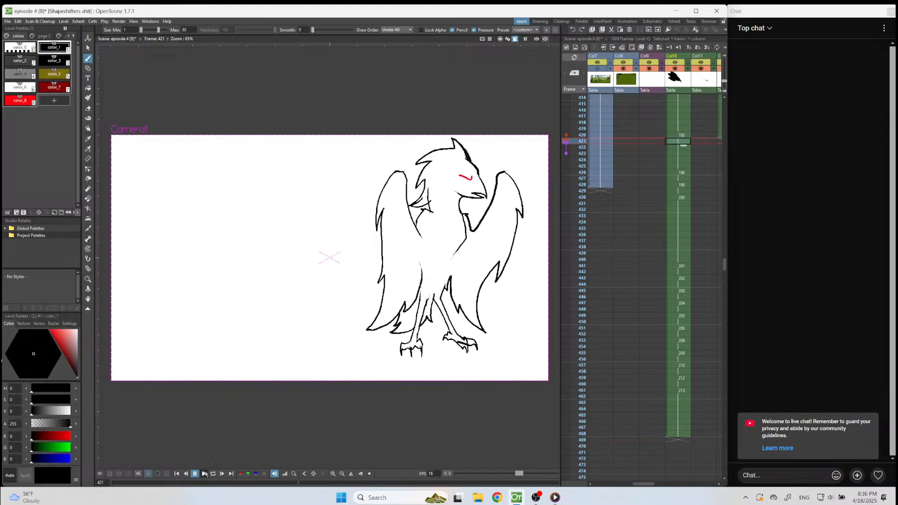
pyautogui.click(204, 474)
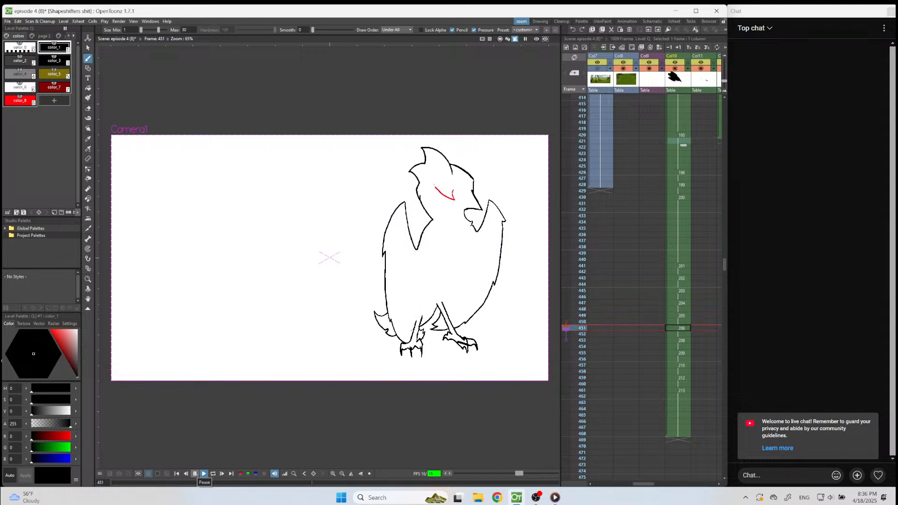
pyautogui.click(199, 474)
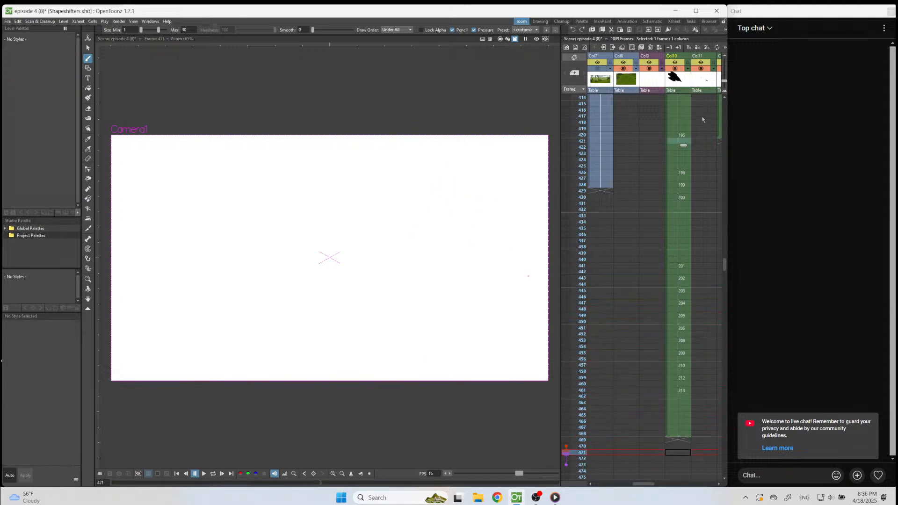
pyautogui.click(680, 135)
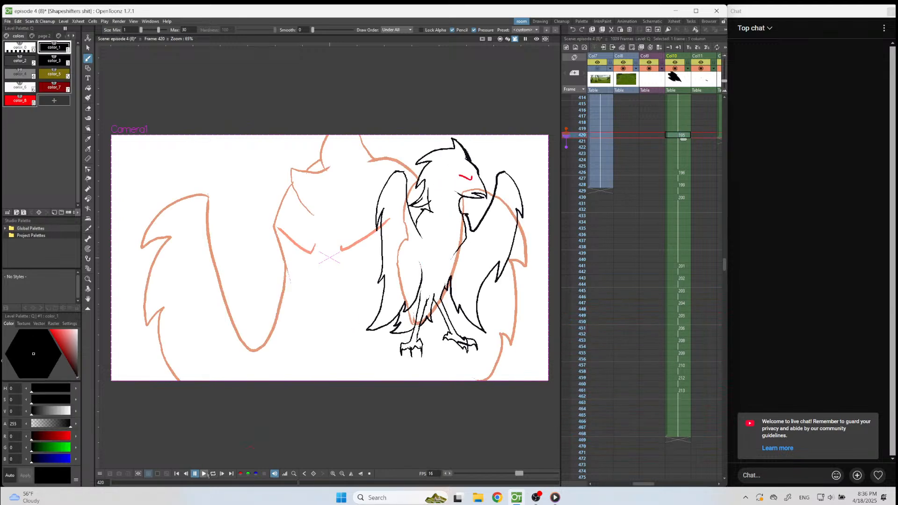
pyautogui.click(203, 474)
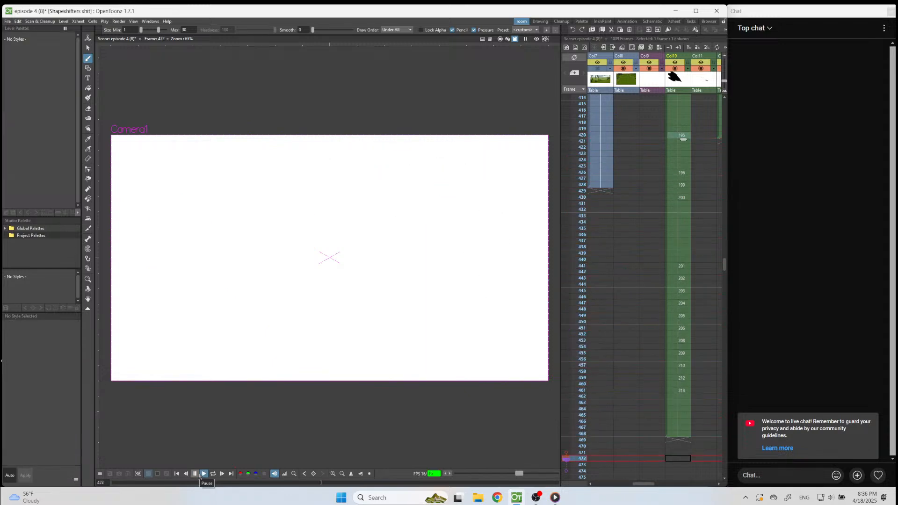
pyautogui.click(200, 475)
pyautogui.click(682, 137)
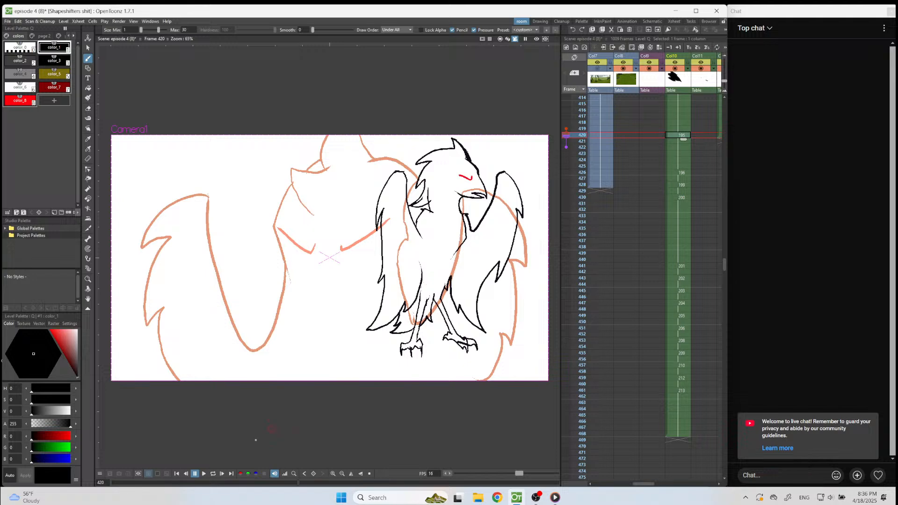
pyautogui.click(204, 474)
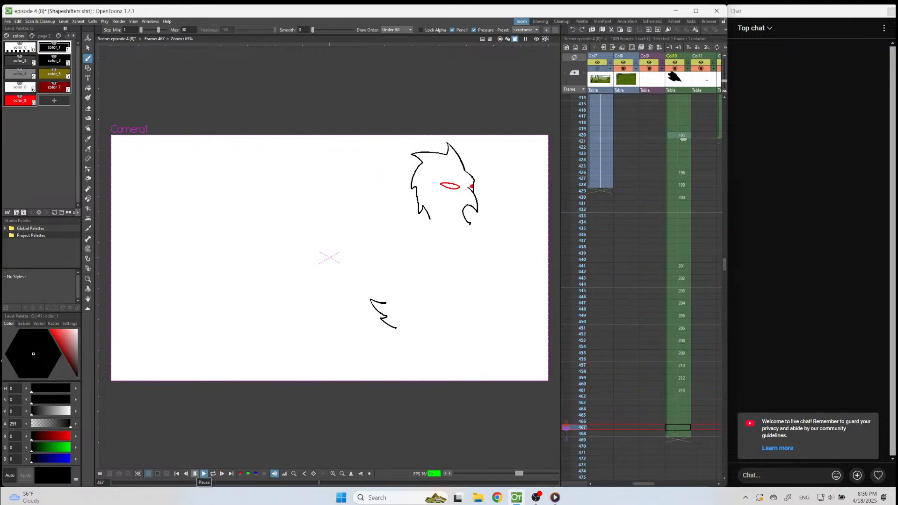
pyautogui.click(197, 475)
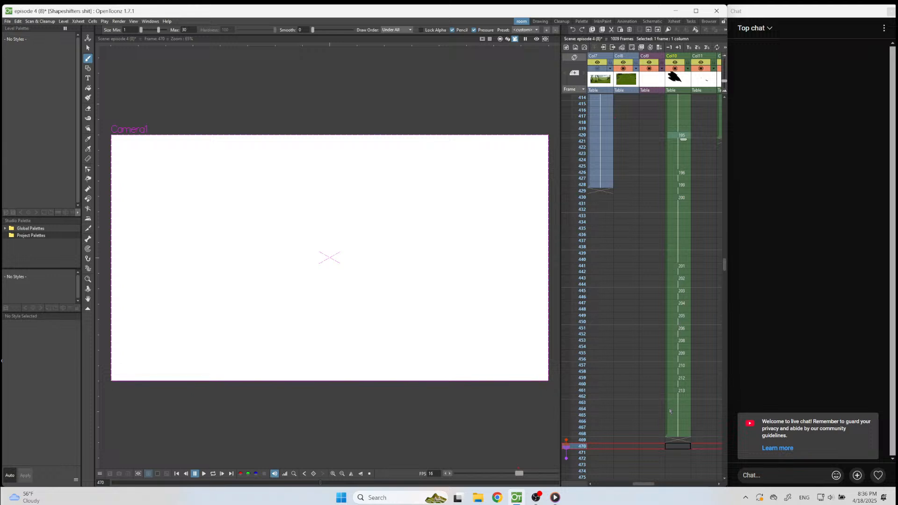
# Ink the throat, the wing below the beak and the lower body edge between the legs on frame 461, following the orange guide.
pyautogui.click(675, 392)
pyautogui.scroll(4, 512, 311)
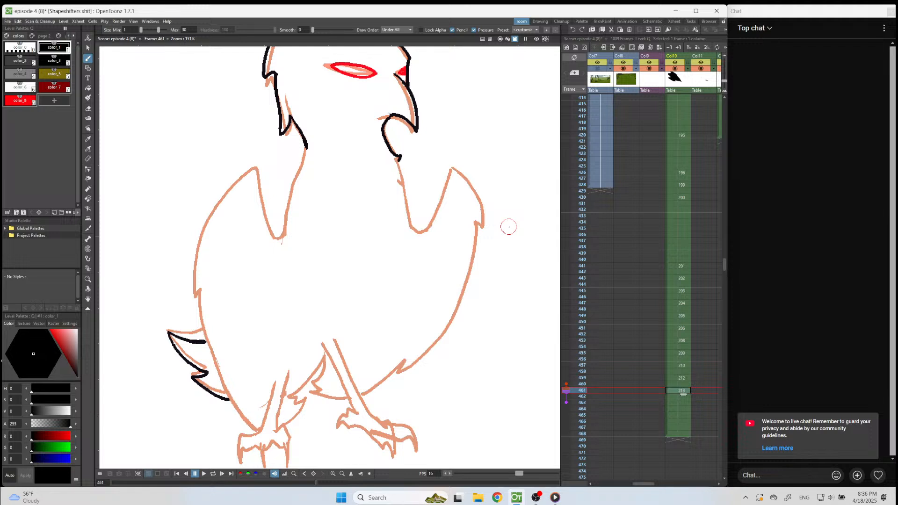
pyautogui.moveTo(398, 158)
pyautogui.mouseDown()
pyautogui.moveTo(419, 231)
pyautogui.moveTo(458, 175)
pyautogui.moveTo(472, 189)
pyautogui.moveTo(479, 234)
pyautogui.moveTo(476, 228)
pyautogui.moveTo(433, 344)
pyautogui.moveTo(360, 395)
pyautogui.mouseUp()
pyautogui.hotkey('ctrl', 'z')
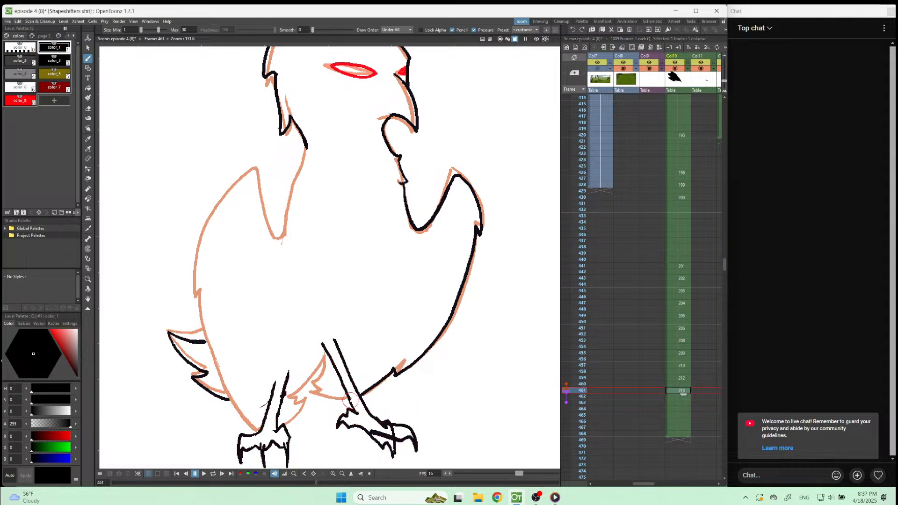
pyautogui.moveTo(348, 398)
pyautogui.mouseDown()
pyautogui.moveTo(310, 391)
pyautogui.moveTo(320, 389)
pyautogui.moveTo(313, 381)
pyautogui.moveTo(324, 357)
pyautogui.moveTo(289, 397)
pyautogui.moveTo(309, 398)
pyautogui.moveTo(285, 423)
pyautogui.moveTo(261, 430)
pyautogui.moveTo(225, 395)
pyautogui.mouseUp()
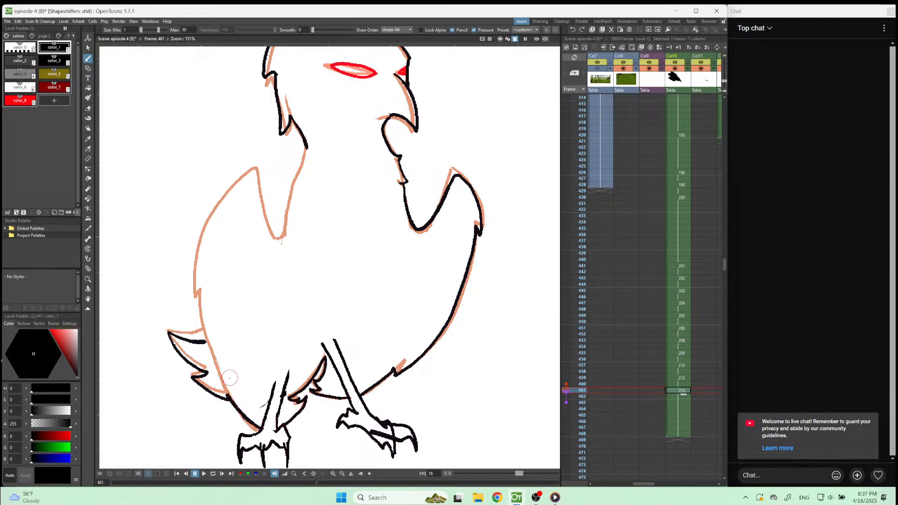
# Ink the back of the neck and the tail-side wing edge on frame 461, erasing and redrawing its end to meet the tail.
pyautogui.moveTo(307, 145)
pyautogui.mouseDown()
pyautogui.moveTo(281, 235)
pyautogui.moveTo(255, 176)
pyautogui.moveTo(243, 177)
pyautogui.moveTo(210, 217)
pyautogui.moveTo(191, 276)
pyautogui.mouseUp()
pyautogui.hotkey('ctrl', 'z')
pyautogui.moveTo(307, 146)
pyautogui.mouseDown()
pyautogui.moveTo(279, 244)
pyautogui.moveTo(253, 176)
pyautogui.moveTo(215, 217)
pyautogui.moveTo(195, 272)
pyautogui.moveTo(202, 344)
pyautogui.mouseUp()
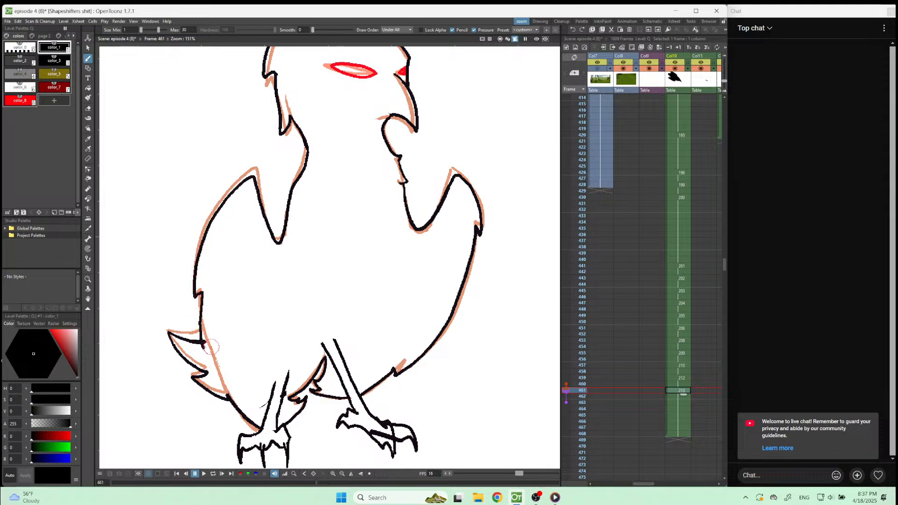
pyautogui.press('a')
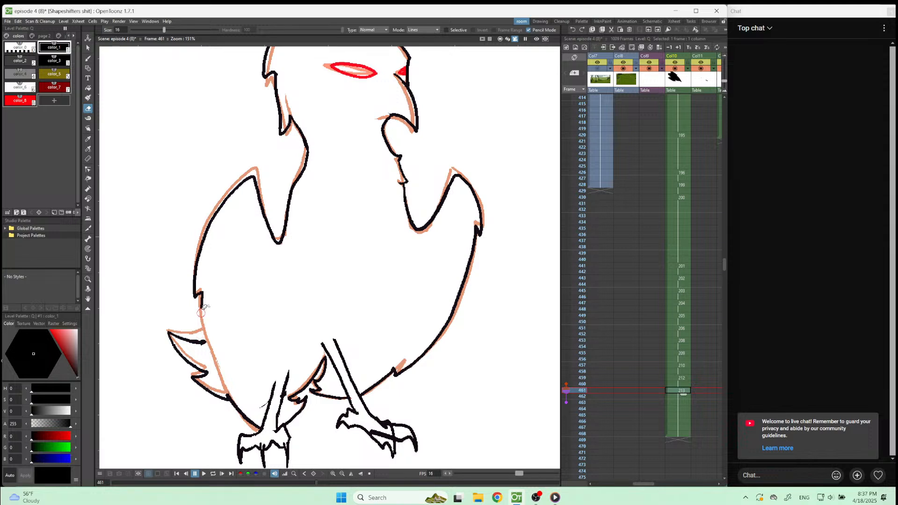
pyautogui.press('b')
pyautogui.moveTo(204, 292)
pyautogui.mouseDown()
pyautogui.moveTo(202, 323)
pyautogui.moveTo(215, 355)
pyautogui.mouseUp()
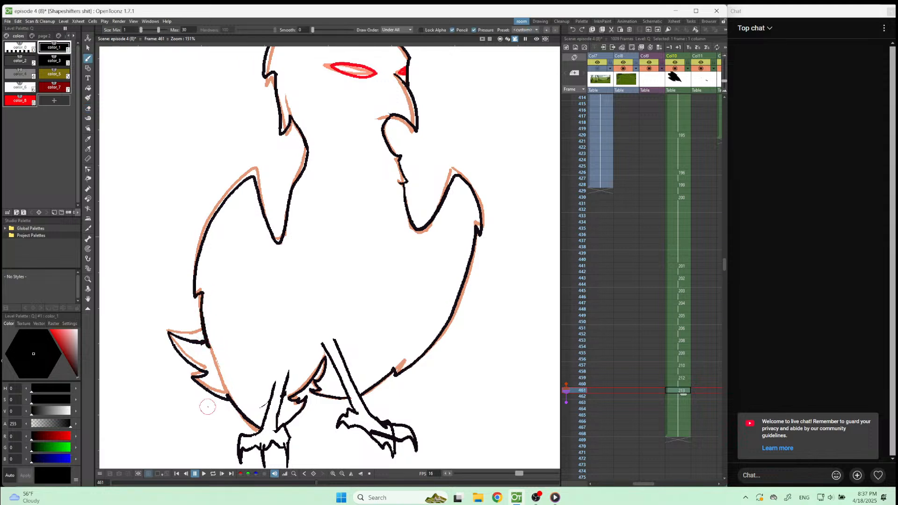
# Play the animation from frame 420 twice to review the motion with the completed frame 461.
pyautogui.scroll(-3, 435, 344)
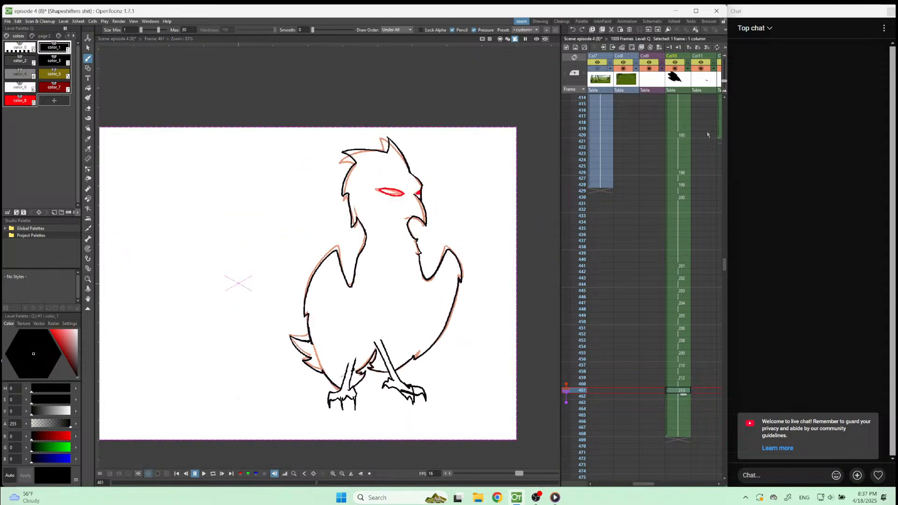
pyautogui.click(683, 135)
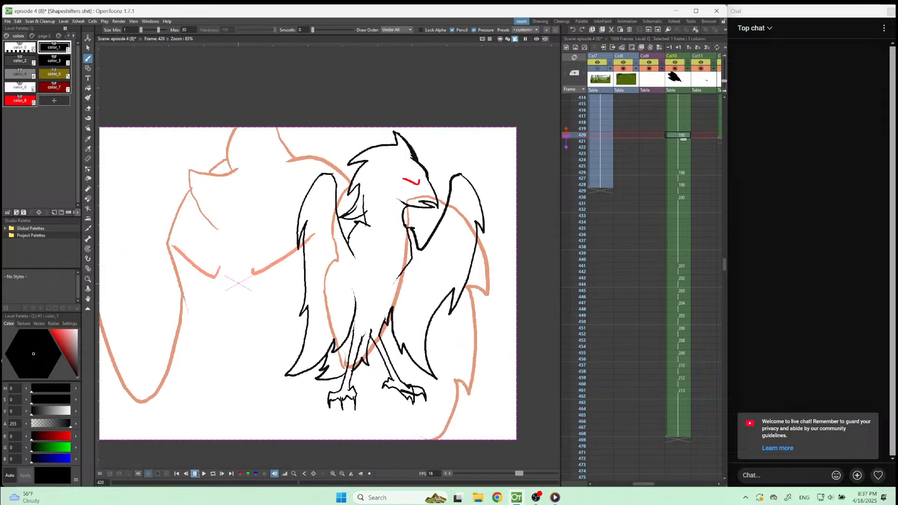
pyautogui.click(203, 474)
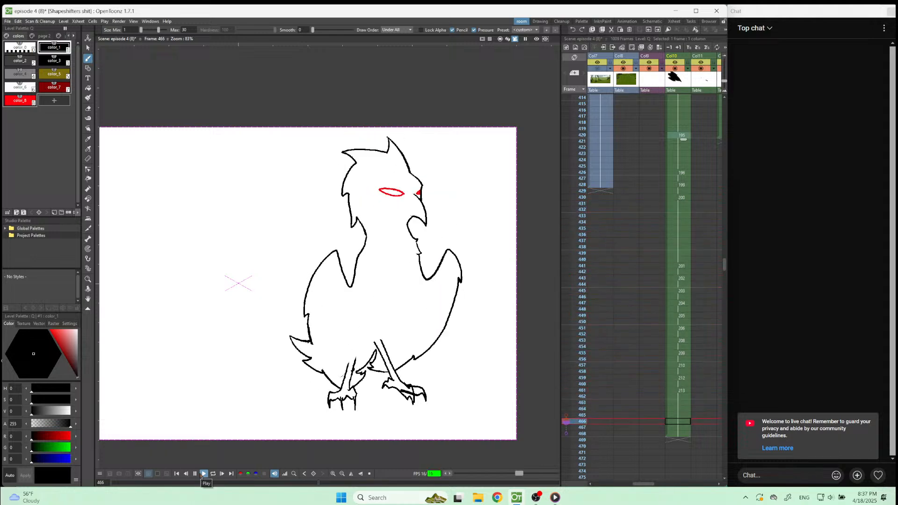
pyautogui.click(202, 476)
pyautogui.click(684, 391)
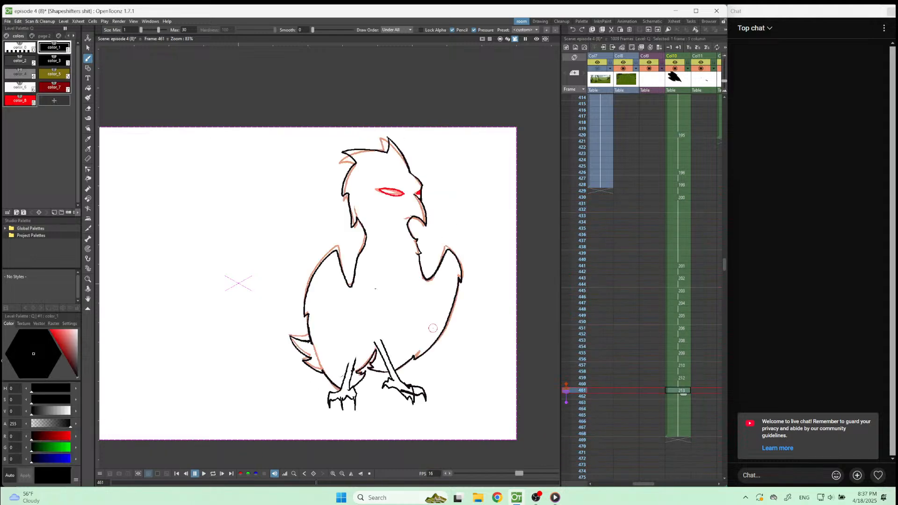
pyautogui.click(87, 48)
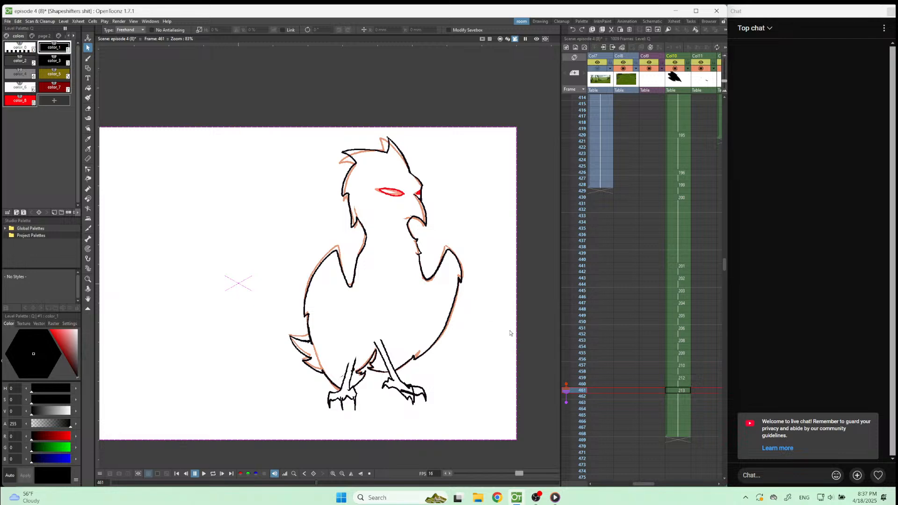
pyautogui.click(679, 136)
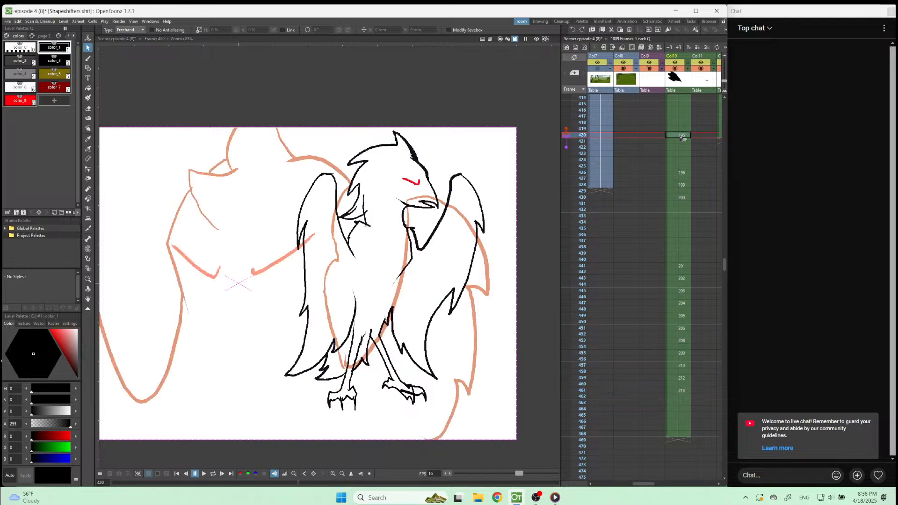
pyautogui.click(203, 474)
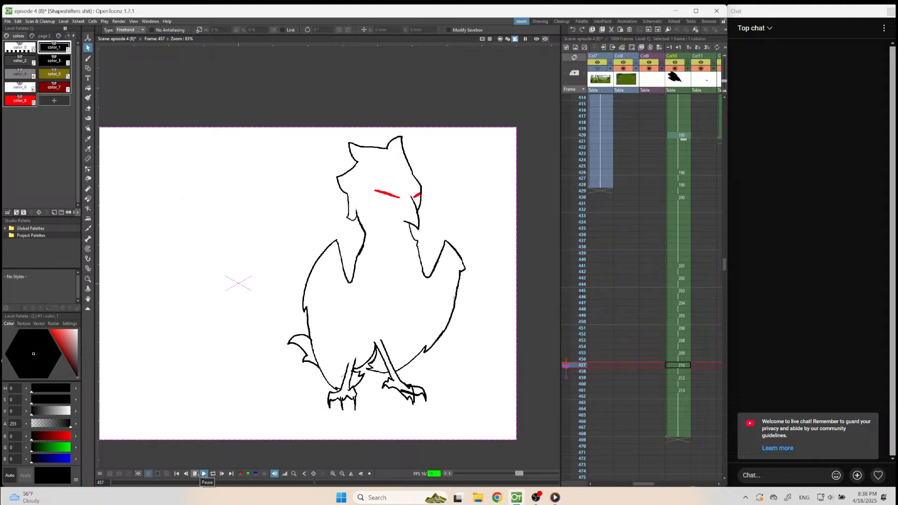
pyautogui.click(195, 474)
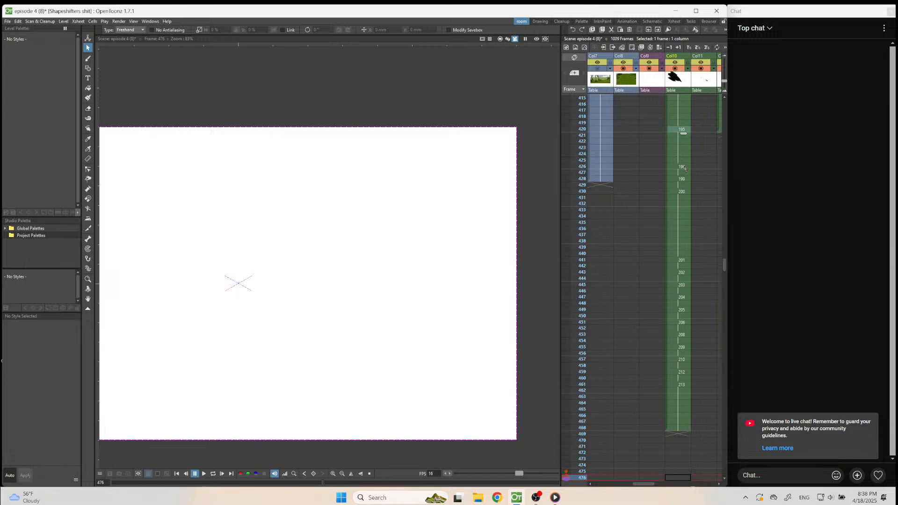
# Create a new blank drawing at frame 432 in Col10 for an in-between of the bird's turn.
pyautogui.click(683, 167)
pyautogui.press('Down')
pyautogui.press('Down')
pyautogui.press('Down')
pyautogui.press('Down')
pyautogui.press('Down')
pyautogui.press('Down')
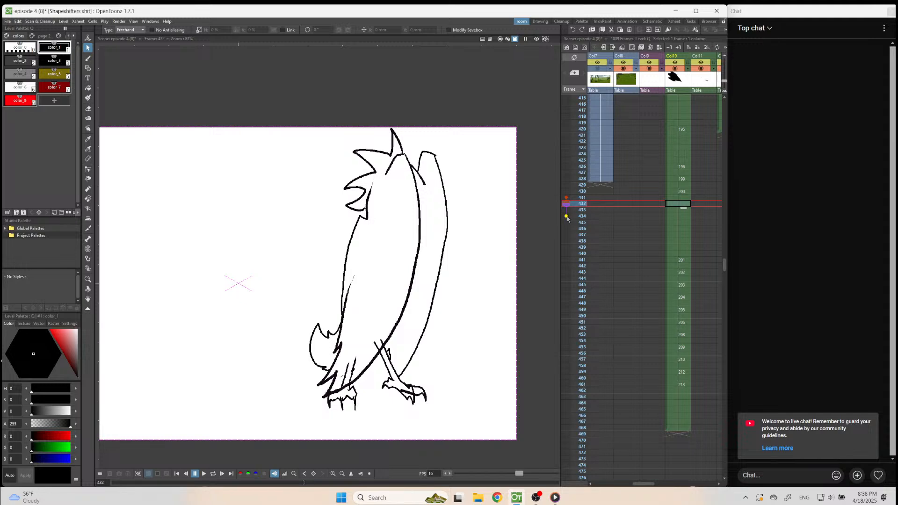
pyautogui.scroll(2, 448, 223)
pyautogui.scroll(2, 490, 191)
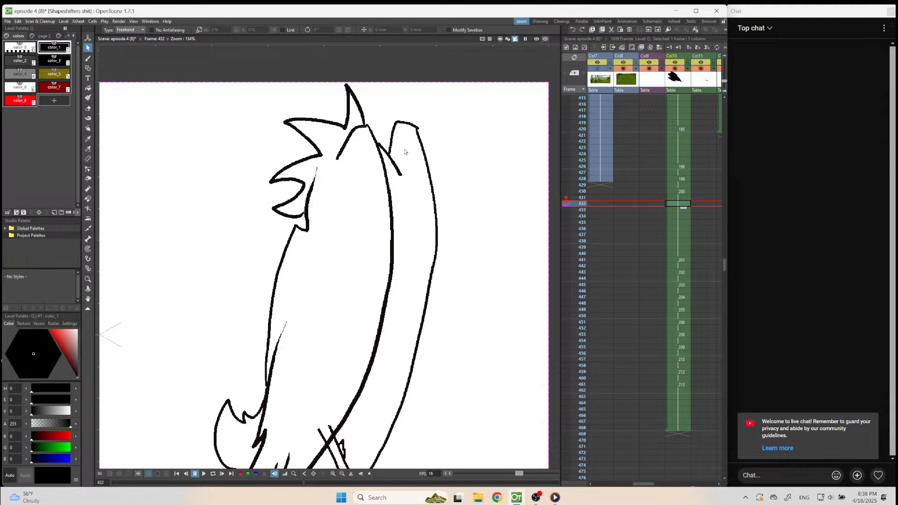
pyautogui.press('b')
pyautogui.hotkey('alt', 'd')
# Ink the head's spiky crest feathers and the raised wing's upper edge on frame 432, with the wing edge inside the orange guide.
pyautogui.moveTo(362, 88); pyautogui.dragTo(375, 144)
pyautogui.moveTo(362, 88)
pyautogui.mouseDown()
pyautogui.moveTo(352, 128)
pyautogui.moveTo(318, 117)
pyautogui.moveTo(325, 152)
pyautogui.moveTo(303, 174)
pyautogui.moveTo(312, 181)
pyautogui.mouseUp()
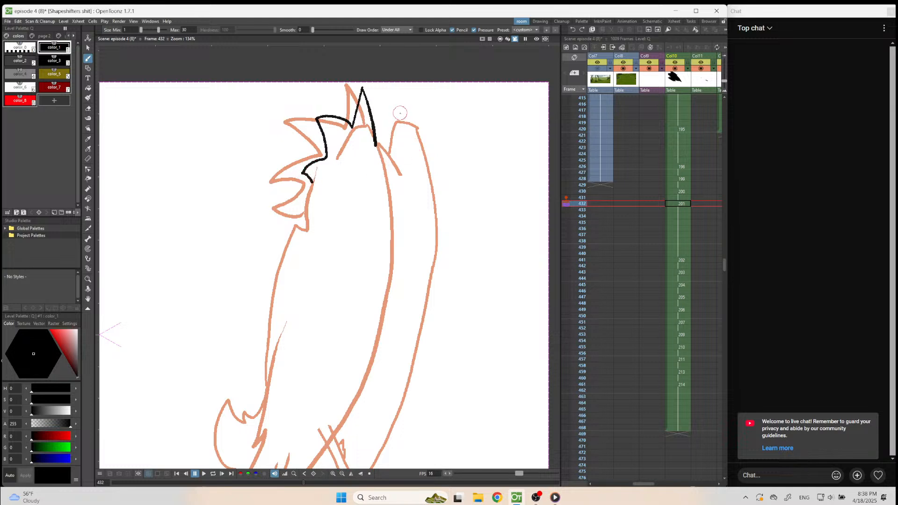
pyautogui.moveTo(379, 131)
pyautogui.mouseDown()
pyautogui.moveTo(390, 137)
pyautogui.moveTo(402, 187)
pyautogui.mouseUp()
pyautogui.moveTo(393, 150)
pyautogui.mouseDown()
pyautogui.moveTo(397, 121)
pyautogui.moveTo(410, 124)
pyautogui.moveTo(420, 224)
pyautogui.moveTo(416, 326)
pyautogui.mouseUp()
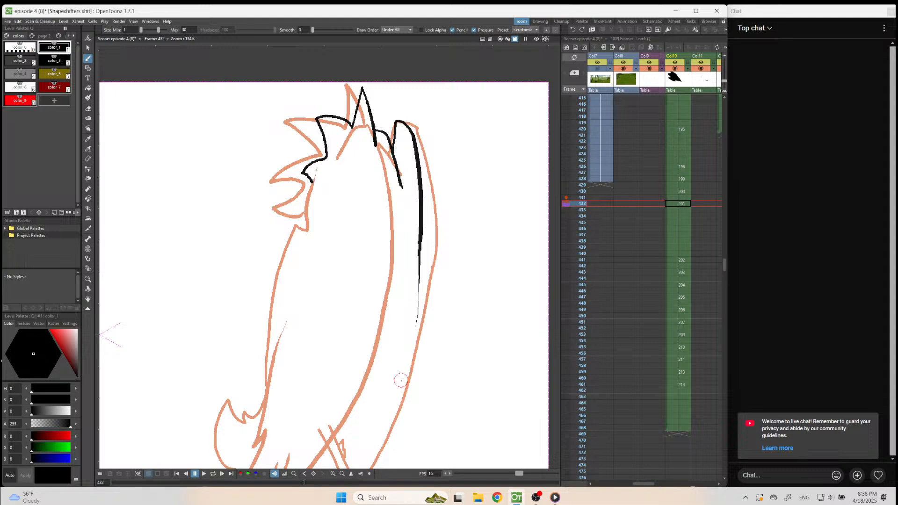
# Extend the wing's outer edge down to the leg on frame 432 and paste in the black legs and feet.
pyautogui.scroll(-7, 413, 159)
pyautogui.scroll(6, 400, 250)
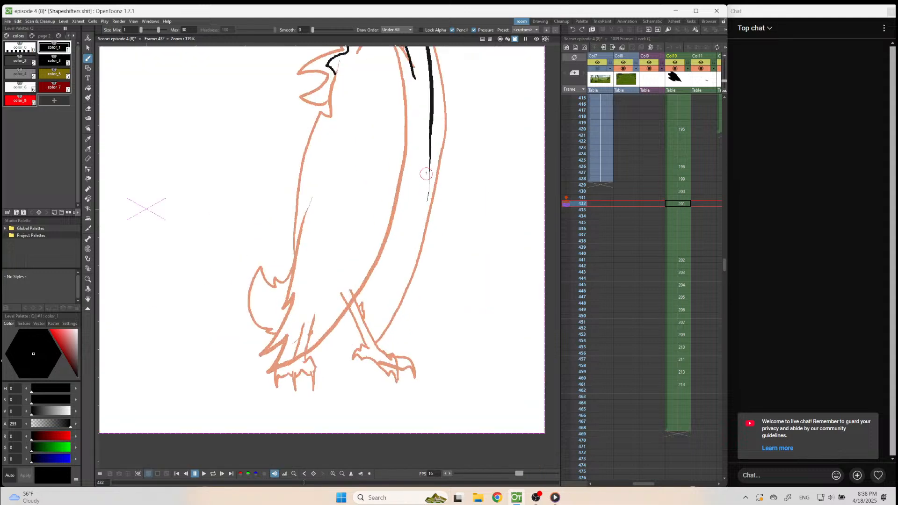
pyautogui.moveTo(430, 161)
pyautogui.mouseDown()
pyautogui.moveTo(420, 230)
pyautogui.moveTo(376, 333)
pyautogui.mouseUp()
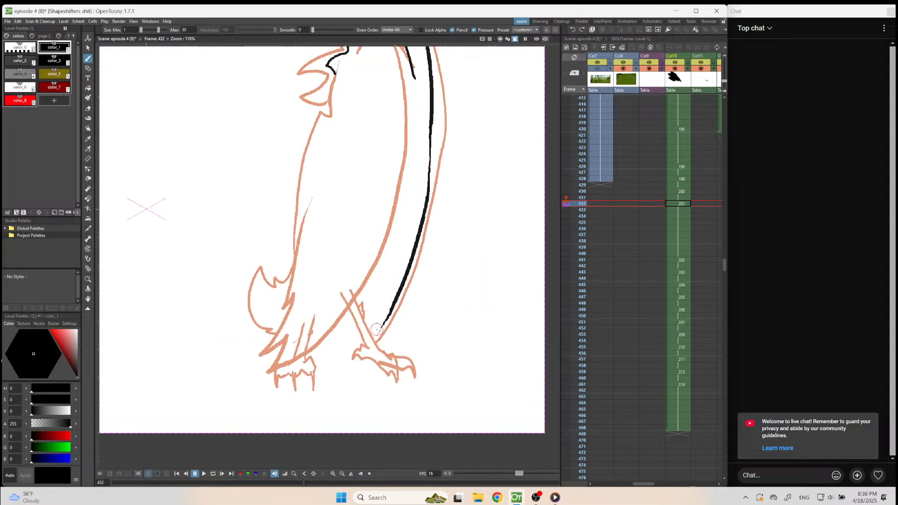
pyautogui.click(682, 205)
pyautogui.hotkey('ctrl', 'v')
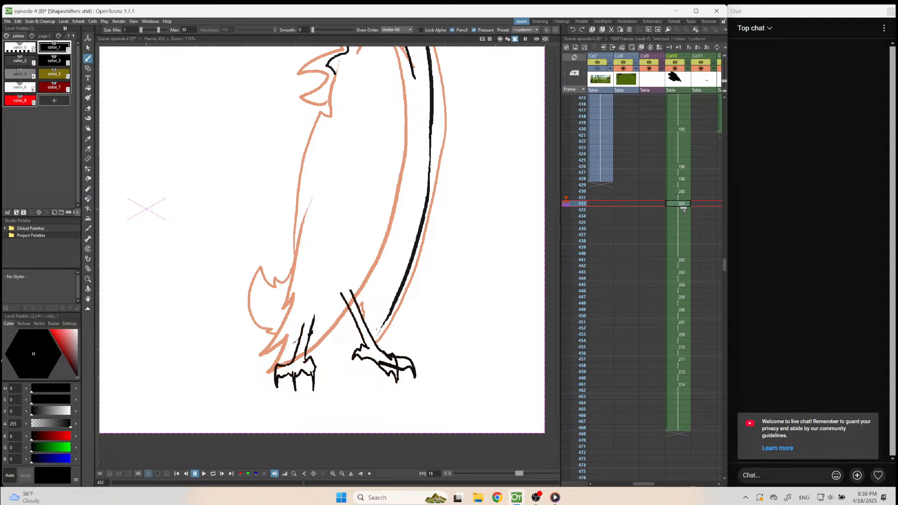
# Finish the wing's lower outer edge on frame 432 and ink the leg feathers and the belly line between the legs.
pyautogui.moveTo(384, 321); pyautogui.dragTo(374, 332)
pyautogui.moveTo(354, 337); pyautogui.dragTo(361, 338)
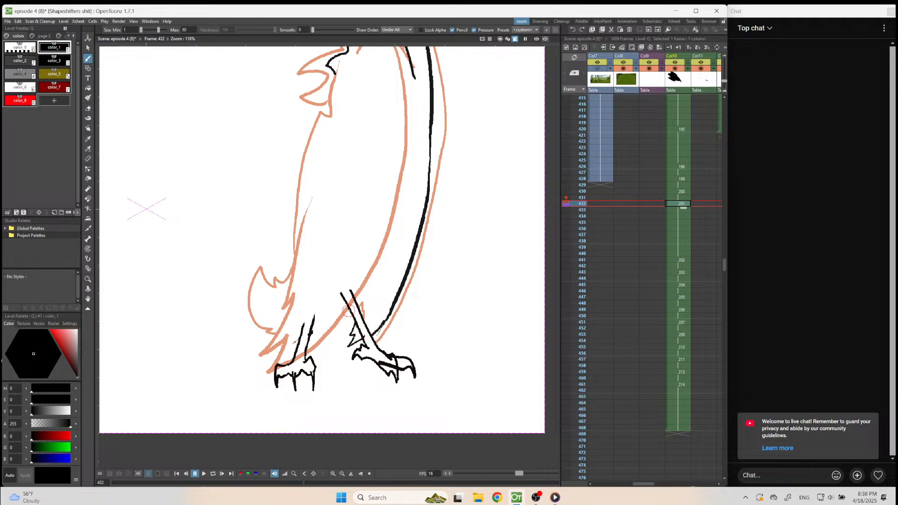
pyautogui.moveTo(345, 325); pyautogui.dragTo(324, 355)
pyautogui.moveTo(282, 348); pyautogui.dragTo(298, 298)
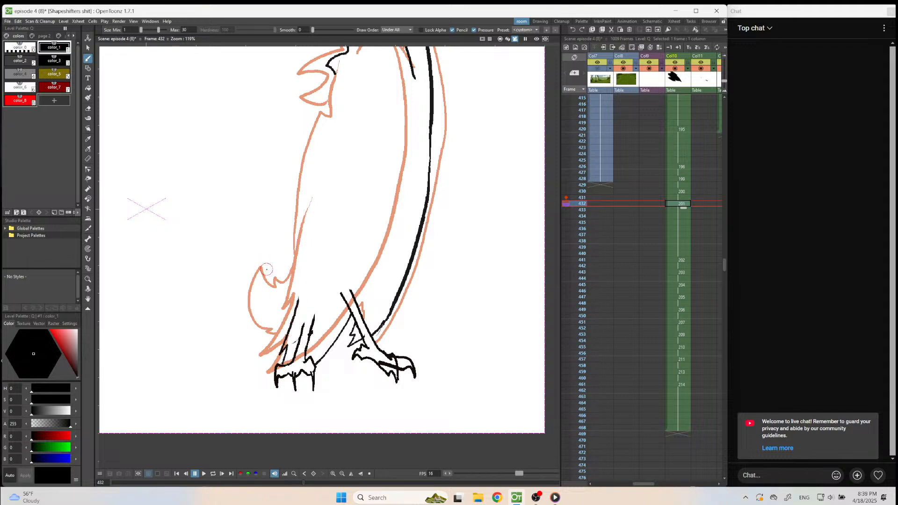
# Ink the curled tail, the body's long edge and the neck feathers on frame 432, keeping the tail inside the orange guide.
pyautogui.moveTo(268, 267); pyautogui.dragTo(270, 284)
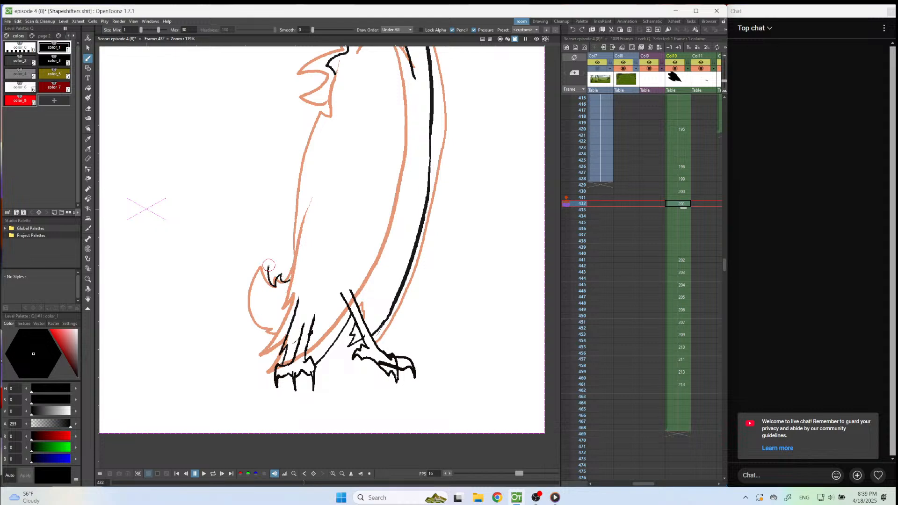
pyautogui.moveTo(254, 284)
pyautogui.mouseDown()
pyautogui.moveTo(252, 311)
pyautogui.moveTo(269, 327)
pyautogui.mouseUp()
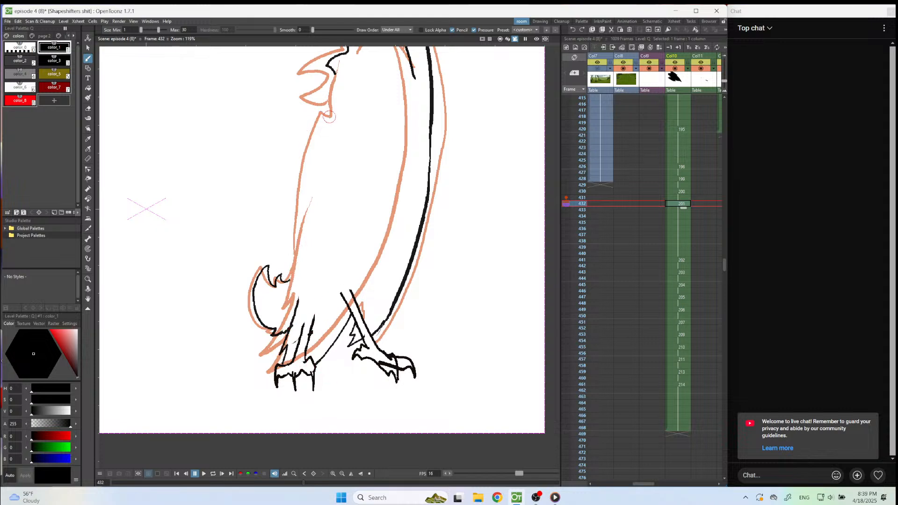
pyautogui.moveTo(323, 115)
pyautogui.mouseDown()
pyautogui.moveTo(306, 147)
pyautogui.moveTo(292, 268)
pyautogui.mouseUp()
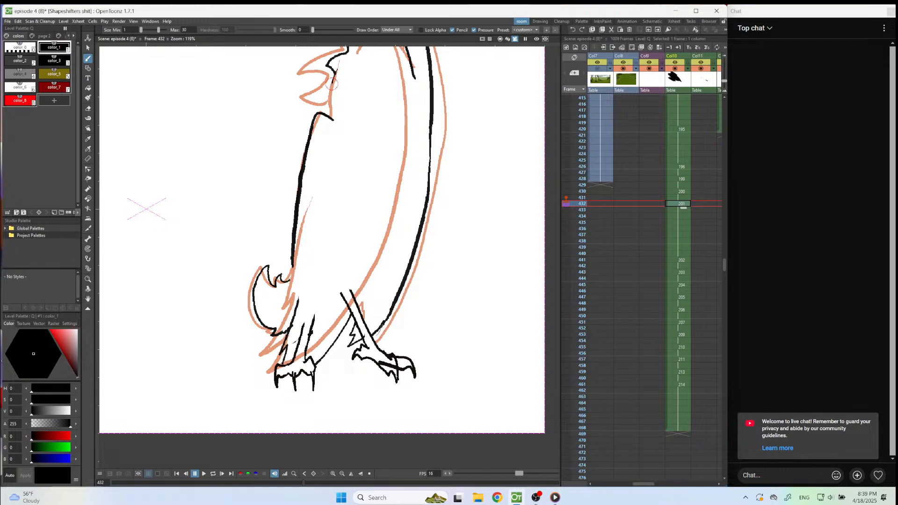
pyautogui.moveTo(335, 76); pyautogui.dragTo(320, 93)
pyautogui.scroll(-2, 340, 115)
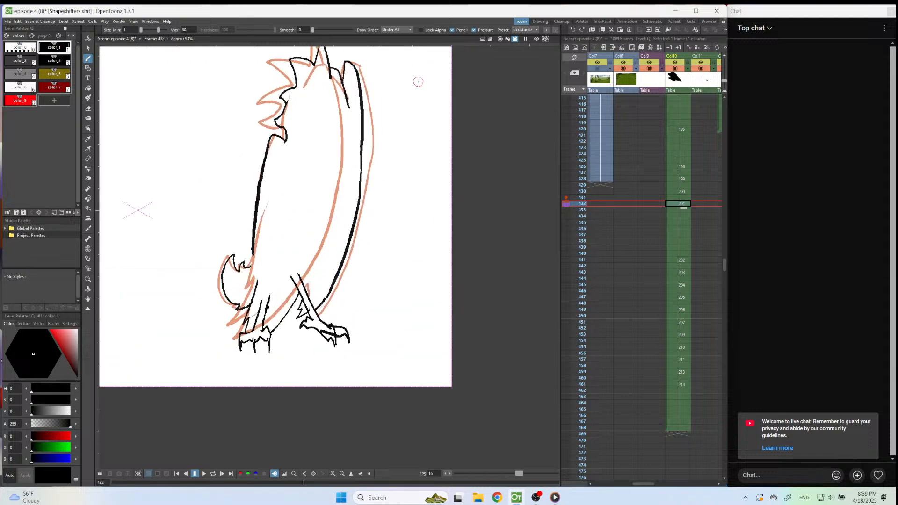
# Create a new blank drawing at frame 431 in Col10, with the following drawing displayed as an onion-skin guide.
pyautogui.press('Up')
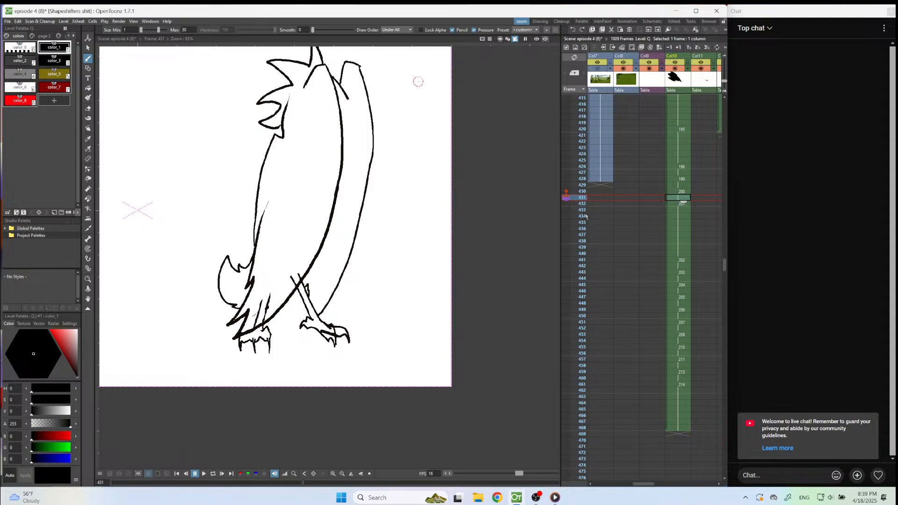
pyautogui.click(566, 204)
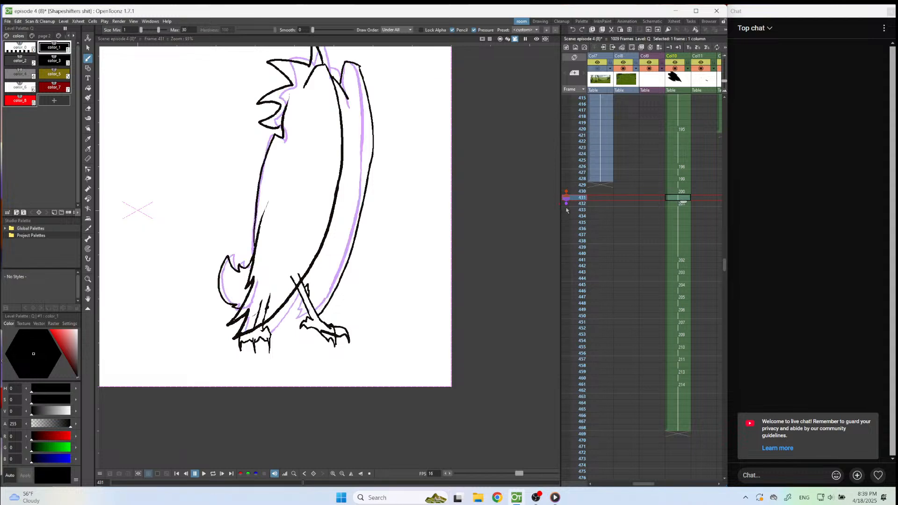
pyautogui.click(490, 401)
# Ink the head's spiky crest and neck feathers on frame 431 between the orange and purple guides.
pyautogui.scroll(-5, 469, 387)
pyautogui.scroll(6, 393, 208)
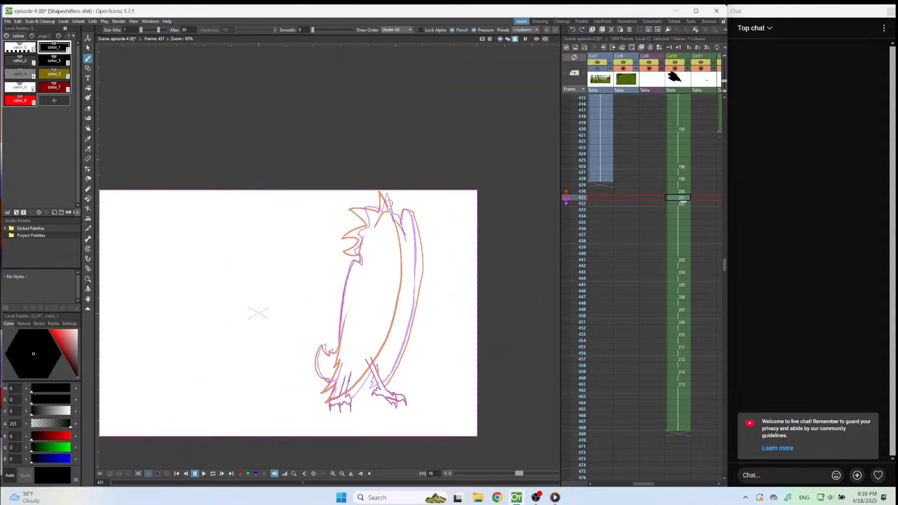
pyautogui.scroll(5, 392, 209)
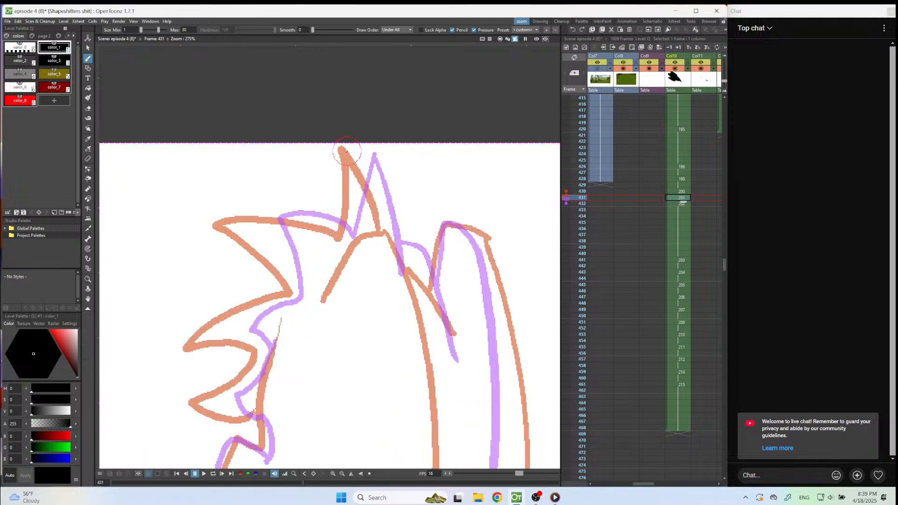
pyautogui.moveTo(345, 148); pyautogui.dragTo(387, 236)
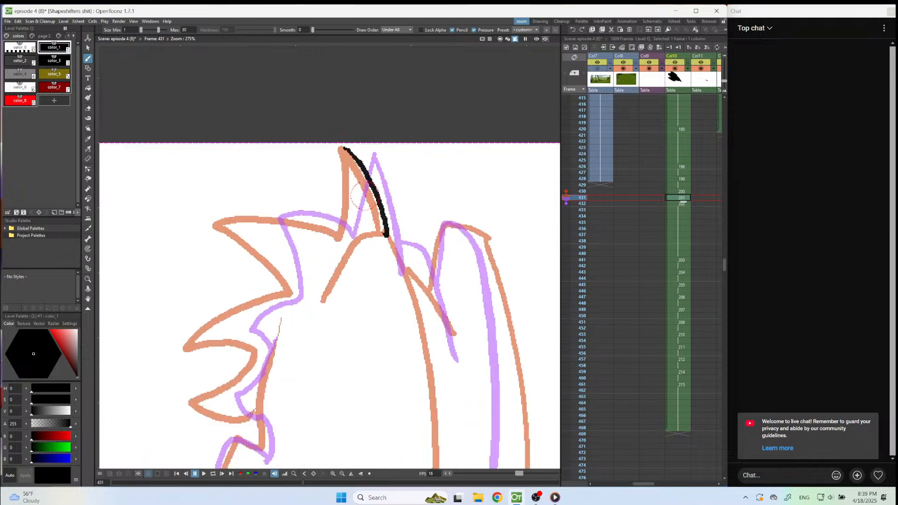
pyautogui.moveTo(344, 149)
pyautogui.mouseDown()
pyautogui.moveTo(345, 235)
pyautogui.moveTo(282, 220)
pyautogui.moveTo(229, 221)
pyautogui.moveTo(274, 256)
pyautogui.moveTo(293, 292)
pyautogui.moveTo(207, 335)
pyautogui.moveTo(252, 345)
pyautogui.moveTo(263, 357)
pyautogui.moveTo(213, 400)
pyautogui.moveTo(234, 413)
pyautogui.moveTo(260, 405)
pyautogui.mouseUp()
pyautogui.scroll(-5, 259, 405)
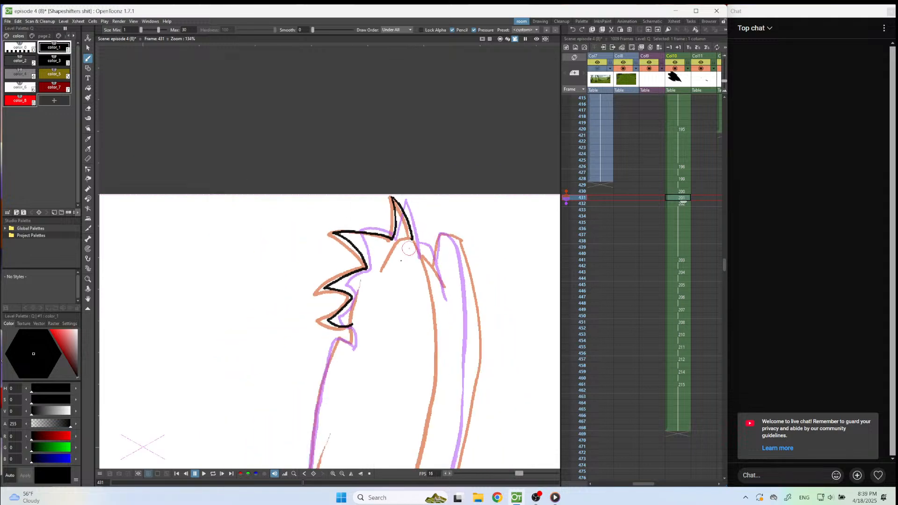
pyautogui.scroll(5, 373, 373)
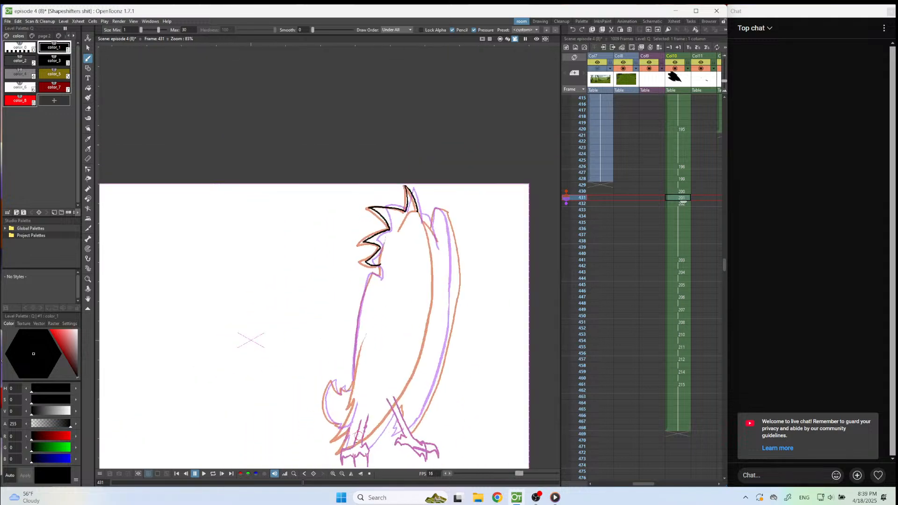
# Ink the curled tail and the lower part of the body's edge above it on frame 431.
pyautogui.moveTo(293, 256); pyautogui.dragTo(305, 287)
pyautogui.moveTo(317, 304)
pyautogui.mouseDown()
pyautogui.moveTo(321, 282)
pyautogui.moveTo(333, 293)
pyautogui.moveTo(353, 272)
pyautogui.mouseUp()
pyautogui.moveTo(365, 114)
pyautogui.mouseDown()
pyautogui.moveTo(351, 292)
pyautogui.moveTo(343, 320)
pyautogui.mouseUp()
pyautogui.moveTo(291, 256)
pyautogui.mouseDown()
pyautogui.moveTo(270, 349)
pyautogui.moveTo(281, 369)
pyautogui.moveTo(316, 395)
pyautogui.moveTo(305, 385)
pyautogui.moveTo(317, 387)
pyautogui.moveTo(307, 399)
pyautogui.moveTo(327, 396)
pyautogui.mouseUp()
pyautogui.scroll(-6, 404, 312)
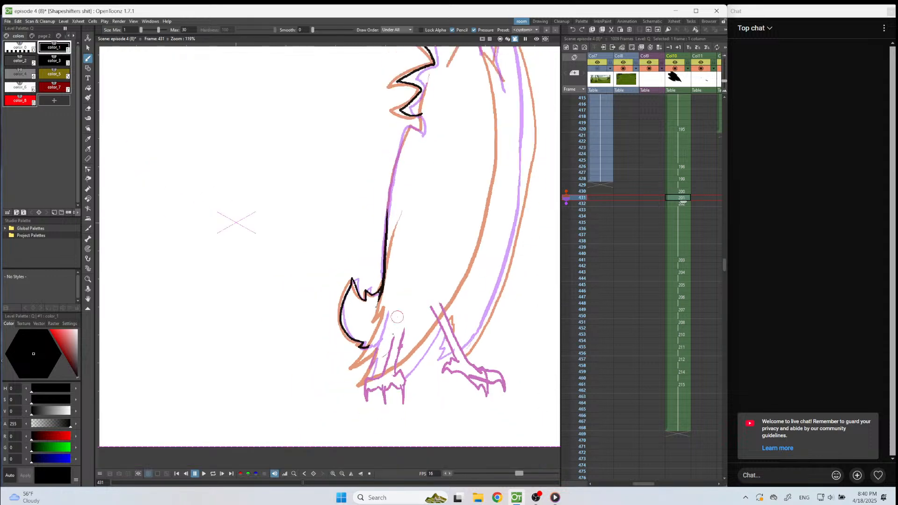
# Paste the black legs and feet into frame 431 and ink the jagged feathers below the tail and the belly line.
pyautogui.scroll(7, 379, 389)
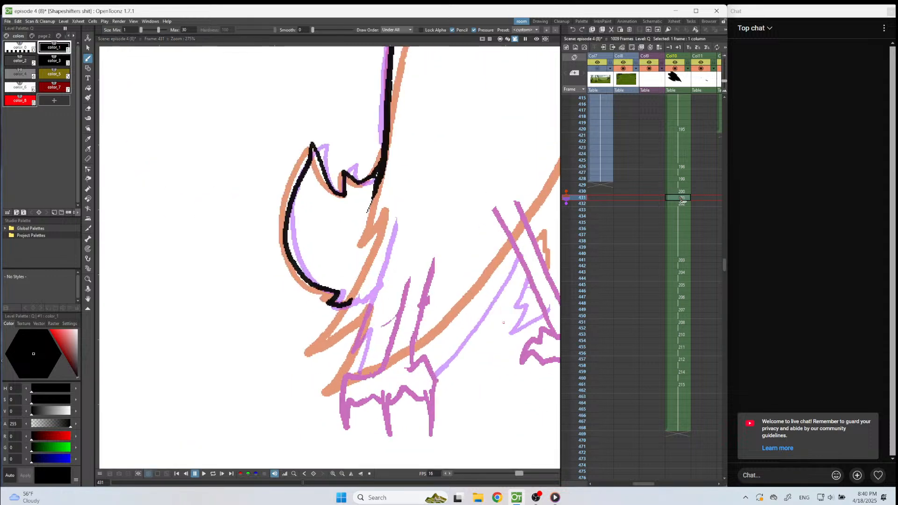
pyautogui.hotkey('ctrl', 'v')
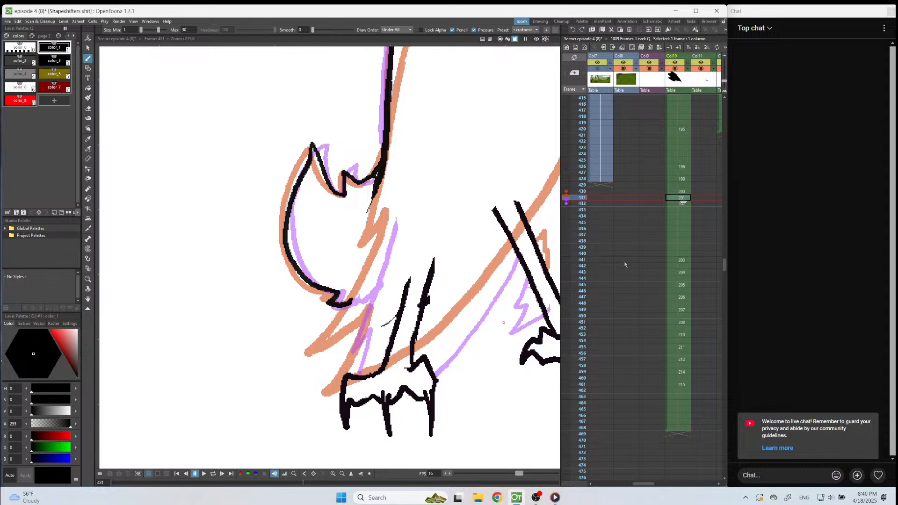
pyautogui.moveTo(368, 297)
pyautogui.mouseDown()
pyautogui.moveTo(335, 355)
pyautogui.moveTo(357, 346)
pyautogui.moveTo(342, 380)
pyautogui.mouseUp()
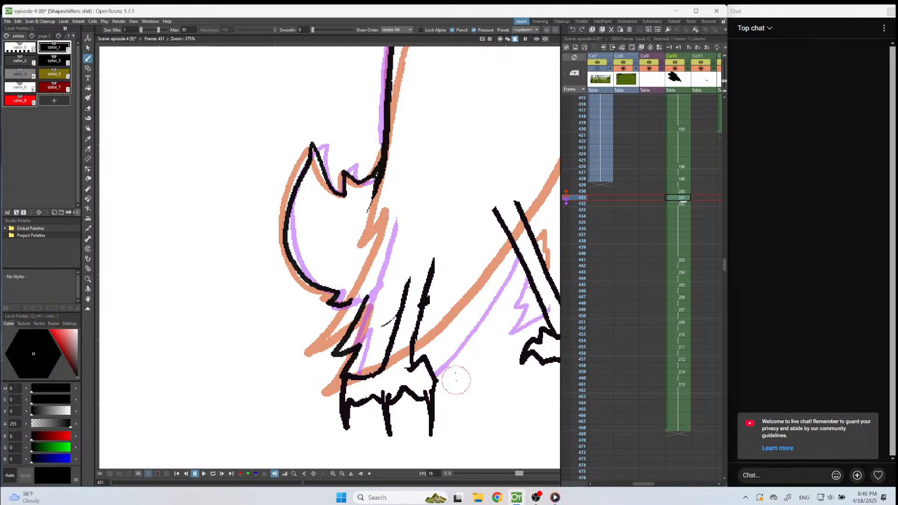
pyautogui.moveTo(430, 359); pyautogui.dragTo(518, 250)
pyautogui.moveTo(367, 299); pyautogui.dragTo(374, 283)
pyautogui.scroll(-5, 375, 281)
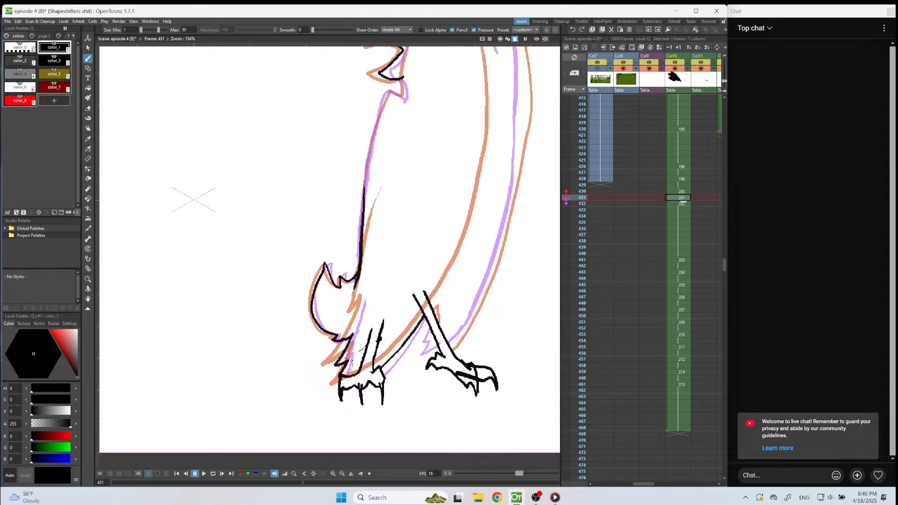
# Ink the feathers beside the bird's forward leg and the lowest part of the wing's outer edge on frame 431.
pyautogui.scroll(4, 388, 374)
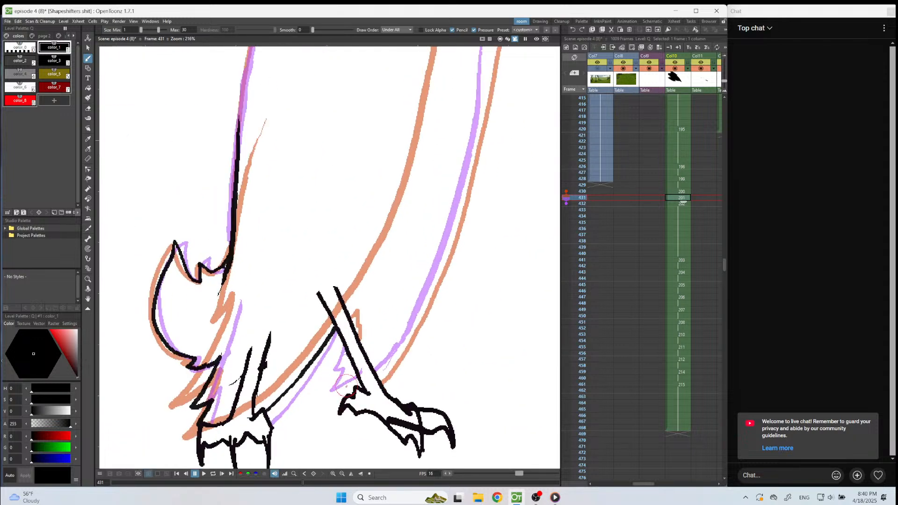
pyautogui.moveTo(351, 363)
pyautogui.mouseDown()
pyautogui.moveTo(344, 377)
pyautogui.moveTo(351, 374)
pyautogui.moveTo(347, 391)
pyautogui.moveTo(354, 386)
pyautogui.mouseUp()
pyautogui.hotkey('ctrl', 'z')
pyautogui.moveTo(378, 374)
pyautogui.mouseDown()
pyautogui.moveTo(398, 357)
pyautogui.moveTo(418, 313)
pyautogui.mouseUp()
pyautogui.scroll(-5, 398, 412)
pyautogui.scroll(1, 426, 272)
pyautogui.scroll(1, 442, 227)
pyautogui.moveTo(437, 204); pyautogui.dragTo(425, 309)
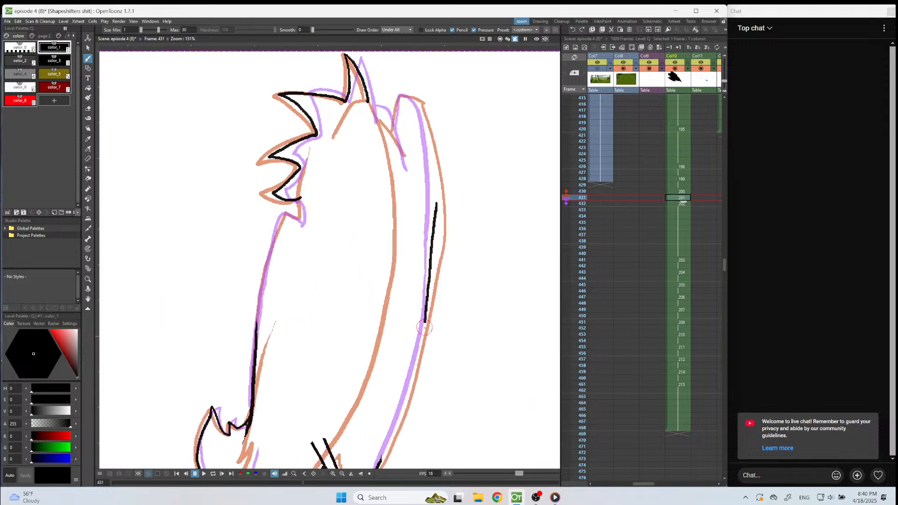
pyautogui.hotkey('ctrl', 'z')
pyautogui.hotkey('ctrl', 'z')
# Ink the middle stretch of the wing's outer edge between the orange and purple guides on frame 431.
pyautogui.moveTo(437, 198); pyautogui.dragTo(418, 358)
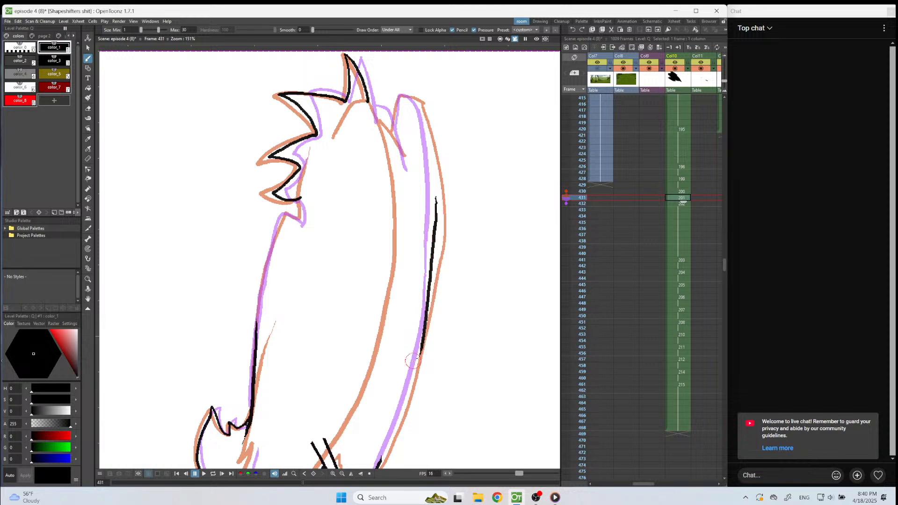
# Switch to Media Player, skip to the next track and return to the drawing in OpenToonz.
pyautogui.moveTo(555, 497)
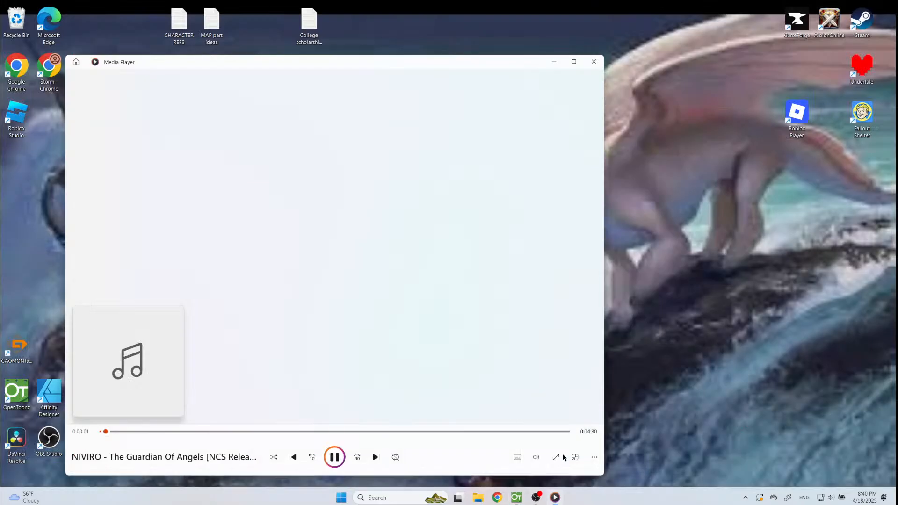
pyautogui.click(562, 451)
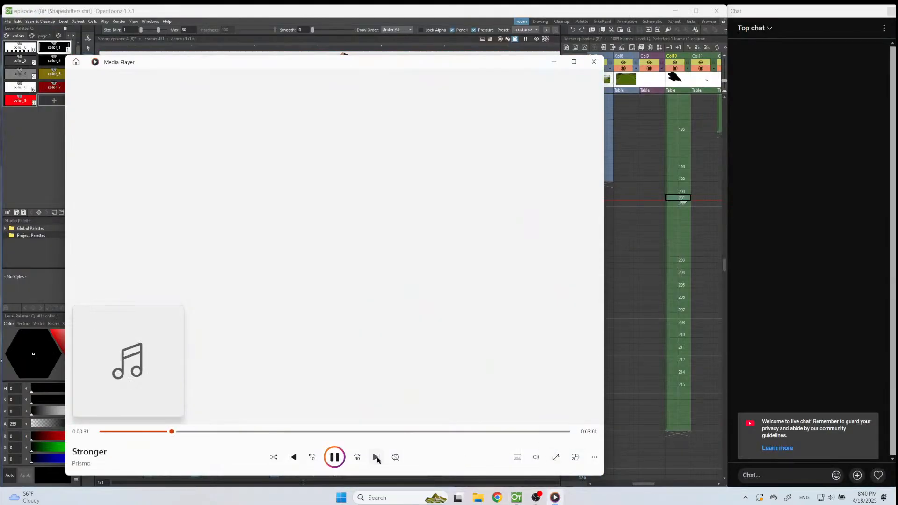
pyautogui.click(377, 458)
pyautogui.click(557, 500)
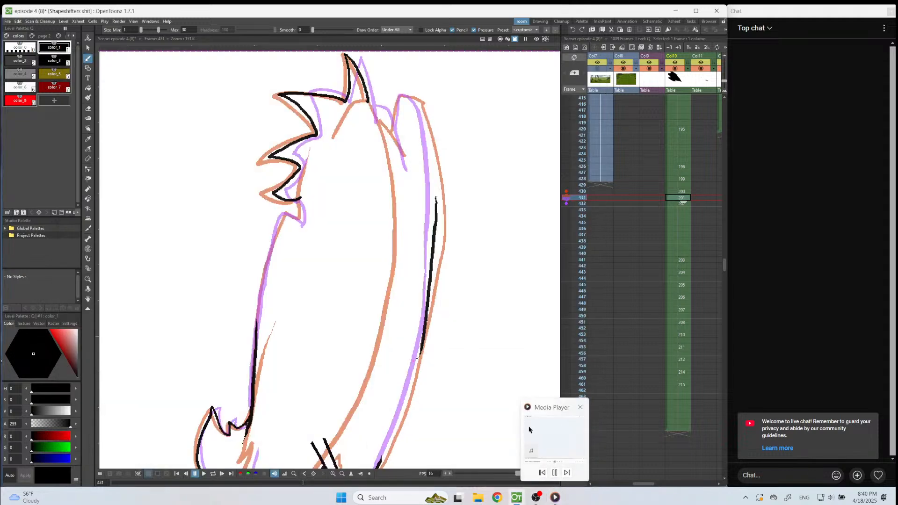
# Extend the wing's outer edge on frame 431 down to the stroke already inked near the foot.
pyautogui.scroll(-1, 431, 346)
pyautogui.scroll(3, 431, 346)
pyautogui.scroll(-5, 435, 290)
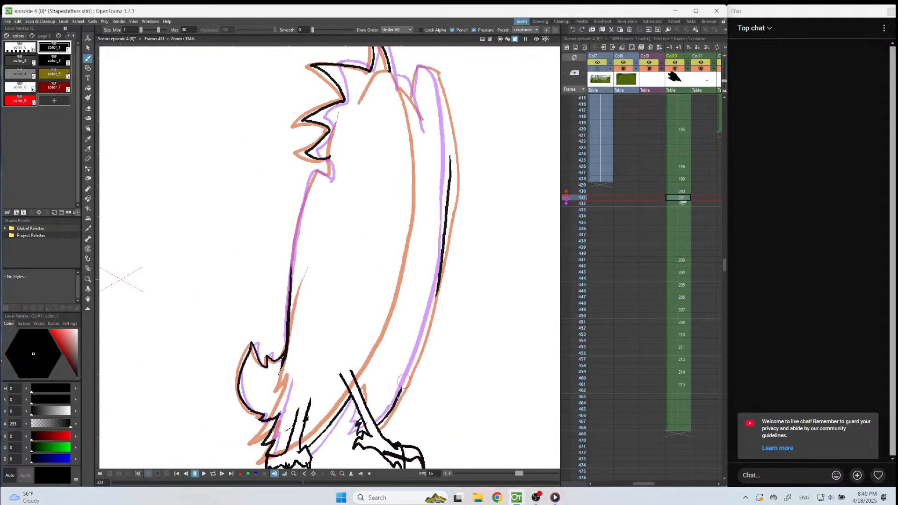
pyautogui.scroll(9, 468, 211)
pyautogui.moveTo(486, 161)
pyautogui.mouseDown()
pyautogui.moveTo(414, 356)
pyautogui.moveTo(372, 403)
pyautogui.mouseUp()
pyautogui.scroll(-4, 372, 403)
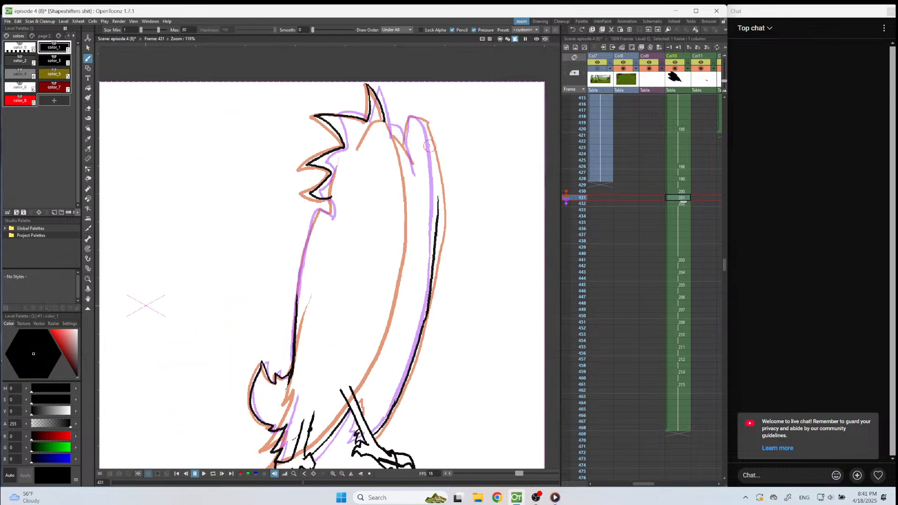
# Ink the wing's upper edge and rounded tip on frame 431, and the back of the head down to the wing.
pyautogui.scroll(3, 425, 116)
pyautogui.moveTo(418, 126)
pyautogui.mouseDown()
pyautogui.moveTo(438, 206)
pyautogui.moveTo(439, 278)
pyautogui.mouseUp()
pyautogui.moveTo(422, 131)
pyautogui.mouseDown()
pyautogui.moveTo(390, 111)
pyautogui.moveTo(382, 168)
pyautogui.moveTo(384, 158)
pyautogui.mouseUp()
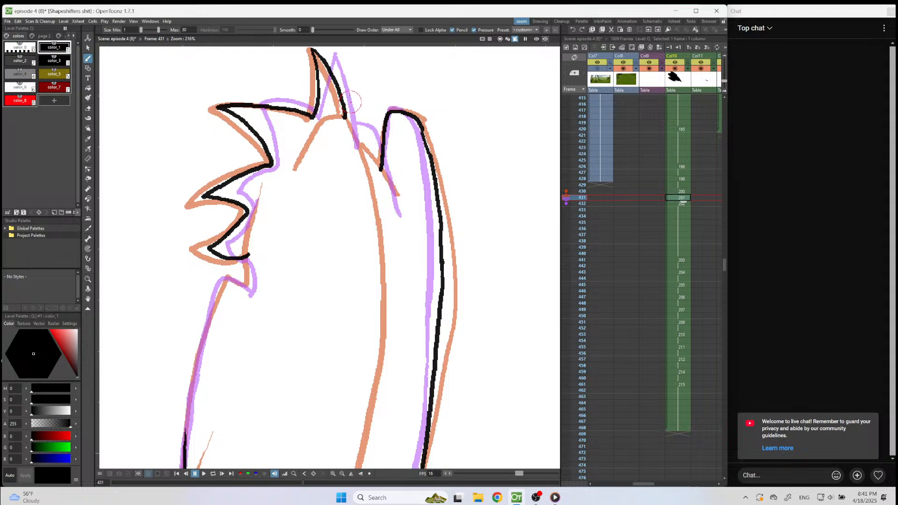
pyautogui.moveTo(346, 116)
pyautogui.mouseDown()
pyautogui.moveTo(363, 138)
pyautogui.moveTo(373, 184)
pyautogui.mouseUp()
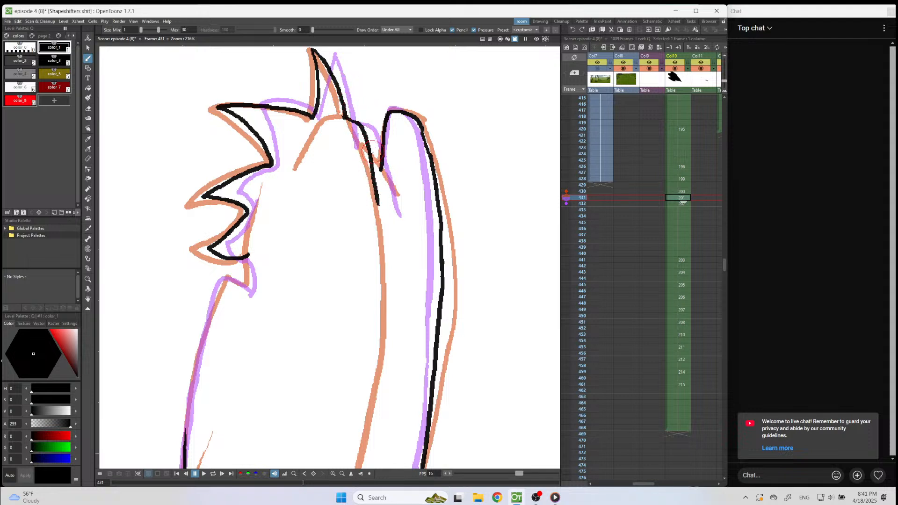
pyautogui.moveTo(371, 151); pyautogui.dragTo(389, 177)
pyautogui.scroll(-3, 383, 183)
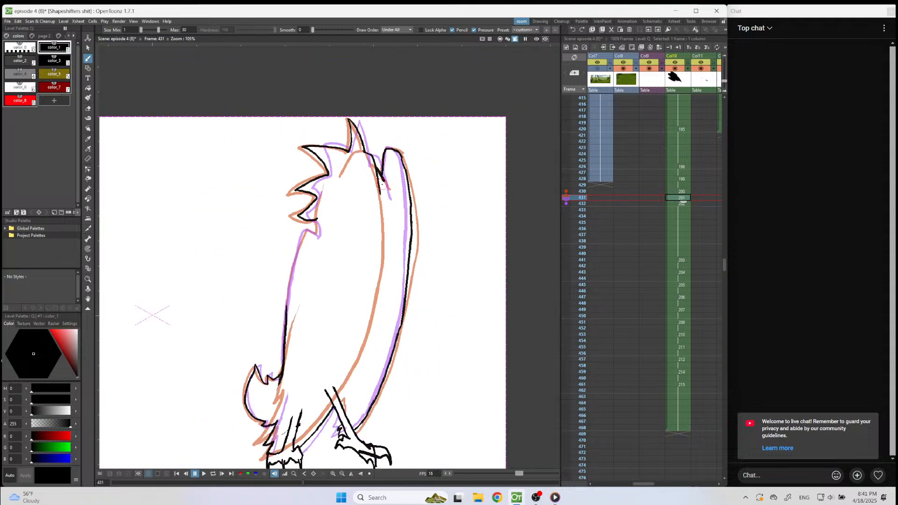
# Ink the neck below the last feather and the body's upper edge on frame 431 down to the existing body line.
pyautogui.scroll(-2, 382, 188)
pyautogui.scroll(1, 307, 350)
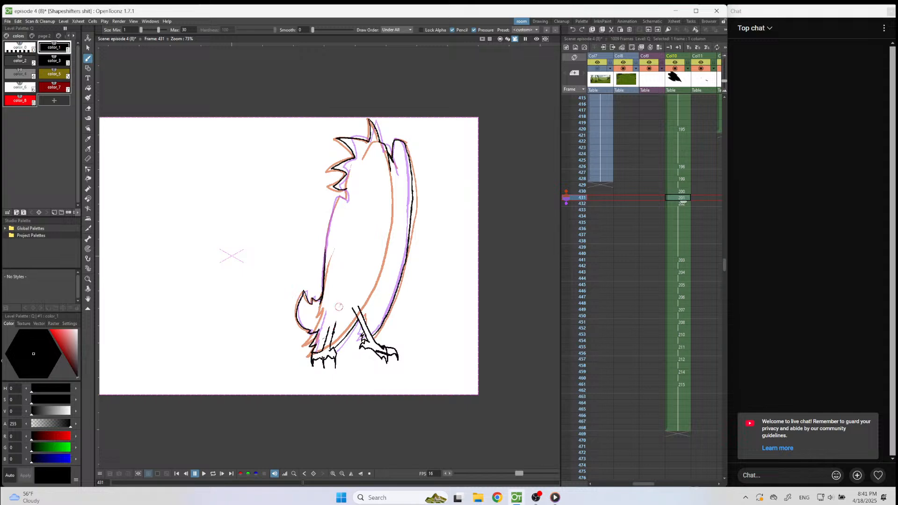
pyautogui.scroll(6, 336, 268)
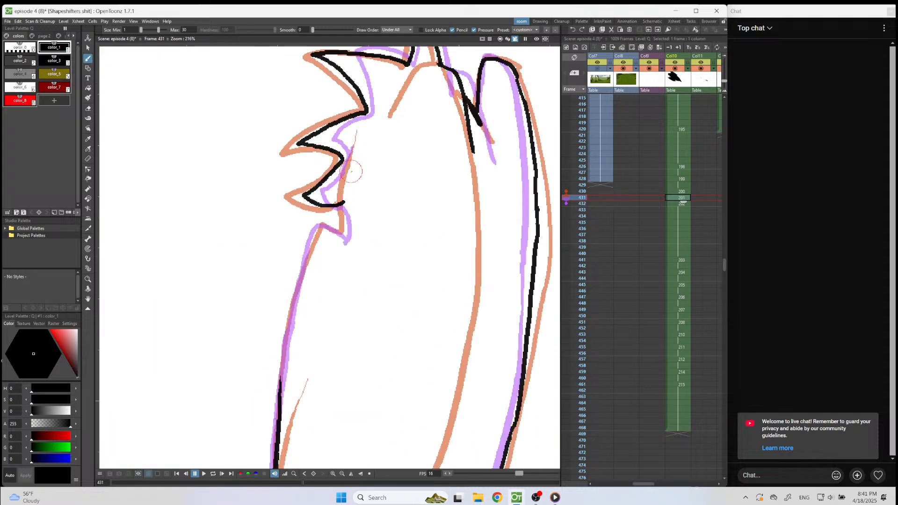
pyautogui.moveTo(345, 204)
pyautogui.mouseDown()
pyautogui.moveTo(347, 236)
pyautogui.moveTo(331, 230)
pyautogui.moveTo(311, 241)
pyautogui.moveTo(293, 290)
pyautogui.moveTo(271, 411)
pyautogui.mouseUp()
# Extend the drawings at frames 430 and 431 in Col10 to two frames each, and go to frame 424.
pyautogui.moveTo(683, 195); pyautogui.dragTo(682, 191)
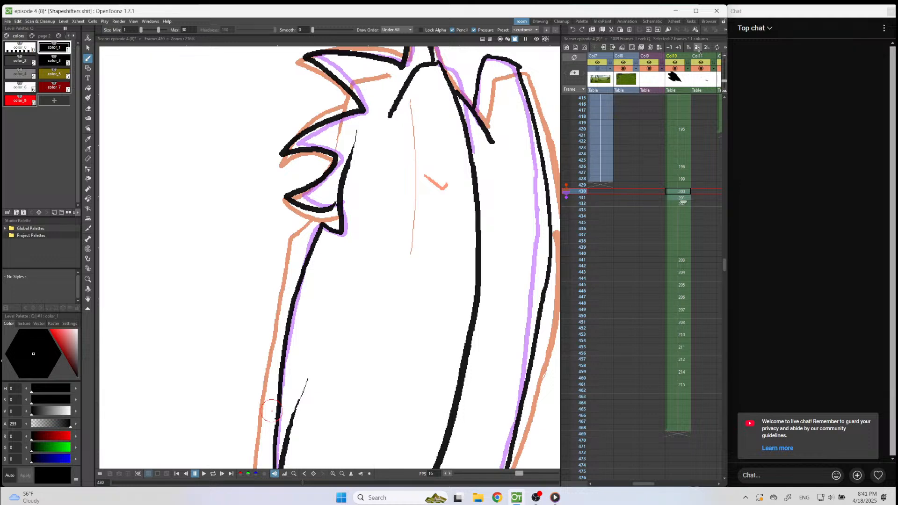
pyautogui.click(697, 48)
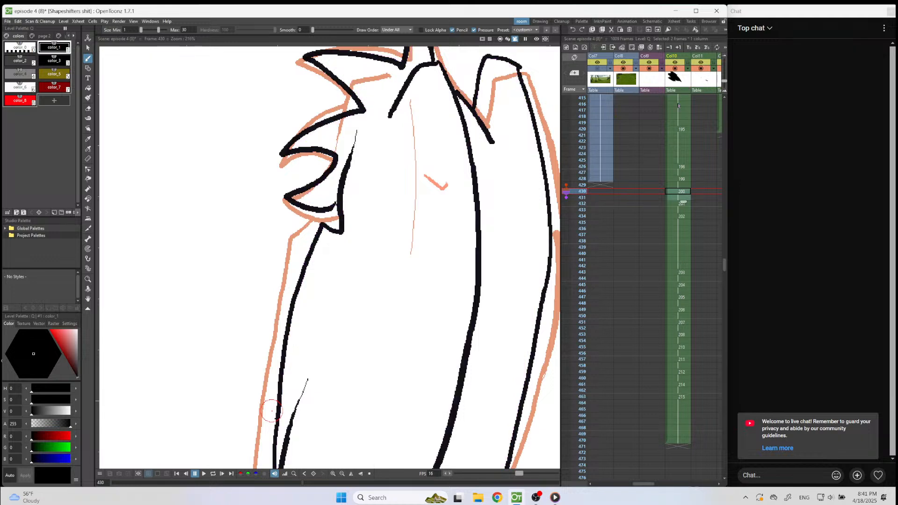
pyautogui.scroll(-5, 329, 187)
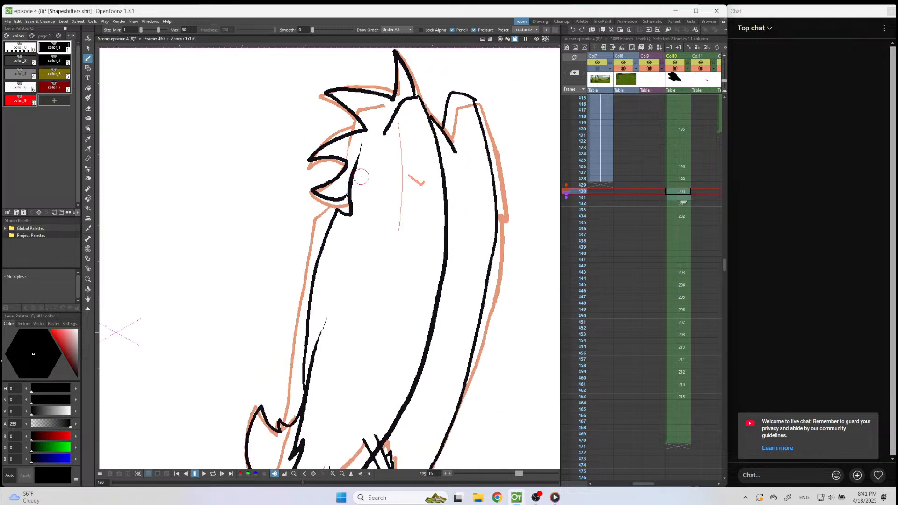
pyautogui.click(683, 155)
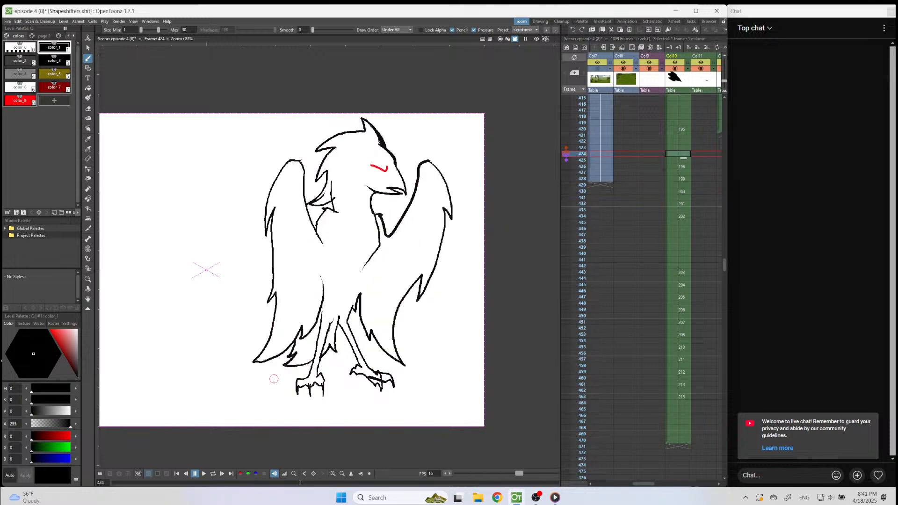
# Review the bird's turn from frame 424 and extend the drawing at frame 430 in Col10 to a four-frame hold.
pyautogui.click(203, 474)
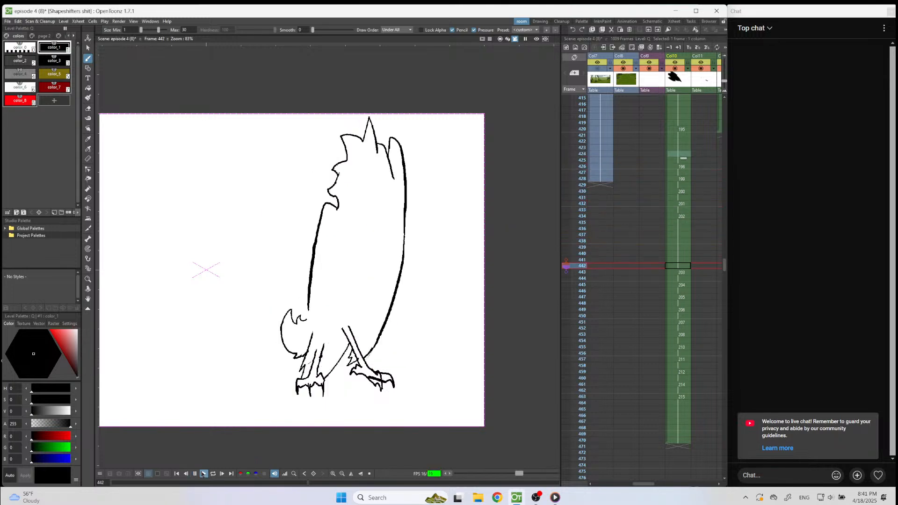
pyautogui.click(679, 167)
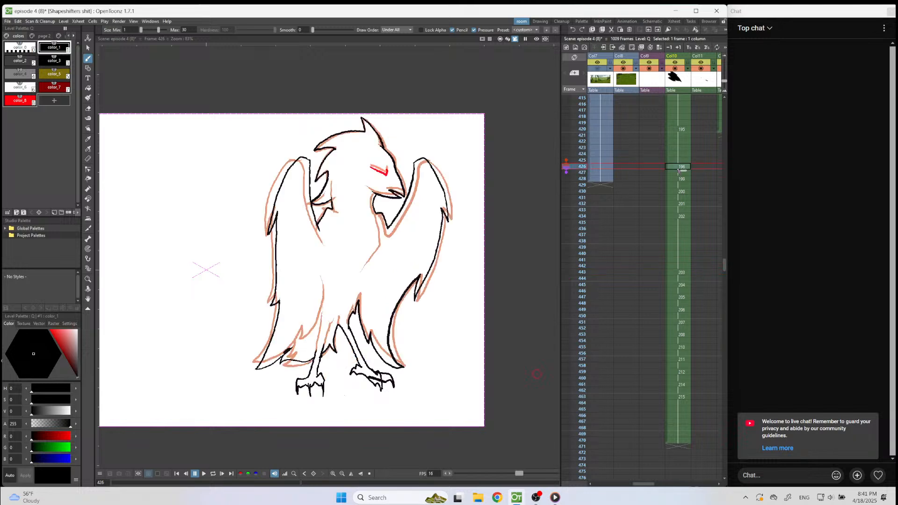
pyautogui.press('Down')
pyautogui.press('Down')
pyautogui.press('Down')
pyautogui.press('Down')
pyautogui.press('Down')
pyautogui.press('Down')
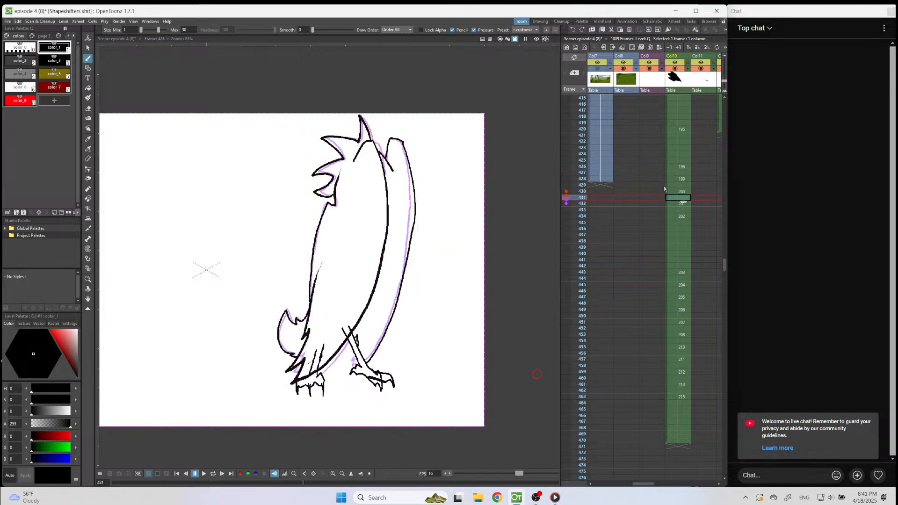
pyautogui.press('Up')
pyautogui.press('Down')
pyautogui.press('Up')
pyautogui.press('Up')
pyautogui.moveTo(683, 196); pyautogui.dragTo(683, 216)
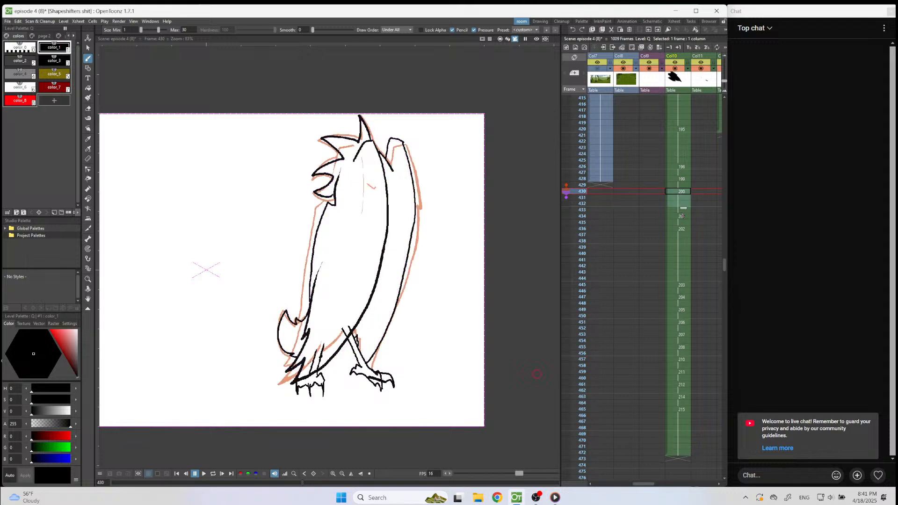
# Try a longer hold for the drawing at frame 434 in Col10, and play the turn from frame 420.
pyautogui.click(682, 217)
pyautogui.moveTo(684, 222)
pyautogui.mouseDown()
pyautogui.moveTo(685, 238)
pyautogui.moveTo(687, 221)
pyautogui.mouseUp()
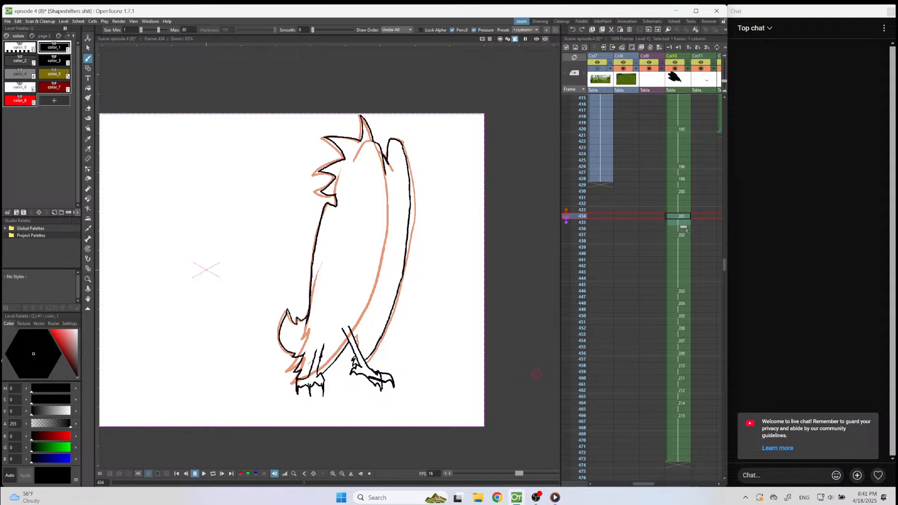
pyautogui.click(686, 128)
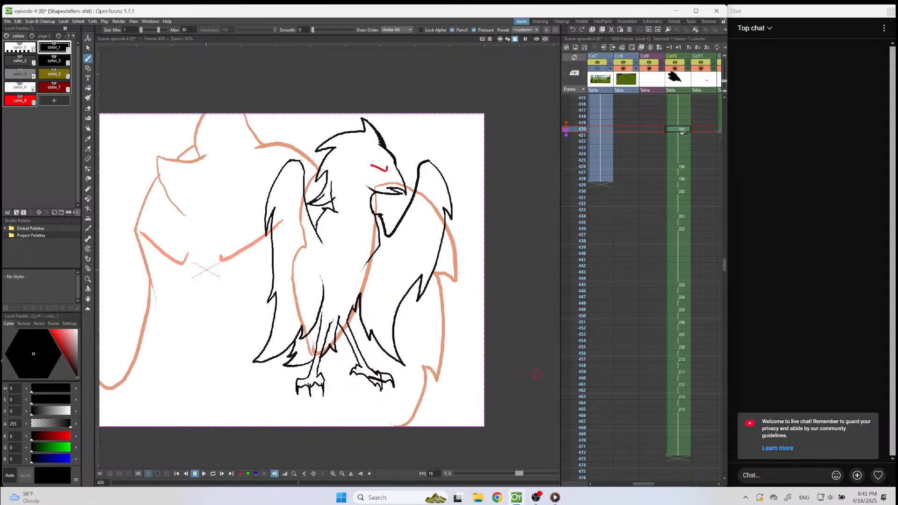
pyautogui.click(204, 474)
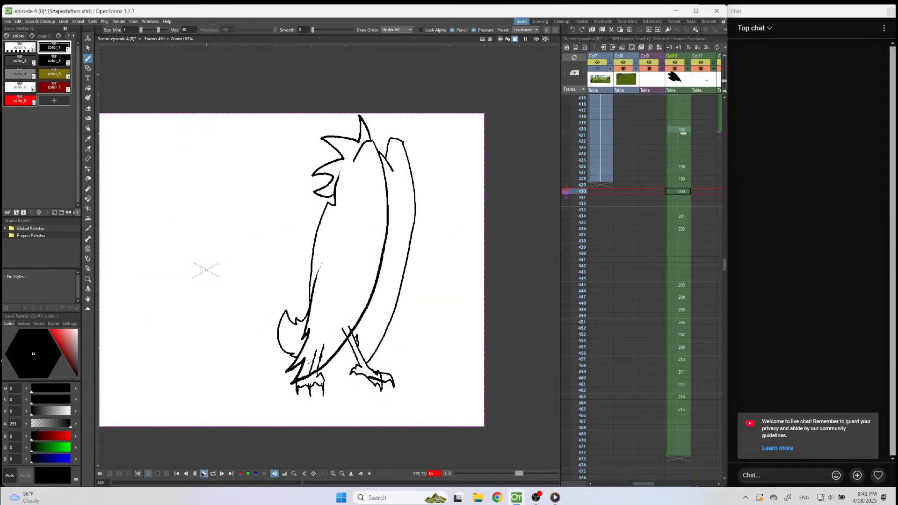
pyautogui.click(204, 474)
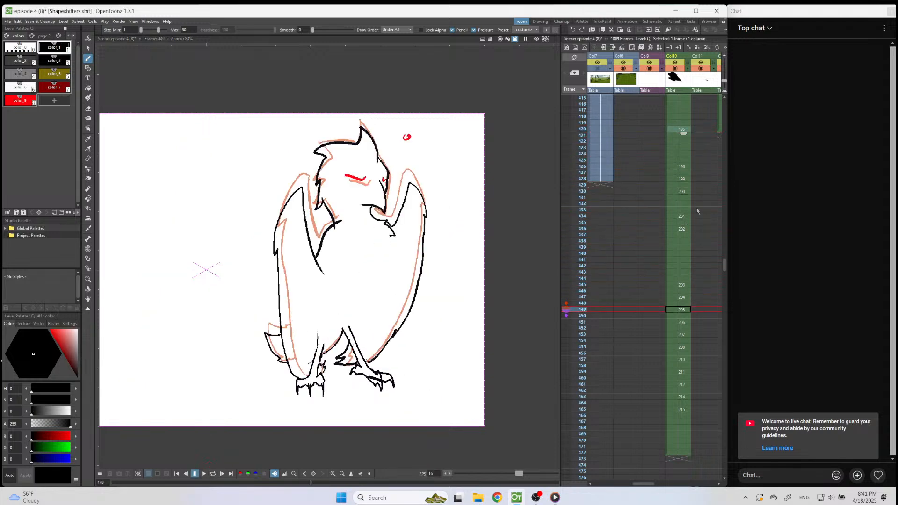
# Lengthen the hold starting at frame 436 in Col10 by one frame, and paste a copy of drawing 201 at frame 439.
pyautogui.click(682, 218)
pyautogui.rightClick(682, 218)
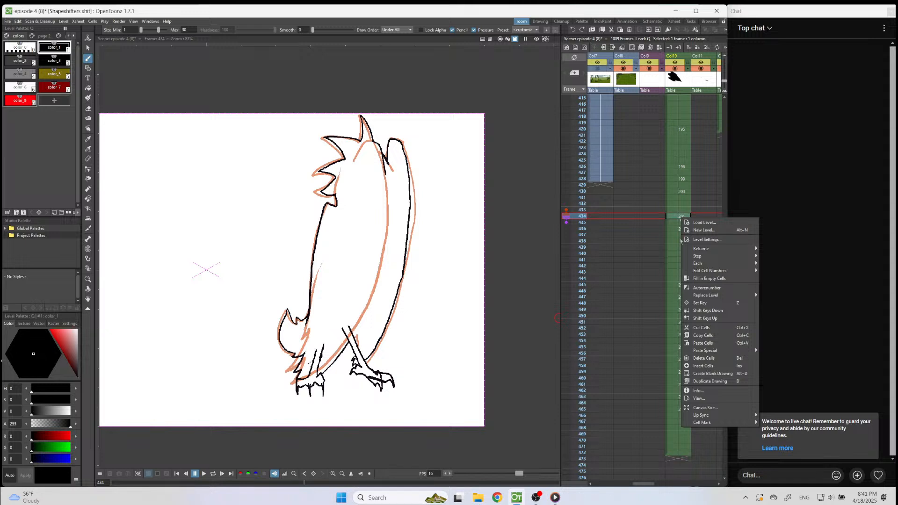
pyautogui.click(695, 336)
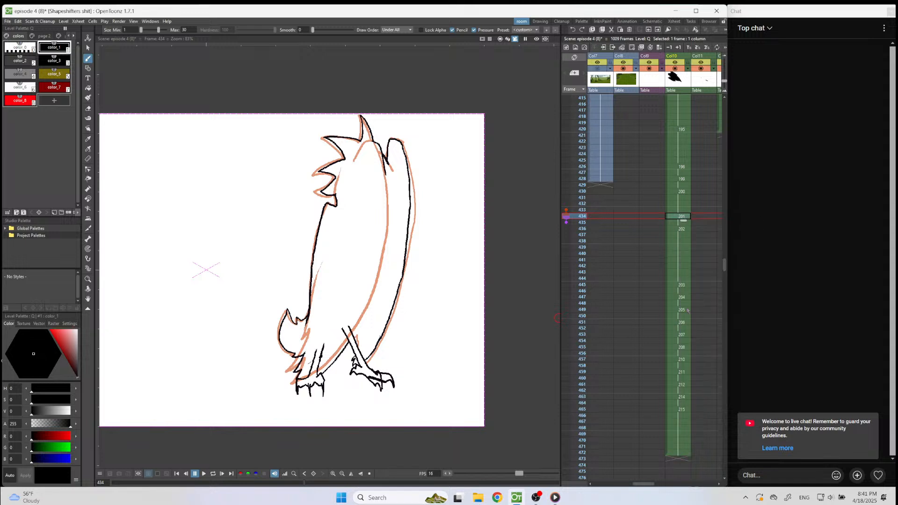
pyautogui.click(678, 243)
pyautogui.moveTo(684, 247); pyautogui.dragTo(680, 251)
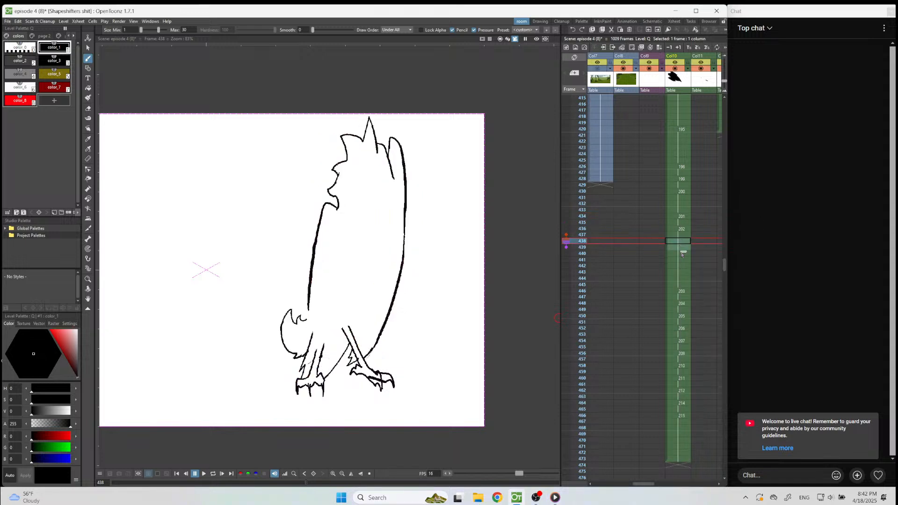
pyautogui.hotkey('ctrl', 's')
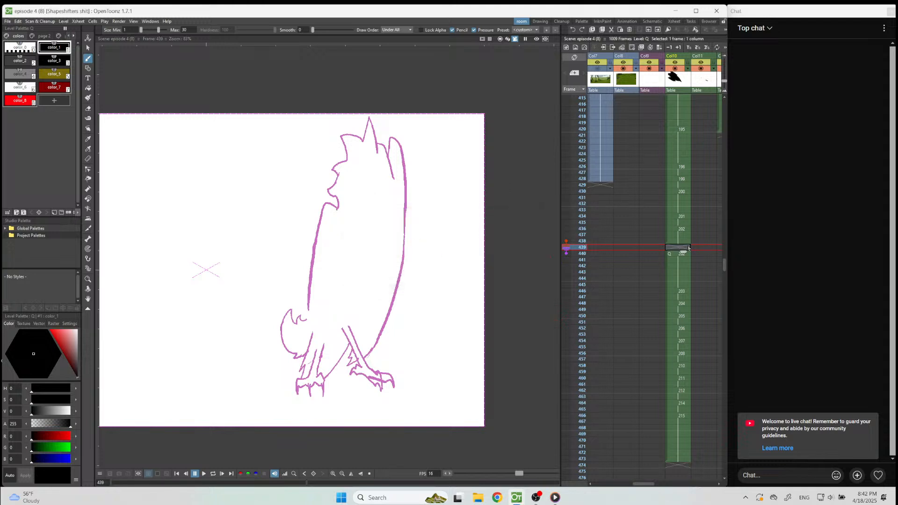
pyautogui.hotkey('ctrl', 'v')
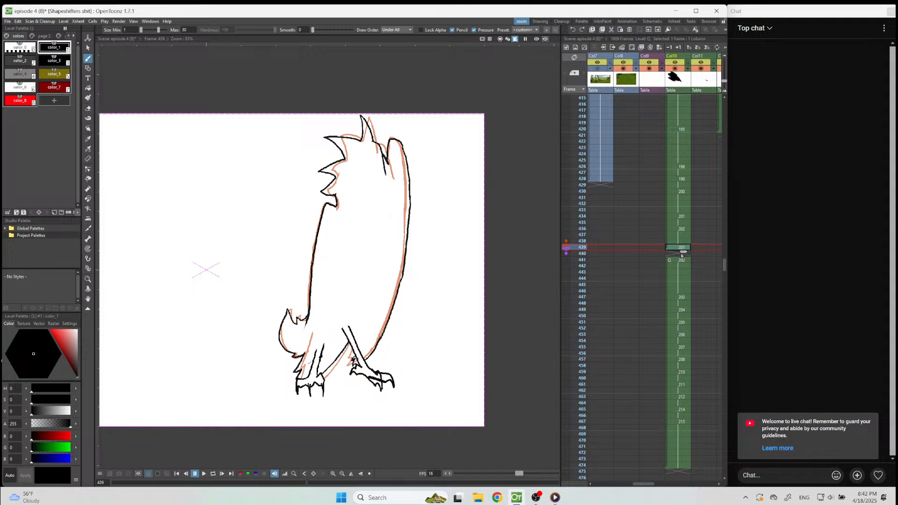
pyautogui.click(683, 235)
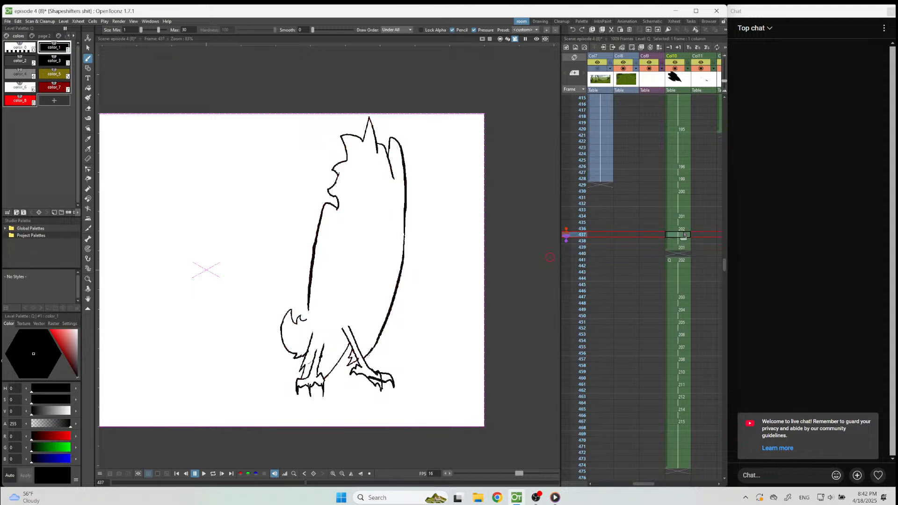
pyautogui.click(683, 229)
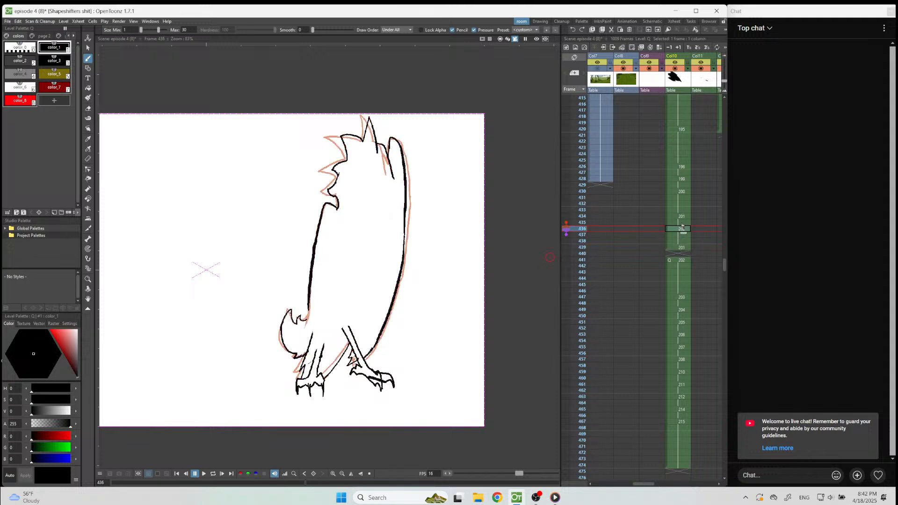
# Delete the drawing 202 cells at frames 441 to 446 in Col10, and paste a copy of drawing 200 at frame 441.
pyautogui.moveTo(679, 261); pyautogui.dragTo(670, 290)
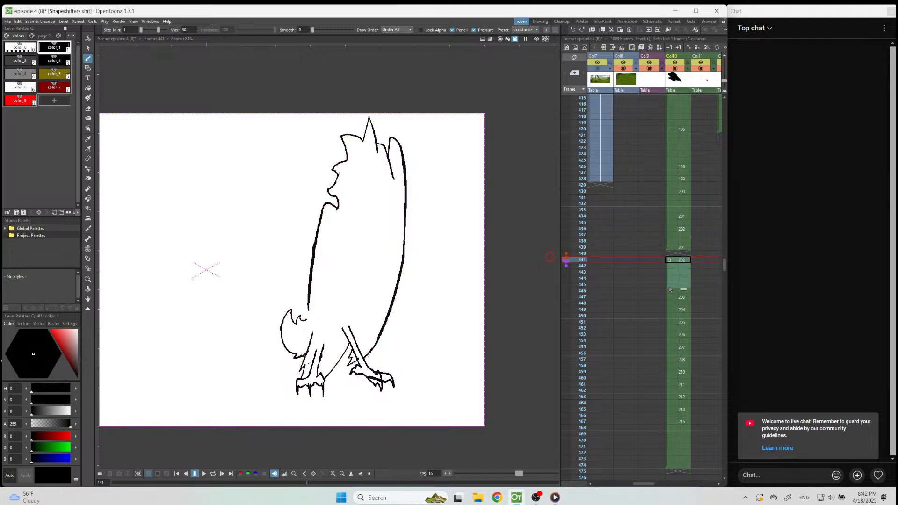
pyautogui.press('Delete')
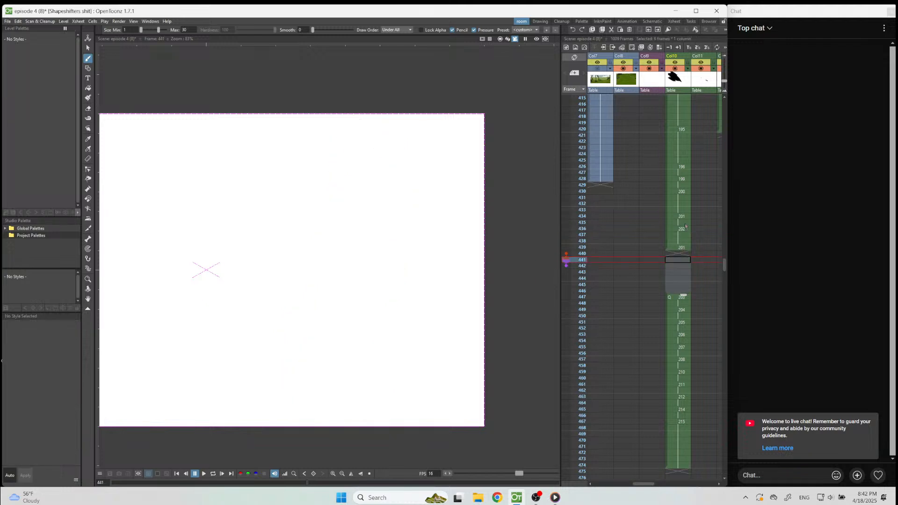
pyautogui.click(683, 192)
pyautogui.rightClick(684, 197)
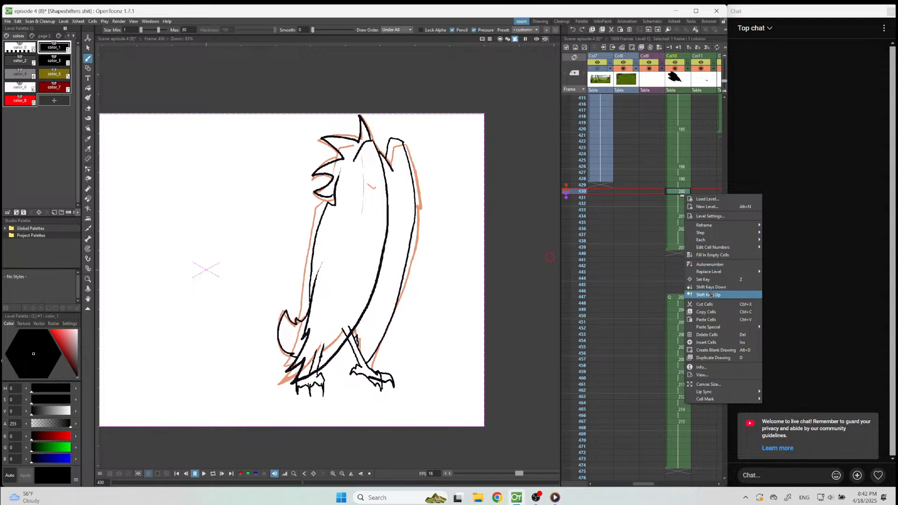
pyautogui.click(708, 321)
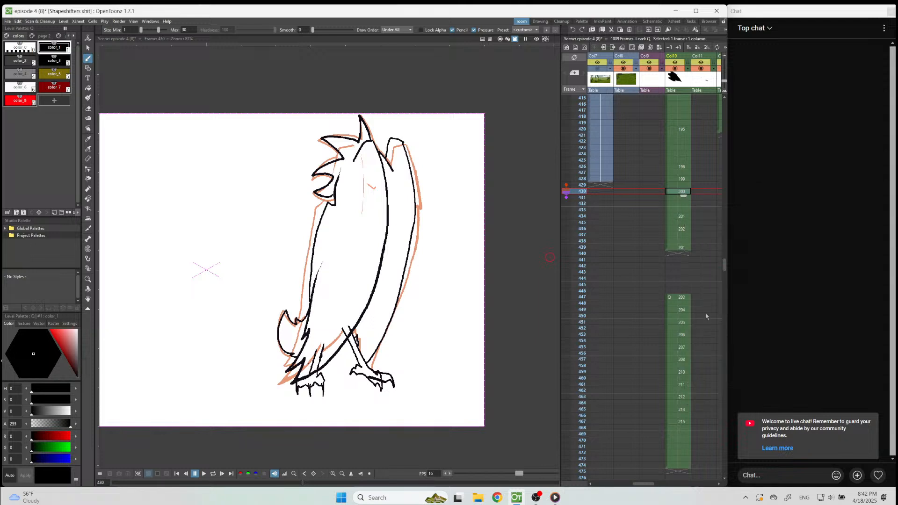
pyautogui.click(681, 261)
pyautogui.hotkey('ctrl', 'v')
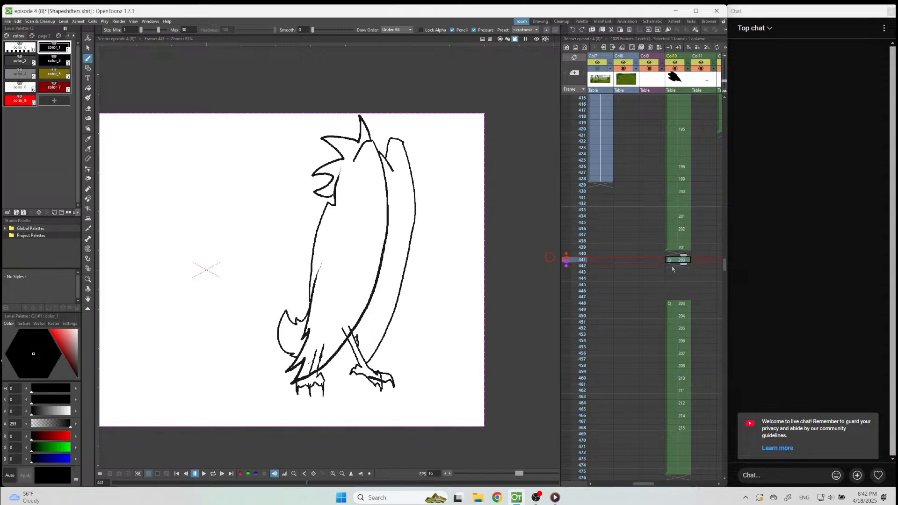
# Fill in the empty cells between frames 440 and 447 in Col10 with their preceding drawings.
pyautogui.moveTo(679, 253); pyautogui.dragTo(676, 297)
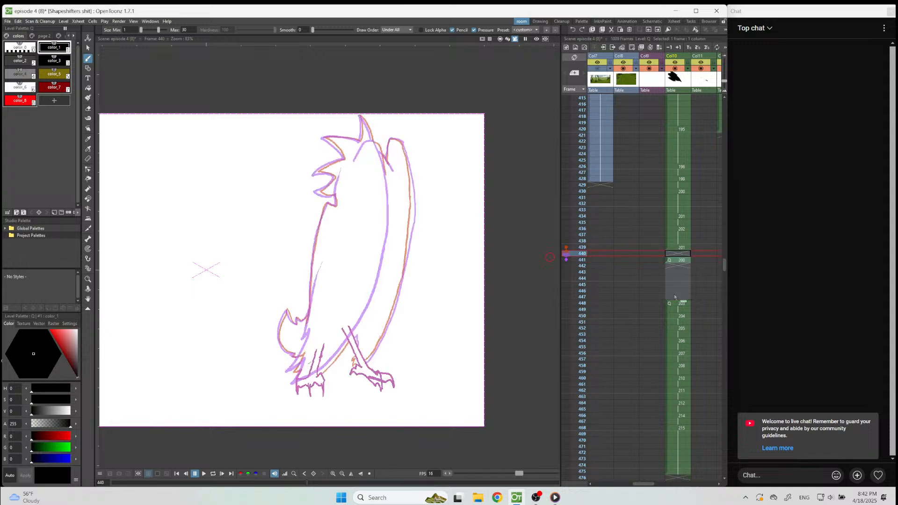
pyautogui.rightClick(675, 296)
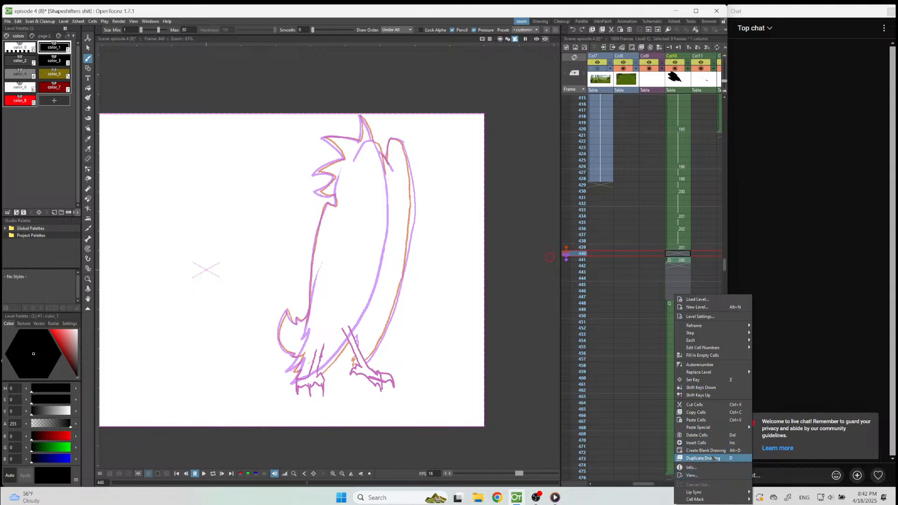
pyautogui.click(714, 356)
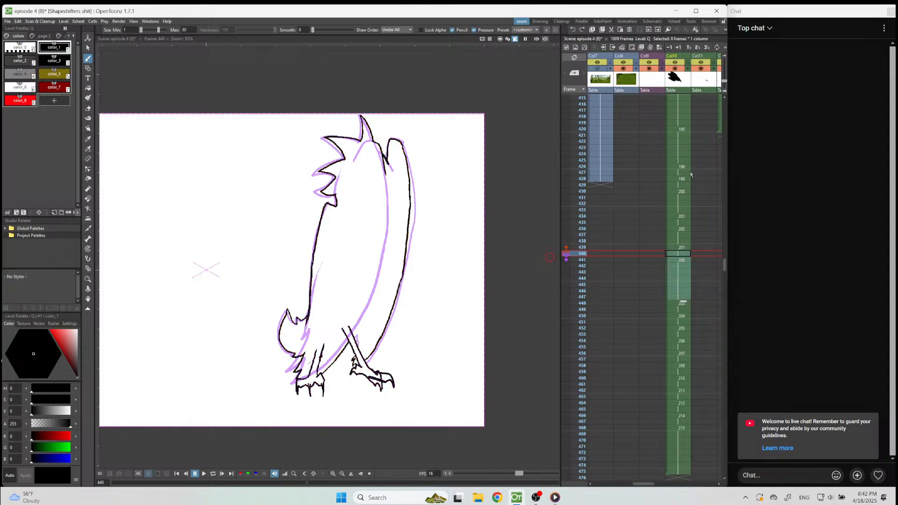
# Play the revised turn from frame 420, and extend the drawing at frame 436 in Col10 to a six-frame hold.
pyautogui.click(678, 129)
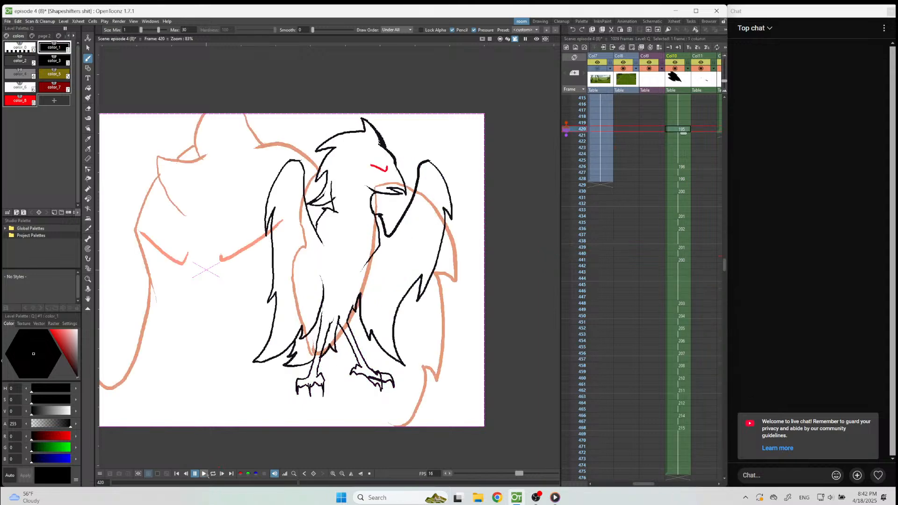
pyautogui.click(204, 474)
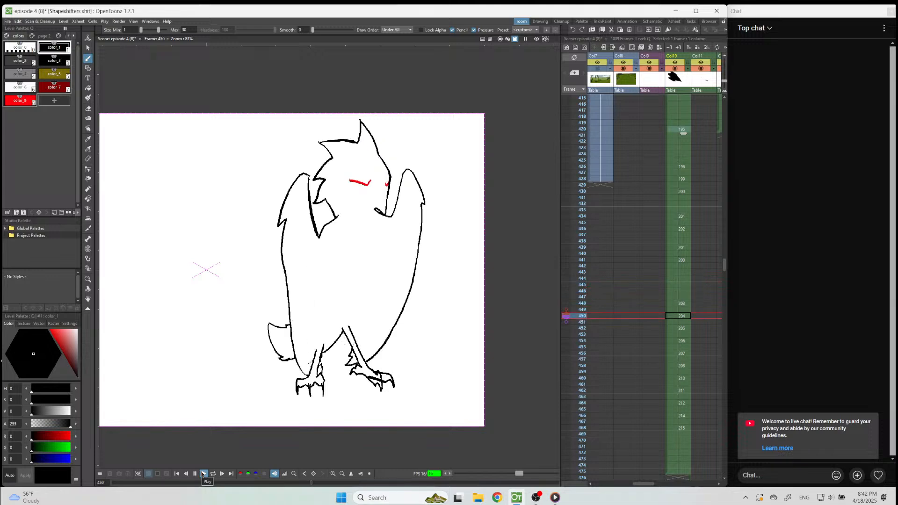
pyautogui.click(204, 474)
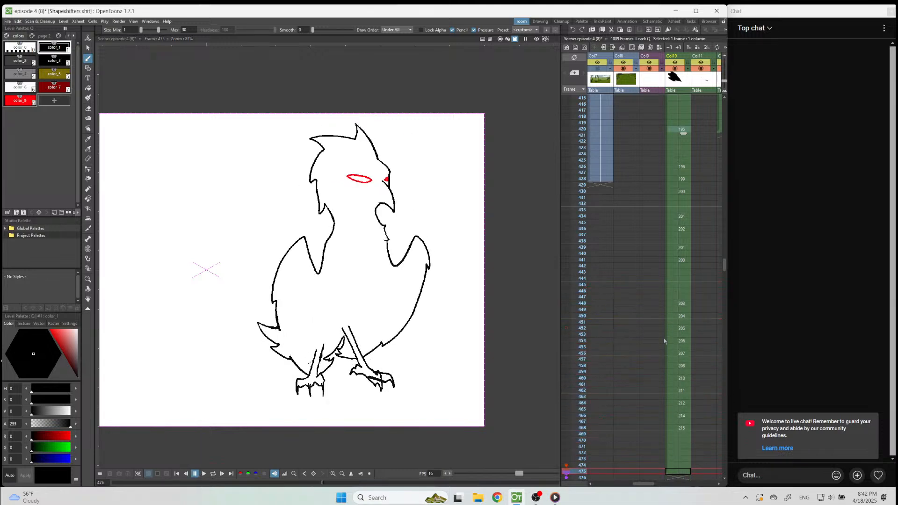
pyautogui.click(679, 238)
pyautogui.moveTo(684, 240); pyautogui.dragTo(686, 262)
pyautogui.click(681, 243)
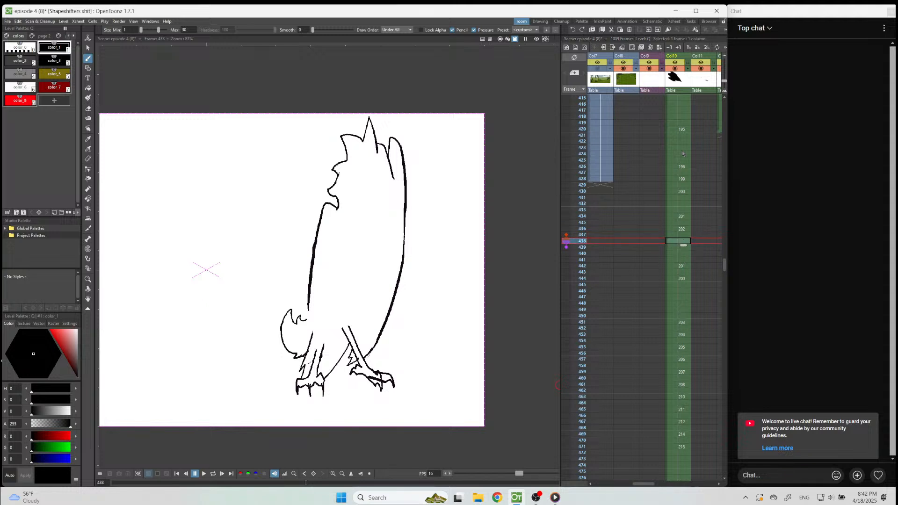
# Review the turn from frame 420 again, and extend the drawing at frame 455 in Col10 to a six-frame hold.
pyautogui.click(675, 135)
pyautogui.click(204, 473)
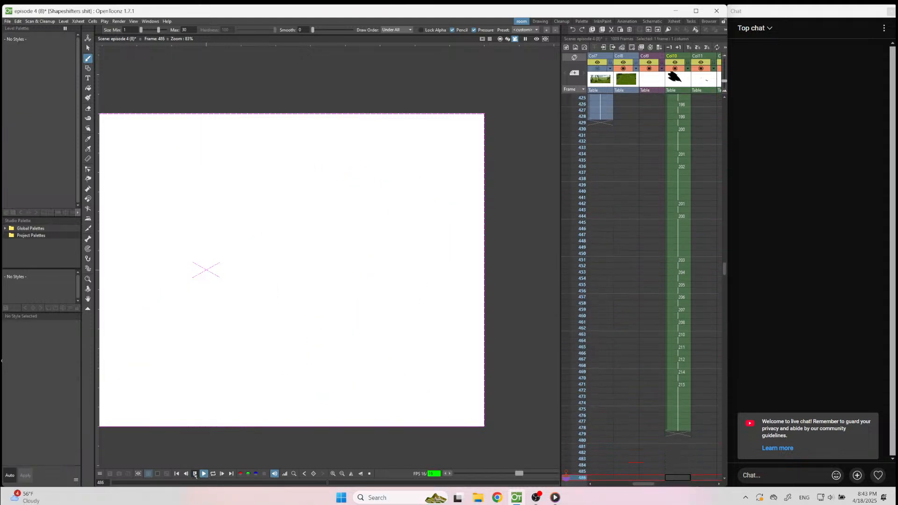
pyautogui.scroll(3, 680, 167)
pyautogui.click(680, 183)
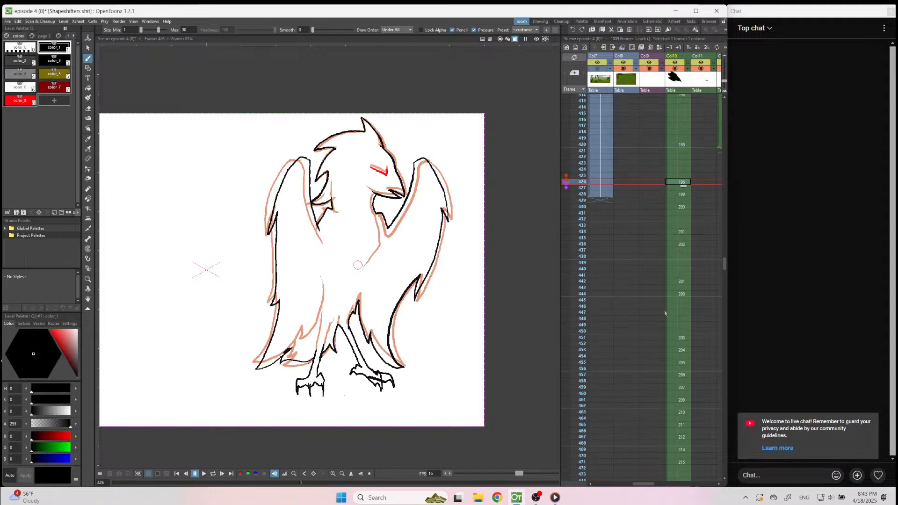
pyautogui.click(675, 331)
pyautogui.press('Down')
pyautogui.press('Down')
pyautogui.press('Down')
pyautogui.press('Down')
pyautogui.press('Down')
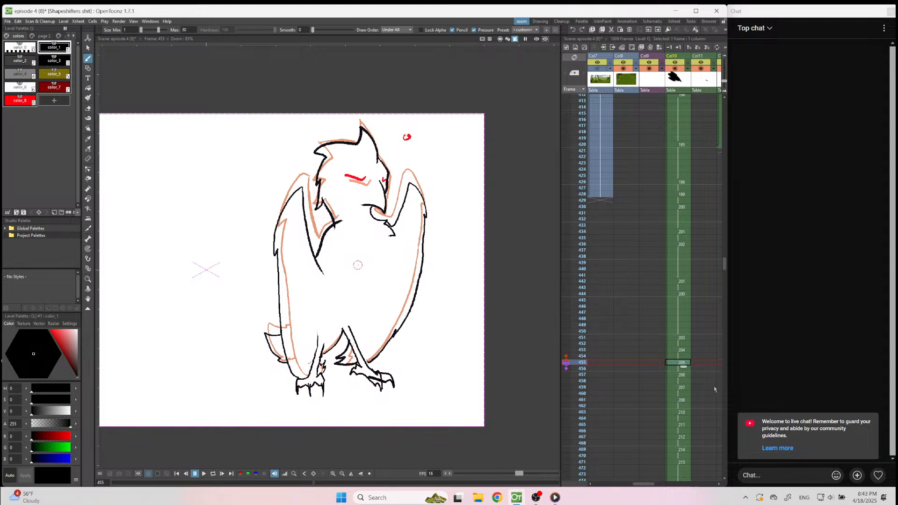
pyautogui.moveTo(686, 369); pyautogui.dragTo(684, 394)
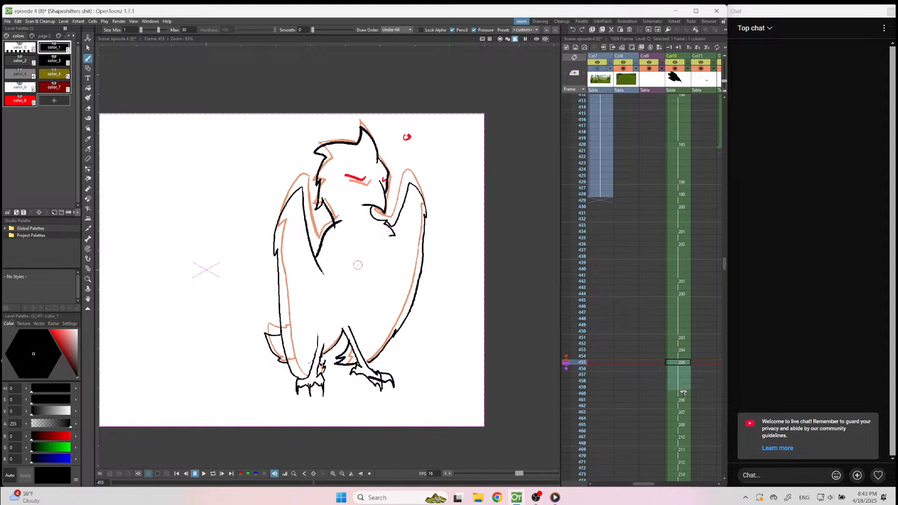
# Reset the viewer to show the whole camera frame, and play the turn from frame 420 twice to check the timing.
pyautogui.click(689, 146)
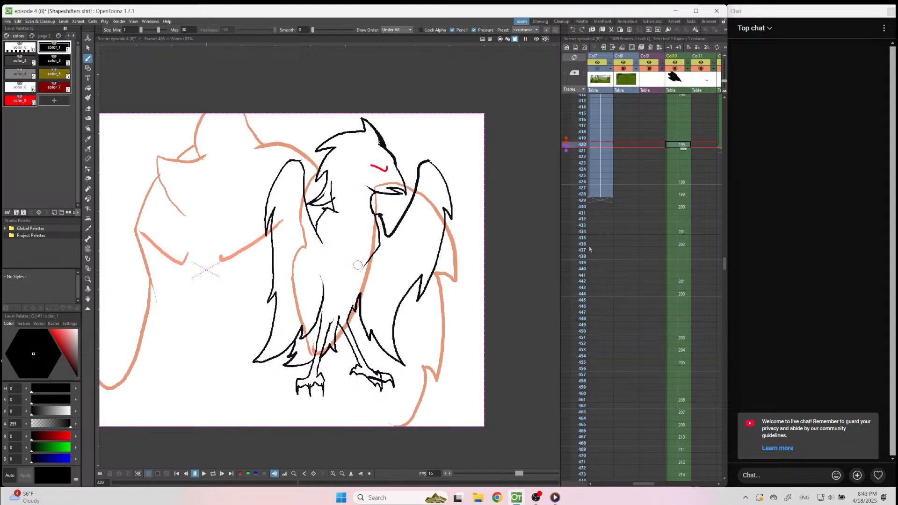
pyautogui.click(369, 474)
pyautogui.click(205, 474)
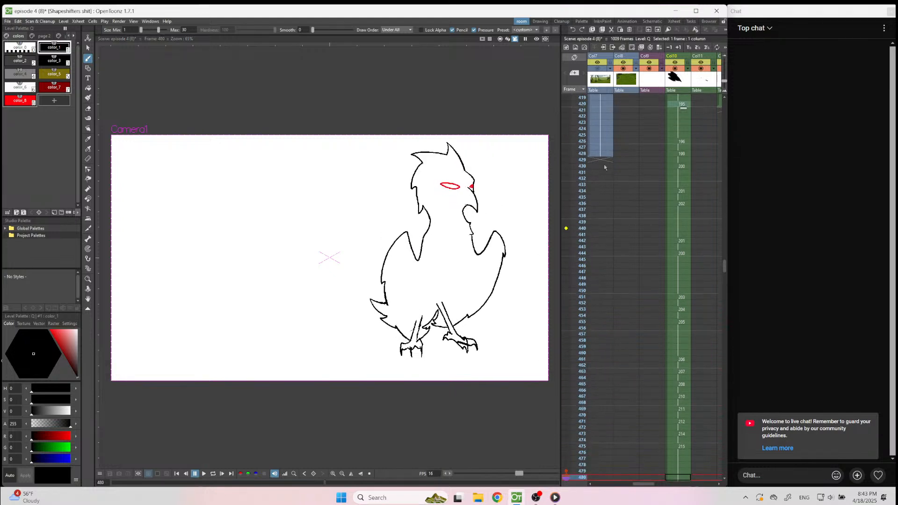
pyautogui.click(678, 103)
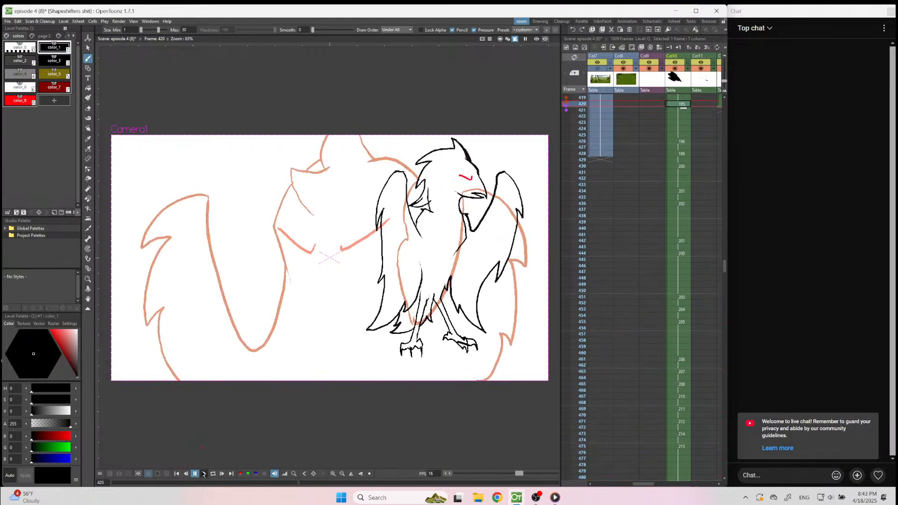
pyautogui.click(204, 474)
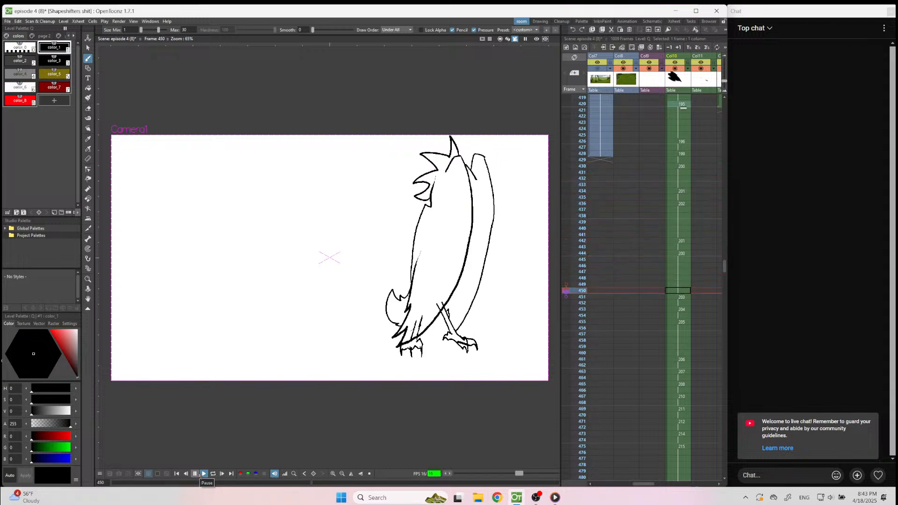
# Stop the playback and compare the drawings between frames 453 and 461 in Col10.
pyautogui.click(200, 474)
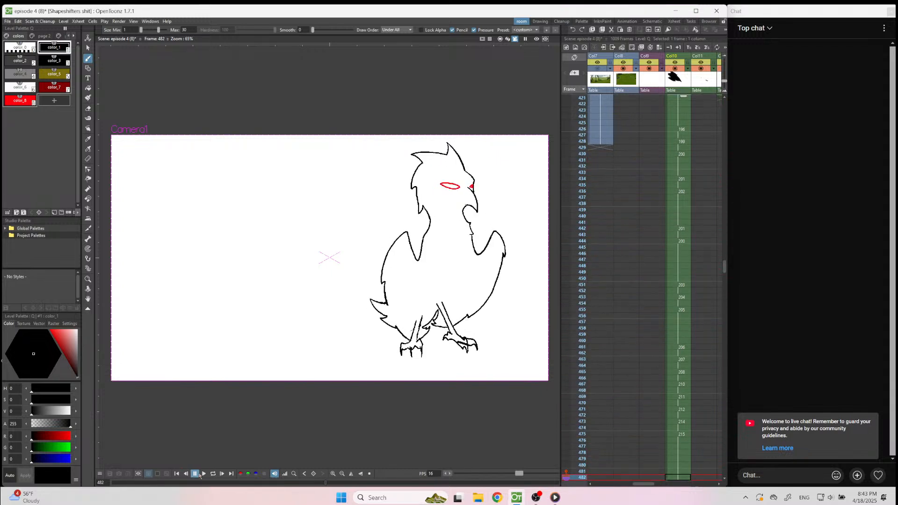
pyautogui.click(672, 344)
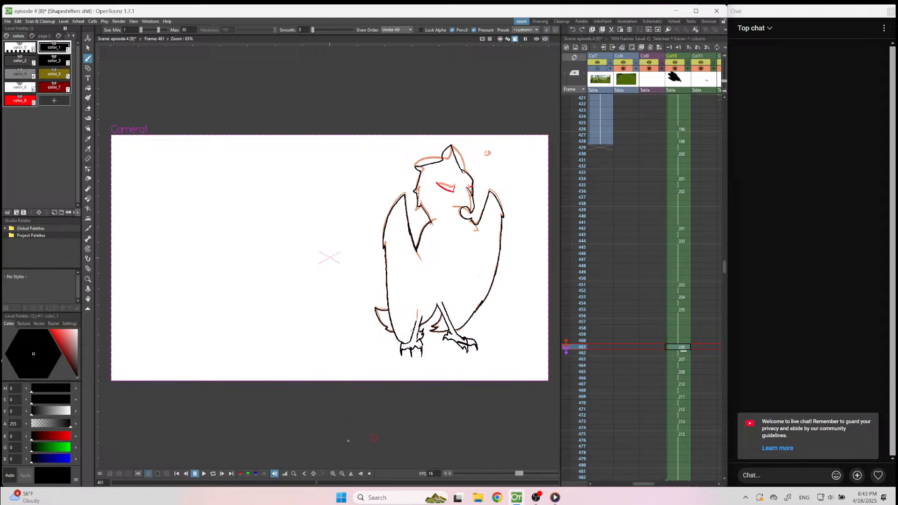
pyautogui.click(681, 309)
pyautogui.click(684, 292)
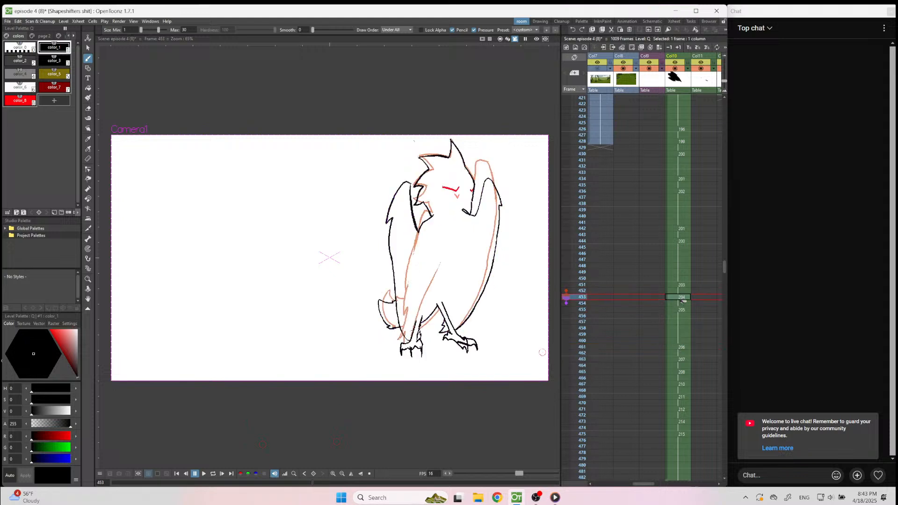
pyautogui.click(682, 310)
pyautogui.click(682, 304)
pyautogui.click(682, 316)
pyautogui.click(680, 347)
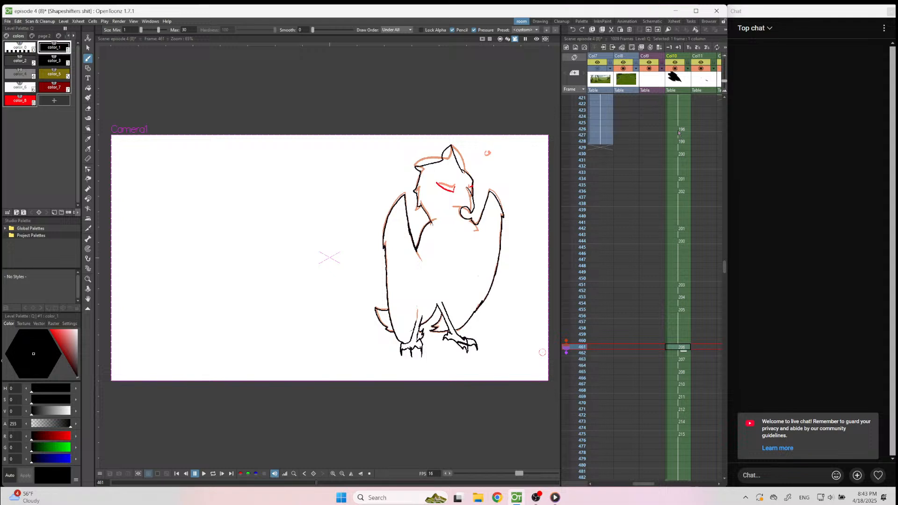
# Play the turn from frame 426, and shorten the hold of the drawing at frame 455 in Col10 to four frames.
pyautogui.click(679, 130)
pyautogui.click(202, 475)
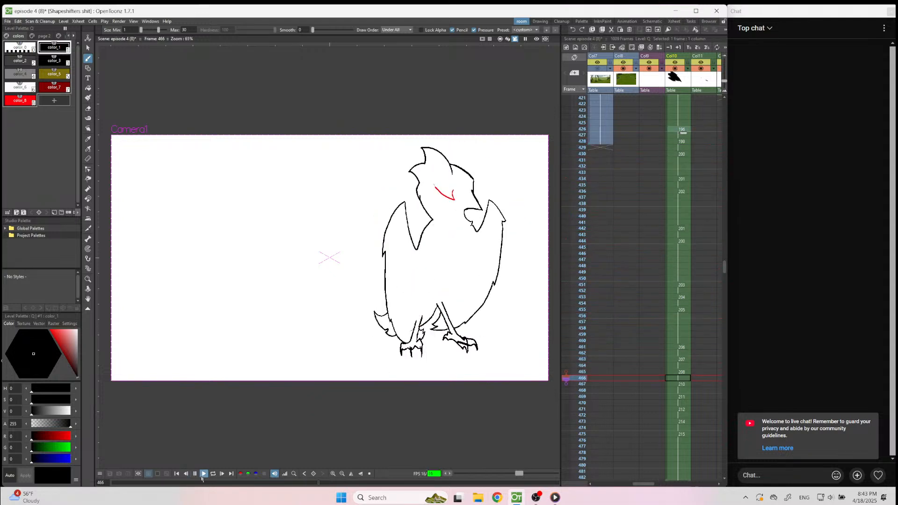
pyautogui.click(197, 475)
pyautogui.moveTo(682, 322); pyautogui.dragTo(687, 331)
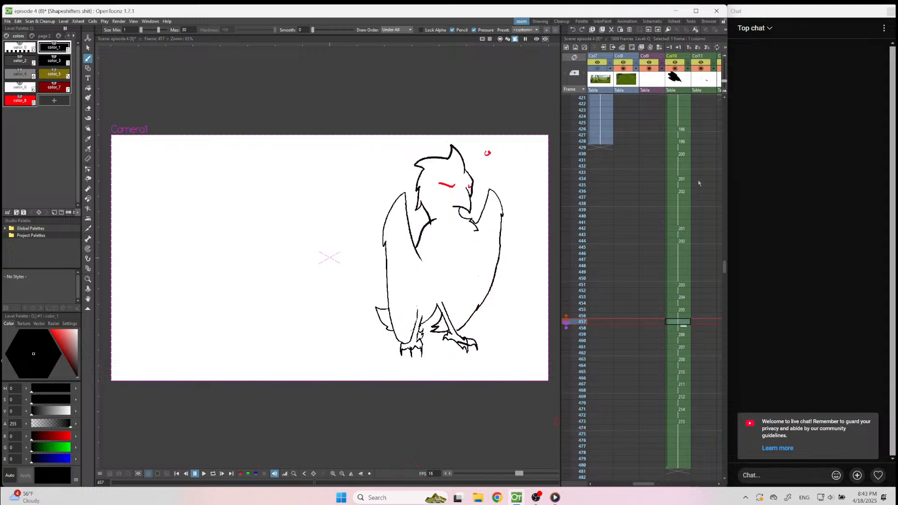
# Play the retimed turn from frame 420 three times to check its motion.
pyautogui.scroll(3, 684, 127)
pyautogui.click(678, 174)
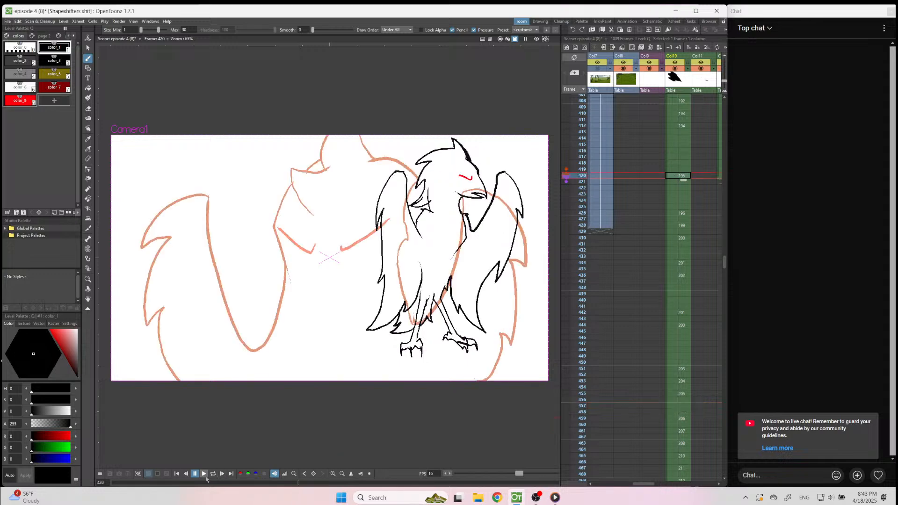
pyautogui.click(205, 474)
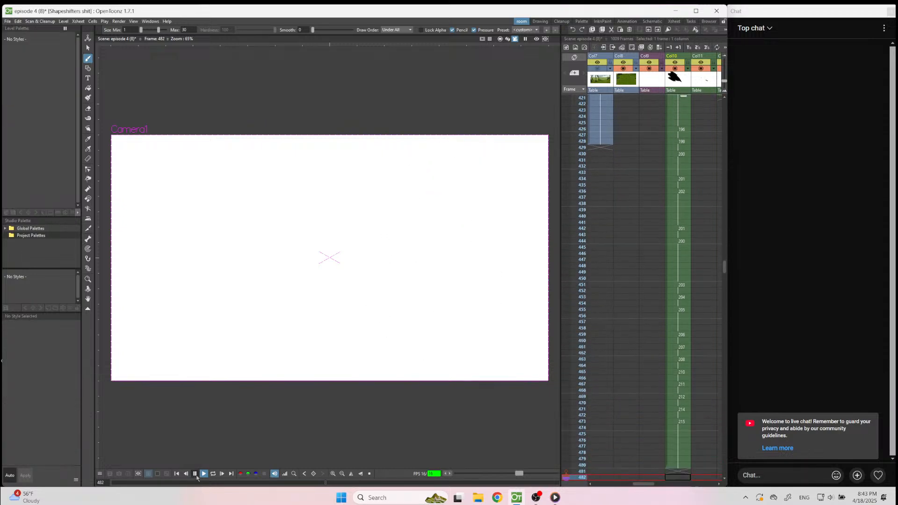
pyautogui.click(195, 475)
pyautogui.scroll(3, 641, 220)
pyautogui.click(681, 164)
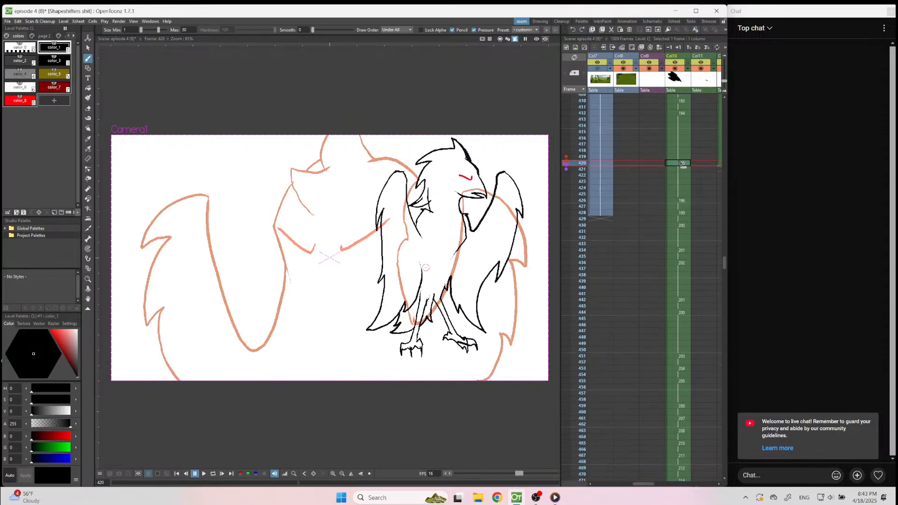
pyautogui.click(203, 474)
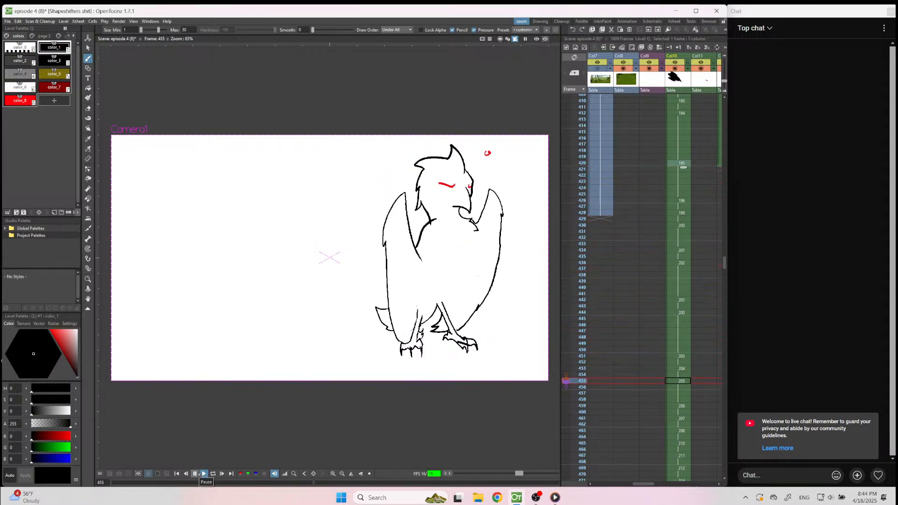
pyautogui.click(197, 474)
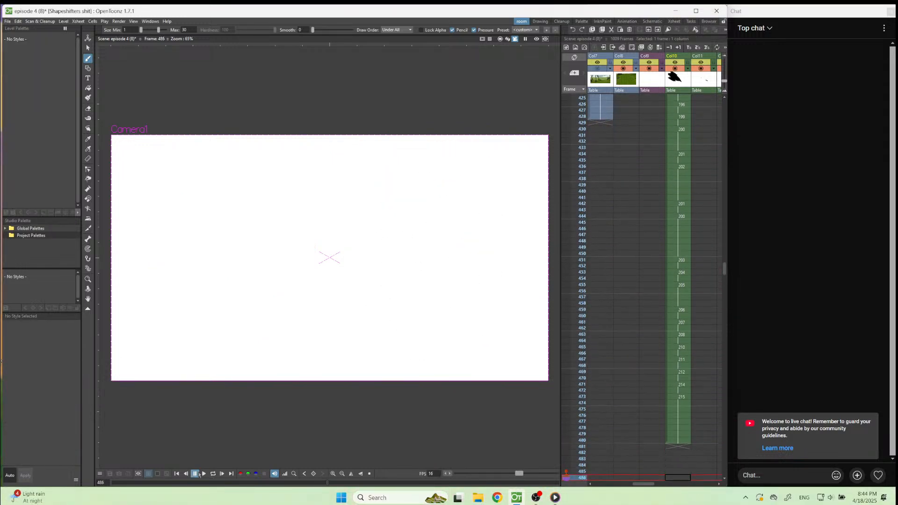
pyautogui.click(682, 111)
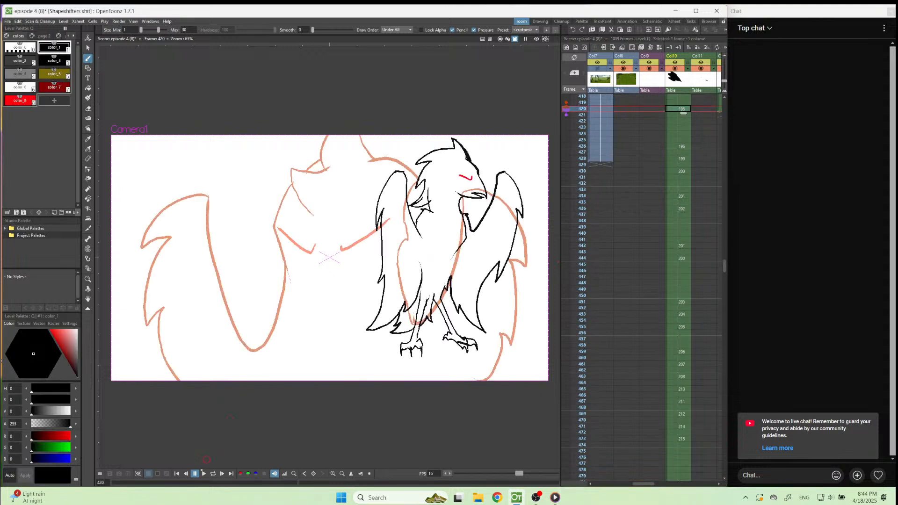
pyautogui.click(204, 474)
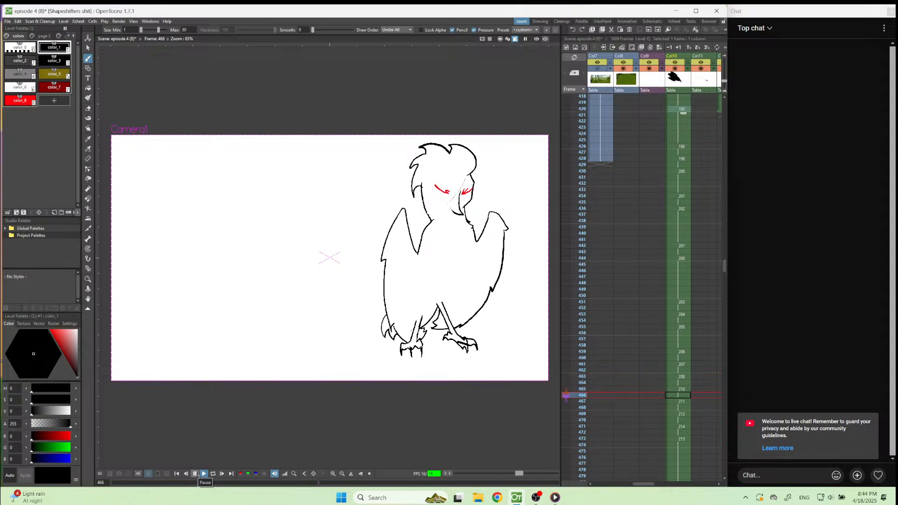
pyautogui.click(196, 474)
# Step through the drawings from frame 426, and close the gap between the back line and the tail feathers at frame 436.
pyautogui.click(683, 147)
pyautogui.press('Down')
pyautogui.press('Down')
pyautogui.press('Down')
pyautogui.press('Down')
pyautogui.press('Down')
pyautogui.press('Down')
pyautogui.press('Down')
pyautogui.press('Down')
pyautogui.press('Down')
pyautogui.press('Down')
pyautogui.press('Down')
pyautogui.press('Down')
pyautogui.press('Up')
pyautogui.press('Up')
pyautogui.scroll(6, 403, 333)
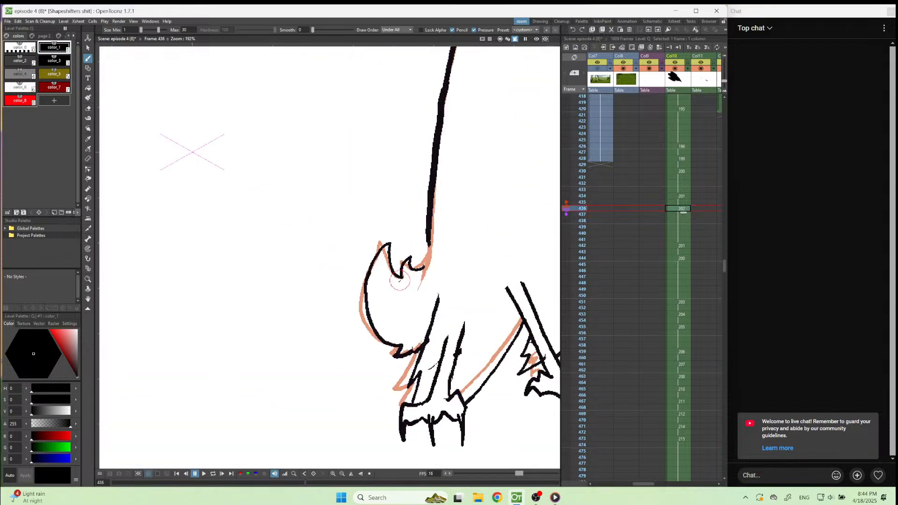
pyautogui.moveTo(430, 237); pyautogui.dragTo(418, 270)
pyautogui.scroll(-5, 376, 362)
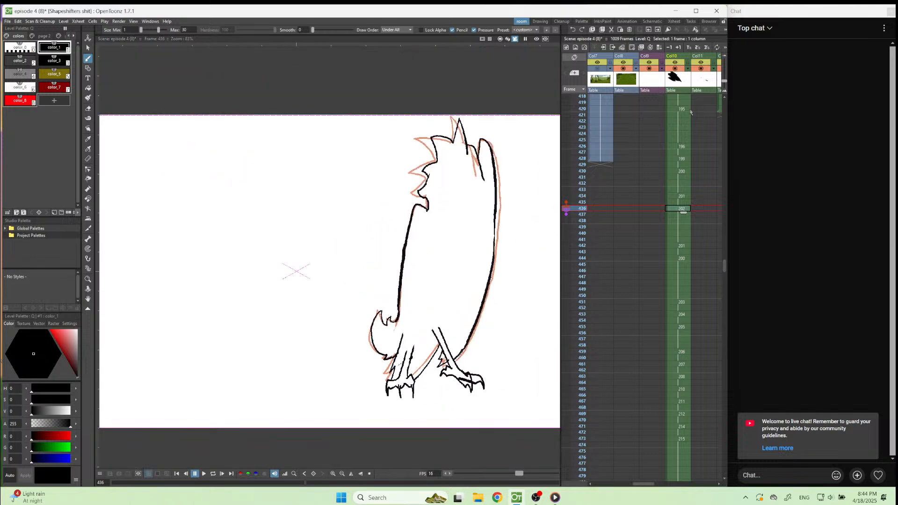
# Go to frame 420 in Col10 and turn on Fill Check.
pyautogui.scroll(2, 683, 187)
pyautogui.click(682, 151)
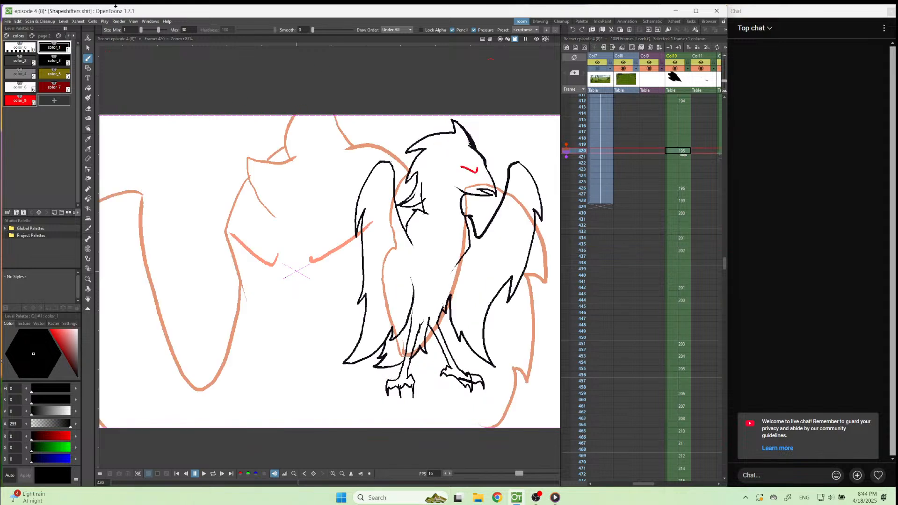
pyautogui.click(135, 21)
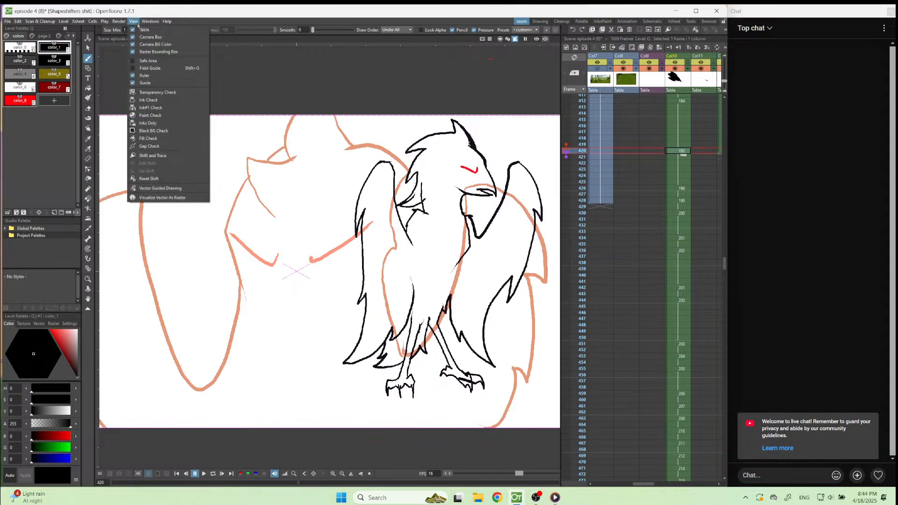
pyautogui.click(155, 138)
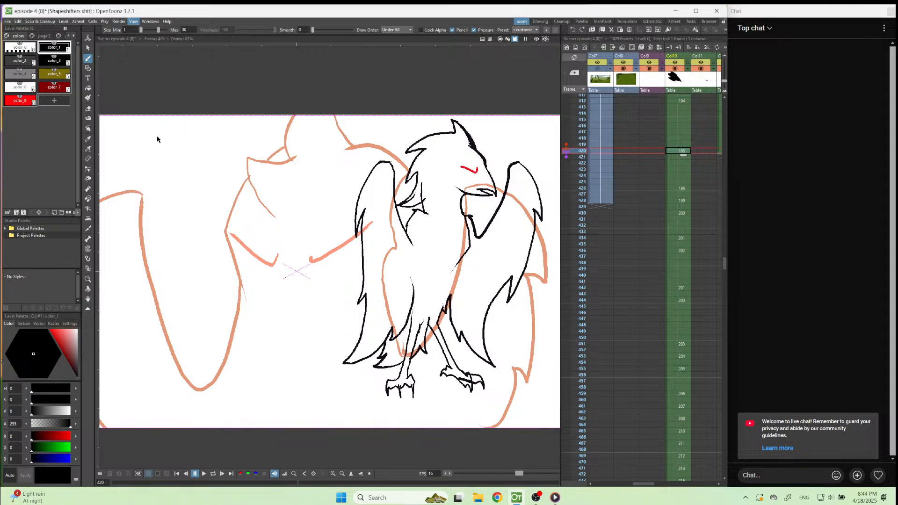
# Step through the Col10 drawings from frame 420 to 455 to examine the bird's outlines for unclosed gaps.
pyautogui.press('Down')
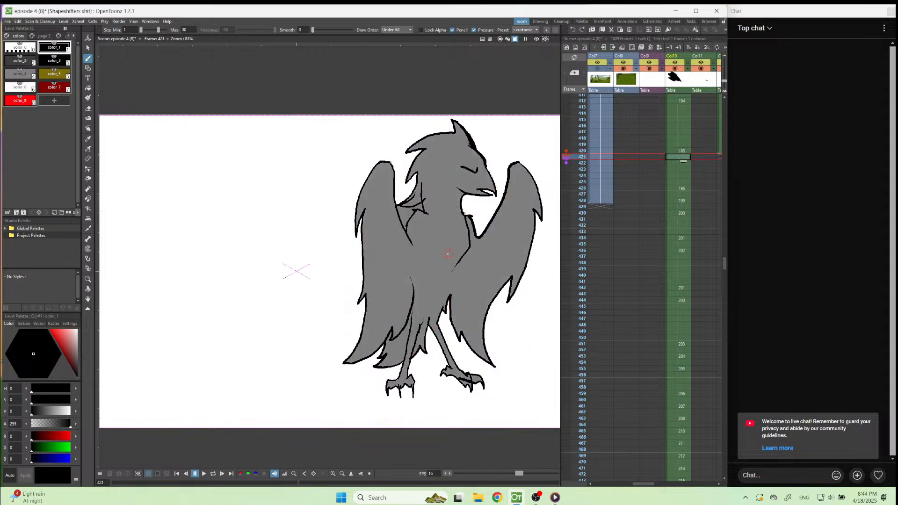
pyautogui.press('Down')
pyautogui.press('Down')
pyautogui.press('Down')
pyautogui.press('Down')
pyautogui.press('Down')
pyautogui.press('Down')
pyautogui.press('Down')
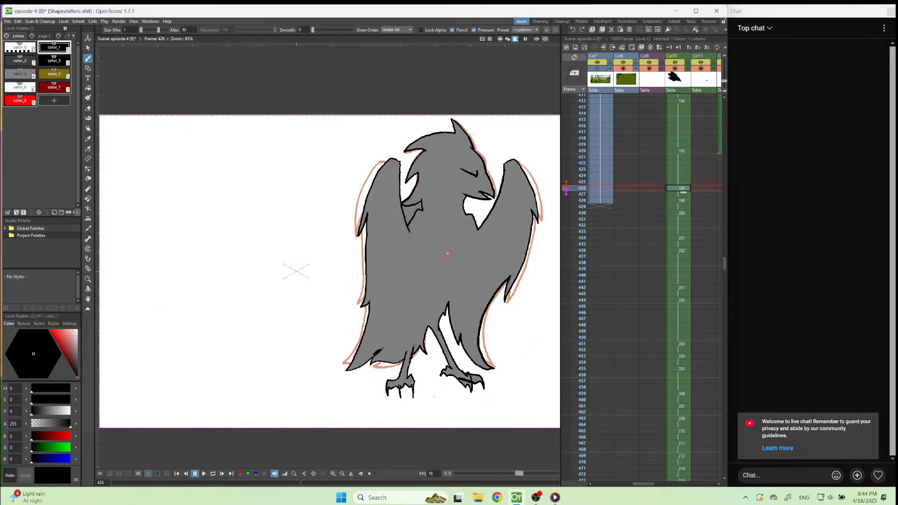
pyautogui.press('Down')
pyautogui.press('Down')
pyautogui.press('Down')
pyautogui.press('Down')
pyautogui.press('Down')
pyautogui.press('Down')
pyautogui.press('Down')
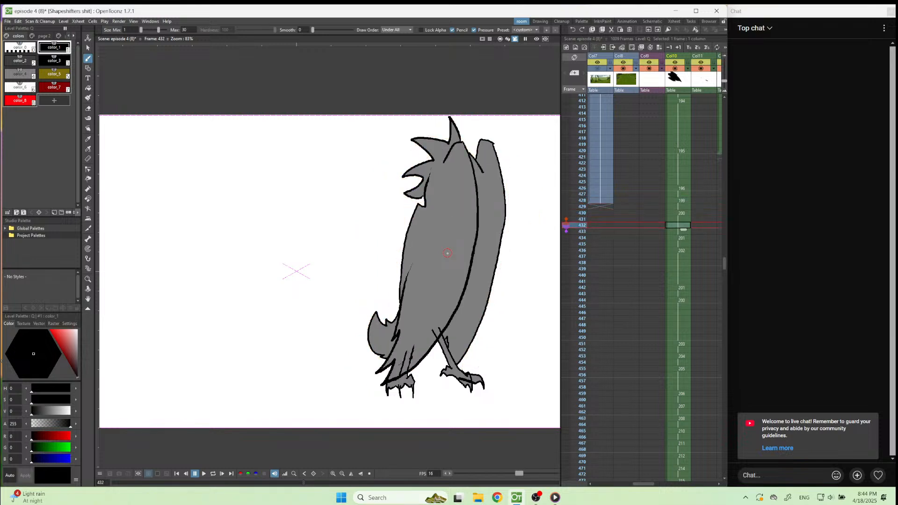
pyautogui.press('Down')
pyautogui.press('Down')
pyautogui.press('Down')
pyautogui.press('Down')
pyautogui.press('Down')
pyautogui.press('Down')
pyautogui.press('Down')
pyautogui.press('Down')
pyautogui.press('Down')
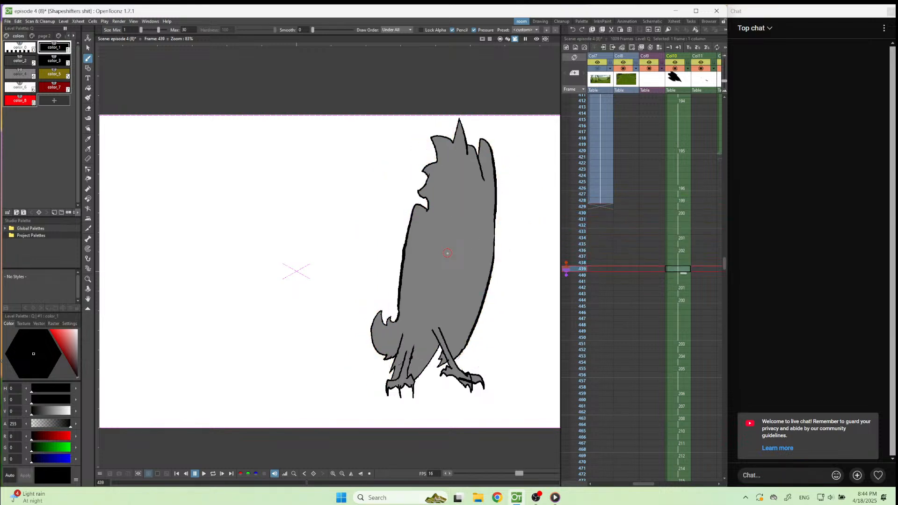
pyautogui.press('Down')
pyautogui.press('Down')
pyautogui.press('Down')
pyautogui.press('Down')
pyautogui.press('Down')
pyautogui.press('Down')
pyautogui.press('Down')
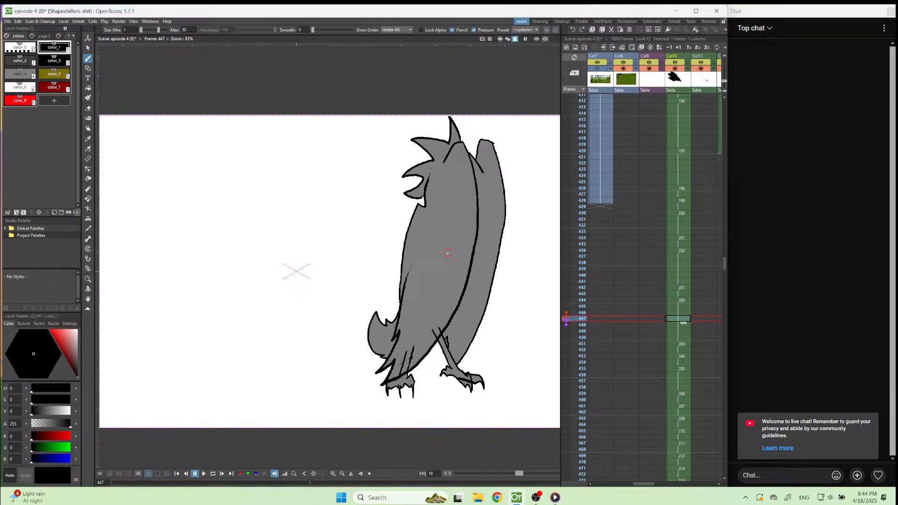
pyautogui.press('Down')
pyautogui.press('Down')
pyautogui.press('Down')
pyautogui.press('Down')
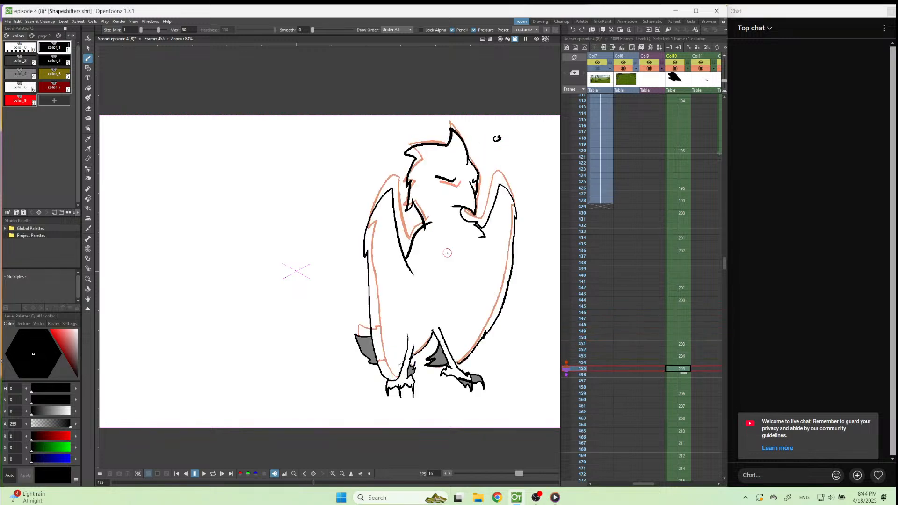
# Close the gap between the lower body outline and the leg in the drawing at frame 455.
pyautogui.scroll(2, 446, 304)
pyautogui.scroll(-2, 412, 330)
pyautogui.scroll(1, 455, 211)
pyautogui.scroll(2, 508, 194)
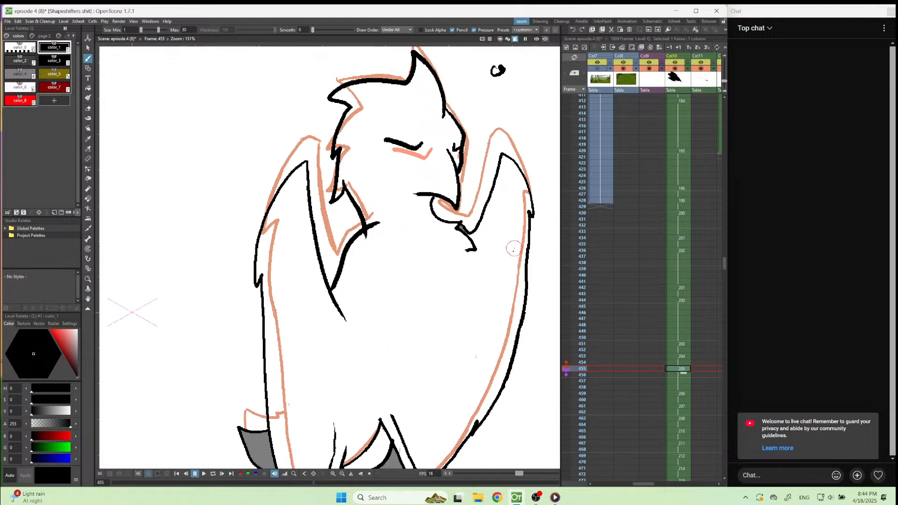
pyautogui.scroll(-2, 464, 249)
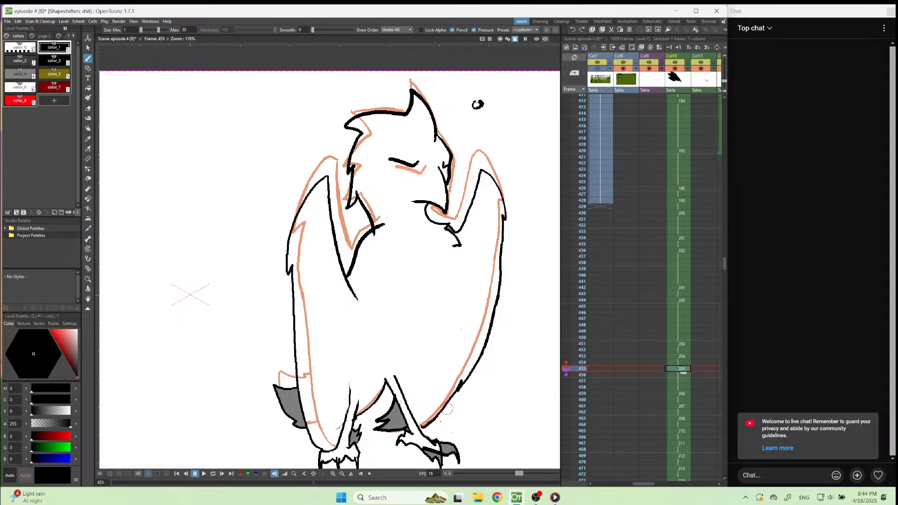
pyautogui.scroll(4, 447, 409)
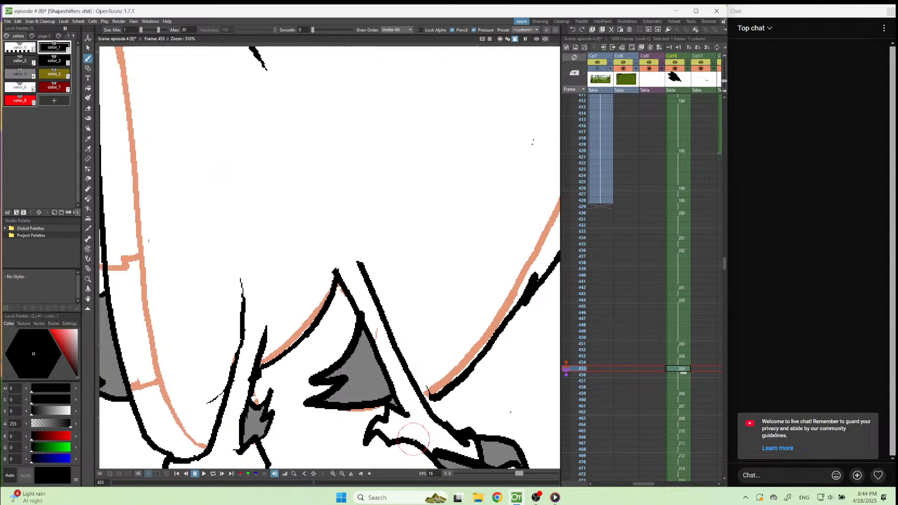
pyautogui.moveTo(433, 397); pyautogui.dragTo(421, 399)
pyautogui.scroll(-5, 421, 392)
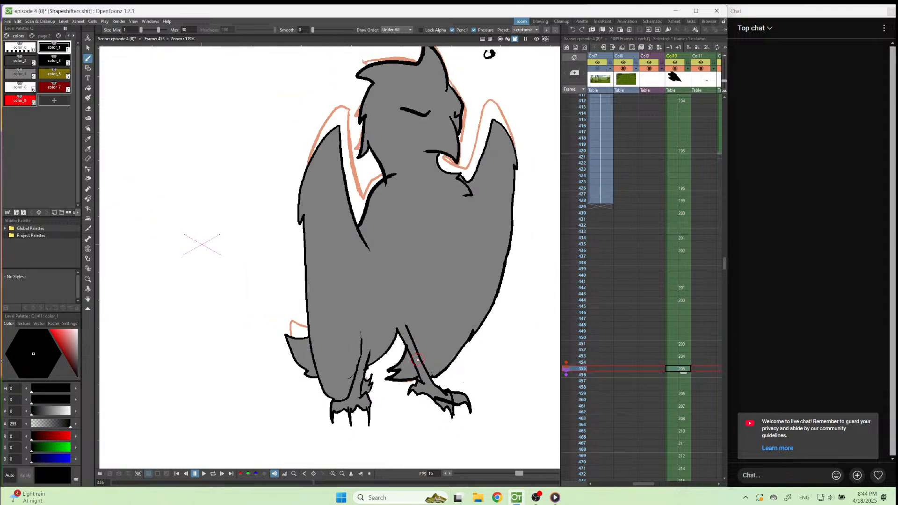
# Step through the remaining Col10 drawings up to frame 480 to check that the bird's outlines are closed.
pyautogui.press('.')
pyautogui.press('.')
pyautogui.press('.')
pyautogui.press('.')
pyautogui.press('.')
pyautogui.press('.')
pyautogui.press('.')
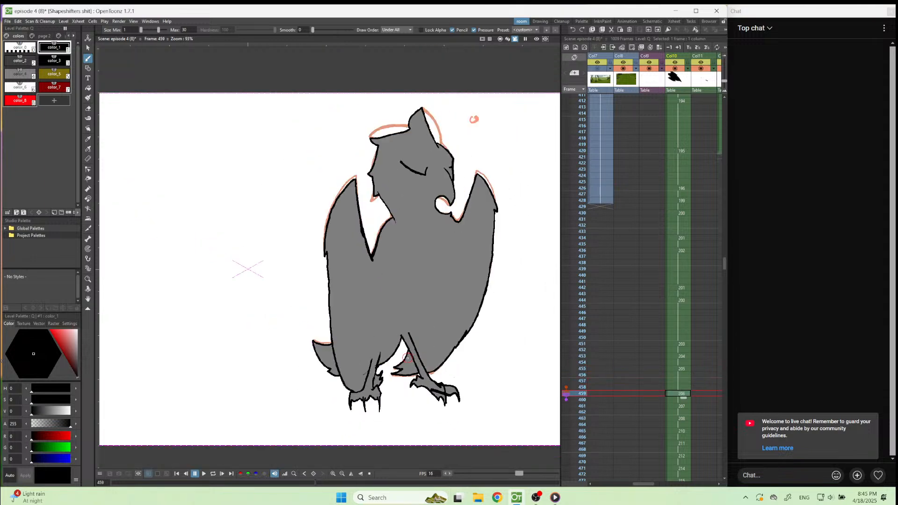
pyautogui.press('.')
pyautogui.press('.')
pyautogui.press('.')
pyautogui.press('.')
pyautogui.press('.')
pyautogui.press('.')
pyautogui.press('.')
pyautogui.press('.')
pyautogui.press('.')
pyautogui.press('.')
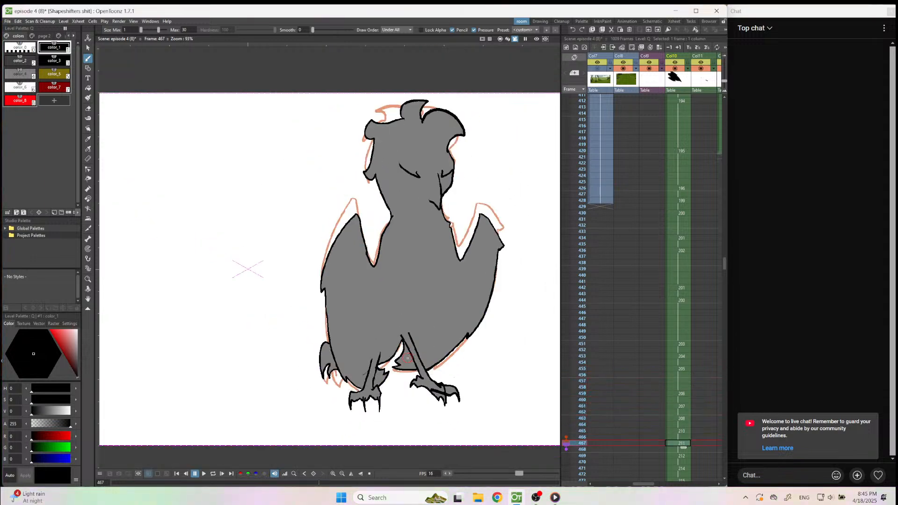
pyautogui.press('.')
pyautogui.press('.')
pyautogui.press('.')
pyautogui.press('.')
pyautogui.press('.')
pyautogui.press('.')
pyautogui.press('.')
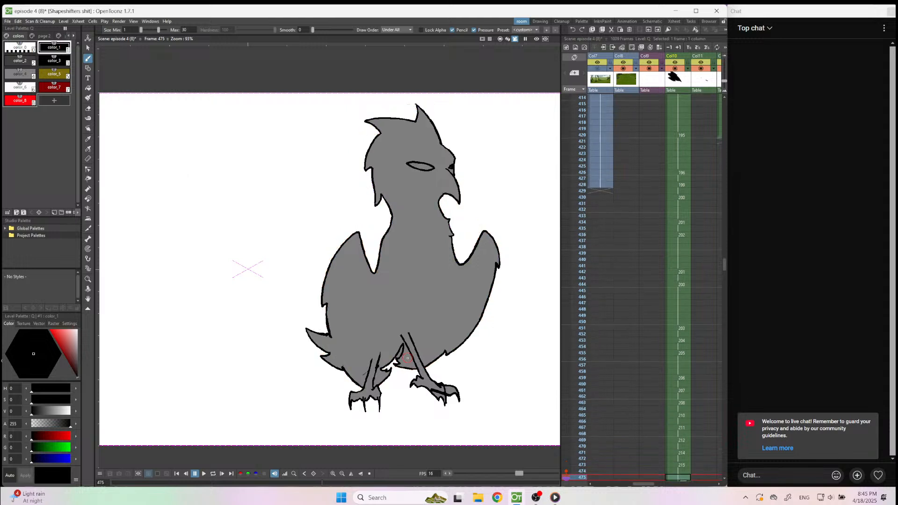
pyautogui.press('.')
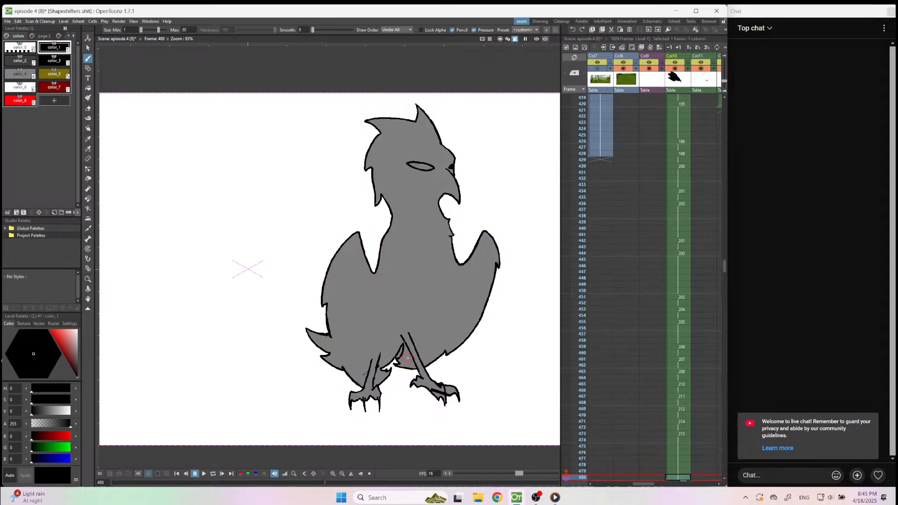
# Turn off Fill Check and return to the earlier Col10 frames around 397.
pyautogui.scroll(-2, 632, 271)
pyautogui.scroll(3, 631, 271)
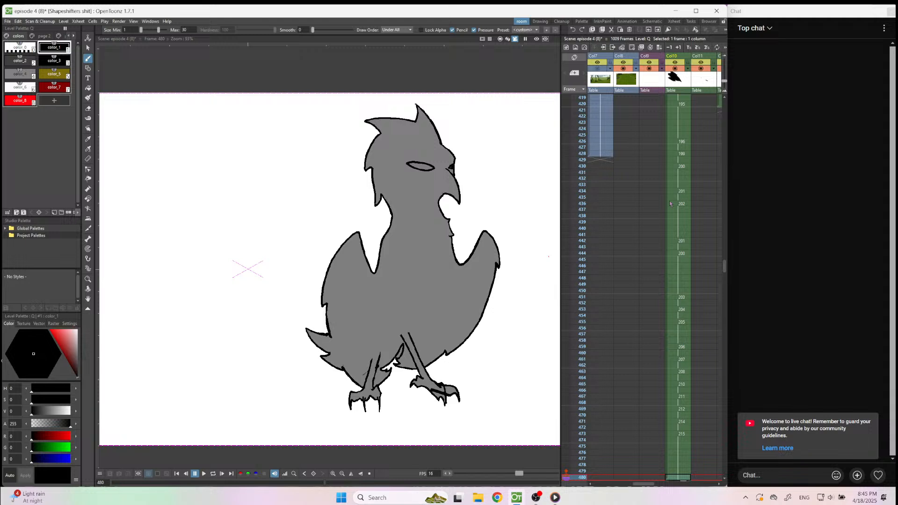
pyautogui.click(134, 22)
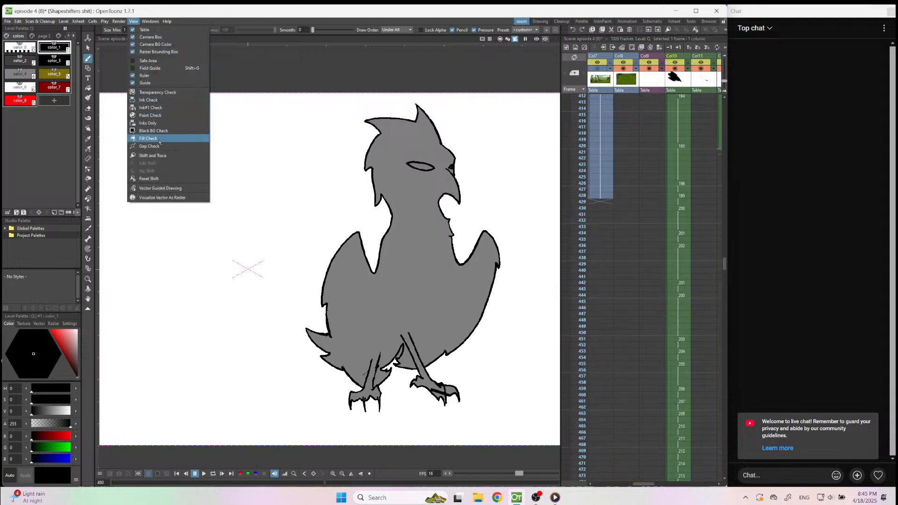
pyautogui.click(148, 138)
pyautogui.scroll(1, 680, 171)
pyautogui.scroll(4, 680, 171)
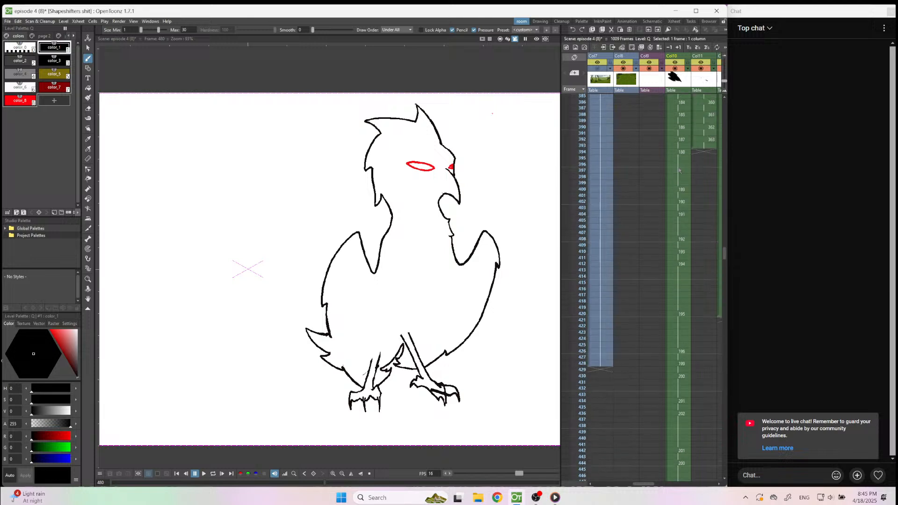
# Play back the animation from frame 373 with the whole camera view in sight to review the bird's turn.
pyautogui.scroll(4, 677, 257)
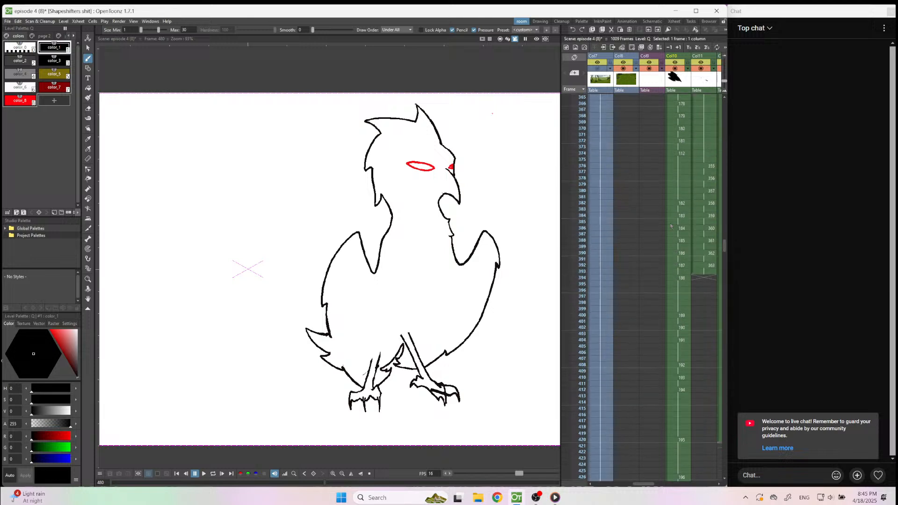
pyautogui.click(682, 148)
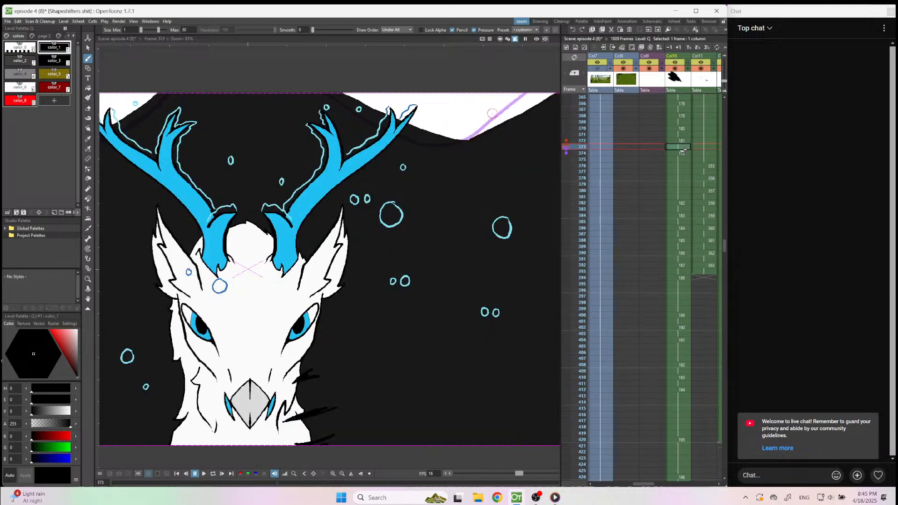
pyautogui.click(352, 474)
pyautogui.click(203, 474)
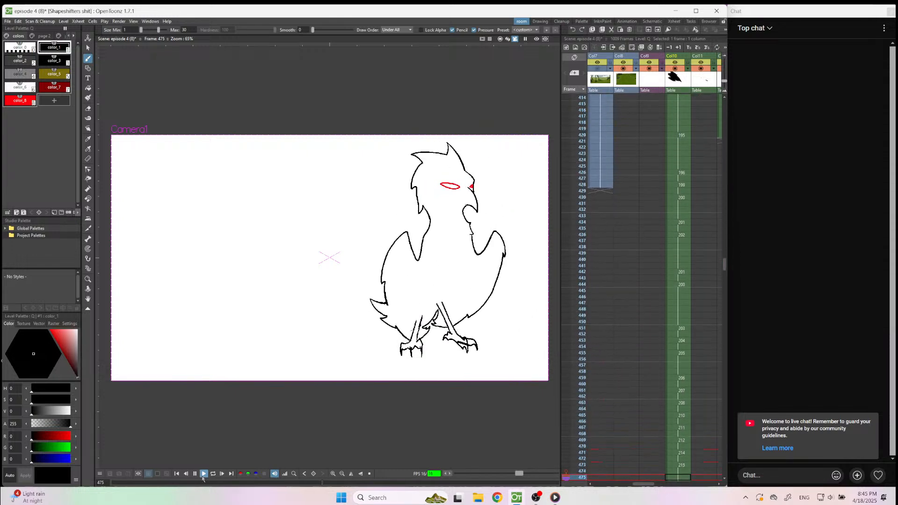
pyautogui.click(202, 478)
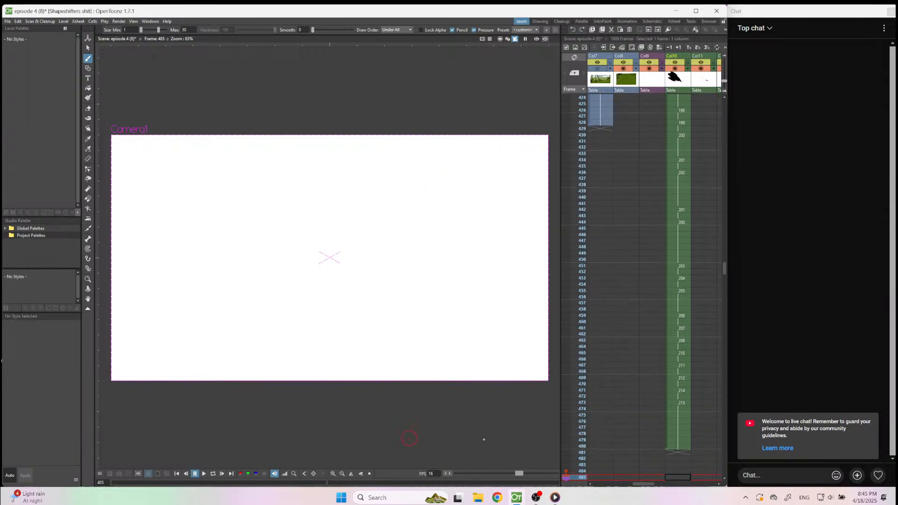
# Create a new blank drawing at frame 479 in Col10, following the bird's held closing pose.
pyautogui.click(680, 446)
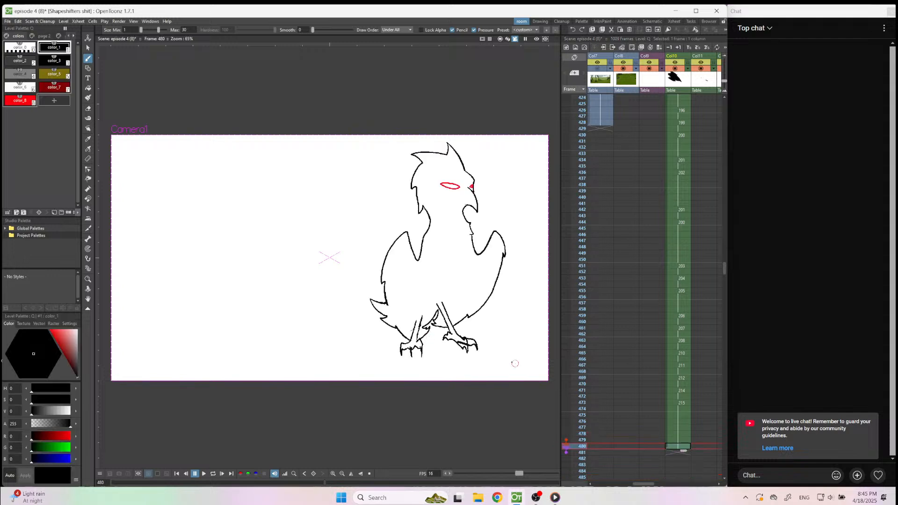
pyautogui.click(681, 414)
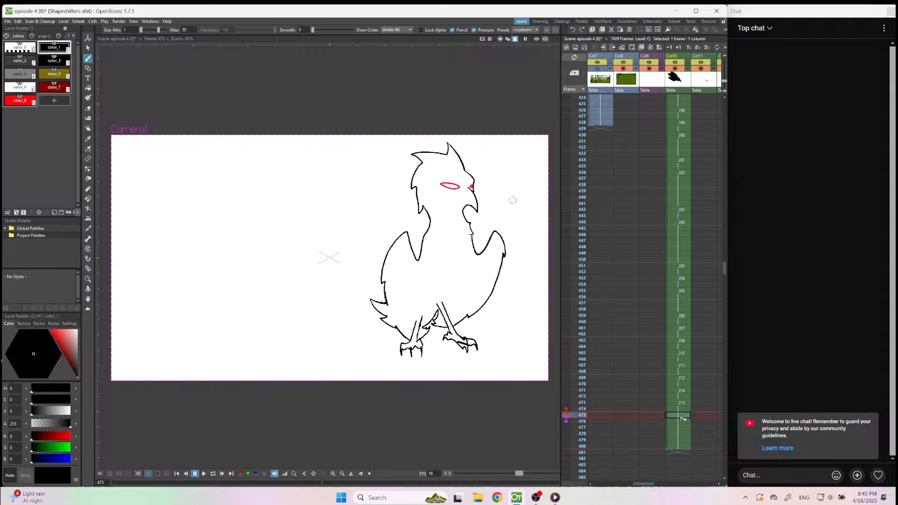
pyautogui.click(679, 427)
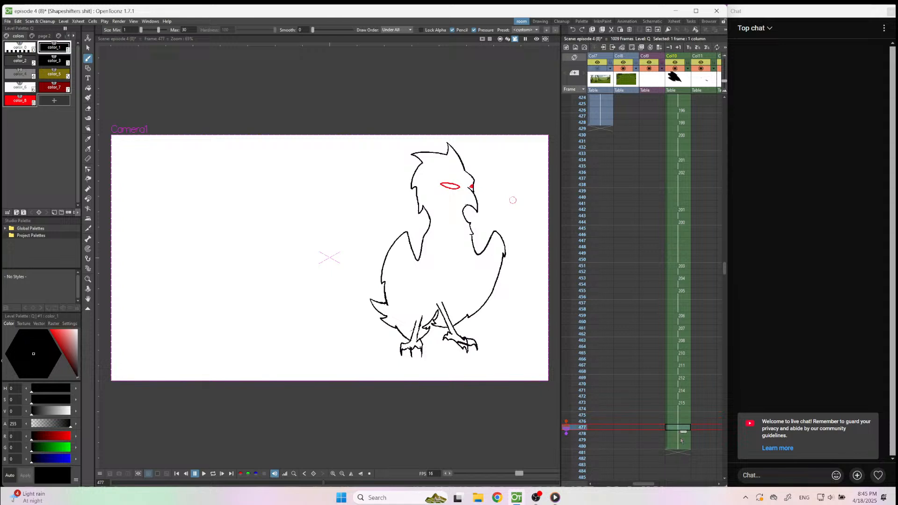
pyautogui.click(681, 440)
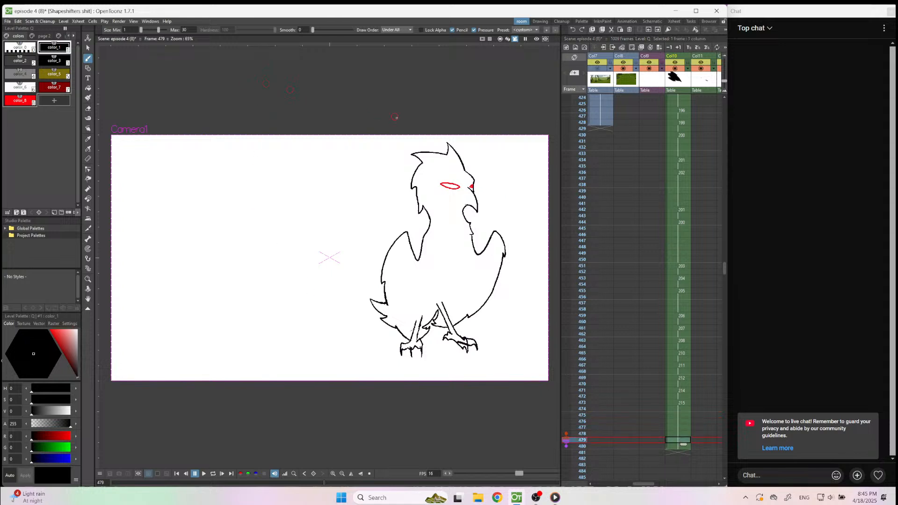
pyautogui.hotkey('alt', 'd')
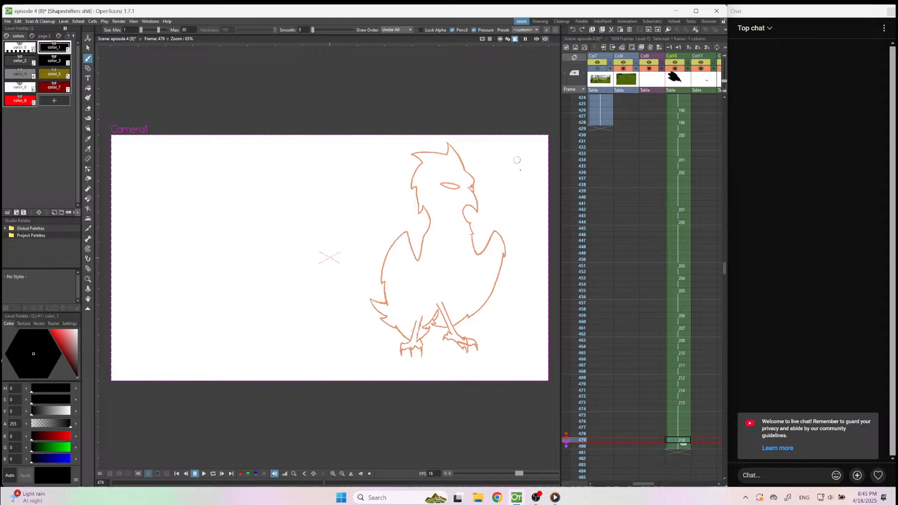
# Draw both of the bird's eyes as wide-open outlines in red color_8 over the onion-skinned narrow eyes.
pyautogui.scroll(5, 527, 203)
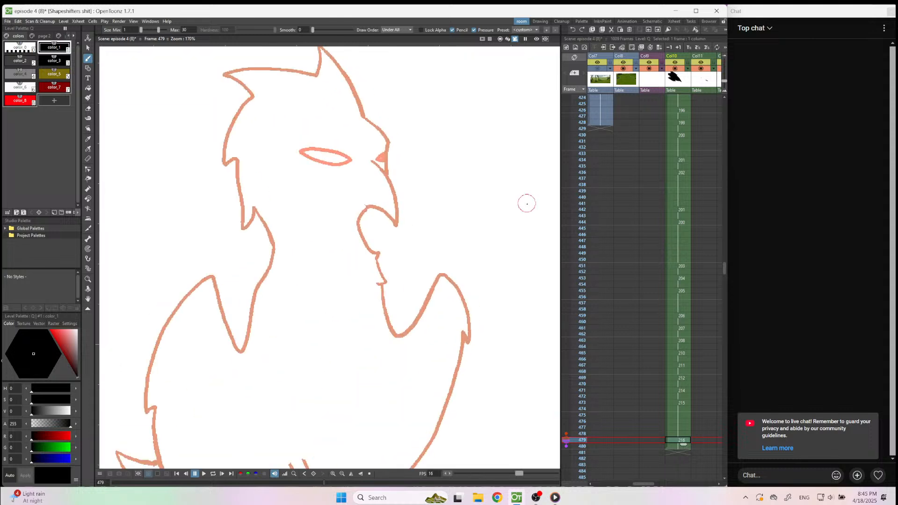
pyautogui.click(20, 100)
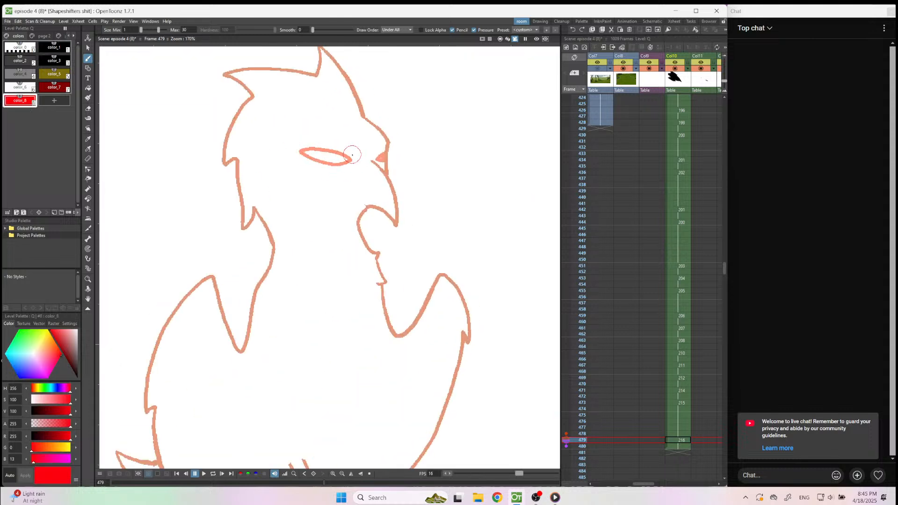
pyautogui.moveTo(354, 156); pyautogui.dragTo(349, 147)
pyautogui.moveTo(346, 154)
pyautogui.mouseDown()
pyautogui.moveTo(315, 138)
pyautogui.moveTo(305, 164)
pyautogui.moveTo(335, 177)
pyautogui.moveTo(348, 145)
pyautogui.mouseUp()
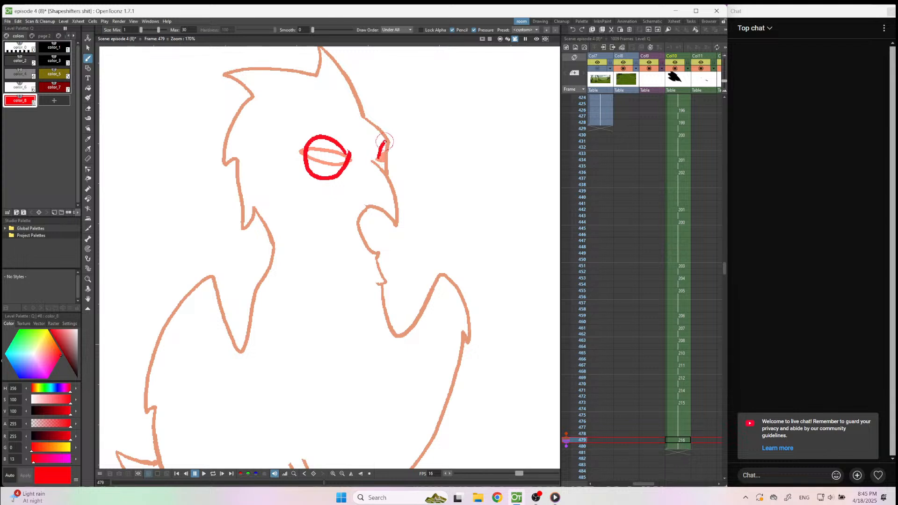
# Ink the hooked beak in black color_1 slightly inside the onion-skinned beak, redrawing the stroke until it fits.
pyautogui.press('1')
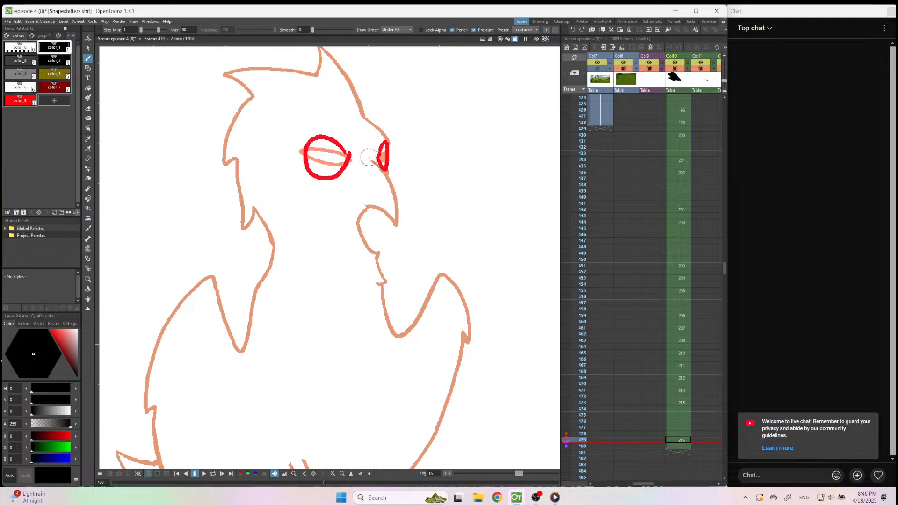
pyautogui.moveTo(380, 179)
pyautogui.mouseDown()
pyautogui.moveTo(387, 228)
pyautogui.moveTo(372, 209)
pyautogui.moveTo(353, 216)
pyautogui.mouseUp()
pyautogui.hotkey('ctrl', 'z')
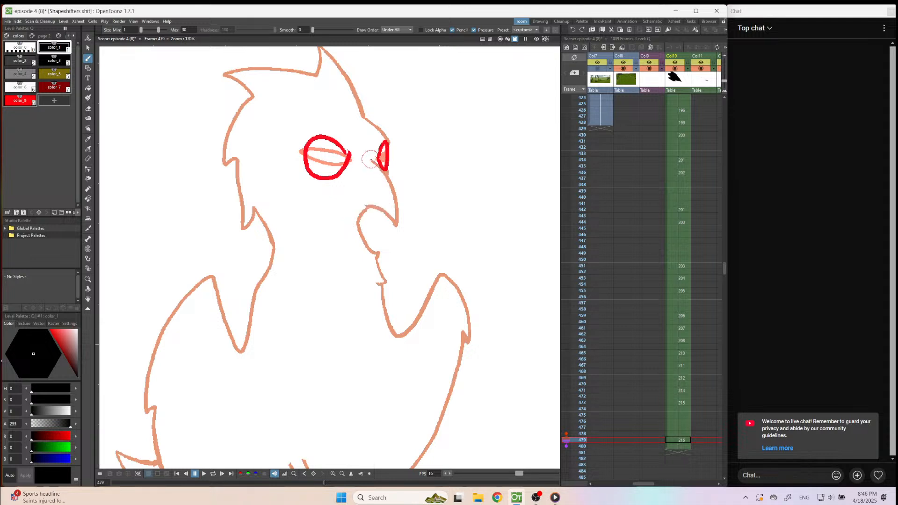
pyautogui.moveTo(377, 163); pyautogui.dragTo(393, 219)
pyautogui.hotkey('ctrl', 'z')
pyautogui.moveTo(371, 160)
pyautogui.mouseDown()
pyautogui.moveTo(391, 229)
pyautogui.moveTo(352, 216)
pyautogui.mouseUp()
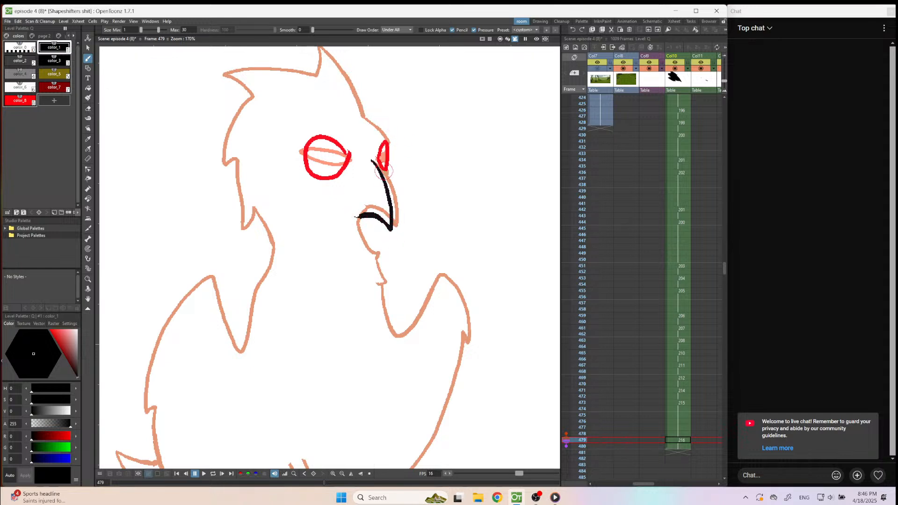
# Ink the brow, forehead, head crest and feathered back of the head down to the nape in black.
pyautogui.scroll(-3, 379, 140)
pyautogui.scroll(3, 387, 130)
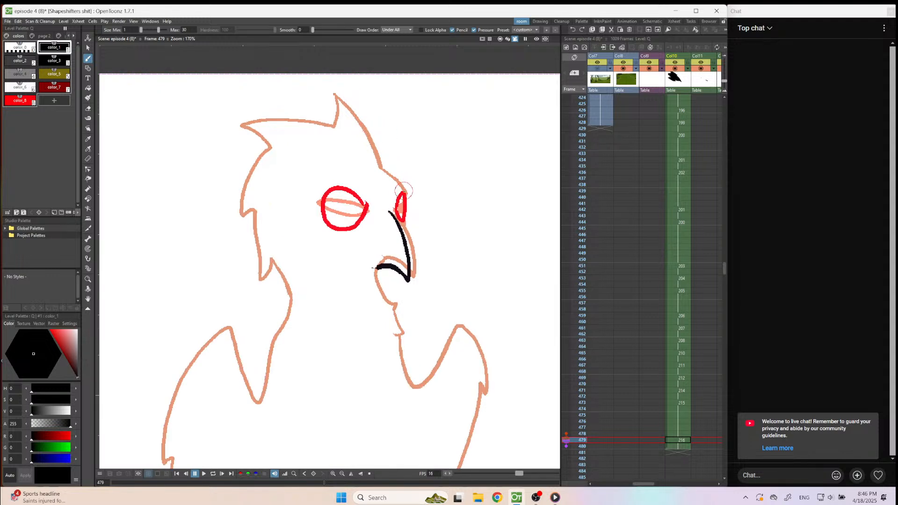
pyautogui.moveTo(403, 186); pyautogui.dragTo(384, 172)
pyautogui.moveTo(348, 88); pyautogui.dragTo(382, 179)
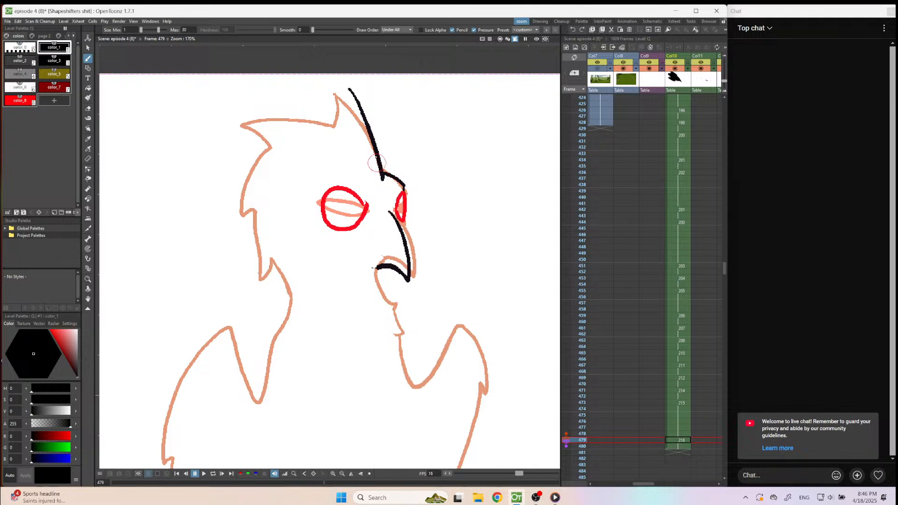
pyautogui.moveTo(349, 88)
pyautogui.mouseDown()
pyautogui.moveTo(330, 131)
pyautogui.moveTo(304, 117)
pyautogui.moveTo(261, 116)
pyautogui.moveTo(279, 150)
pyautogui.moveTo(245, 179)
pyautogui.moveTo(235, 209)
pyautogui.moveTo(258, 211)
pyautogui.moveTo(258, 275)
pyautogui.mouseUp()
pyautogui.hotkey('ctrl', 'z')
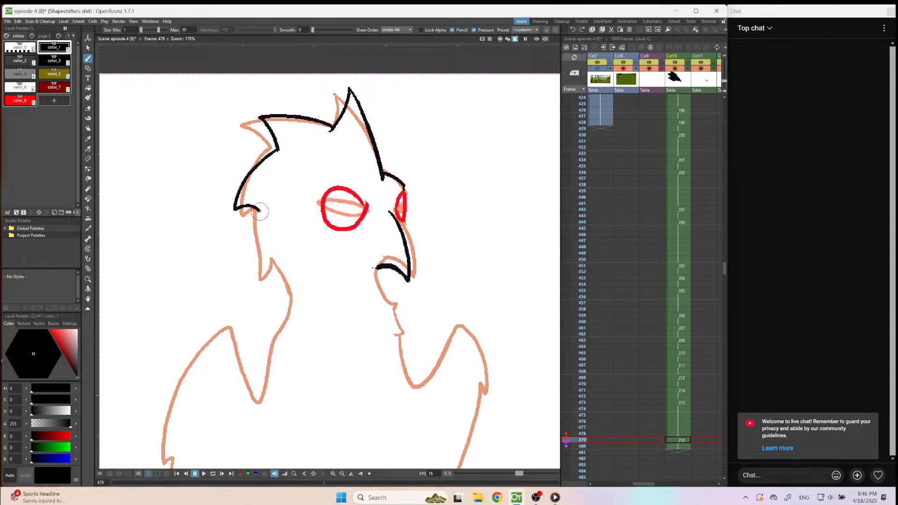
pyautogui.moveTo(260, 211)
pyautogui.mouseDown()
pyautogui.moveTo(250, 265)
pyautogui.moveTo(256, 271)
pyautogui.moveTo(276, 260)
pyautogui.moveTo(283, 330)
pyautogui.mouseUp()
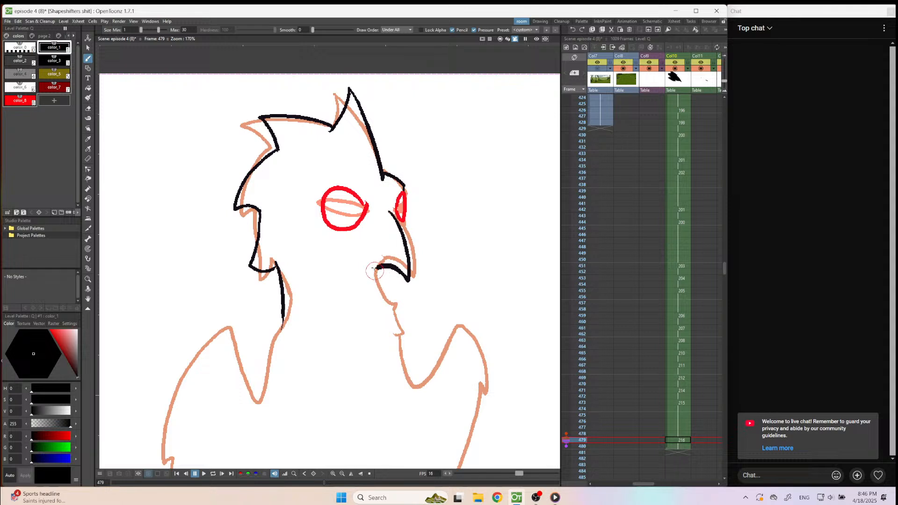
# Redraw the nape line shorter and ink the throat line curving down from beneath the beak.
pyautogui.hotkey('ctrl', 'z')
pyautogui.moveTo(278, 268); pyautogui.dragTo(282, 312)
pyautogui.moveTo(377, 268); pyautogui.dragTo(367, 298)
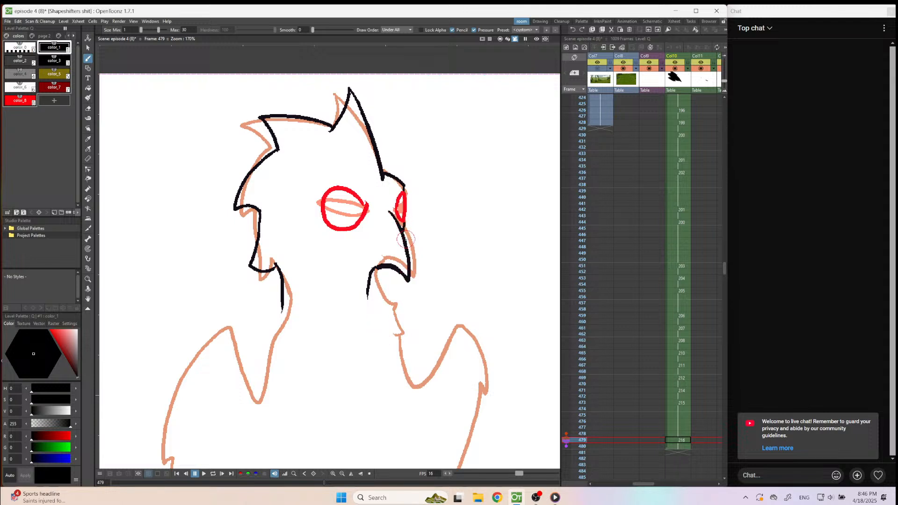
pyautogui.scroll(-3, 406, 240)
pyautogui.scroll(3, 387, 311)
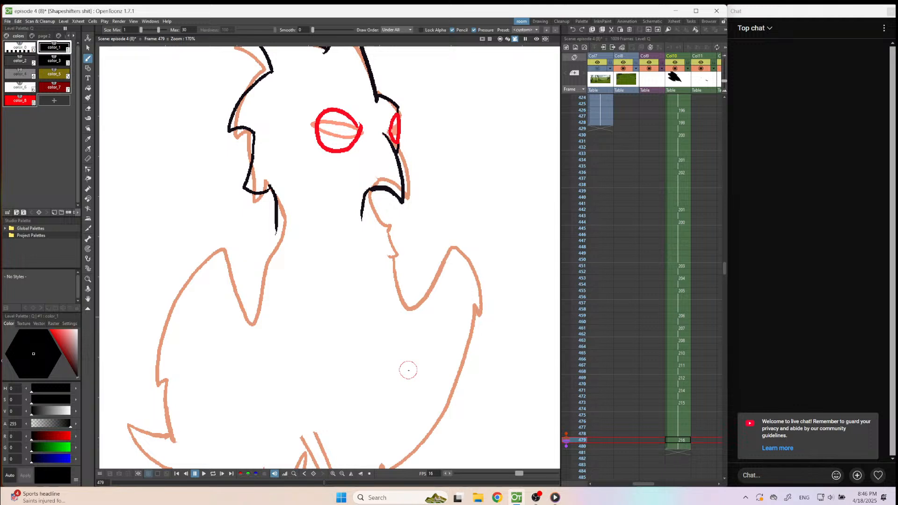
pyautogui.scroll(-2, 408, 370)
pyautogui.scroll(2, 409, 371)
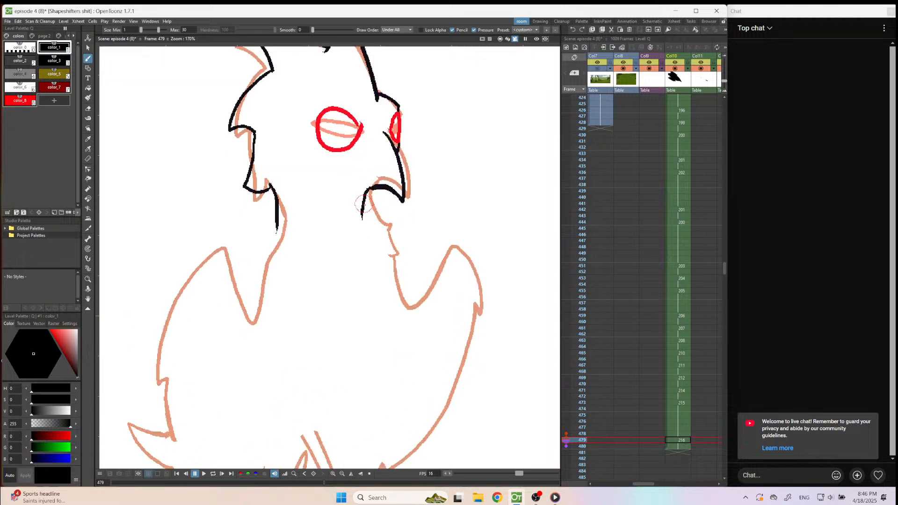
pyautogui.hotkey('ctrl', 'z')
pyautogui.moveTo(366, 192)
pyautogui.mouseDown()
pyautogui.moveTo(379, 188)
pyautogui.moveTo(385, 223)
pyautogui.mouseUp()
# Erase the nape line and lower head tuft, and re-ink them as a pointed feather with a longer neck curve.
pyautogui.press('e')
pyautogui.moveTo(276, 201); pyautogui.dragTo(277, 231)
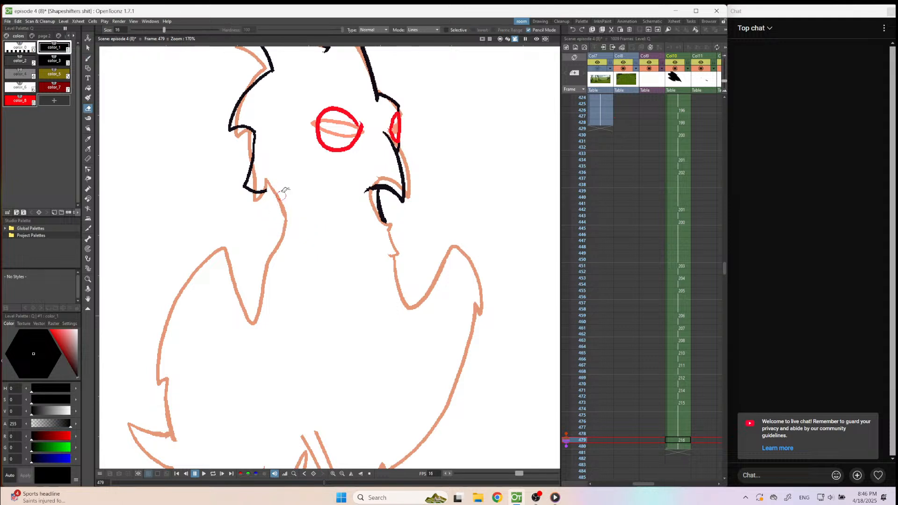
pyautogui.moveTo(260, 156)
pyautogui.mouseDown()
pyautogui.moveTo(255, 136)
pyautogui.moveTo(244, 185)
pyautogui.moveTo(286, 187)
pyautogui.moveTo(283, 241)
pyautogui.mouseUp()
pyautogui.press('b')
pyautogui.hotkey('ctrl', 'z')
pyautogui.moveTo(275, 170)
pyautogui.mouseDown()
pyautogui.moveTo(281, 203)
pyautogui.moveTo(279, 254)
pyautogui.mouseUp()
pyautogui.moveTo(276, 171)
pyautogui.mouseDown()
pyautogui.moveTo(263, 204)
pyautogui.moveTo(254, 132)
pyautogui.mouseUp()
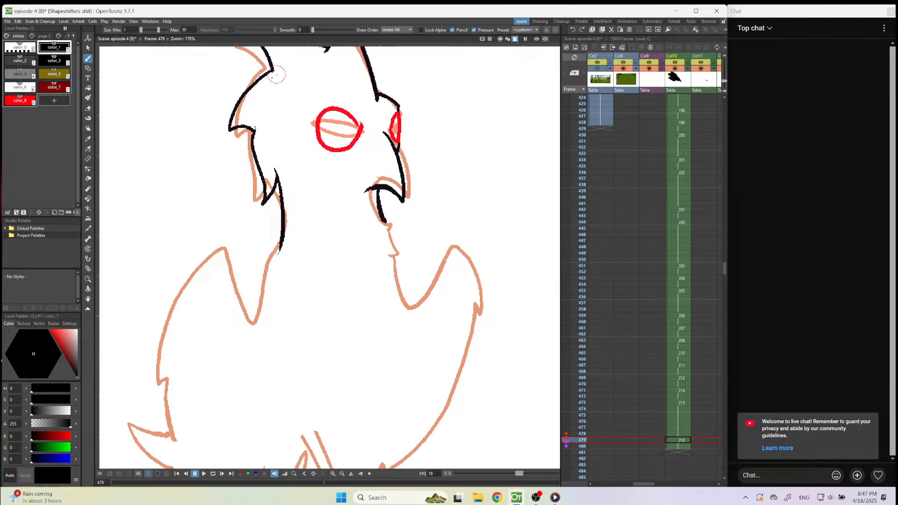
# Erase the overshooting line ends at the back corner and upper notch of the head crest.
pyautogui.press('a')
pyautogui.moveTo(272, 71); pyautogui.dragTo(241, 96)
pyautogui.press('b')
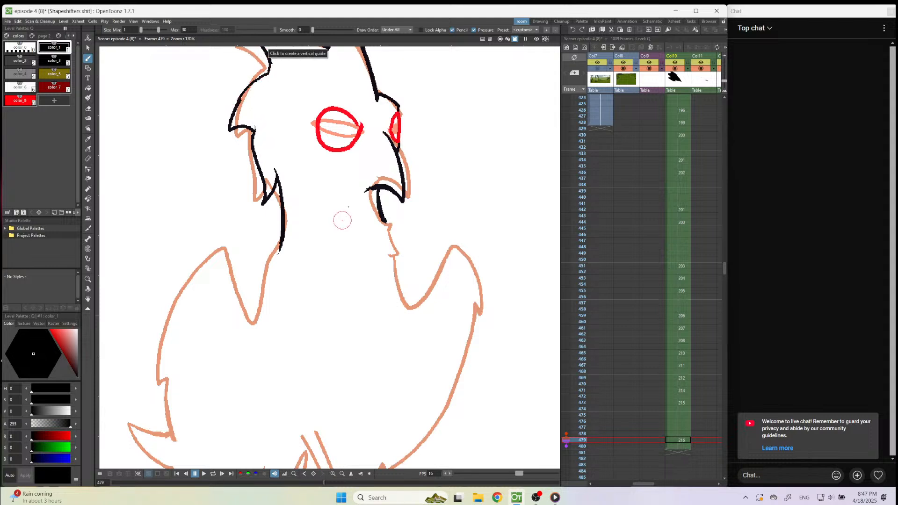
pyautogui.scroll(-5, 388, 285)
pyautogui.scroll(3, 361, 125)
pyautogui.scroll(2, 362, 111)
pyautogui.press('a')
pyautogui.moveTo(345, 206)
pyautogui.mouseDown()
pyautogui.moveTo(363, 165)
pyautogui.moveTo(369, 170)
pyautogui.moveTo(366, 156)
pyautogui.moveTo(355, 199)
pyautogui.mouseUp()
pyautogui.press('b')
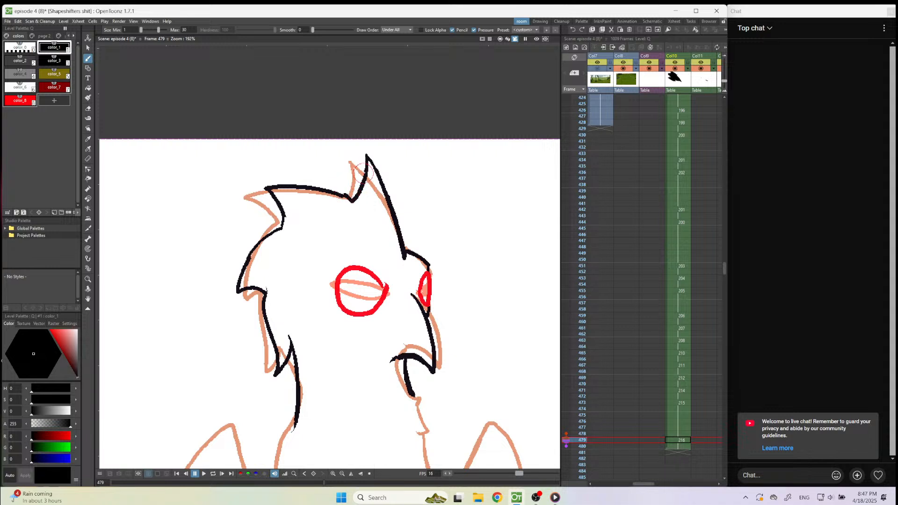
pyautogui.scroll(-3, 445, 241)
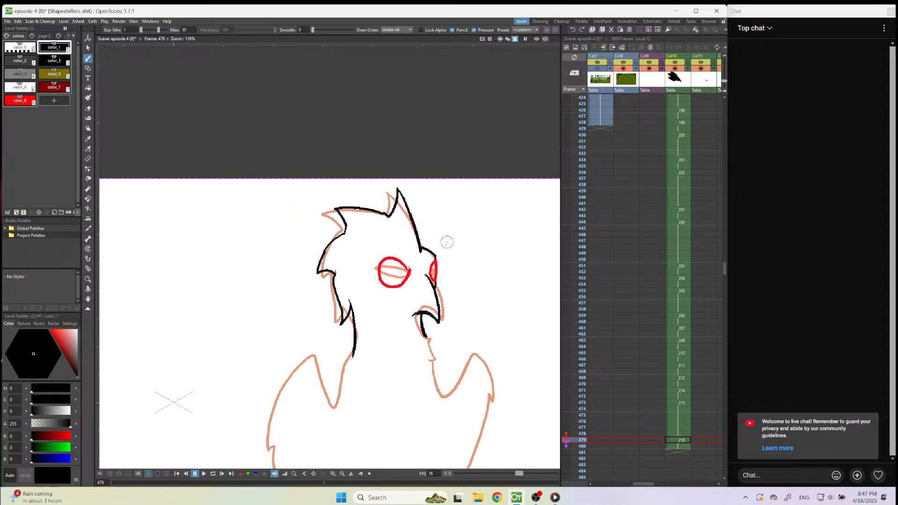
pyautogui.scroll(2, 429, 392)
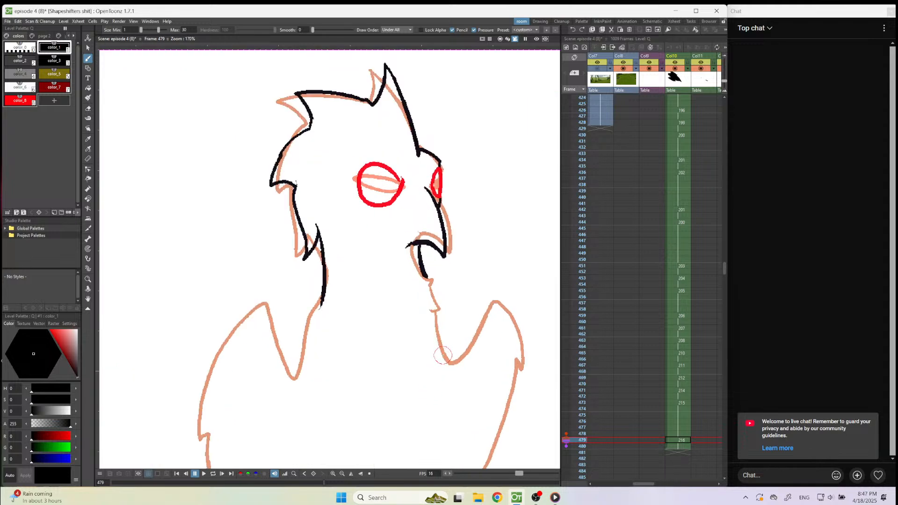
pyautogui.scroll(-3, 430, 269)
pyautogui.scroll(1, 439, 383)
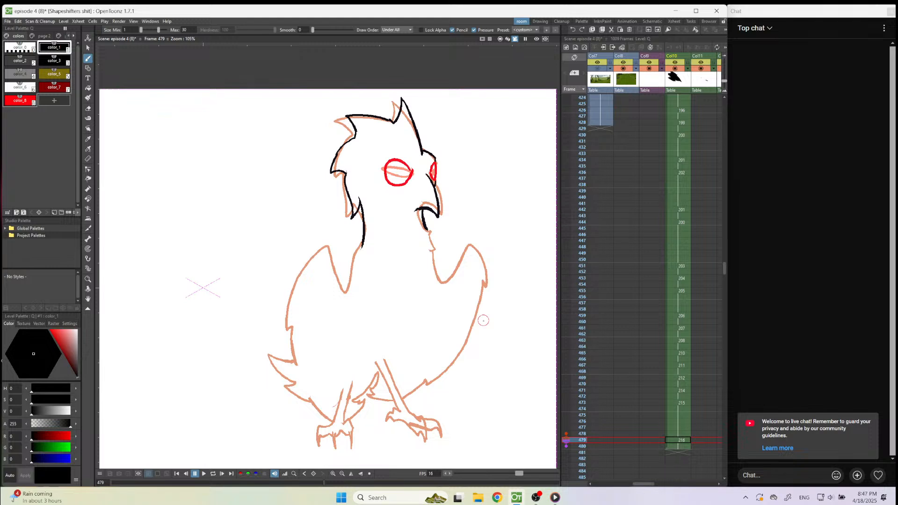
# Copy the bird's body, wings and feet from the frame 478 drawing and paste them into the wide-eyed drawing at frame 479.
pyautogui.press(',')
pyautogui.click(88, 47)
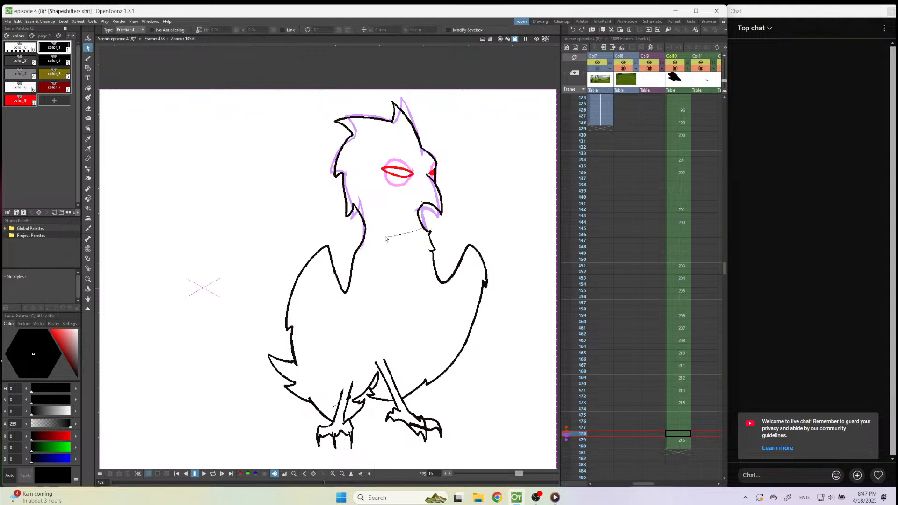
pyautogui.moveTo(257, 292)
pyautogui.mouseDown()
pyautogui.moveTo(248, 400)
pyautogui.moveTo(311, 456)
pyautogui.mouseUp()
pyautogui.moveTo(463, 448); pyautogui.dragTo(493, 202)
pyautogui.click(18, 21)
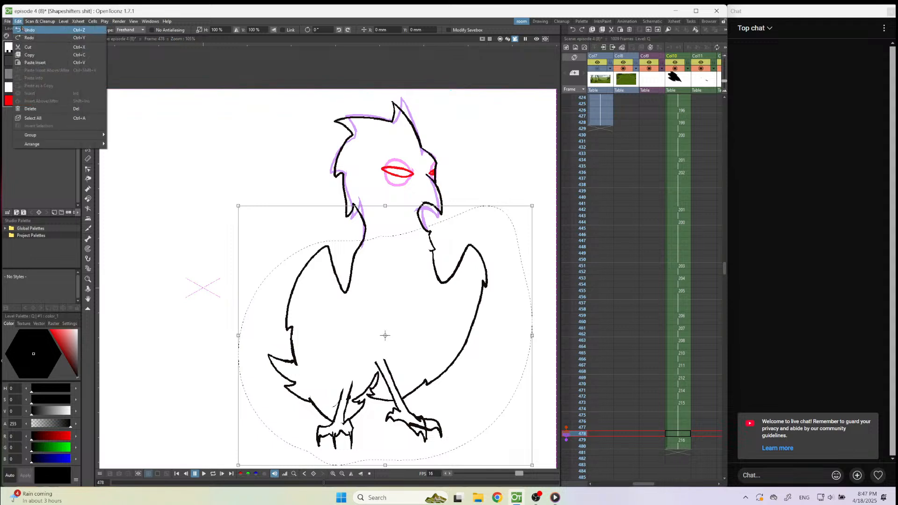
pyautogui.click(29, 54)
pyautogui.click(682, 440)
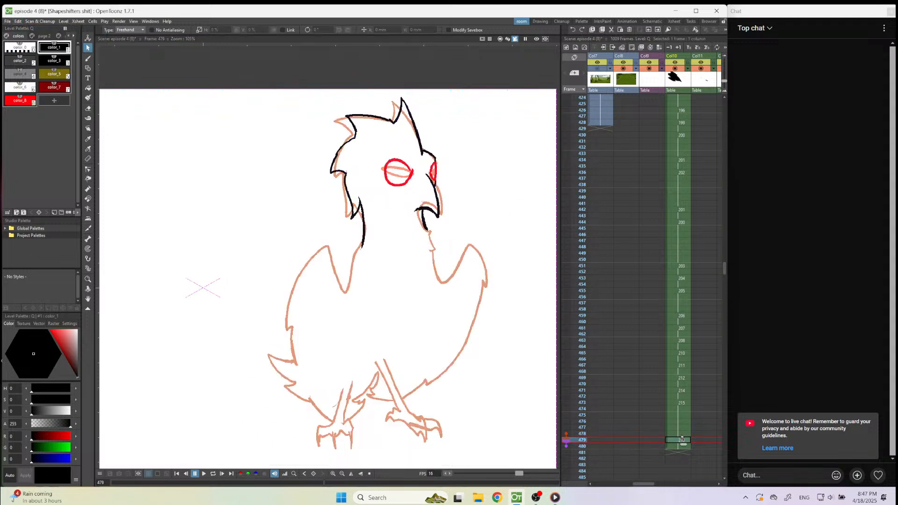
pyautogui.hotkey('ctrl', 'v')
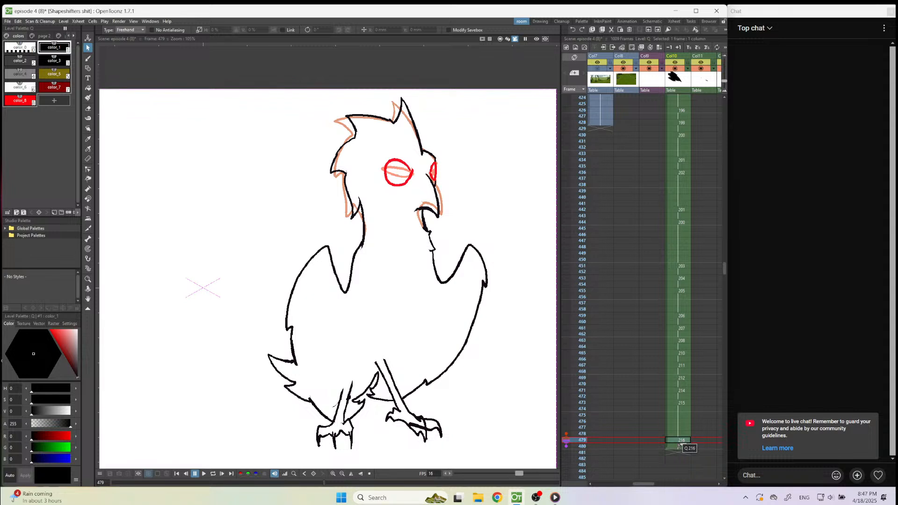
# Compare frames 478 and 479, and insert an in-between drawing at frame 478 in Col10 containing the copied body lines.
pyautogui.scroll(-3, 444, 279)
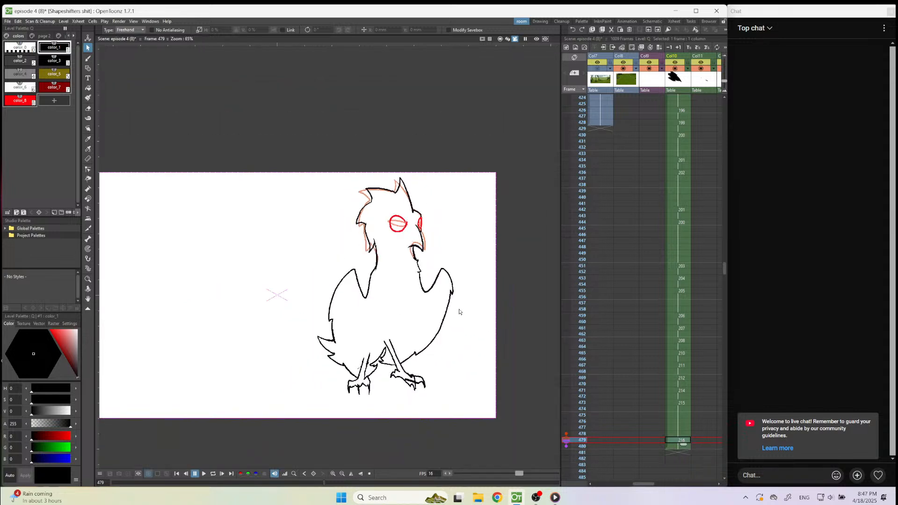
pyautogui.press('Up')
pyautogui.press('Up')
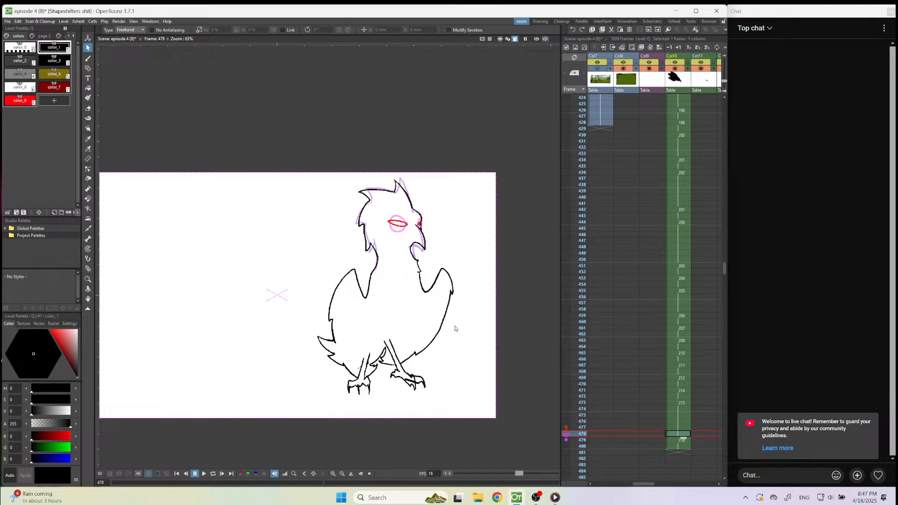
pyautogui.press('Down')
pyautogui.click(87, 58)
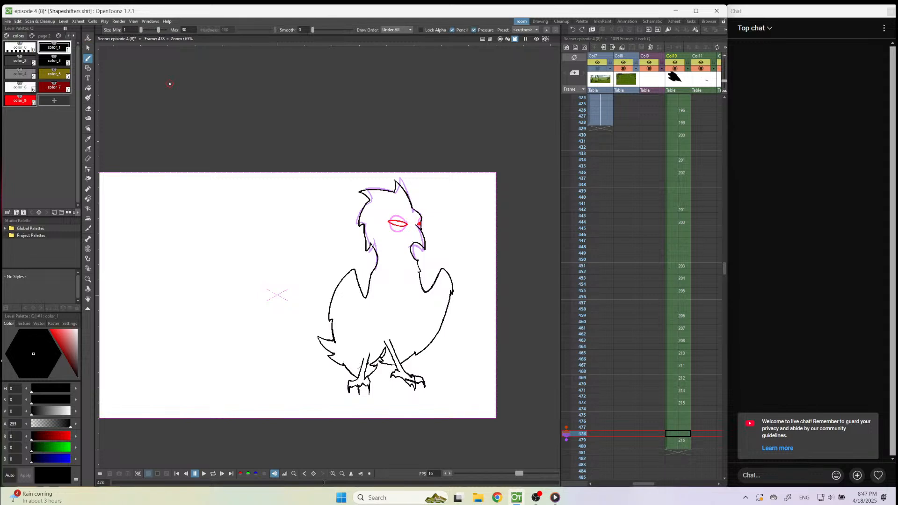
pyautogui.click(676, 434)
pyautogui.hotkey('ctrl', 'v')
# Draw both half-widened eyes in red color_8 on the in-between drawing, midway between the narrow and round onion-skin eyes.
pyautogui.scroll(5, 407, 236)
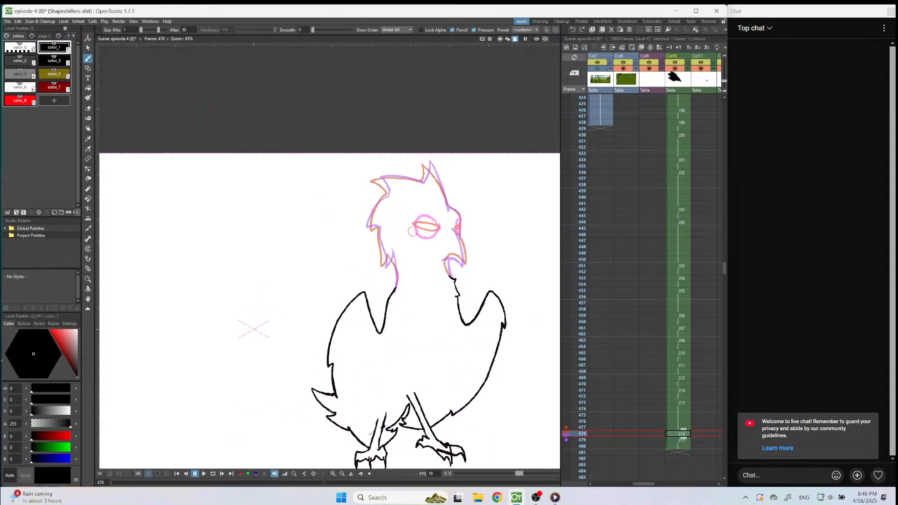
pyautogui.click(19, 100)
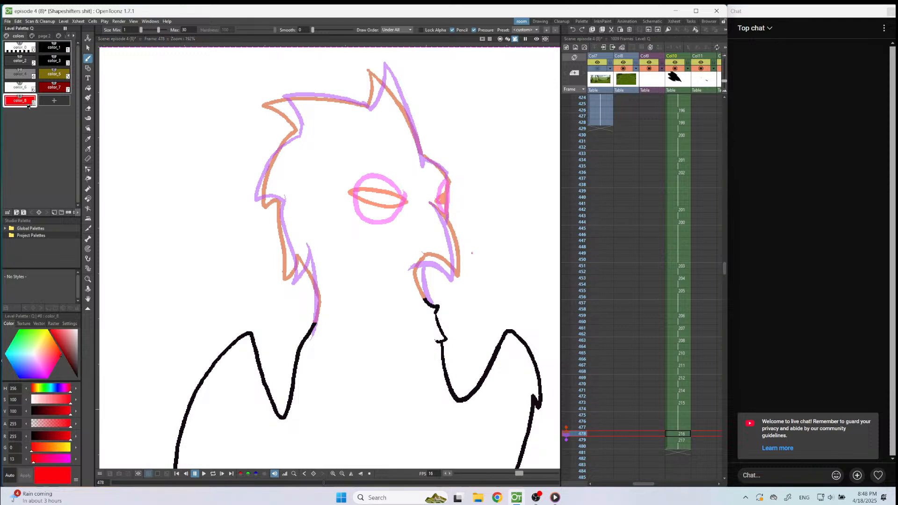
pyautogui.scroll(3, 393, 194)
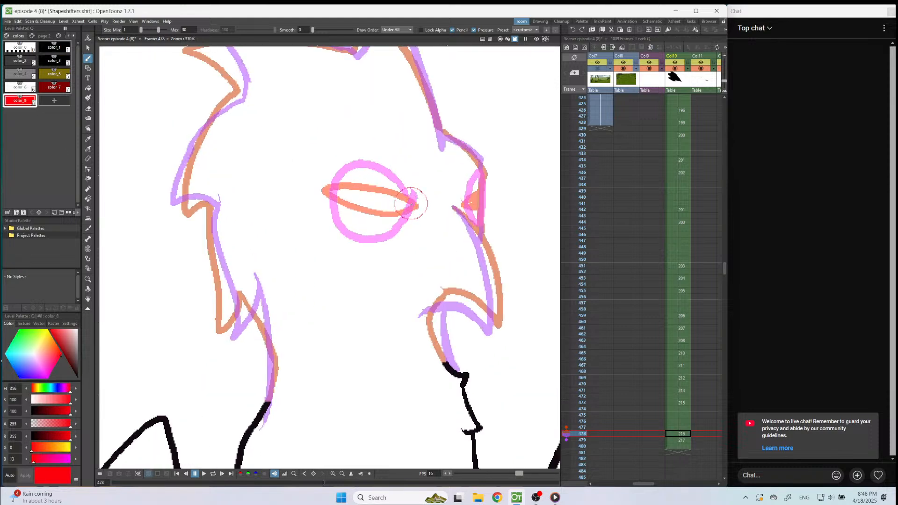
pyautogui.moveTo(413, 202)
pyautogui.mouseDown()
pyautogui.moveTo(387, 177)
pyautogui.moveTo(346, 174)
pyautogui.moveTo(331, 202)
pyautogui.moveTo(338, 220)
pyautogui.moveTo(370, 225)
pyautogui.moveTo(411, 214)
pyautogui.moveTo(418, 194)
pyautogui.moveTo(468, 199)
pyautogui.moveTo(480, 185)
pyautogui.moveTo(482, 212)
pyautogui.moveTo(470, 216)
pyautogui.moveTo(463, 202)
pyautogui.mouseUp()
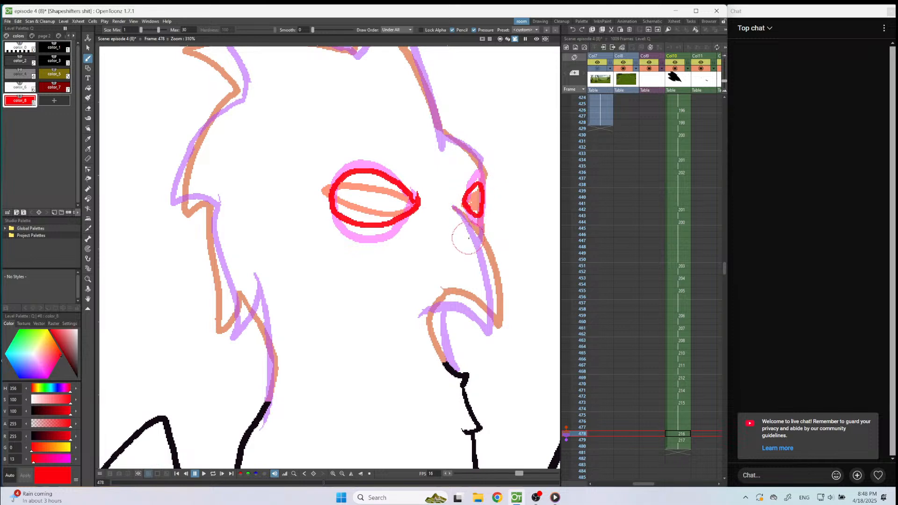
pyautogui.hotkey('ctrl', 'z')
pyautogui.moveTo(463, 205)
pyautogui.mouseDown()
pyautogui.moveTo(481, 184)
pyautogui.moveTo(485, 203)
pyautogui.moveTo(481, 222)
pyautogui.moveTo(459, 201)
pyautogui.mouseUp()
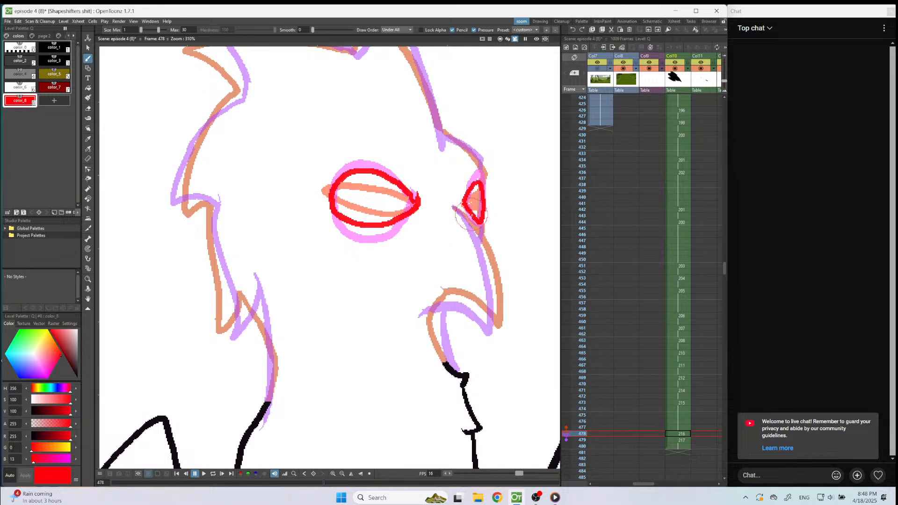
# Ink the in-between's beak, throat, nape and feathered back of the head in black color_1, between the onion-skin outlines.
pyautogui.click(66, 49)
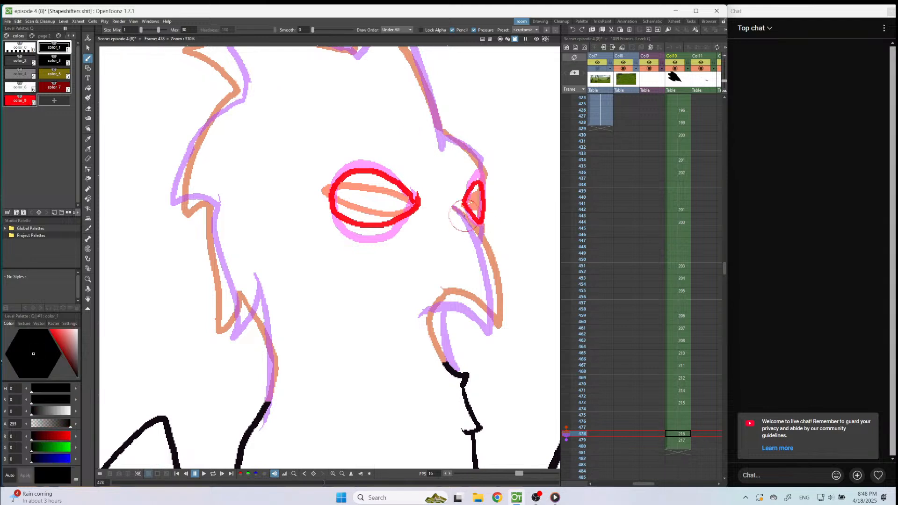
pyautogui.moveTo(453, 206)
pyautogui.mouseDown()
pyautogui.moveTo(482, 245)
pyautogui.moveTo(496, 320)
pyautogui.moveTo(493, 332)
pyautogui.moveTo(459, 300)
pyautogui.moveTo(426, 313)
pyautogui.moveTo(446, 311)
pyautogui.moveTo(439, 305)
pyautogui.moveTo(437, 334)
pyautogui.moveTo(456, 373)
pyautogui.mouseUp()
pyautogui.moveTo(246, 286)
pyautogui.mouseDown()
pyautogui.moveTo(270, 348)
pyautogui.moveTo(272, 403)
pyautogui.mouseUp()
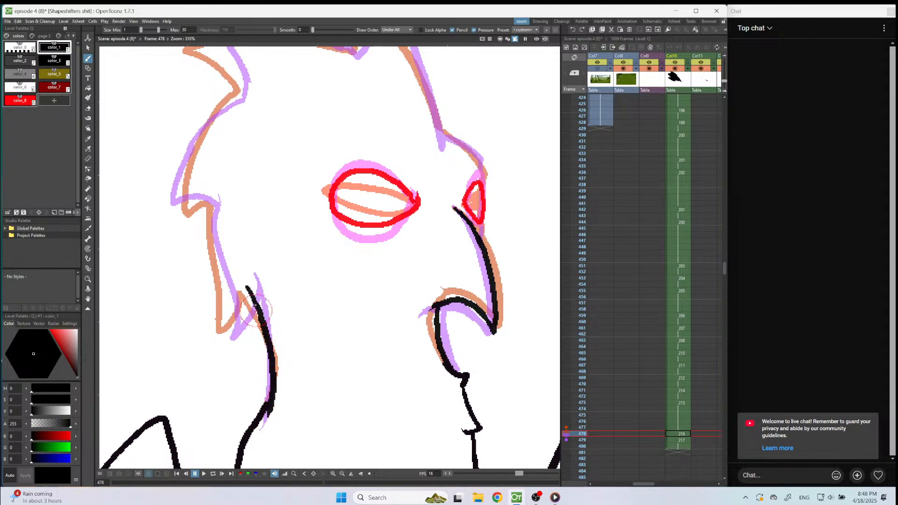
pyautogui.moveTo(248, 291)
pyautogui.mouseDown()
pyautogui.moveTo(224, 337)
pyautogui.moveTo(223, 282)
pyautogui.mouseUp()
pyautogui.moveTo(213, 205); pyautogui.dragTo(224, 286)
pyautogui.moveTo(214, 203)
pyautogui.mouseDown()
pyautogui.moveTo(179, 209)
pyautogui.moveTo(182, 197)
pyautogui.moveTo(177, 212)
pyautogui.moveTo(184, 168)
pyautogui.moveTo(212, 120)
pyautogui.moveTo(241, 97)
pyautogui.moveTo(198, 136)
pyautogui.moveTo(176, 208)
pyautogui.mouseUp()
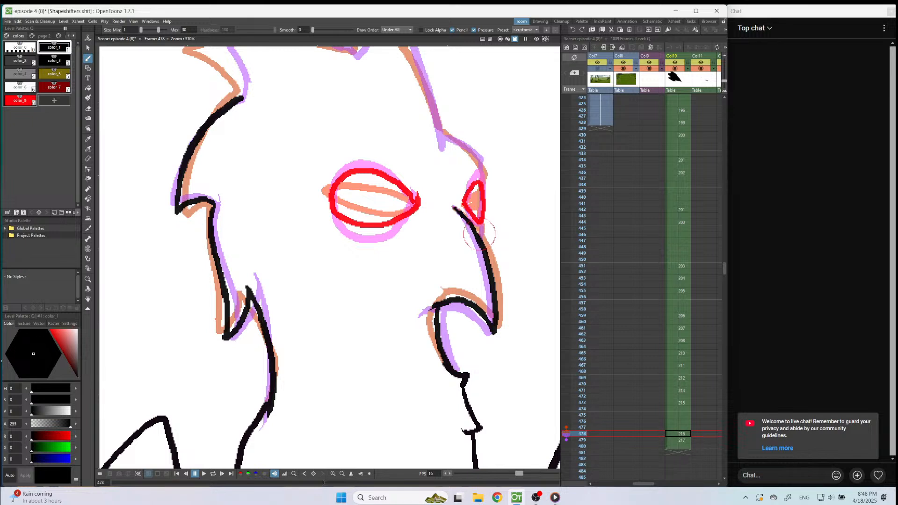
# Ink the in-between's brow, forehead and pointed head crest in black, redrawing the stroke at the crest's back corner.
pyautogui.moveTo(481, 241); pyautogui.dragTo(480, 226)
pyautogui.moveTo(482, 175)
pyautogui.mouseDown()
pyautogui.moveTo(472, 152)
pyautogui.moveTo(437, 126)
pyautogui.mouseUp()
pyautogui.scroll(-3, 437, 125)
pyautogui.scroll(2, 437, 125)
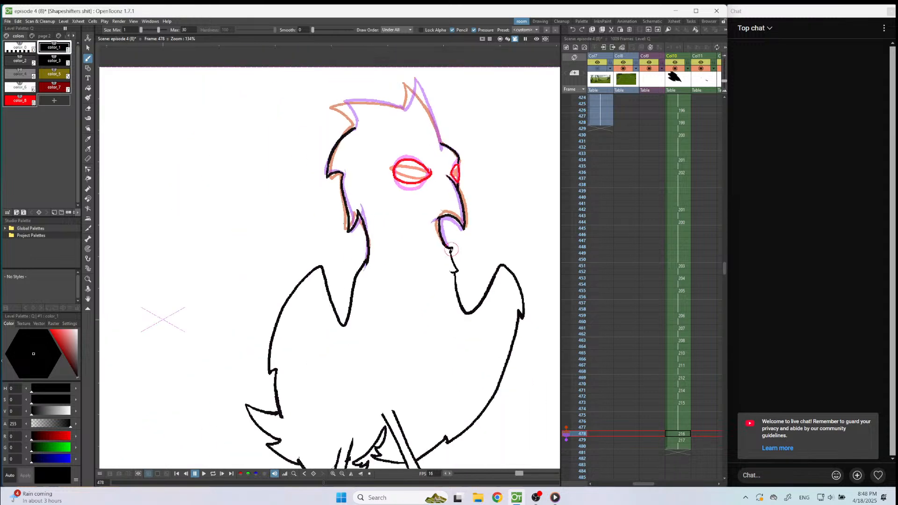
pyautogui.scroll(1, 440, 145)
pyautogui.moveTo(408, 123)
pyautogui.mouseDown()
pyautogui.moveTo(432, 154)
pyautogui.moveTo(482, 273)
pyautogui.mouseUp()
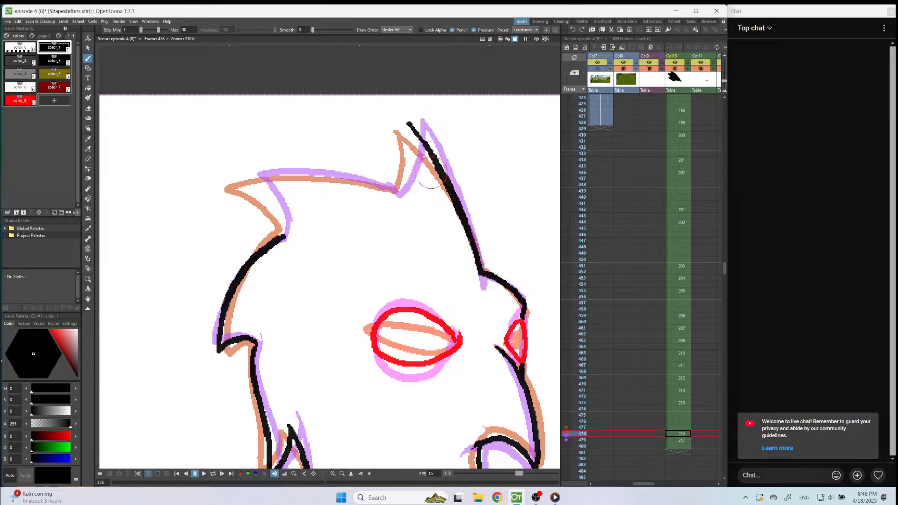
pyautogui.moveTo(408, 124)
pyautogui.mouseDown()
pyautogui.moveTo(400, 197)
pyautogui.moveTo(308, 174)
pyautogui.moveTo(246, 179)
pyautogui.moveTo(277, 237)
pyautogui.mouseUp()
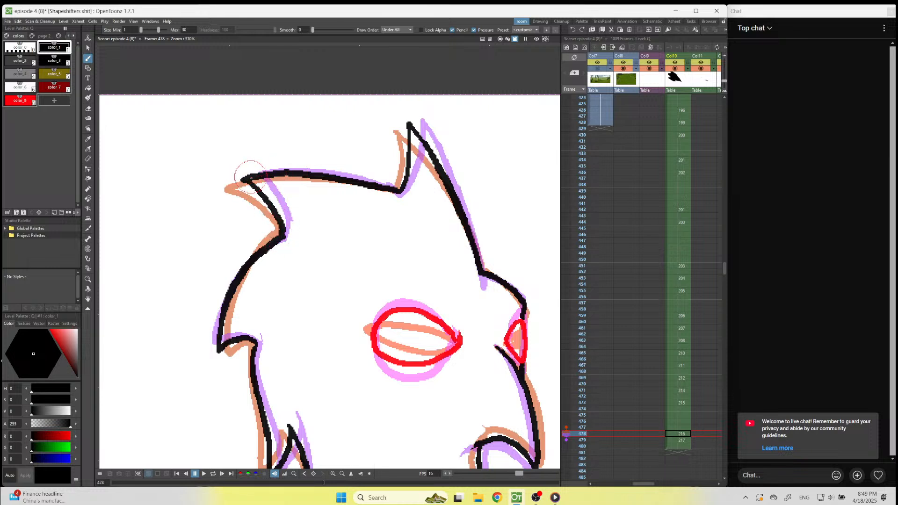
pyautogui.hotkey('ctrl', 'z')
pyautogui.moveTo(245, 180)
pyautogui.mouseDown()
pyautogui.moveTo(278, 216)
pyautogui.moveTo(273, 236)
pyautogui.mouseUp()
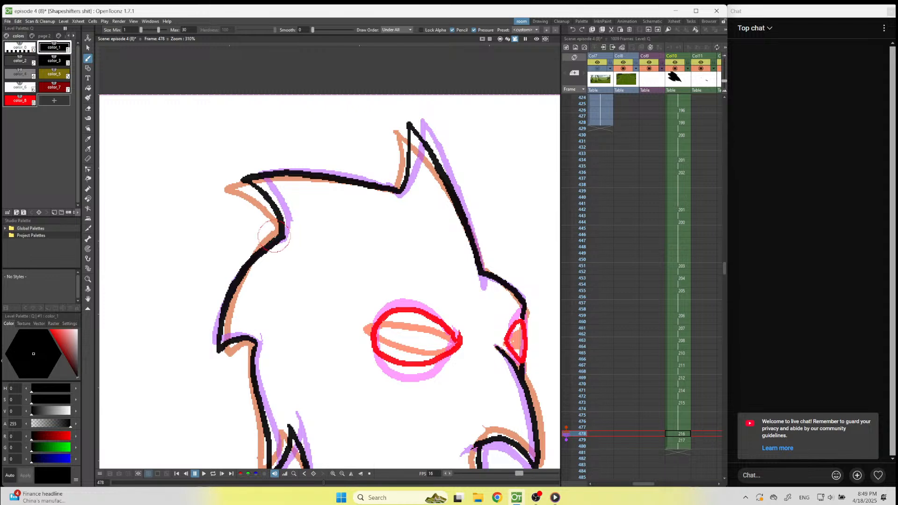
# Stretch the drawings at frames 478 and 479 to two frames each, and play the turn from frame 441.
pyautogui.scroll(-5, 274, 237)
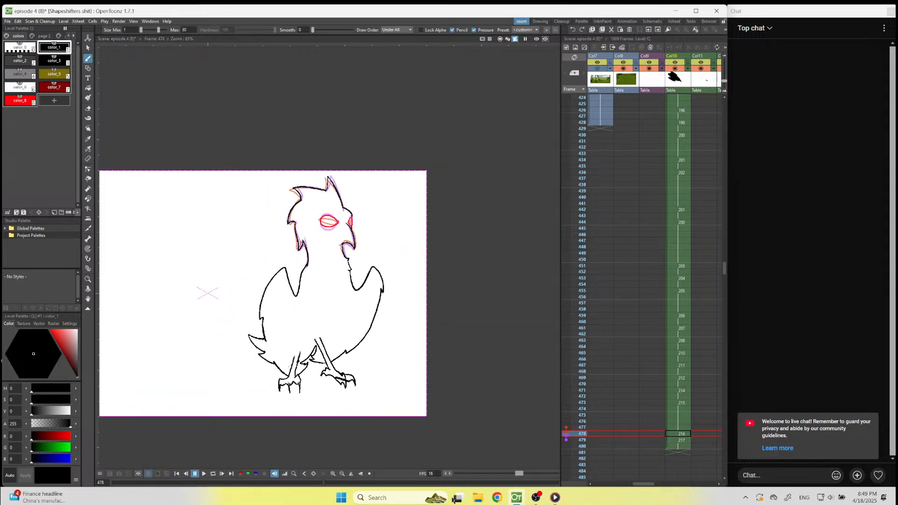
pyautogui.moveTo(682, 434); pyautogui.dragTo(682, 441)
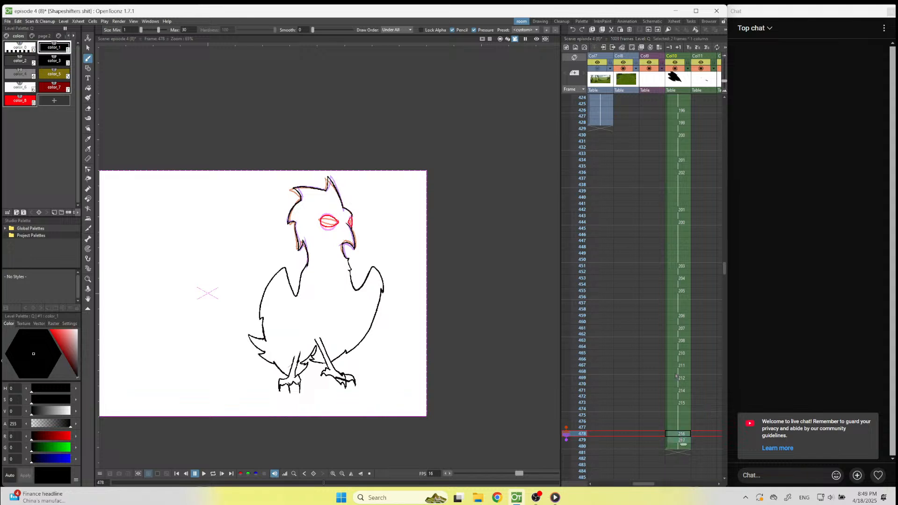
pyautogui.click(696, 48)
pyautogui.click(683, 204)
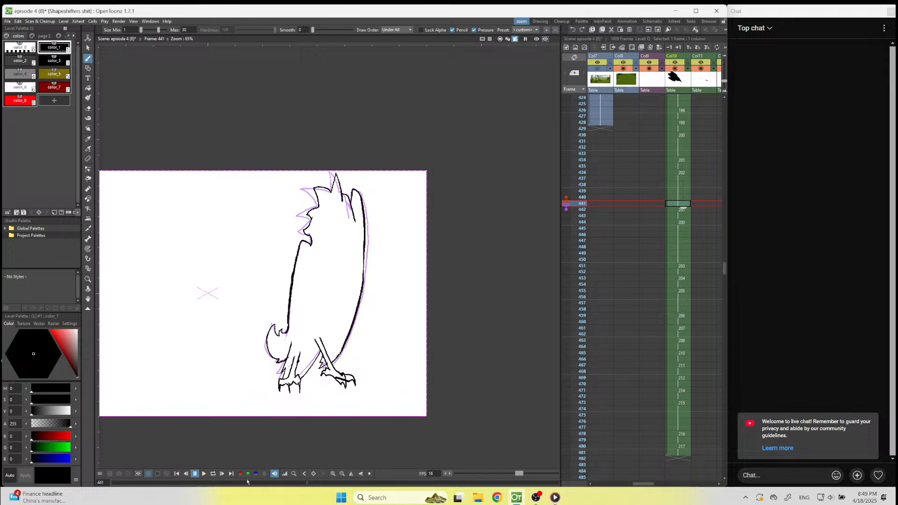
pyautogui.click(202, 474)
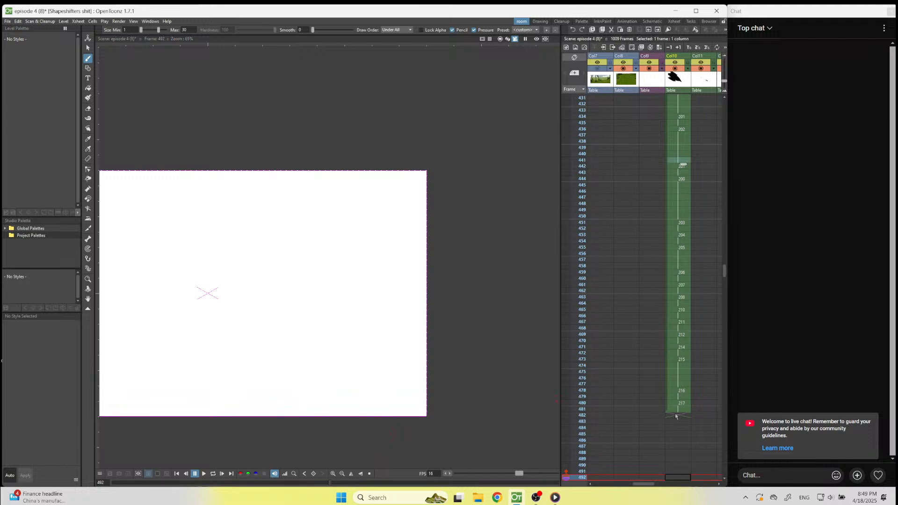
# Extend the final wide-eyed drawing's hold to frame 493, and play the animation back from frame 420.
pyautogui.click(677, 410)
pyautogui.moveTo(684, 415); pyautogui.dragTo(681, 480)
pyautogui.scroll(5, 655, 311)
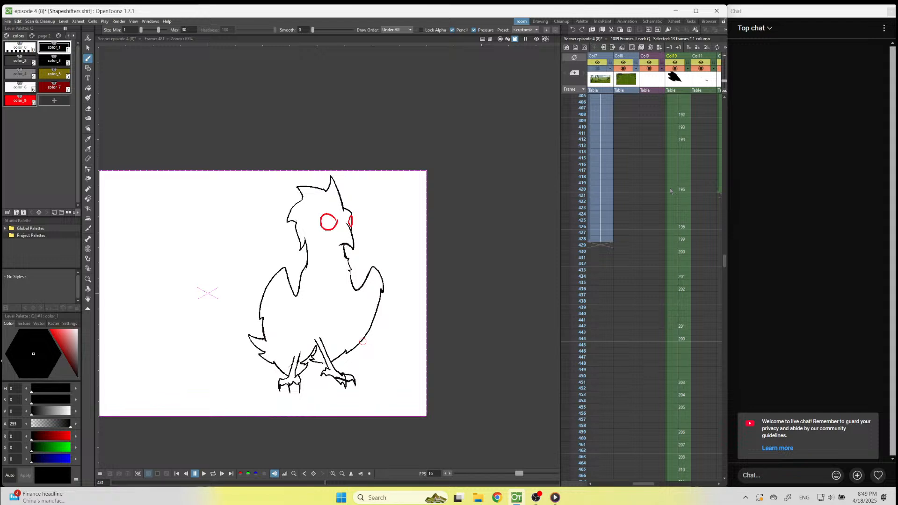
pyautogui.click(670, 191)
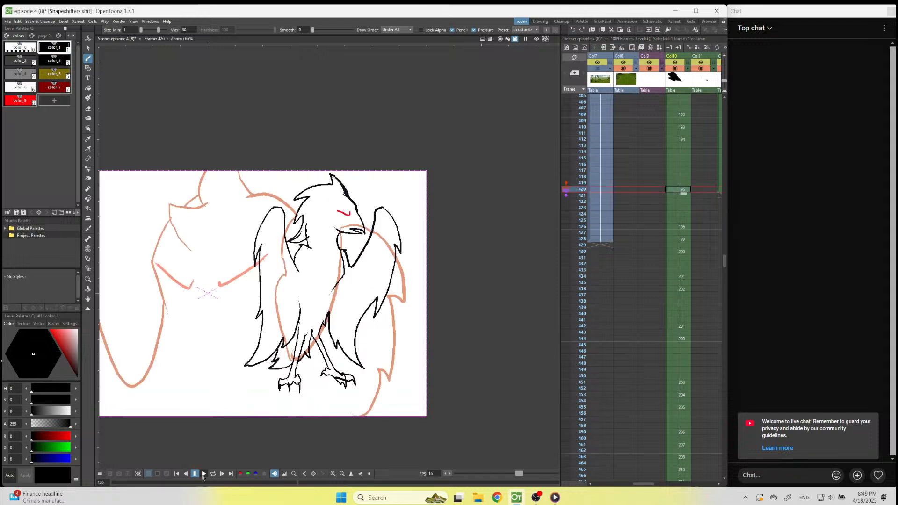
pyautogui.click(203, 475)
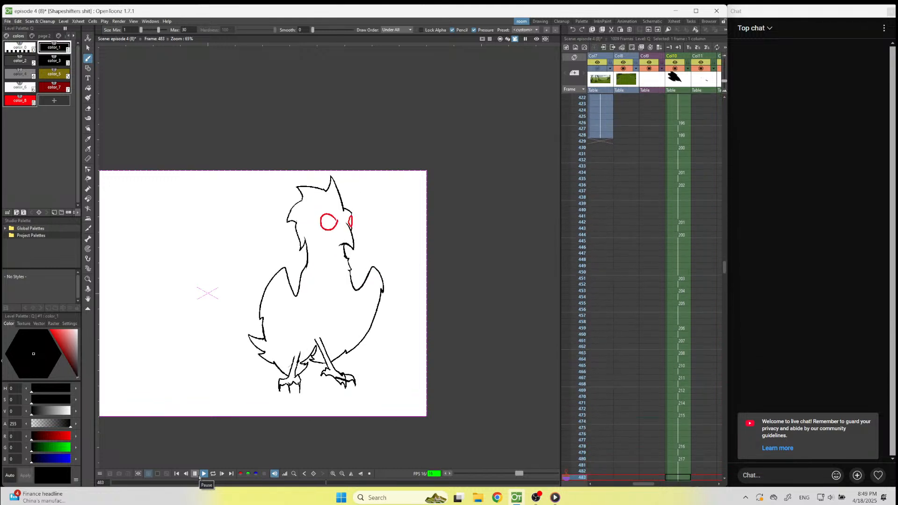
pyautogui.click(196, 474)
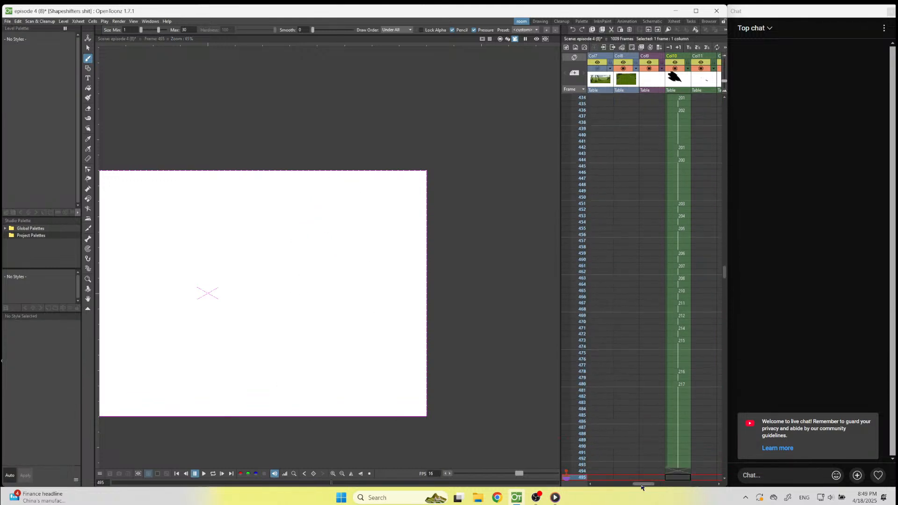
# Make the rough animation in Col3 visible in the viewer alongside the bird.
pyautogui.moveTo(642, 488); pyautogui.dragTo(605, 487)
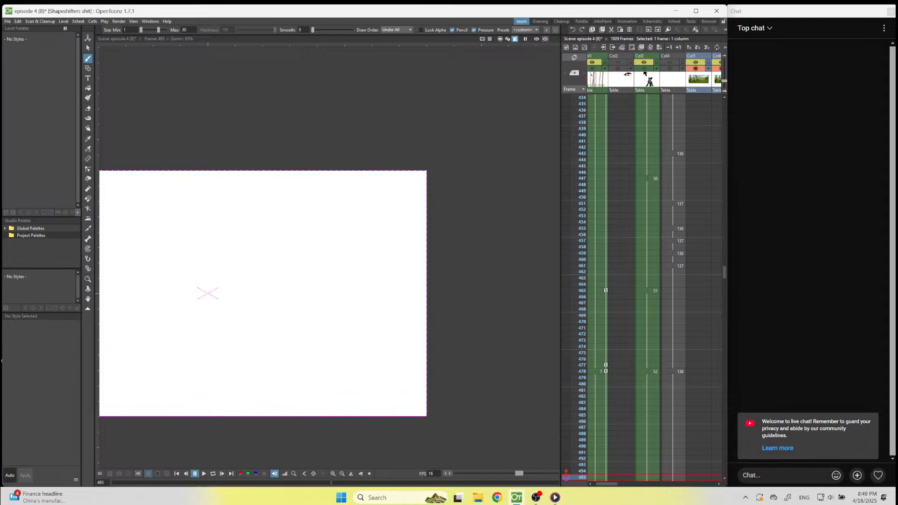
pyautogui.click(645, 69)
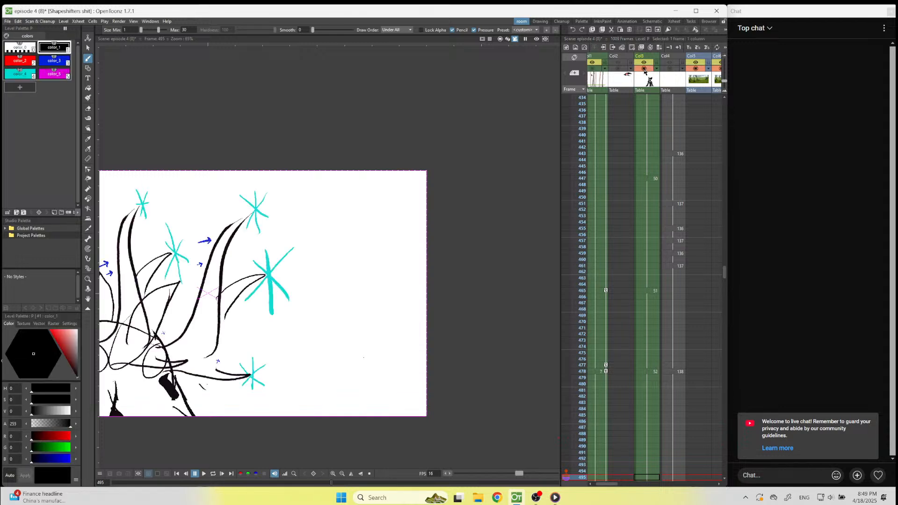
pyautogui.click(657, 70)
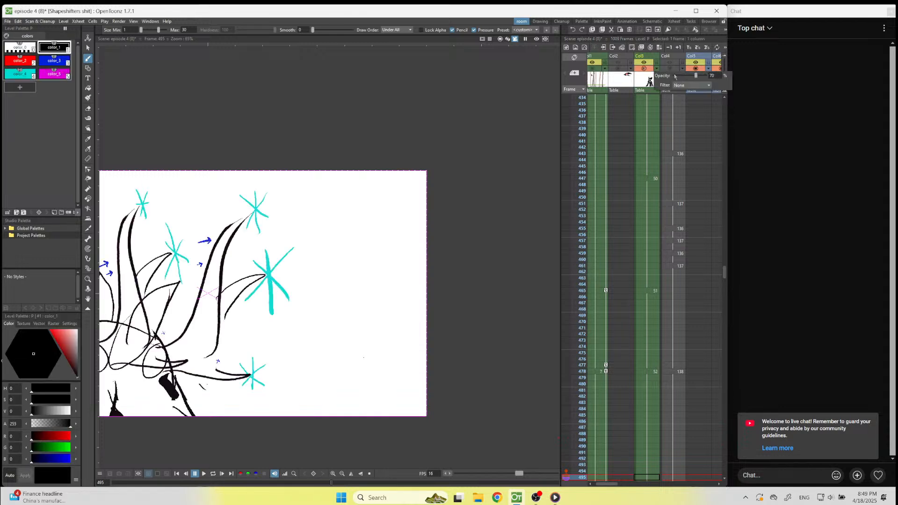
pyautogui.click(608, 486)
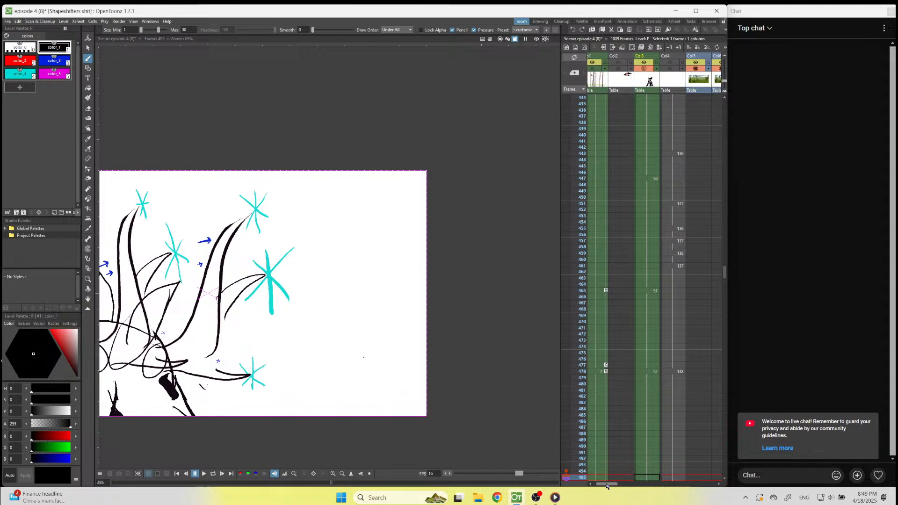
pyautogui.moveTo(607, 484); pyautogui.dragTo(652, 471)
# Examine the bird's drawings in Col10 at frames 451, 429 and 420 together with the rough creature.
pyautogui.click(645, 204)
pyautogui.scroll(4, 676, 420)
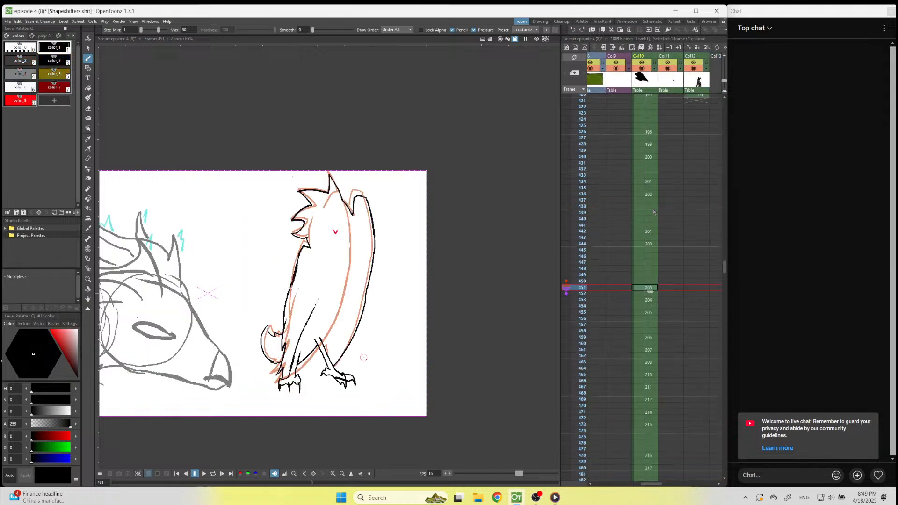
pyautogui.moveTo(650, 483); pyautogui.dragTo(643, 482)
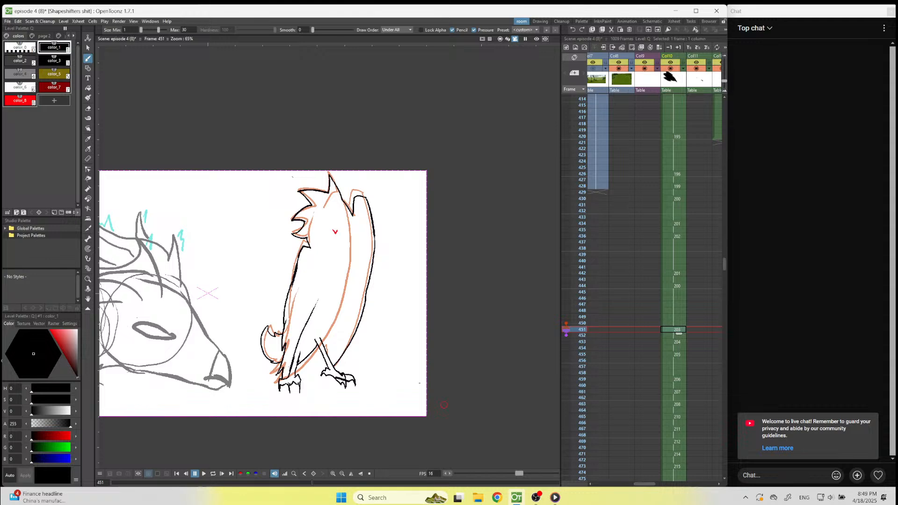
pyautogui.scroll(-2, 594, 328)
pyautogui.scroll(-1, 559, 262)
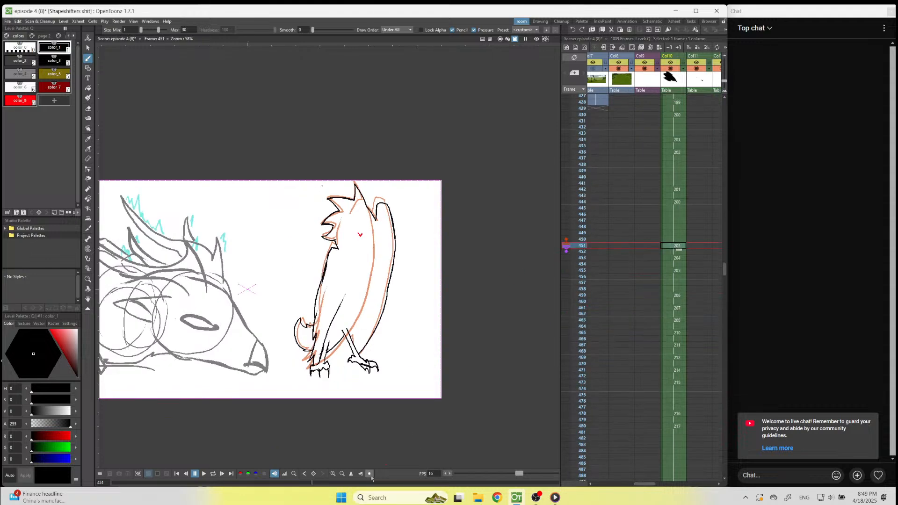
pyautogui.scroll(1, 557, 265)
pyautogui.scroll(2, 662, 286)
pyautogui.scroll(2, 663, 286)
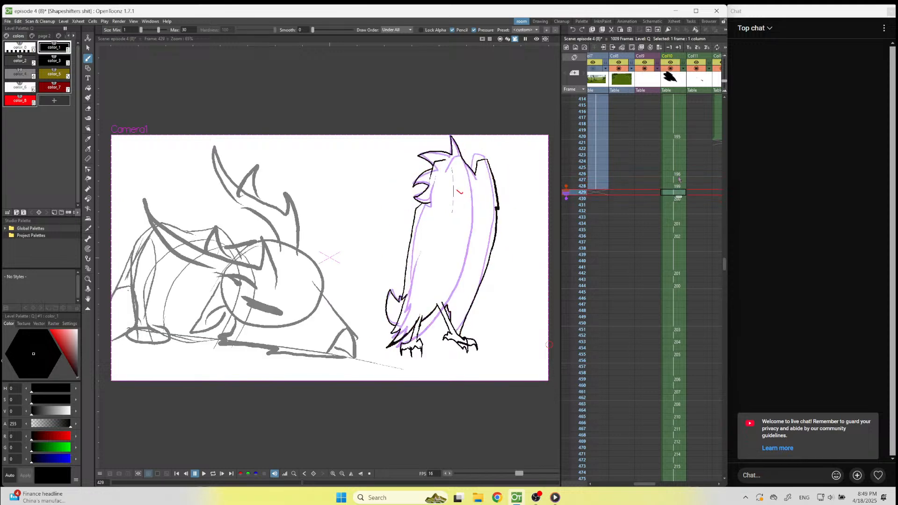
pyautogui.press('Up')
pyautogui.press('Up')
pyautogui.press('Up')
pyautogui.press('Up')
pyautogui.press('Up')
pyautogui.press('Up')
pyautogui.press('Up')
pyautogui.press('Up')
pyautogui.press('Up')
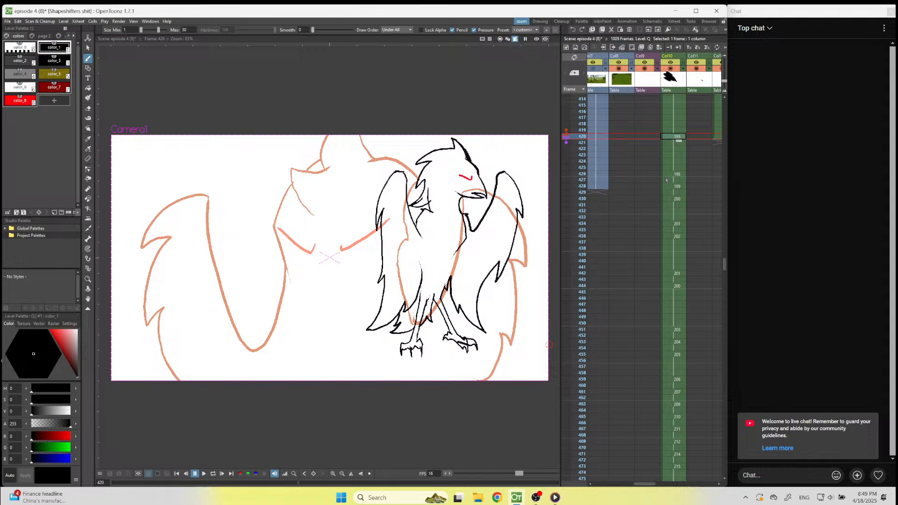
# Clear Col7's cells from frame 420 to frame 428.
pyautogui.moveTo(653, 486)
pyautogui.mouseDown()
pyautogui.moveTo(664, 485)
pyautogui.moveTo(642, 486)
pyautogui.mouseUp()
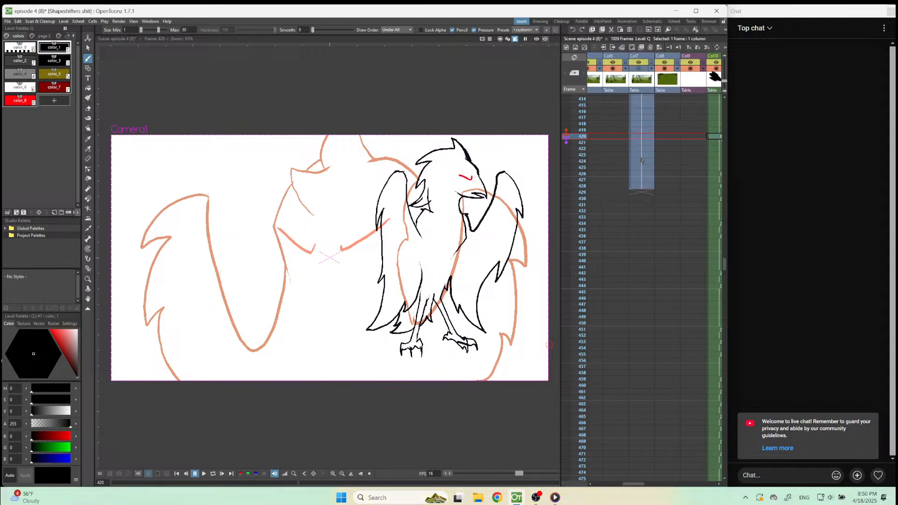
pyautogui.click(643, 137)
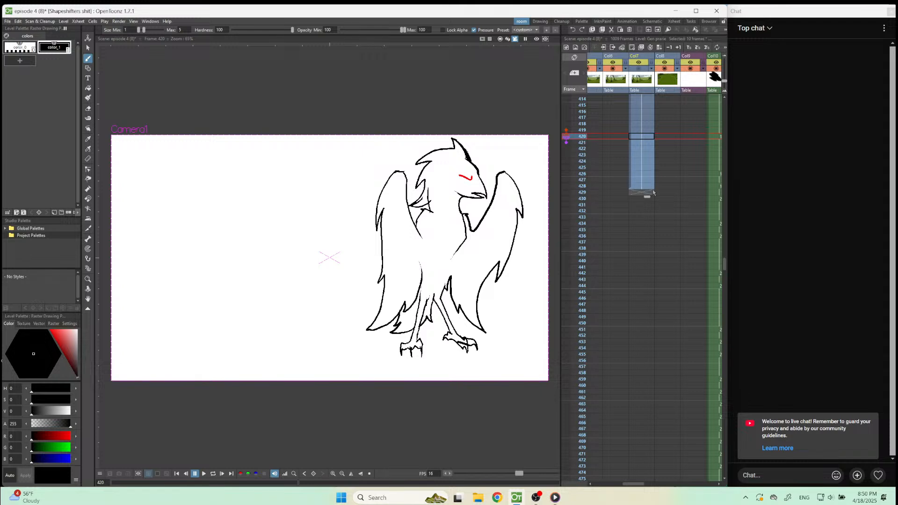
pyautogui.keyDown('shift'); pyautogui.click(653, 193); pyautogui.keyUp('shift')
pyautogui.press('Delete')
pyautogui.click(713, 139)
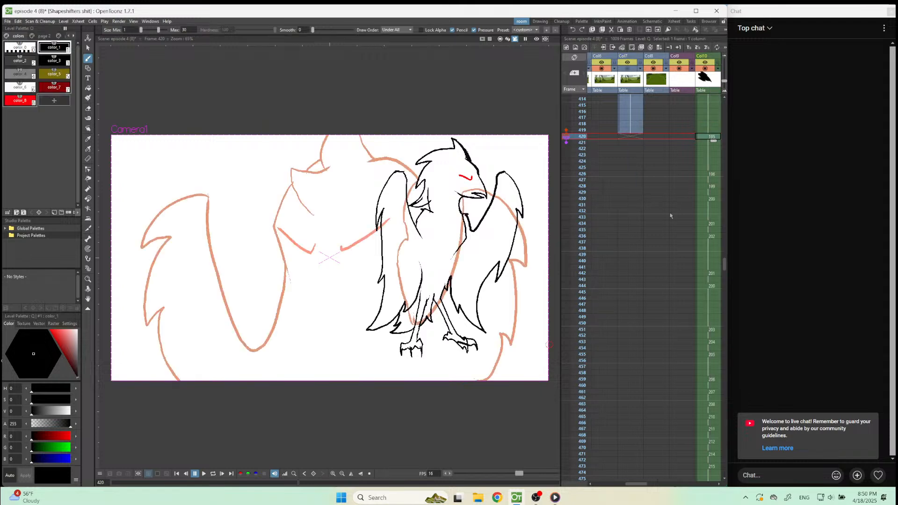
# Add a new blank drawing to Col11 after its existing drawings and move it to frame 434.
pyautogui.moveTo(632, 484); pyautogui.dragTo(654, 479)
pyautogui.scroll(8, 646, 349)
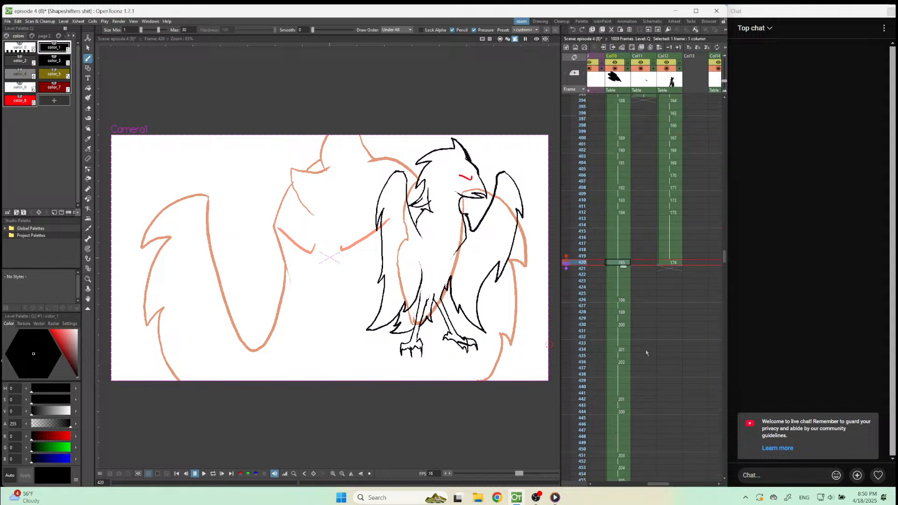
pyautogui.moveTo(653, 486); pyautogui.dragTo(656, 459)
pyautogui.click(679, 184)
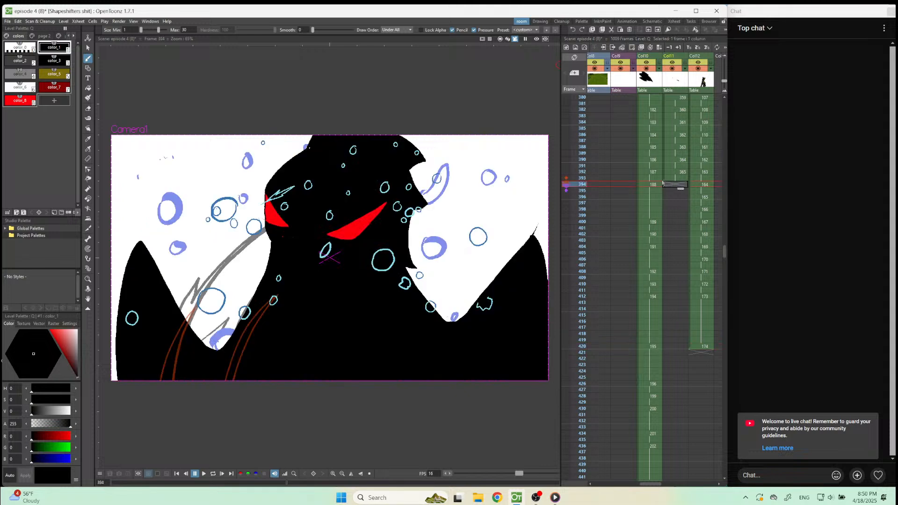
pyautogui.moveTo(667, 187)
pyautogui.mouseDown()
pyautogui.moveTo(673, 364)
pyautogui.moveTo(674, 349)
pyautogui.mouseUp()
pyautogui.click(678, 390)
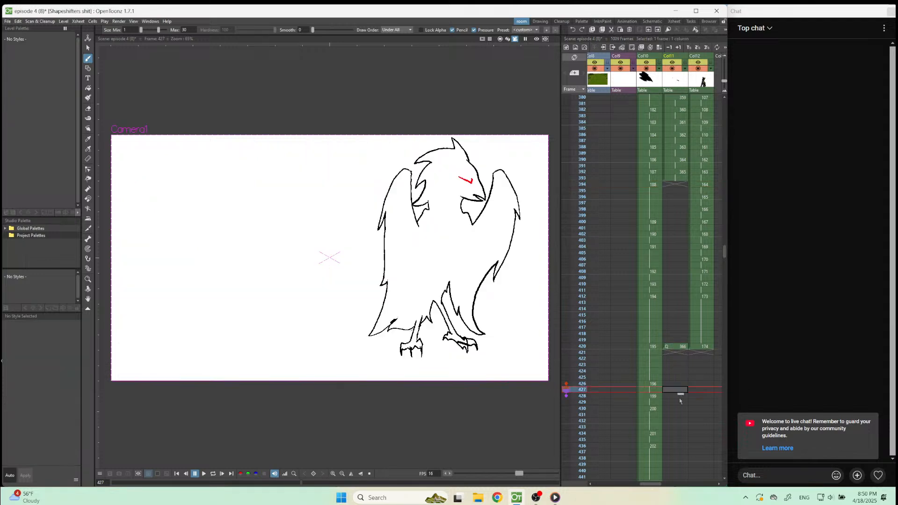
pyautogui.click(673, 434)
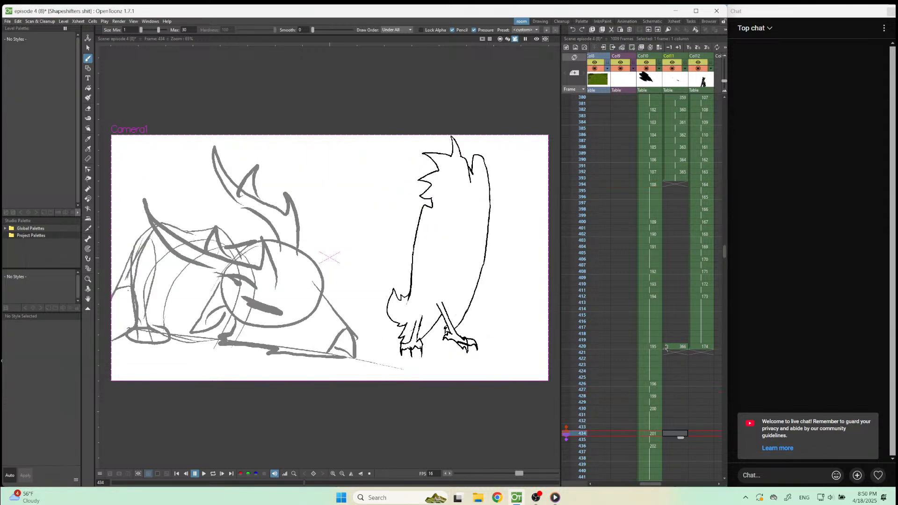
pyautogui.moveTo(666, 348); pyautogui.dragTo(681, 436)
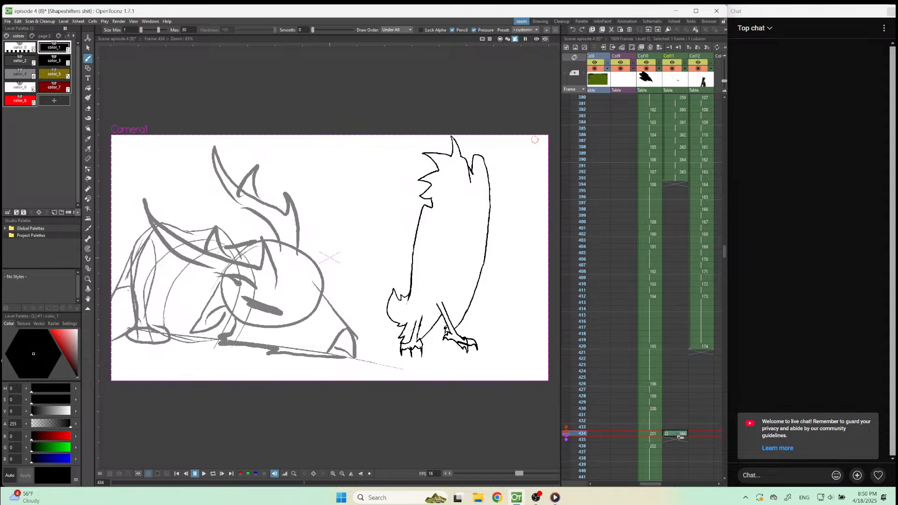
# Ink the near antler's pointed front tine and jagged tufted base in black over the rough creature's head.
pyautogui.scroll(-2, 372, 273)
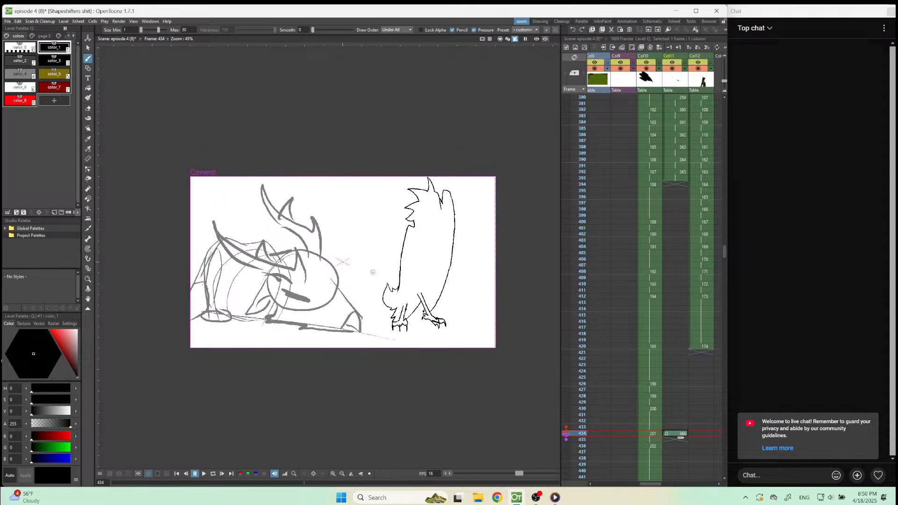
pyautogui.scroll(1, 229, 280)
pyautogui.scroll(2, 227, 274)
pyautogui.scroll(-1, 209, 268)
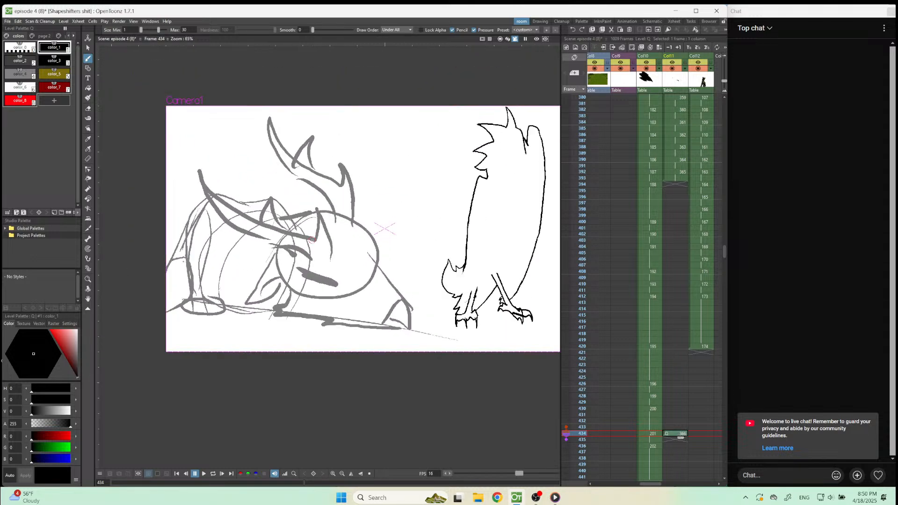
pyautogui.scroll(2, 202, 269)
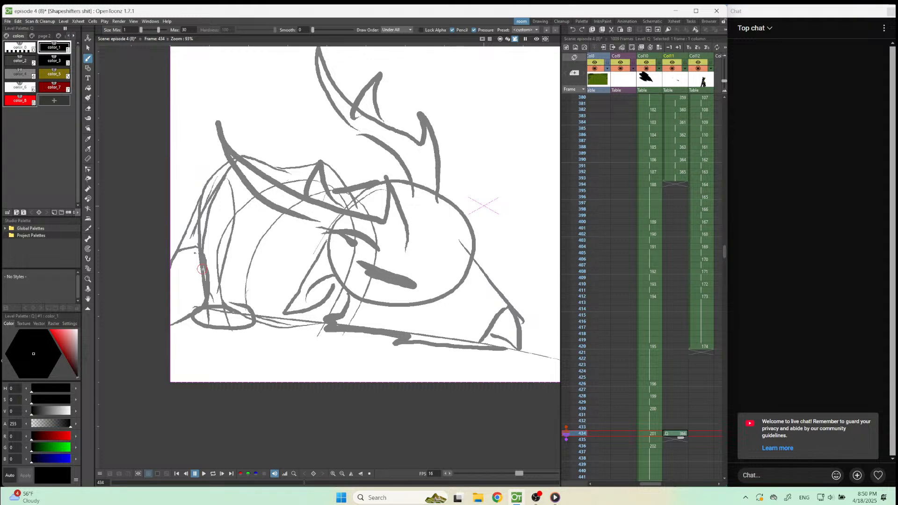
pyautogui.scroll(1, 203, 269)
pyautogui.moveTo(465, 248)
pyautogui.mouseDown()
pyautogui.moveTo(446, 187)
pyautogui.moveTo(418, 163)
pyautogui.moveTo(408, 161)
pyautogui.moveTo(429, 202)
pyautogui.moveTo(324, 207)
pyautogui.moveTo(308, 168)
pyautogui.mouseUp()
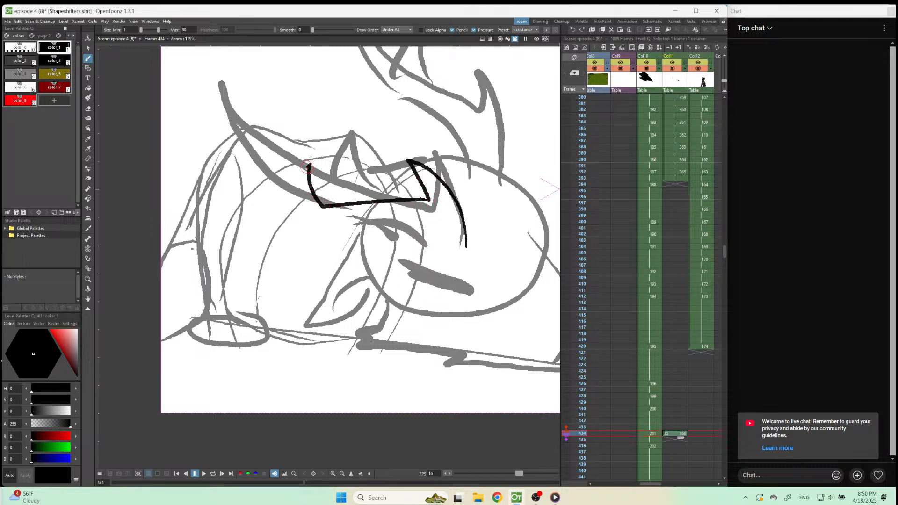
pyautogui.hotkey('ctrl', 'z')
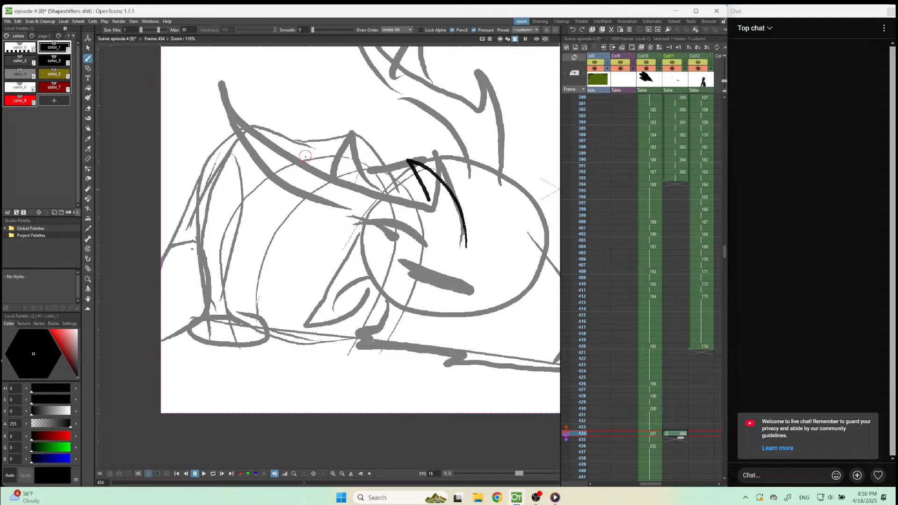
pyautogui.moveTo(469, 235)
pyautogui.mouseDown()
pyautogui.moveTo(481, 249)
pyautogui.moveTo(442, 254)
pyautogui.moveTo(425, 239)
pyautogui.moveTo(448, 256)
pyautogui.moveTo(423, 251)
pyautogui.moveTo(423, 238)
pyautogui.mouseUp()
pyautogui.hotkey('ctrl', 'z')
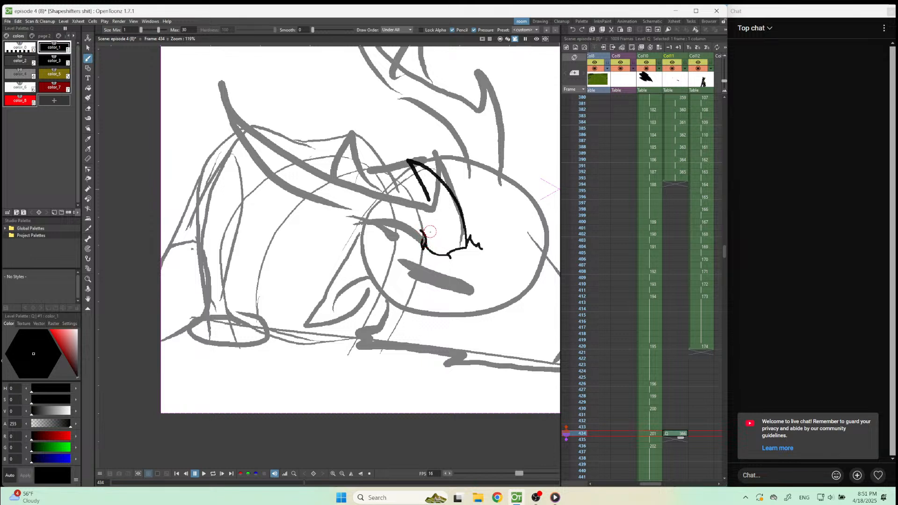
pyautogui.moveTo(420, 231)
pyautogui.mouseDown()
pyautogui.moveTo(162, 231)
pyautogui.moveTo(216, 220)
pyautogui.moveTo(193, 197)
pyautogui.mouseUp()
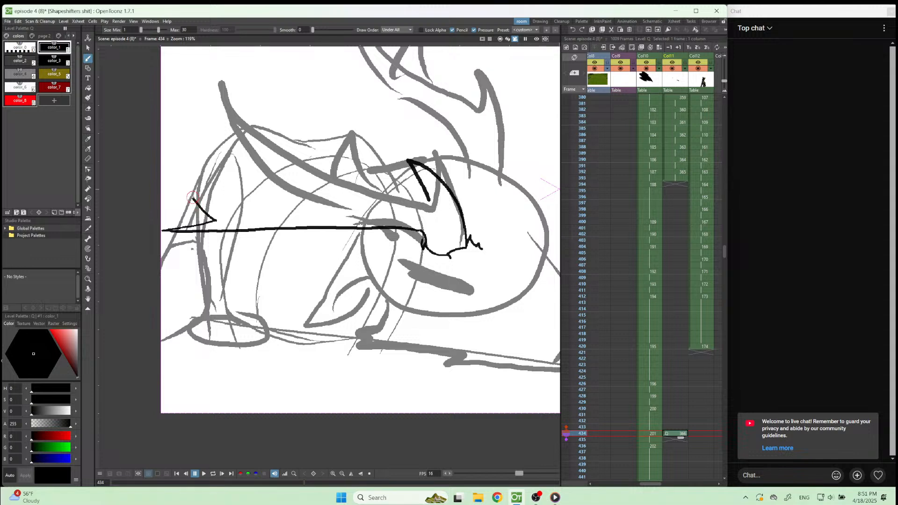
pyautogui.hotkey('ctrl', 'z')
pyautogui.moveTo(168, 230); pyautogui.dragTo(366, 187)
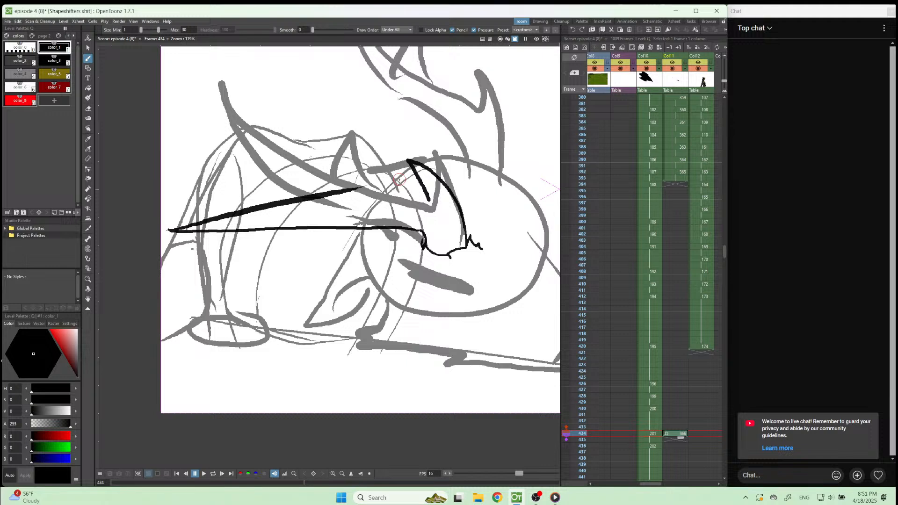
pyautogui.hotkey('ctrl', 'z')
pyautogui.hotkey('ctrl', 'z')
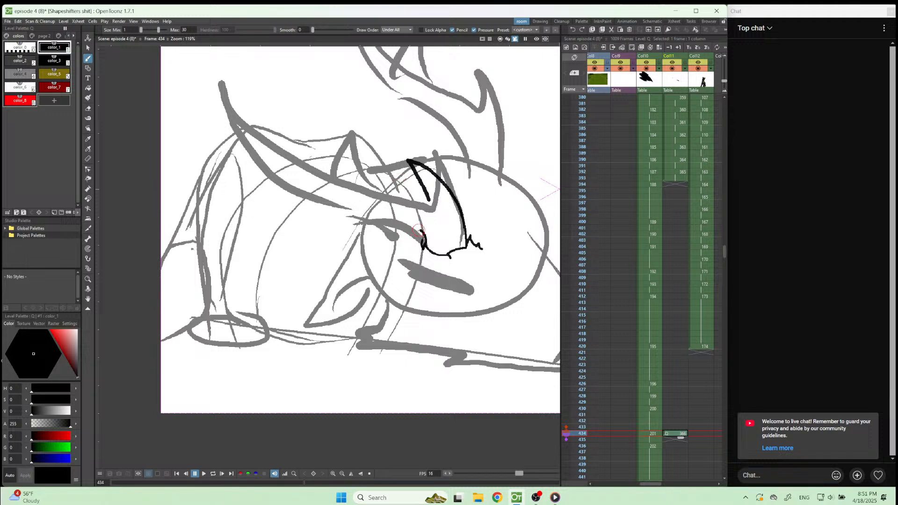
# Ink the antler's long lower and upper edges back to the canvas edge, reworking the front tine's inner line where they meet.
pyautogui.moveTo(421, 230)
pyautogui.mouseDown()
pyautogui.moveTo(236, 235)
pyautogui.moveTo(162, 221)
pyautogui.mouseUp()
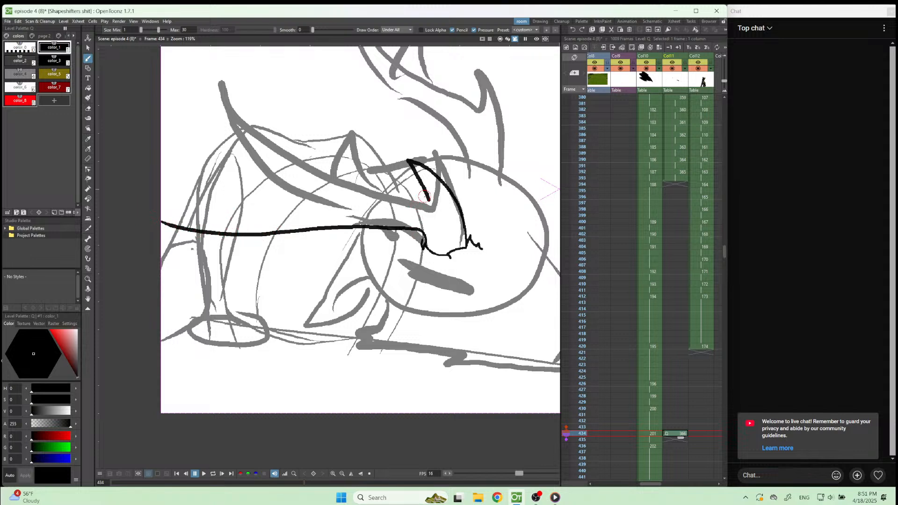
pyautogui.press('a')
pyautogui.moveTo(424, 182); pyautogui.dragTo(435, 219)
pyautogui.press('b')
pyautogui.moveTo(412, 167)
pyautogui.mouseDown()
pyautogui.moveTo(425, 206)
pyautogui.moveTo(421, 191)
pyautogui.moveTo(363, 191)
pyautogui.moveTo(140, 217)
pyautogui.mouseUp()
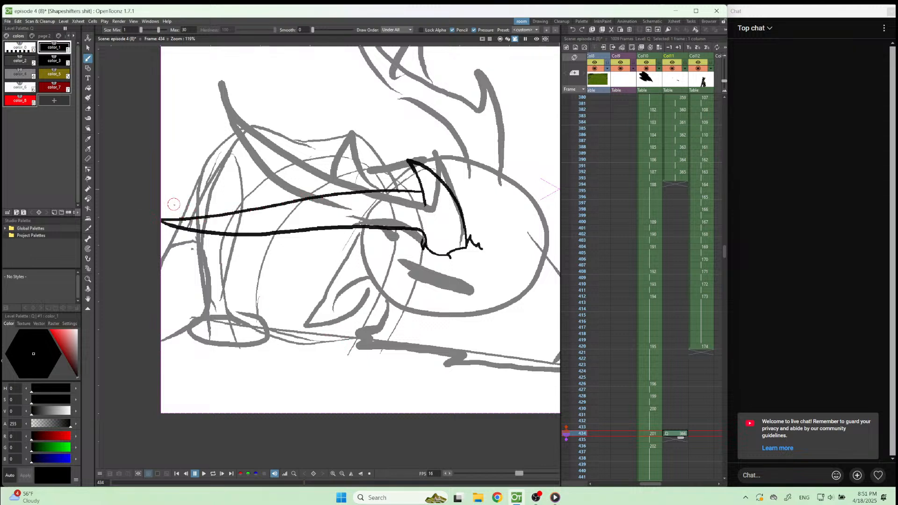
# Ink a pointed rear tine near the antler's back tip and clean up the upper edge around it.
pyautogui.moveTo(171, 197); pyautogui.dragTo(227, 219)
pyautogui.press('a')
pyautogui.press('b')
pyautogui.moveTo(173, 197); pyautogui.dragTo(245, 210)
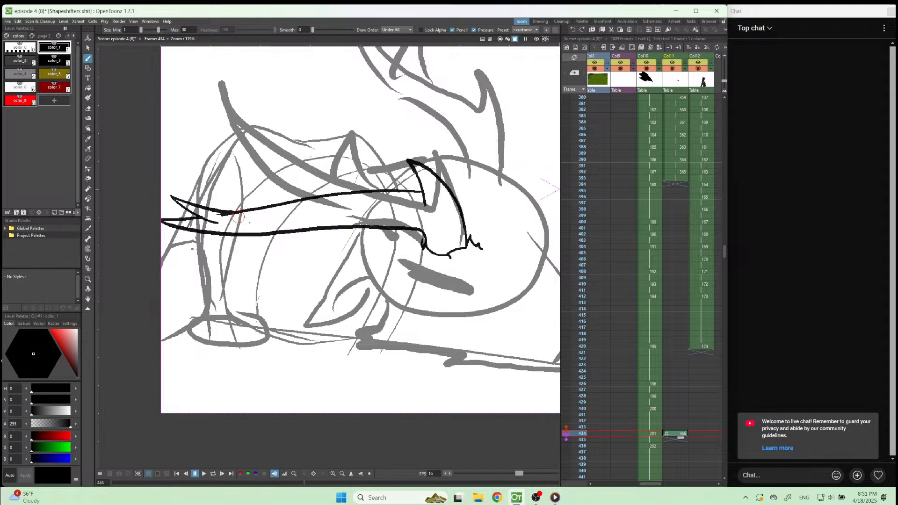
pyautogui.press('a')
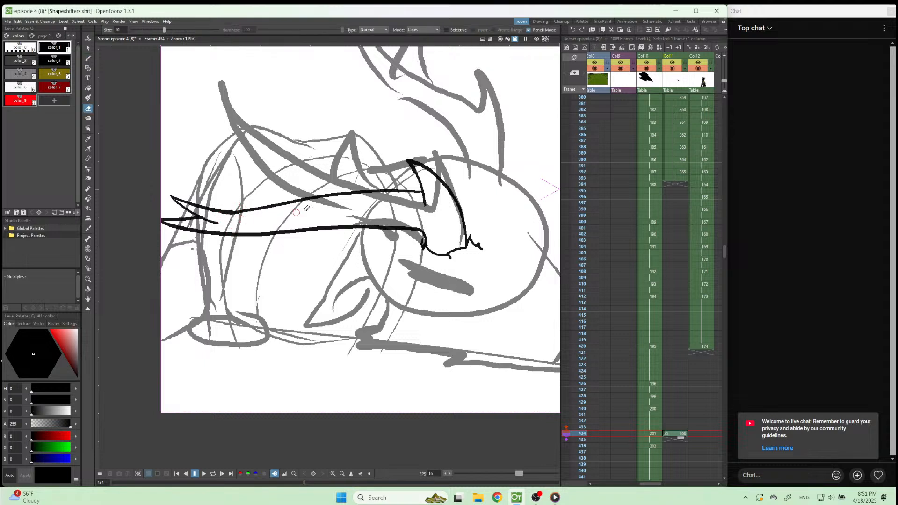
pyautogui.press('b')
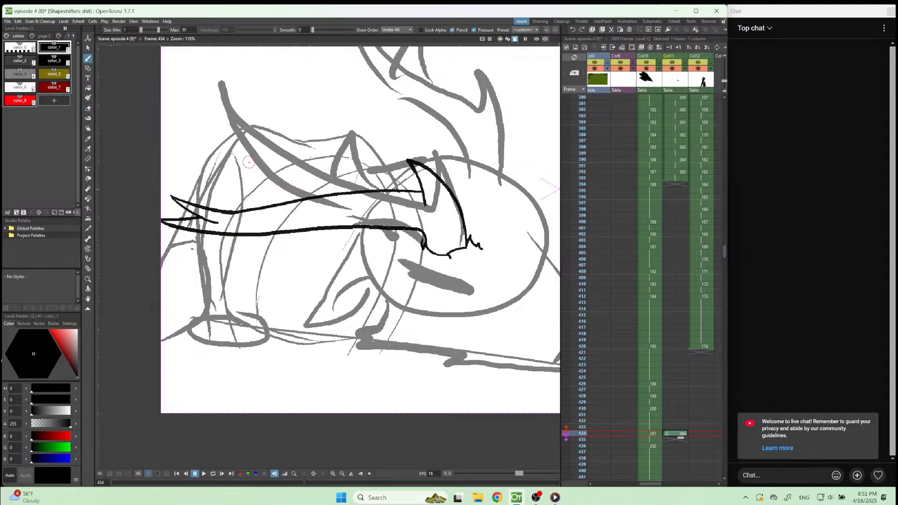
# Ink the antler's tall middle tine, erasing the first version and redrawing it longer along the rough horn.
pyautogui.moveTo(244, 150)
pyautogui.mouseDown()
pyautogui.moveTo(272, 194)
pyautogui.moveTo(307, 211)
pyautogui.mouseUp()
pyautogui.moveTo(244, 149)
pyautogui.mouseDown()
pyautogui.moveTo(288, 181)
pyautogui.moveTo(355, 193)
pyautogui.mouseUp()
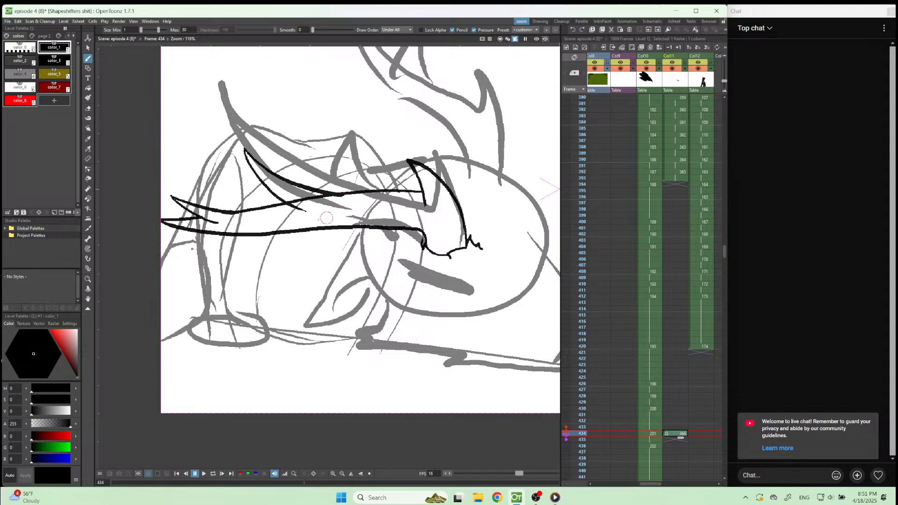
pyautogui.press('e')
pyautogui.moveTo(277, 173)
pyautogui.mouseDown()
pyautogui.moveTo(243, 152)
pyautogui.moveTo(284, 205)
pyautogui.moveTo(311, 218)
pyautogui.mouseUp()
pyautogui.press('b')
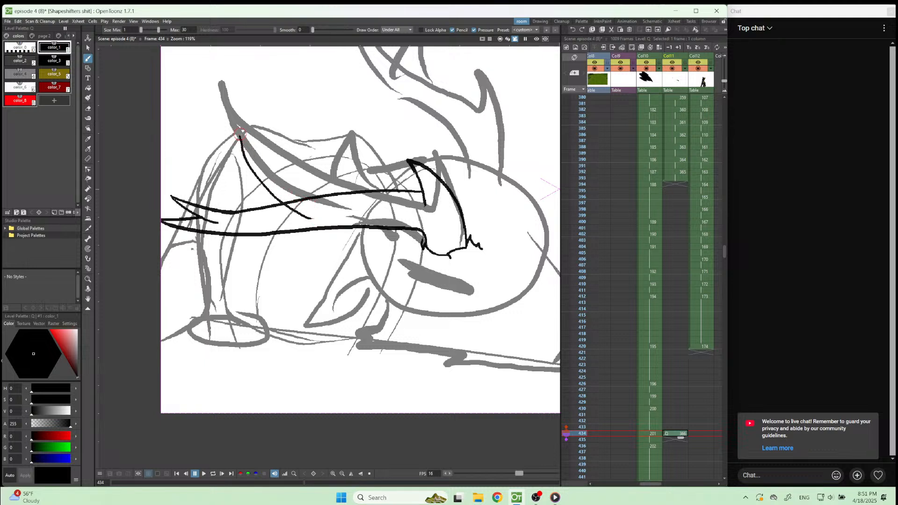
pyautogui.moveTo(240, 136)
pyautogui.mouseDown()
pyautogui.moveTo(311, 186)
pyautogui.moveTo(361, 192)
pyautogui.mouseUp()
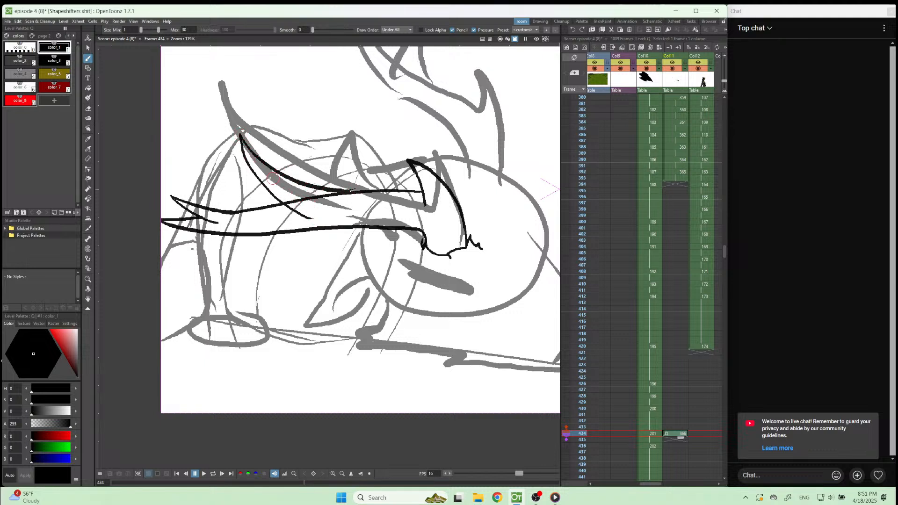
# Ink a small upright tine branching off the upper side of the middle tine, curving down into the antler's upper edge.
pyautogui.moveTo(260, 134); pyautogui.dragTo(278, 176)
pyautogui.hotkey('ctrl', 'z')
pyautogui.moveTo(268, 125); pyautogui.dragTo(276, 174)
pyautogui.hotkey('ctrl', 'z')
pyautogui.moveTo(275, 125); pyautogui.dragTo(271, 176)
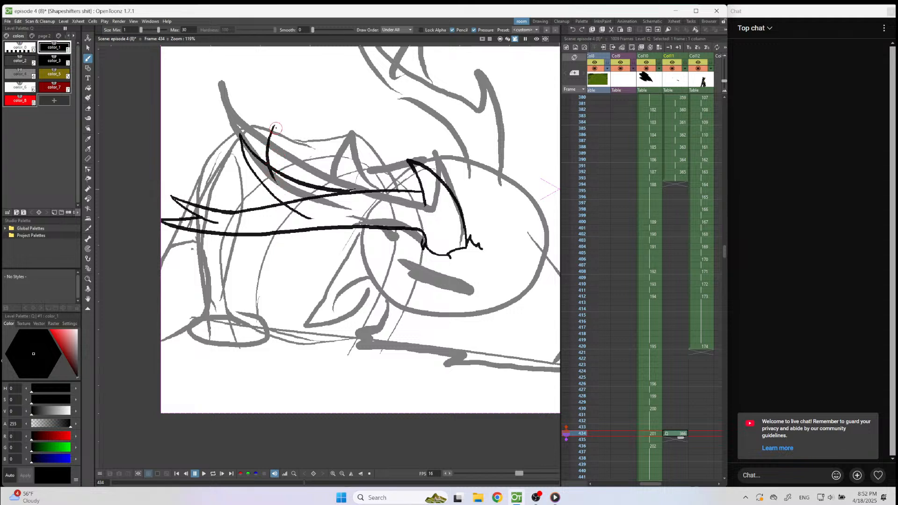
pyautogui.moveTo(276, 127)
pyautogui.mouseDown()
pyautogui.moveTo(303, 188)
pyautogui.moveTo(276, 165)
pyautogui.moveTo(277, 173)
pyautogui.moveTo(275, 161)
pyautogui.moveTo(301, 189)
pyautogui.mouseUp()
# Erase the upper-edge line crossing the base of the middle tine and re-ink the join as a smooth curve.
pyautogui.press('a')
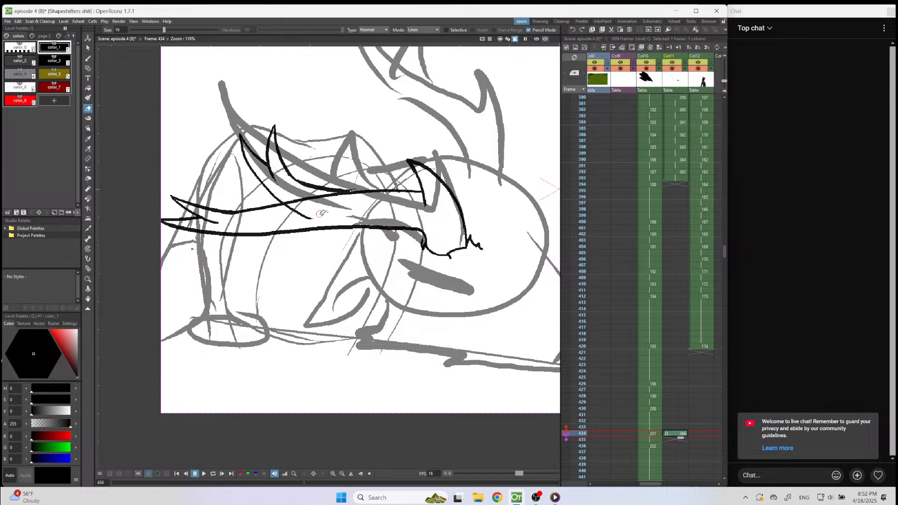
pyautogui.moveTo(287, 200); pyautogui.dragTo(358, 199)
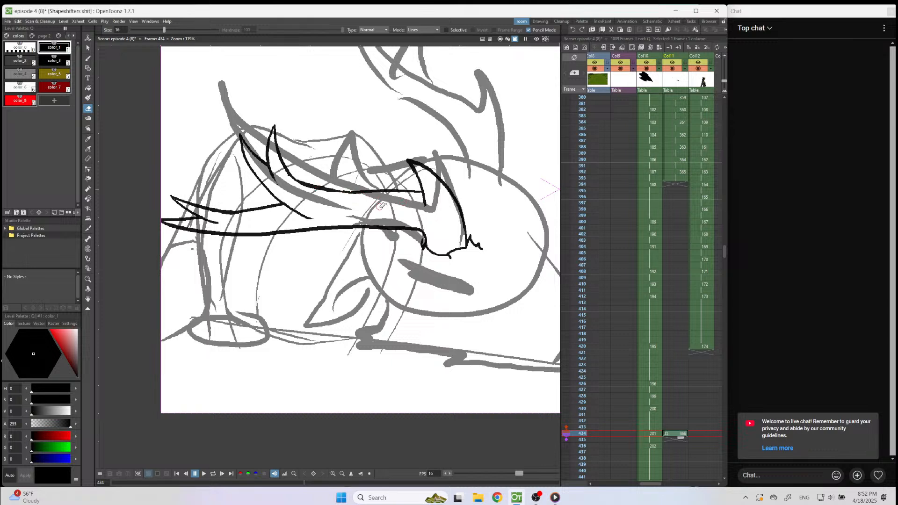
pyautogui.moveTo(348, 191)
pyautogui.mouseDown()
pyautogui.moveTo(291, 176)
pyautogui.moveTo(325, 194)
pyautogui.moveTo(379, 199)
pyautogui.mouseUp()
pyautogui.press('b')
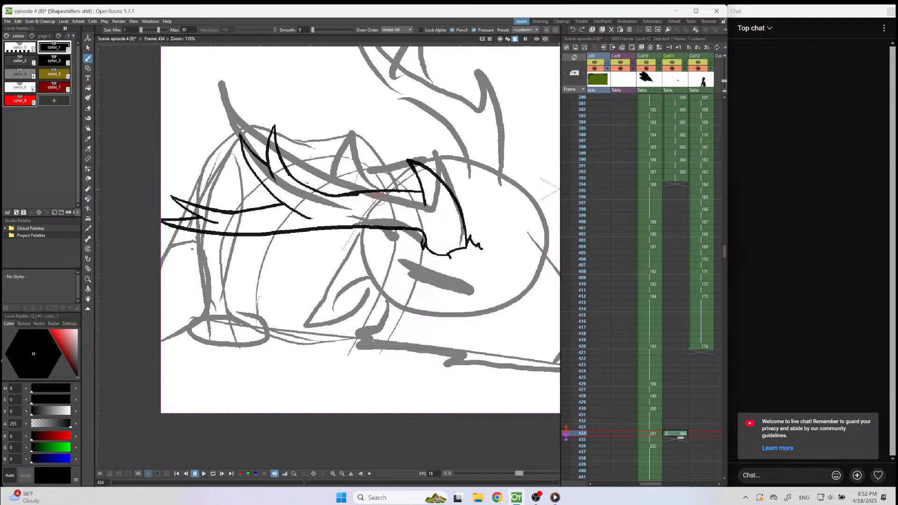
# Erase the pointed tine near the lower antler's back tip and re-ink it steeper, joined to the upper edge by a smooth curve.
pyautogui.press('a')
pyautogui.moveTo(224, 224)
pyautogui.mouseDown()
pyautogui.moveTo(173, 193)
pyautogui.moveTo(229, 215)
pyautogui.moveTo(217, 208)
pyautogui.moveTo(204, 222)
pyautogui.mouseUp()
pyautogui.press('b')
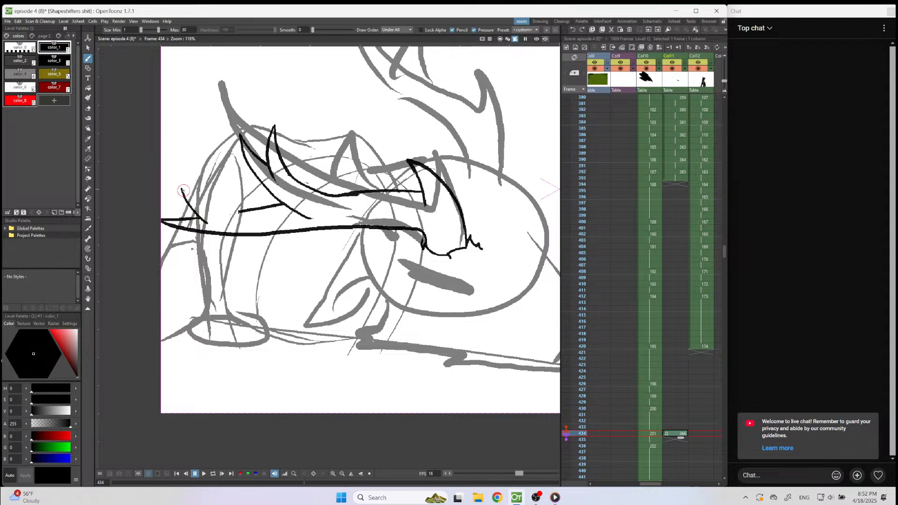
pyautogui.moveTo(182, 193)
pyautogui.mouseDown()
pyautogui.moveTo(181, 183)
pyautogui.moveTo(202, 206)
pyautogui.moveTo(240, 212)
pyautogui.mouseUp()
pyautogui.press('e')
pyautogui.moveTo(422, 184)
pyautogui.mouseDown()
pyautogui.moveTo(426, 207)
pyautogui.moveTo(409, 161)
pyautogui.moveTo(422, 205)
pyautogui.mouseUp()
pyautogui.press('b')
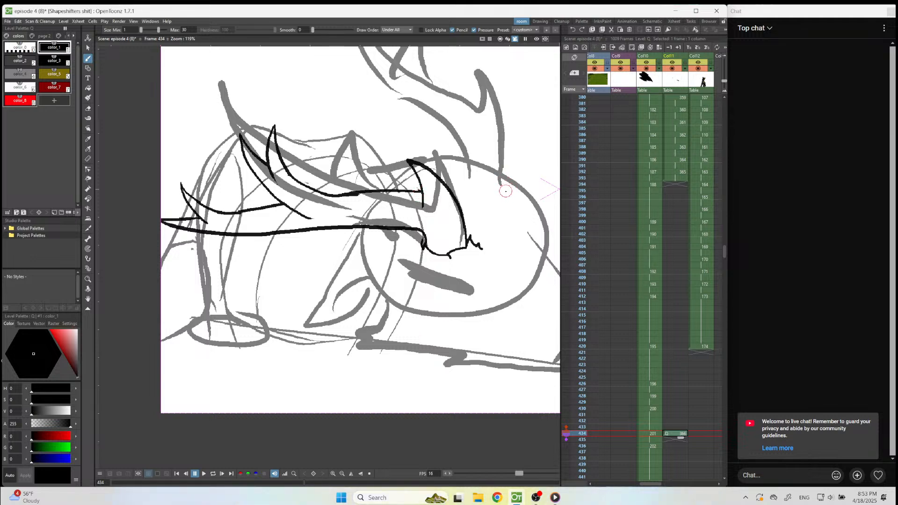
# Ink the upper antler's pointed front tine over the rough horn, closing its base on the head with a jagged fur line.
pyautogui.scroll(-3, 454, 197)
pyautogui.scroll(5, 496, 149)
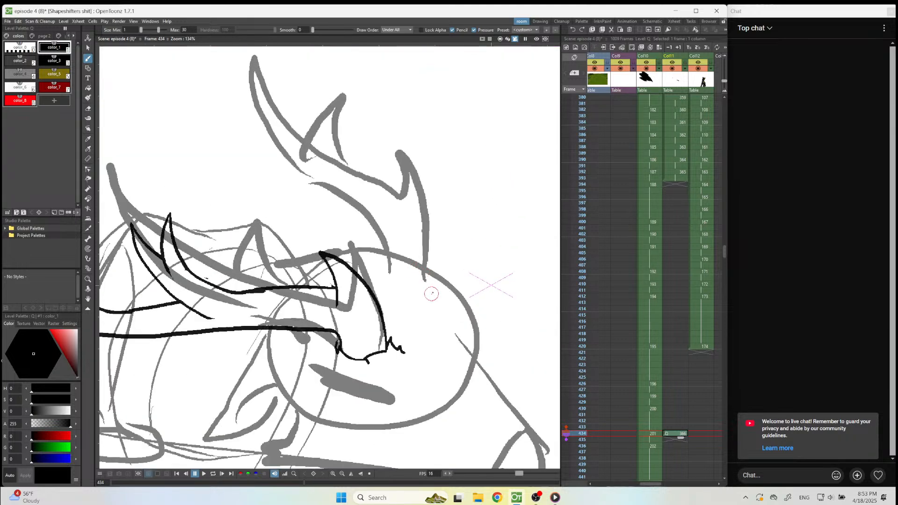
pyautogui.moveTo(432, 283)
pyautogui.mouseDown()
pyautogui.moveTo(428, 196)
pyautogui.moveTo(398, 145)
pyautogui.moveTo(407, 213)
pyautogui.moveTo(395, 277)
pyautogui.mouseUp()
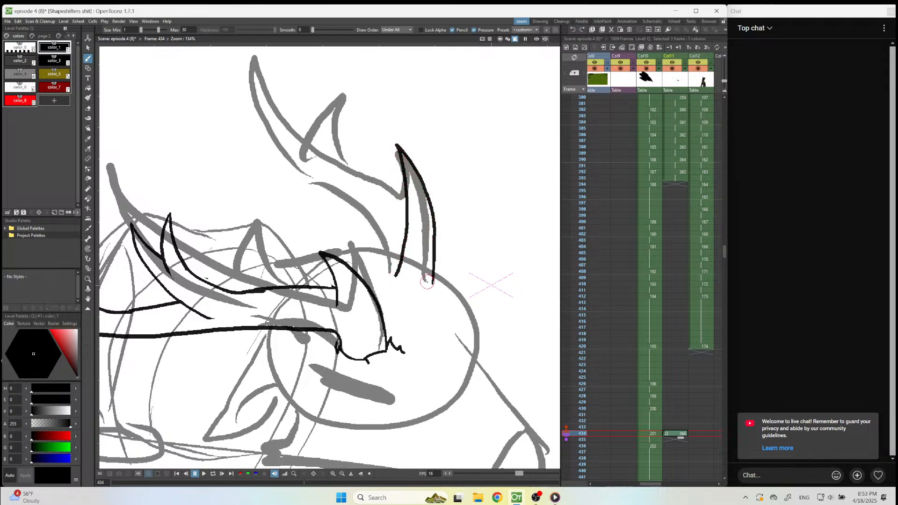
pyautogui.moveTo(433, 281)
pyautogui.mouseDown()
pyautogui.moveTo(444, 272)
pyautogui.moveTo(446, 279)
pyautogui.mouseUp()
pyautogui.moveTo(431, 284)
pyautogui.mouseDown()
pyautogui.moveTo(394, 284)
pyautogui.moveTo(390, 266)
pyautogui.moveTo(387, 276)
pyautogui.mouseUp()
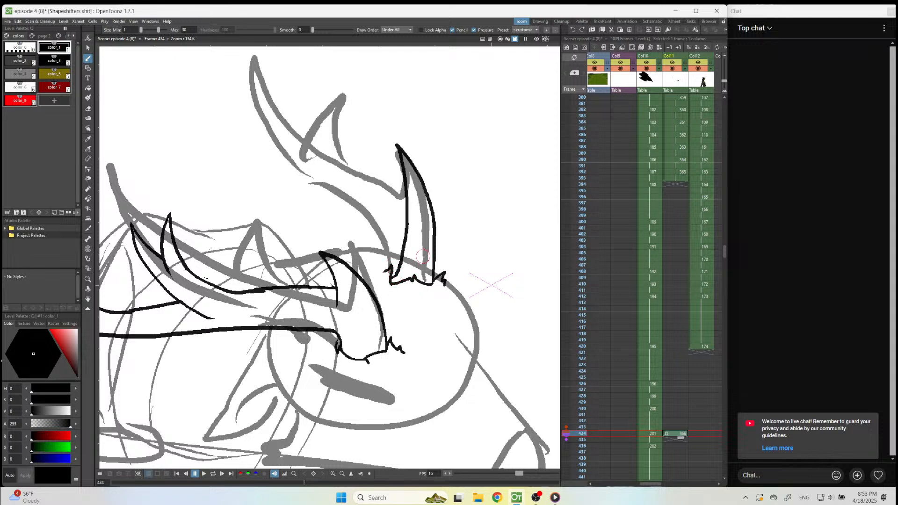
# Ink the upper antler's long beam sweeping back from the front tine, with a thinner line beneath it as the lower edge.
pyautogui.moveTo(407, 228)
pyautogui.mouseDown()
pyautogui.moveTo(344, 176)
pyautogui.moveTo(153, 116)
pyautogui.moveTo(112, 75)
pyautogui.mouseUp()
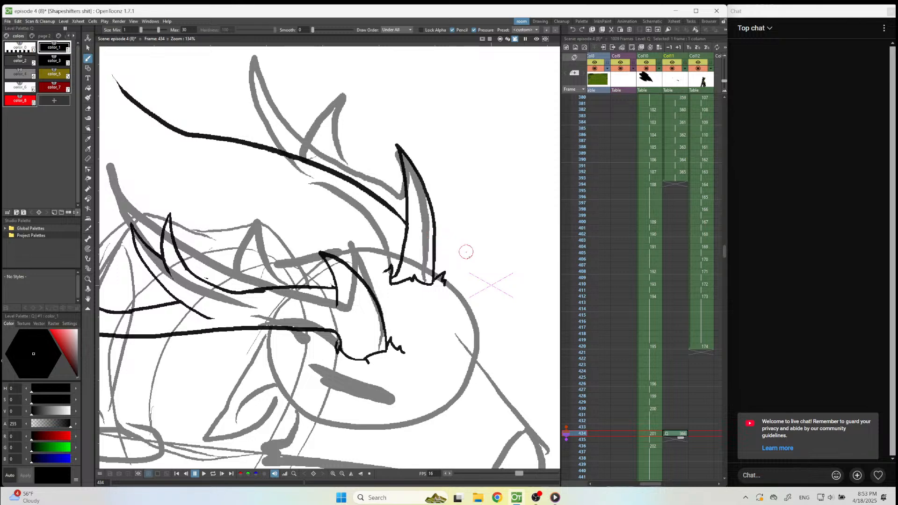
pyautogui.scroll(-3, 465, 253)
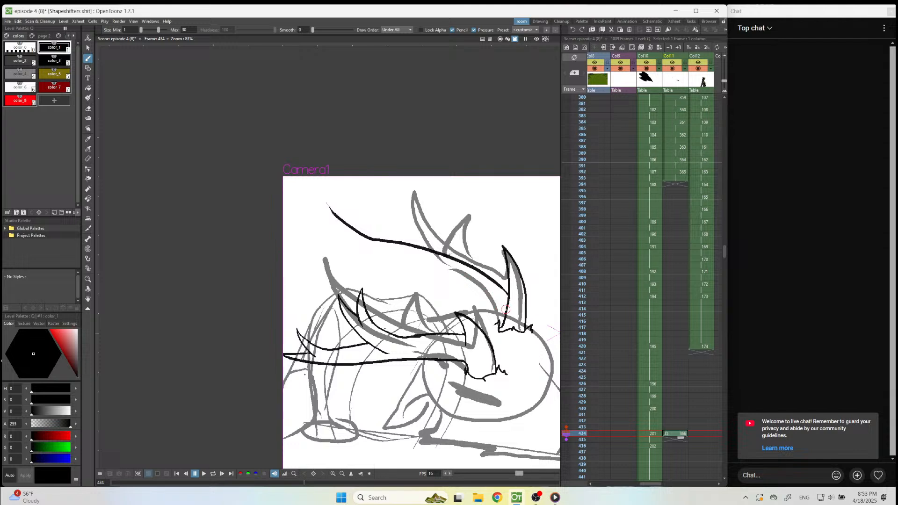
pyautogui.moveTo(500, 301)
pyautogui.mouseDown()
pyautogui.moveTo(465, 276)
pyautogui.moveTo(370, 243)
pyautogui.mouseUp()
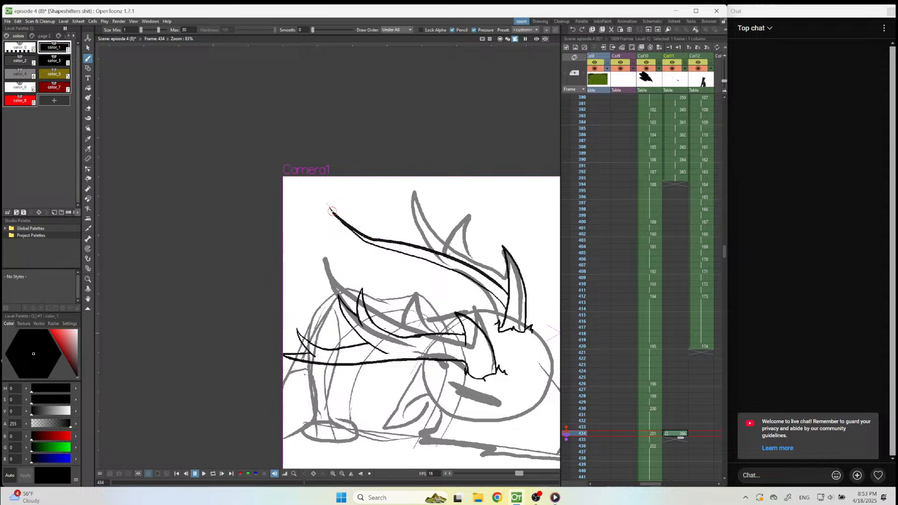
# Erase the upper antler's thick first beam line and re-ink the upper edge higher, from the pointed back tip to the front tine.
pyautogui.press('e')
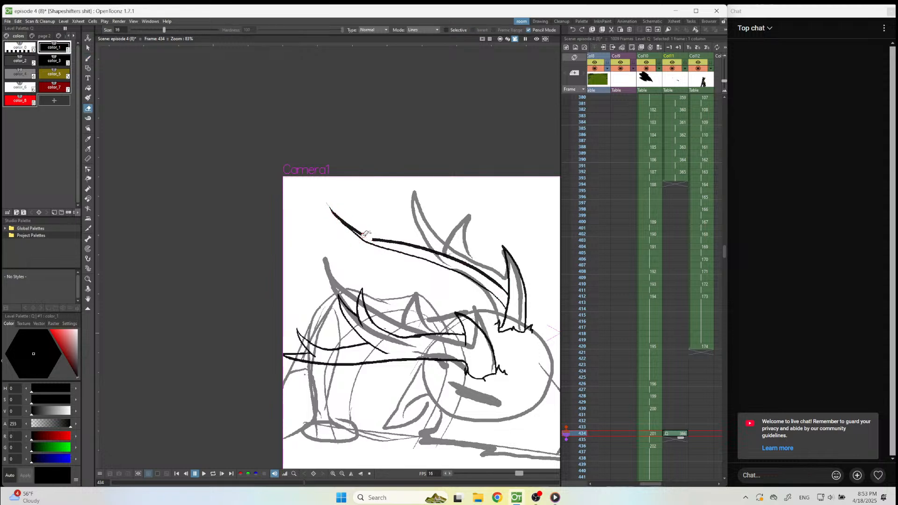
pyautogui.moveTo(358, 228); pyautogui.dragTo(323, 195)
pyautogui.press('b')
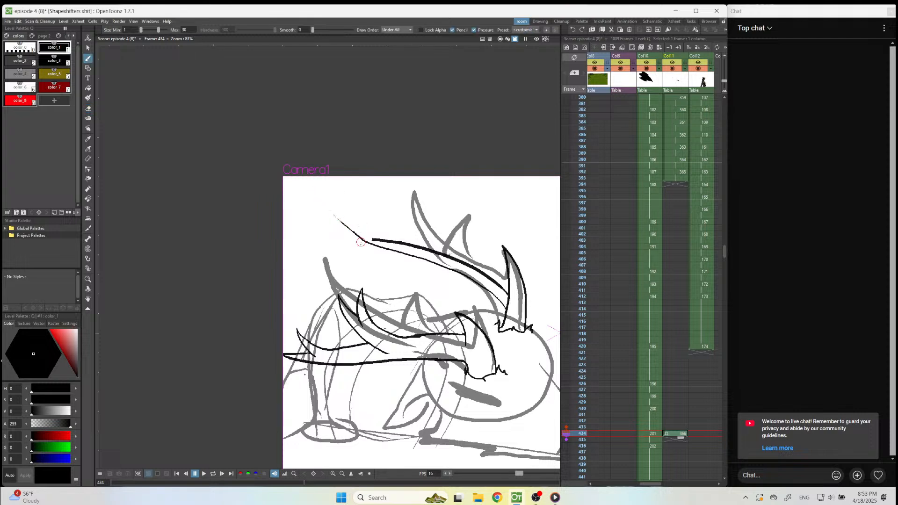
pyautogui.moveTo(355, 233)
pyautogui.mouseDown()
pyautogui.moveTo(324, 201)
pyautogui.moveTo(367, 232)
pyautogui.moveTo(457, 251)
pyautogui.moveTo(510, 280)
pyautogui.moveTo(457, 249)
pyautogui.mouseUp()
pyautogui.press('a')
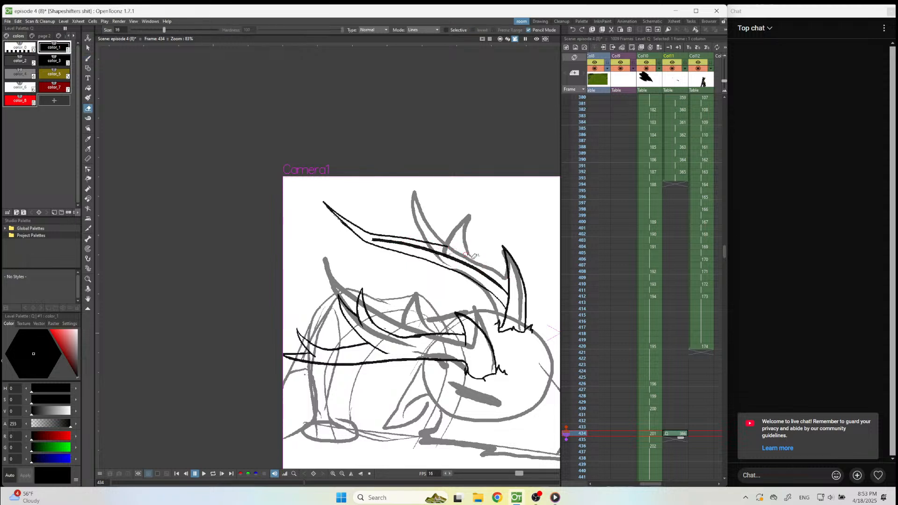
pyautogui.press('b')
pyautogui.moveTo(462, 253); pyautogui.dragTo(495, 272)
pyautogui.press('a')
pyautogui.moveTo(389, 240)
pyautogui.mouseDown()
pyautogui.moveTo(454, 258)
pyautogui.moveTo(440, 250)
pyautogui.moveTo(468, 273)
pyautogui.mouseUp()
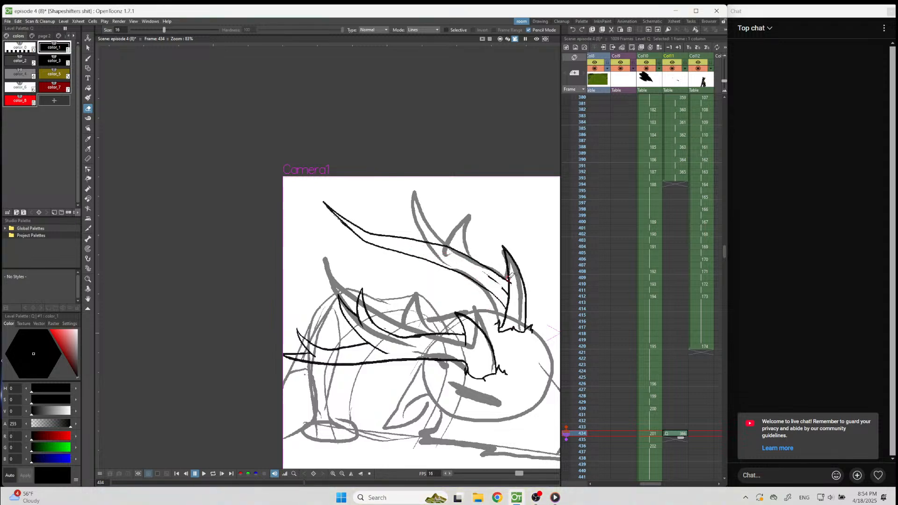
# Clear the stray lines at the front tine's base and re-ink the beam's upper edge there along the rough horn.
pyautogui.scroll(4, 503, 267)
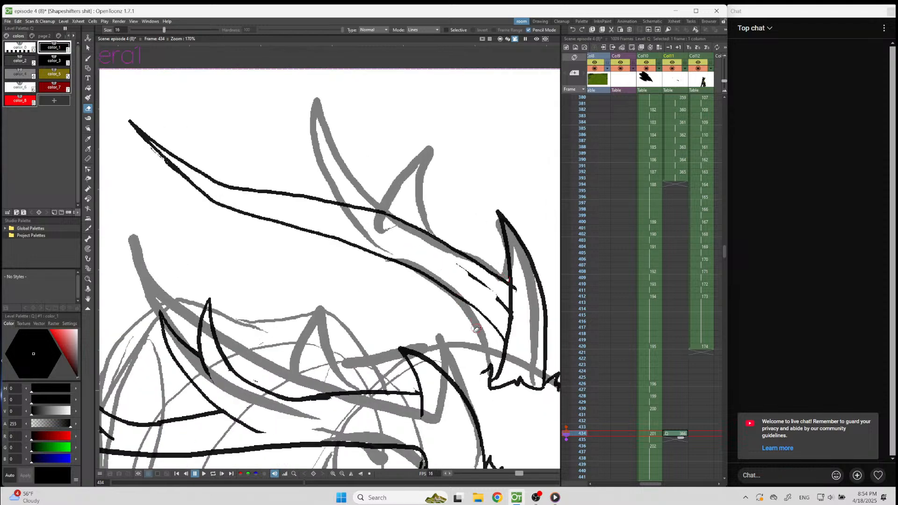
pyautogui.moveTo(481, 280)
pyautogui.mouseDown()
pyautogui.moveTo(460, 264)
pyautogui.moveTo(506, 313)
pyautogui.moveTo(505, 294)
pyautogui.moveTo(519, 289)
pyautogui.moveTo(508, 292)
pyautogui.moveTo(511, 346)
pyautogui.moveTo(482, 261)
pyautogui.mouseUp()
pyautogui.moveTo(387, 215)
pyautogui.mouseDown()
pyautogui.moveTo(430, 232)
pyautogui.moveTo(516, 299)
pyautogui.moveTo(483, 277)
pyautogui.moveTo(502, 275)
pyautogui.mouseUp()
pyautogui.press('b')
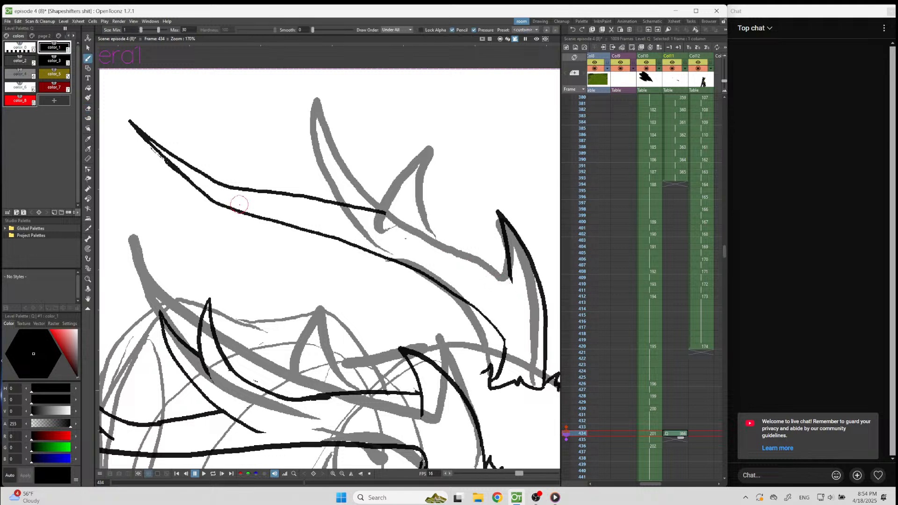
pyautogui.moveTo(387, 214)
pyautogui.mouseDown()
pyautogui.moveTo(482, 264)
pyautogui.moveTo(531, 305)
pyautogui.mouseUp()
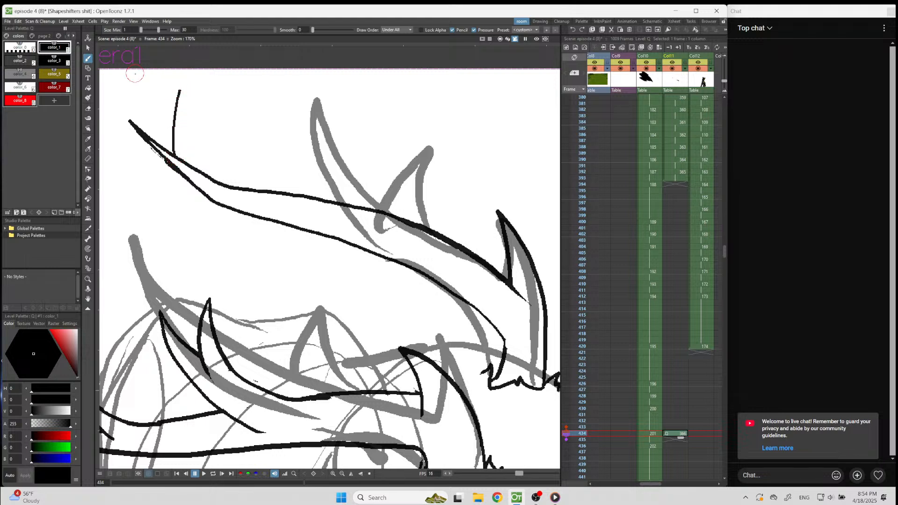
# Ink a small upright tine near the upper antler's back tip and erase the beam line crossing its base.
pyautogui.moveTo(174, 104); pyautogui.dragTo(185, 168)
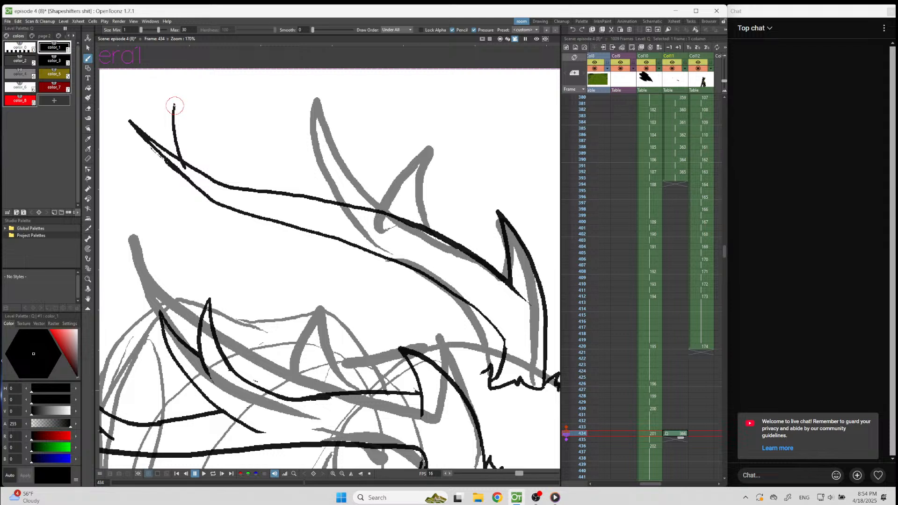
pyautogui.moveTo(175, 100)
pyautogui.mouseDown()
pyautogui.moveTo(216, 184)
pyautogui.moveTo(185, 167)
pyautogui.moveTo(233, 198)
pyautogui.moveTo(225, 173)
pyautogui.moveTo(209, 186)
pyautogui.mouseUp()
pyautogui.press('e')
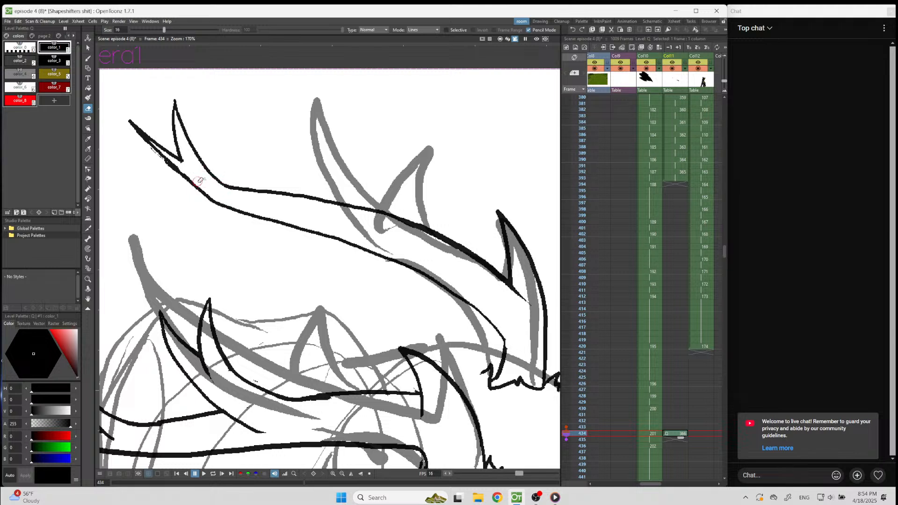
# Ink a tall middle tine on the upper antler's beam with a smaller pointed branch forking off its front side.
pyautogui.press('b')
pyautogui.moveTo(326, 85); pyautogui.dragTo(363, 216)
pyautogui.moveTo(326, 84)
pyautogui.mouseDown()
pyautogui.moveTo(348, 149)
pyautogui.moveTo(416, 234)
pyautogui.mouseUp()
pyautogui.hotkey('ctrl', 'z')
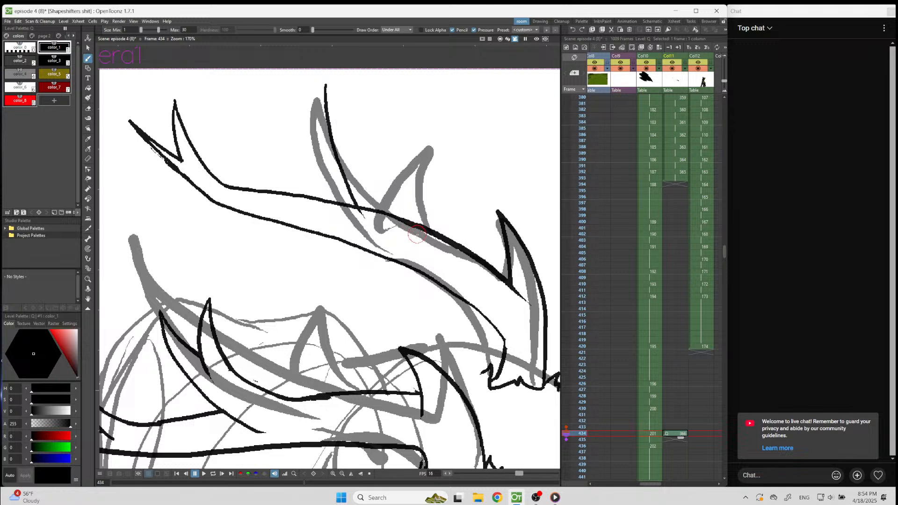
pyautogui.moveTo(326, 85)
pyautogui.mouseDown()
pyautogui.moveTo(398, 207)
pyautogui.moveTo(421, 223)
pyautogui.mouseUp()
pyautogui.moveTo(387, 89)
pyautogui.mouseDown()
pyautogui.moveTo(370, 112)
pyautogui.moveTo(359, 162)
pyautogui.mouseUp()
pyautogui.moveTo(387, 88); pyautogui.dragTo(347, 140)
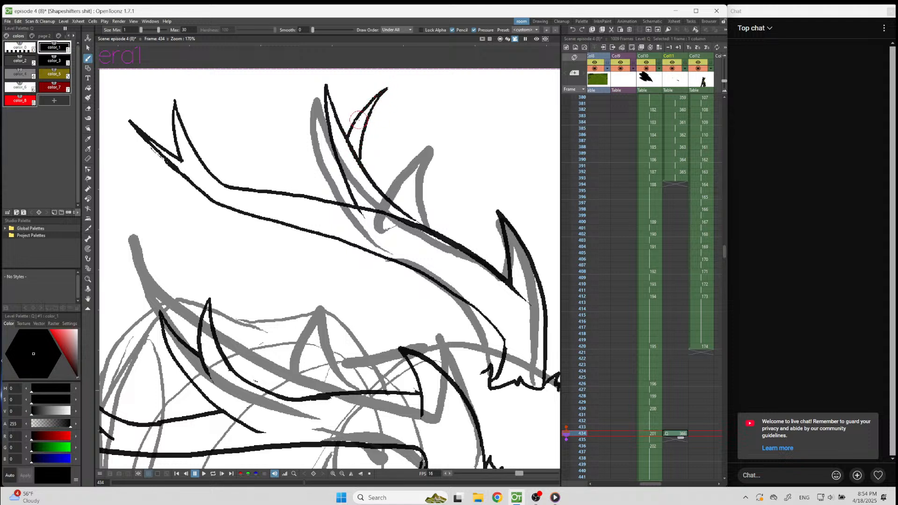
# Erase the lines crossing the bases of the middle tine and its branch, and smooth the join into the beam's upper edge.
pyautogui.press('e')
pyautogui.moveTo(353, 142); pyautogui.dragTo(361, 171)
pyautogui.press('b')
pyautogui.press('e')
pyautogui.moveTo(369, 209)
pyautogui.mouseDown()
pyautogui.moveTo(351, 210)
pyautogui.moveTo(391, 215)
pyautogui.moveTo(429, 237)
pyautogui.moveTo(407, 216)
pyautogui.moveTo(428, 230)
pyautogui.mouseUp()
pyautogui.press('b')
pyautogui.press('e')
pyautogui.press('b')
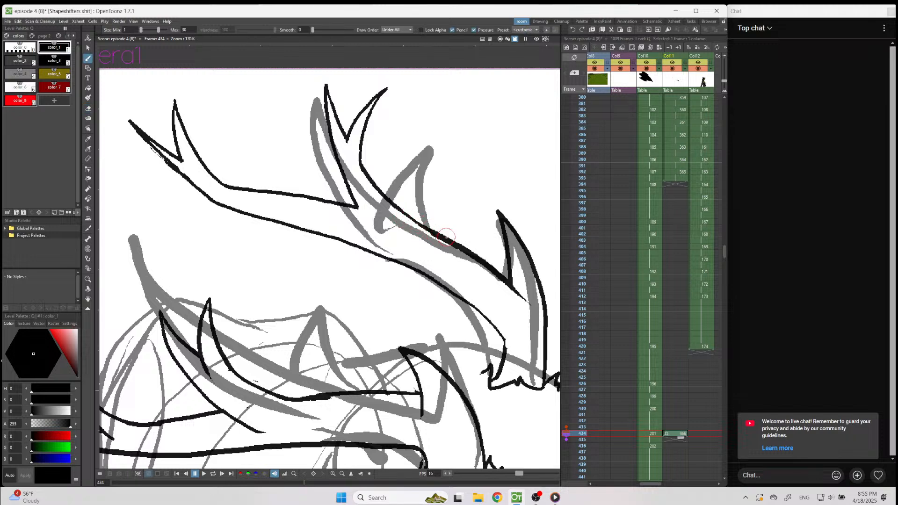
pyautogui.scroll(-3, 461, 220)
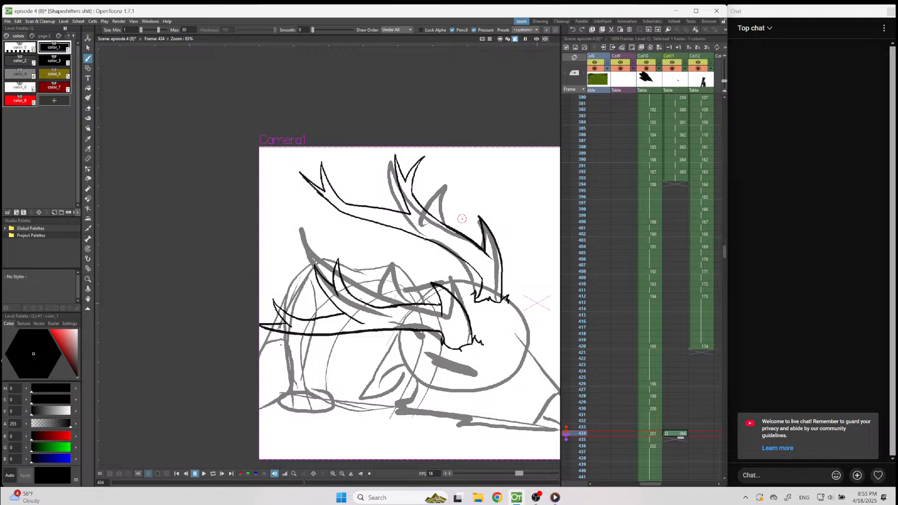
pyautogui.scroll(-3, 462, 219)
pyautogui.scroll(3, 452, 243)
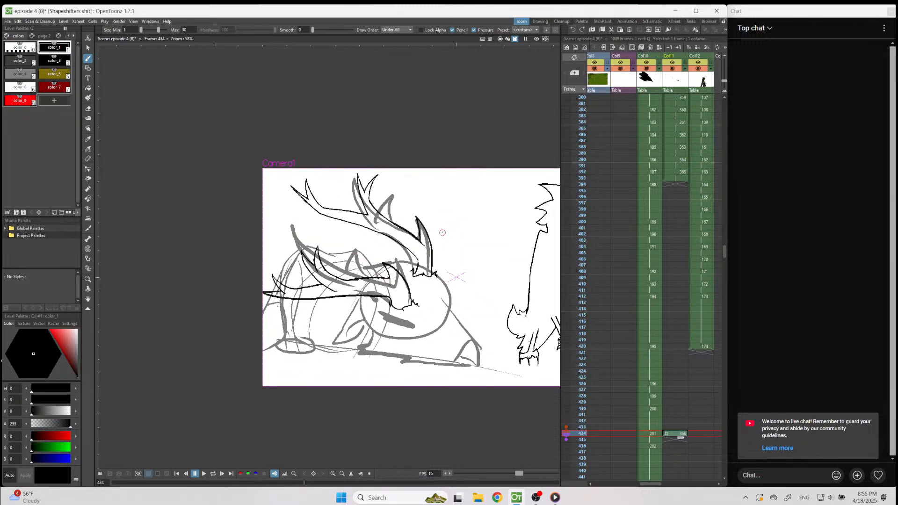
pyautogui.scroll(-2, 446, 290)
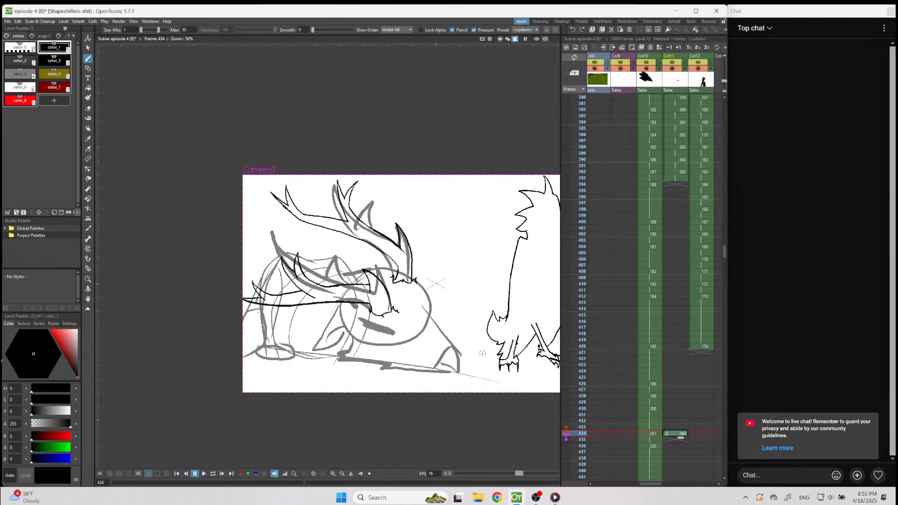
pyautogui.scroll(3, 478, 323)
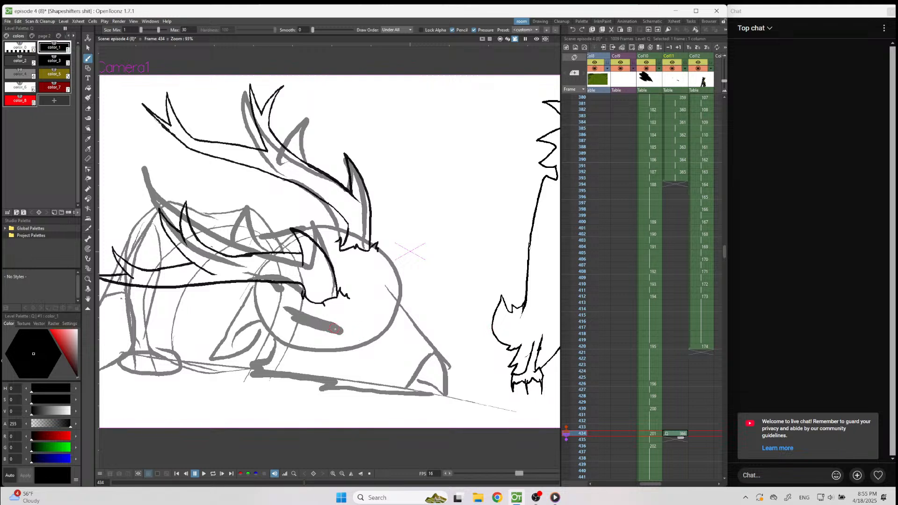
pyautogui.moveTo(348, 336); pyautogui.dragTo(376, 348)
pyautogui.hotkey('ctrl', 'z')
# Select both inked antlers and shift them slightly back and up relative to the rough head.
pyautogui.scroll(-3, 374, 224)
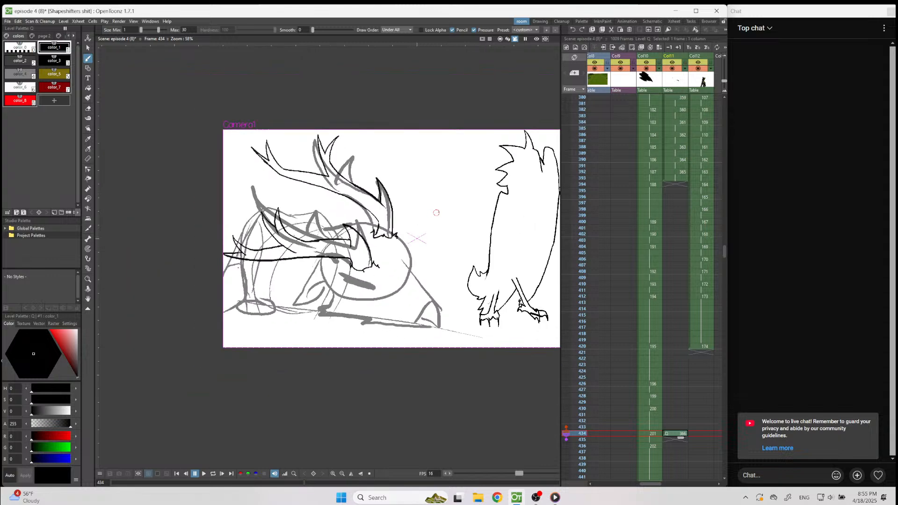
pyautogui.scroll(2, 398, 177)
pyautogui.press('s')
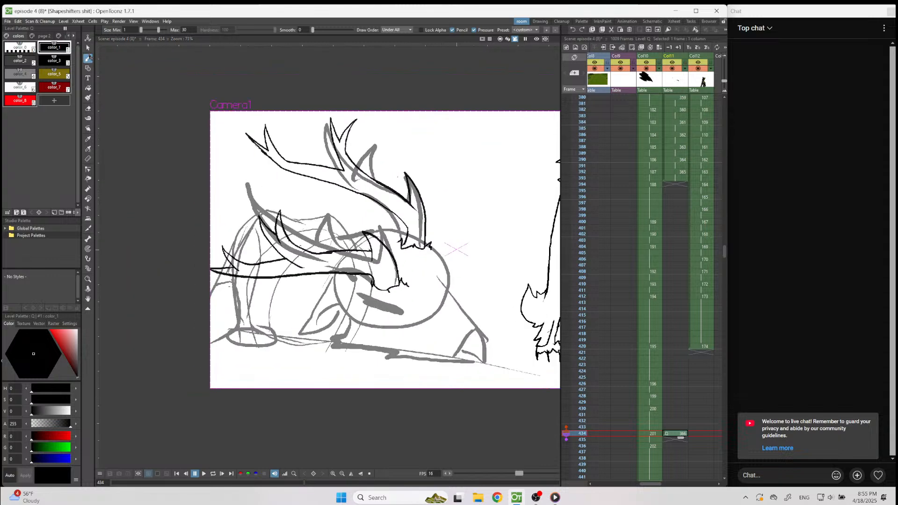
pyautogui.moveTo(467, 201)
pyautogui.mouseDown()
pyautogui.moveTo(453, 247)
pyautogui.moveTo(381, 315)
pyautogui.moveTo(285, 325)
pyautogui.moveTo(215, 167)
pyautogui.moveTo(314, 90)
pyautogui.moveTo(458, 145)
pyautogui.moveTo(468, 204)
pyautogui.mouseUp()
pyautogui.moveTo(435, 248); pyautogui.dragTo(422, 244)
pyautogui.press('b')
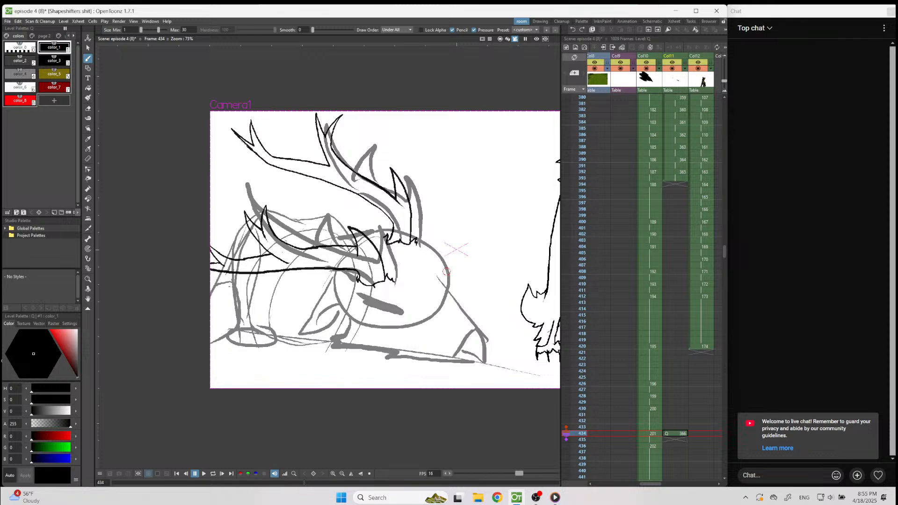
# Lasso the upper antler's front section and shift it slightly forward, then lasso a larger section including the forked tine and shift it further.
pyautogui.scroll(3, 485, 305)
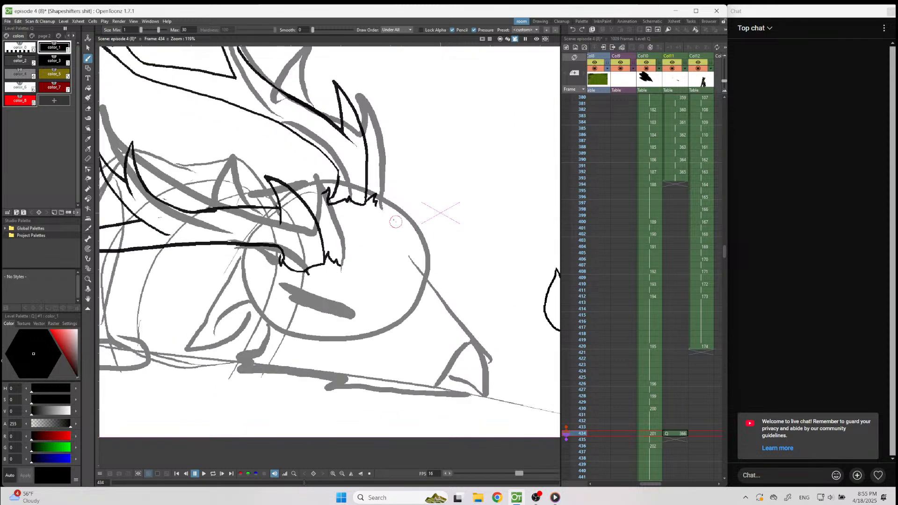
pyautogui.scroll(-2, 434, 290)
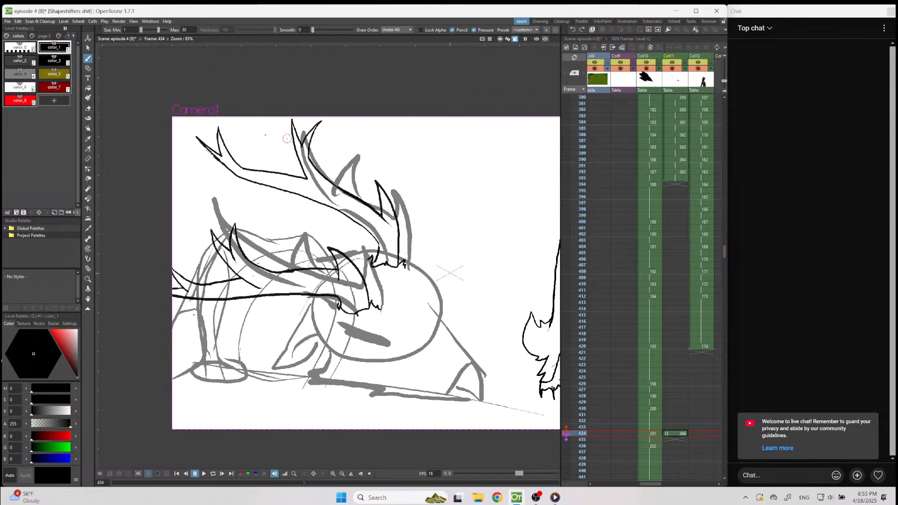
pyautogui.press('s')
pyautogui.moveTo(394, 163)
pyautogui.mouseDown()
pyautogui.moveTo(372, 181)
pyautogui.moveTo(357, 232)
pyautogui.mouseUp()
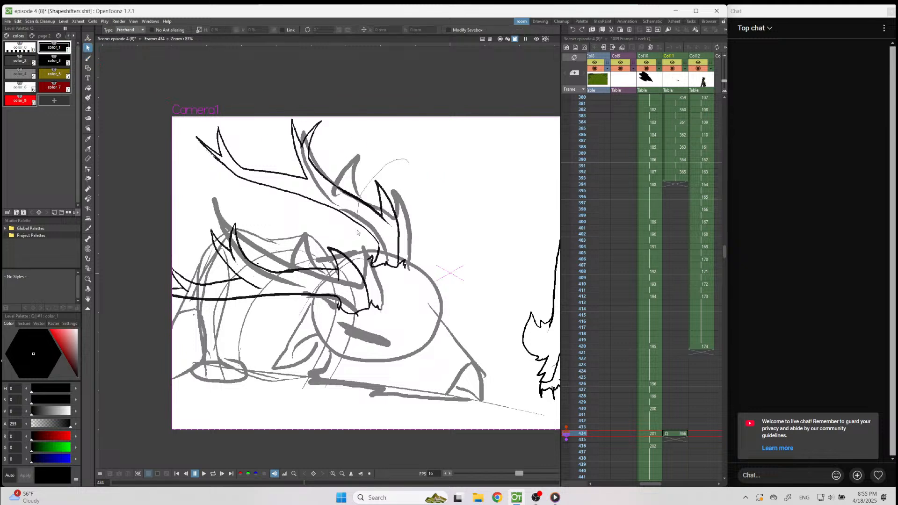
pyautogui.moveTo(368, 275)
pyautogui.mouseDown()
pyautogui.moveTo(391, 284)
pyautogui.moveTo(432, 242)
pyautogui.mouseUp()
pyautogui.moveTo(420, 238); pyautogui.dragTo(429, 238)
pyautogui.click(458, 247)
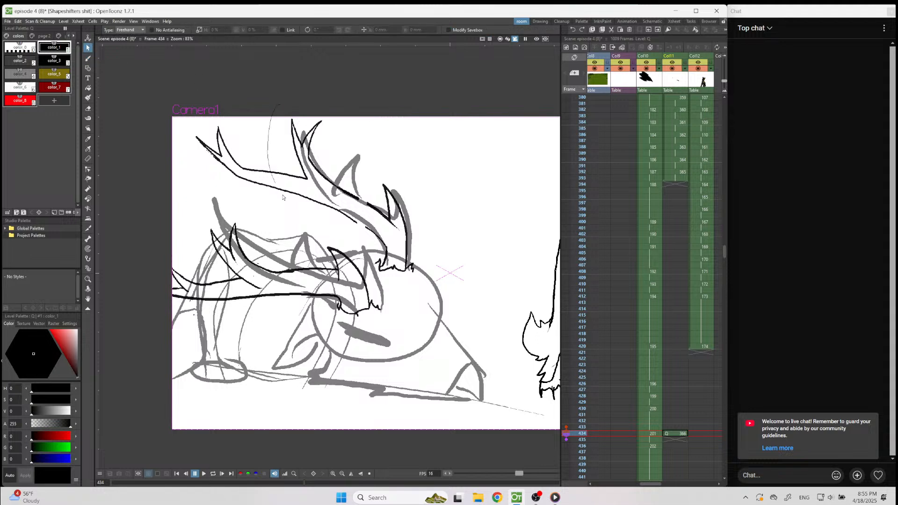
pyautogui.moveTo(376, 279)
pyautogui.mouseDown()
pyautogui.moveTo(419, 295)
pyautogui.moveTo(461, 191)
pyautogui.mouseUp()
pyautogui.moveTo(441, 236); pyautogui.dragTo(452, 230)
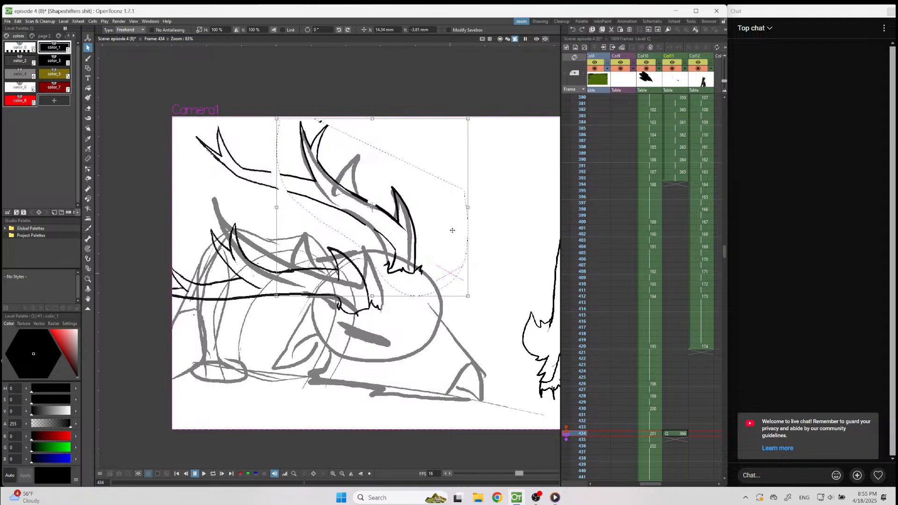
# Re-ink the broken upper and lower edges of the upper antler's beam between the forked tine and the fur base.
pyautogui.press('b')
pyautogui.scroll(6, 454, 262)
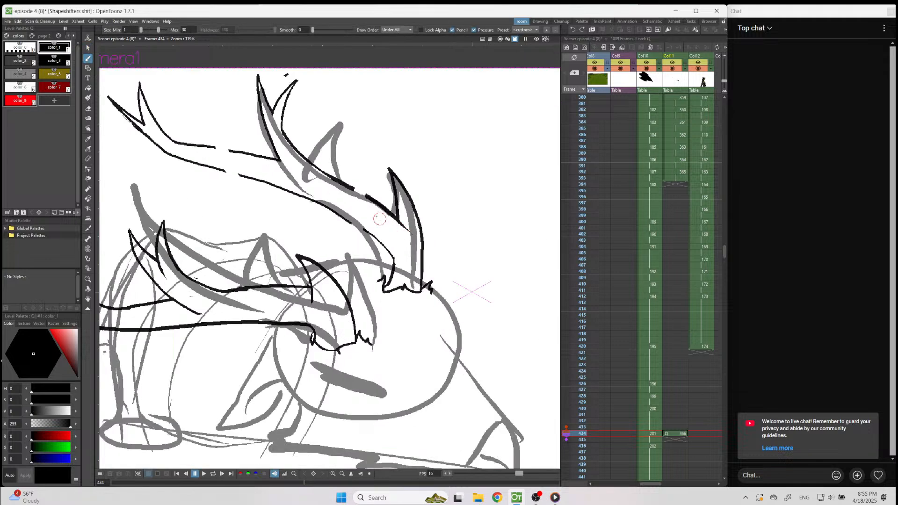
pyautogui.moveTo(336, 164)
pyautogui.mouseDown()
pyautogui.moveTo(361, 170)
pyautogui.moveTo(365, 177)
pyautogui.moveTo(341, 164)
pyautogui.moveTo(387, 207)
pyautogui.mouseUp()
pyautogui.press('a')
pyautogui.moveTo(284, 207); pyautogui.dragTo(341, 249)
pyautogui.press('b')
pyautogui.moveTo(269, 202)
pyautogui.mouseDown()
pyautogui.moveTo(349, 241)
pyautogui.moveTo(398, 283)
pyautogui.mouseUp()
# Bridge the gap in the lower edge of the upper antler's beam behind the forked tine.
pyautogui.scroll(-6, 398, 283)
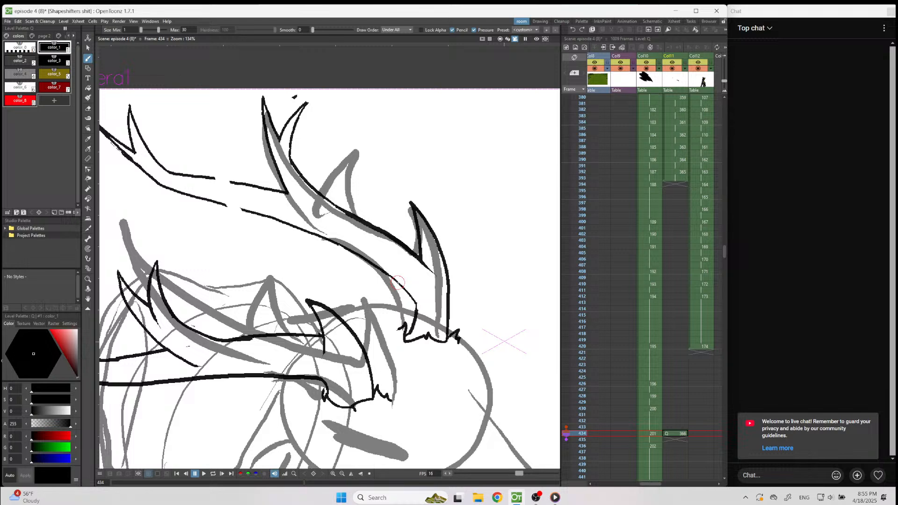
pyautogui.scroll(9, 241, 211)
pyautogui.moveTo(192, 188); pyautogui.dragTo(243, 201)
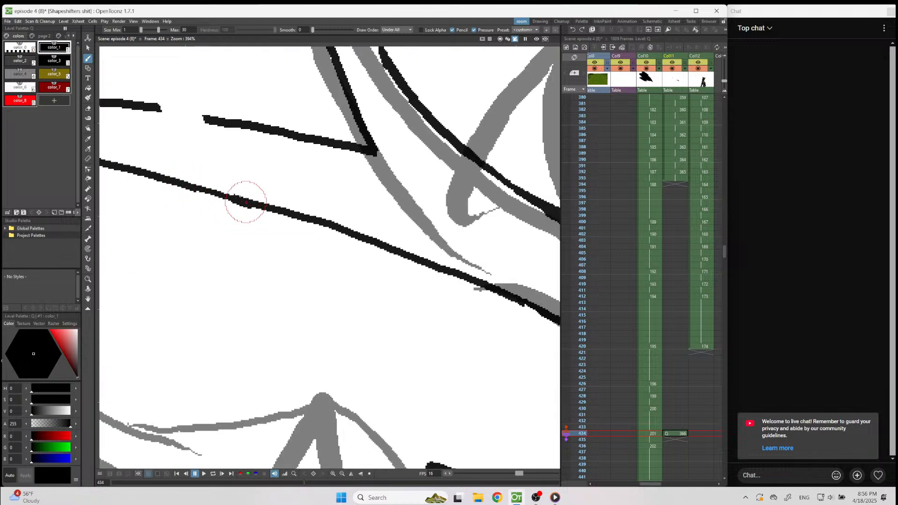
# Bridge the gap in the upper edge of the upper antler's beam behind the forked tine, redoing the stroke until the ends join cleanly.
pyautogui.moveTo(147, 111); pyautogui.dragTo(208, 120)
pyautogui.scroll(-3, 274, 147)
pyautogui.scroll(4, 274, 151)
pyautogui.scroll(1, 274, 153)
pyautogui.hotkey('ctrl', 'z')
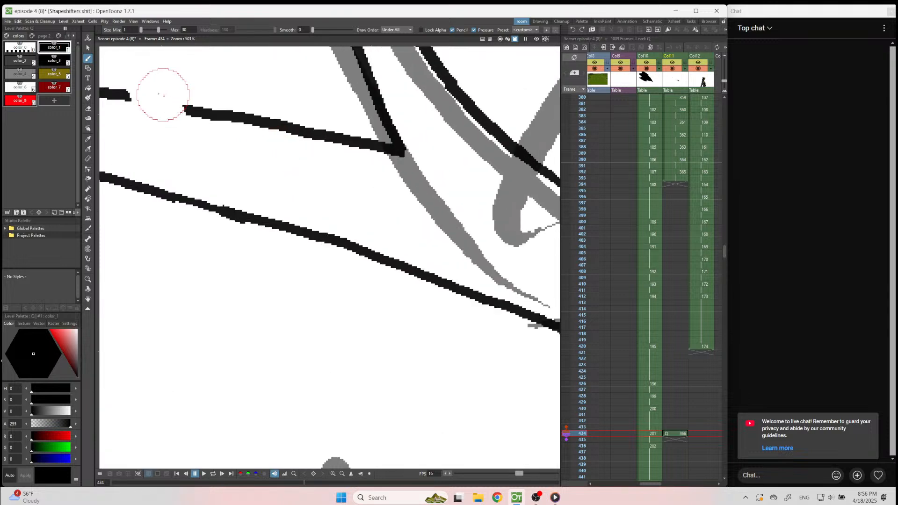
pyautogui.moveTo(122, 94); pyautogui.dragTo(203, 123)
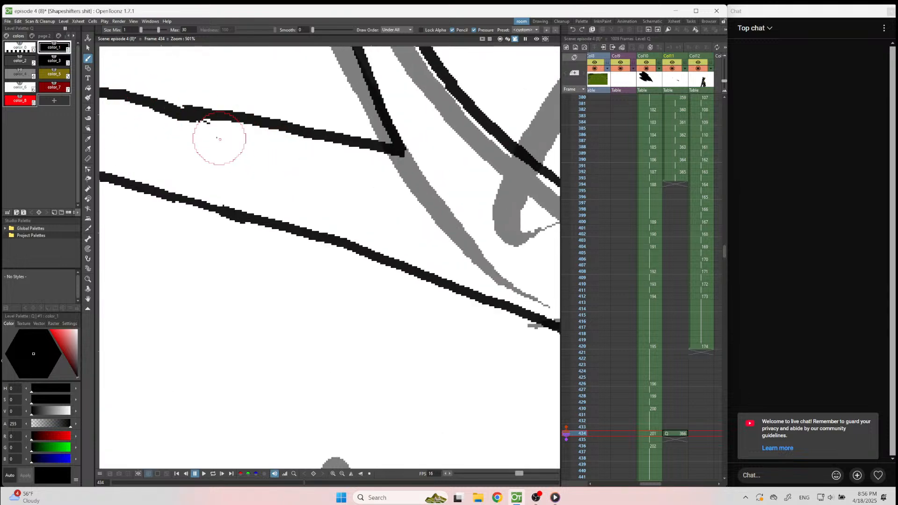
pyautogui.hotkey('ctrl', 'z')
pyautogui.moveTo(125, 95); pyautogui.dragTo(189, 109)
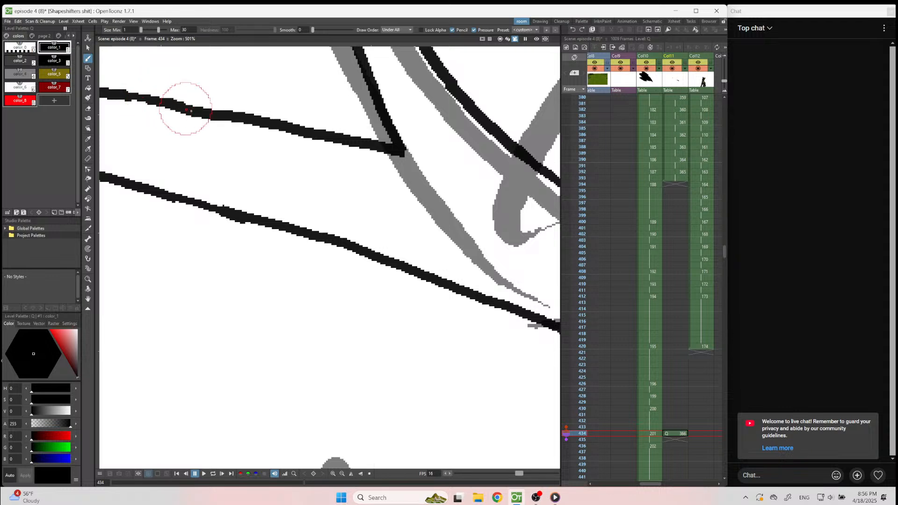
pyautogui.scroll(-12, 187, 136)
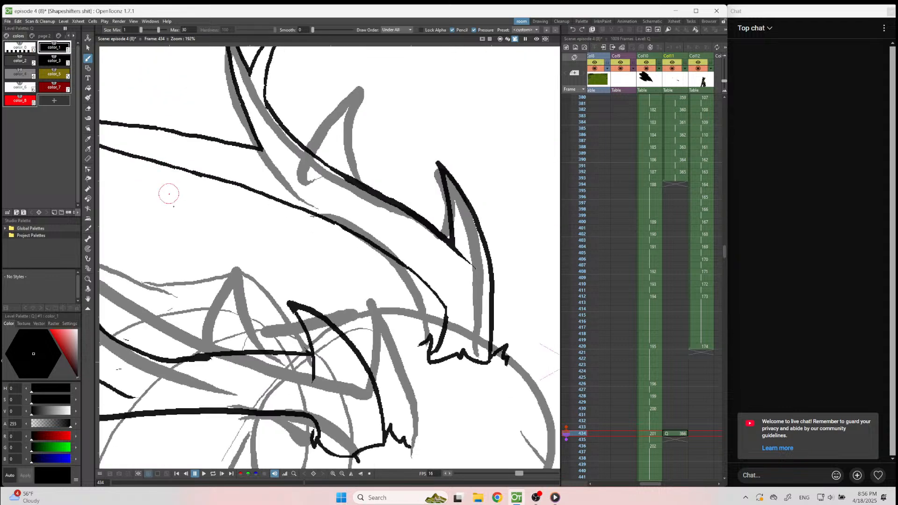
# Ink the pointed ear, the jagged cheek fur running into the rear of the lower jaw, and the closed eye line.
pyautogui.scroll(3, 232, 308)
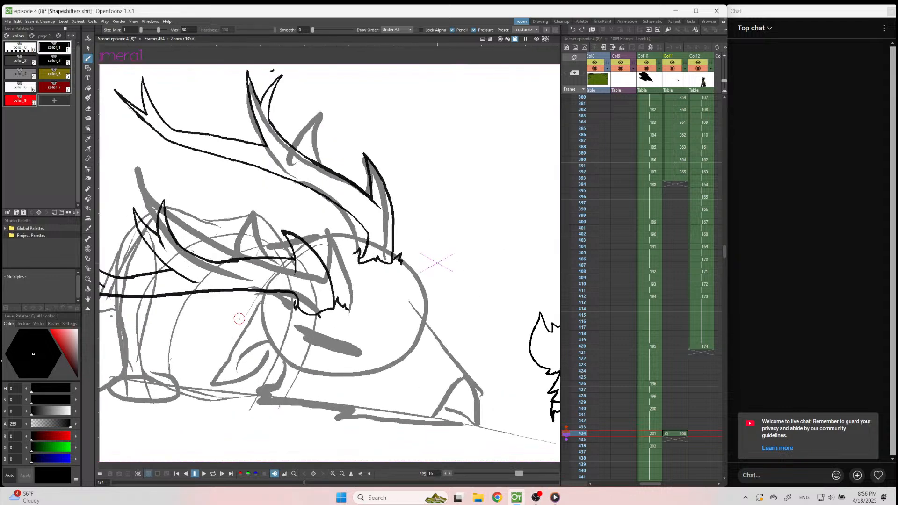
pyautogui.scroll(2, 284, 332)
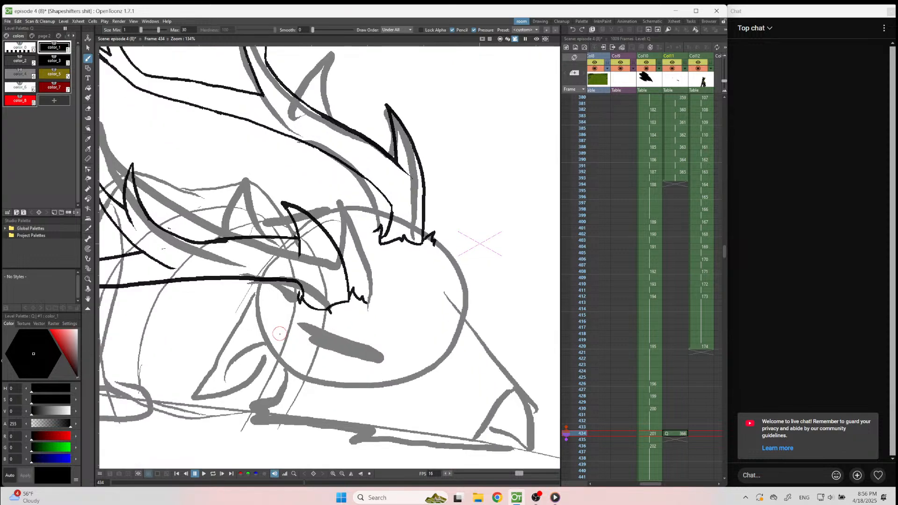
pyautogui.scroll(-3, 341, 267)
pyautogui.scroll(1, 405, 201)
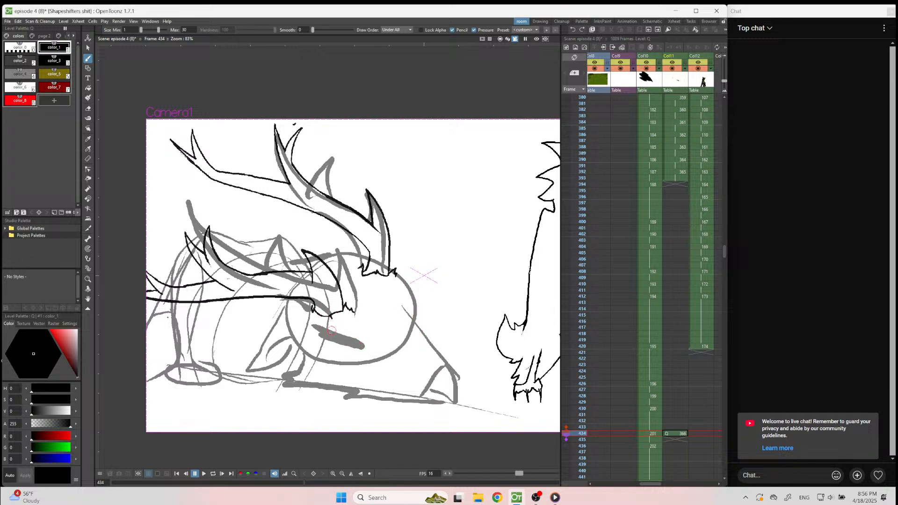
pyautogui.moveTo(303, 347)
pyautogui.mouseDown()
pyautogui.moveTo(249, 384)
pyautogui.moveTo(273, 343)
pyautogui.moveTo(321, 328)
pyautogui.mouseUp()
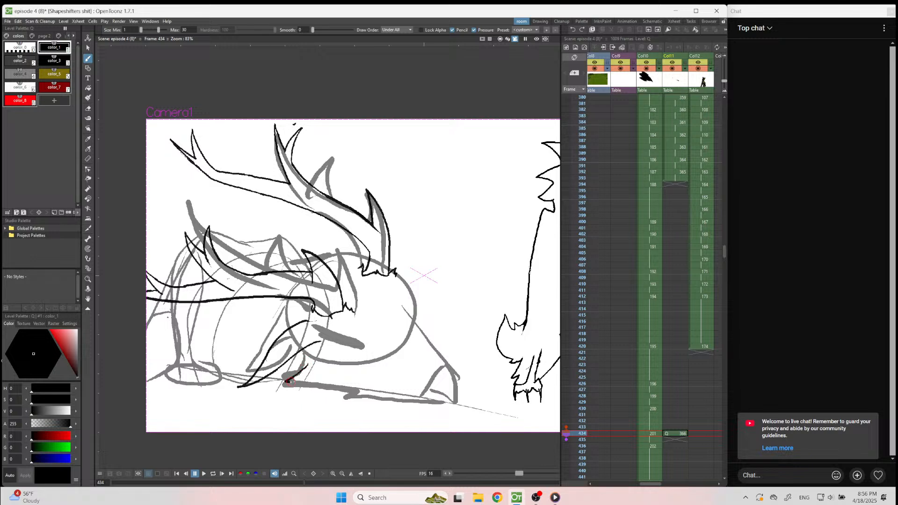
pyautogui.moveTo(295, 391); pyautogui.dragTo(369, 392)
pyautogui.moveTo(280, 382); pyautogui.dragTo(263, 383)
pyautogui.moveTo(349, 344); pyautogui.dragTo(399, 361)
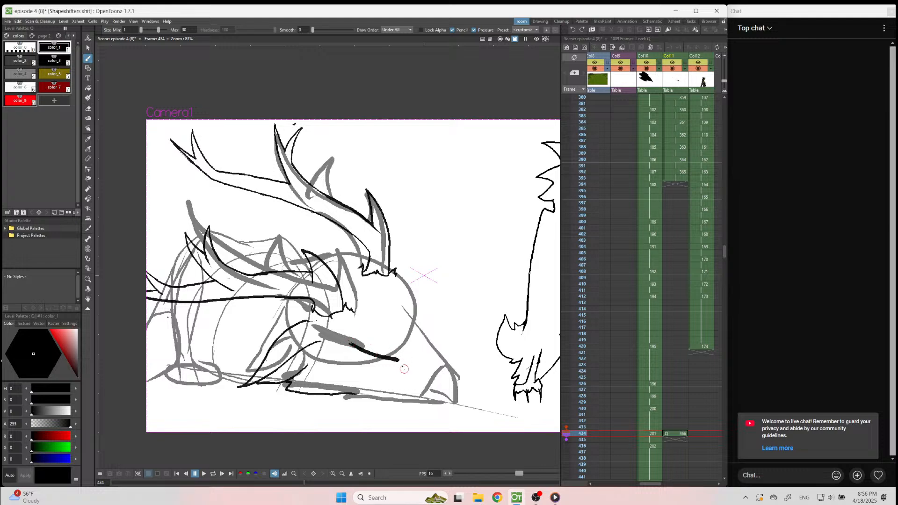
# Ink the muzzle's upper profile from the antler base to the tip, the lower jaw and the beak's rear edge, and save the scene.
pyautogui.scroll(2, 489, 388)
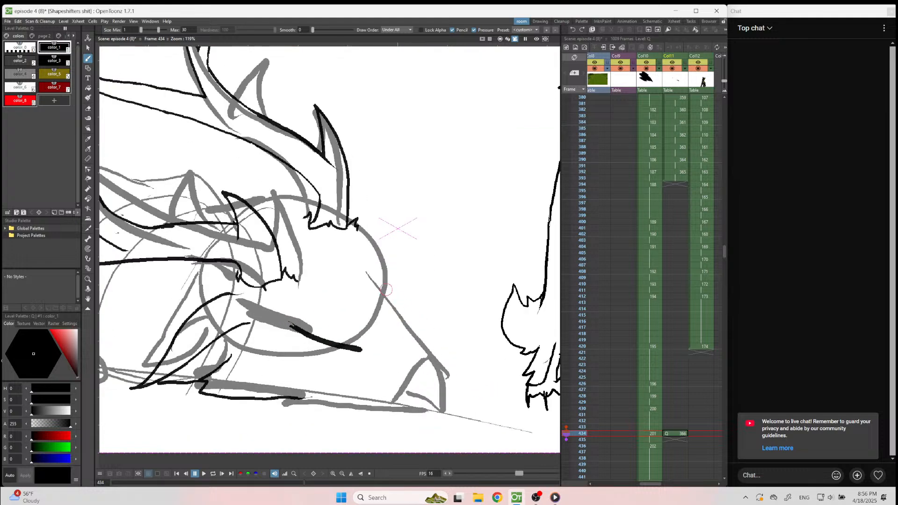
pyautogui.moveTo(358, 231); pyautogui.dragTo(495, 430)
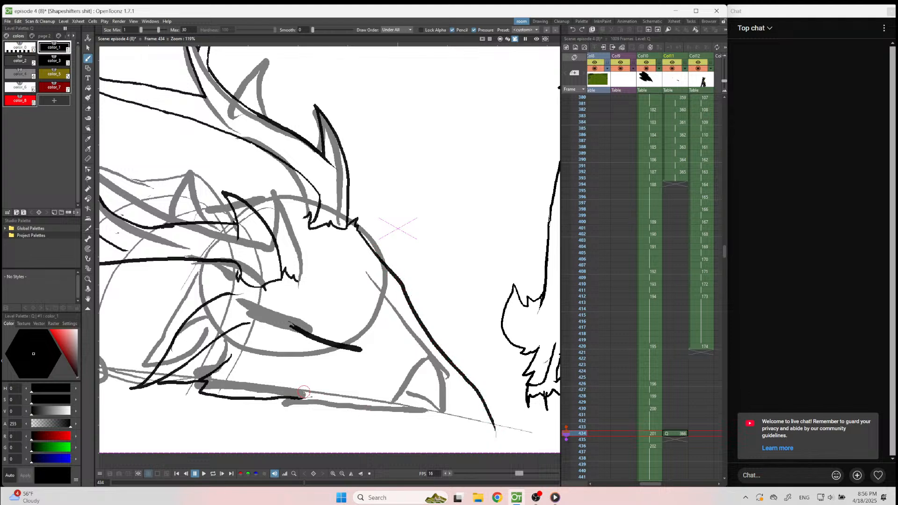
pyautogui.moveTo(295, 400); pyautogui.dragTo(442, 424)
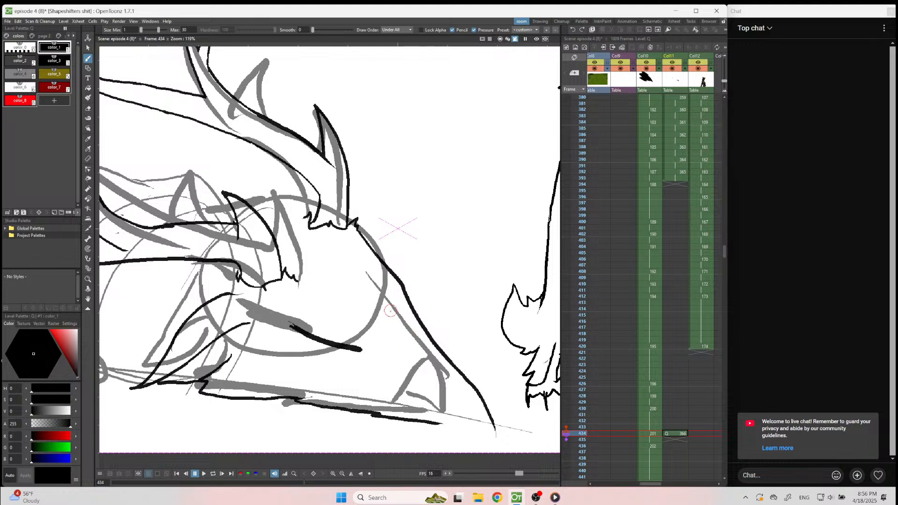
pyautogui.moveTo(390, 310); pyautogui.dragTo(462, 378)
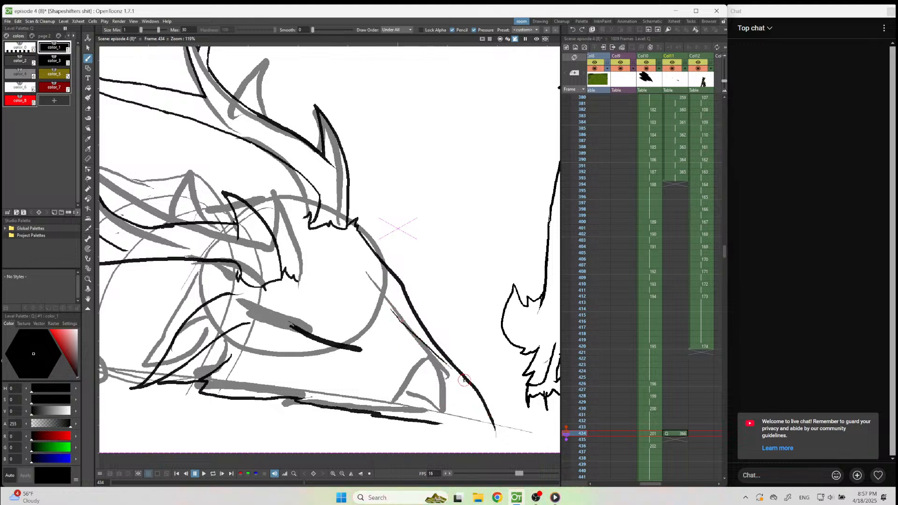
pyautogui.moveTo(461, 380); pyautogui.dragTo(449, 420)
pyautogui.hotkey('ctrl', 's')
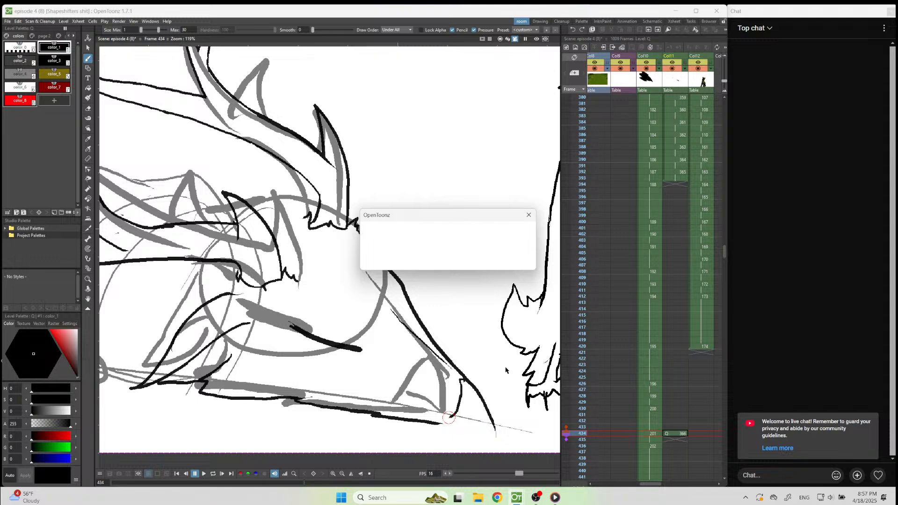
# Close the underside of the beak between its tip and the lower jaw and thicken its front edge.
pyautogui.scroll(-4, 508, 377)
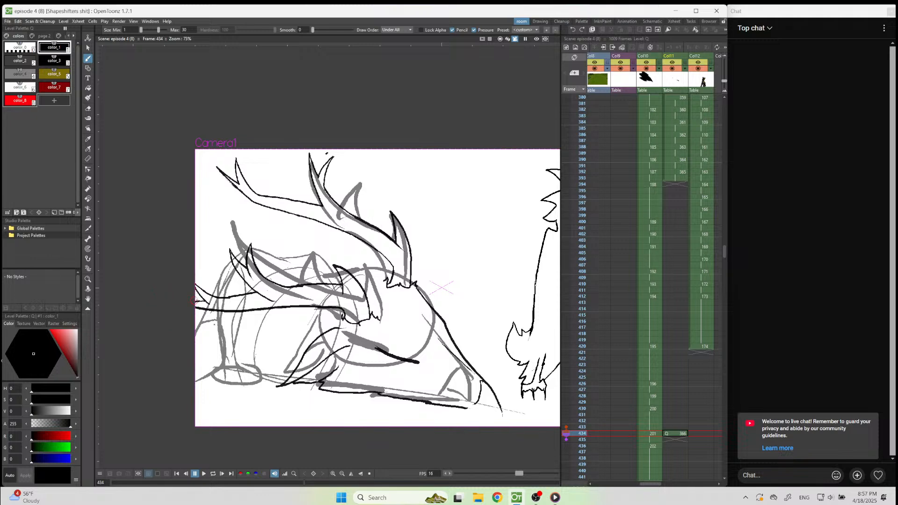
pyautogui.scroll(5, 419, 374)
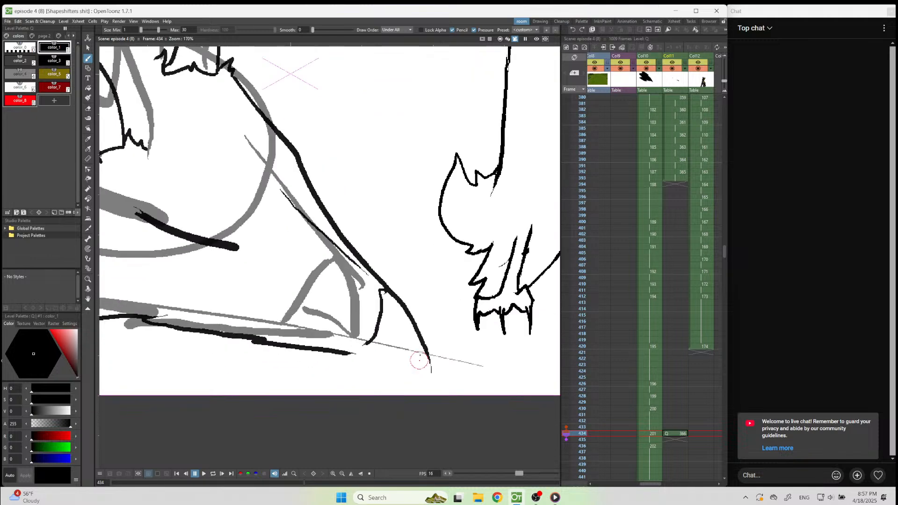
pyautogui.moveTo(429, 358)
pyautogui.mouseDown()
pyautogui.moveTo(354, 351)
pyautogui.moveTo(359, 344)
pyautogui.moveTo(335, 351)
pyautogui.moveTo(365, 353)
pyautogui.mouseUp()
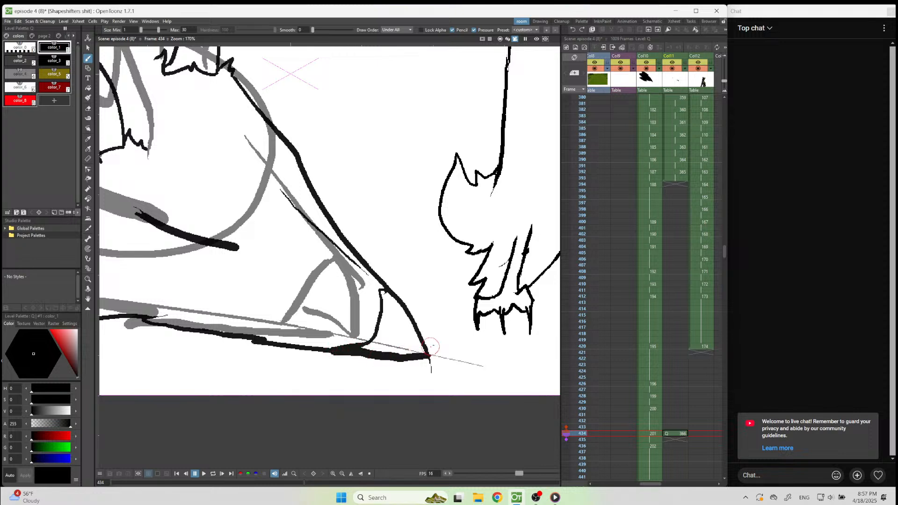
pyautogui.moveTo(396, 311); pyautogui.dragTo(426, 354)
pyautogui.scroll(-4, 449, 384)
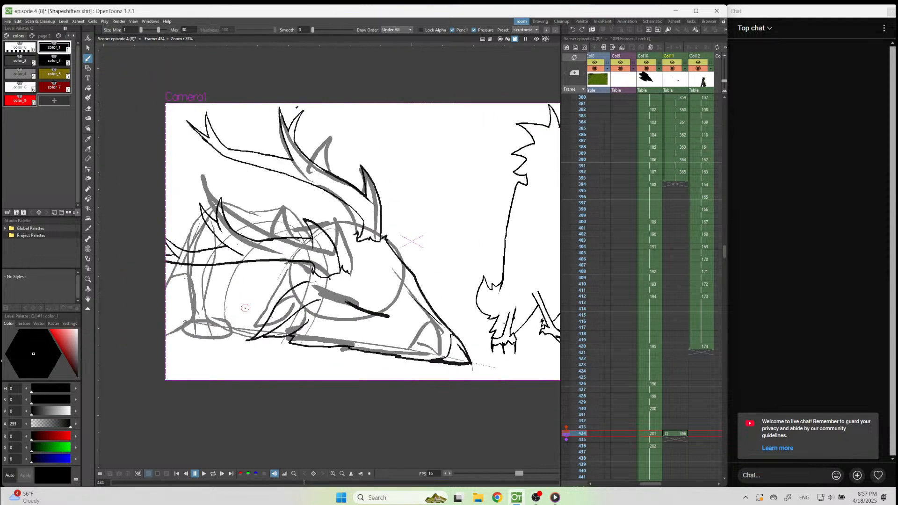
# Switch to the camera stand view and examine the head and legs on the peryton reference sheet beside the frame.
pyautogui.scroll(3, 334, 209)
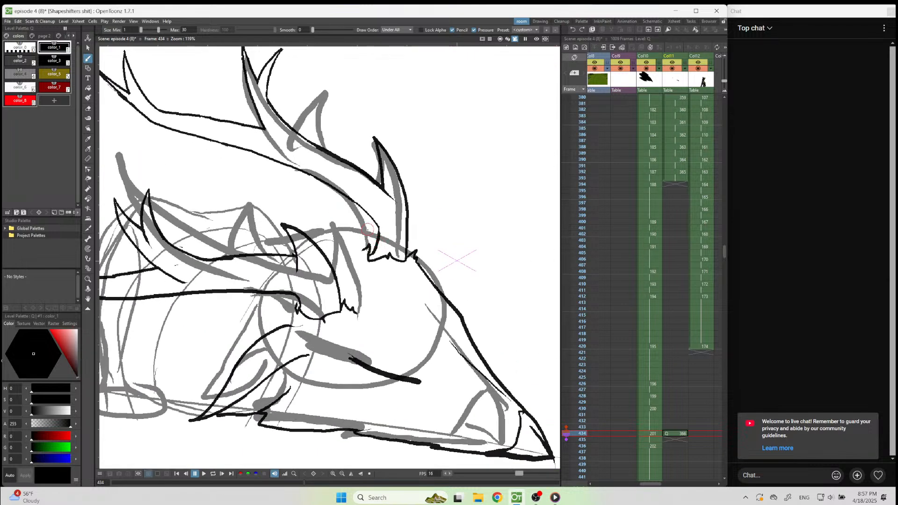
pyautogui.scroll(-2, 367, 229)
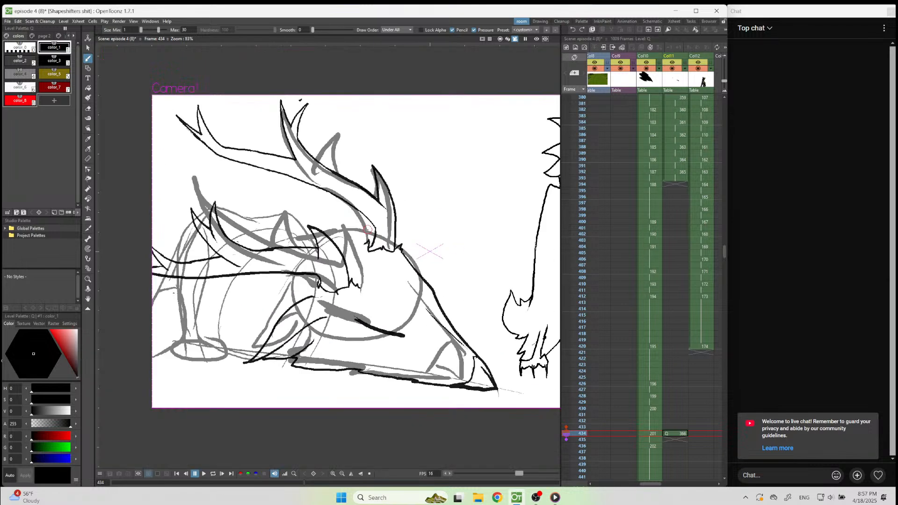
pyautogui.click(500, 39)
pyautogui.scroll(12, 460, 232)
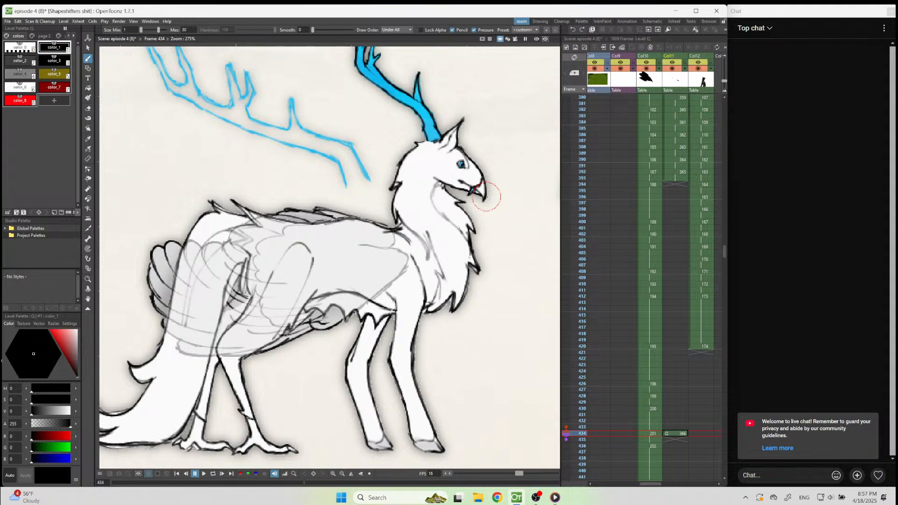
pyautogui.scroll(-7, 487, 197)
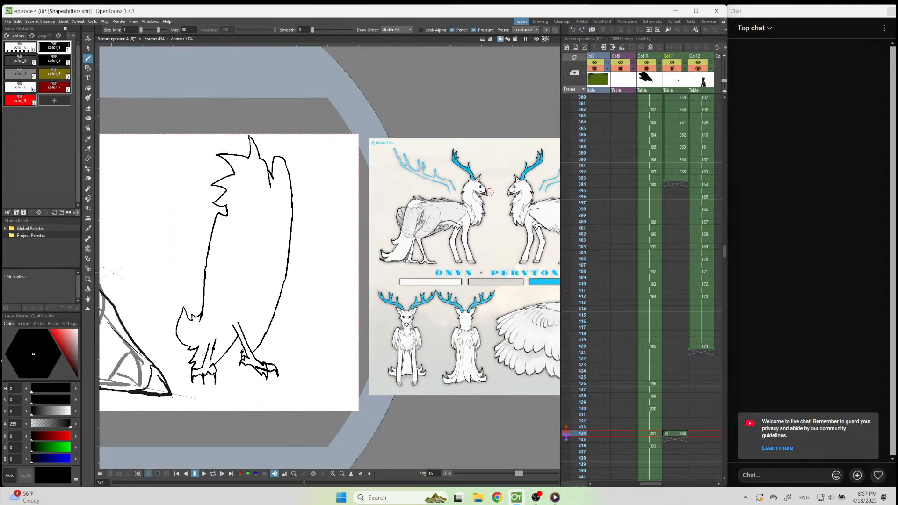
pyautogui.scroll(-2, 489, 193)
pyautogui.scroll(-3, 496, 207)
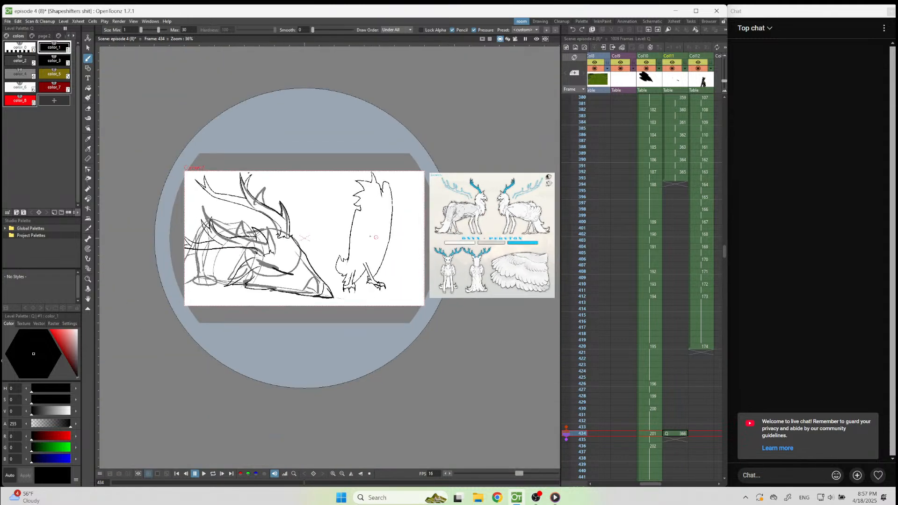
pyautogui.scroll(3, 227, 266)
pyautogui.scroll(-2, 222, 266)
pyautogui.scroll(5, 184, 270)
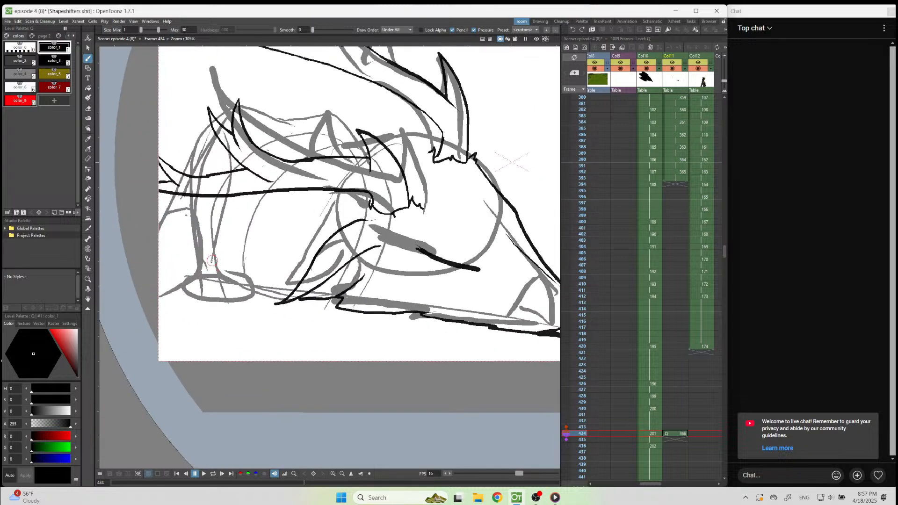
# Ink the foreleg's foot and ankle, plus a jagged fur line running from the foot up toward the ear.
pyautogui.moveTo(288, 297)
pyautogui.mouseDown()
pyautogui.moveTo(257, 294)
pyautogui.moveTo(227, 273)
pyautogui.moveTo(223, 255)
pyautogui.moveTo(181, 268)
pyautogui.moveTo(195, 297)
pyautogui.moveTo(240, 297)
pyautogui.moveTo(237, 290)
pyautogui.moveTo(241, 299)
pyautogui.mouseUp()
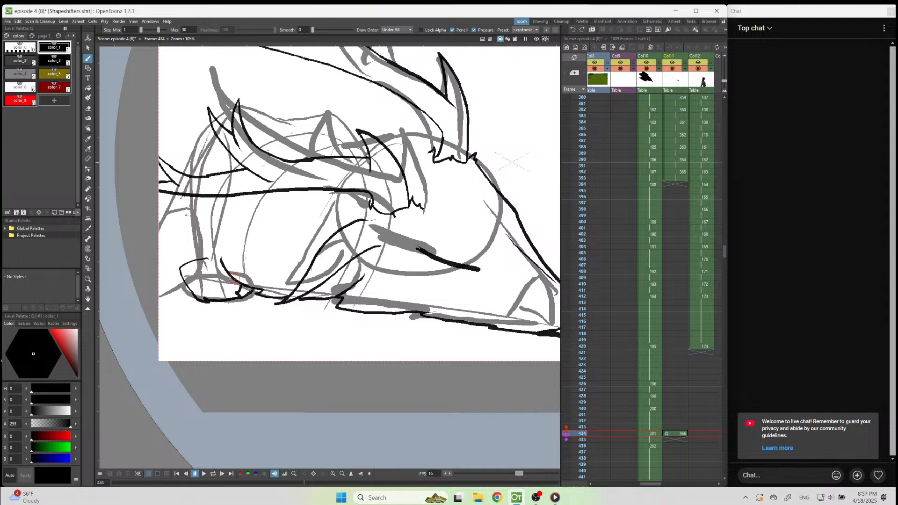
pyautogui.moveTo(212, 253)
pyautogui.mouseDown()
pyautogui.moveTo(180, 268)
pyautogui.moveTo(213, 254)
pyautogui.moveTo(200, 240)
pyautogui.mouseUp()
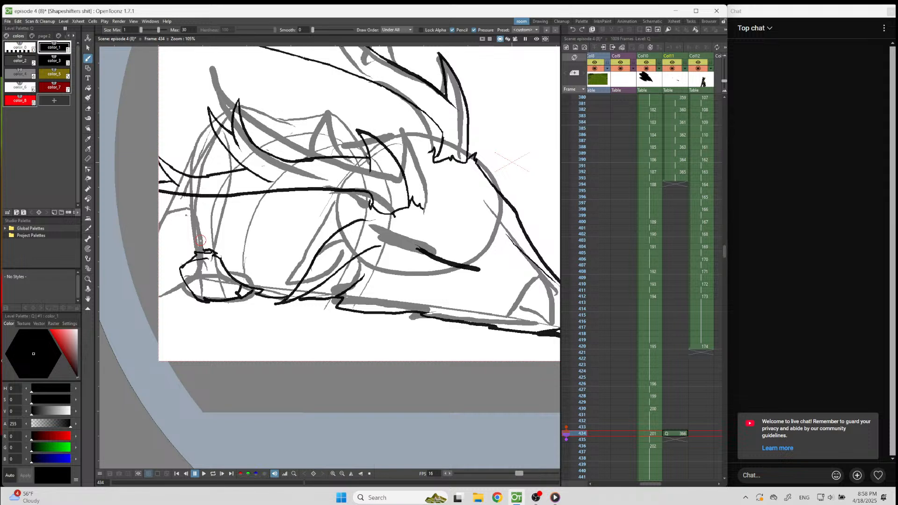
pyautogui.moveTo(308, 242)
pyautogui.mouseDown()
pyautogui.moveTo(284, 270)
pyautogui.moveTo(242, 281)
pyautogui.mouseUp()
# Ink the foreleg's edges above the ankle and add small fur tufts along the leg.
pyautogui.moveTo(214, 202)
pyautogui.mouseDown()
pyautogui.moveTo(210, 229)
pyautogui.moveTo(225, 246)
pyautogui.moveTo(236, 230)
pyautogui.mouseUp()
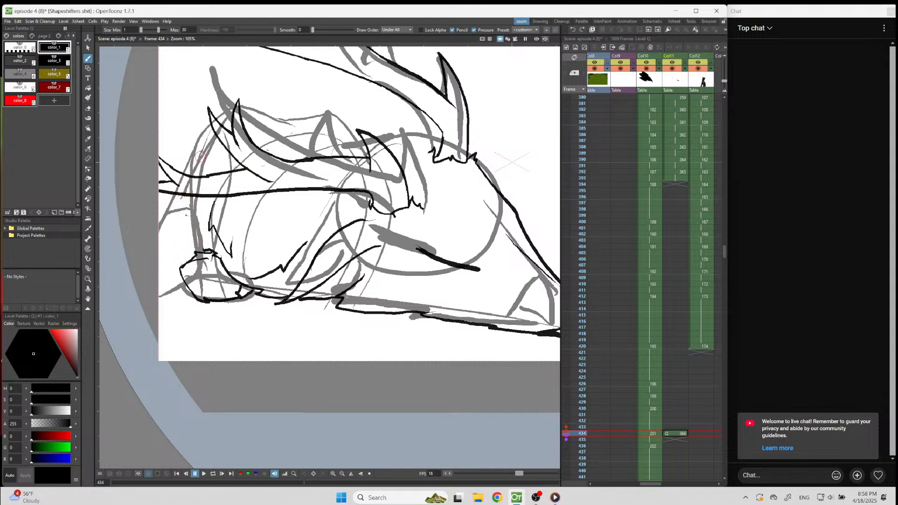
pyautogui.moveTo(214, 135)
pyautogui.mouseDown()
pyautogui.moveTo(192, 169)
pyautogui.moveTo(195, 252)
pyautogui.mouseUp()
pyautogui.moveTo(207, 201); pyautogui.dragTo(208, 208)
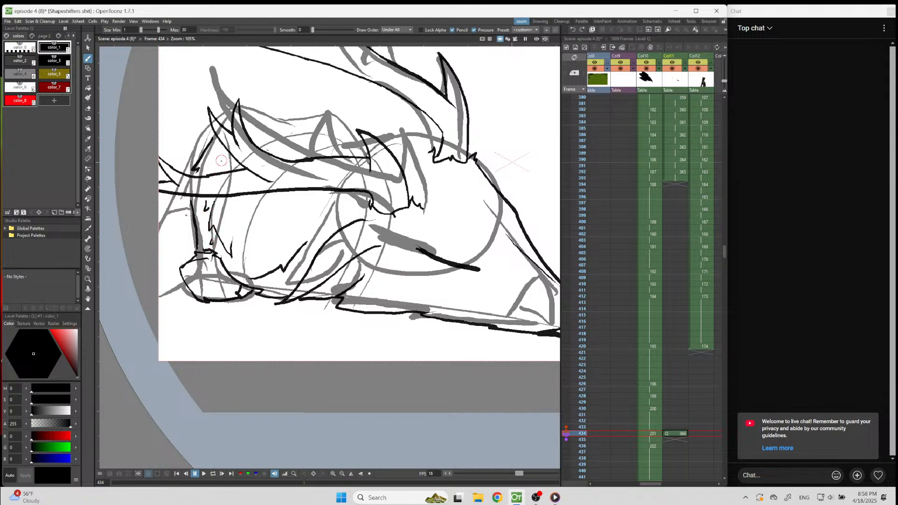
pyautogui.moveTo(218, 141); pyautogui.dragTo(222, 164)
# Ink the furry shoulder outline around the lower antler's tines, the body's rear contour and ground line, and fur marks behind the foreleg.
pyautogui.moveTo(279, 121); pyautogui.dragTo(244, 107)
pyautogui.moveTo(211, 124); pyautogui.dragTo(179, 172)
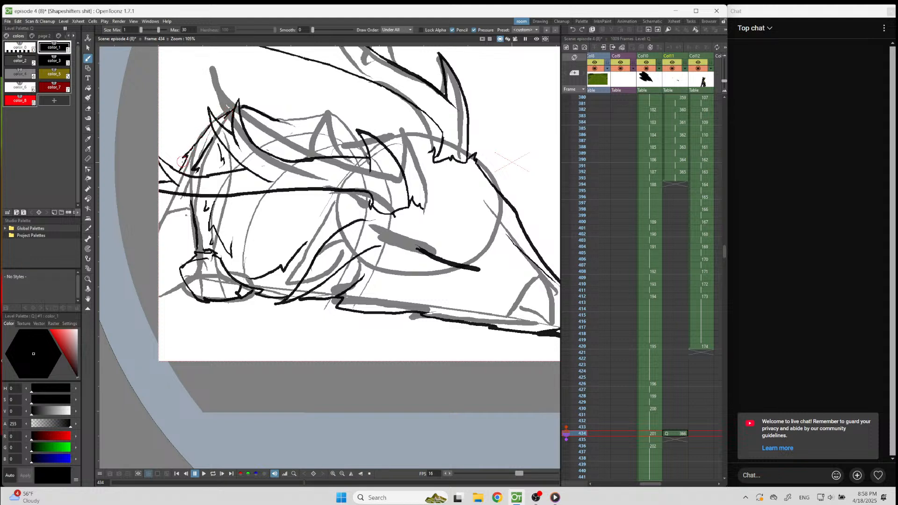
pyautogui.hotkey('ctrl', 'z')
pyautogui.moveTo(215, 110)
pyautogui.mouseDown()
pyautogui.moveTo(194, 122)
pyautogui.moveTo(199, 132)
pyautogui.moveTo(188, 139)
pyautogui.moveTo(174, 195)
pyautogui.mouseUp()
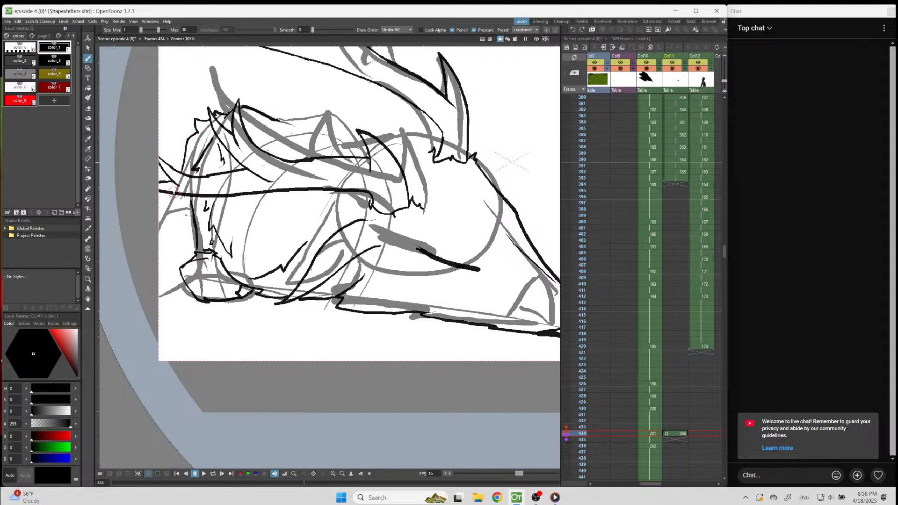
pyautogui.moveTo(186, 284); pyautogui.dragTo(159, 306)
pyautogui.moveTo(185, 226)
pyautogui.mouseDown()
pyautogui.moveTo(158, 261)
pyautogui.moveTo(173, 272)
pyautogui.moveTo(195, 242)
pyautogui.mouseUp()
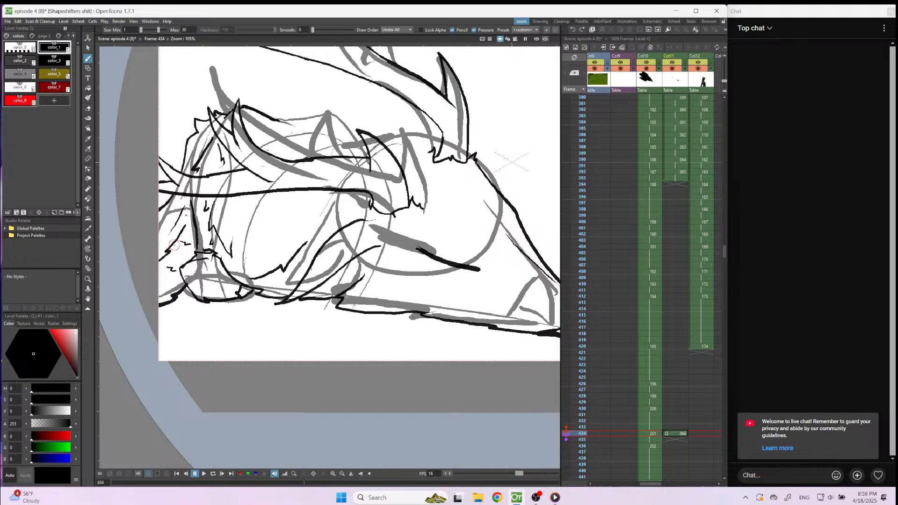
# Ink the shaggy neck outline above the lower antler and the crown line connecting it to the upper antler's fur base.
pyautogui.moveTo(277, 121)
pyautogui.mouseDown()
pyautogui.moveTo(325, 107)
pyautogui.moveTo(342, 119)
pyautogui.mouseUp()
pyautogui.hotkey('ctrl', 'z')
pyautogui.moveTo(363, 140)
pyautogui.mouseDown()
pyautogui.moveTo(340, 136)
pyautogui.moveTo(337, 144)
pyautogui.moveTo(279, 120)
pyautogui.moveTo(337, 123)
pyautogui.moveTo(332, 118)
pyautogui.moveTo(348, 111)
pyautogui.moveTo(357, 142)
pyautogui.mouseUp()
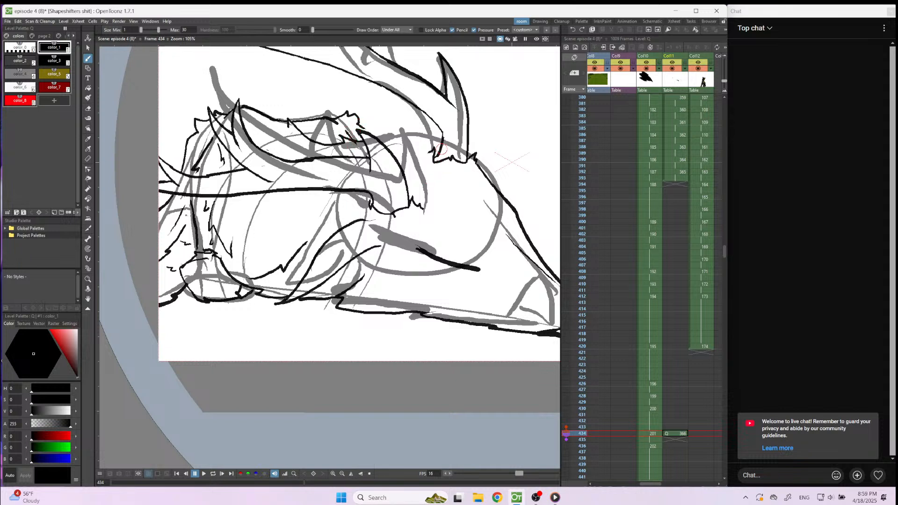
pyautogui.moveTo(443, 139); pyautogui.dragTo(397, 126)
pyautogui.hotkey('ctrl', 'z')
pyautogui.moveTo(442, 142)
pyautogui.mouseDown()
pyautogui.moveTo(398, 127)
pyautogui.moveTo(382, 136)
pyautogui.mouseUp()
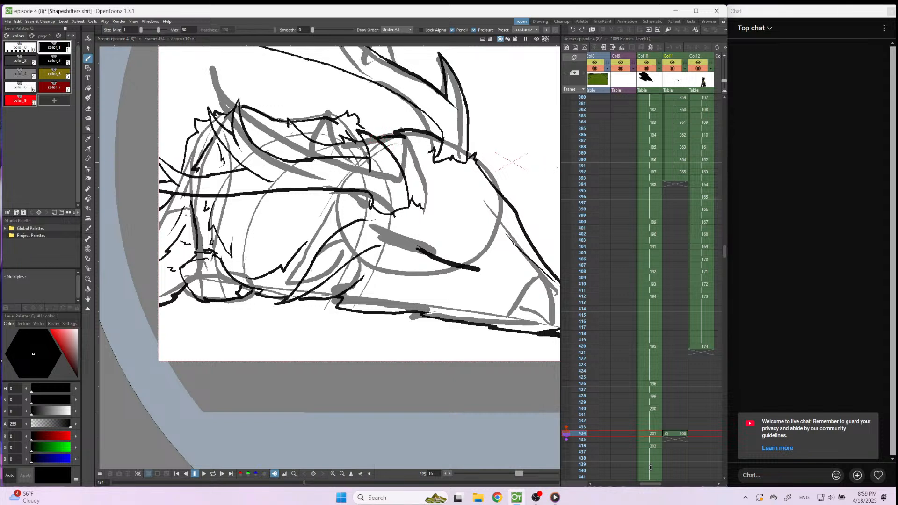
# Make the rough sketch column Col3 semi-transparent at 20% opacity and return to the inked drawing in Col11 at frame 434.
pyautogui.moveTo(651, 484); pyautogui.dragTo(610, 485)
pyautogui.click(643, 69)
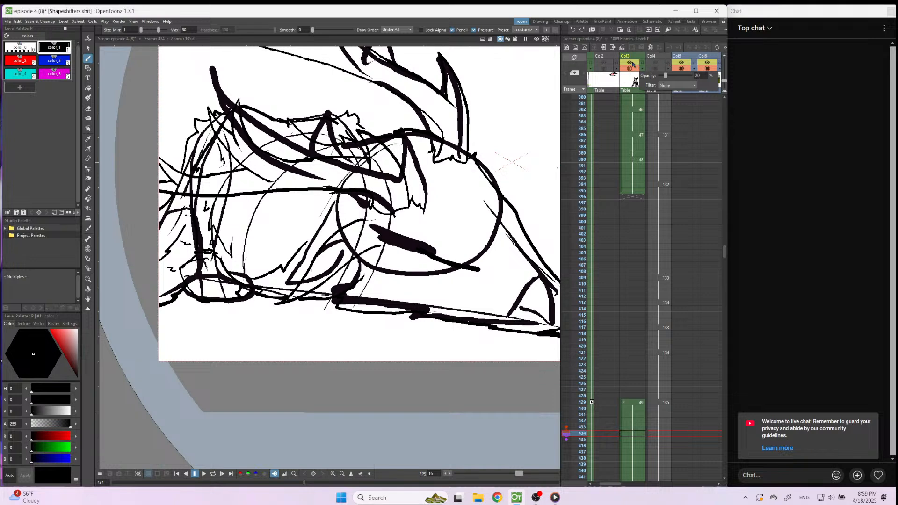
pyautogui.click(632, 63)
pyautogui.moveTo(615, 485); pyautogui.dragTo(656, 485)
pyautogui.click(670, 434)
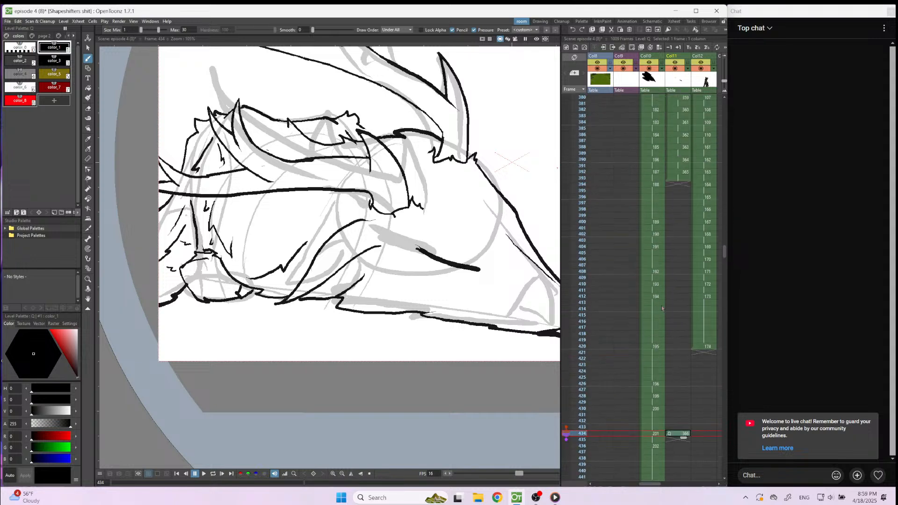
pyautogui.scroll(-4, 320, 243)
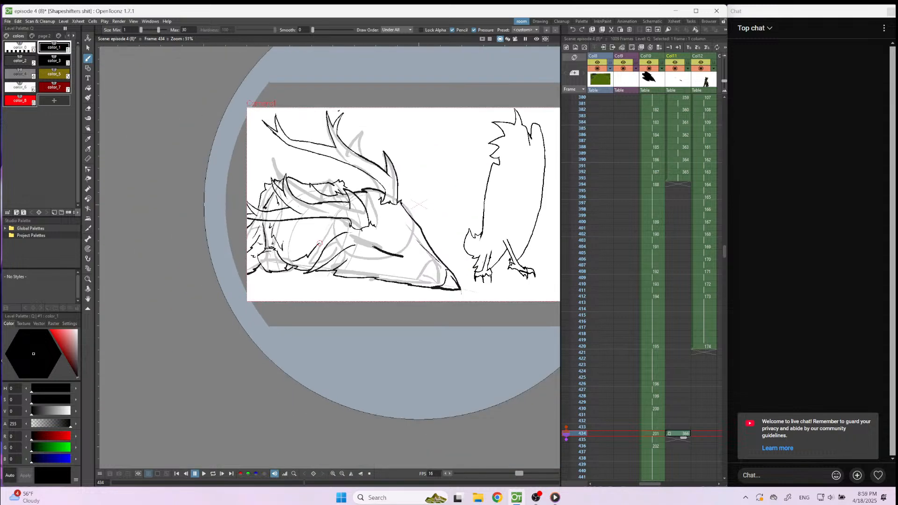
# Start a new drawing in Col11 at frame 447, holding the previous inked drawing up to it.
pyautogui.scroll(-3, 315, 227)
pyautogui.scroll(1, 469, 202)
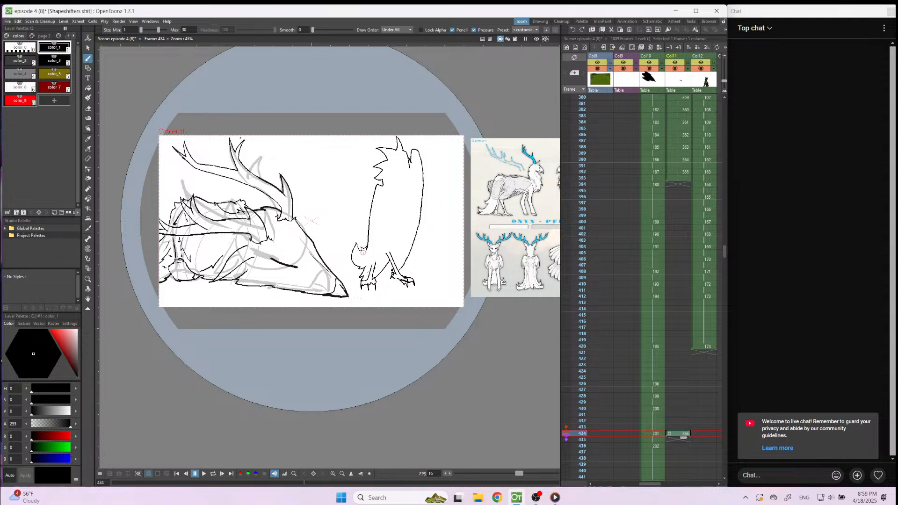
pyautogui.press('Down')
pyautogui.press('Down')
pyautogui.press('Down')
pyautogui.press('Down')
pyautogui.press('Down')
pyautogui.press('Down')
pyautogui.press('Down')
pyautogui.press('Down')
pyautogui.press('Down')
pyautogui.press('Down')
pyautogui.press('Down')
pyautogui.press('Down')
pyautogui.press('Down')
pyautogui.press('Down')
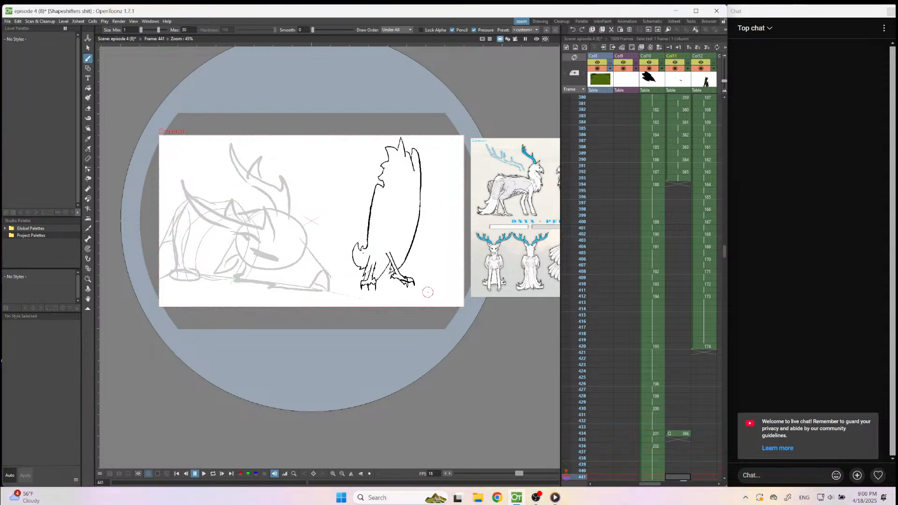
pyautogui.press('Up')
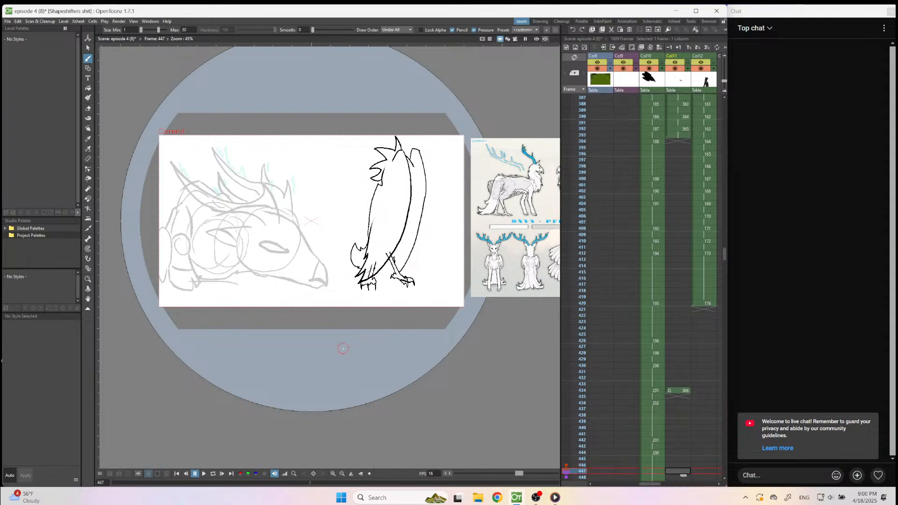
pyautogui.click(341, 369)
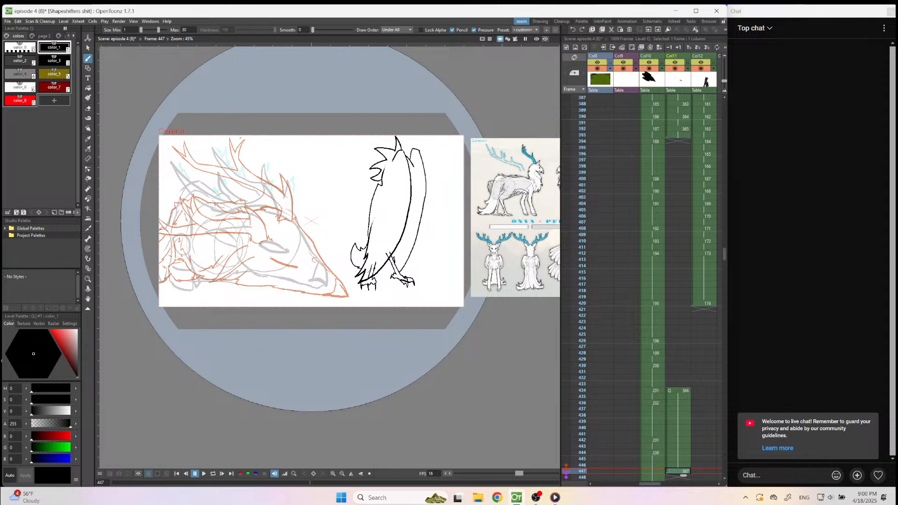
# Ink the creature's open eye with its pupil and a pointed front corner, trimming the corner to a thin tip.
pyautogui.scroll(4, 289, 254)
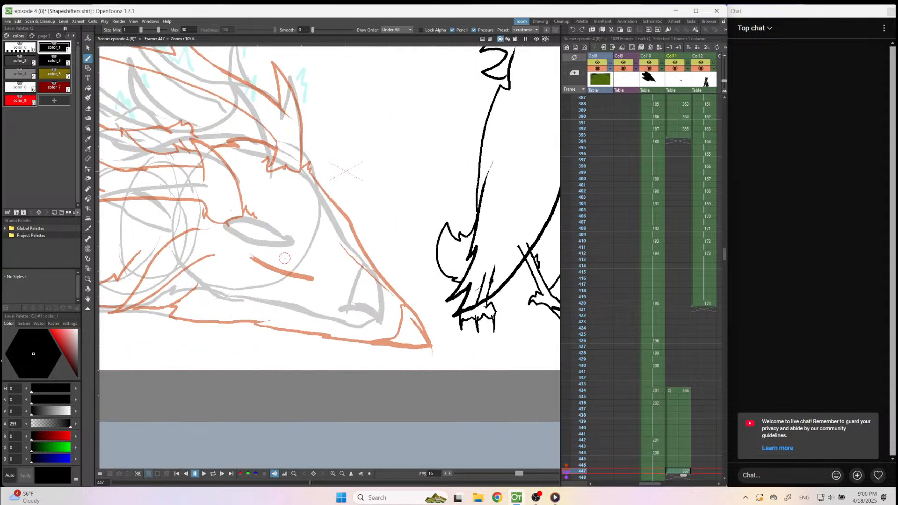
pyautogui.scroll(3, 320, 262)
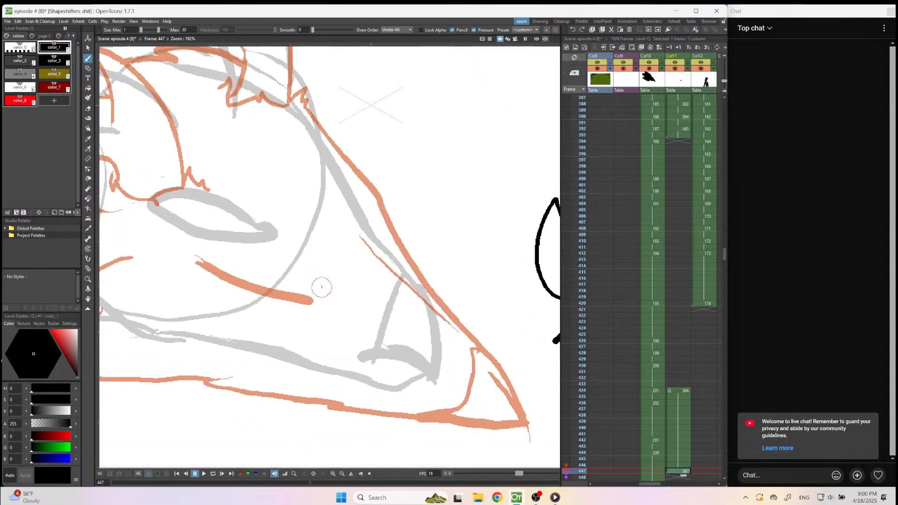
pyautogui.moveTo(315, 270)
pyautogui.mouseDown()
pyautogui.moveTo(263, 241)
pyautogui.moveTo(213, 239)
pyautogui.moveTo(281, 272)
pyautogui.moveTo(318, 275)
pyautogui.moveTo(290, 256)
pyautogui.moveTo(302, 260)
pyautogui.mouseUp()
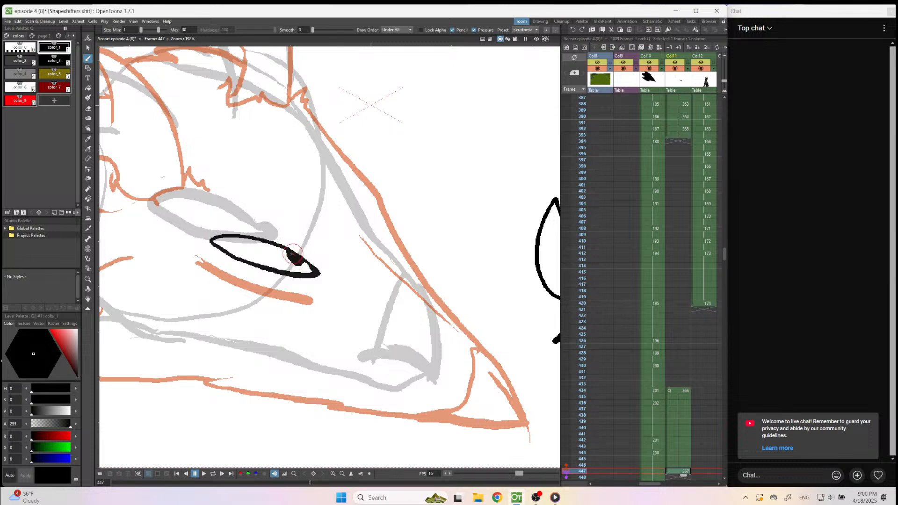
pyautogui.moveTo(256, 241)
pyautogui.mouseDown()
pyautogui.moveTo(267, 268)
pyautogui.moveTo(347, 292)
pyautogui.mouseUp()
pyautogui.press('a')
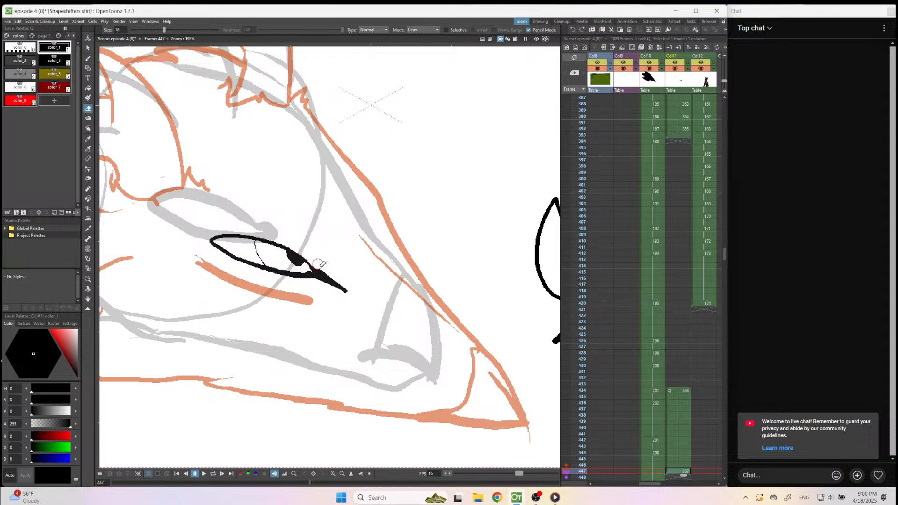
pyautogui.moveTo(311, 283); pyautogui.dragTo(344, 296)
# Extend the closed eye line on the frame 434 drawing toward the snout and trim both ends into tapered points.
pyautogui.click(686, 391)
pyautogui.press('b')
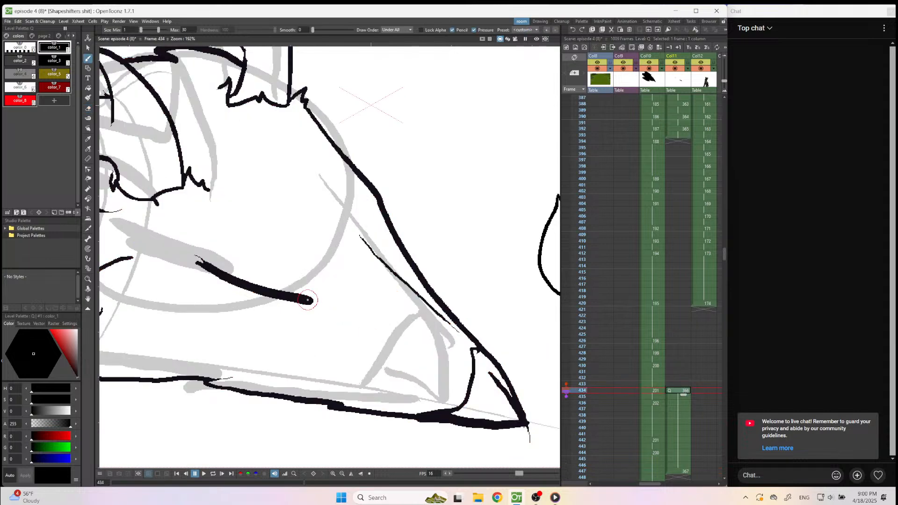
pyautogui.moveTo(313, 304); pyautogui.dragTo(345, 322)
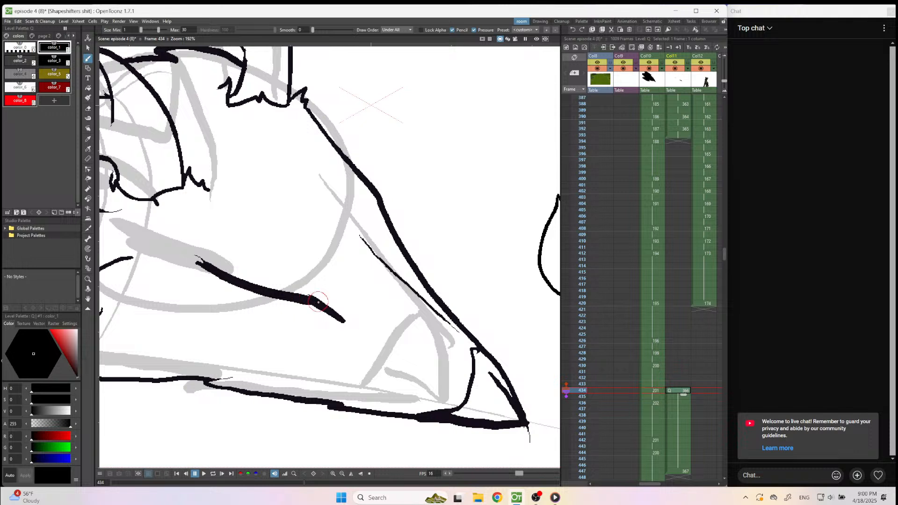
pyautogui.press('e')
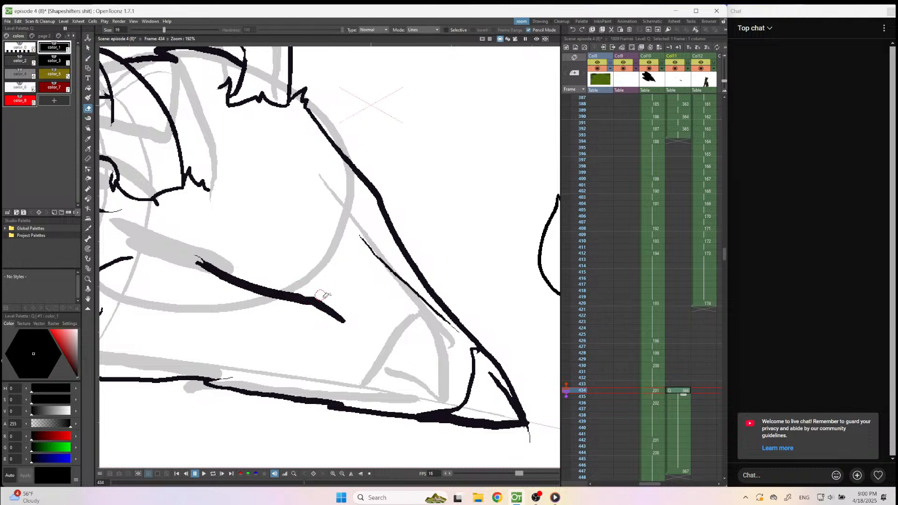
pyautogui.moveTo(307, 311); pyautogui.dragTo(349, 330)
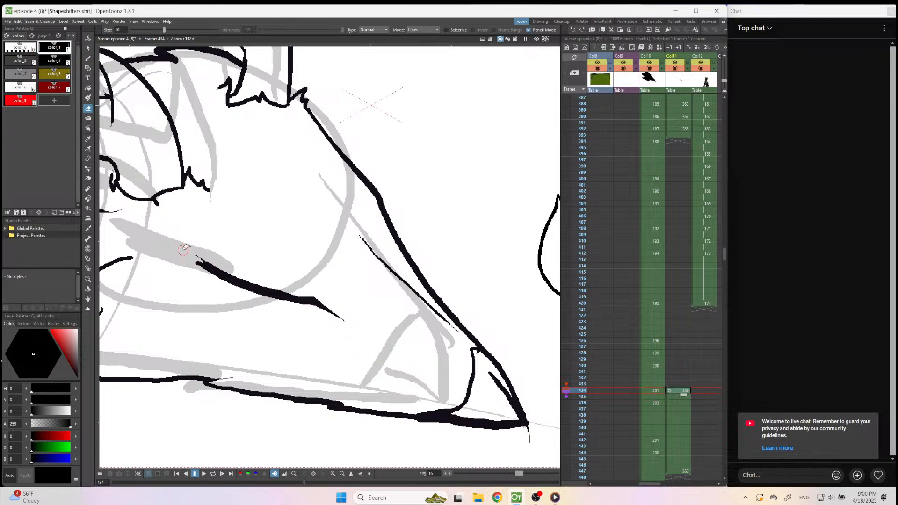
pyautogui.moveTo(191, 257); pyautogui.dragTo(205, 267)
# Return to the frame 447 drawing and ink the head's upper profile from the antler base down to the nose tip.
pyautogui.click(685, 472)
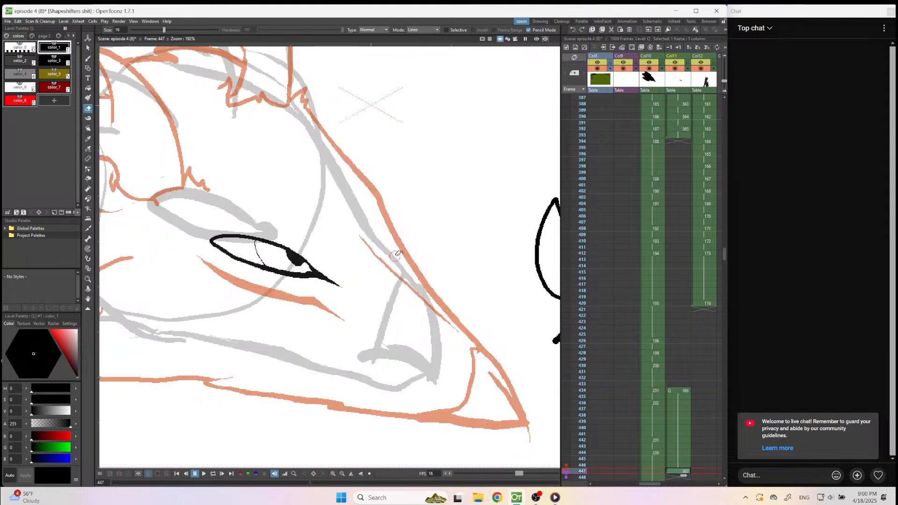
pyautogui.press('b')
pyautogui.moveTo(306, 108)
pyautogui.mouseDown()
pyautogui.moveTo(371, 186)
pyautogui.moveTo(393, 238)
pyautogui.moveTo(481, 341)
pyautogui.moveTo(503, 392)
pyautogui.mouseUp()
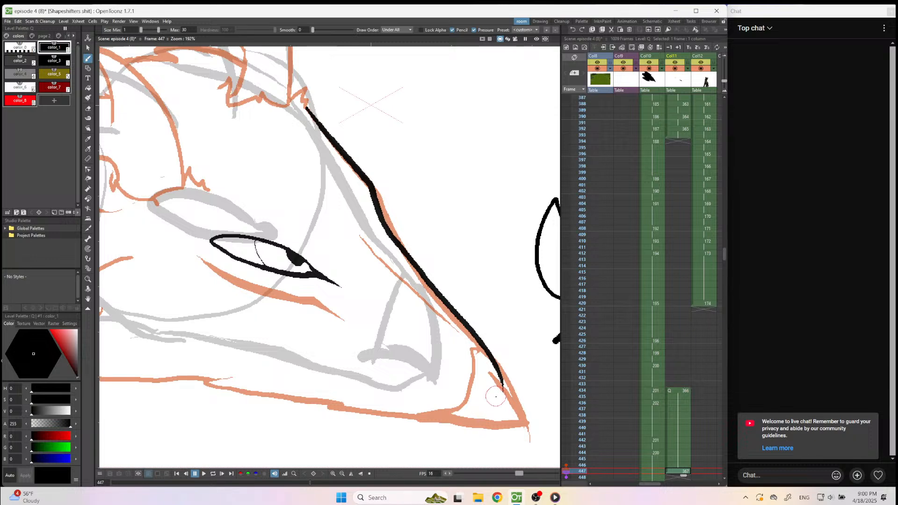
pyautogui.hotkey('ctrl', 'z')
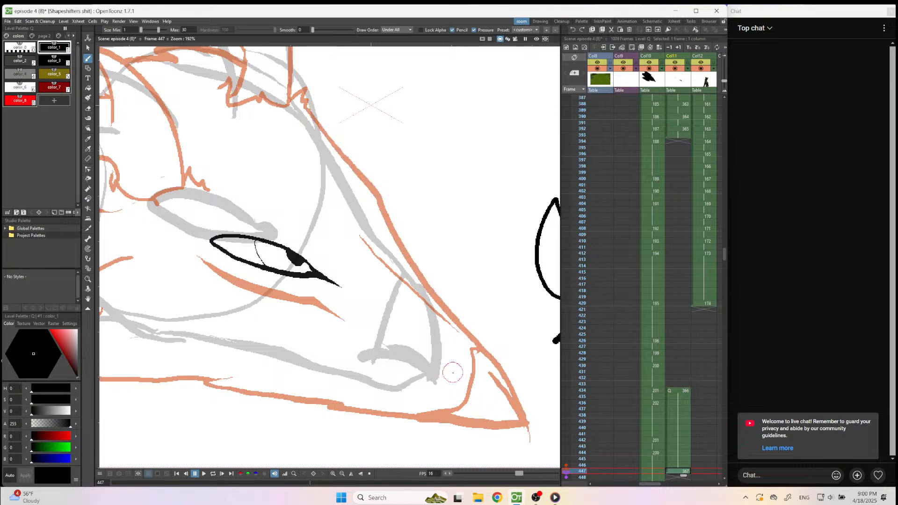
pyautogui.scroll(-3, 417, 309)
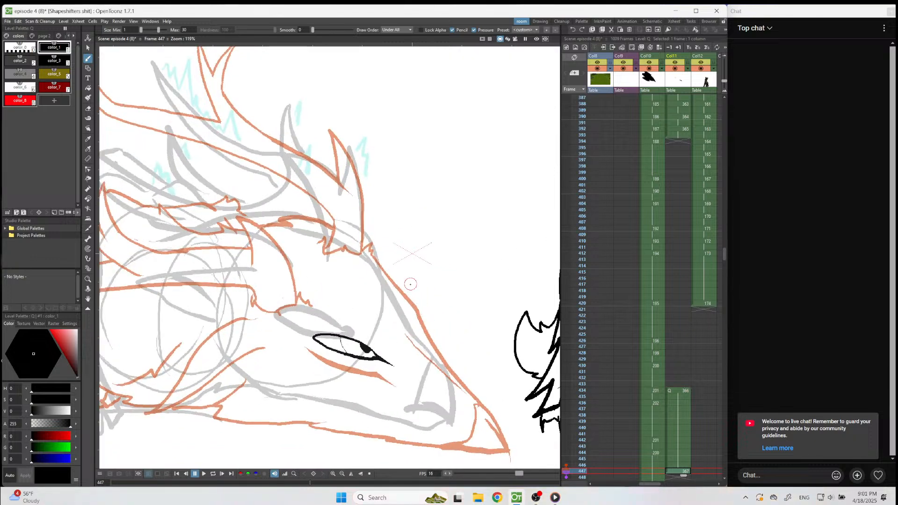
pyautogui.moveTo(377, 249)
pyautogui.mouseDown()
pyautogui.moveTo(486, 404)
pyautogui.moveTo(496, 444)
pyautogui.mouseUp()
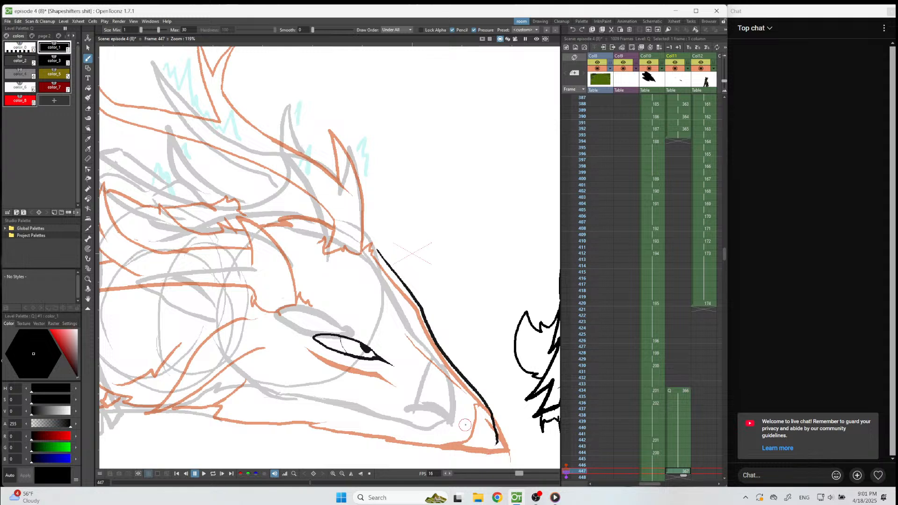
# Reshape the open eye into a narrower oval slanting more steeply toward the snout.
pyautogui.press('a')
pyautogui.moveTo(329, 344)
pyautogui.mouseDown()
pyautogui.moveTo(309, 338)
pyautogui.moveTo(392, 369)
pyautogui.moveTo(310, 330)
pyautogui.moveTo(348, 339)
pyautogui.moveTo(325, 326)
pyautogui.moveTo(324, 347)
pyautogui.moveTo(320, 324)
pyautogui.moveTo(393, 359)
pyautogui.moveTo(371, 359)
pyautogui.moveTo(320, 326)
pyautogui.mouseUp()
pyautogui.press('b')
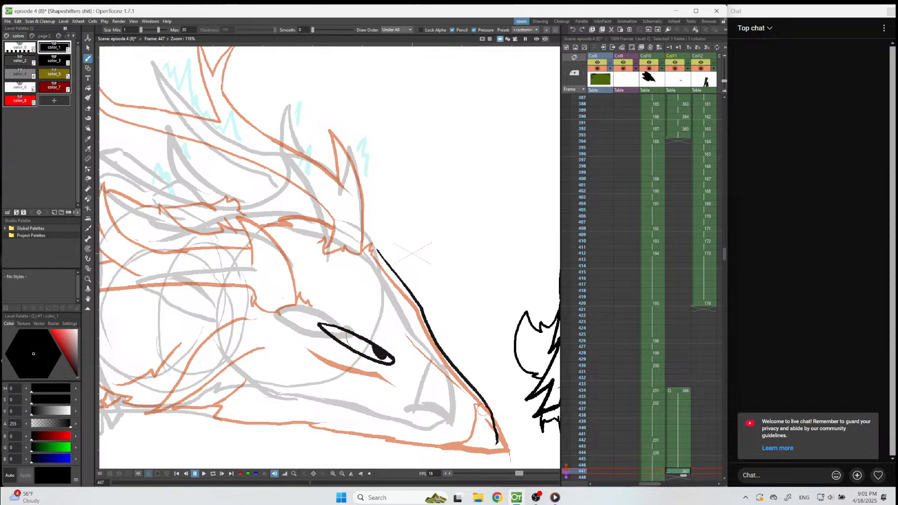
# Try inking the nose tip's lower edge and the curved line behind the nose.
pyautogui.press('a')
pyautogui.moveTo(498, 439)
pyautogui.mouseDown()
pyautogui.moveTo(487, 381)
pyautogui.moveTo(483, 394)
pyautogui.moveTo(476, 390)
pyautogui.moveTo(496, 443)
pyautogui.moveTo(462, 437)
pyautogui.mouseUp()
pyautogui.press('b')
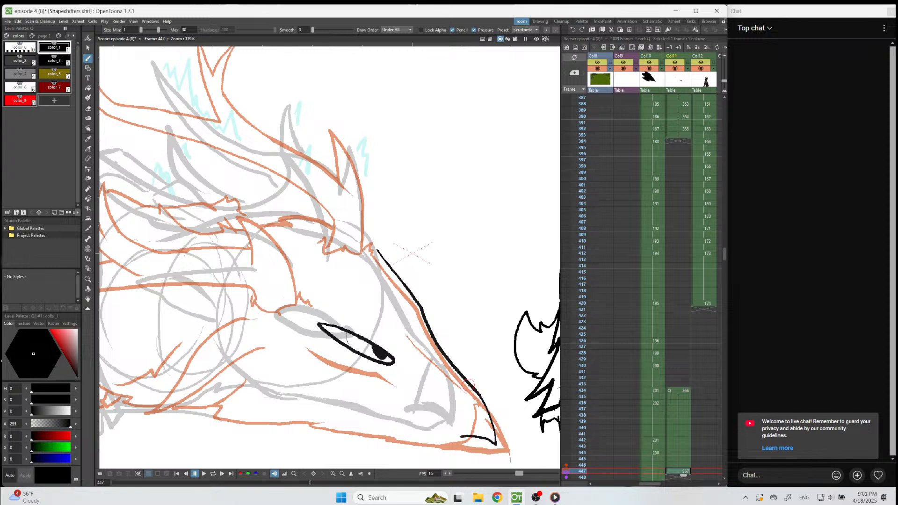
pyautogui.moveTo(468, 386)
pyautogui.mouseDown()
pyautogui.moveTo(462, 433)
pyautogui.moveTo(440, 454)
pyautogui.moveTo(442, 449)
pyautogui.mouseUp()
pyautogui.press('a')
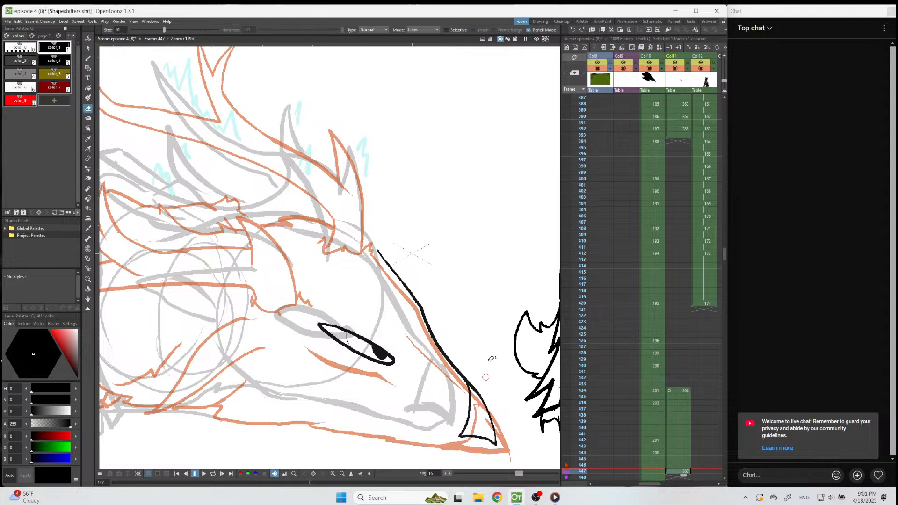
# Try a mouth stroke beneath the nose and undo it together with the curved line behind the nose.
pyautogui.scroll(-8, 514, 304)
pyautogui.scroll(10, 482, 374)
pyautogui.scroll(-1, 398, 323)
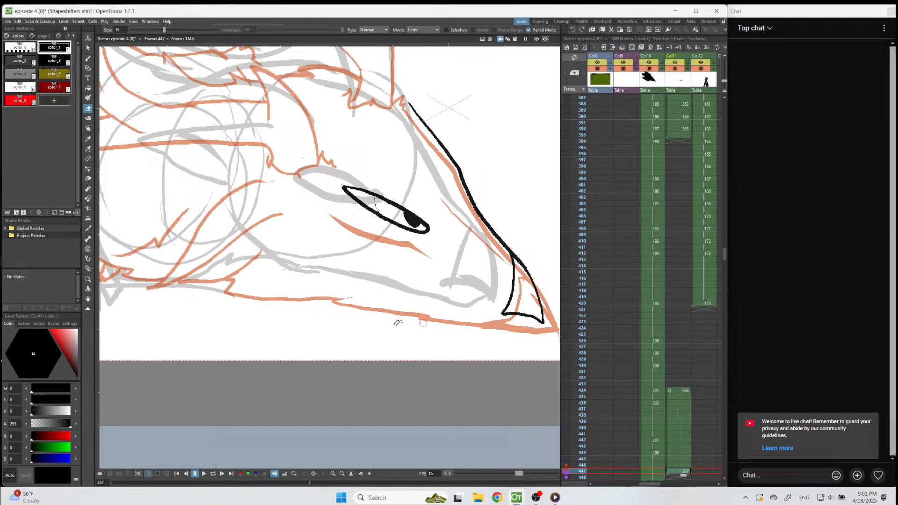
pyautogui.scroll(1, 528, 322)
pyautogui.press('b')
pyautogui.scroll(1, 528, 324)
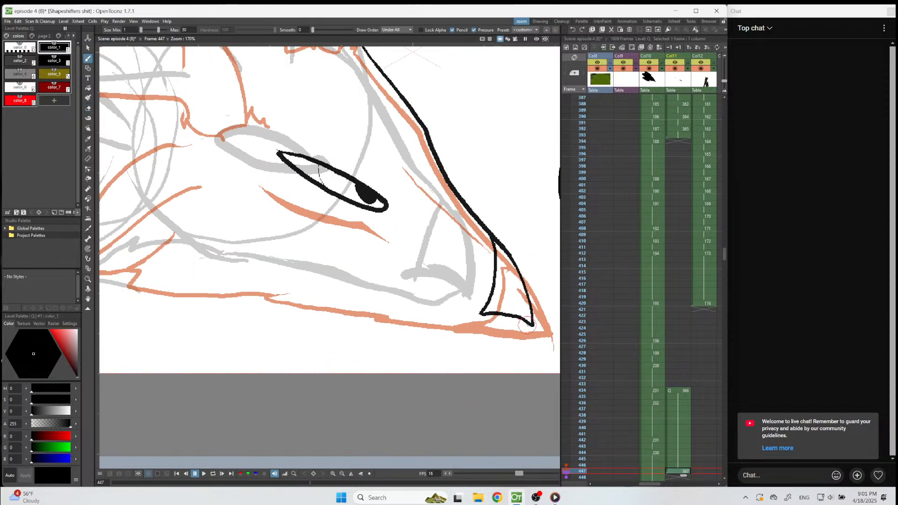
pyautogui.moveTo(530, 326); pyautogui.dragTo(484, 326)
pyautogui.hotkey('ctrl', 'z')
# Redraw the nose tip's lower and rear edges and add a small curled nostril shape behind it.
pyautogui.hotkey('ctrl', 'z')
pyautogui.hotkey('ctrl', 'z')
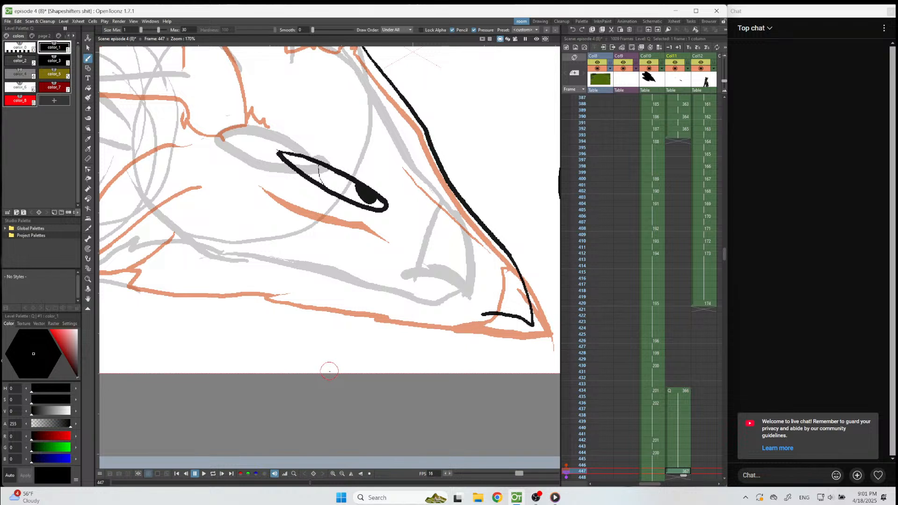
pyautogui.press('e')
pyautogui.moveTo(527, 323); pyautogui.dragTo(472, 309)
pyautogui.press('b')
pyautogui.moveTo(499, 244); pyautogui.dragTo(484, 300)
pyautogui.hotkey('ctrl', 'z')
pyautogui.moveTo(496, 236)
pyautogui.mouseDown()
pyautogui.moveTo(497, 277)
pyautogui.moveTo(480, 311)
pyautogui.moveTo(487, 303)
pyautogui.moveTo(480, 306)
pyautogui.moveTo(535, 332)
pyautogui.moveTo(489, 320)
pyautogui.mouseUp()
pyautogui.press('e')
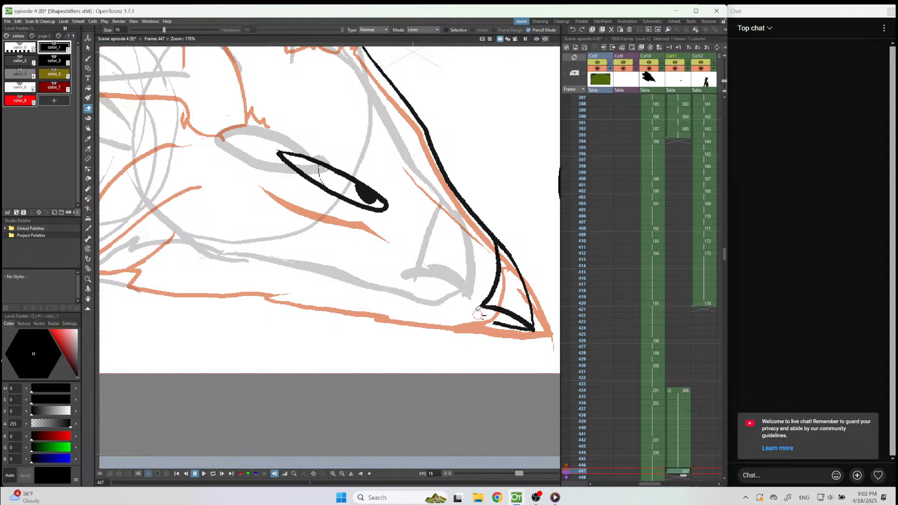
pyautogui.moveTo(483, 312)
pyautogui.mouseDown()
pyautogui.moveTo(485, 323)
pyautogui.moveTo(480, 310)
pyautogui.moveTo(464, 326)
pyautogui.moveTo(471, 303)
pyautogui.moveTo(483, 307)
pyautogui.mouseUp()
pyautogui.press('b')
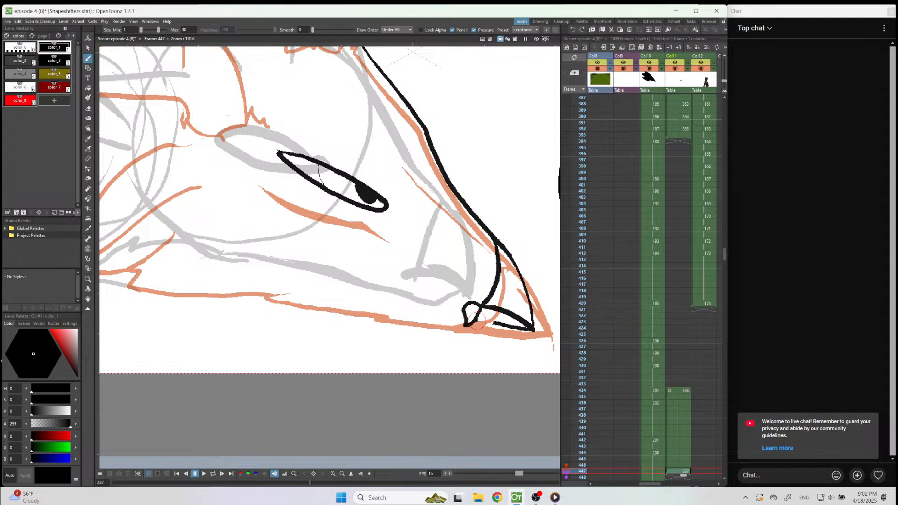
# Ink the lower jaw line back to the throat's fur corner and the pointed ear shape behind the eye.
pyautogui.moveTo(460, 319)
pyautogui.mouseDown()
pyautogui.moveTo(169, 273)
pyautogui.moveTo(184, 232)
pyautogui.mouseUp()
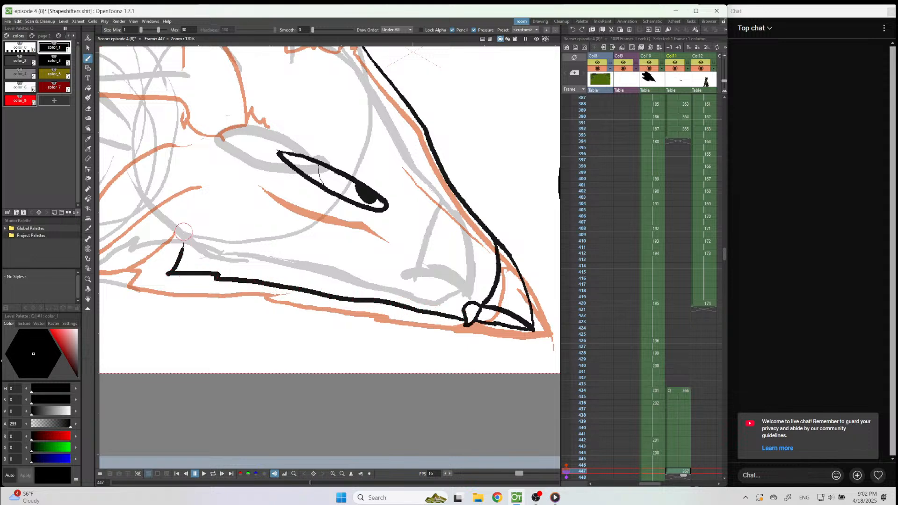
pyautogui.scroll(-4, 407, 248)
pyautogui.scroll(3, 378, 241)
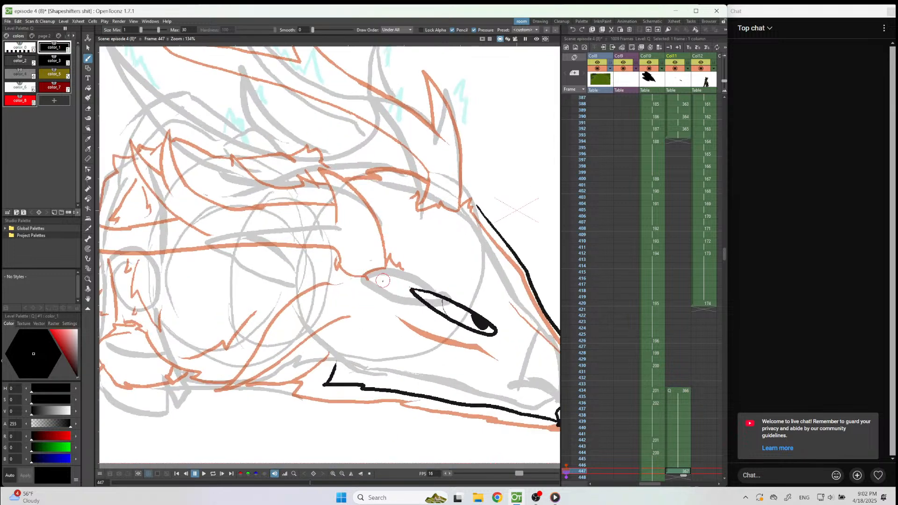
pyautogui.moveTo(377, 281)
pyautogui.mouseDown()
pyautogui.moveTo(309, 287)
pyautogui.moveTo(250, 313)
pyautogui.moveTo(313, 314)
pyautogui.moveTo(306, 321)
pyautogui.moveTo(369, 300)
pyautogui.mouseUp()
pyautogui.moveTo(257, 309)
pyautogui.mouseDown()
pyautogui.moveTo(325, 258)
pyautogui.moveTo(393, 253)
pyautogui.mouseUp()
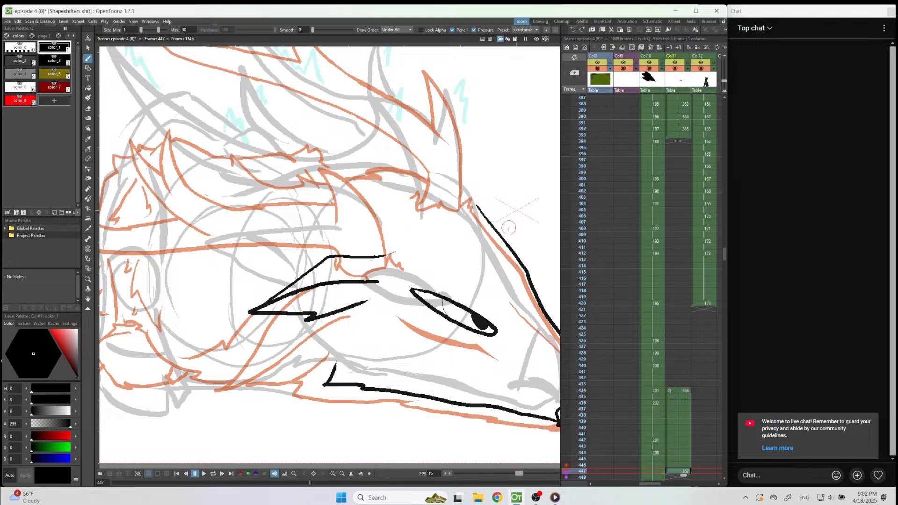
# Try replacing the upper part of the head's profile with a heavier brow stroke.
pyautogui.press('e')
pyautogui.moveTo(527, 260)
pyautogui.mouseDown()
pyautogui.moveTo(477, 210)
pyautogui.moveTo(498, 219)
pyautogui.moveTo(478, 207)
pyautogui.moveTo(516, 244)
pyautogui.moveTo(523, 276)
pyautogui.moveTo(530, 272)
pyautogui.moveTo(514, 252)
pyautogui.moveTo(447, 222)
pyautogui.mouseUp()
pyautogui.press('b')
pyautogui.scroll(-8, 203, 299)
pyautogui.scroll(4, 389, 287)
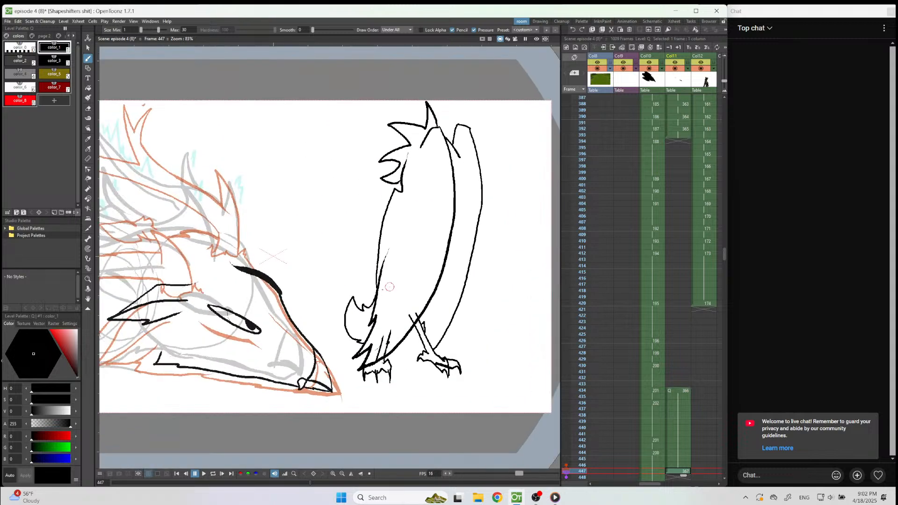
pyautogui.scroll(1, 390, 287)
pyautogui.hotkey('ctrl', 'z')
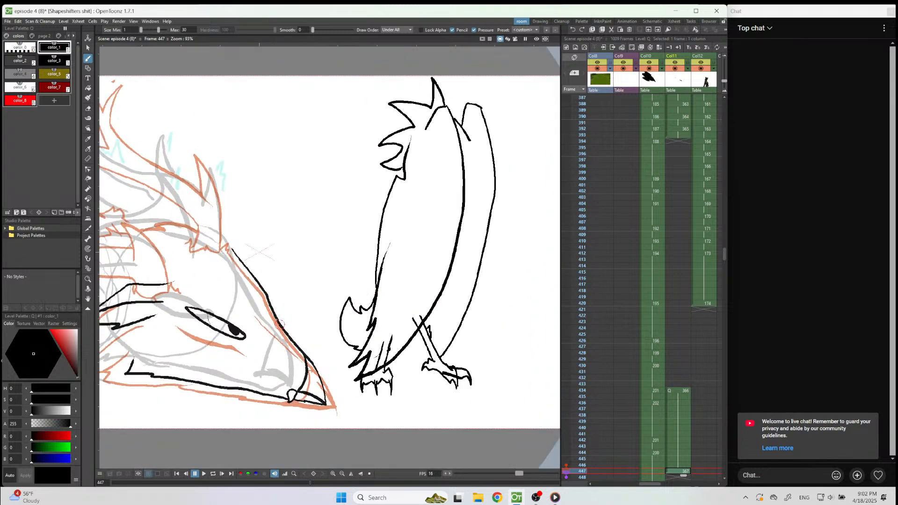
# Erase the upper part of the head's profile and redraw it from the antler base down to the snout.
pyautogui.press('e')
pyautogui.moveTo(266, 296); pyautogui.dragTo(281, 326)
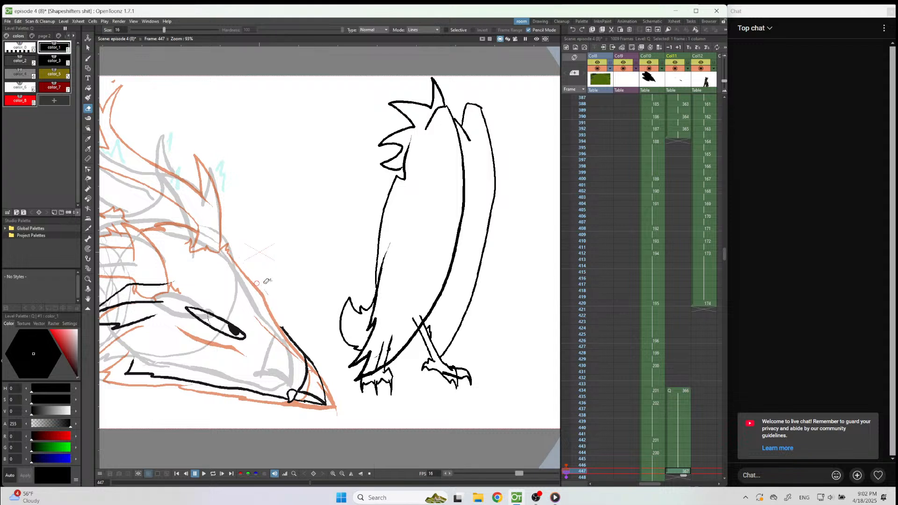
pyautogui.press('b')
pyautogui.moveTo(217, 244)
pyautogui.mouseDown()
pyautogui.moveTo(273, 295)
pyautogui.moveTo(294, 335)
pyautogui.mouseUp()
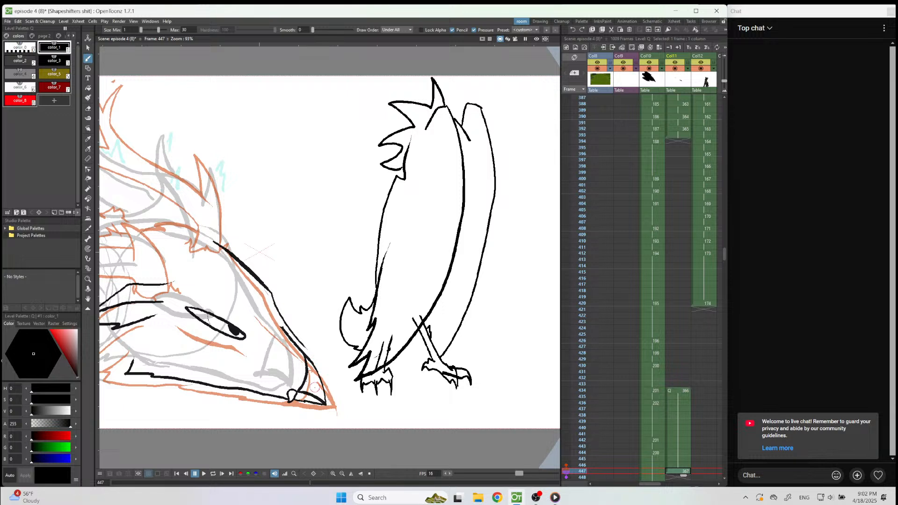
# Lasso the snout's nose tip with its nostril and shift it slightly outward toward the rough's tip.
pyautogui.click(88, 48)
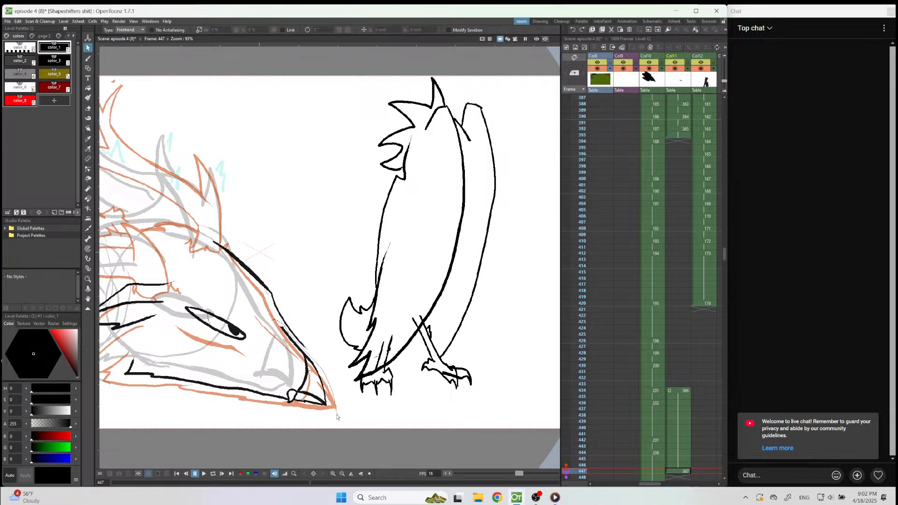
pyautogui.moveTo(288, 417); pyautogui.dragTo(273, 325)
pyautogui.moveTo(299, 364); pyautogui.dragTo(315, 369)
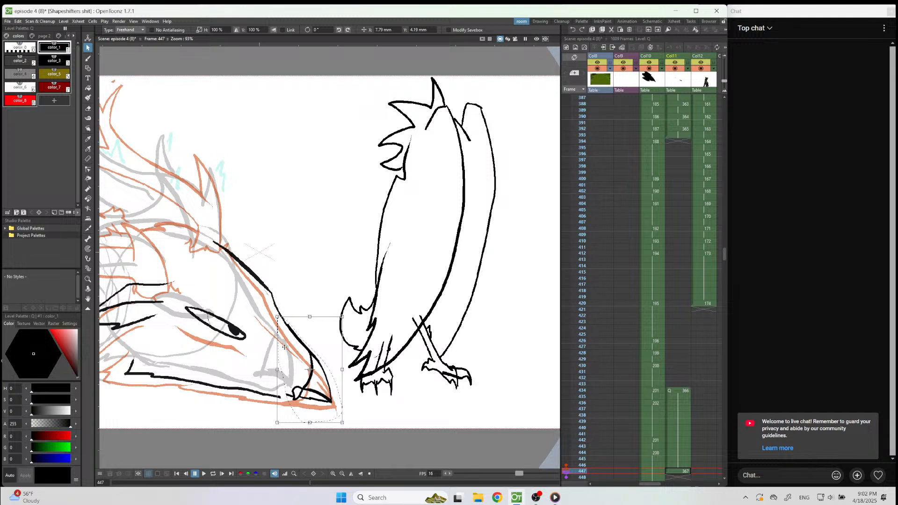
pyautogui.press('b')
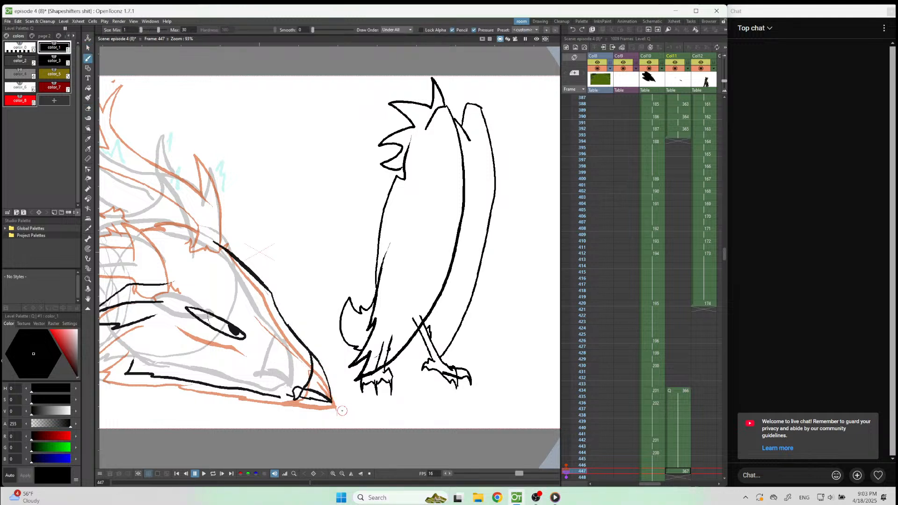
# Select the eye with its pupil and move it slightly back and up, away from the snout.
pyautogui.scroll(2, 292, 337)
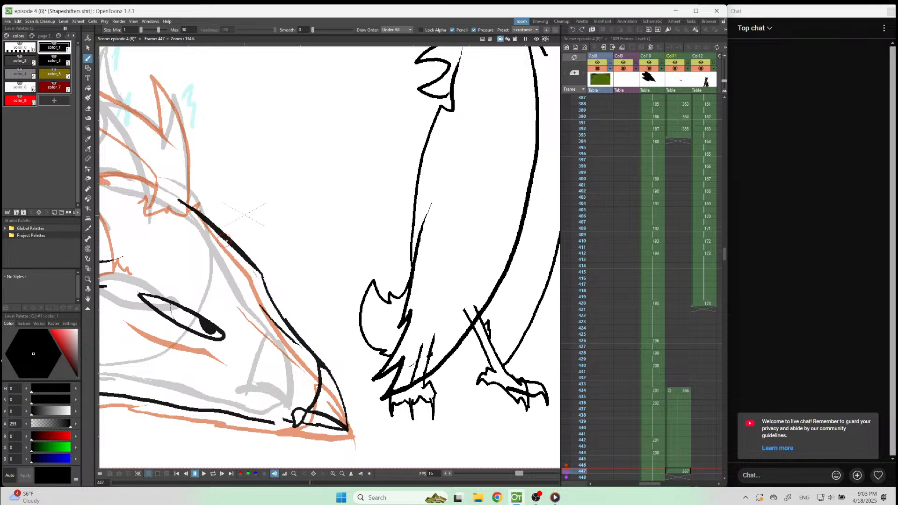
pyautogui.scroll(-3, 226, 241)
pyautogui.scroll(2, 231, 314)
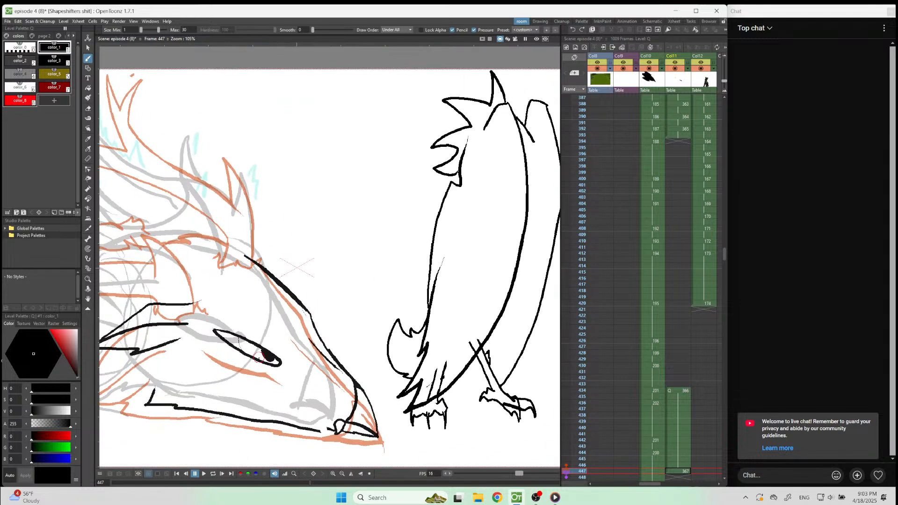
pyautogui.press('s')
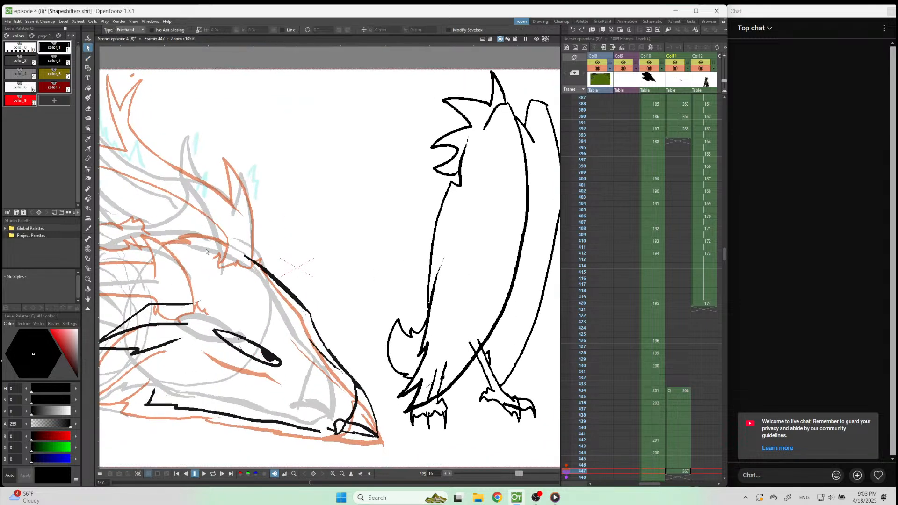
pyautogui.moveTo(207, 348)
pyautogui.mouseDown()
pyautogui.moveTo(296, 361)
pyautogui.moveTo(262, 310)
pyautogui.moveTo(241, 312)
pyautogui.mouseUp()
pyautogui.moveTo(293, 358); pyautogui.dragTo(286, 362)
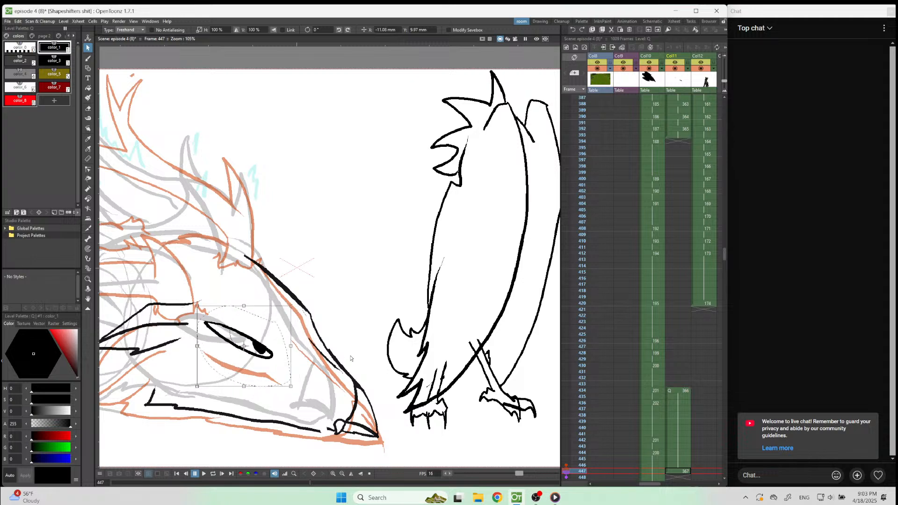
pyautogui.press('b')
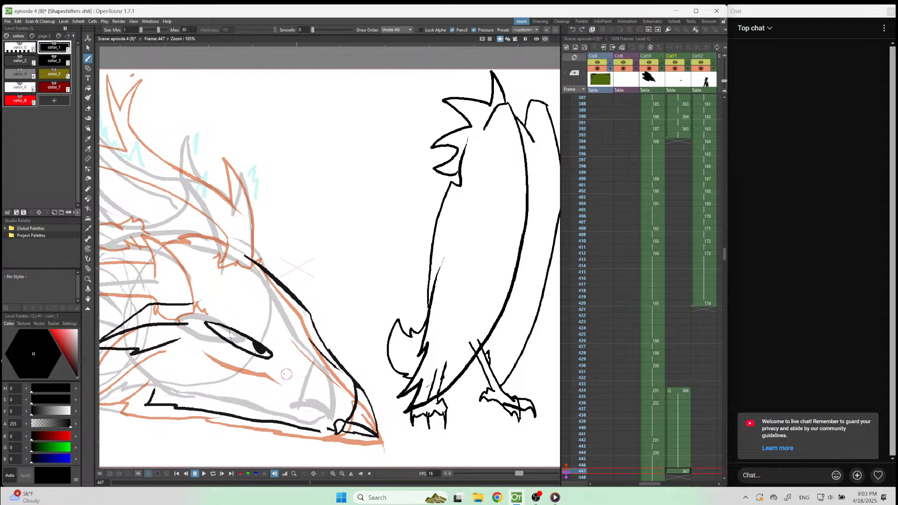
# Ink a long, solid tapered point extending the eye's front corner toward the snout.
pyautogui.scroll(5, 267, 358)
pyautogui.moveTo(259, 329); pyautogui.dragTo(305, 382)
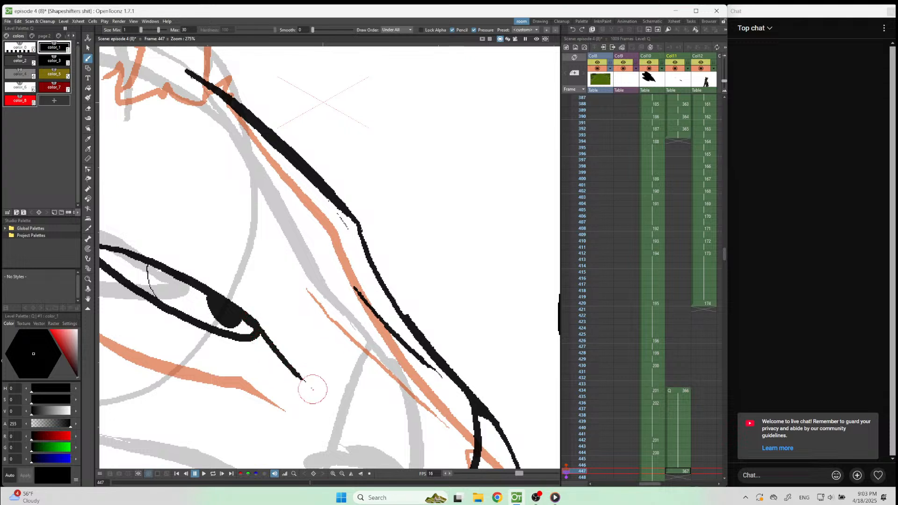
pyautogui.hotkey('ctrl', 'z')
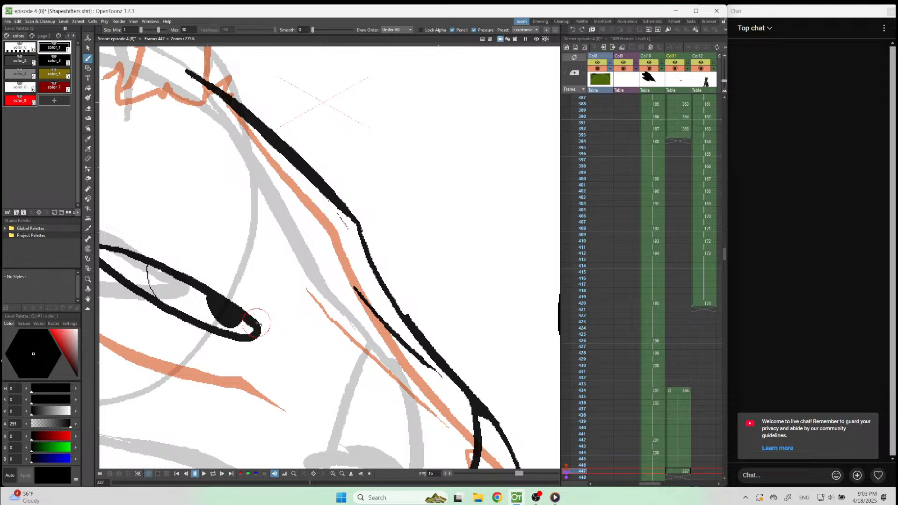
pyautogui.moveTo(257, 330); pyautogui.dragTo(347, 390)
pyautogui.moveTo(246, 339); pyautogui.dragTo(352, 390)
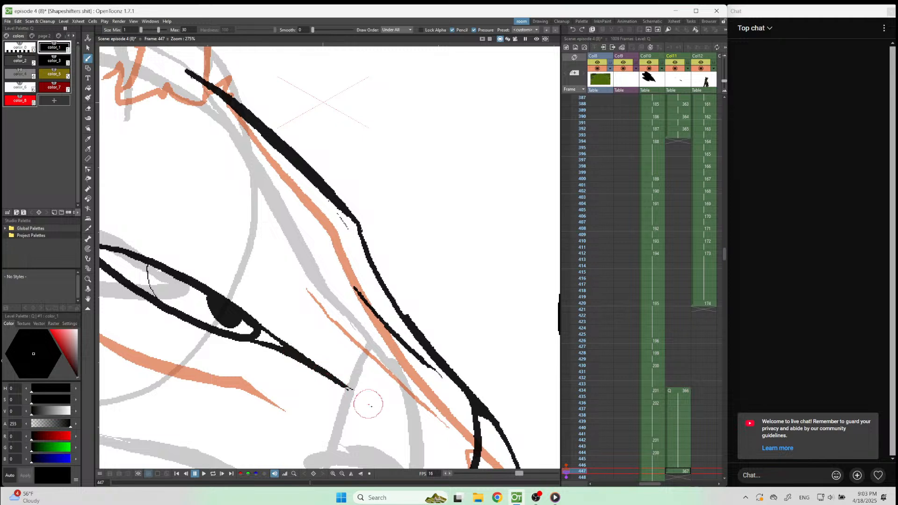
pyautogui.moveTo(253, 339)
pyautogui.mouseDown()
pyautogui.moveTo(282, 343)
pyautogui.moveTo(259, 331)
pyautogui.moveTo(280, 347)
pyautogui.mouseUp()
pyautogui.press('e')
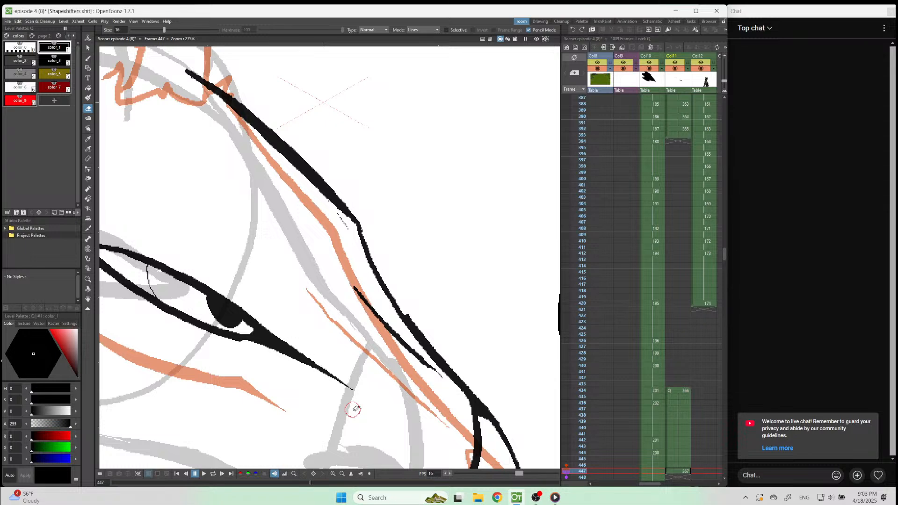
# Select the inked ear shape behind the eye and delete it.
pyautogui.scroll(-5, 356, 408)
pyautogui.scroll(2, 342, 244)
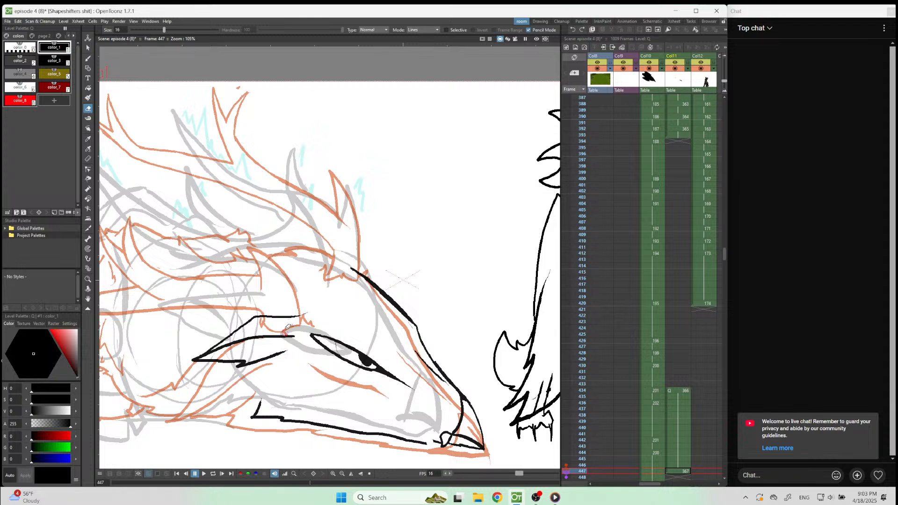
pyautogui.click(88, 47)
pyautogui.moveTo(299, 298)
pyautogui.mouseDown()
pyautogui.moveTo(185, 343)
pyautogui.moveTo(268, 380)
pyautogui.mouseUp()
pyautogui.moveTo(301, 338); pyautogui.dragTo(306, 325)
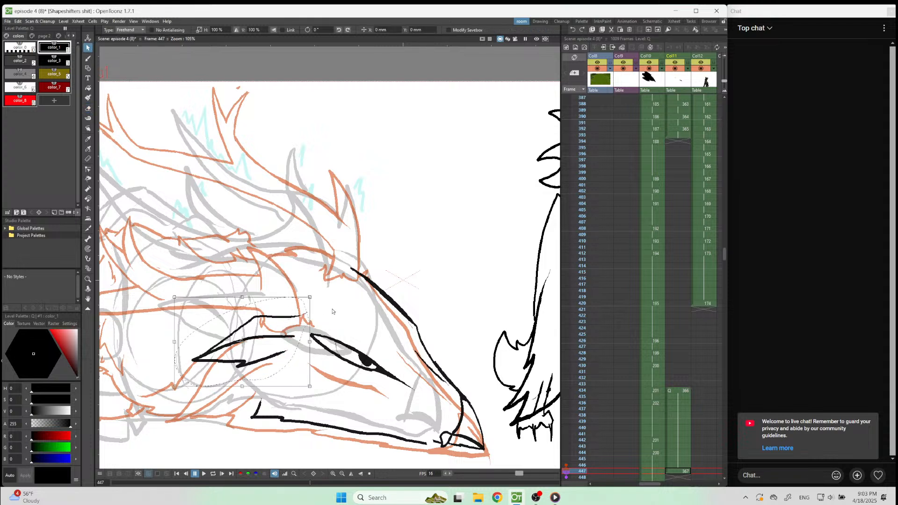
pyautogui.press('Delete')
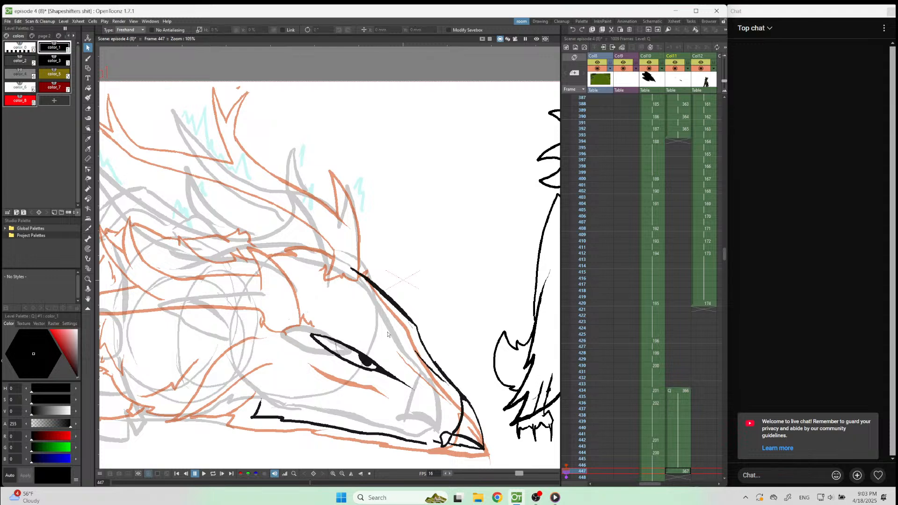
# Redraw the pointed ear behind the eye, slanting down toward the jaw corner with an inner fold line.
pyautogui.scroll(-4, 454, 337)
pyautogui.scroll(4, 324, 318)
pyautogui.press('b')
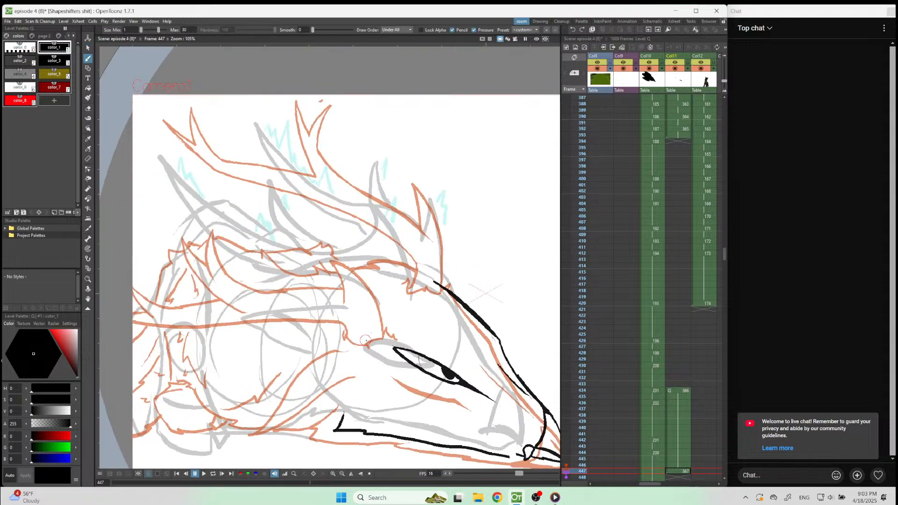
pyautogui.moveTo(371, 340)
pyautogui.mouseDown()
pyautogui.moveTo(317, 360)
pyautogui.moveTo(269, 408)
pyautogui.moveTo(338, 377)
pyautogui.moveTo(368, 344)
pyautogui.mouseUp()
pyautogui.moveTo(283, 392)
pyautogui.mouseDown()
pyautogui.moveTo(319, 338)
pyautogui.moveTo(378, 321)
pyautogui.mouseUp()
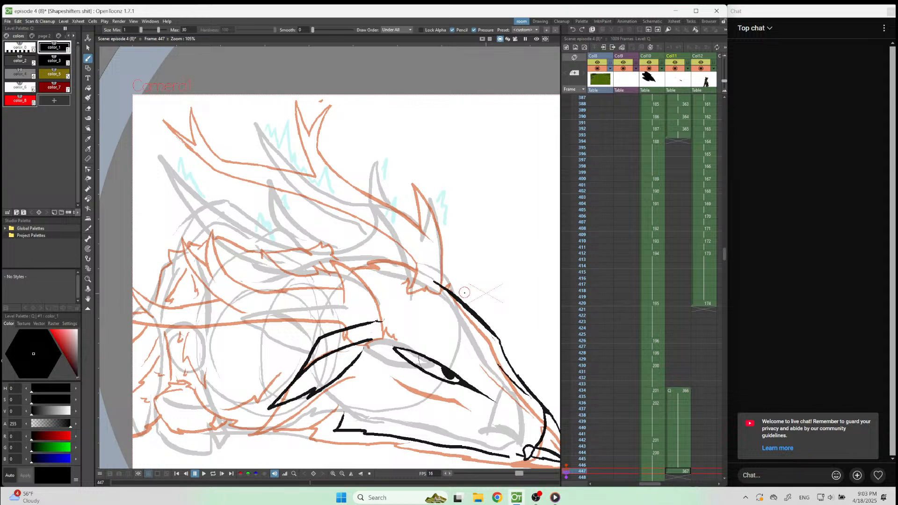
# Compare the antler and head placement at frame 447 with the drawing shown at frame 446.
pyautogui.scroll(-6, 423, 359)
pyautogui.scroll(6, 421, 290)
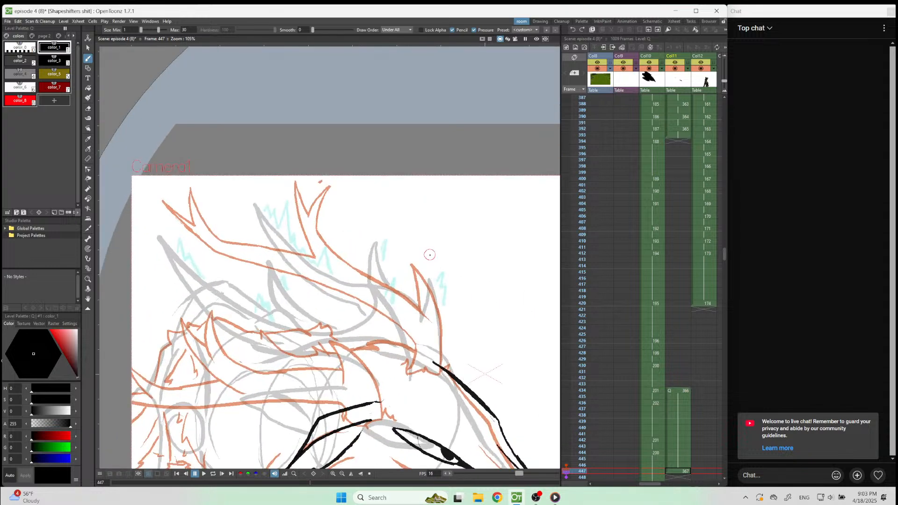
pyautogui.hotkey('shift', ',')
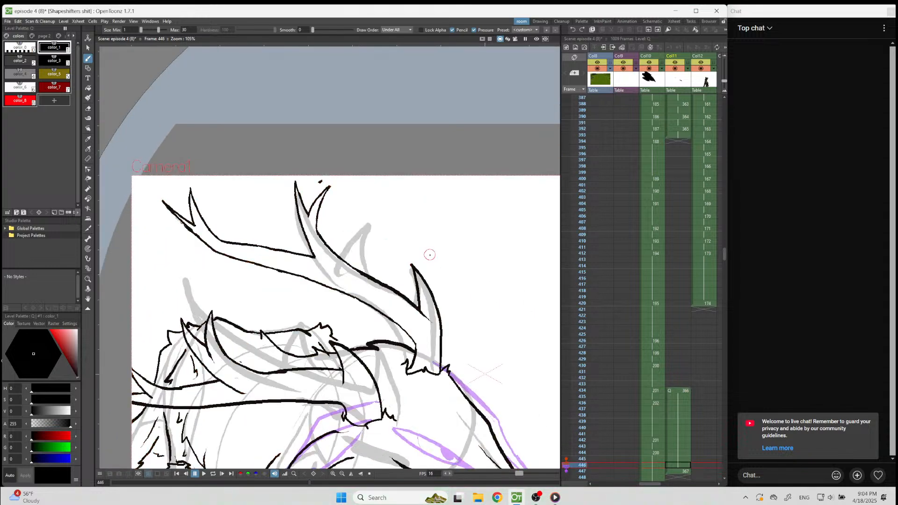
pyautogui.hotkey('shift', '.')
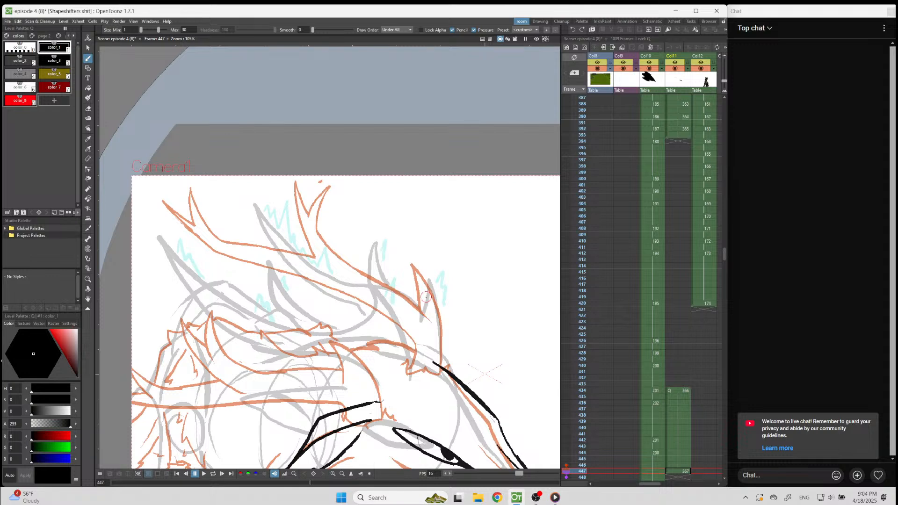
pyautogui.hotkey('shift', ',')
pyautogui.hotkey('shift', '.')
pyautogui.scroll(1, 423, 327)
pyautogui.scroll(-6, 423, 322)
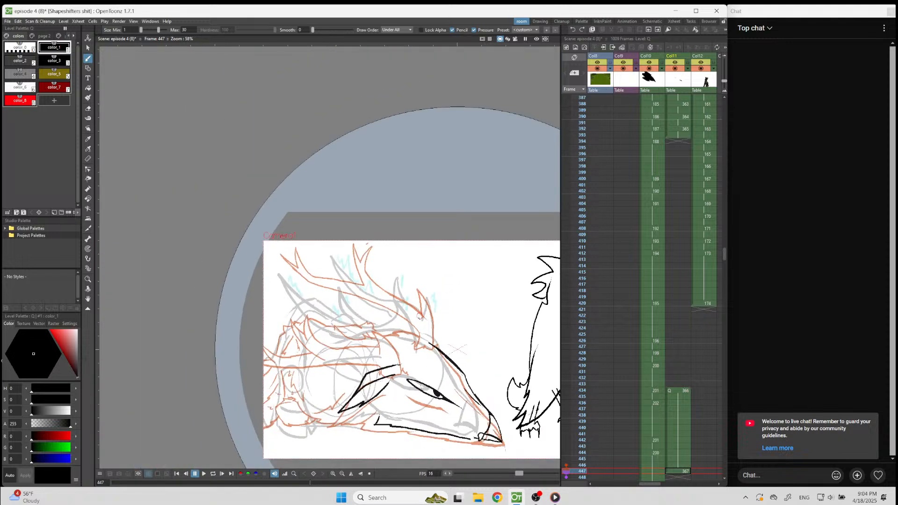
pyautogui.scroll(4, 420, 343)
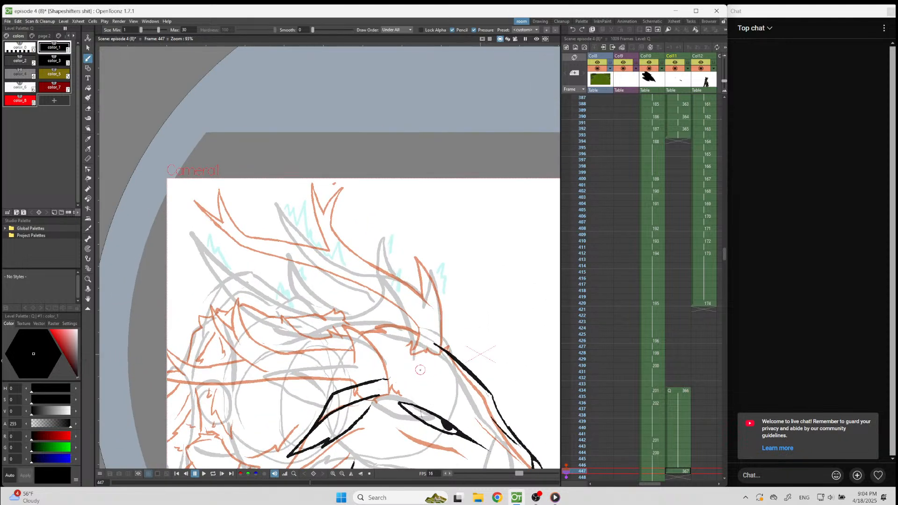
# Ink the near antler's base above the ear with fur tufts and a tall pointed front tine.
pyautogui.moveTo(417, 372)
pyautogui.mouseDown()
pyautogui.moveTo(416, 314)
pyautogui.moveTo(403, 285)
pyautogui.moveTo(393, 346)
pyautogui.moveTo(379, 361)
pyautogui.mouseUp()
pyautogui.hotkey('ctrl', 'z')
pyautogui.hotkey('ctrl', 'z')
pyautogui.moveTo(402, 361)
pyautogui.mouseDown()
pyautogui.moveTo(379, 274)
pyautogui.moveTo(375, 314)
pyautogui.mouseUp()
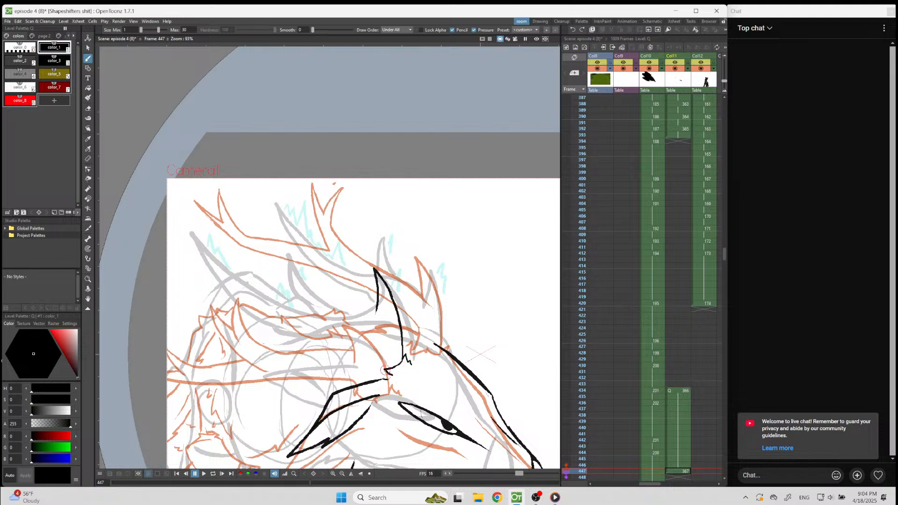
pyautogui.moveTo(378, 368); pyautogui.dragTo(370, 360)
# Ink the near antler's lower edge from the tufted base back to the canvas border.
pyautogui.scroll(-2, 516, 309)
pyautogui.scroll(4, 529, 297)
pyautogui.moveTo(457, 351)
pyautogui.mouseDown()
pyautogui.moveTo(382, 336)
pyautogui.moveTo(309, 337)
pyautogui.mouseUp()
pyautogui.hotkey('ctrl', 'z')
pyautogui.moveTo(459, 364)
pyautogui.mouseDown()
pyautogui.moveTo(416, 346)
pyautogui.moveTo(257, 343)
pyautogui.moveTo(201, 310)
pyautogui.mouseUp()
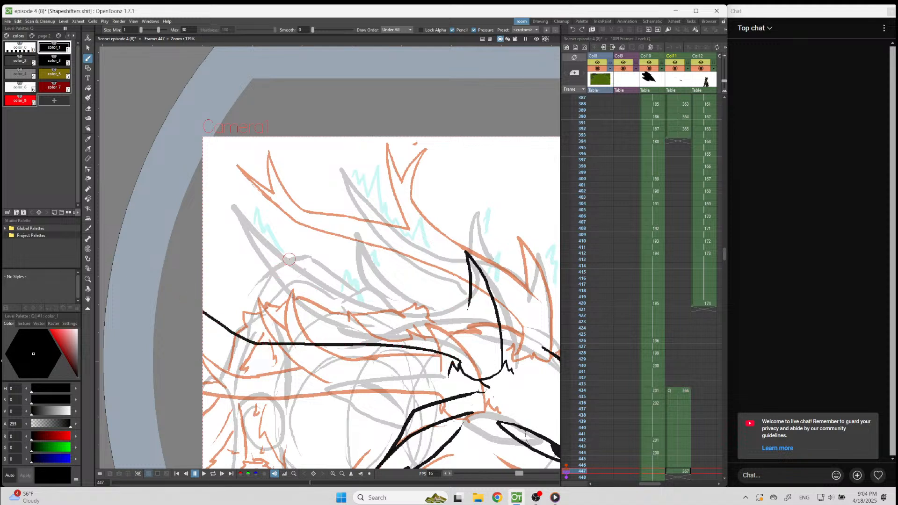
# Ink a backward-pointing middle tine and the antler's upper edge from the front tine to the canvas border.
pyautogui.moveTo(284, 243); pyautogui.dragTo(336, 326)
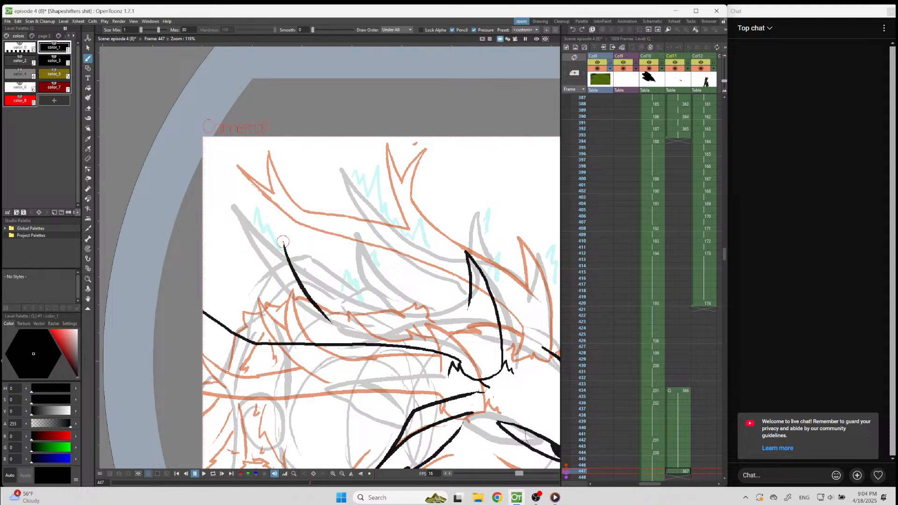
pyautogui.moveTo(284, 243); pyautogui.dragTo(385, 318)
pyautogui.moveTo(469, 300)
pyautogui.mouseDown()
pyautogui.moveTo(462, 329)
pyautogui.moveTo(445, 311)
pyautogui.moveTo(367, 309)
pyautogui.moveTo(276, 324)
pyautogui.moveTo(241, 317)
pyautogui.mouseUp()
pyautogui.hotkey('ctrl', 'z')
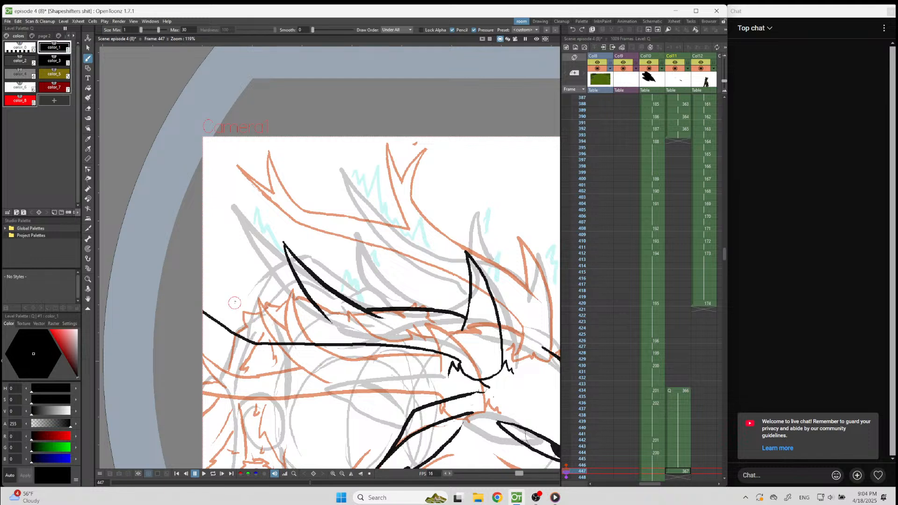
pyautogui.moveTo(321, 313)
pyautogui.mouseDown()
pyautogui.moveTo(267, 318)
pyautogui.moveTo(178, 282)
pyautogui.mouseUp()
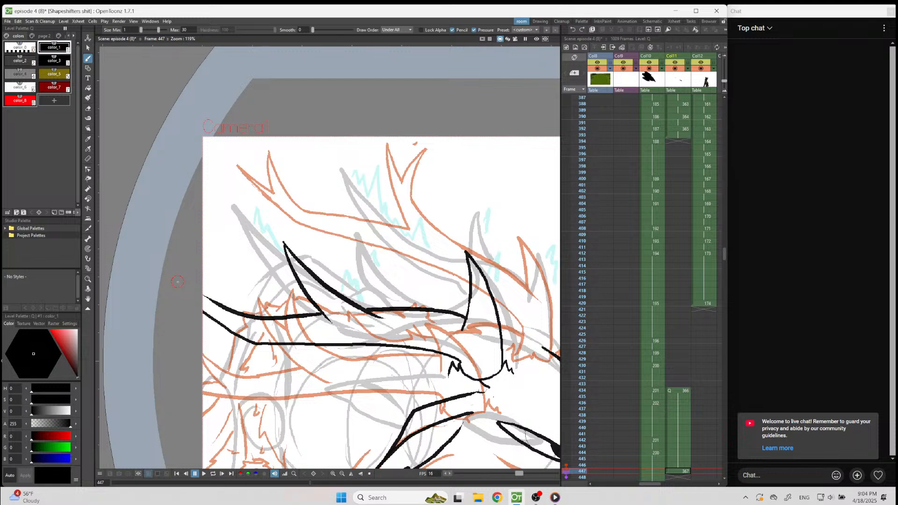
# Add a small pointed rear tine near the canvas border and erase the antler edge running through it.
pyautogui.scroll(4, 222, 304)
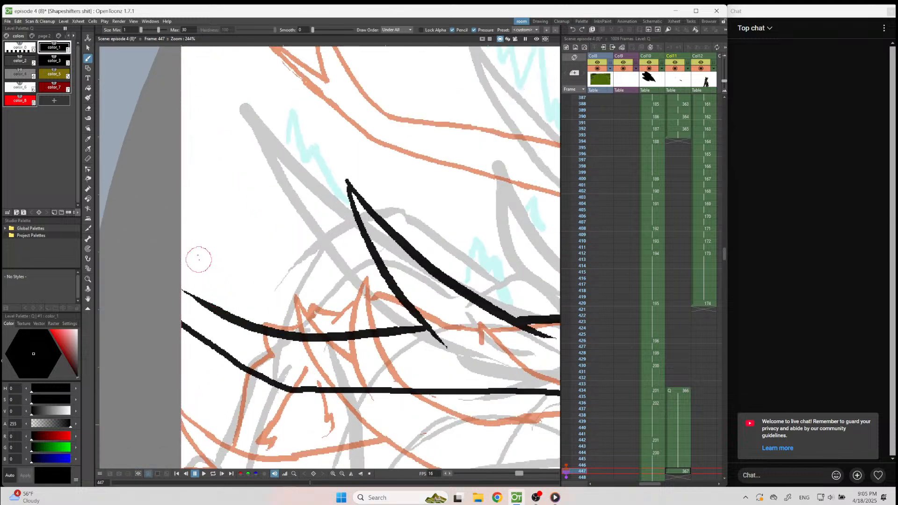
pyautogui.moveTo(197, 225); pyautogui.dragTo(257, 330)
pyautogui.moveTo(197, 223)
pyautogui.mouseDown()
pyautogui.moveTo(197, 269)
pyautogui.moveTo(218, 323)
pyautogui.moveTo(214, 300)
pyautogui.moveTo(260, 341)
pyautogui.moveTo(237, 314)
pyautogui.mouseUp()
pyautogui.press('a')
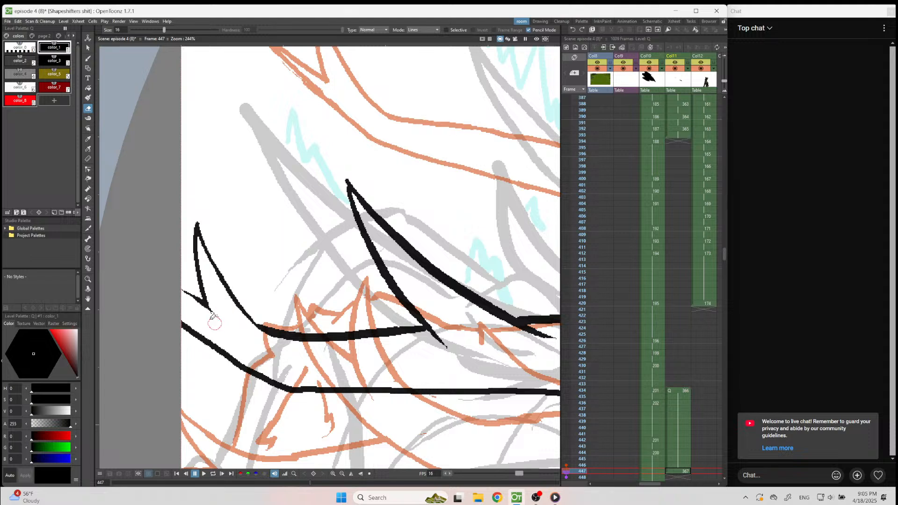
pyautogui.scroll(-4, 193, 280)
pyautogui.scroll(1, 398, 259)
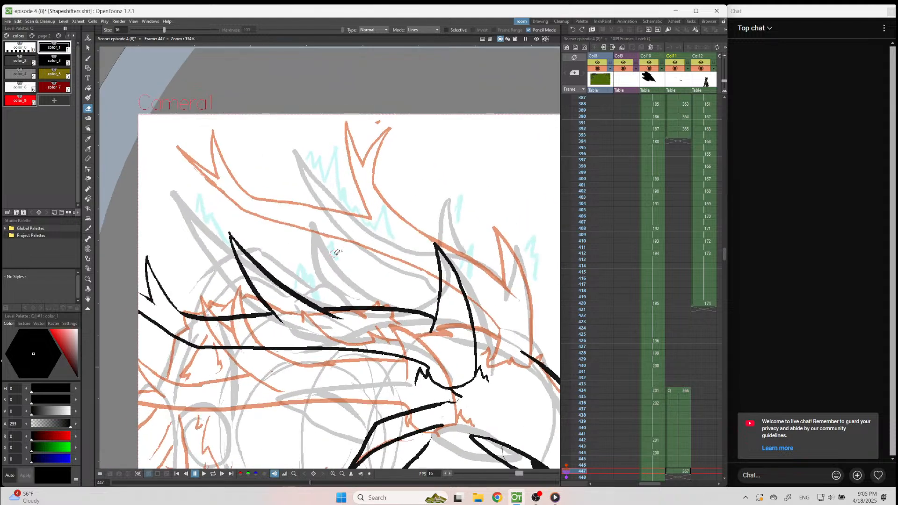
# Draw a second curved prong rising from the front edge of the antler's middle tine.
pyautogui.press('b')
pyautogui.moveTo(275, 221)
pyautogui.mouseDown()
pyautogui.moveTo(269, 259)
pyautogui.moveTo(277, 292)
pyautogui.mouseUp()
pyautogui.hotkey('ctrl', 'z')
pyautogui.moveTo(266, 221)
pyautogui.mouseDown()
pyautogui.moveTo(259, 262)
pyautogui.moveTo(262, 280)
pyautogui.mouseUp()
pyautogui.moveTo(267, 221); pyautogui.dragTo(292, 303)
pyautogui.hotkey('ctrl', 'z')
pyautogui.hotkey('ctrl', 'z')
pyautogui.moveTo(269, 224)
pyautogui.mouseDown()
pyautogui.moveTo(268, 246)
pyautogui.moveTo(296, 295)
pyautogui.mouseUp()
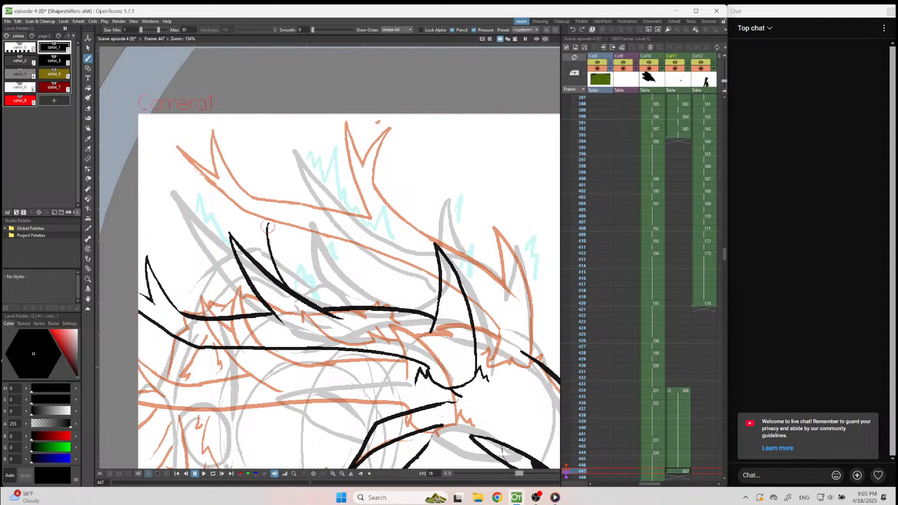
pyautogui.moveTo(269, 224); pyautogui.dragTo(256, 279)
pyautogui.hotkey('ctrl', 'z')
pyautogui.moveTo(268, 224); pyautogui.dragTo(261, 276)
# Erase the middle tine's edge inside the new prong and extend the notch line between the two points.
pyautogui.scroll(2, 270, 293)
pyautogui.press('e')
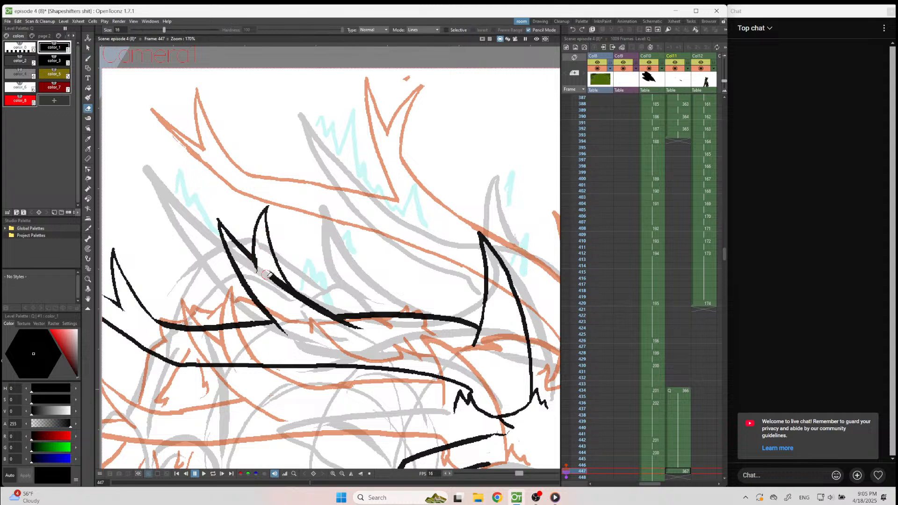
pyautogui.moveTo(271, 275); pyautogui.dragTo(288, 291)
pyautogui.press('b')
pyautogui.moveTo(254, 265); pyautogui.dragTo(262, 285)
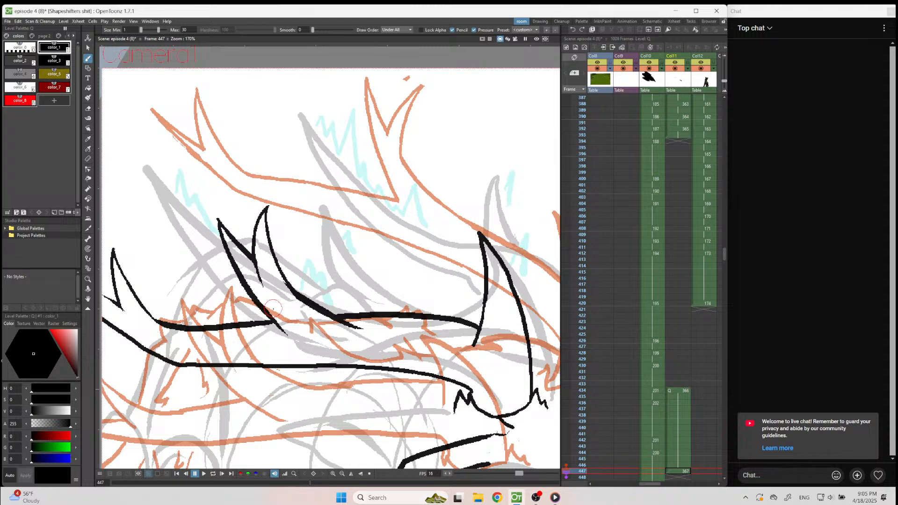
pyautogui.scroll(-6, 273, 309)
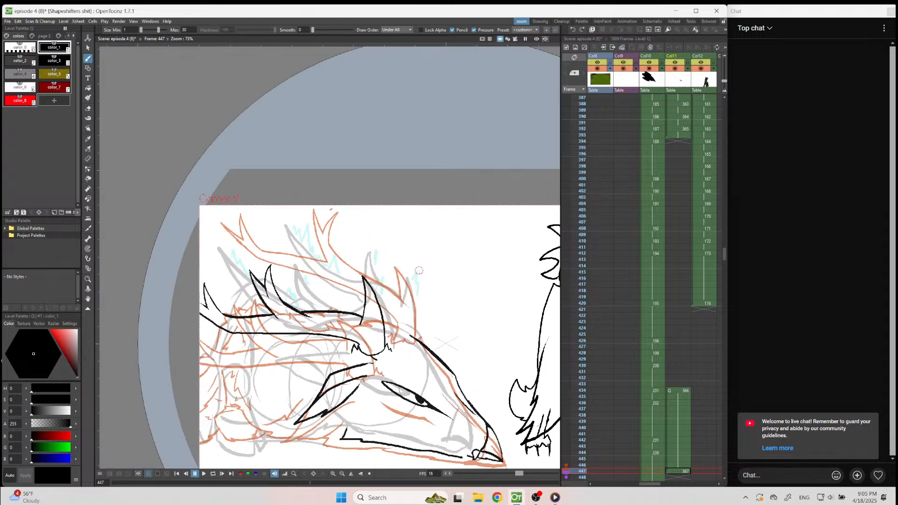
pyautogui.scroll(4, 419, 270)
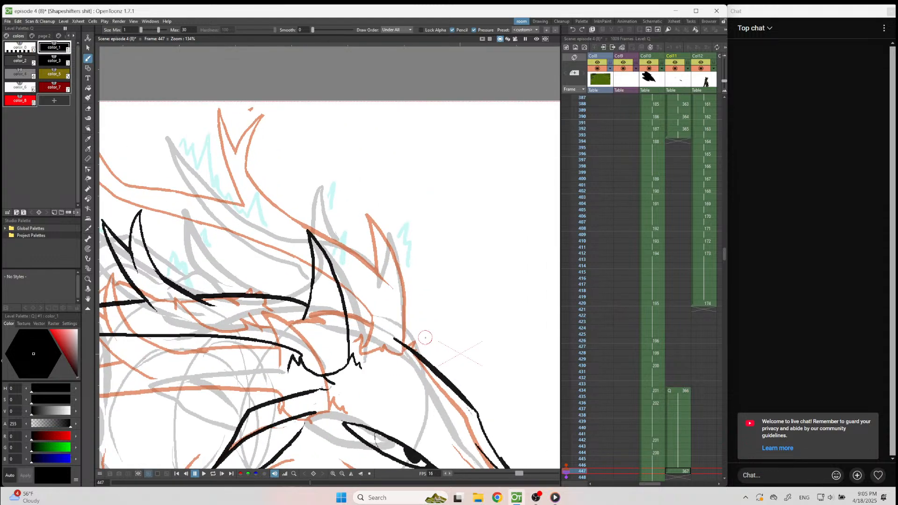
# Ink the far antler's tall front tine above the forehead and erase the forehead line protruding past its base.
pyautogui.moveTo(397, 228); pyautogui.dragTo(411, 350)
pyautogui.press('a')
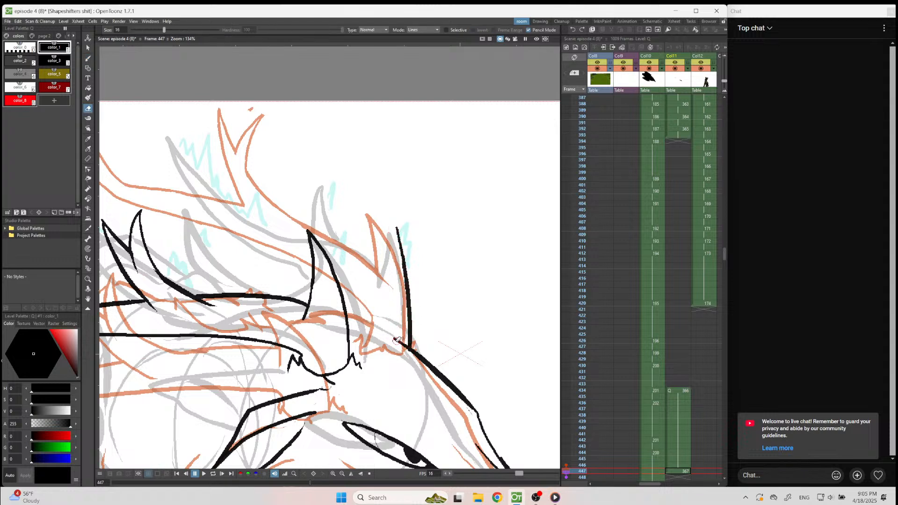
pyautogui.press('b')
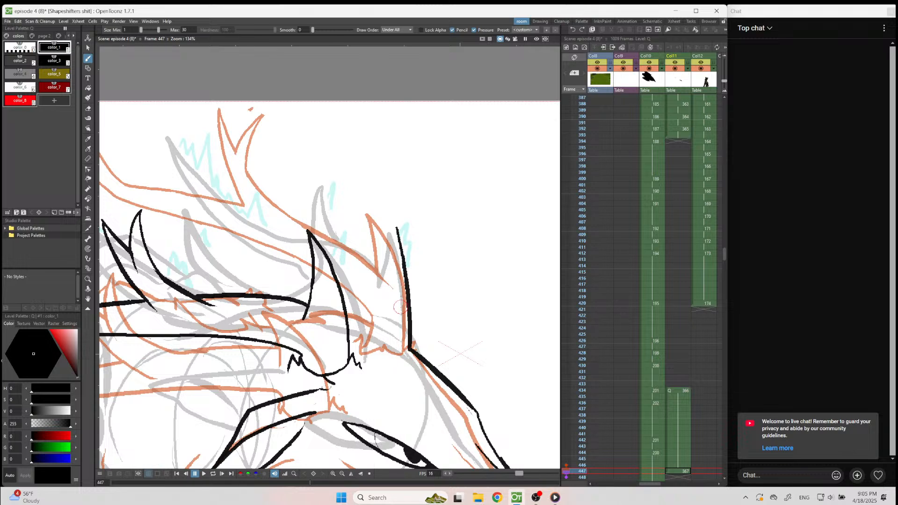
pyautogui.moveTo(397, 226); pyautogui.dragTo(384, 287)
# Ink the far antler's lower edge from its rear tip to the near antler's front tine, interrupted at the near prong.
pyautogui.scroll(-4, 446, 231)
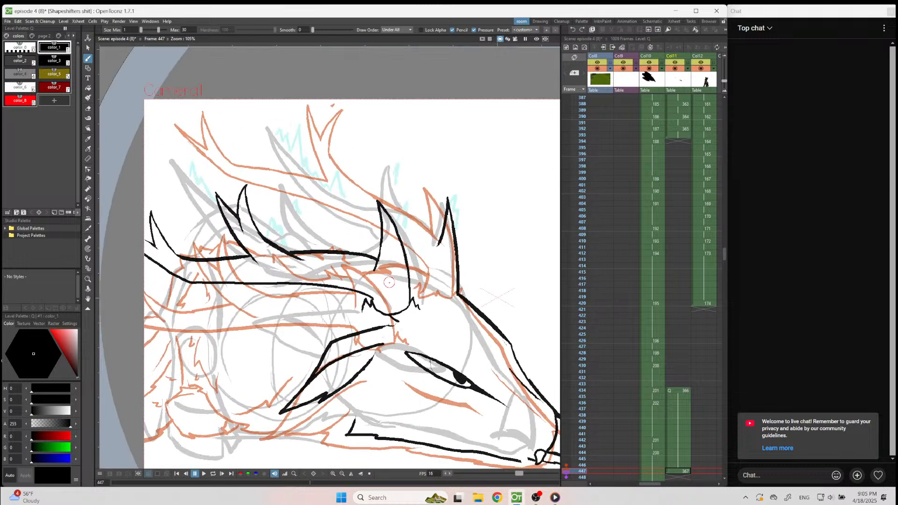
pyautogui.moveTo(183, 147); pyautogui.dragTo(232, 195)
pyautogui.press('a')
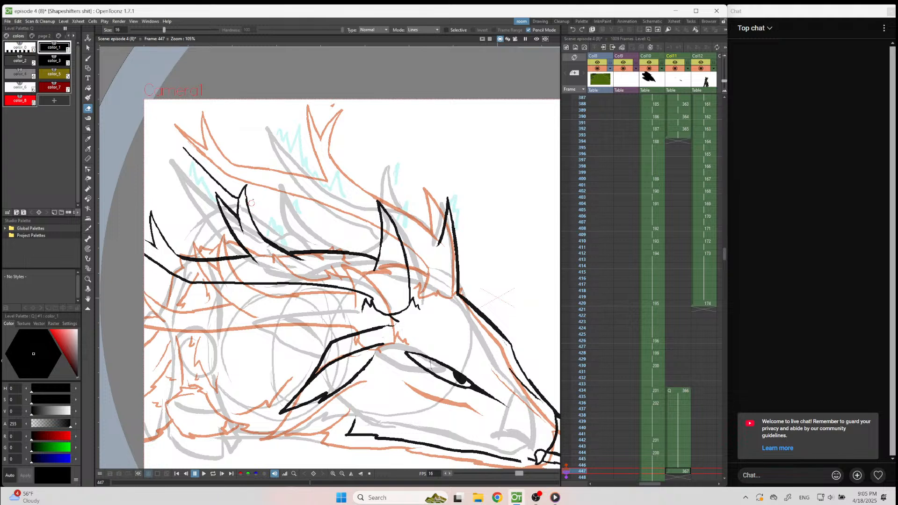
pyautogui.press('b')
pyautogui.moveTo(248, 200); pyautogui.dragTo(379, 241)
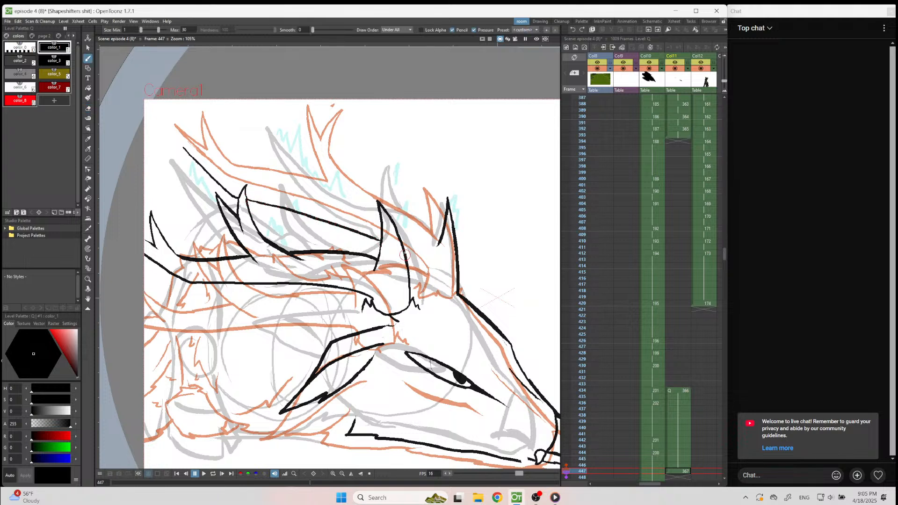
# Extend the far antler's lower edge down to the head and ink a jagged fur line across its base.
pyautogui.moveTo(425, 271); pyautogui.dragTo(425, 277)
pyautogui.moveTo(451, 297); pyautogui.dragTo(443, 292)
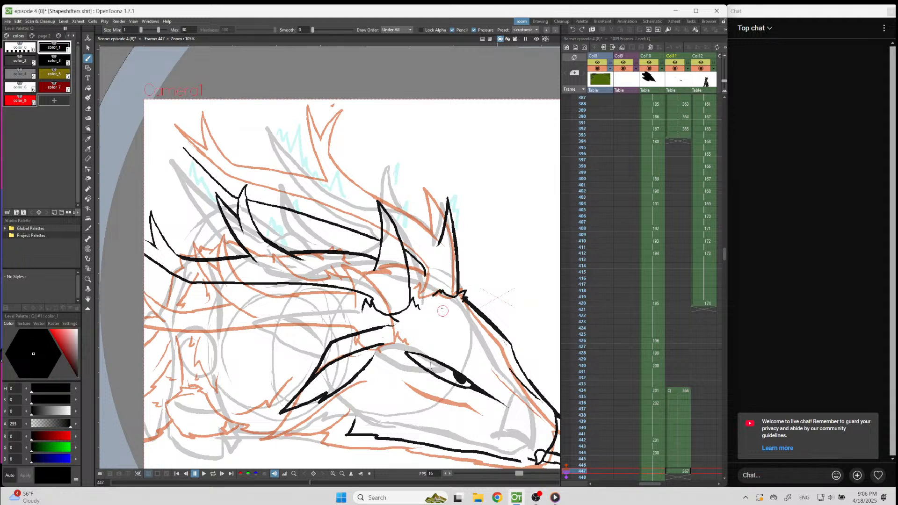
pyautogui.hotkey('ctrl', 'z')
pyautogui.moveTo(435, 298); pyautogui.dragTo(425, 293)
# Ink the far antler's upper edge from the front tine's notch back to a short prong near the rear tip.
pyautogui.moveTo(182, 147); pyautogui.dragTo(226, 176)
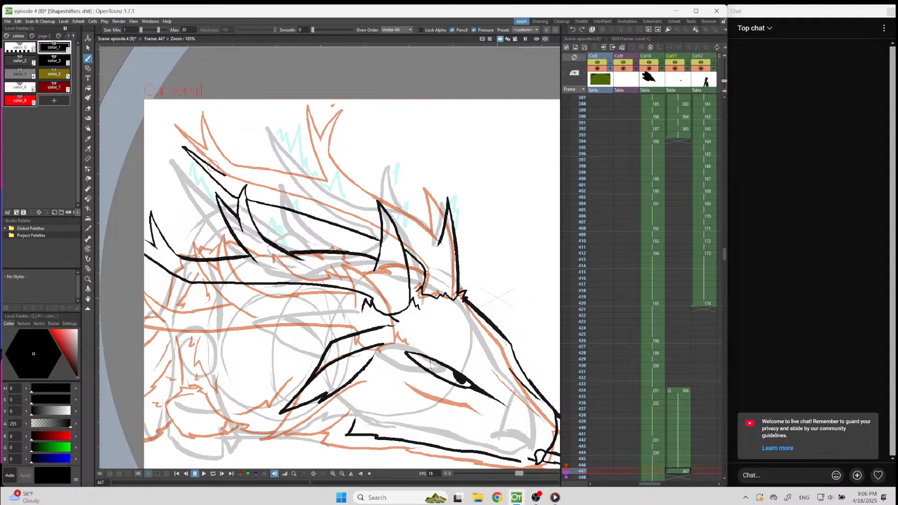
pyautogui.hotkey('ctrl', 'z')
pyautogui.moveTo(252, 180)
pyautogui.mouseDown()
pyautogui.moveTo(385, 212)
pyautogui.moveTo(387, 226)
pyautogui.moveTo(381, 209)
pyautogui.moveTo(440, 243)
pyautogui.mouseUp()
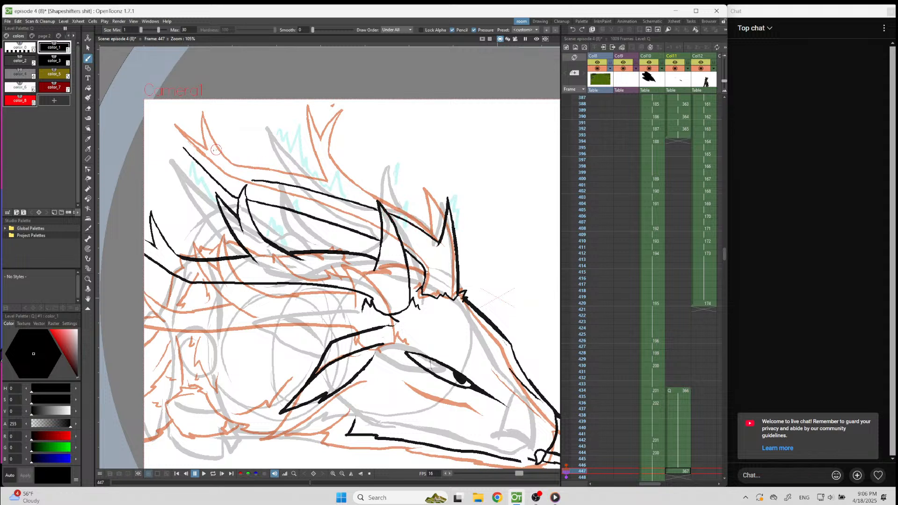
pyautogui.moveTo(214, 147); pyautogui.dragTo(252, 179)
pyautogui.moveTo(214, 146); pyautogui.dragTo(217, 171)
pyautogui.hotkey('ctrl', 'z')
pyautogui.moveTo(180, 142); pyautogui.dragTo(227, 173)
pyautogui.hotkey('ctrl', 'z')
pyautogui.scroll(1, 191, 149)
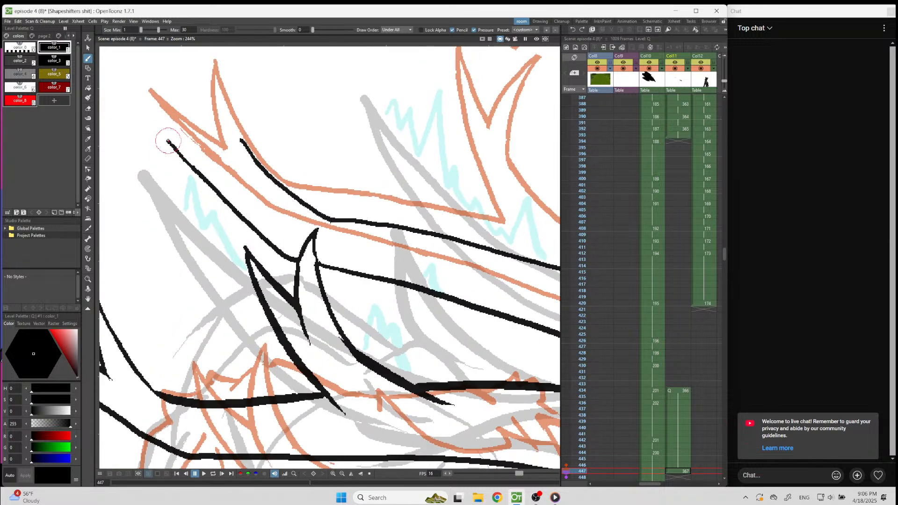
pyautogui.moveTo(163, 133); pyautogui.dragTo(259, 201)
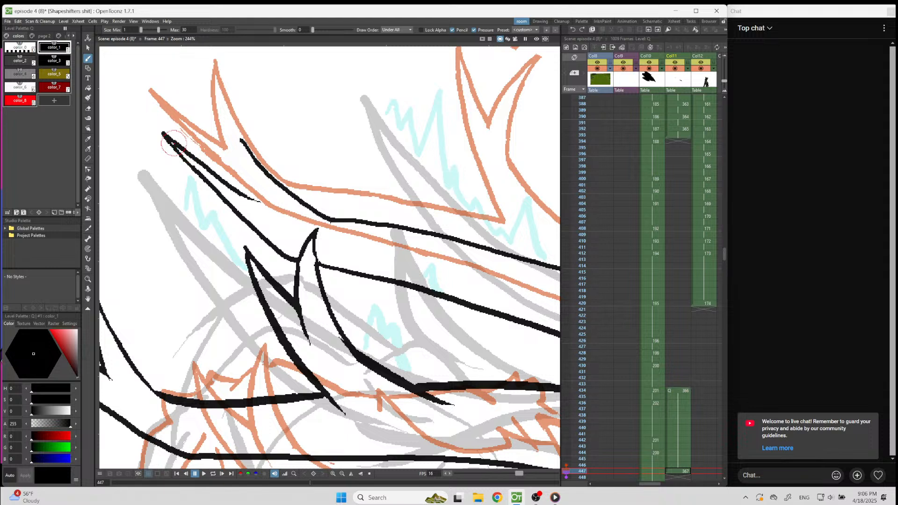
pyautogui.hotkey('ctrl', 'z')
pyautogui.moveTo(165, 137); pyautogui.dragTo(304, 221)
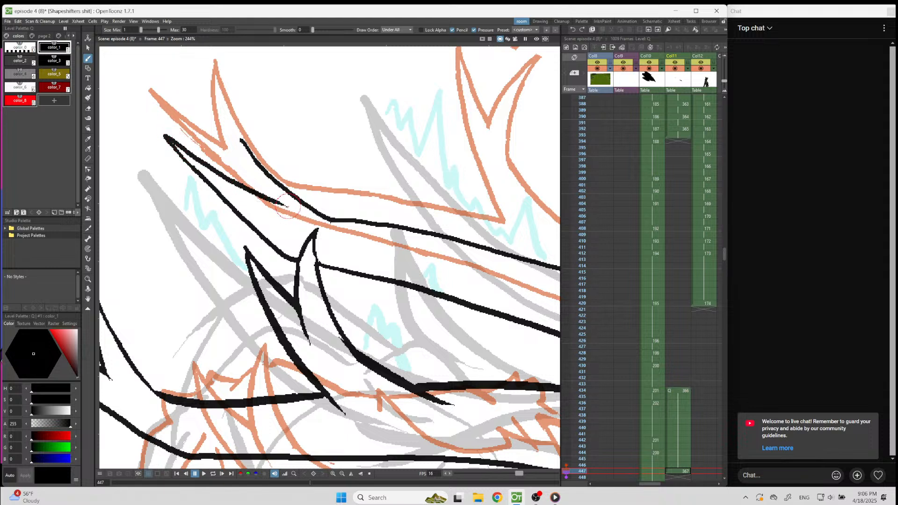
pyautogui.hotkey('ctrl', 'z')
# Ink the upper edge of the far antler's rear tip and reshape the prong beside it, erasing its old edge.
pyautogui.moveTo(165, 131); pyautogui.dragTo(261, 206)
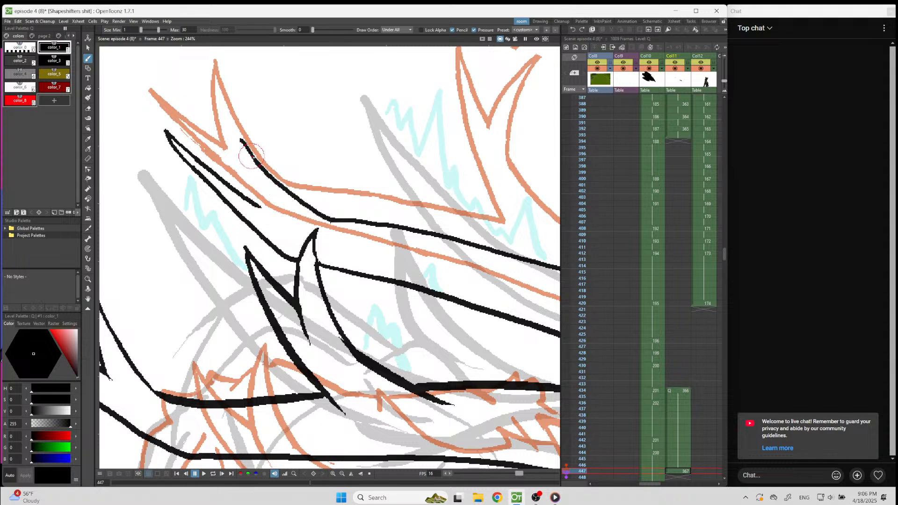
pyautogui.press('a')
pyautogui.moveTo(336, 219)
pyautogui.mouseDown()
pyautogui.moveTo(241, 140)
pyautogui.moveTo(295, 212)
pyautogui.moveTo(381, 224)
pyautogui.mouseUp()
pyautogui.press('b')
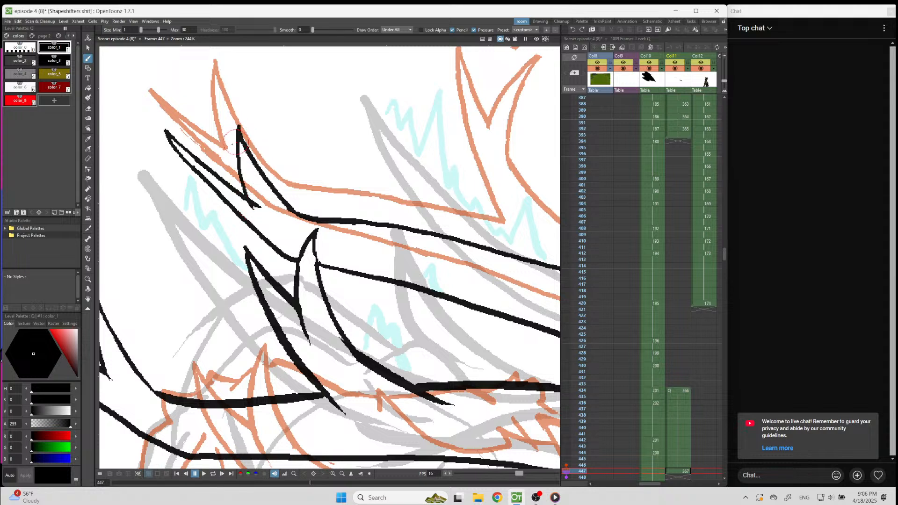
pyautogui.moveTo(241, 138)
pyautogui.mouseDown()
pyautogui.moveTo(245, 198)
pyautogui.moveTo(258, 210)
pyautogui.moveTo(177, 133)
pyautogui.moveTo(174, 140)
pyautogui.moveTo(245, 181)
pyautogui.mouseUp()
# Redraw the rear tip's upper edge so it meets the prong in a clean pointed notch.
pyautogui.press('a')
pyautogui.press('b')
pyautogui.hotkey('ctrl', 'z')
pyautogui.moveTo(164, 129); pyautogui.dragTo(257, 197)
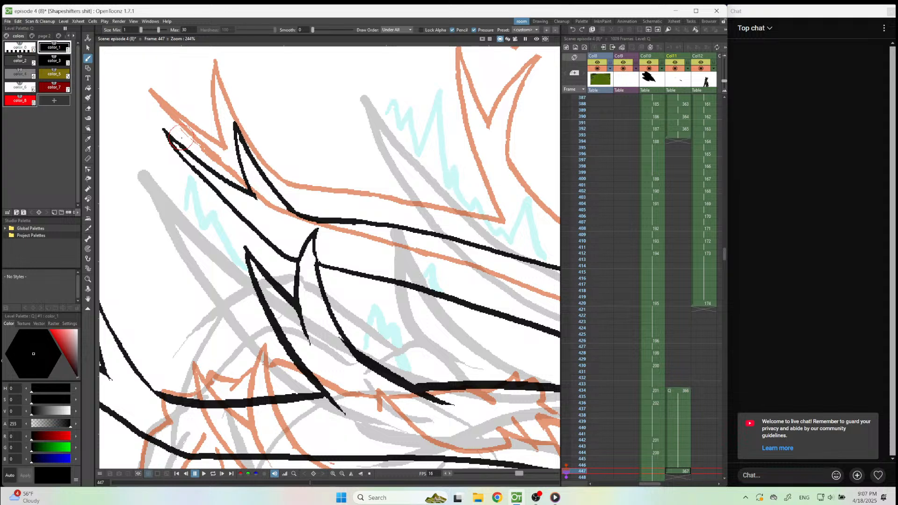
# Ink a forked middle tine with two points rising from the far antler's upper edge.
pyautogui.scroll(-5, 180, 135)
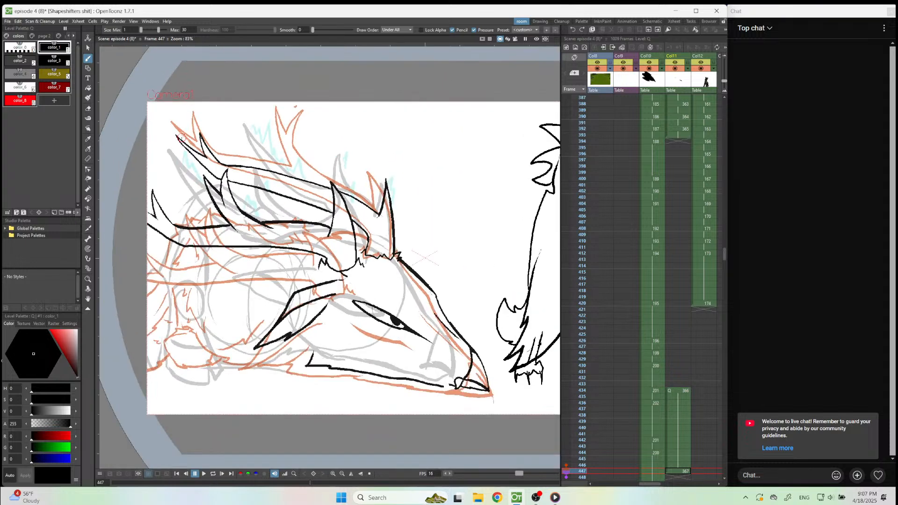
pyautogui.scroll(2, 215, 145)
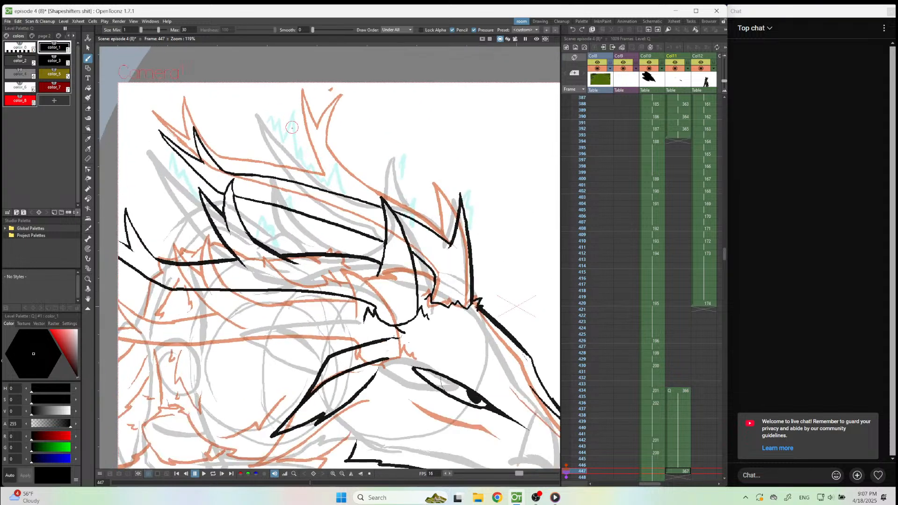
pyautogui.moveTo(294, 123); pyautogui.dragTo(327, 196)
pyautogui.moveTo(295, 124); pyautogui.dragTo(367, 206)
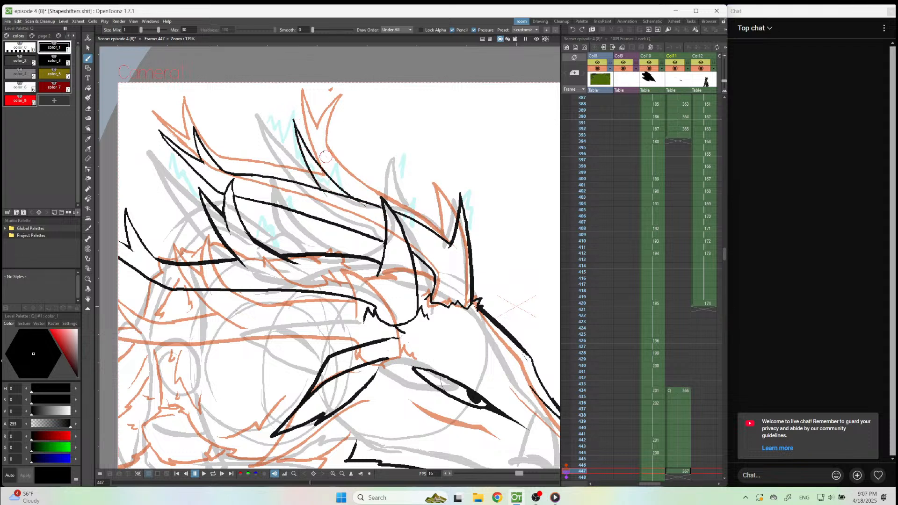
pyautogui.moveTo(319, 138); pyautogui.dragTo(316, 160)
pyautogui.hotkey('ctrl', 'z')
pyautogui.moveTo(322, 131); pyautogui.dragTo(337, 193)
# Erase the overlapping lines inside the forked middle tine and where its base crosses the far antler.
pyautogui.scroll(2, 336, 194)
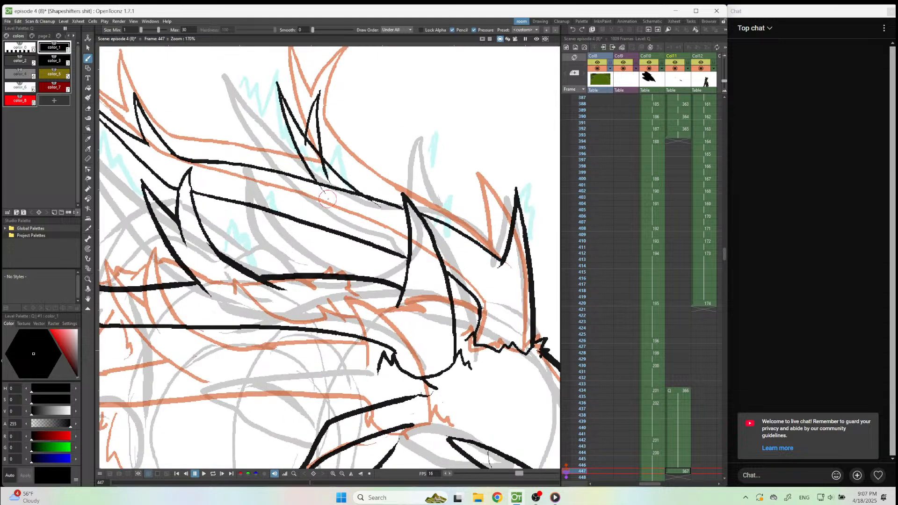
pyautogui.press('a')
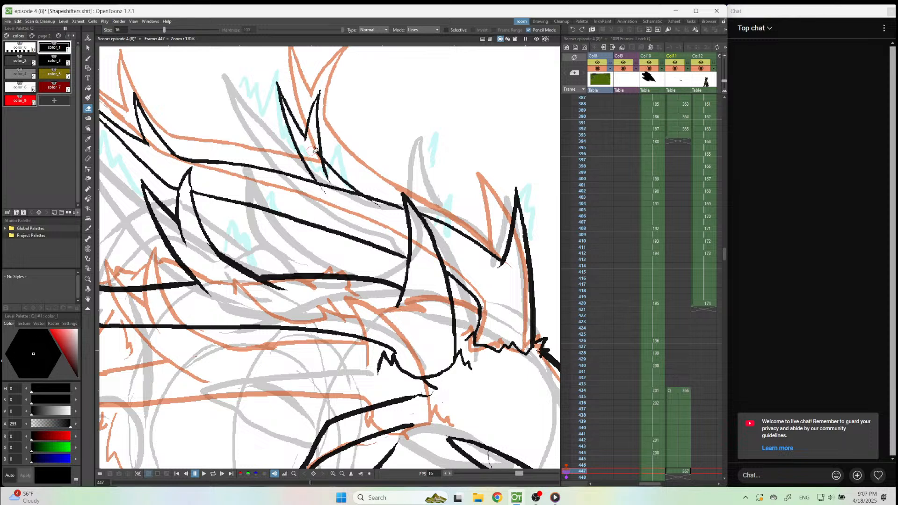
pyautogui.moveTo(318, 153)
pyautogui.mouseDown()
pyautogui.moveTo(343, 200)
pyautogui.moveTo(320, 173)
pyautogui.moveTo(336, 195)
pyautogui.moveTo(331, 176)
pyautogui.moveTo(335, 190)
pyautogui.moveTo(350, 192)
pyautogui.moveTo(342, 198)
pyautogui.moveTo(340, 190)
pyautogui.moveTo(383, 211)
pyautogui.mouseUp()
# Erase the inked mouth corner, lower snout tip and whole jaw line of the head.
pyautogui.scroll(-4, 348, 196)
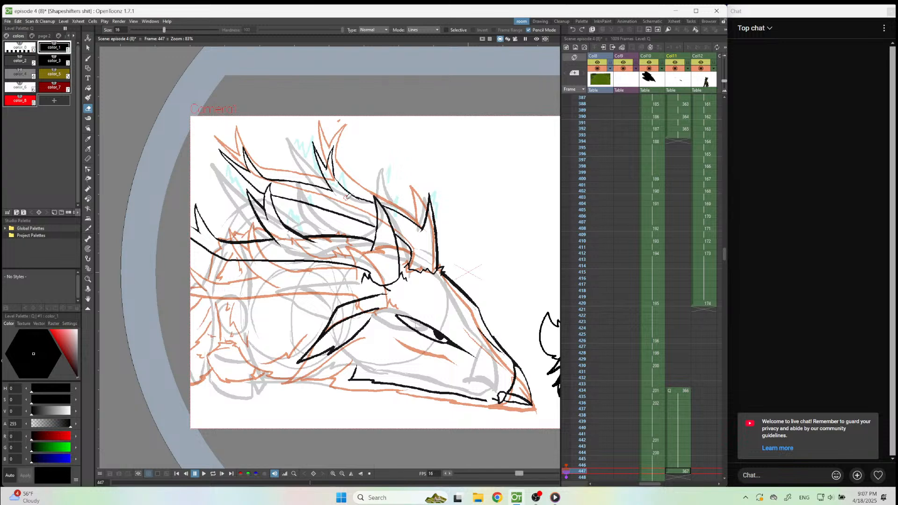
pyautogui.scroll(3, 501, 363)
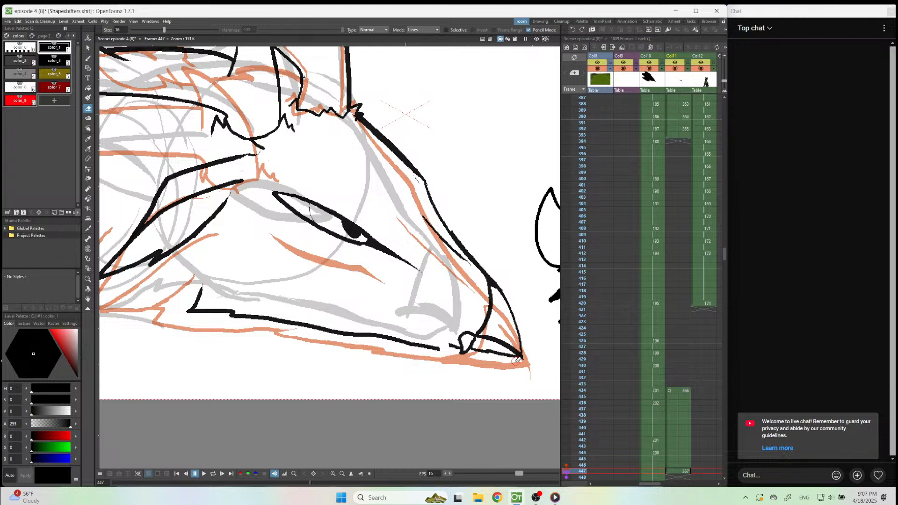
pyautogui.moveTo(506, 355)
pyautogui.mouseDown()
pyautogui.moveTo(478, 328)
pyautogui.moveTo(523, 360)
pyautogui.moveTo(441, 337)
pyautogui.moveTo(493, 345)
pyautogui.moveTo(393, 343)
pyautogui.moveTo(239, 311)
pyautogui.moveTo(465, 357)
pyautogui.moveTo(443, 353)
pyautogui.mouseUp()
pyautogui.moveTo(376, 337)
pyautogui.mouseDown()
pyautogui.moveTo(185, 311)
pyautogui.moveTo(210, 278)
pyautogui.mouseUp()
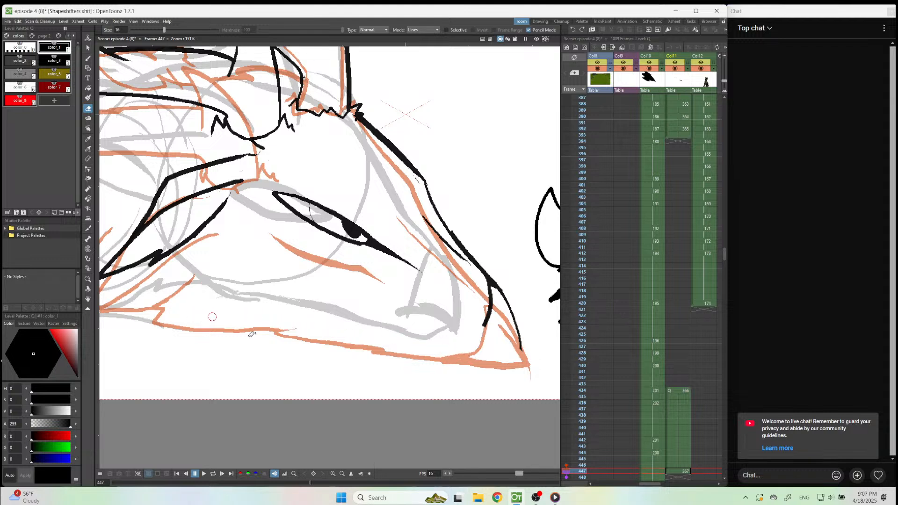
# Redraw the snout tip and nostril slightly lower, with a new jaw line running back to a stepped, jagged cheek corner.
pyautogui.press('b')
pyautogui.moveTo(519, 337)
pyautogui.mouseDown()
pyautogui.moveTo(521, 362)
pyautogui.moveTo(492, 346)
pyautogui.moveTo(463, 346)
pyautogui.moveTo(485, 324)
pyautogui.moveTo(441, 362)
pyautogui.moveTo(458, 341)
pyautogui.mouseUp()
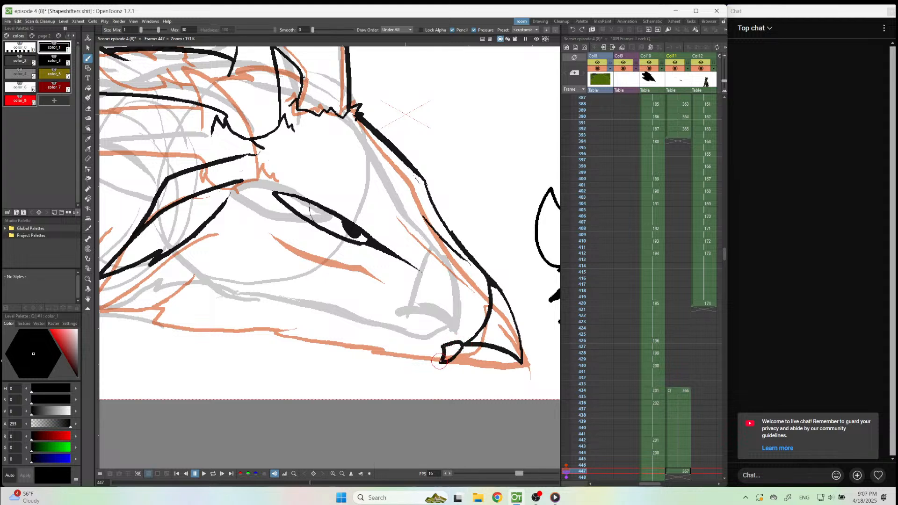
pyautogui.moveTo(508, 360)
pyautogui.mouseDown()
pyautogui.moveTo(245, 329)
pyautogui.moveTo(233, 286)
pyautogui.moveTo(220, 273)
pyautogui.mouseUp()
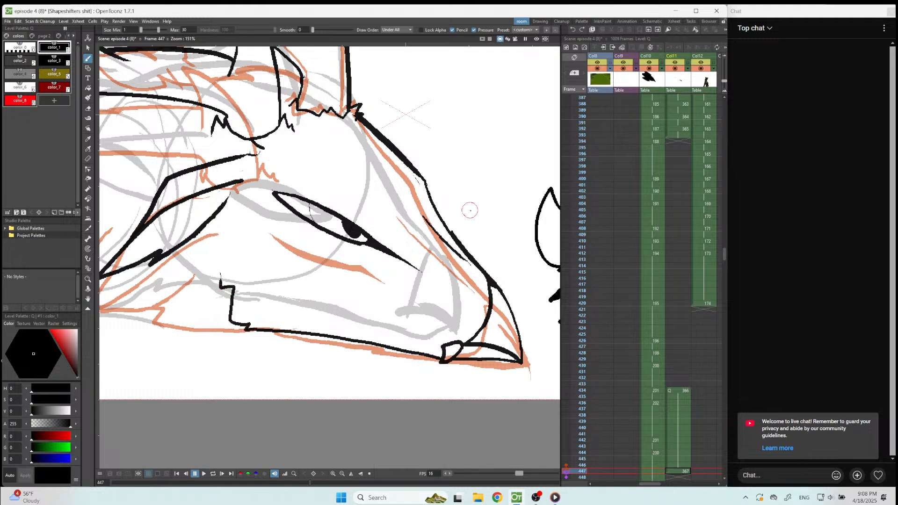
# Ink the throat line backward from the jaw corner along the rough sketch.
pyautogui.scroll(-7, 490, 207)
pyautogui.scroll(6, 321, 244)
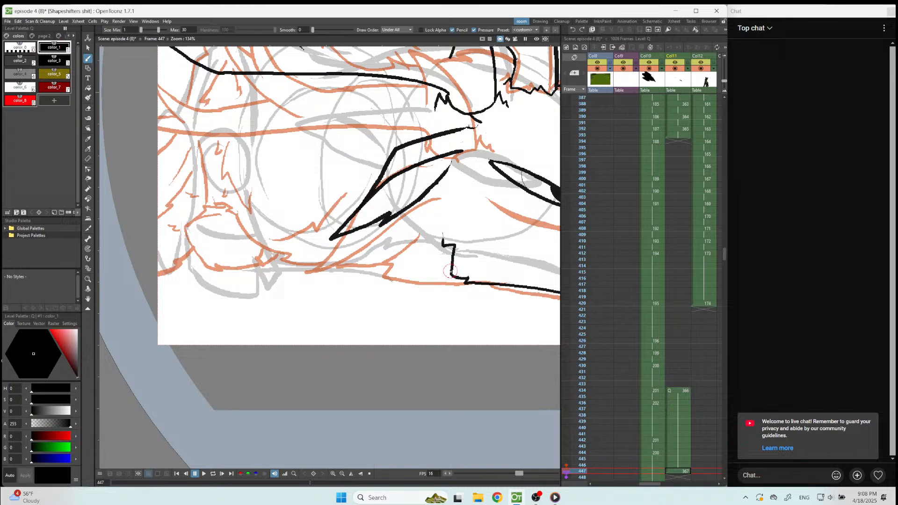
pyautogui.moveTo(449, 268); pyautogui.dragTo(315, 266)
# Ink a small jagged fur tuft between the two antler bases, undoing unwanted strokes.
pyautogui.scroll(-6, 293, 336)
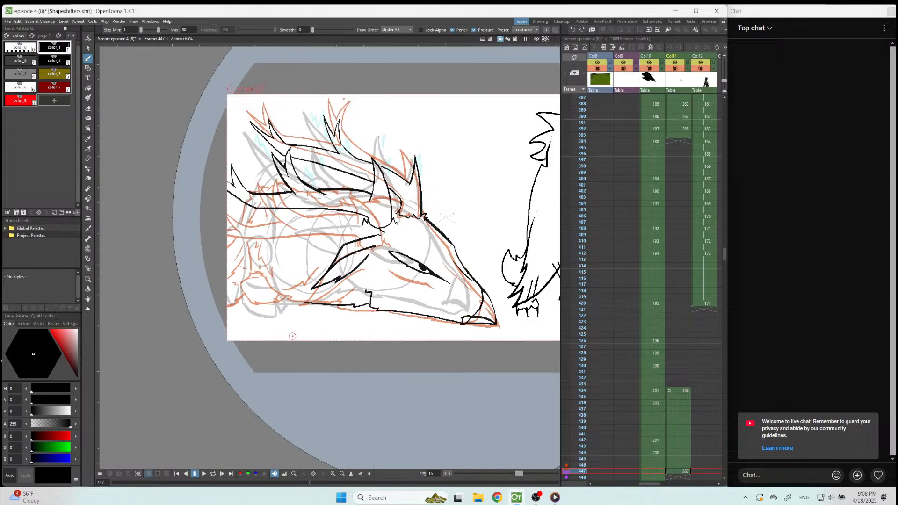
pyautogui.scroll(4, 365, 220)
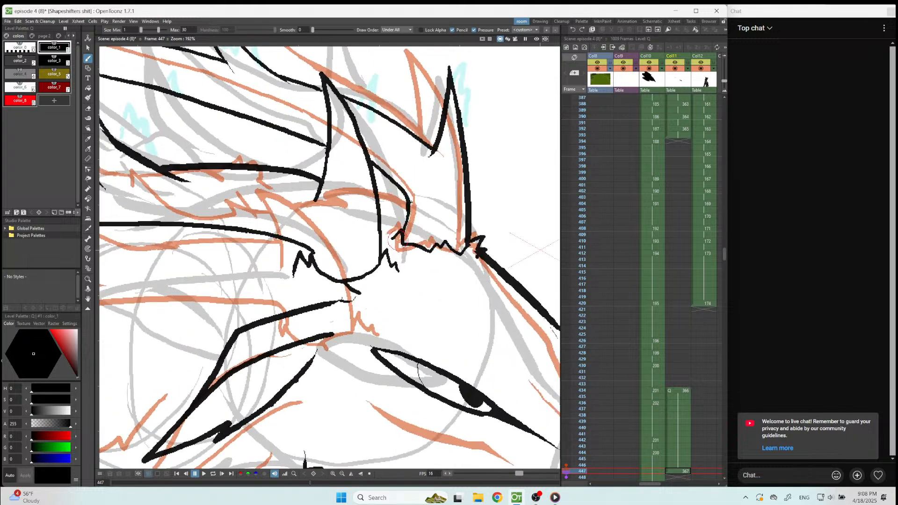
pyautogui.moveTo(394, 236)
pyautogui.mouseDown()
pyautogui.moveTo(378, 230)
pyautogui.moveTo(398, 218)
pyautogui.moveTo(364, 214)
pyautogui.moveTo(397, 217)
pyautogui.moveTo(378, 214)
pyautogui.moveTo(395, 214)
pyautogui.moveTo(382, 206)
pyautogui.mouseUp()
pyautogui.hotkey('ctrl', 'z')
pyautogui.hotkey('ctrl', 'z')
pyautogui.hotkey('ctrl', 'z')
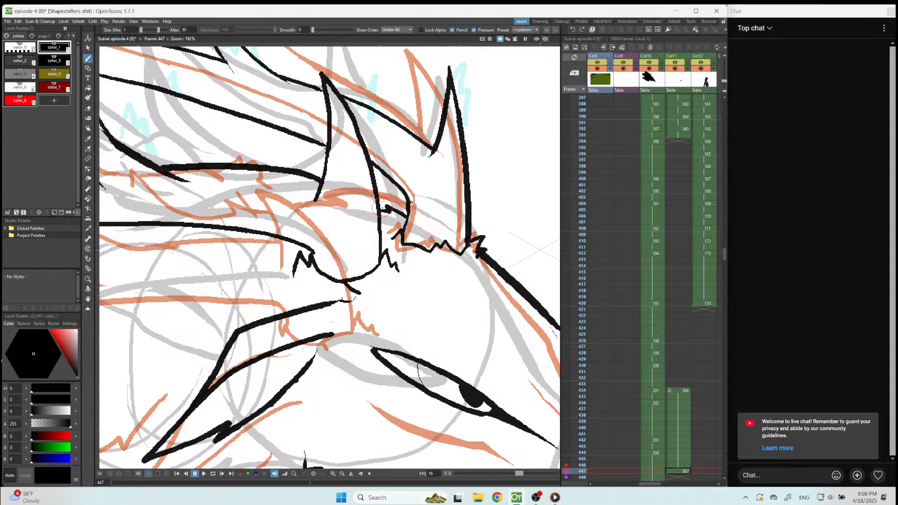
# Switch to Media Player, skip to the next track and return to the OpenToonz drawing.
pyautogui.click(555, 497)
pyautogui.click(376, 457)
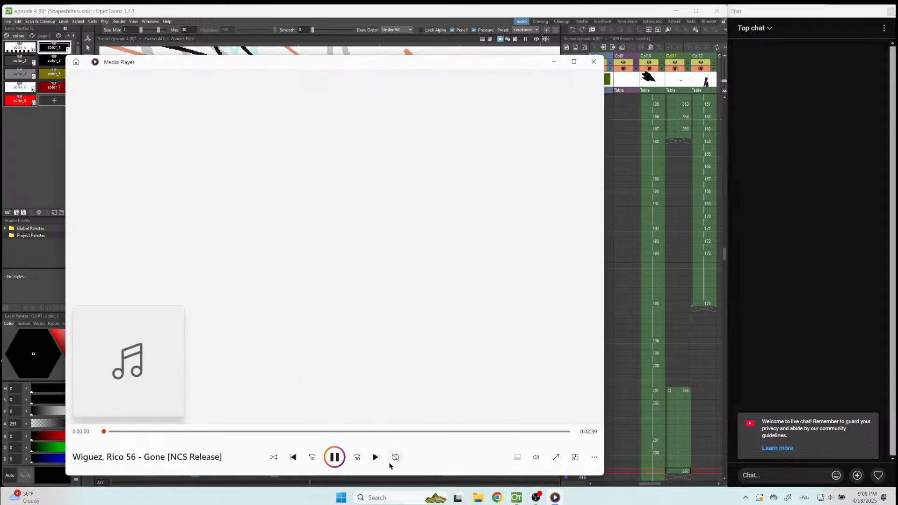
pyautogui.click(556, 498)
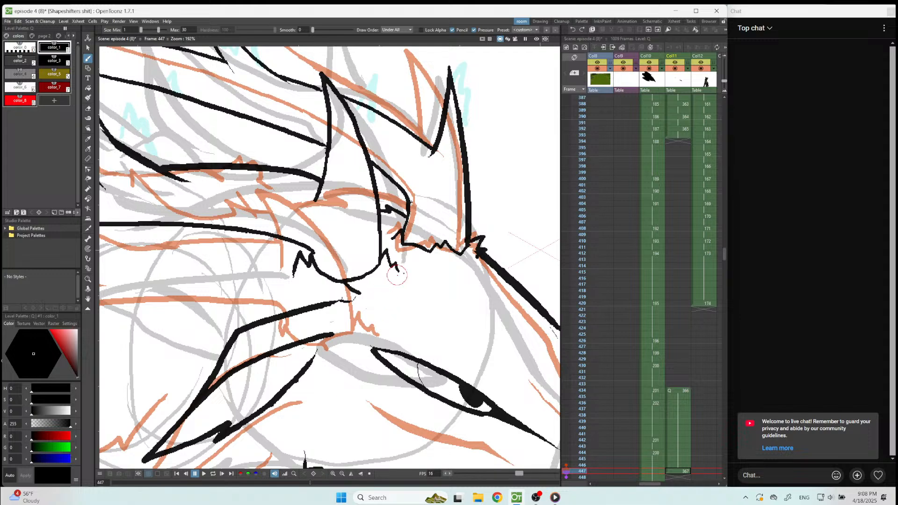
# Ink jagged fur strokes on the cheek behind the jaw corner and below the tip of the ear.
pyautogui.scroll(-5, 397, 275)
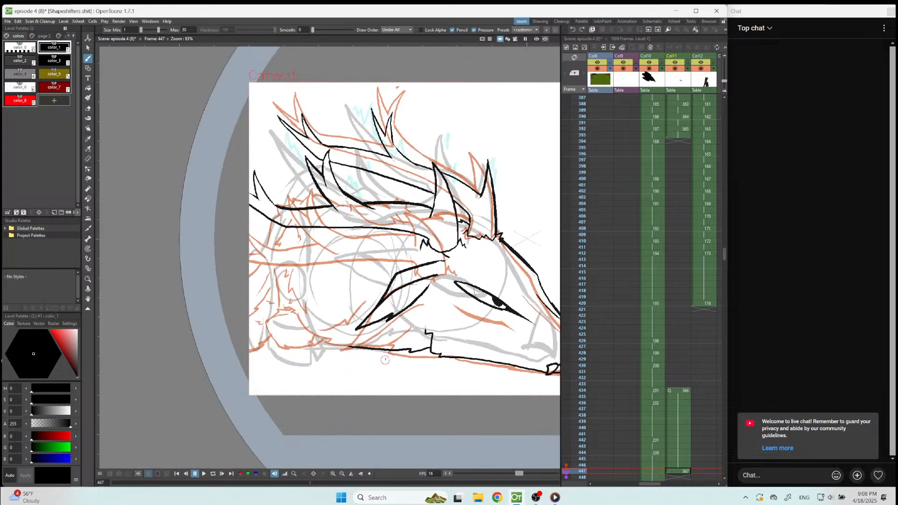
pyautogui.scroll(3, 385, 360)
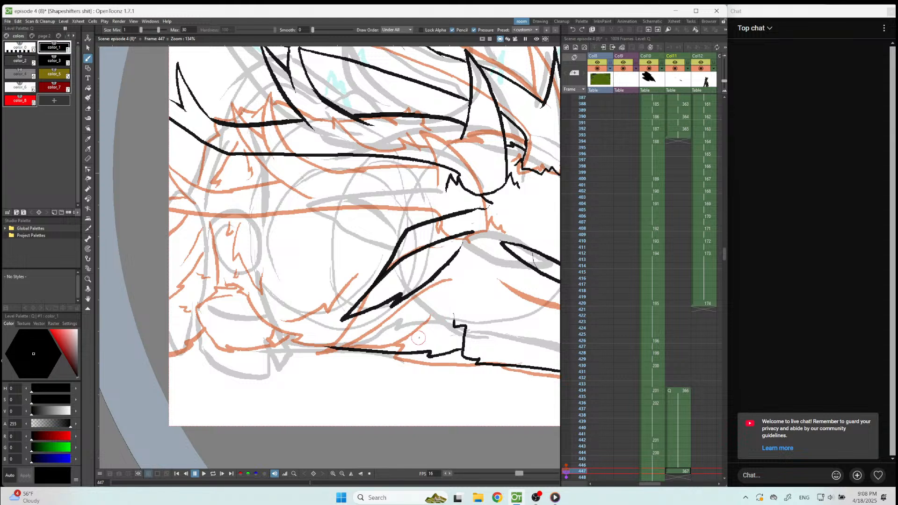
pyautogui.moveTo(437, 320); pyautogui.dragTo(373, 336)
pyautogui.moveTo(352, 293)
pyautogui.mouseDown()
pyautogui.moveTo(319, 323)
pyautogui.moveTo(264, 309)
pyautogui.mouseUp()
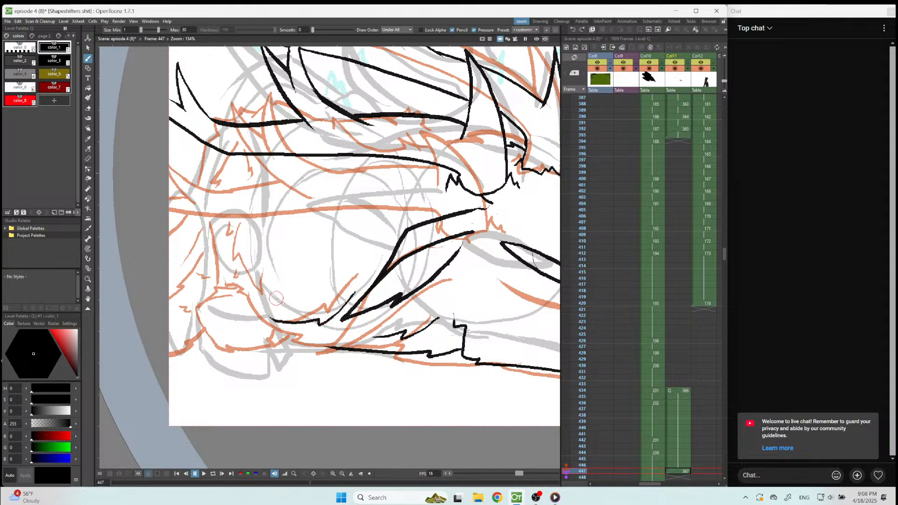
pyautogui.scroll(-4, 280, 302)
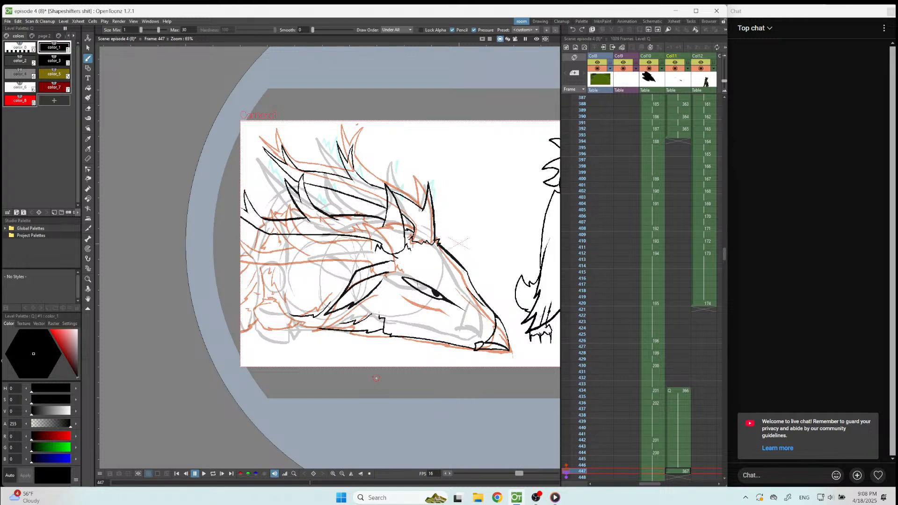
pyautogui.scroll(-1, 376, 378)
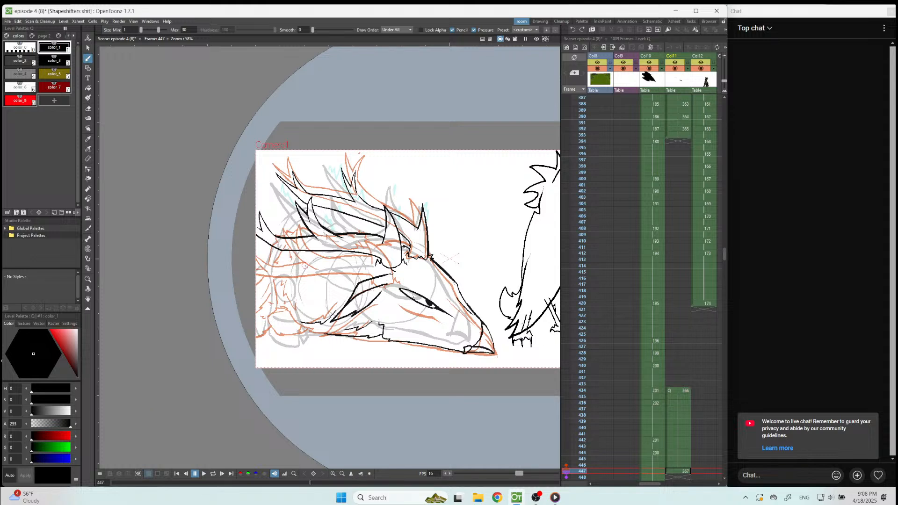
# Copy the lasso-selected neck and chest fur lines from the frame 434 drawing and paste them into the frame 447 drawing in Col11.
pyautogui.scroll(2, 308, 273)
pyautogui.click(686, 390)
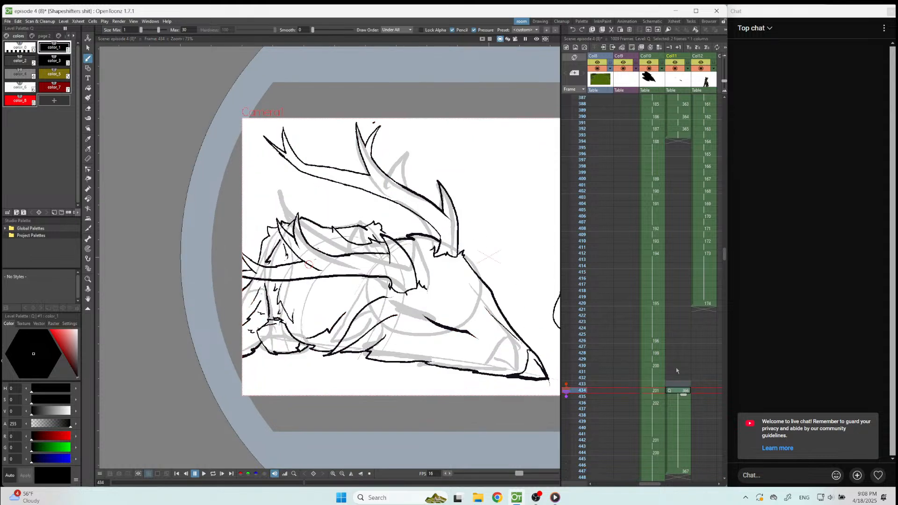
pyautogui.press('s')
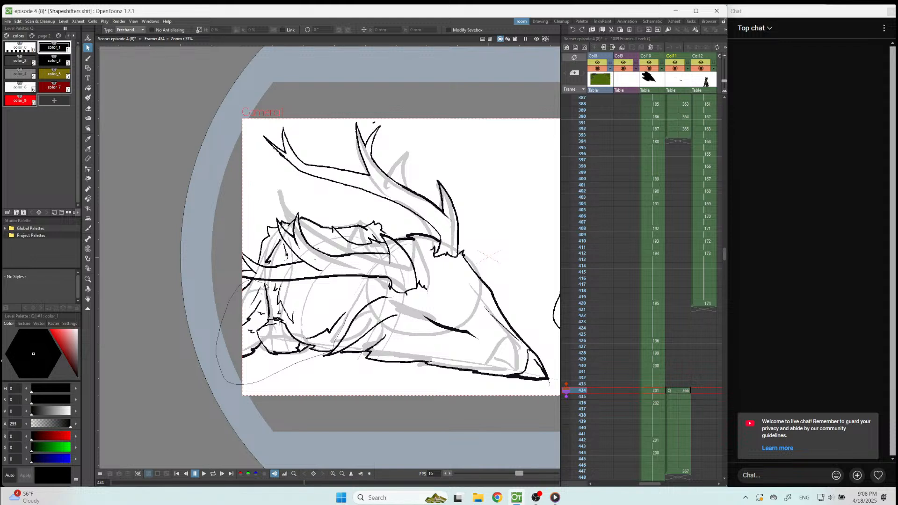
pyautogui.moveTo(363, 294); pyautogui.dragTo(362, 293)
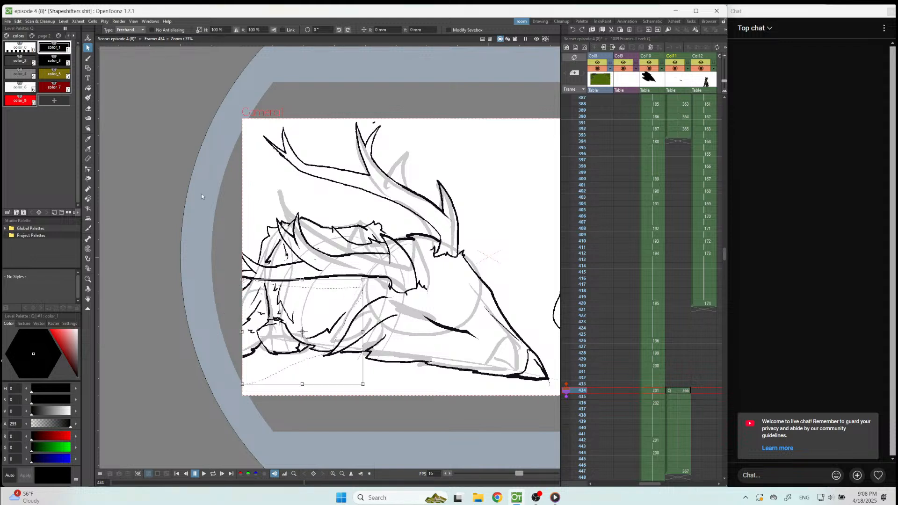
pyautogui.click(18, 21)
pyautogui.click(41, 57)
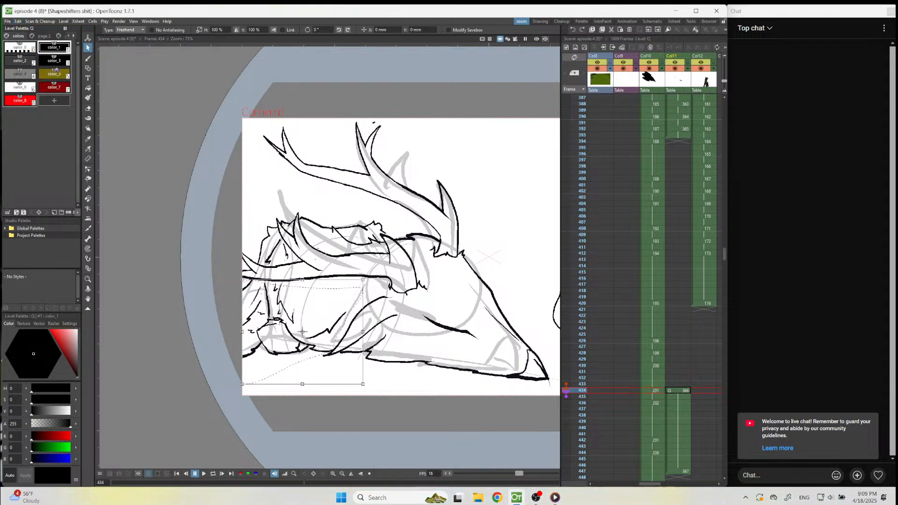
pyautogui.click(682, 472)
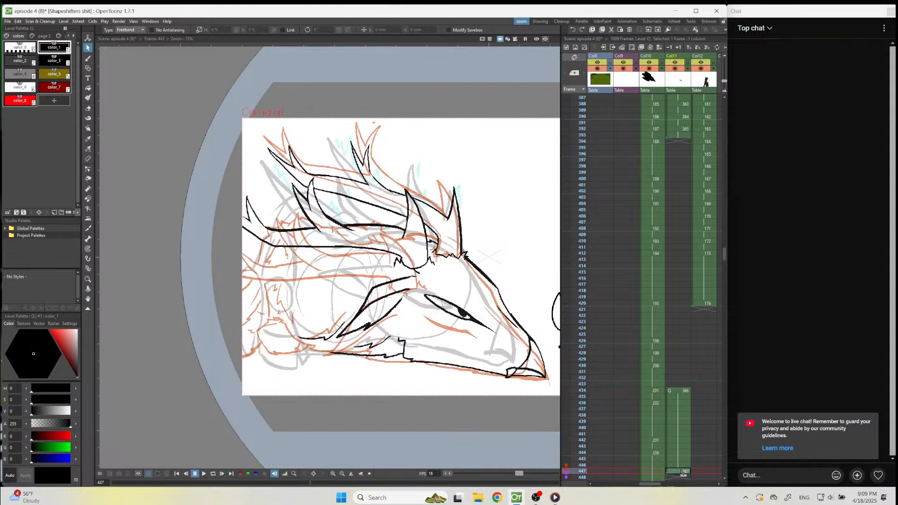
pyautogui.hotkey('ctrl', 'v')
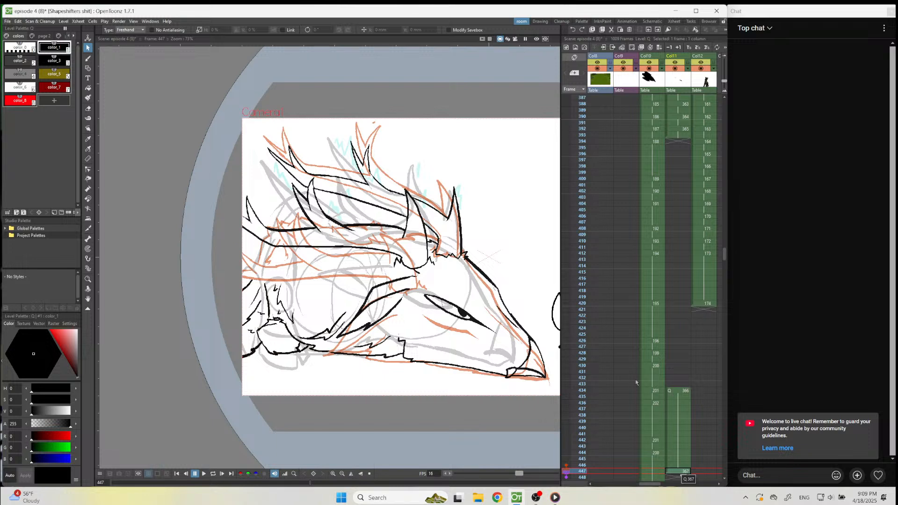
# Ink the jagged fur outline on top of the neck, behind the near antler's middle prongs, with the brush.
pyautogui.scroll(5, 231, 223)
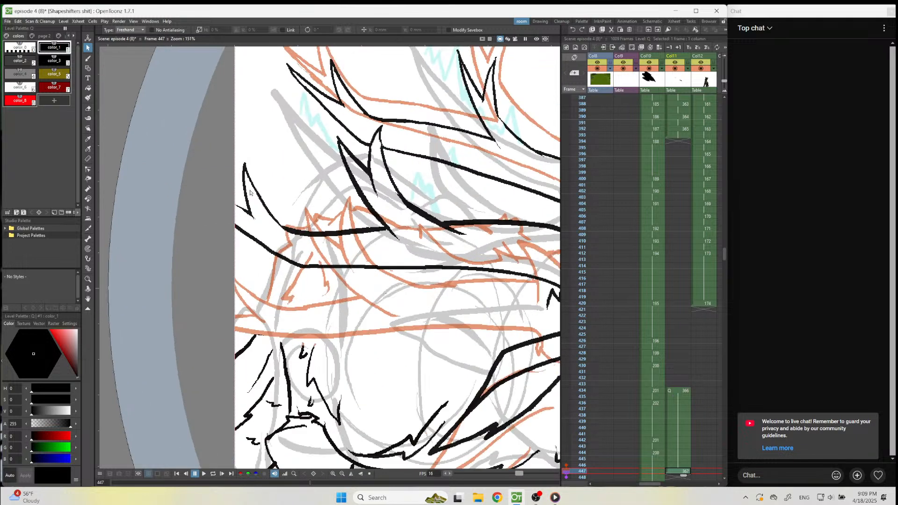
pyautogui.scroll(2, 250, 192)
pyautogui.press('b')
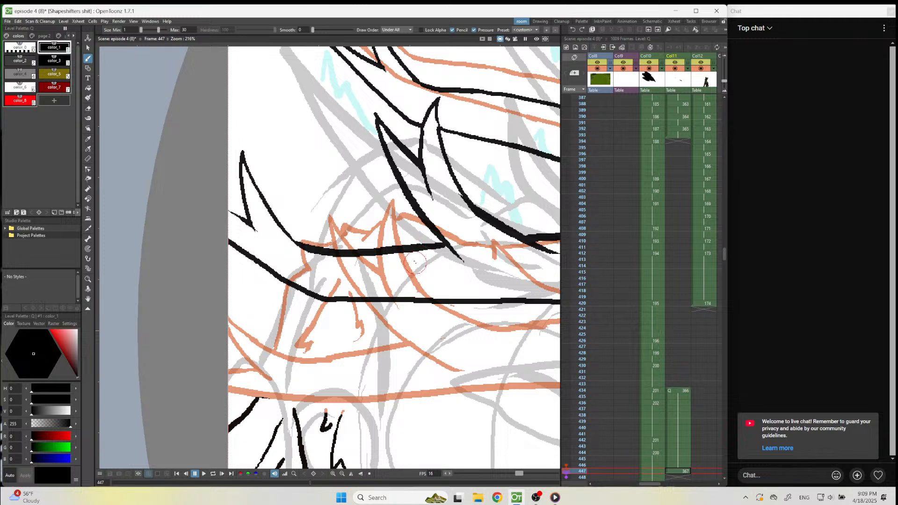
pyautogui.moveTo(415, 212)
pyautogui.mouseDown()
pyautogui.moveTo(389, 198)
pyautogui.moveTo(348, 242)
pyautogui.moveTo(358, 229)
pyautogui.moveTo(346, 214)
pyautogui.moveTo(312, 241)
pyautogui.mouseUp()
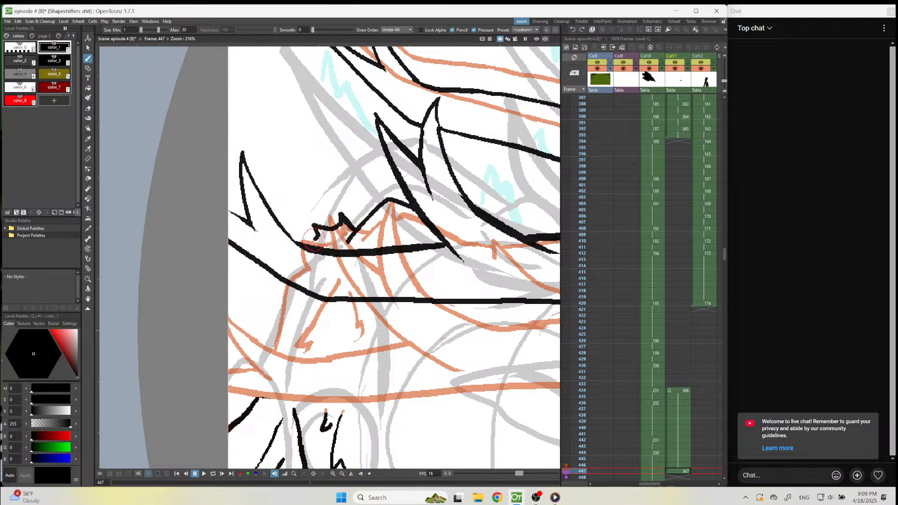
# Ink the back edge of the neck and the inner fur lines from the lower antler down to the pasted chest fur.
pyautogui.moveTo(286, 284)
pyautogui.mouseDown()
pyautogui.moveTo(270, 365)
pyautogui.moveTo(259, 397)
pyautogui.mouseUp()
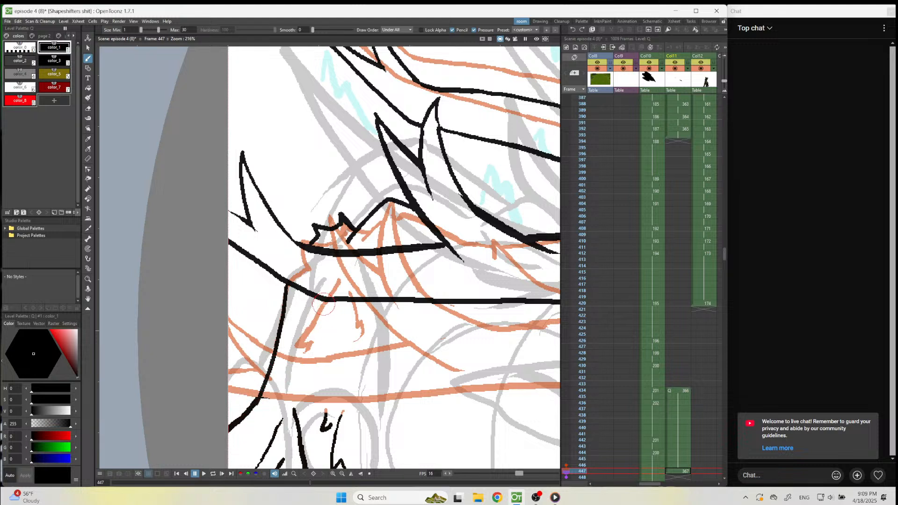
pyautogui.moveTo(326, 301)
pyautogui.mouseDown()
pyautogui.moveTo(293, 361)
pyautogui.moveTo(304, 356)
pyautogui.moveTo(298, 392)
pyautogui.mouseUp()
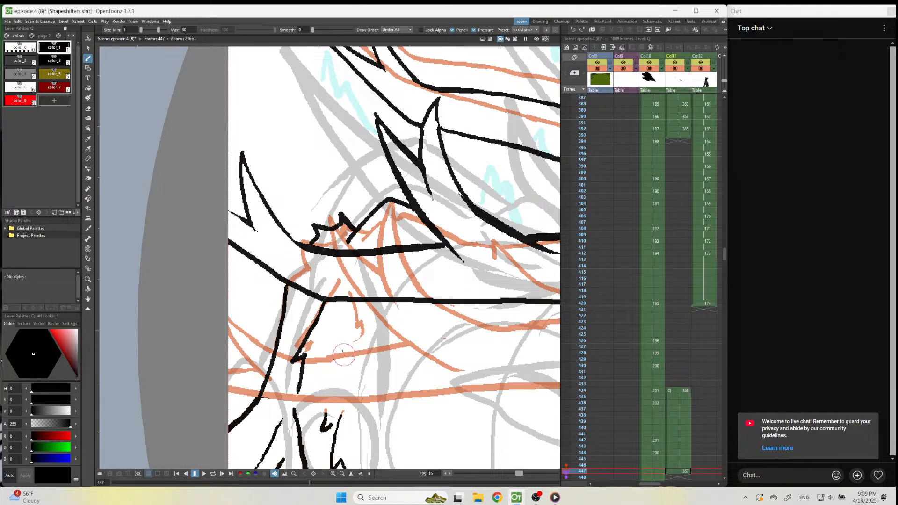
pyautogui.scroll(-4, 346, 322)
pyautogui.scroll(3, 314, 304)
pyautogui.moveTo(316, 291)
pyautogui.mouseDown()
pyautogui.moveTo(317, 344)
pyautogui.moveTo(307, 365)
pyautogui.mouseUp()
pyautogui.scroll(-4, 334, 296)
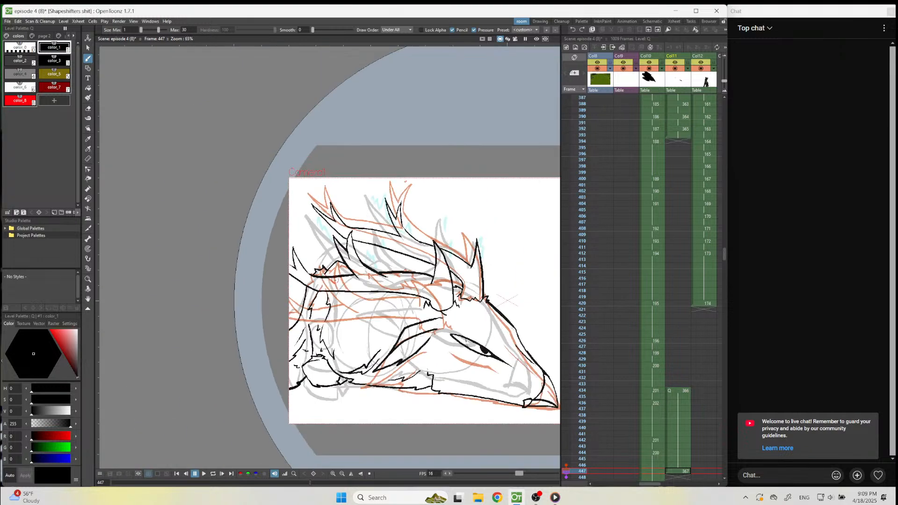
pyautogui.scroll(-2, 391, 322)
# Ink a curved line with jagged fur tips on the neck between the near antler and the ear.
pyautogui.scroll(2, 446, 343)
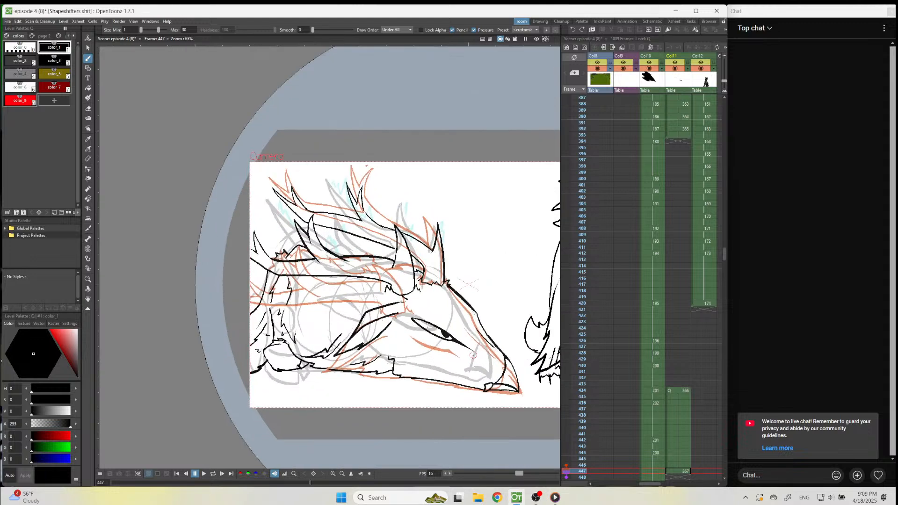
pyautogui.scroll(3, 348, 307)
pyautogui.moveTo(260, 284)
pyautogui.mouseDown()
pyautogui.moveTo(281, 327)
pyautogui.moveTo(387, 273)
pyautogui.mouseUp()
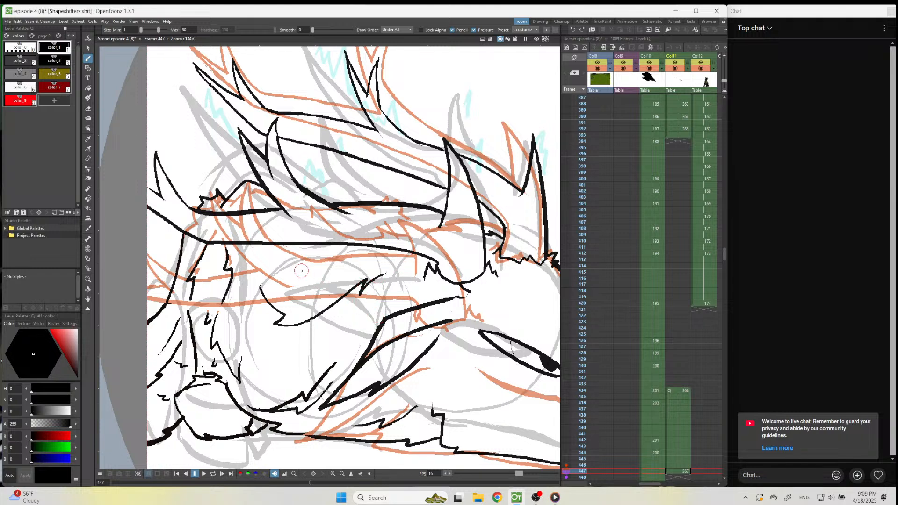
pyautogui.scroll(-2, 336, 257)
pyautogui.scroll(3, 336, 259)
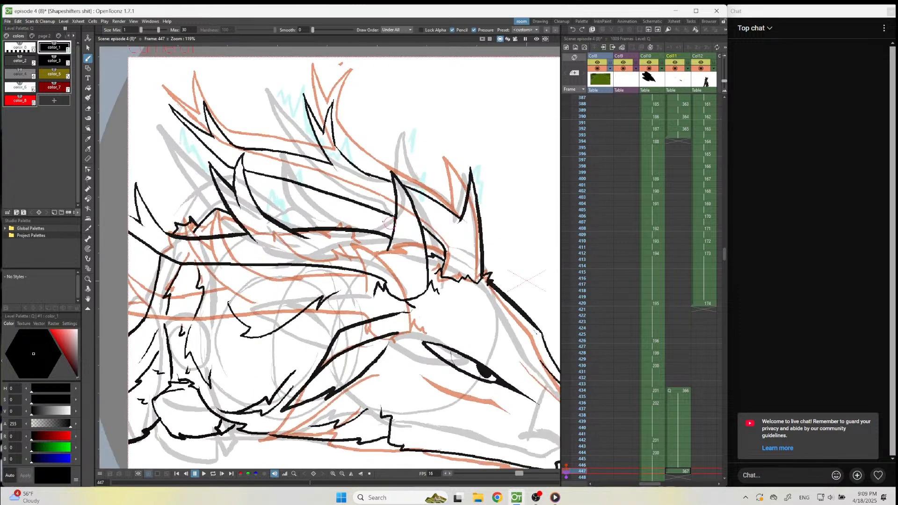
# Ink a jagged fur outline along the top of the neck in the gap between the two antlers.
pyautogui.moveTo(262, 238)
pyautogui.mouseDown()
pyautogui.moveTo(297, 210)
pyautogui.moveTo(358, 213)
pyautogui.moveTo(368, 247)
pyautogui.mouseUp()
pyautogui.scroll(-2, 306, 304)
pyautogui.scroll(-3, 366, 278)
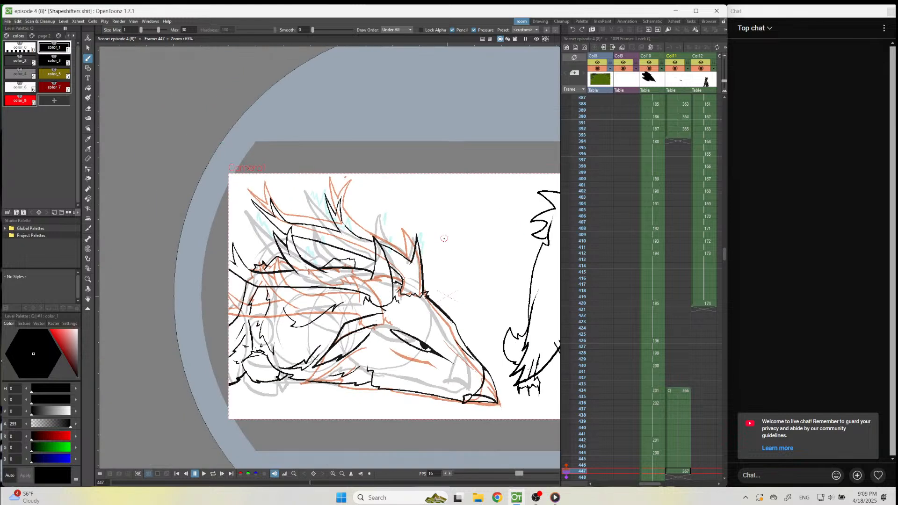
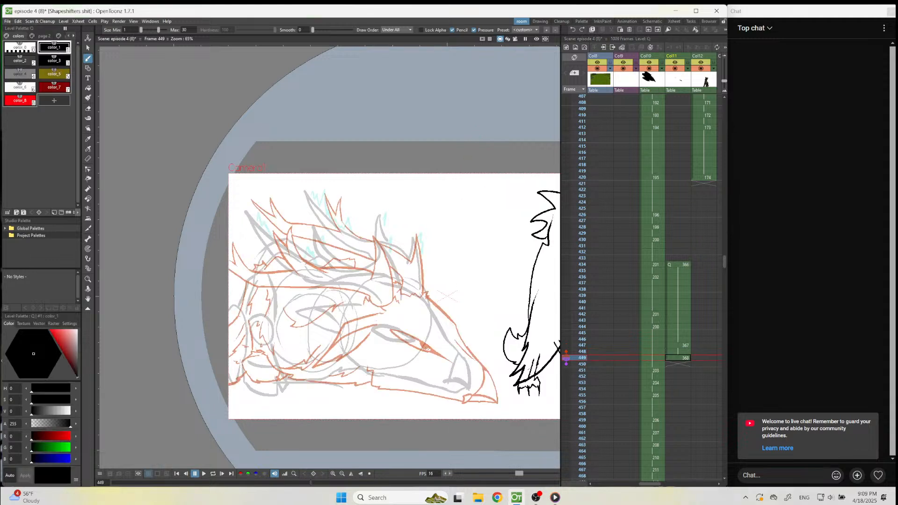
# Ink the raised hoof's curved sole, split toe and small front fur tuft over the rough sketch on frame 449.
pyautogui.scroll(1, 424, 346)
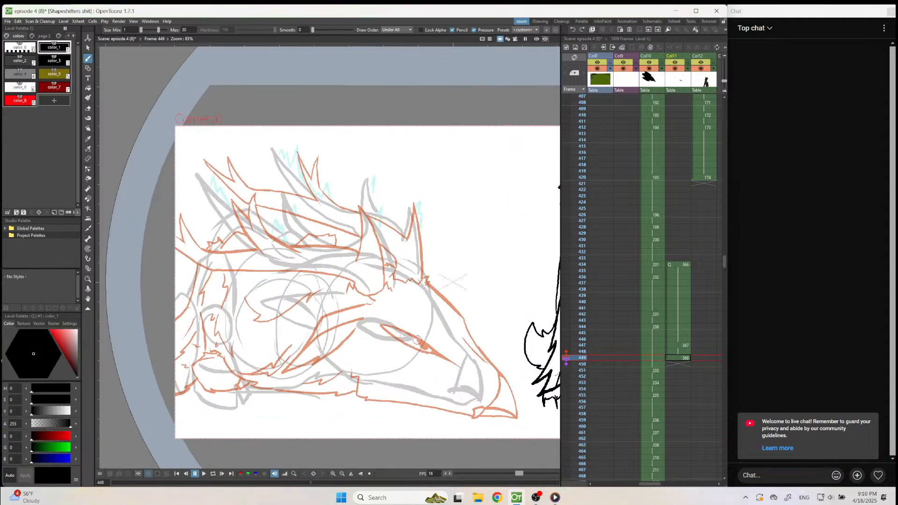
pyautogui.scroll(-1, 411, 337)
pyautogui.scroll(4, 292, 346)
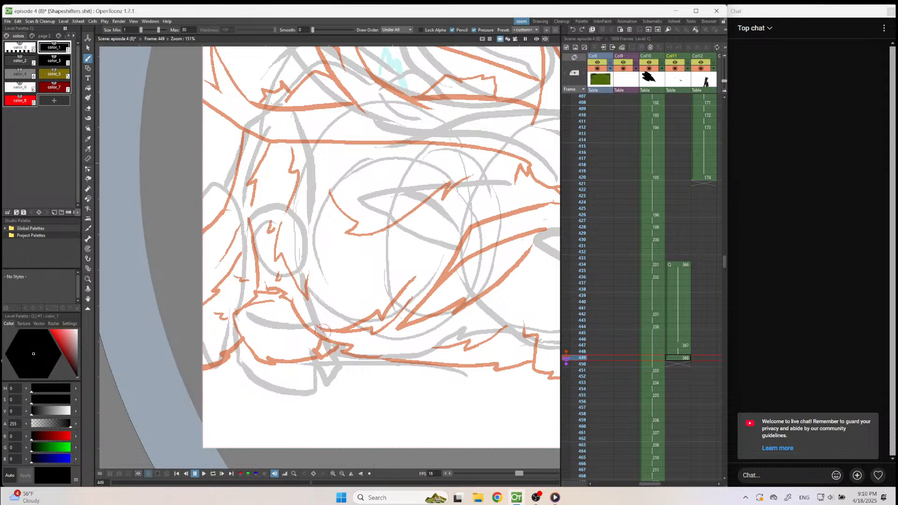
pyautogui.moveTo(316, 310)
pyautogui.mouseDown()
pyautogui.moveTo(345, 365)
pyautogui.moveTo(320, 395)
pyautogui.moveTo(311, 364)
pyautogui.mouseUp()
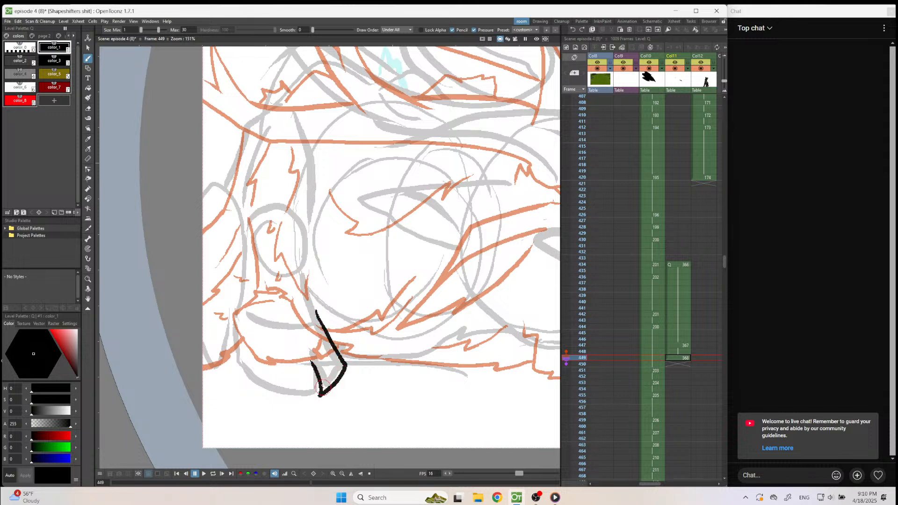
pyautogui.hotkey('ctrl', 'z')
pyautogui.moveTo(307, 348)
pyautogui.mouseDown()
pyautogui.moveTo(320, 403)
pyautogui.moveTo(276, 397)
pyautogui.moveTo(234, 352)
pyautogui.mouseUp()
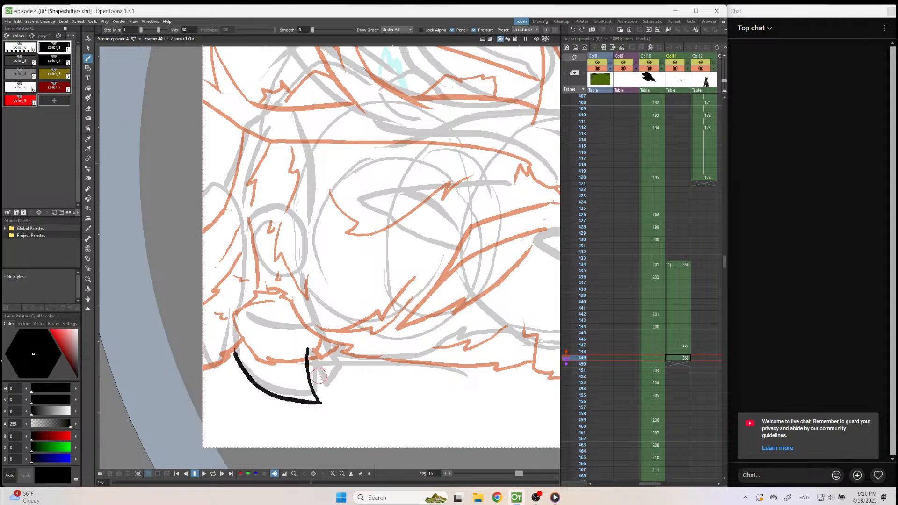
pyautogui.moveTo(321, 374)
pyautogui.mouseDown()
pyautogui.moveTo(328, 401)
pyautogui.moveTo(345, 378)
pyautogui.moveTo(315, 300)
pyautogui.moveTo(307, 328)
pyautogui.mouseUp()
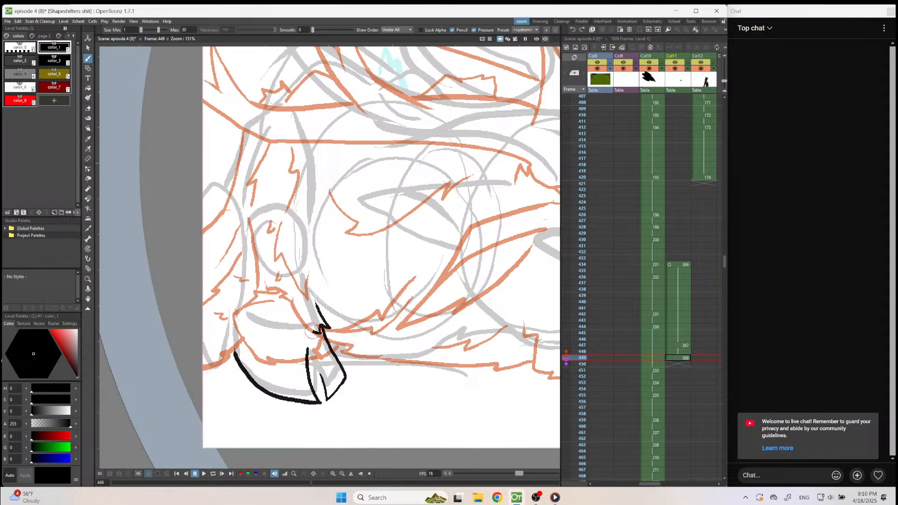
# Ink the hoof's back edge and inner cleft, the fur fringe above it, and the lower leg's outline around the rounded knee.
pyautogui.moveTo(233, 354); pyautogui.dragTo(237, 283)
pyautogui.moveTo(231, 318); pyautogui.dragTo(267, 334)
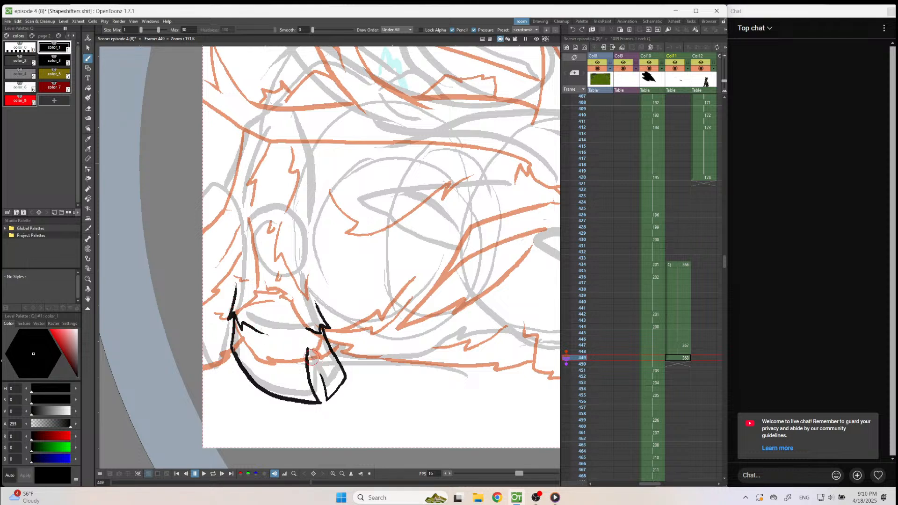
pyautogui.moveTo(325, 401); pyautogui.dragTo(304, 366)
pyautogui.moveTo(260, 333)
pyautogui.mouseDown()
pyautogui.moveTo(322, 329)
pyautogui.moveTo(313, 275)
pyautogui.moveTo(319, 202)
pyautogui.moveTo(300, 192)
pyautogui.moveTo(264, 195)
pyautogui.moveTo(248, 218)
pyautogui.mouseUp()
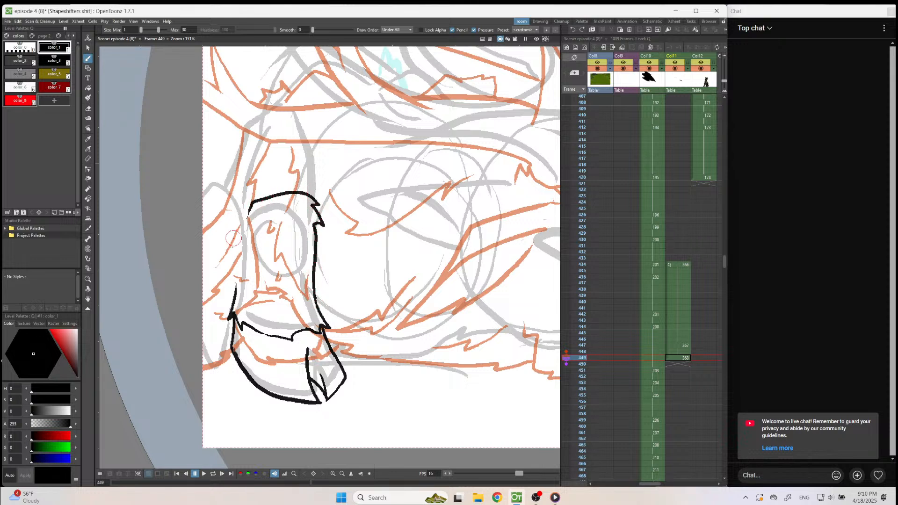
pyautogui.moveTo(236, 284); pyautogui.dragTo(245, 240)
# Ink the jagged fur edges of the upper leg, running down both sides above and behind the knee.
pyautogui.scroll(-3, 335, 297)
pyautogui.scroll(2, 323, 120)
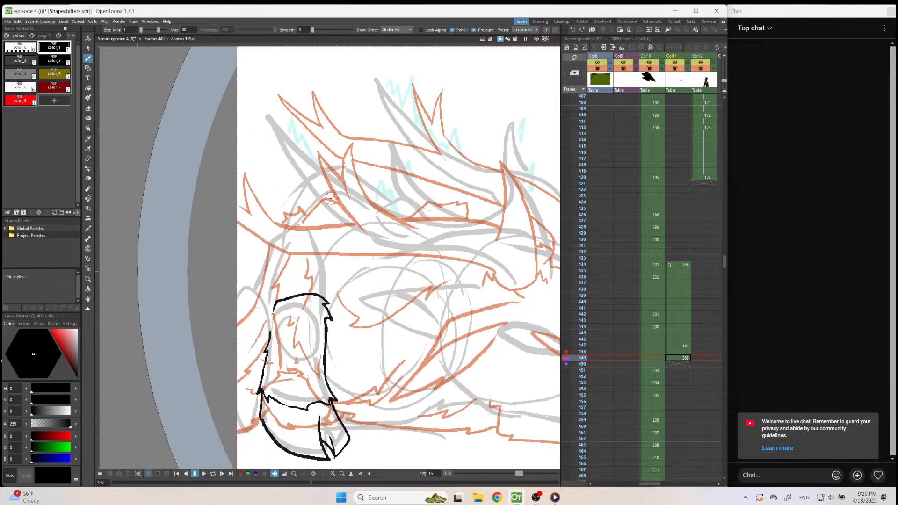
pyautogui.moveTo(330, 196)
pyautogui.mouseDown()
pyautogui.moveTo(310, 202)
pyautogui.moveTo(296, 228)
pyautogui.mouseUp()
pyautogui.hotkey('ctrl', 'z')
pyautogui.moveTo(281, 257)
pyautogui.mouseDown()
pyautogui.moveTo(257, 349)
pyautogui.moveTo(259, 377)
pyautogui.moveTo(265, 369)
pyautogui.mouseUp()
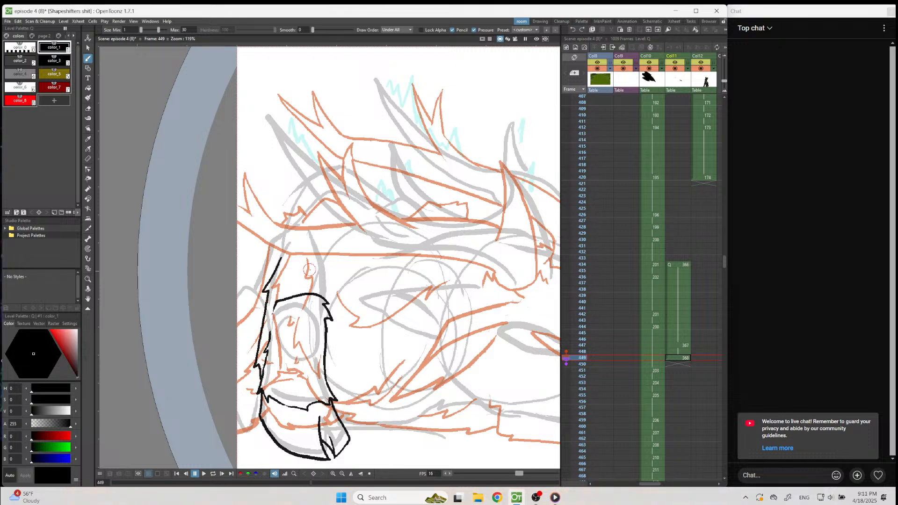
pyautogui.moveTo(313, 261); pyautogui.dragTo(318, 286)
# Ink the body line behind the upper leg and the short fur strokes between the lower leg and the canvas edge.
pyautogui.moveTo(269, 253)
pyautogui.mouseDown()
pyautogui.moveTo(253, 298)
pyautogui.moveTo(240, 303)
pyautogui.mouseUp()
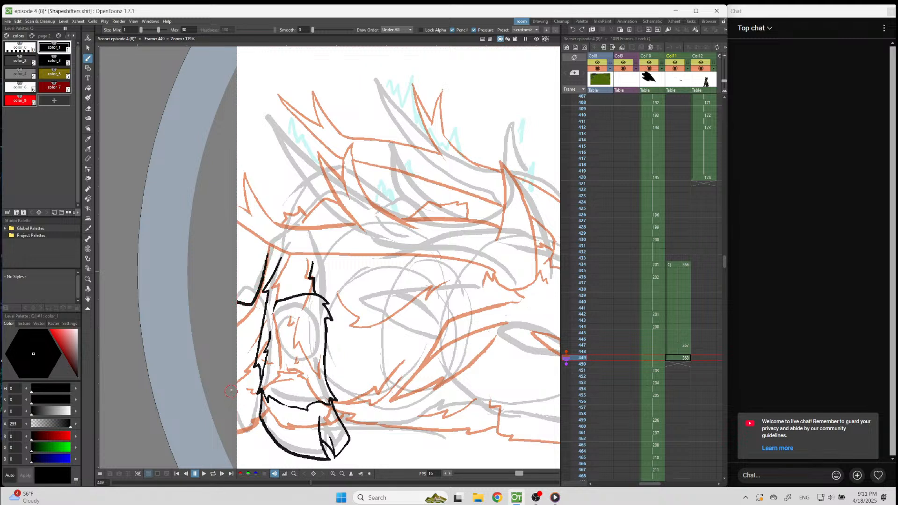
pyautogui.moveTo(242, 359); pyautogui.dragTo(252, 353)
pyautogui.moveTo(242, 418); pyautogui.dragTo(258, 420)
pyautogui.moveTo(247, 382); pyautogui.dragTo(257, 406)
# Compare the Col11 drawings on frames 434, 447 and 449.
pyautogui.scroll(-3, 209, 393)
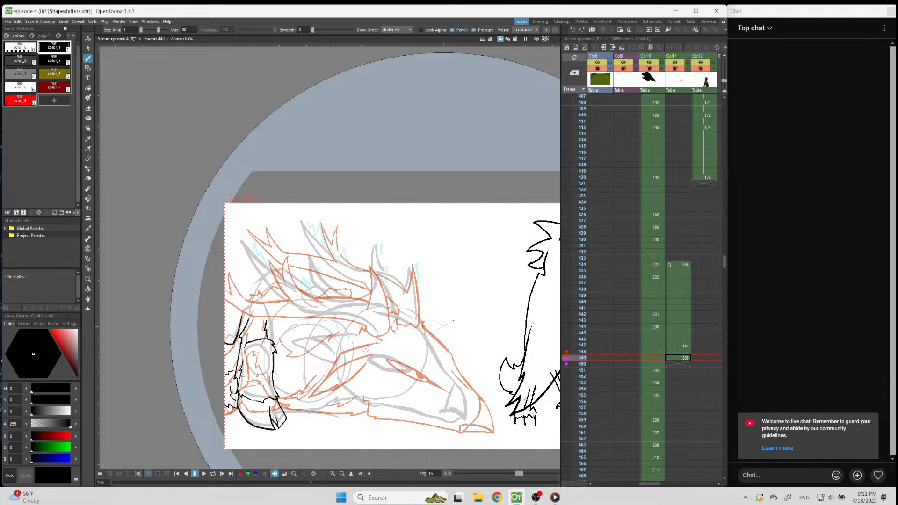
pyautogui.click(679, 258)
pyautogui.click(681, 265)
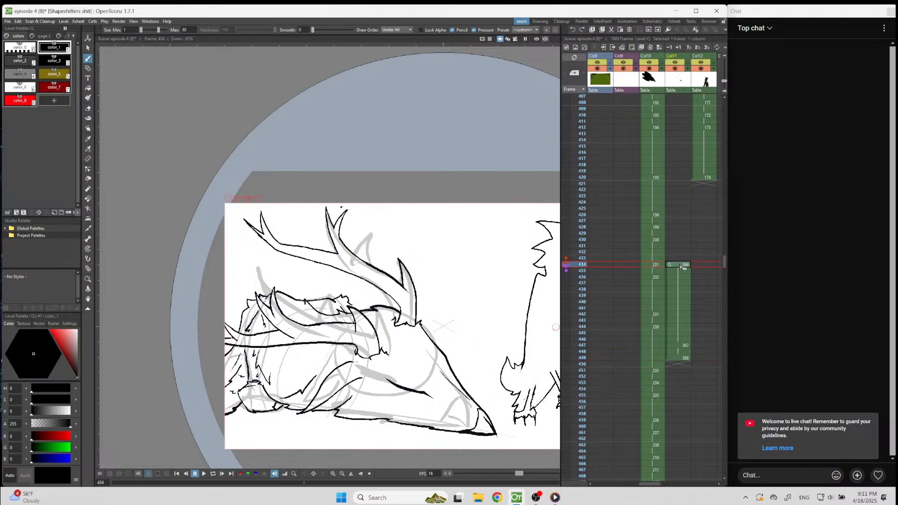
pyautogui.click(673, 347)
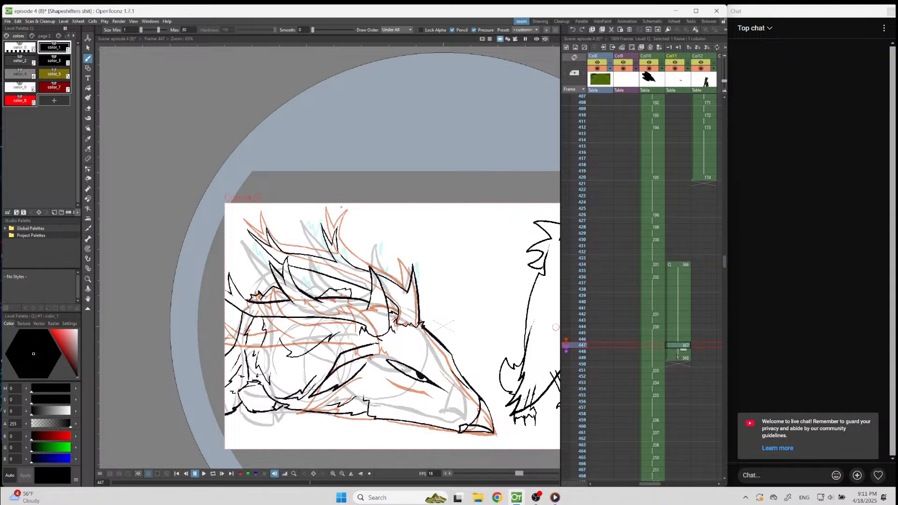
pyautogui.click(679, 359)
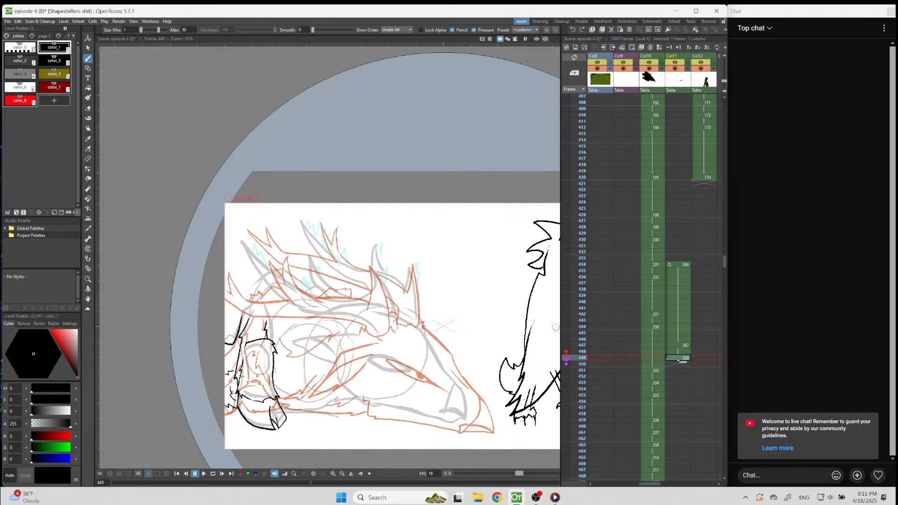
# Copy the head, neck and antlers from frame 447 using a freehand selection and paste them into frame 449.
pyautogui.click(679, 347)
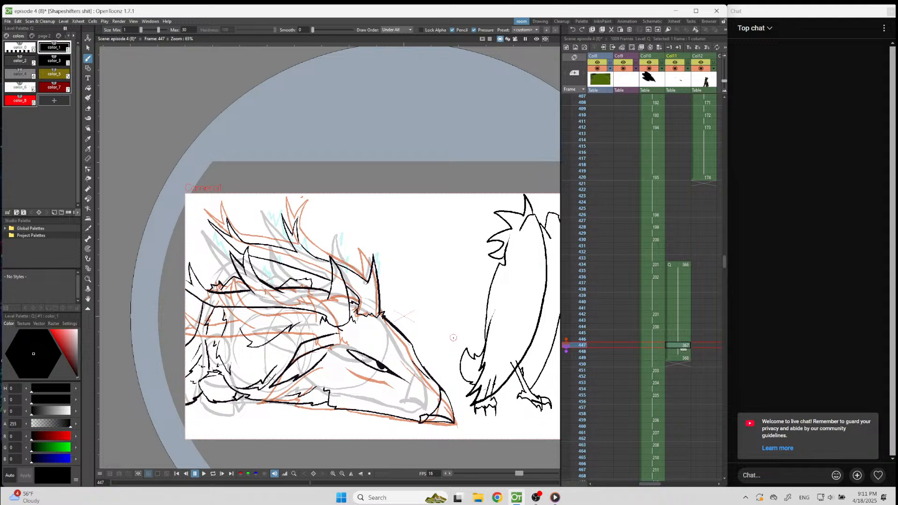
pyautogui.click(88, 47)
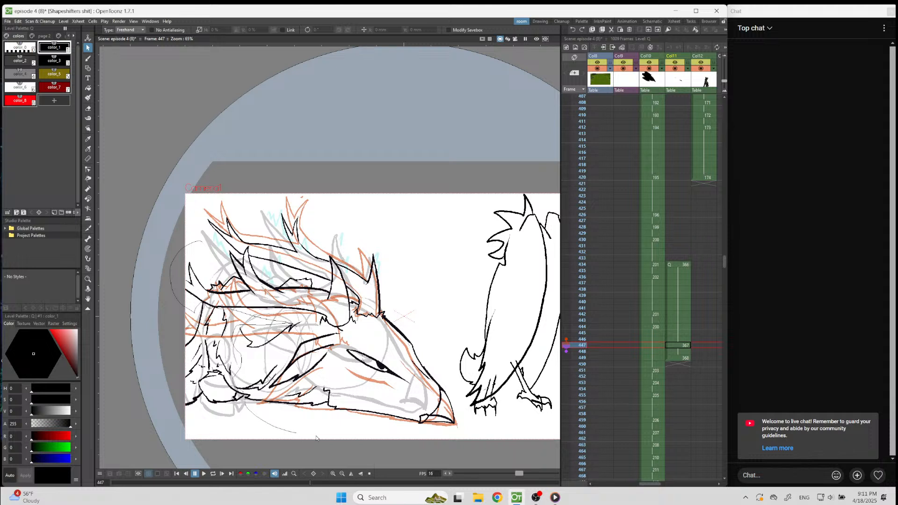
pyautogui.moveTo(432, 339); pyautogui.dragTo(390, 248)
pyautogui.moveTo(254, 195); pyautogui.dragTo(257, 193)
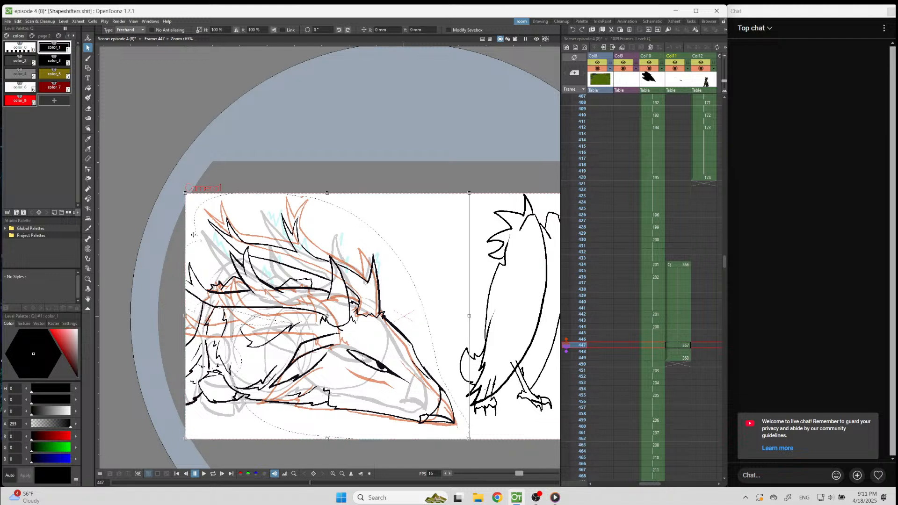
pyautogui.click(17, 21)
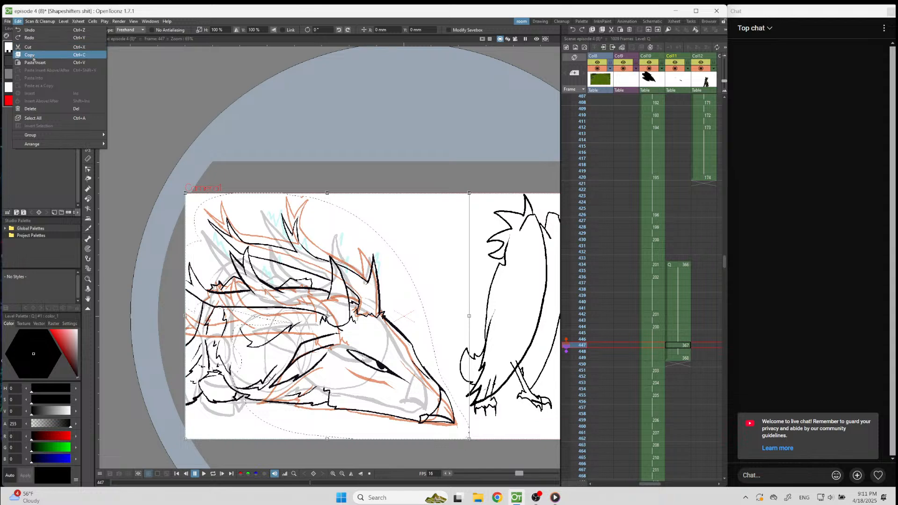
pyautogui.click(28, 47)
pyautogui.click(681, 358)
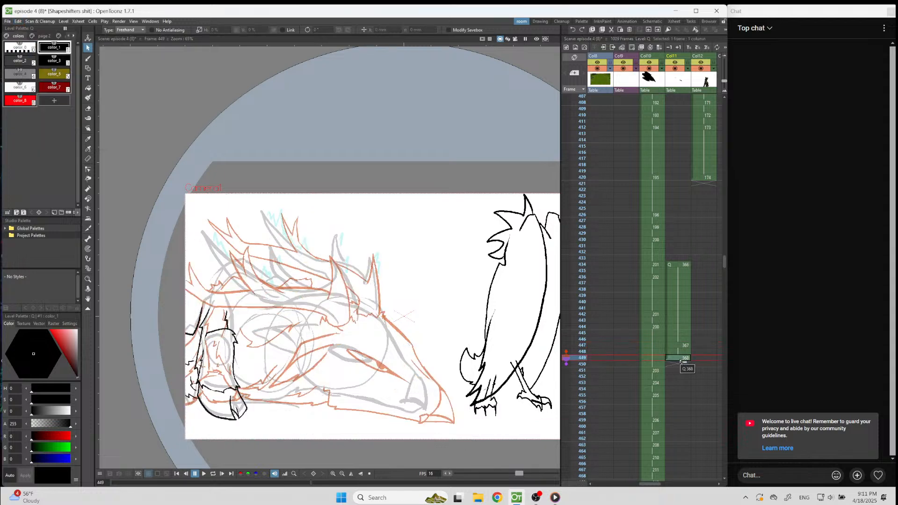
pyautogui.hotkey('ctrl', 'v')
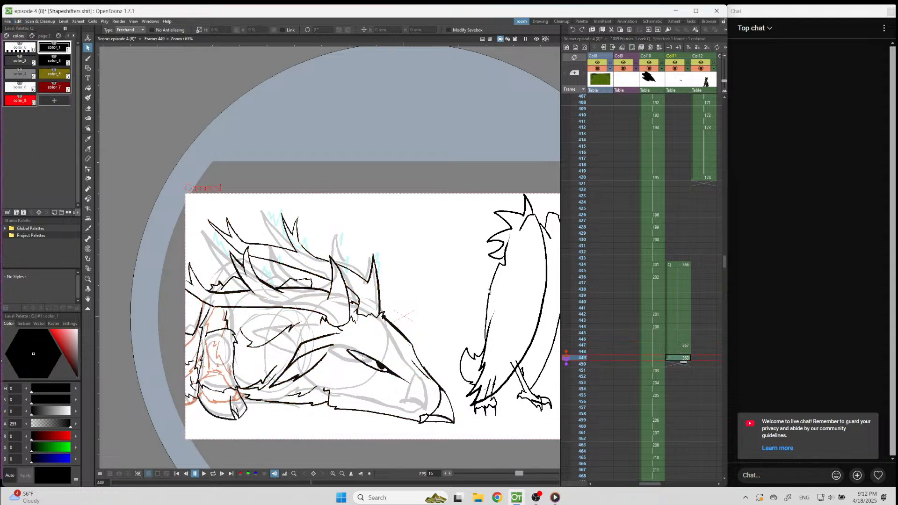
# Save the scene and flip between frame 449 and the frame before it to check the pasted head.
pyautogui.scroll(2, 355, 444)
pyautogui.hotkey('ctrl', 's')
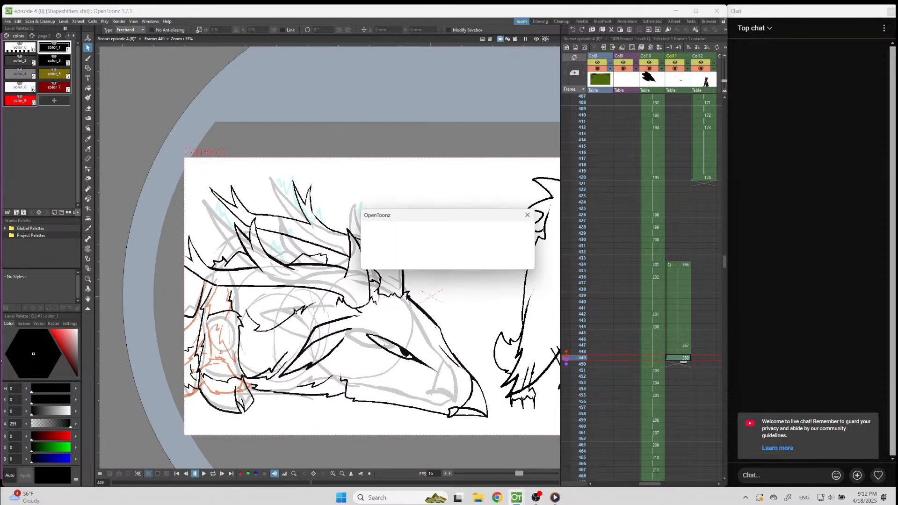
pyautogui.press('Up')
pyautogui.press('Down')
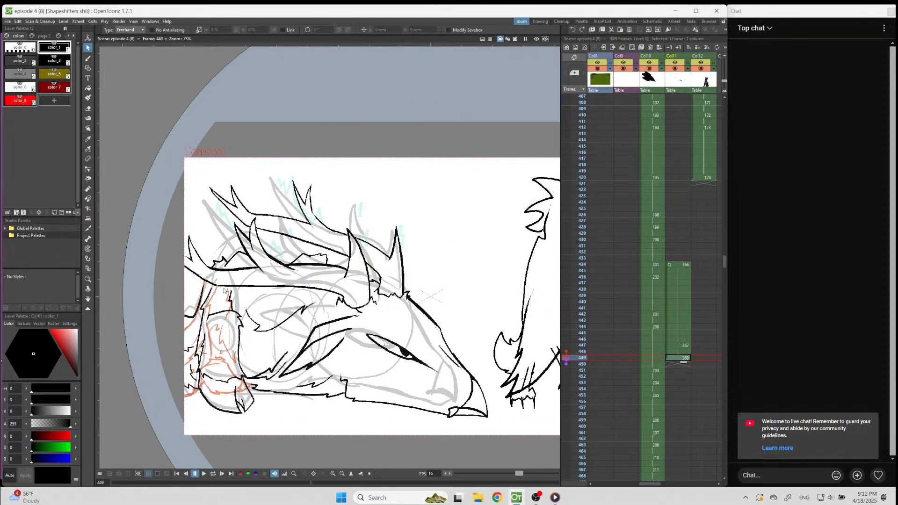
# Brush over the bend in the lower antler's beam and extend the body line behind the leg up to it.
pyautogui.scroll(5, 224, 291)
pyautogui.press('b')
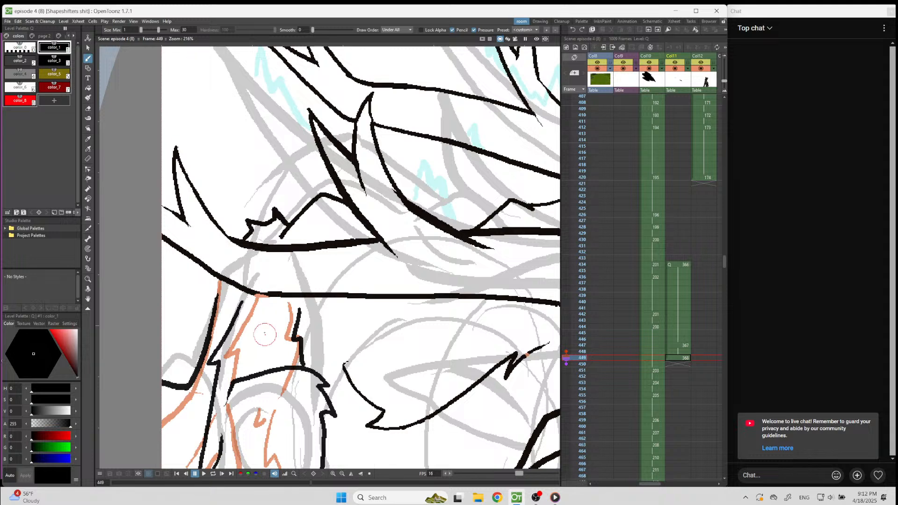
pyautogui.moveTo(253, 293); pyautogui.dragTo(279, 297)
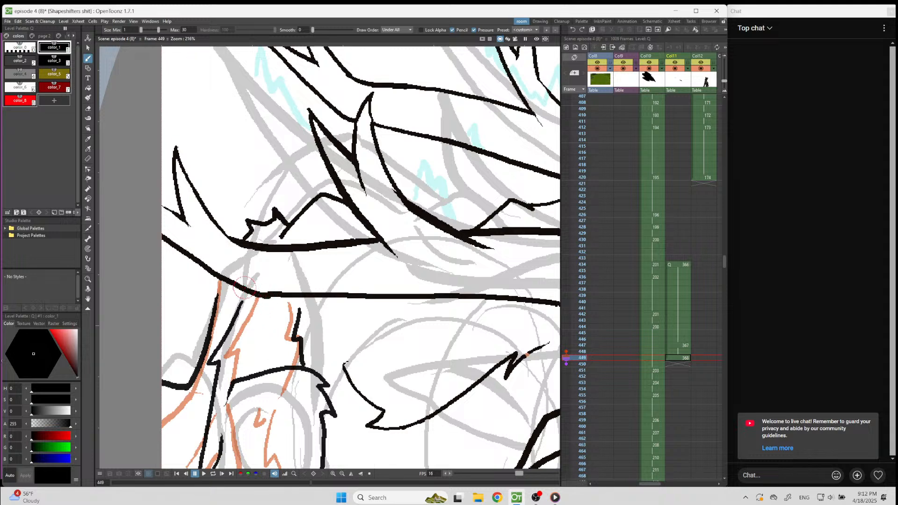
pyautogui.moveTo(219, 278); pyautogui.dragTo(223, 312)
pyautogui.scroll(-6, 222, 312)
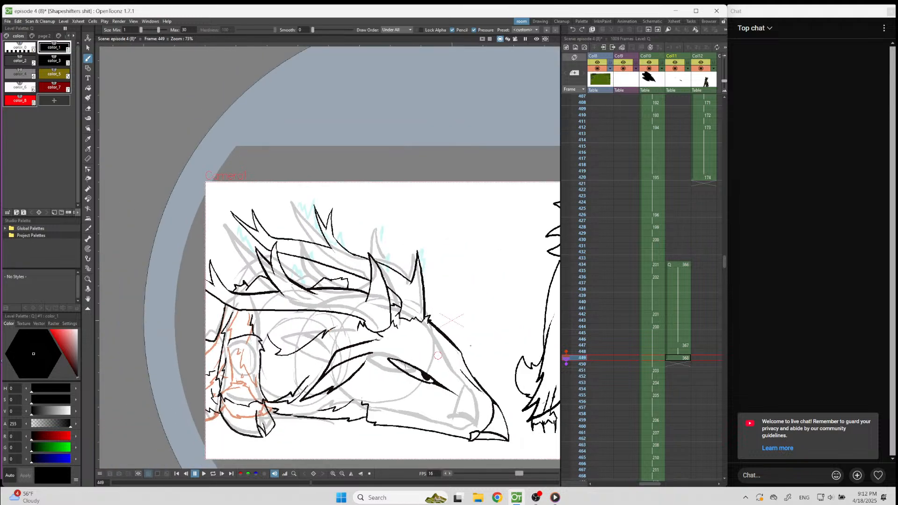
# Play the animation from frame 431 to review the creature's movement against the rough sketch.
pyautogui.click(680, 246)
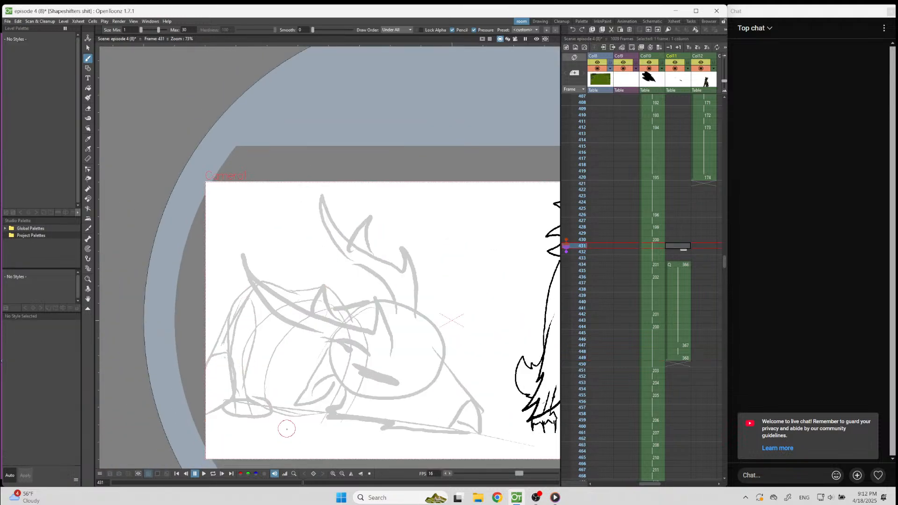
pyautogui.click(203, 474)
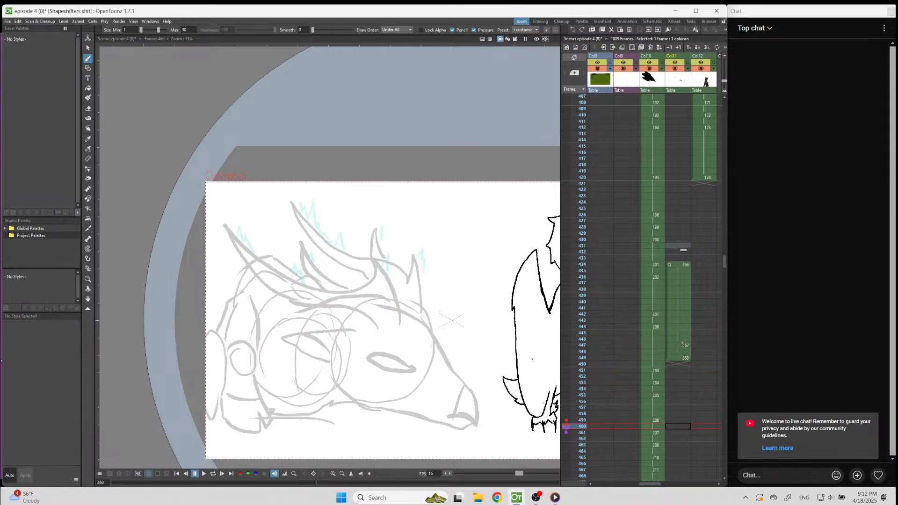
pyautogui.scroll(-5, 196, 330)
pyautogui.scroll(1, 361, 341)
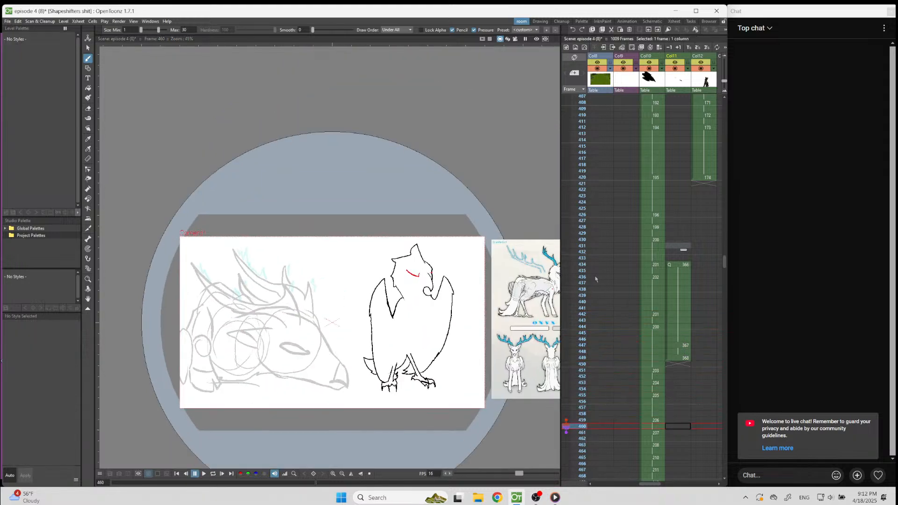
# Move the start of the first antlered-creature drawing in Col11 to frame 420 and fill the empty cells through frame 434.
pyautogui.click(669, 265)
pyautogui.moveTo(668, 266); pyautogui.dragTo(668, 178)
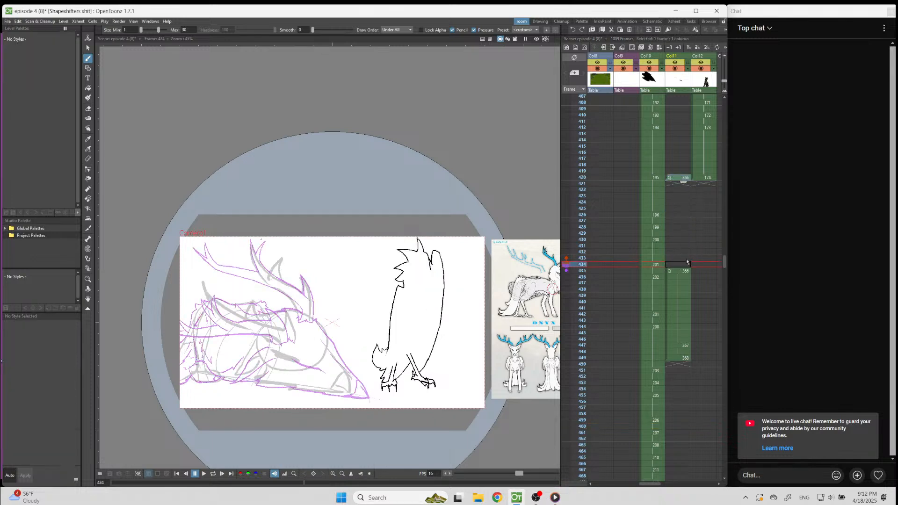
pyautogui.rightClick(684, 265)
pyautogui.click(693, 298)
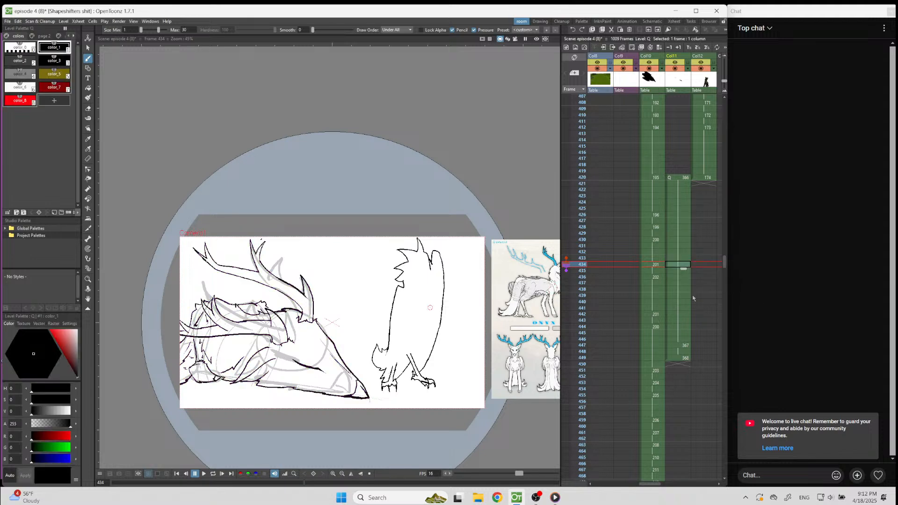
# Check the drawings on frames 449 and 420, and play the animation from frame 420.
pyautogui.click(675, 359)
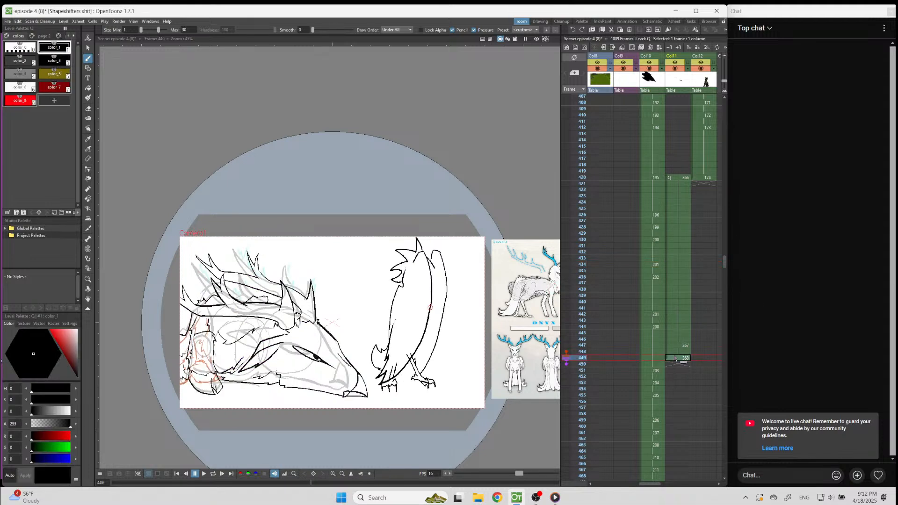
pyautogui.click(673, 177)
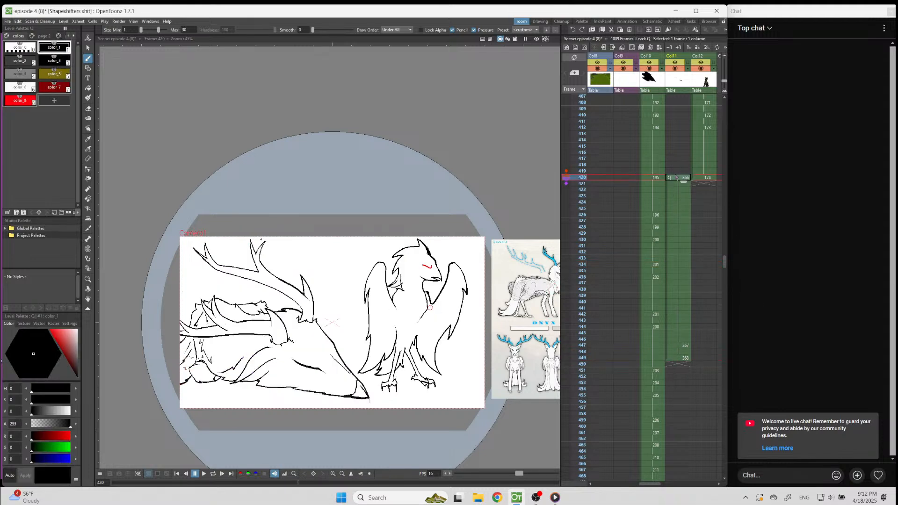
pyautogui.click(204, 474)
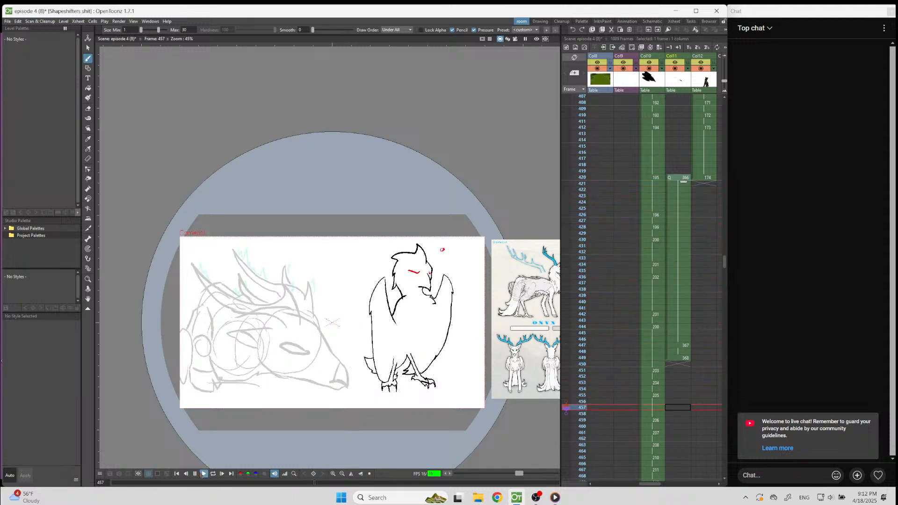
# Lengthen the first drawing's hold in Col11 so the following drawings start at frames 458 and 460, and play from frame 420.
pyautogui.click(670, 302)
pyautogui.moveTo(682, 306); pyautogui.dragTo(683, 374)
pyautogui.click(676, 178)
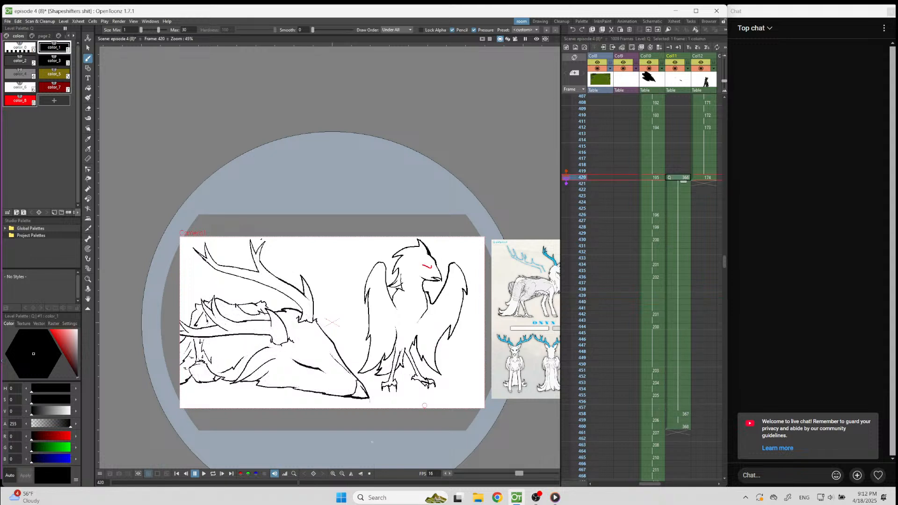
pyautogui.click(204, 473)
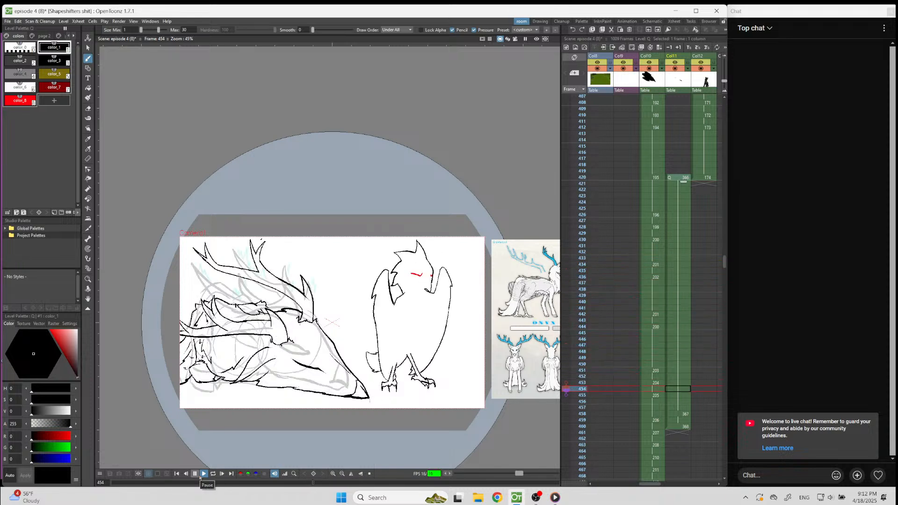
# Stop playback and lengthen the hold of the second antlered-creature drawing, which starts at frame 458 in Col11.
pyautogui.click(197, 475)
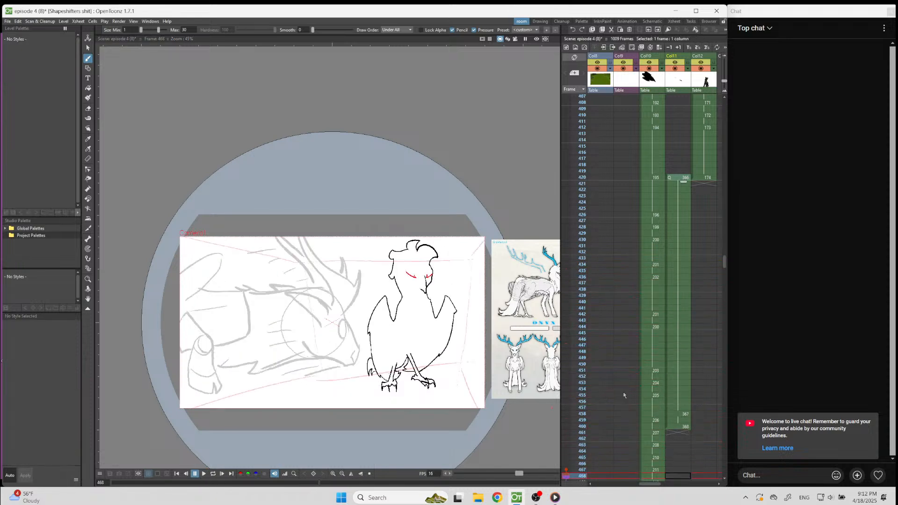
pyautogui.click(676, 420)
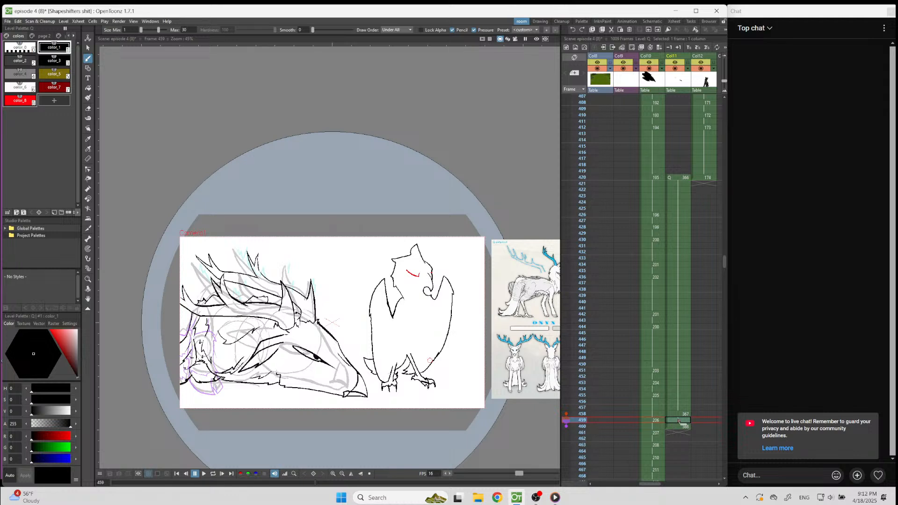
pyautogui.click(680, 414)
pyautogui.moveTo(684, 419); pyautogui.dragTo(683, 481)
# Play the animation from frame 420 to compare the inked creature with the rough sketch.
pyautogui.scroll(2, 668, 290)
pyautogui.click(676, 214)
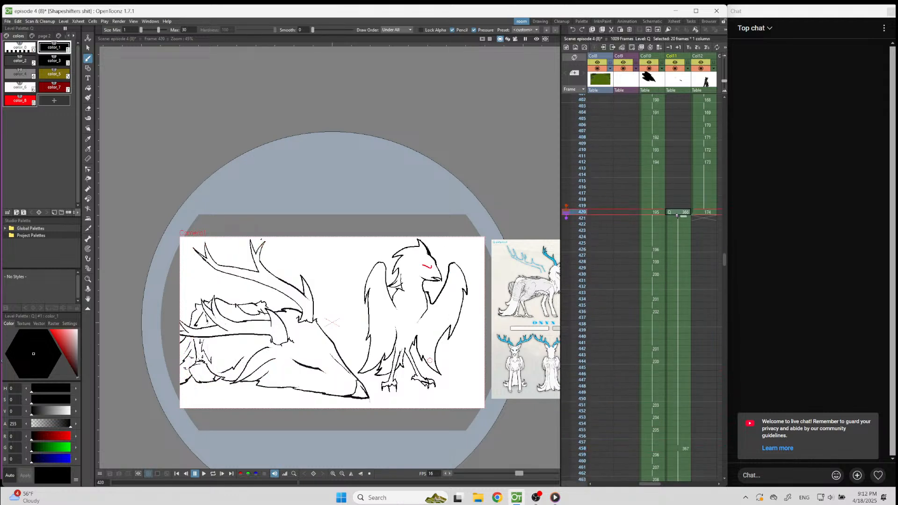
pyautogui.scroll(2, 370, 471)
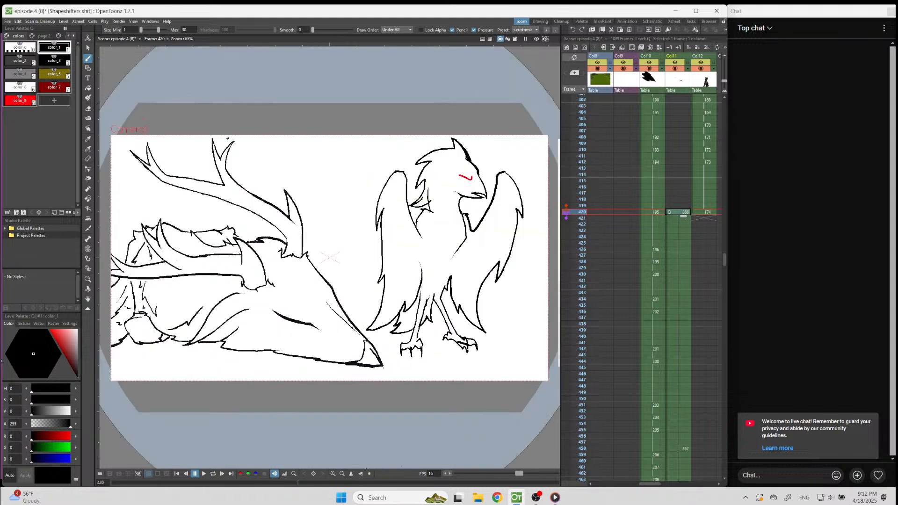
pyautogui.click(204, 474)
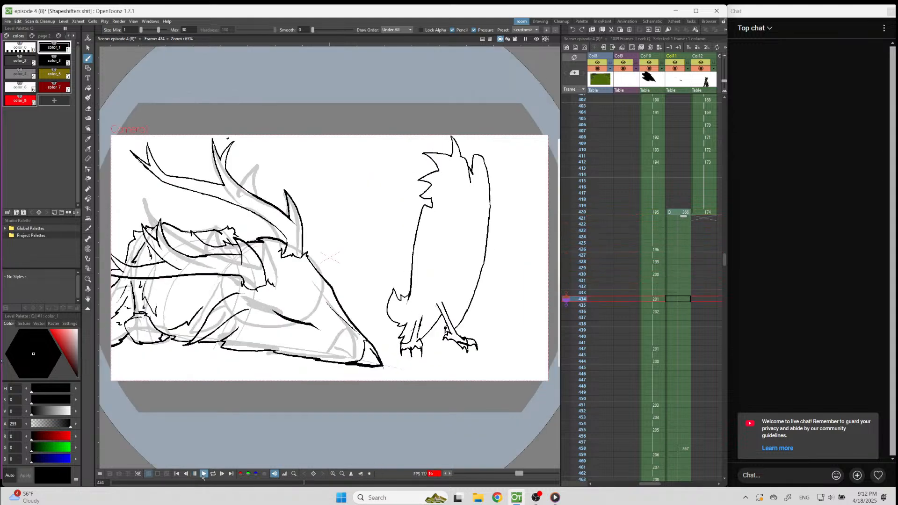
pyautogui.click(203, 475)
# Shorten the first drawing's hold in Col11 so the second drawing starts at frame 444, and play from frame 420.
pyautogui.click(678, 353)
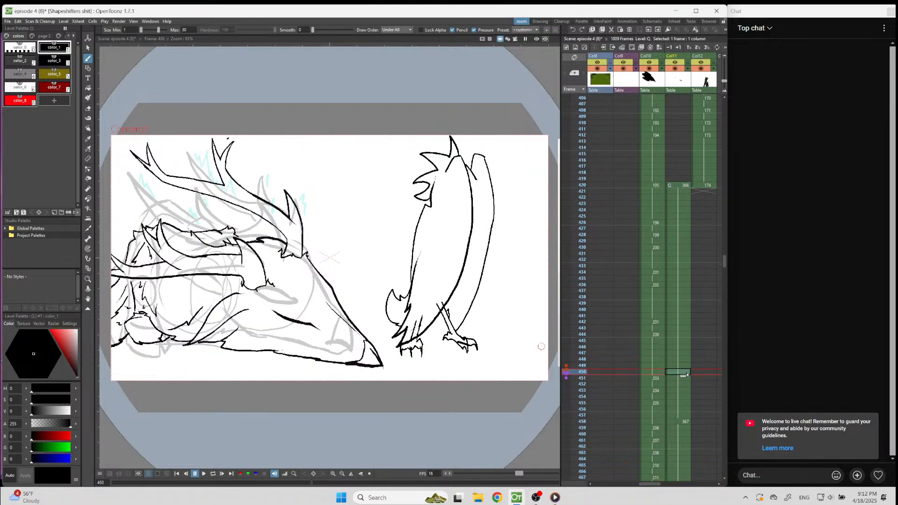
pyautogui.click(689, 331)
pyautogui.click(688, 337)
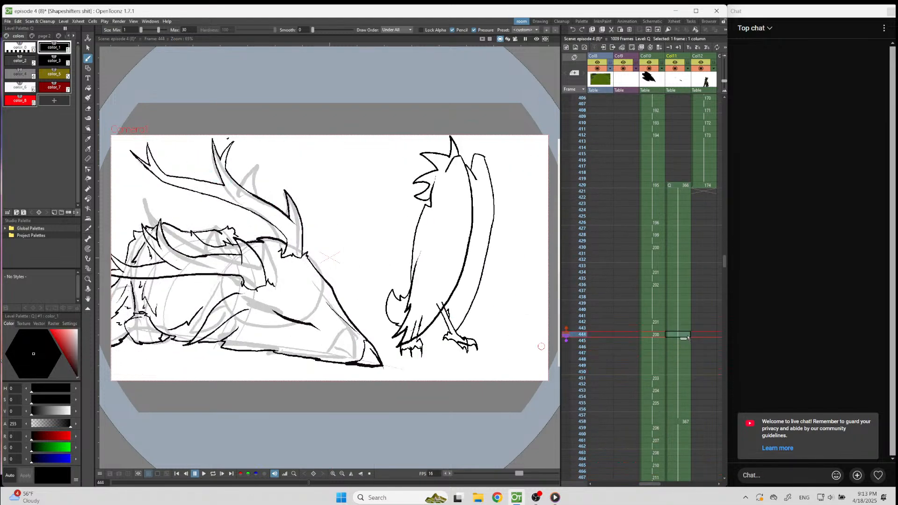
pyautogui.moveTo(679, 305); pyautogui.dragTo(678, 338)
pyautogui.click(677, 185)
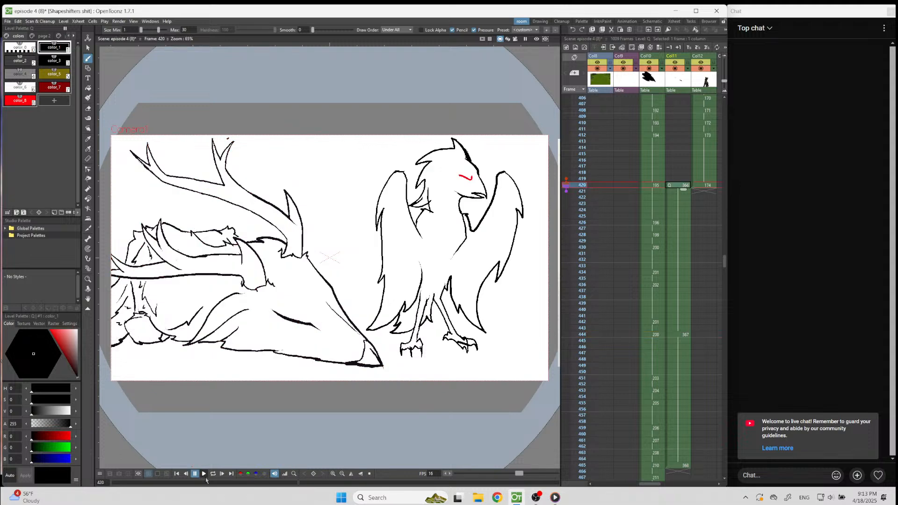
pyautogui.click(204, 475)
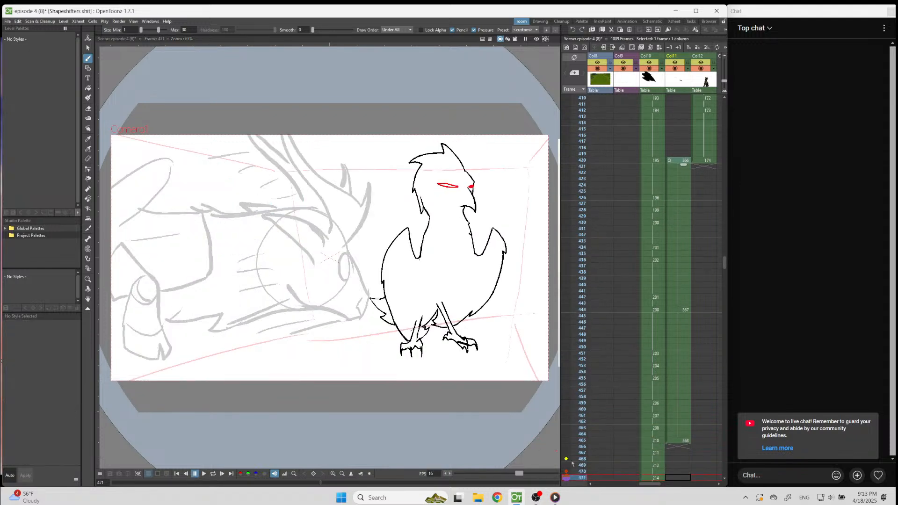
# Hide the rough sketch in Col3 and play the animation from frame 420.
pyautogui.moveTo(655, 484); pyautogui.dragTo(615, 486)
pyautogui.click(631, 68)
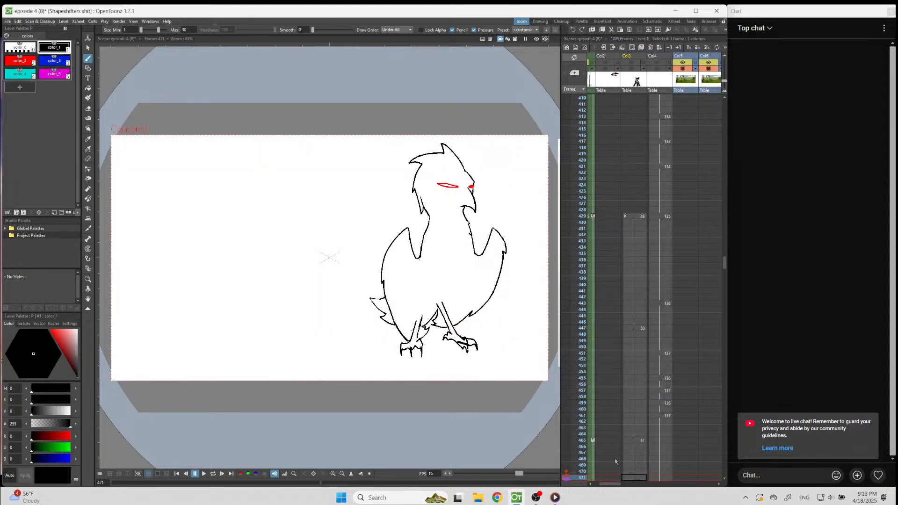
pyautogui.moveTo(611, 485); pyautogui.dragTo(654, 488)
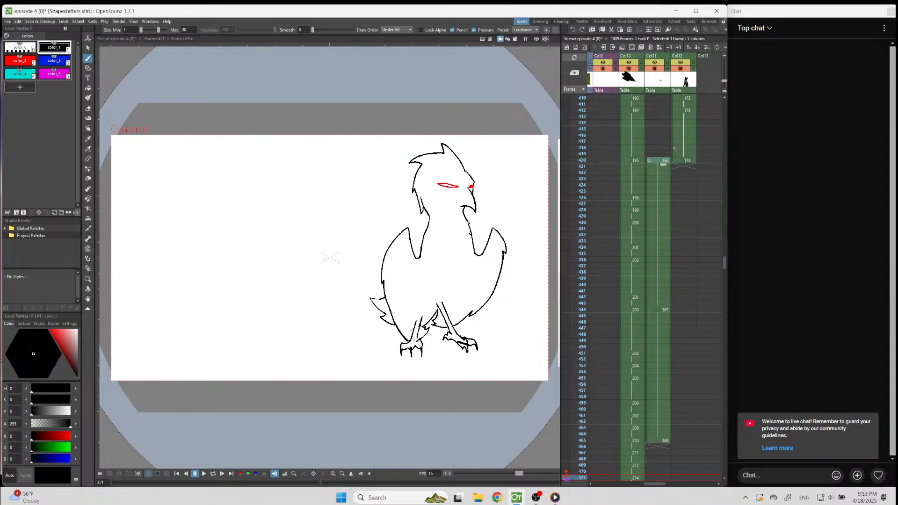
pyautogui.click(661, 161)
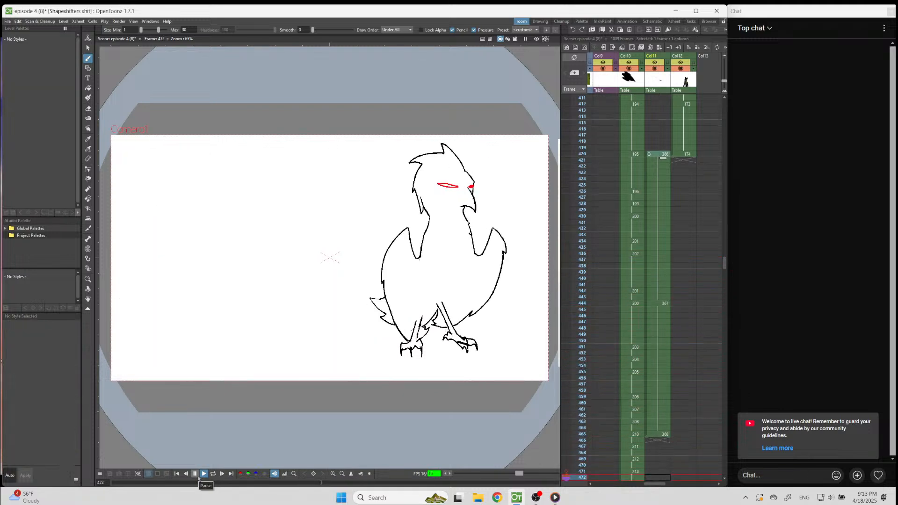
pyautogui.click(199, 477)
# Go to frame 299 in Col12 and switch the viewer to camera view.
pyautogui.scroll(5, 701, 173)
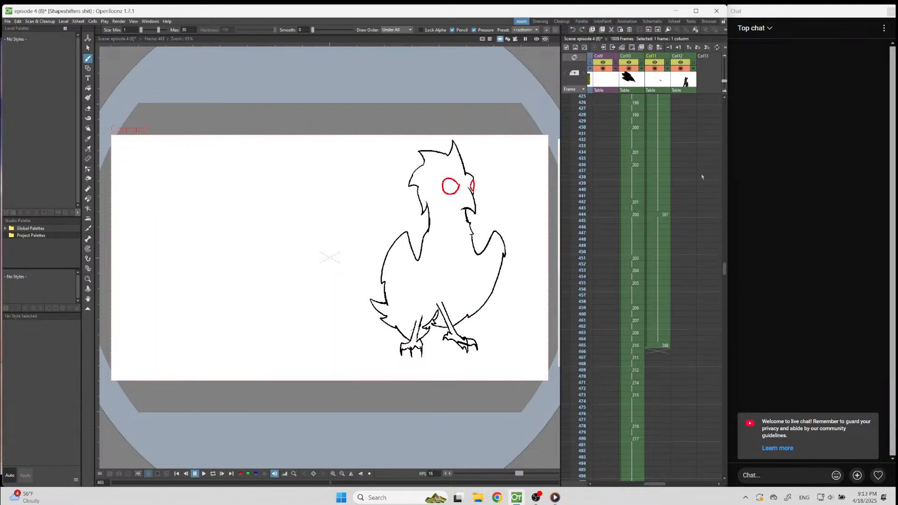
pyautogui.scroll(7, 701, 173)
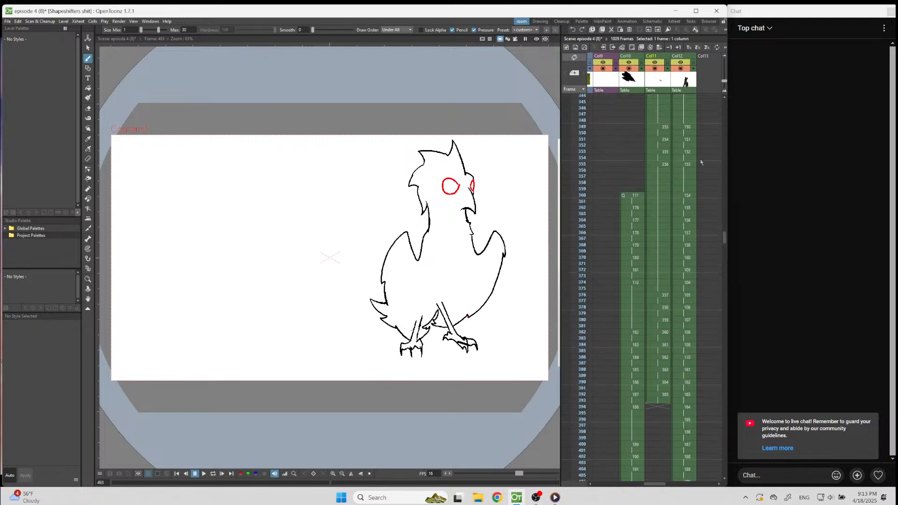
pyautogui.scroll(1, 699, 161)
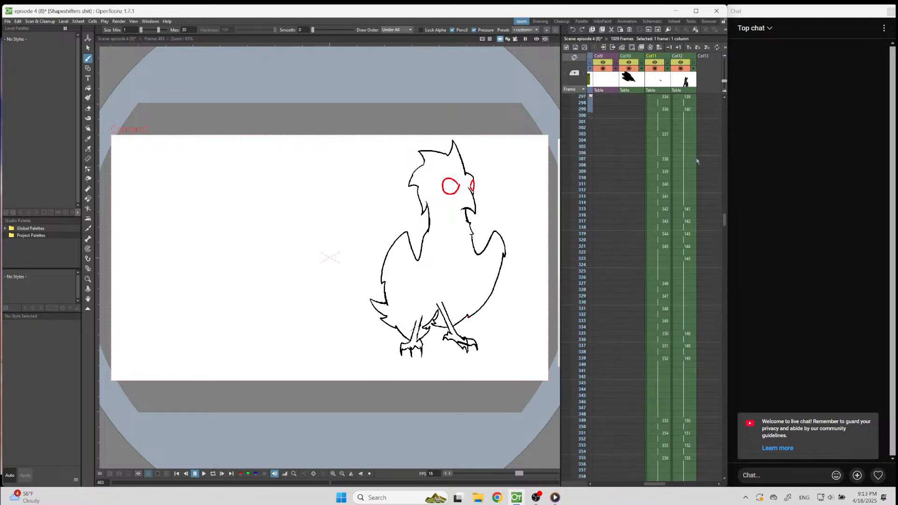
pyautogui.click(679, 110)
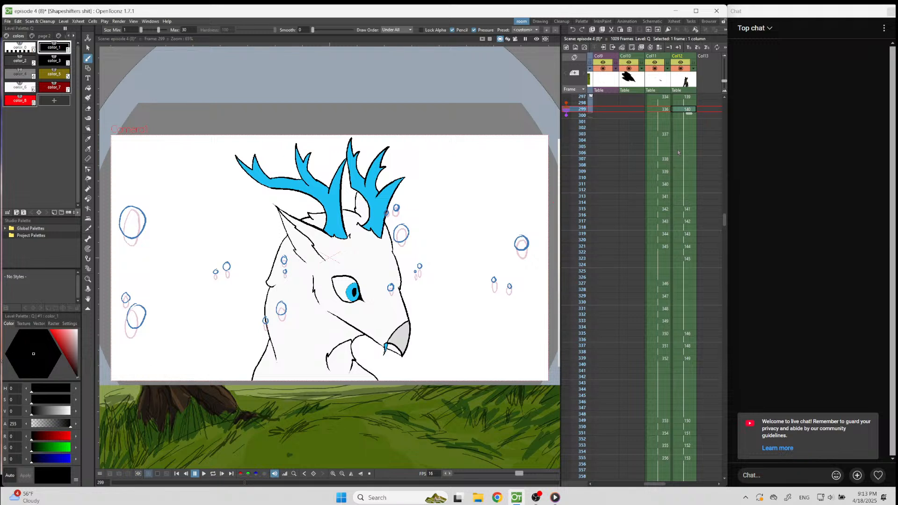
pyautogui.click(515, 38)
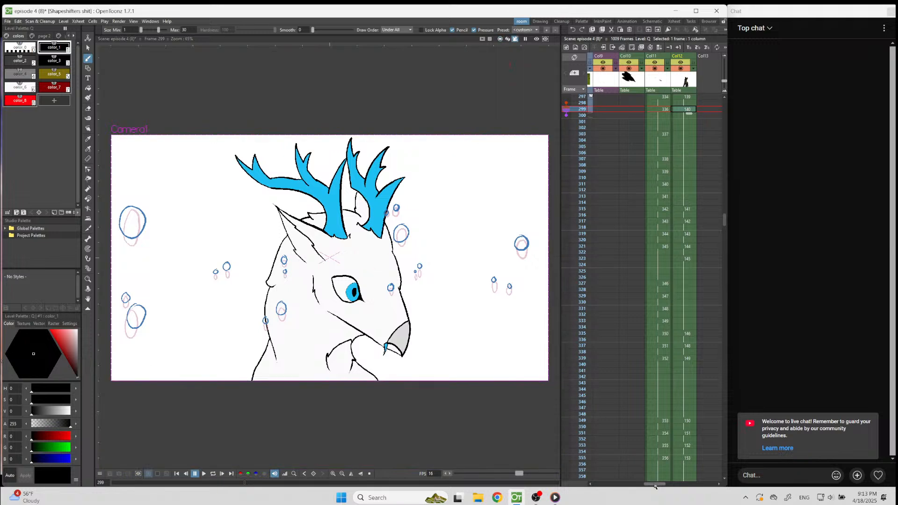
# Show the background in Col7 and play the scene from frame 299.
pyautogui.moveTo(655, 485); pyautogui.dragTo(631, 485)
pyautogui.click(656, 109)
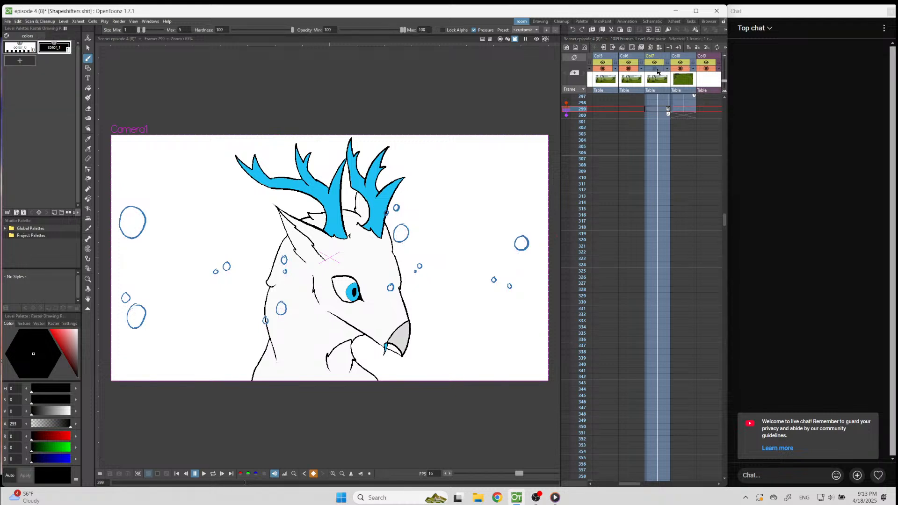
pyautogui.moveTo(635, 485); pyautogui.dragTo(663, 494)
pyautogui.click(671, 110)
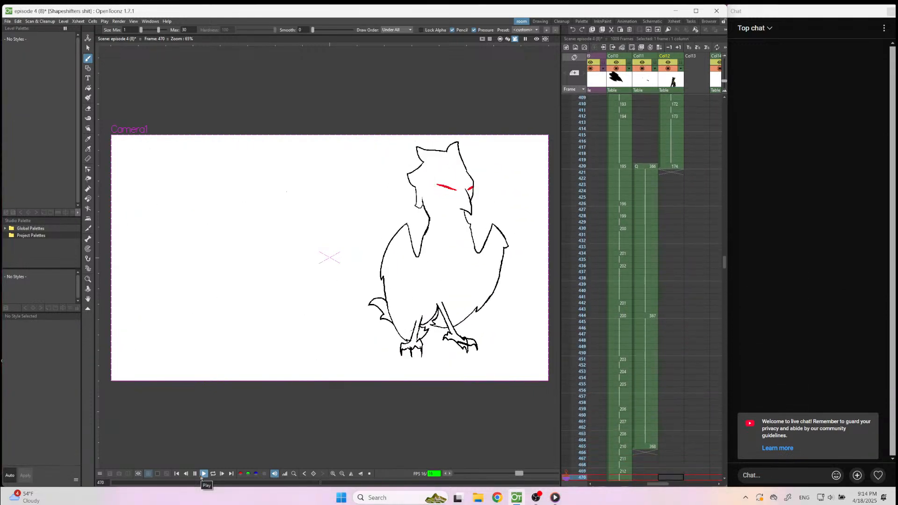
pyautogui.click(202, 474)
# Check the drawing on frame 339 and return to frame 299 in Col12 to replay the scene.
pyautogui.scroll(10, 657, 126)
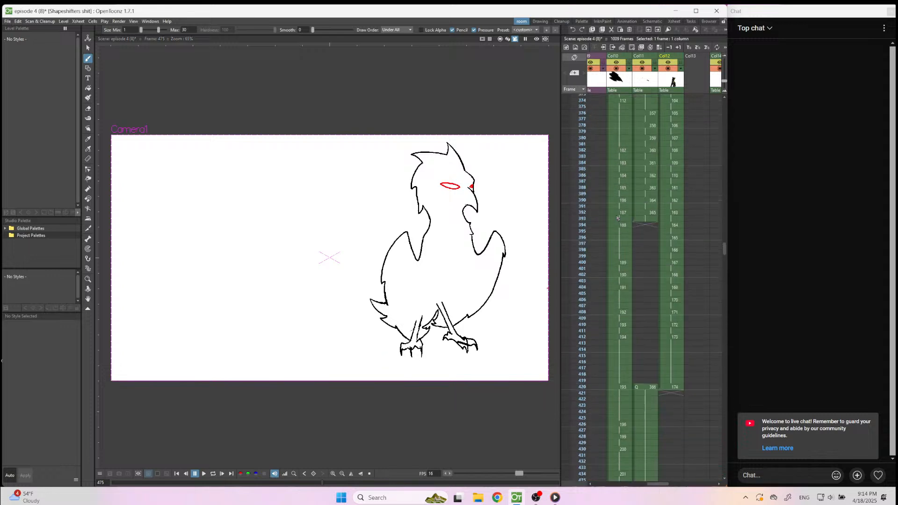
pyautogui.scroll(5, 657, 126)
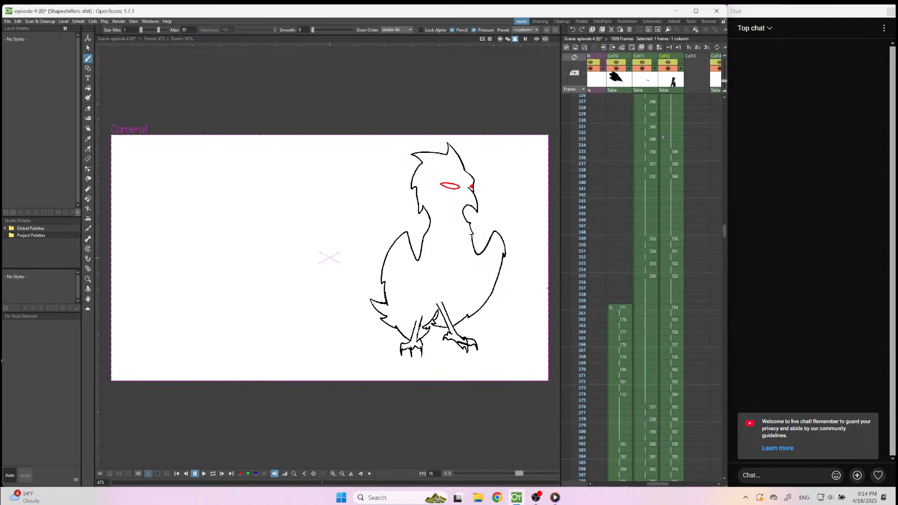
pyautogui.click(665, 260)
pyautogui.scroll(1, 656, 216)
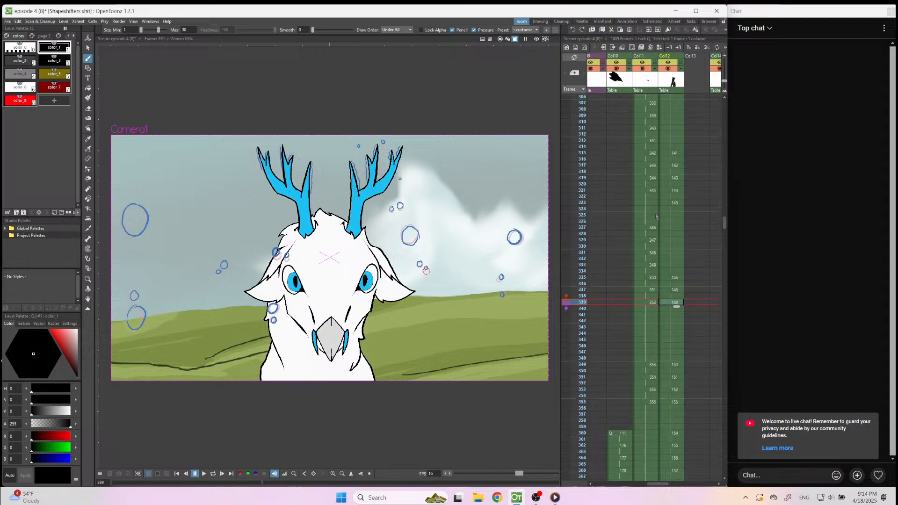
pyautogui.scroll(-1, 655, 216)
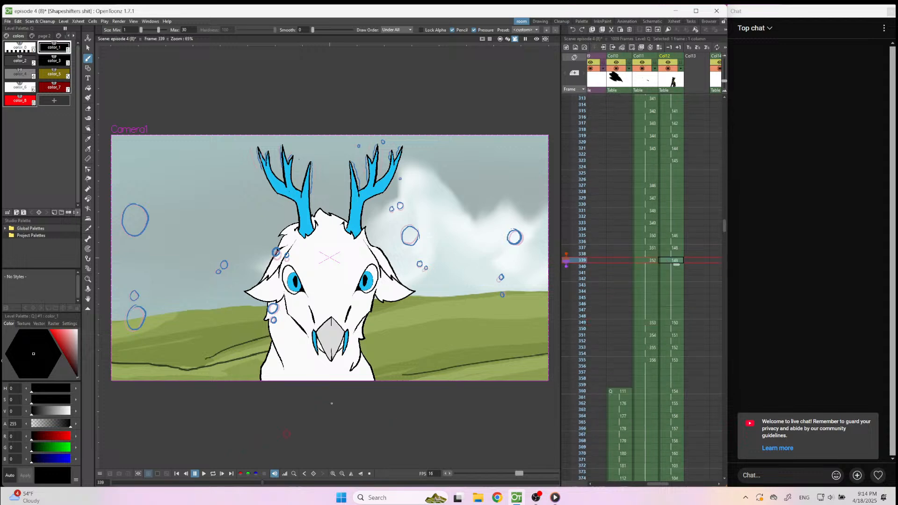
pyautogui.scroll(4, 676, 132)
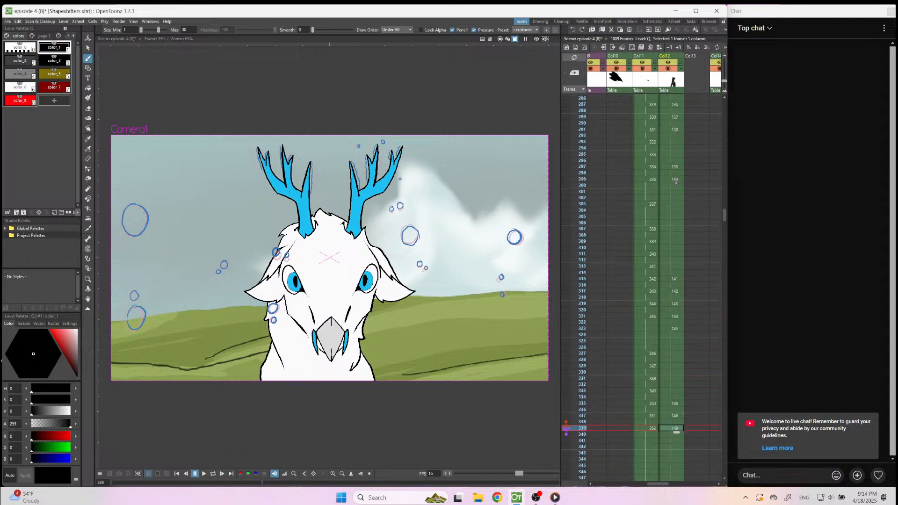
pyautogui.click(676, 182)
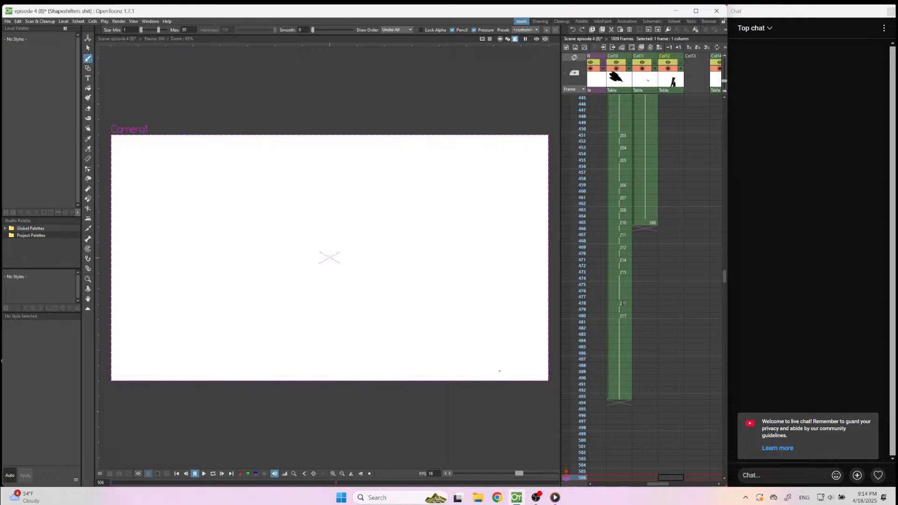
# Go back to the hoof shot on frame 253 in Col12 and play the scene from there.
pyautogui.scroll(3, 680, 289)
pyautogui.scroll(15, 680, 289)
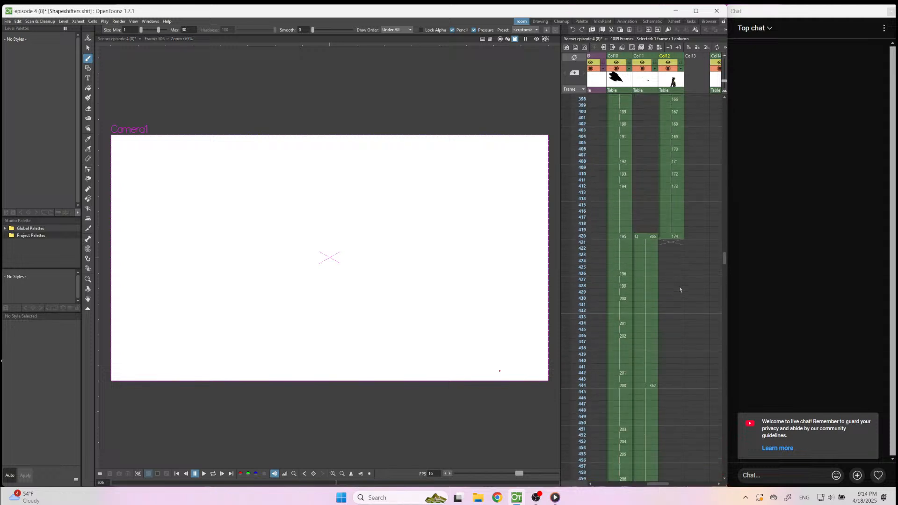
pyautogui.scroll(9, 677, 283)
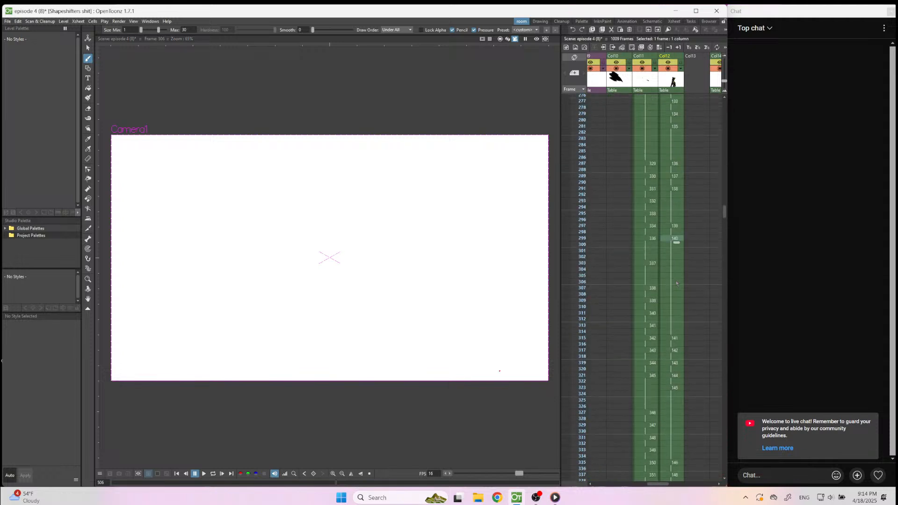
pyautogui.click(674, 238)
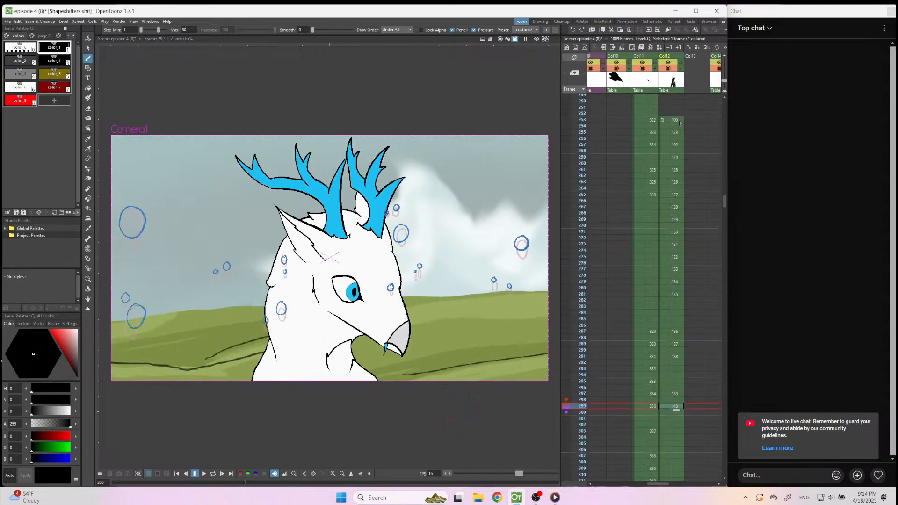
pyautogui.click(679, 120)
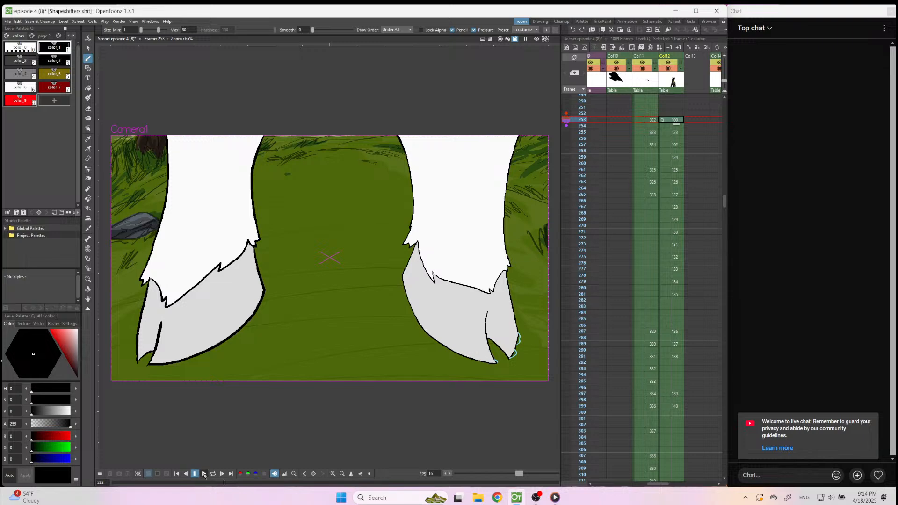
pyautogui.click(204, 474)
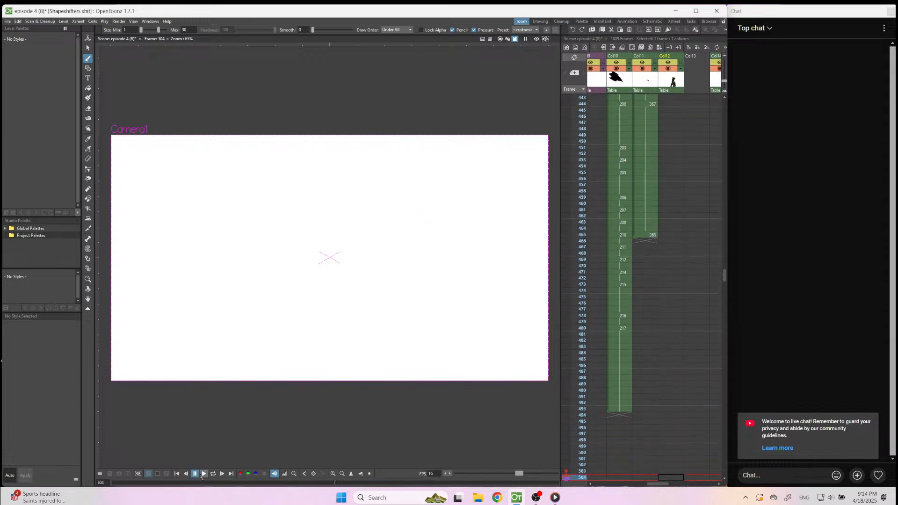
# Bring up Media Player and put it away again, and switch to OBS.
pyautogui.click(555, 499)
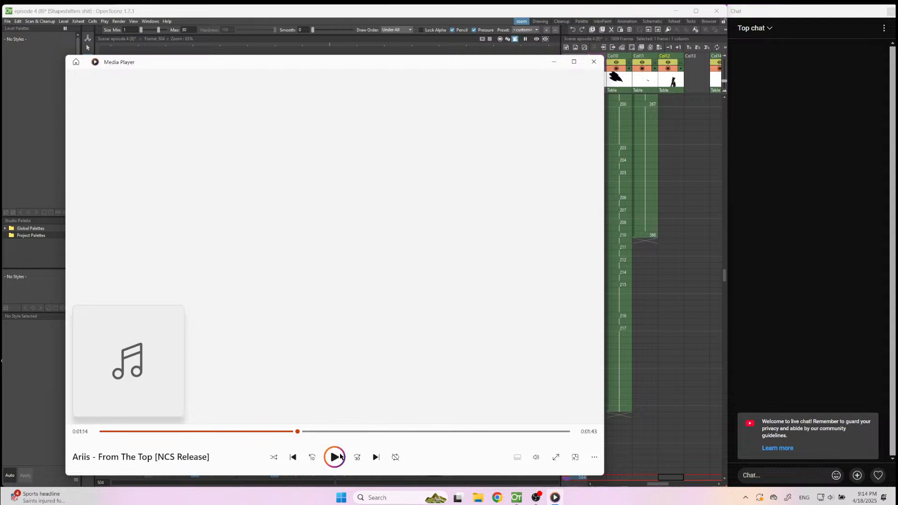
pyautogui.click(555, 499)
pyautogui.click(536, 498)
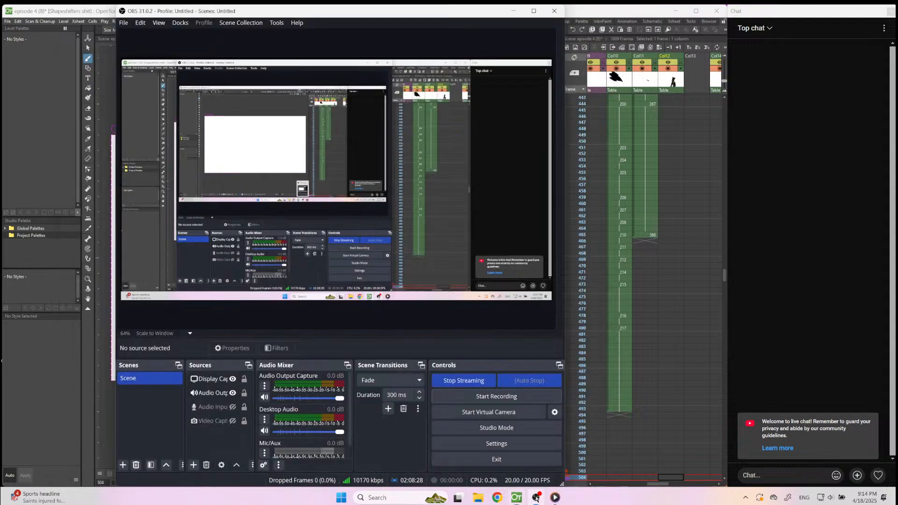